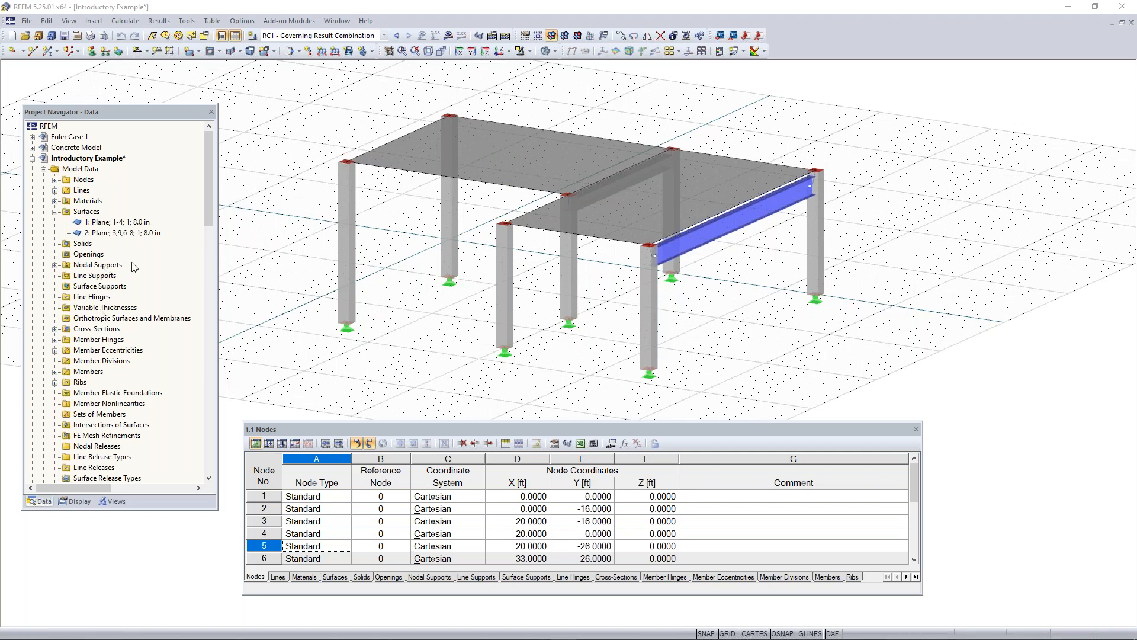
Step: Highlight the members using the W 18x50 steel cross-section, and surface 1, in the model from the data tree
scroll(85, 261, down, 1)
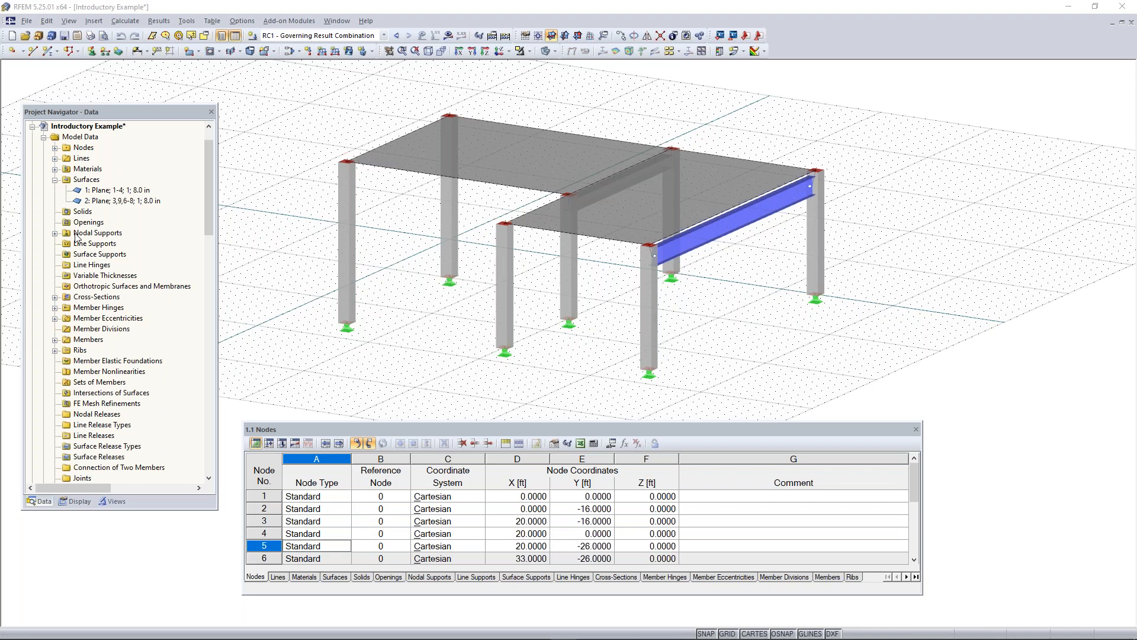
click(55, 147)
click(55, 147)
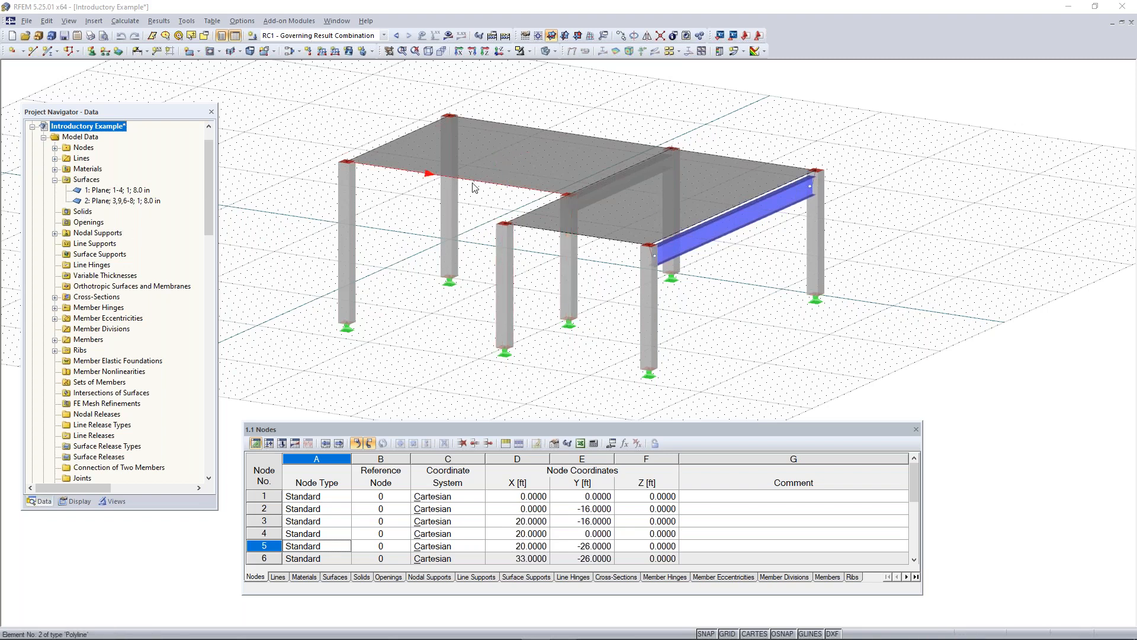
click(55, 298)
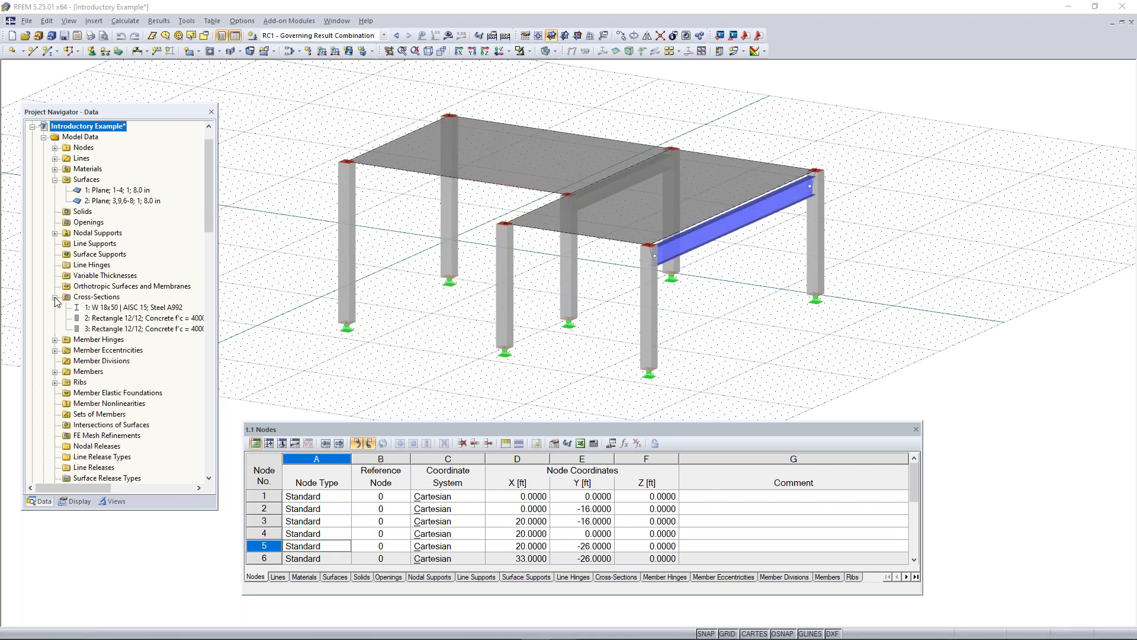
click(131, 308)
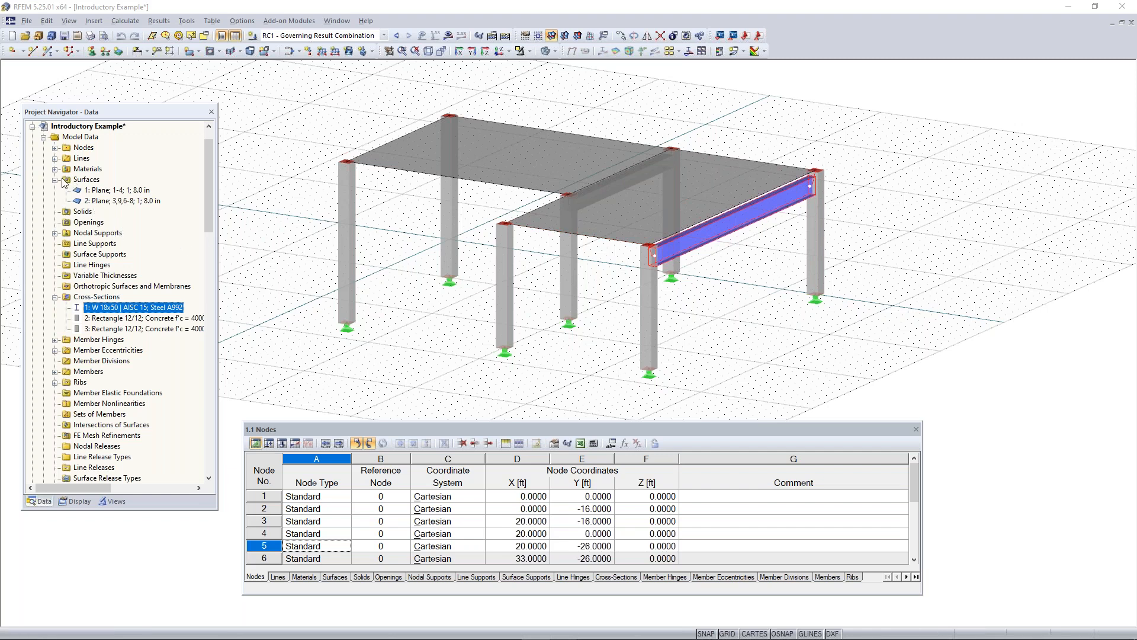
click(106, 191)
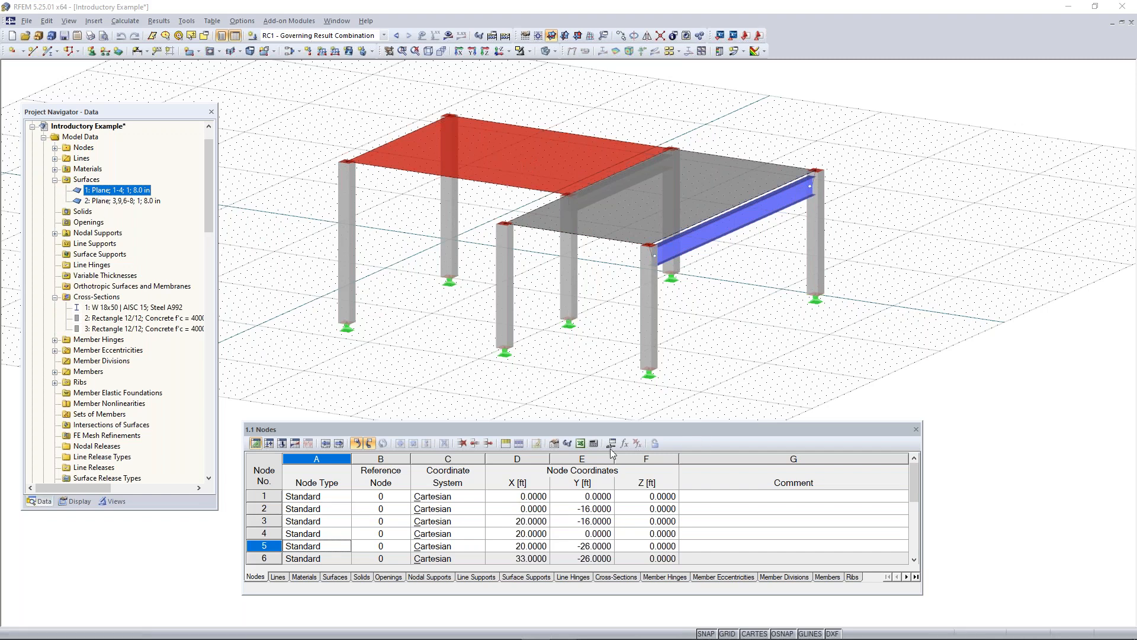
Step: Reposition the floating input table and review its Lines and Materials data, returning to Nodes
drag(574, 425, 610, 413)
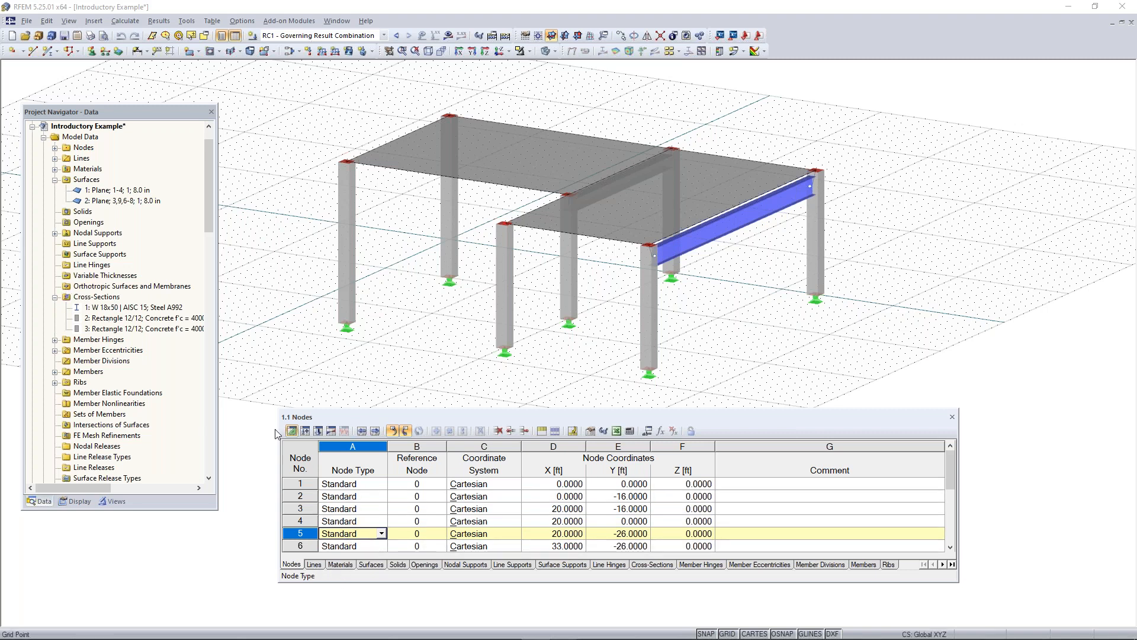
click(315, 567)
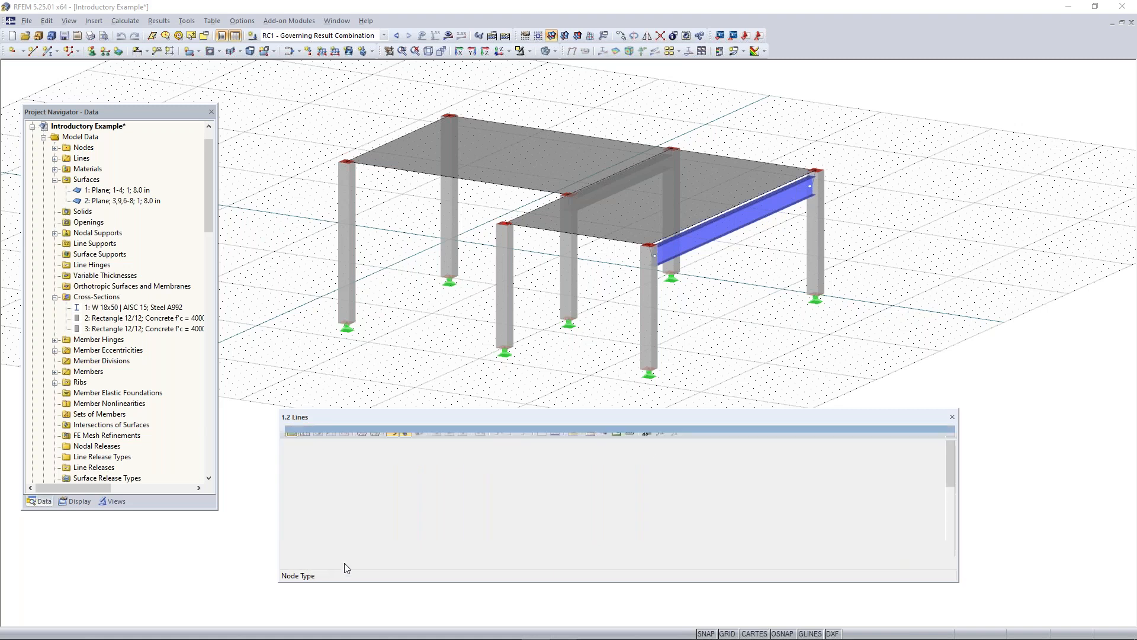
click(344, 566)
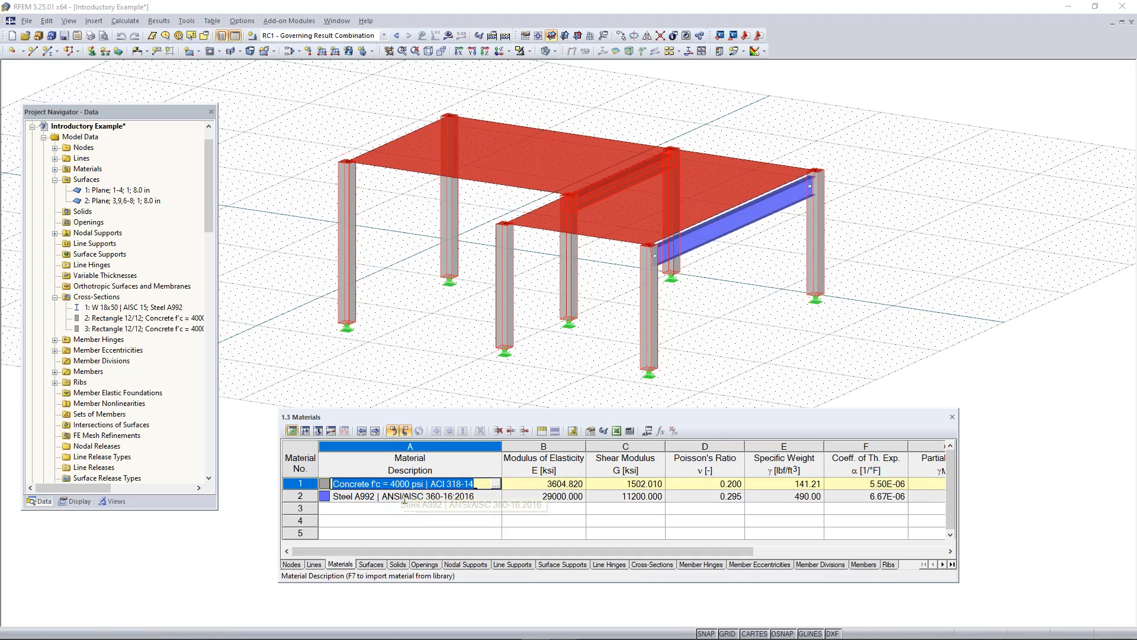
click(291, 564)
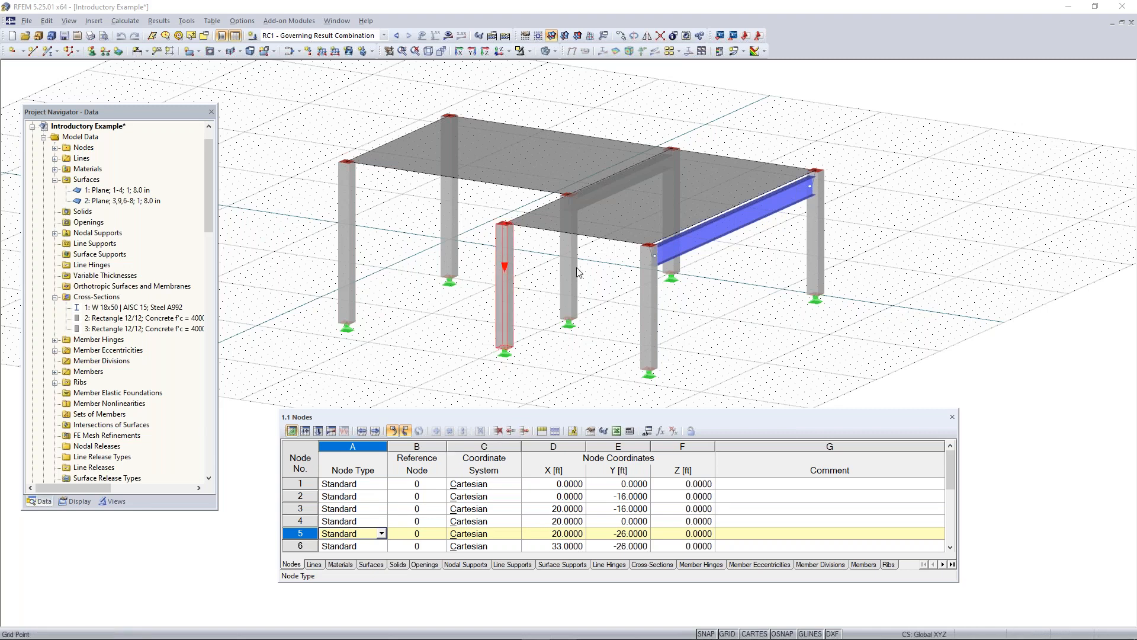
Step: Review the available display configurations in the Configuration Manager and close it without changing the current one
scroll(546, 297, down, 1)
middle_drag(546, 297, 558, 310)
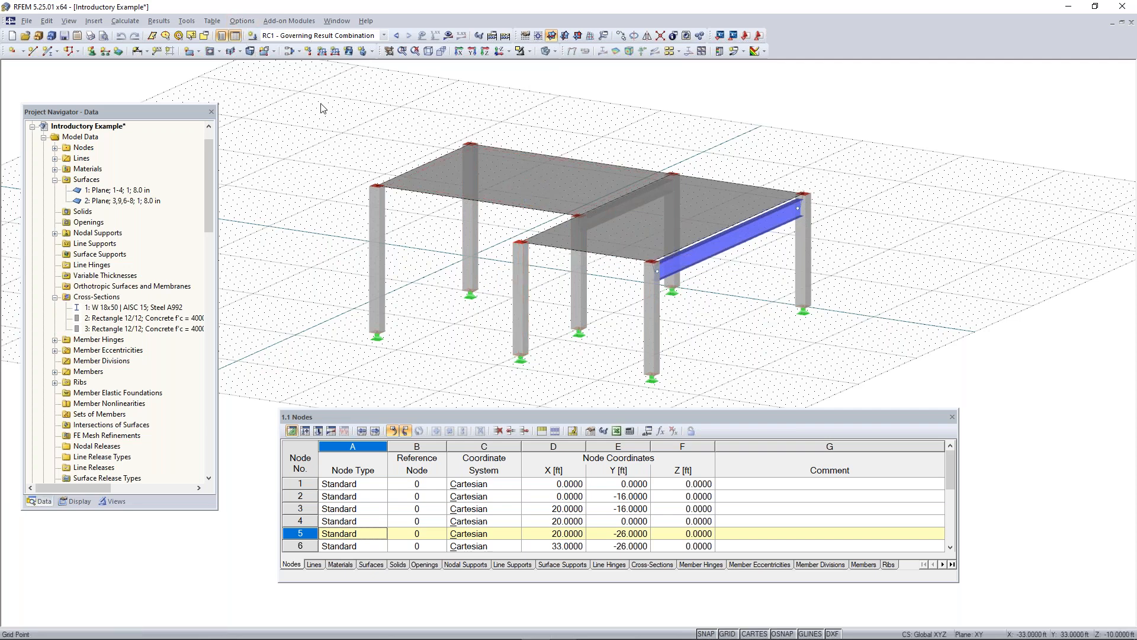
click(241, 24)
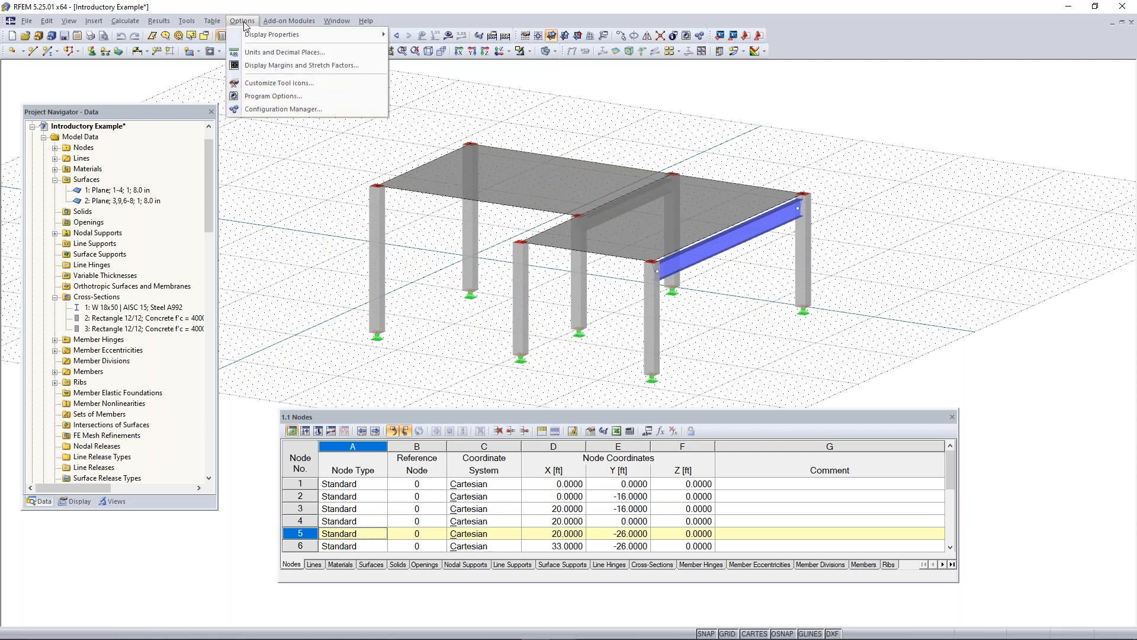
click(282, 109)
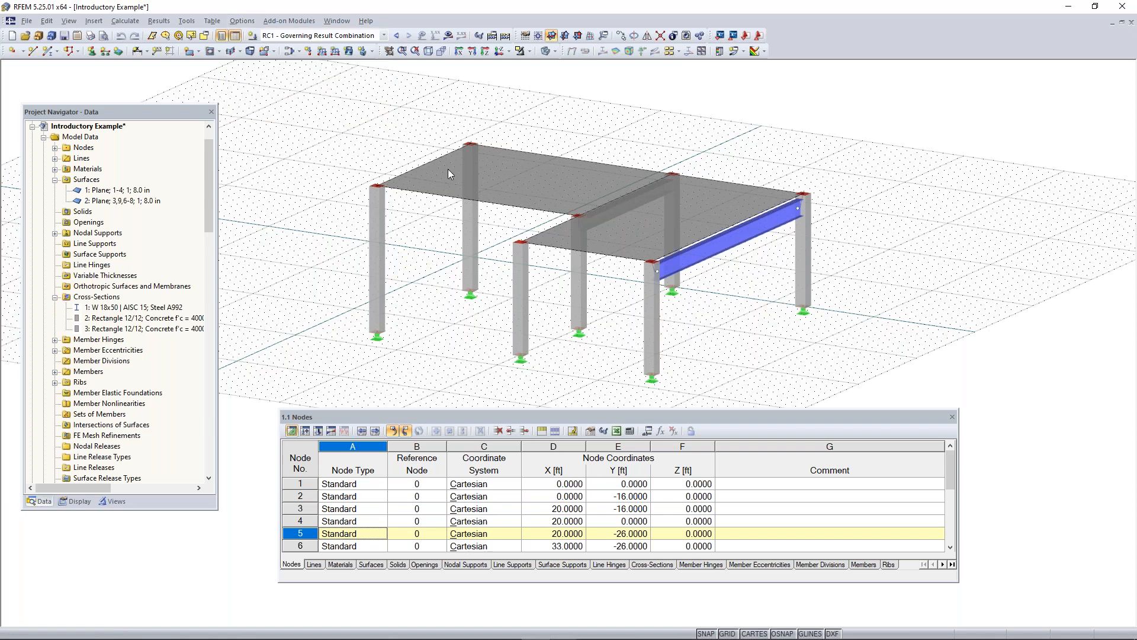
drag(512, 176, 500, 139)
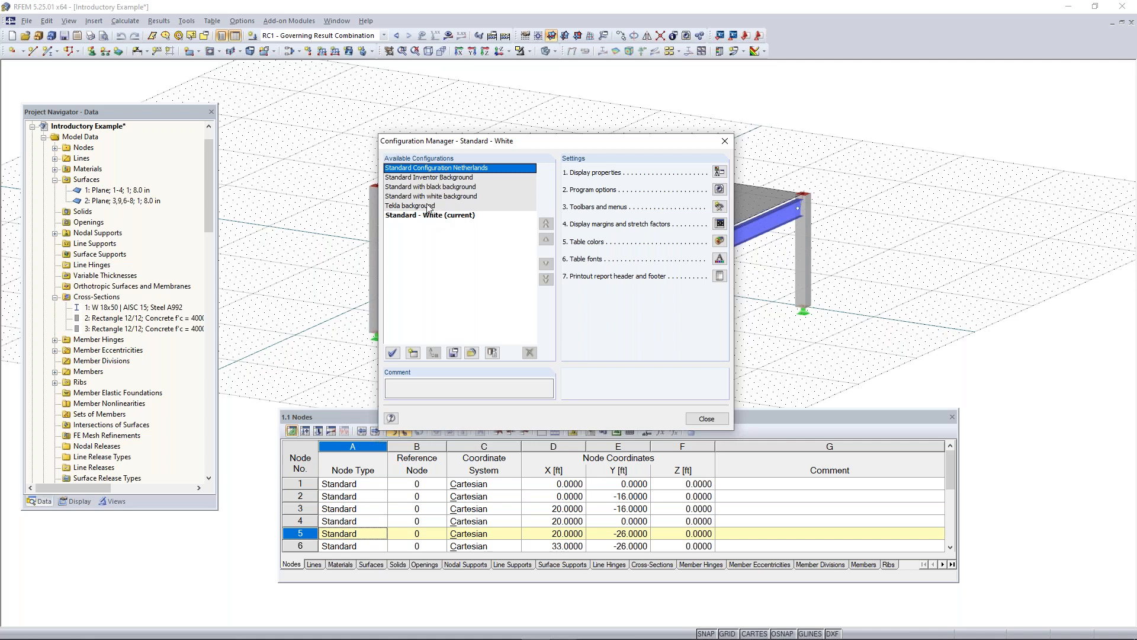
click(725, 142)
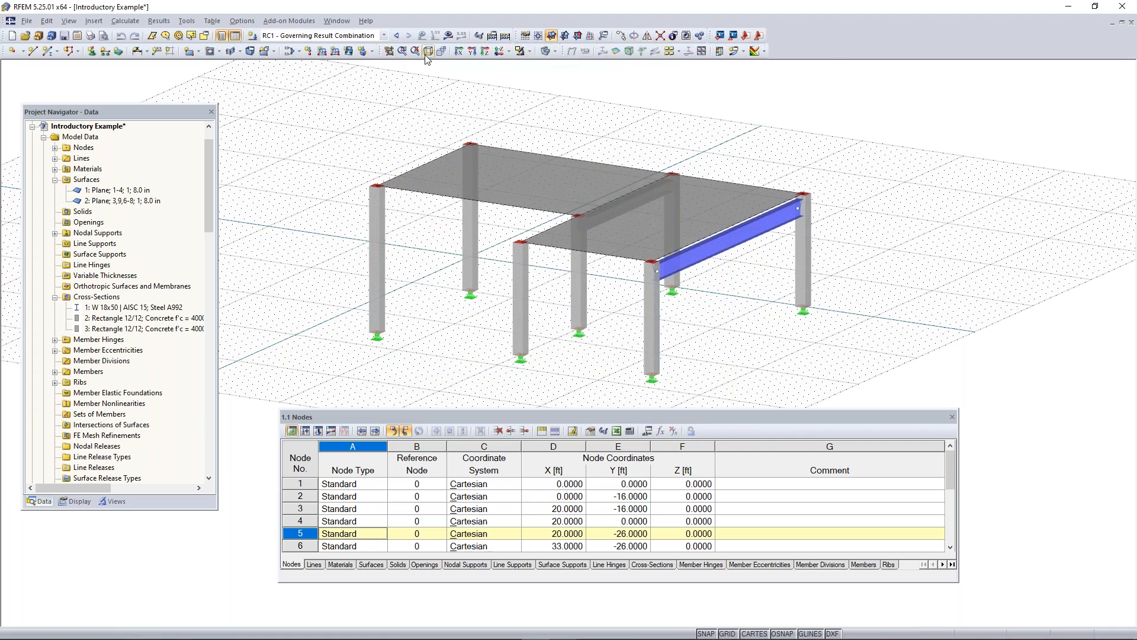
Step: Reset all toolbars and menus to their default arrangement
right_click(787, 44)
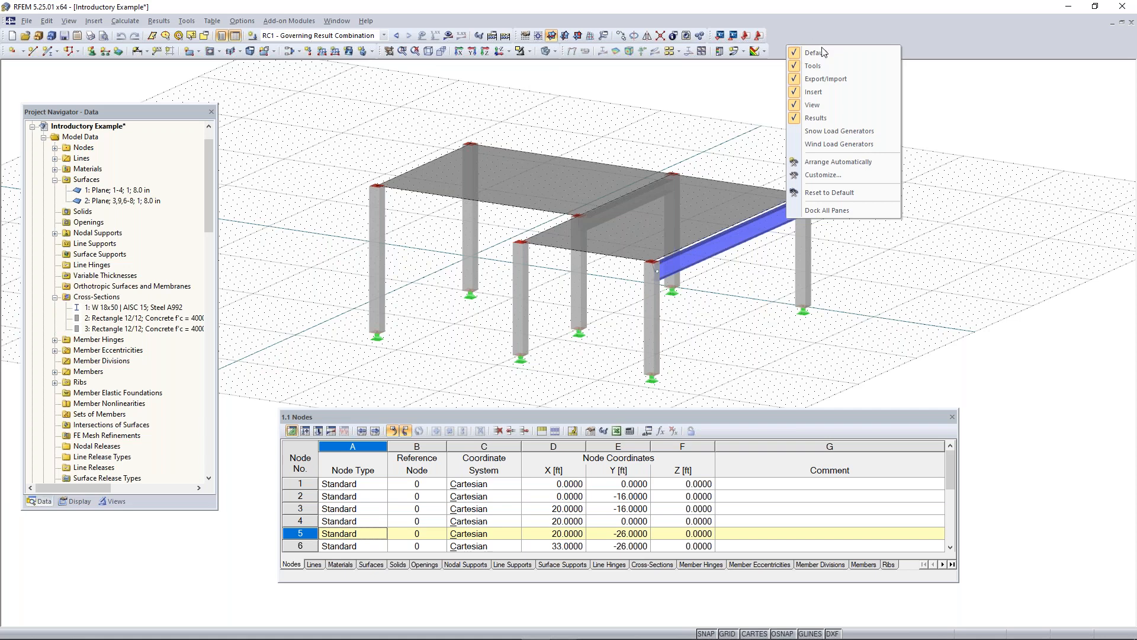
click(833, 193)
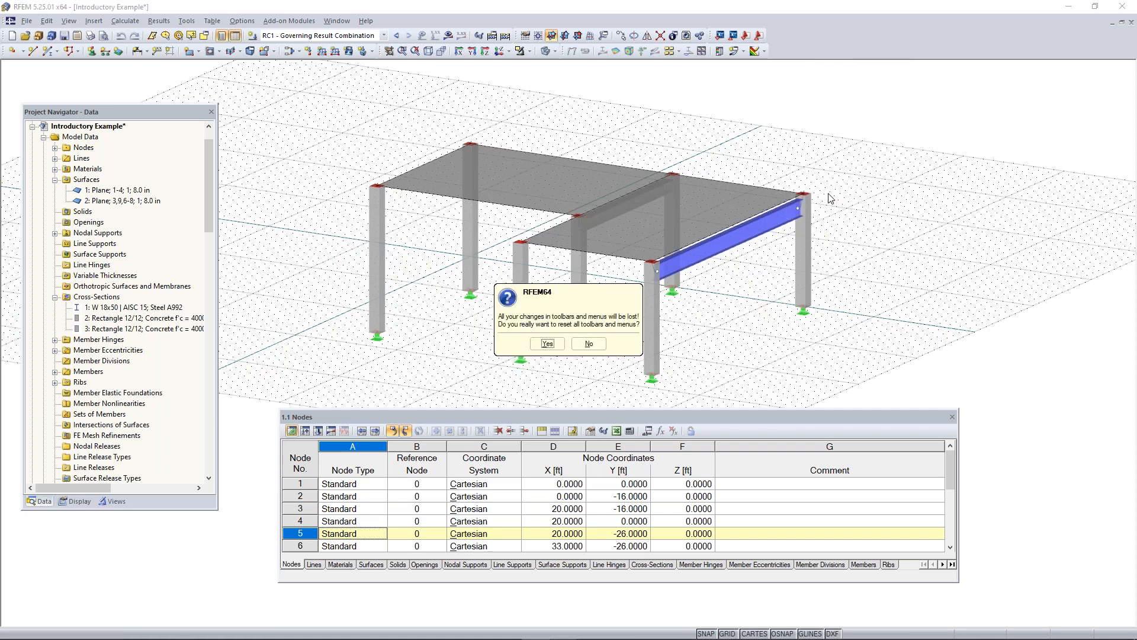
click(548, 344)
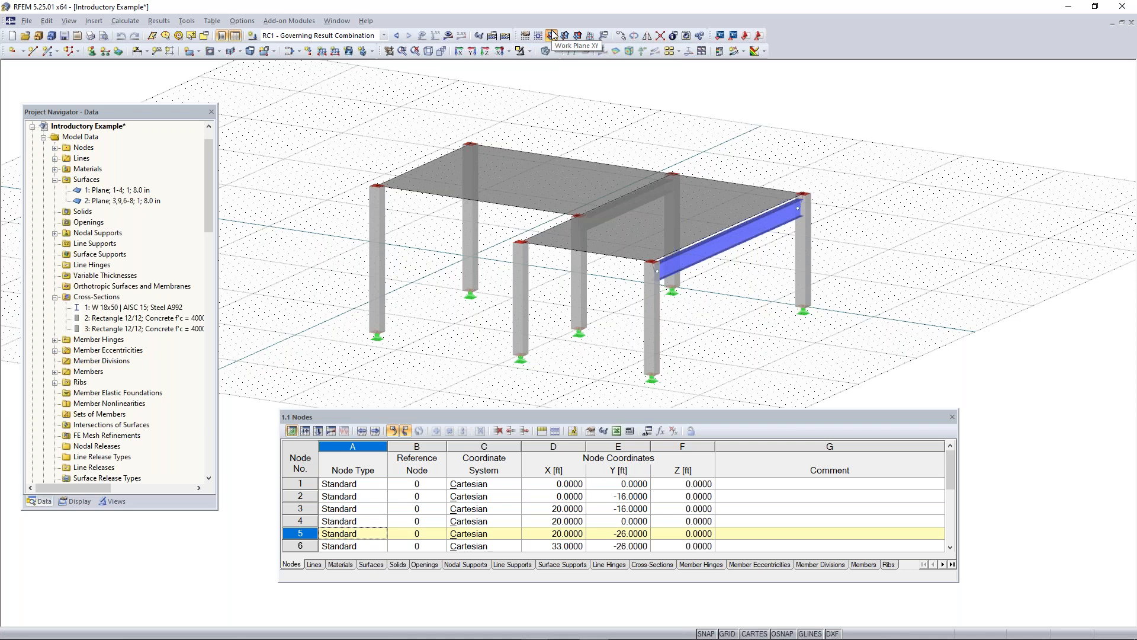
click(93, 22)
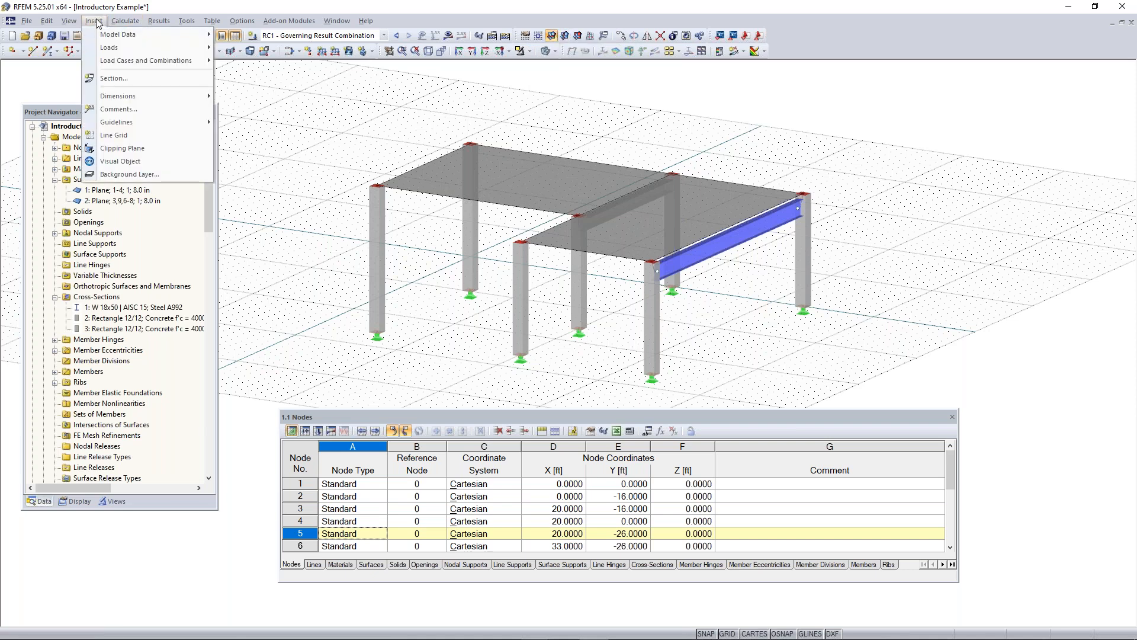
mouse_move(108, 36)
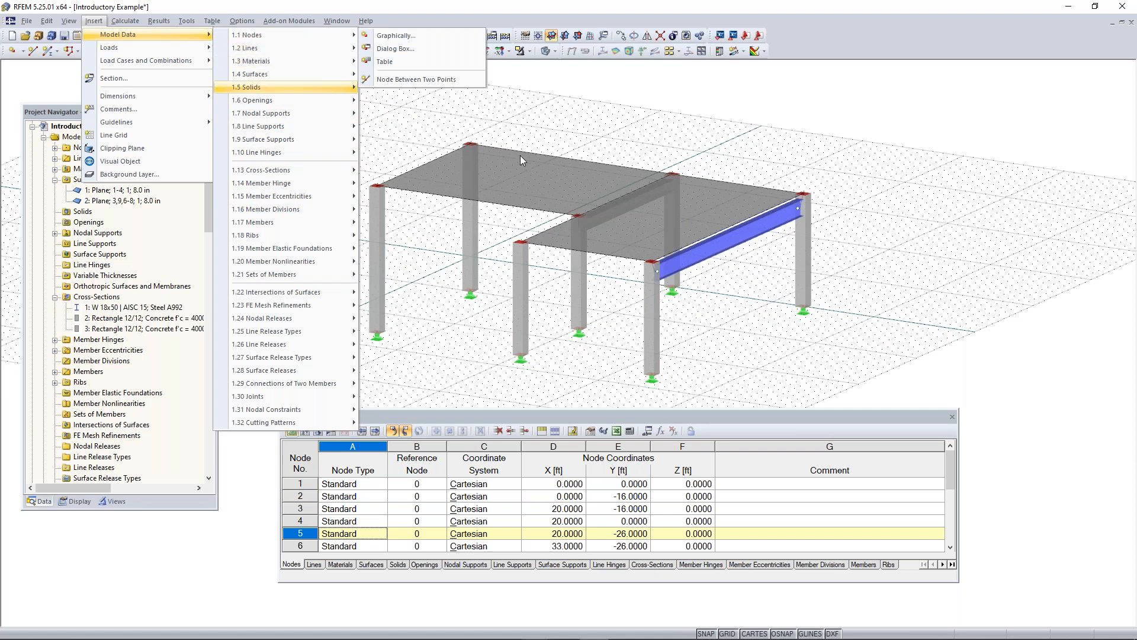
click(548, 103)
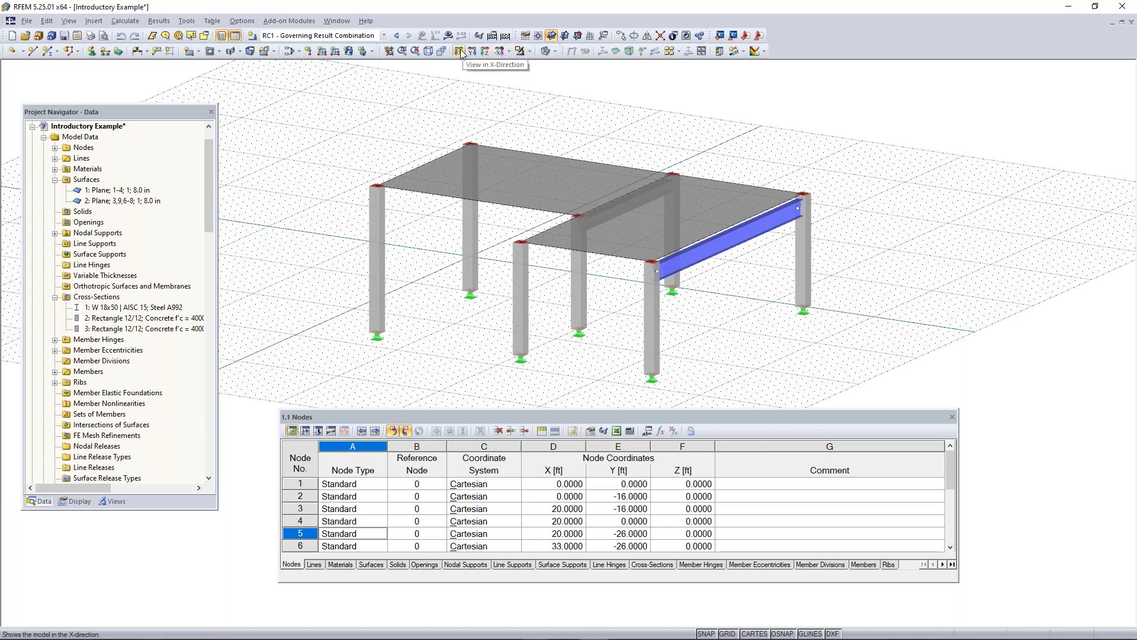
Step: View the model in the X, Y and Z directions in turn
click(509, 52)
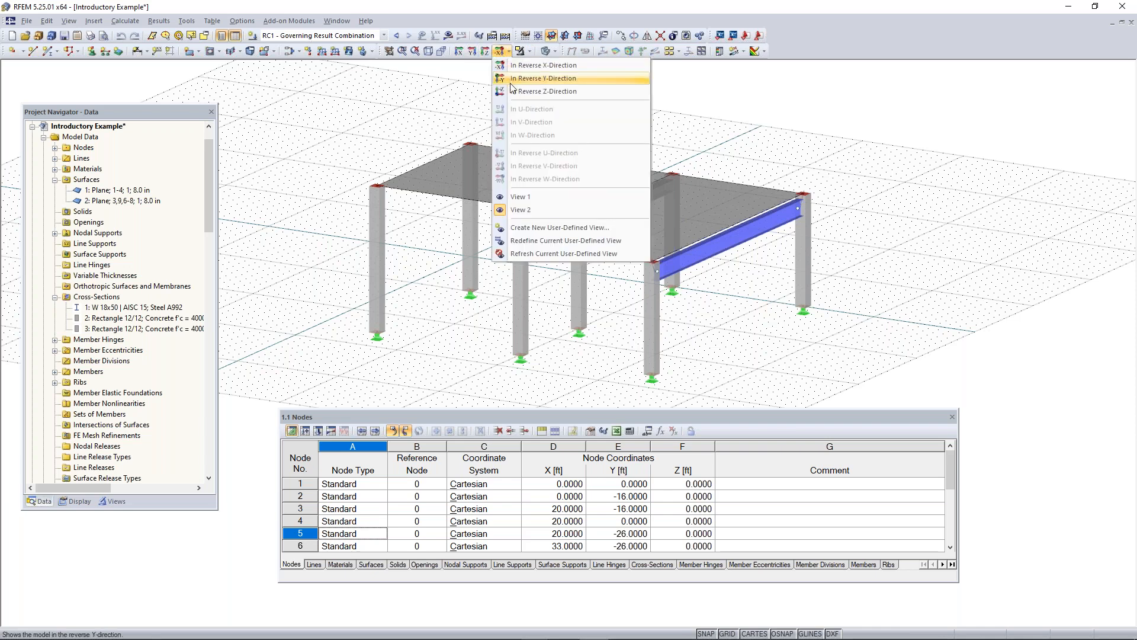
click(460, 52)
click(459, 52)
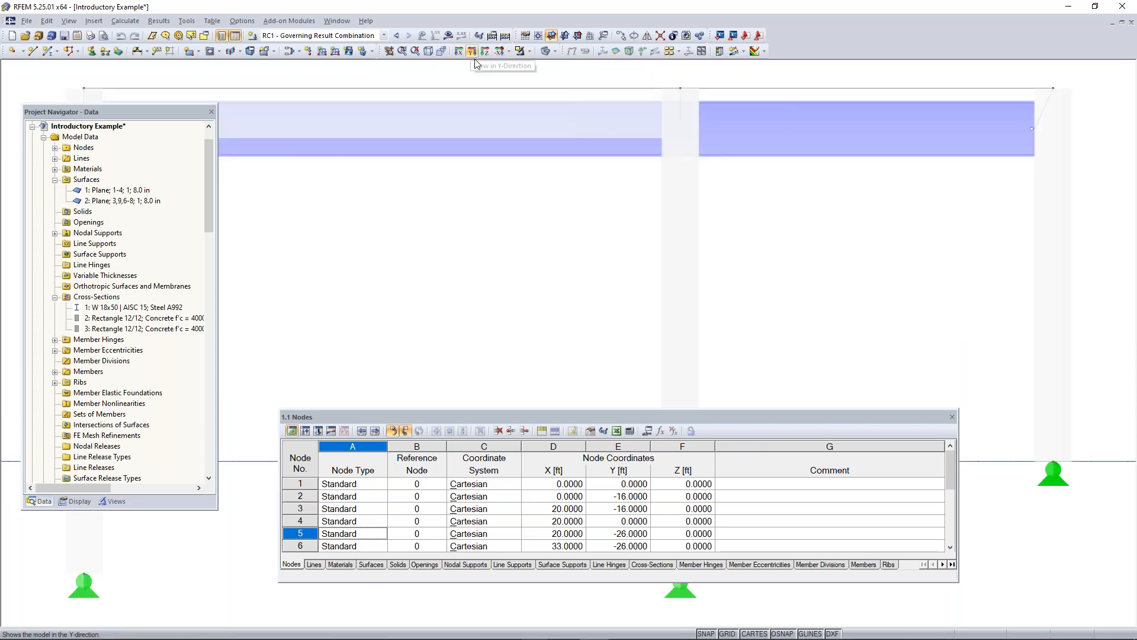
scroll(500, 152, down, 4)
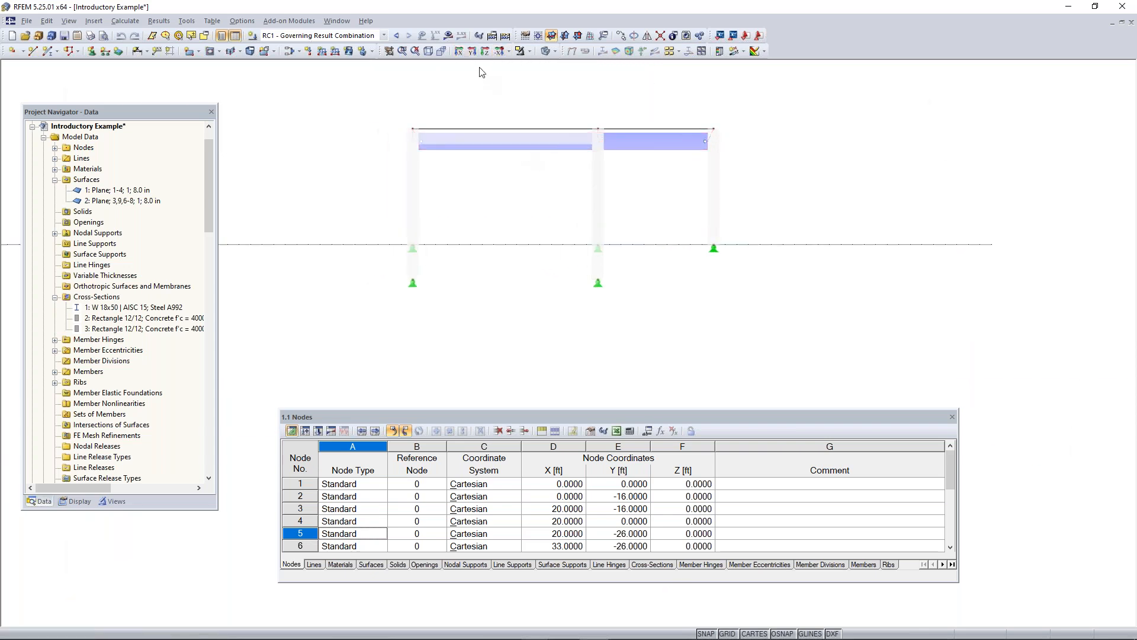
click(486, 52)
scroll(546, 185, down, 3)
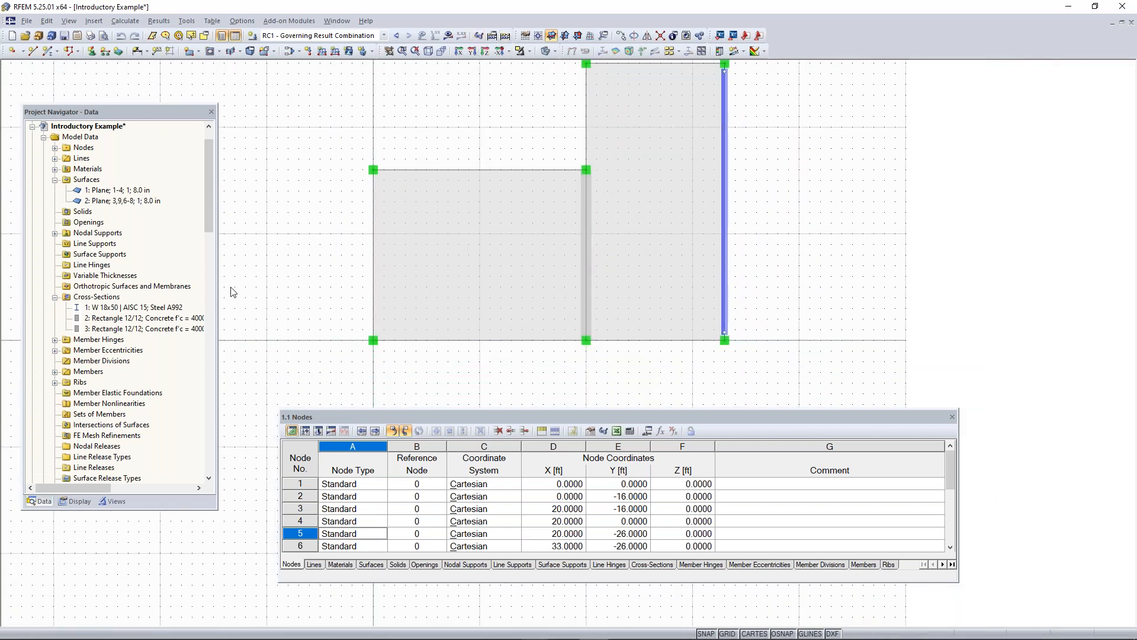
Step: Examine the available add-on modules, including the favorites and the steel design modules
drag(208, 159, 205, 310)
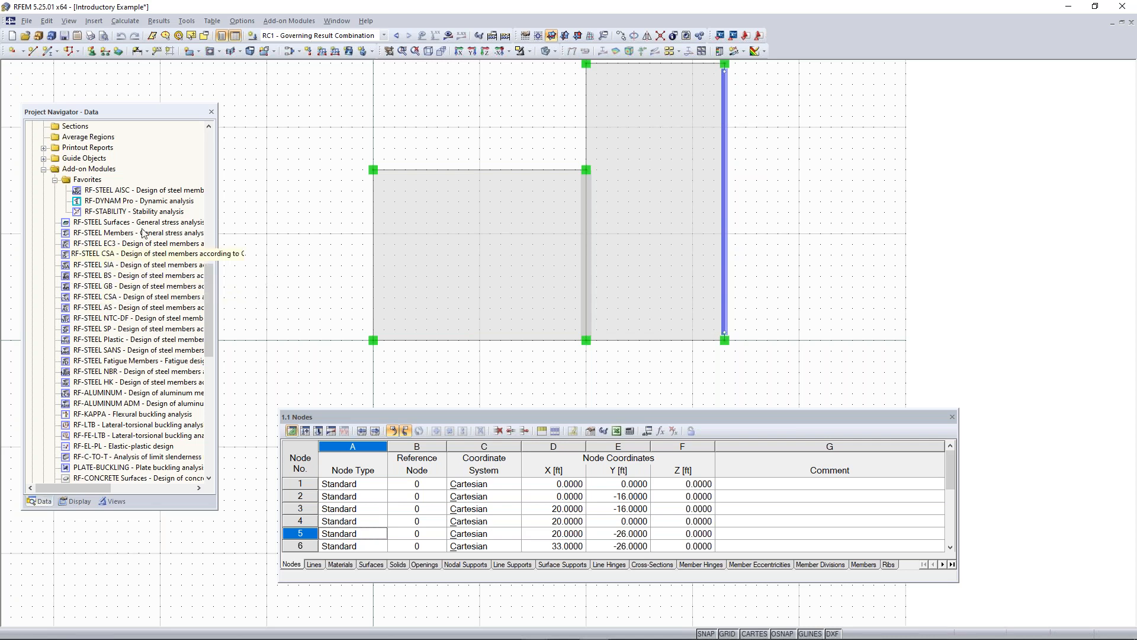
scroll(176, 270, down, 1)
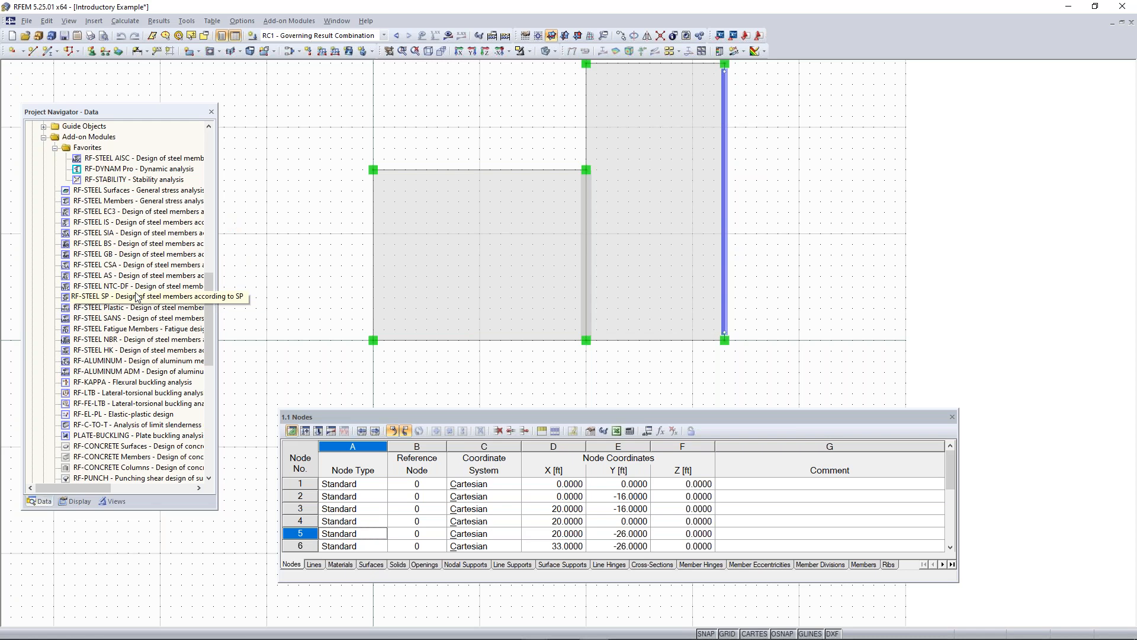
scroll(136, 297, up, 2)
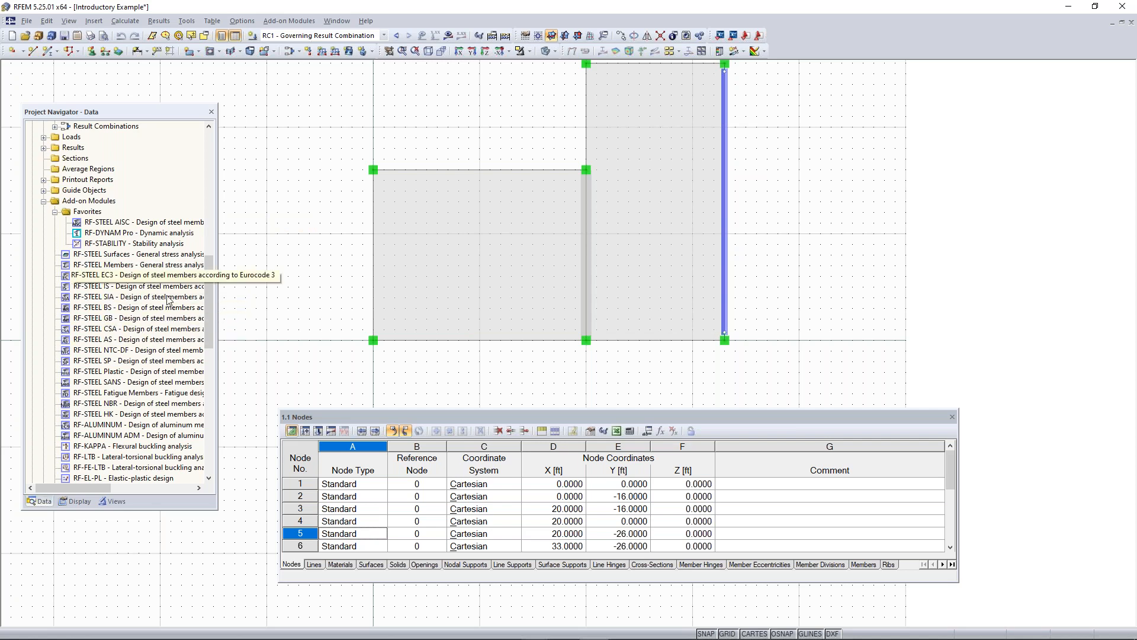
scroll(160, 346, down, 3)
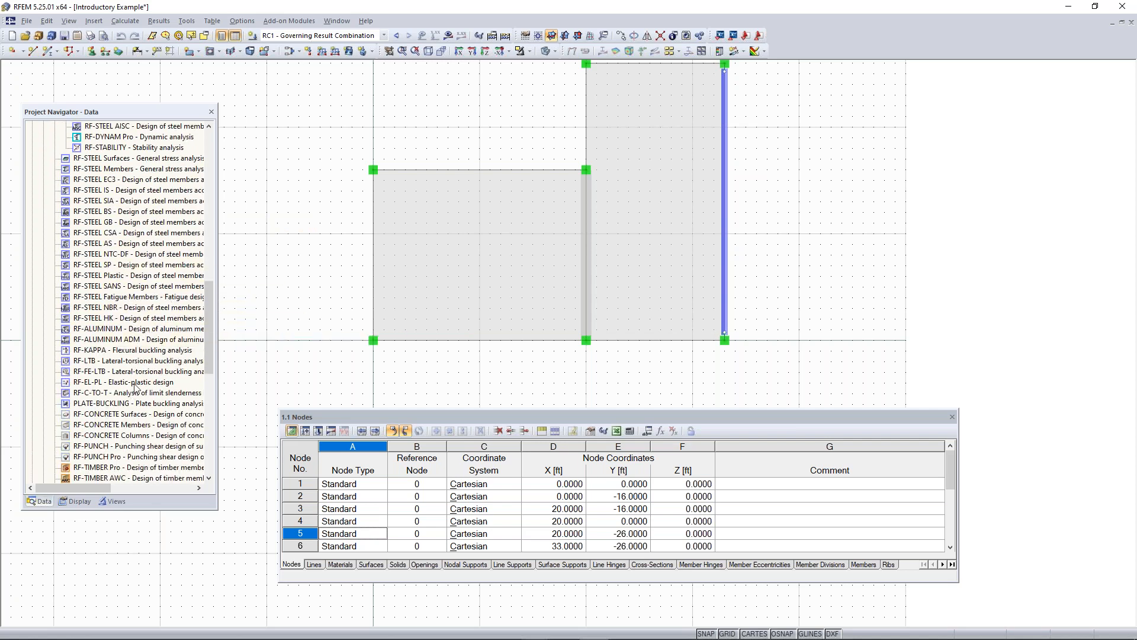
scroll(142, 280, down, 1)
scroll(142, 280, up, 5)
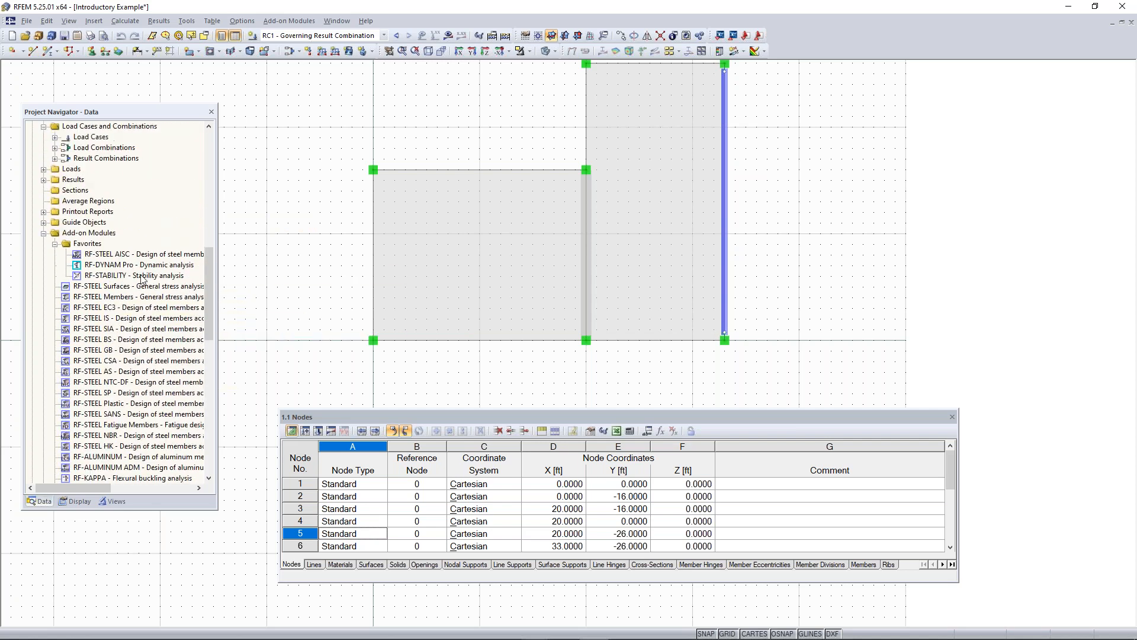
click(291, 23)
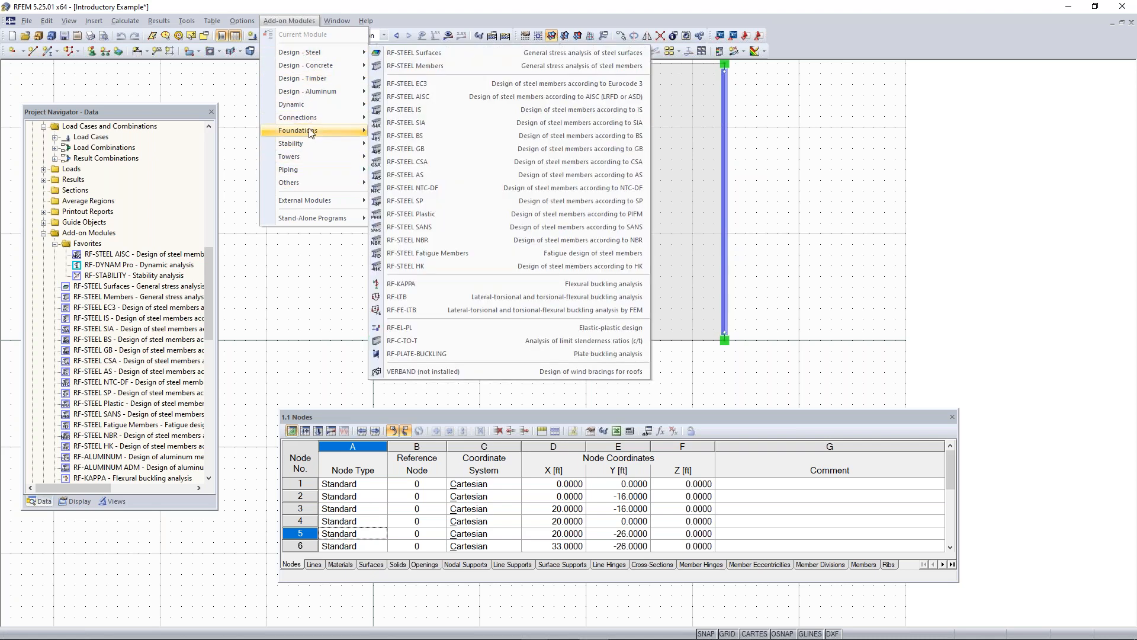
click(241, 85)
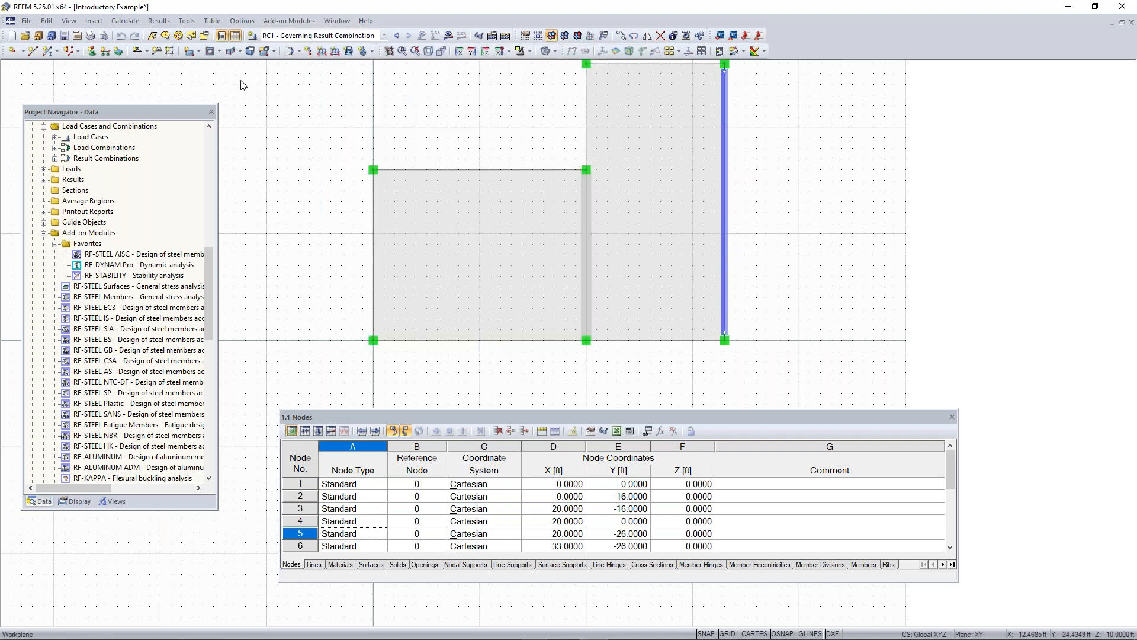
Step: Show the model in isometric view and turn off the display of surfaces
drag(149, 112, 168, 84)
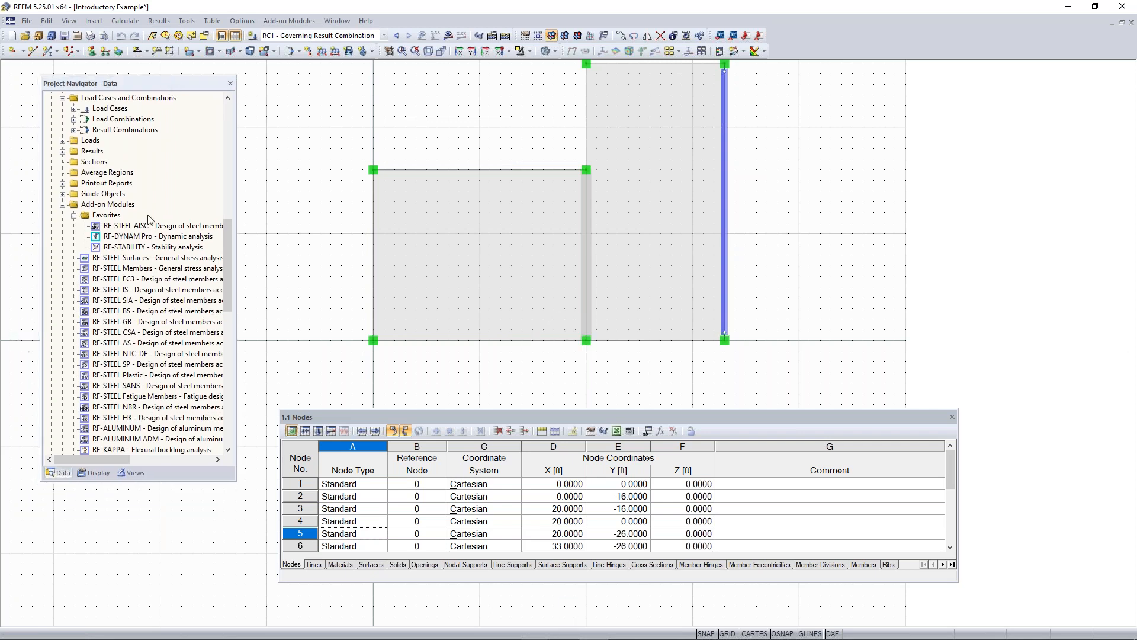
click(94, 473)
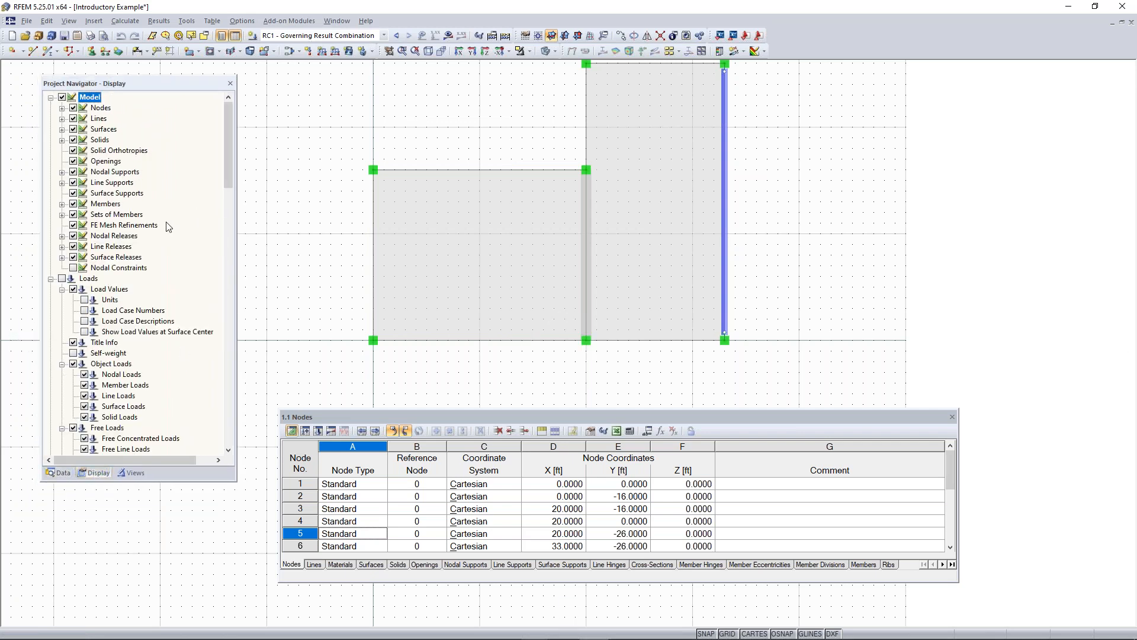
click(428, 51)
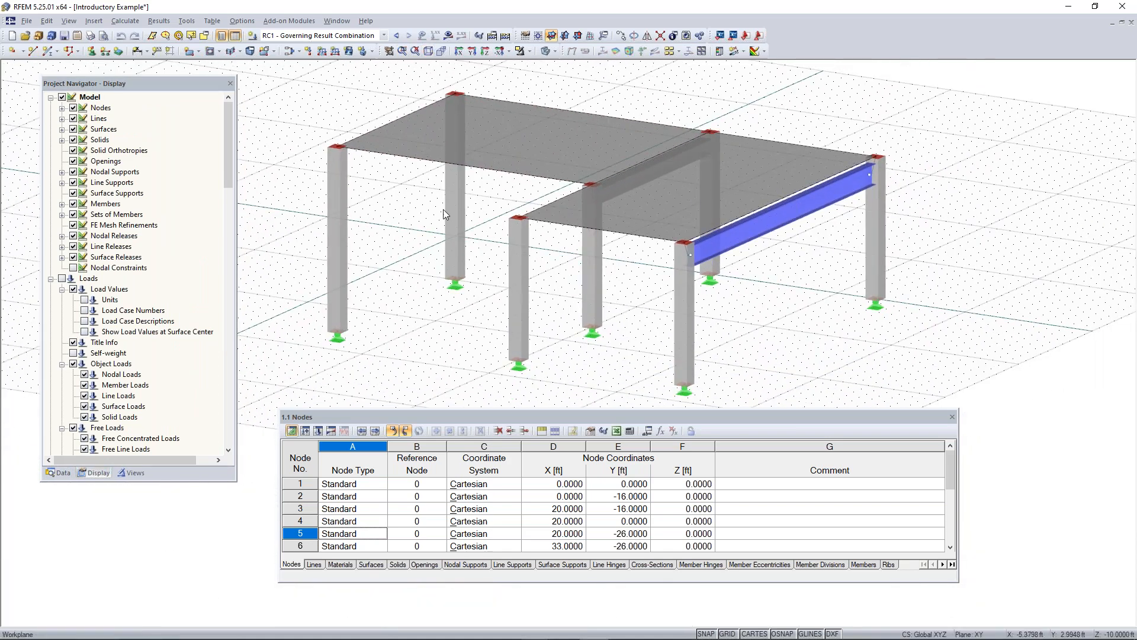
click(73, 129)
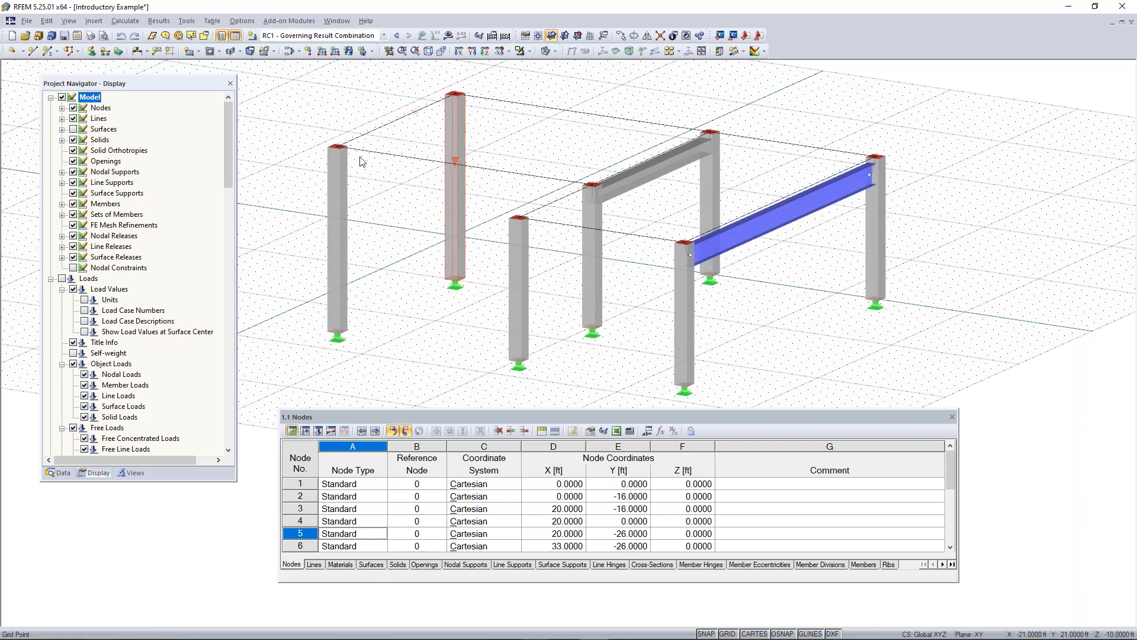
Step: Turn the display of surfaces back on and examine the display settings for the model, loads and results
click(74, 129)
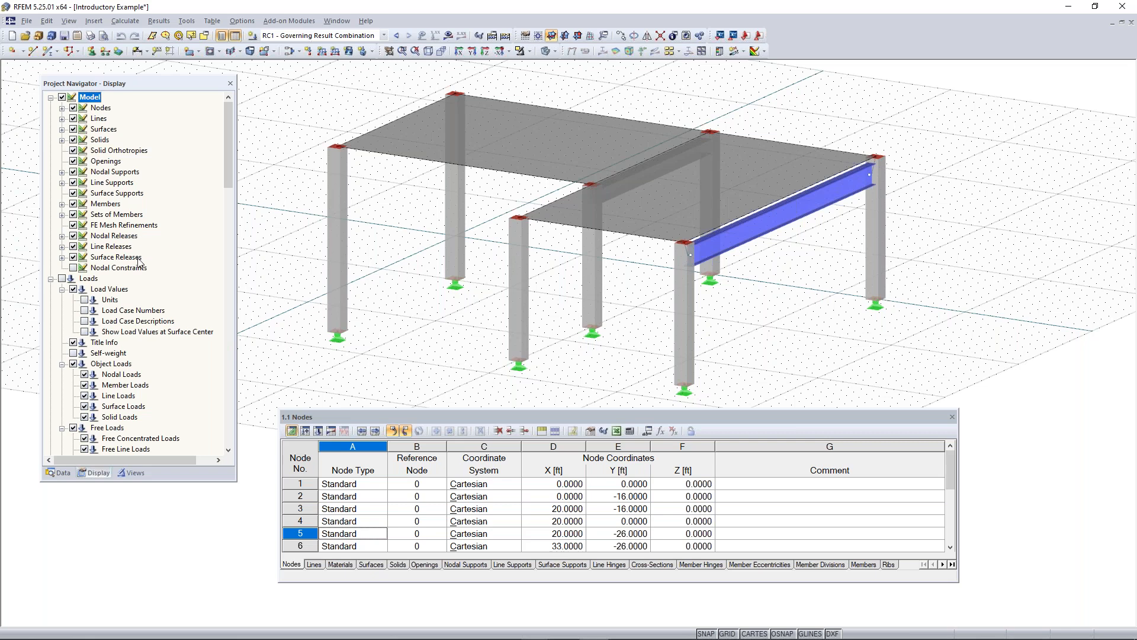
scroll(139, 263, down, 5)
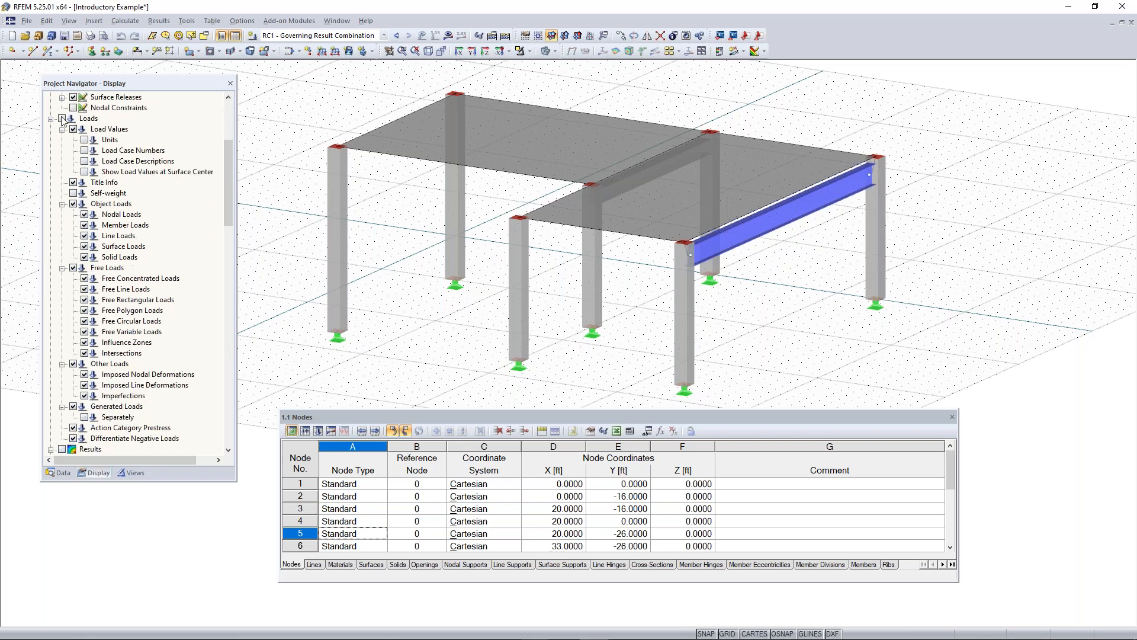
scroll(66, 138, up, 5)
click(51, 97)
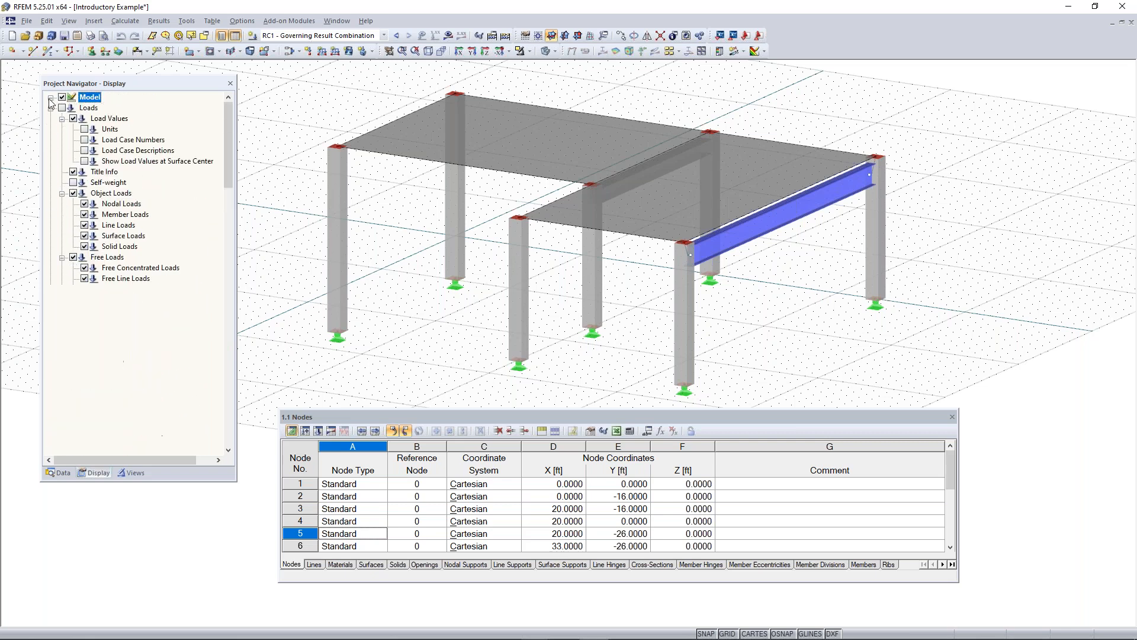
click(51, 107)
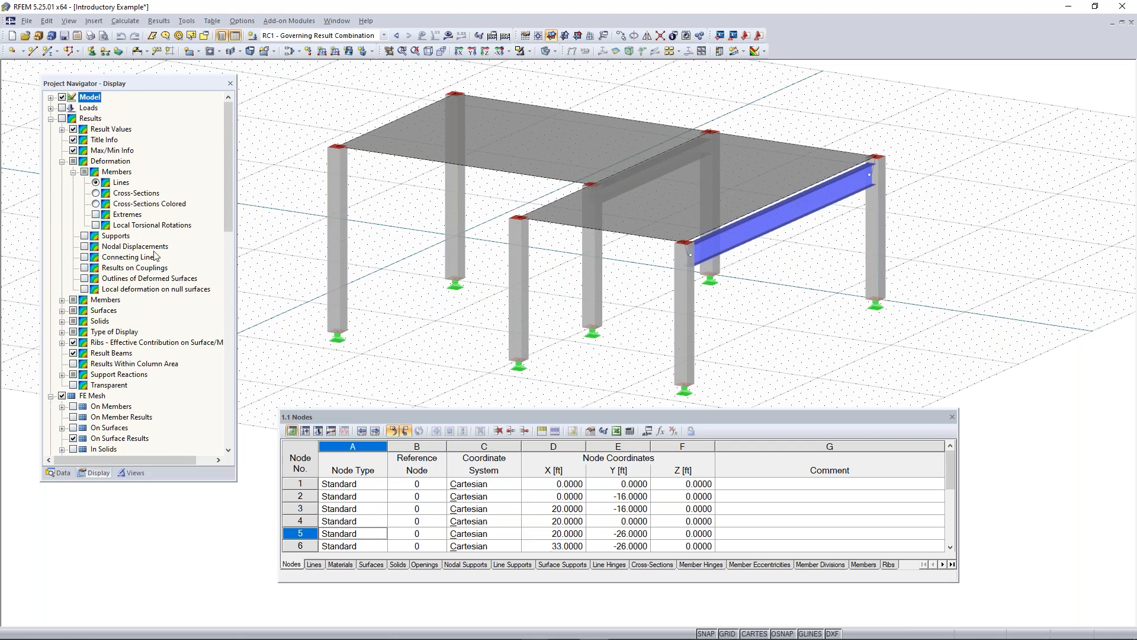
scroll(154, 267, down, 1)
scroll(103, 264, up, 1)
Step: Activate visibilities for the Rectangle 12/12 members and look through the generated visibility categories
click(133, 472)
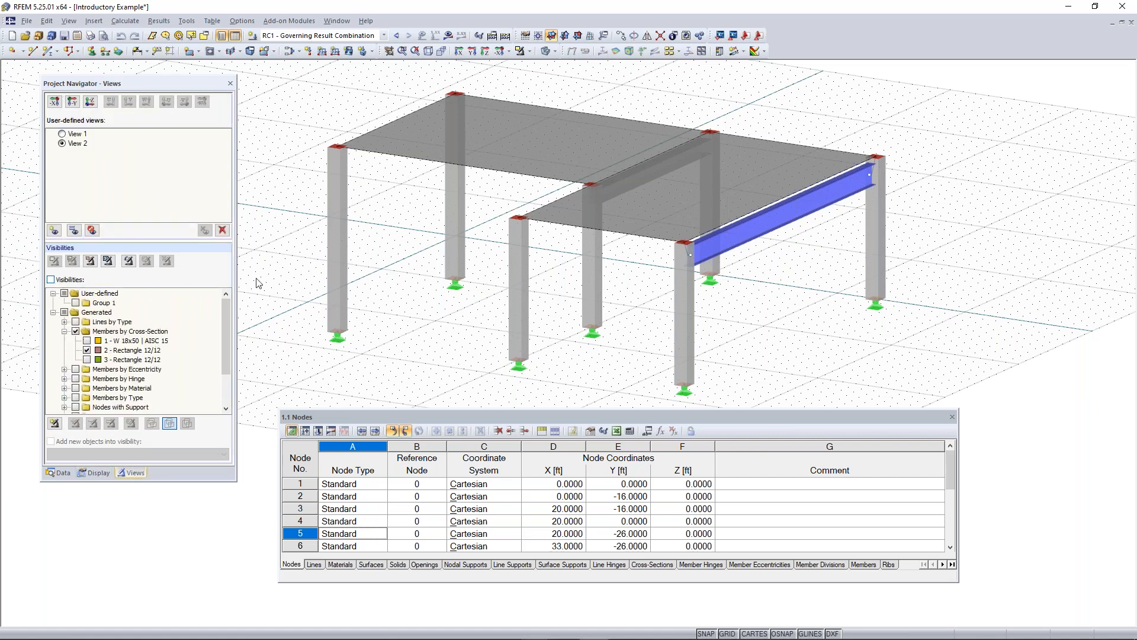
click(50, 279)
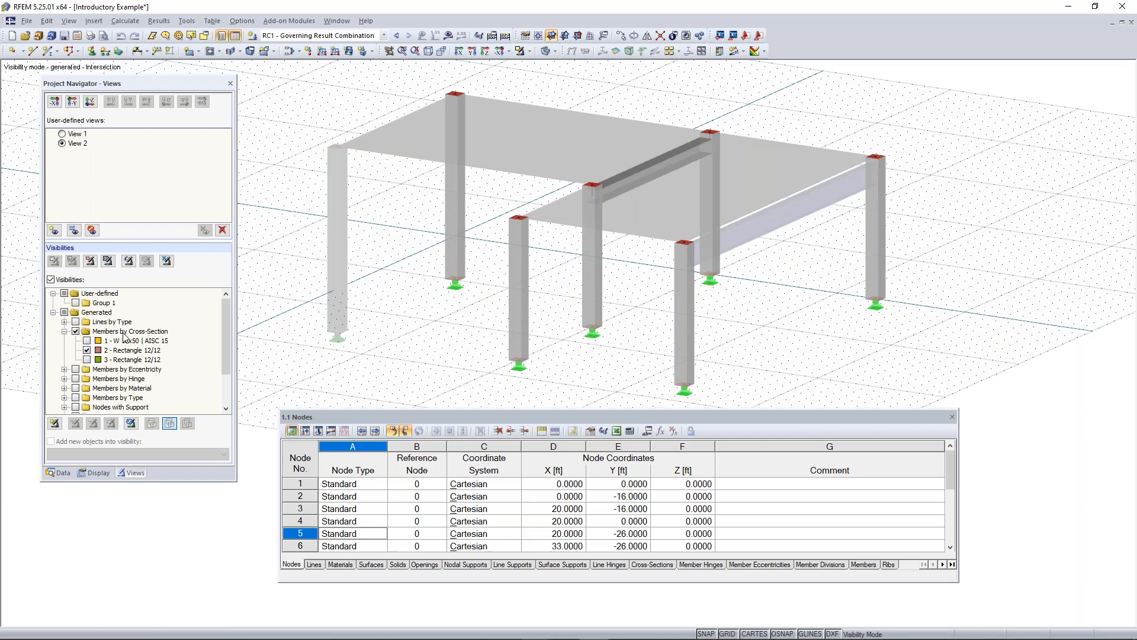
click(123, 333)
scroll(76, 337, down, 2)
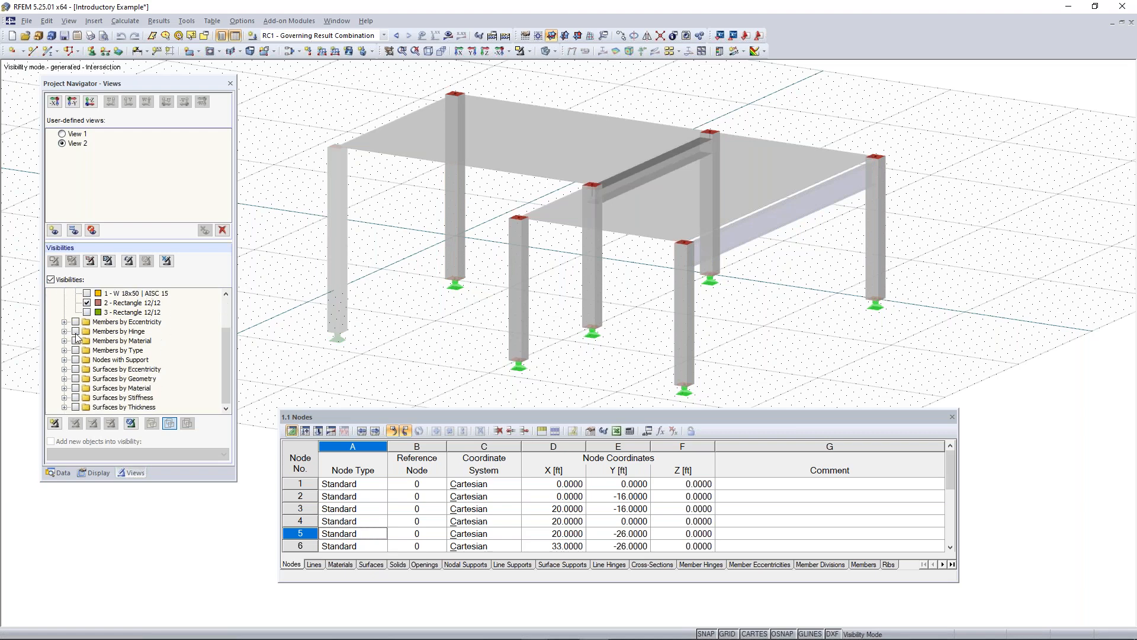
scroll(77, 337, up, 2)
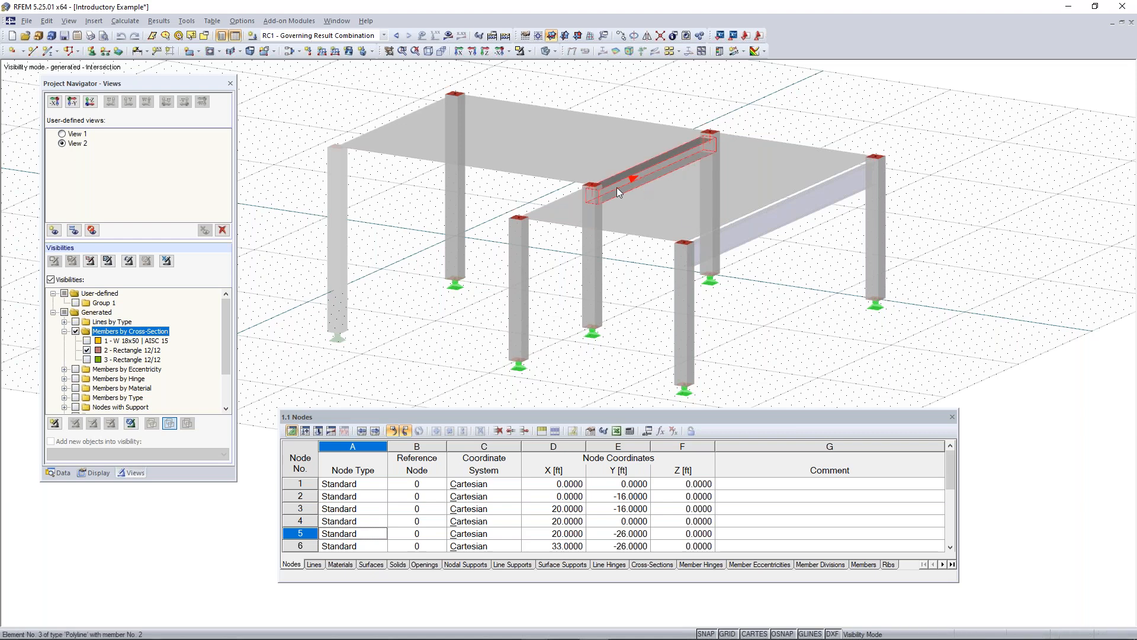
Step: Replace the Rectangle 12/12 cross-section visibility with a visibility by material showing only the Steel A992 members
click(86, 351)
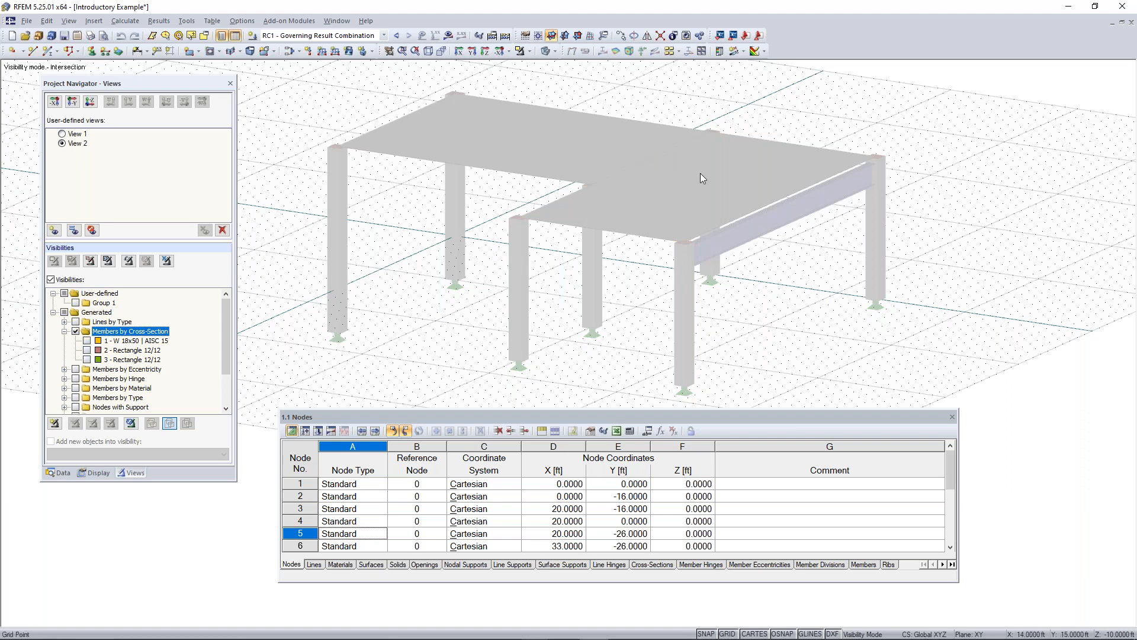
click(64, 331)
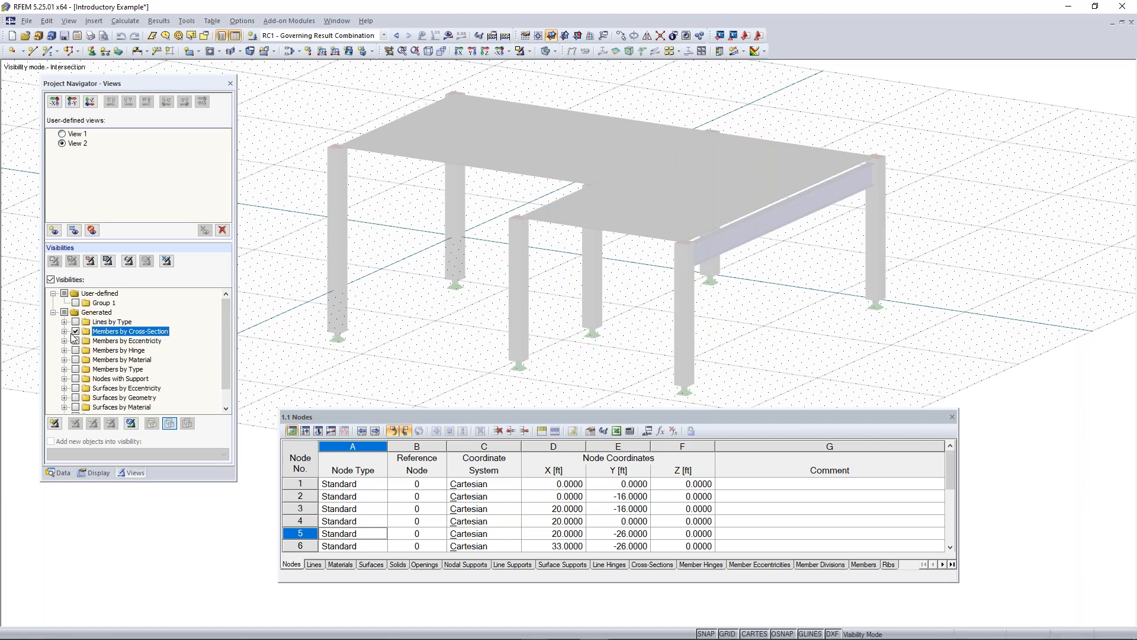
click(75, 360)
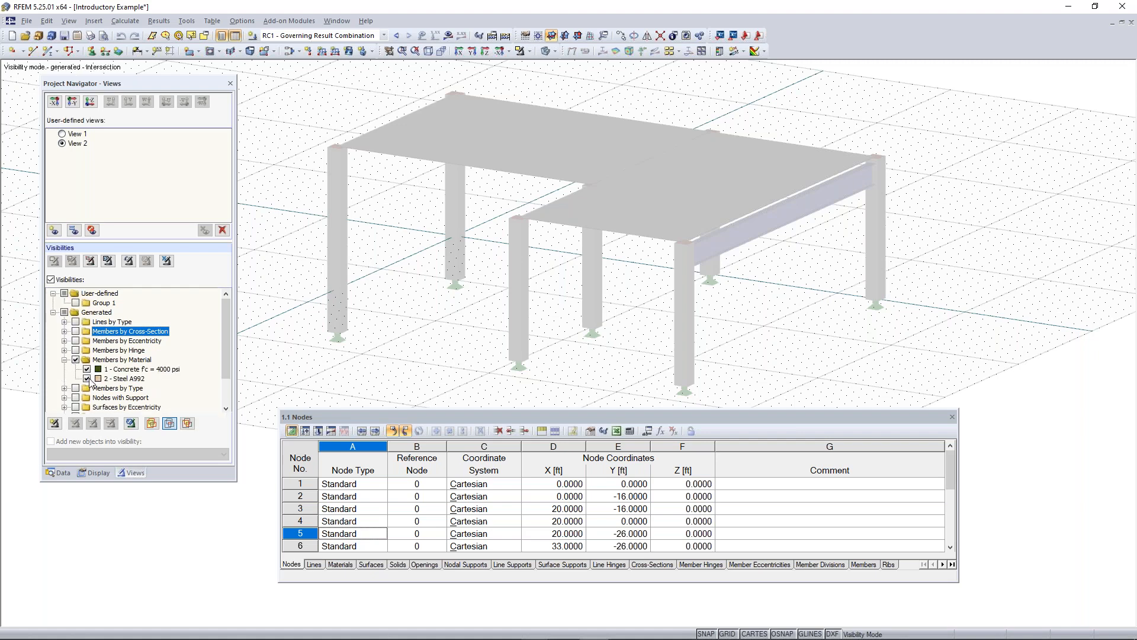
click(86, 369)
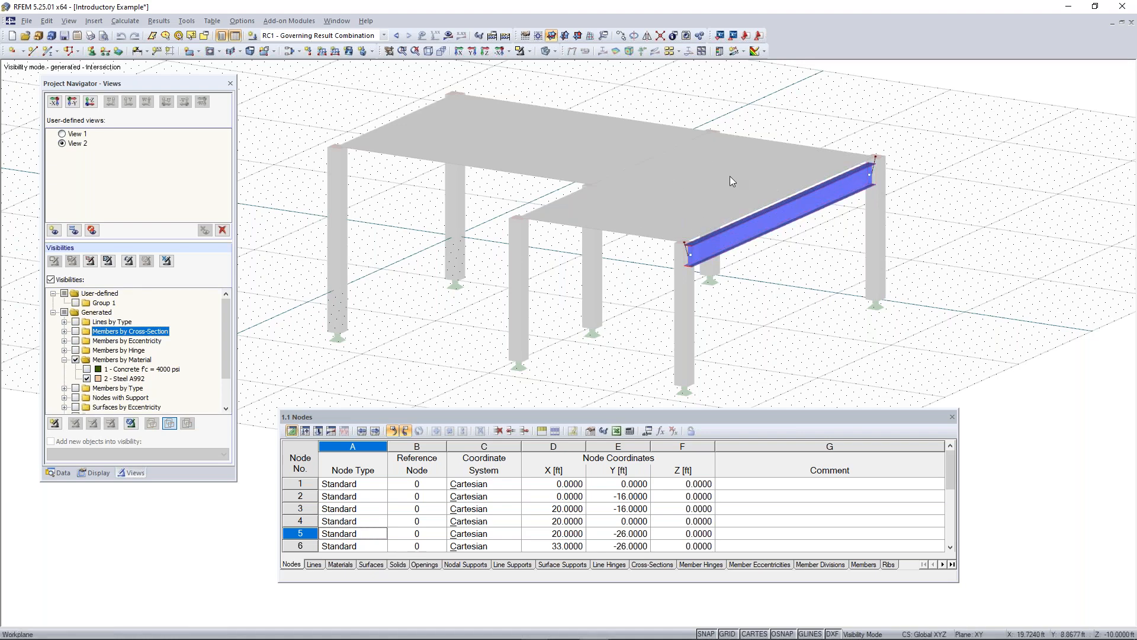
Step: Turn off the display of hidden objects in the background so only the steel beam is drawn
mouse_move(521, 314)
ctrl+middle_down()
mouse_move(665, 249)
mouse_move(738, 264)
mouse_move(510, 323)
mouse_move(514, 335)
ctrl+middle_up()
right_click(514, 335)
click(416, 236)
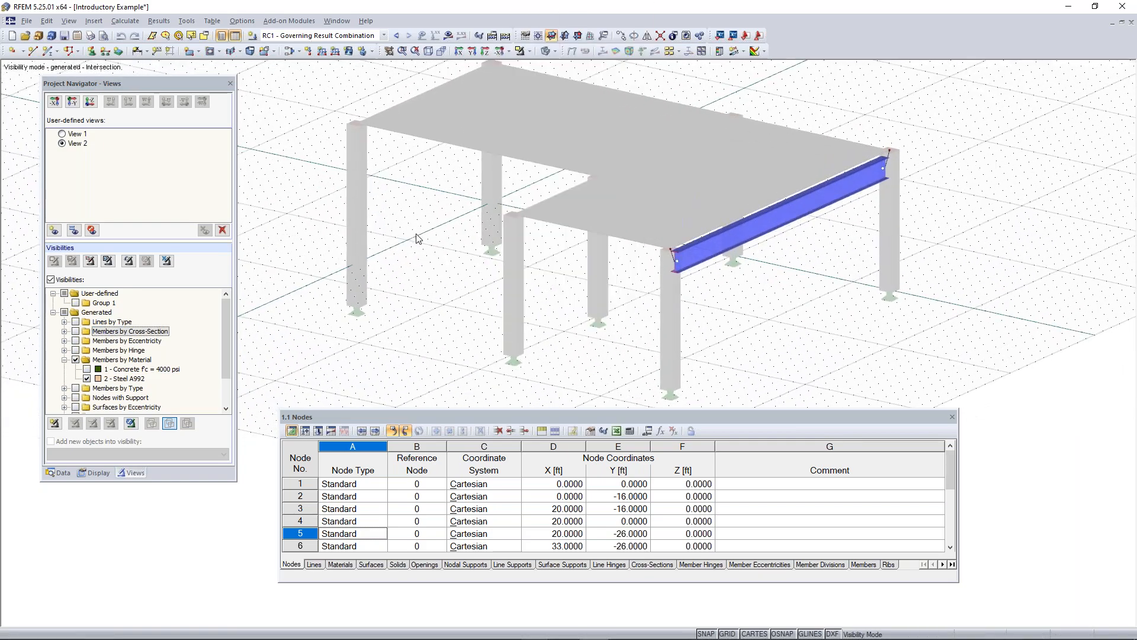
right_click(441, 209)
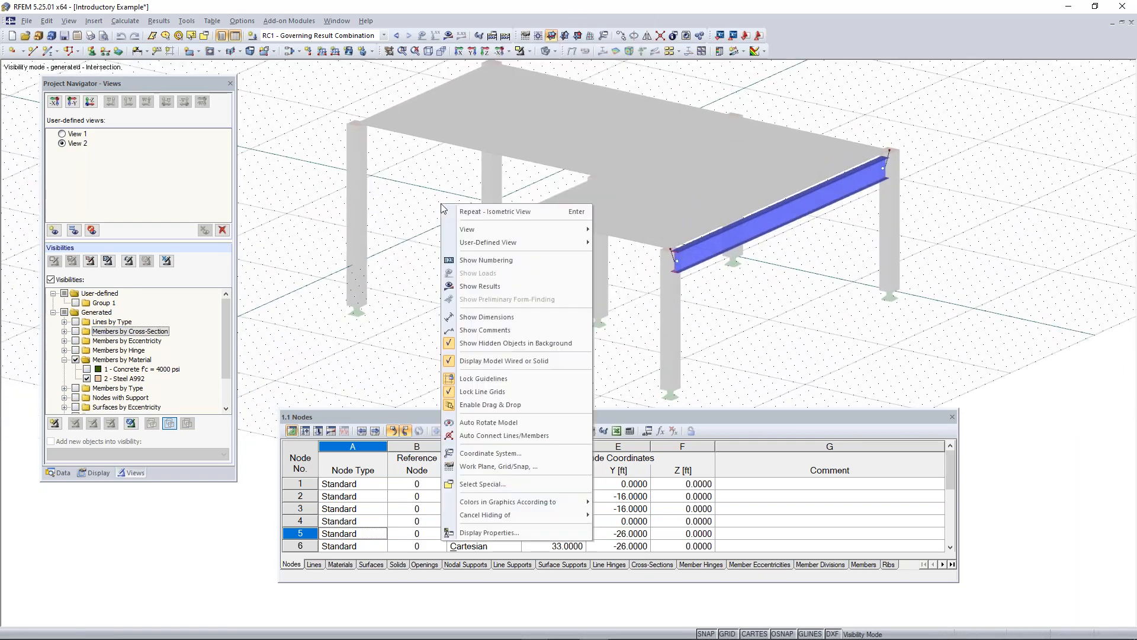
click(504, 350)
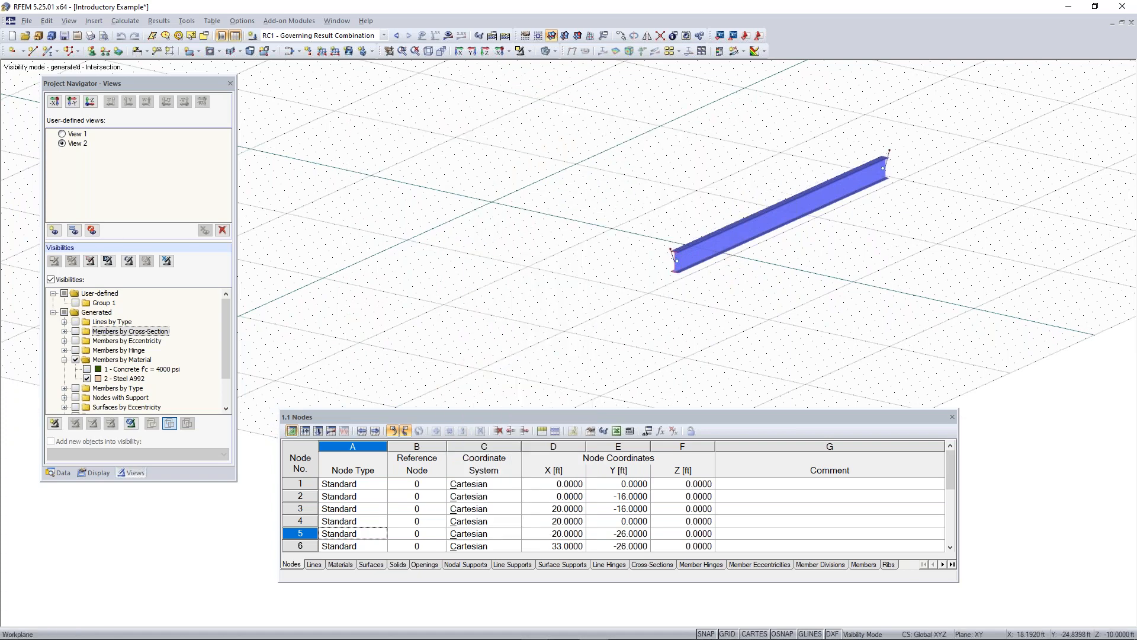
middle_drag(844, 296, 591, 232)
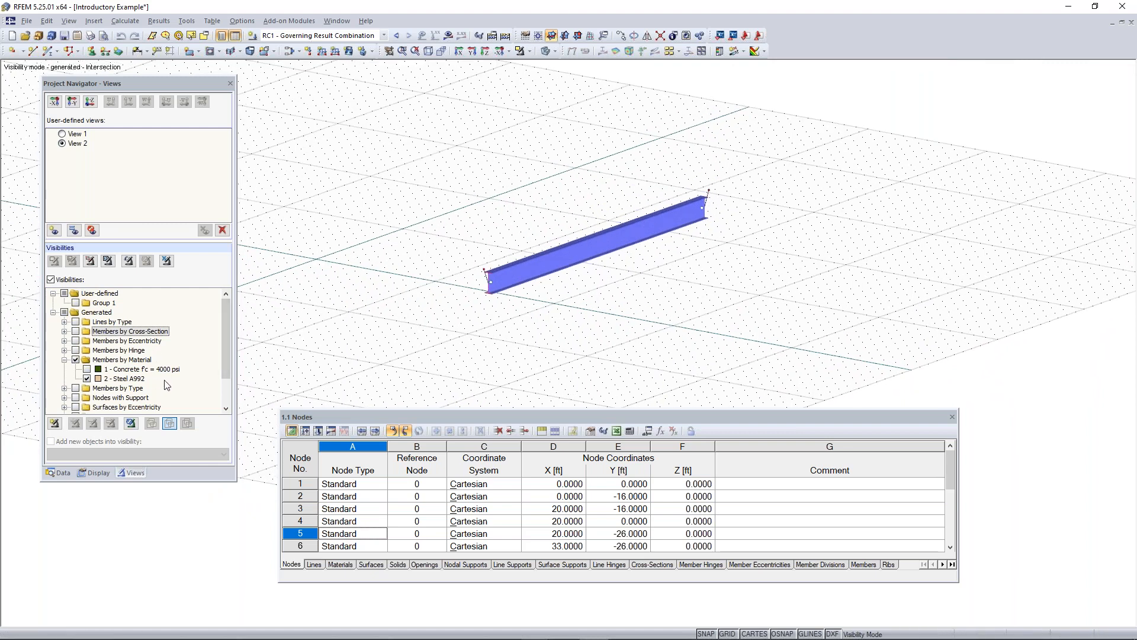
Step: Deactivate the visibilities to show the complete model again
click(51, 279)
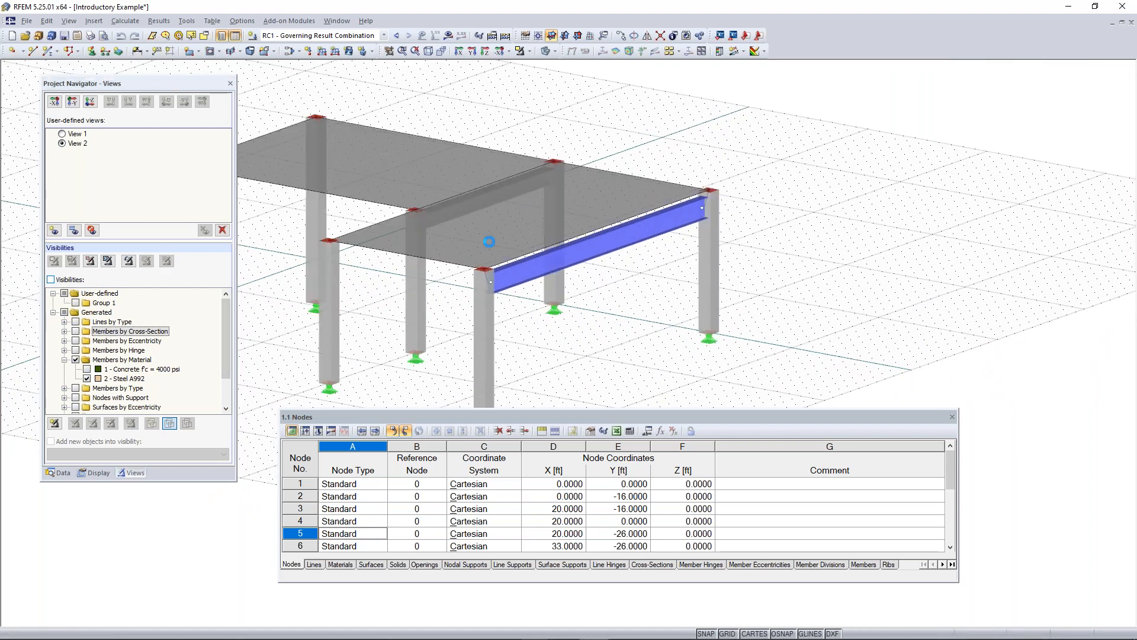
ctrl+middle_drag(615, 240, 636, 261)
scroll(653, 254, down, 2)
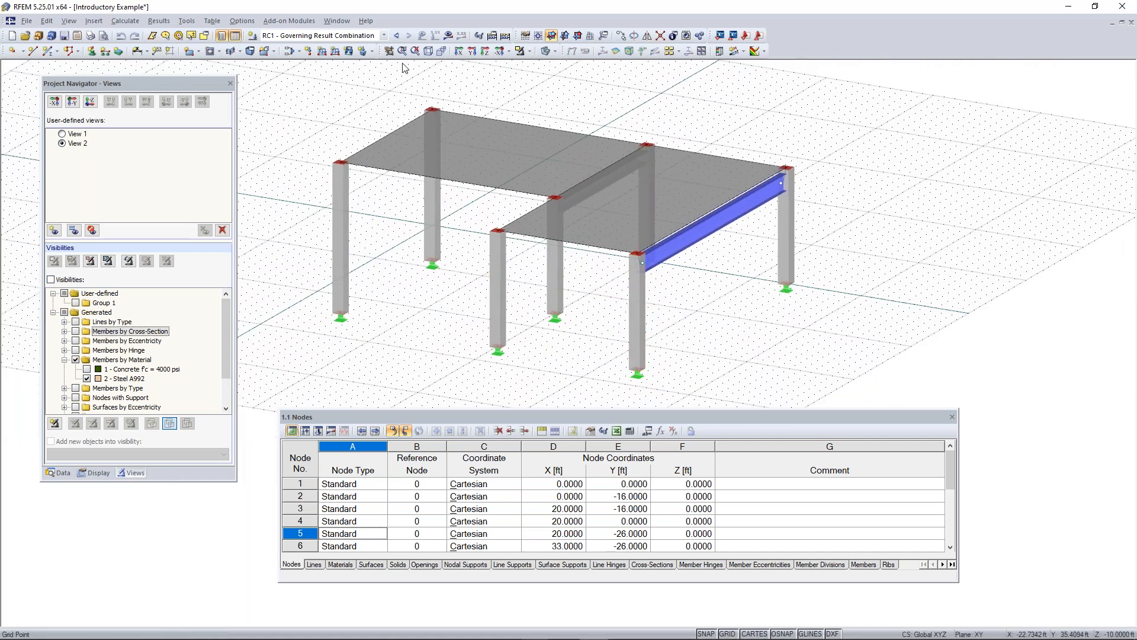
Step: Show the results of the governing result combination, examine the member, surface and support result categories, and hide the results again
click(448, 37)
click(161, 474)
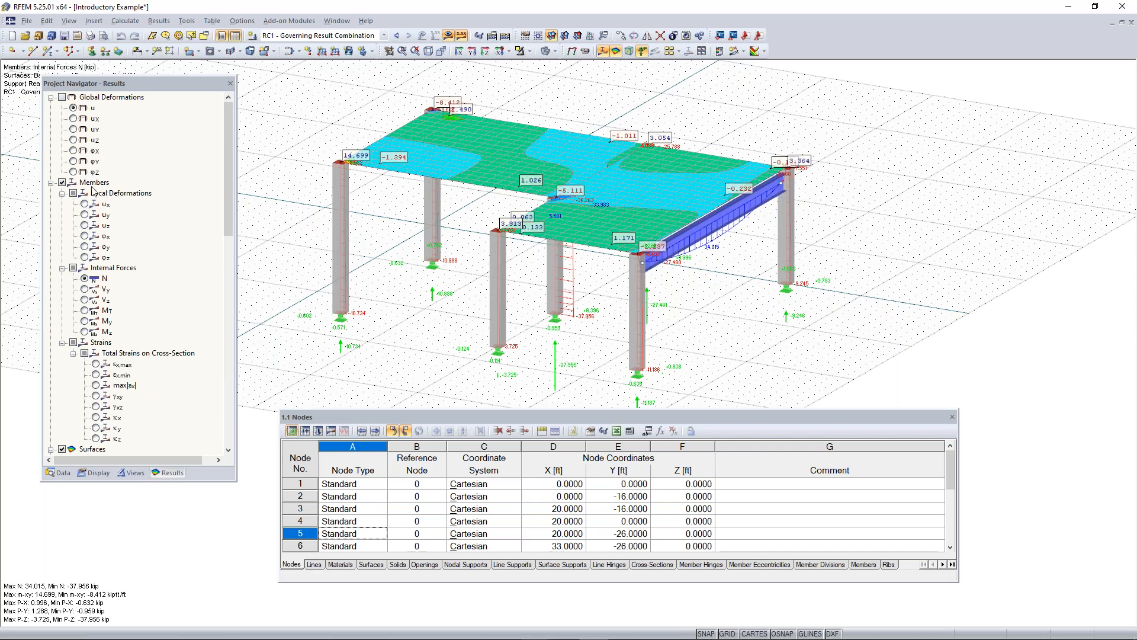
click(51, 183)
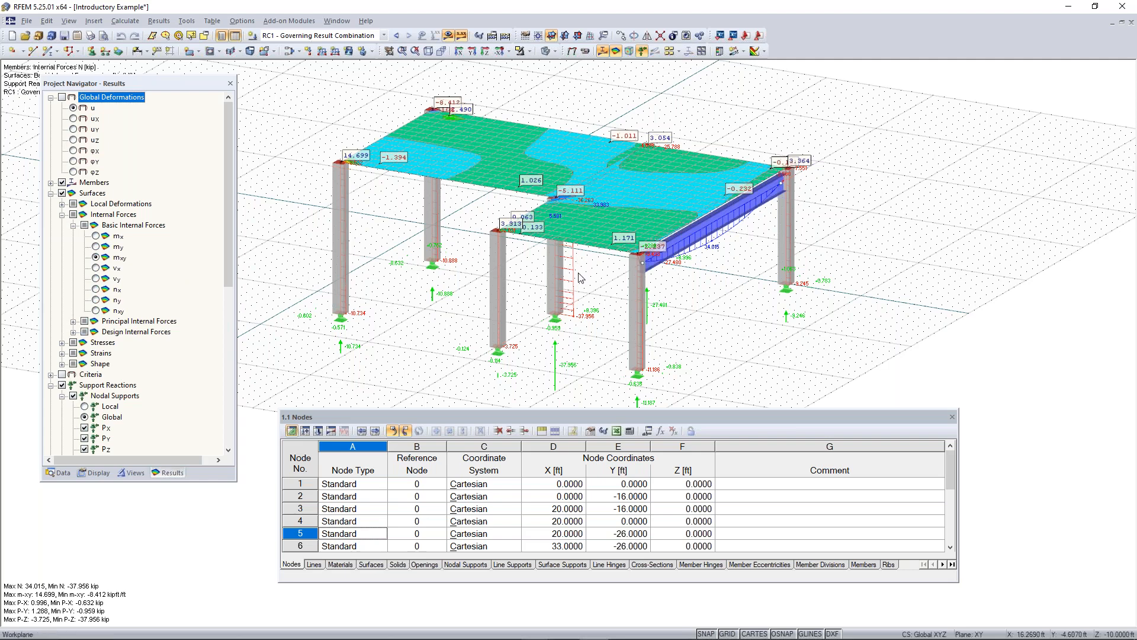
click(449, 37)
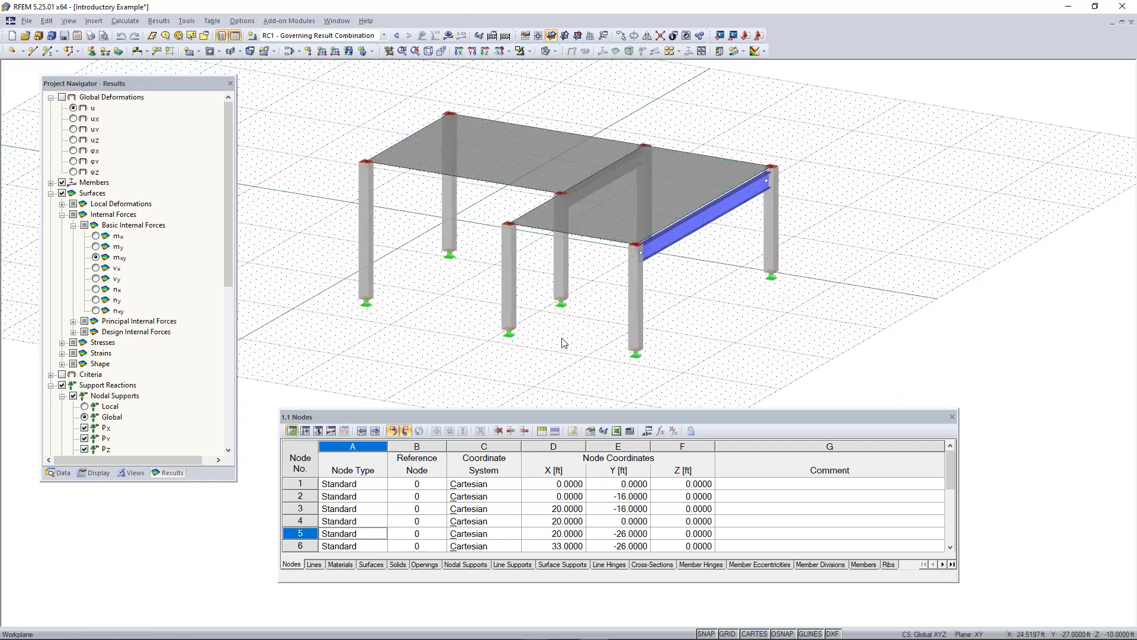
Step: Return to the project data and view the model from a different angle by zooming, rotating and panning
double_click(635, 287)
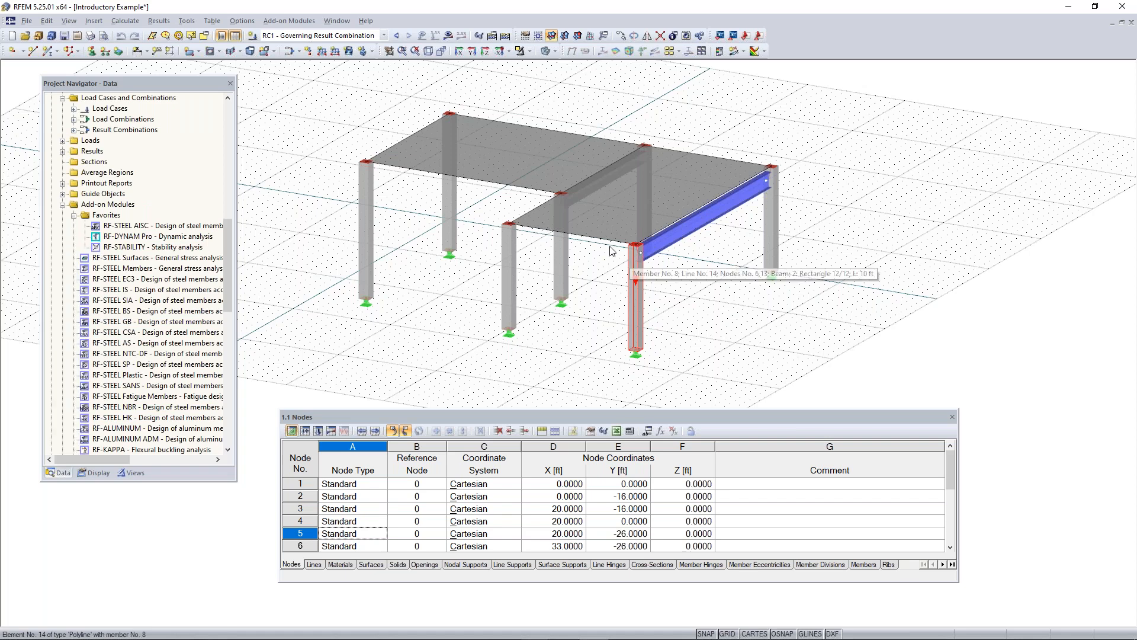
ctrl+middle_drag(473, 312, 450, 301)
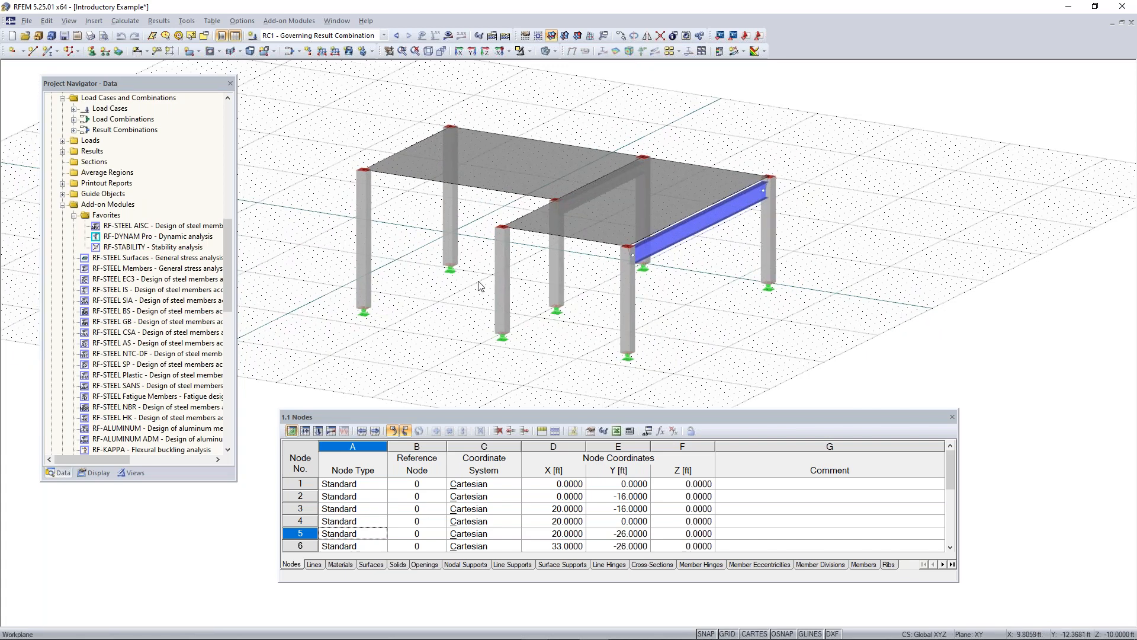
middle_drag(457, 299, 491, 237)
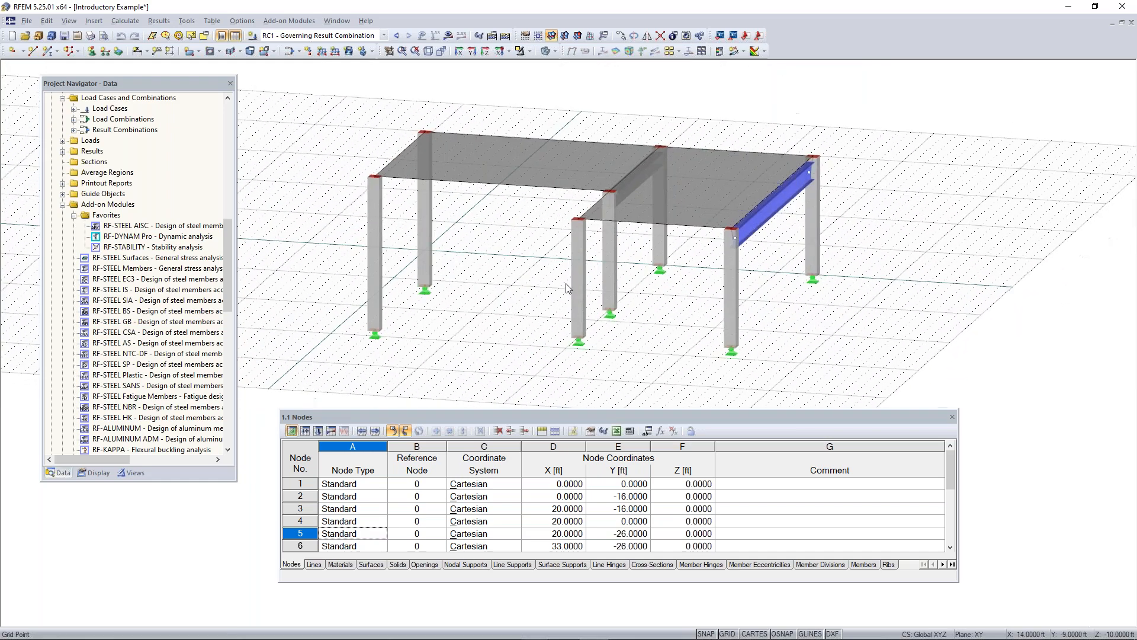
Step: Pan and rotate the model with the Move, Zoom, Rotate tool, leave the tool, and reposition the model freely
click(388, 51)
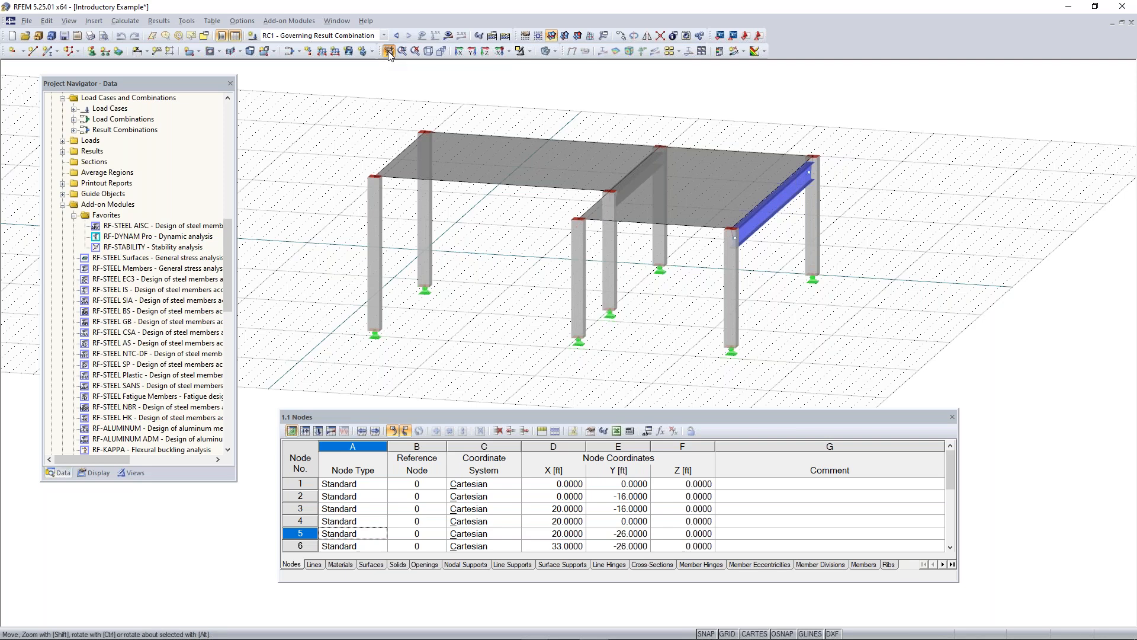
drag(549, 270, 523, 261)
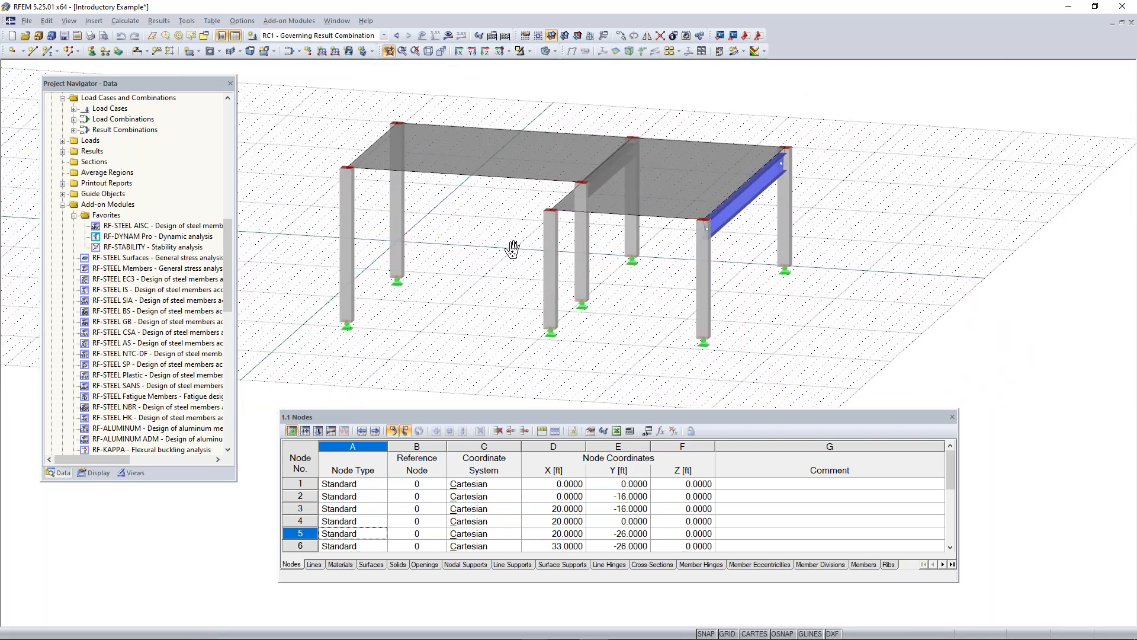
ctrl+drag(508, 251, 472, 224)
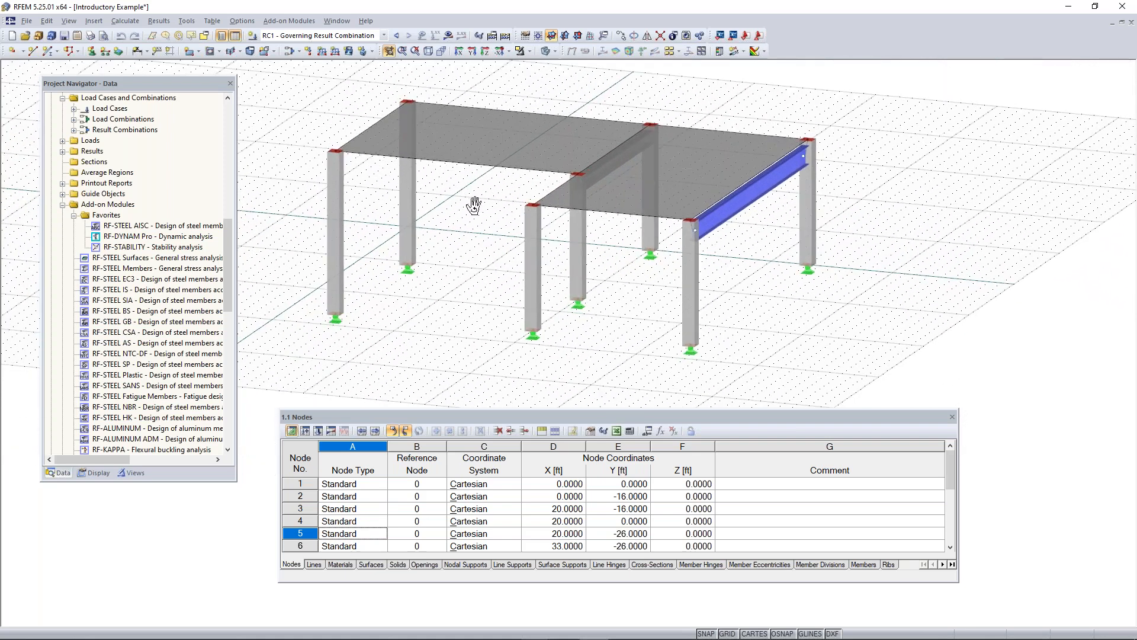
key(Escape)
middle_drag(487, 209, 431, 208)
key(Right)
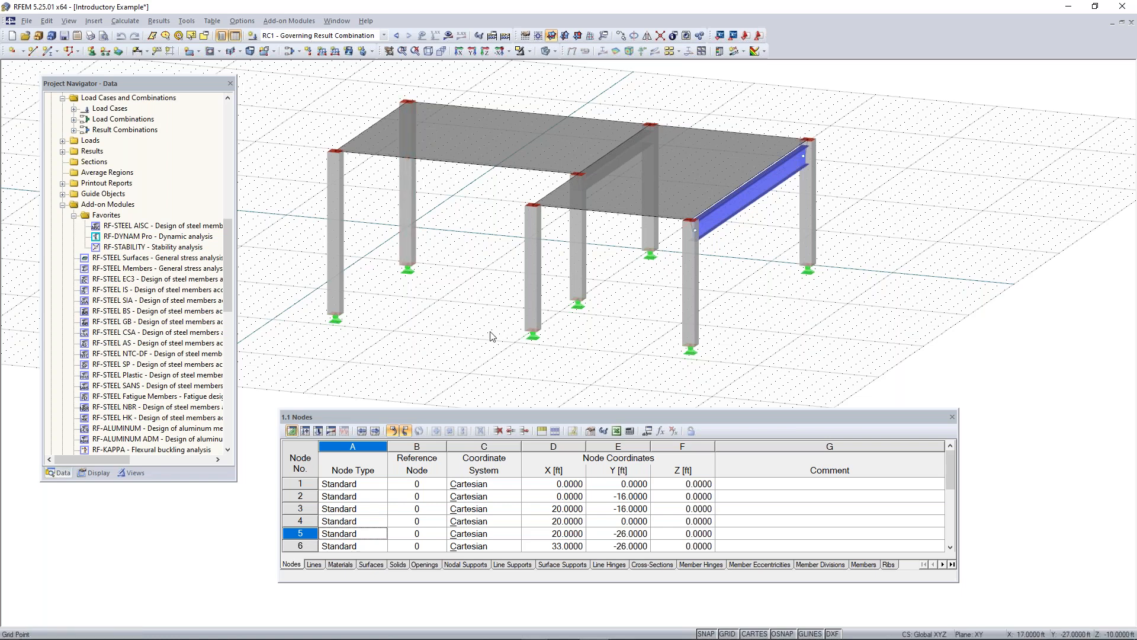
middle_drag(468, 280, 504, 294)
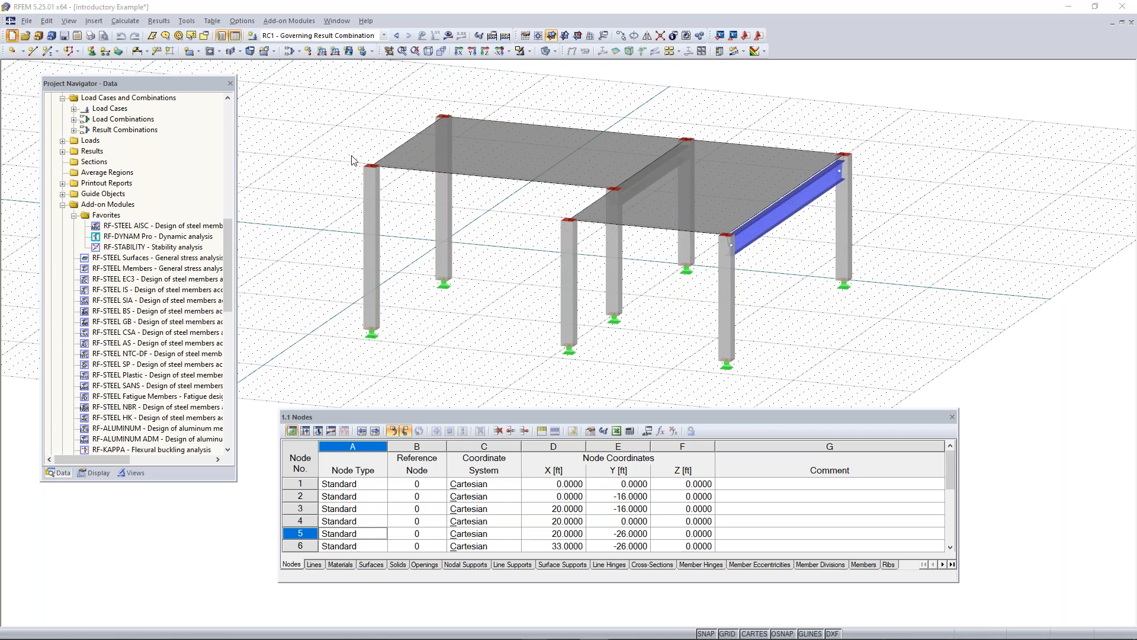
click(11, 37)
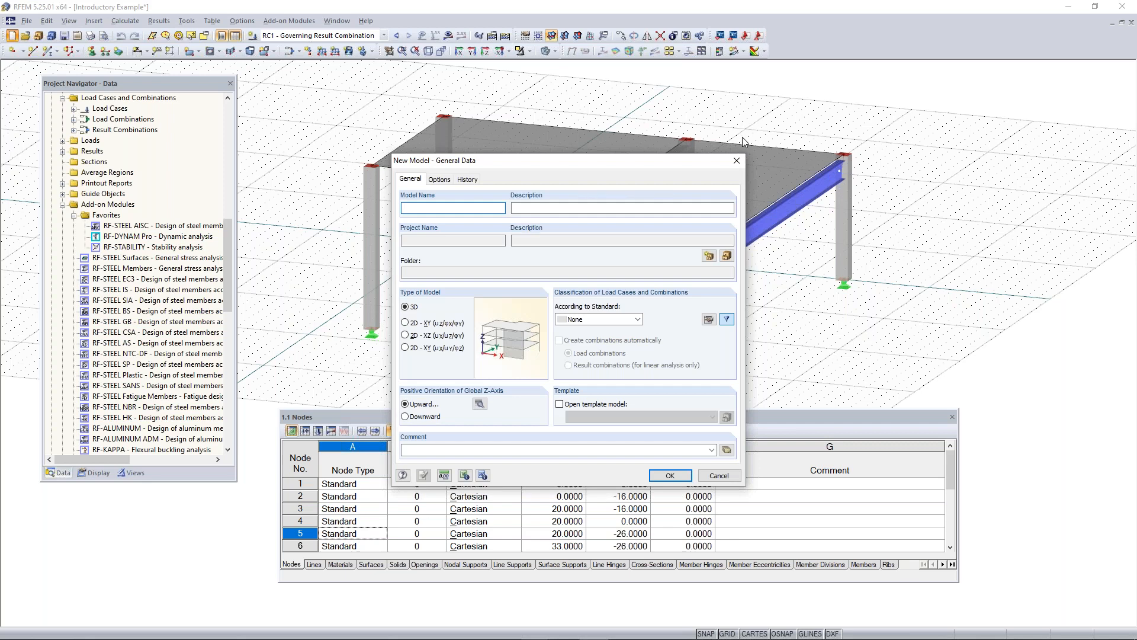
click(737, 161)
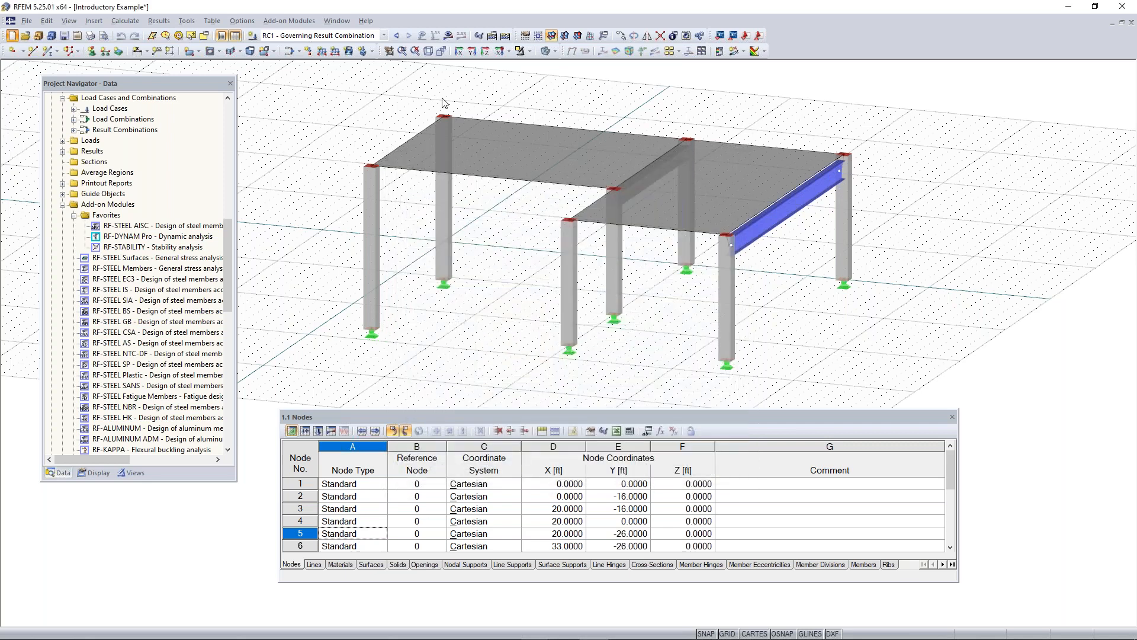
click(26, 21)
key(Escape)
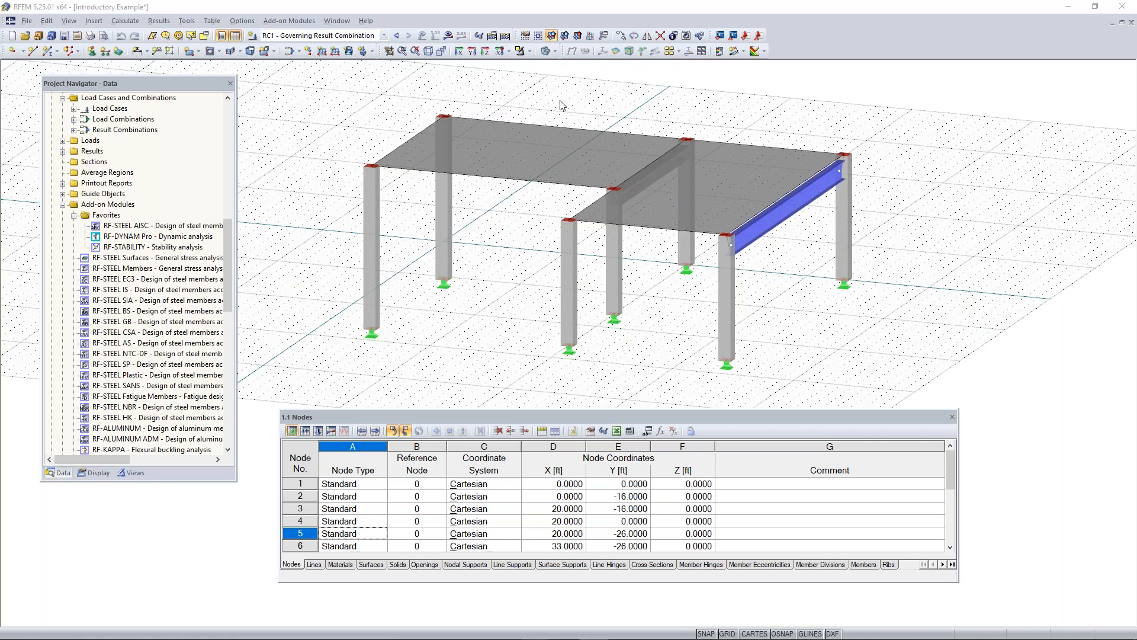
Step: Start a new model and name it Continous Plate Example
key(ctrl+n)
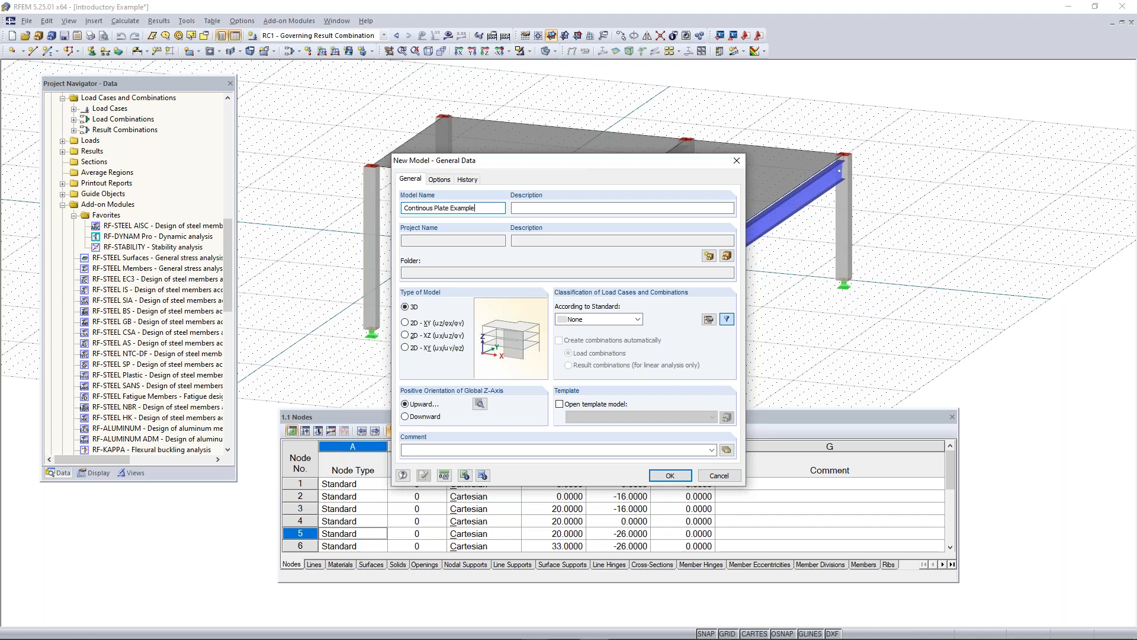
key(Tab)
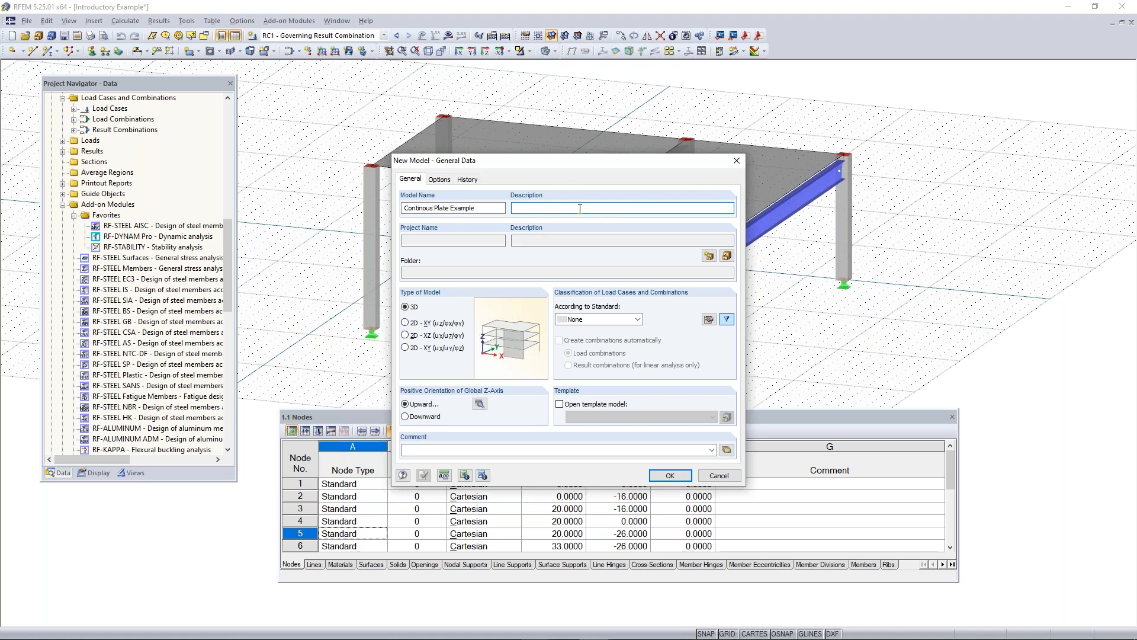
Step: Preview the three 2D model types and set the type of model back to 3D
click(428, 325)
click(428, 336)
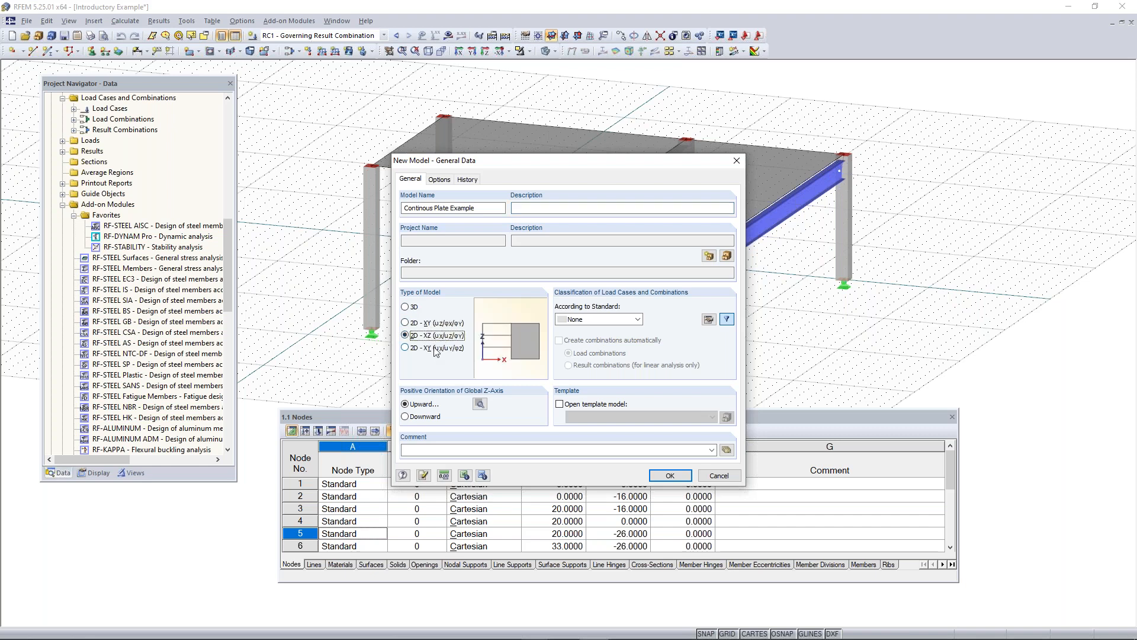
click(435, 350)
click(444, 324)
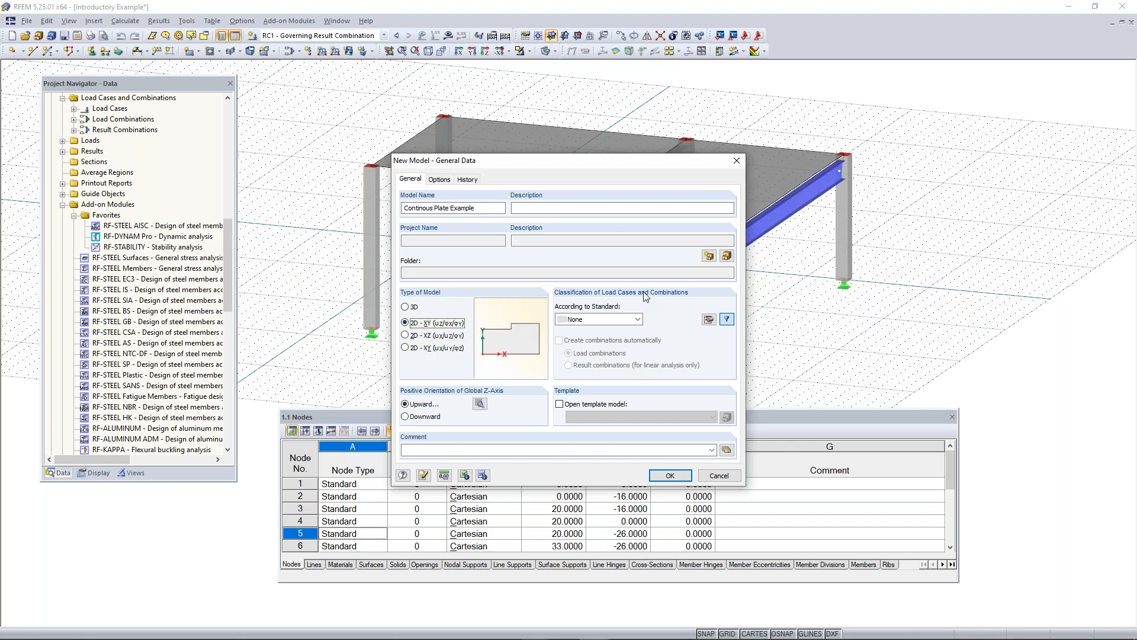
key(Up)
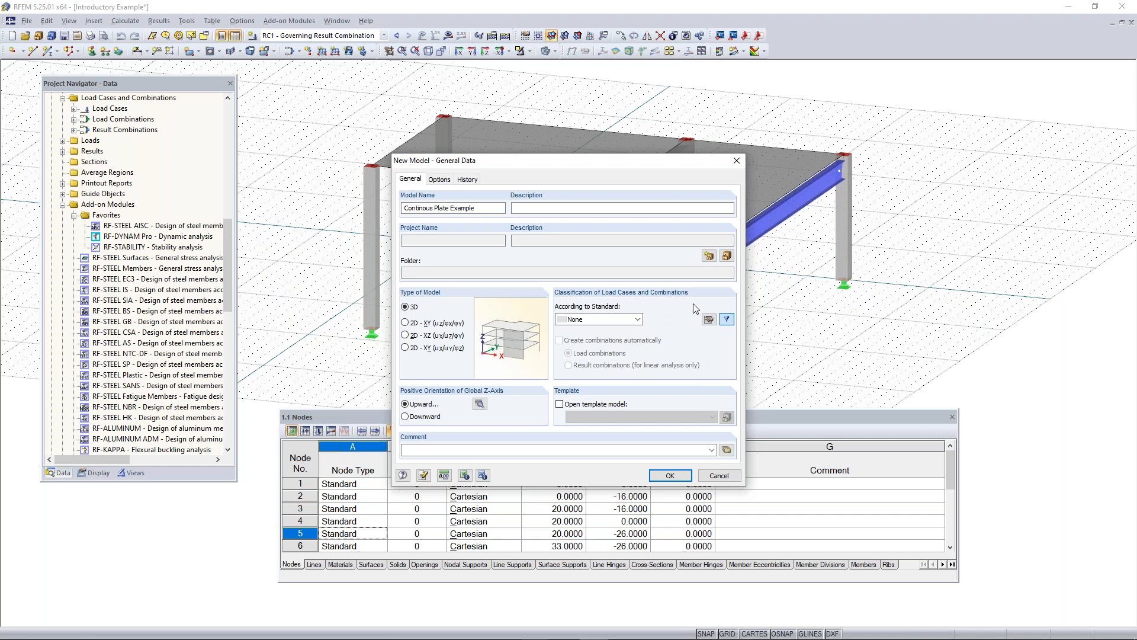
Step: Try ASCE 7-16 as the standard for classifying load cases and combinations, and set it back to None
click(595, 320)
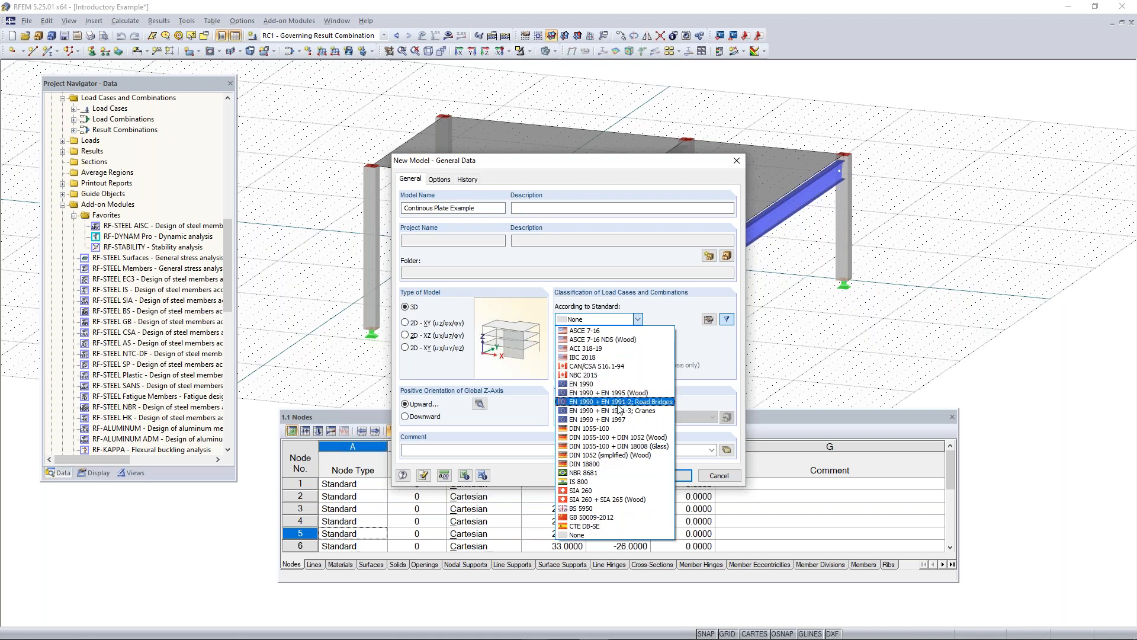
click(588, 323)
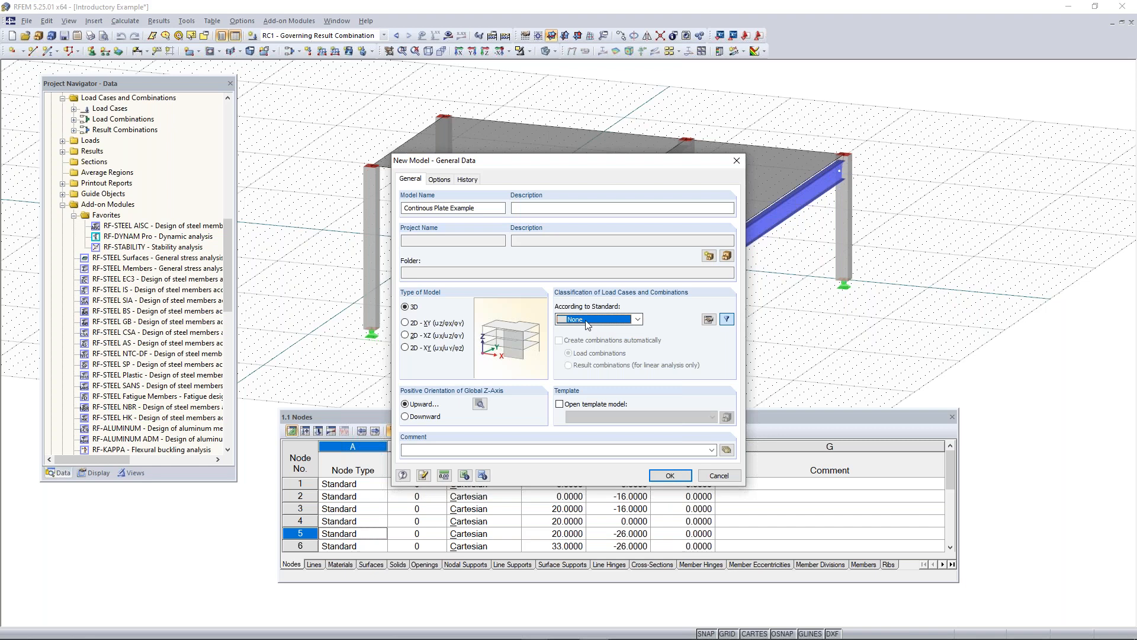
click(588, 321)
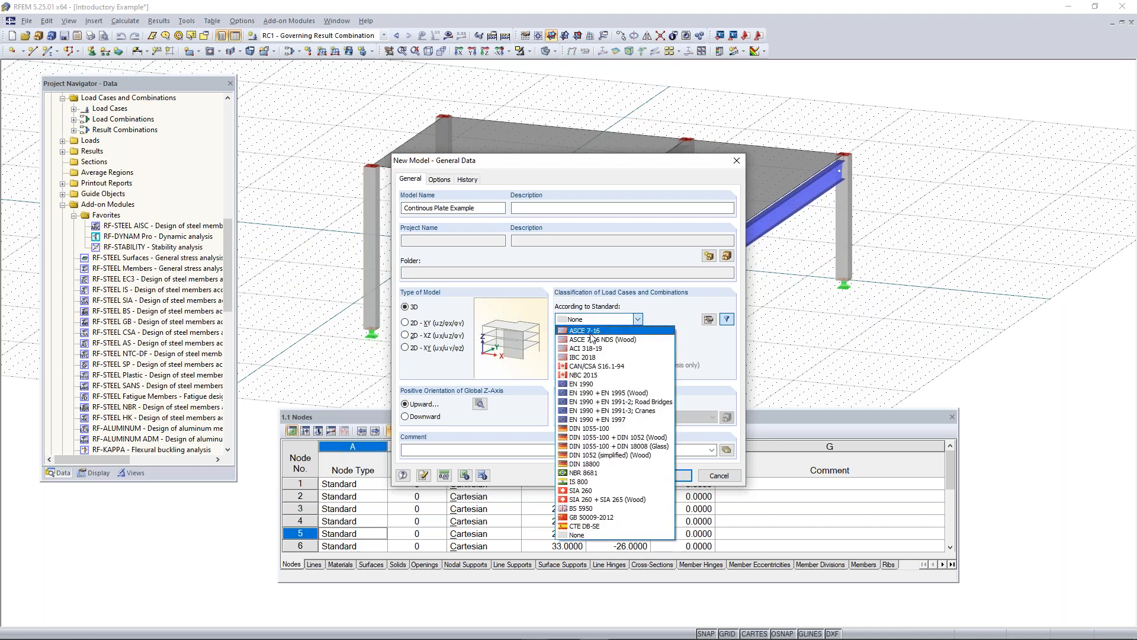
click(591, 332)
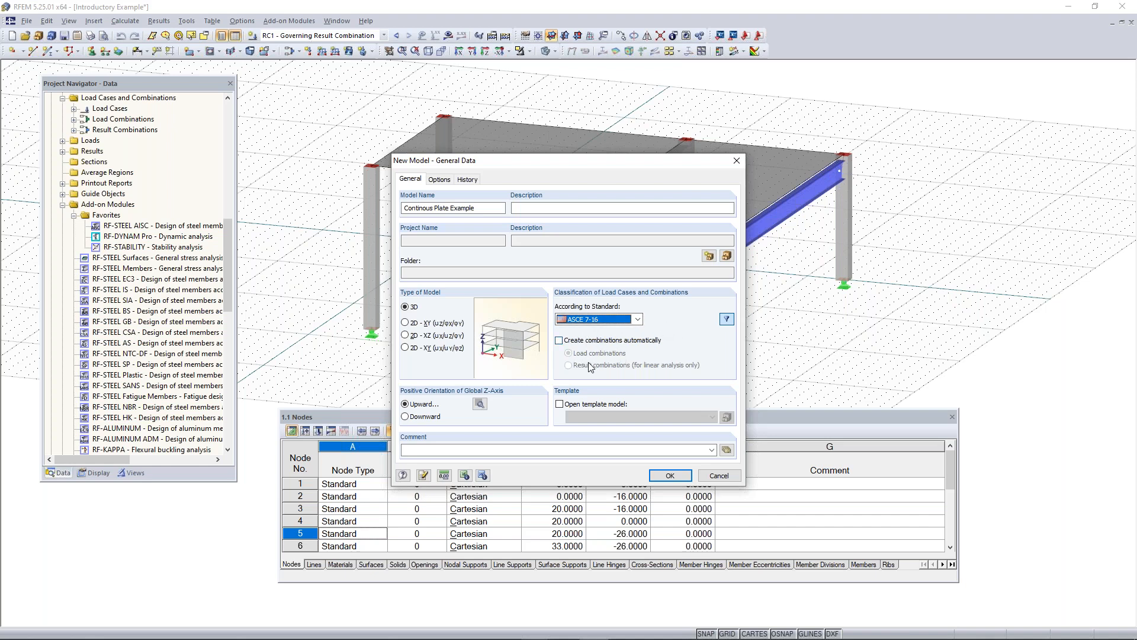
click(595, 321)
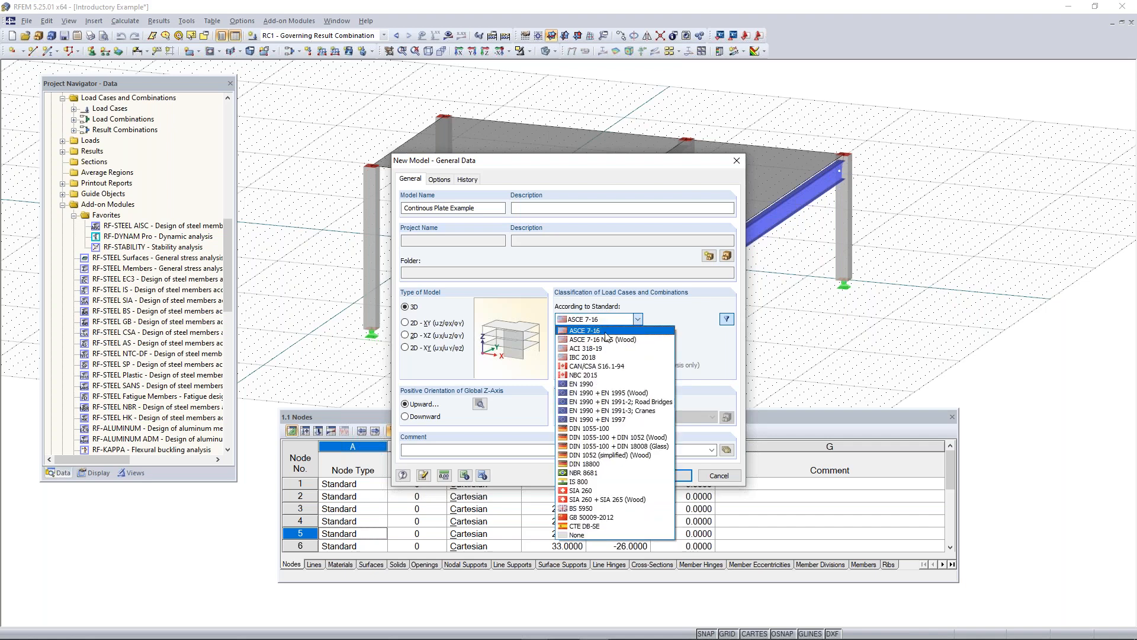
click(593, 535)
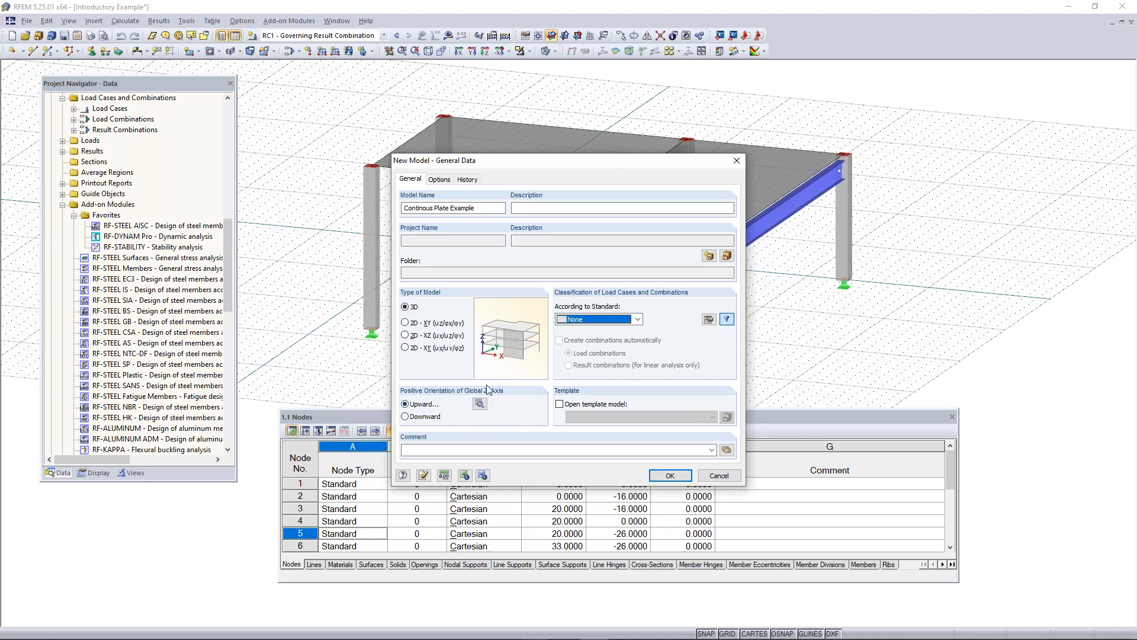
Step: Check the orientation of the local z-axis and accept it as Downward
click(480, 404)
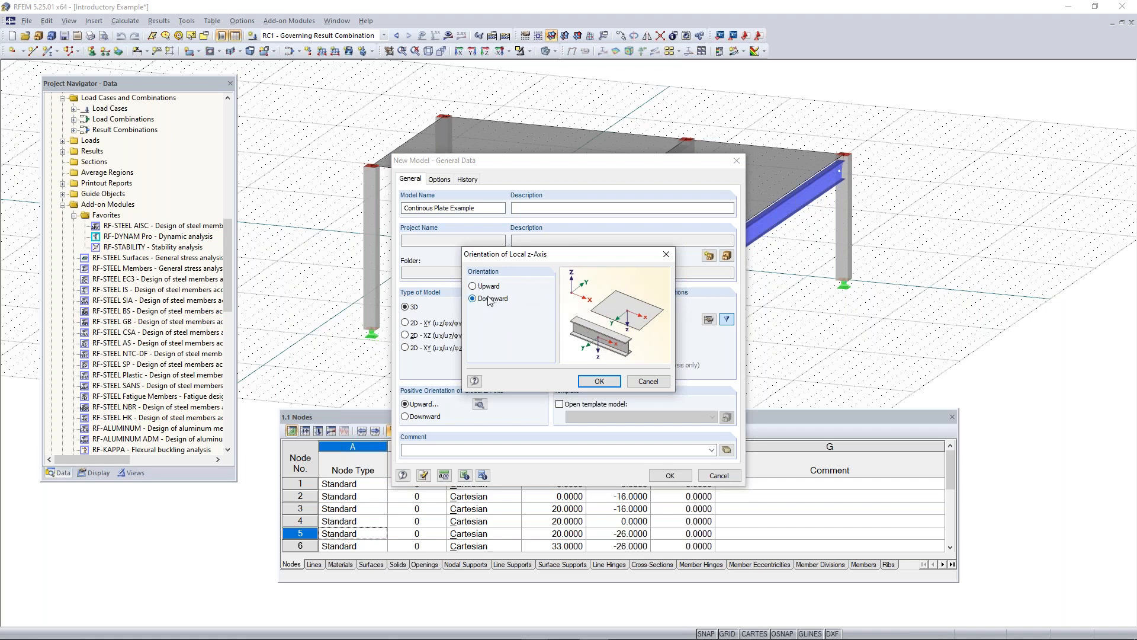
click(599, 382)
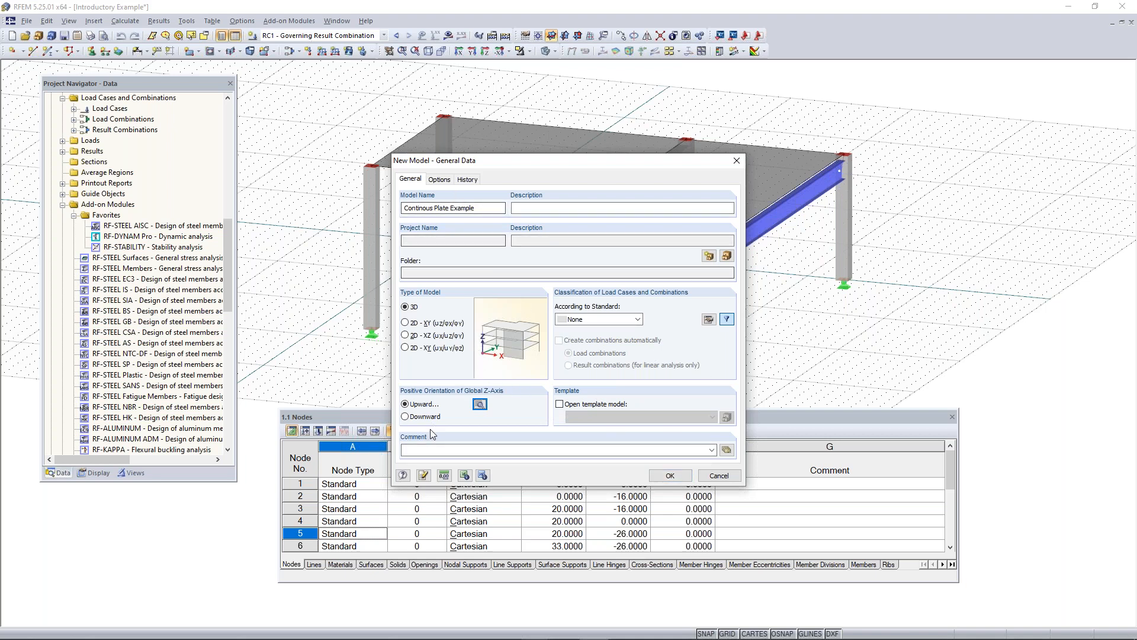
Step: Try the Metric profile for units and decimal places, restore the Imperial profile, and review the load units
click(444, 476)
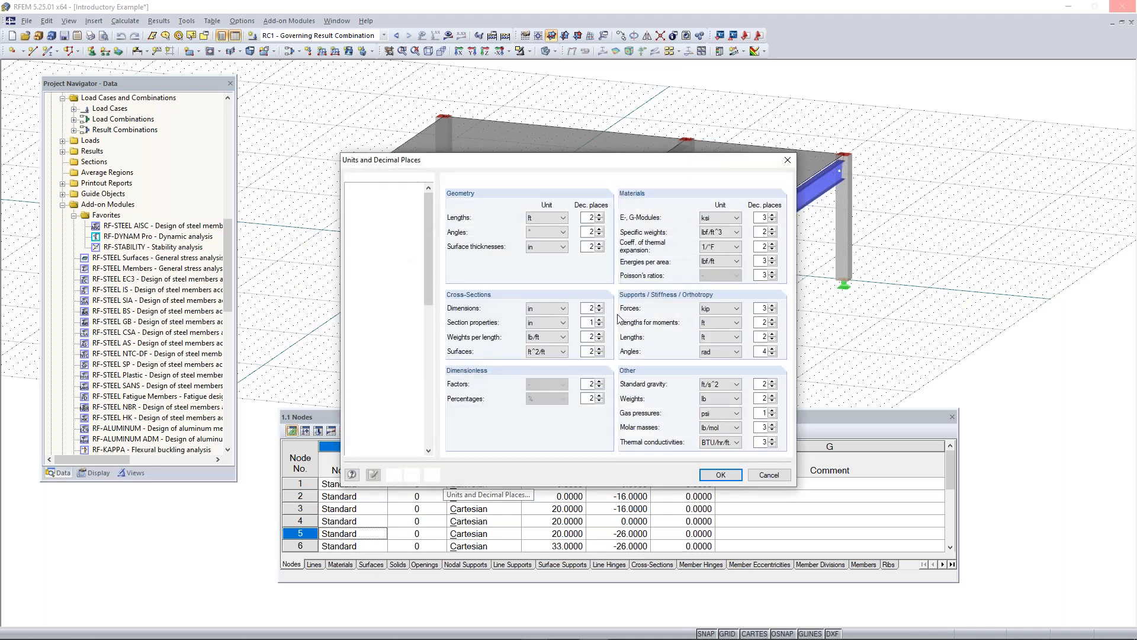
drag(591, 166, 589, 76)
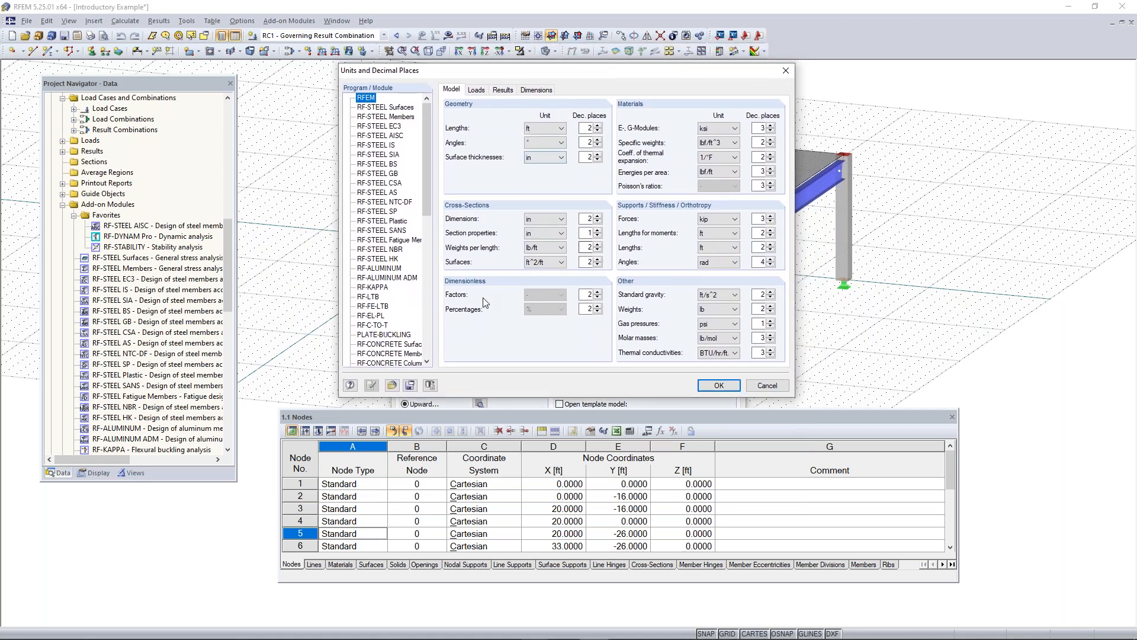
click(391, 387)
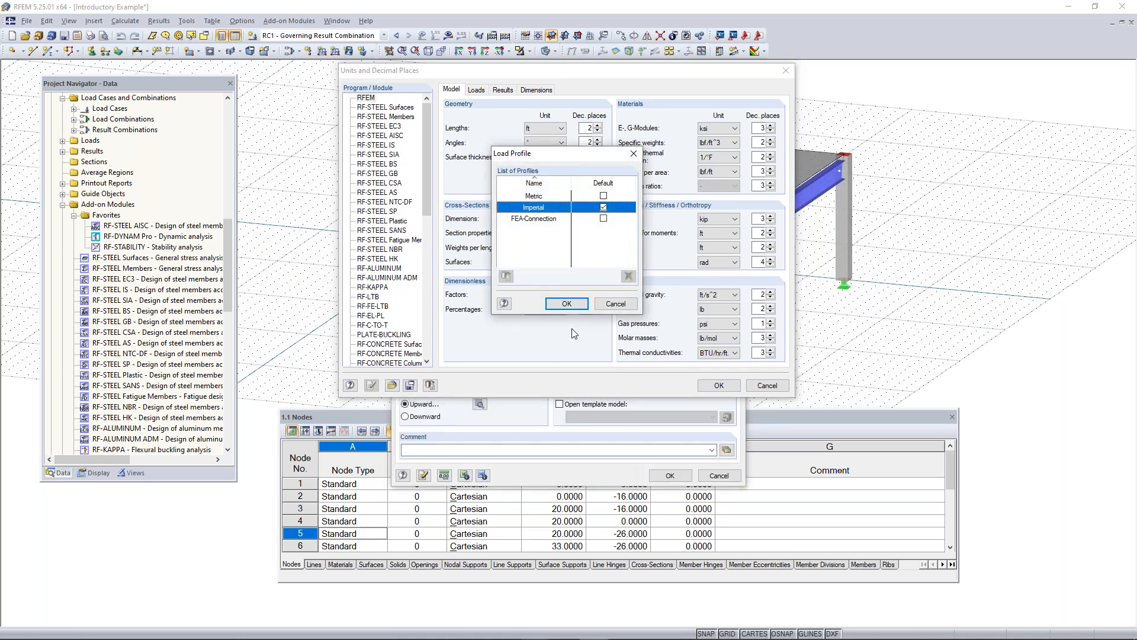
drag(565, 160, 549, 182)
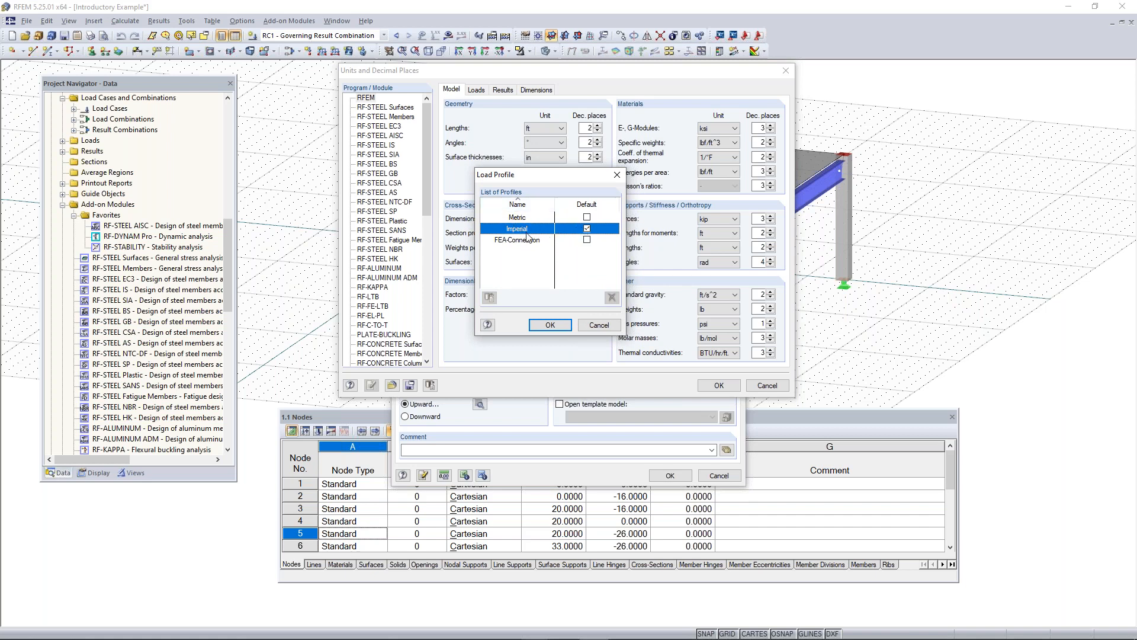
click(587, 229)
double_click(519, 219)
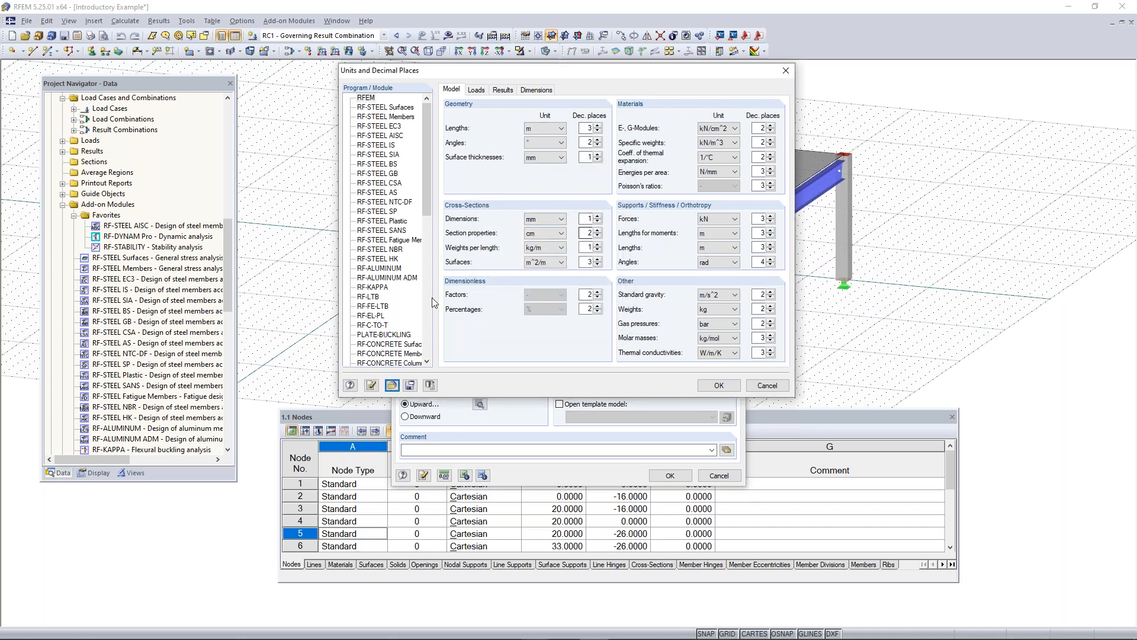
double_click(539, 209)
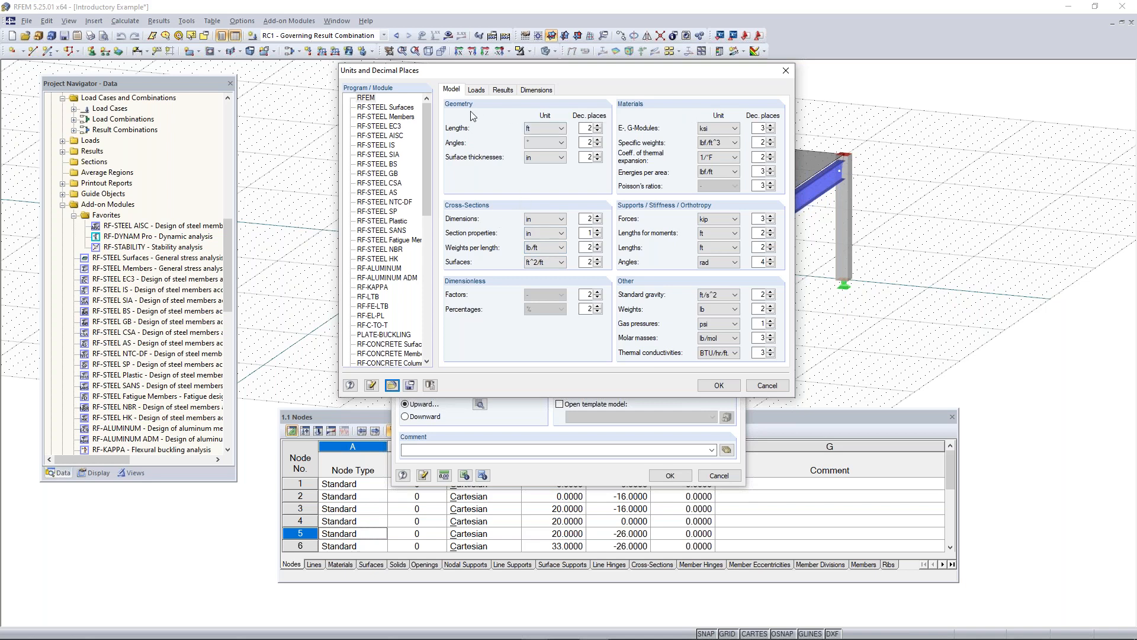
click(483, 90)
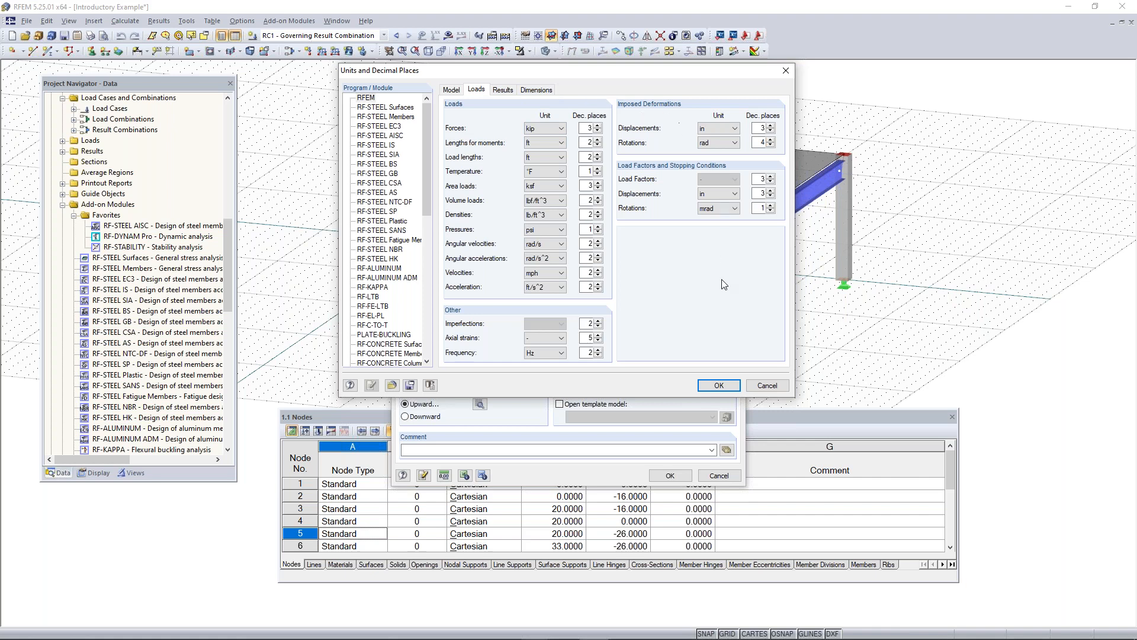
click(718, 385)
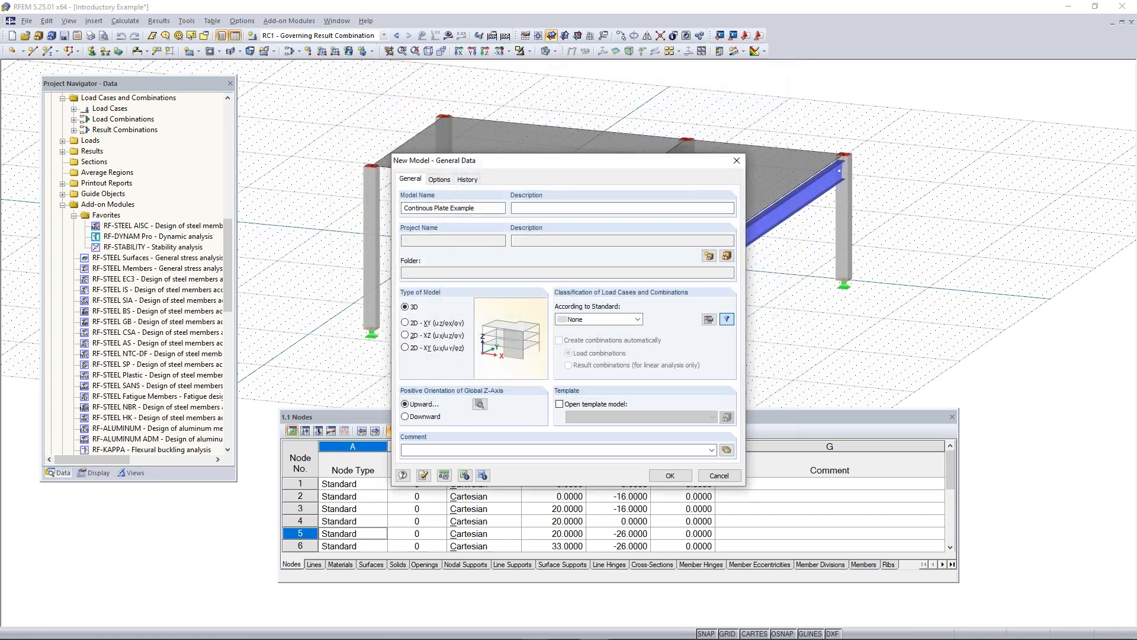
Step: Confirm the general data to create the model, and move the nodes table clear of the work plane grid
click(669, 476)
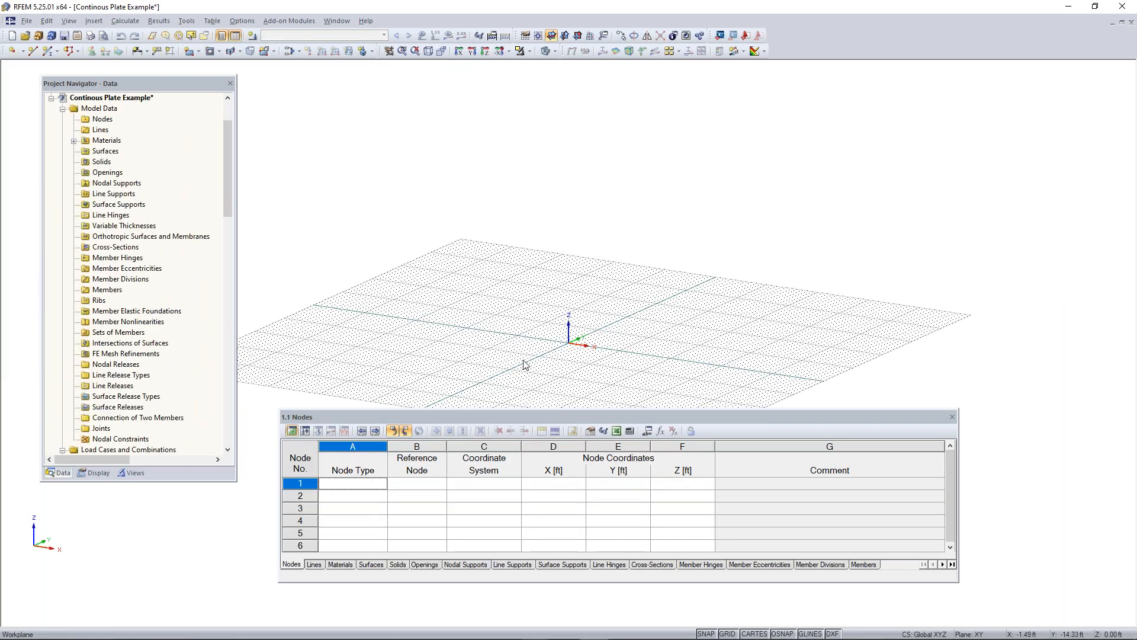
scroll(524, 361, down, 1)
middle_drag(556, 363, 633, 330)
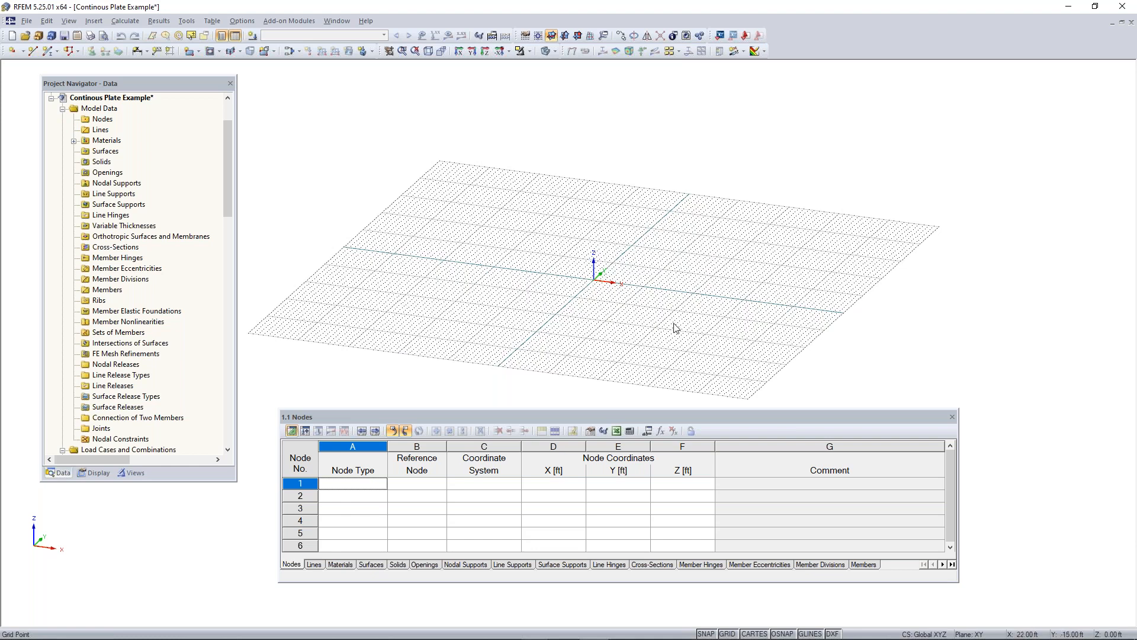
drag(592, 418, 593, 440)
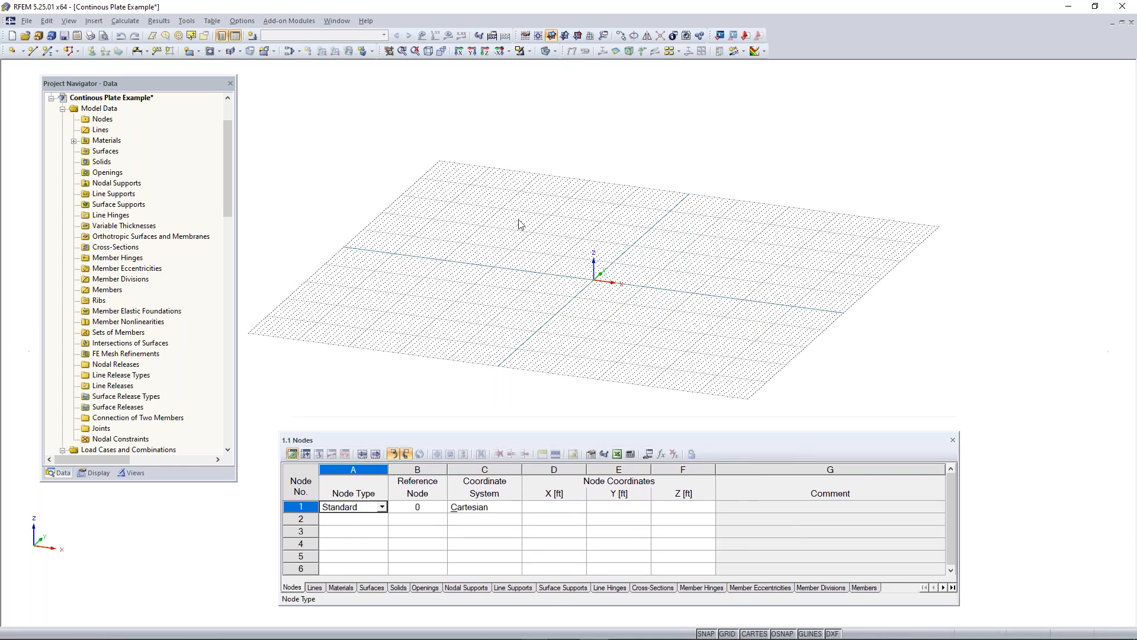
Step: Delete both predefined materials from the model data
double_click(107, 140)
click(119, 151)
key(Delete)
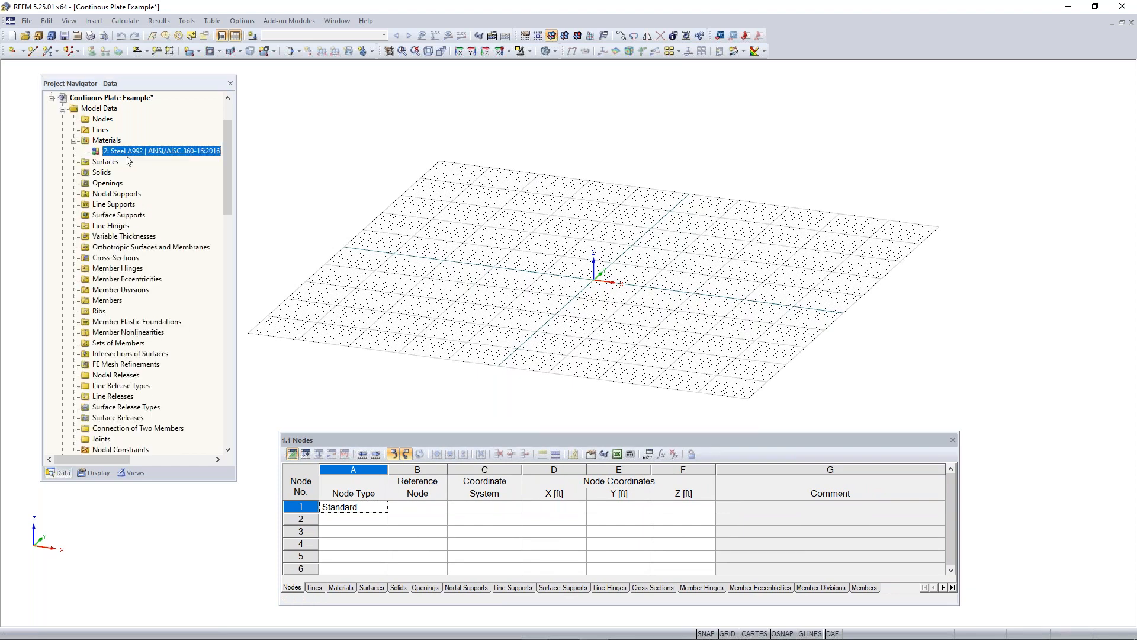
key(Delete)
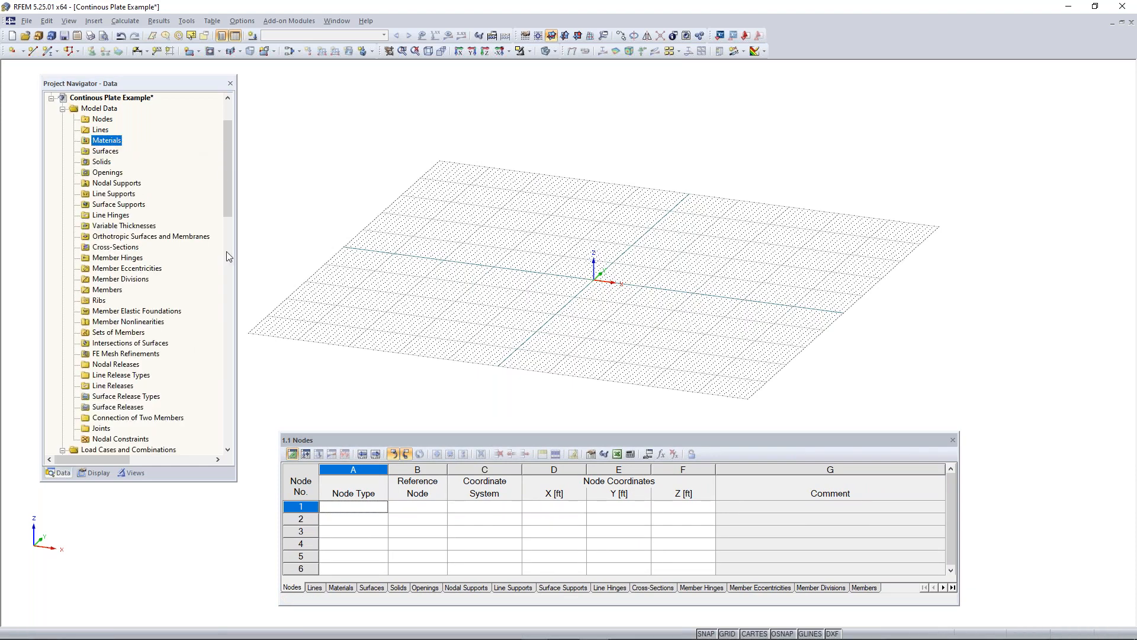
Step: Examine the work plane settings, including the plane options, number of grid points and grid point spacing, keeping the XY plane
ctrl+middle_drag(660, 243, 678, 306)
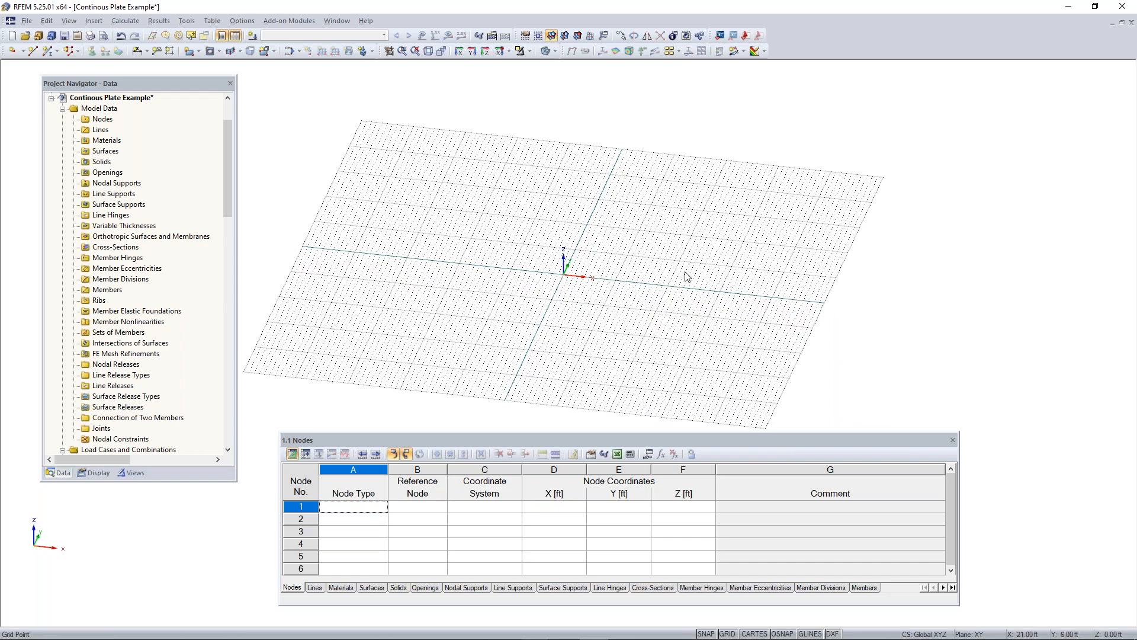
scroll(568, 280, up, 3)
scroll(569, 279, up, 2)
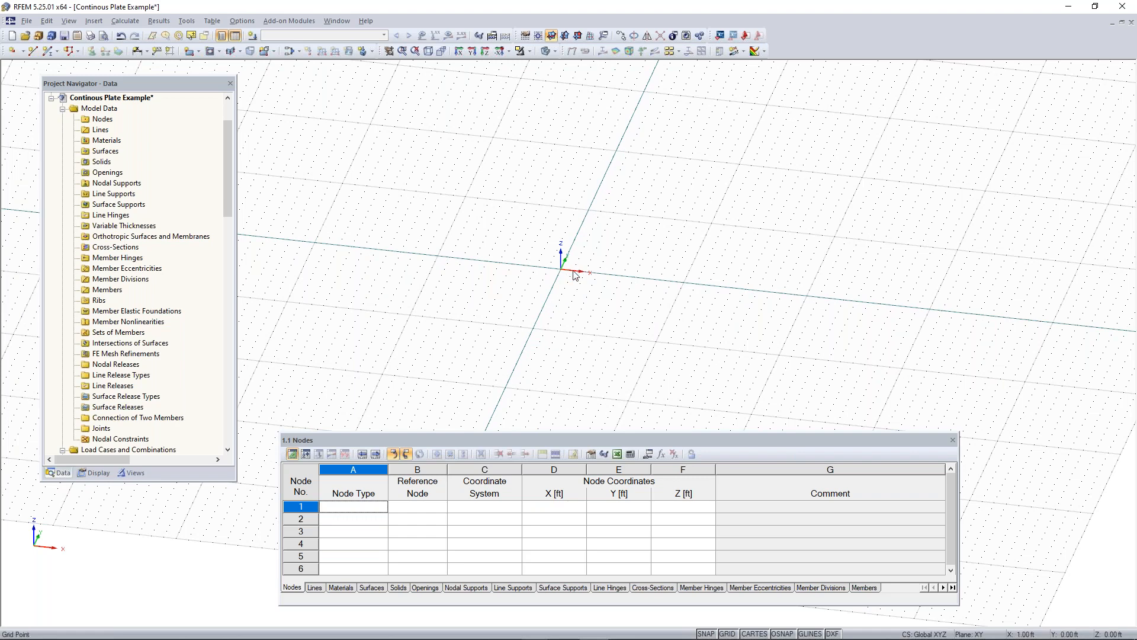
scroll(583, 279, down, 1)
scroll(583, 278, down, 1)
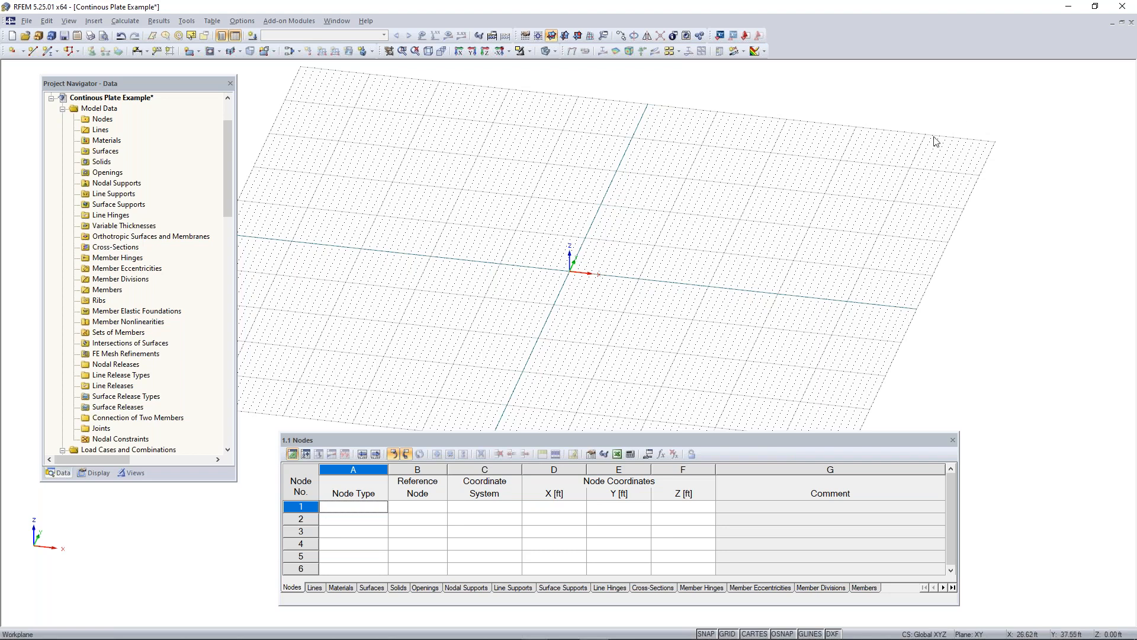
click(525, 36)
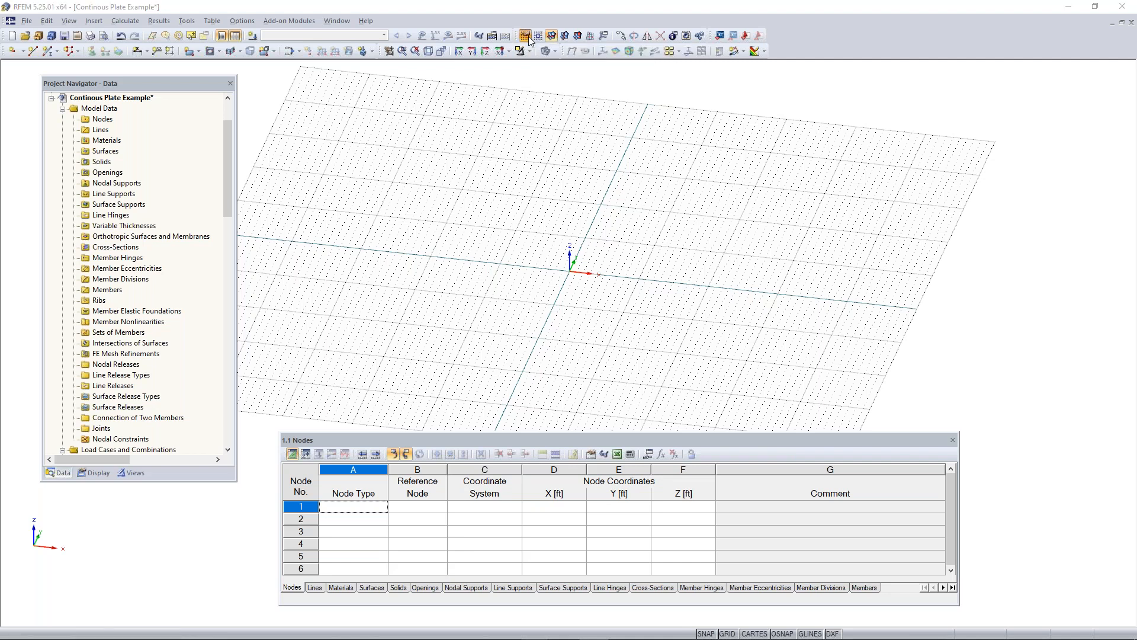
drag(521, 157, 487, 117)
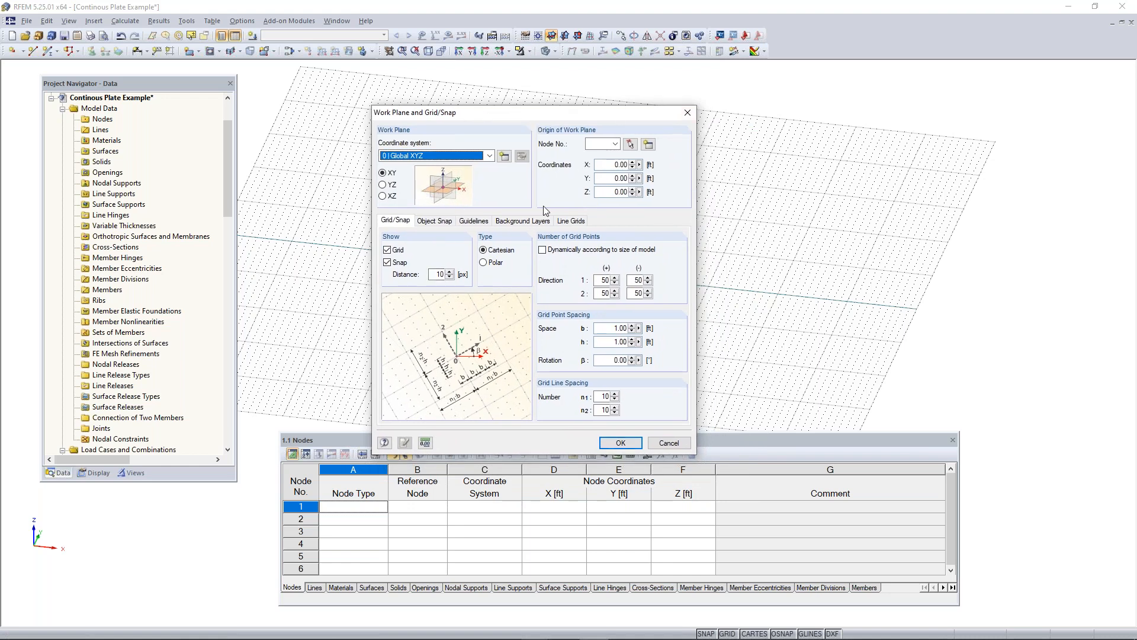
click(384, 184)
click(383, 173)
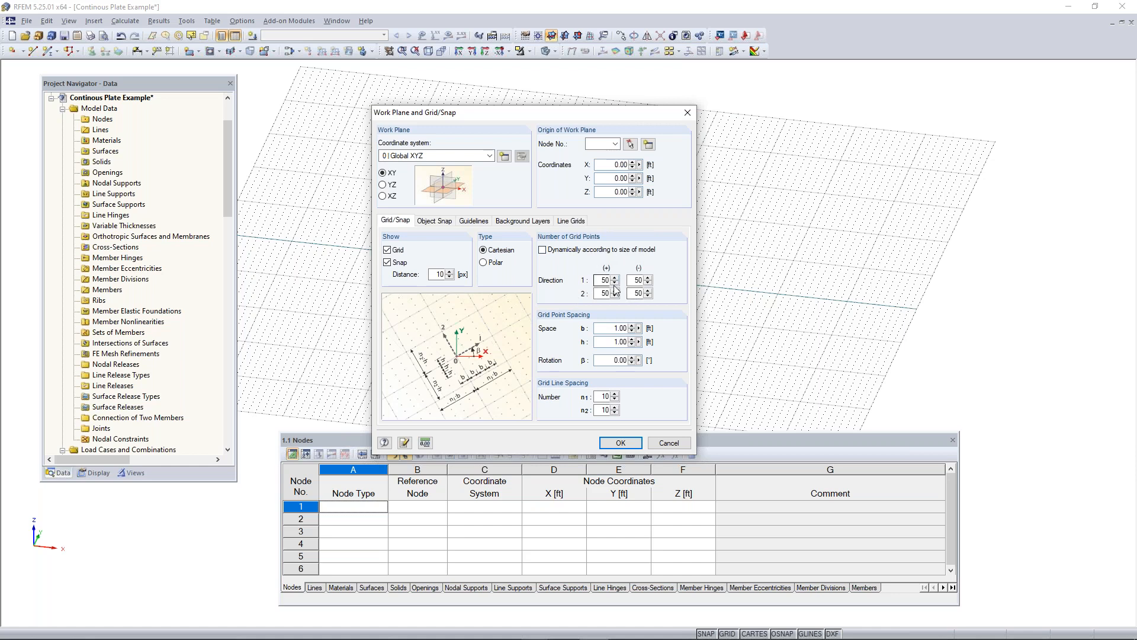
drag(601, 280, 642, 280)
double_click(609, 328)
drag(608, 342, 650, 344)
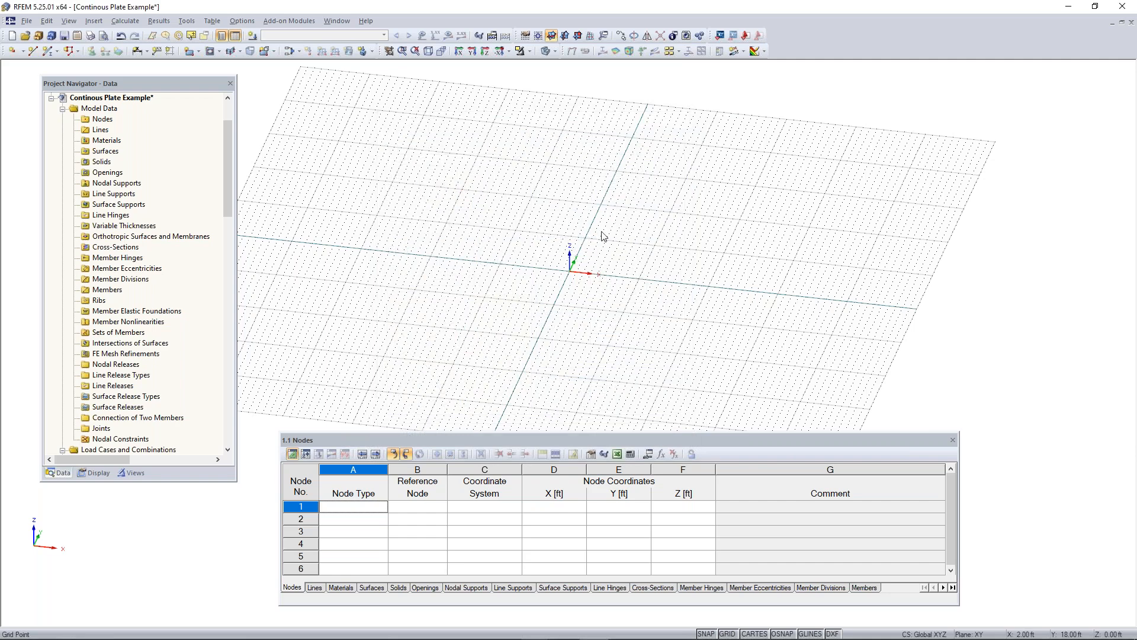
Step: Reframe the work plane grid and move the project navigator away from it to free up modeling space
scroll(622, 302, up, 2)
middle_drag(567, 314, 422, 303)
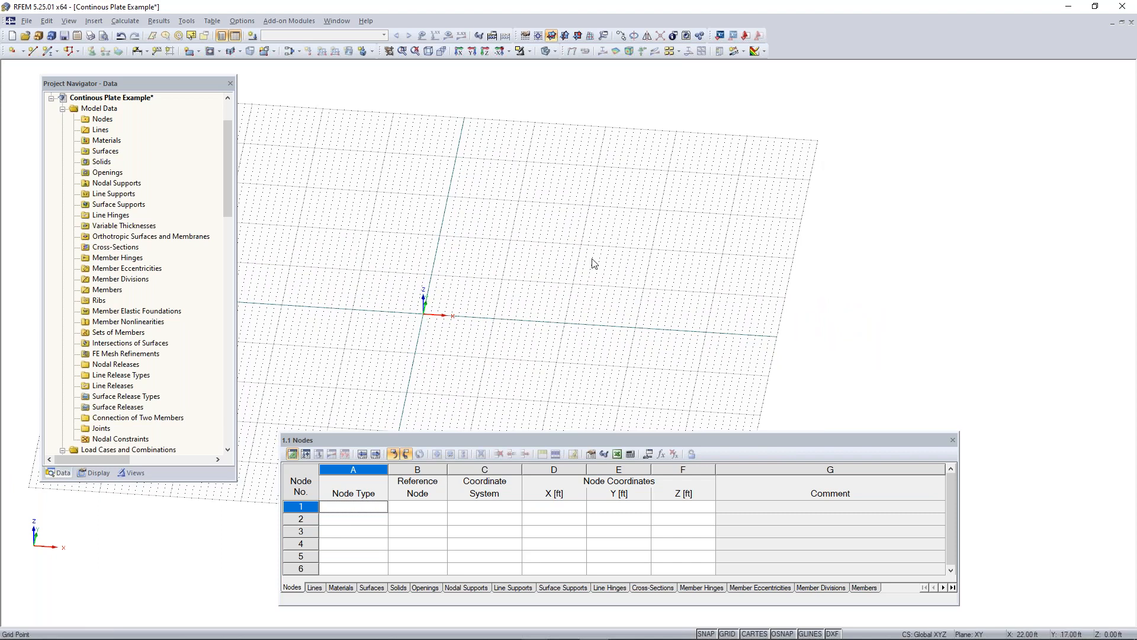
drag(125, 89, 91, 96)
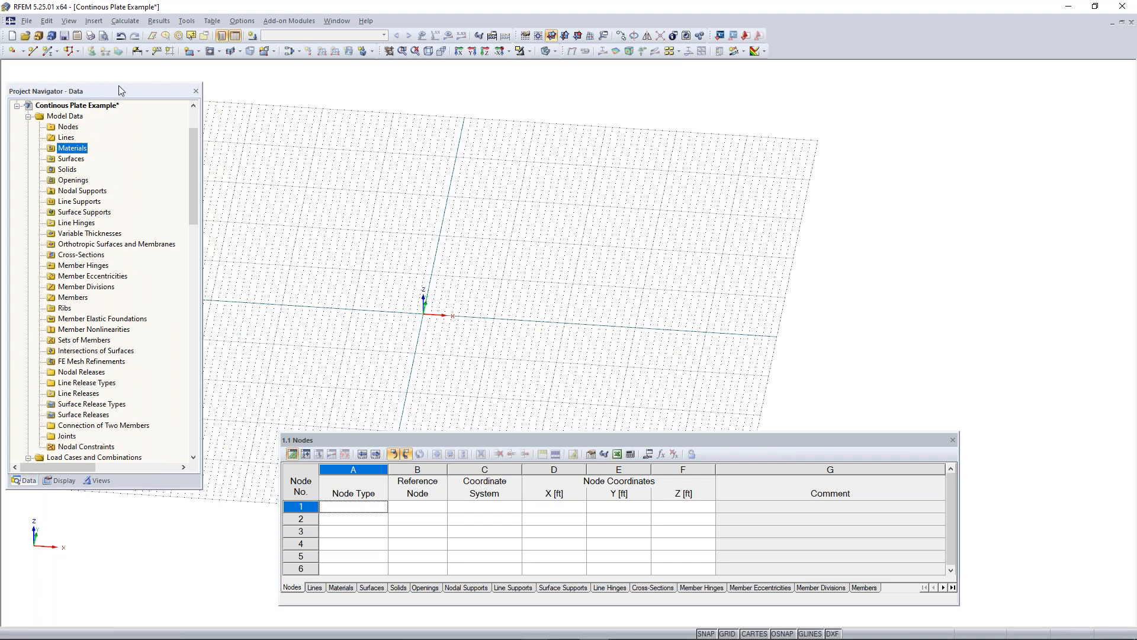
Step: Examine the available surface types and the plane surface shapes that can be inserted graphically
click(93, 21)
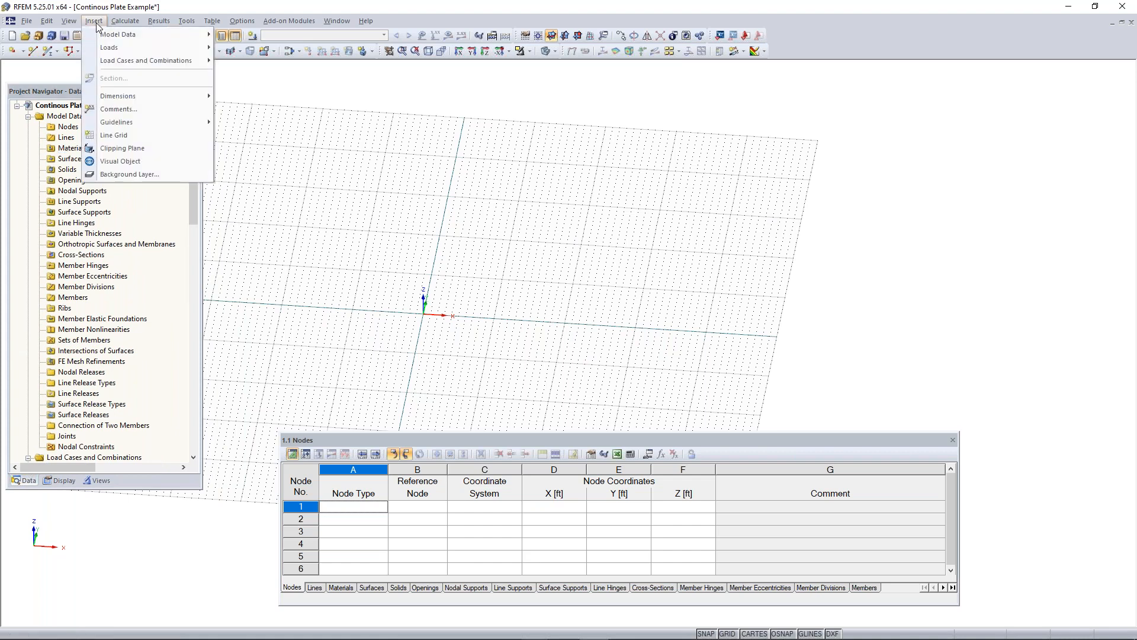
mouse_move(113, 35)
mouse_move(256, 37)
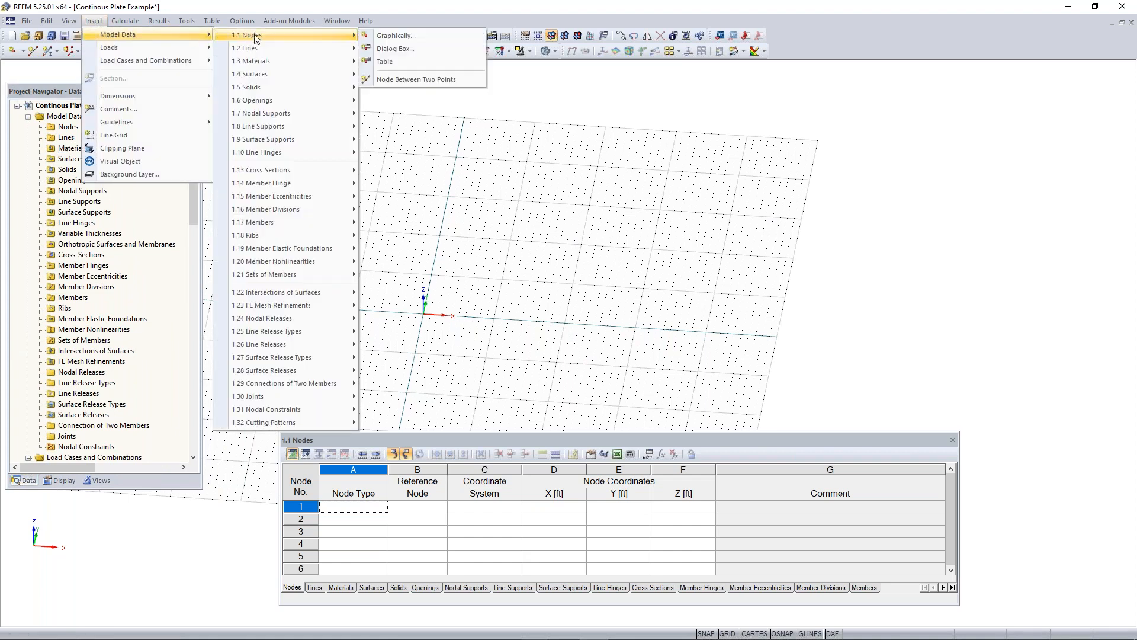
mouse_move(268, 70)
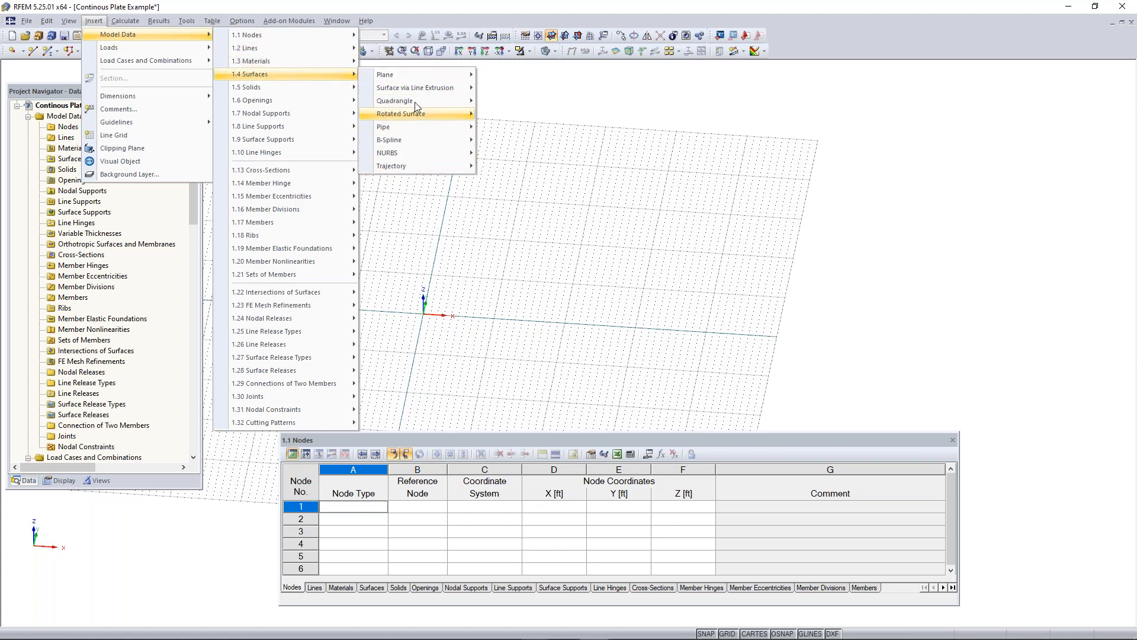
mouse_move(410, 76)
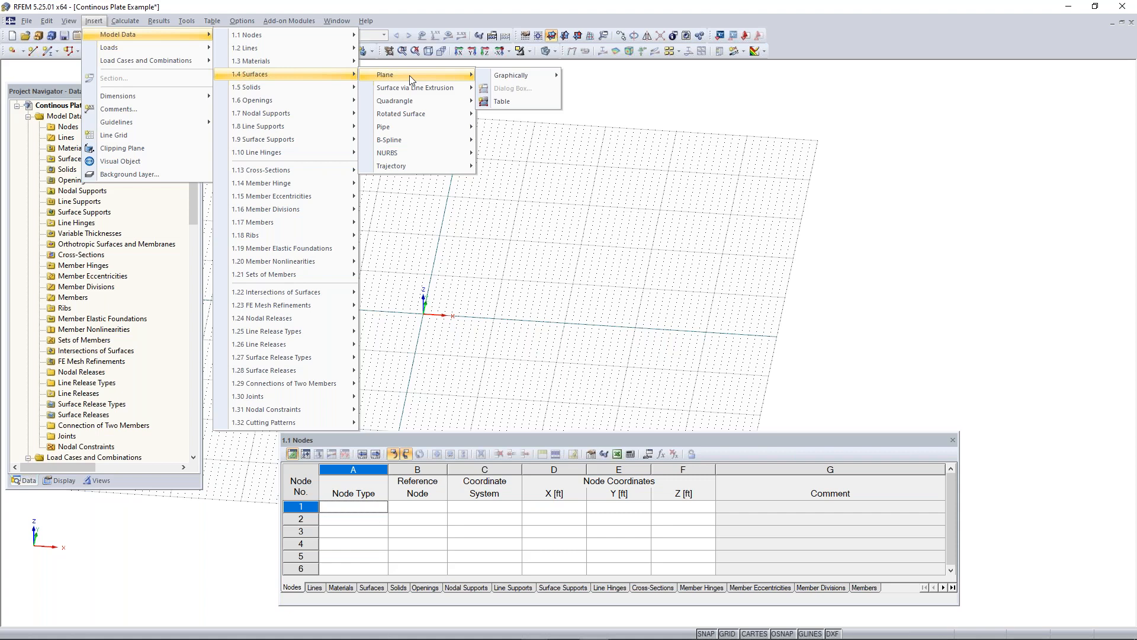
mouse_move(525, 75)
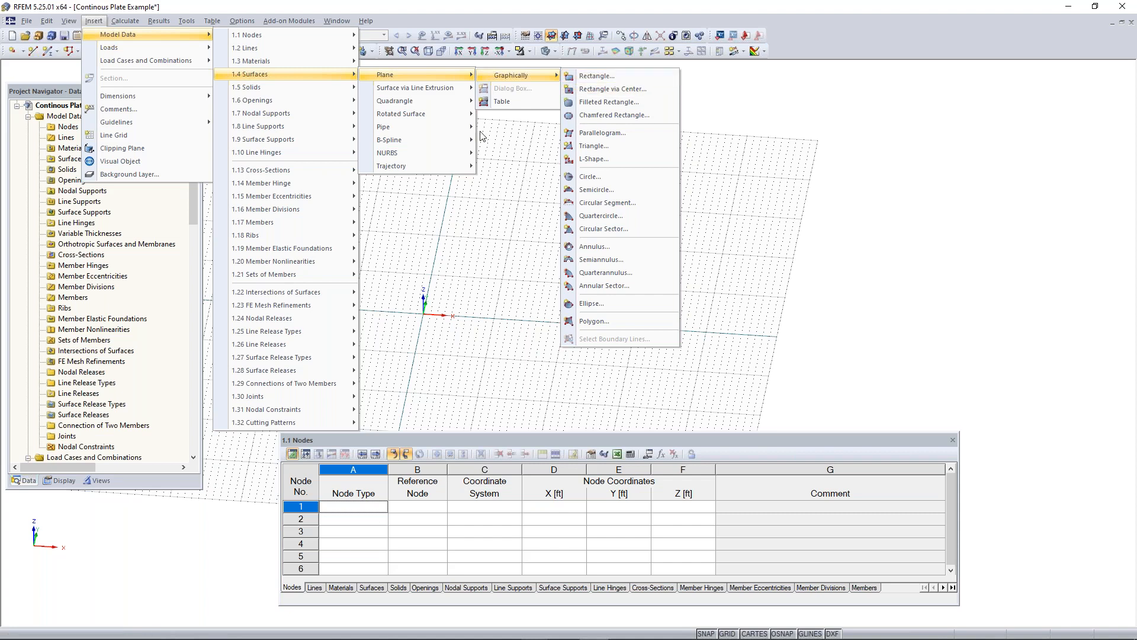
key(Escape)
key(Escape)
key(Escape)
key(Escape)
key(Escape)
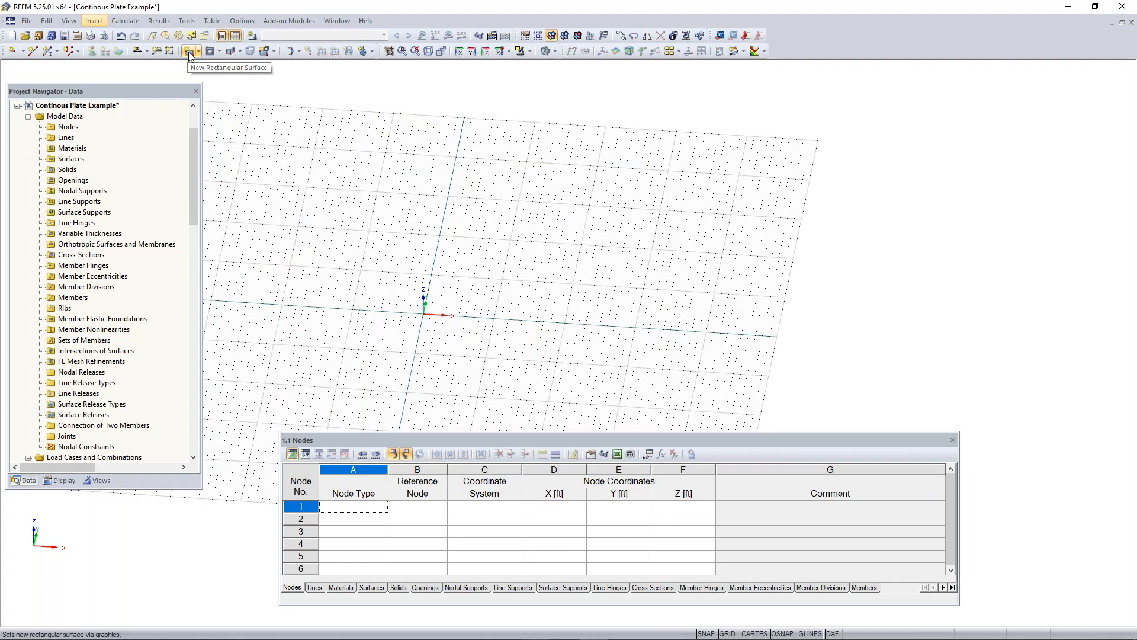
Step: Start a new rectangular surface and open the material library to choose its material
click(189, 54)
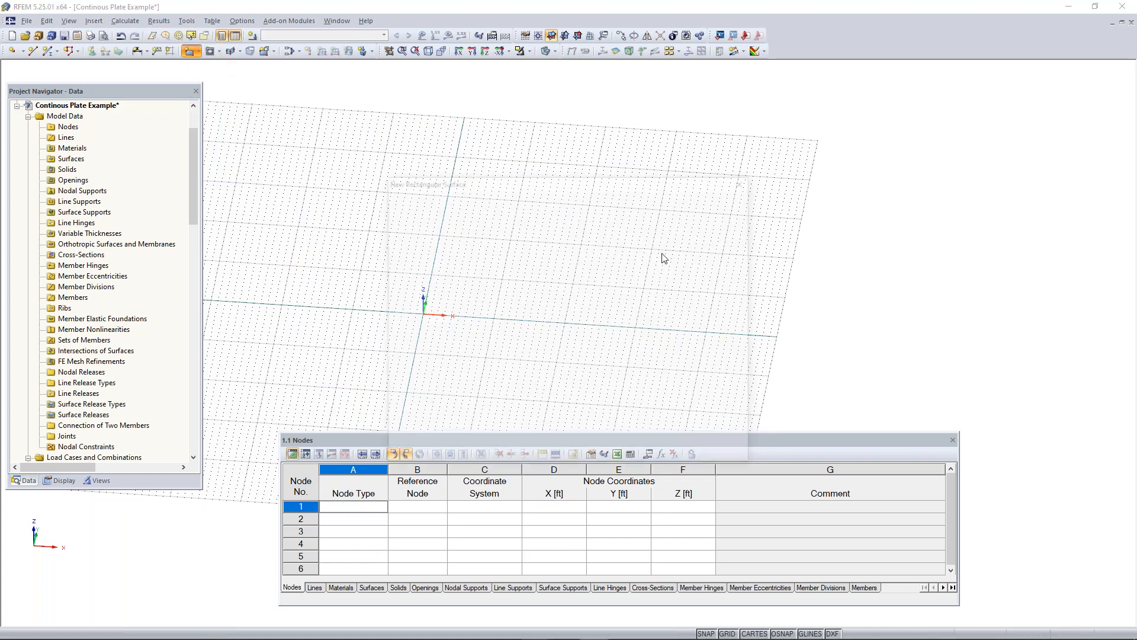
drag(568, 189, 549, 161)
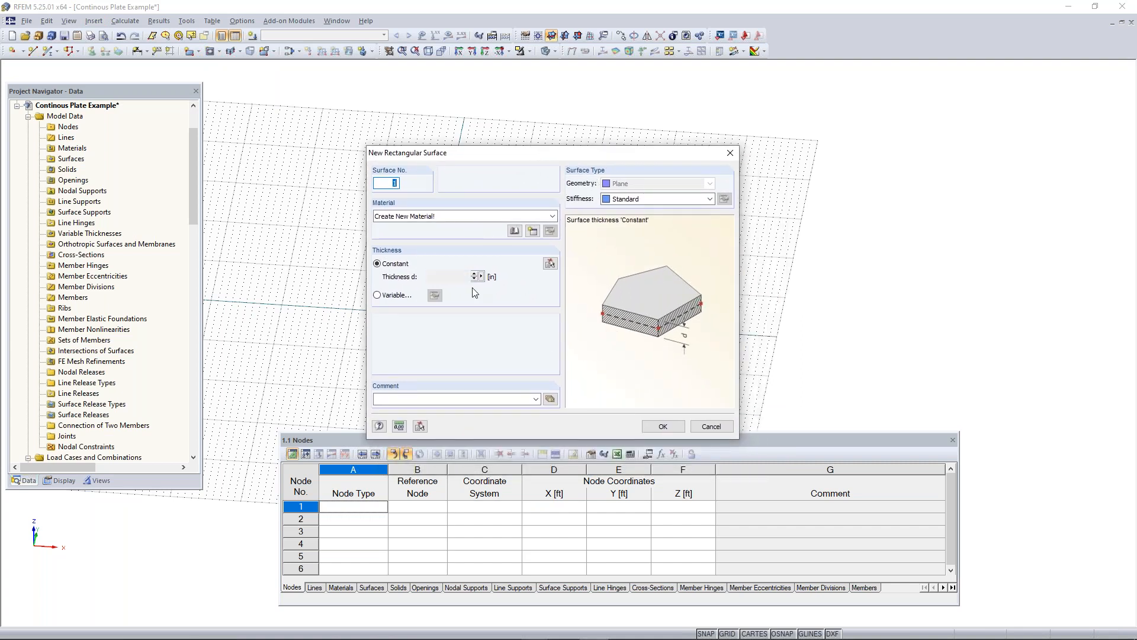
drag(555, 161, 566, 125)
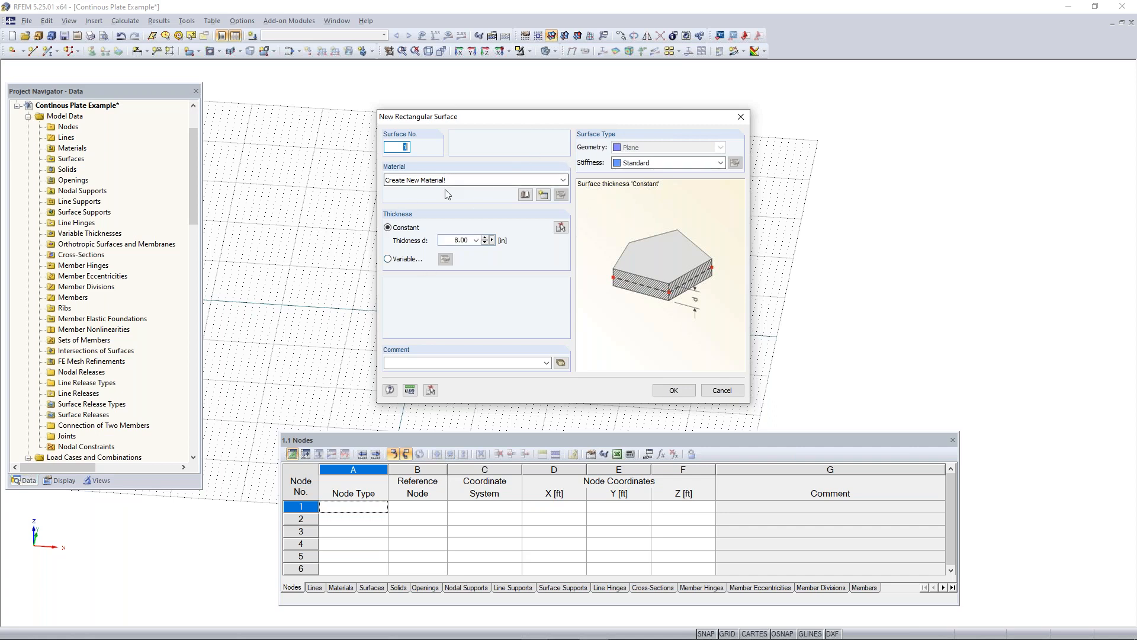
double_click(461, 240)
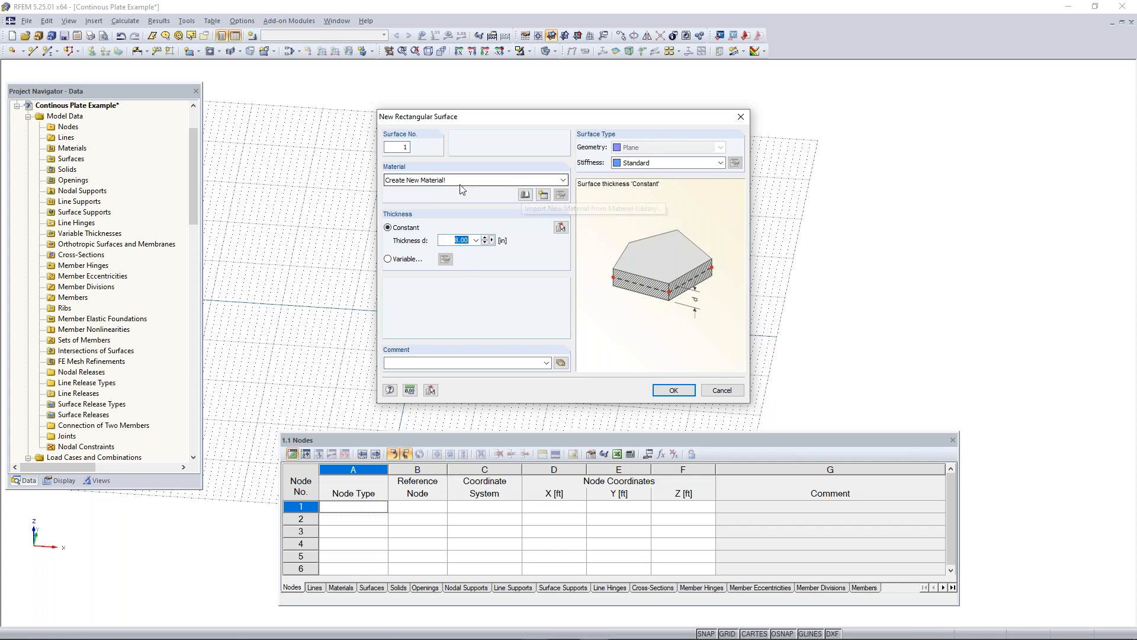
click(525, 196)
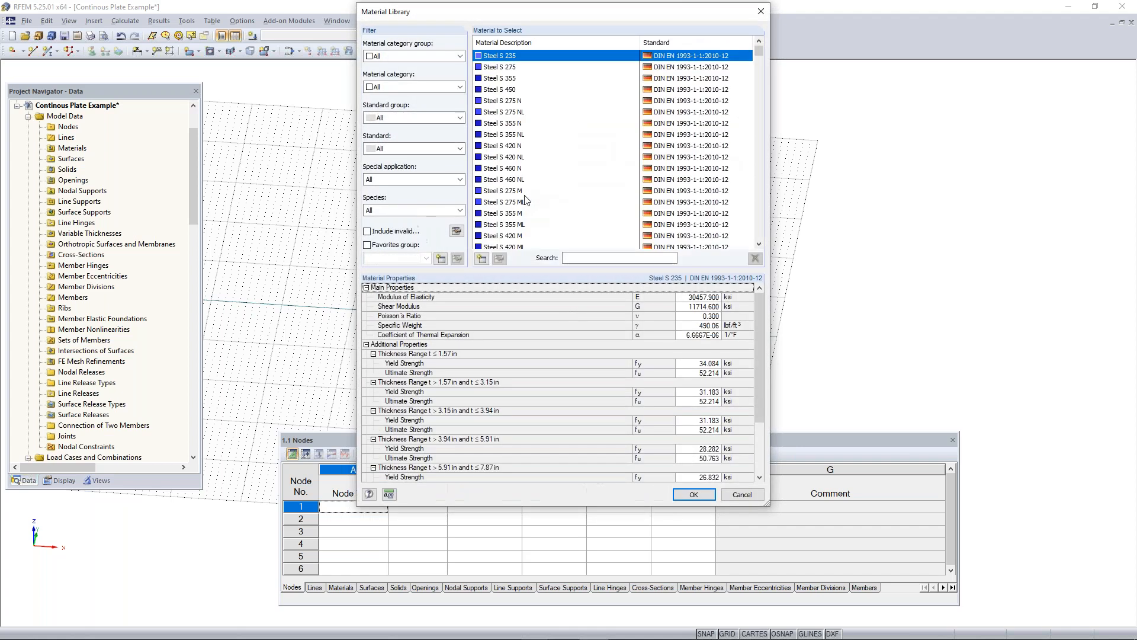
drag(535, 16, 531, 59)
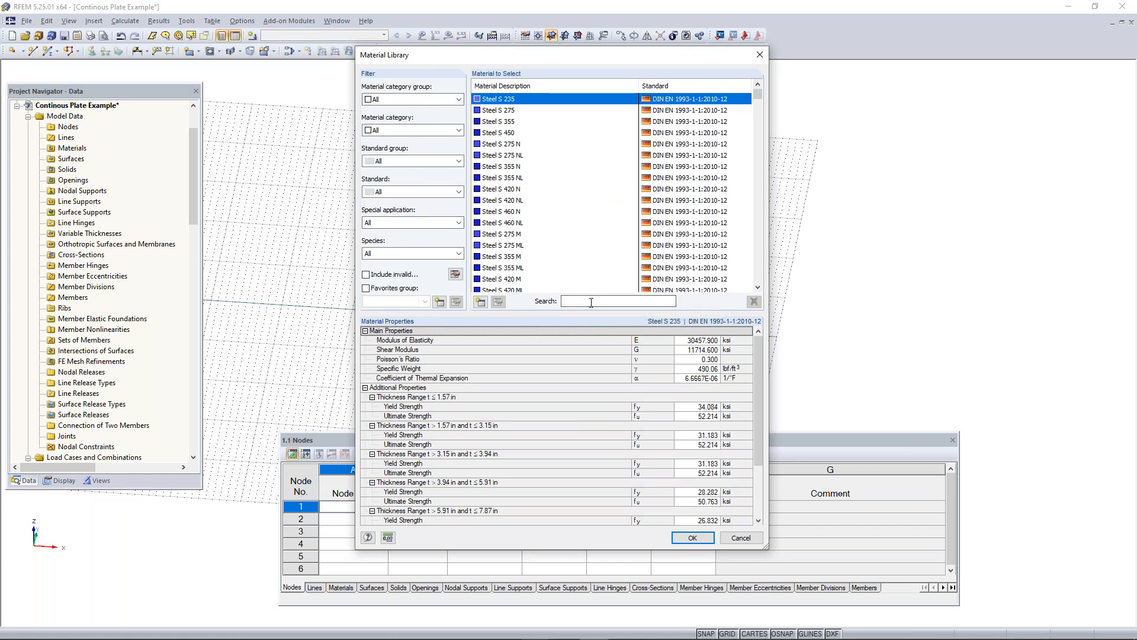
Step: Filter the material library to category group Concrete, category Concrete, standard group ACI and standard ACI 318-19
click(416, 99)
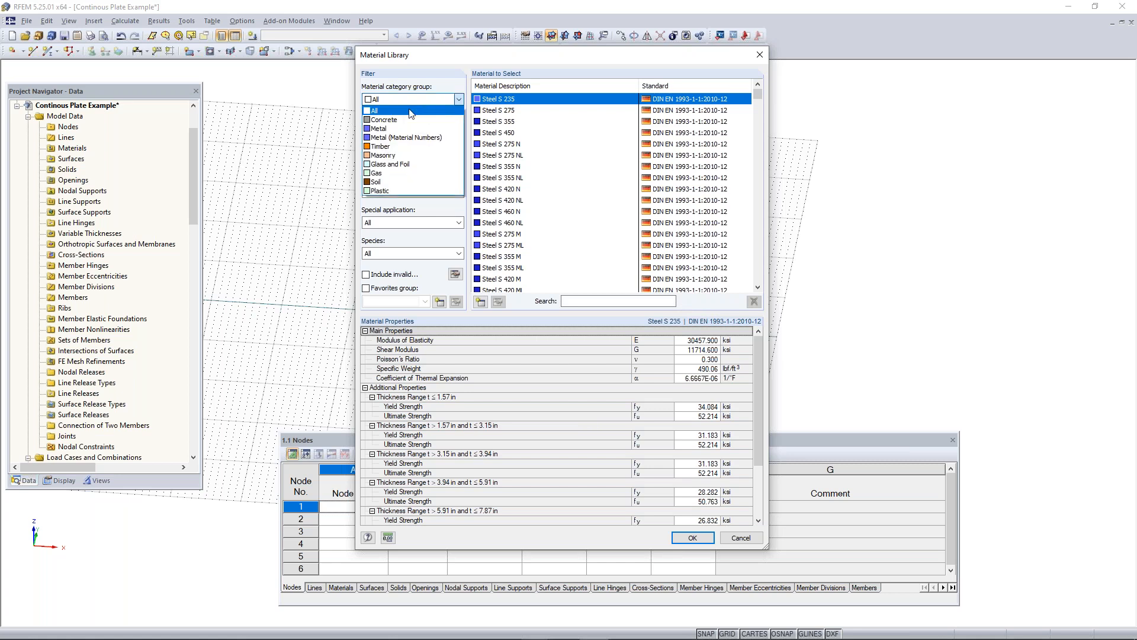
click(407, 121)
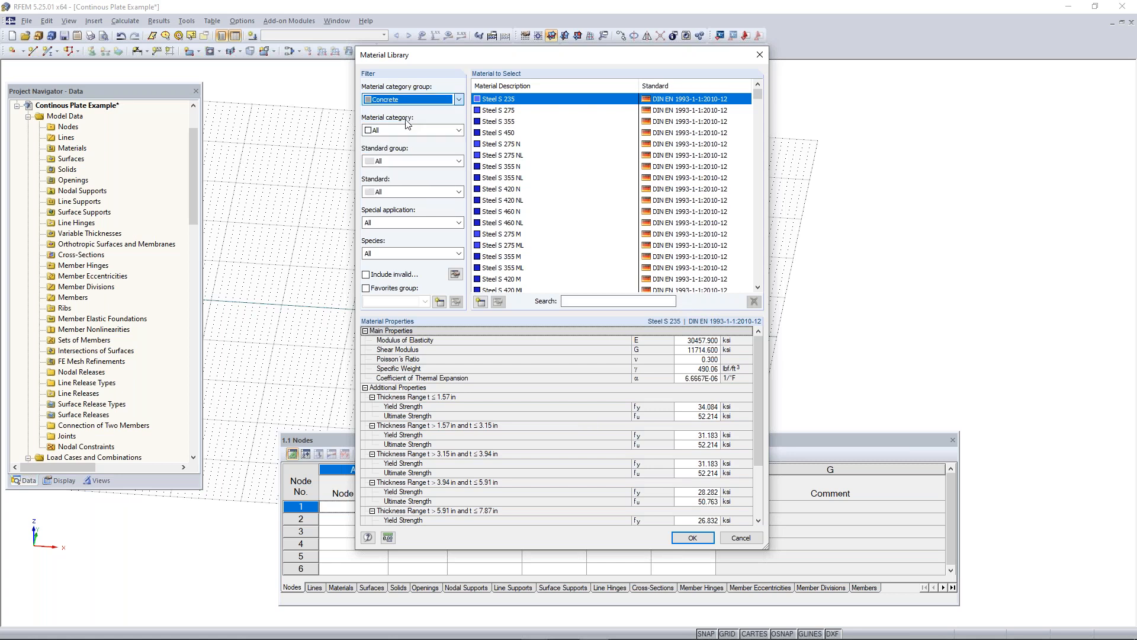
click(409, 130)
click(408, 141)
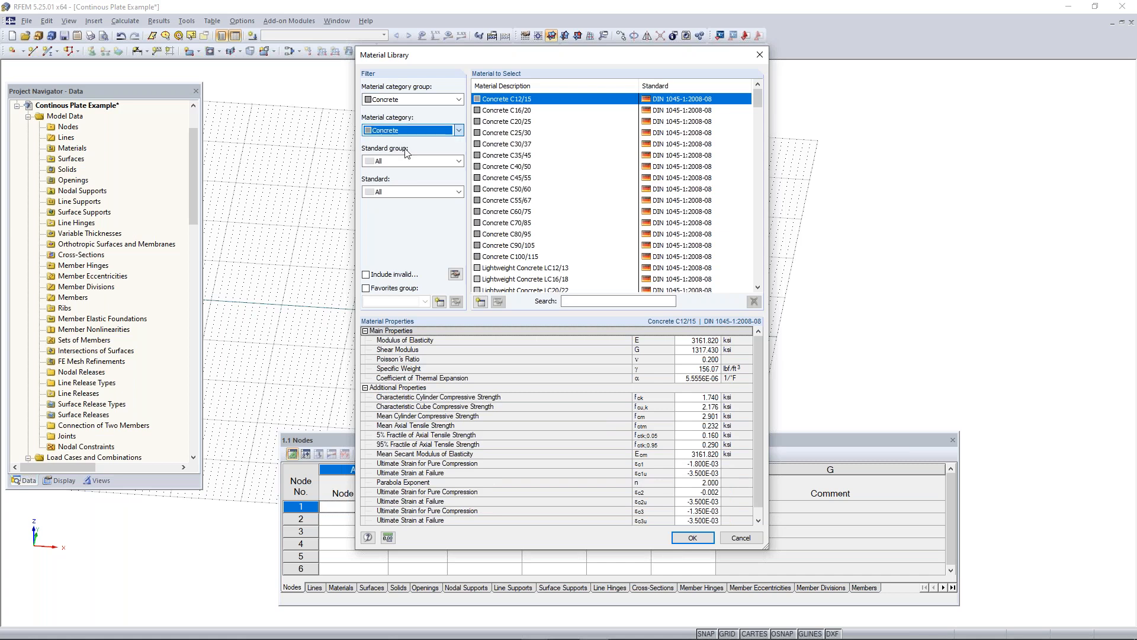
click(401, 161)
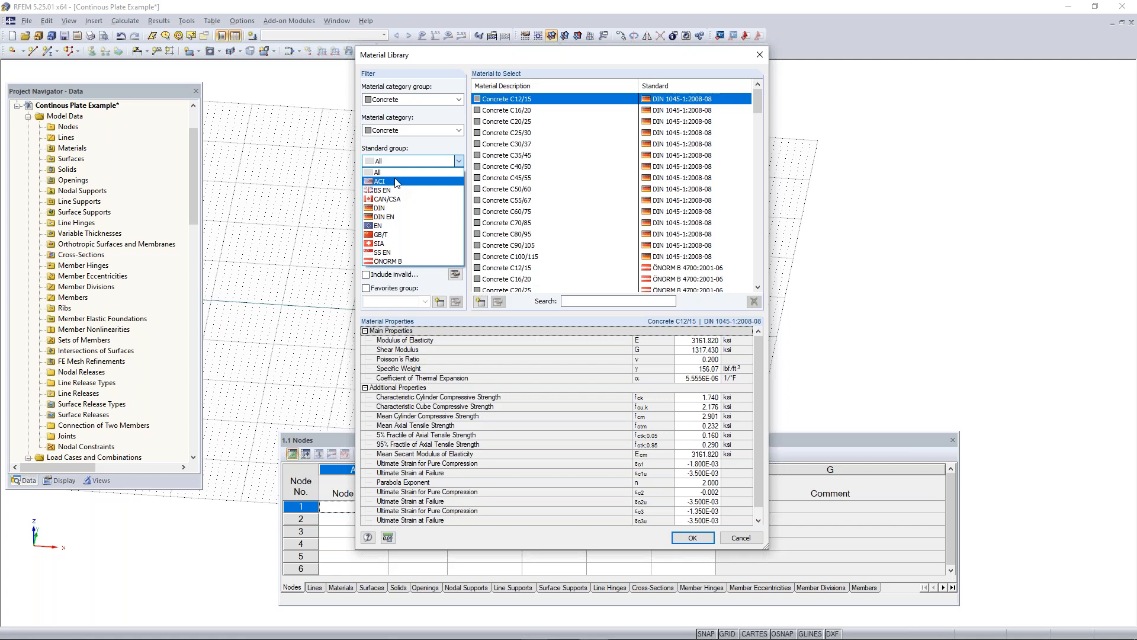
click(397, 181)
click(420, 192)
click(408, 220)
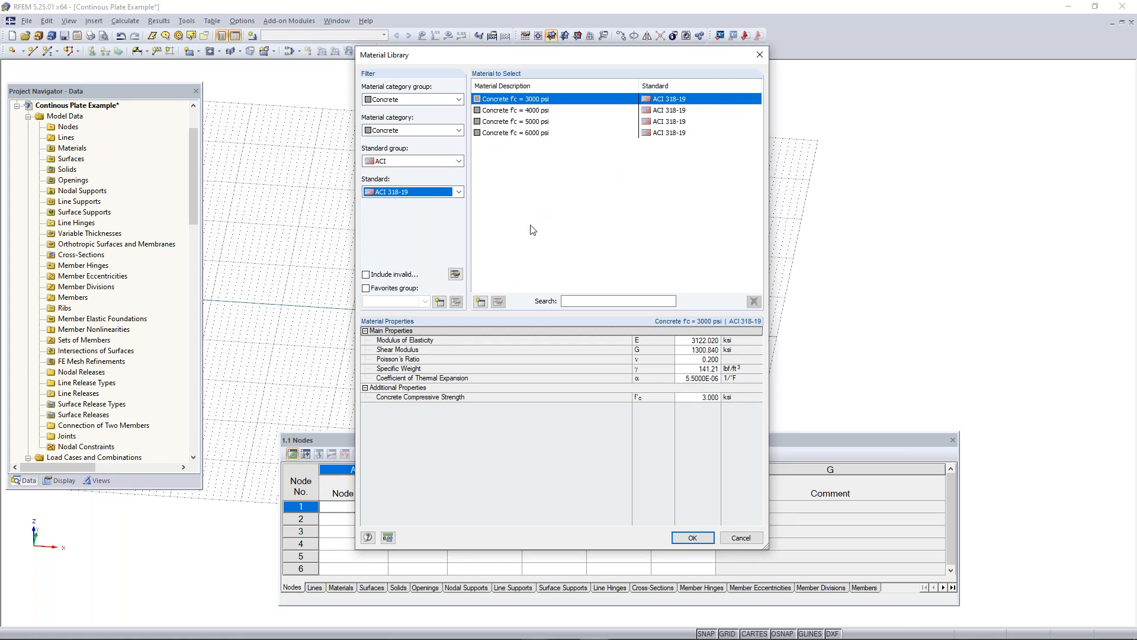
Step: Assign Concrete f'c = 4000 psi to the new surface, set its constant thickness to 12 in, and confirm the surface settings
click(541, 110)
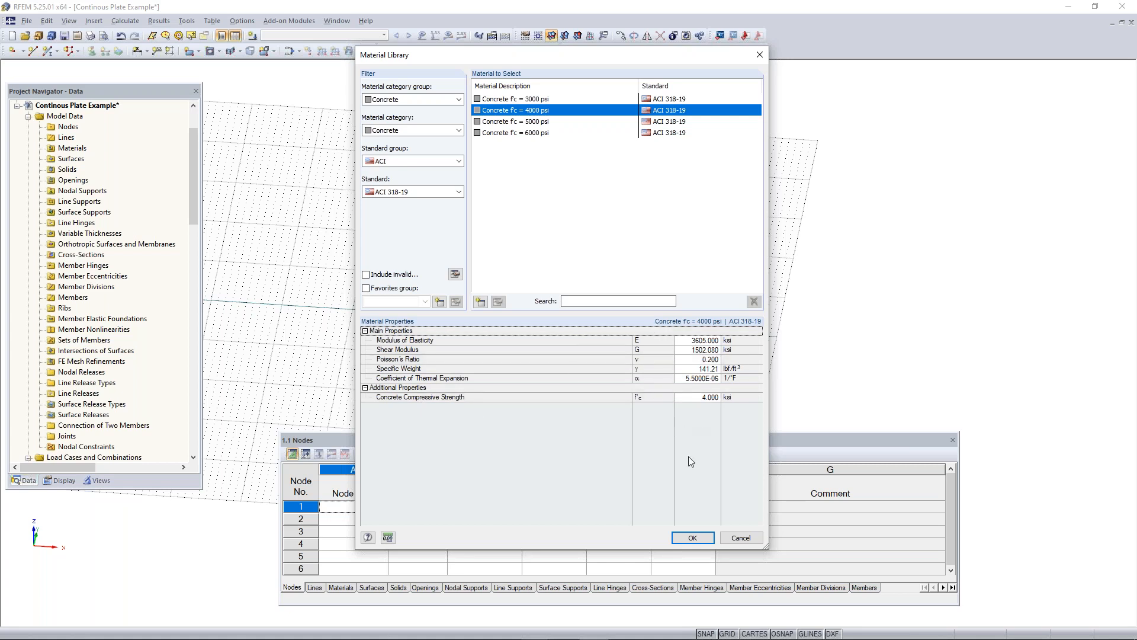
click(699, 540)
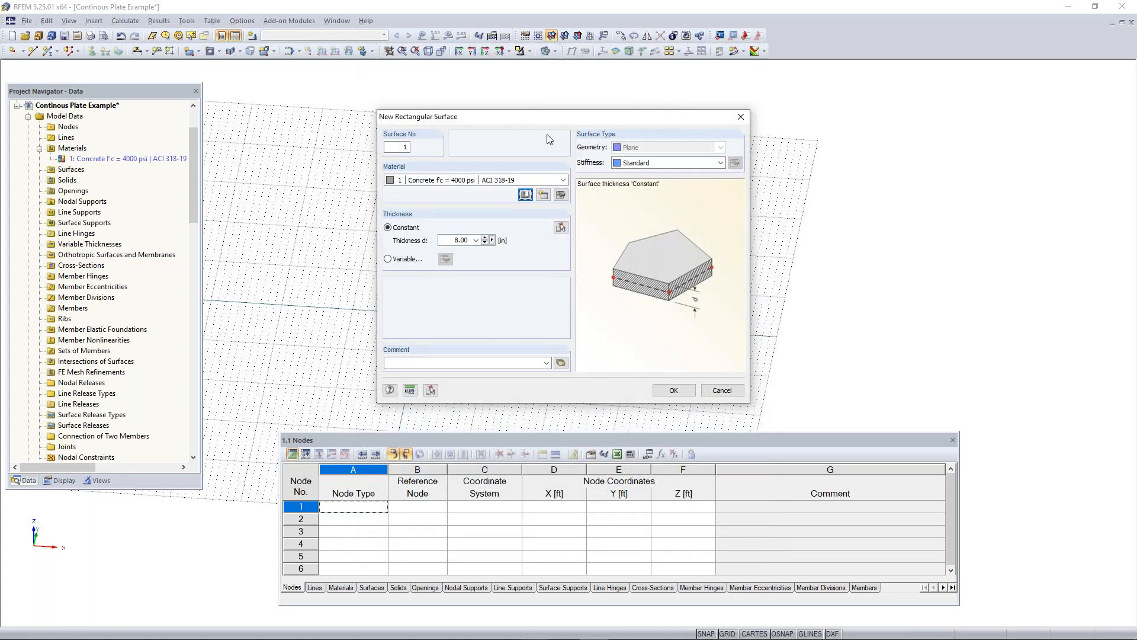
click(455, 240)
text(12)
click(674, 391)
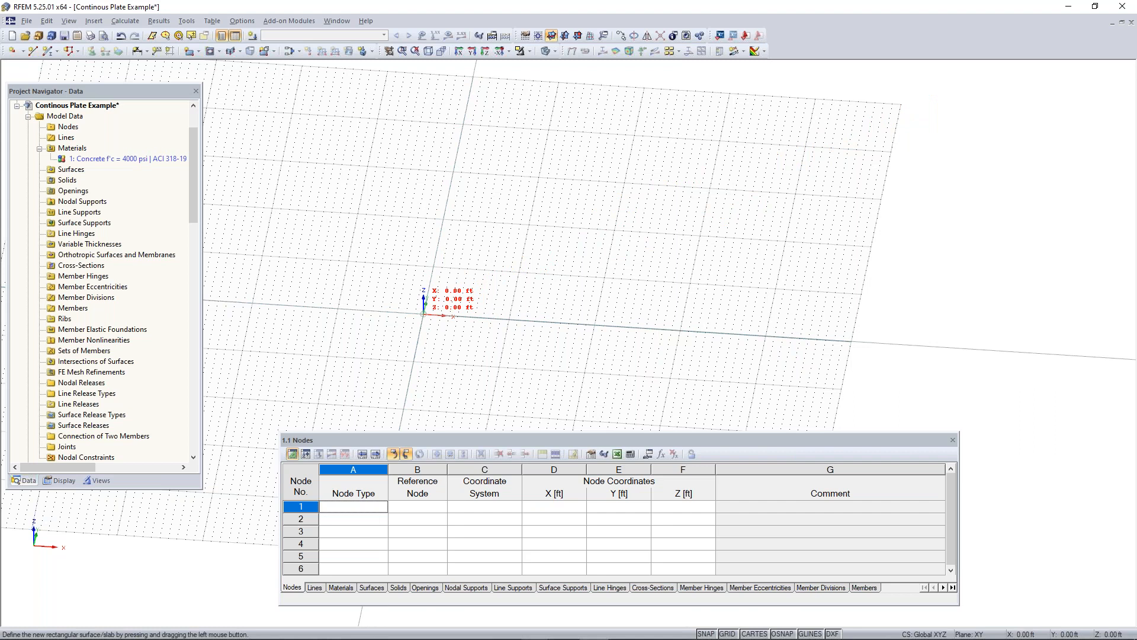
Step: Draw the rectangular surface in the XY plane from the origin to the opposite corner at X 32 ft, Y 16 ft
click(424, 314)
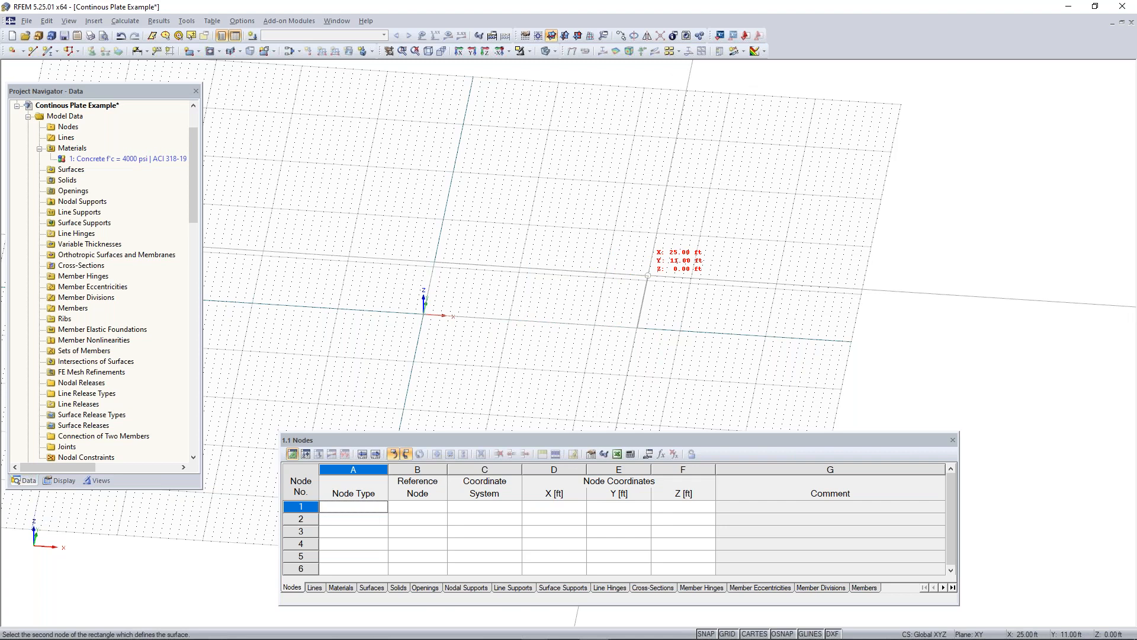
click(713, 255)
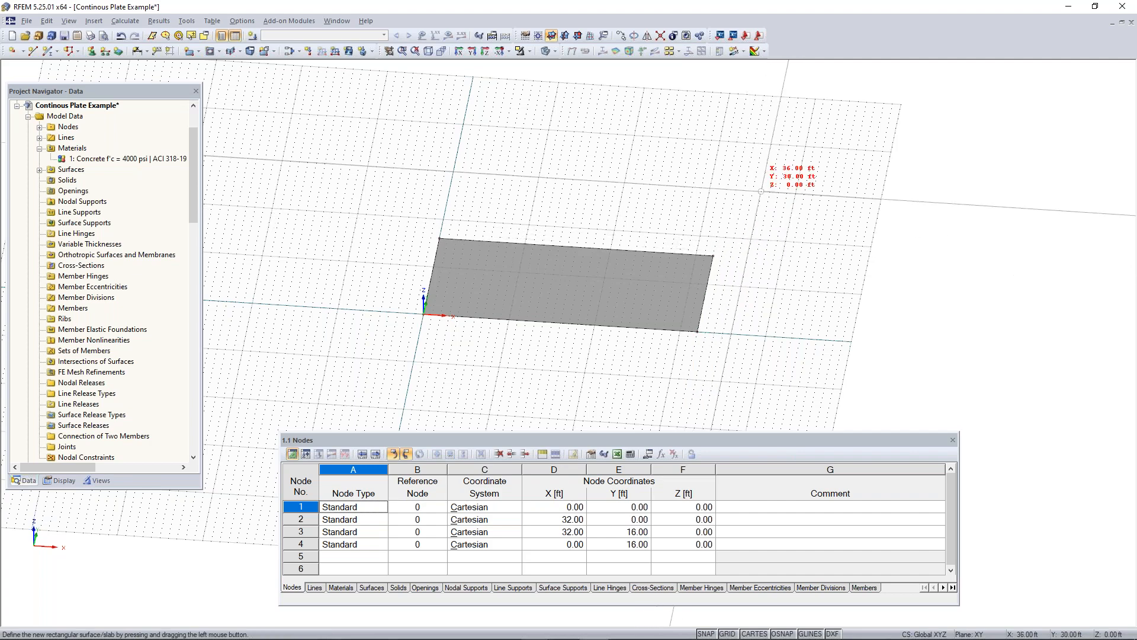
Step: Examine the new plate surface and its local axes from several viewing angles
ctrl+middle_drag(753, 323, 676, 351)
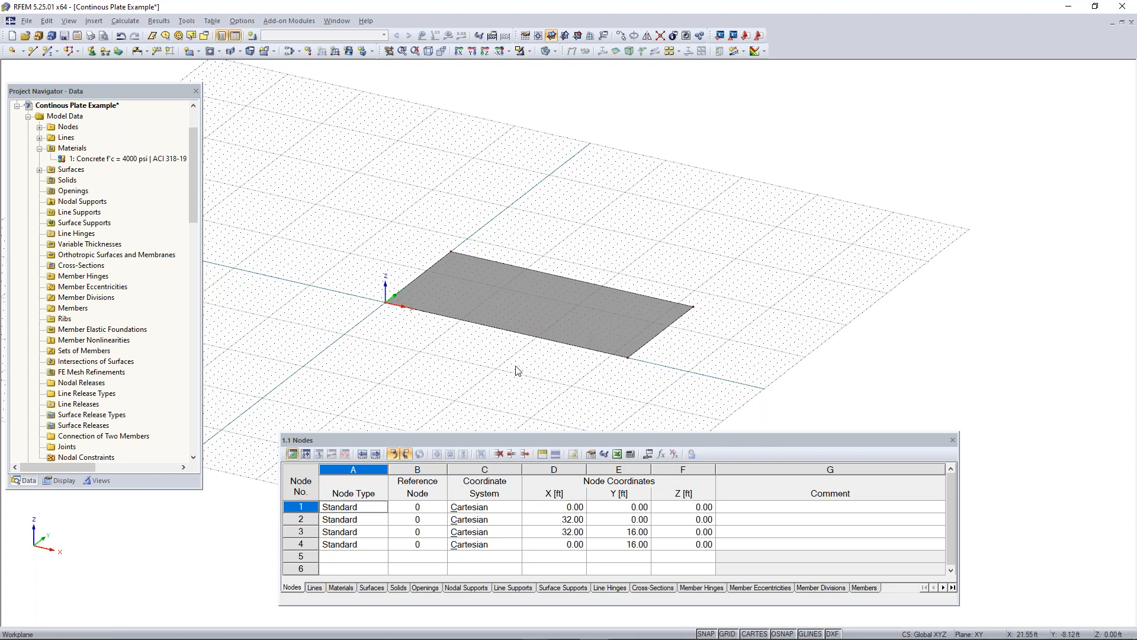
middle_drag(546, 358, 554, 310)
scroll(545, 270, up, 3)
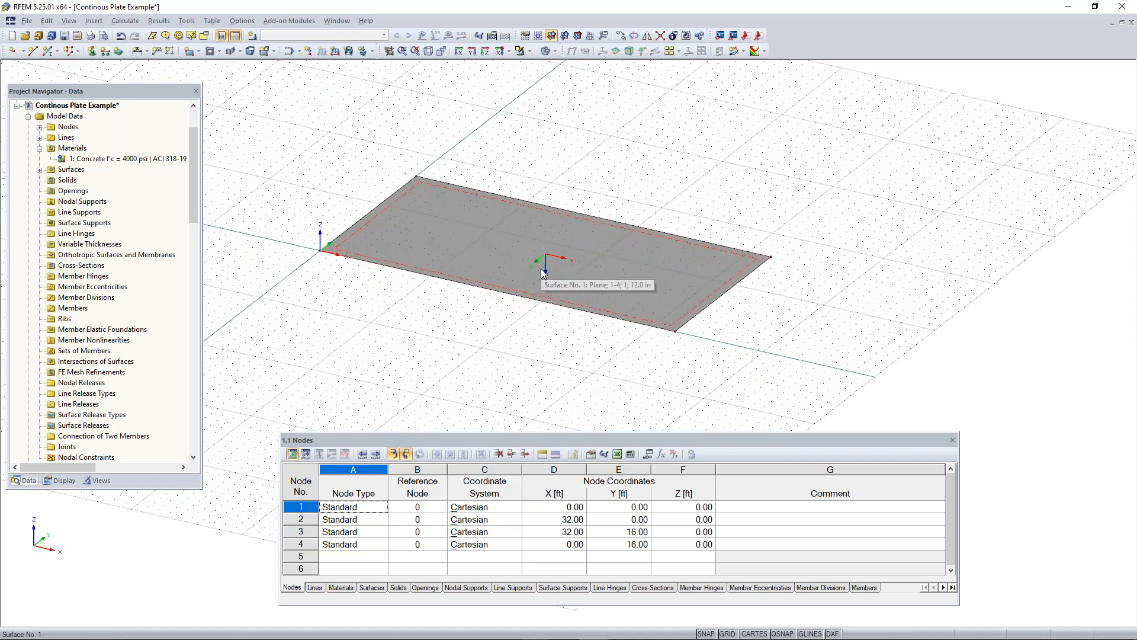
ctrl+middle_drag(542, 330, 571, 270)
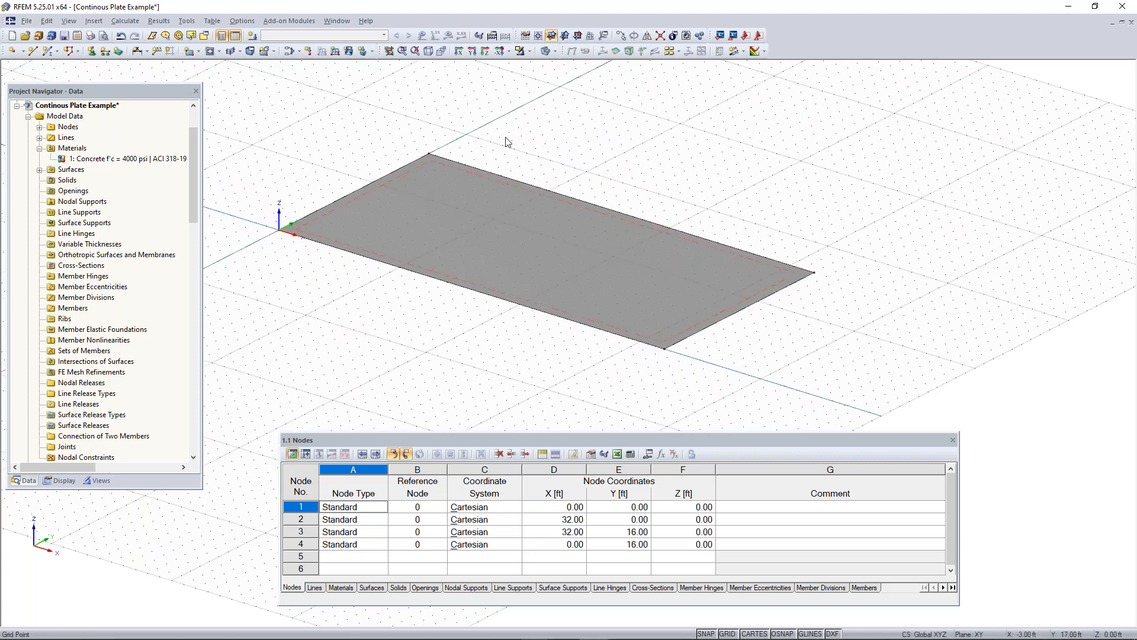
ctrl+middle_drag(706, 373, 604, 354)
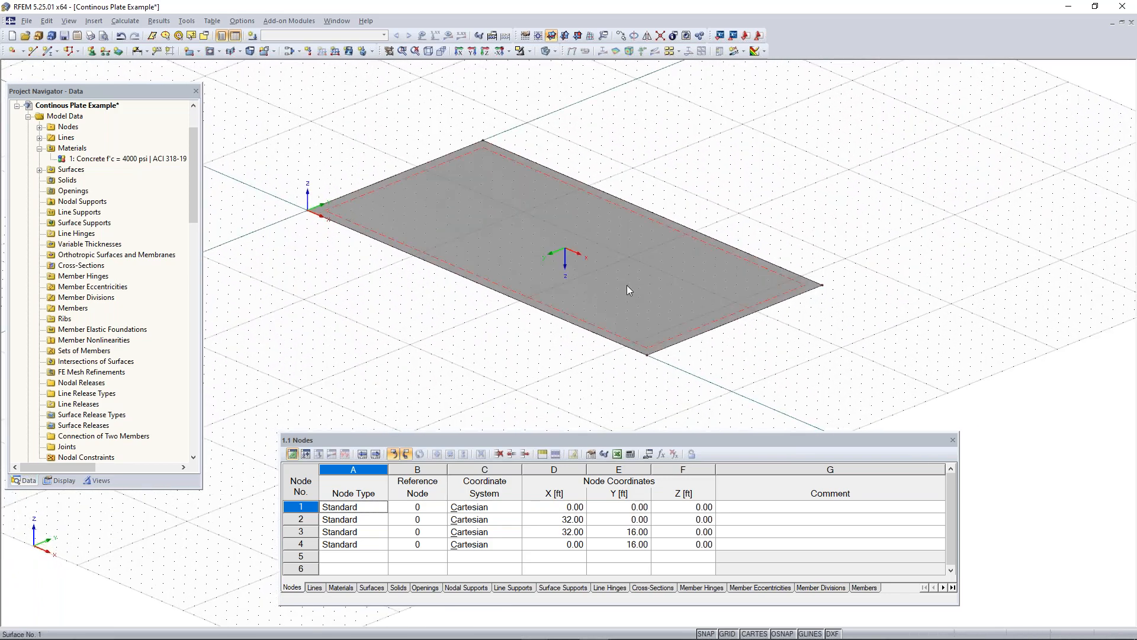
ctrl+middle_drag(717, 385, 663, 343)
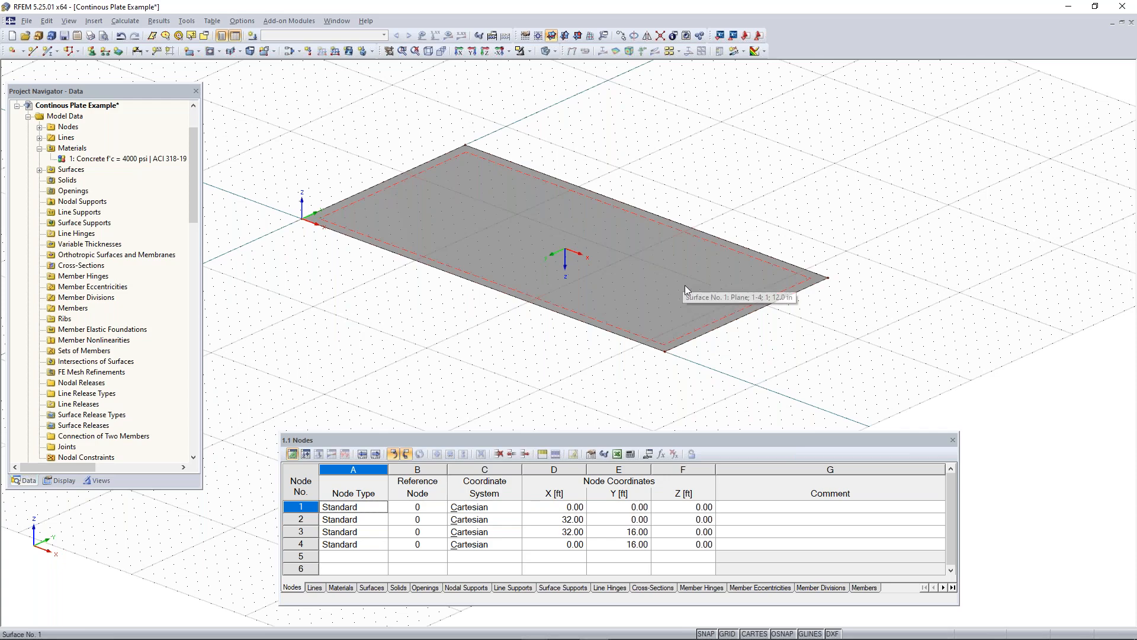
mouse_move(691, 381)
ctrl+middle_down()
mouse_move(688, 322)
mouse_move(656, 279)
mouse_move(699, 361)
ctrl+middle_up()
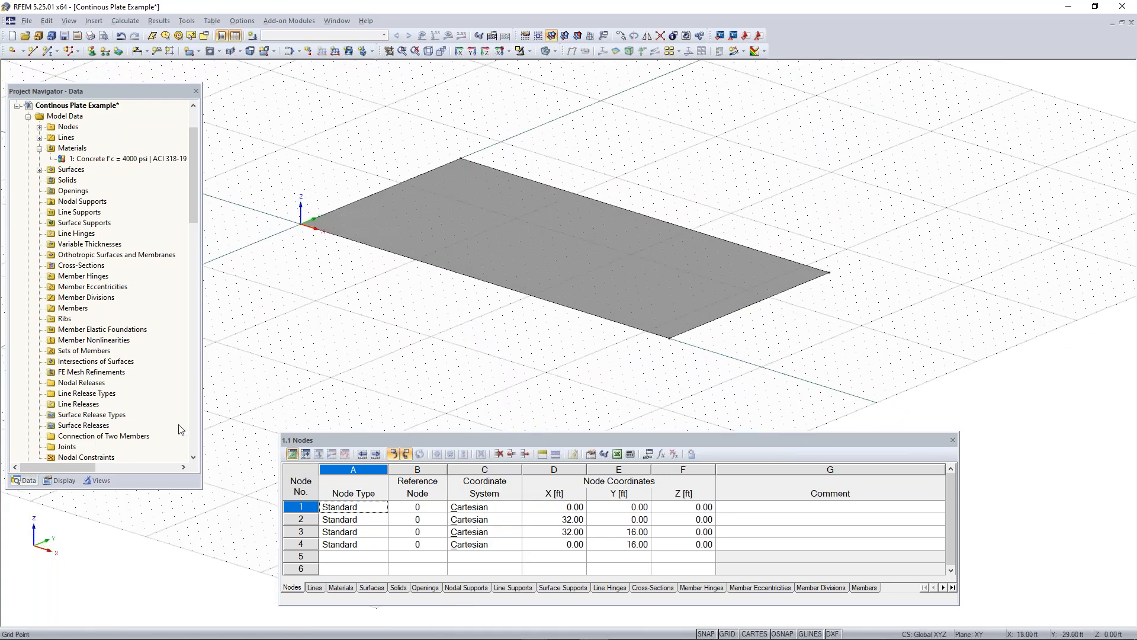
Step: Set the solid model rendering of surfaces to filled including thickness, and view the plate's edge up close
click(64, 481)
drag(194, 201, 197, 425)
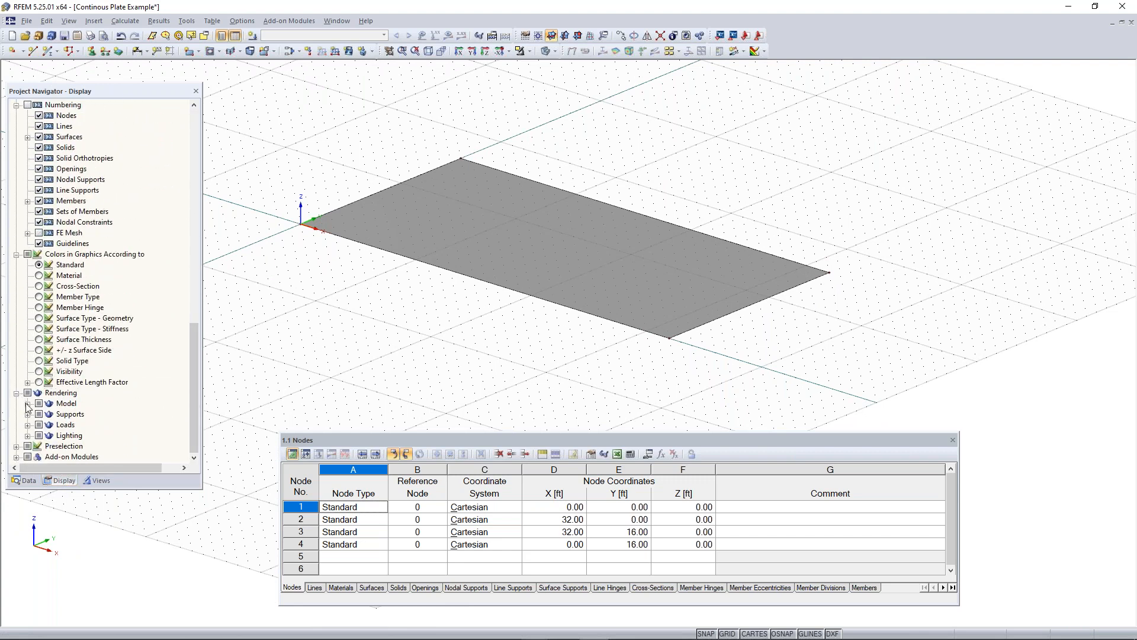
click(27, 404)
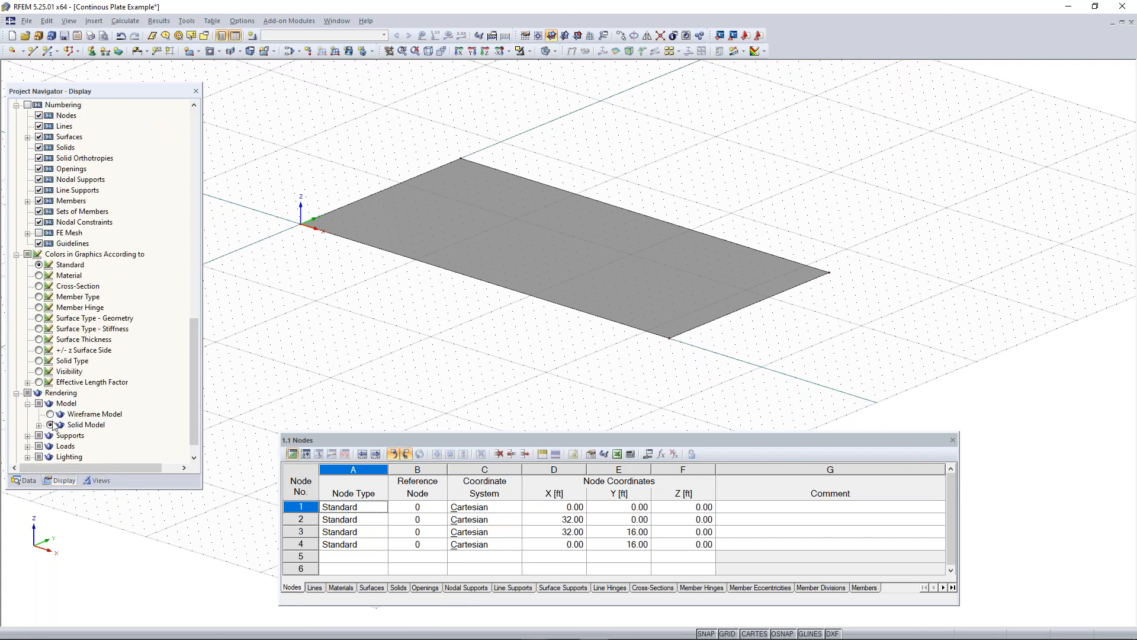
click(39, 425)
scroll(74, 425, down, 3)
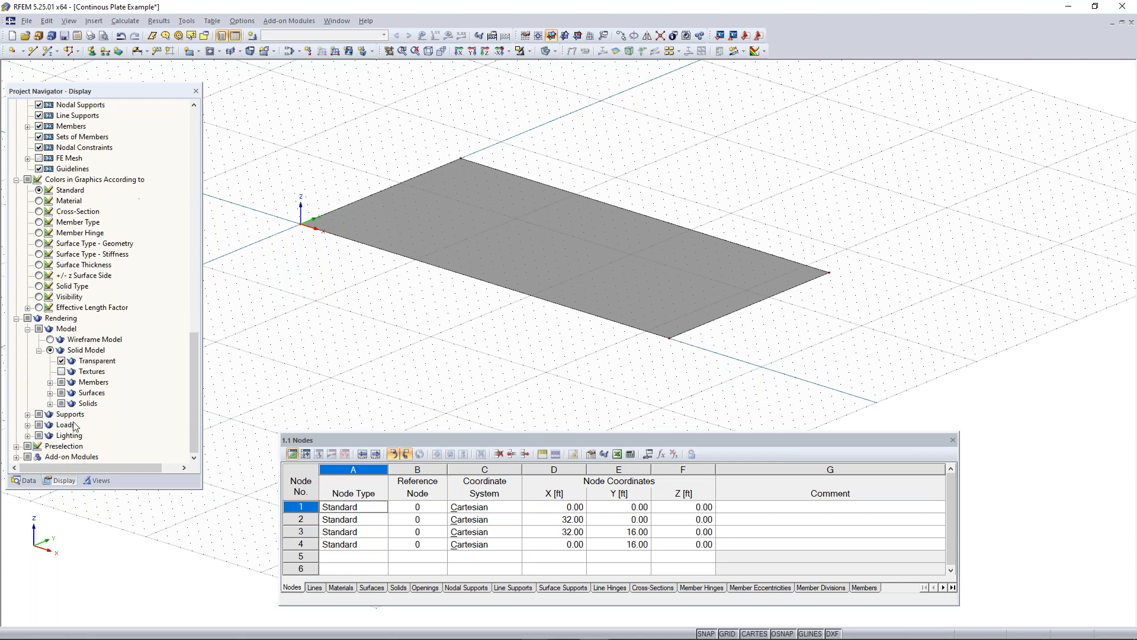
click(51, 392)
scroll(67, 399, down, 1)
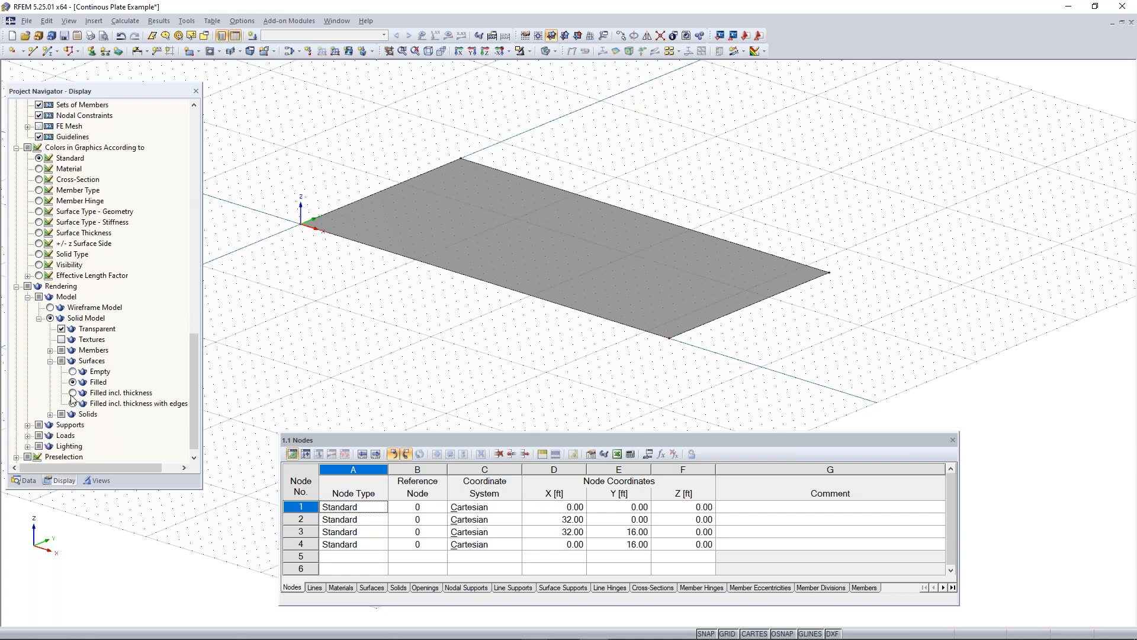
click(72, 393)
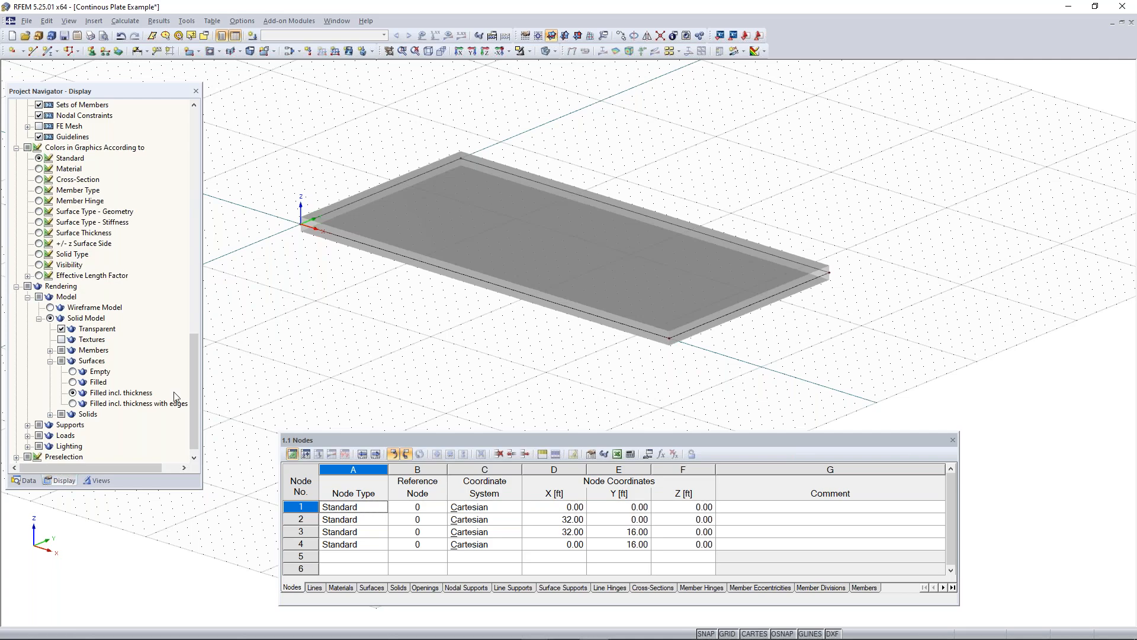
ctrl+middle_drag(710, 363, 545, 317)
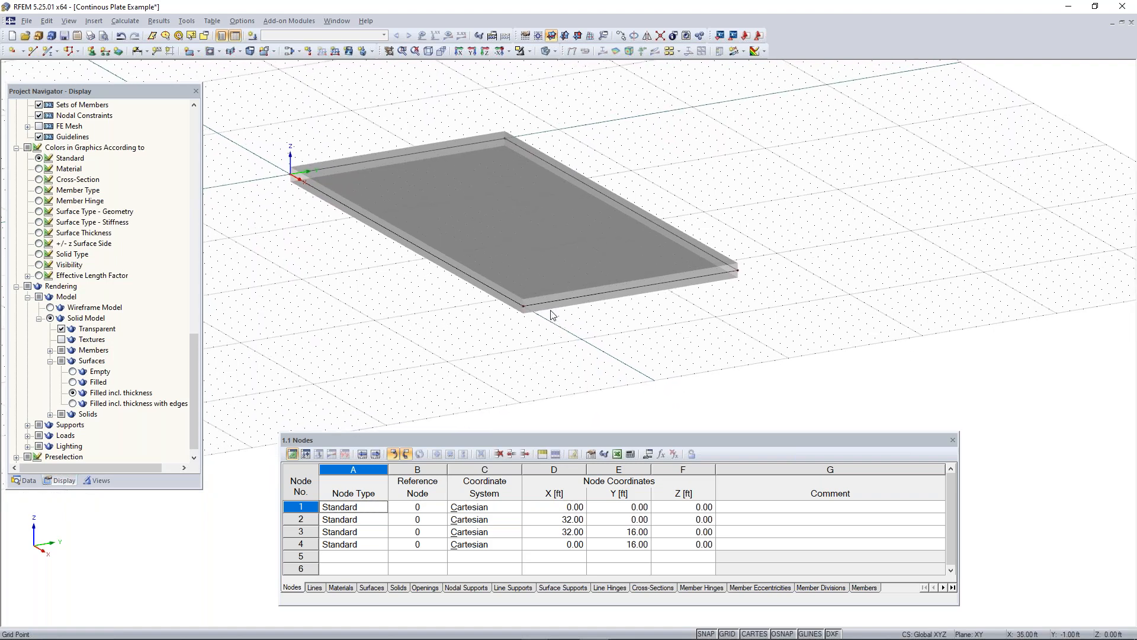
scroll(539, 308, up, 5)
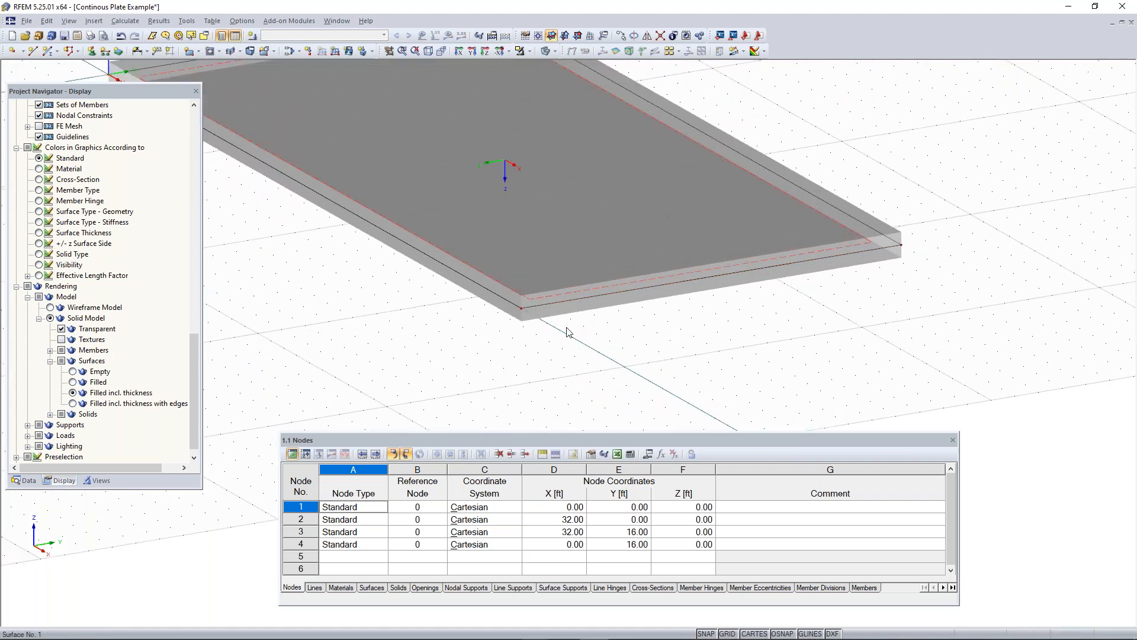
Step: Set the solid model rendering of surfaces to plain filled without thickness, and return the navigator to the model data
middle_drag(448, 352, 537, 414)
ctrl+middle_drag(537, 415, 574, 369)
scroll(593, 399, down, 3)
click(73, 382)
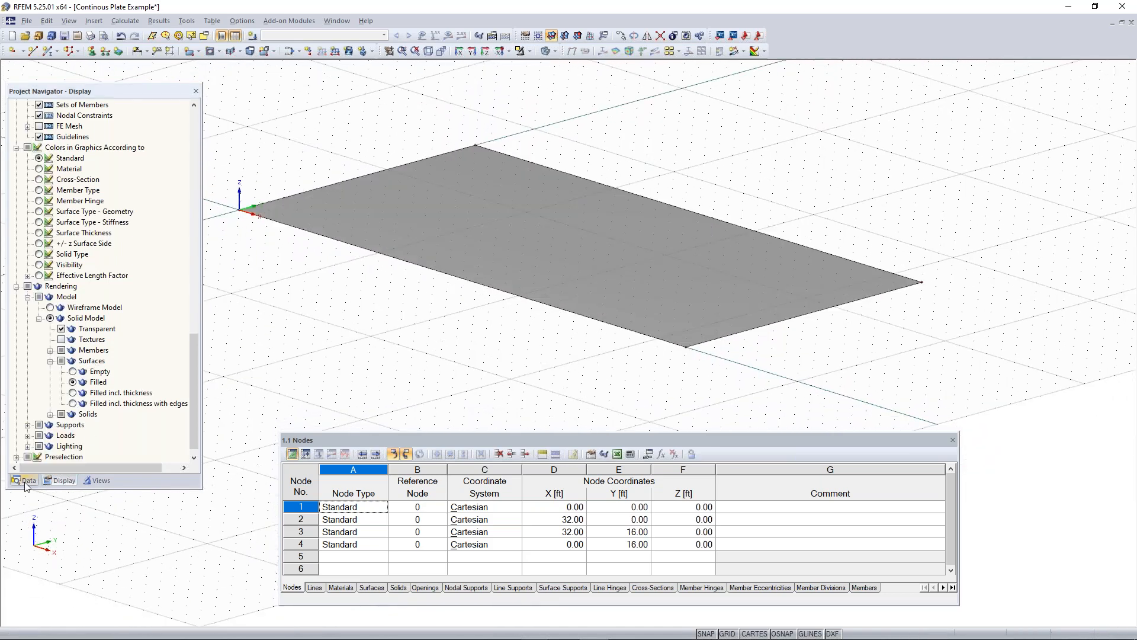
click(27, 480)
Step: Draw a second rectangular surface in the XY plane starting at X 0, Y 21 ft and extending to X 32 ft, matching the first plate's size
ctrl+middle_drag(525, 343, 572, 376)
scroll(572, 375, down, 2)
middle_drag(674, 349, 585, 384)
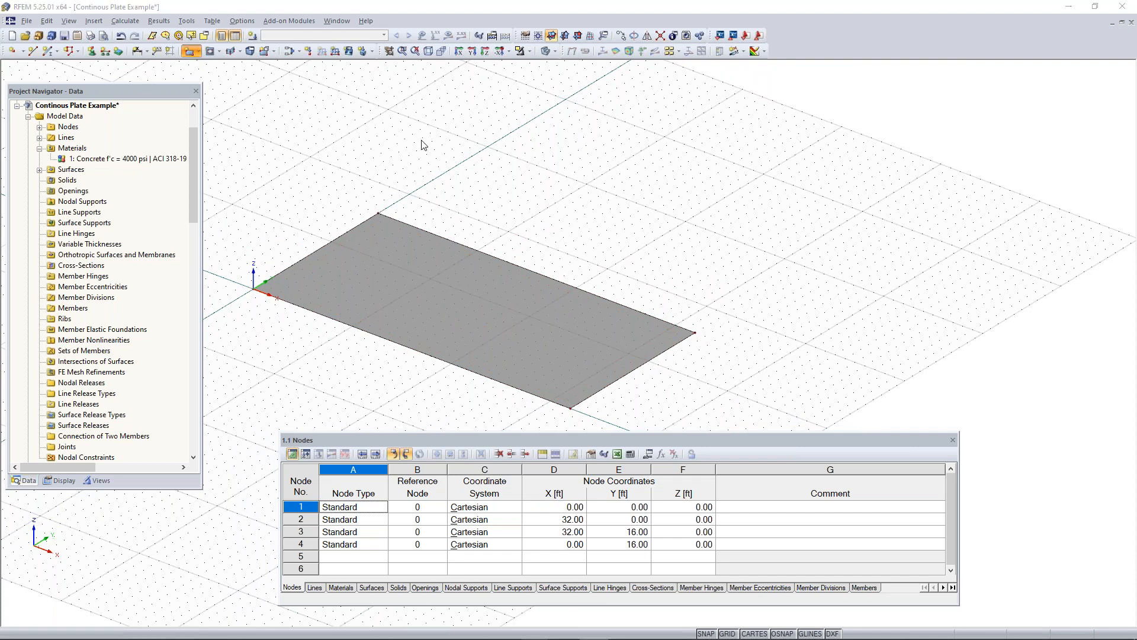
click(675, 455)
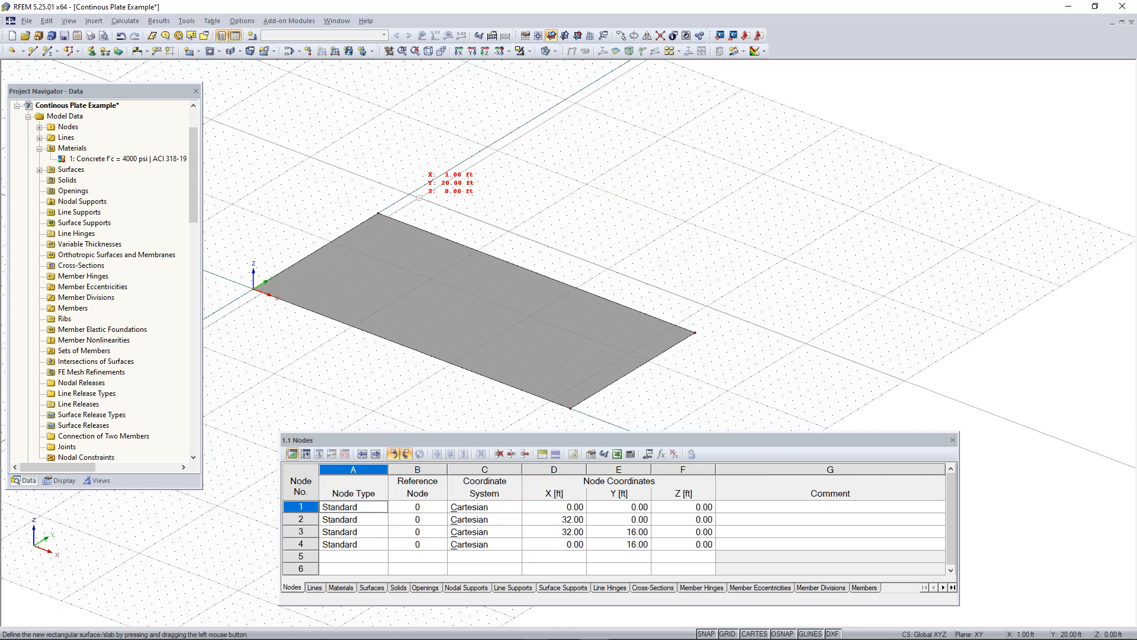
scroll(409, 189, up, 3)
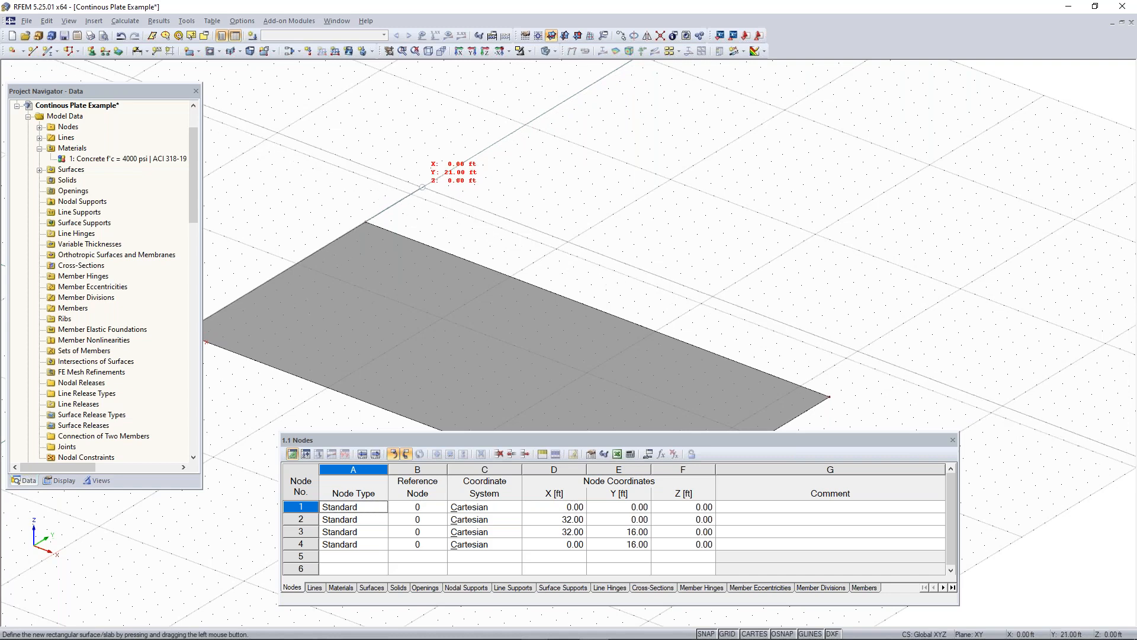
click(423, 188)
middle_drag(809, 255, 851, 370)
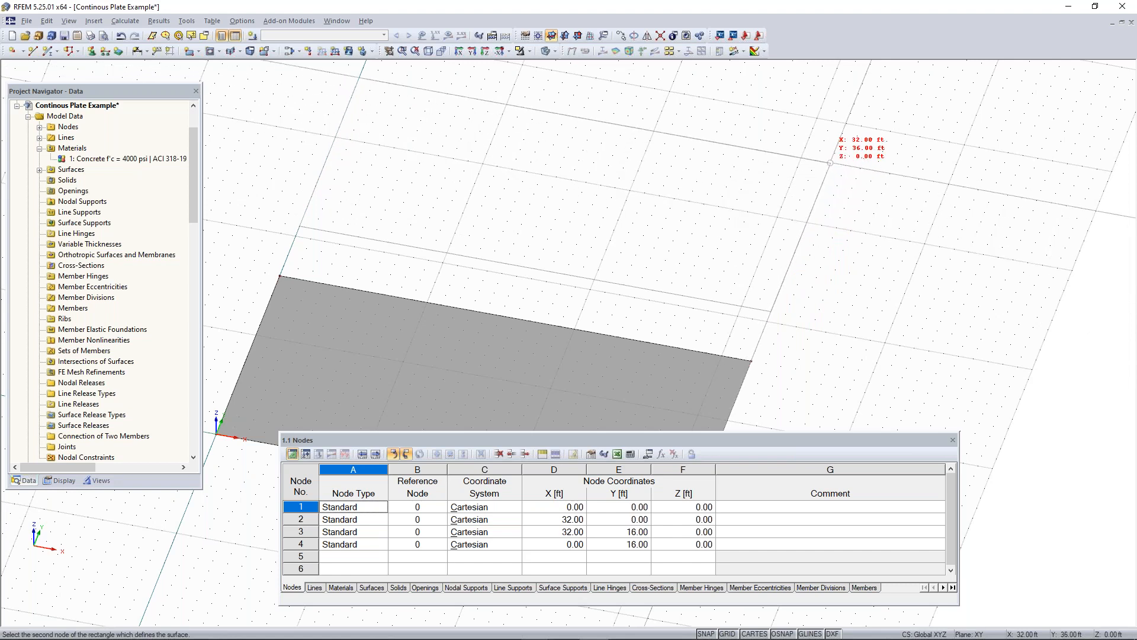
click(835, 153)
scroll(882, 215, down, 3)
middle_drag(887, 219, 693, 319)
middle_drag(693, 319, 773, 229)
key(Escape)
scroll(762, 337, down, 1)
ctrl+middle_drag(762, 337, 731, 284)
middle_drag(800, 296, 720, 342)
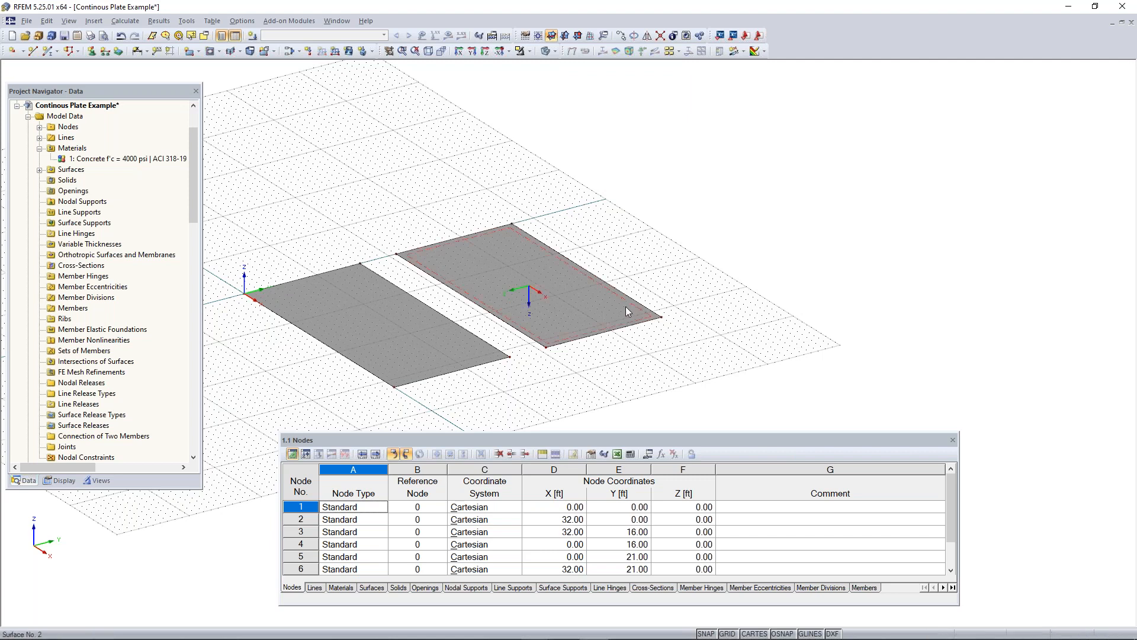
middle_drag(675, 326, 646, 319)
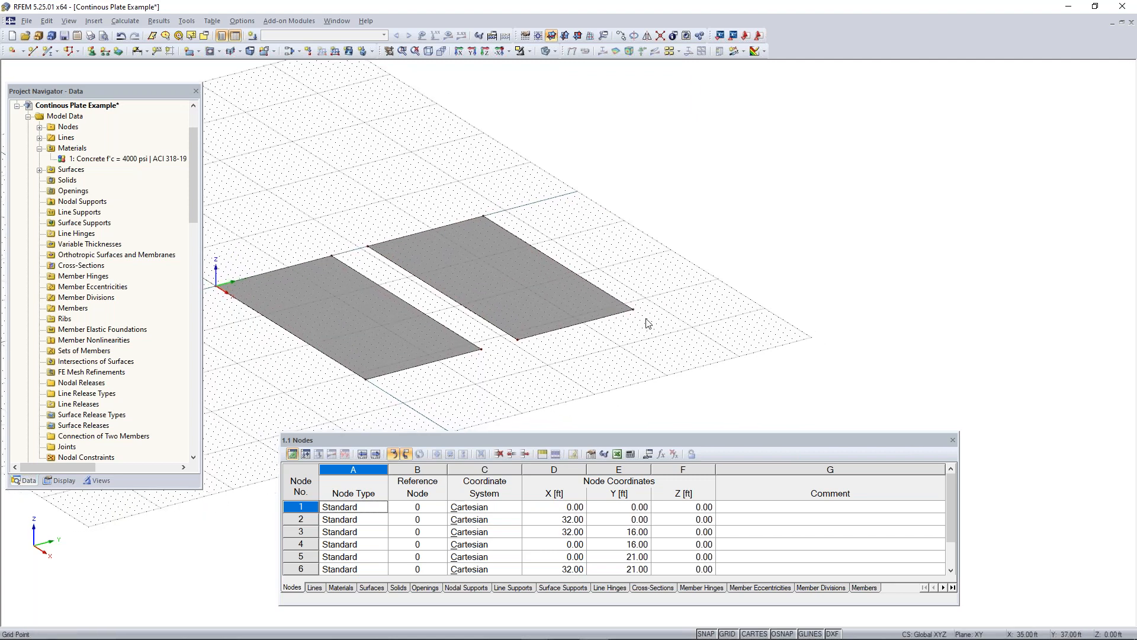
right_drag(489, 323, 566, 361)
middle_drag(566, 360, 583, 362)
click(420, 301)
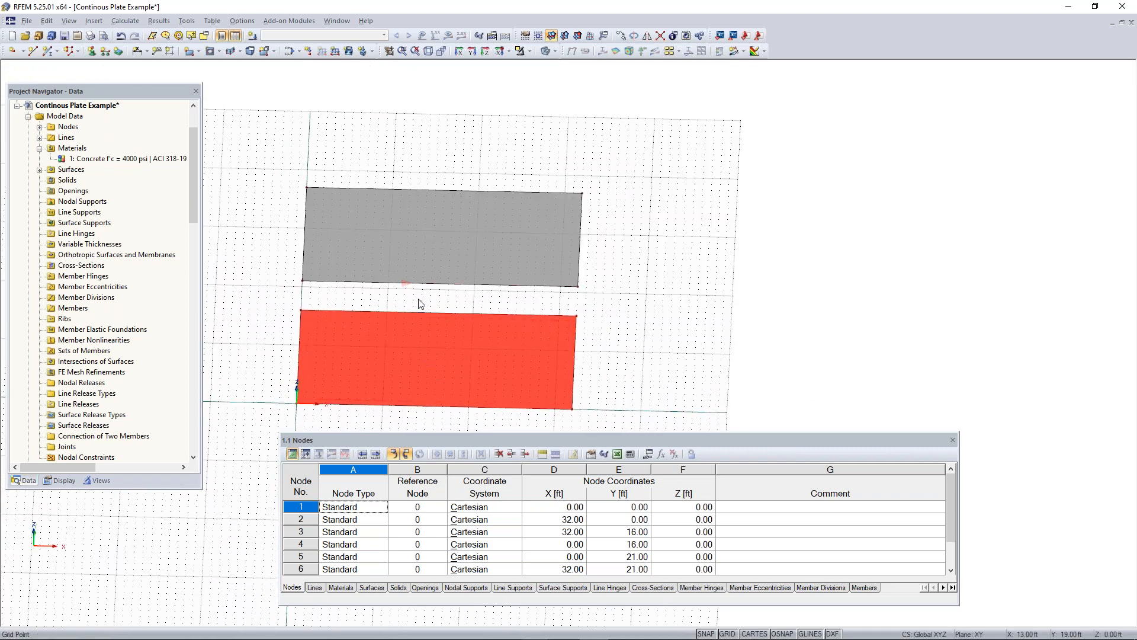
click(419, 299)
middle_drag(465, 305, 557, 328)
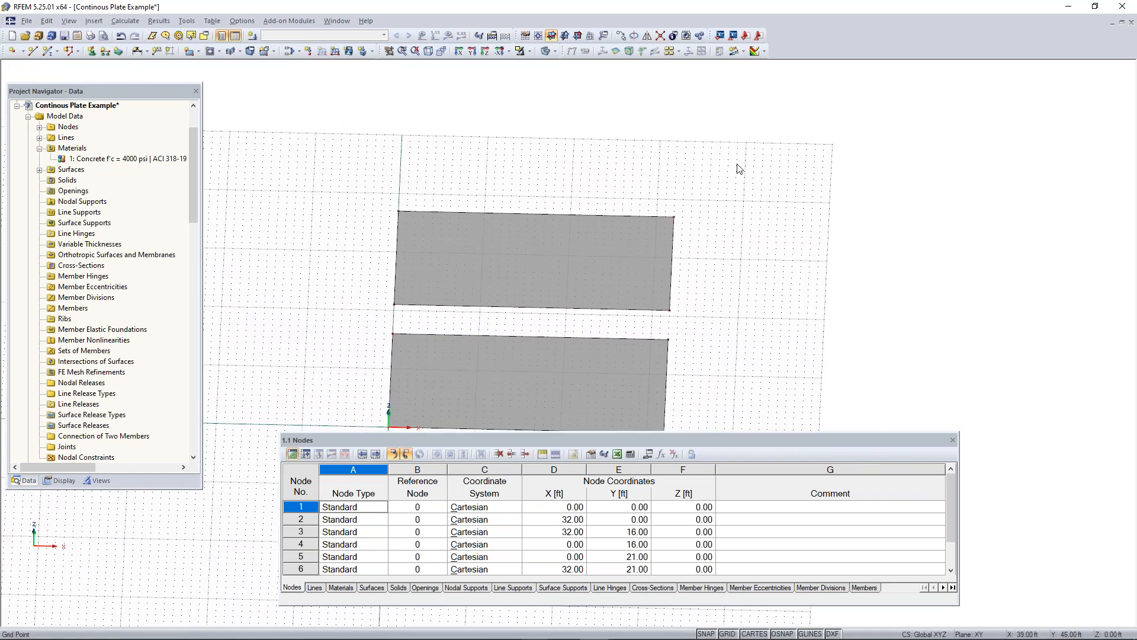
Step: Copy the second surface once with a displacement of 21 ft in Y, taken from two points picked in the model
drag(738, 163, 341, 320)
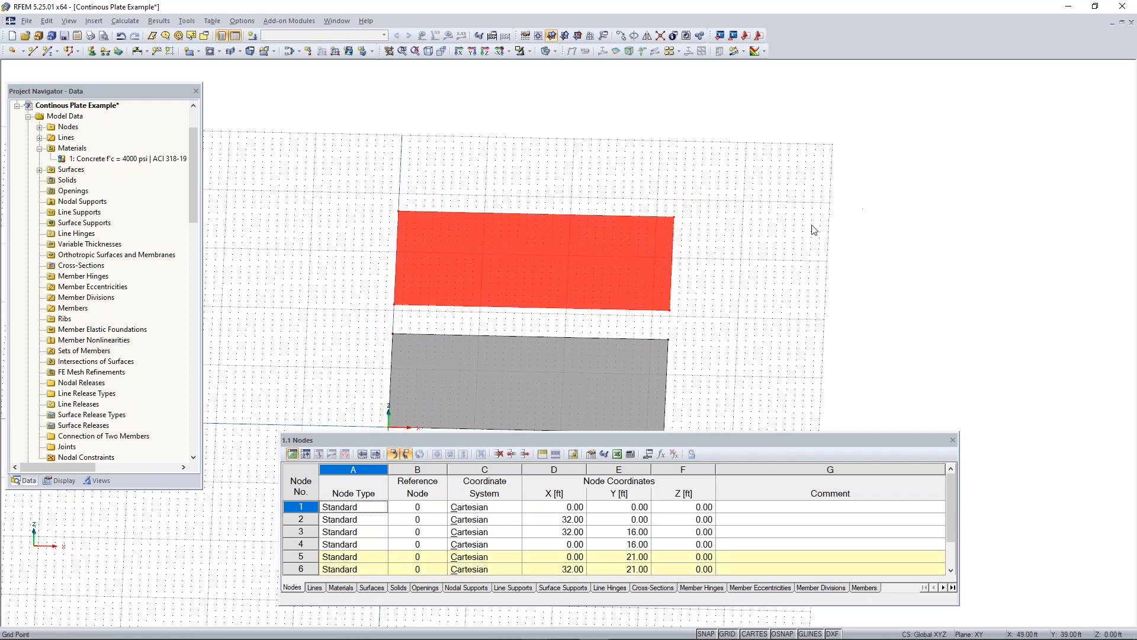
ctrl+middle_drag(821, 275, 646, 243)
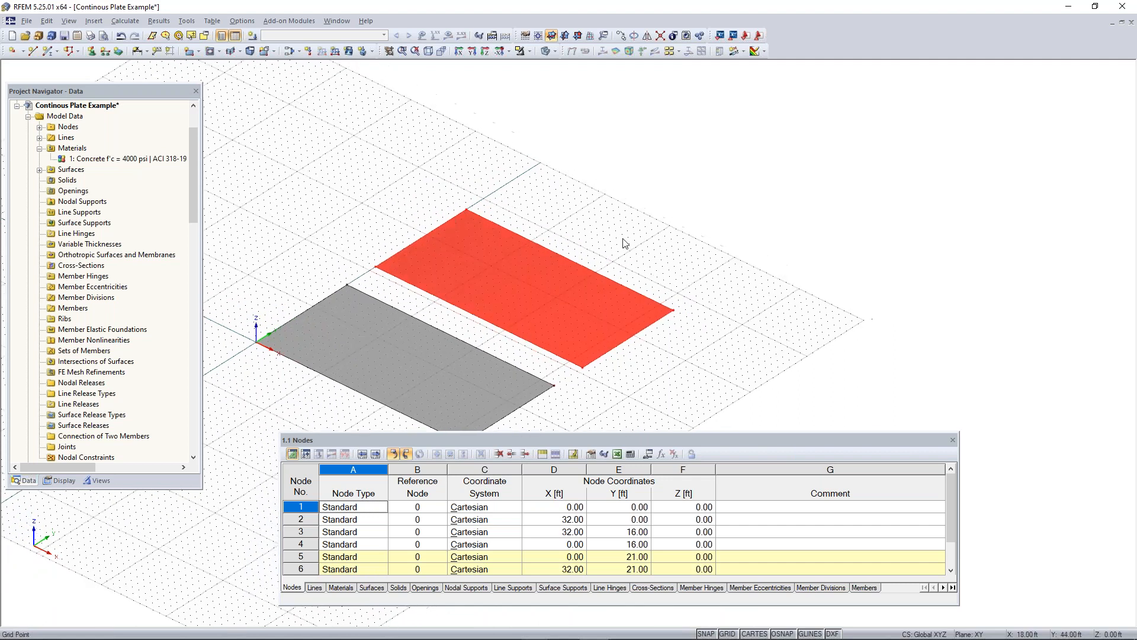
click(621, 35)
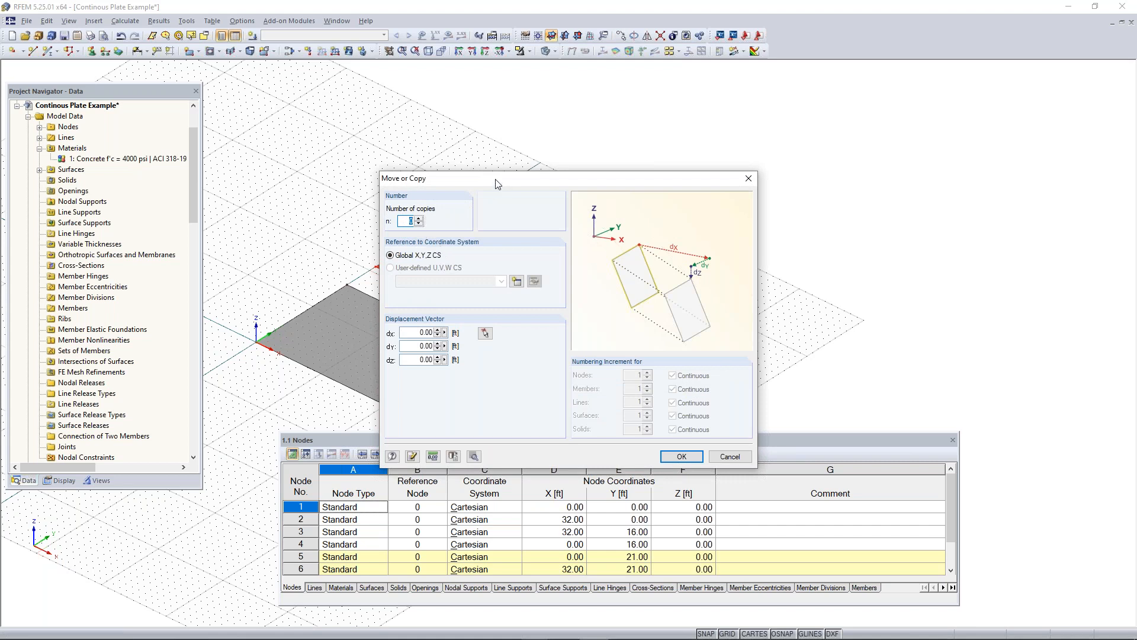
drag(484, 184, 737, 196)
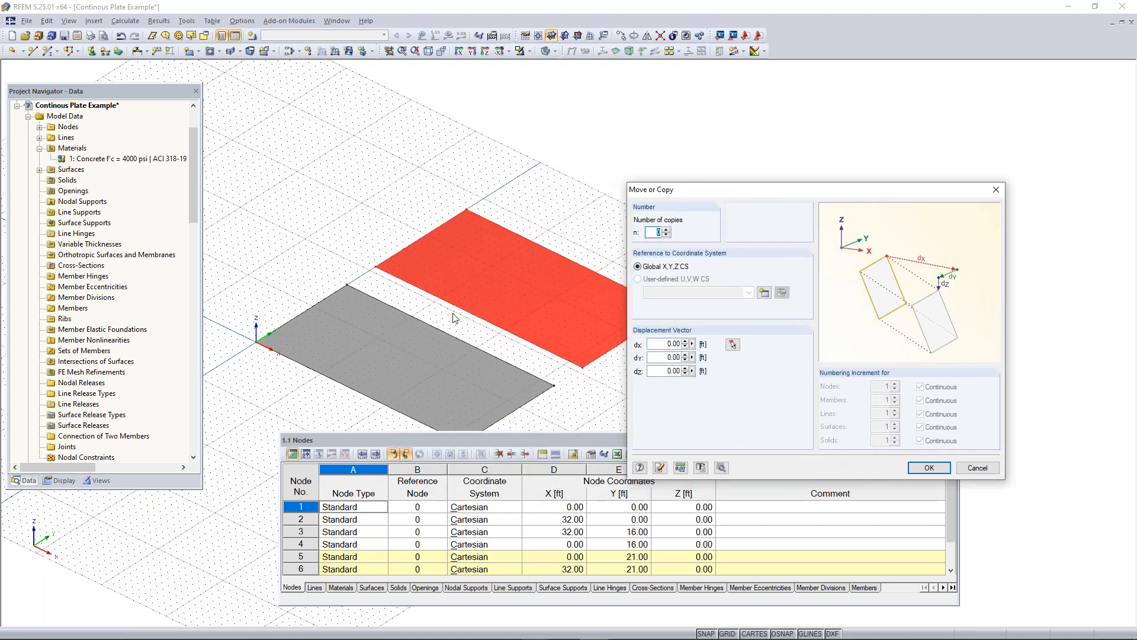
click(667, 230)
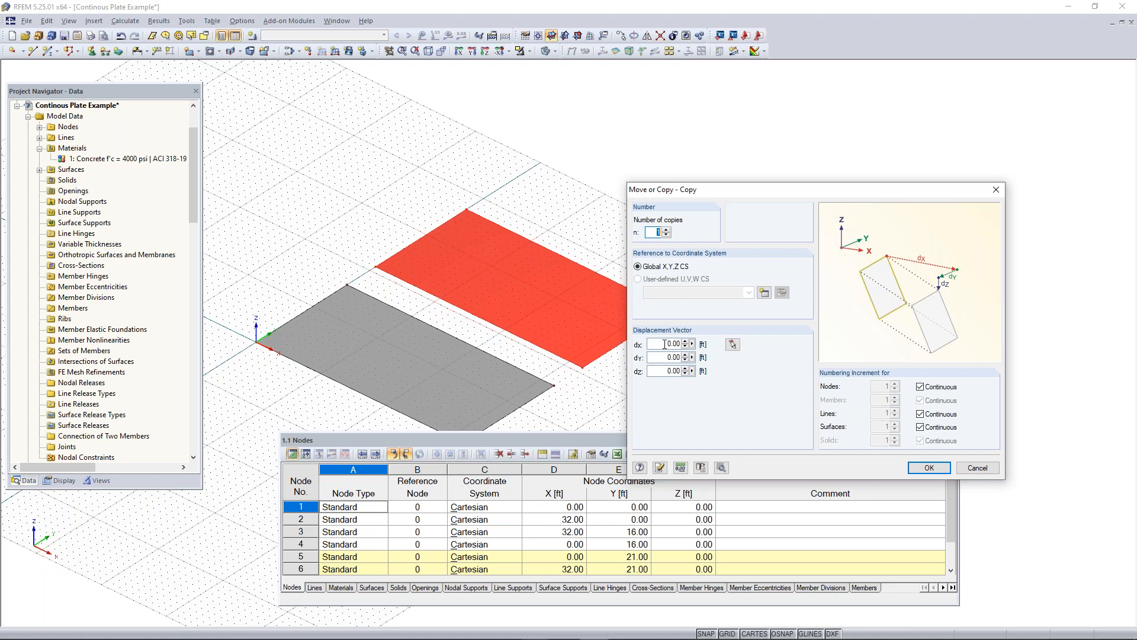
click(733, 344)
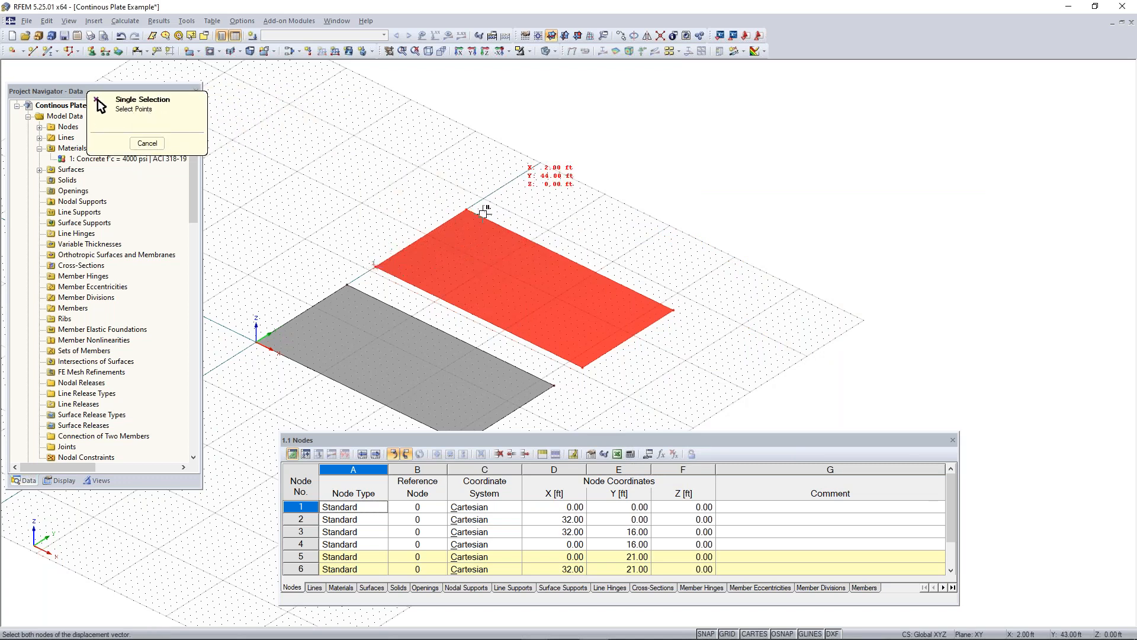
middle_drag(510, 212, 473, 284)
scroll(462, 272, up, 1)
scroll(460, 272, up, 3)
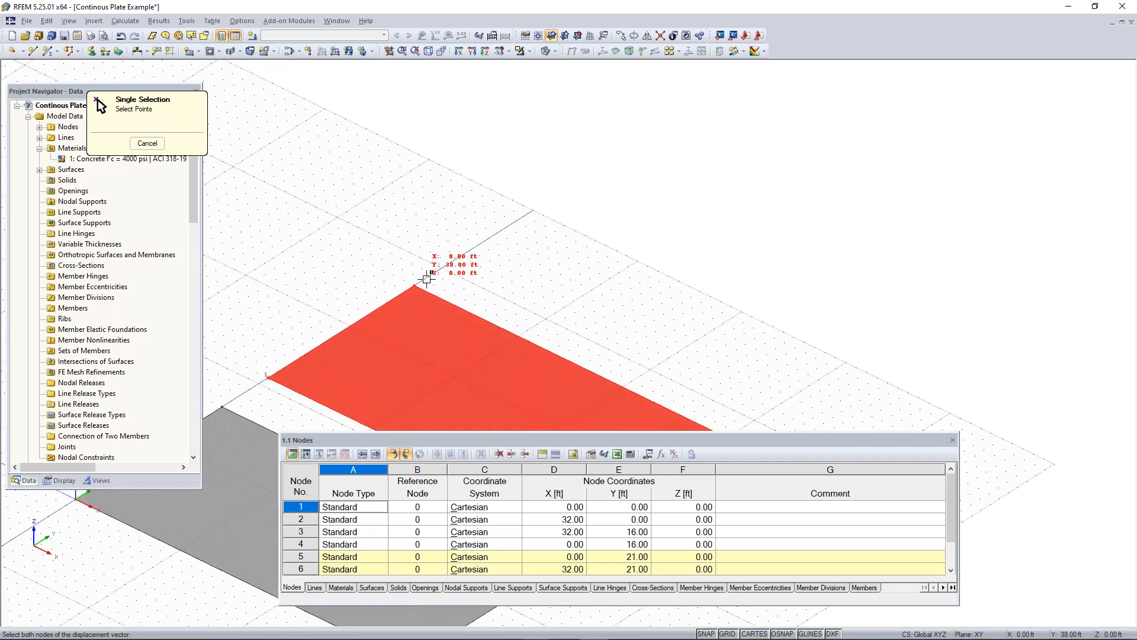
click(461, 256)
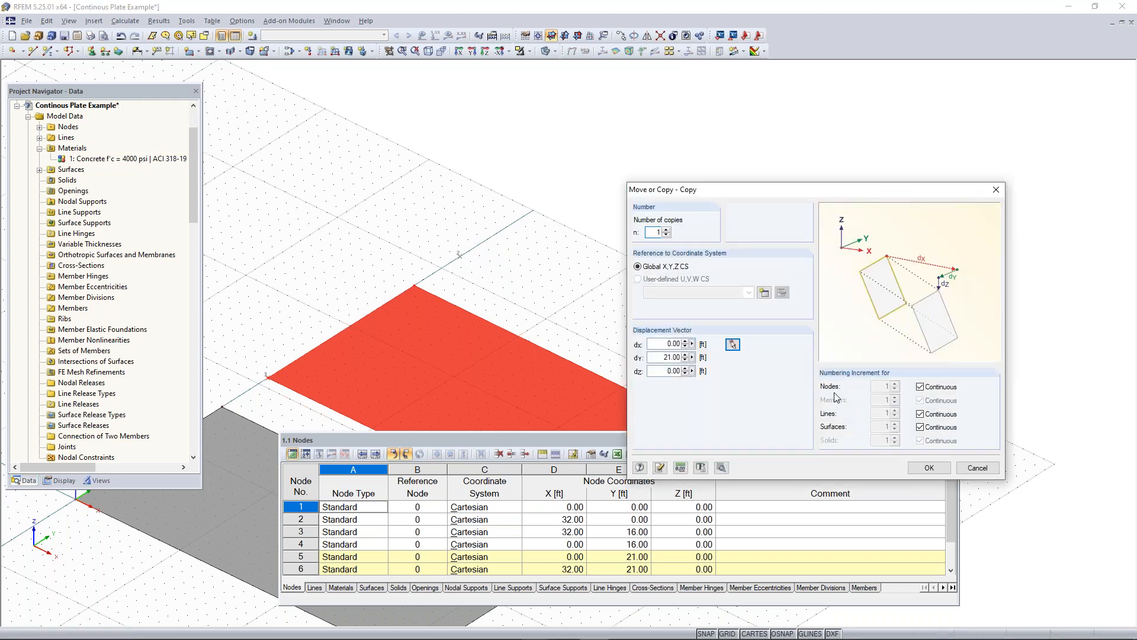
click(930, 468)
scroll(741, 357, down, 3)
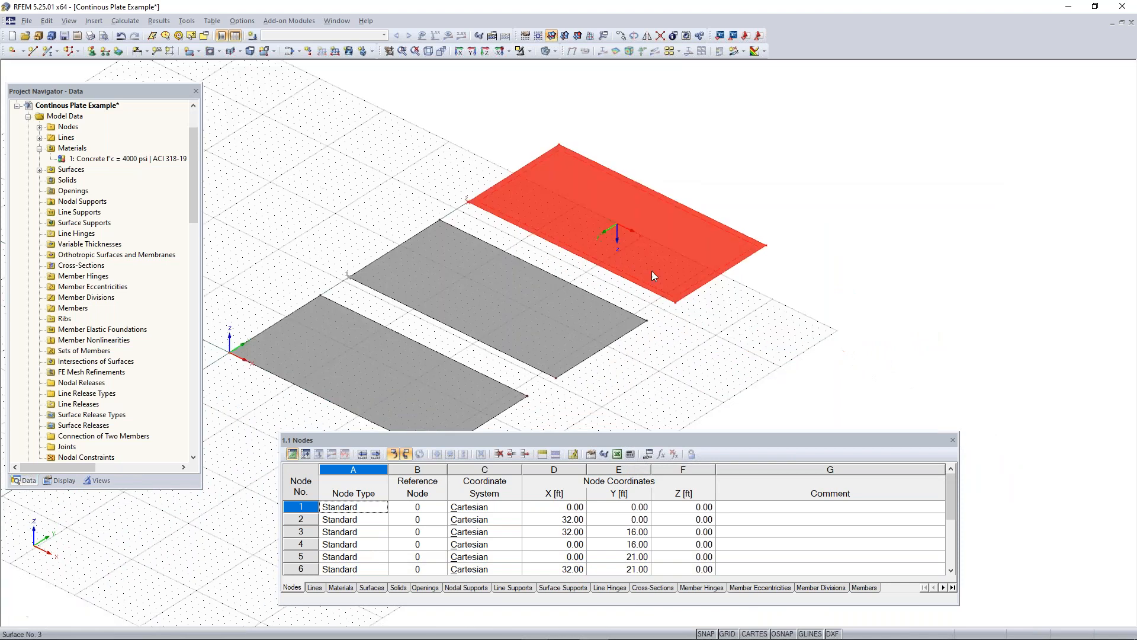
click(683, 349)
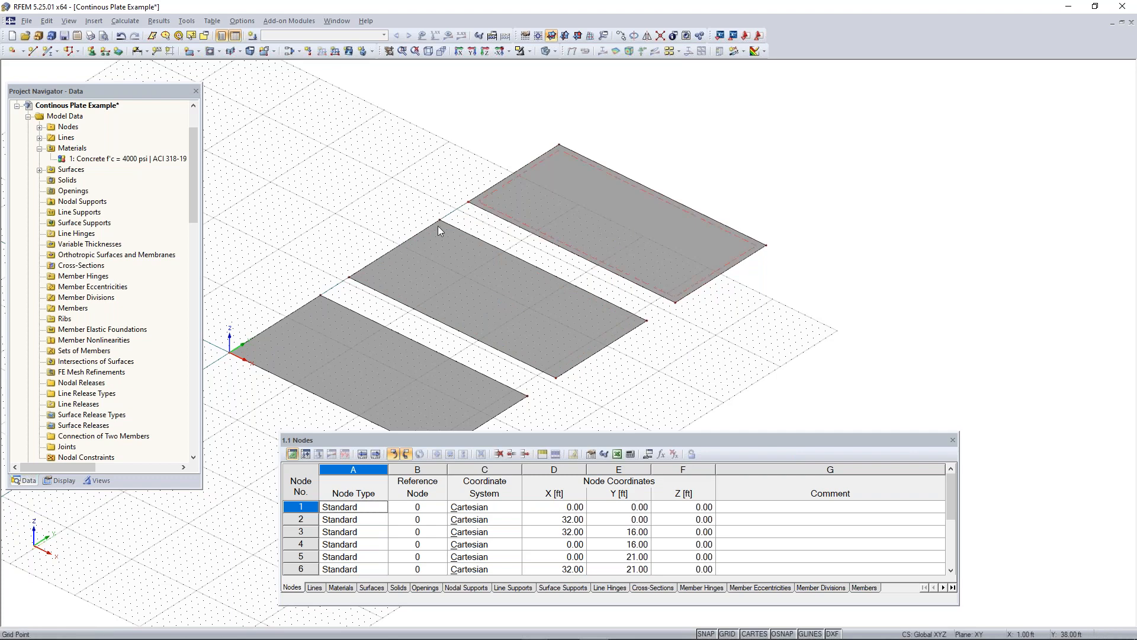
Step: Move all three surfaces together 21 ft in negative Y, placing the middle plate's near corner node at the origin
scroll(646, 308, down, 1)
scroll(646, 308, down, 2)
mouse_move(645, 308)
ctrl+middle_down()
mouse_move(688, 326)
mouse_move(636, 294)
ctrl+middle_up()
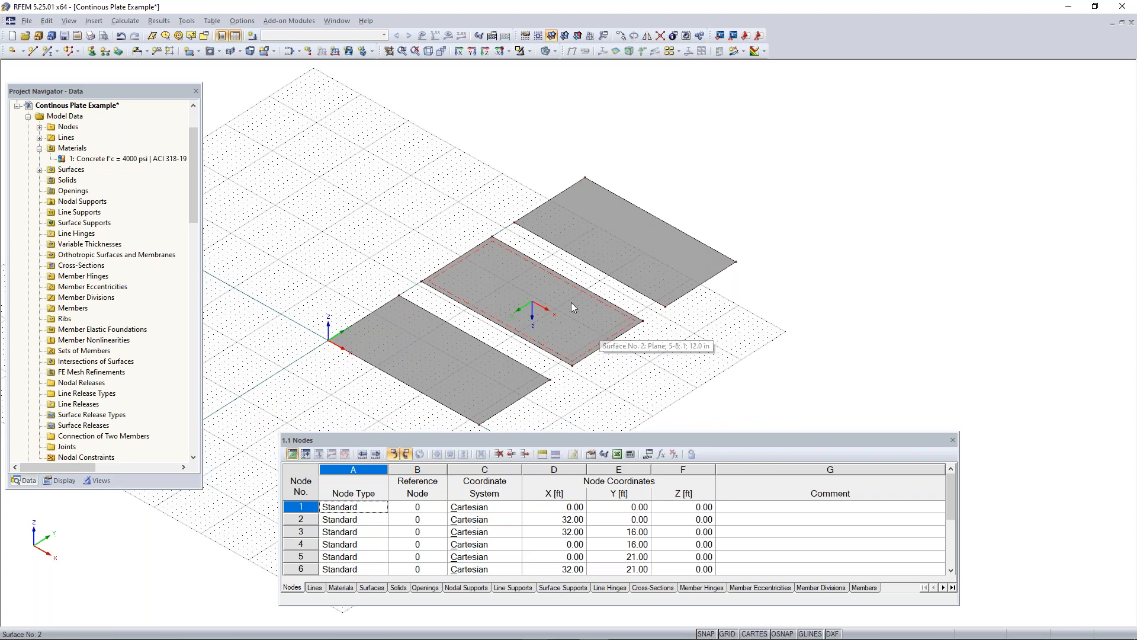
scroll(571, 302, down, 3)
middle_drag(561, 331, 673, 315)
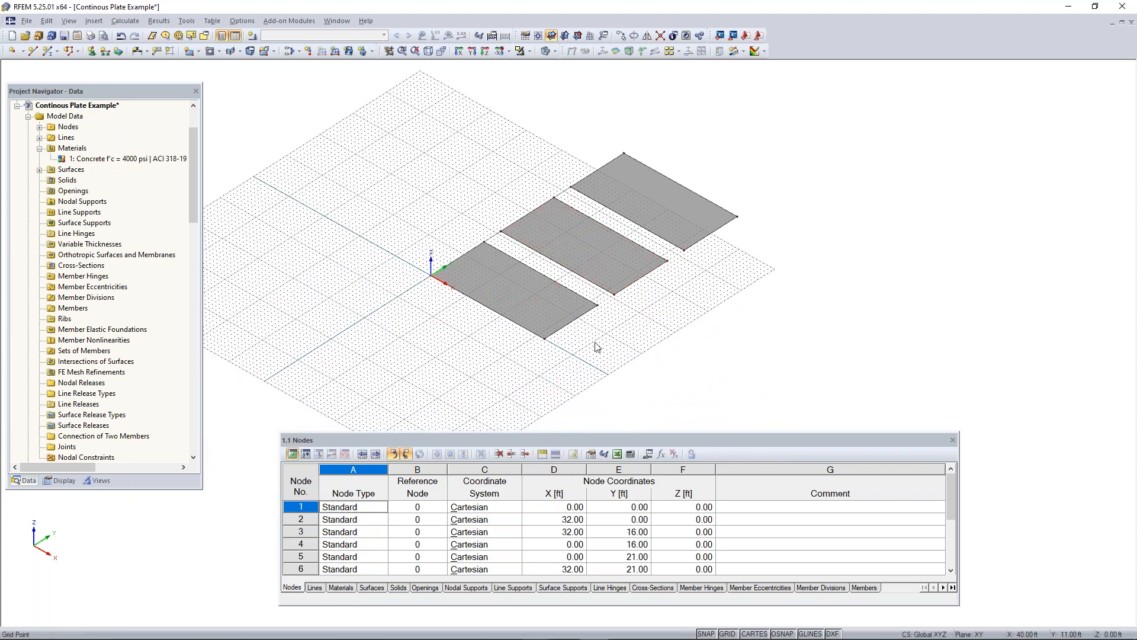
middle_drag(757, 305, 772, 204)
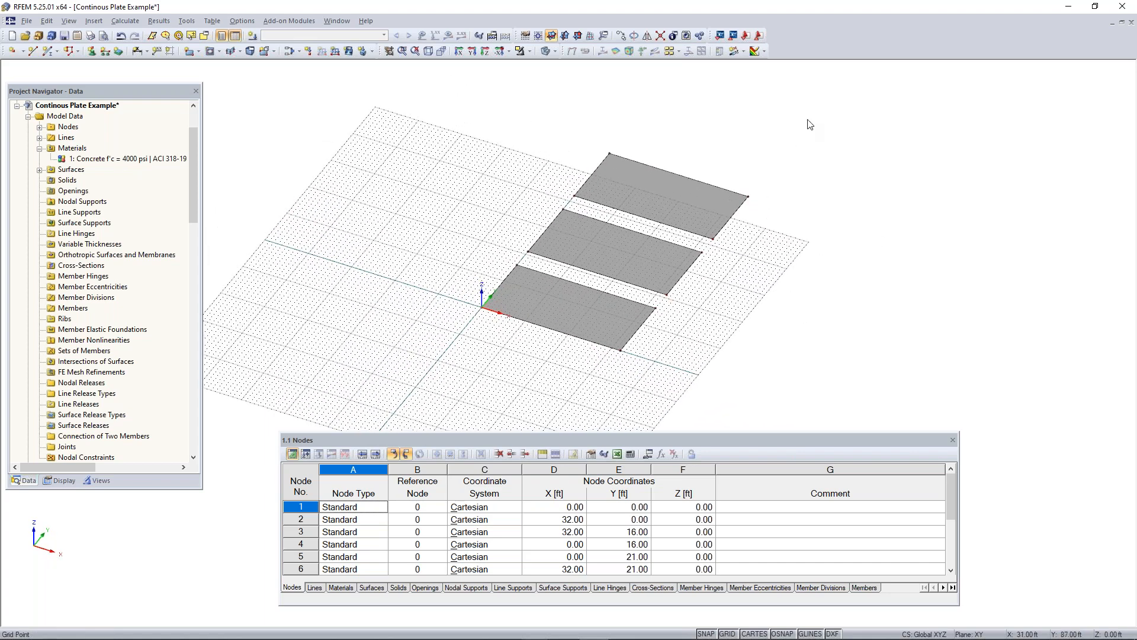
drag(810, 125, 414, 390)
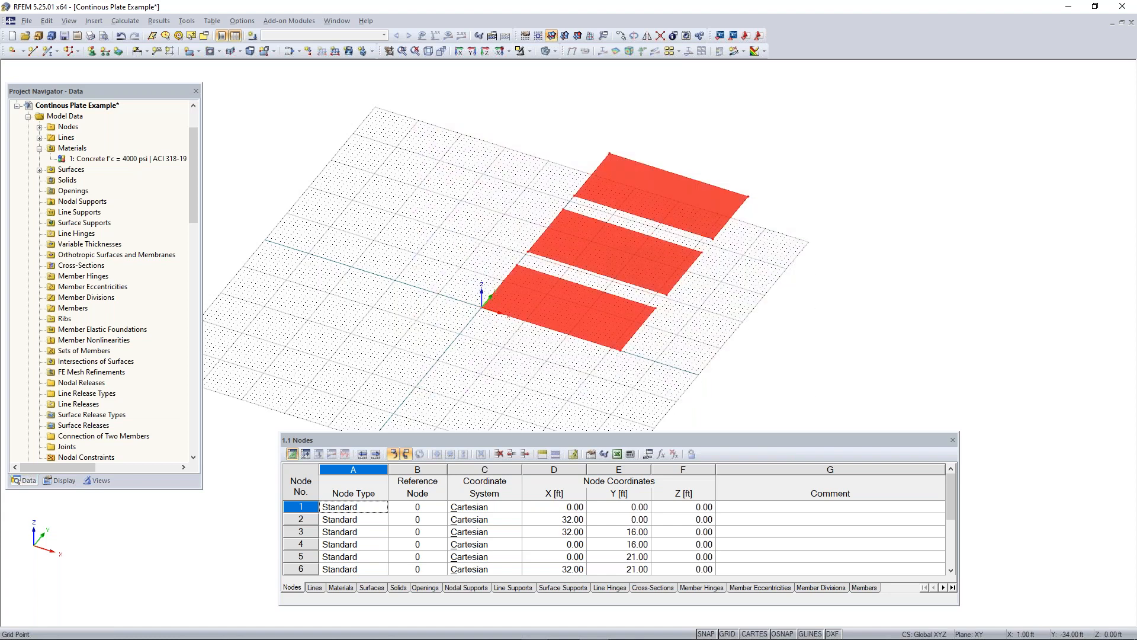
click(530, 255)
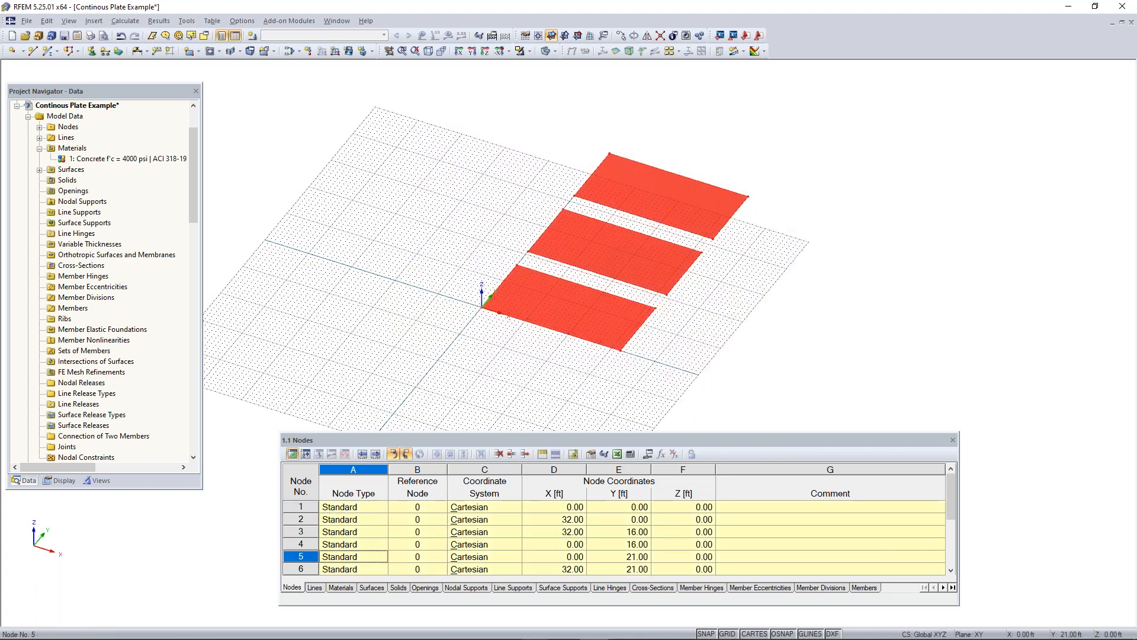
click(480, 308)
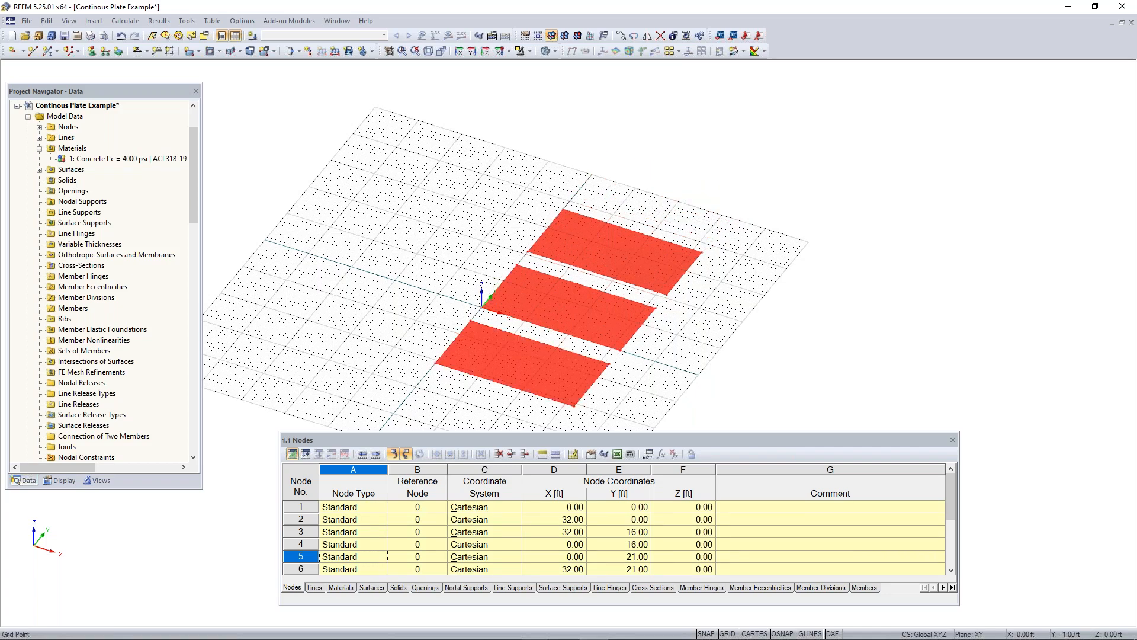
click(460, 286)
ctrl+middle_drag(460, 286, 517, 297)
scroll(516, 297, up, 1)
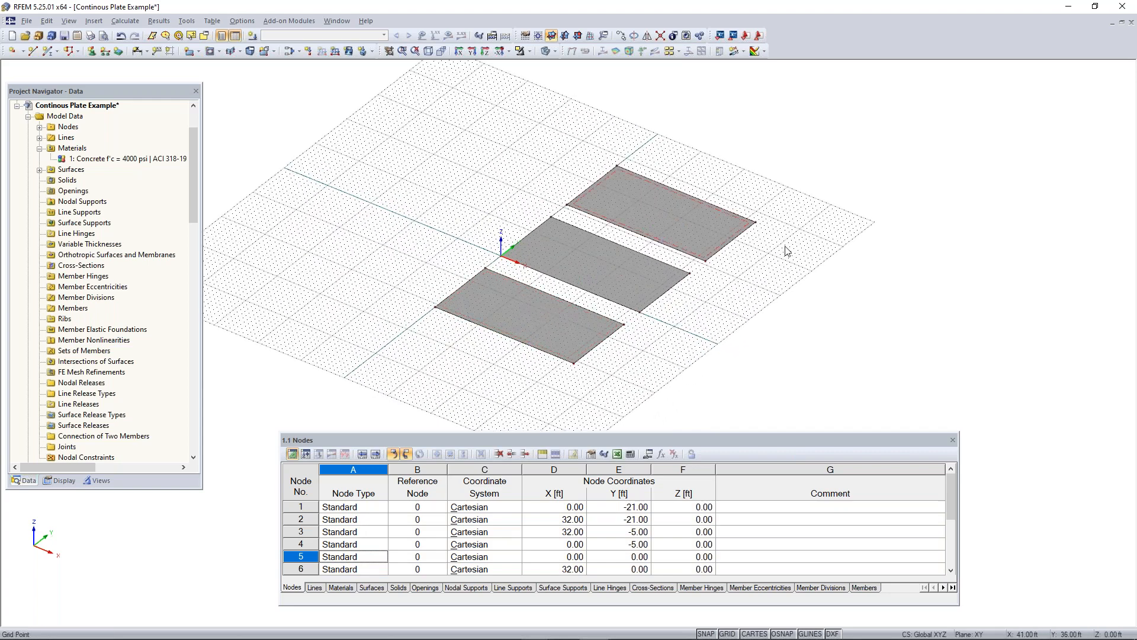
Step: Begin a new beam member and choose the parametric massive rectangle as its cross-section type from the library
middle_drag(787, 245, 683, 302)
scroll(597, 256, up, 2)
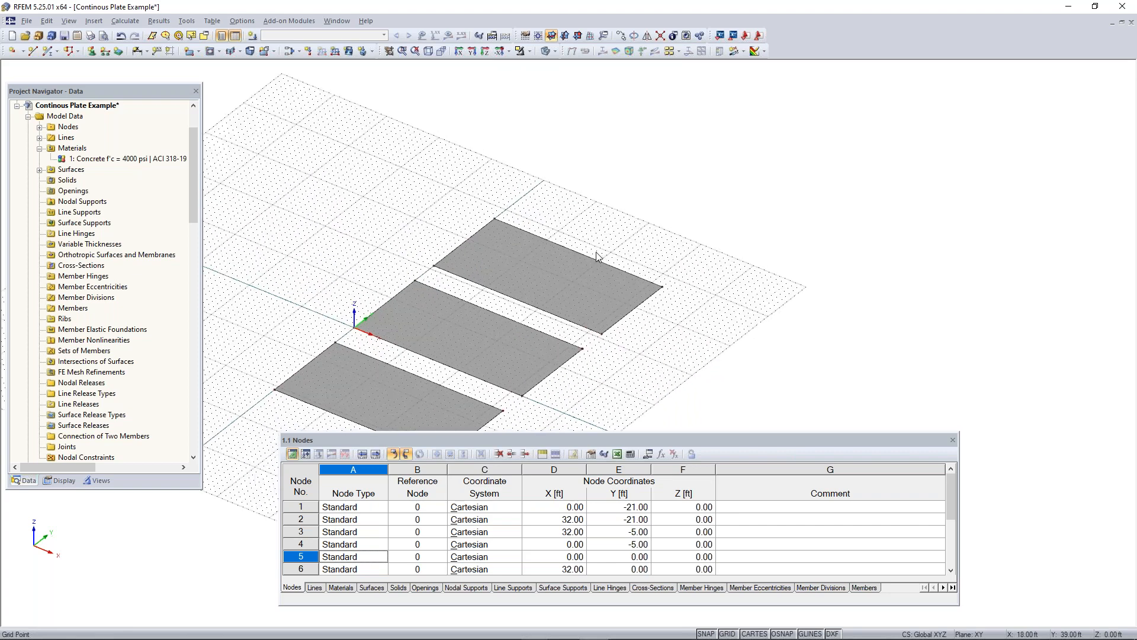
scroll(597, 256, up, 1)
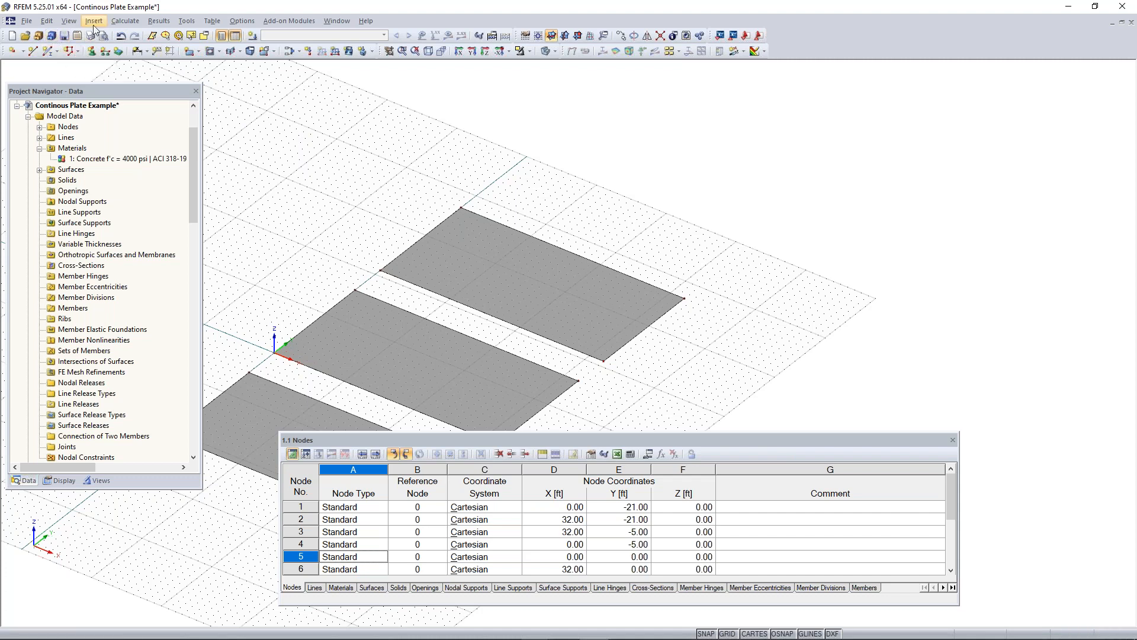
click(47, 52)
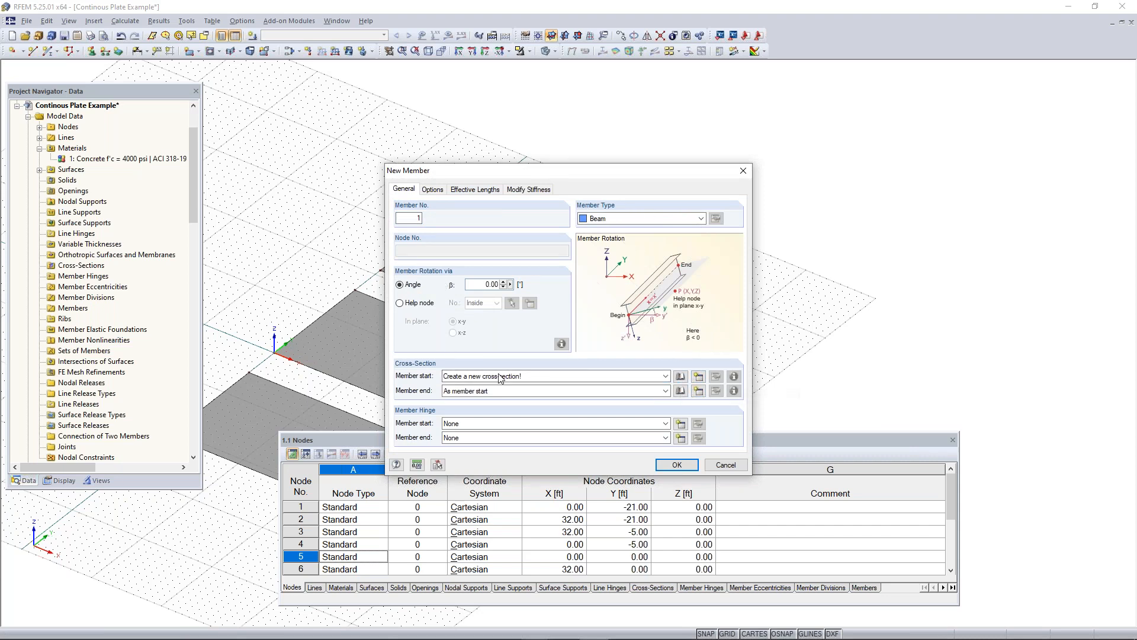
drag(542, 176, 531, 119)
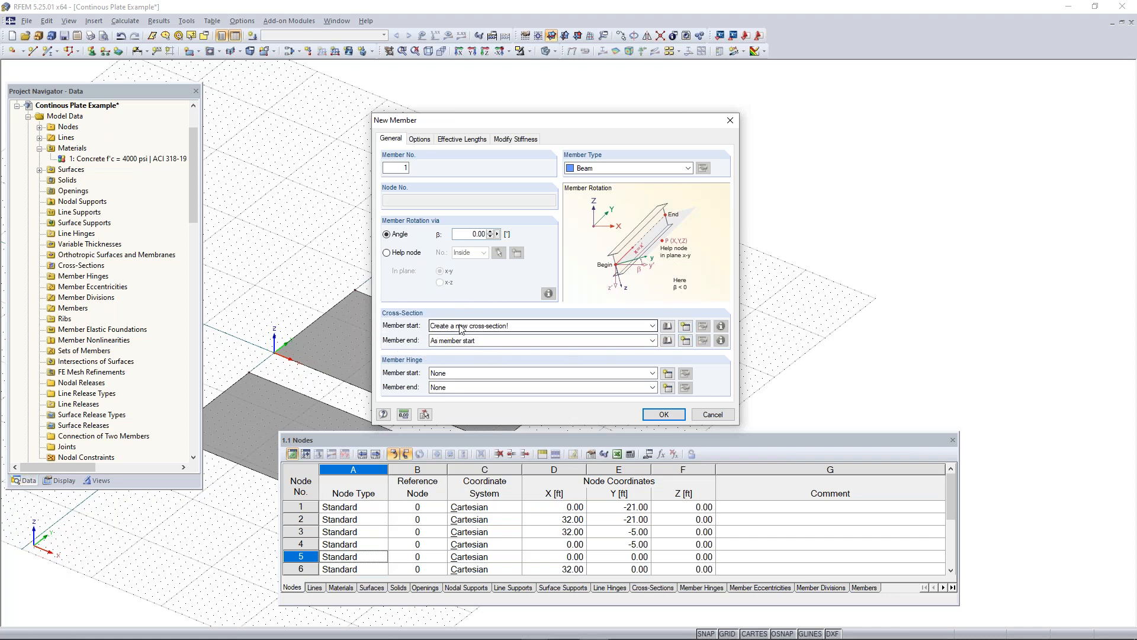
click(668, 326)
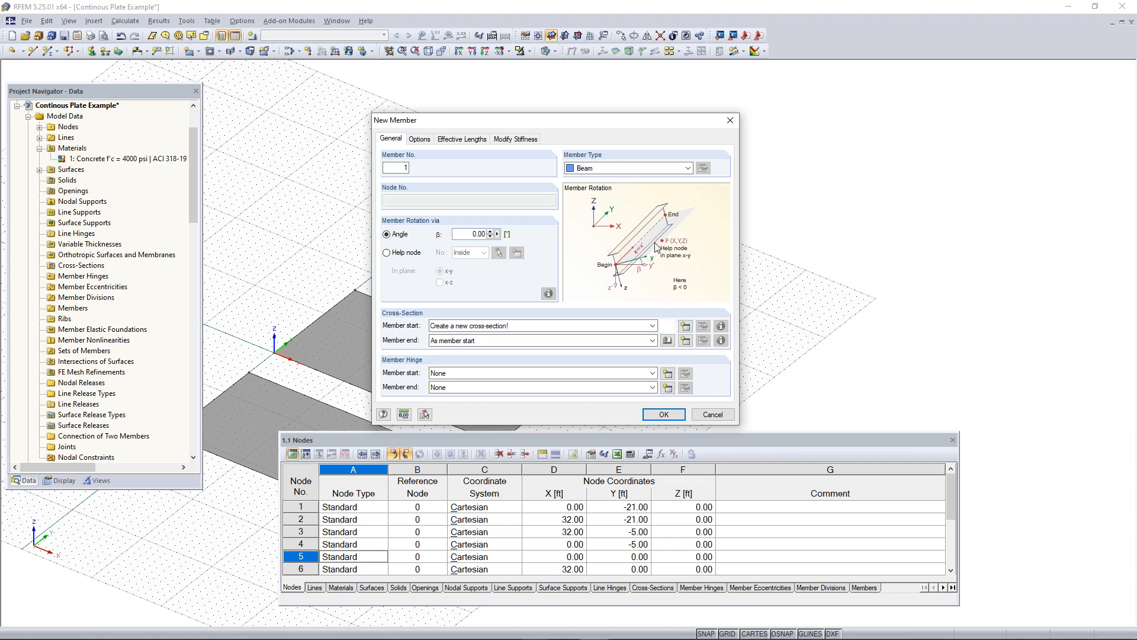
click(670, 326)
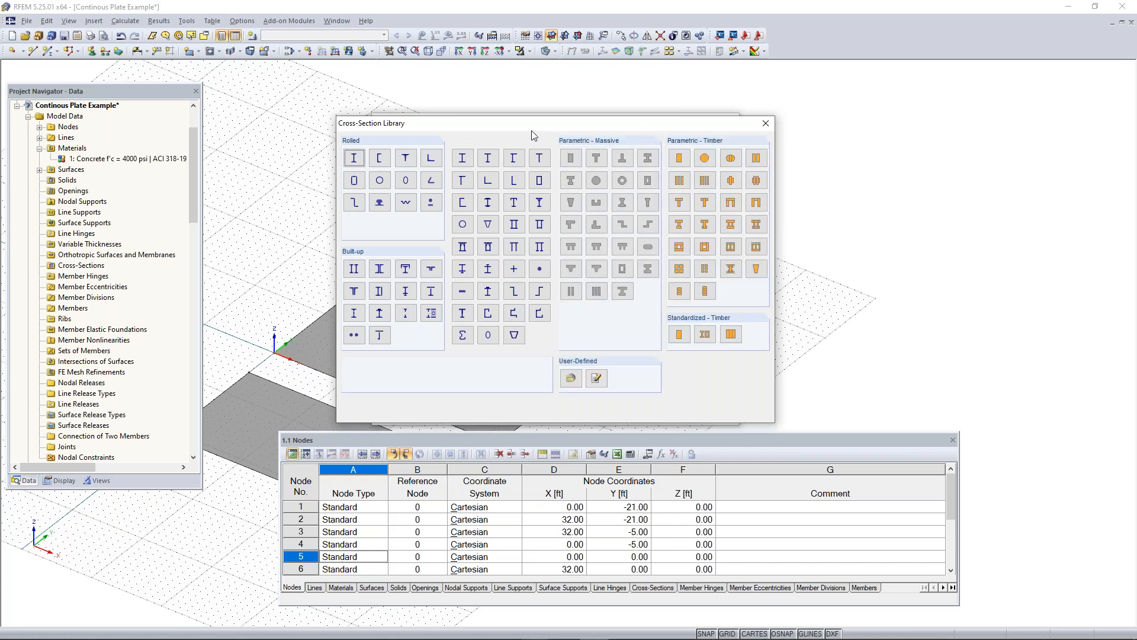
drag(520, 126, 533, 116)
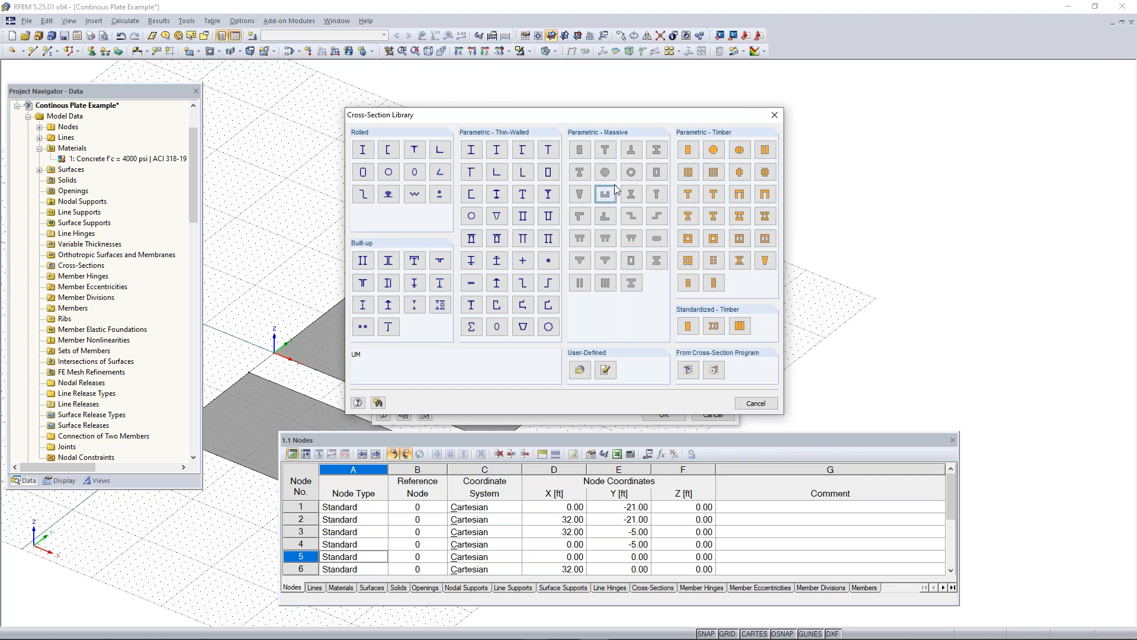
drag(594, 118, 641, 116)
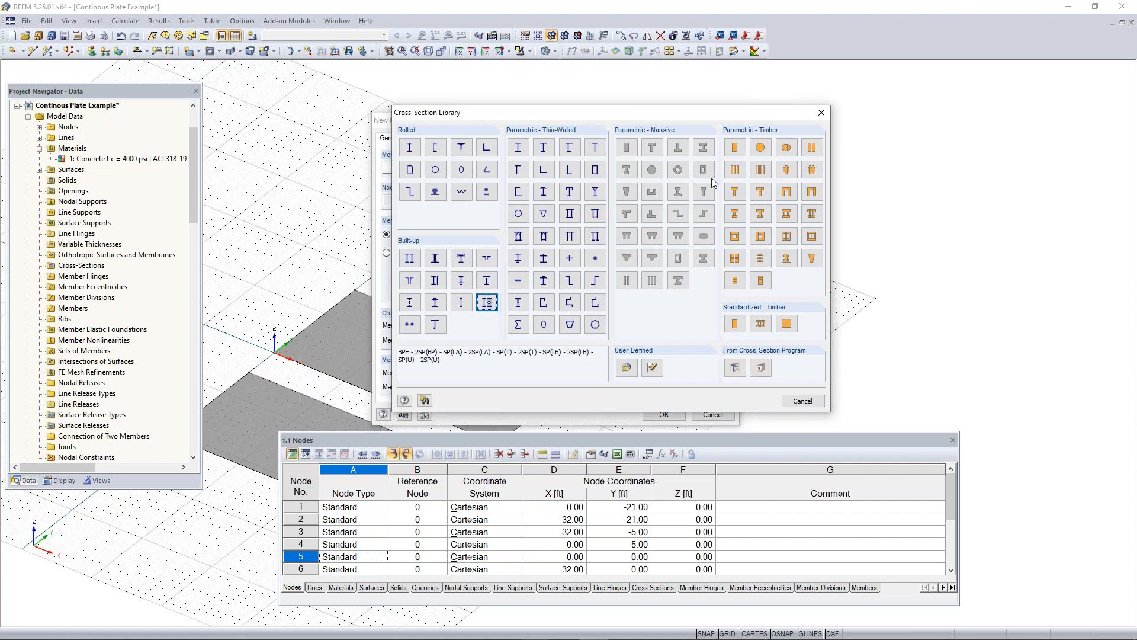
click(627, 148)
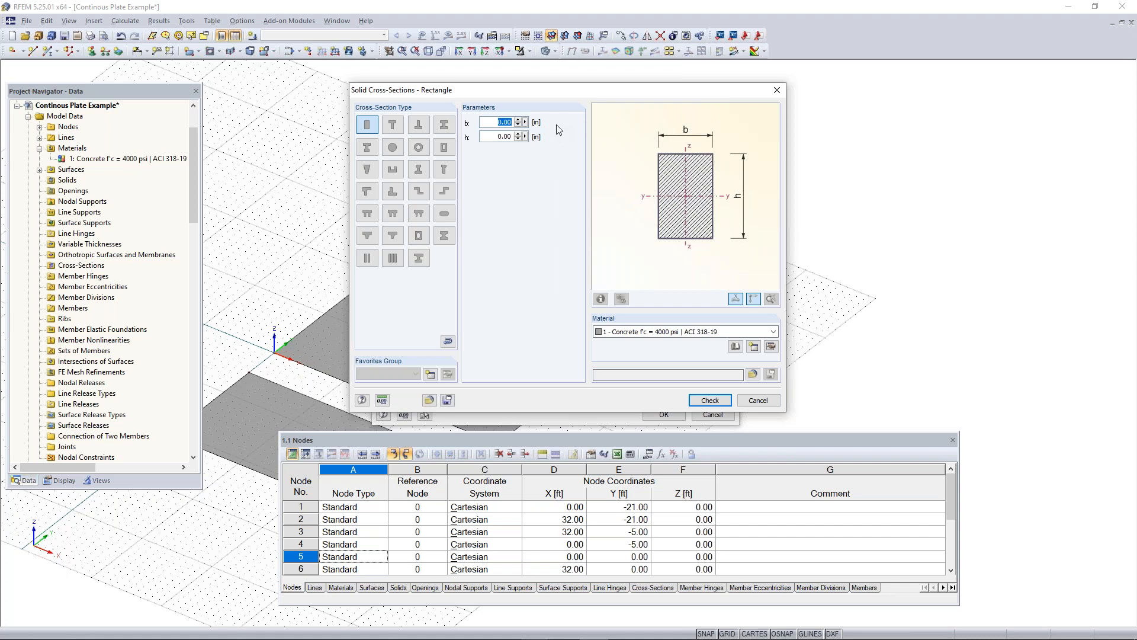
Step: Define the rectangular cross-section with width b 40 in, height h 12 in and material Concrete f'c = 4000 psi, and accept the member definition
text(40/)
text(12)
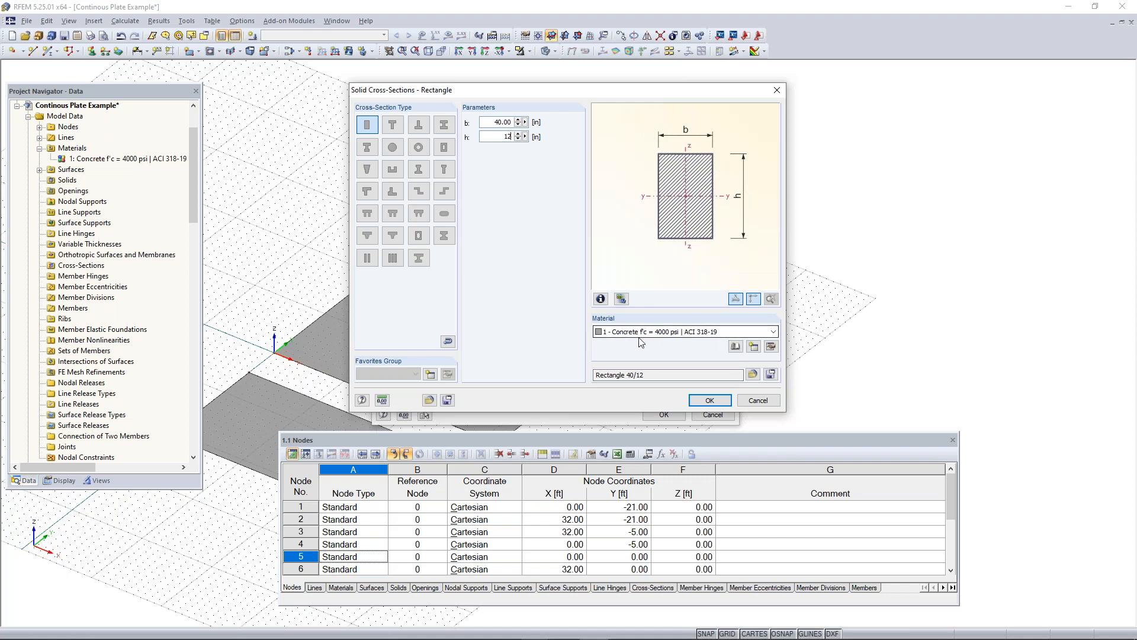
click(661, 337)
click(657, 344)
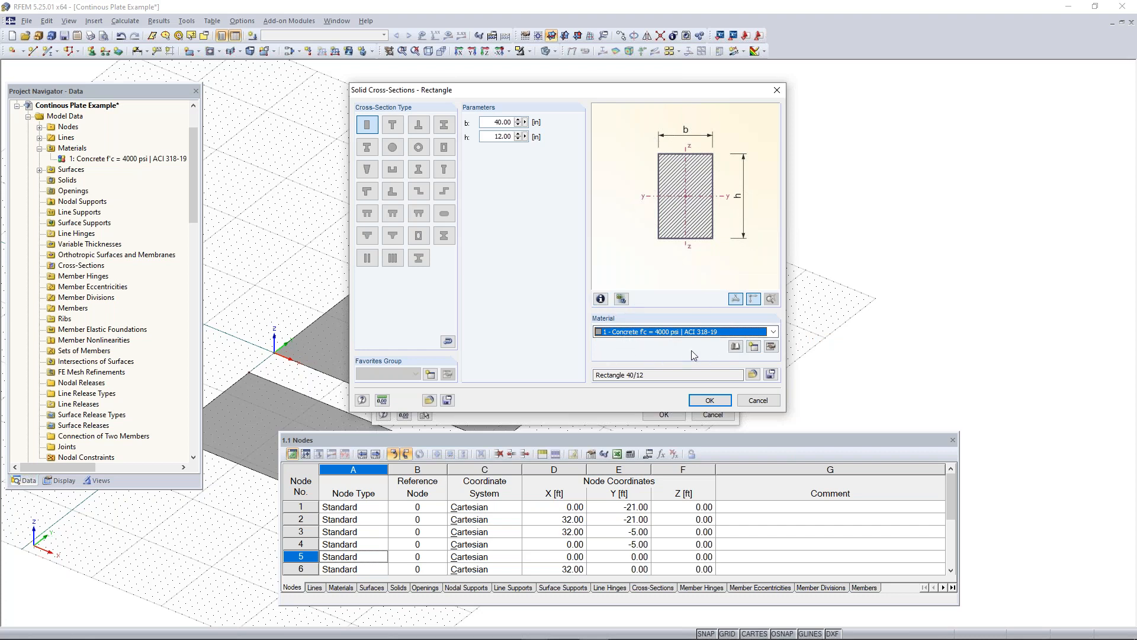
click(710, 401)
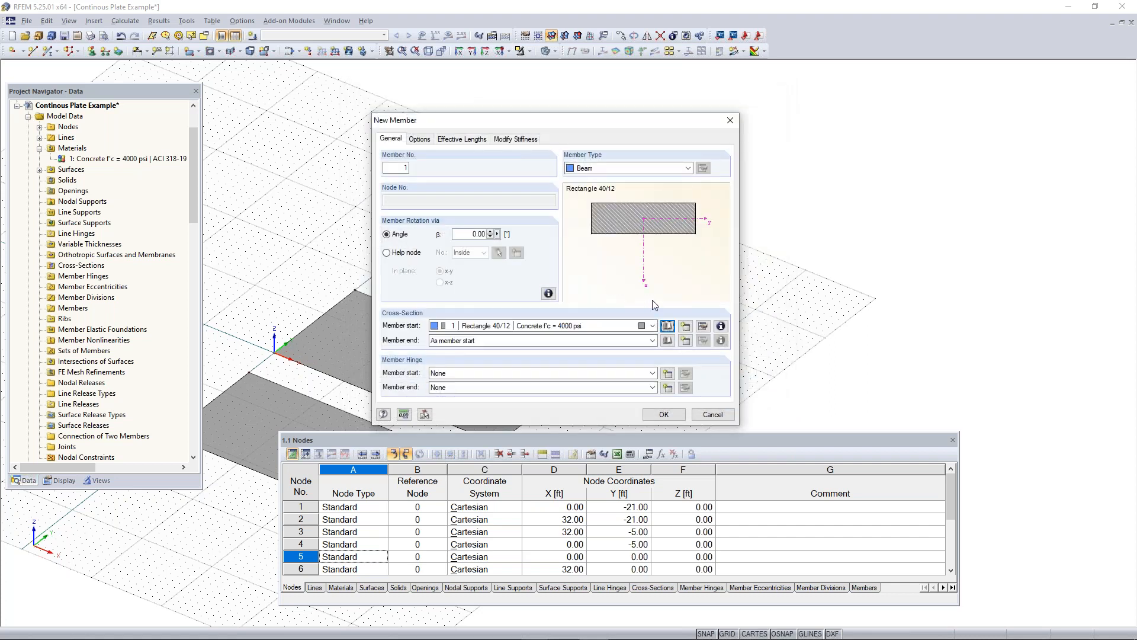
click(664, 414)
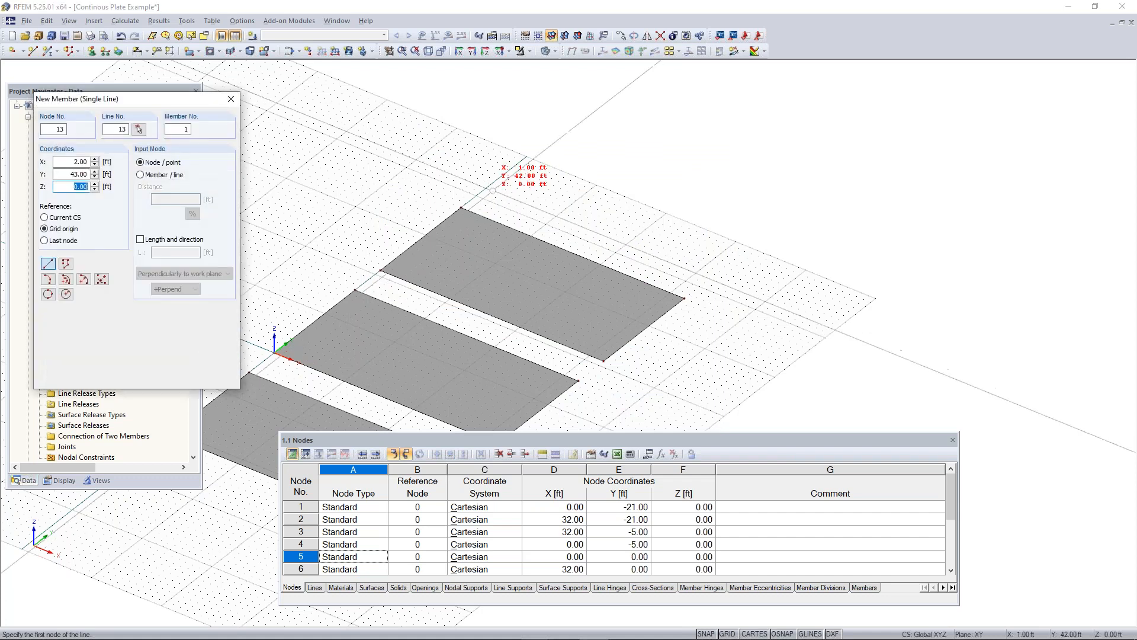
Step: Place the member parallel to X beyond the farthest plate, from the Y axis at about Y 42 ft, about 32 ft long
scroll(487, 187, up, 5)
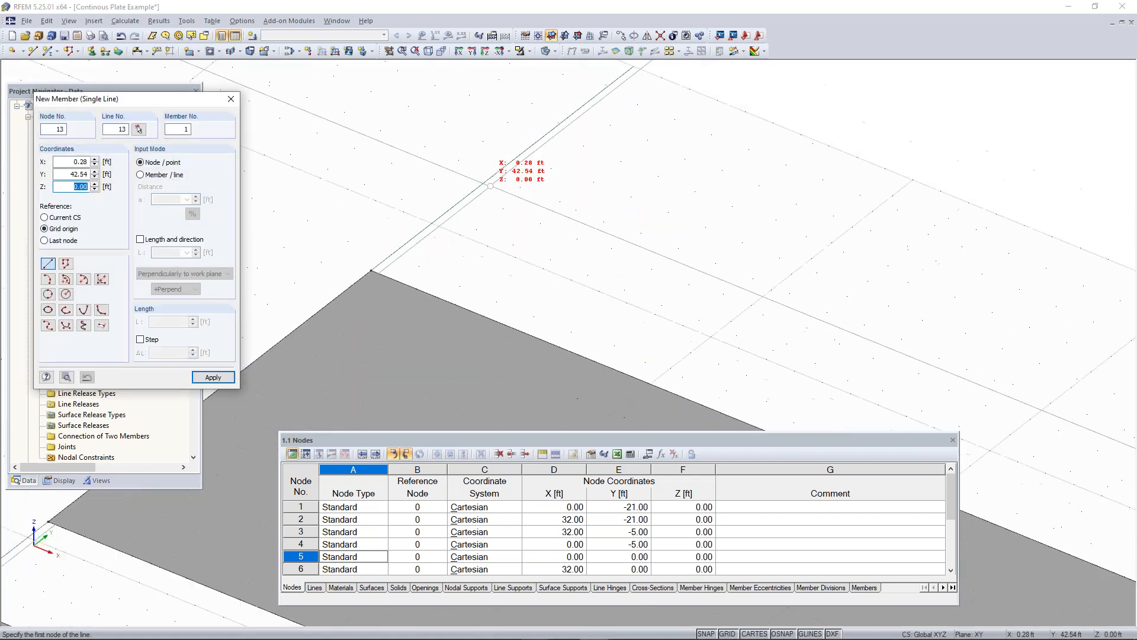
scroll(491, 186, down, 1)
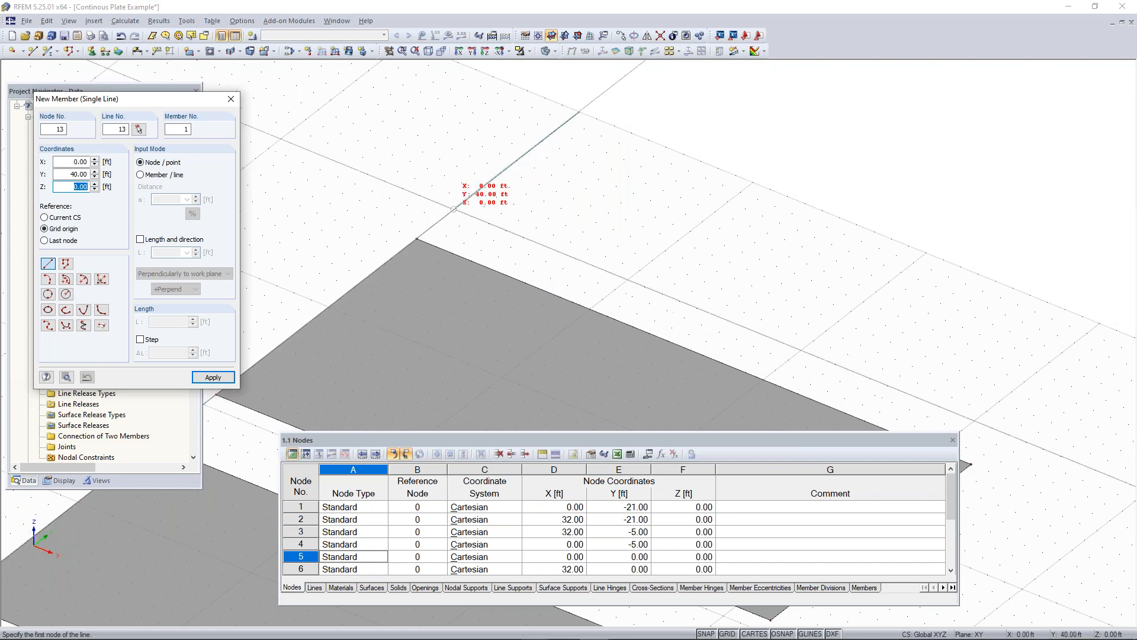
click(479, 189)
middle_drag(775, 306, 412, 151)
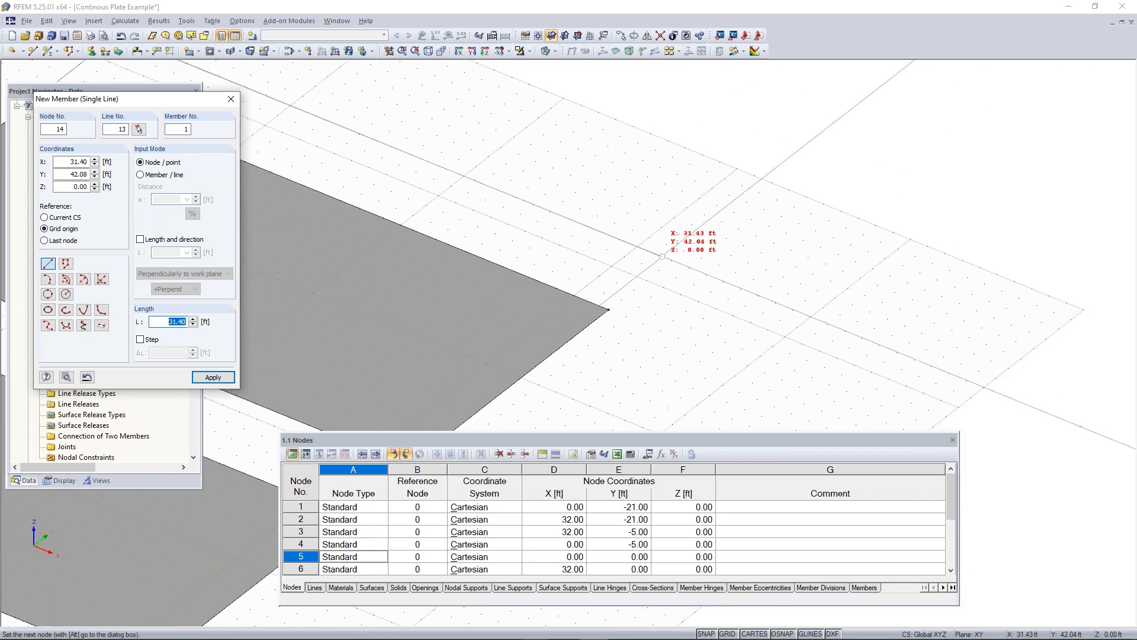
click(671, 260)
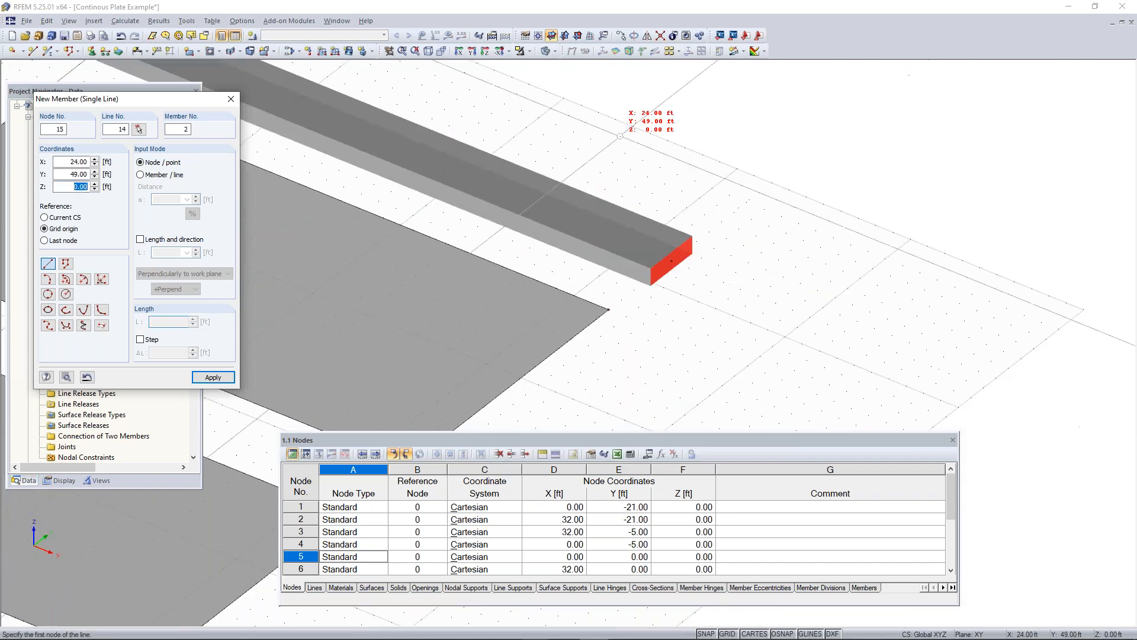
scroll(670, 260, down, 3)
key(Escape)
Step: Examine the new member and the three plates in both wireframe and solid transparent display, ending in solid transparent display
scroll(497, 217, up, 5)
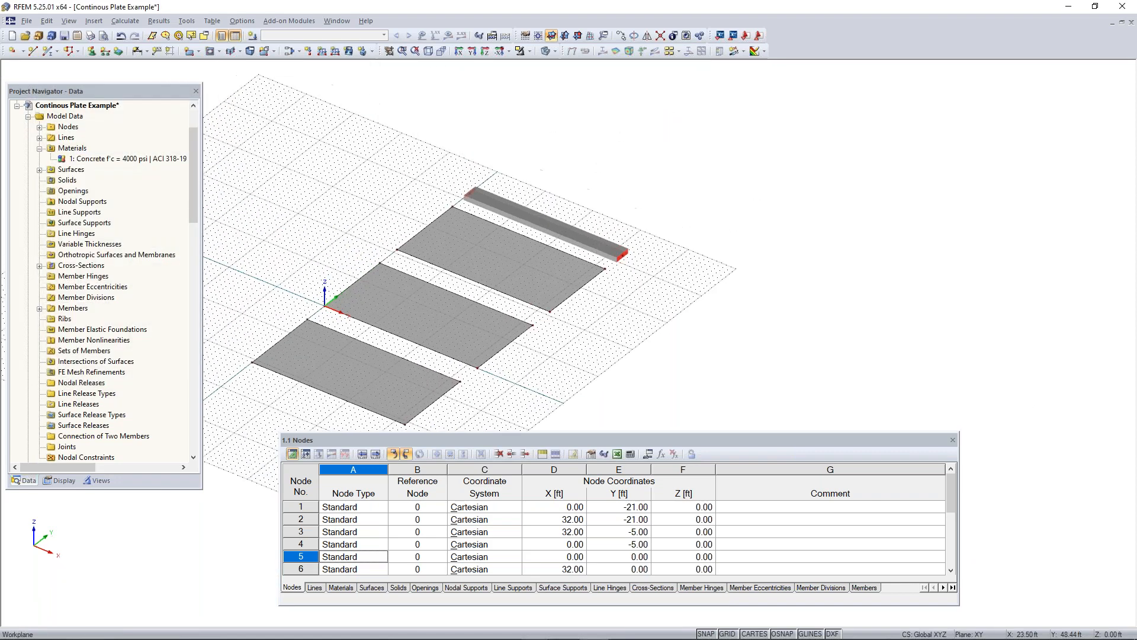
scroll(496, 217, up, 1)
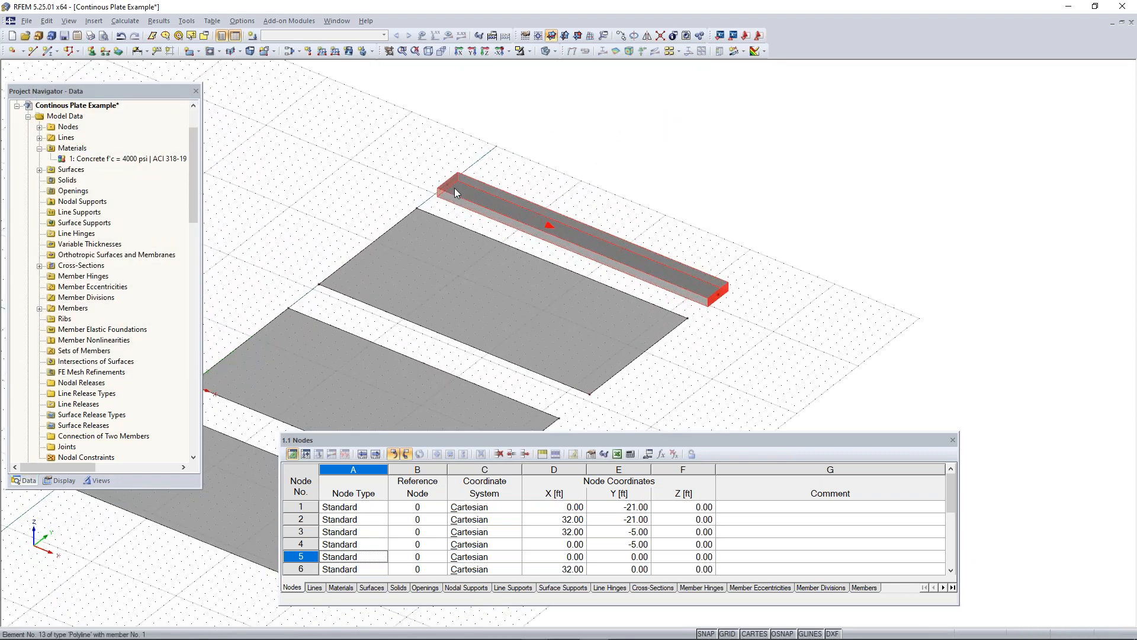
ctrl+middle_drag(747, 331, 715, 329)
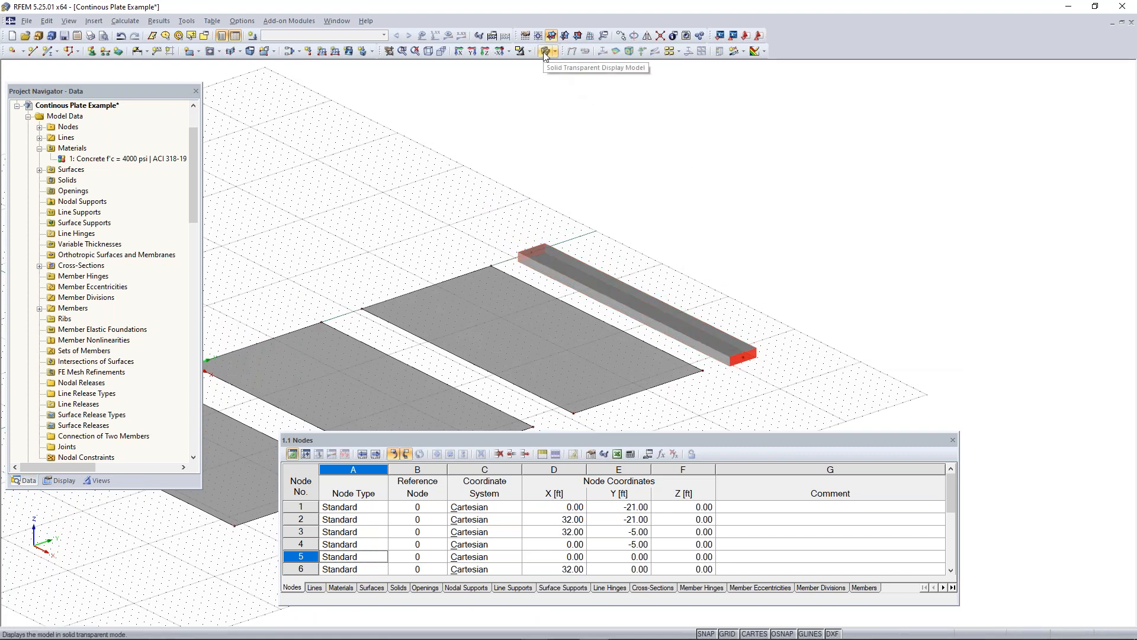
scroll(532, 164, down, 2)
middle_drag(558, 168, 639, 119)
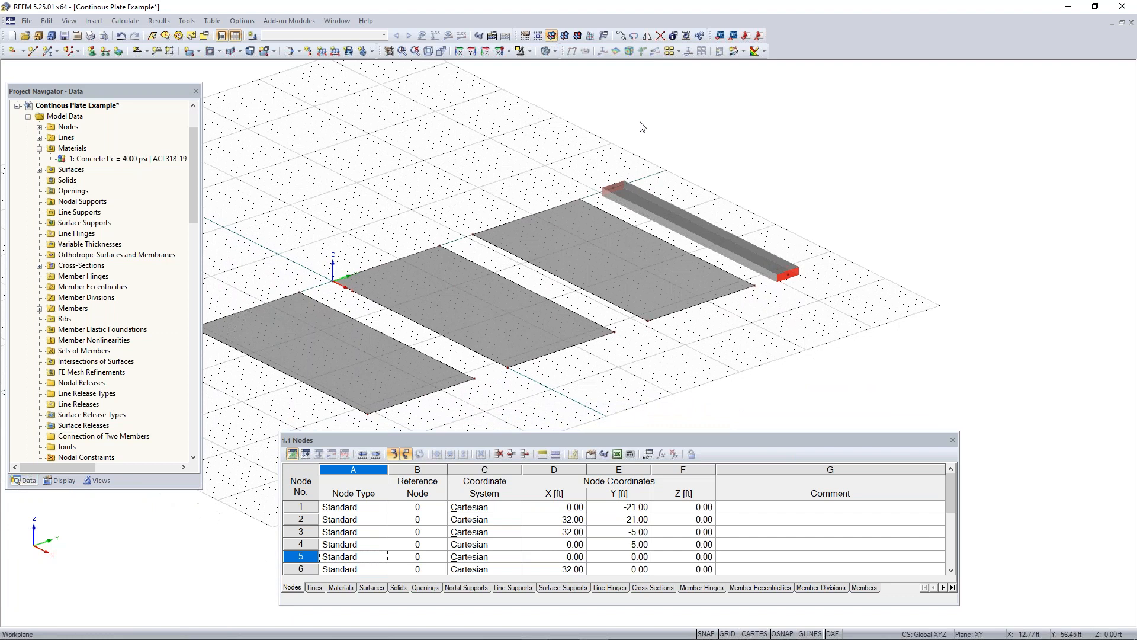
click(546, 51)
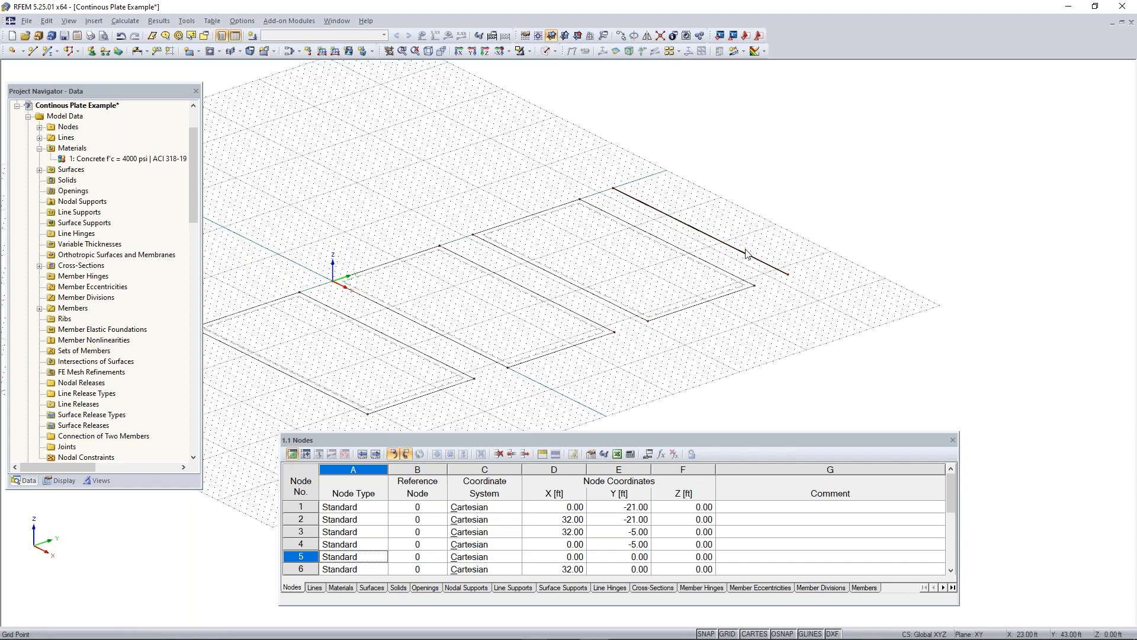
scroll(735, 249, up, 3)
scroll(751, 263, down, 1)
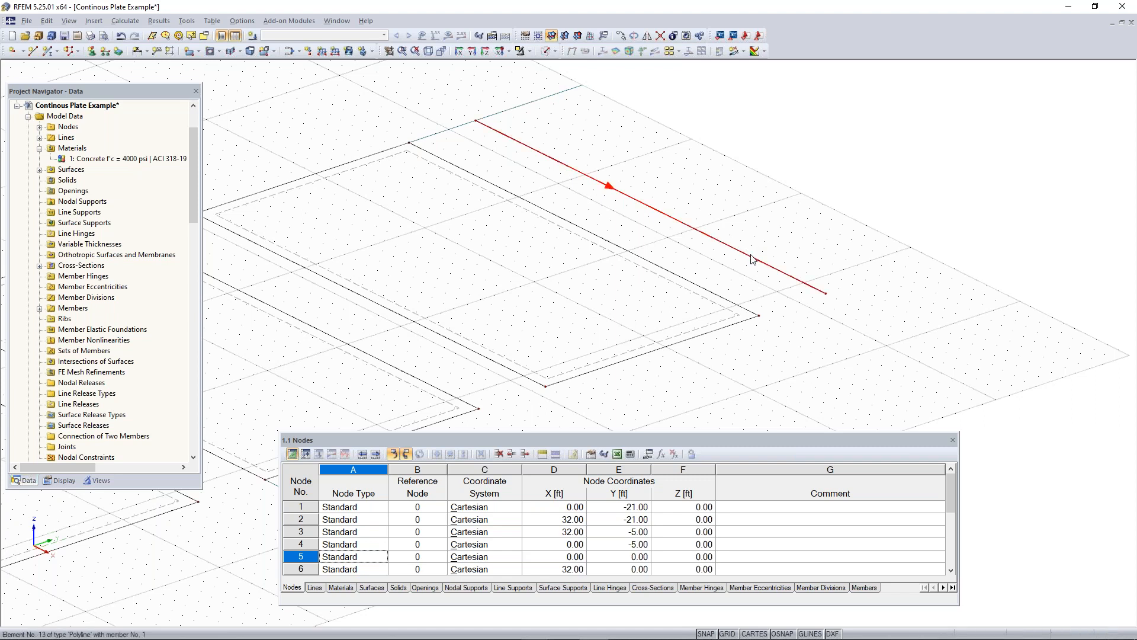
click(545, 51)
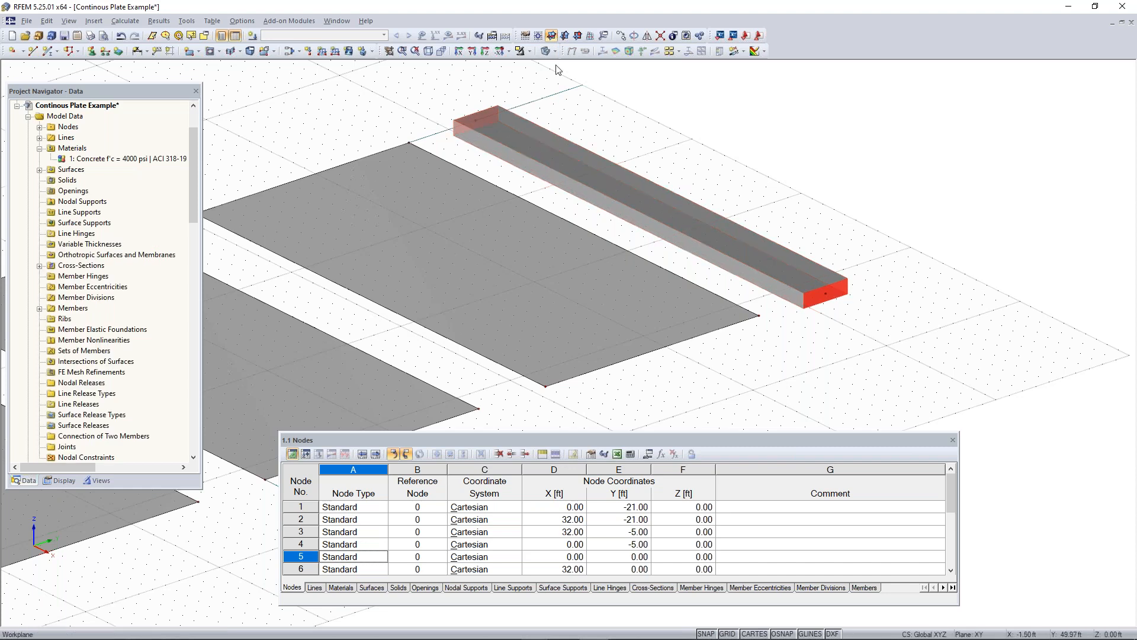
click(545, 51)
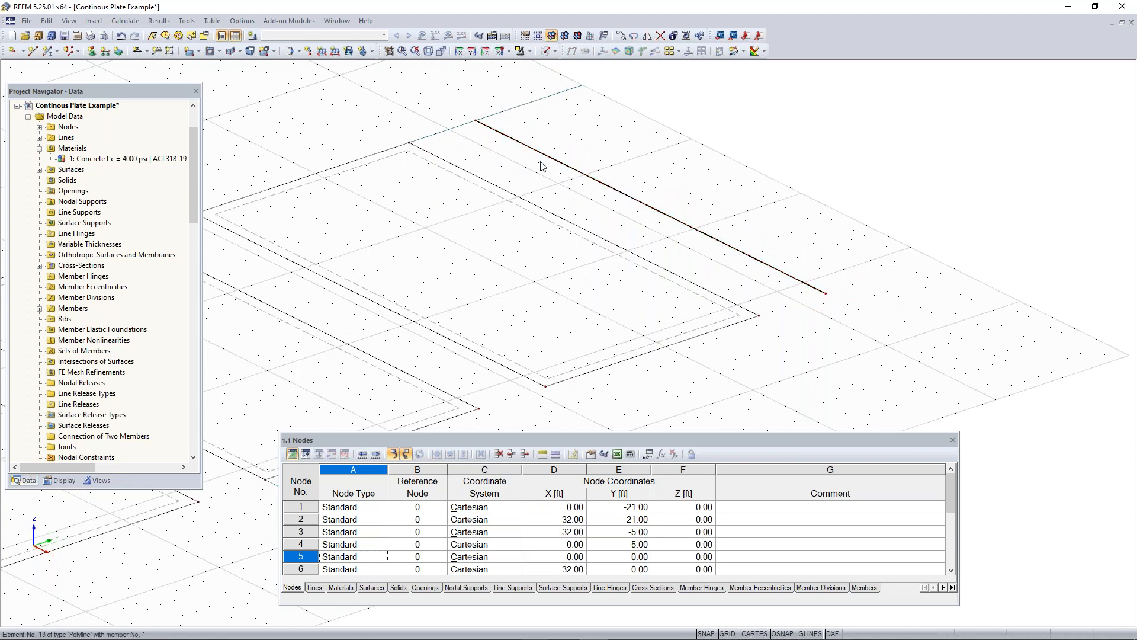
scroll(566, 169, down, 3)
middle_drag(560, 182, 581, 215)
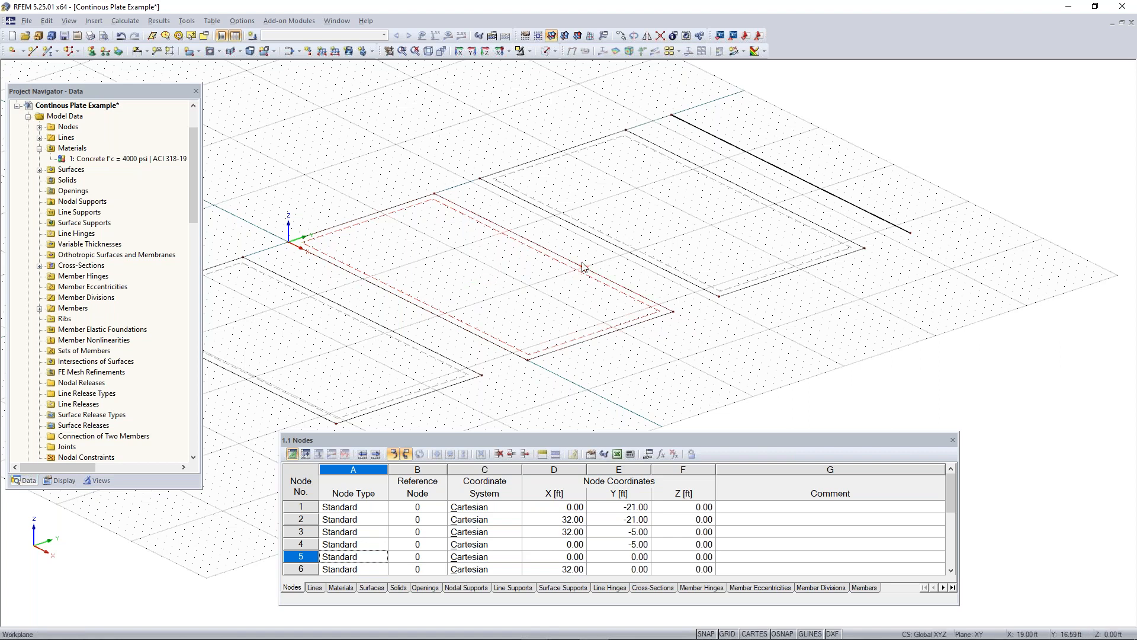
click(506, 37)
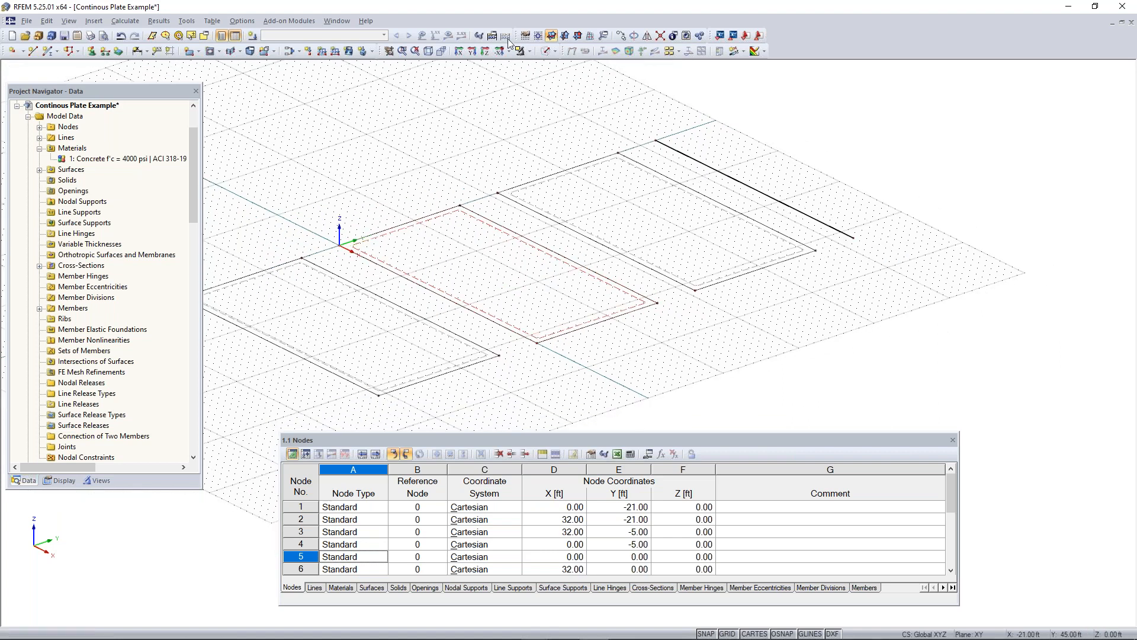
click(546, 53)
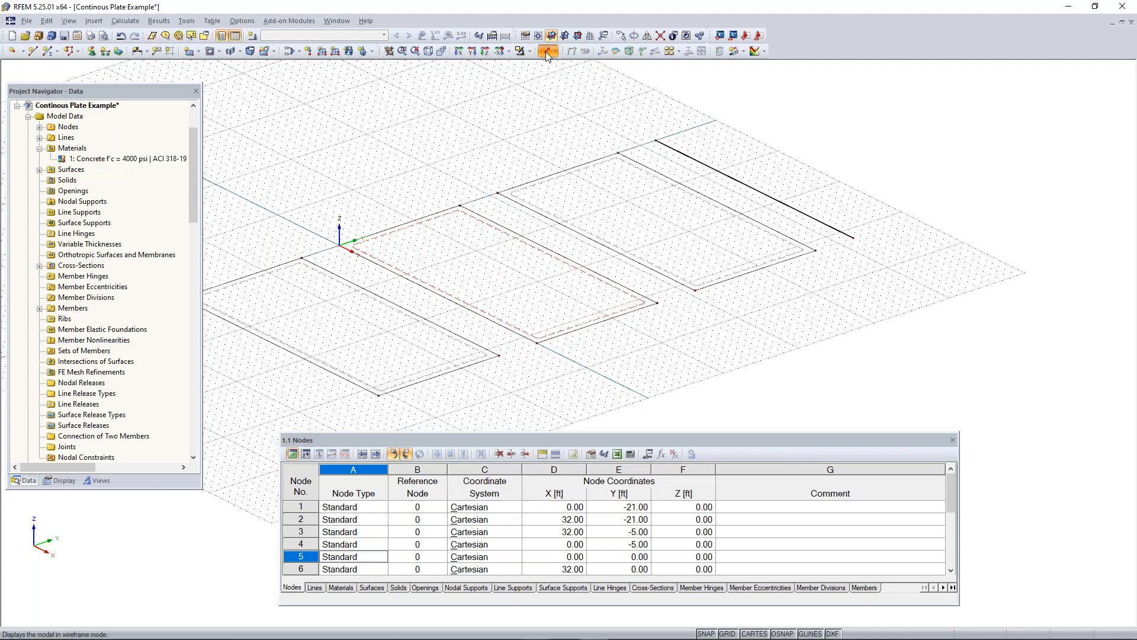
scroll(731, 346, down, 1)
ctrl+middle_drag(731, 346, 786, 333)
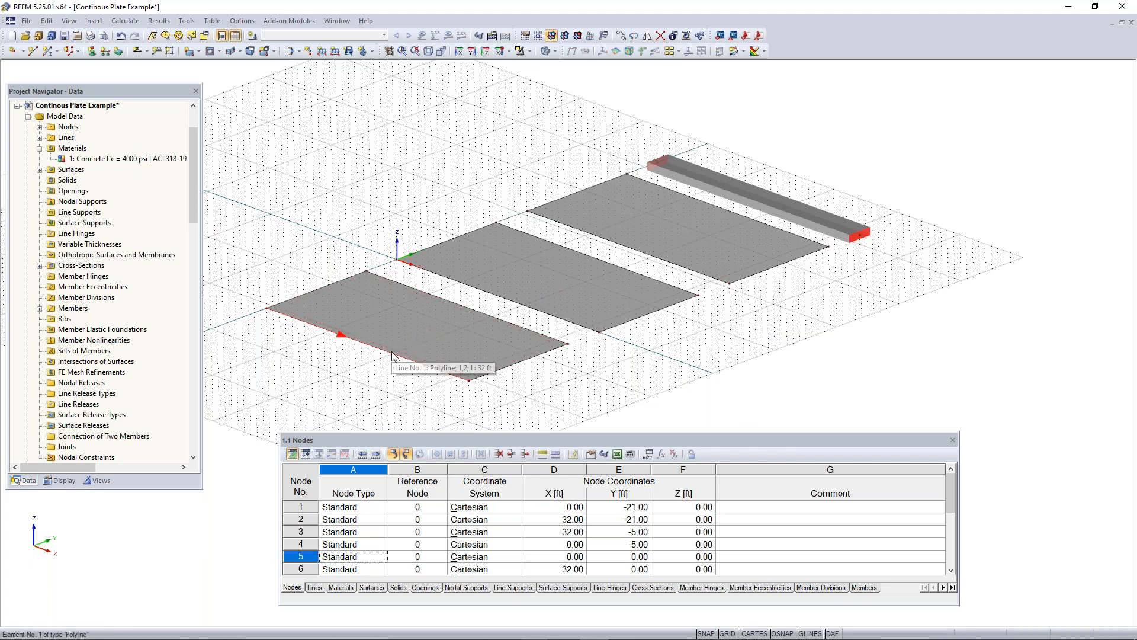
Step: Graphically divide both long edges of the plate in negative Y with a node at 16 ft on each edge
scroll(391, 355, up, 2)
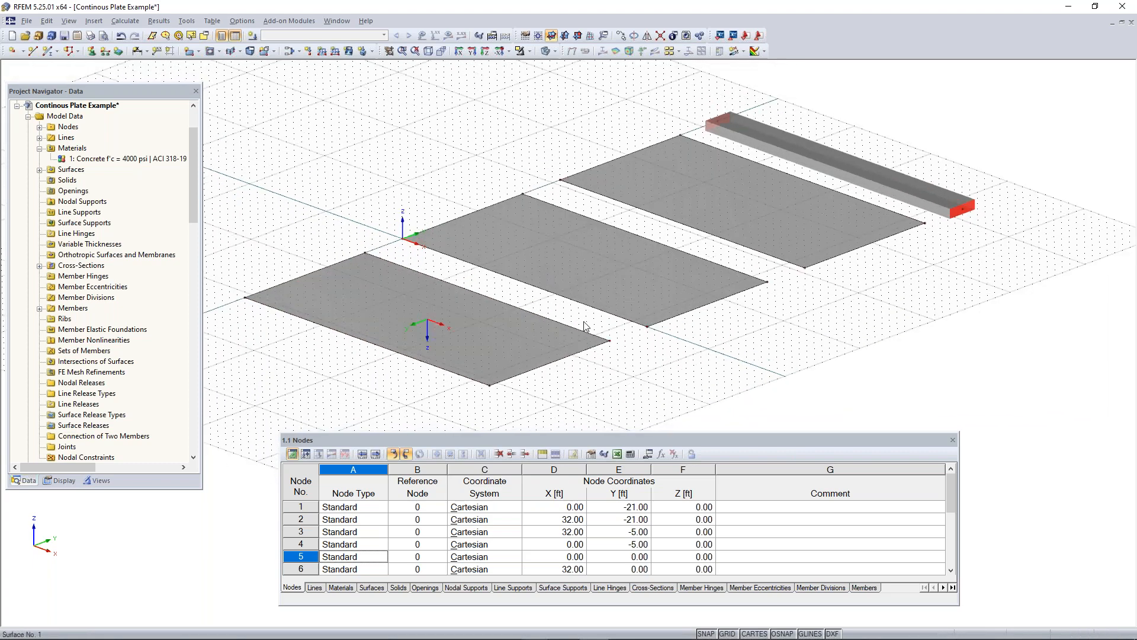
right_click(386, 352)
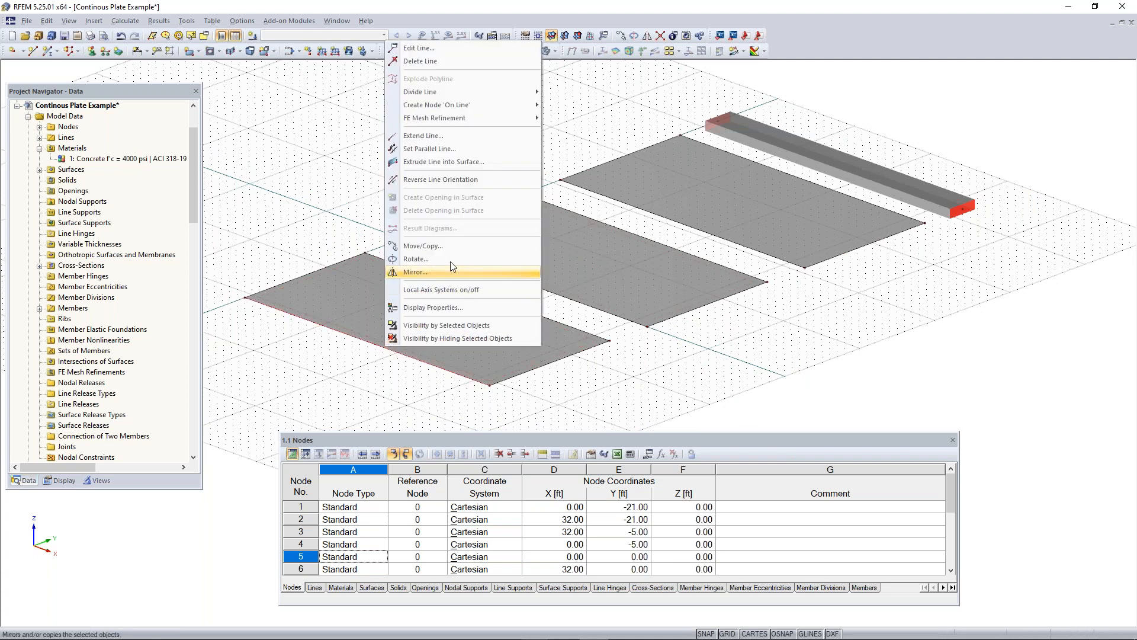
mouse_move(435, 91)
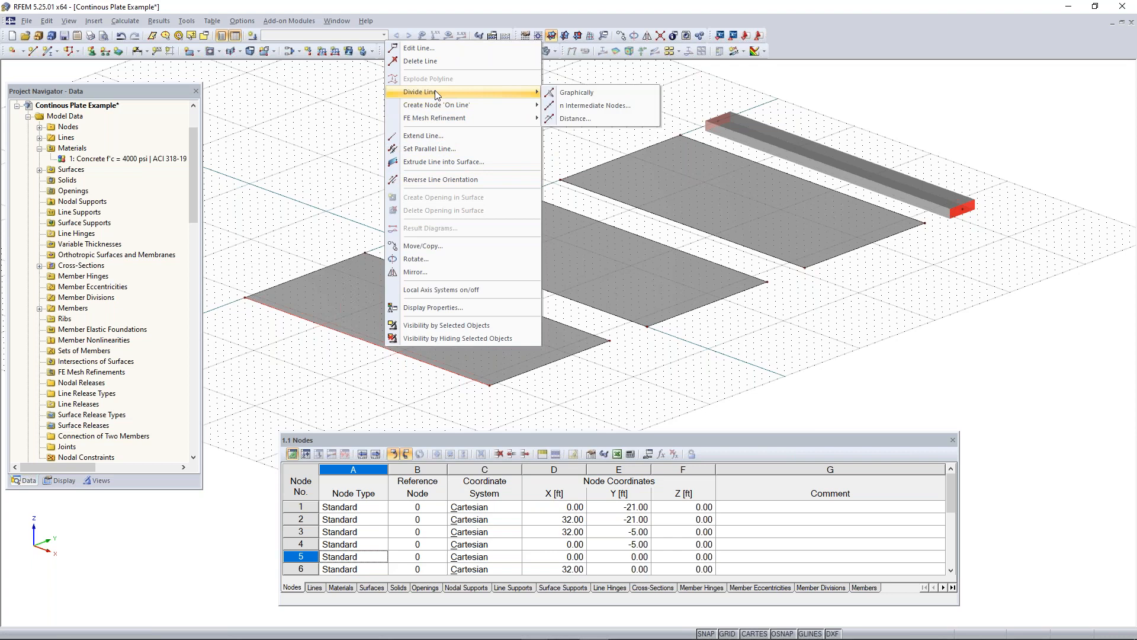
click(602, 93)
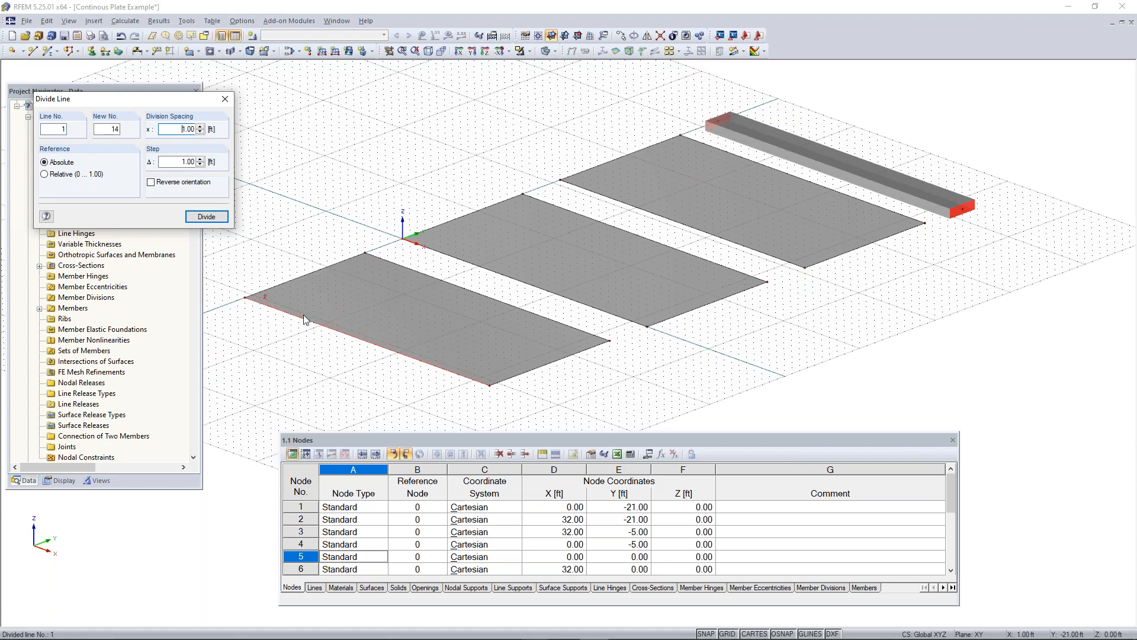
click(369, 344)
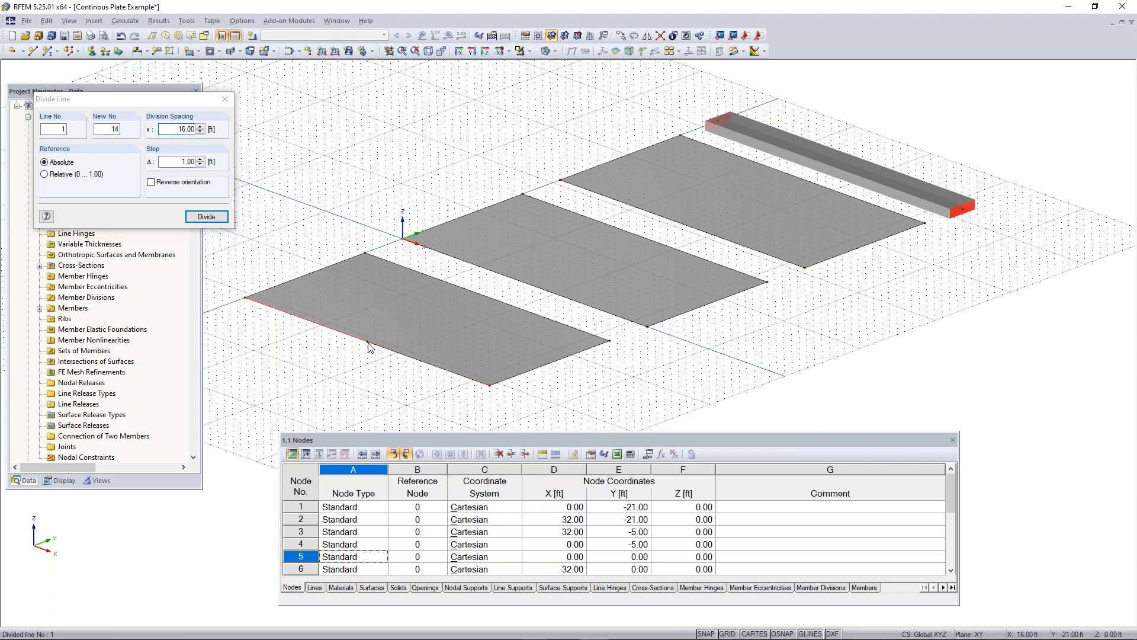
click(487, 300)
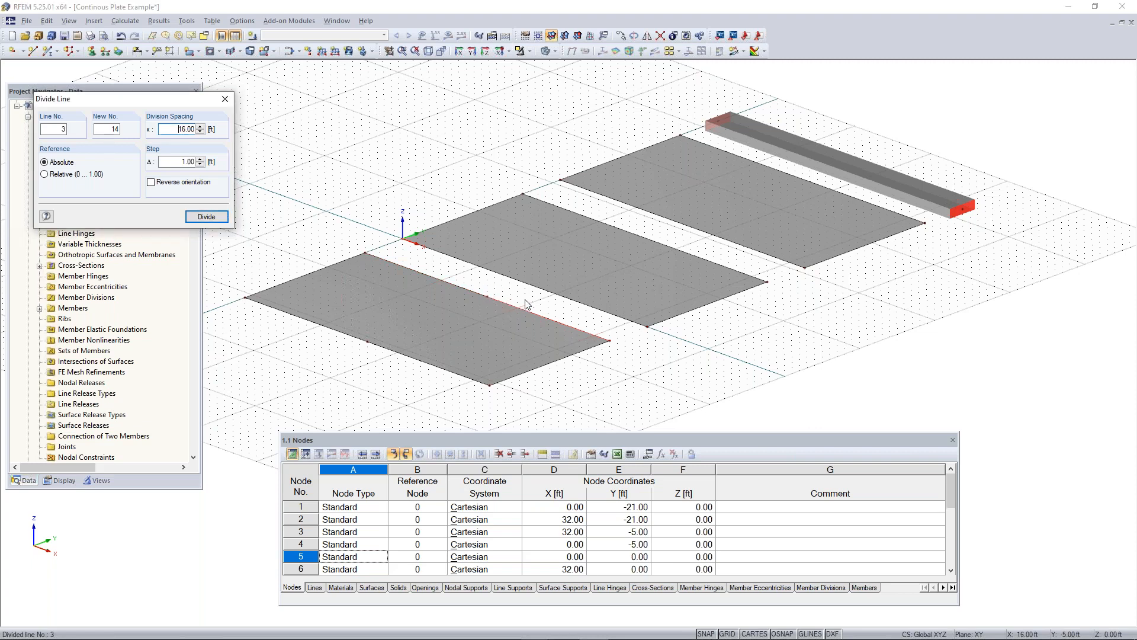
Step: Divide the middle plate's long edge along the X axis using one intermediate node
key(Escape)
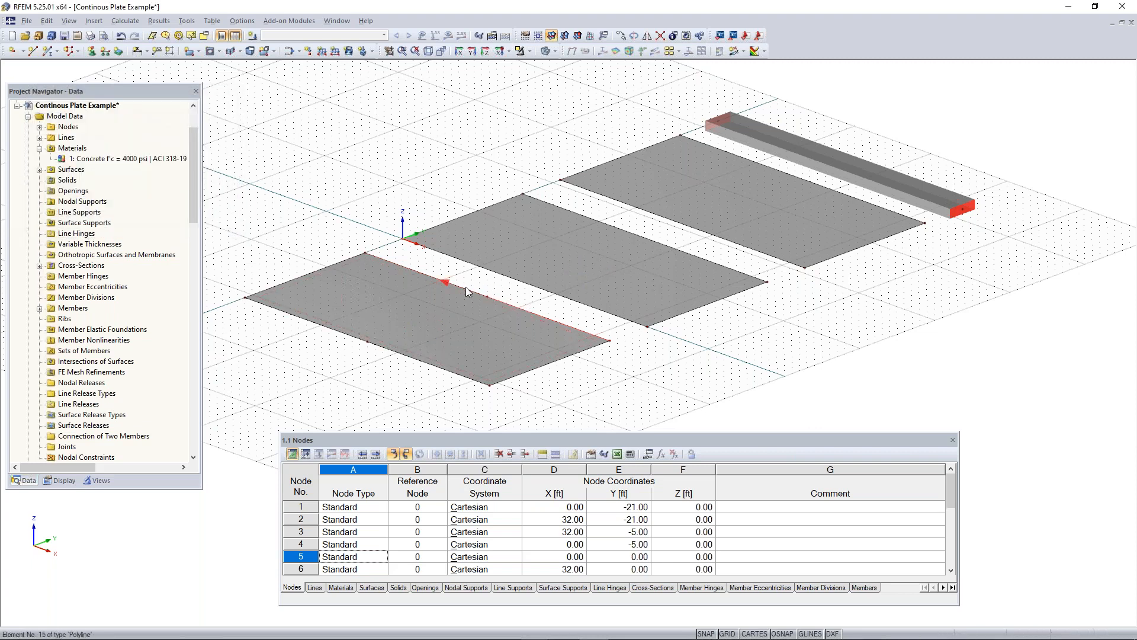
ctrl+middle_drag(388, 355, 468, 369)
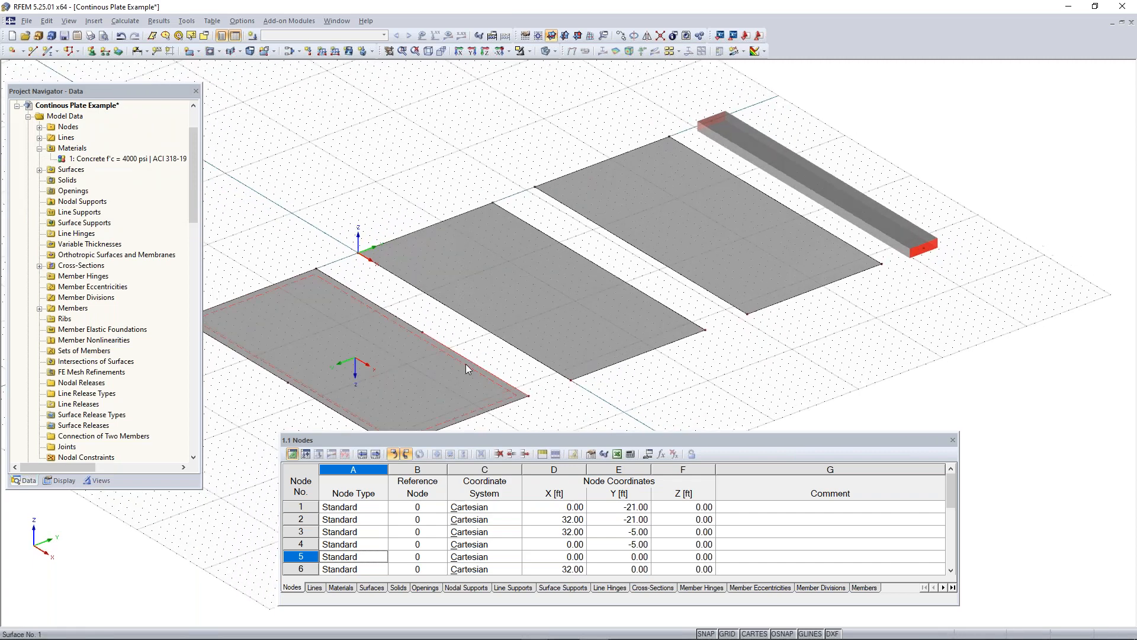
right_click(463, 323)
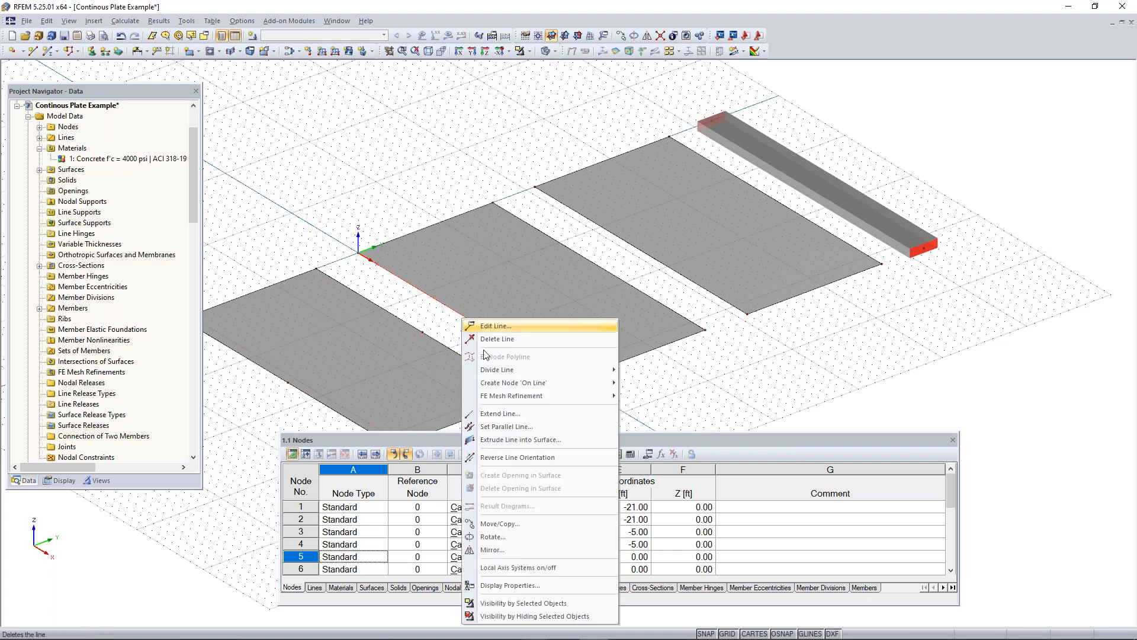
mouse_move(519, 371)
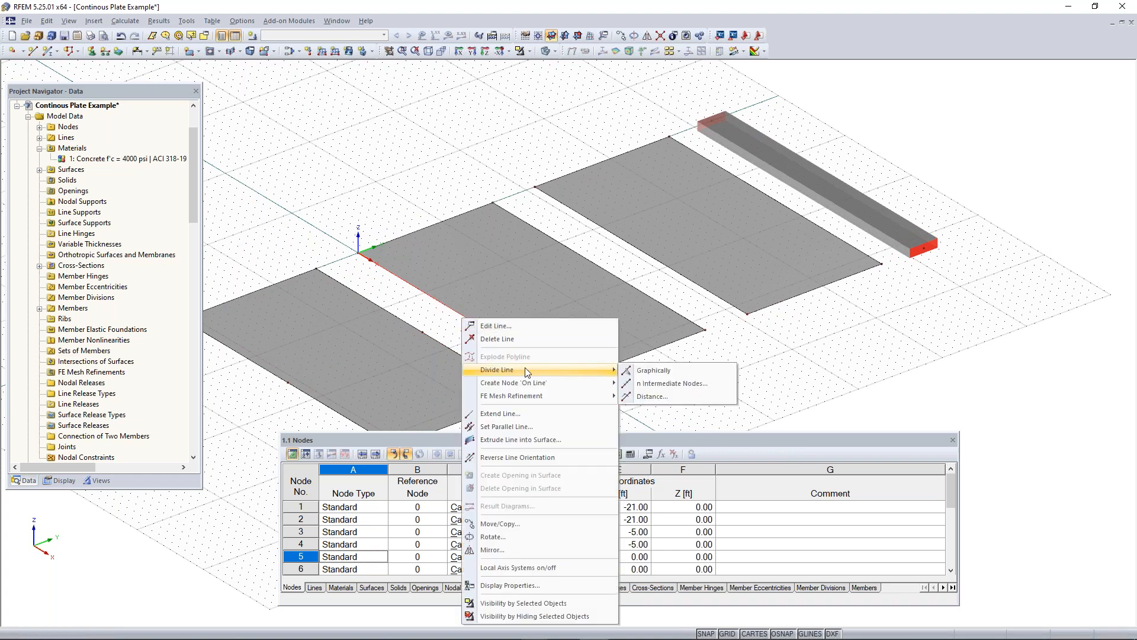
click(662, 383)
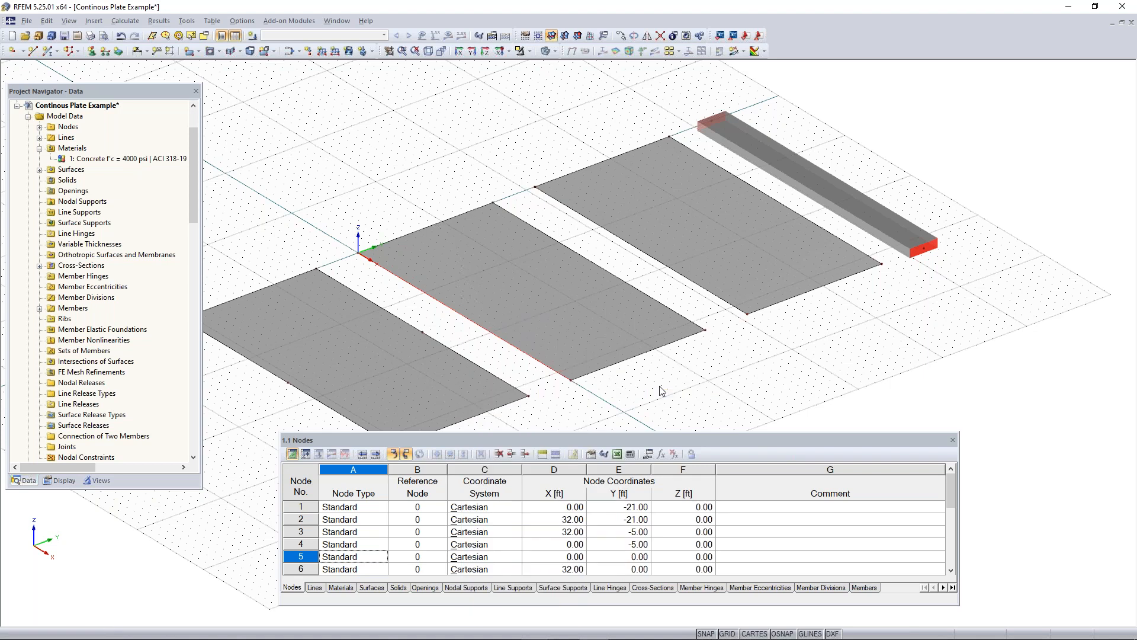
drag(594, 215, 767, 128)
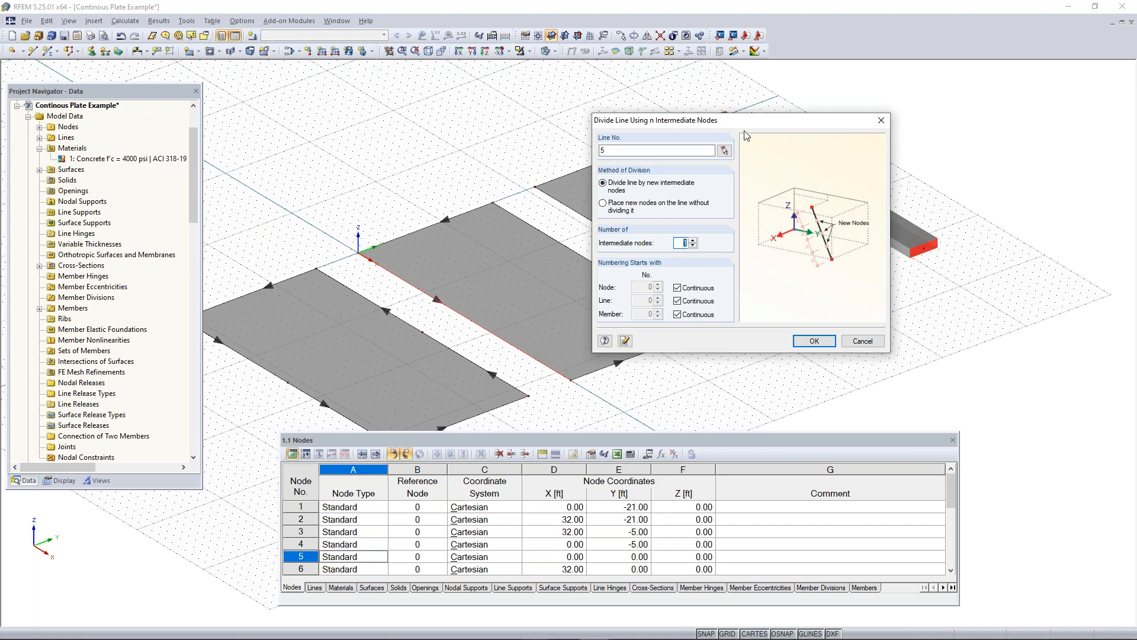
drag(731, 126, 292, 164)
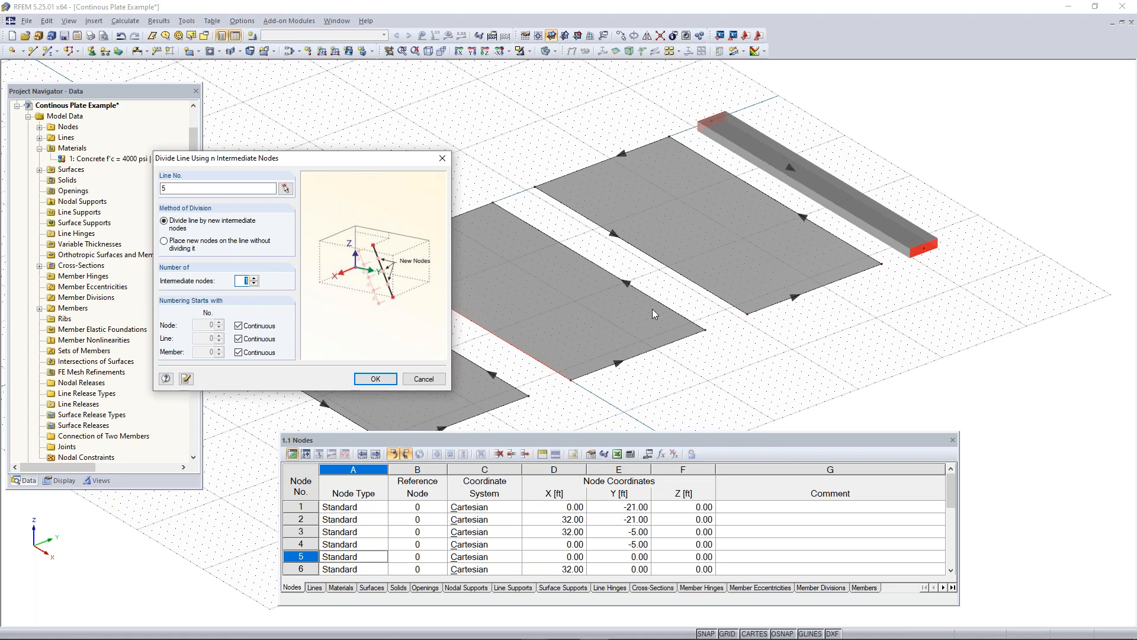
drag(363, 165, 815, 151)
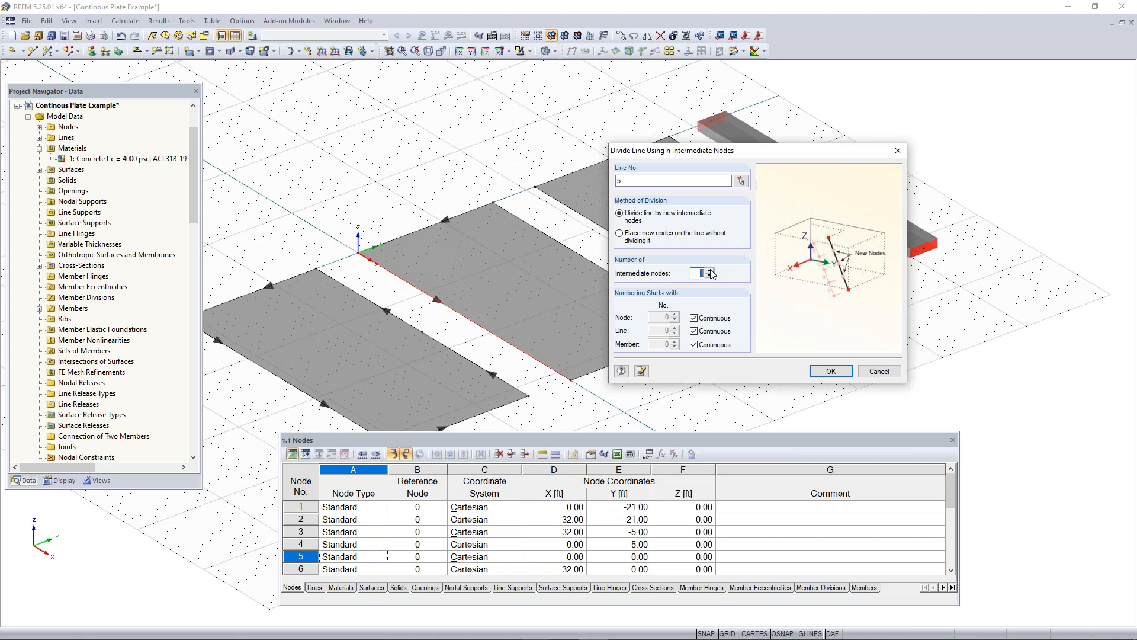
click(831, 371)
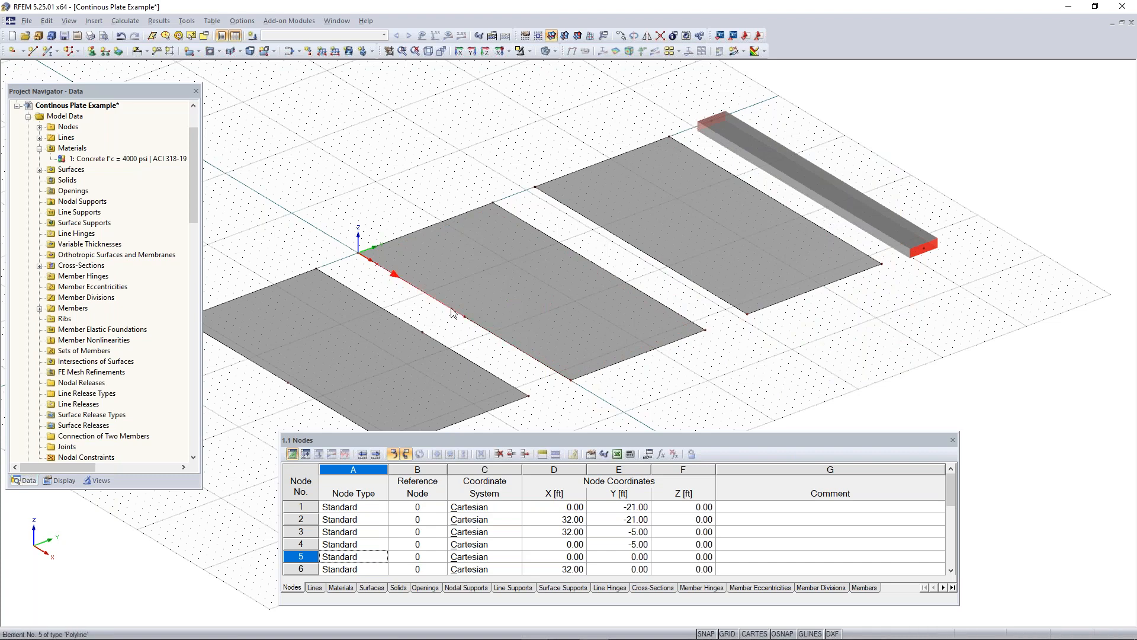
scroll(464, 321, up, 2)
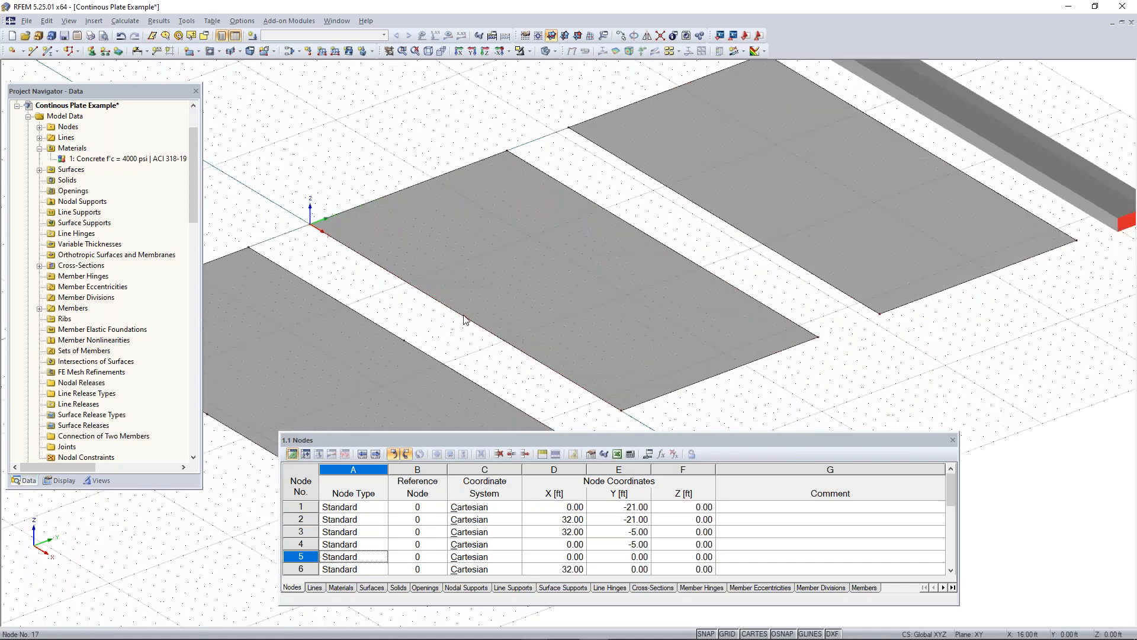
scroll(520, 300, down, 2)
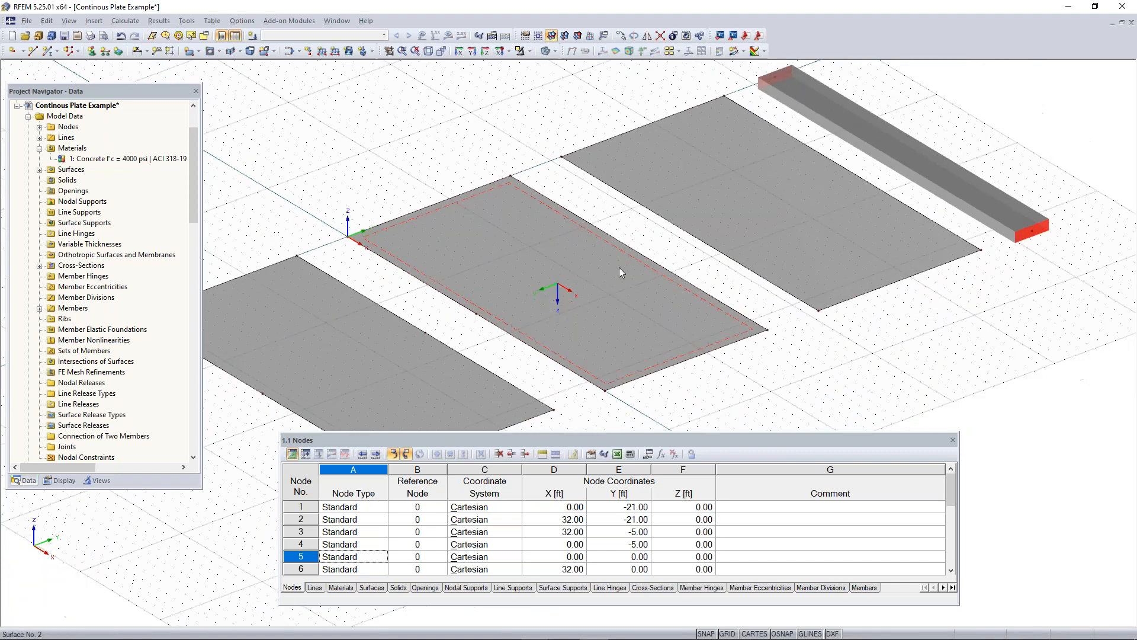
Step: Divide the middle plate's opposite long edge at Y 16 ft using one intermediate node
right_click(653, 260)
mouse_move(702, 309)
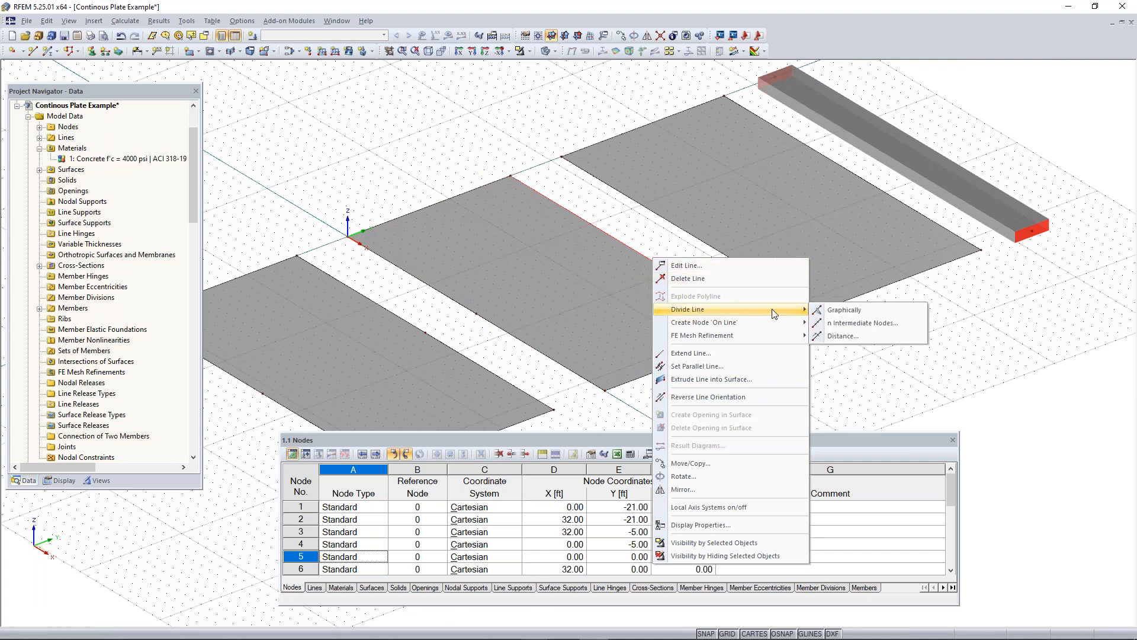
click(840, 312)
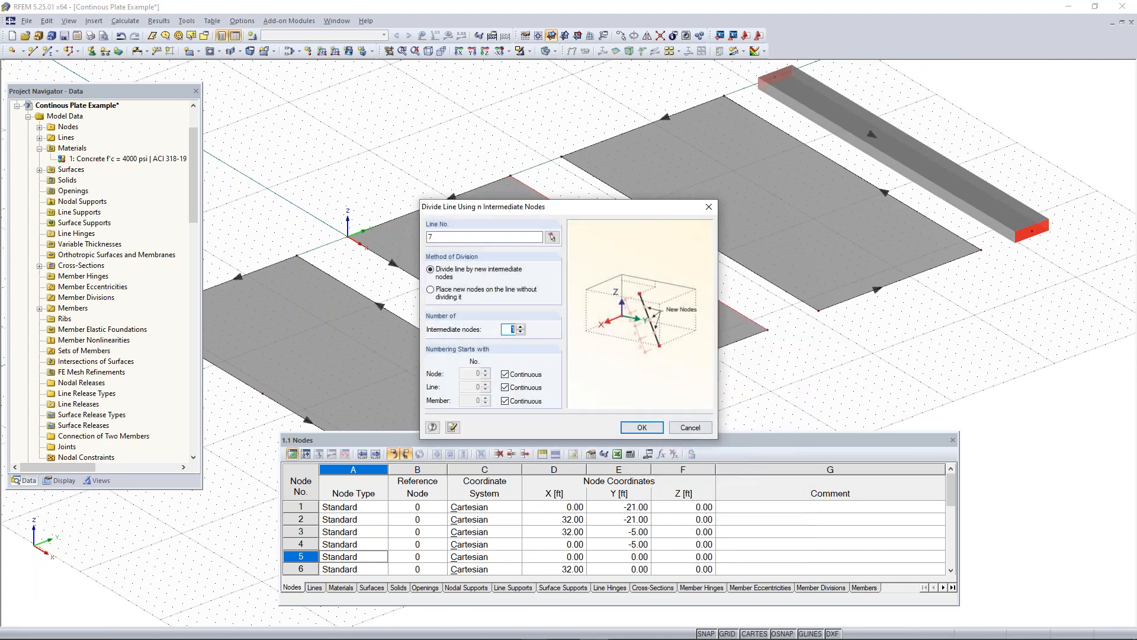
click(642, 427)
click(566, 311)
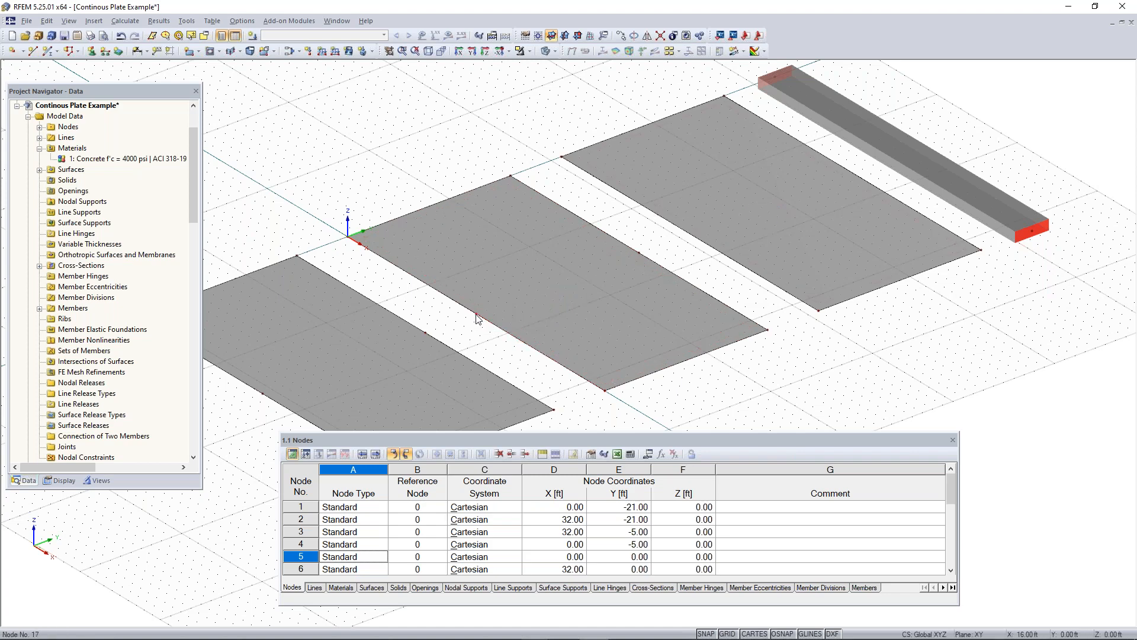
Step: Divide the third plate's long edge at Y 21 ft by distance, with a new node 16 ft (50%) from the line start
scroll(476, 315, down, 2)
middle_drag(710, 321, 574, 370)
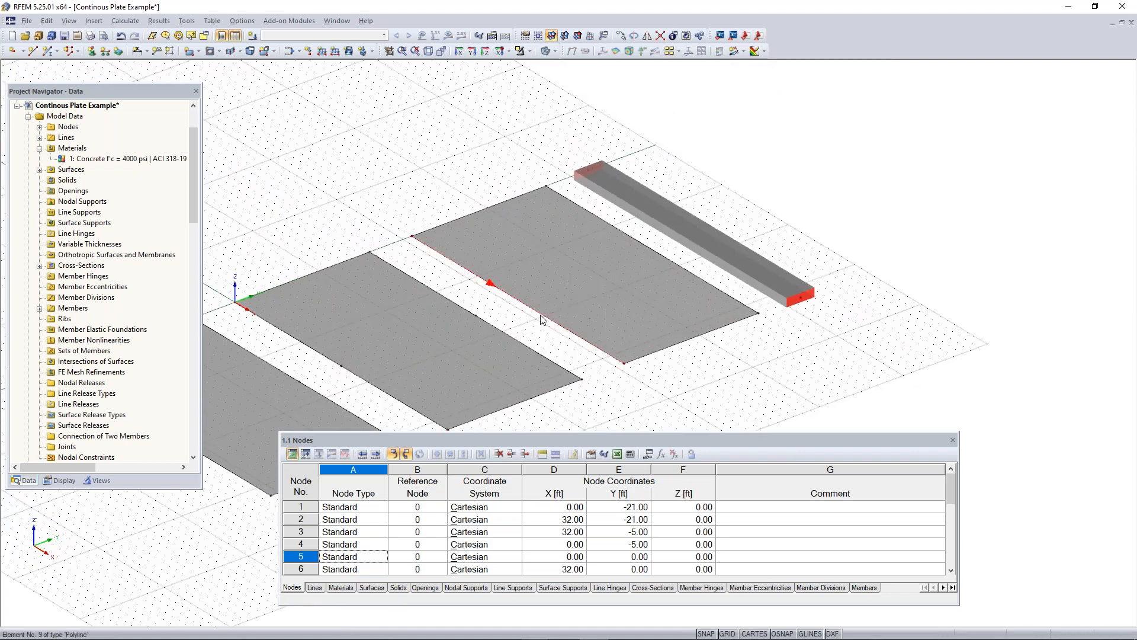
right_click(545, 330)
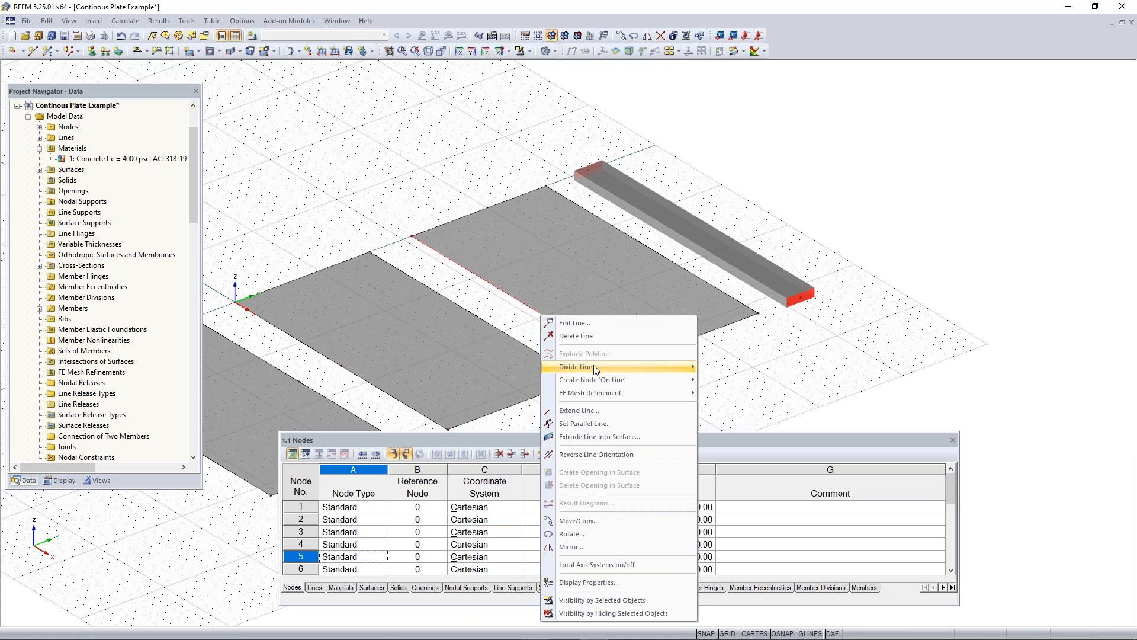
mouse_move(593, 366)
click(736, 391)
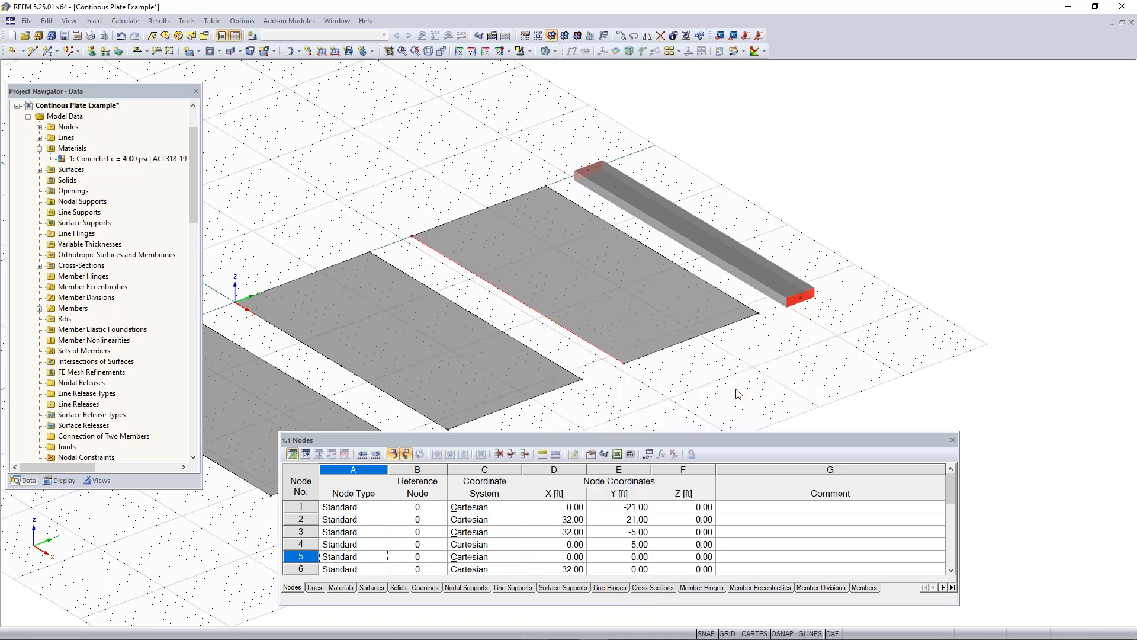
drag(564, 181, 882, 84)
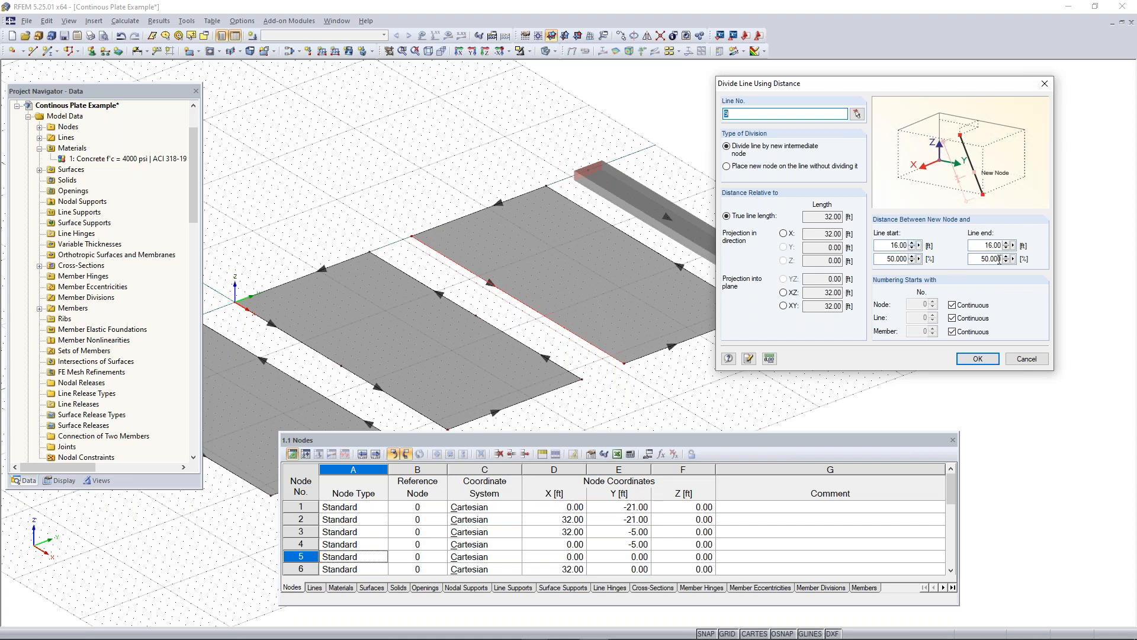
drag(982, 259, 1020, 261)
drag(885, 246, 908, 246)
drag(986, 245, 1027, 248)
drag(887, 258, 935, 258)
drag(888, 245, 931, 244)
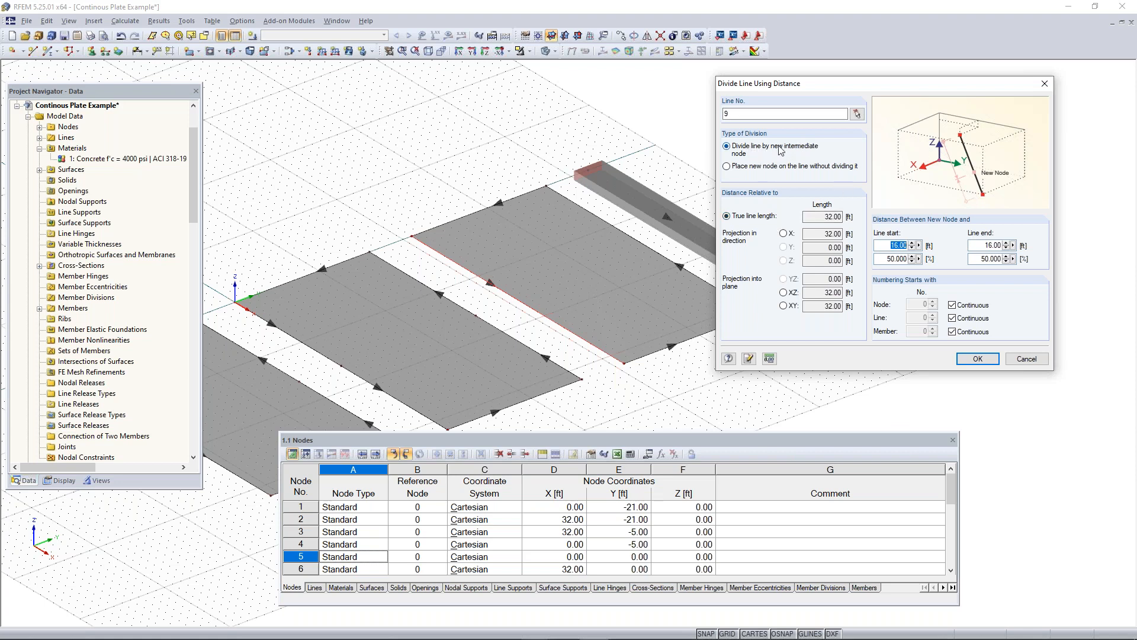
click(978, 359)
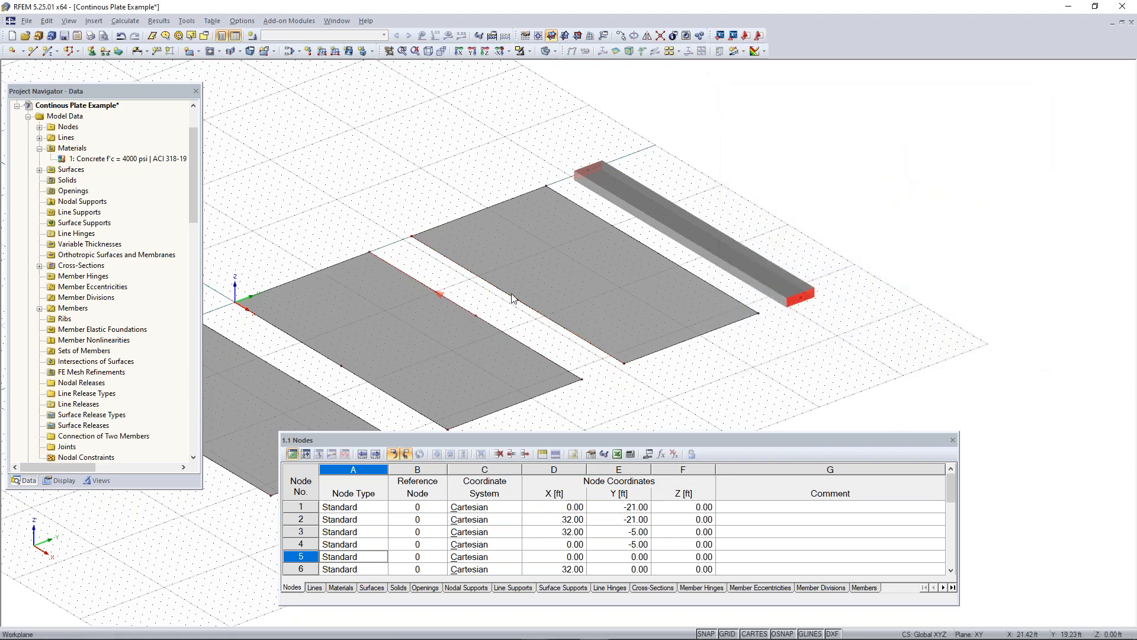
Step: Divide the third plate's other long edge at Y 37 ft by distance, with a new node 16 ft from the line start
right_click(663, 256)
mouse_move(816, 308)
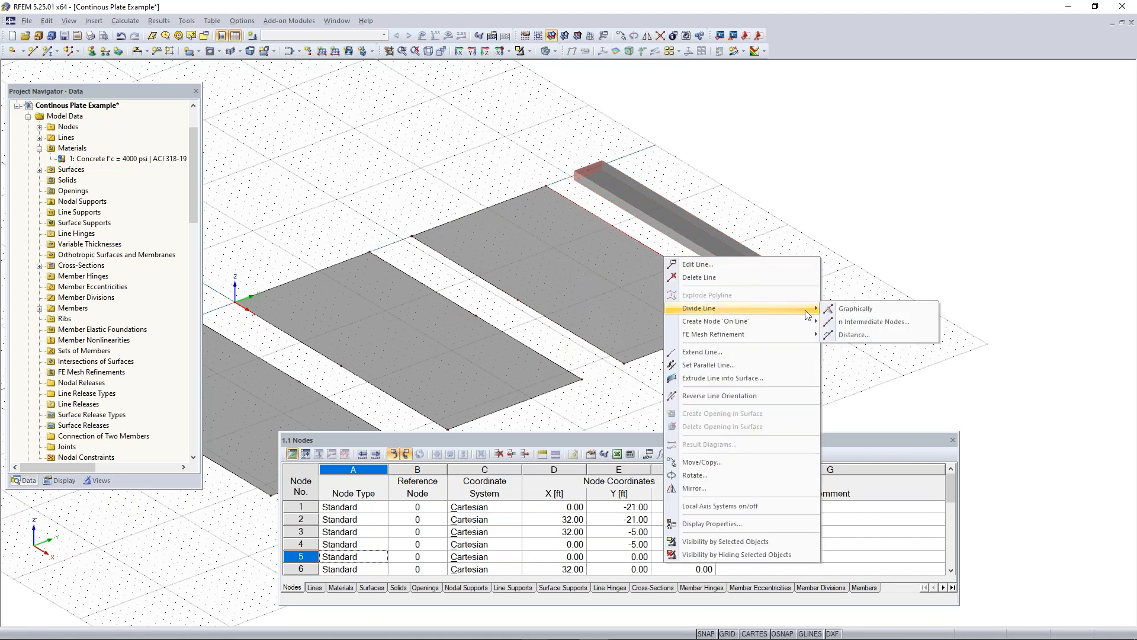
click(863, 333)
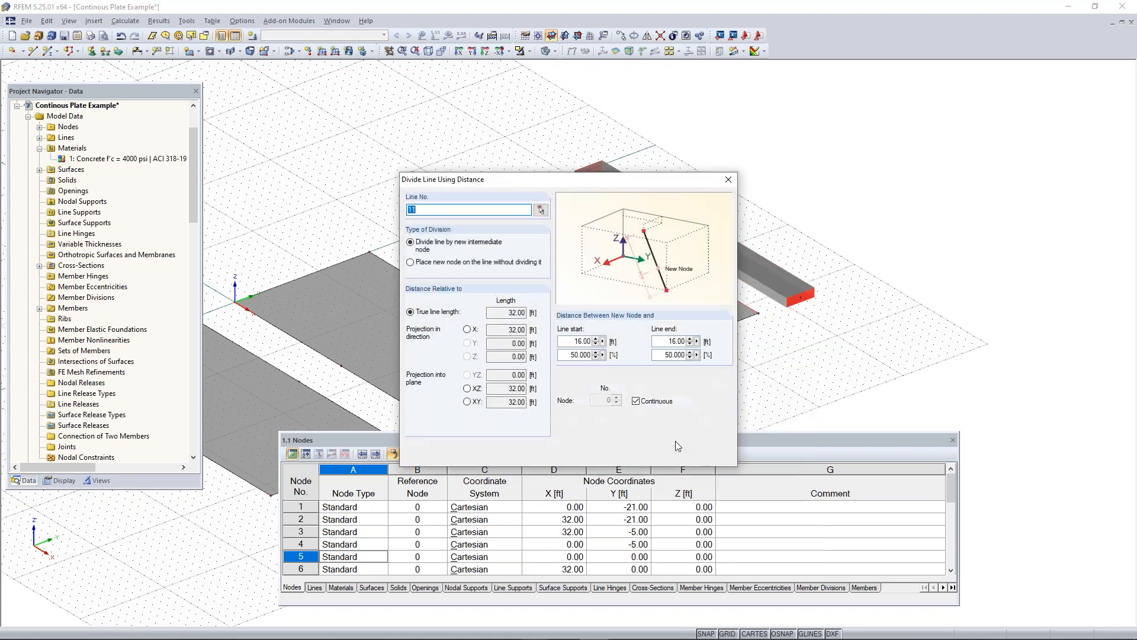
click(690, 463)
scroll(698, 385, down, 5)
middle_drag(697, 385, 681, 318)
scroll(653, 308, up, 4)
scroll(655, 297, up, 5)
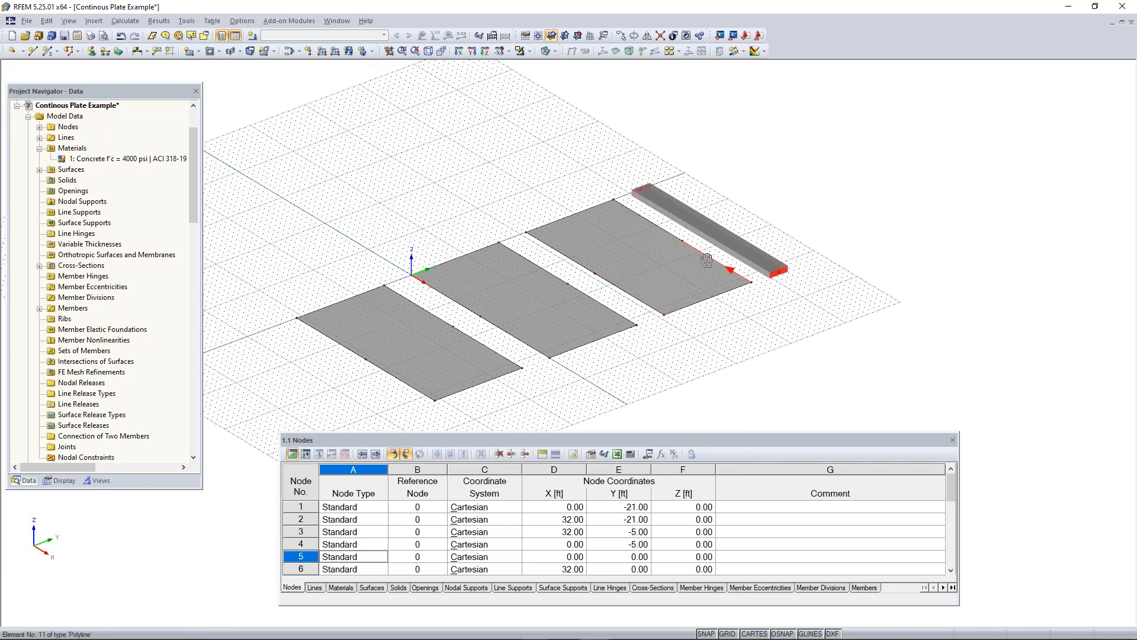
Step: Divide the concrete member beyond the plates by distance, with a new node 16 ft from the member start
right_click(646, 293)
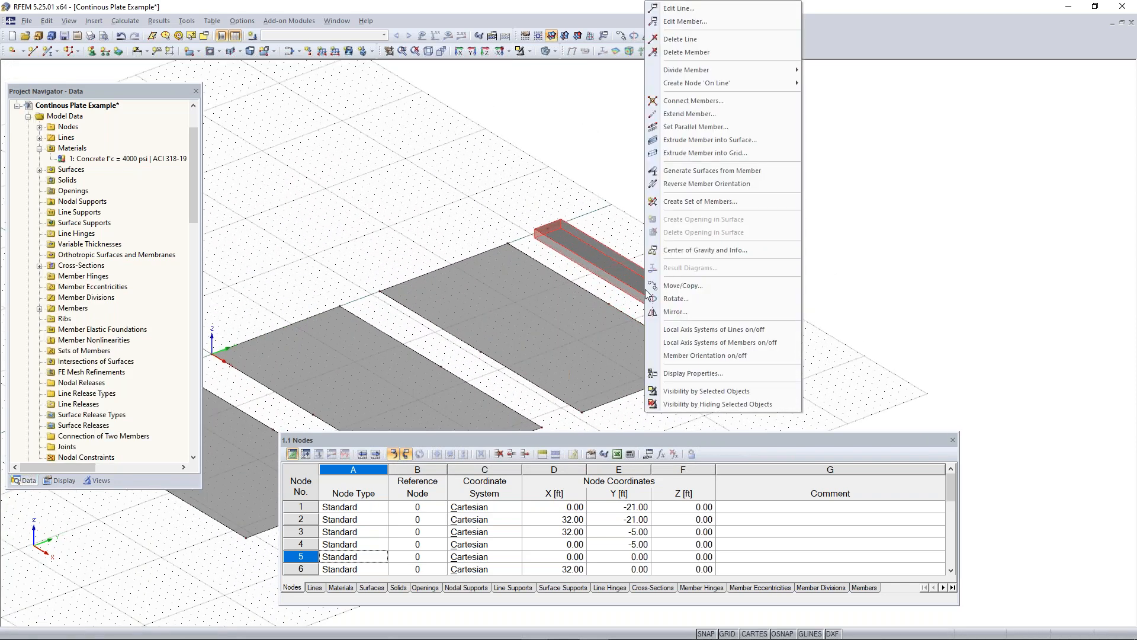
mouse_move(699, 72)
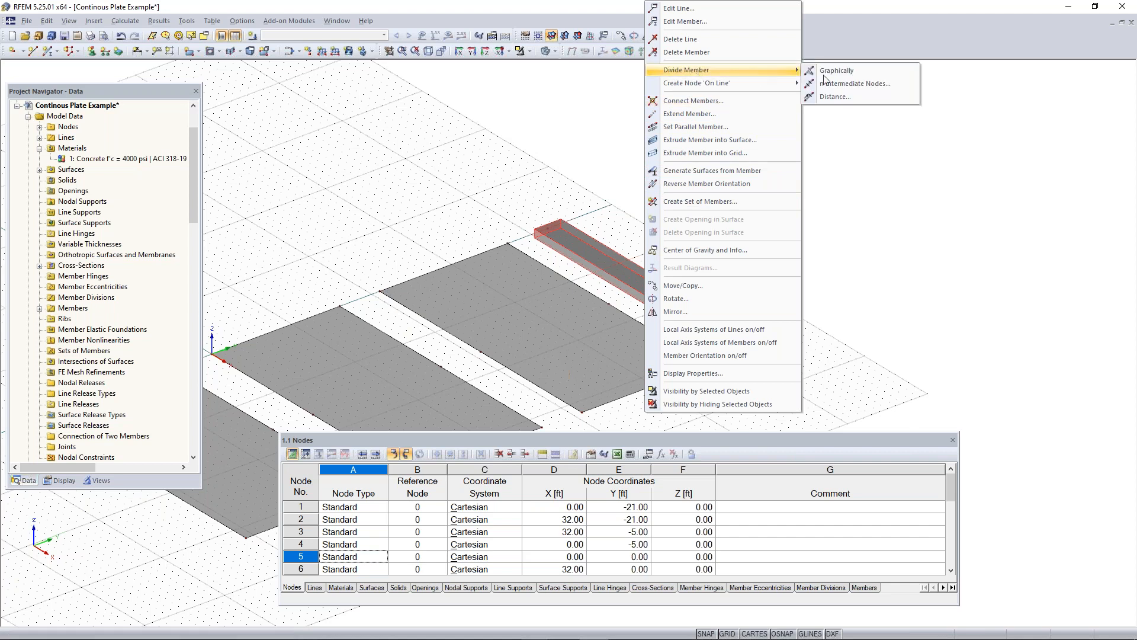
click(835, 102)
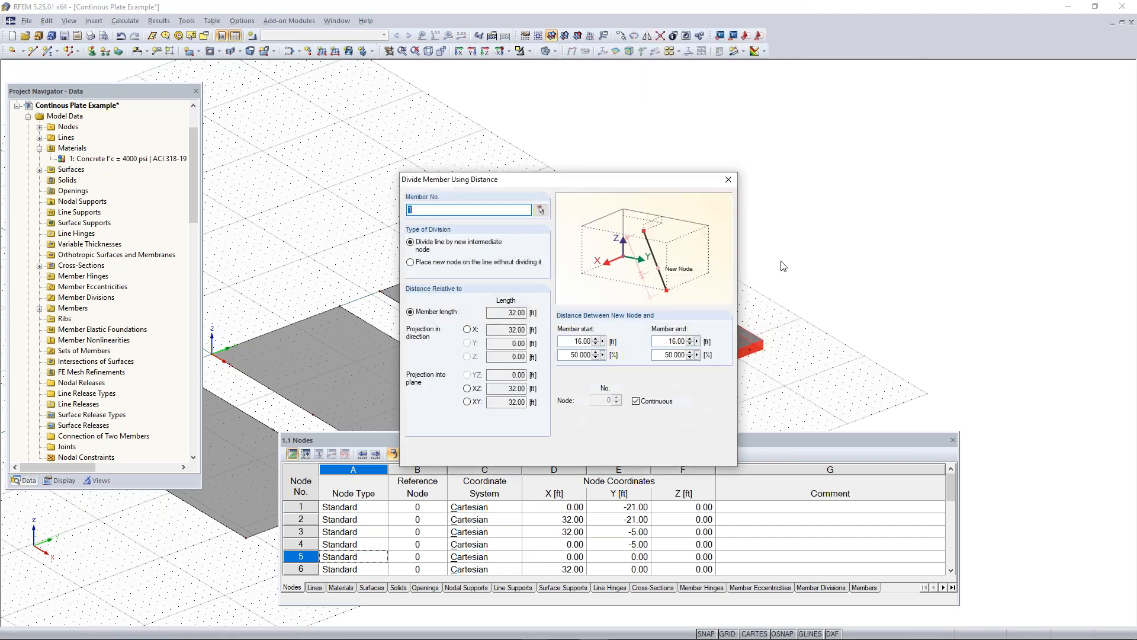
click(662, 455)
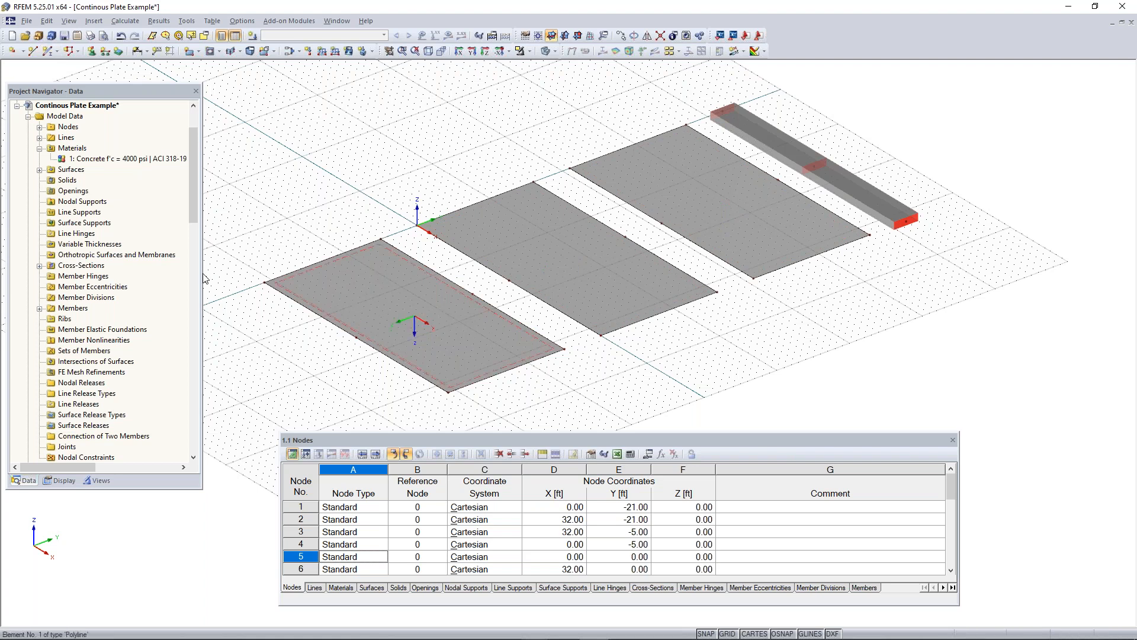
Step: Draw a line across the plate in negative Y between its two long-edge midpoint nodes at X 16 ft
click(33, 51)
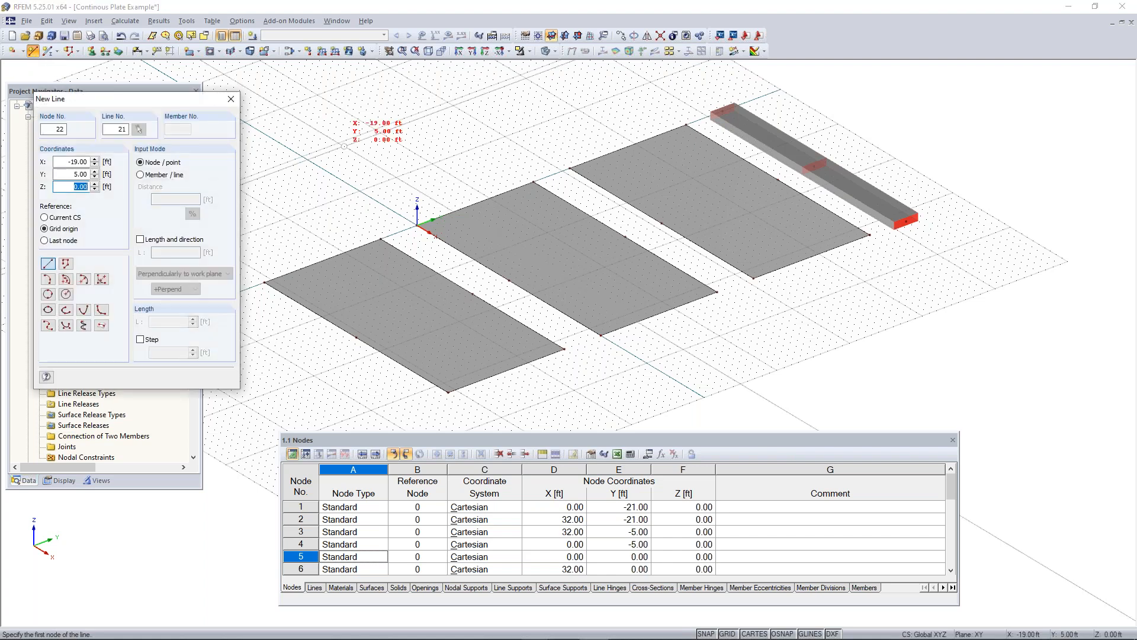
click(356, 338)
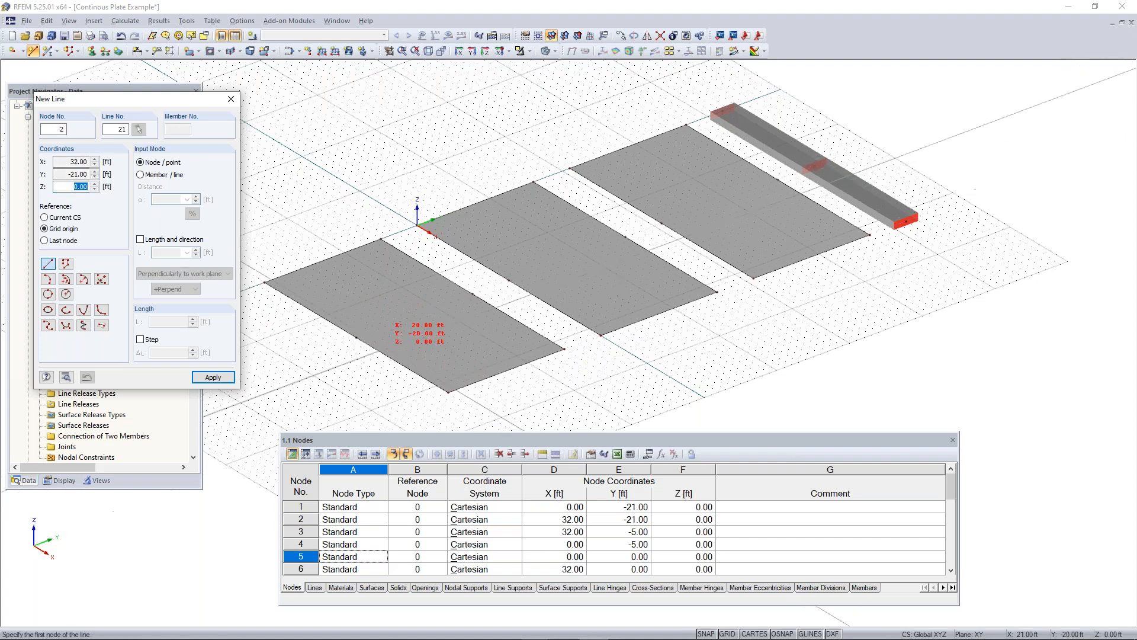
click(356, 338)
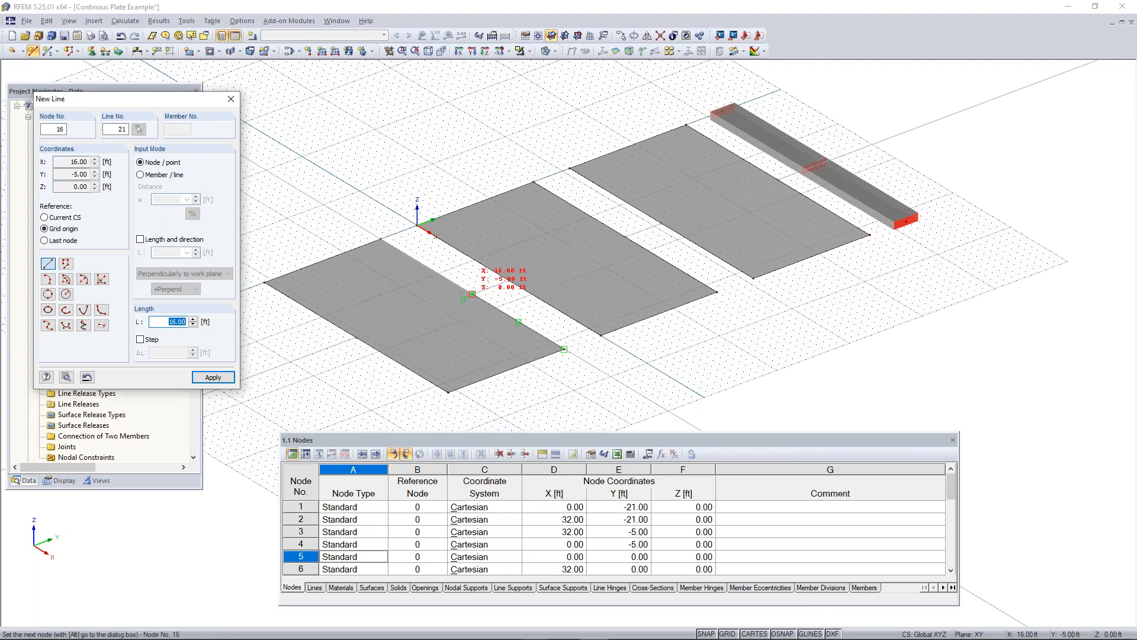
click(472, 294)
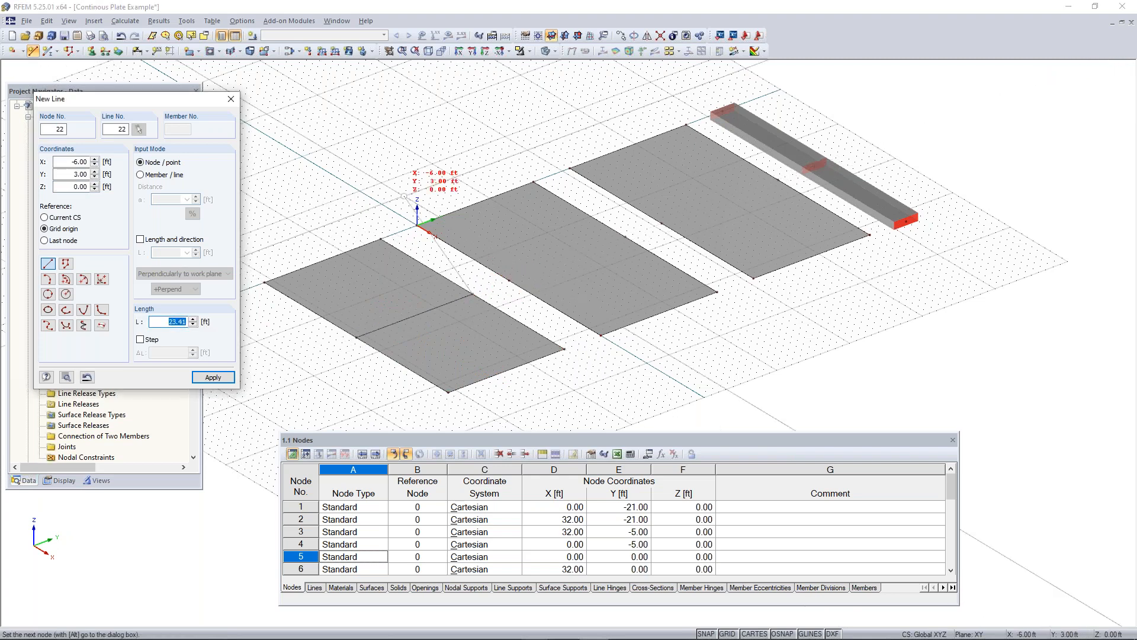
right_click(406, 191)
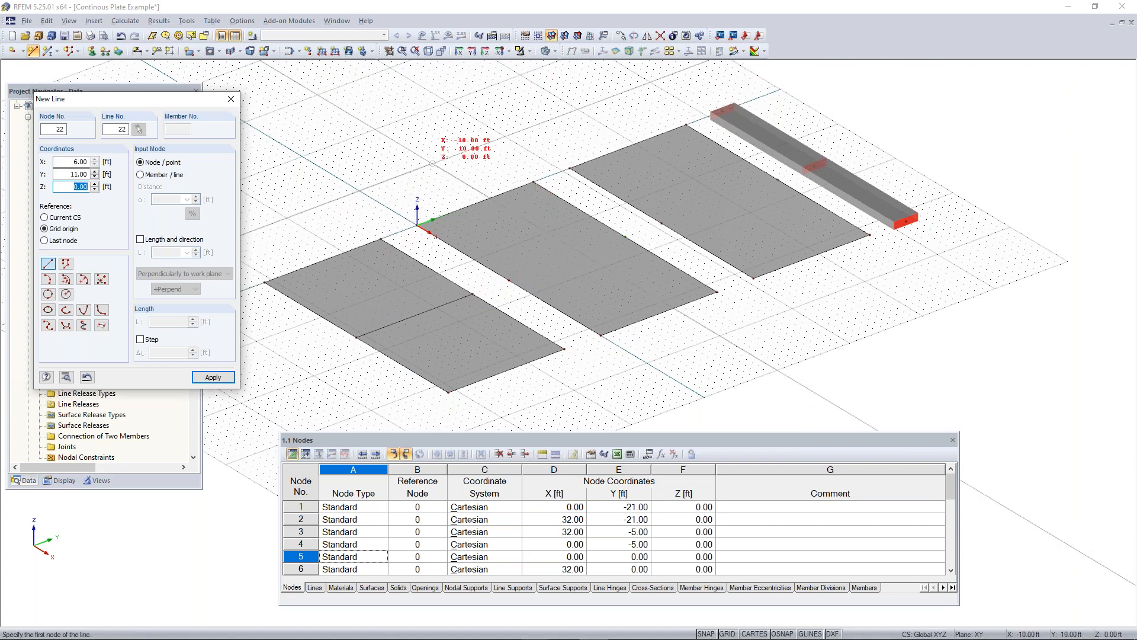
key(Escape)
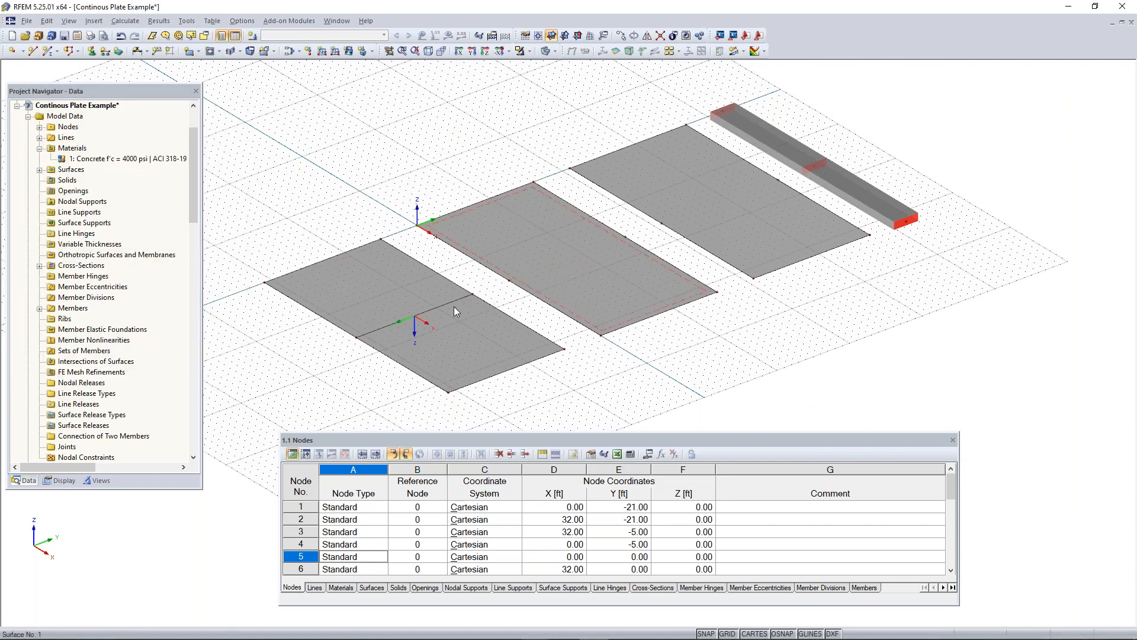
Step: Copy the cross line onto the middle plate, joining its two long-edge midpoint nodes
scroll(502, 290, up, 1)
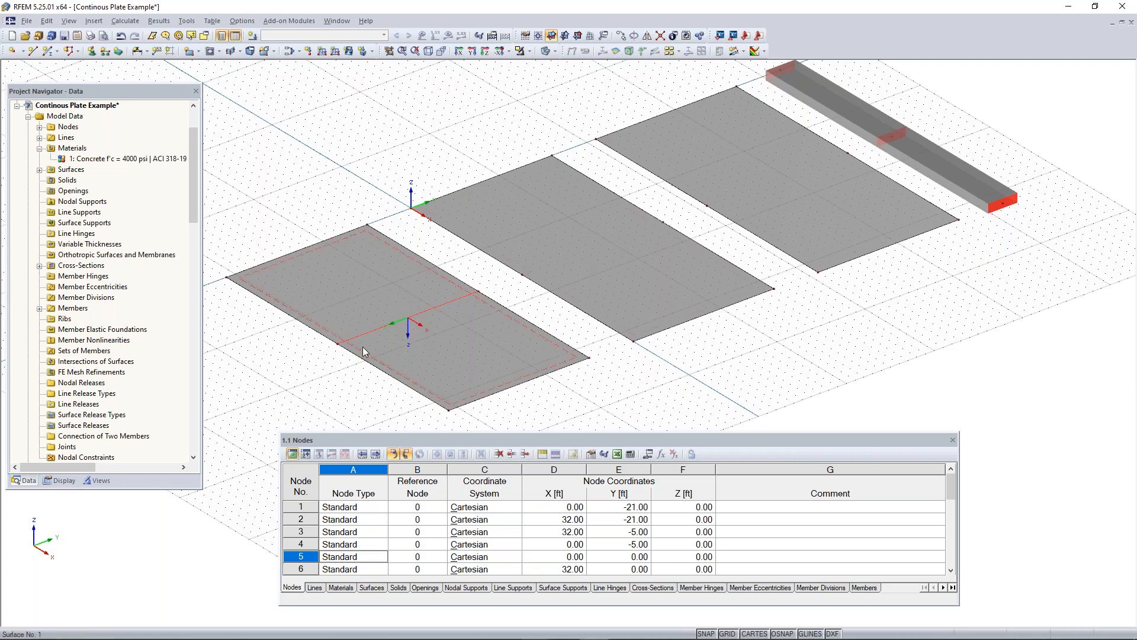
ctrl+drag(337, 344, 523, 276)
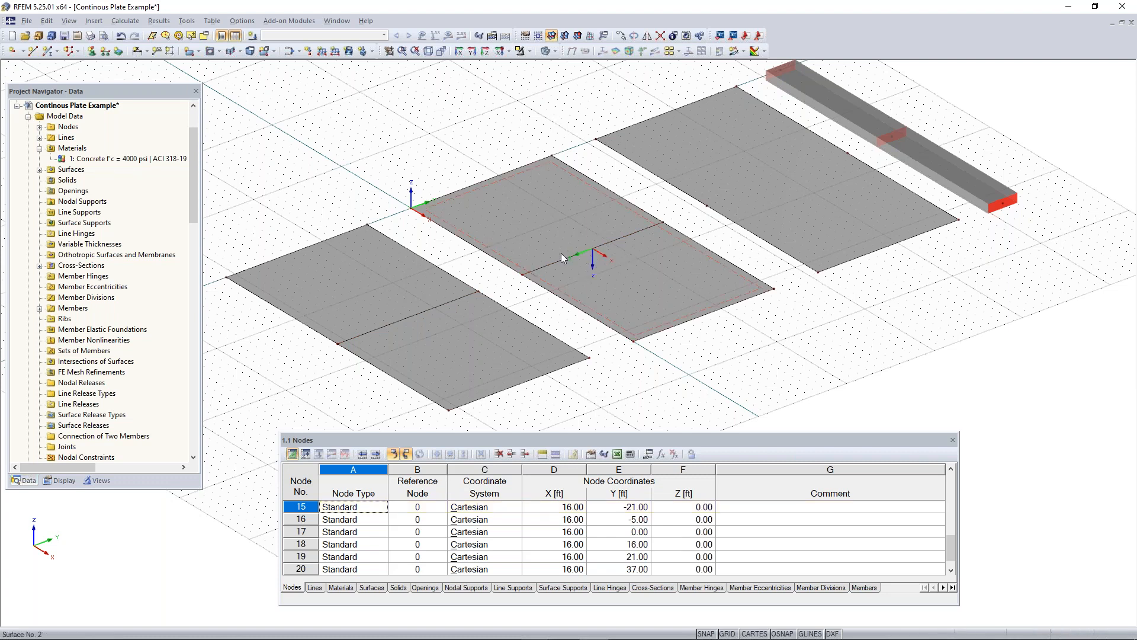
Step: Copy the cross line onto the third plate, joining its two long-edge midpoint nodes
middle_drag(734, 267, 659, 298)
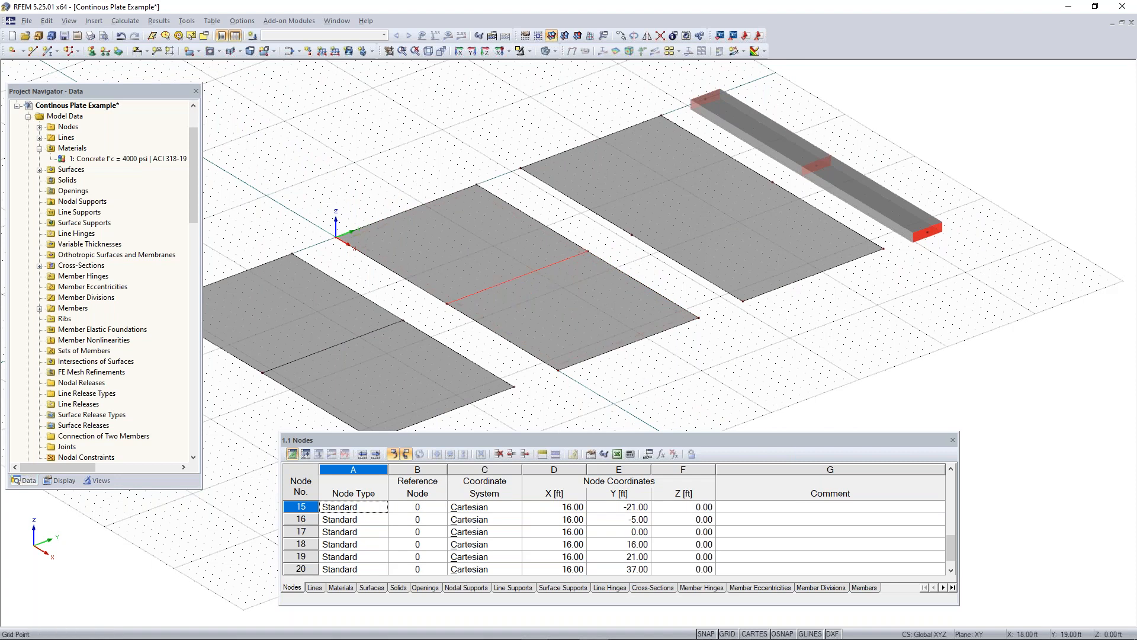
click(448, 305)
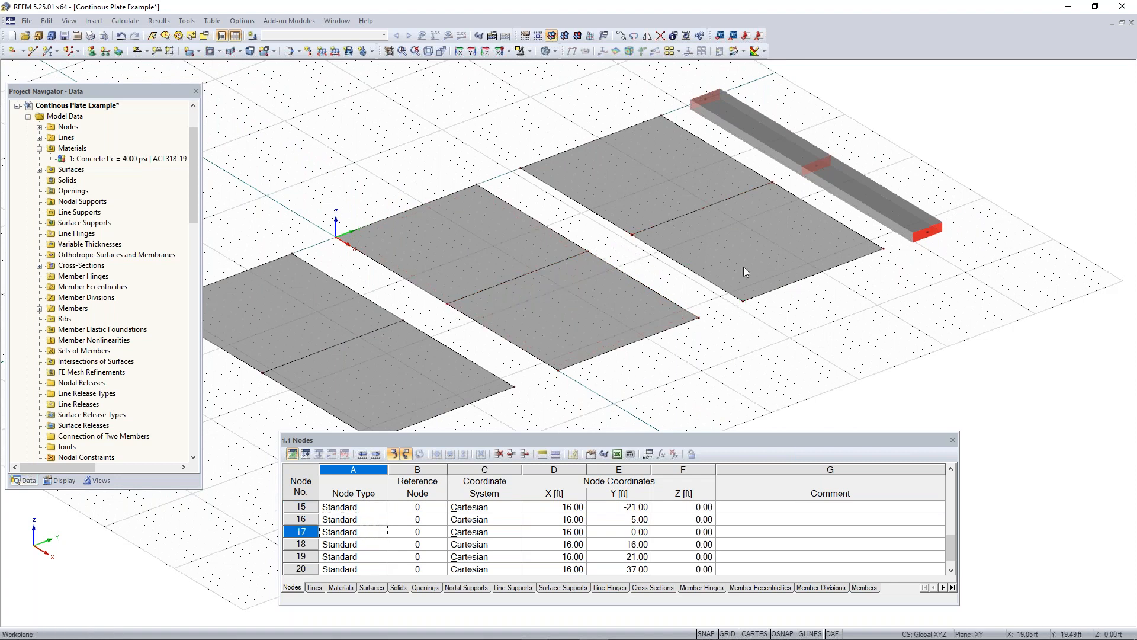
Step: Place Hinged line supports on both short edges and the mid-length cross line of the plate in negative Y
scroll(680, 220, down, 1)
middle_drag(831, 313, 856, 296)
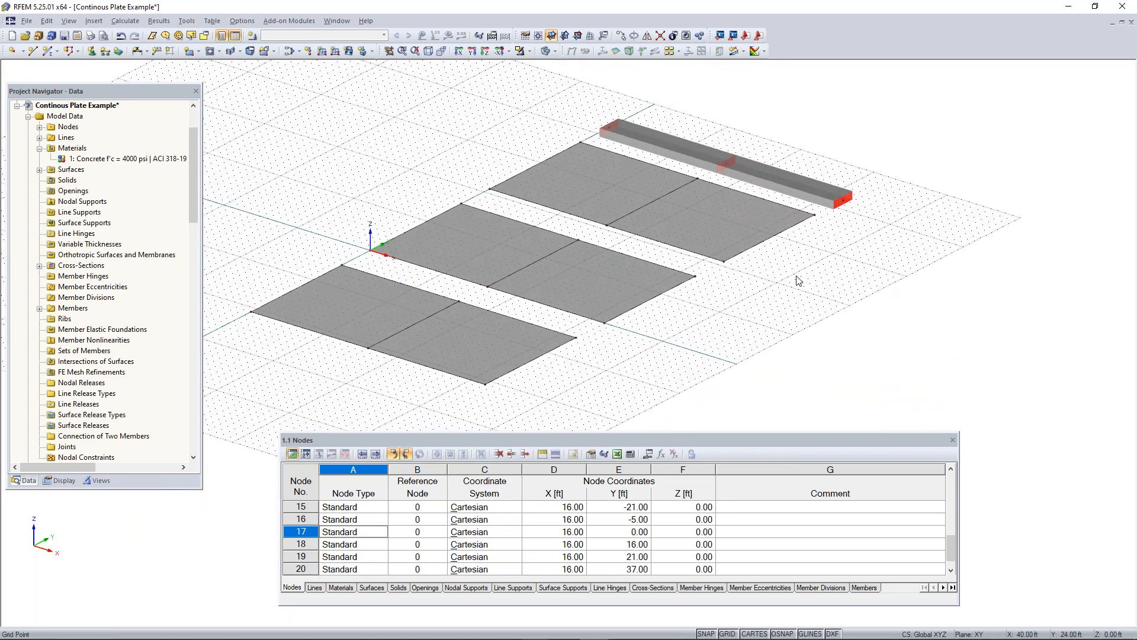
scroll(797, 276, down, 1)
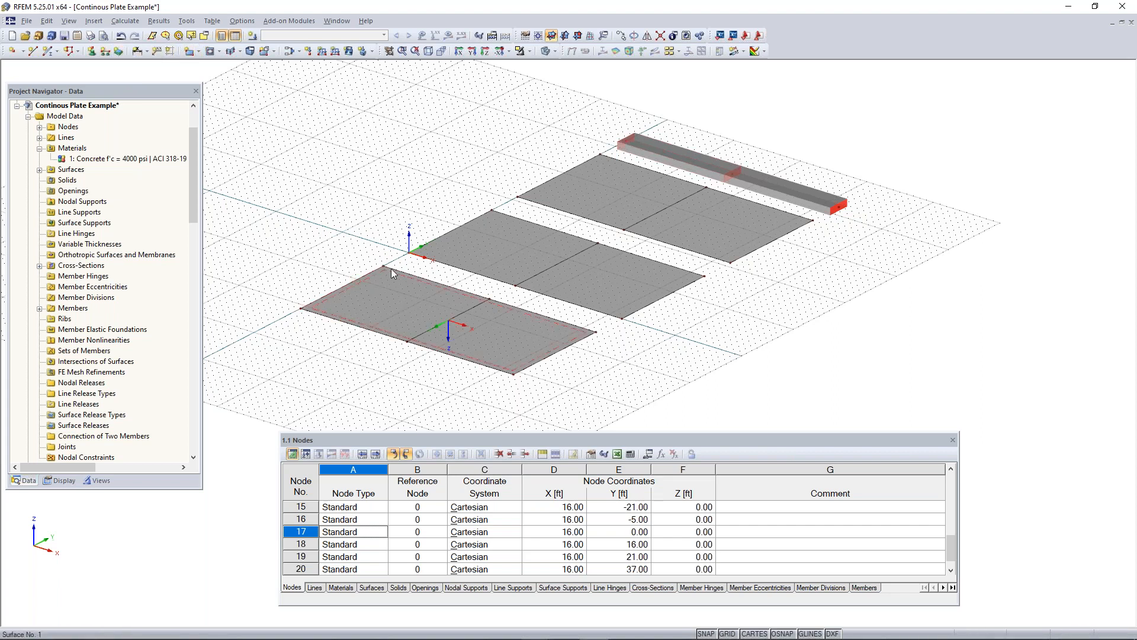
click(106, 52)
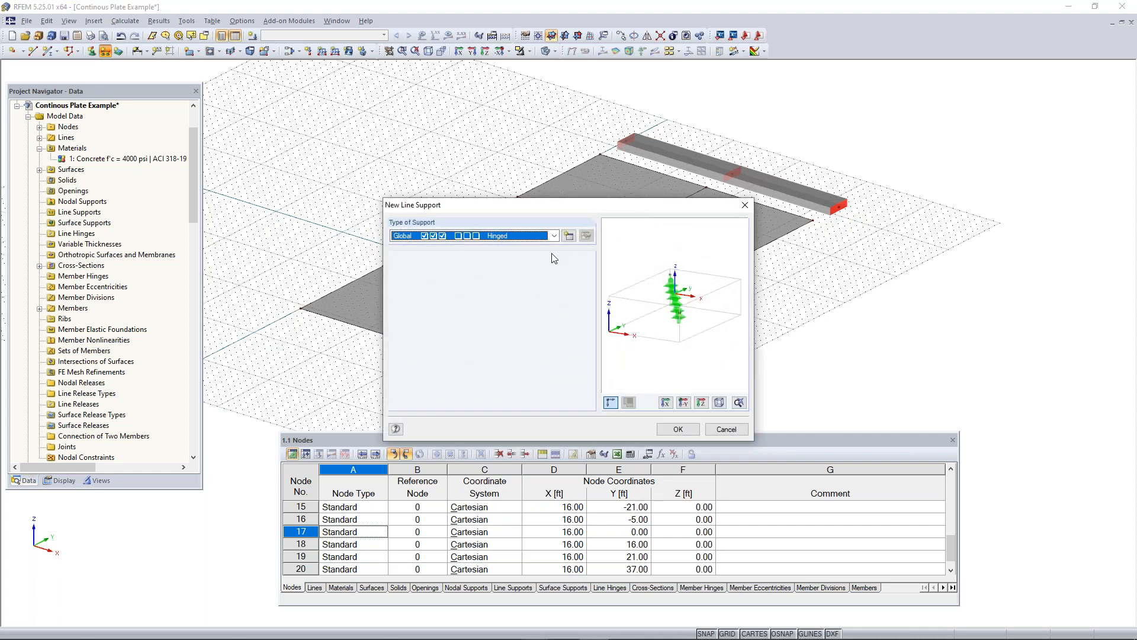
drag(631, 214, 815, 241)
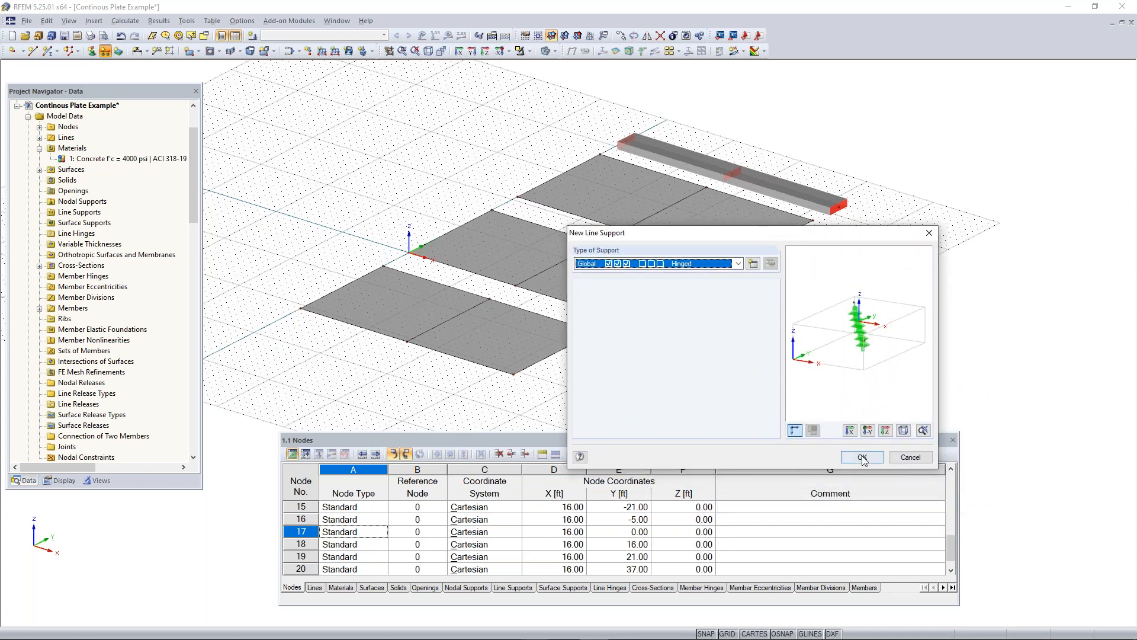
click(739, 264)
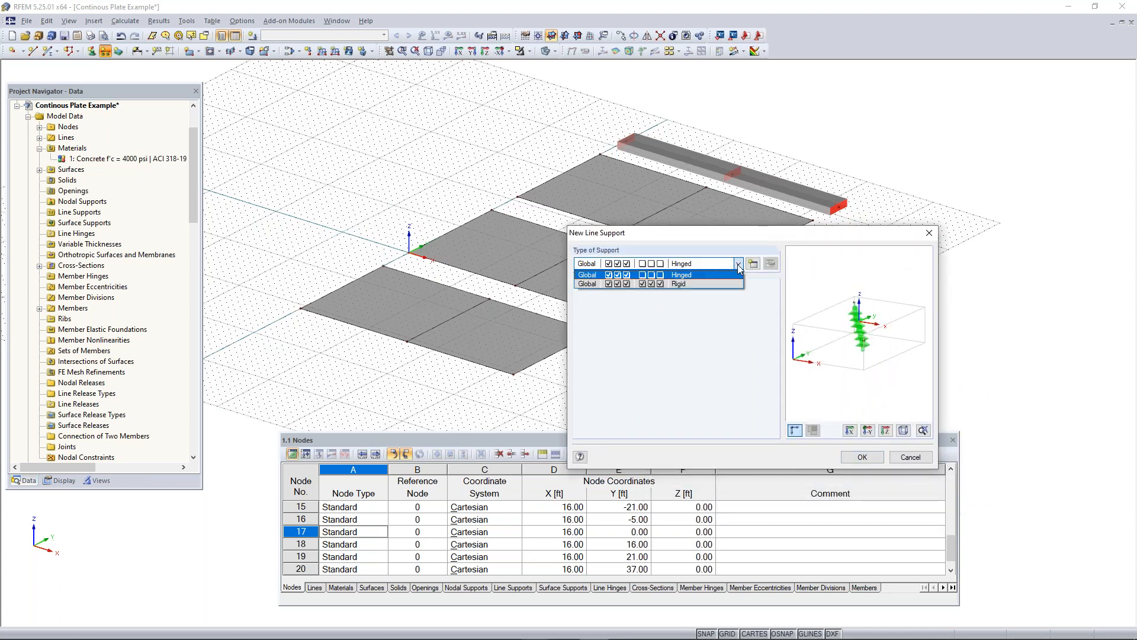
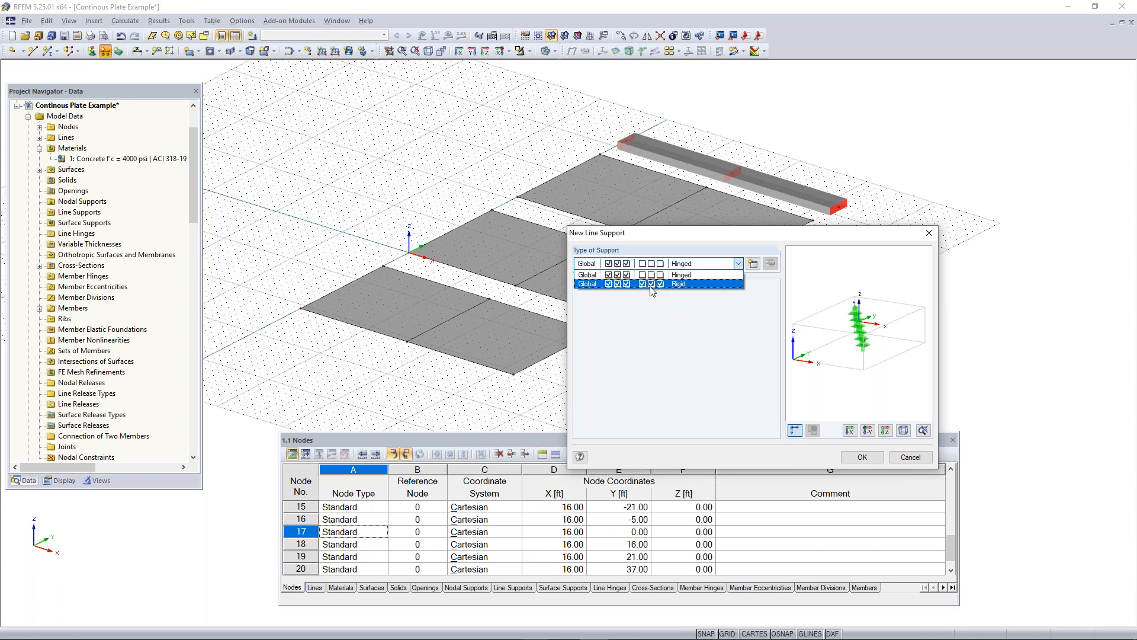
click(678, 275)
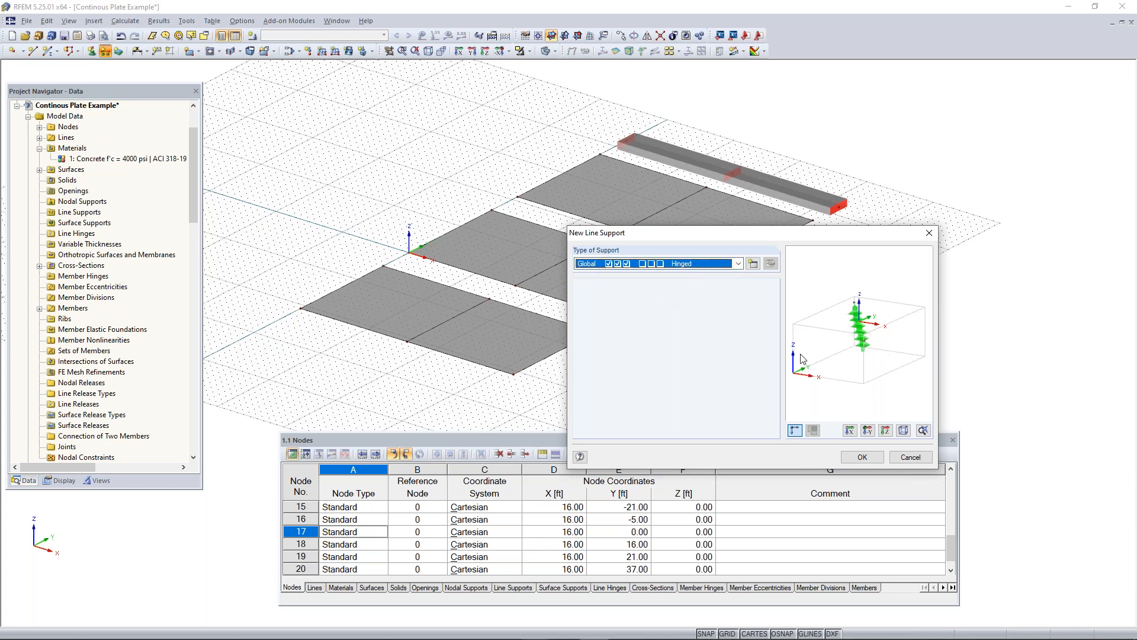
click(867, 459)
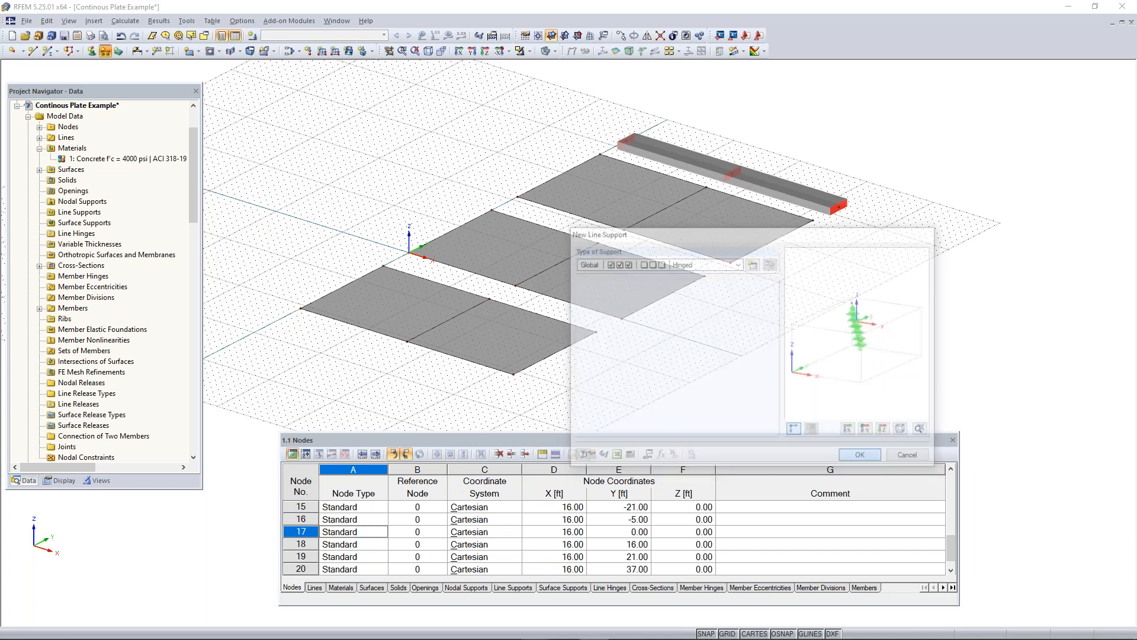
click(348, 282)
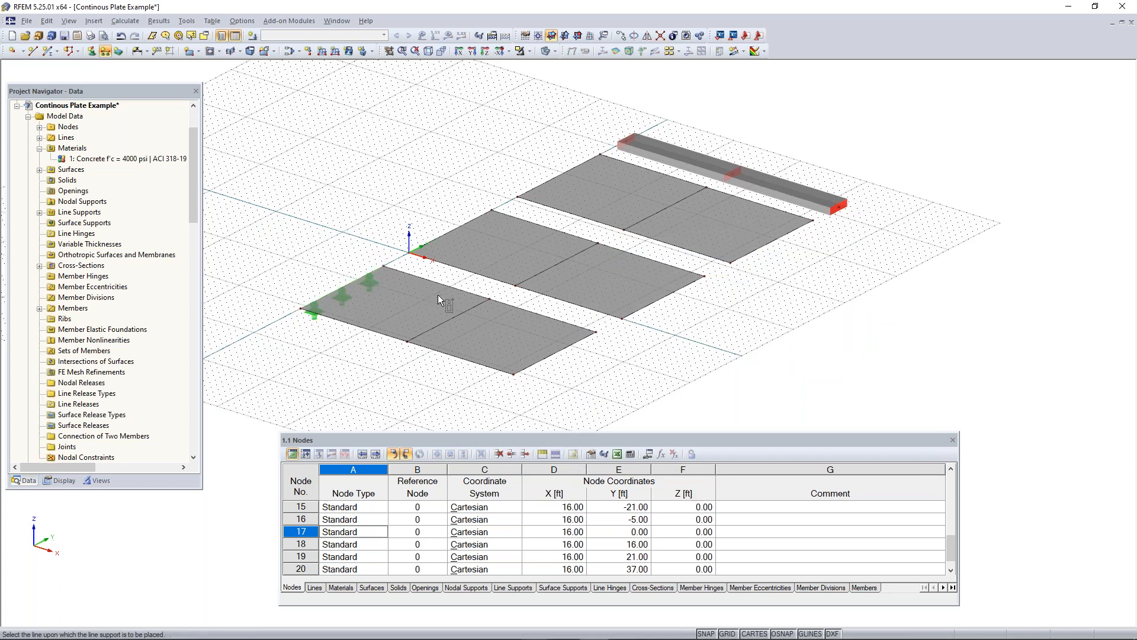
click(453, 318)
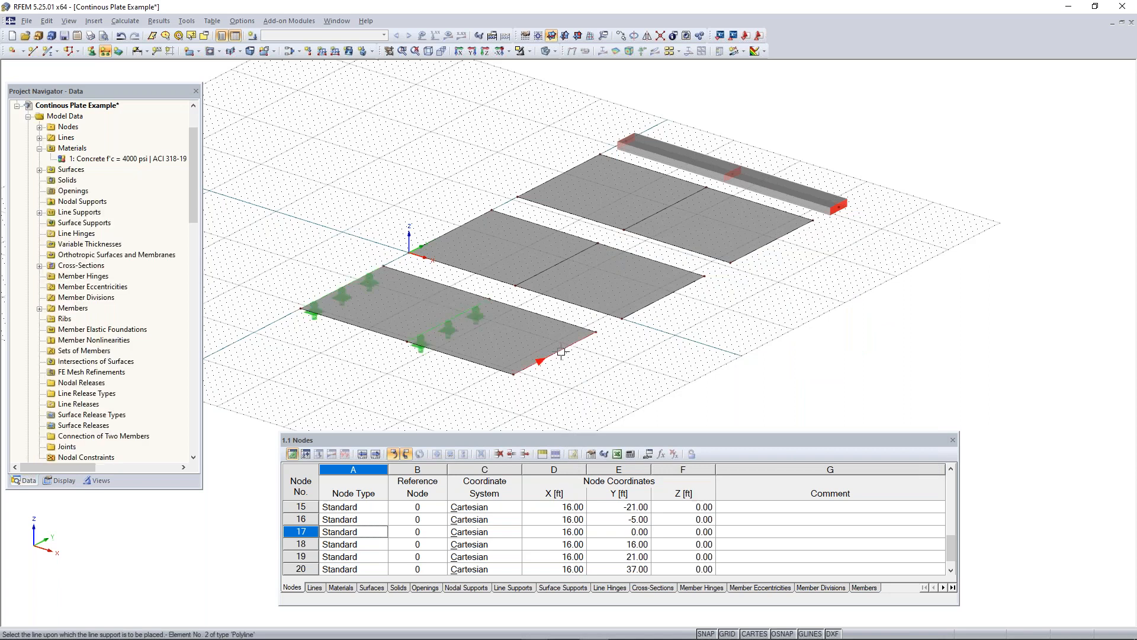
click(556, 352)
Step: Place the same Hinged line supports on the short edges and mid-length cross lines of the middle and third plates
click(449, 231)
click(551, 268)
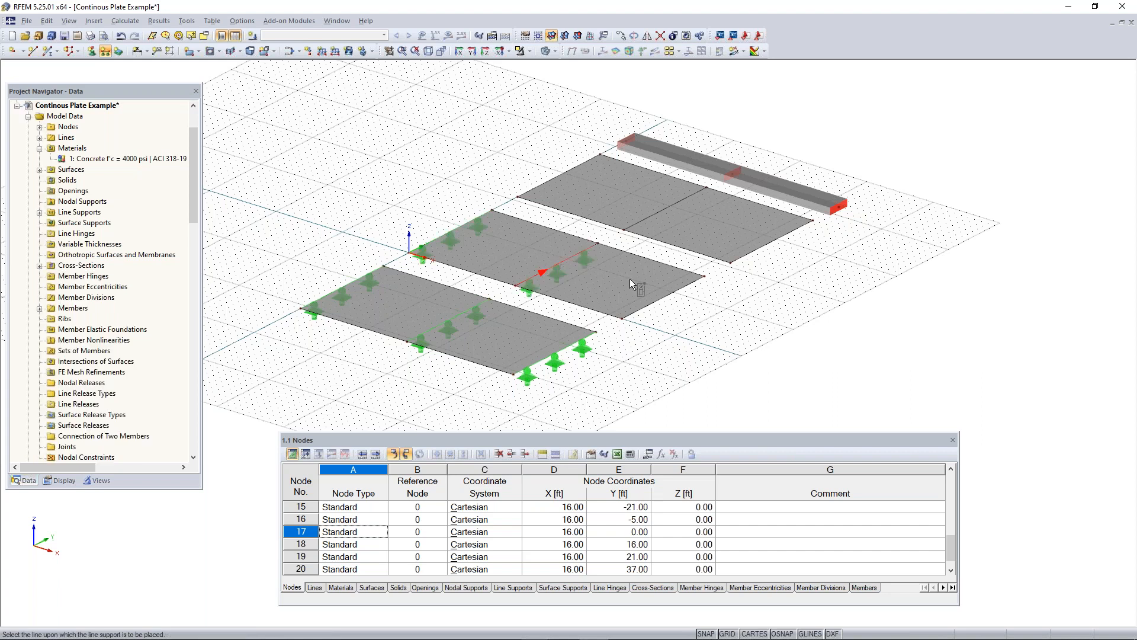
click(573, 172)
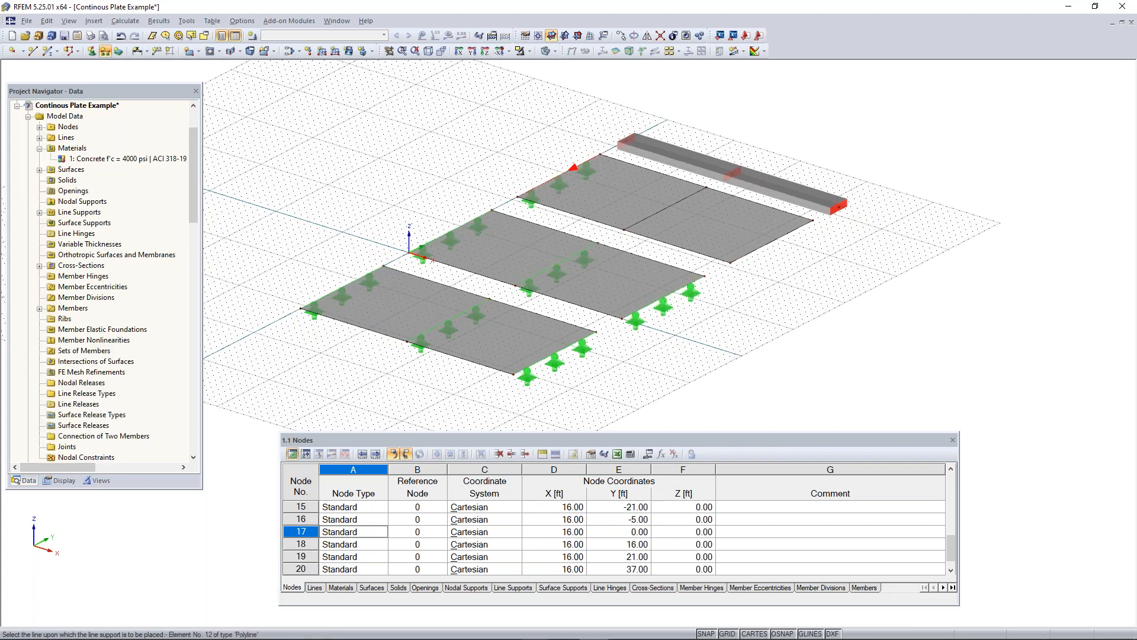
click(657, 212)
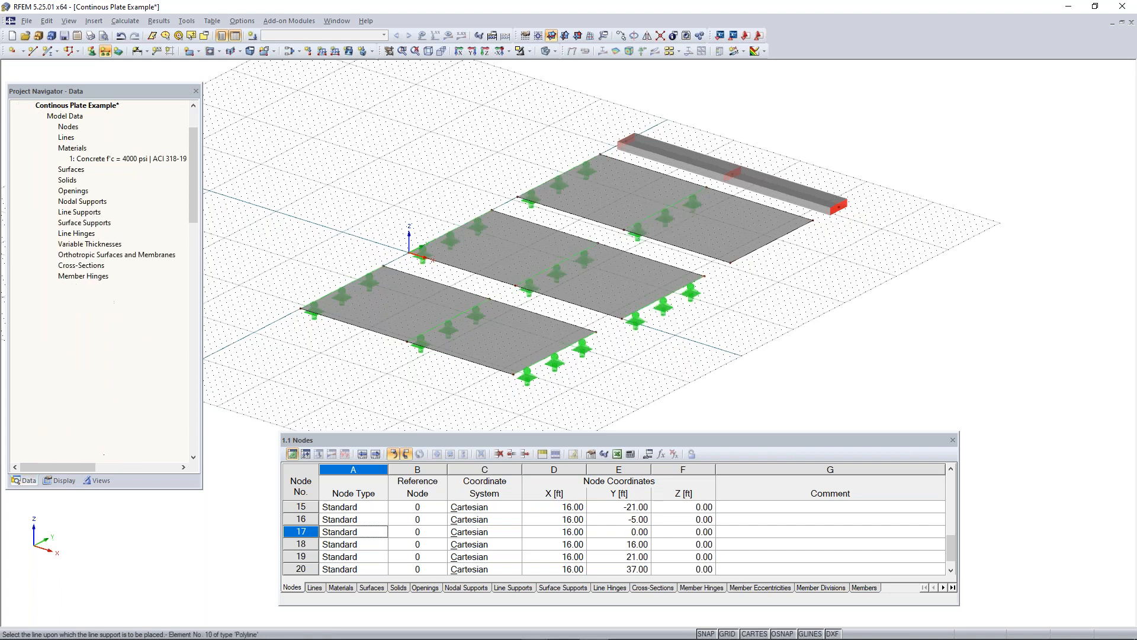
click(776, 240)
Step: Place Hinged nodal supports on the concrete member's mid-length node and its end node away from X 0
ctrl+middle_drag(856, 274, 627, 270)
scroll(638, 237, up, 2)
scroll(640, 234, up, 1)
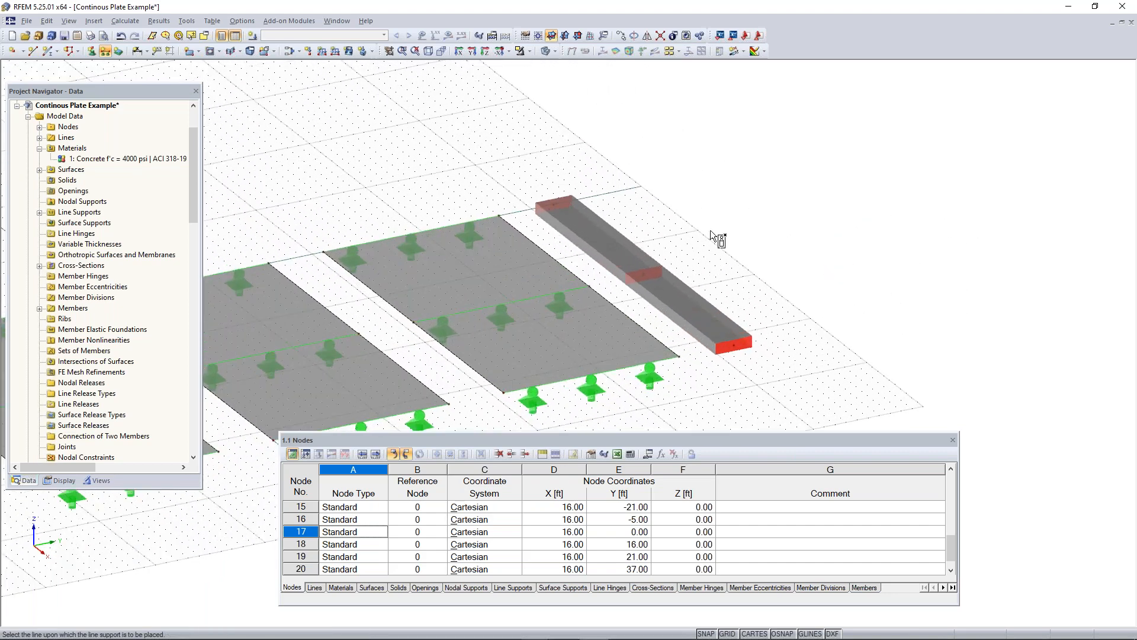
scroll(541, 257, down, 2)
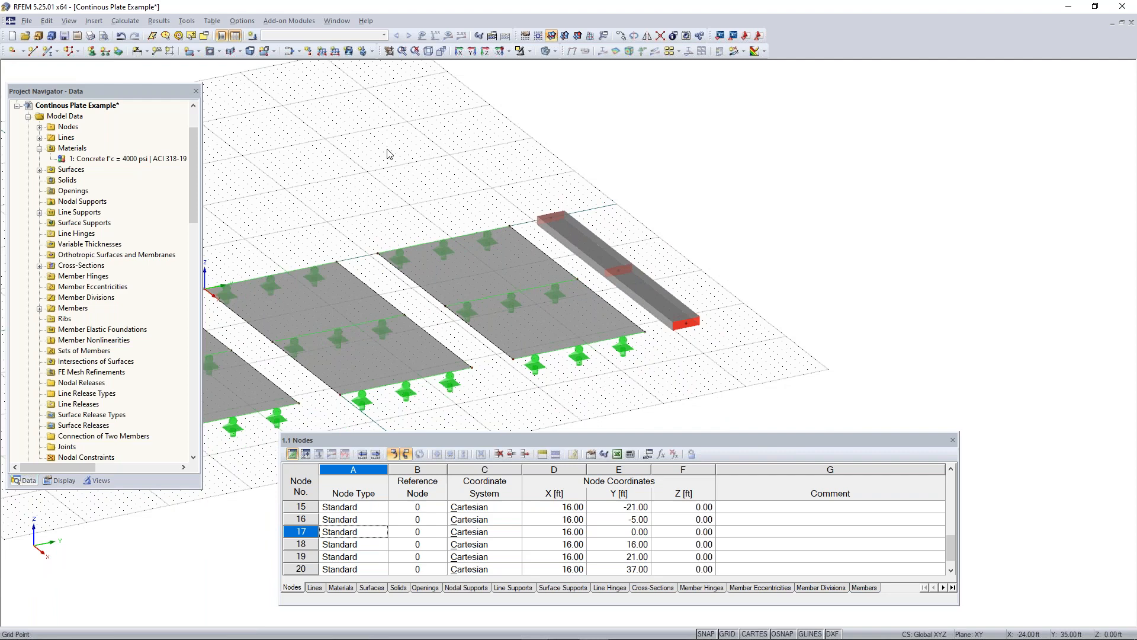
ctrl+middle_drag(599, 303, 709, 348)
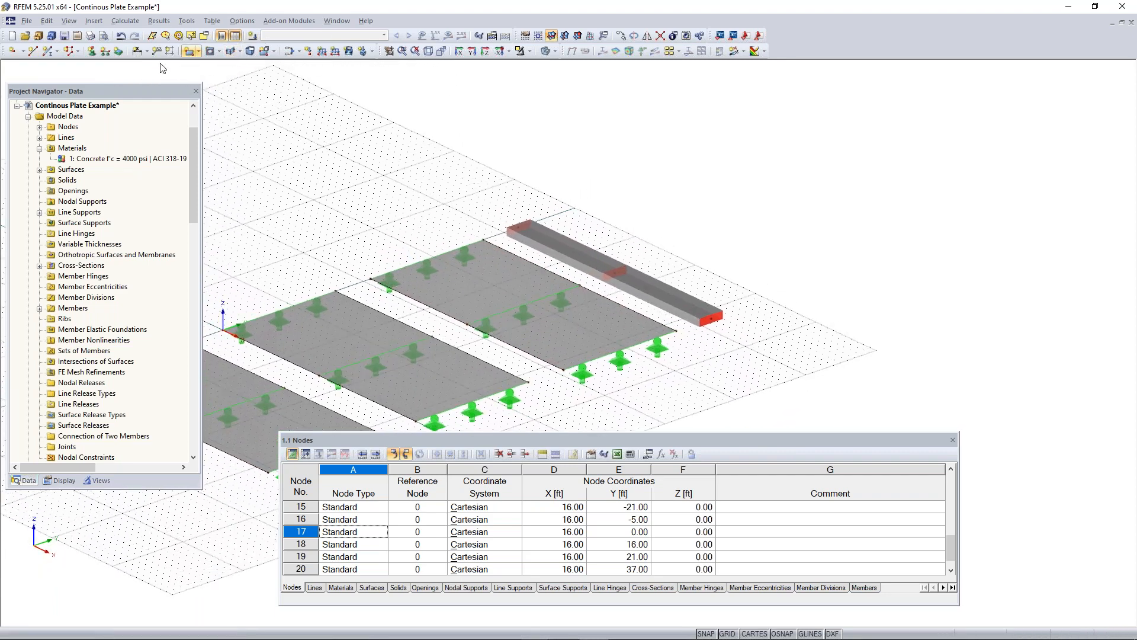
click(92, 53)
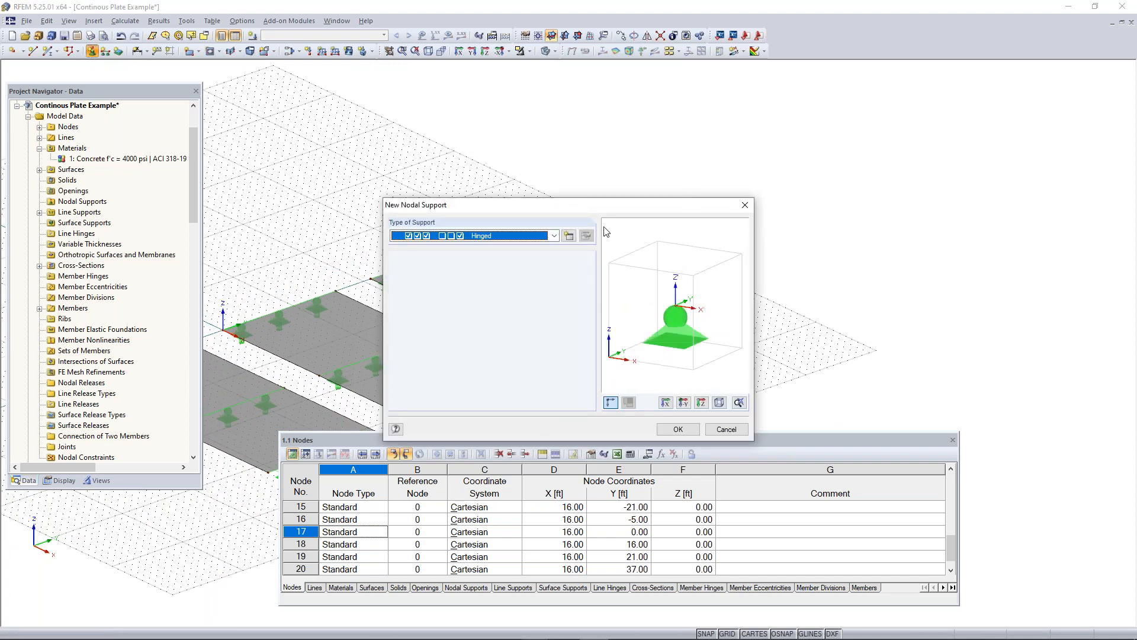
click(554, 236)
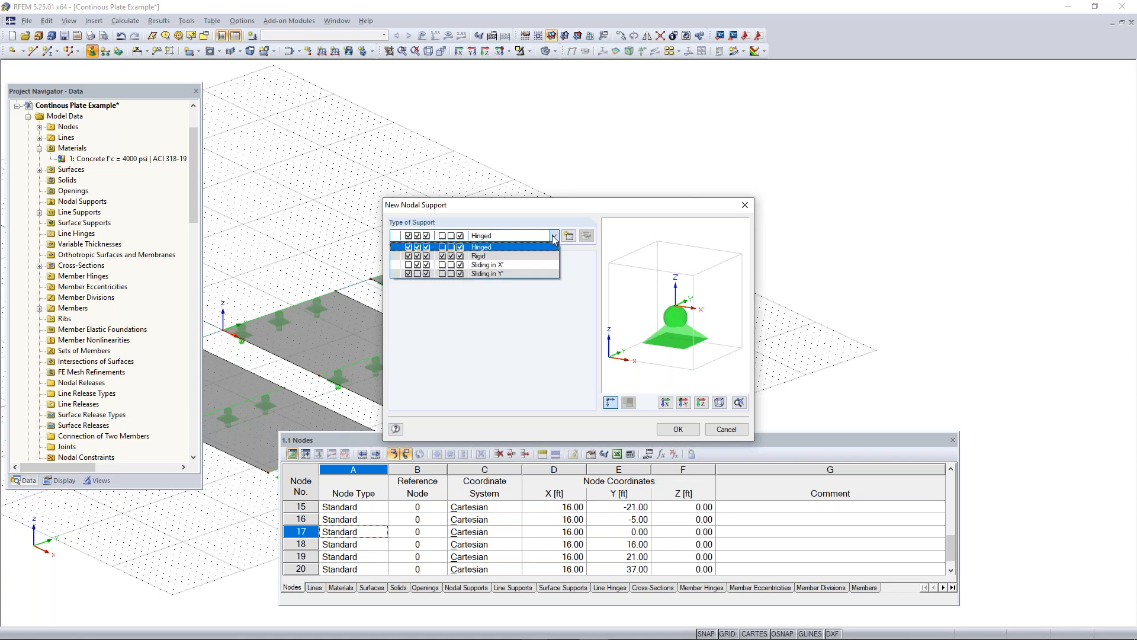
click(524, 268)
click(516, 236)
click(521, 273)
click(508, 236)
click(488, 247)
click(678, 429)
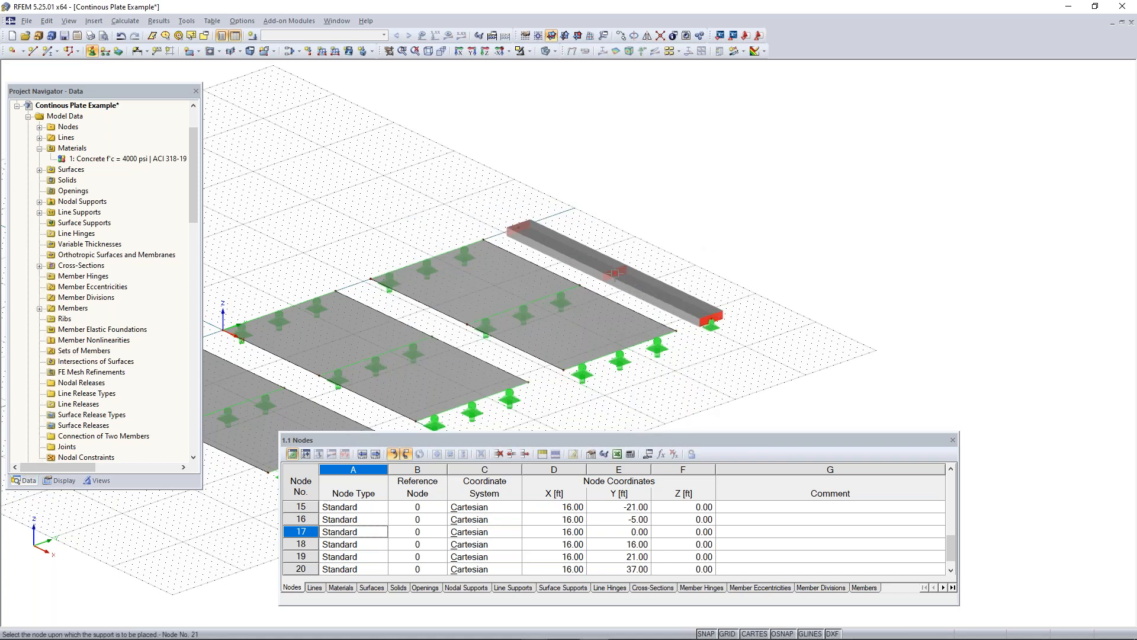
click(615, 273)
key(Escape)
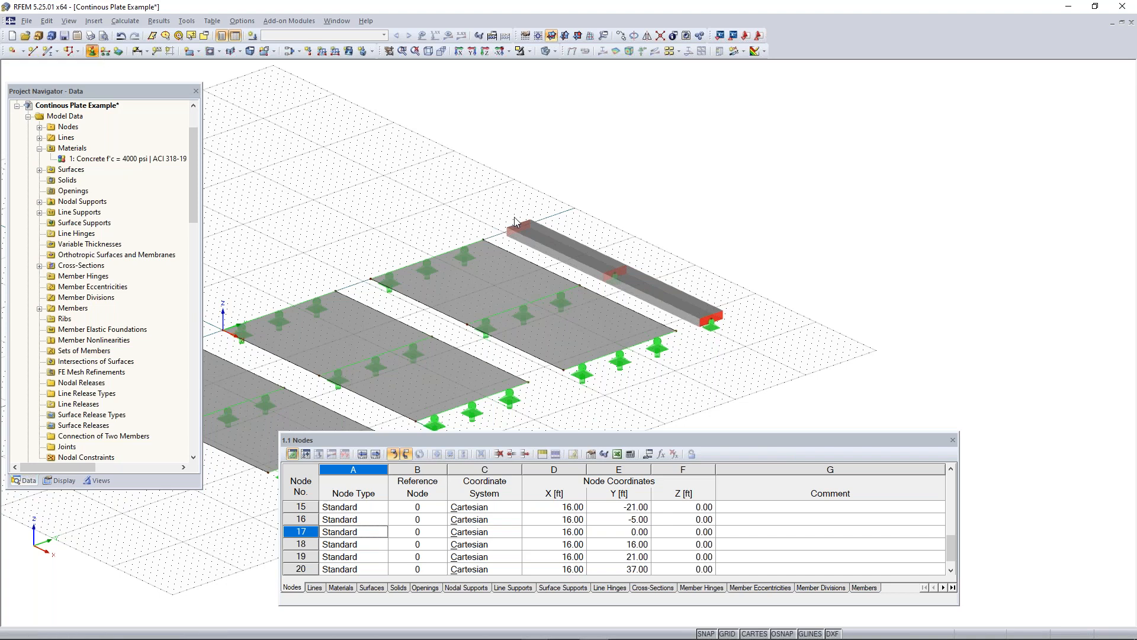
Step: Define a nodal support type that fixes everything except rotation about Y, and place it on the concrete member's start node
drag(529, 212, 250, 182)
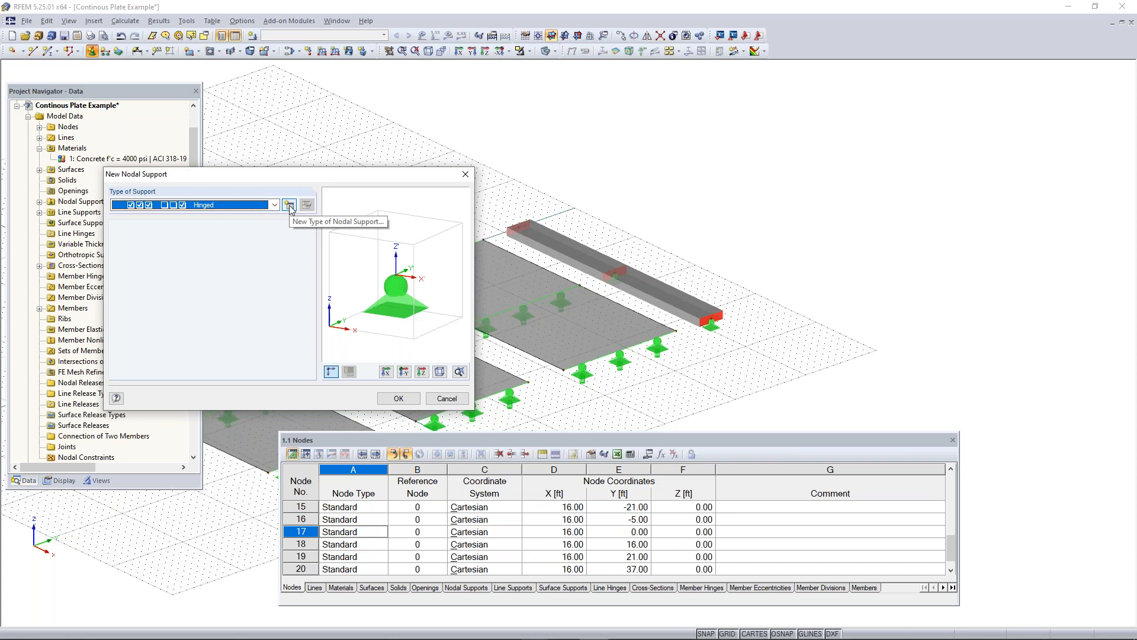
click(289, 205)
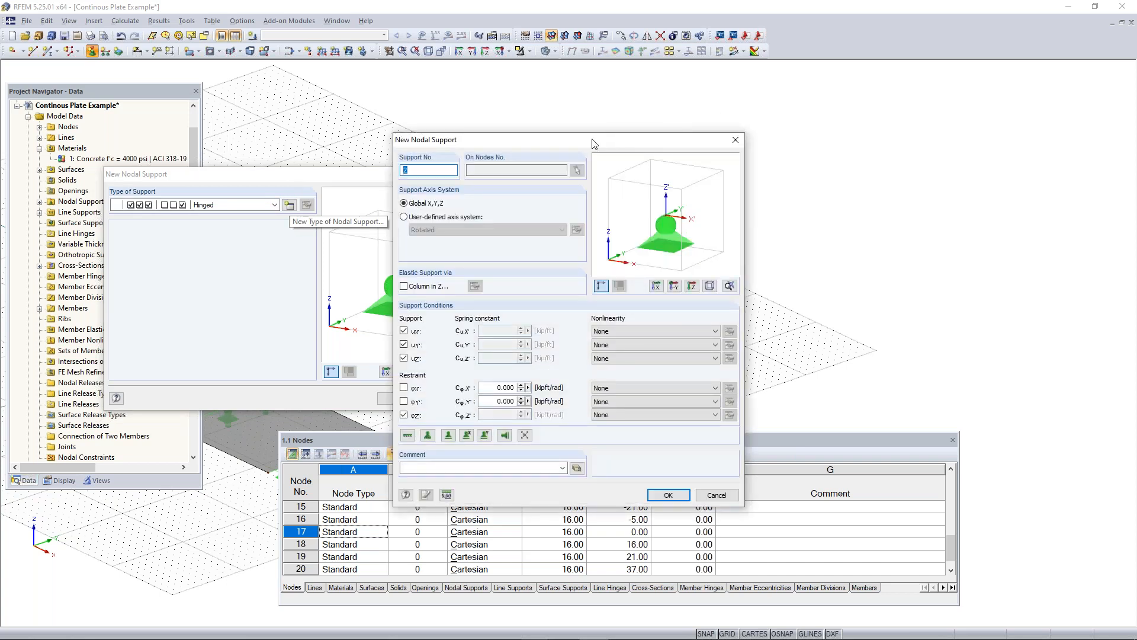
drag(590, 141, 294, 118)
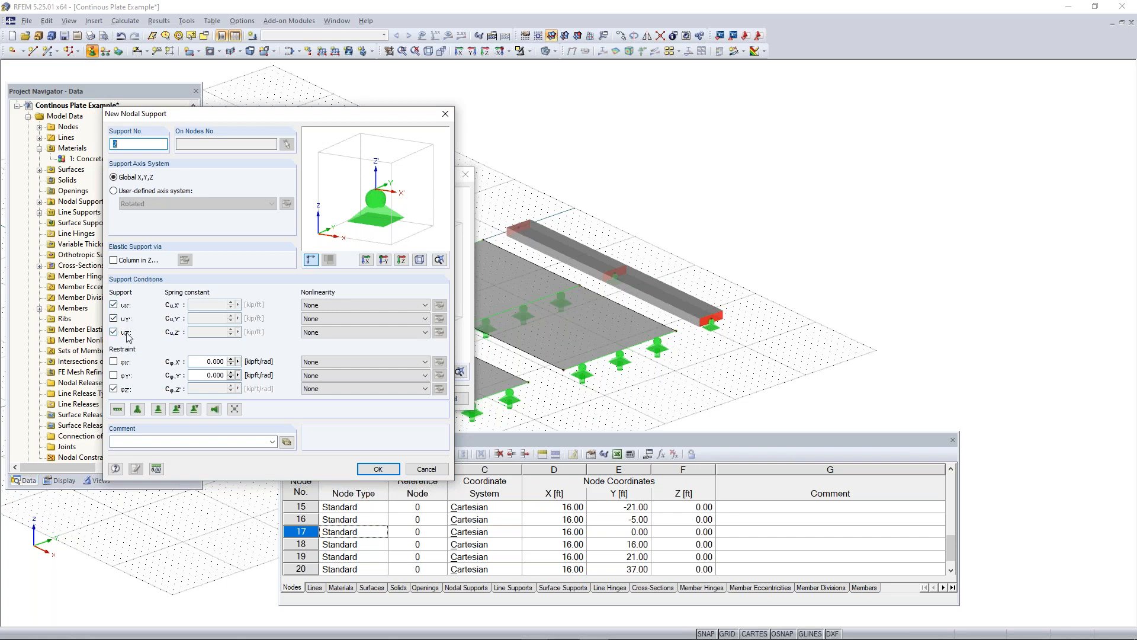
click(114, 362)
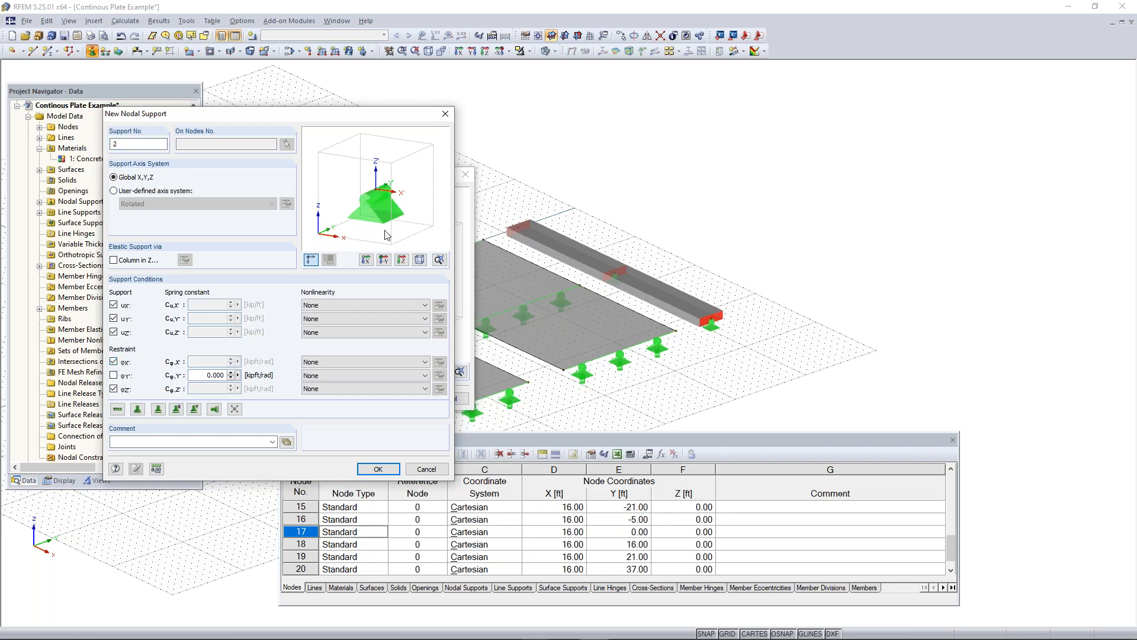
click(378, 469)
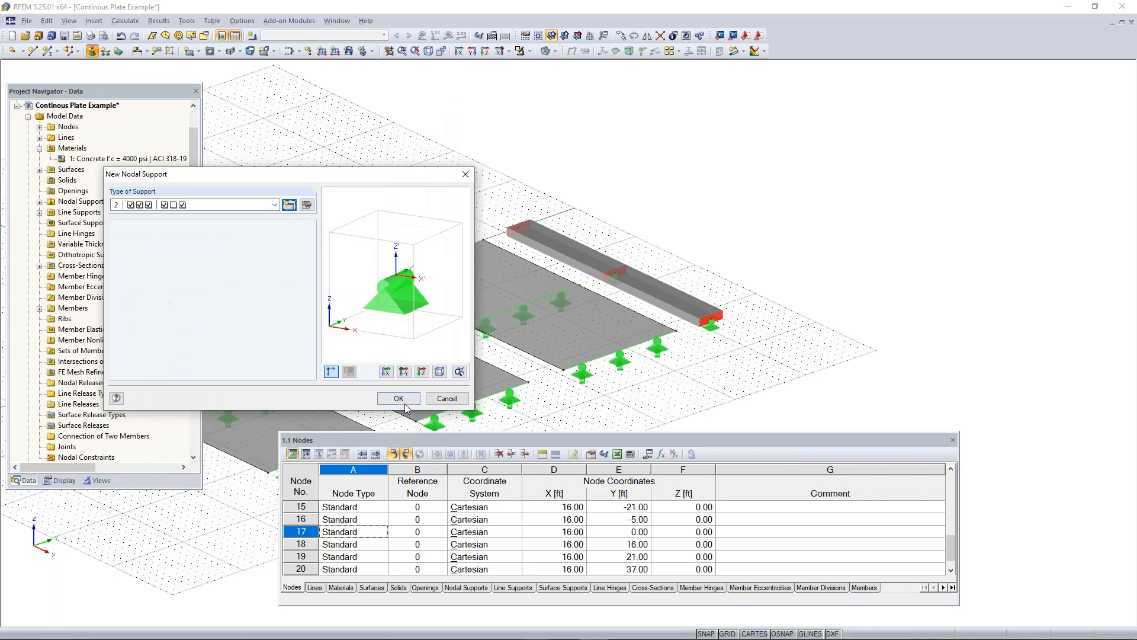
click(377, 399)
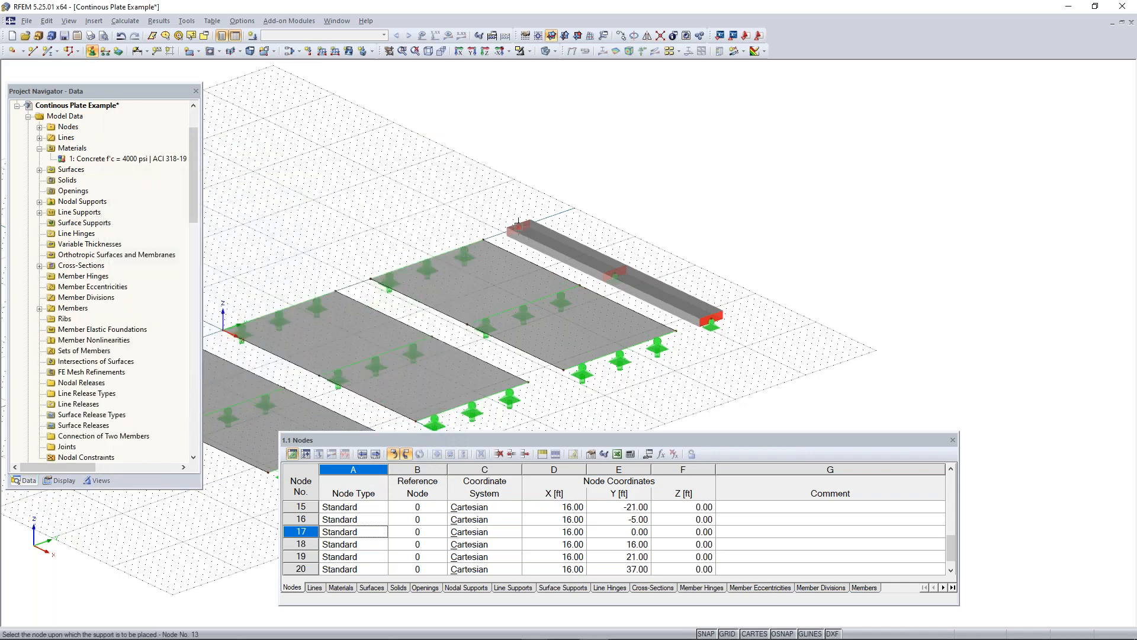
scroll(615, 283, up, 2)
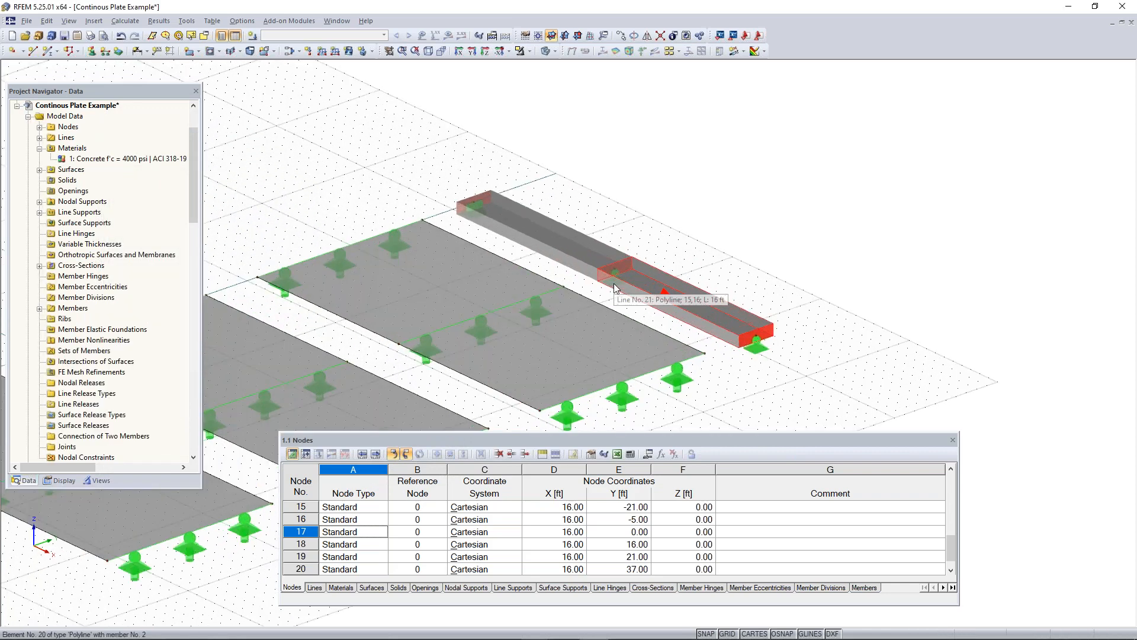
Step: Switch the model display to wireframe and examine the nodal supports along the concrete member, especially at its start node
click(546, 51)
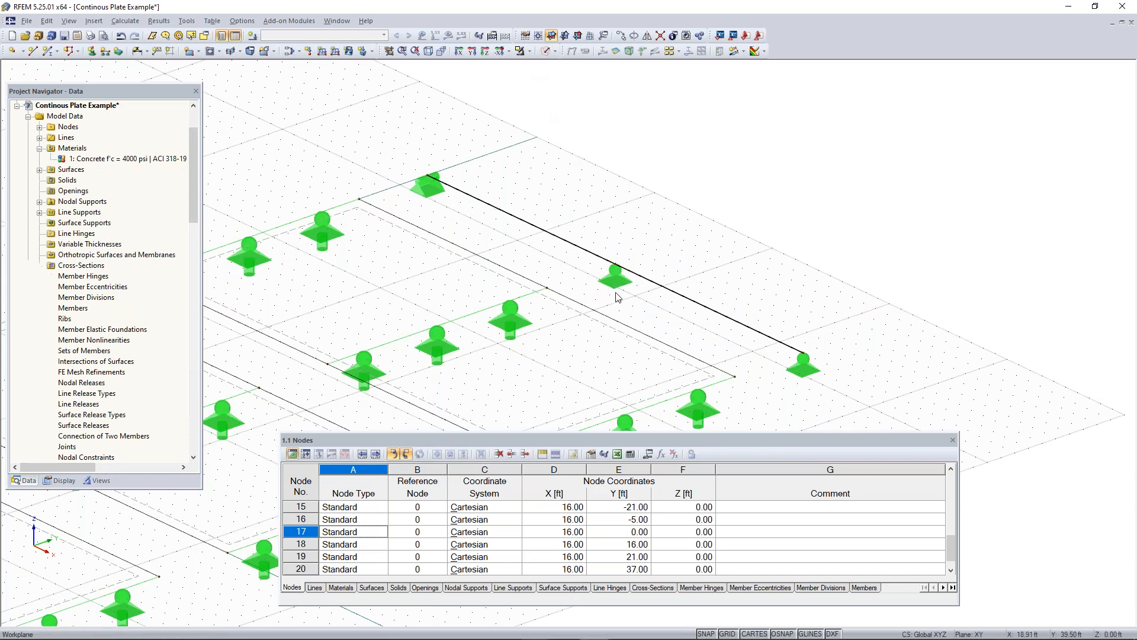
scroll(612, 291, up, 2)
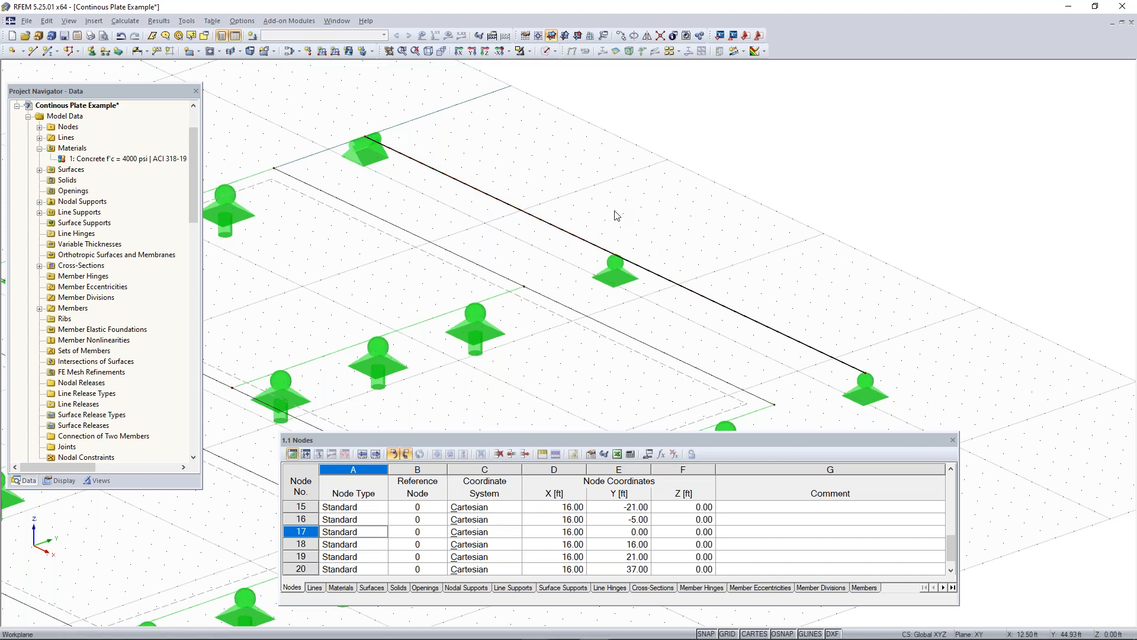
scroll(616, 217, down, 2)
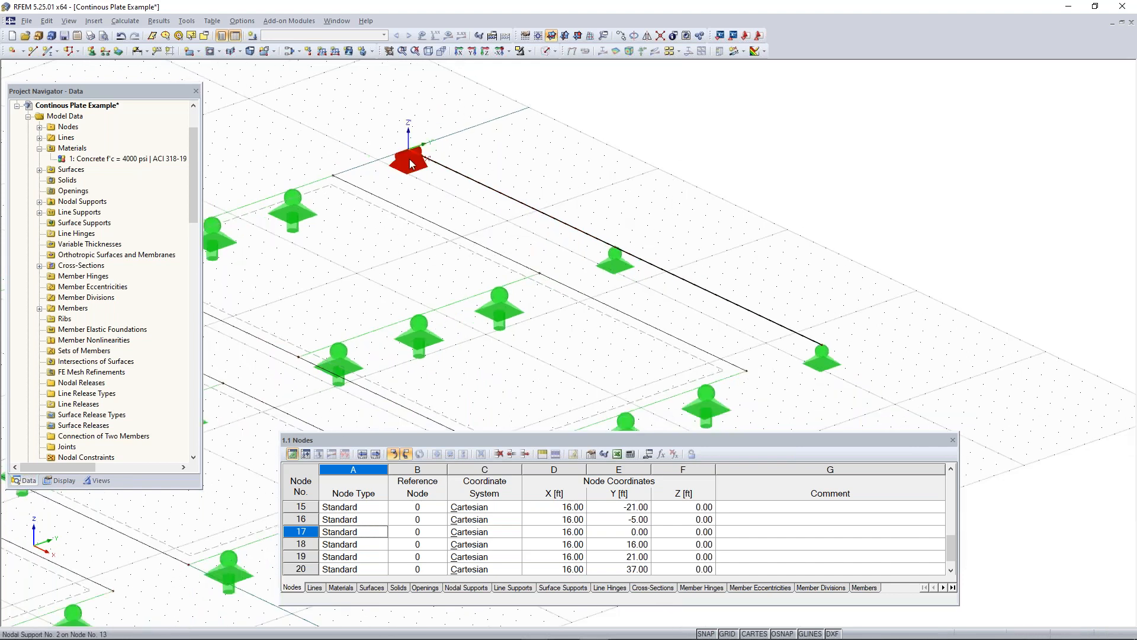
scroll(405, 164, up, 3)
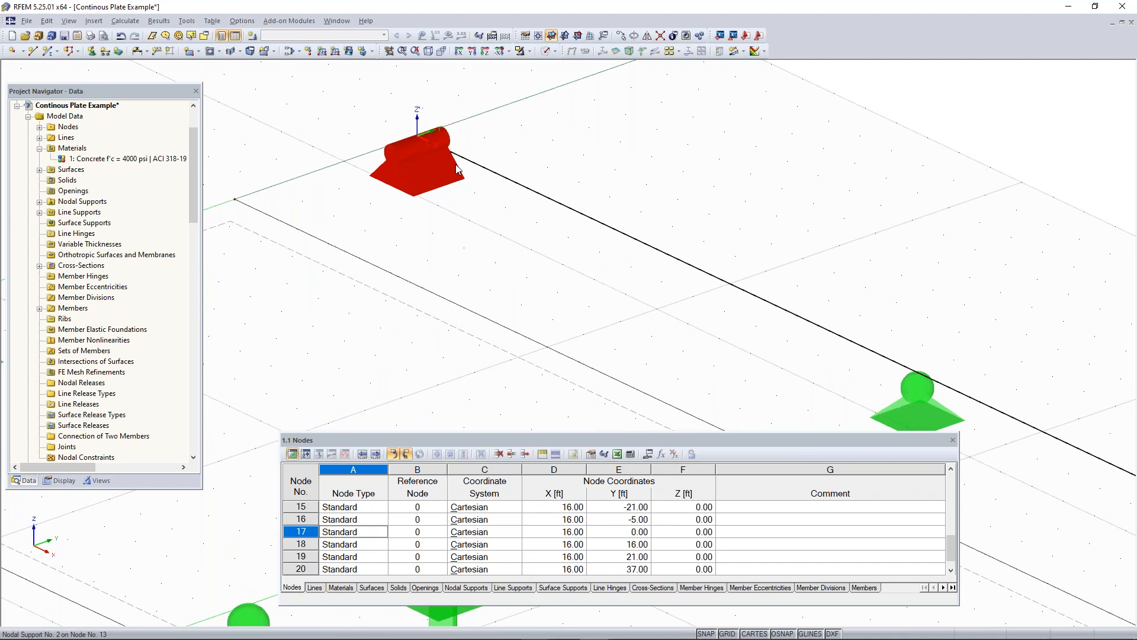
scroll(465, 179, down, 2)
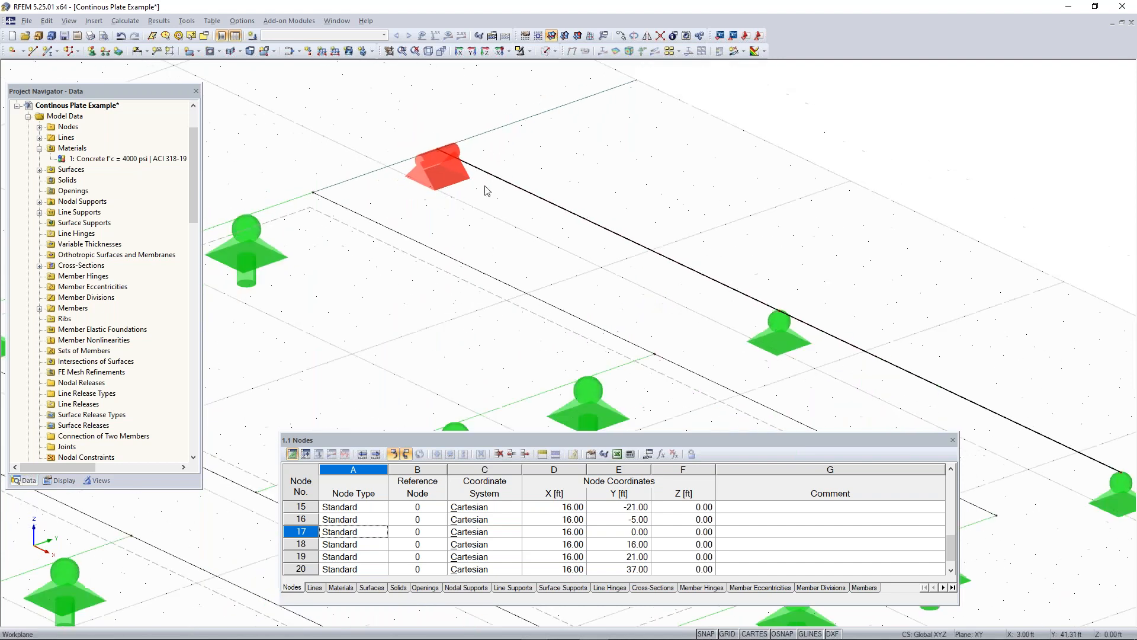
scroll(443, 167, down, 2)
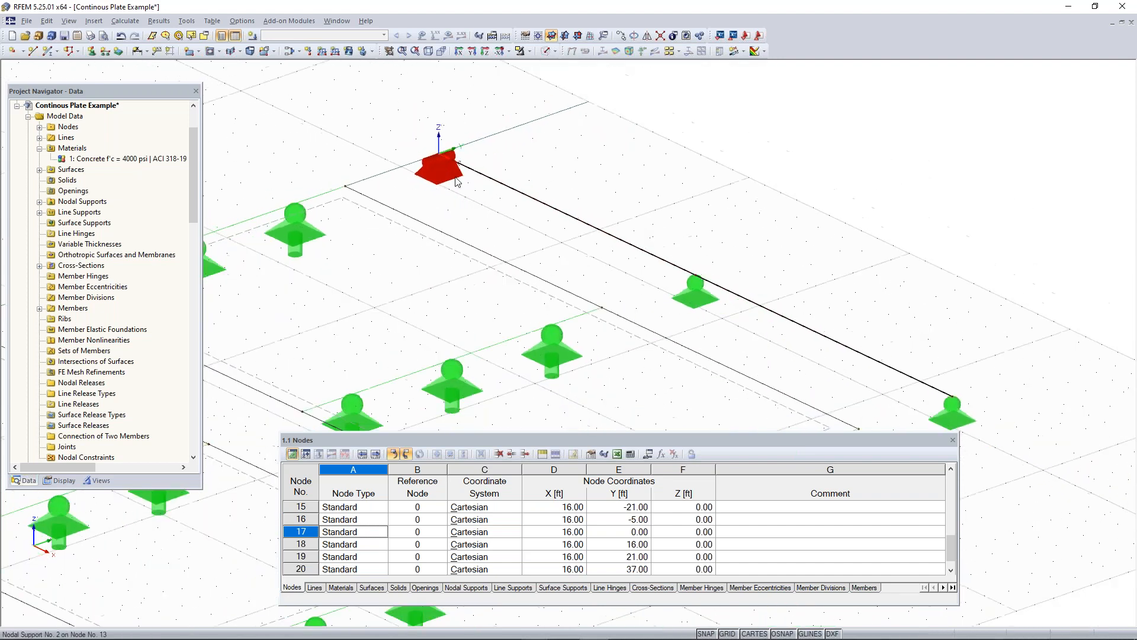
Step: Show the member local axis systems, examine their orientation along the concrete member, and hide them again
right_click(539, 206)
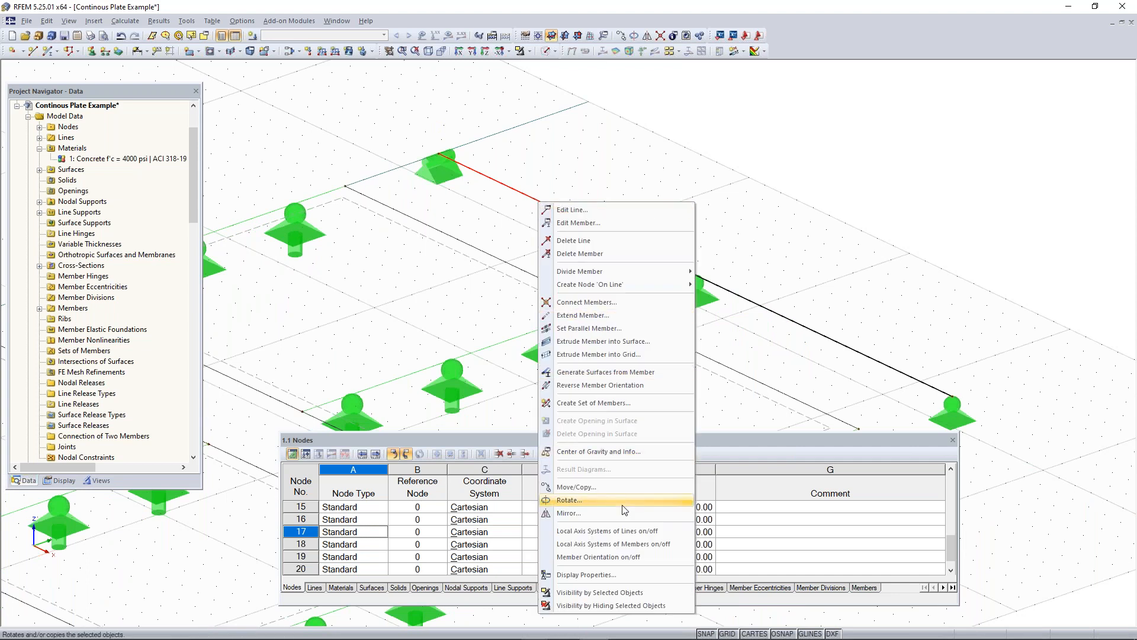
click(613, 544)
key(Escape)
middle_drag(744, 338, 653, 308)
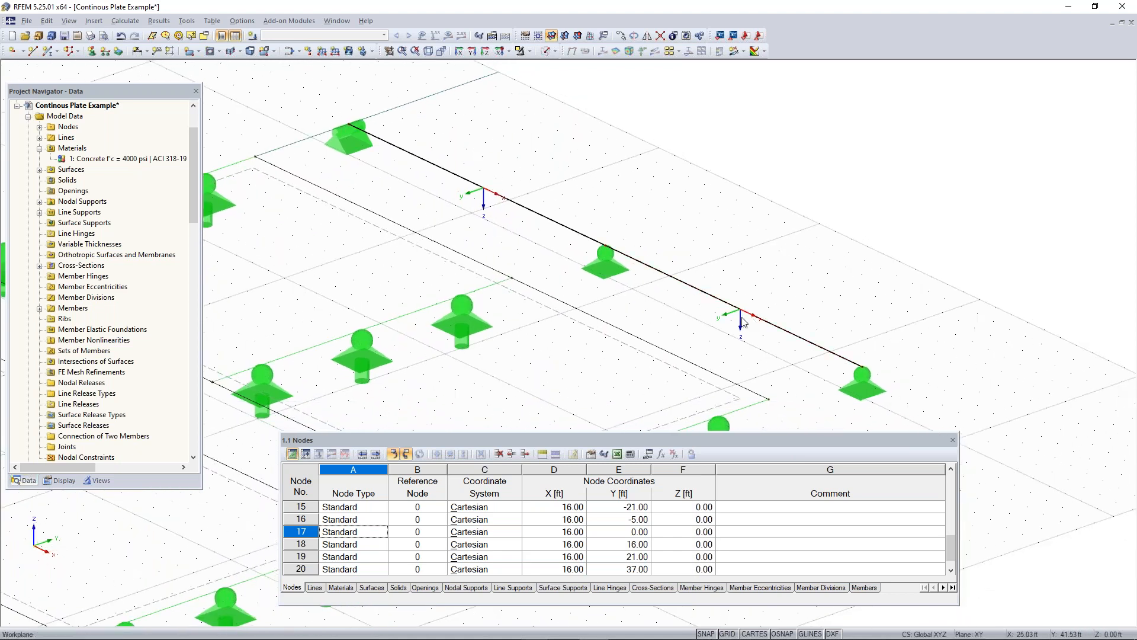
scroll(740, 321, up, 1)
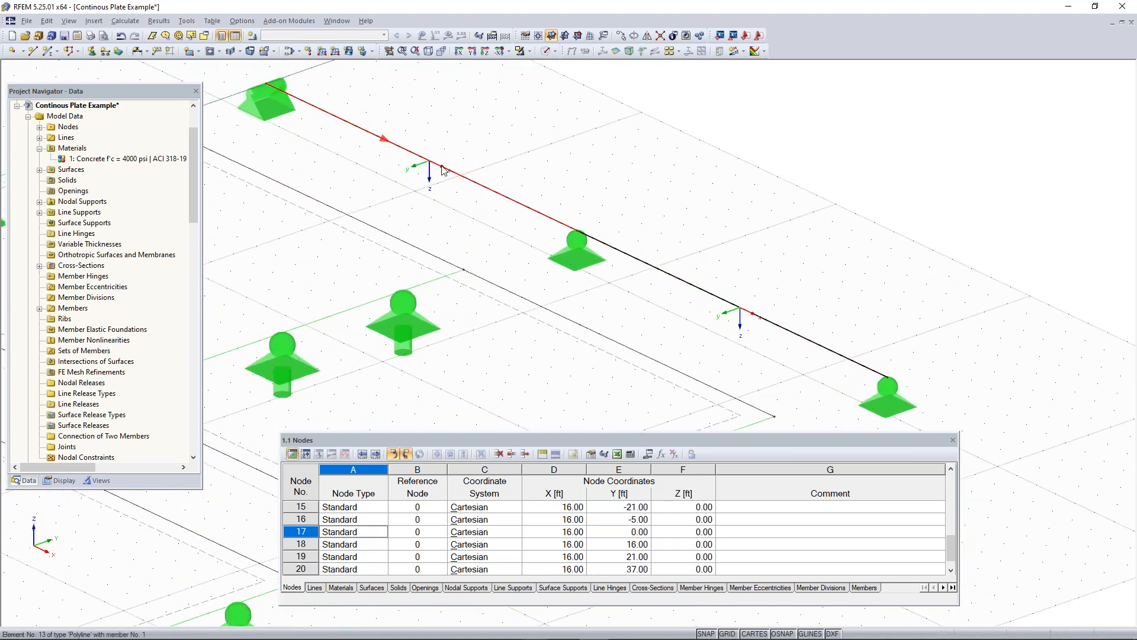
scroll(458, 178, down, 2)
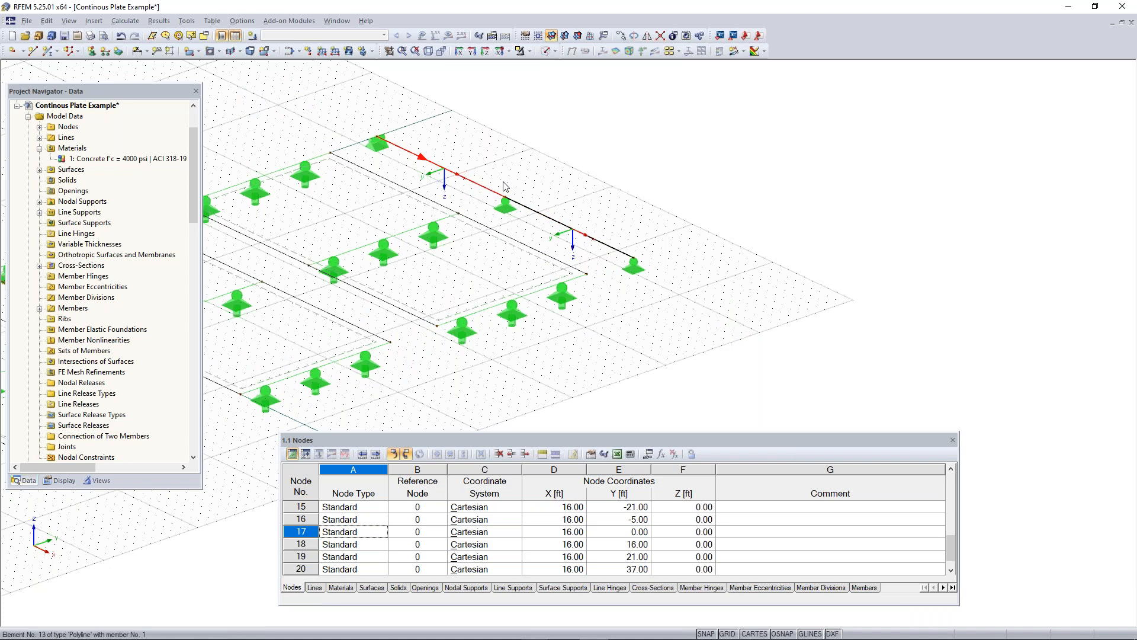
right_click(458, 174)
click(533, 516)
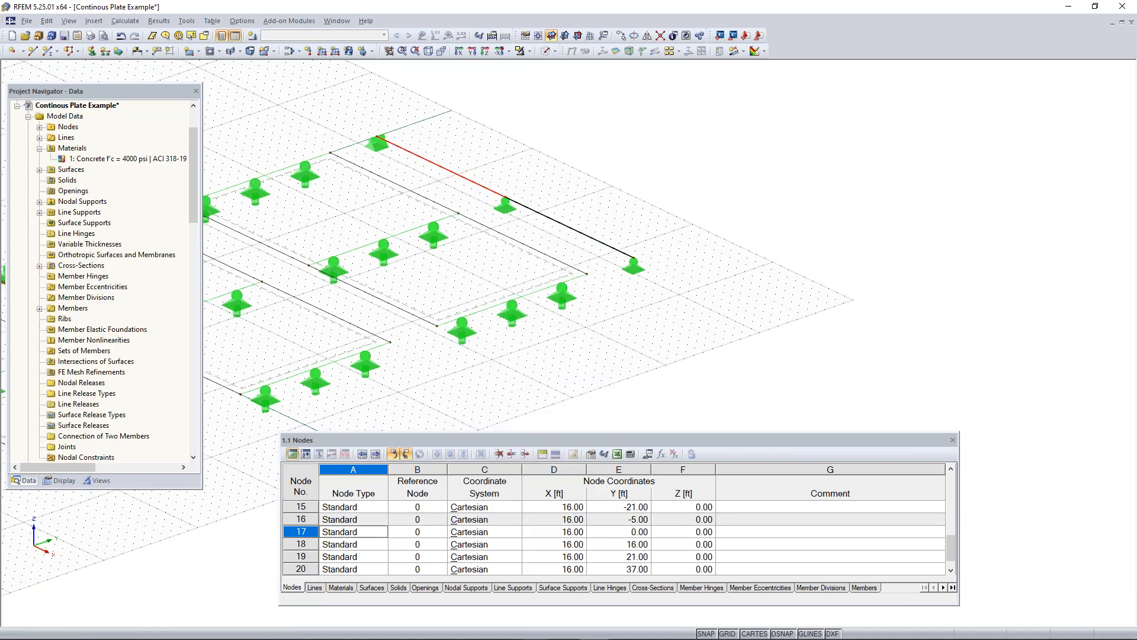
scroll(508, 331, down, 2)
middle_drag(500, 354, 709, 304)
click(743, 306)
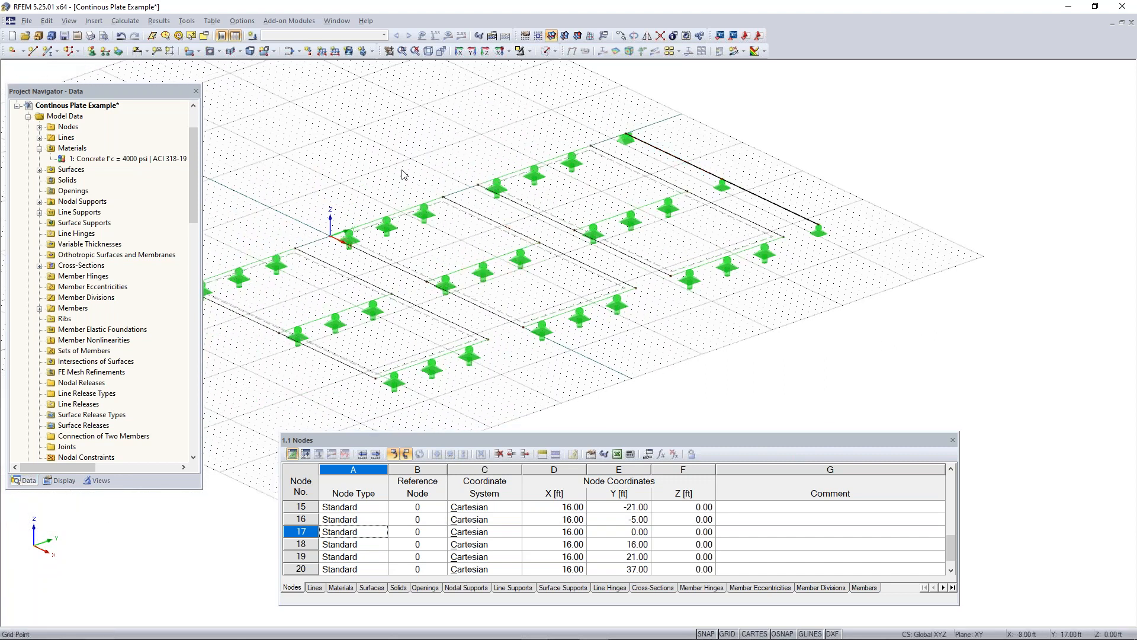
click(1130, 42)
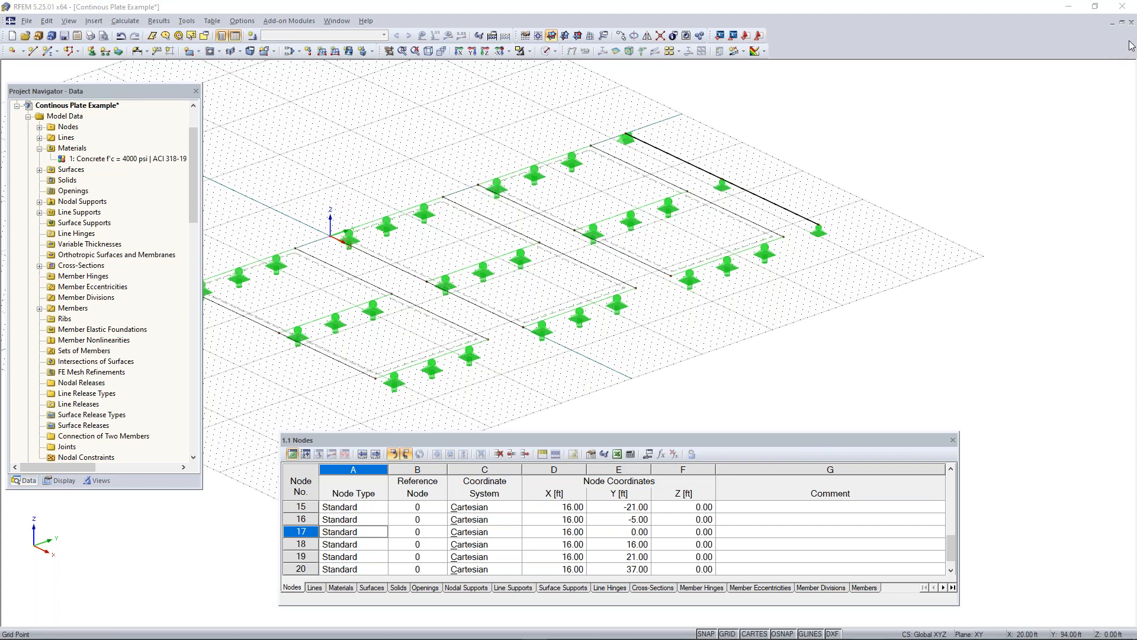
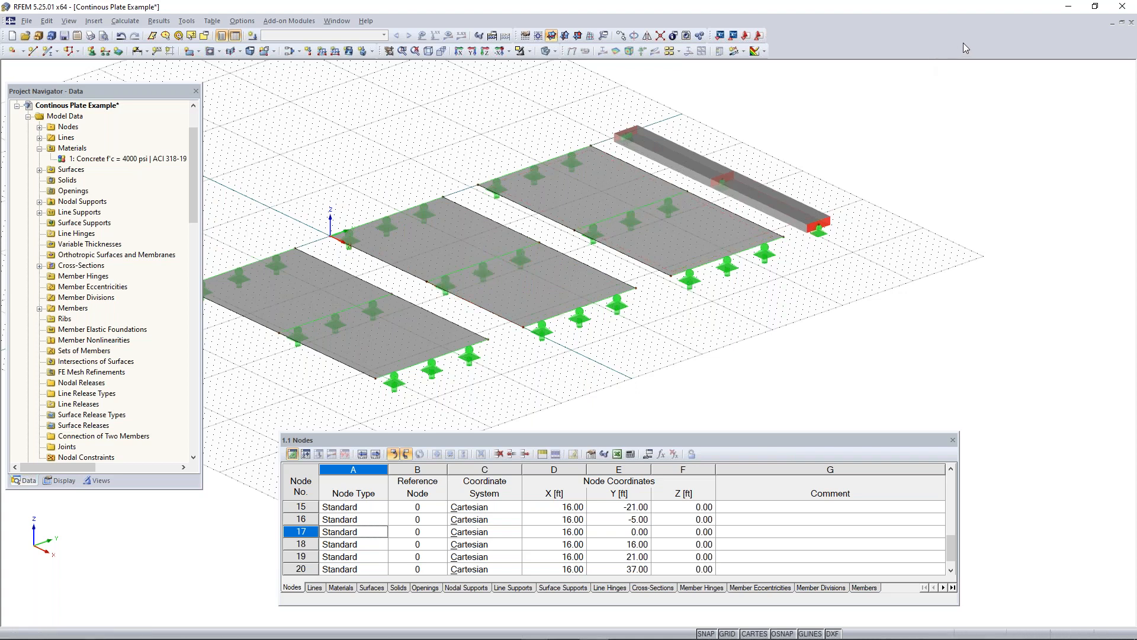
Step: Create a new load case in the Dead category with the description Load Case 1
middle_drag(473, 135, 552, 124)
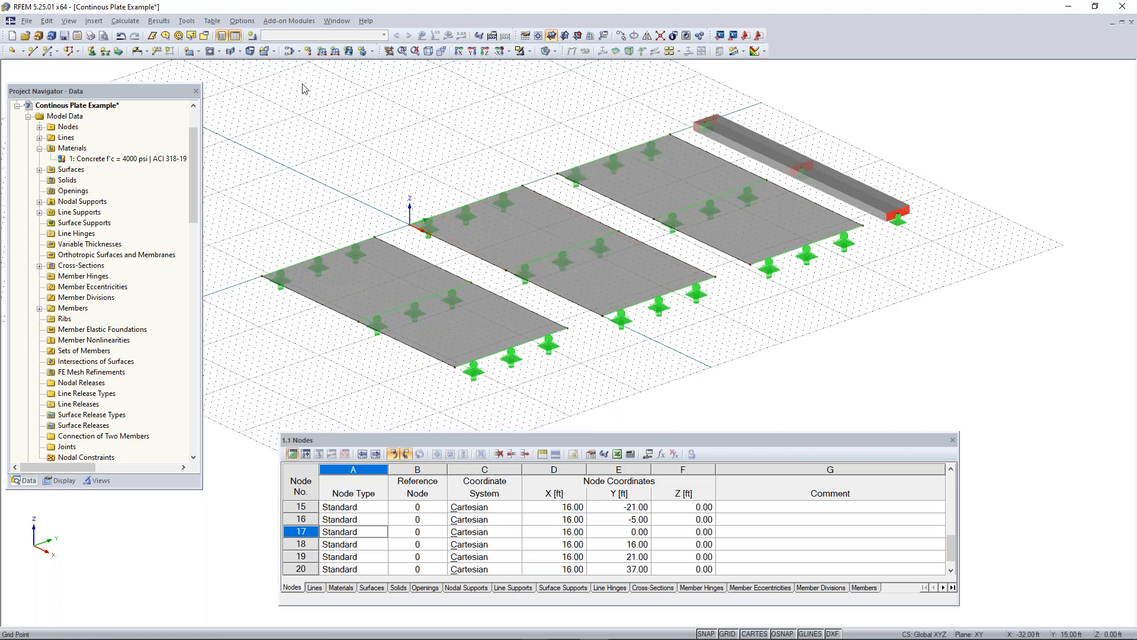
click(253, 37)
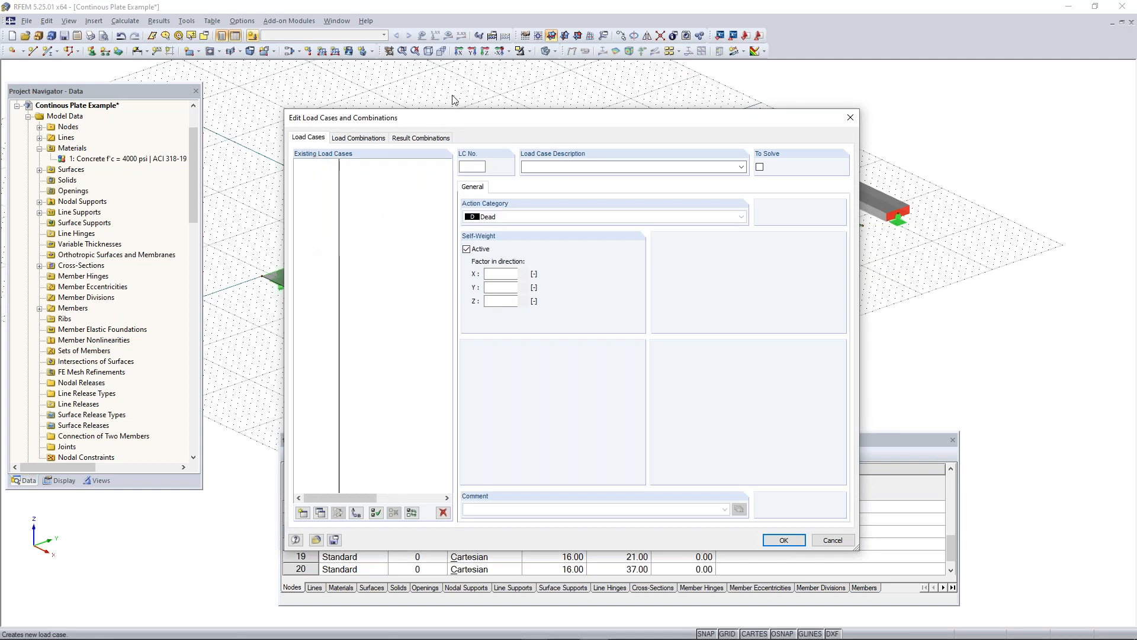
drag(480, 98, 399, 105)
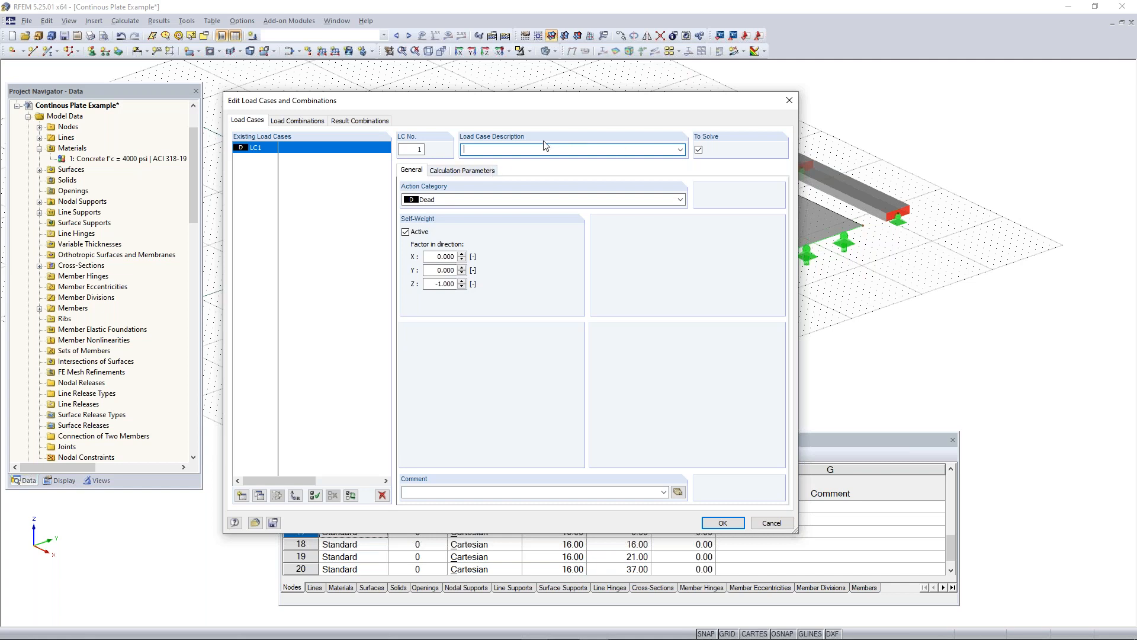
text(oad case )
text(Case)
Step: Deactivate the self-weight for Load Case 1 and accept the load case definition
click(420, 234)
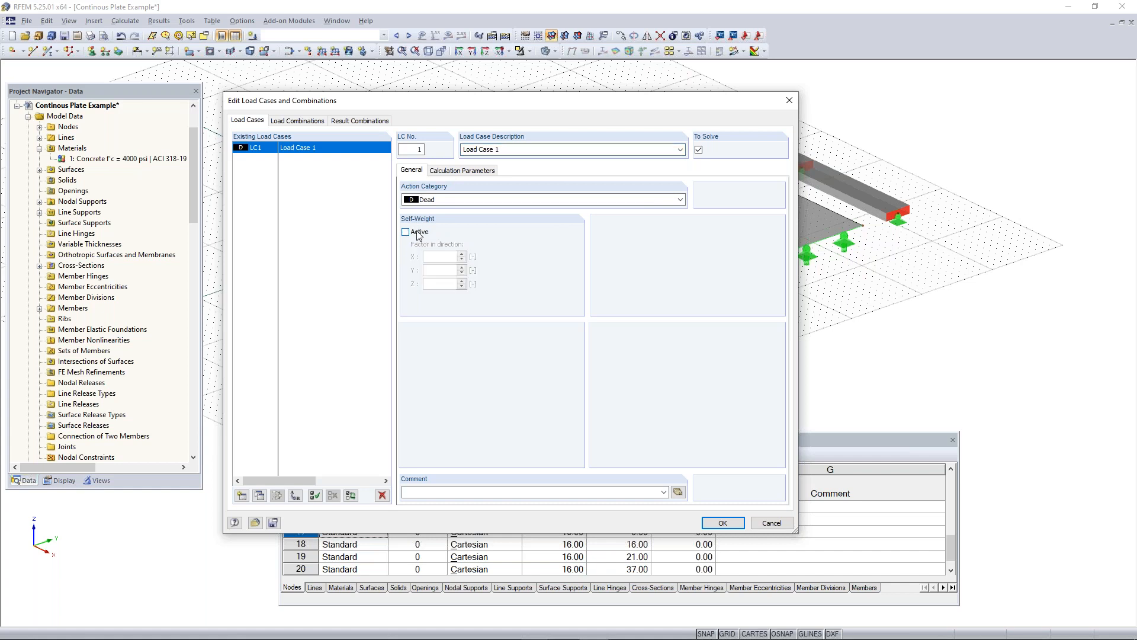
click(418, 232)
key(Tab)
key(Tab)
key(Tab)
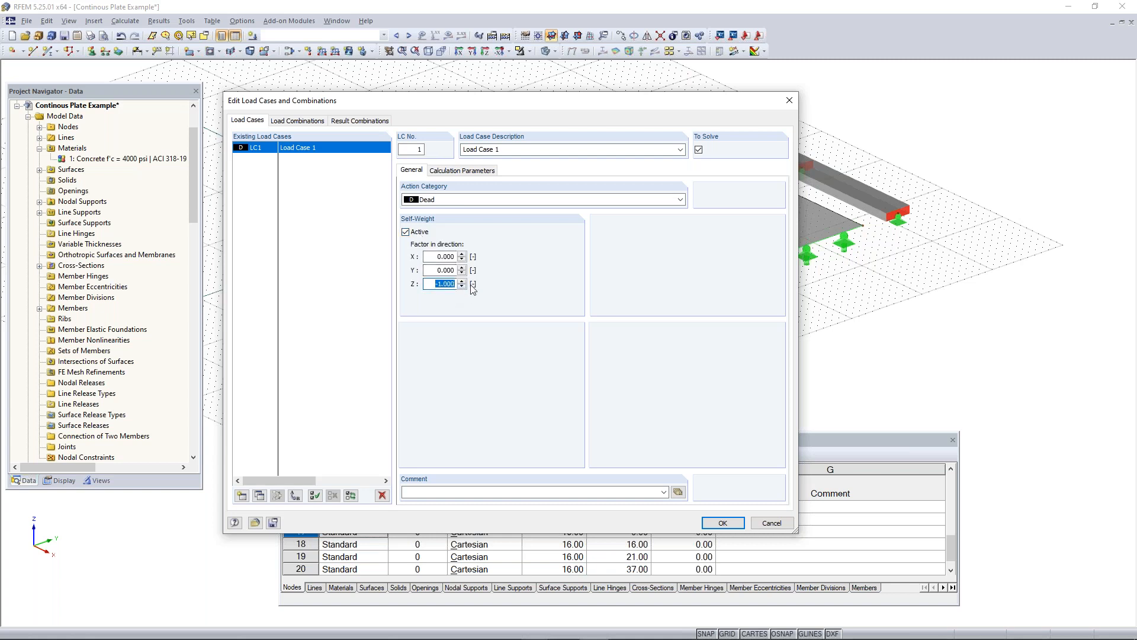
click(432, 284)
click(414, 232)
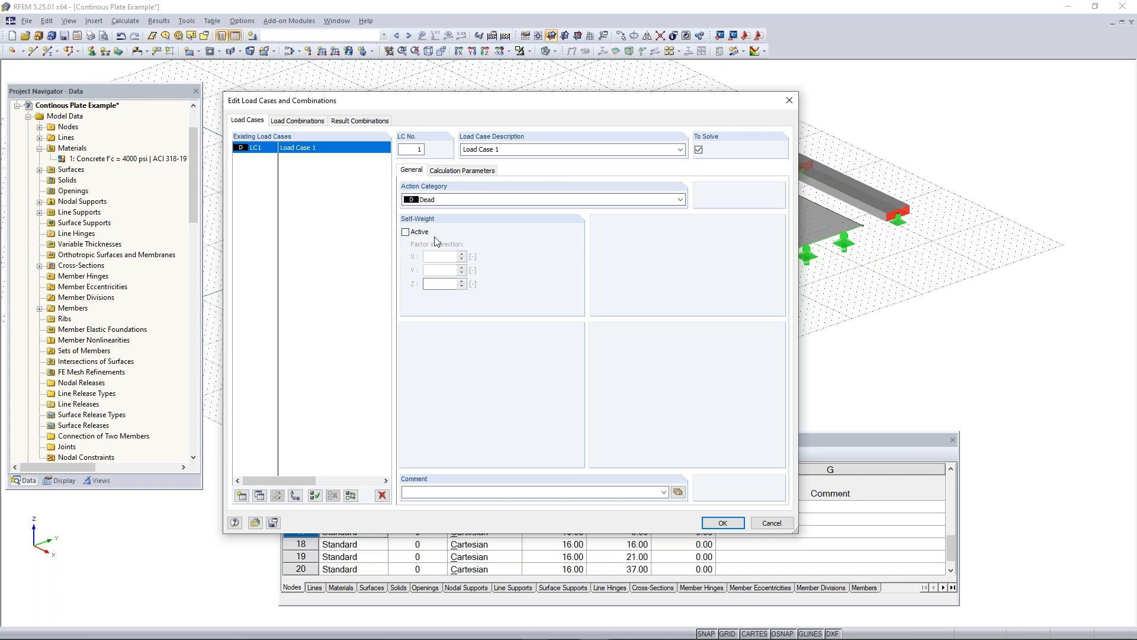
click(724, 522)
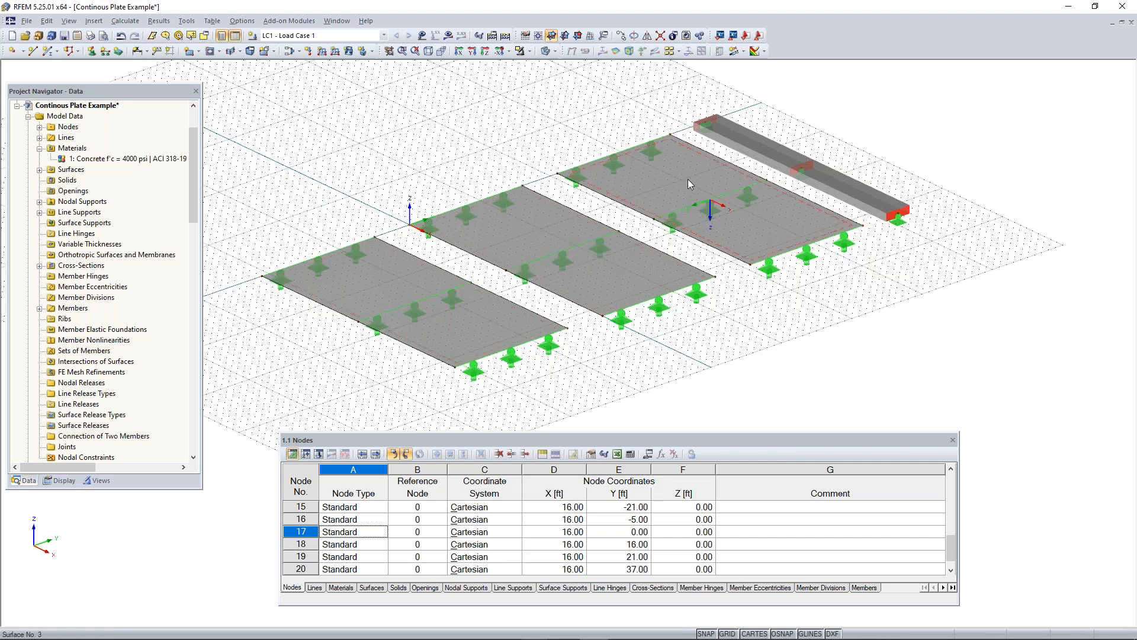
click(350, 54)
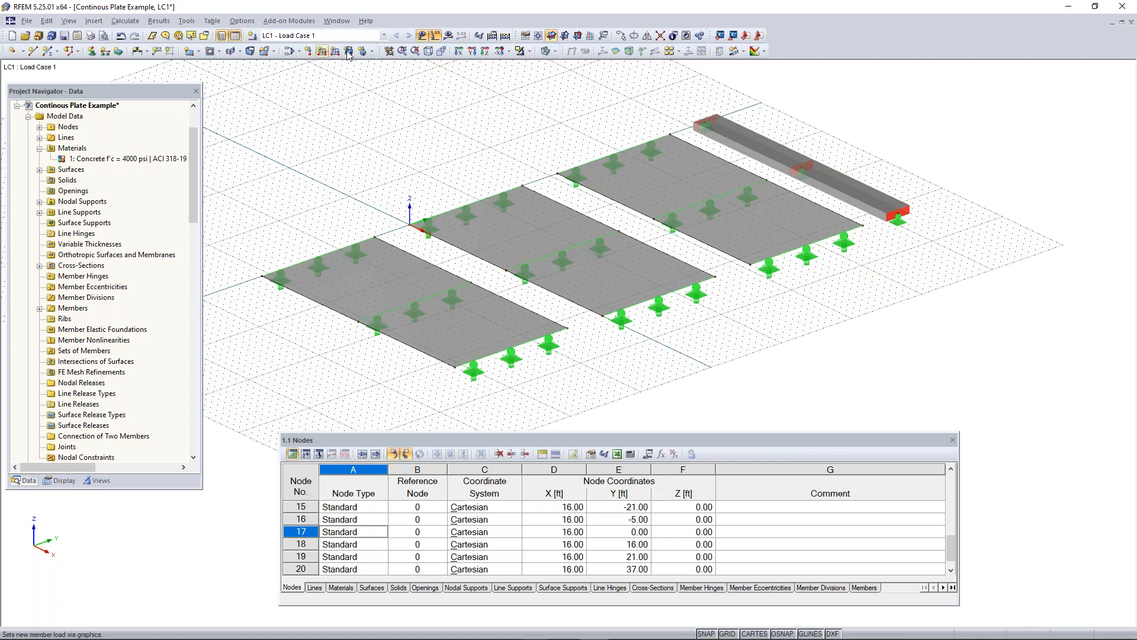
click(93, 21)
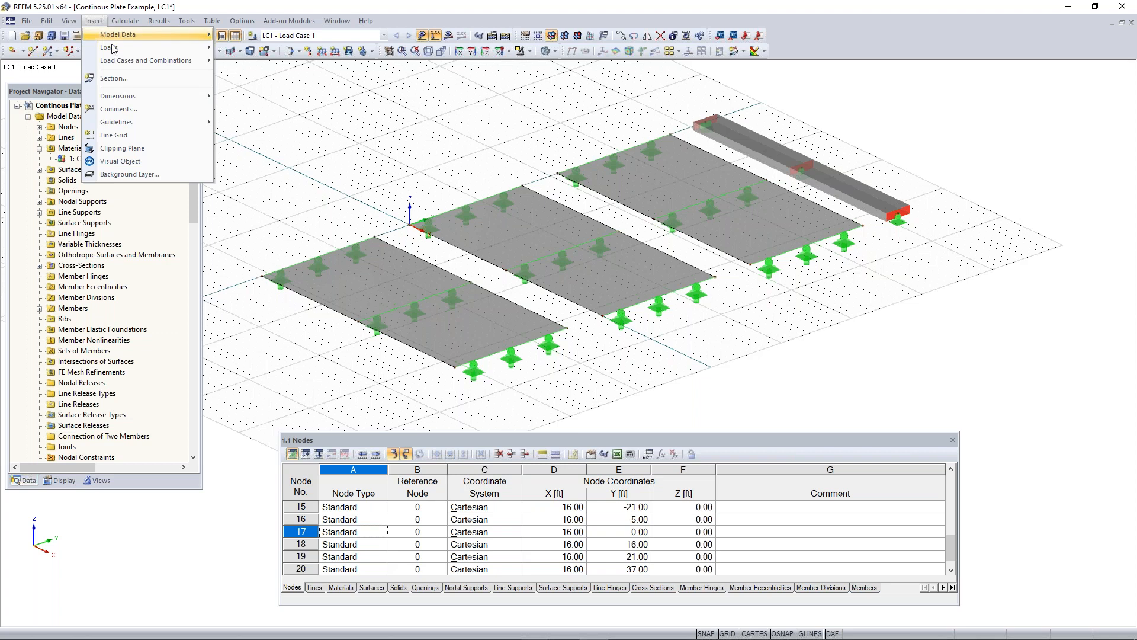
mouse_move(113, 50)
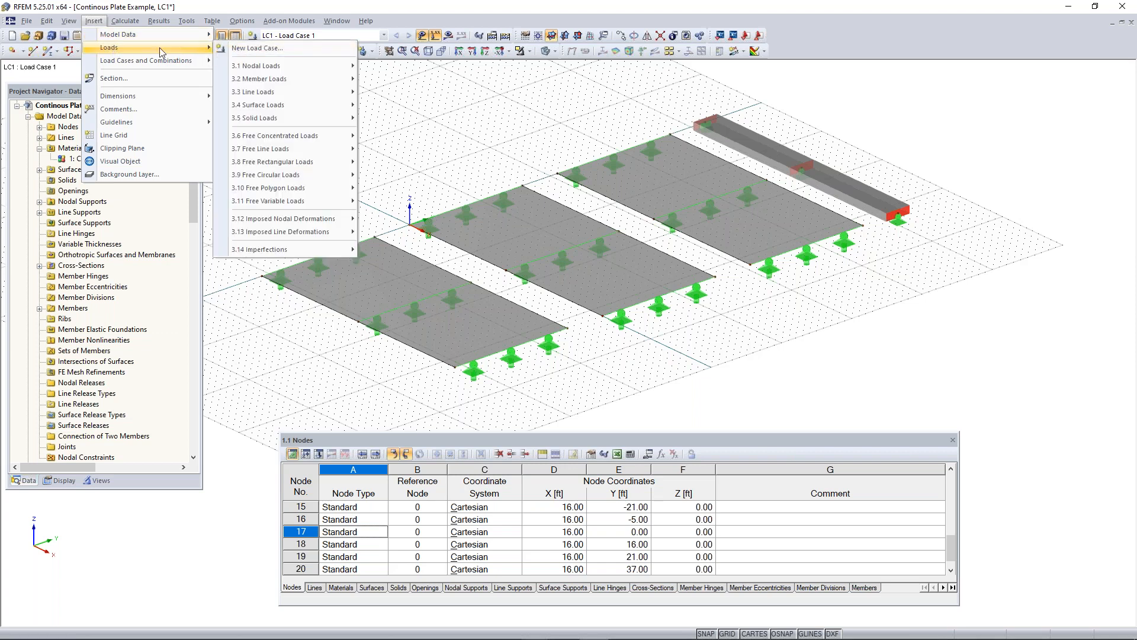
click(412, 104)
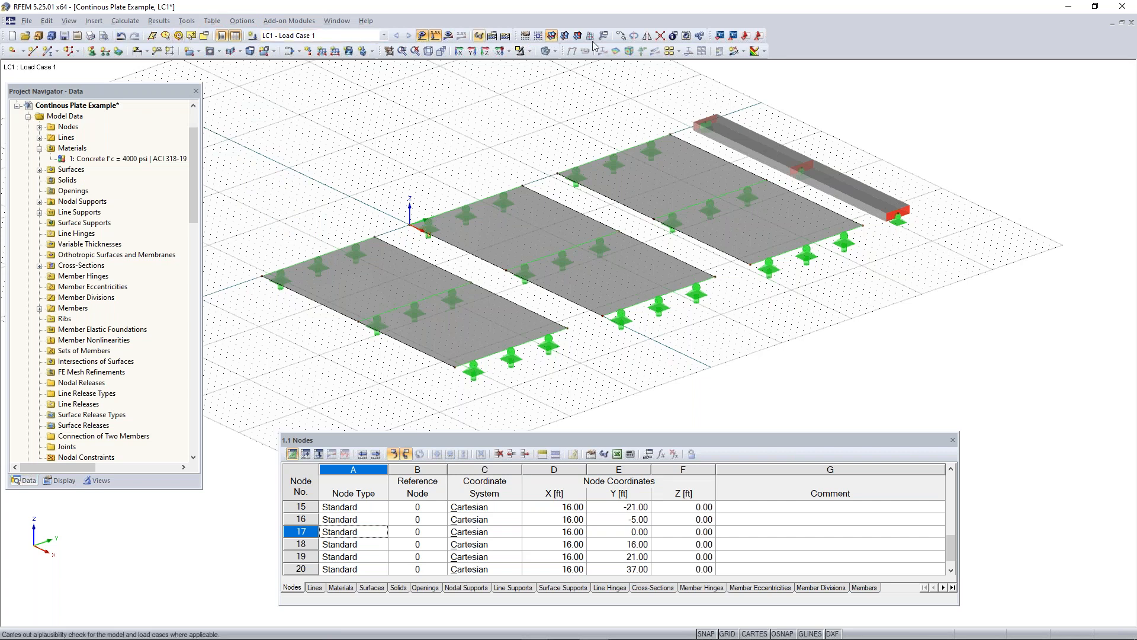
Step: Apply a uniform surface force of 0.210 ksf in the global ZL direction to all three plates
click(348, 51)
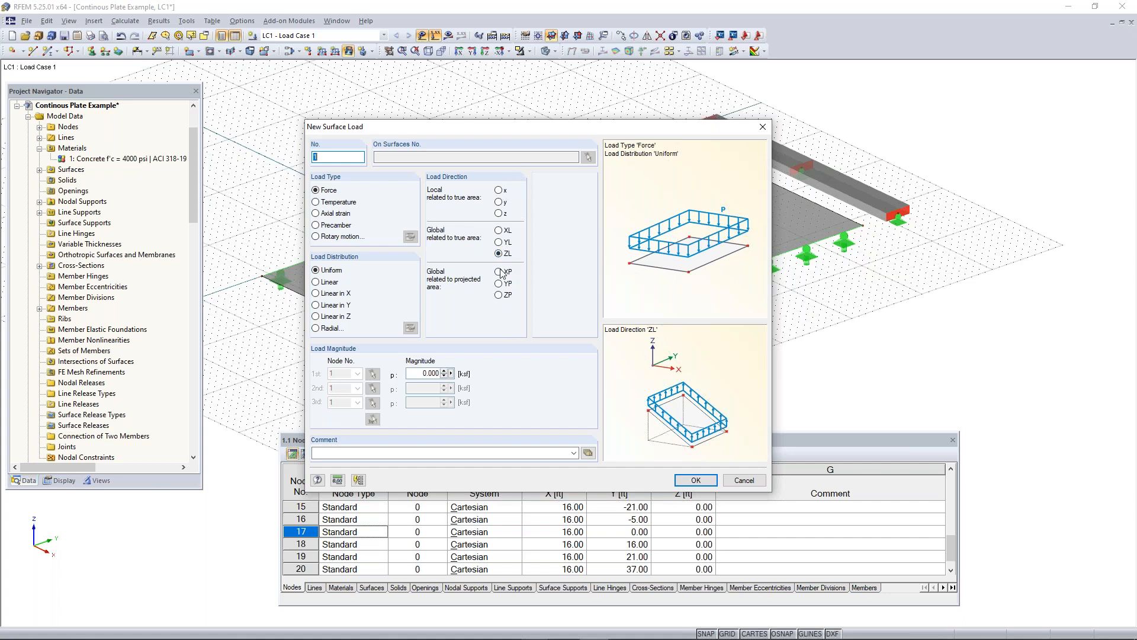
double_click(431, 374)
text(0.210)
click(711, 480)
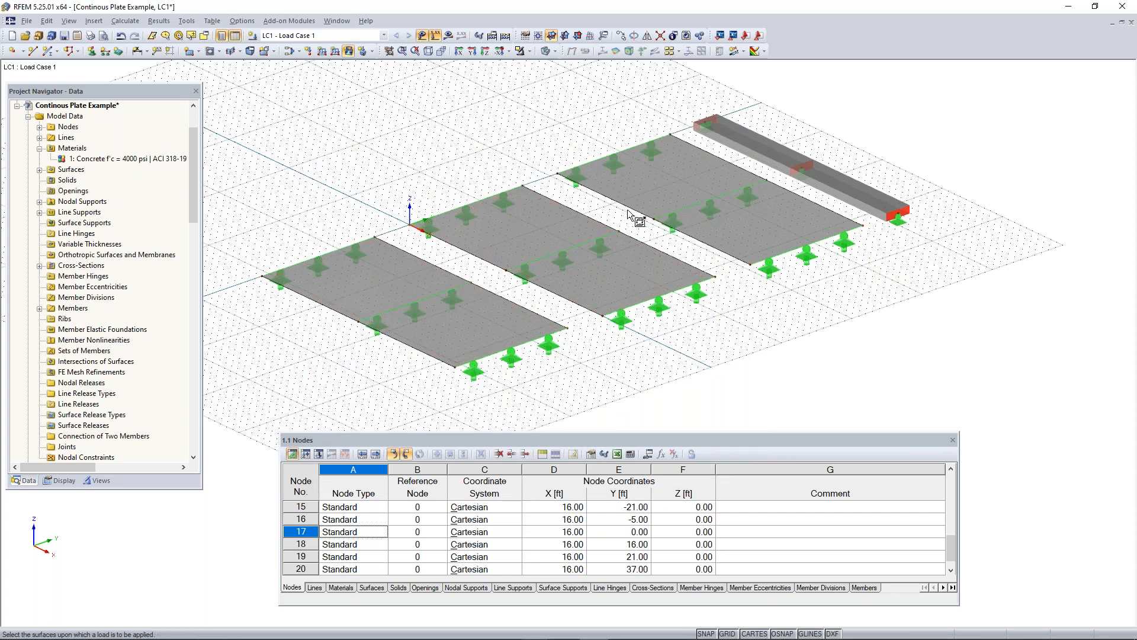
click(364, 287)
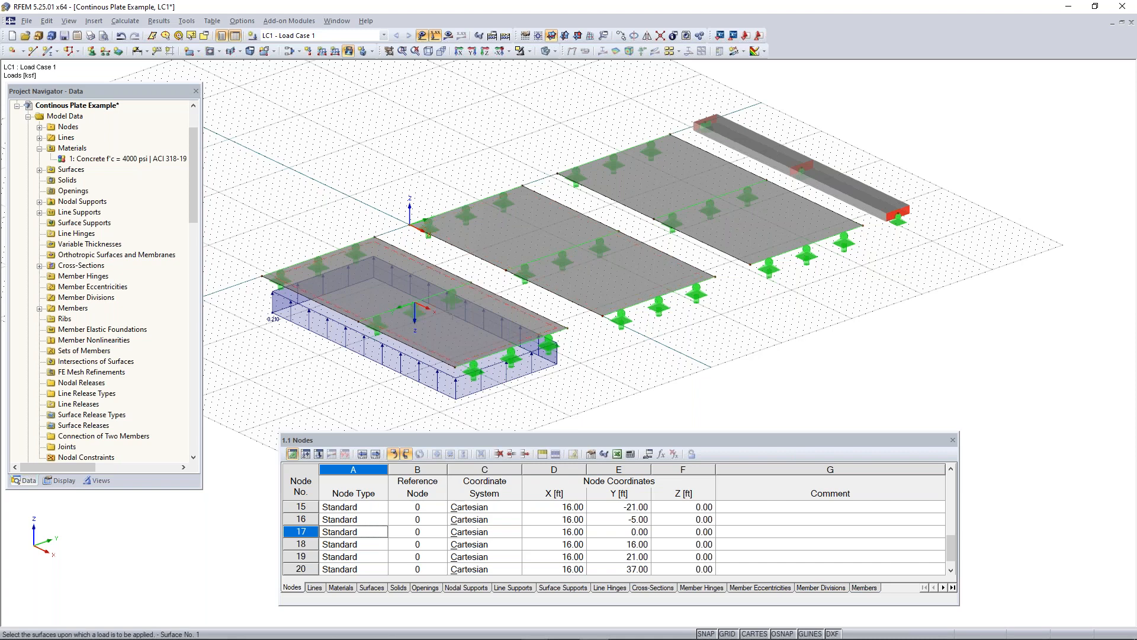
click(539, 229)
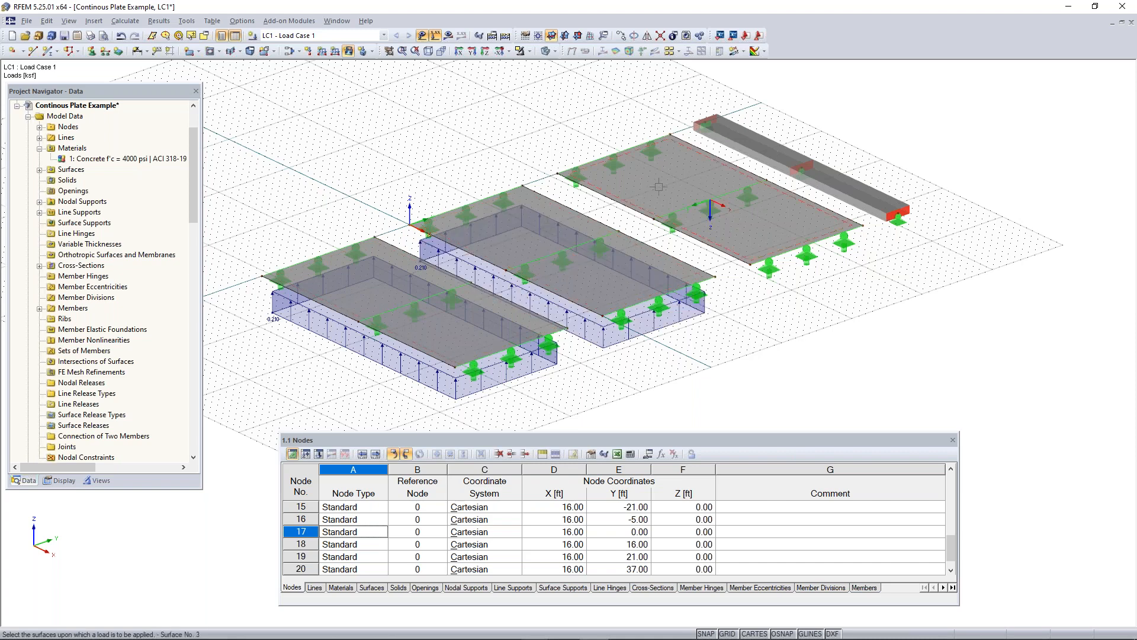
click(713, 204)
Step: Check the surface load direction in a side view and set the magnitude on all three plates to -0.210 ksf
ctrl+middle_drag(744, 362, 712, 345)
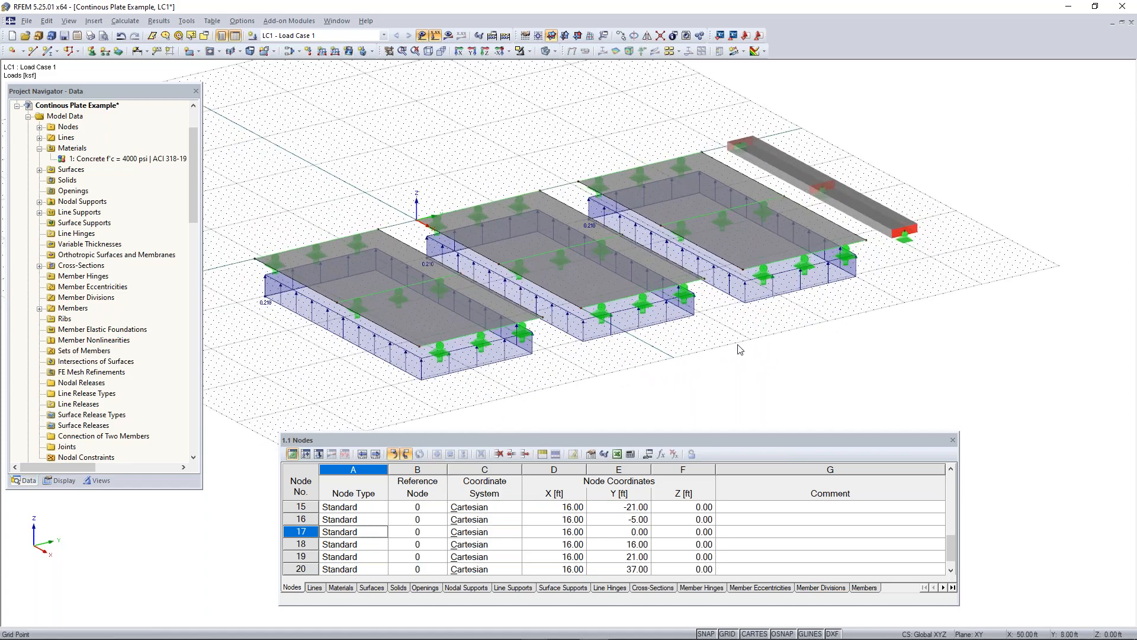
right_click(739, 350)
click(731, 366)
ctrl+middle_drag(744, 373, 579, 267)
right_click(579, 267)
click(846, 288)
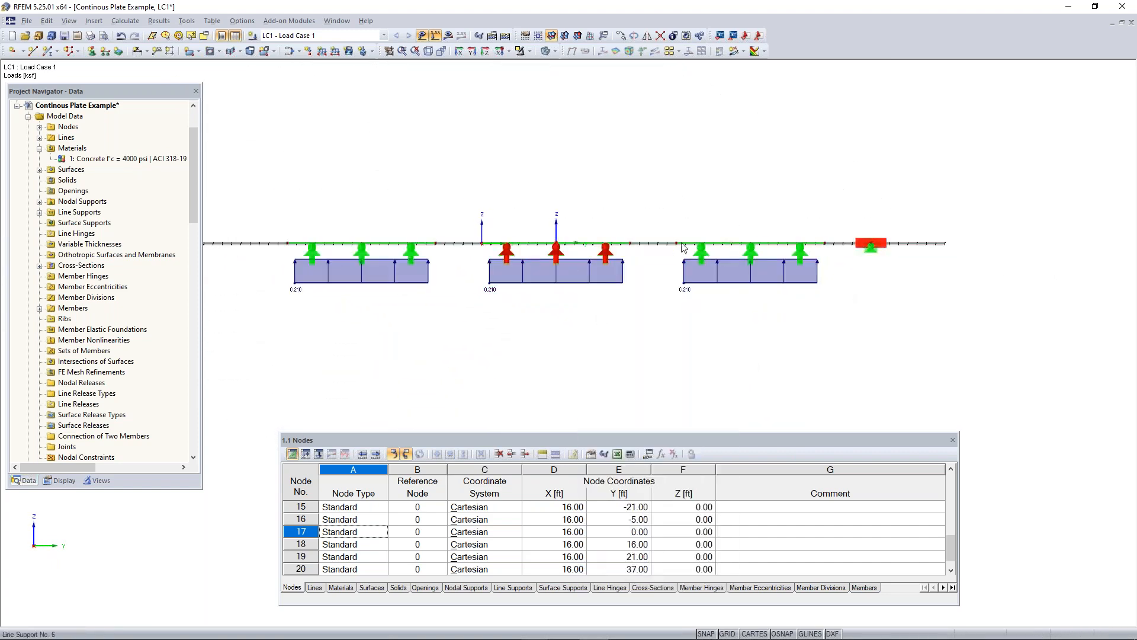
drag(848, 271, 270, 359)
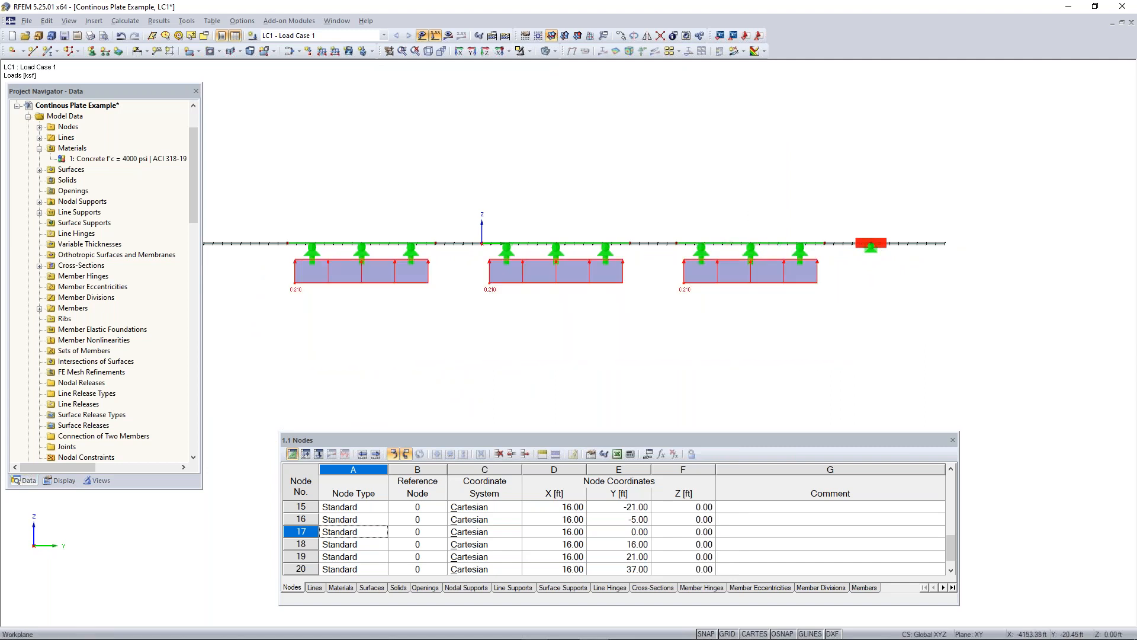
double_click(361, 274)
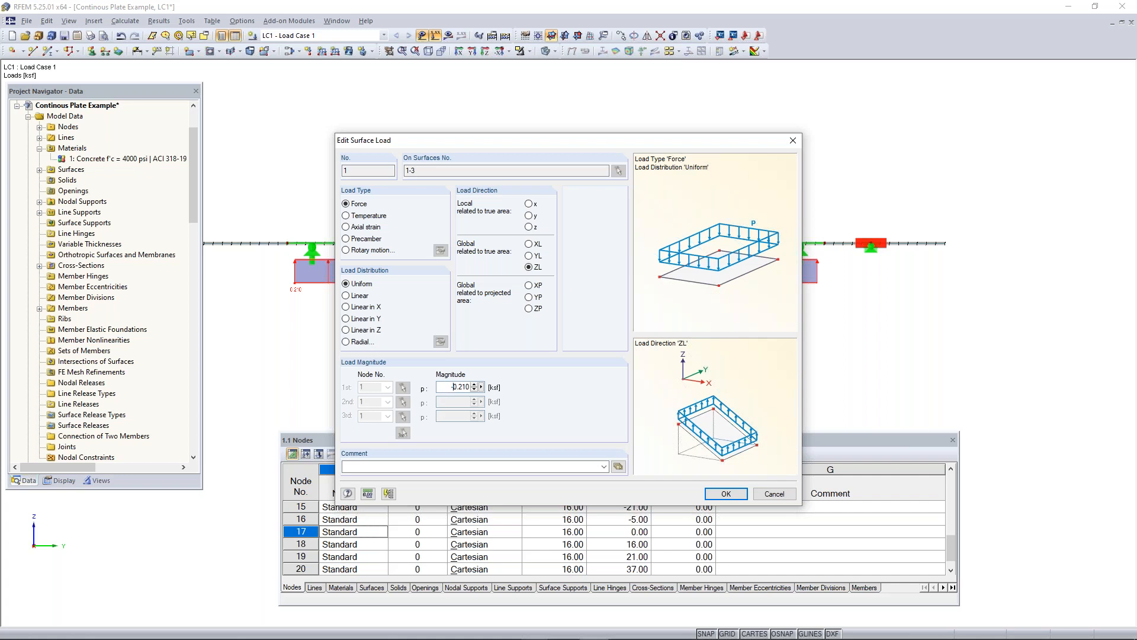
click(726, 494)
Step: Return to an isometric-like view of the loaded plates and turn off the work plane grid
mouse_move(465, 299)
ctrl+middle_down()
mouse_move(667, 375)
mouse_move(685, 394)
ctrl+middle_up()
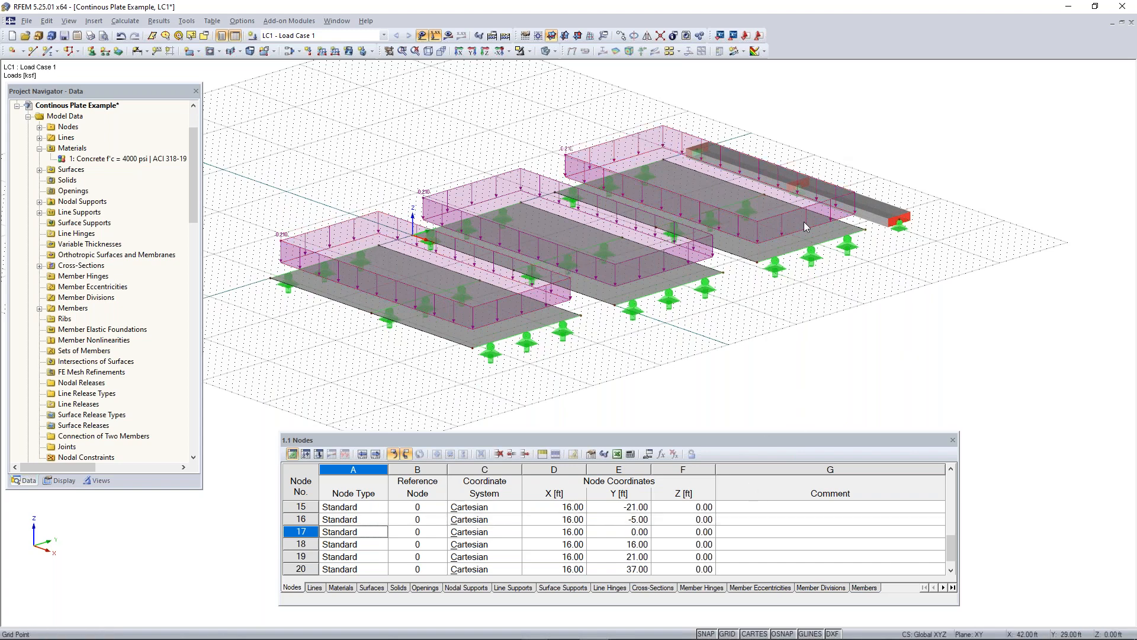
scroll(531, 284, down, 2)
middle_drag(531, 285, 668, 324)
middle_drag(818, 336, 731, 279)
scroll(738, 282, up, 2)
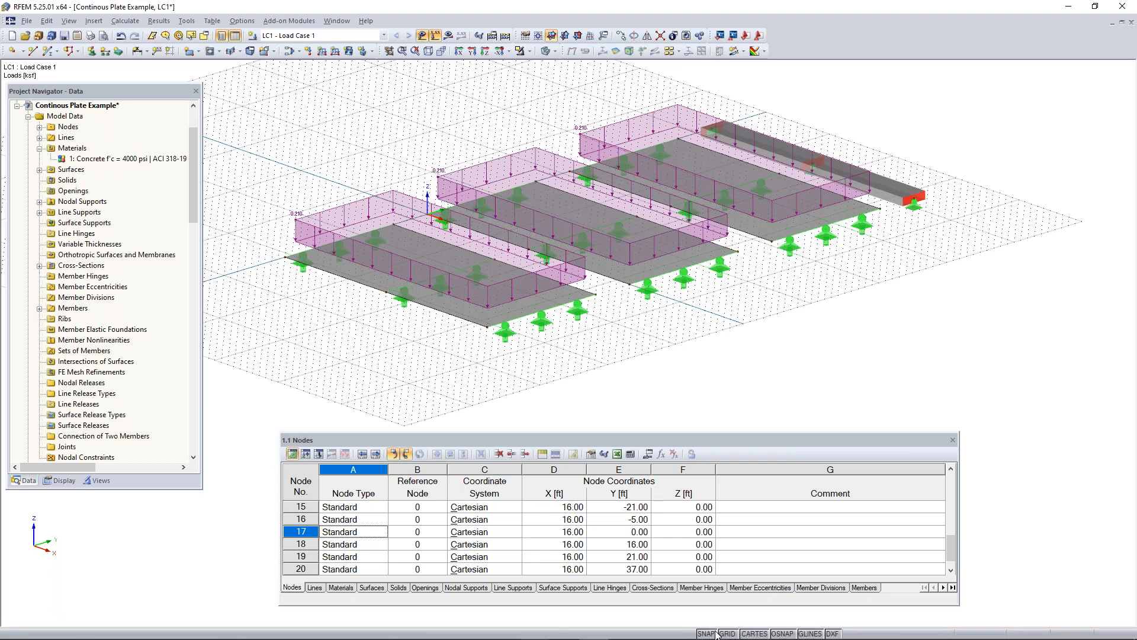
click(762, 633)
click(762, 633)
click(727, 634)
scroll(617, 358, down, 1)
middle_drag(617, 358, 592, 261)
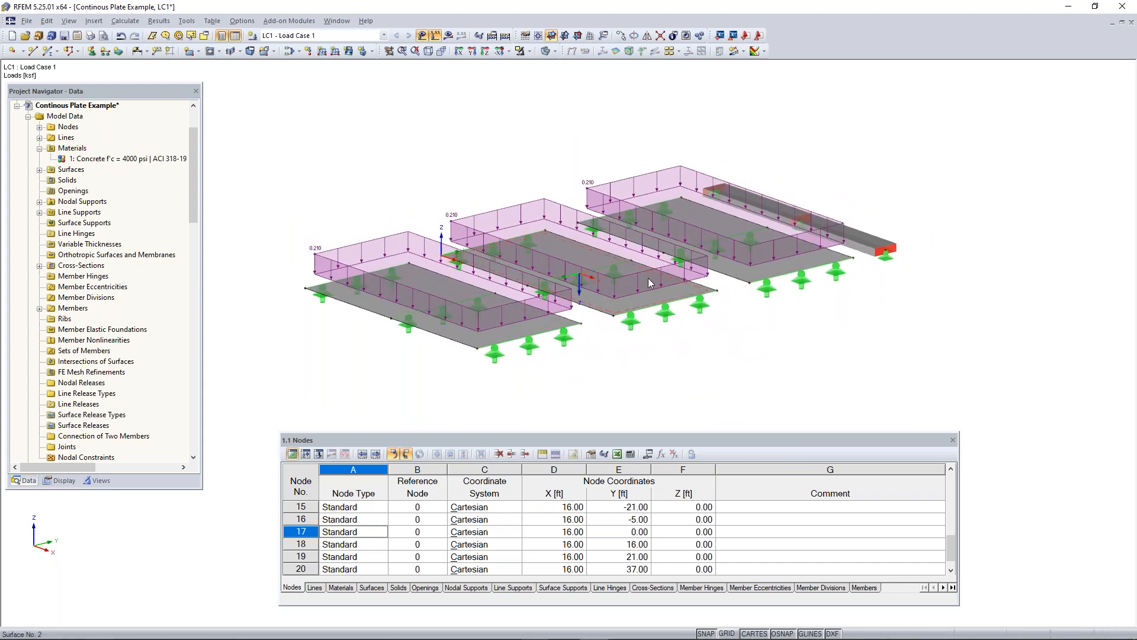
Step: Define a new uniform member force of 0.210 kip/ft in the global ZL direction
mouse_move(649, 282)
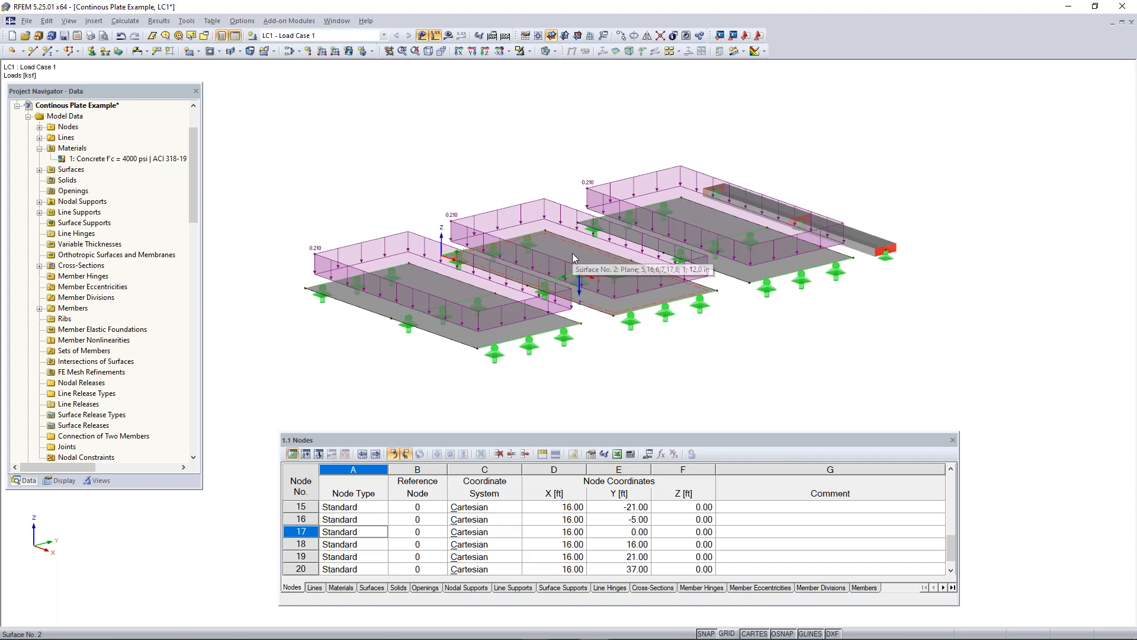
middle_drag(904, 198, 835, 244)
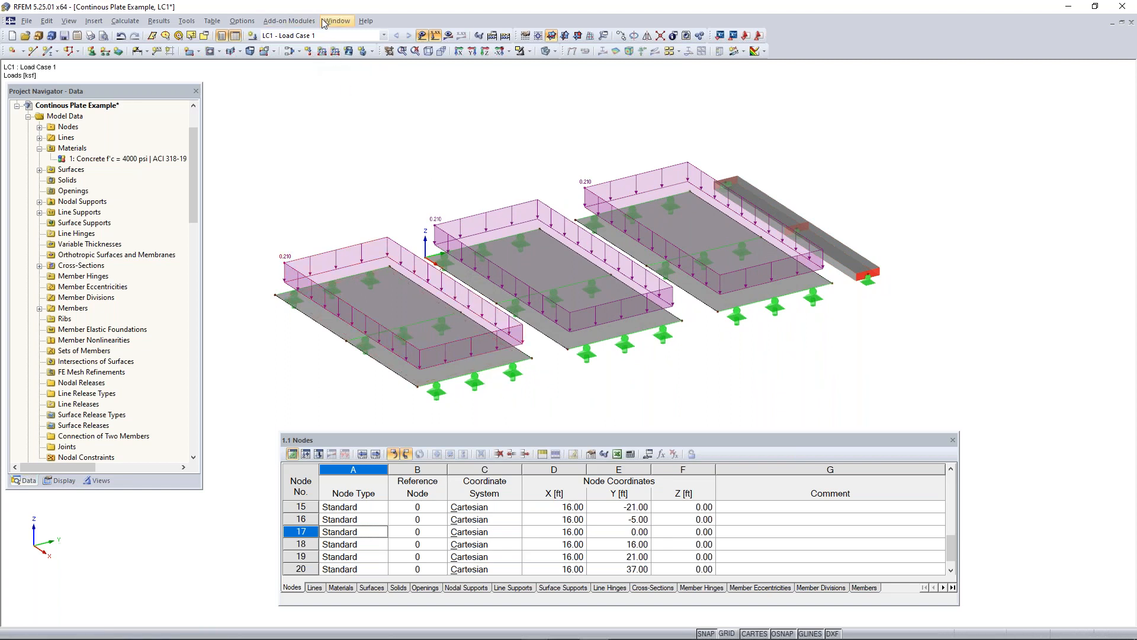
right_click(336, 51)
click(317, 82)
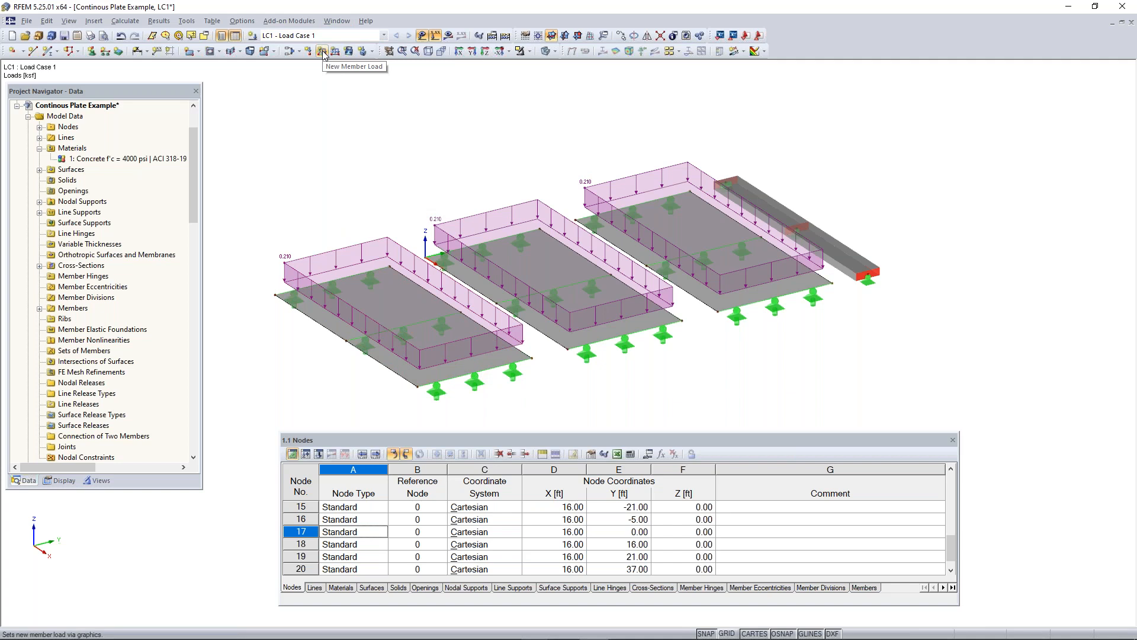
click(323, 52)
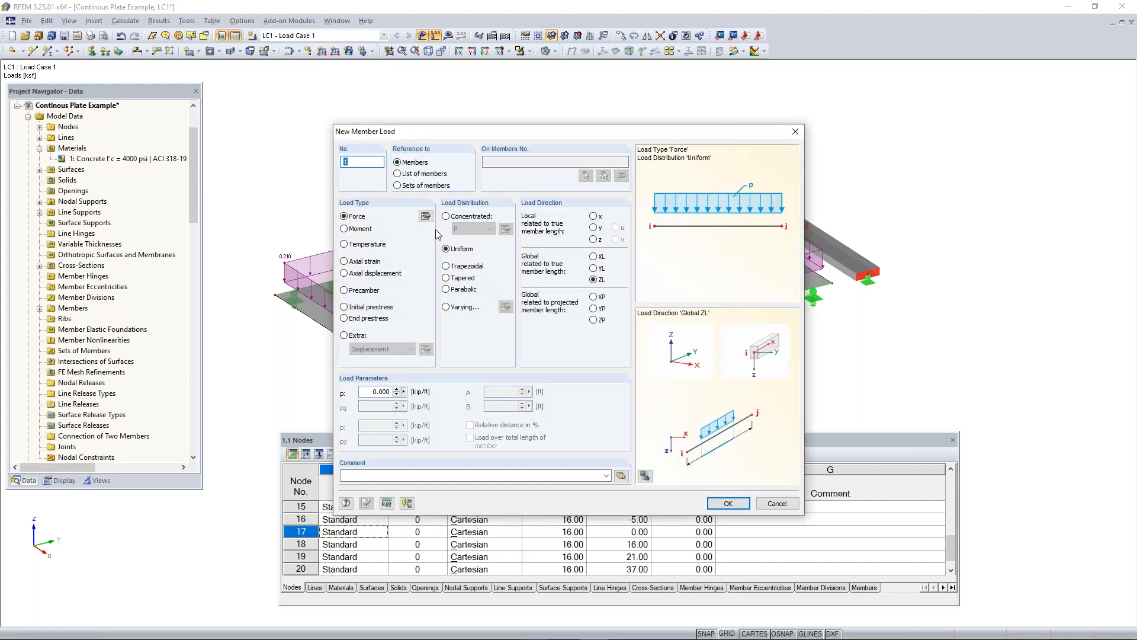
drag(481, 132, 709, 173)
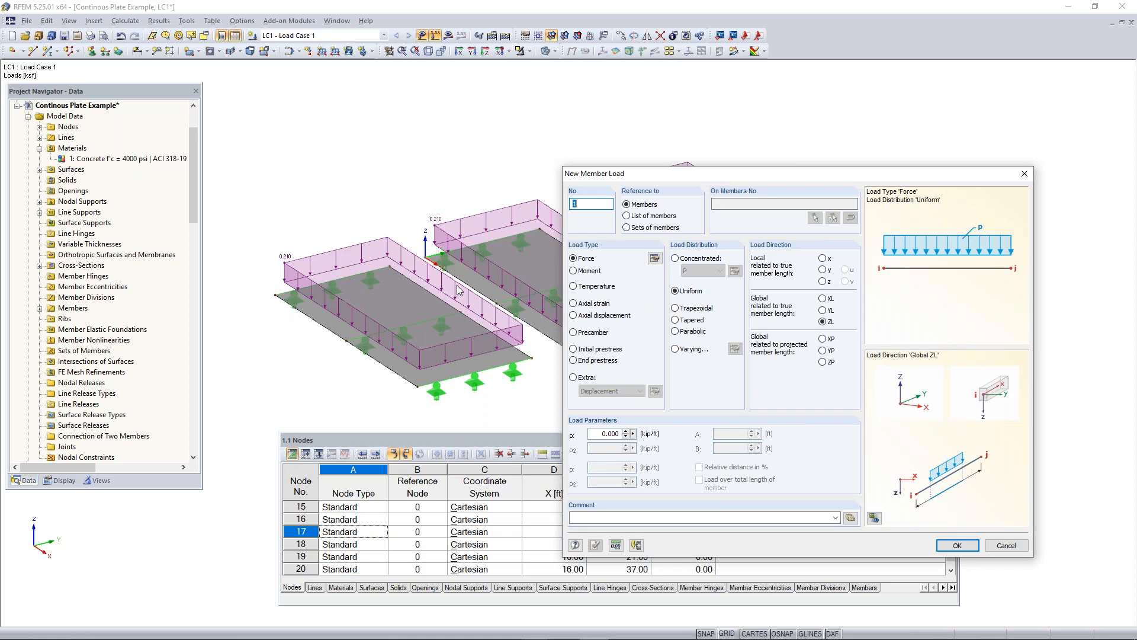
drag(785, 174, 385, 121)
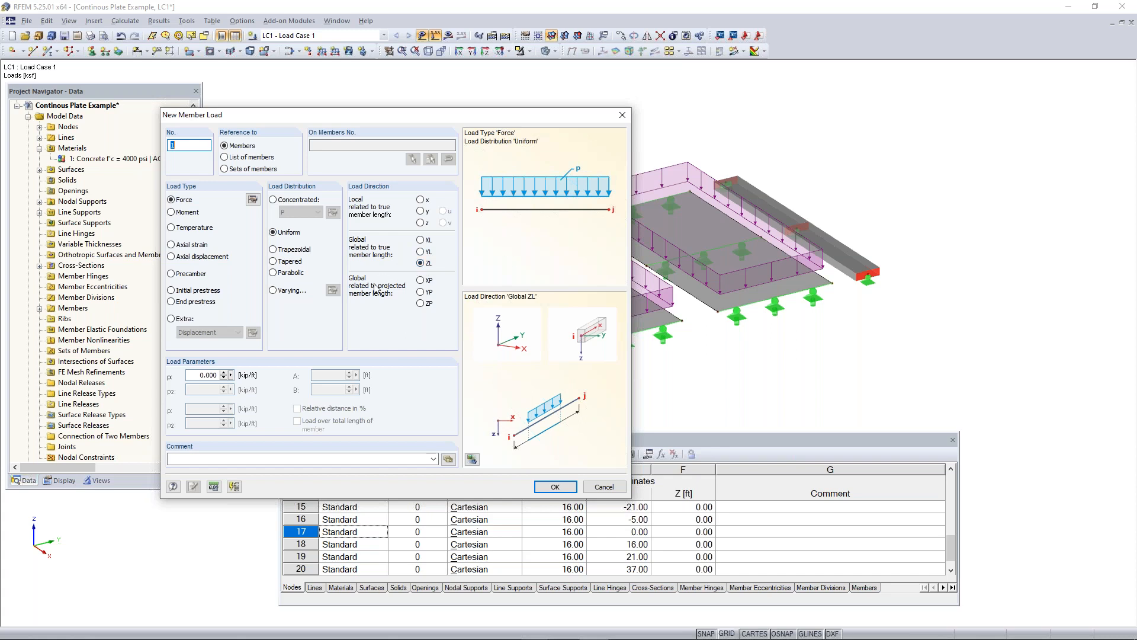
double_click(218, 375)
text(0)
click(557, 488)
Step: Apply the defined member load to both spans of the concrete member beside the plates
ctrl+middle_drag(810, 285, 547, 307)
middle_drag(619, 354, 563, 267)
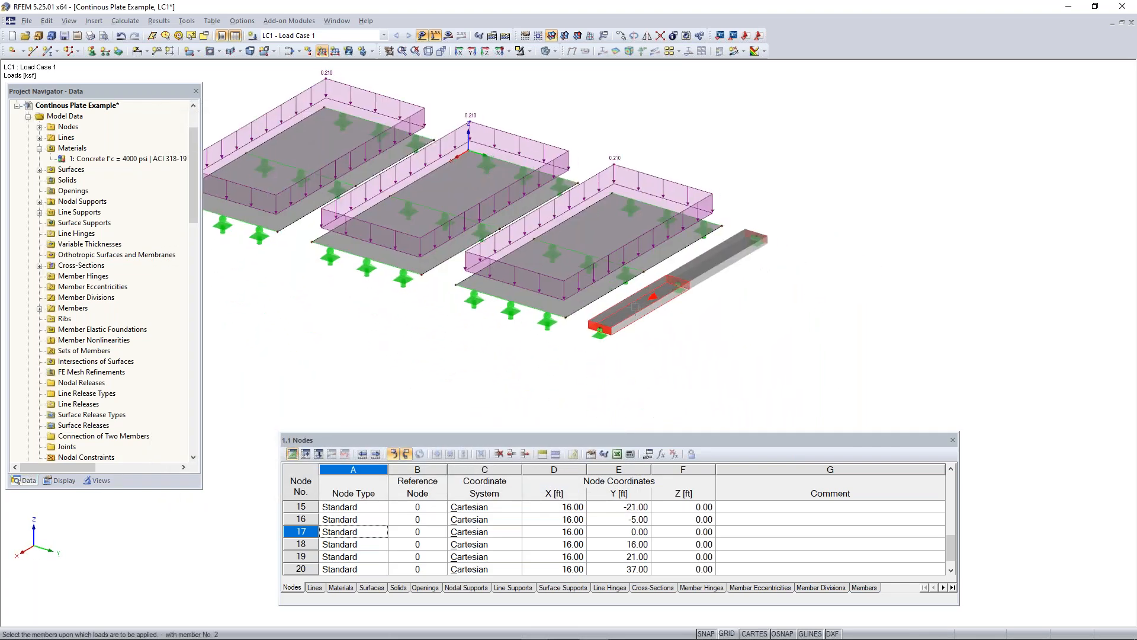
click(637, 308)
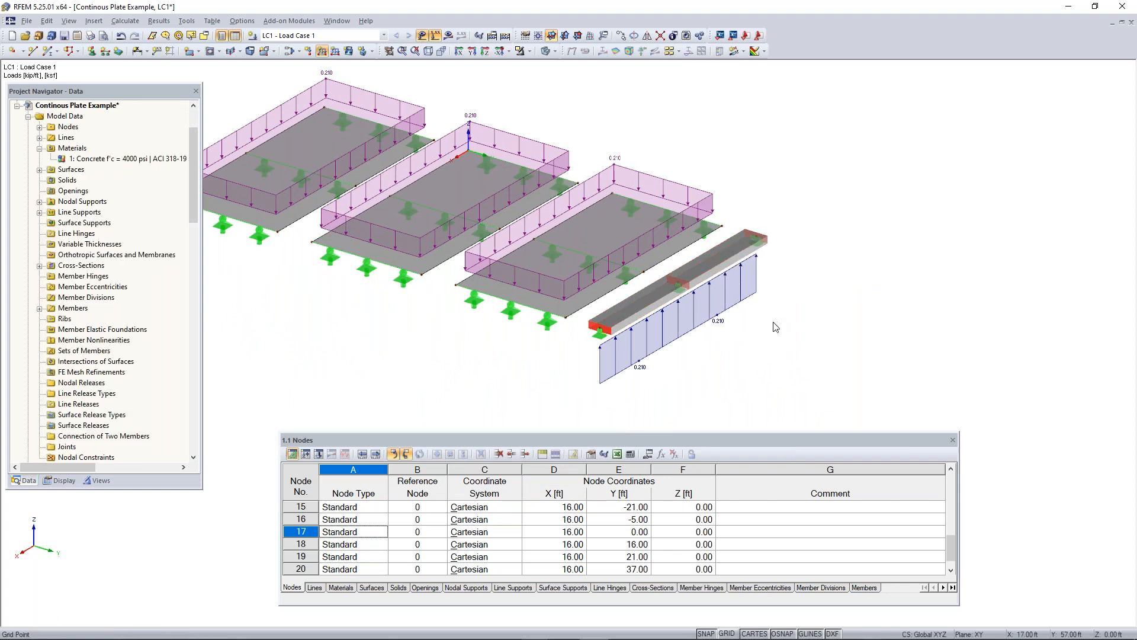
Step: Check the member load direction in a side view and reverse it to act downward by making its 0.210 kip/ft magnitude negative
ctrl+middle_drag(734, 332, 801, 268)
drag(801, 267, 650, 362)
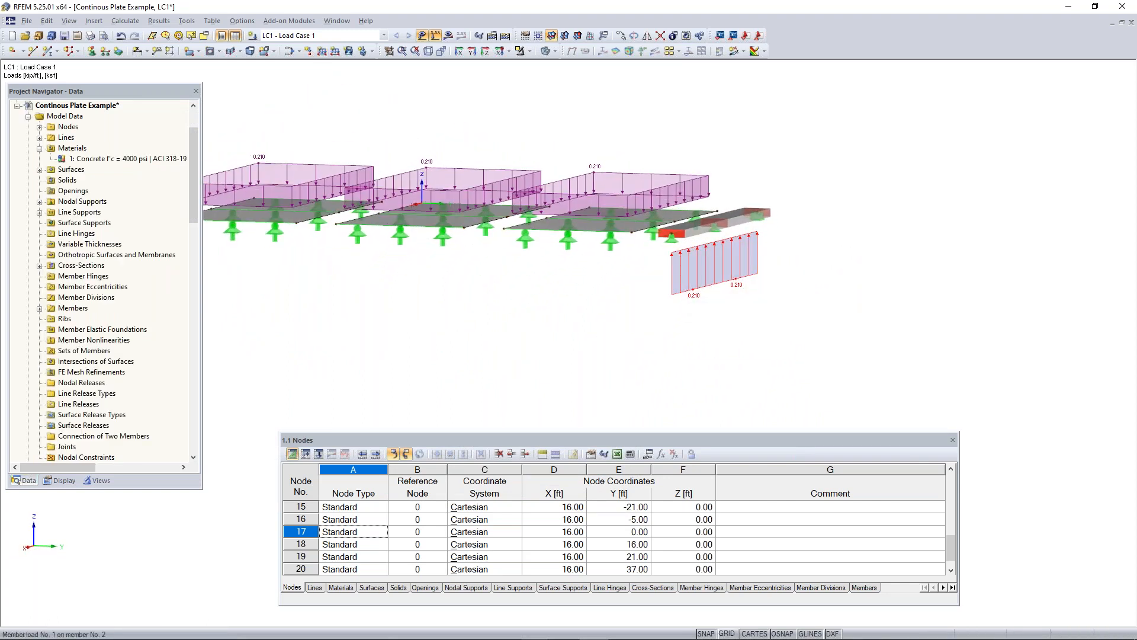
double_click(717, 228)
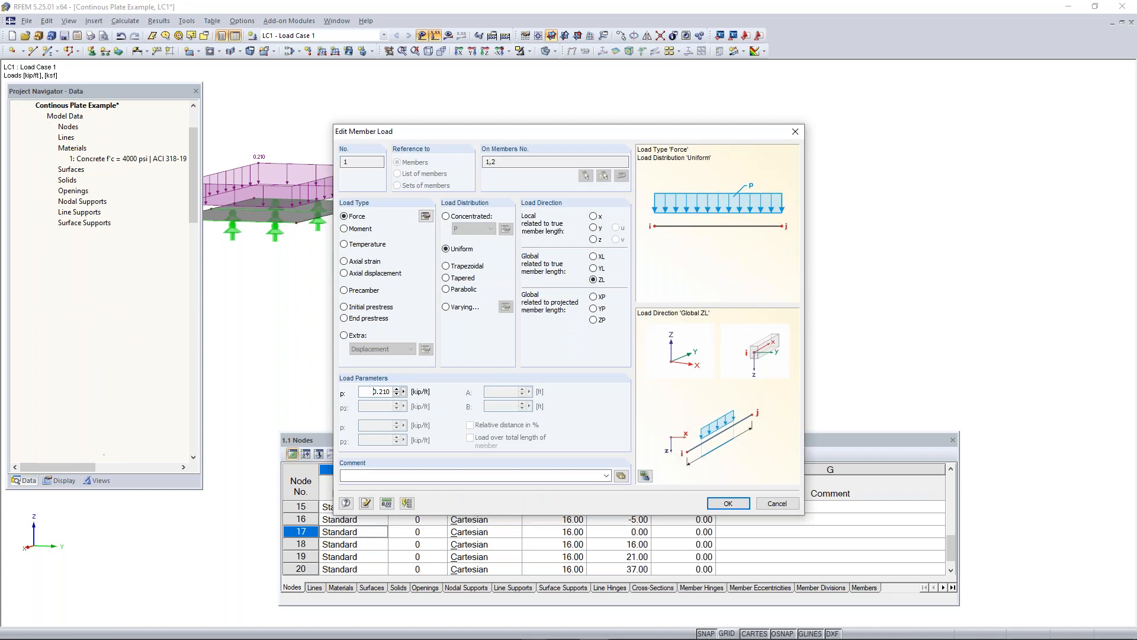
click(726, 503)
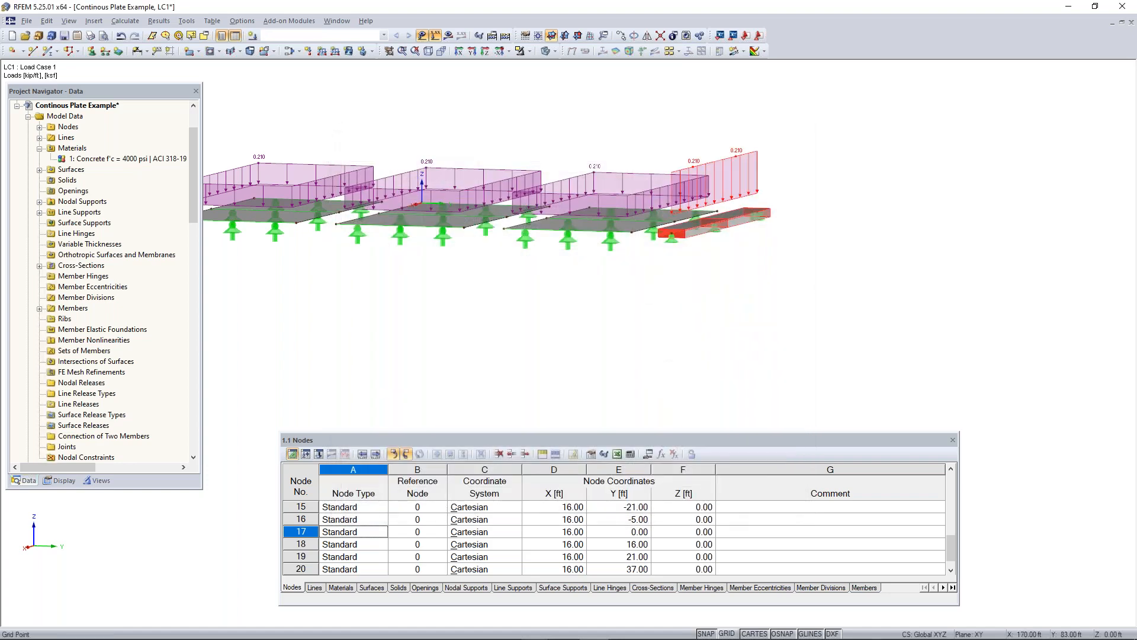
ctrl+middle_drag(353, 290, 785, 384)
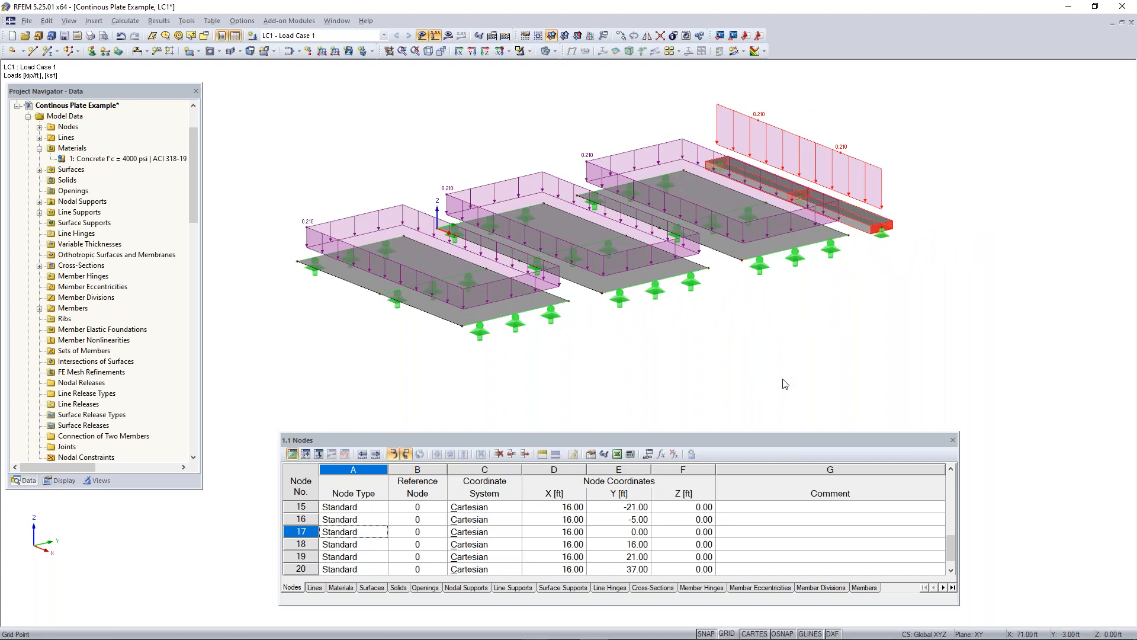
click(914, 277)
ctrl+middle_drag(663, 350, 694, 379)
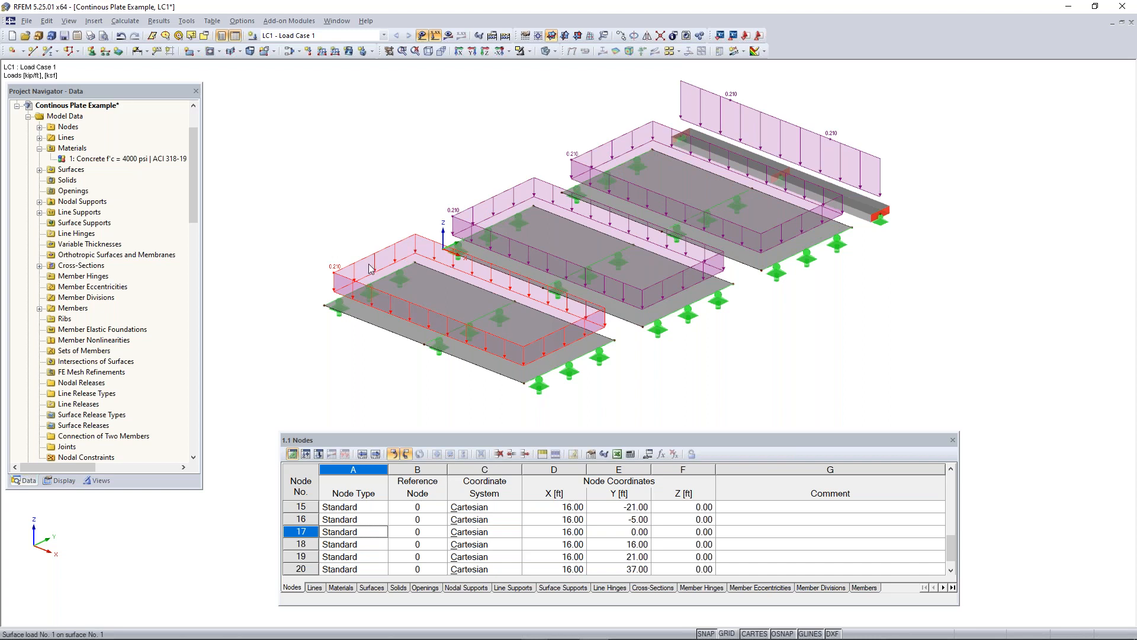
Step: Hide the loads and generate the FE mesh for the model
click(435, 35)
ctrl+middle_drag(615, 137, 599, 122)
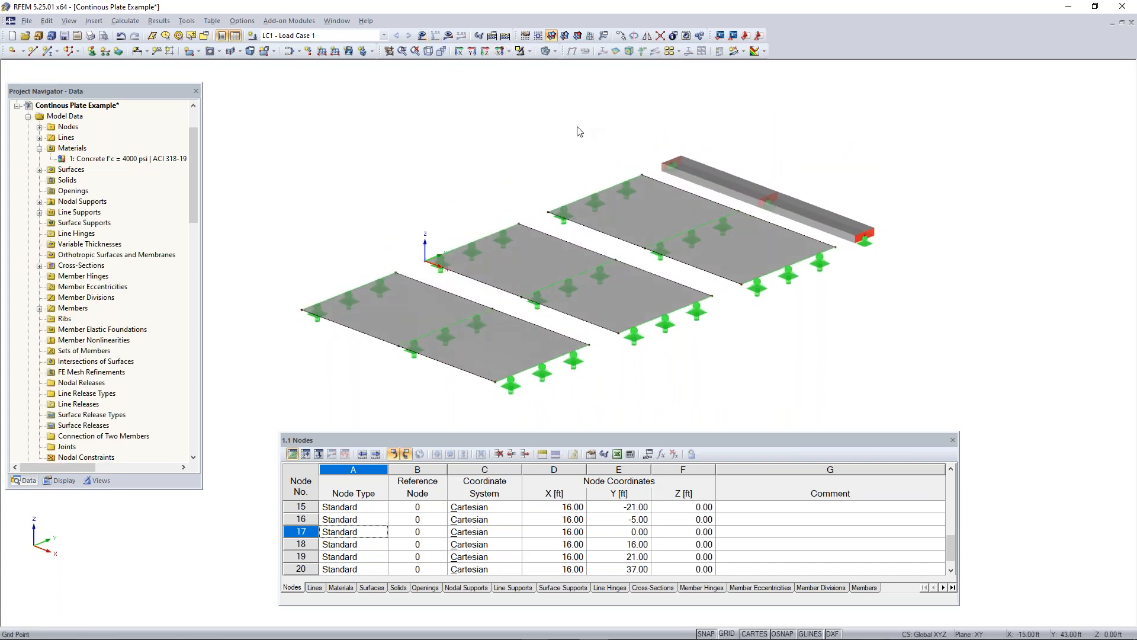
click(125, 21)
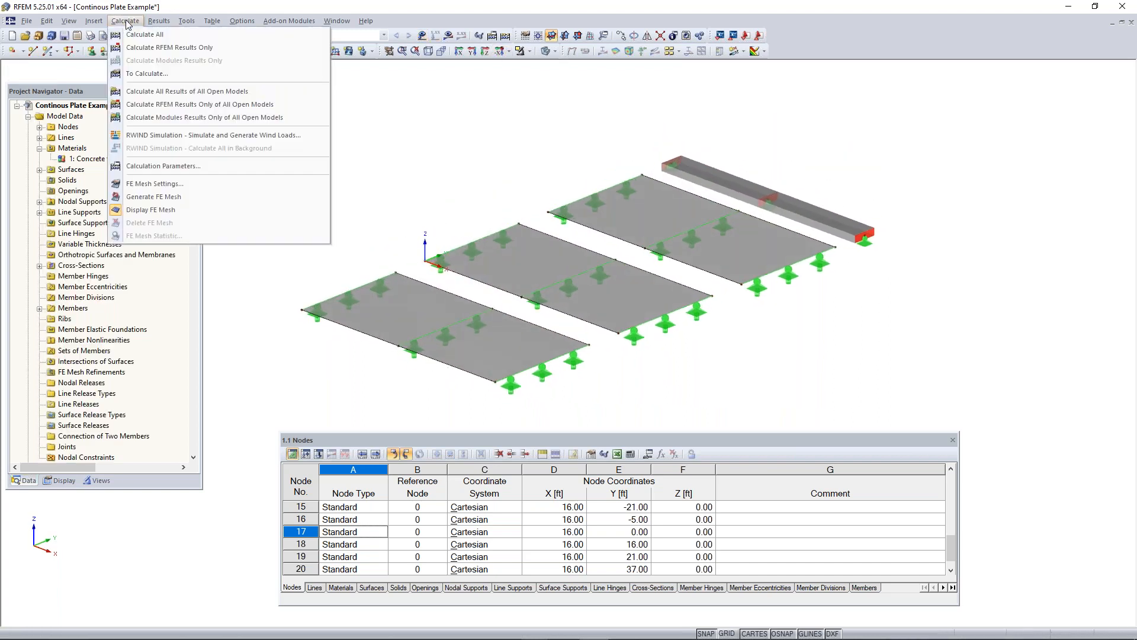
click(176, 199)
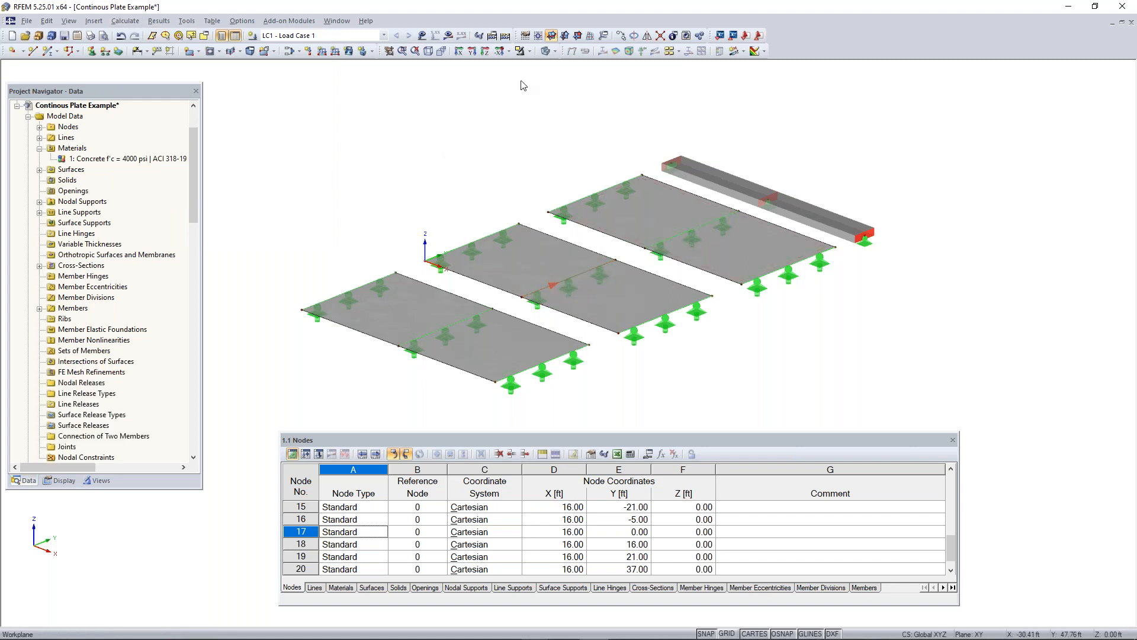
Step: Show the model in wireframe display and examine the generated FE mesh on the plates
click(546, 52)
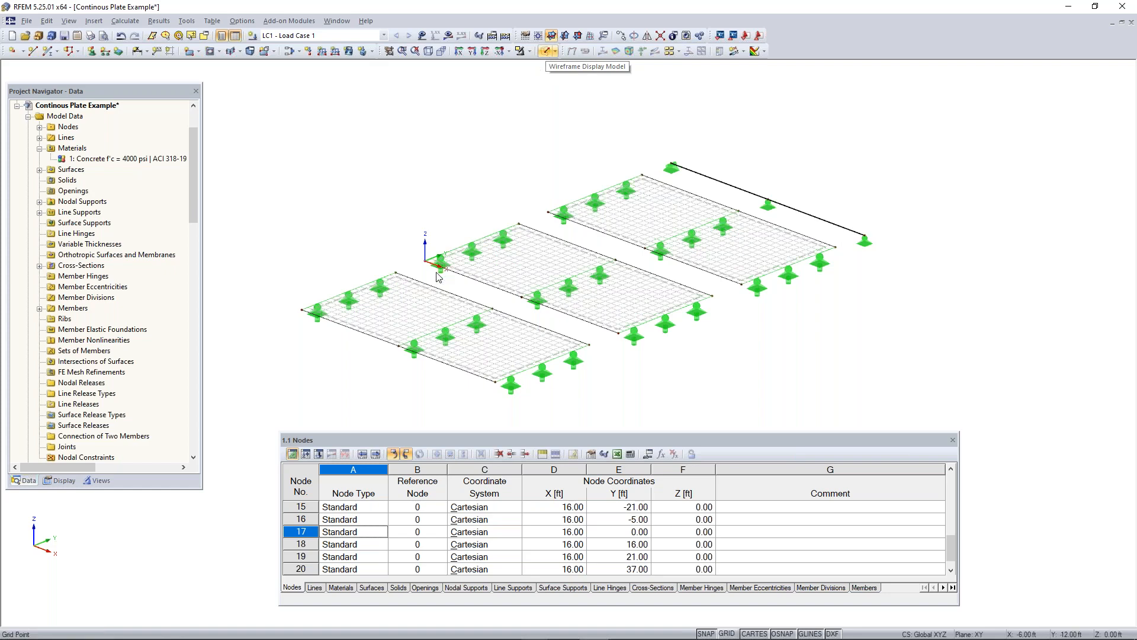
scroll(429, 331, up, 4)
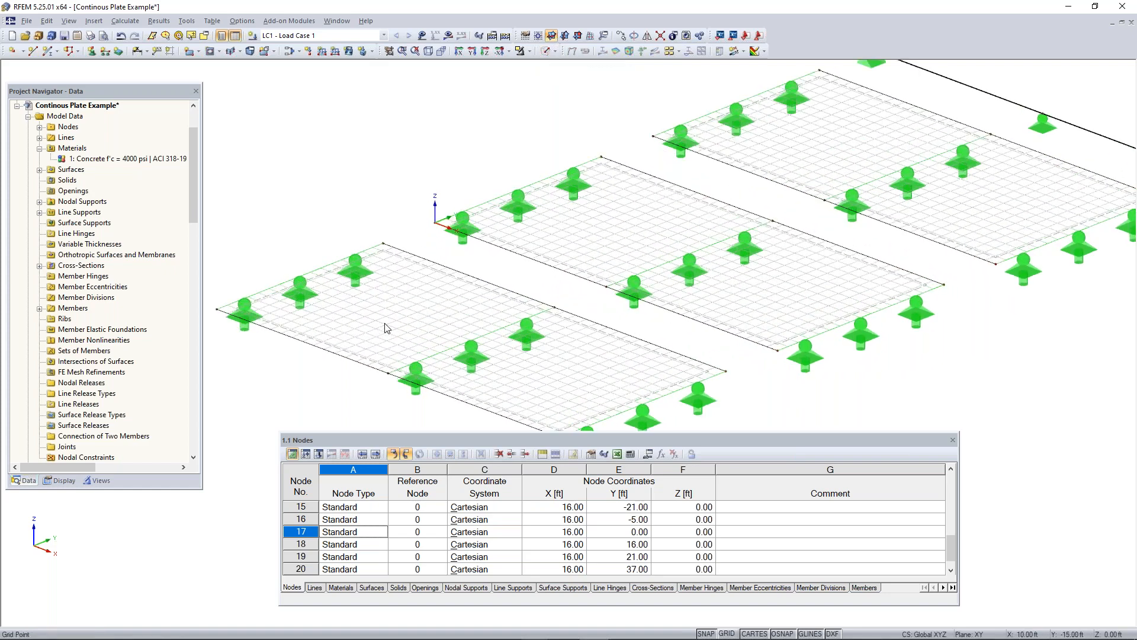
scroll(450, 308, up, 4)
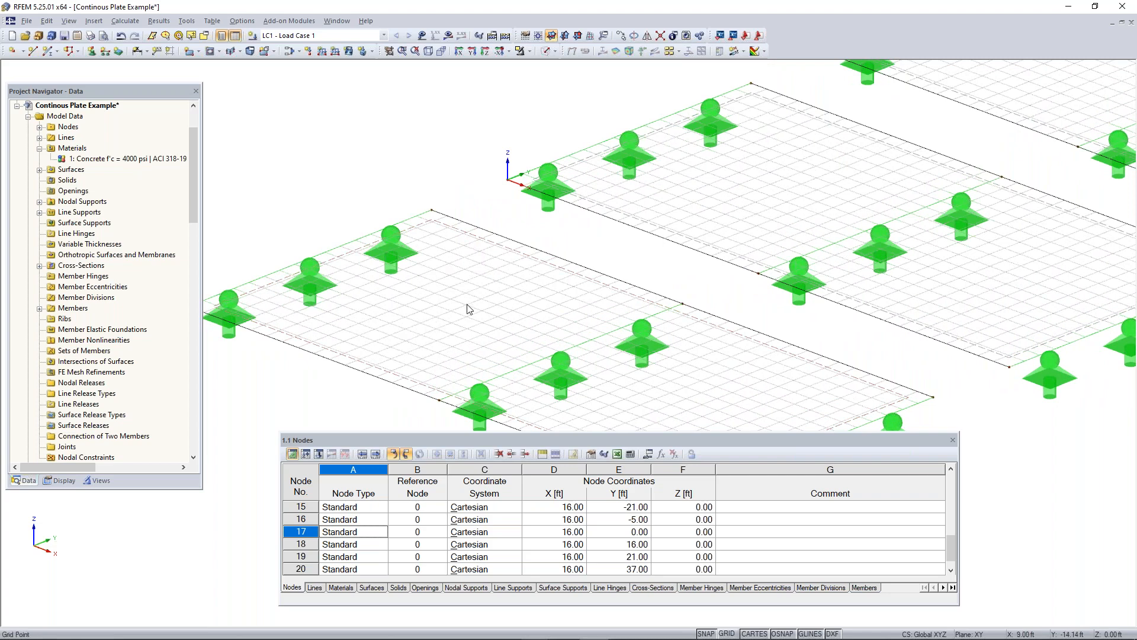
middle_drag(656, 269, 438, 382)
middle_drag(599, 252, 664, 151)
scroll(664, 151, down, 2)
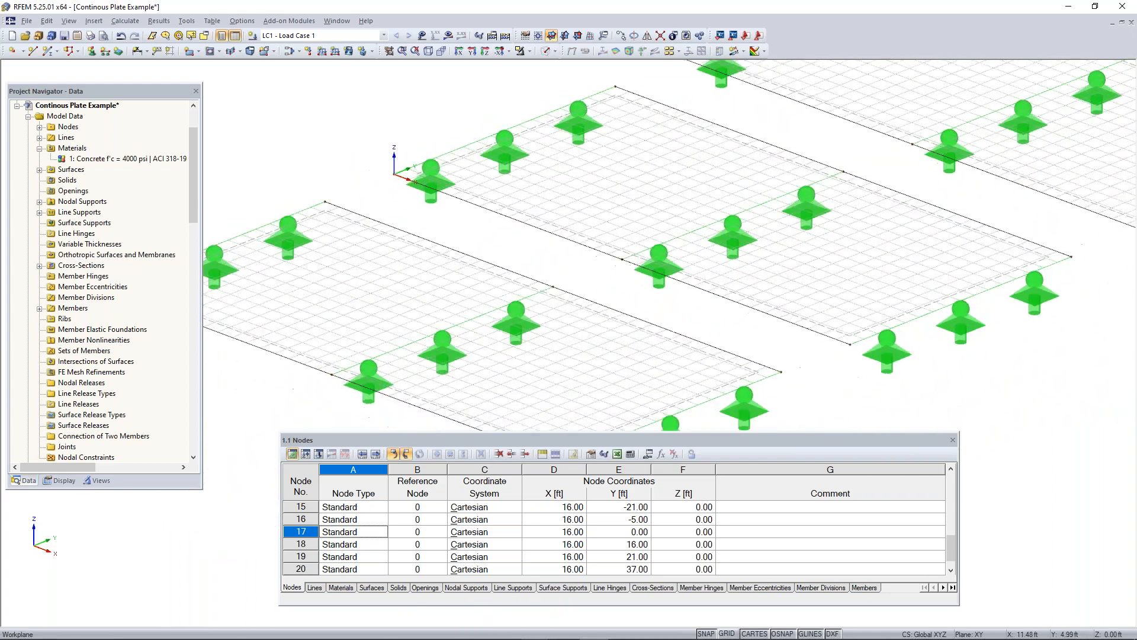
Step: Review the target length of finite elements in the FE mesh settings, accept them and inspect the mesh on all three plates
click(122, 21)
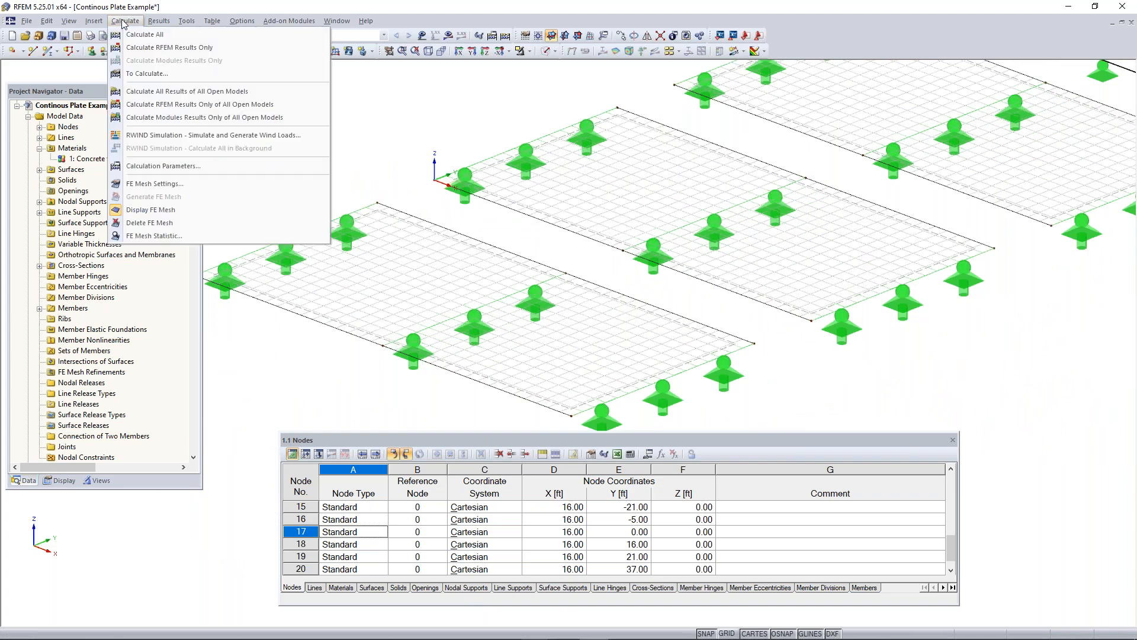
click(148, 183)
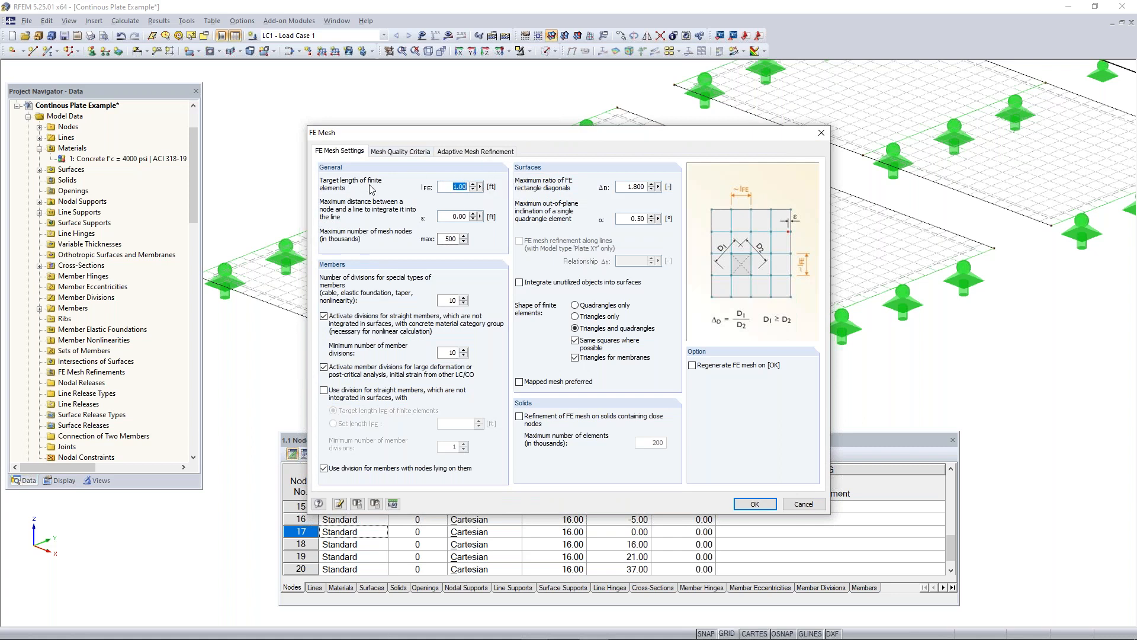
drag(459, 141, 532, 198)
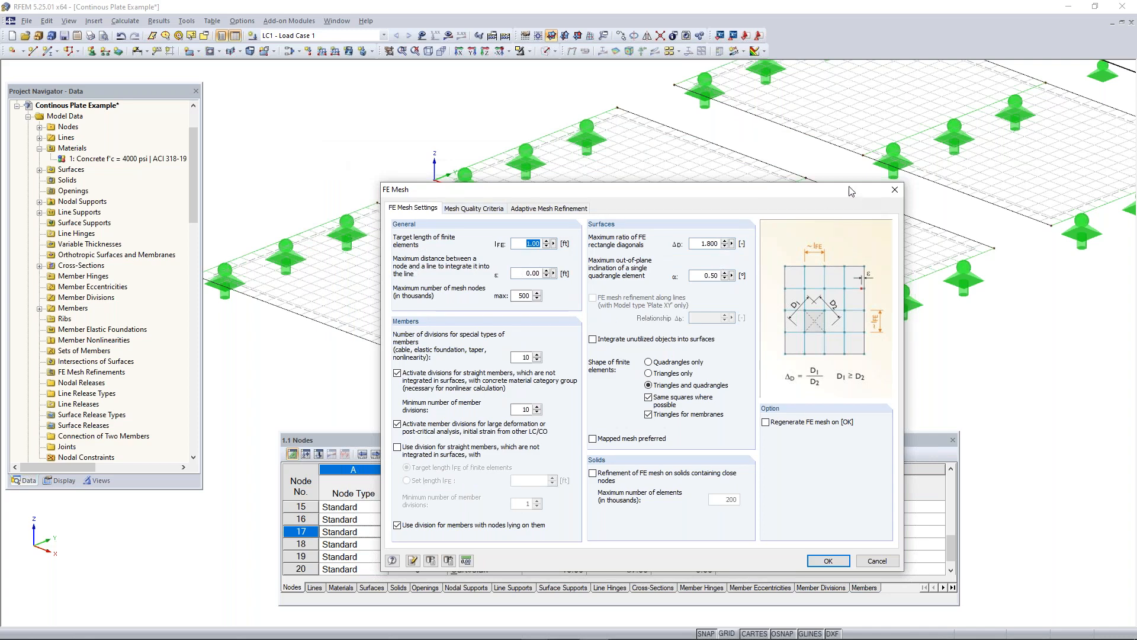
key(Return)
scroll(839, 222, down, 3)
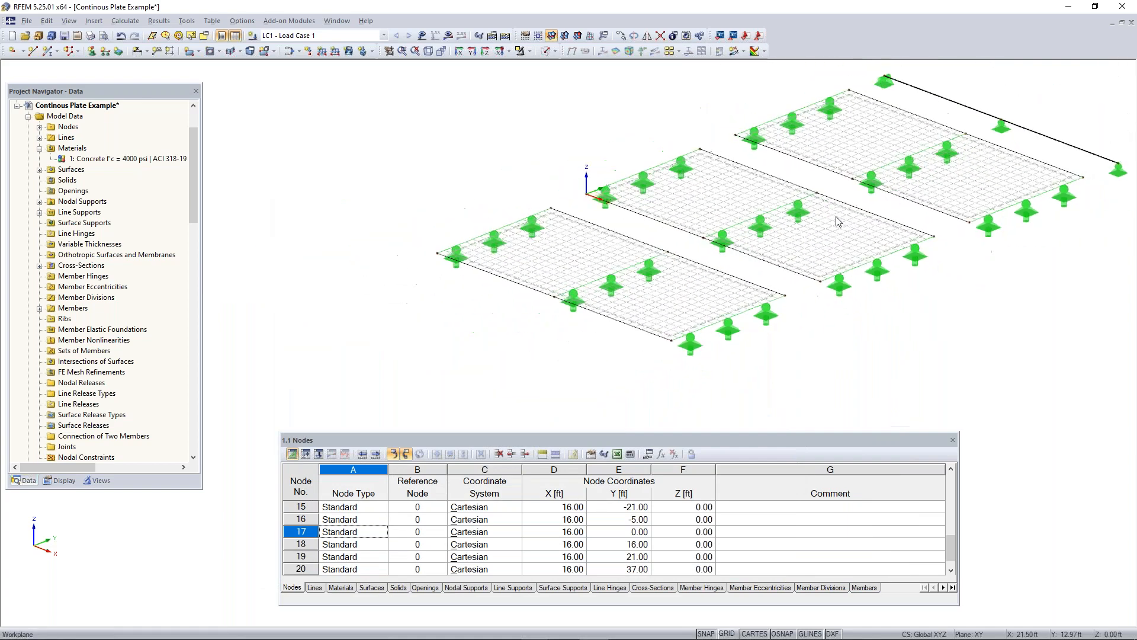
middle_drag(838, 221, 662, 242)
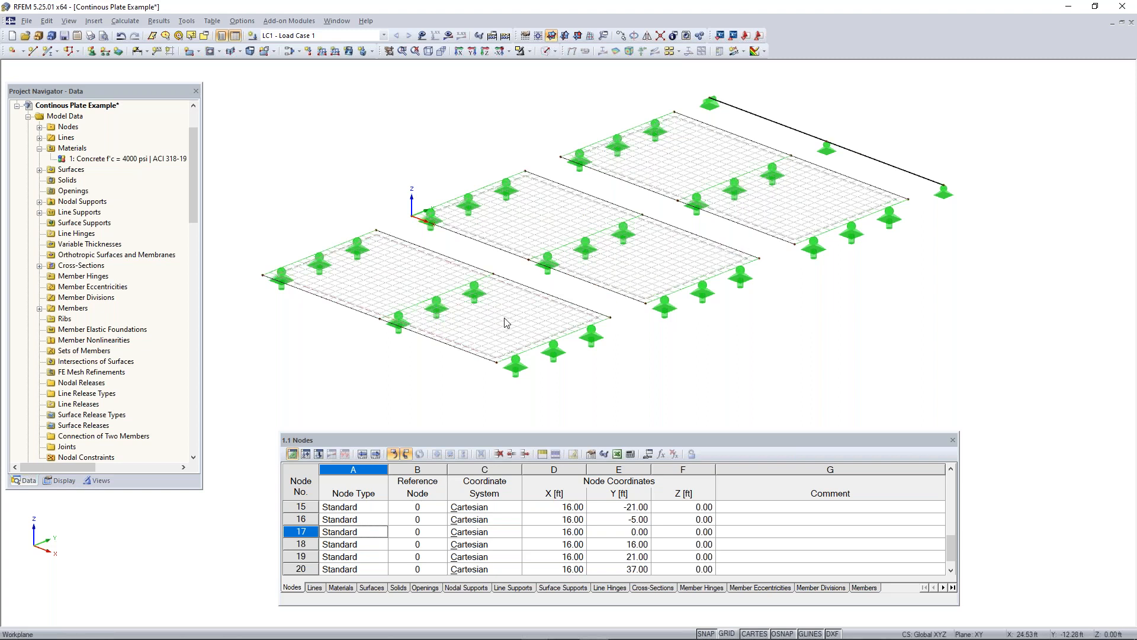
scroll(506, 323, up, 2)
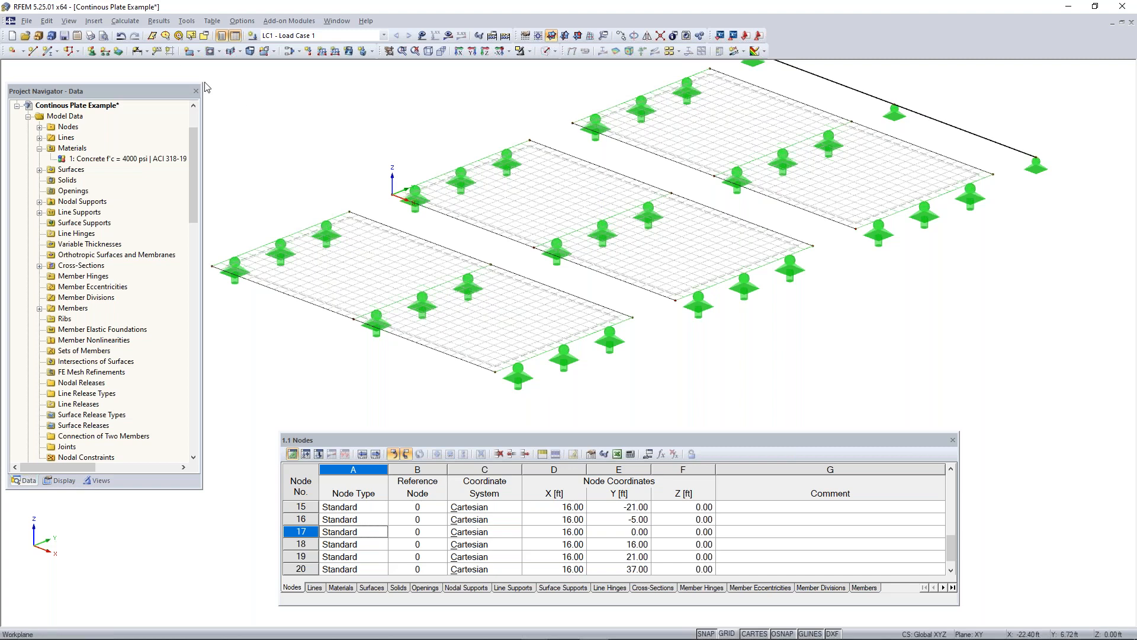
Step: Turn off the FE mesh display and return the model to solid transparent display
click(138, 24)
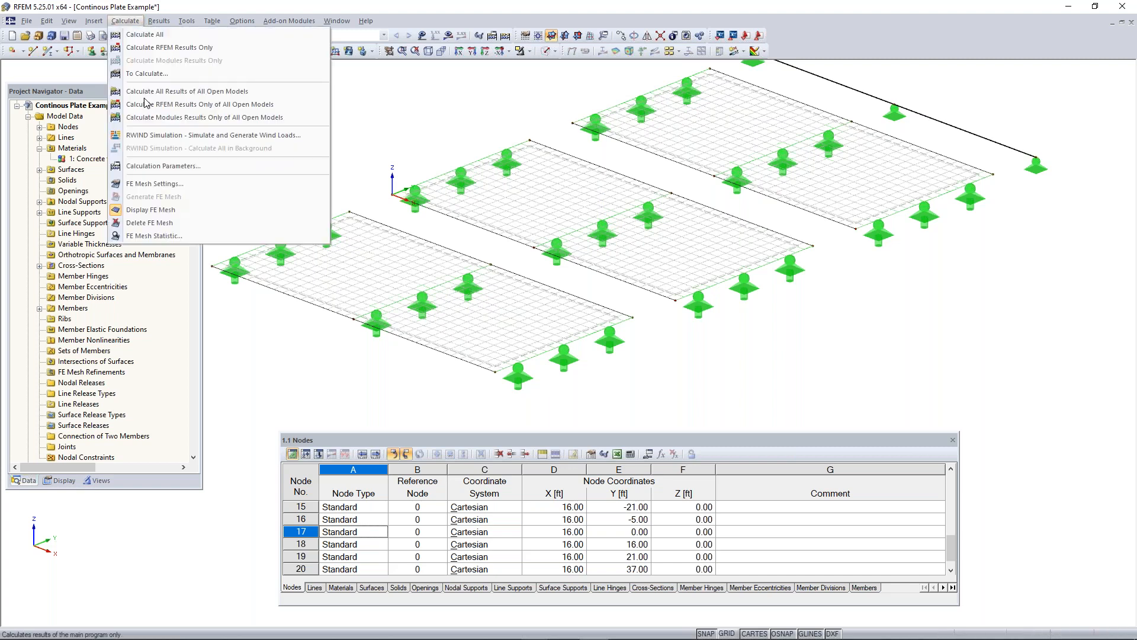
click(166, 210)
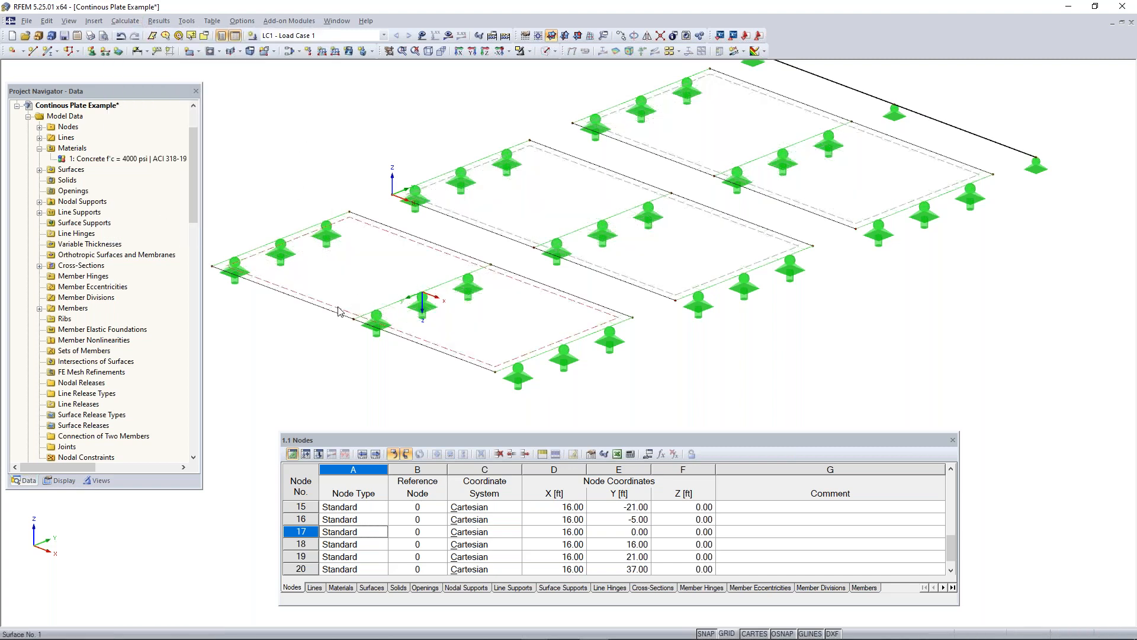
scroll(339, 311, up, 2)
scroll(339, 311, up, 1)
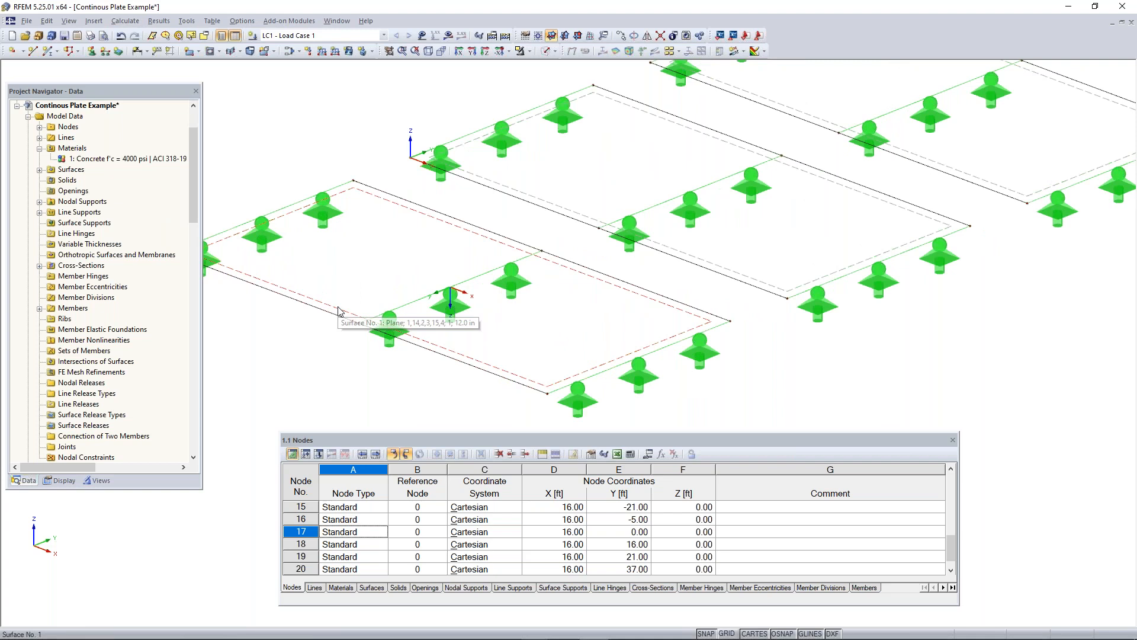
right_click(340, 311)
key(Escape)
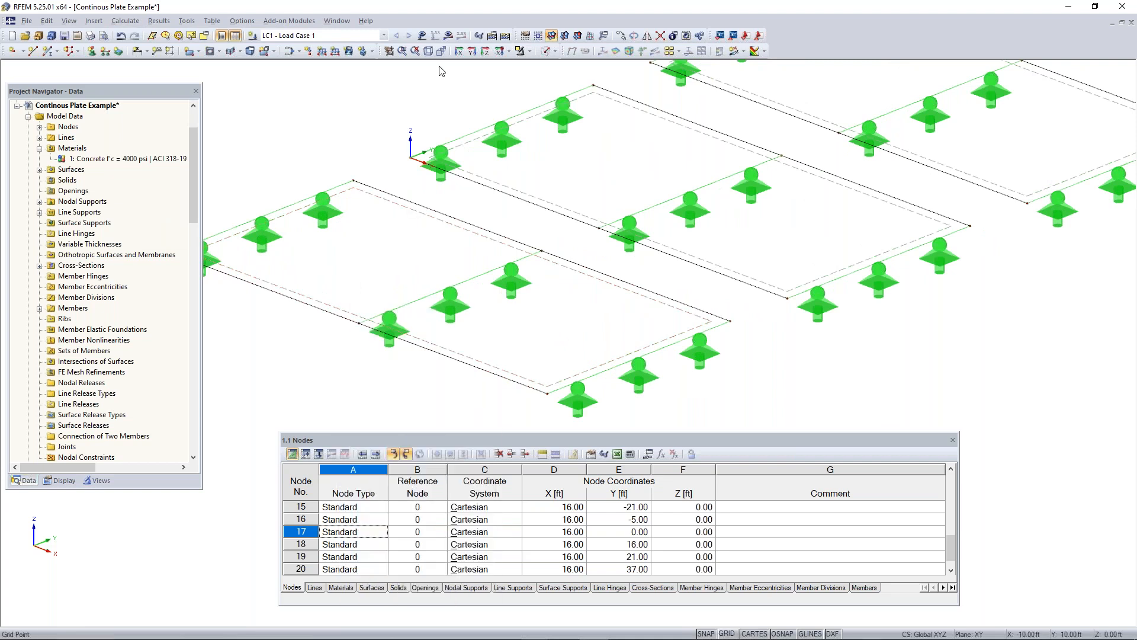
click(544, 51)
click(544, 51)
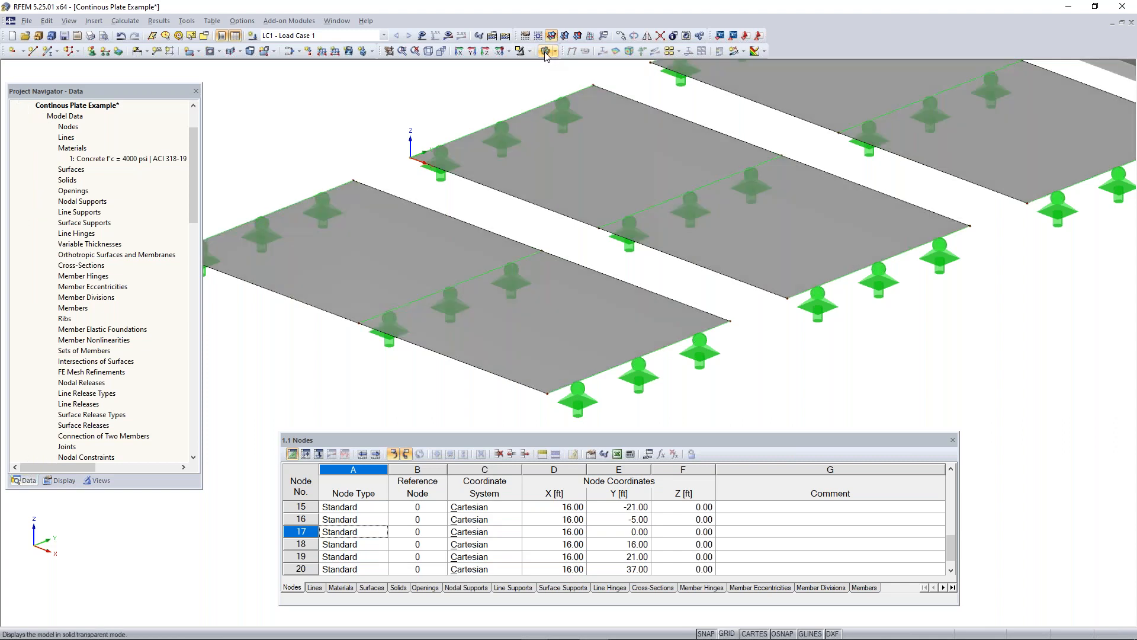
Step: Create an FE mesh refinement on surface 1 with a target FE length of 0.20 ft
click(562, 311)
right_click(562, 312)
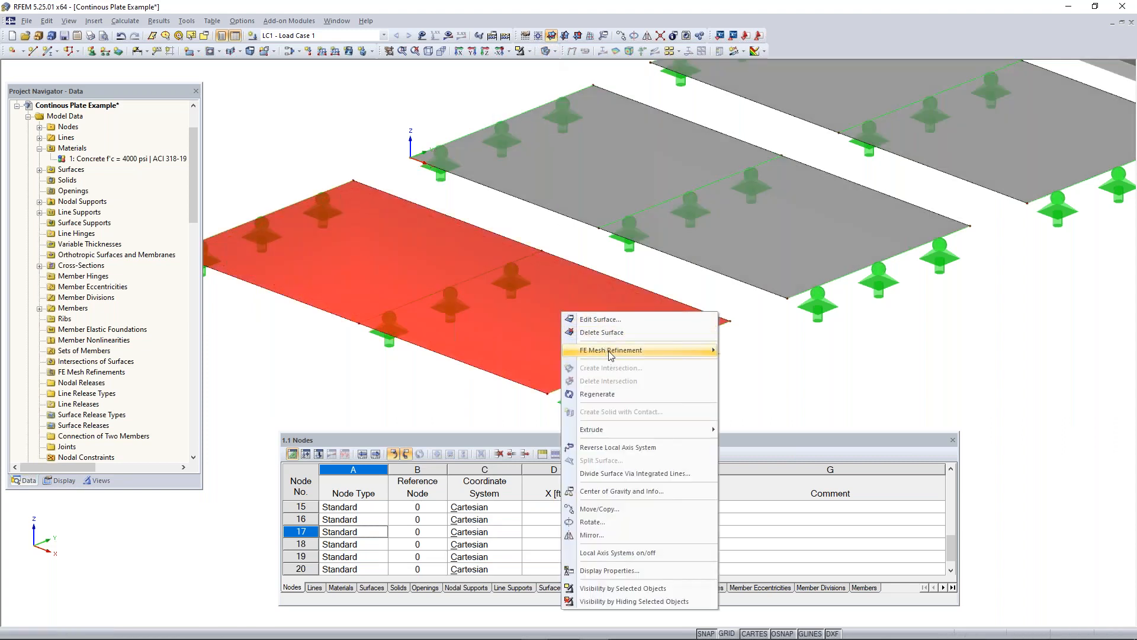
mouse_move(658, 355)
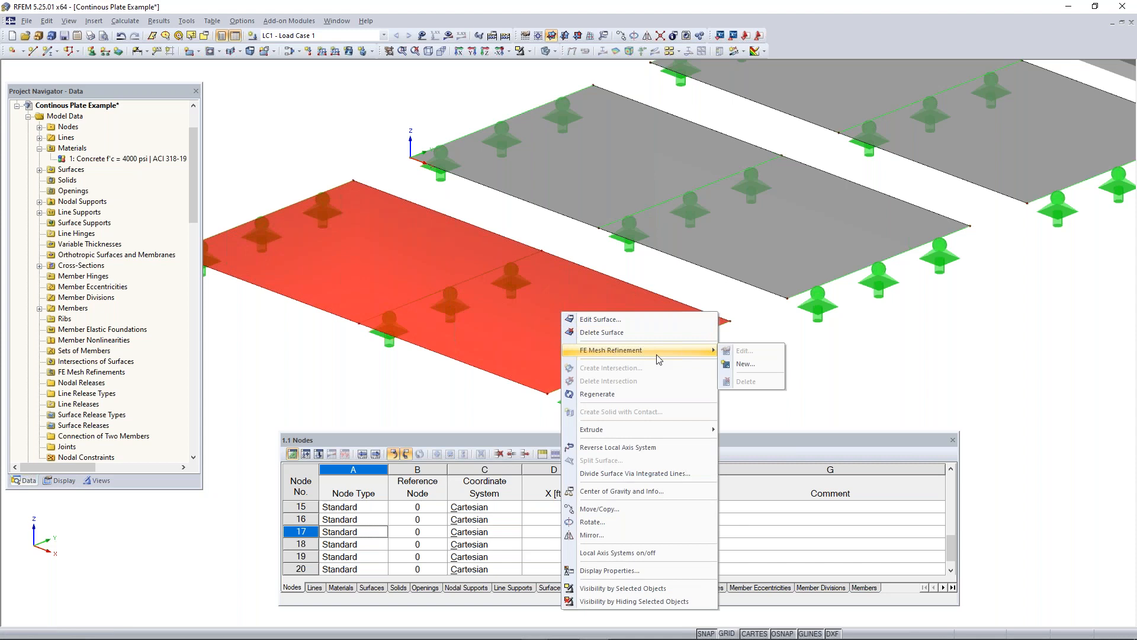
click(758, 364)
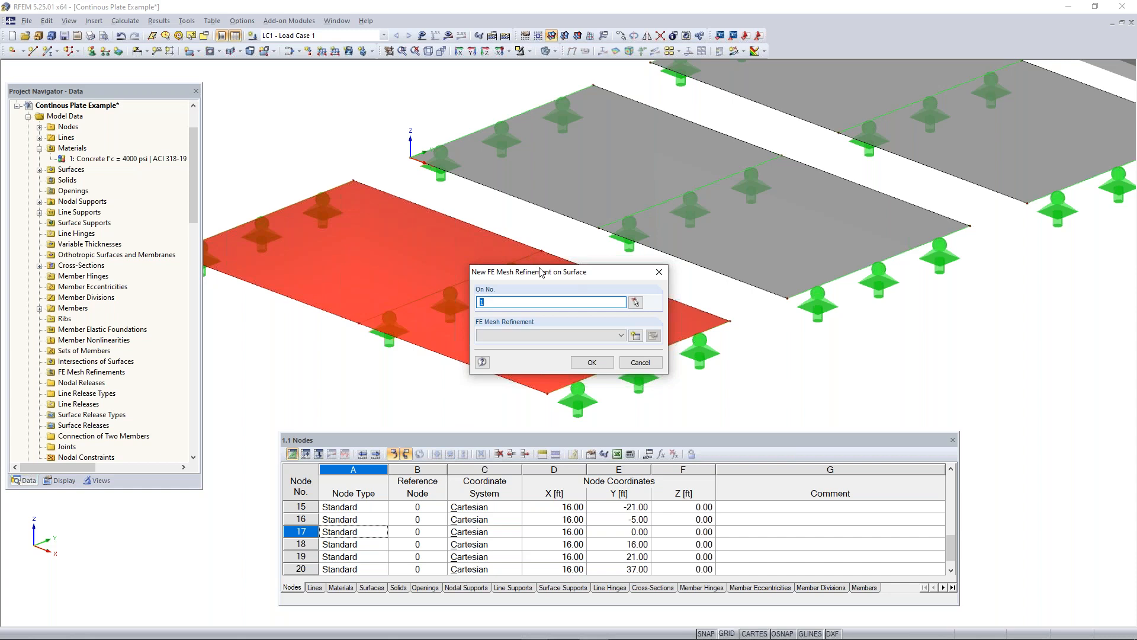
drag(547, 277, 486, 241)
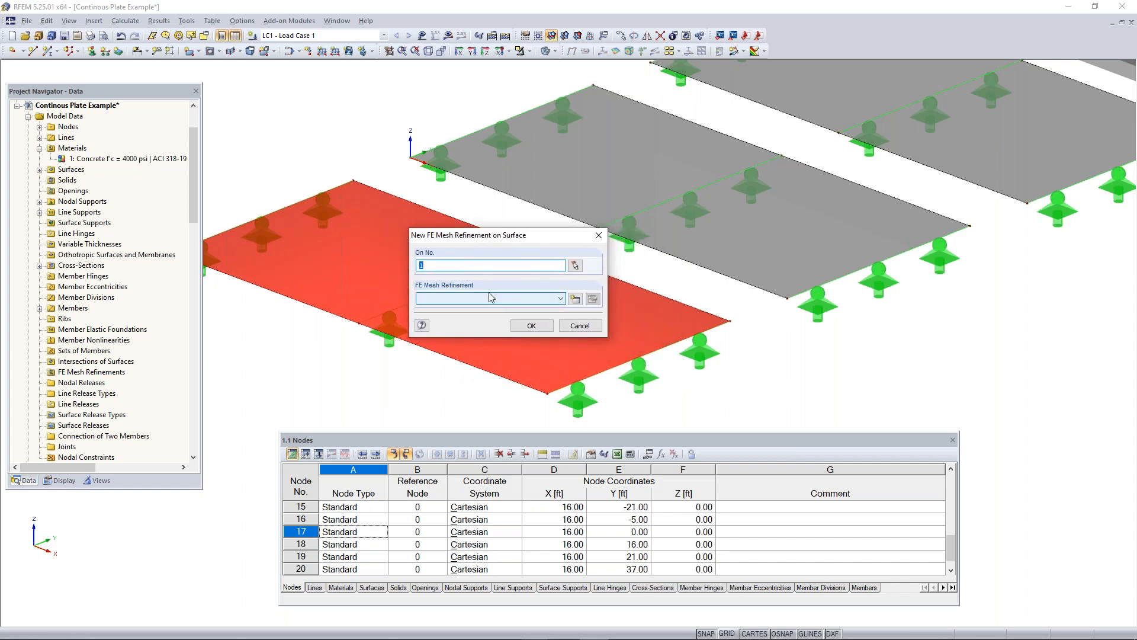
click(576, 300)
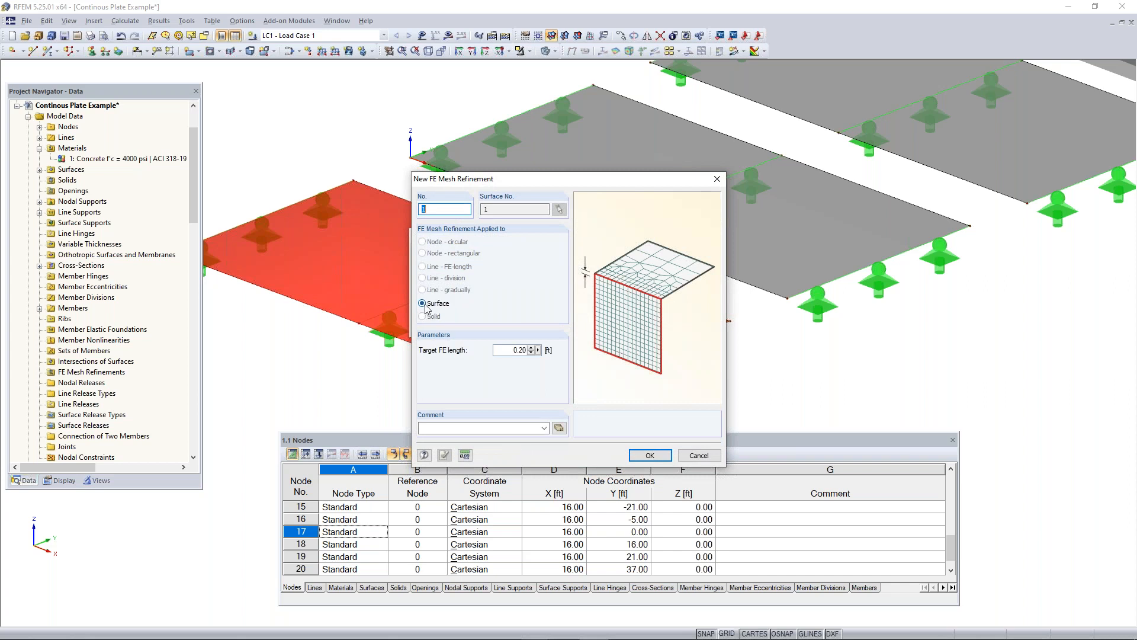
drag(508, 351, 558, 345)
click(649, 457)
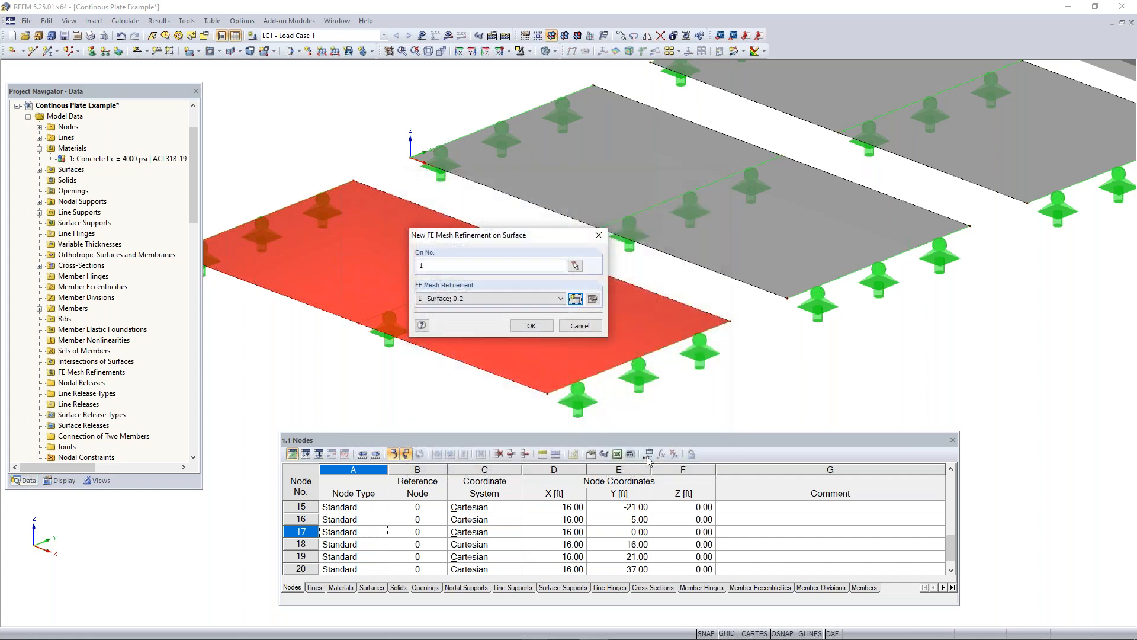
click(526, 325)
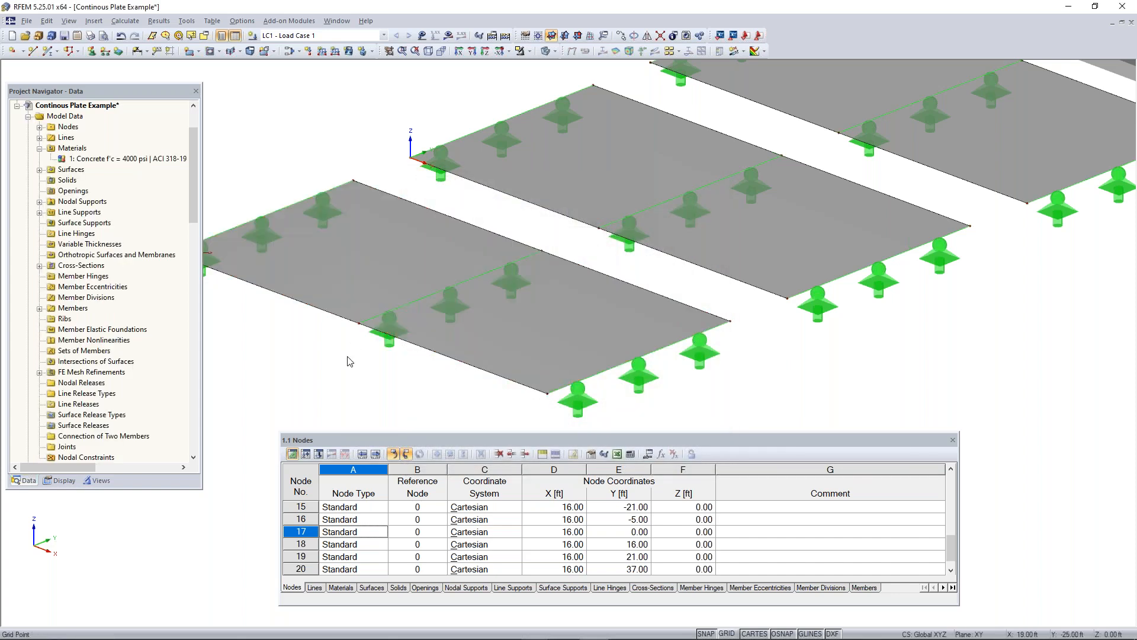
Step: Create an FE mesh refinement on surface 2, the middle plate, with a target FE length of 0.4 ft
scroll(349, 360, down, 2)
middle_drag(692, 321, 593, 375)
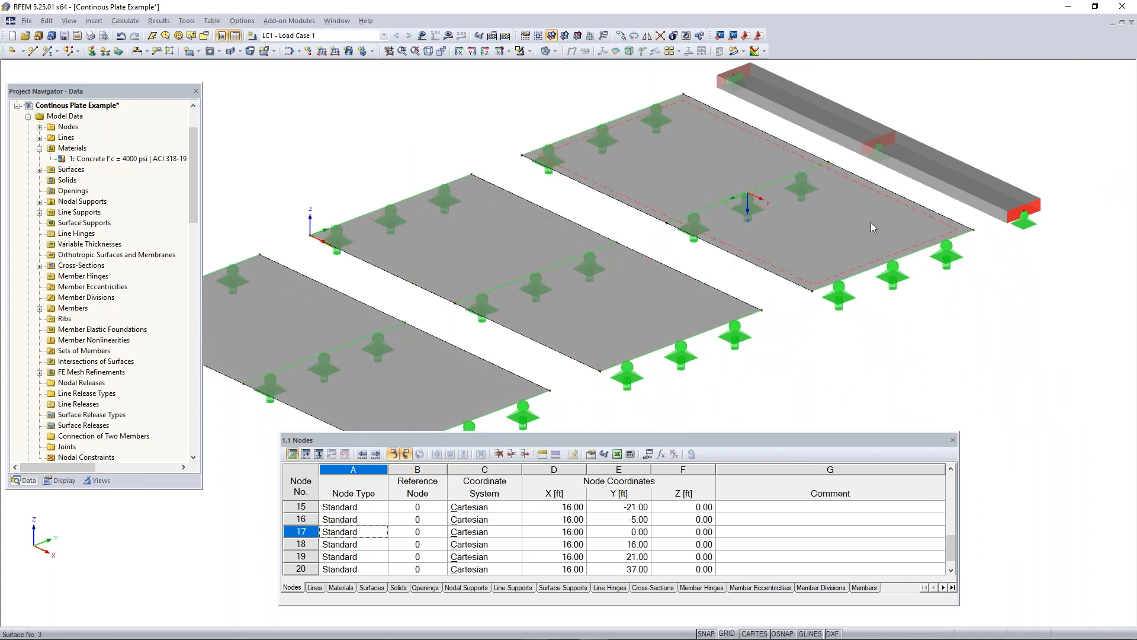
right_click(642, 311)
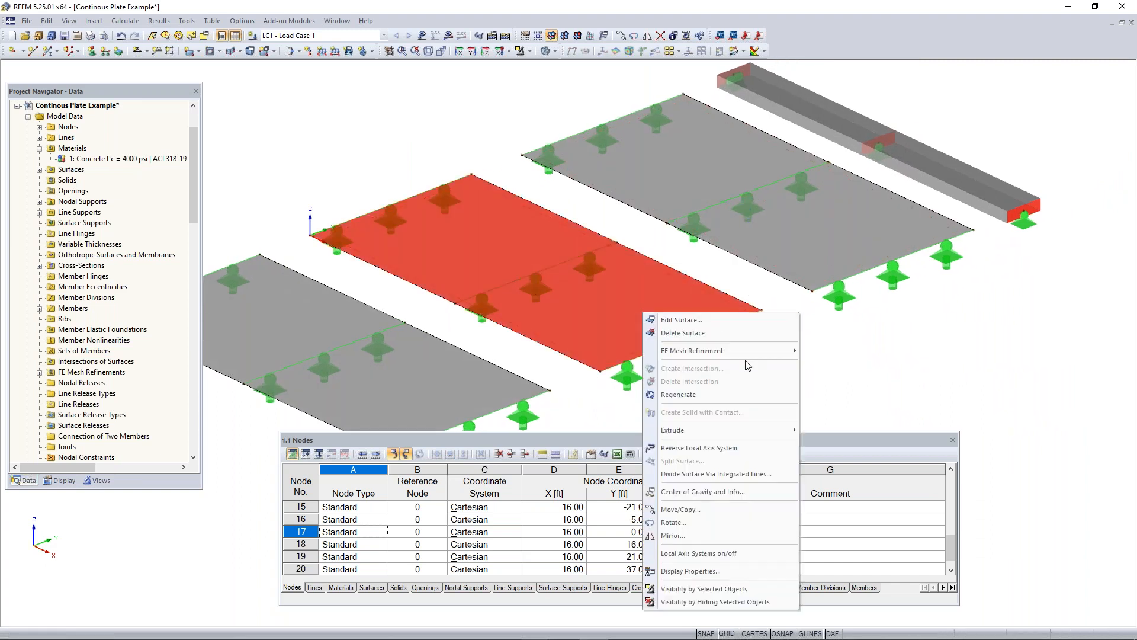
mouse_move(715, 356)
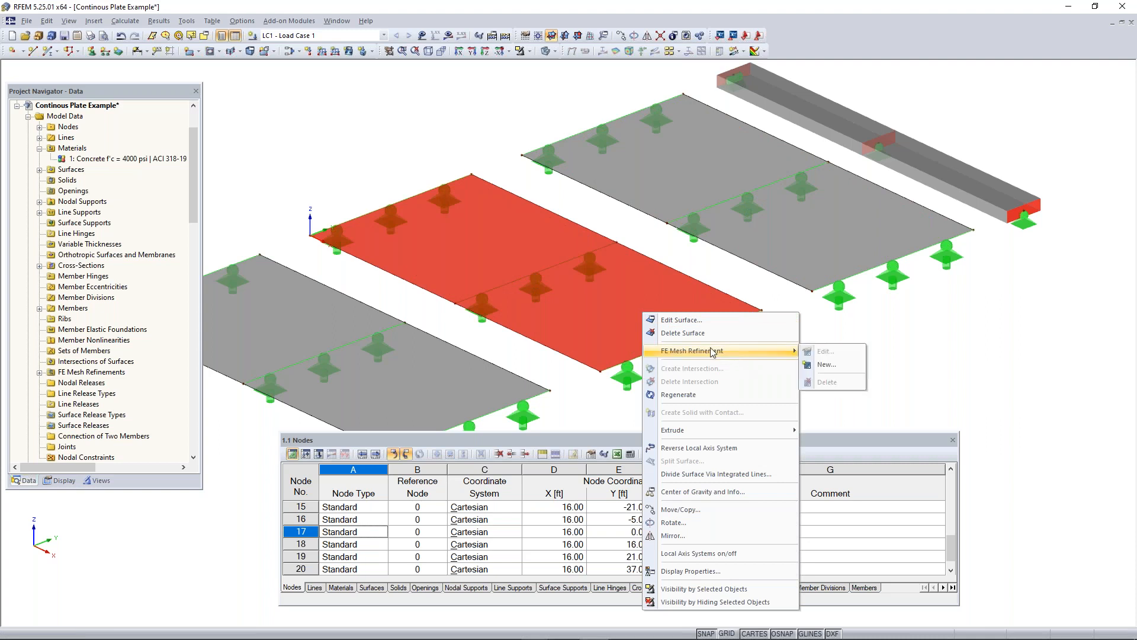
click(824, 364)
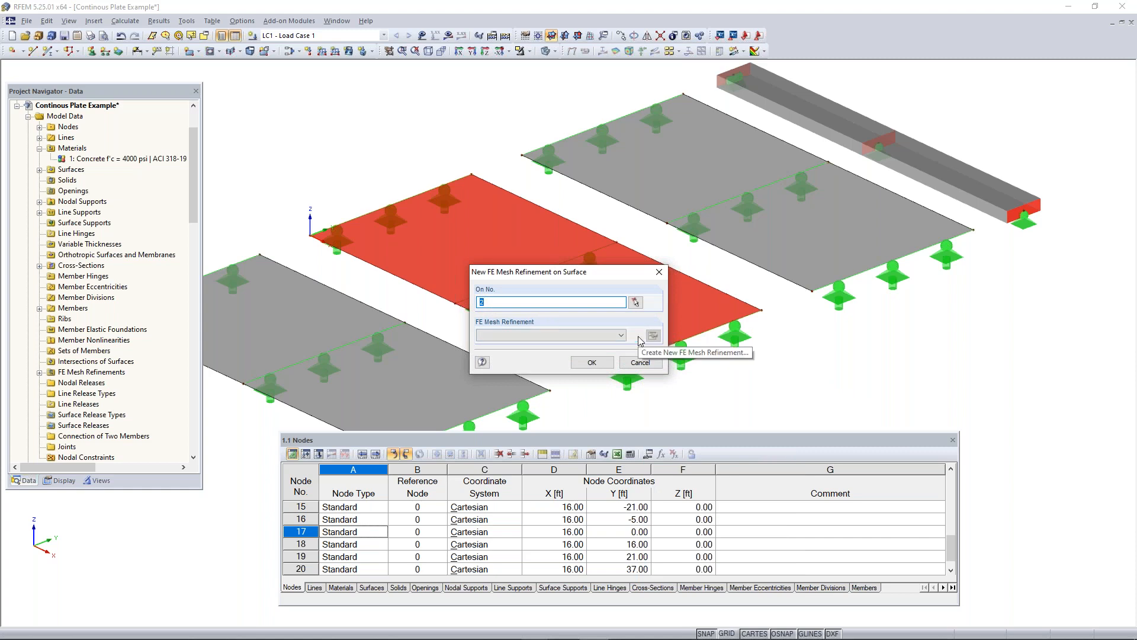
click(650, 335)
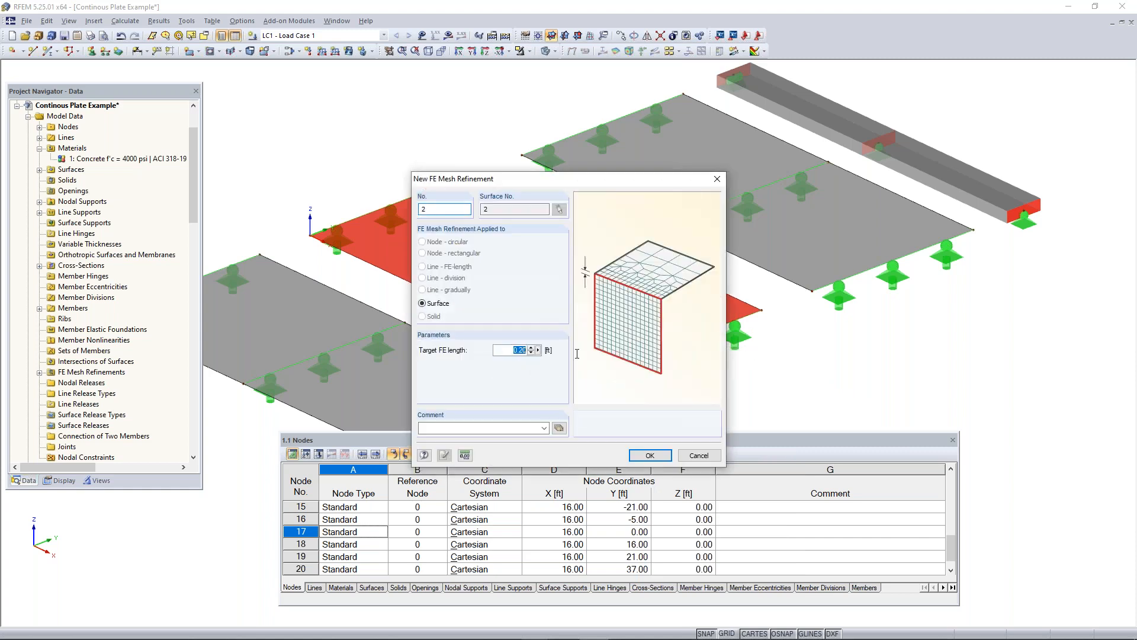
text(0.)
click(649, 455)
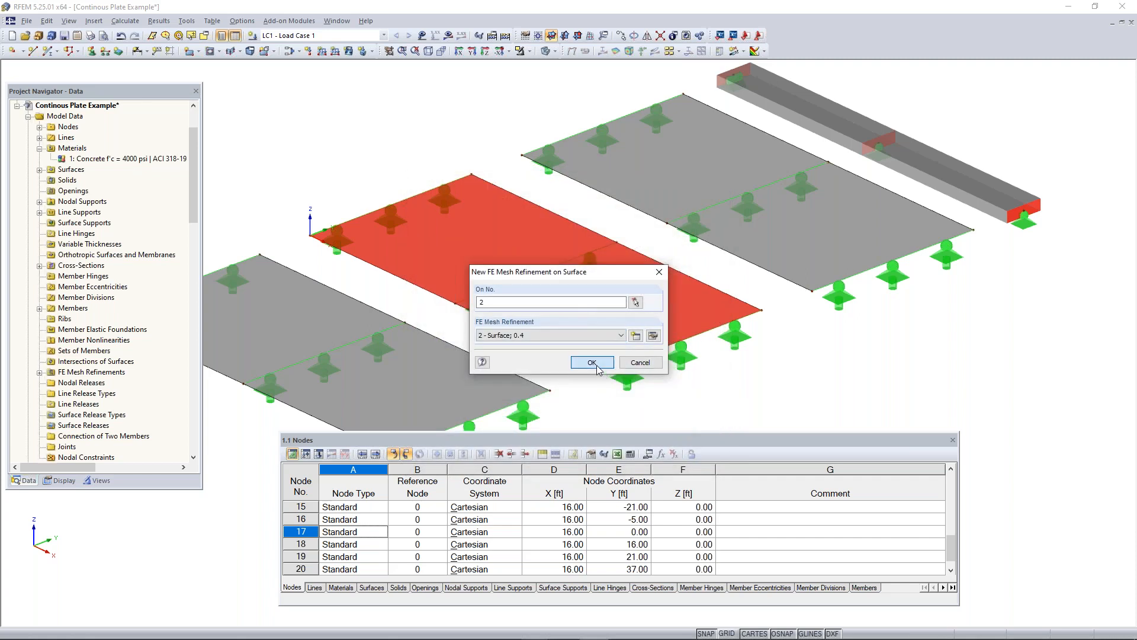
click(597, 366)
Step: Create an FE mesh refinement on surface 3, the plate beside the member, with a target FE length of 0.6 ft
middle_drag(793, 326, 682, 358)
click(677, 360)
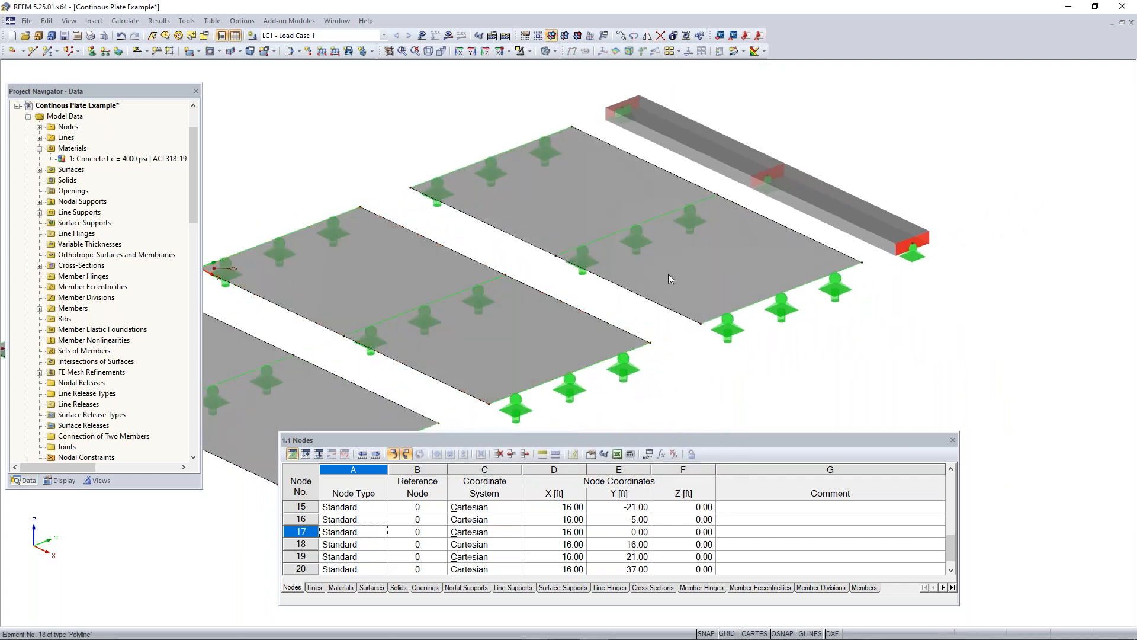
right_click(669, 273)
mouse_move(715, 315)
click(856, 325)
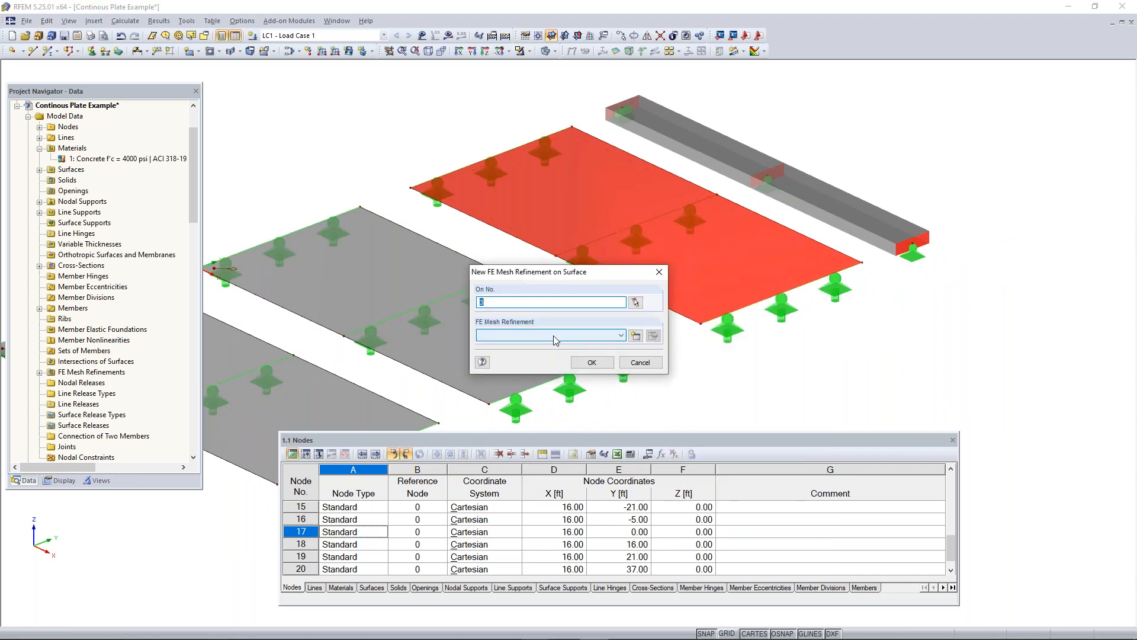
click(619, 337)
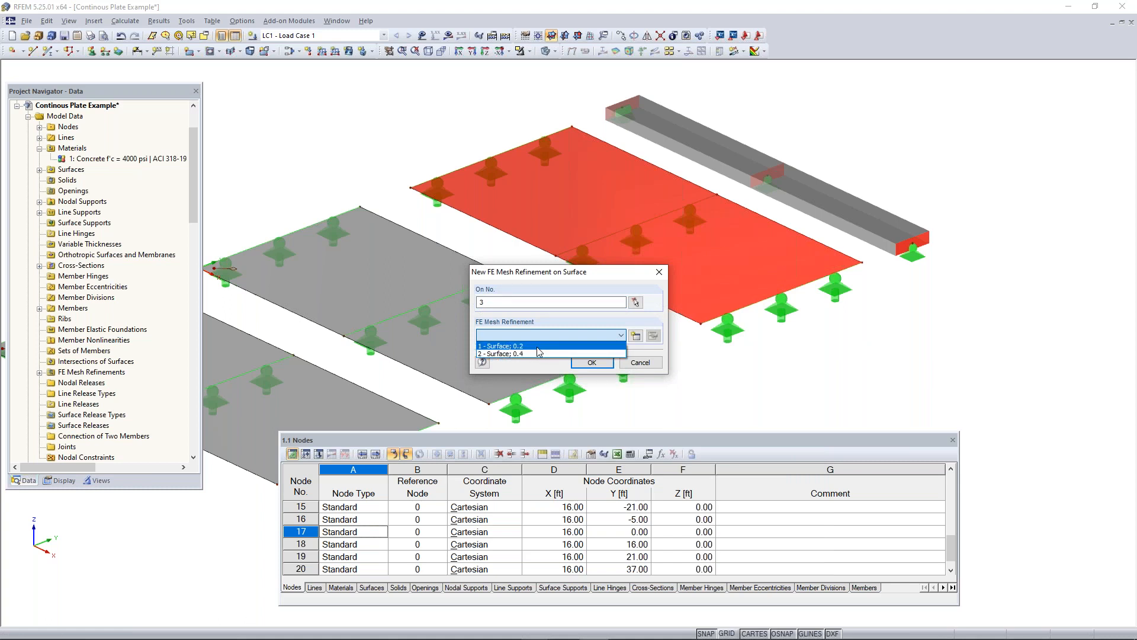
click(622, 338)
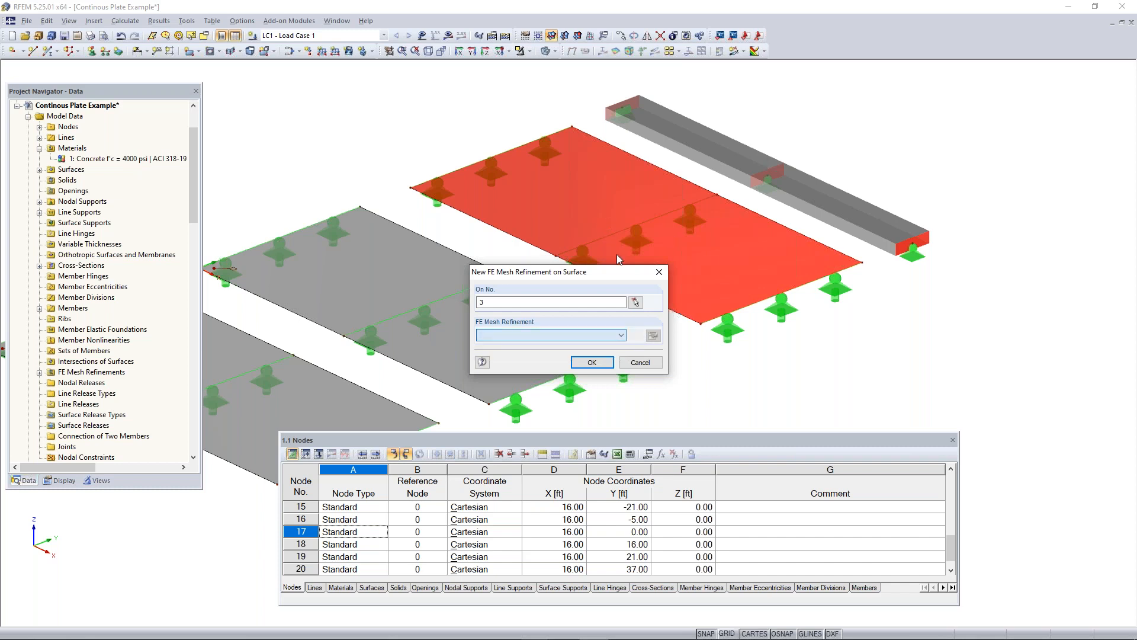
double_click(511, 350)
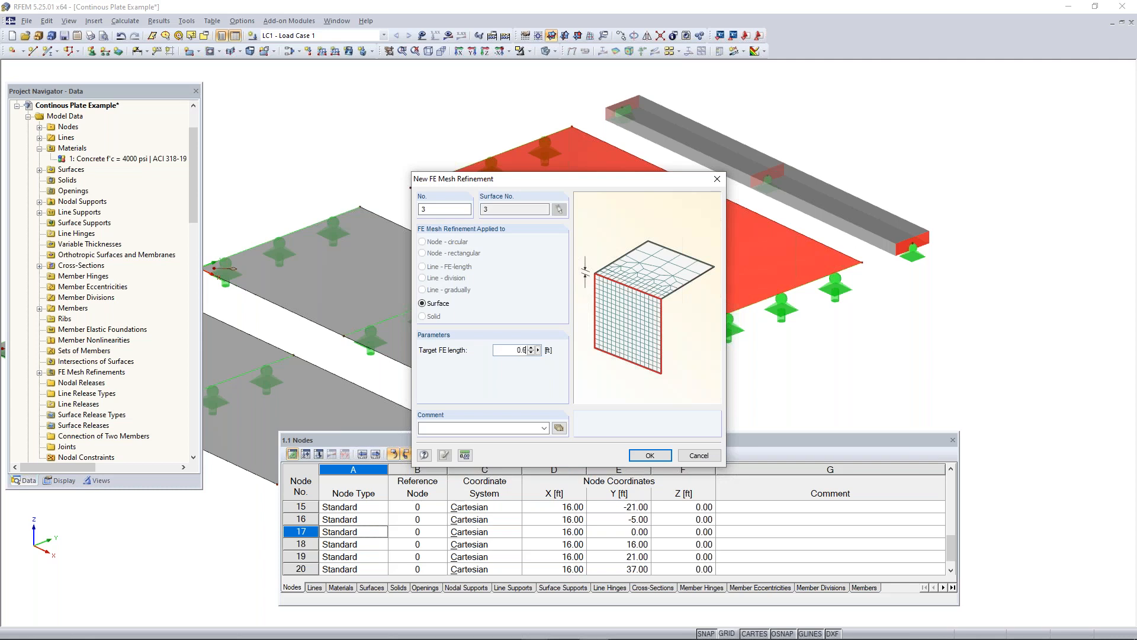
click(645, 456)
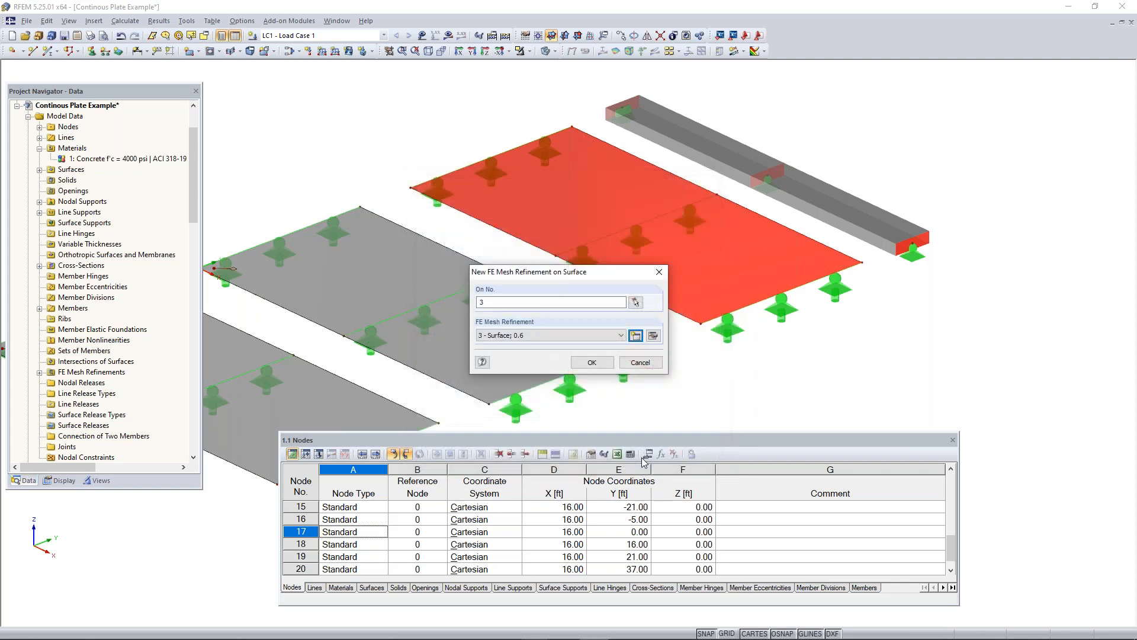
click(596, 364)
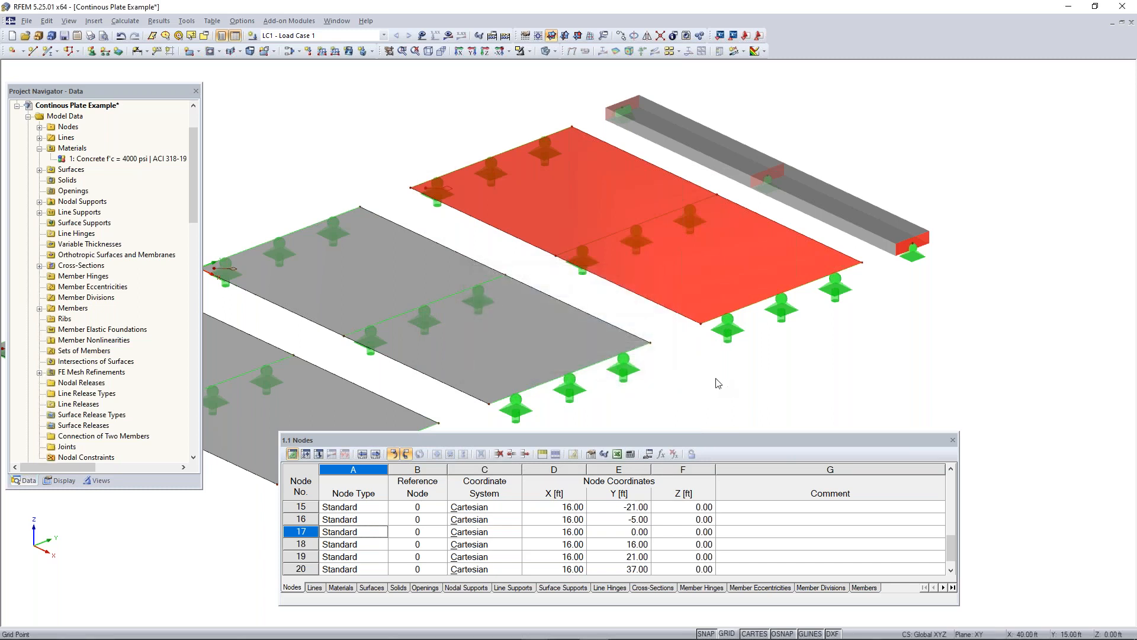
Step: Generate the FE mesh for the model with the surface refinements applied
scroll(715, 381, down, 3)
middle_drag(722, 348, 768, 227)
click(772, 270)
middle_drag(756, 282, 745, 328)
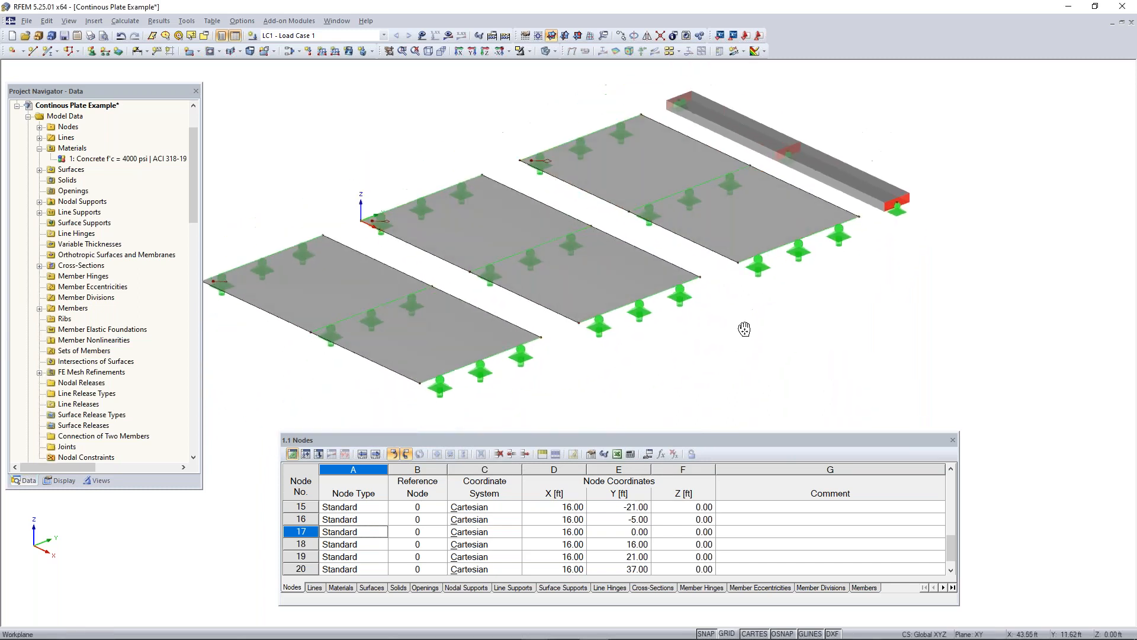
click(125, 23)
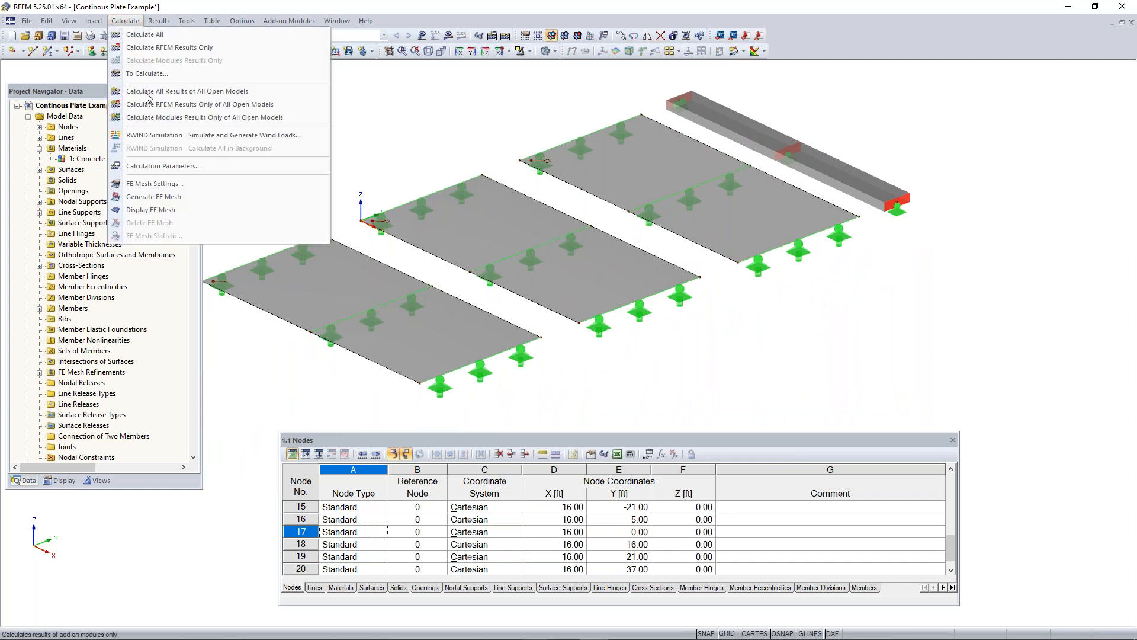
click(161, 198)
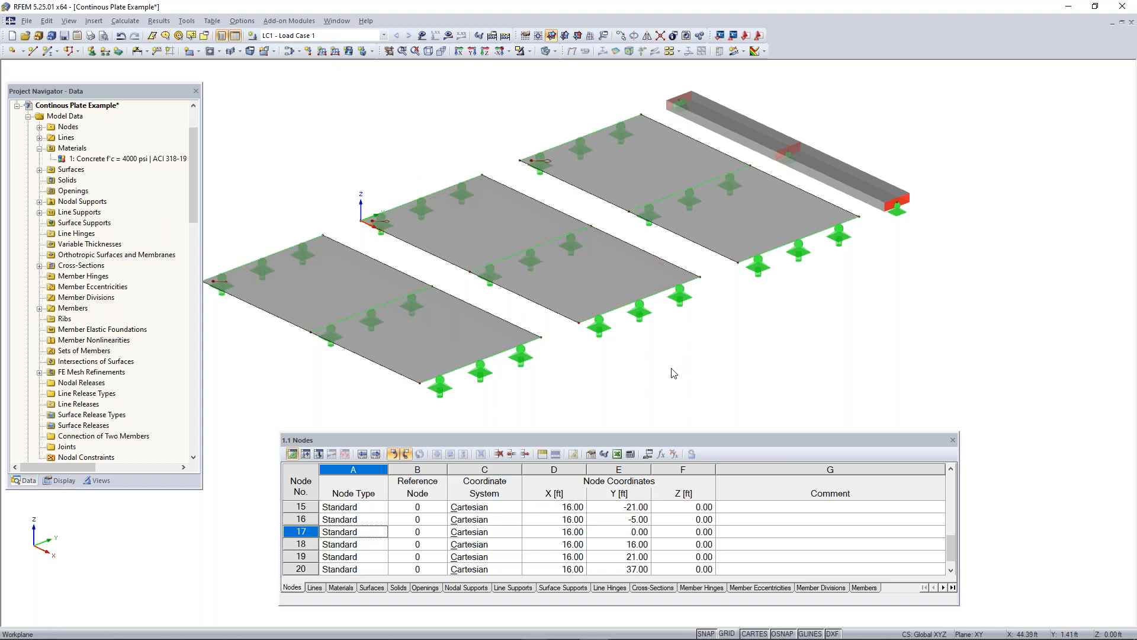
Step: Switch the model to wireframe display and show the FE mesh on the plates
click(546, 51)
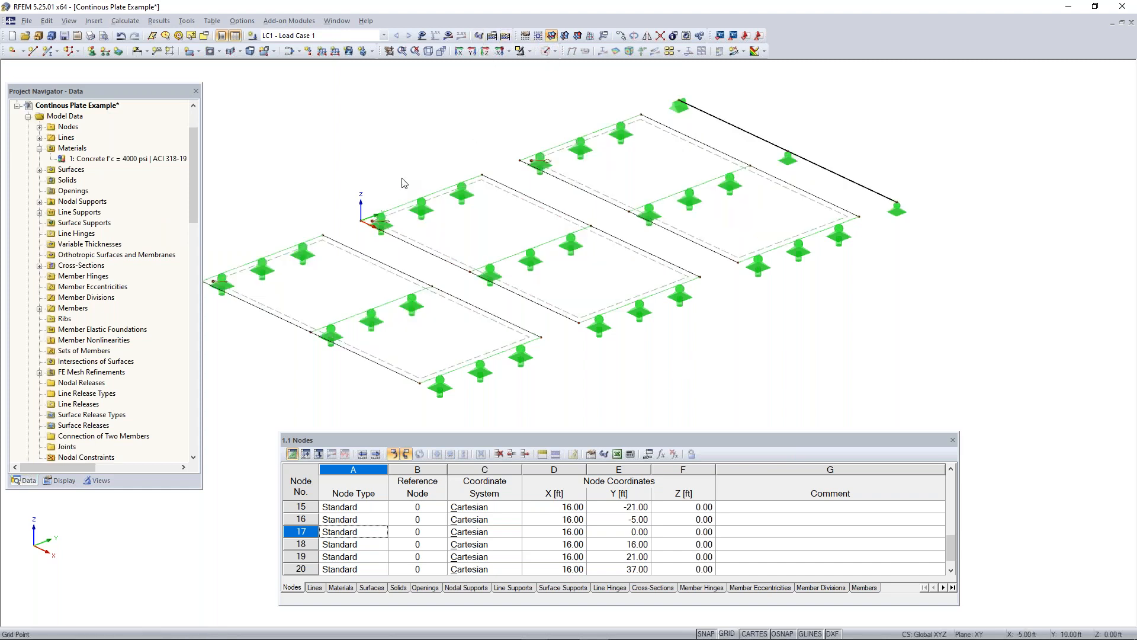
click(125, 21)
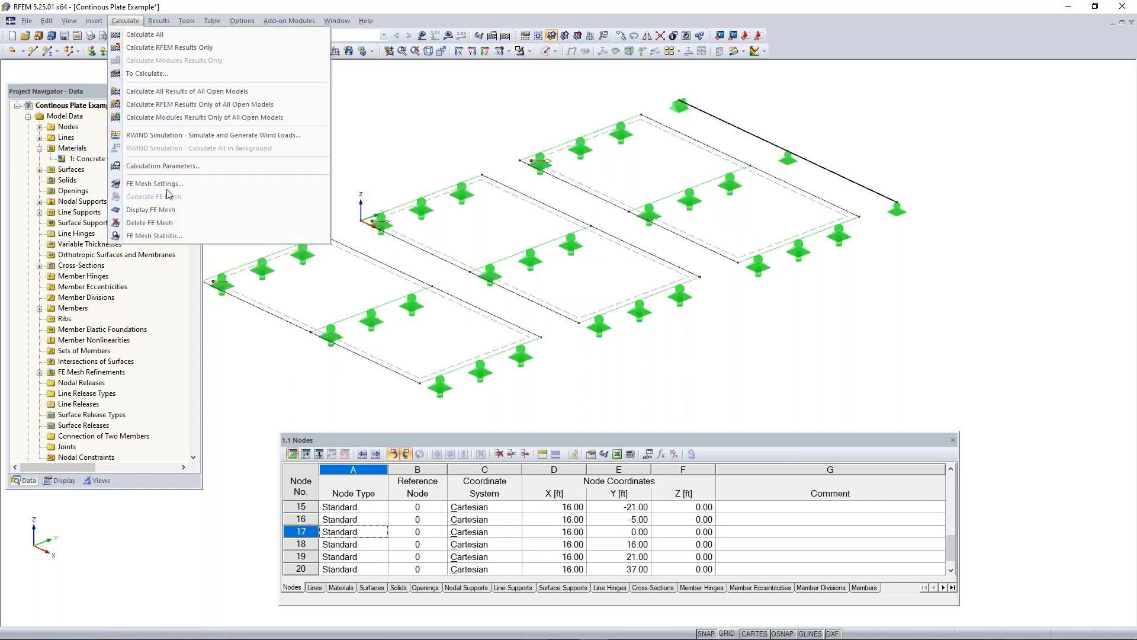
click(167, 210)
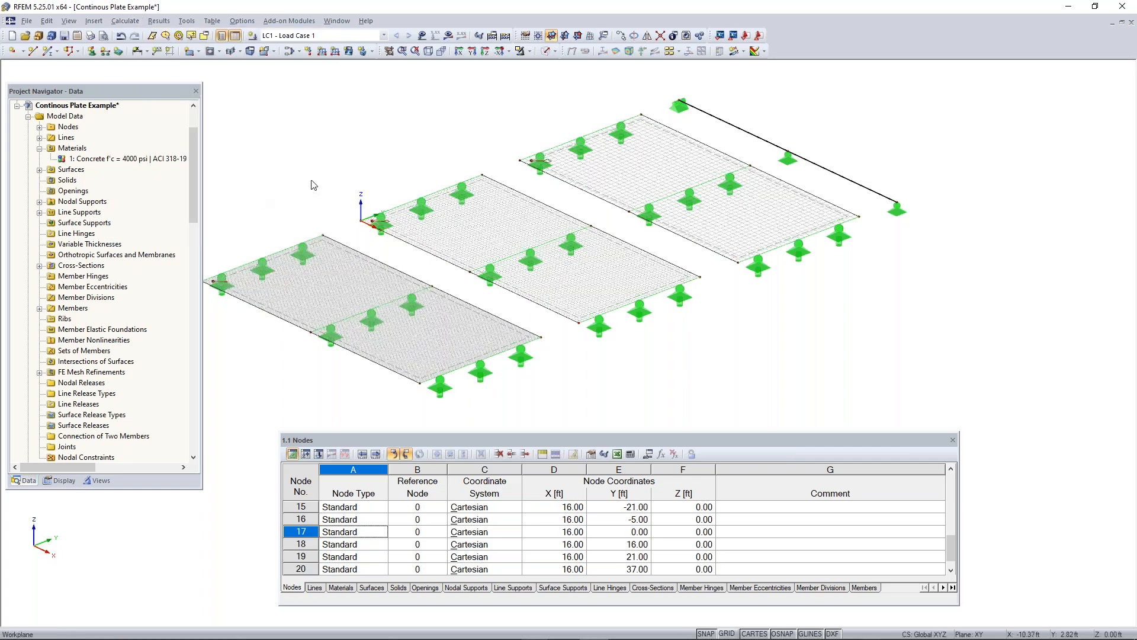
Step: Inspect the FE mesh refinement symbol at the corner of each of the three plates
ctrl+middle_drag(285, 196, 406, 172)
middle_drag(317, 221, 424, 182)
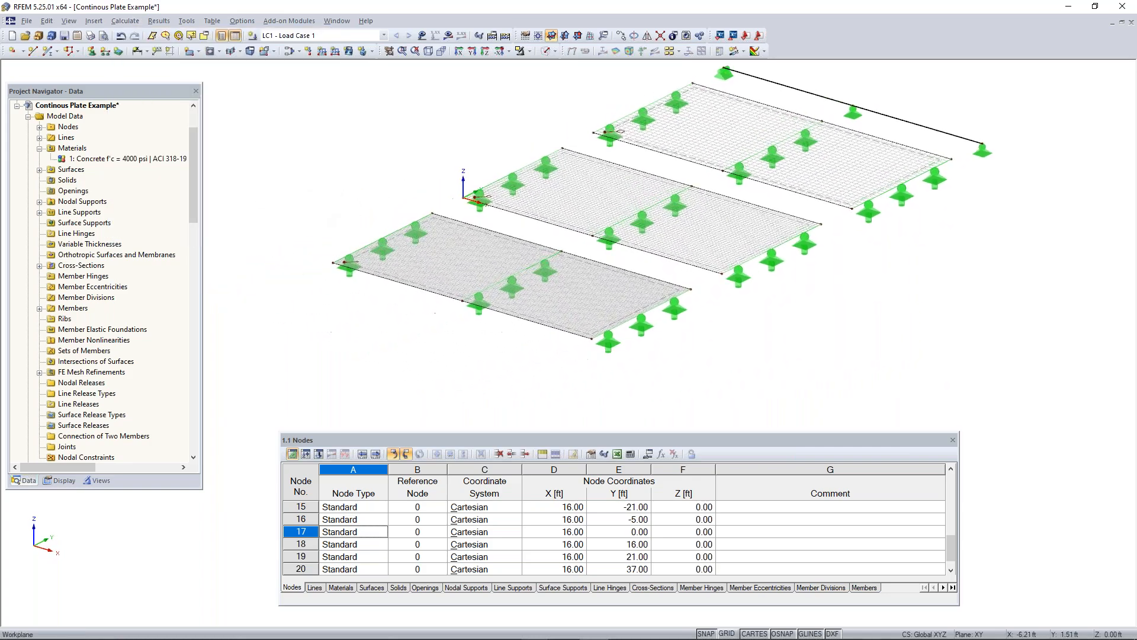
scroll(346, 261, up, 6)
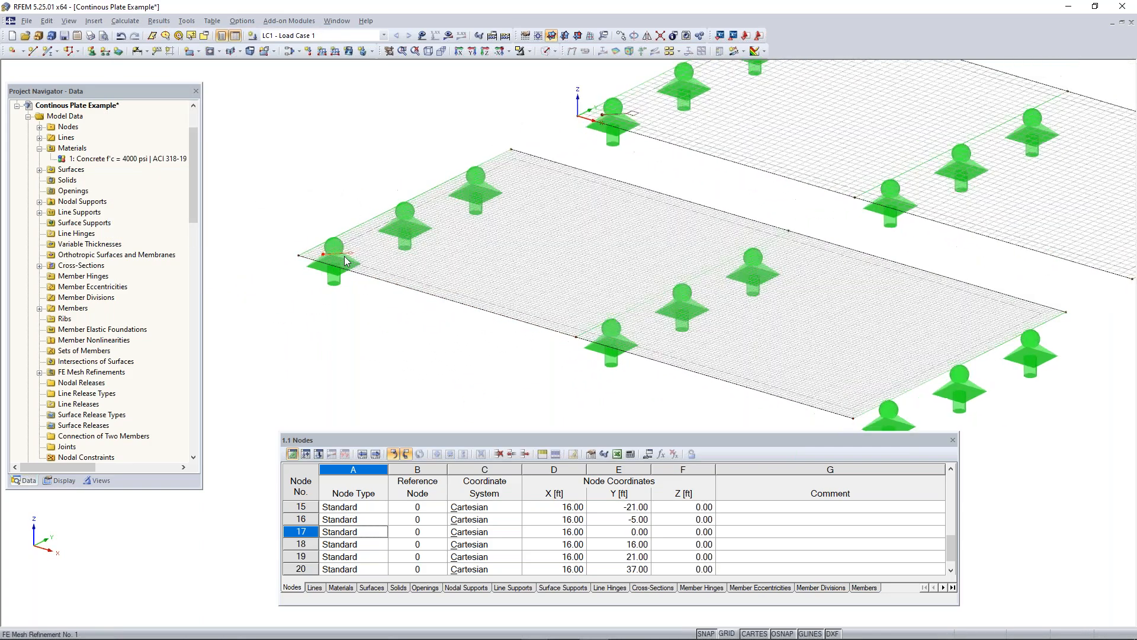
scroll(347, 261, up, 2)
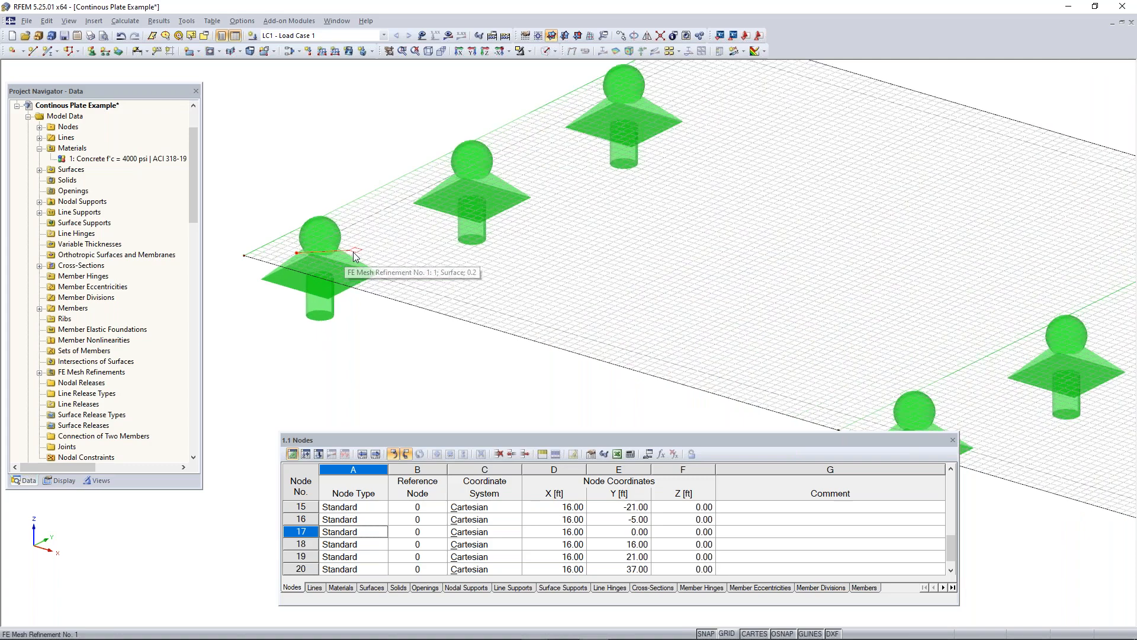
middle_drag(699, 77, 435, 299)
middle_drag(528, 214, 350, 315)
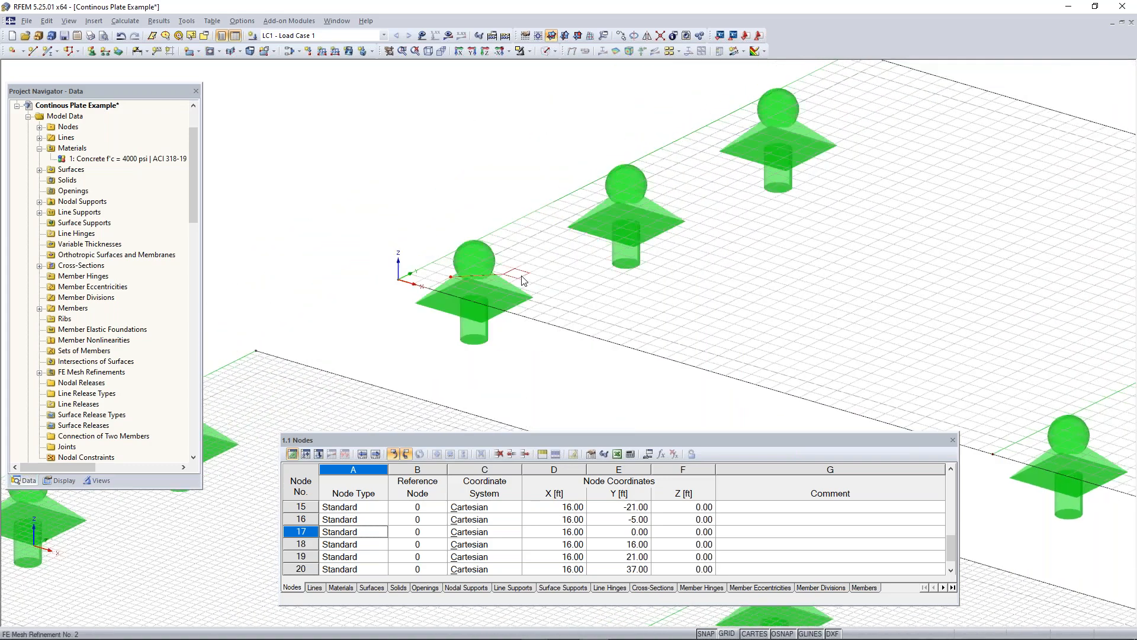
middle_drag(841, 168, 465, 362)
middle_drag(759, 176, 573, 266)
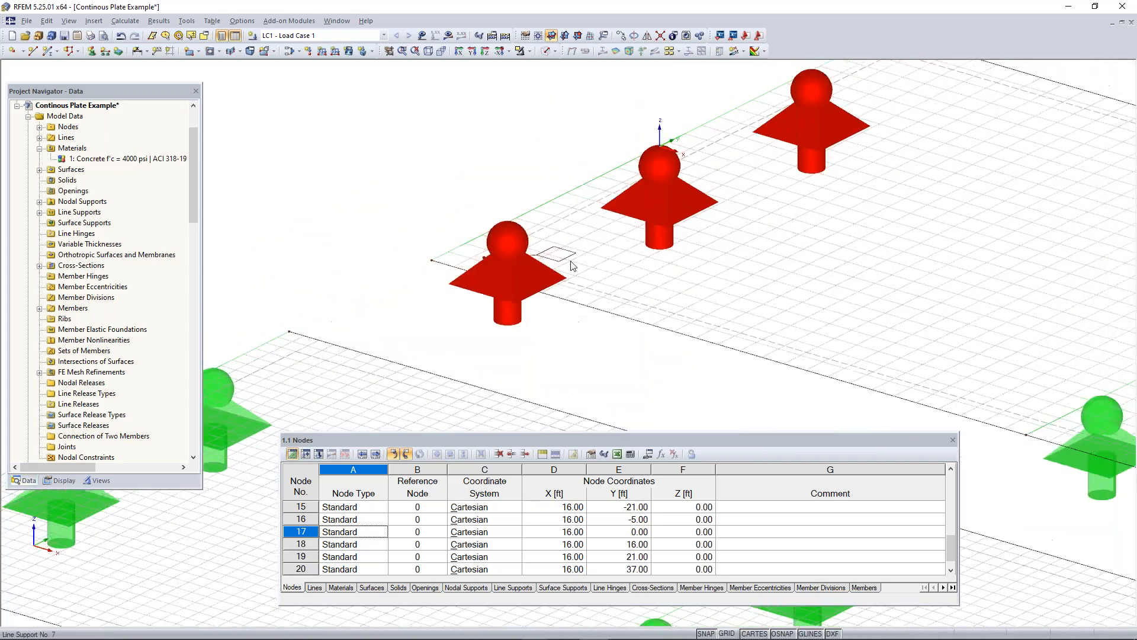
Step: Return to the first plate and examine its refined mesh up close near the line supports
middle_drag(415, 308, 681, 113)
middle_drag(431, 262, 692, 112)
scroll(454, 231, down, 1)
middle_drag(416, 307, 691, 155)
middle_drag(379, 246, 582, 160)
scroll(382, 240, up, 5)
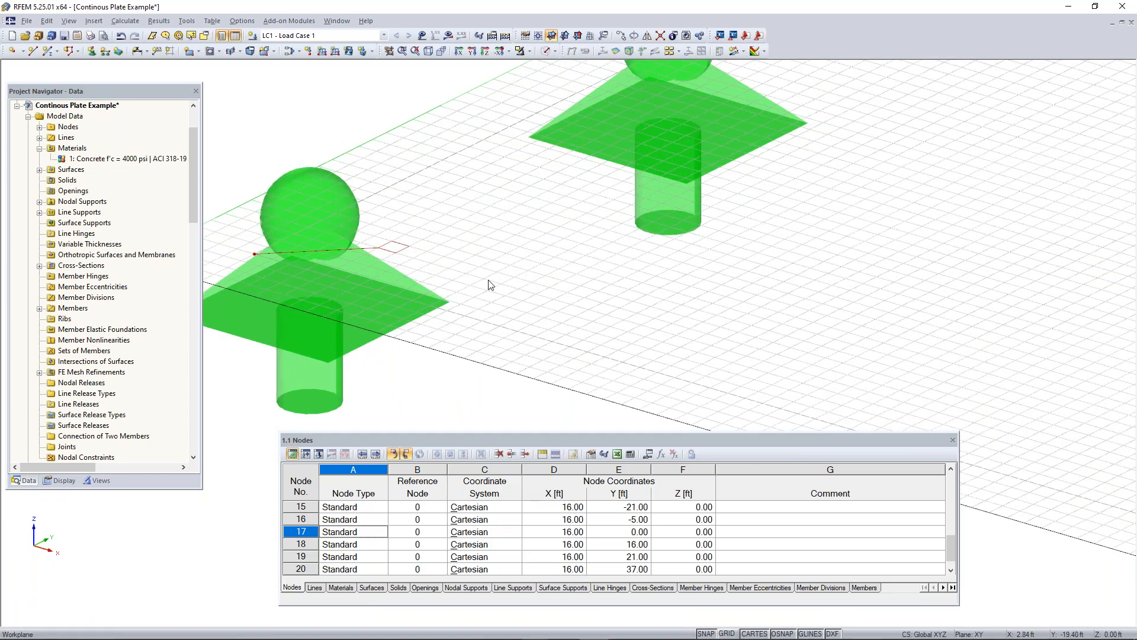
scroll(589, 298, down, 1)
scroll(589, 296, down, 2)
scroll(841, 299, down, 1)
Step: Examine the mesh on the second and third plates and compare the element density across all three plates
middle_drag(851, 300, 405, 393)
scroll(660, 299, down, 3)
middle_drag(793, 257, 482, 412)
middle_drag(712, 258, 424, 395)
middle_drag(749, 239, 675, 272)
scroll(550, 362, down, 1)
scroll(403, 426, down, 2)
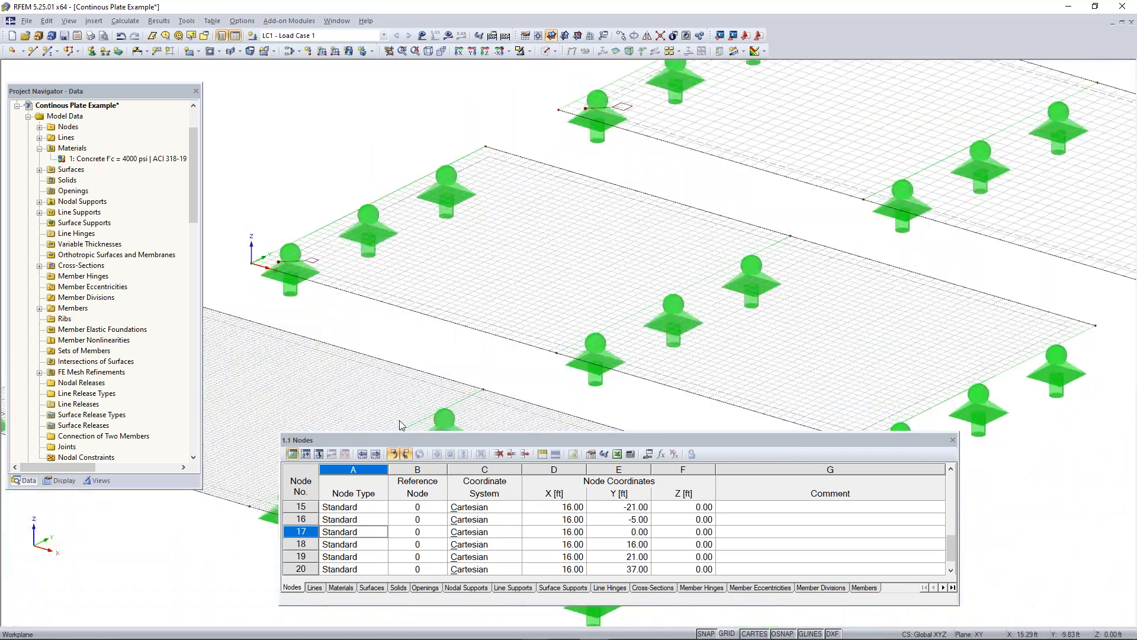
scroll(666, 254, up, 3)
scroll(668, 254, down, 3)
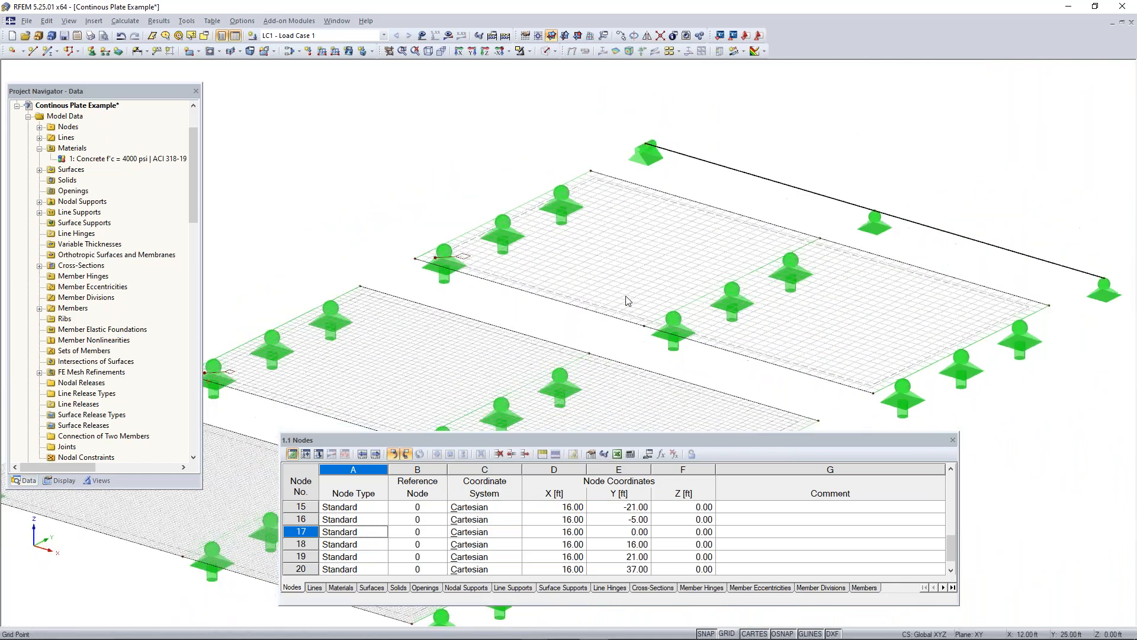
middle_drag(651, 261, 619, 188)
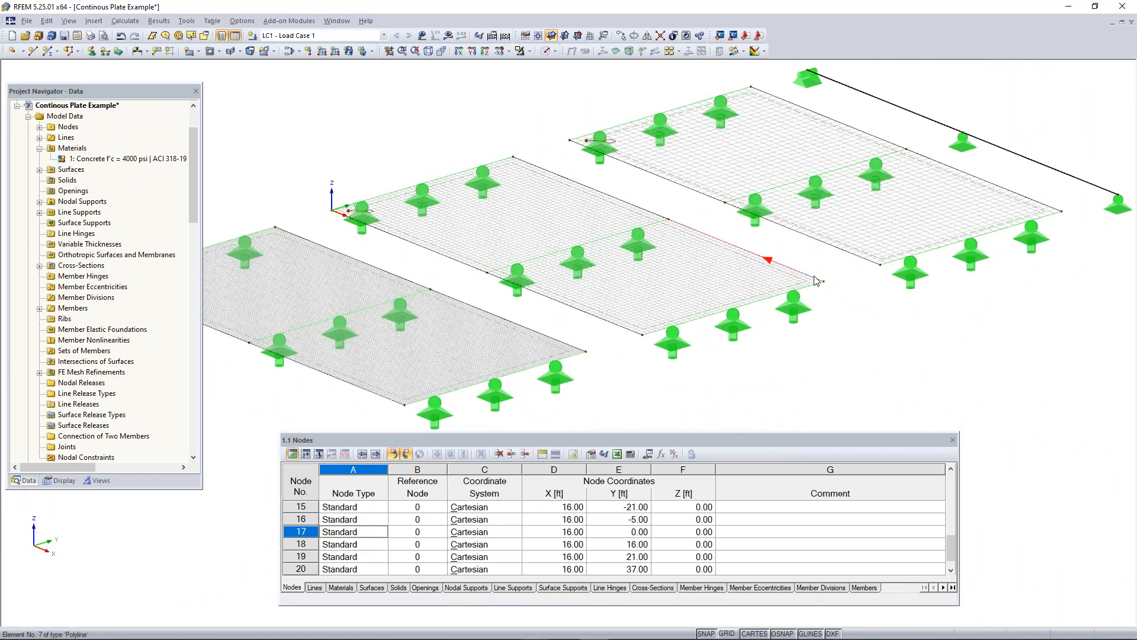
Step: Start a numerically defined section named AA across the finely meshed plate, from X 0, Y -13 ft to X 32, Y -13 ft
scroll(817, 281, down, 1)
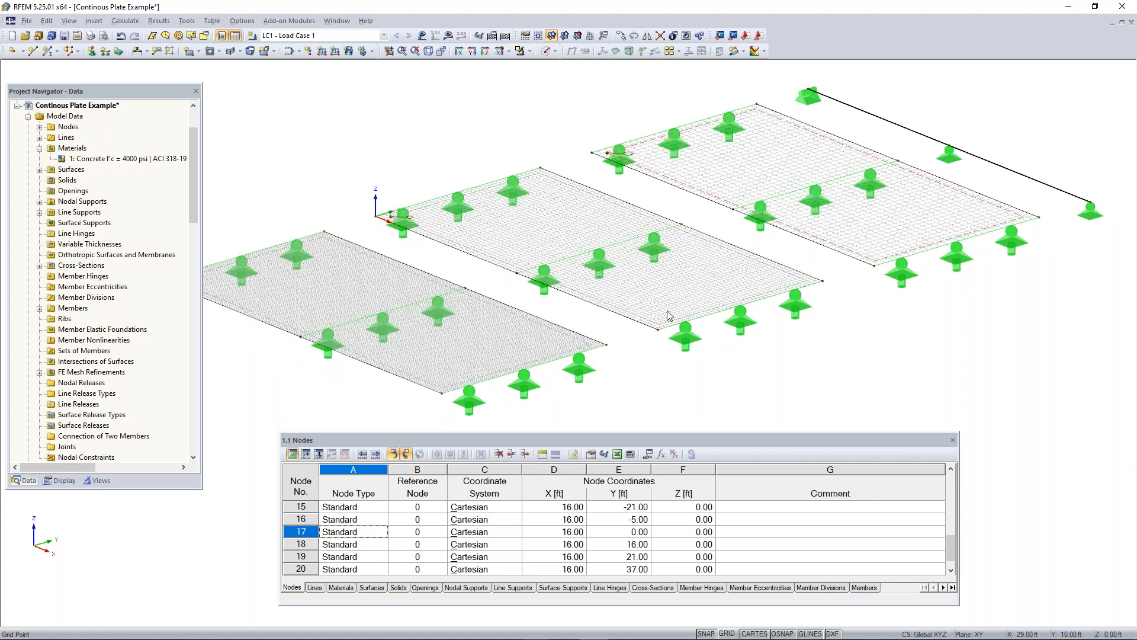
scroll(692, 312, down, 2)
ctrl+middle_drag(692, 312, 786, 222)
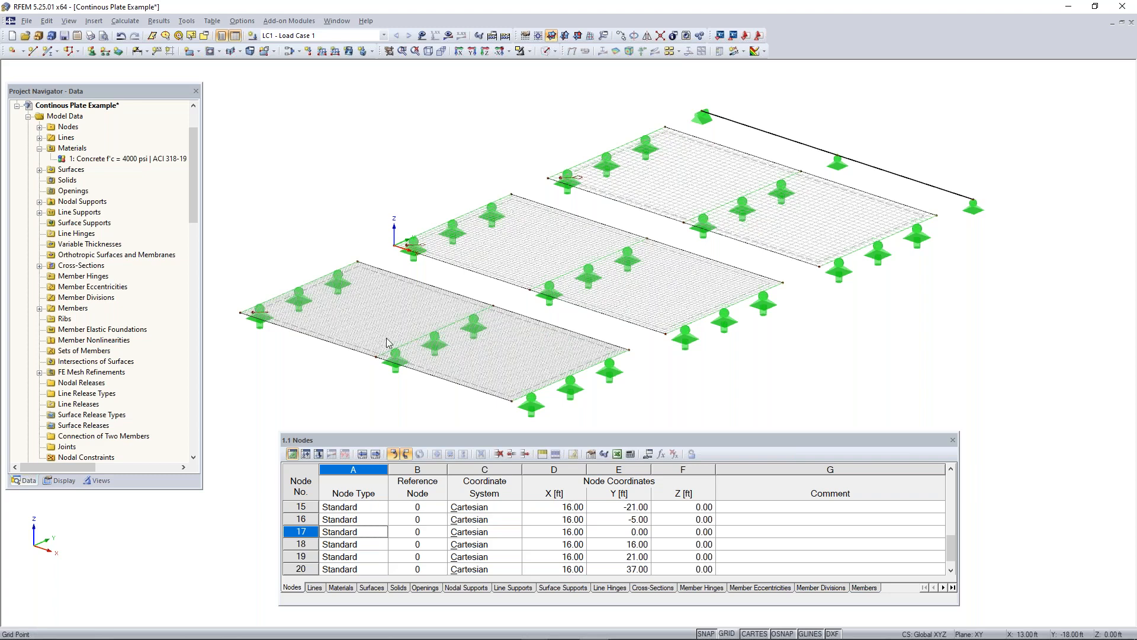
ctrl+middle_drag(584, 310, 614, 356)
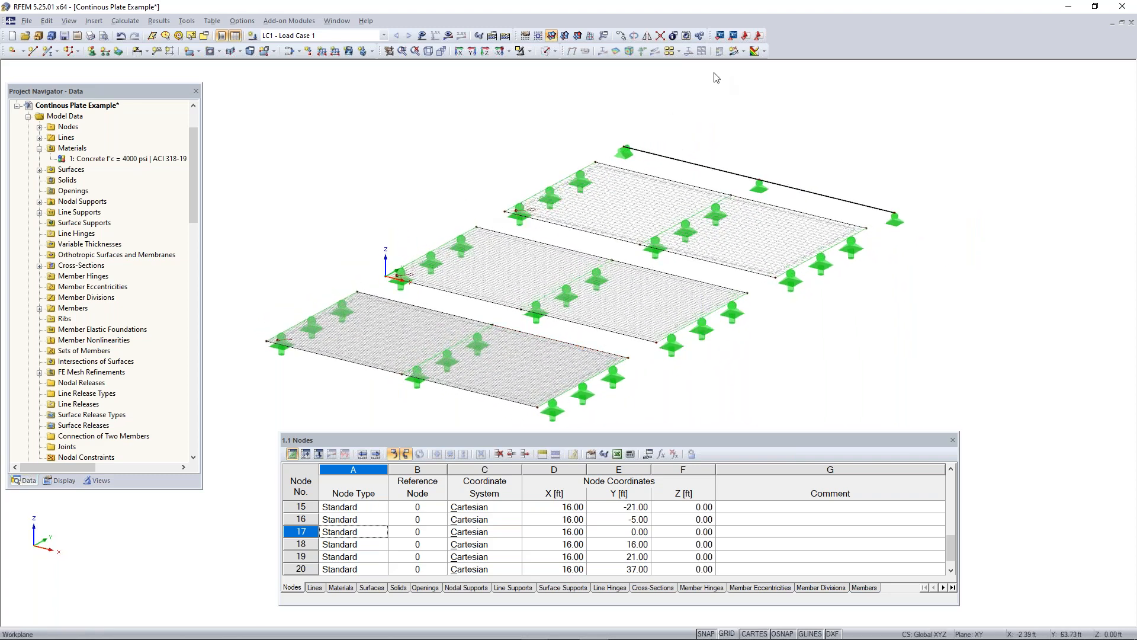
click(669, 51)
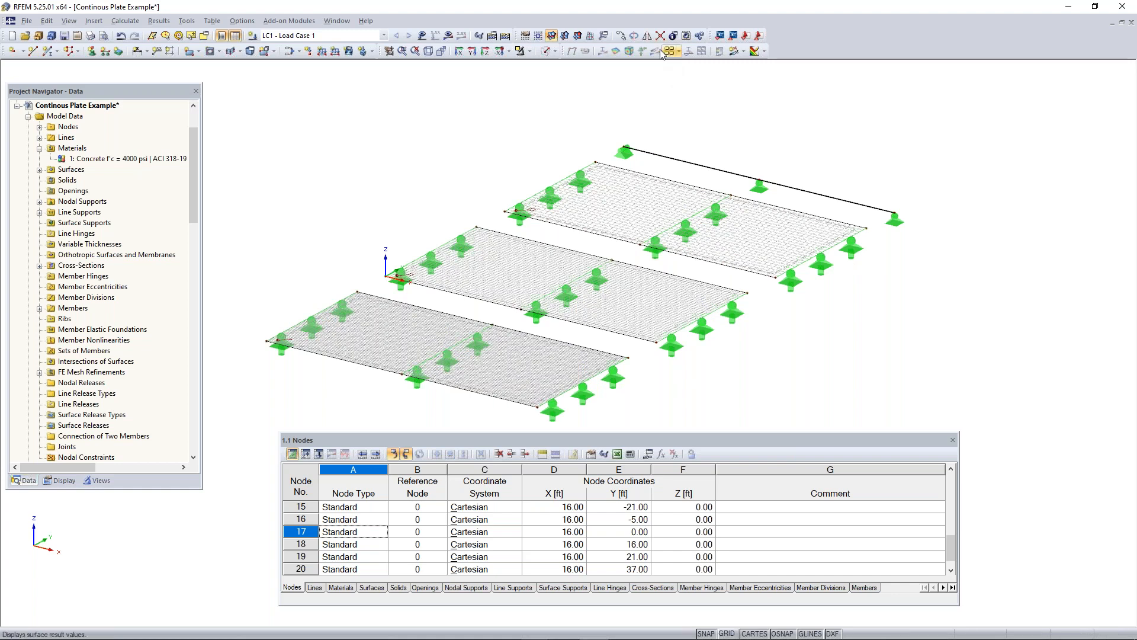
click(744, 51)
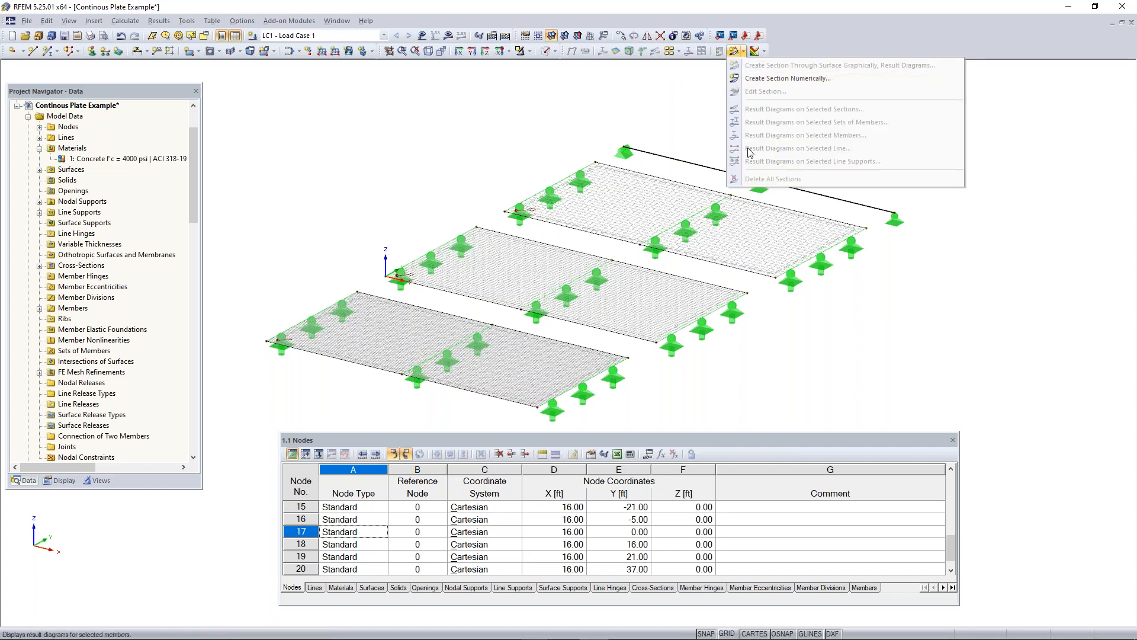
click(768, 79)
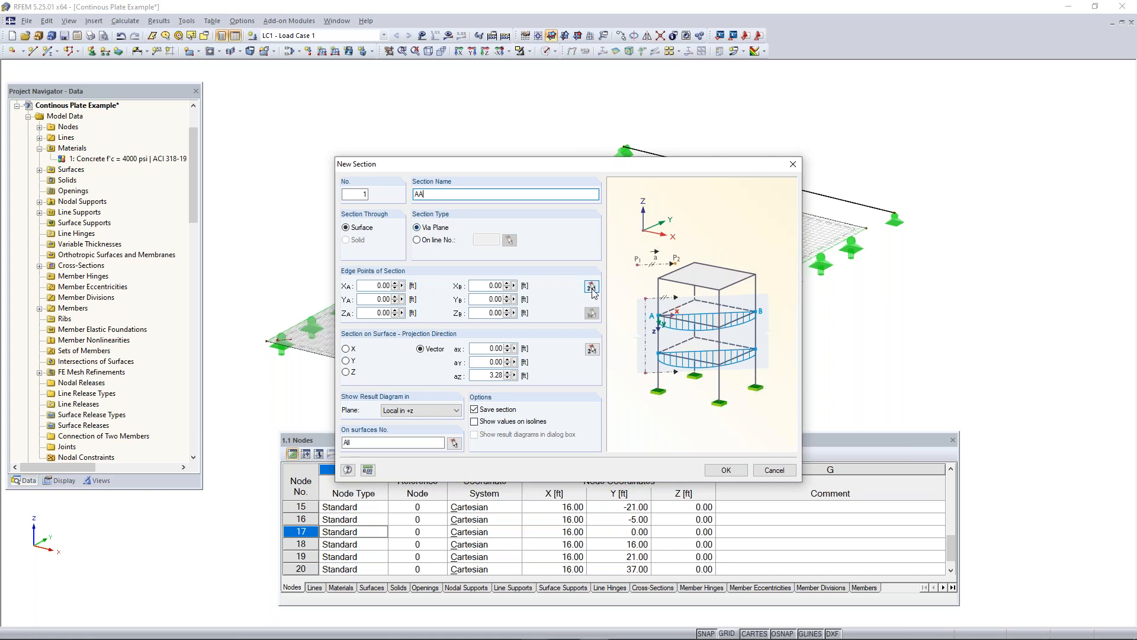
click(382, 286)
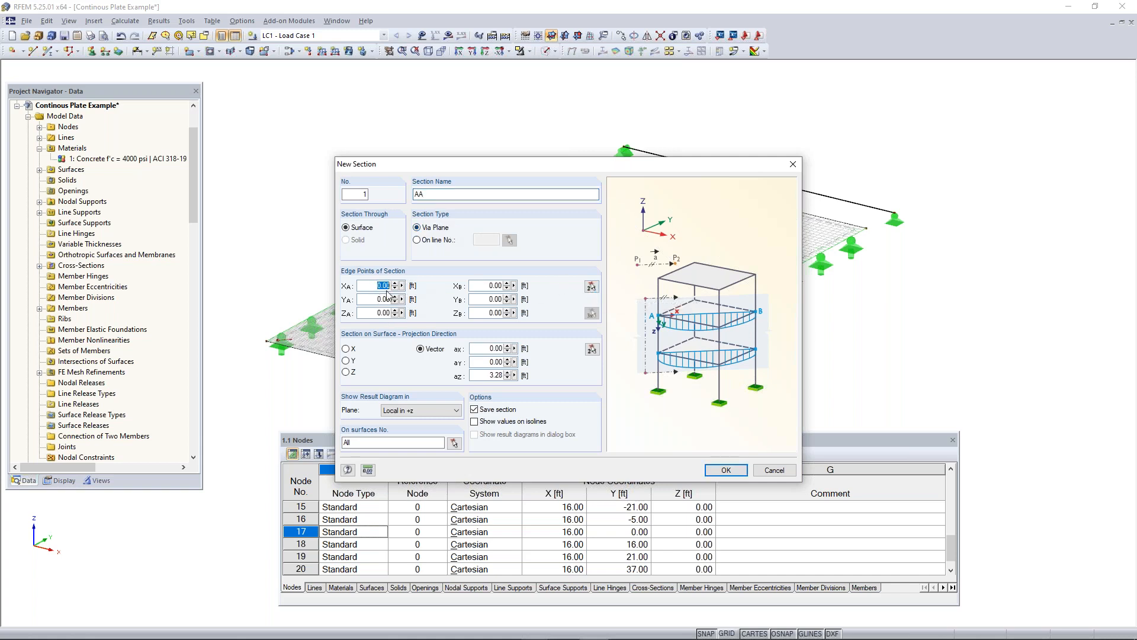
click(591, 287)
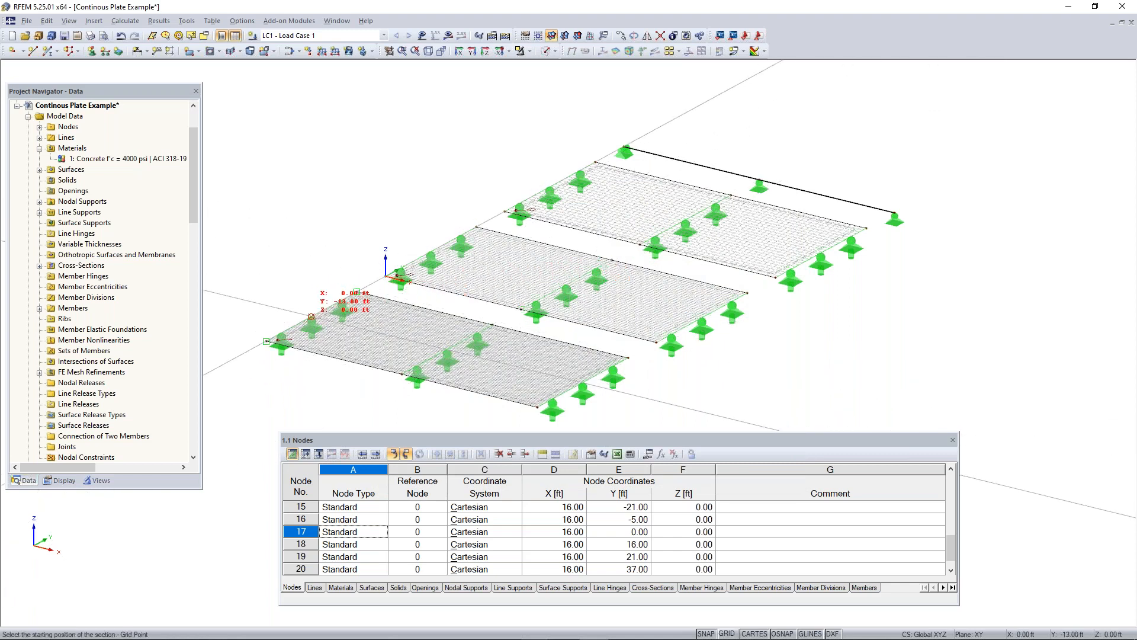
click(311, 317)
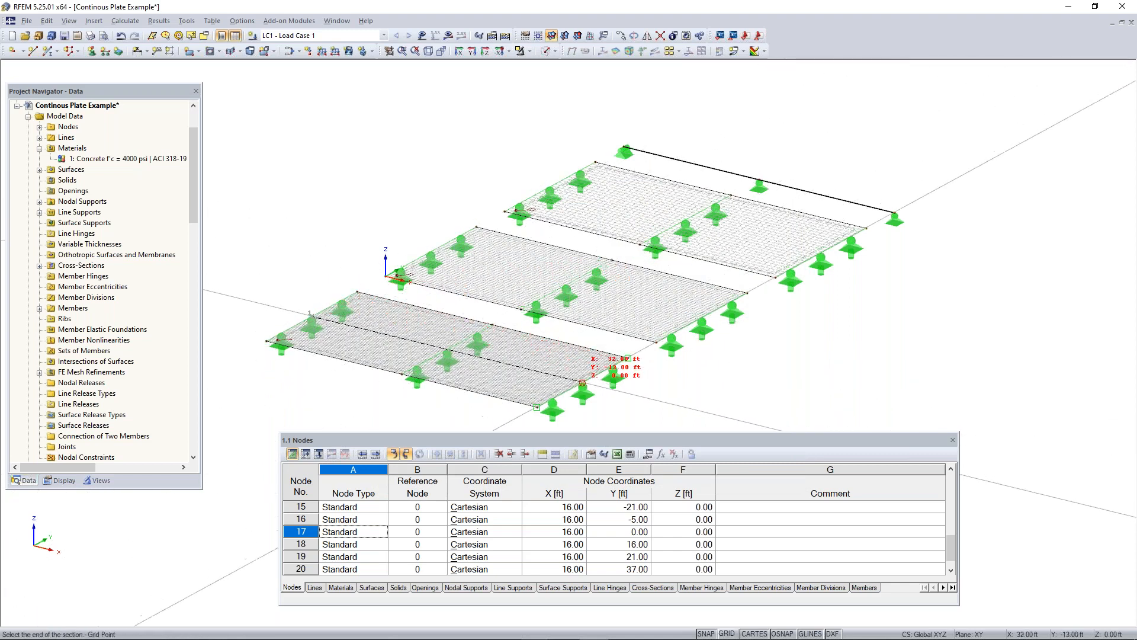
click(582, 384)
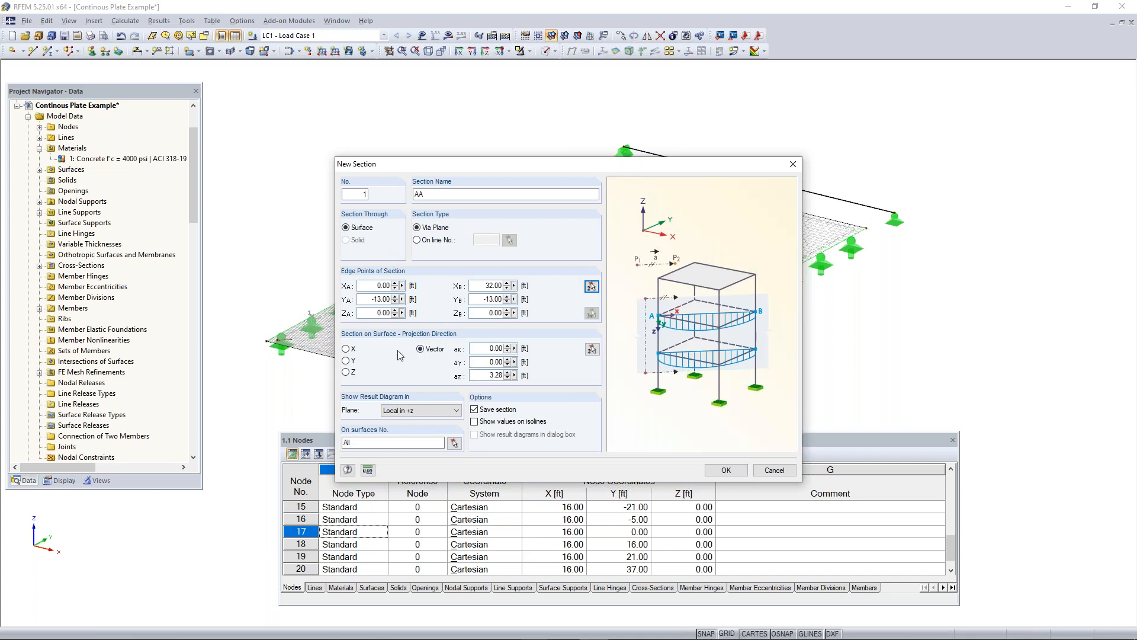
Step: Set section AA's result diagram plane to Local in +z and create the section
click(417, 411)
click(414, 422)
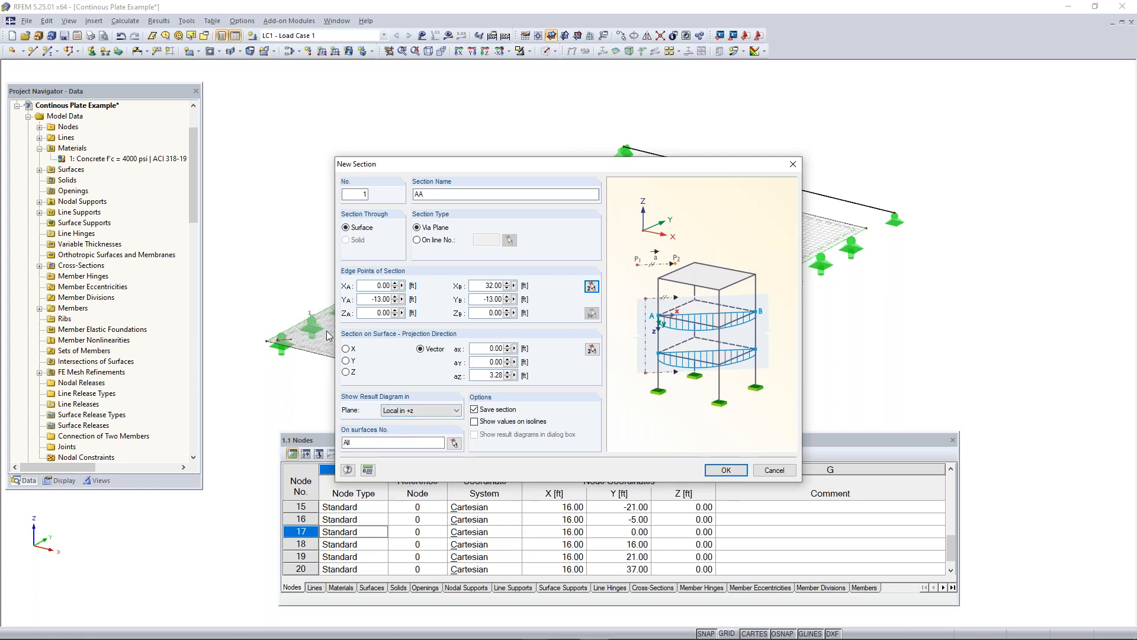
click(436, 411)
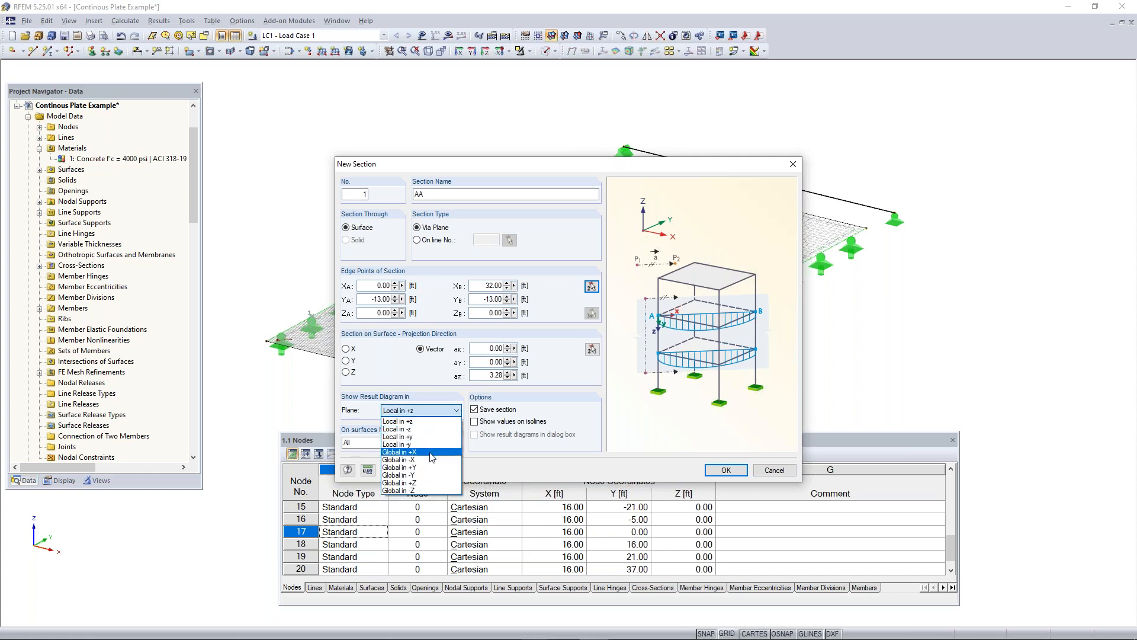
click(422, 421)
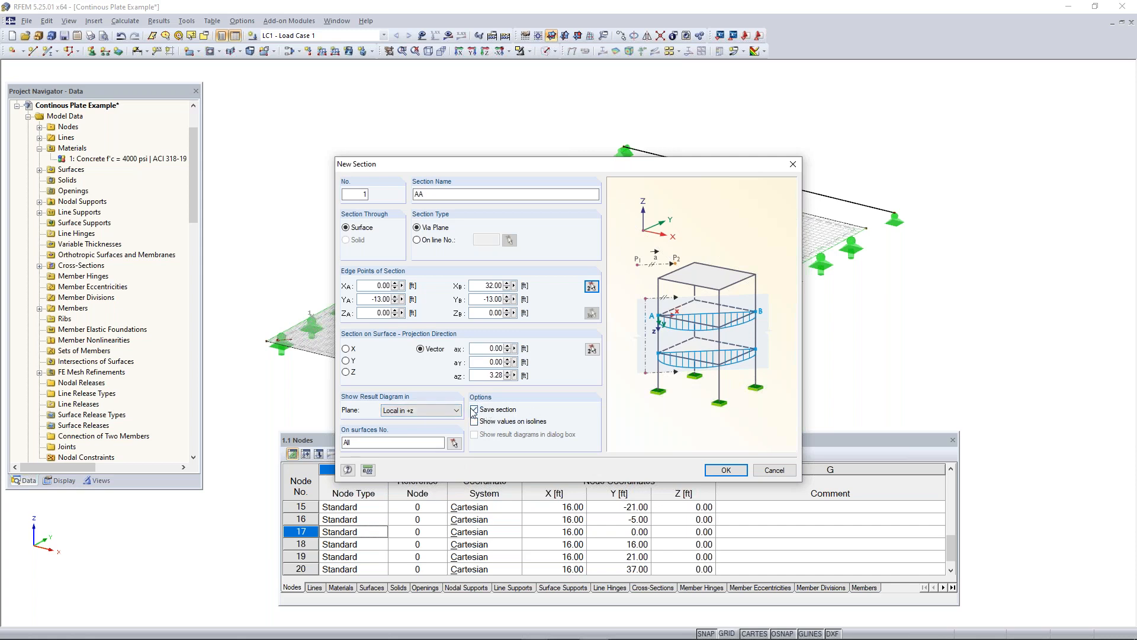
click(725, 470)
Step: Try to place section AA along the mid-width of the second plate
scroll(423, 372, up, 4)
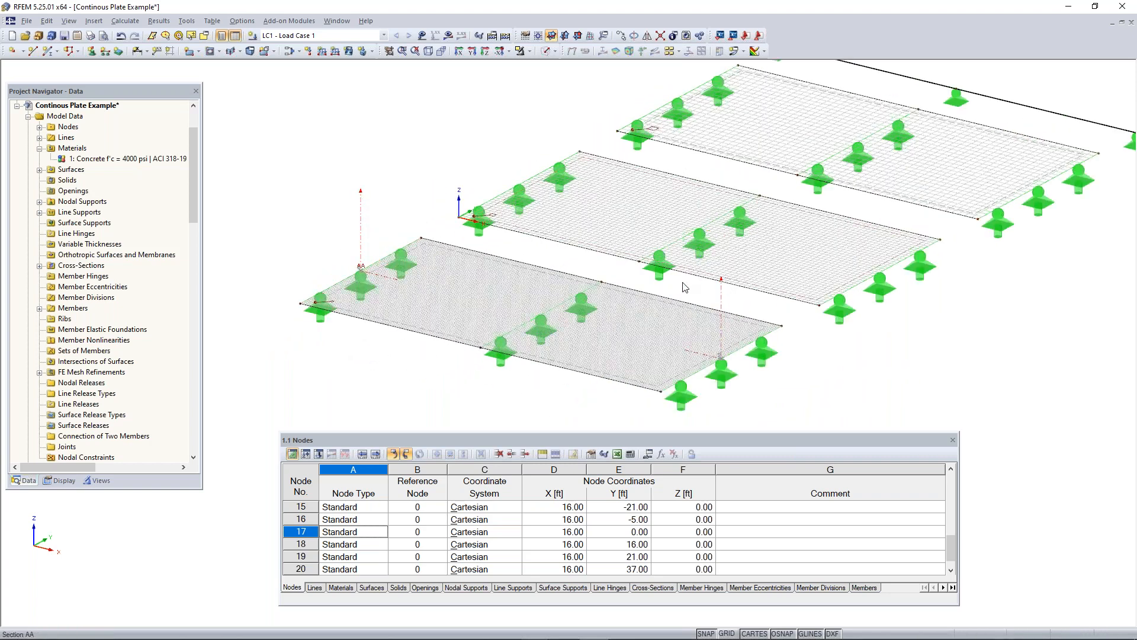
scroll(365, 275, down, 3)
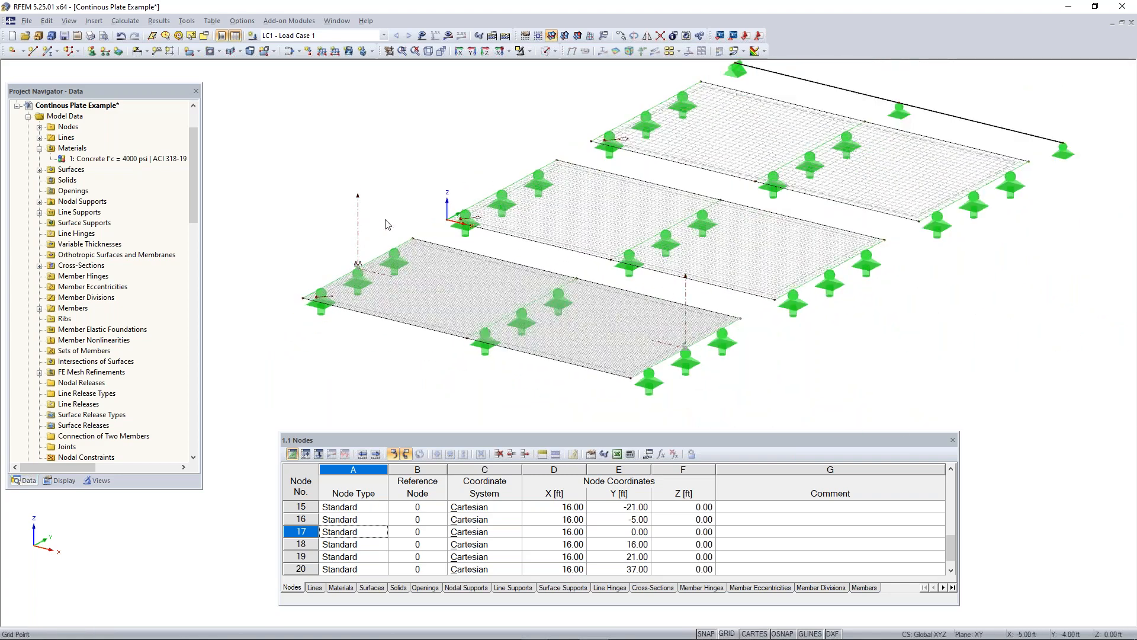
middle_drag(808, 373, 663, 409)
middle_drag(570, 397, 630, 401)
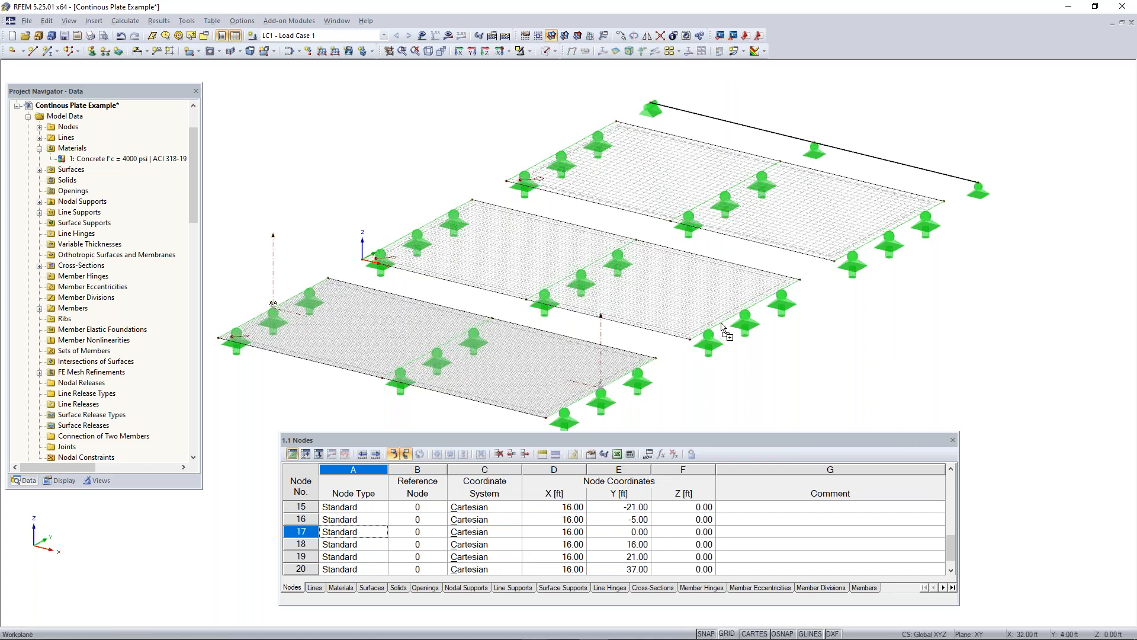
drag(748, 313, 746, 312)
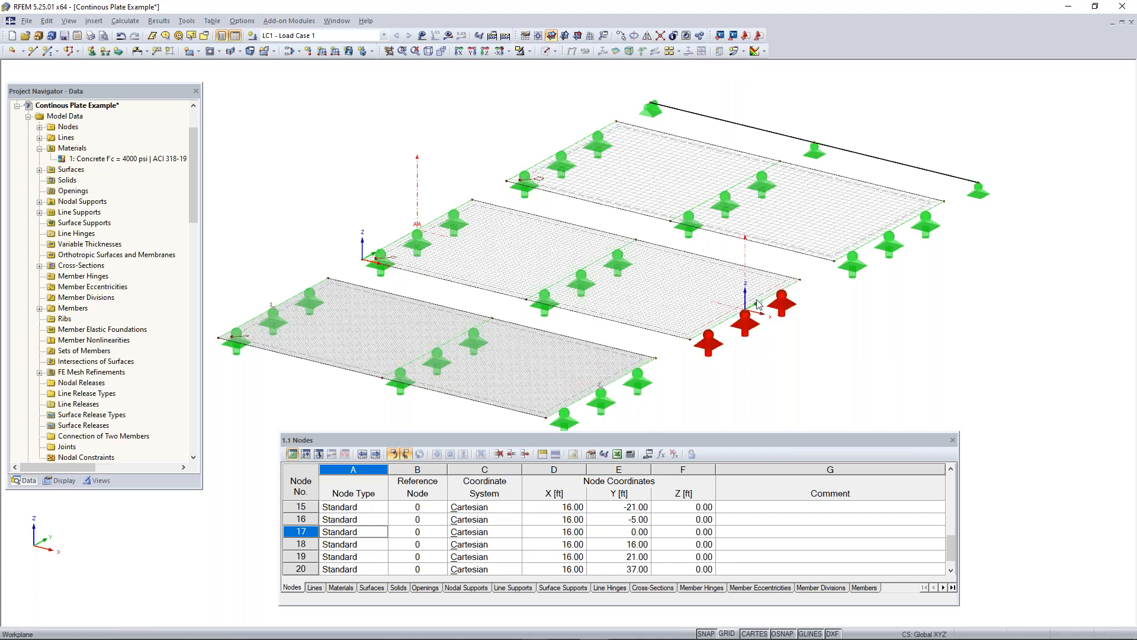
drag(747, 299, 604, 391)
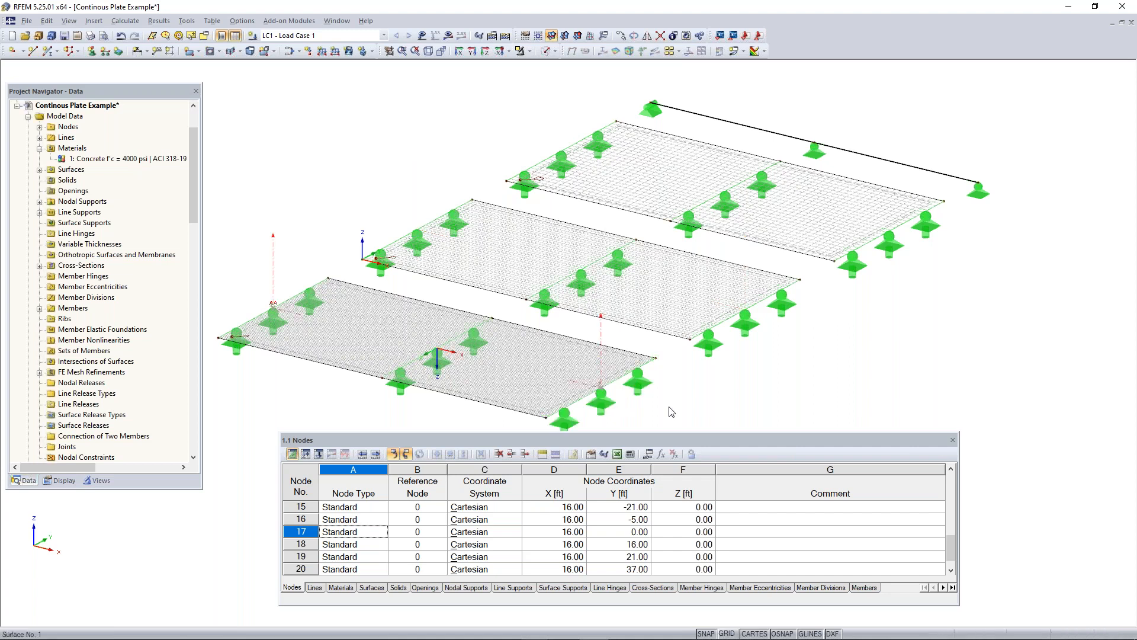
drag(608, 381, 751, 308)
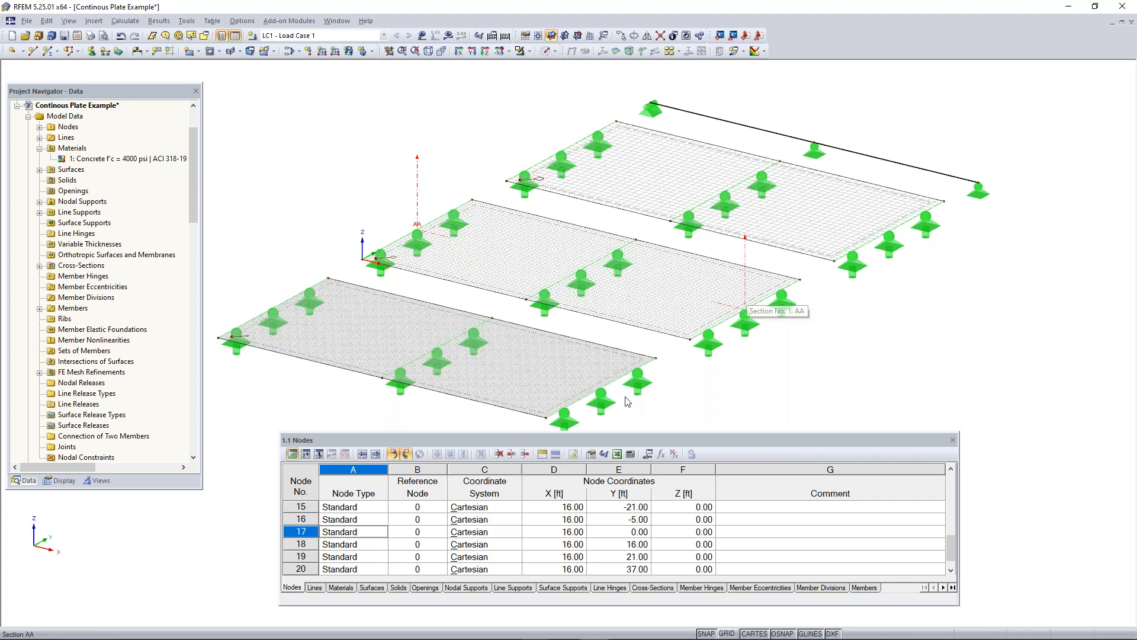
key(ctrl+z)
Step: Copy section AA from the finely meshed plate to the mid-width of each of the other two plates
middle_drag(700, 409, 715, 386)
scroll(629, 346, up, 2)
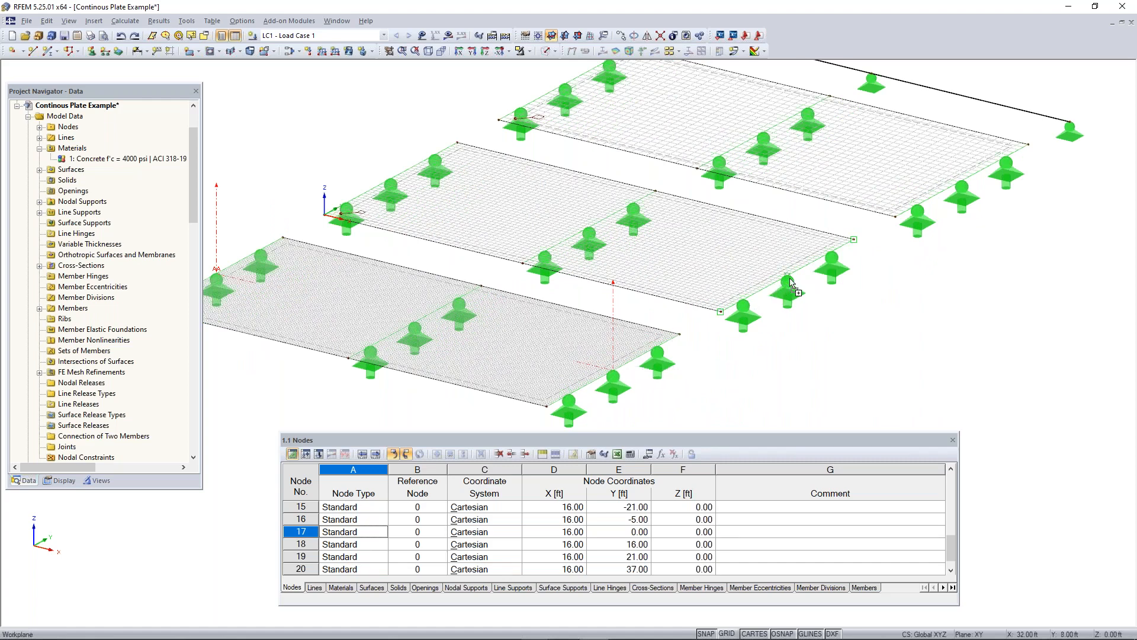
scroll(797, 286, down, 1)
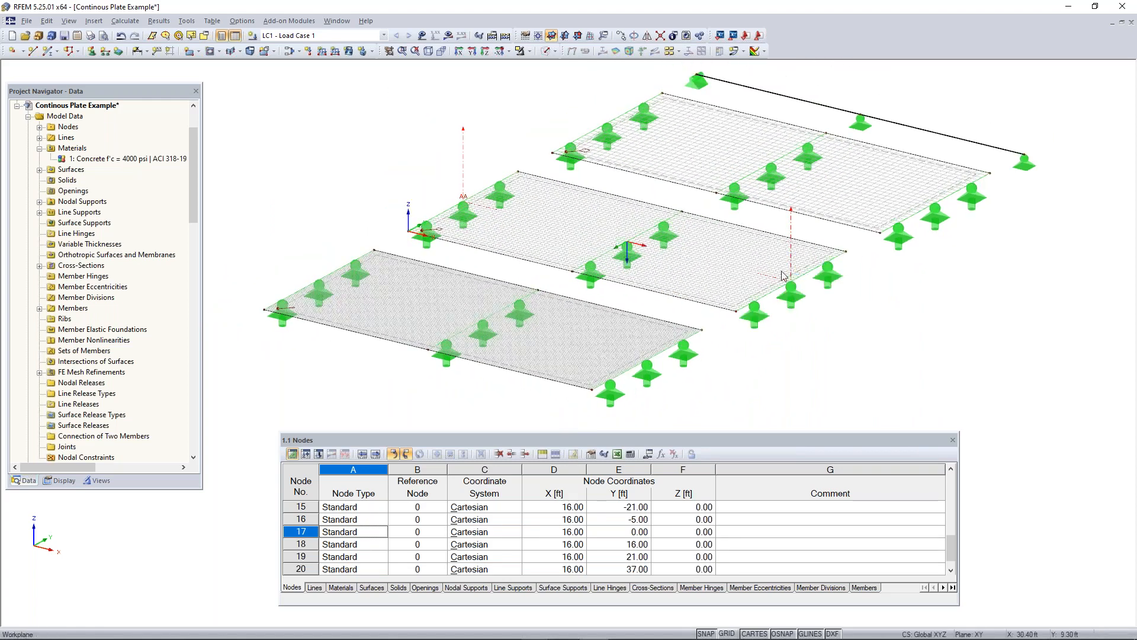
scroll(797, 286, up, 1)
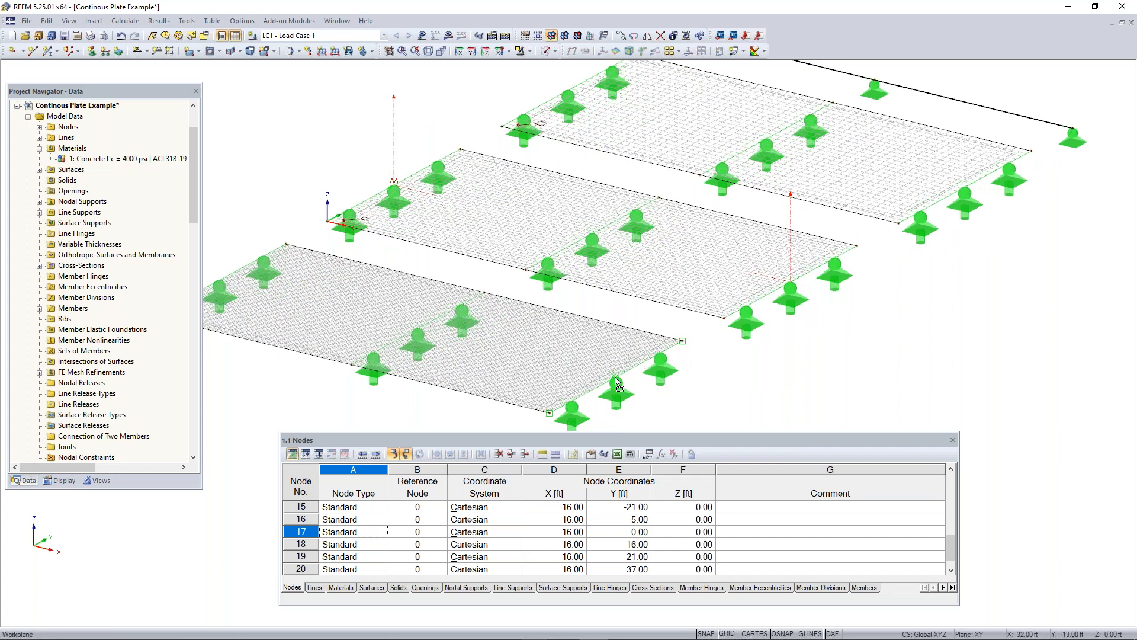
drag(616, 379, 617, 379)
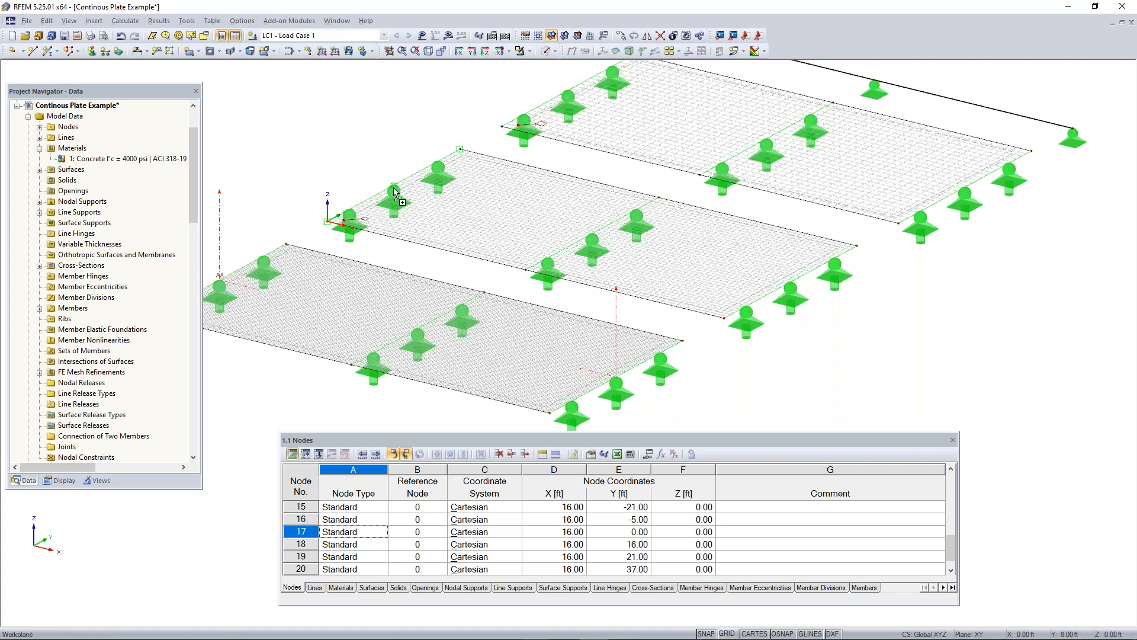
middle_drag(941, 348, 818, 383)
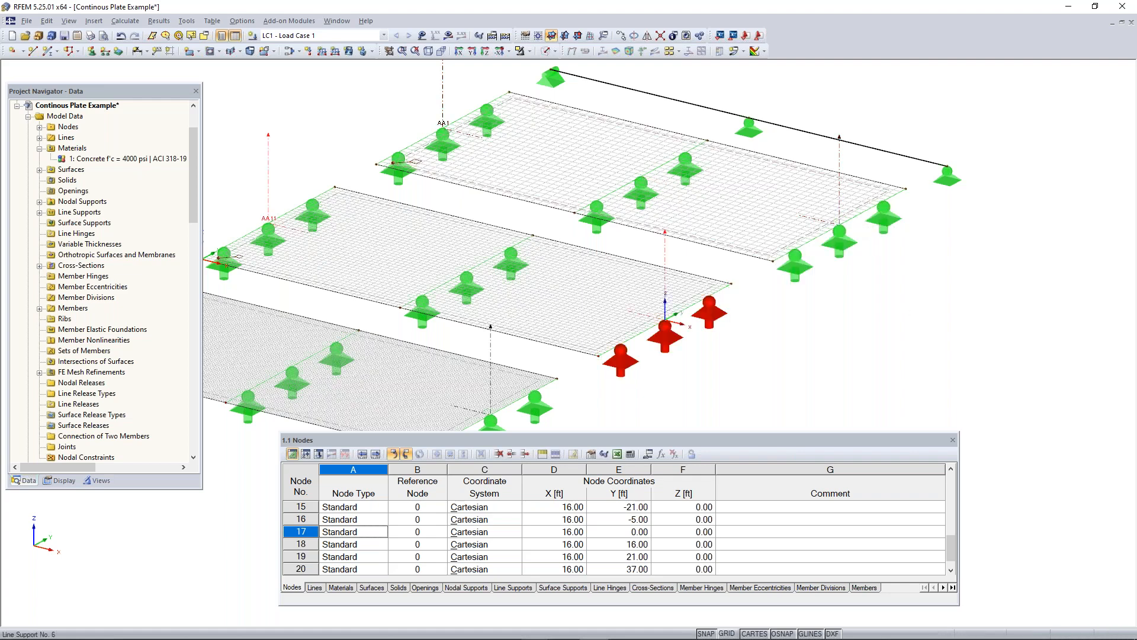
Step: Look at the sections from the opposite side of the plates and list the individual entries under Sections
scroll(785, 367, down, 2)
middle_drag(785, 366, 640, 379)
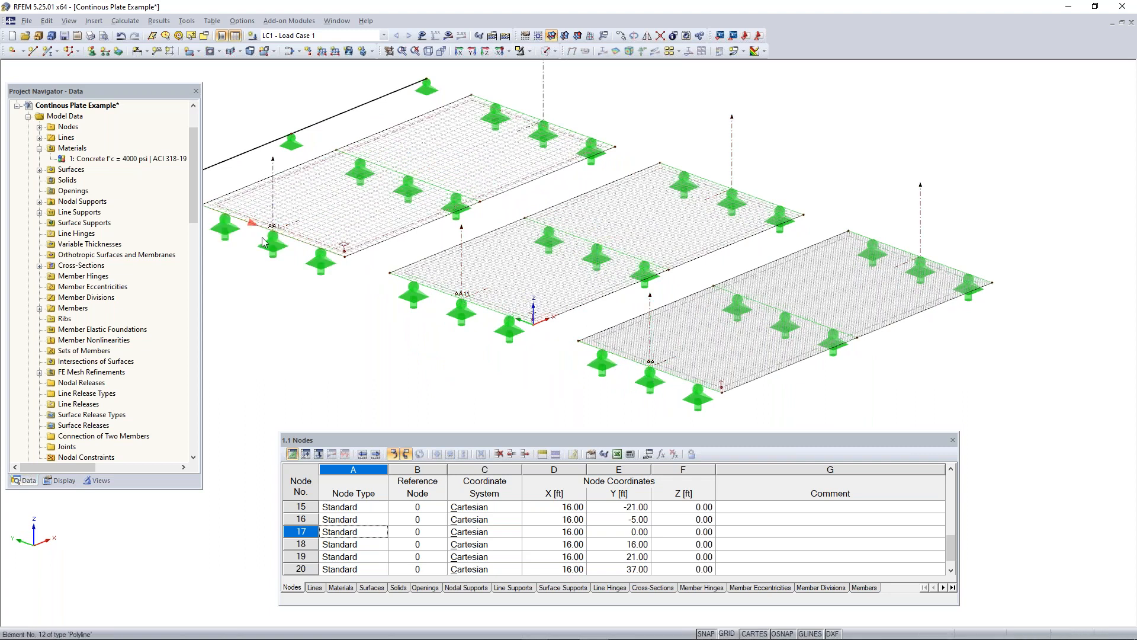
scroll(172, 281, down, 7)
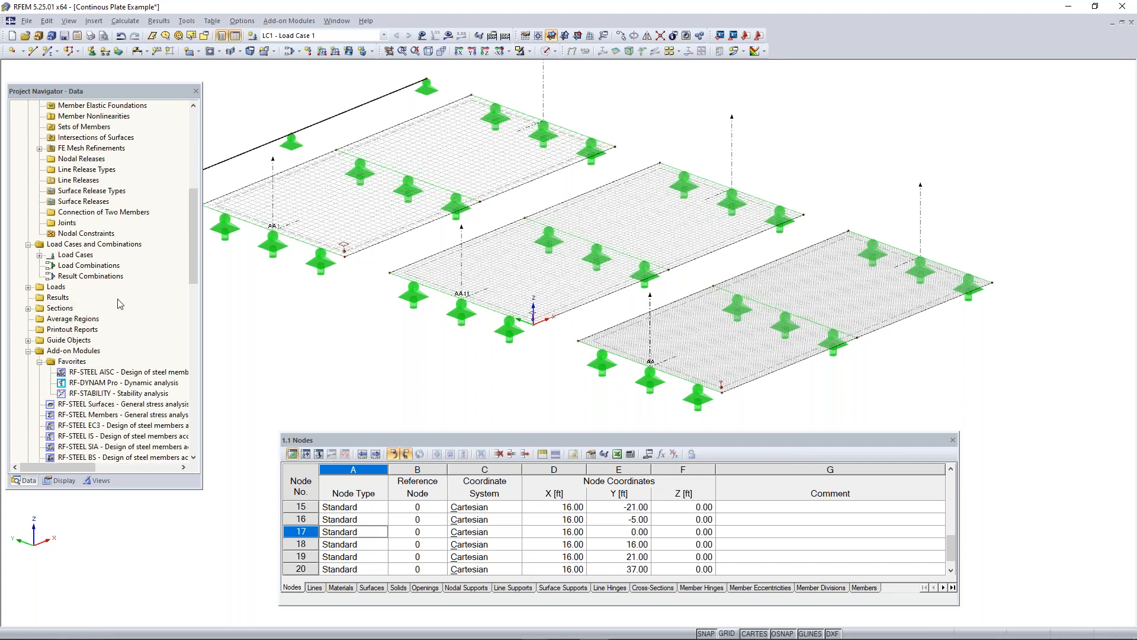
right_click(54, 308)
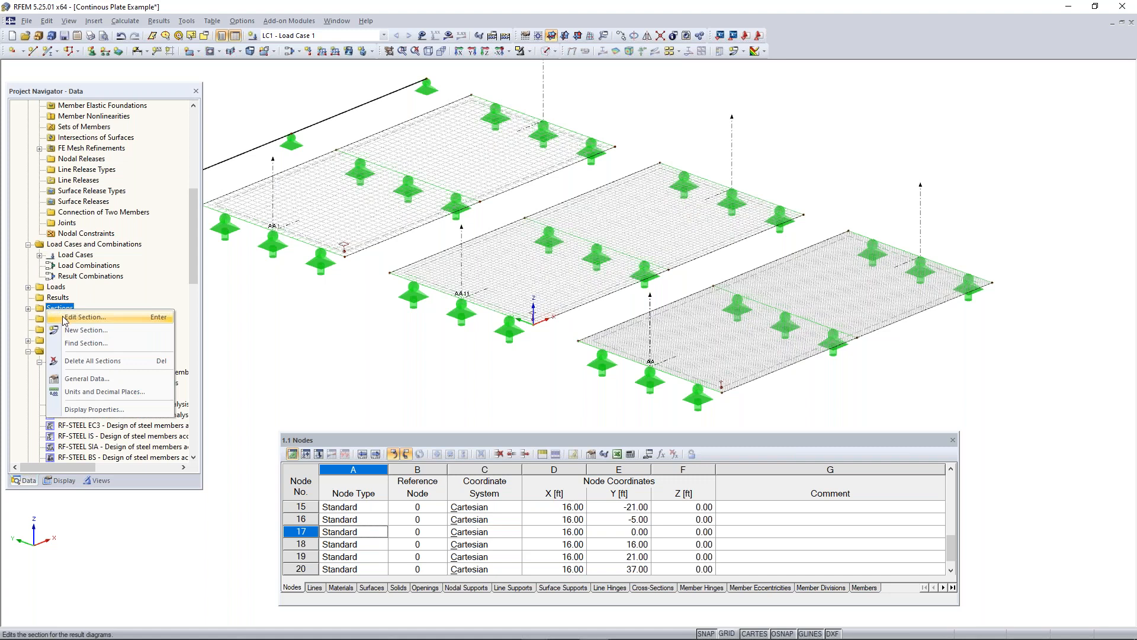
click(140, 299)
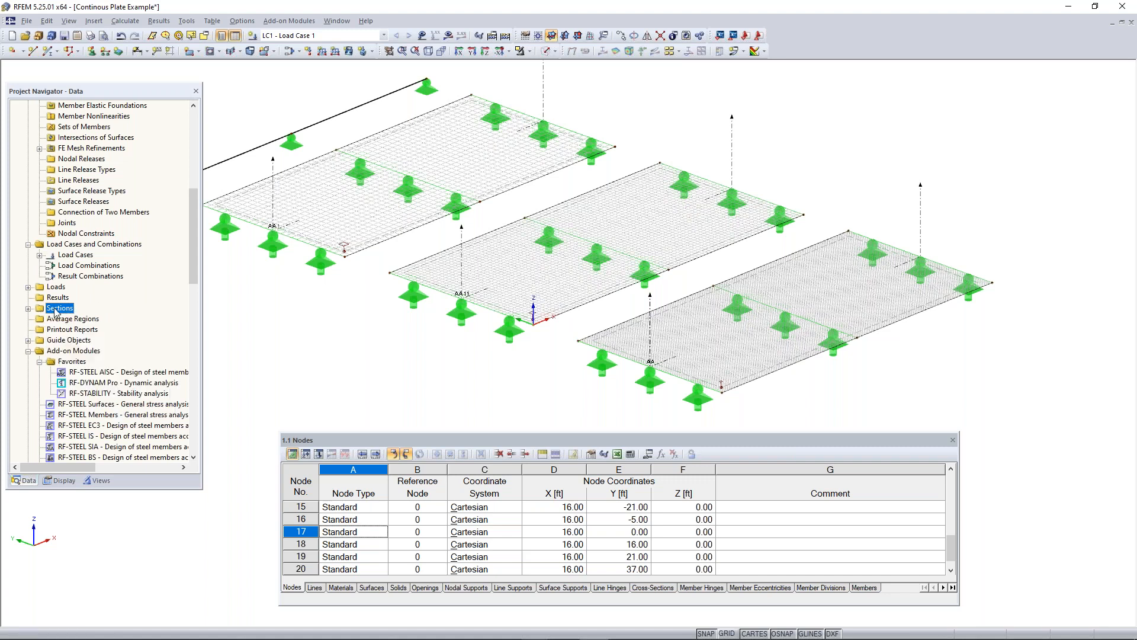
click(28, 308)
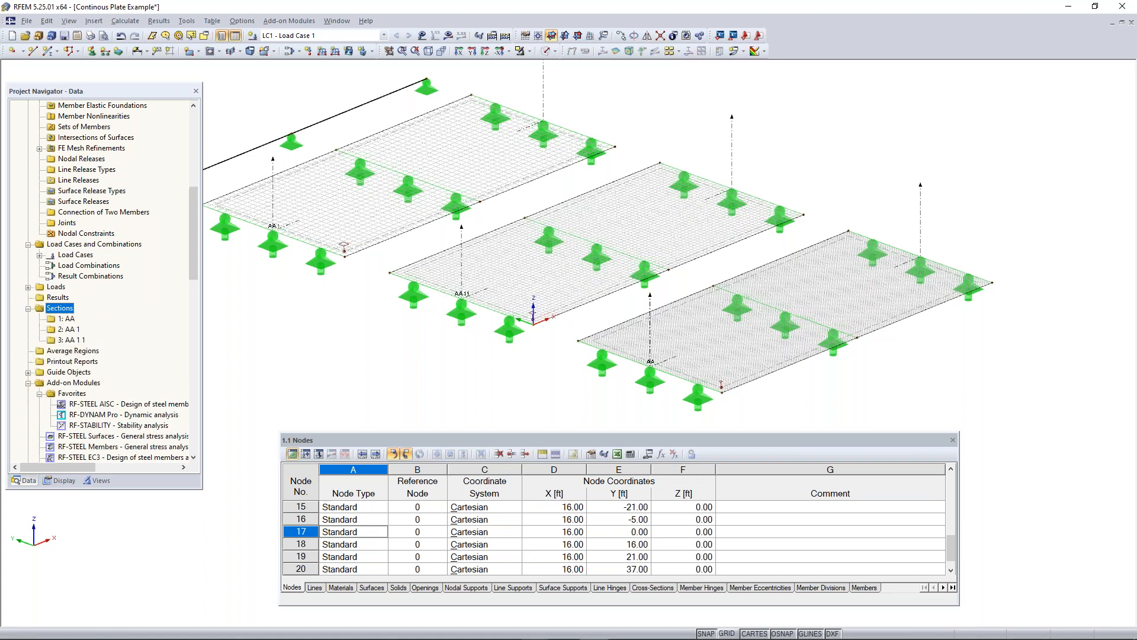
Step: Rename section 2 (AA 1) as AB
click(69, 329)
click(511, 195)
key(BackSpace)
key(BackSpace)
key(BackSpace)
text(B)
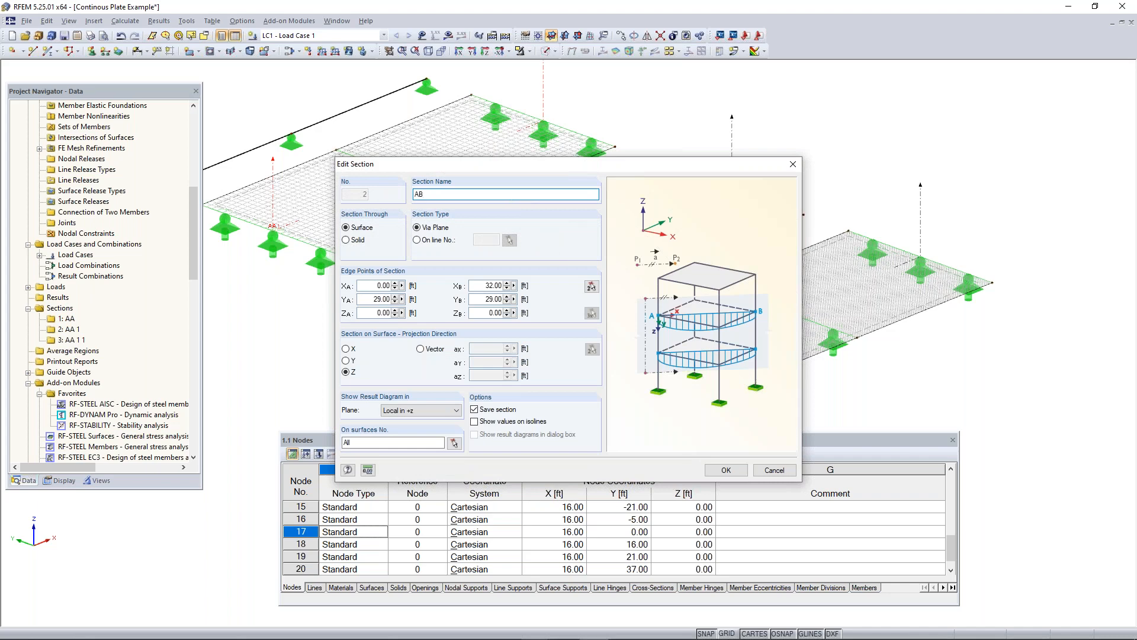
click(726, 470)
Step: Rename section 3 (AA 1 1) as AC
click(69, 342)
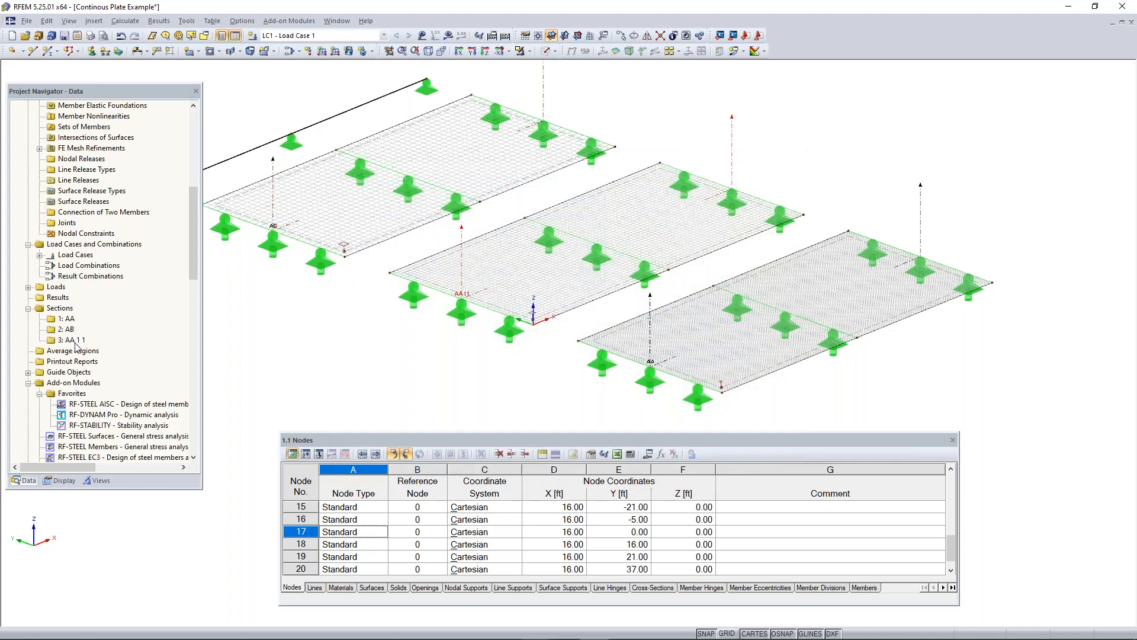
double_click(75, 347)
key(BackSpace)
key(BackSpace)
key(BackSpace)
key(BackSpace)
key(BackSpace)
text(C)
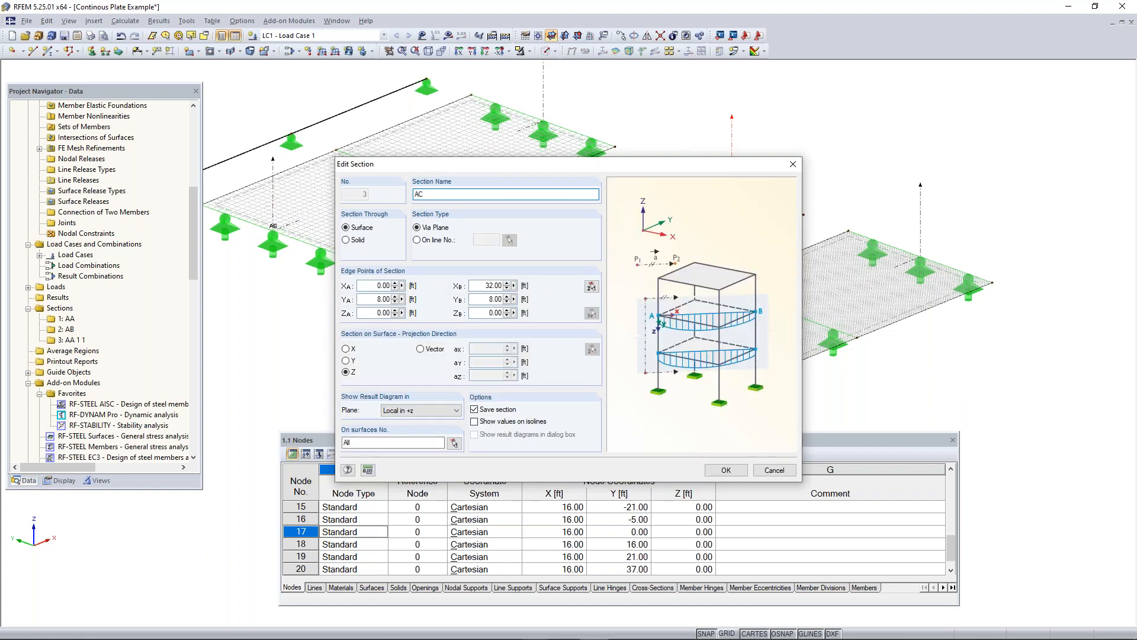
click(729, 470)
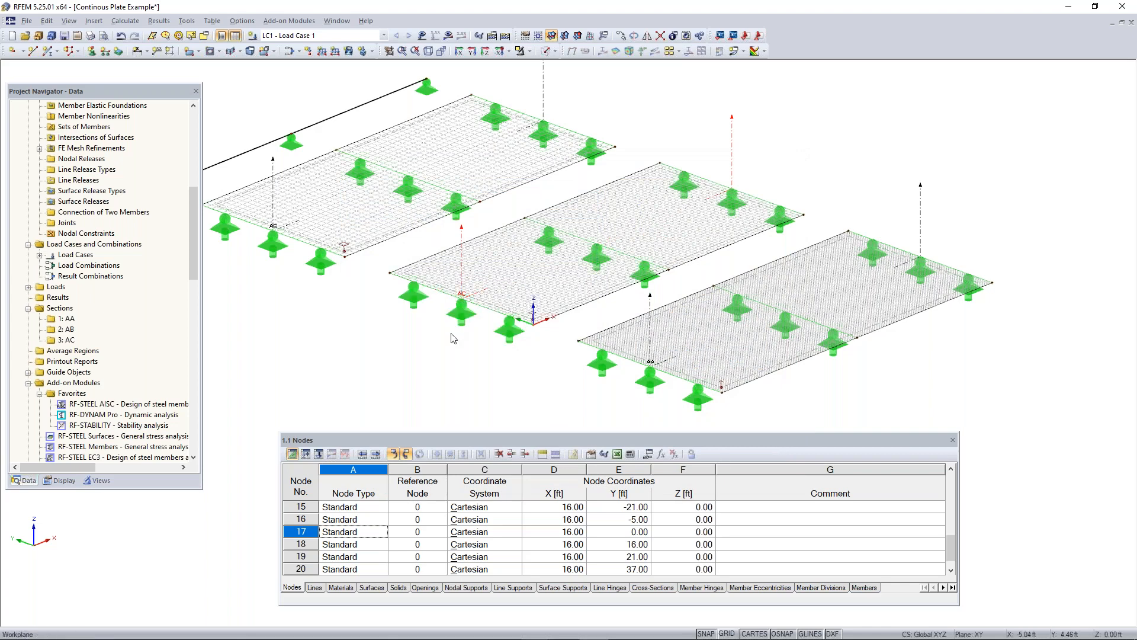
Step: Switch the plates and the beam to the transparent solid model rendering
scroll(706, 339, down, 1)
ctrl+middle_drag(915, 263, 439, 244)
scroll(548, 184, down, 1)
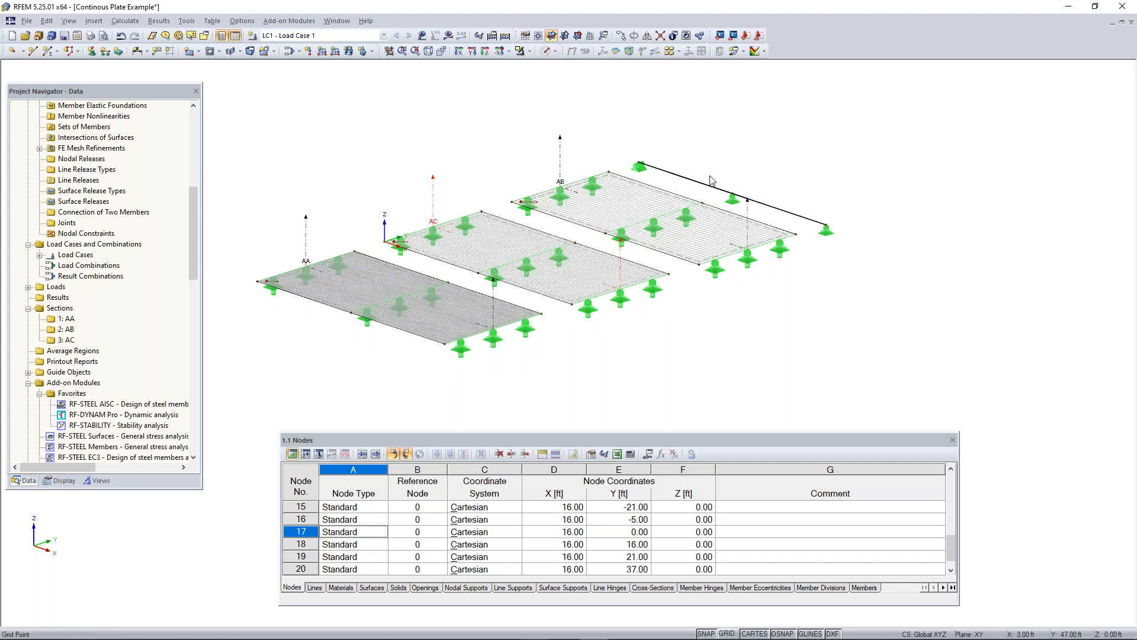
middle_drag(785, 189, 791, 212)
click(546, 51)
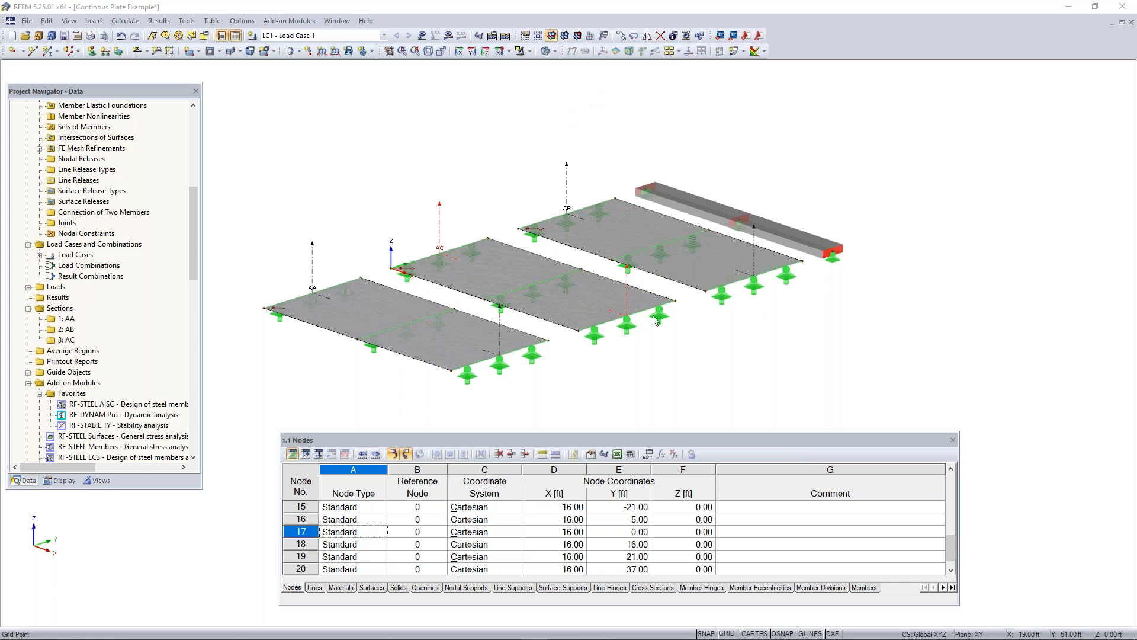
Step: Switch to the PowerPoint slide show, view the Continuous Plate slide and the questions slide, and return to RFEM
key(super)
mouse_move(537, 628)
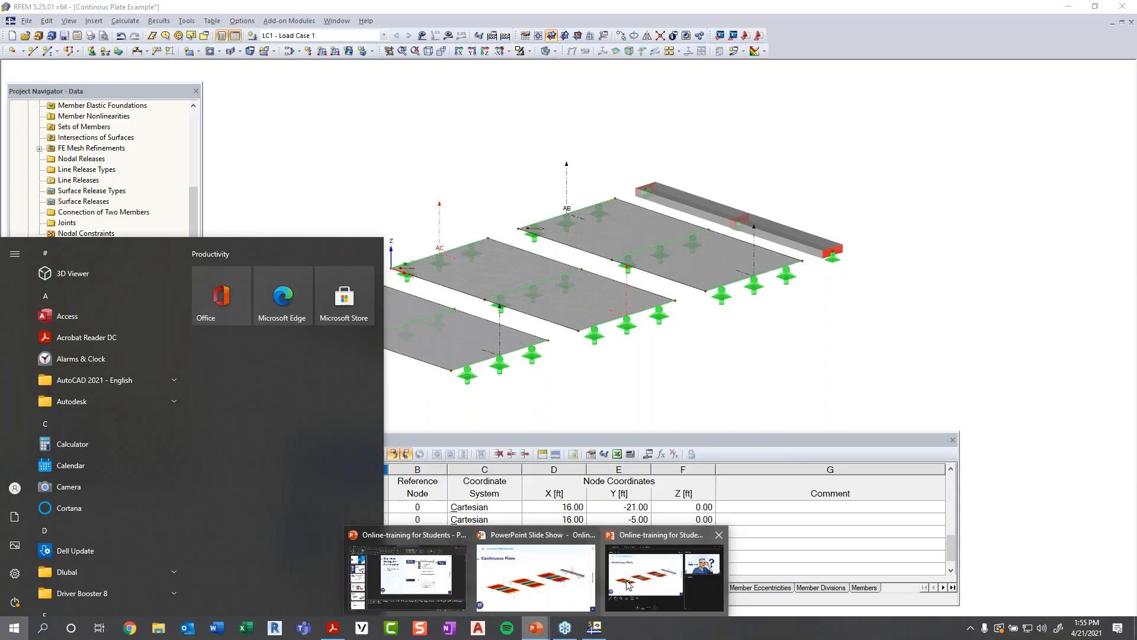
click(631, 585)
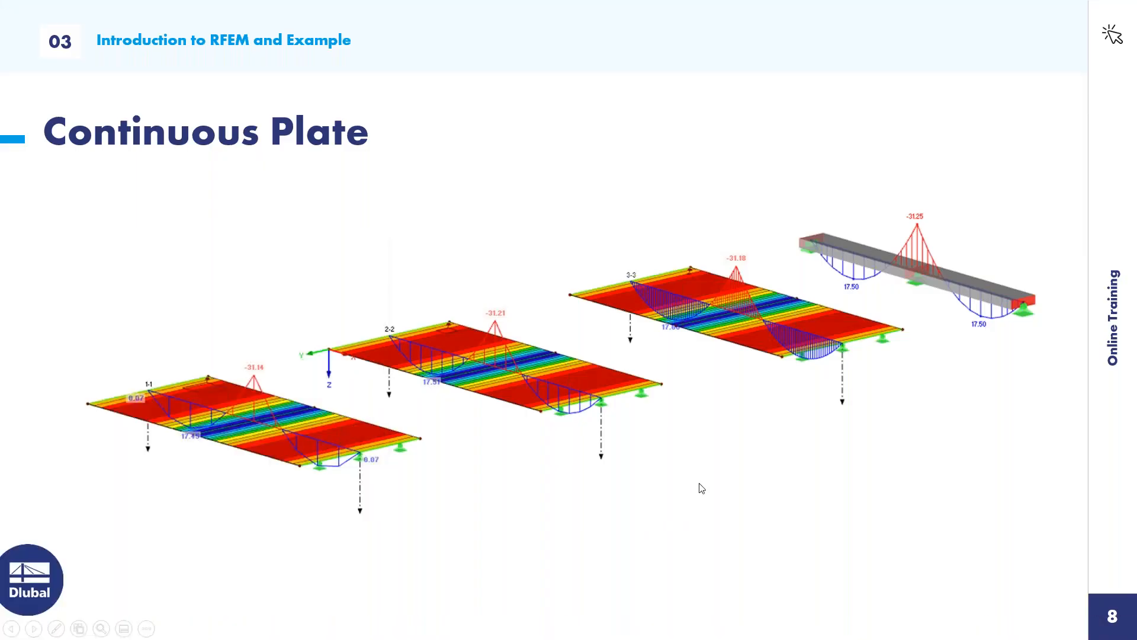
click(707, 427)
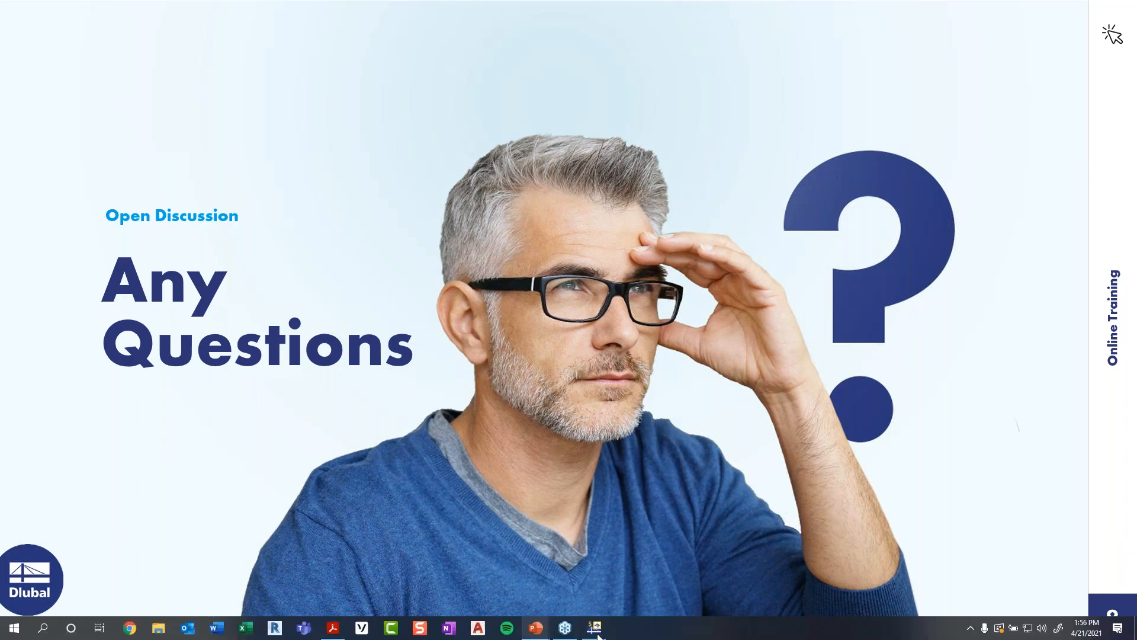
click(596, 630)
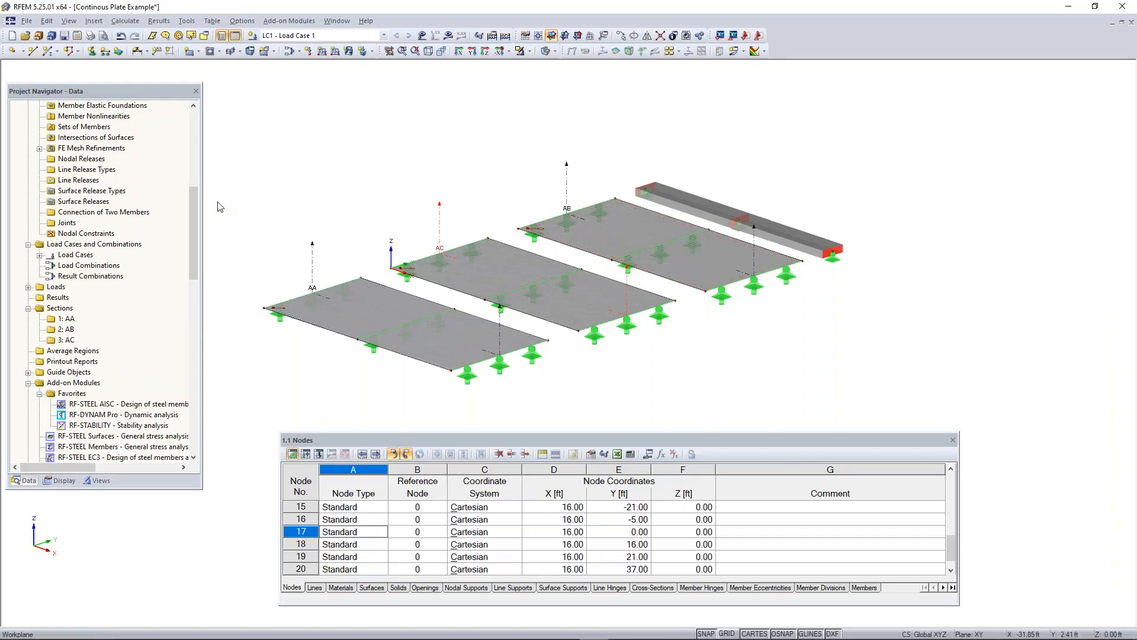
Step: Try ASCE 7-16 as the load combination standard in a new model's general data, and discard the new model
drag(195, 218, 194, 141)
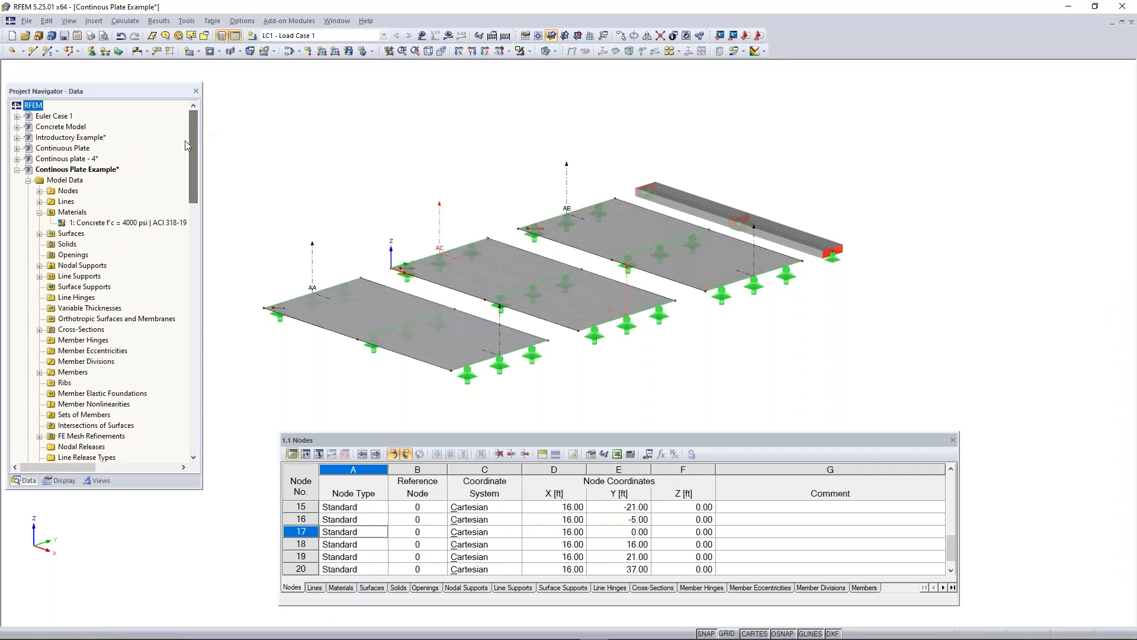
click(10, 36)
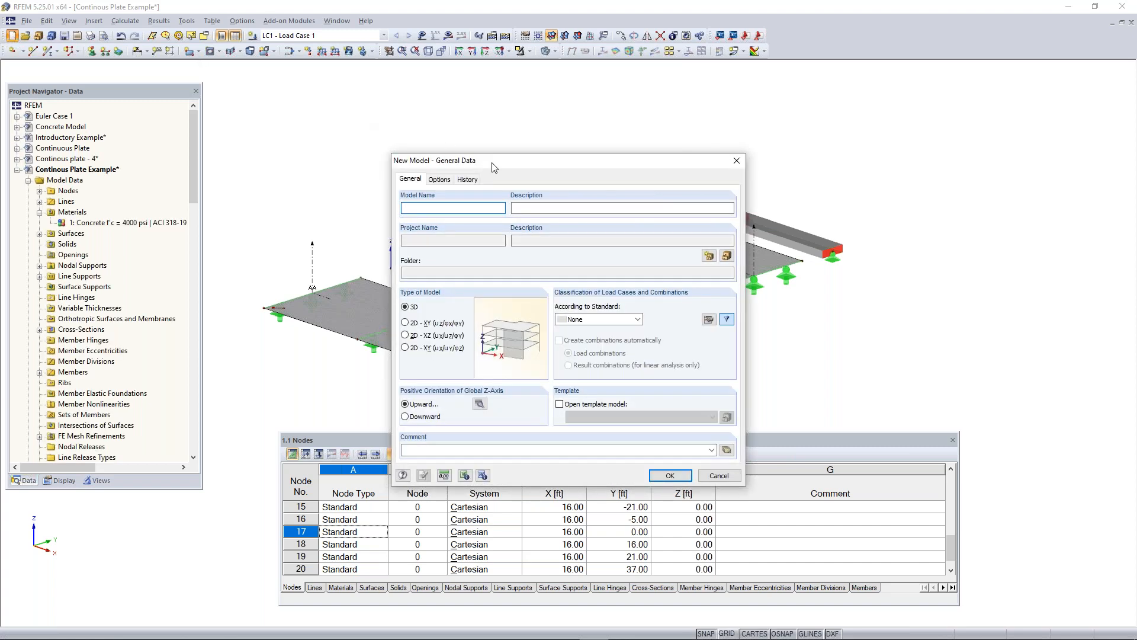
drag(508, 165, 489, 127)
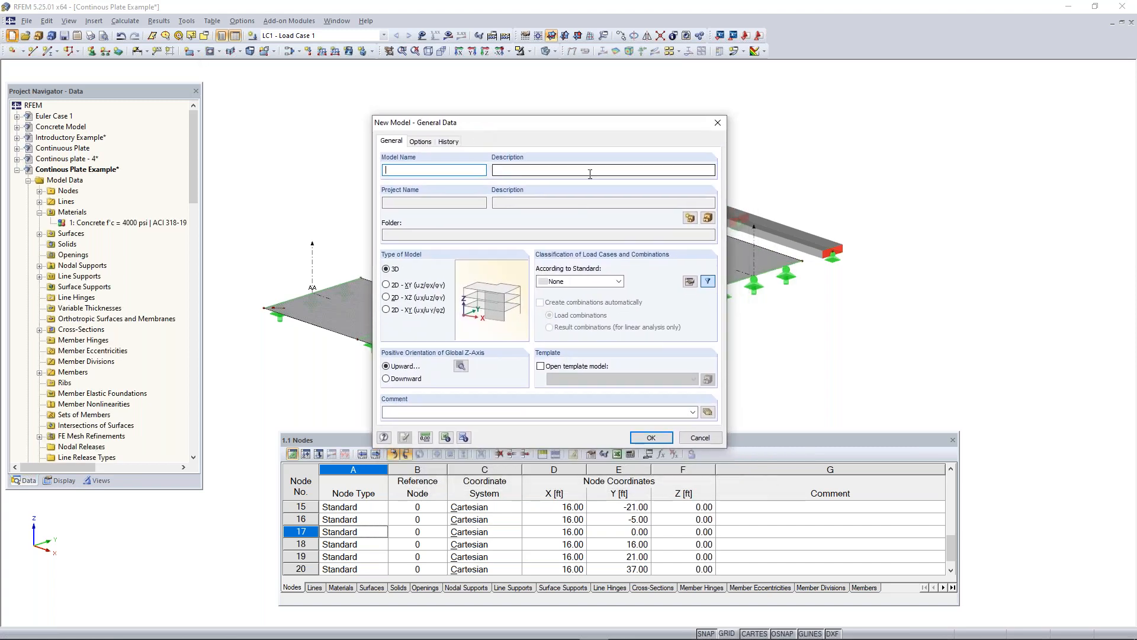
click(602, 283)
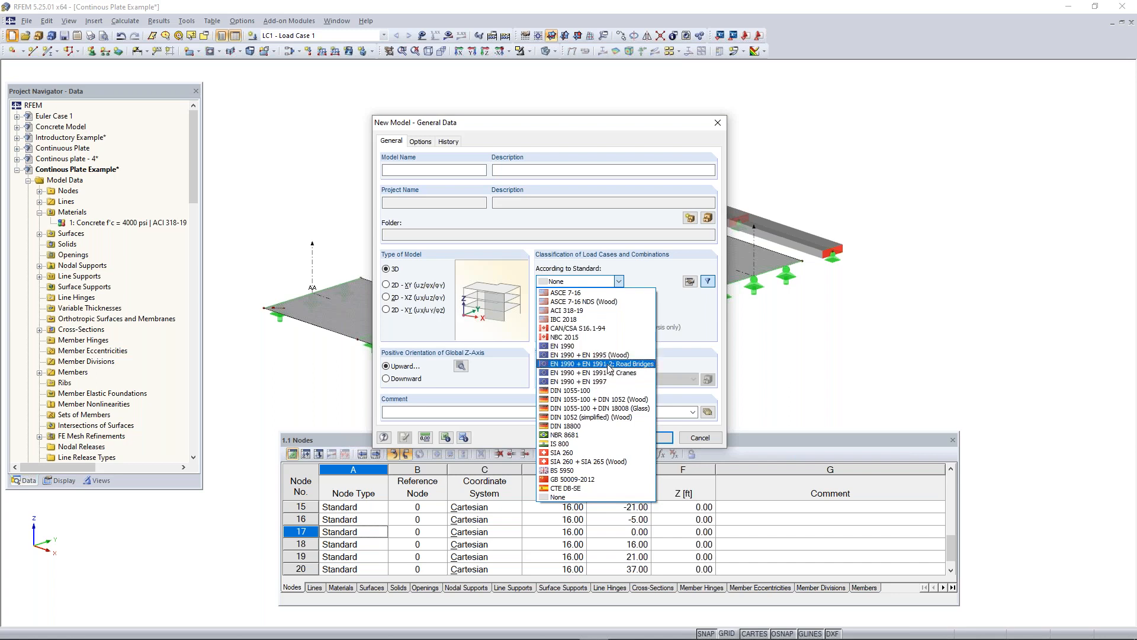
click(595, 293)
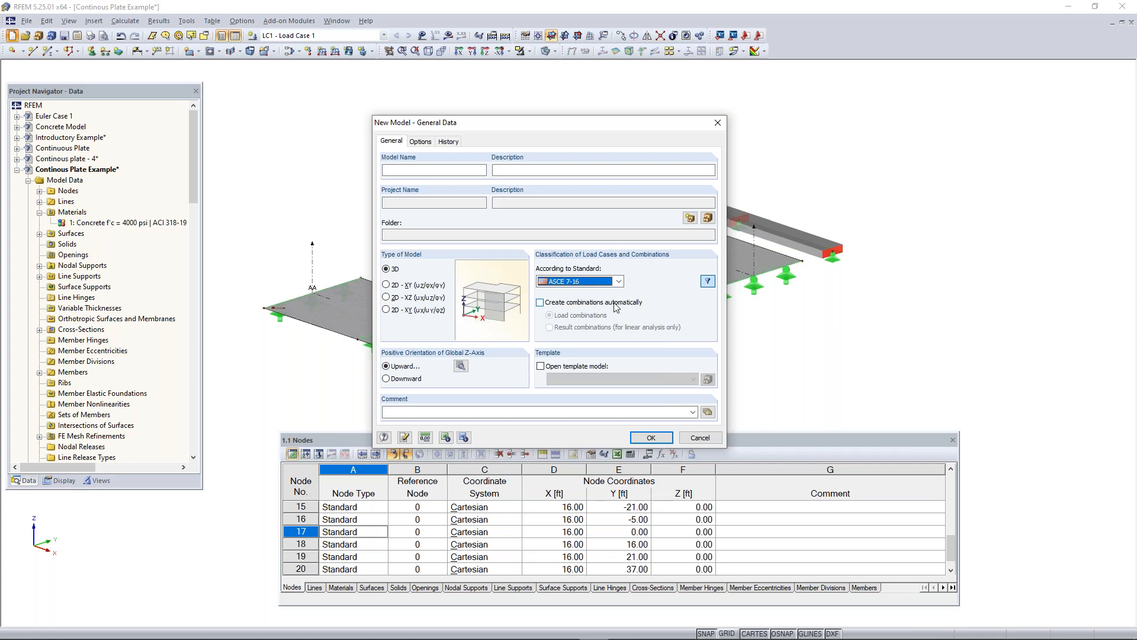
click(717, 123)
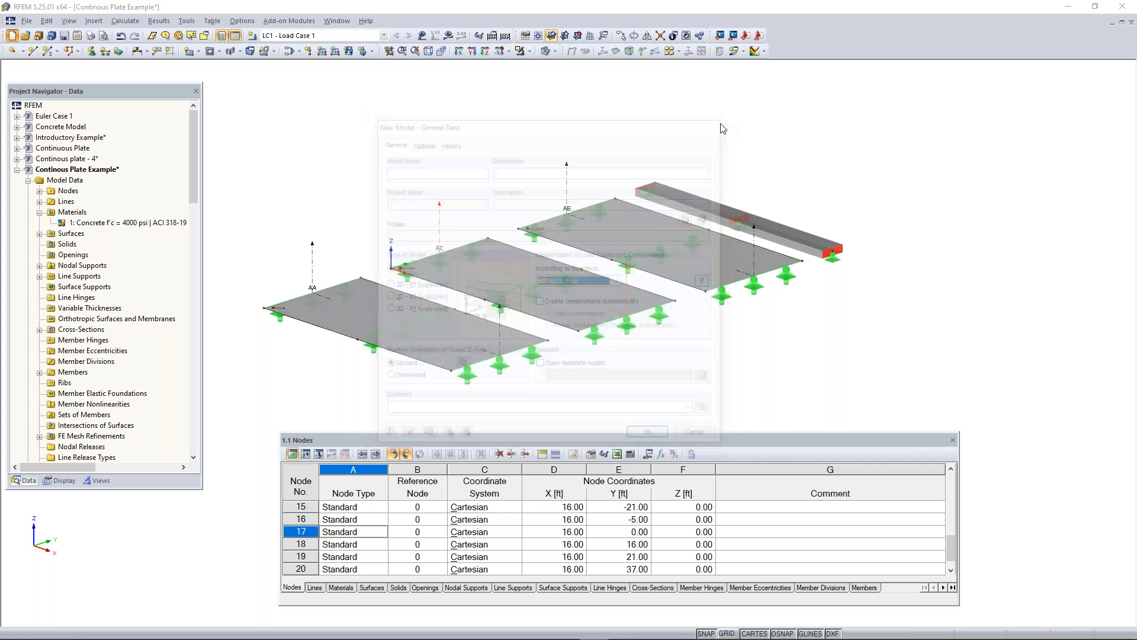
Step: Examine the standards available for load combinations in the Continous Plate Example's general data, and leave without changing them
scroll(90, 189, down, 2)
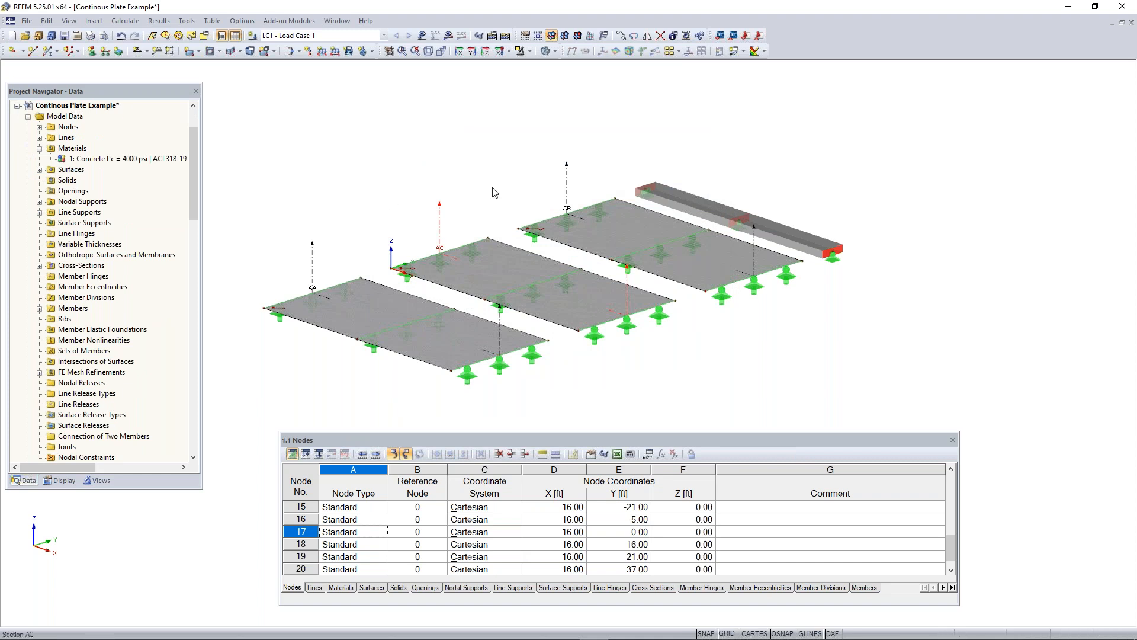
click(85, 107)
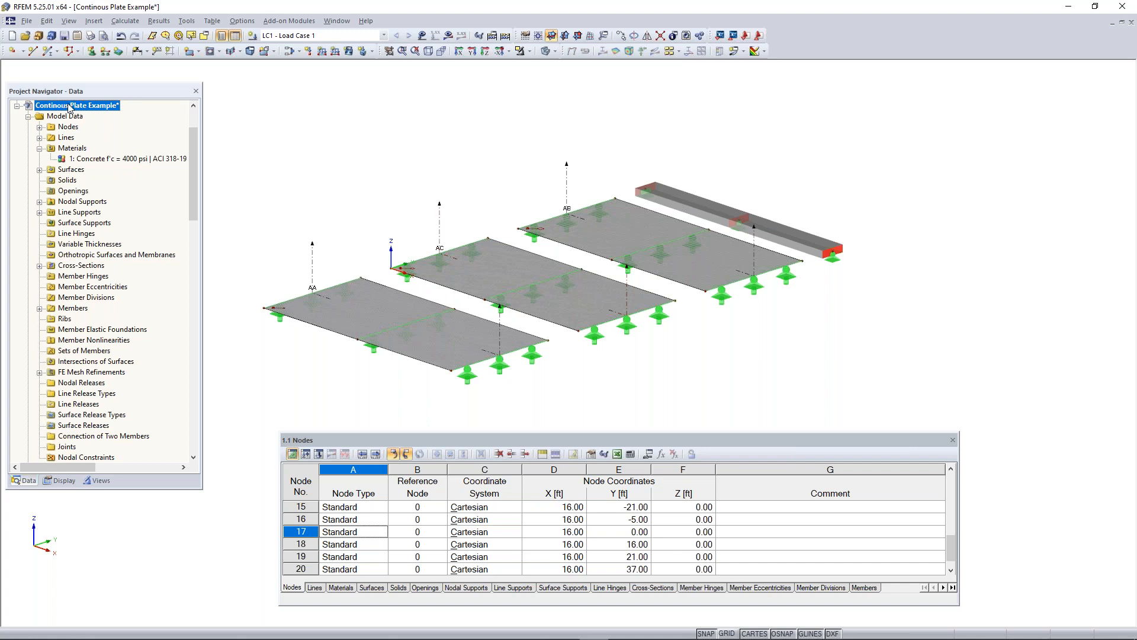
right_click(70, 109)
click(100, 112)
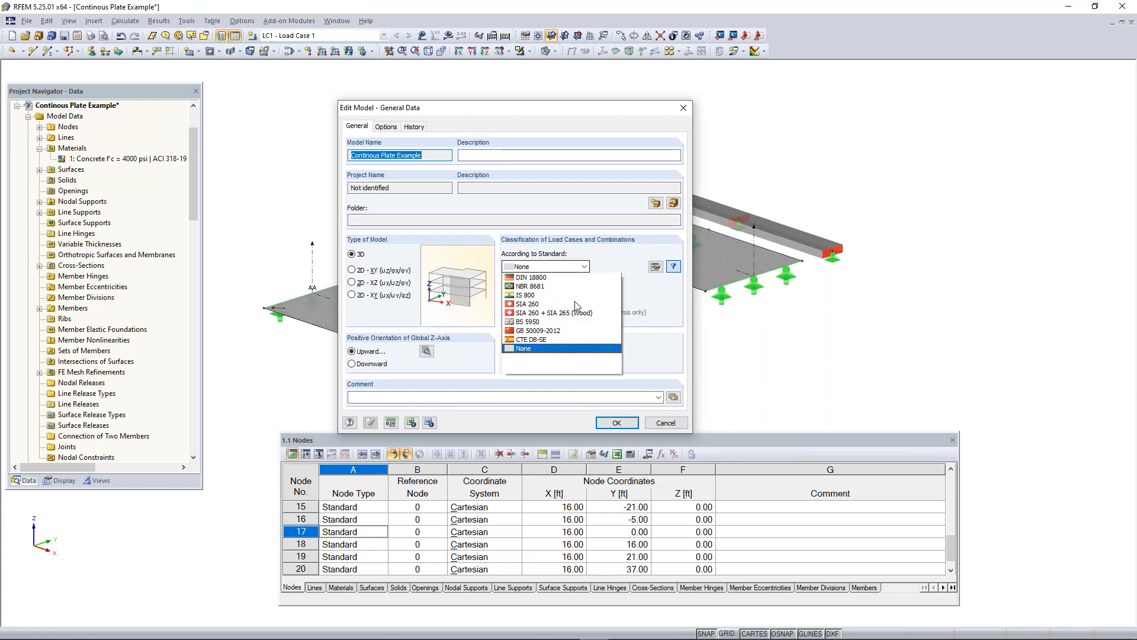
click(560, 267)
click(577, 276)
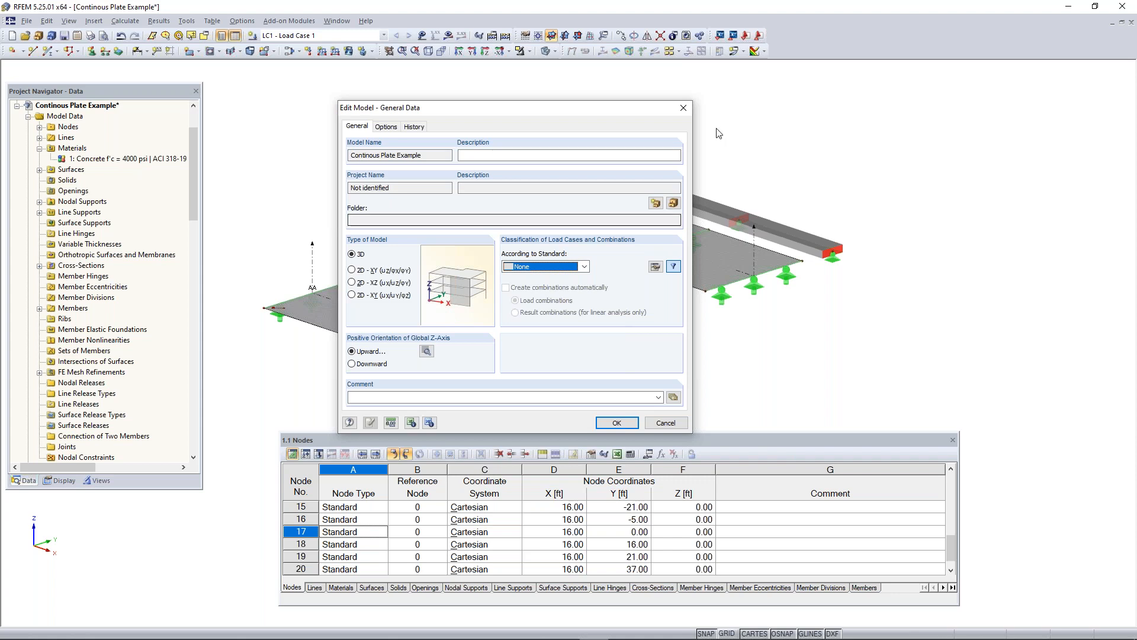
click(683, 109)
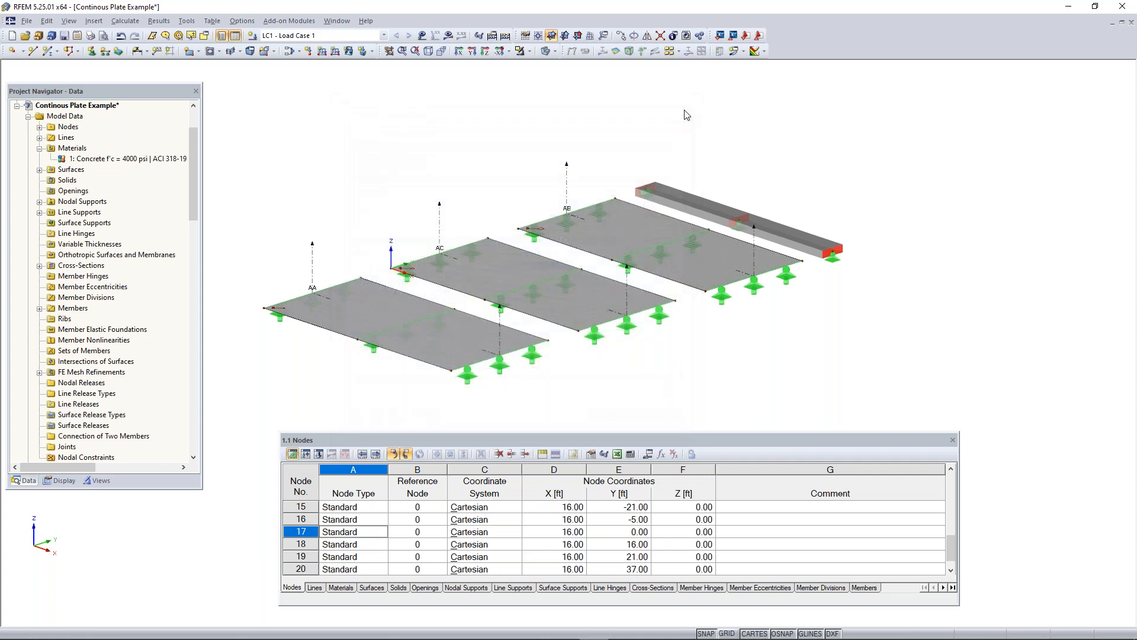
Step: Activate the self-weight of Load Case 1 with a factor of -1.000 in the Z direction
click(292, 54)
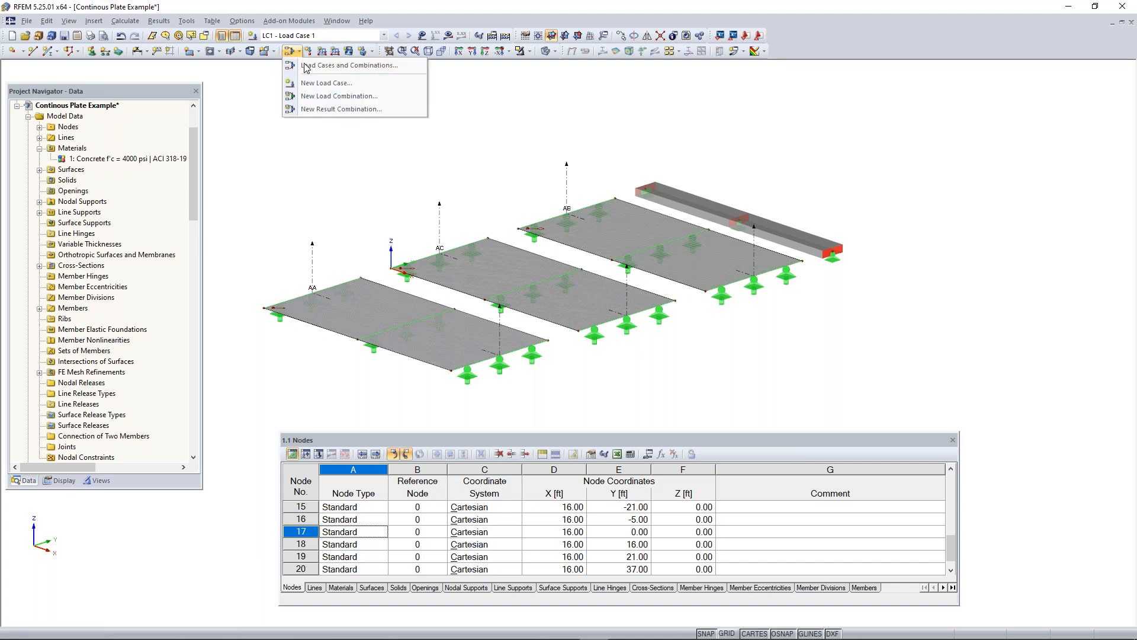
click(308, 67)
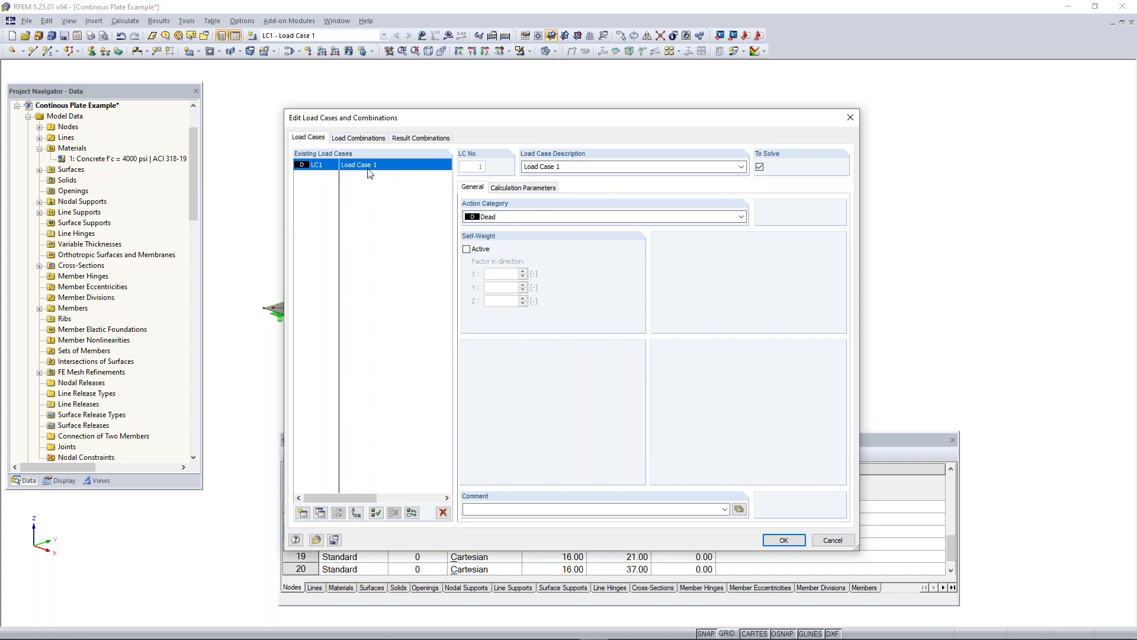
click(467, 249)
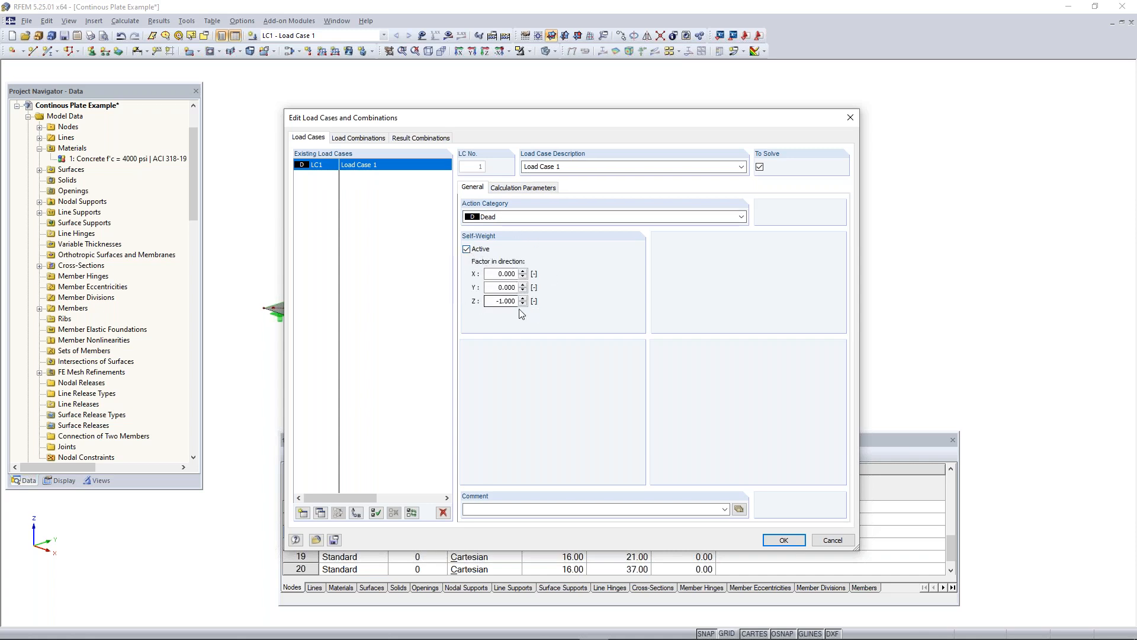
click(467, 249)
click(467, 250)
click(783, 540)
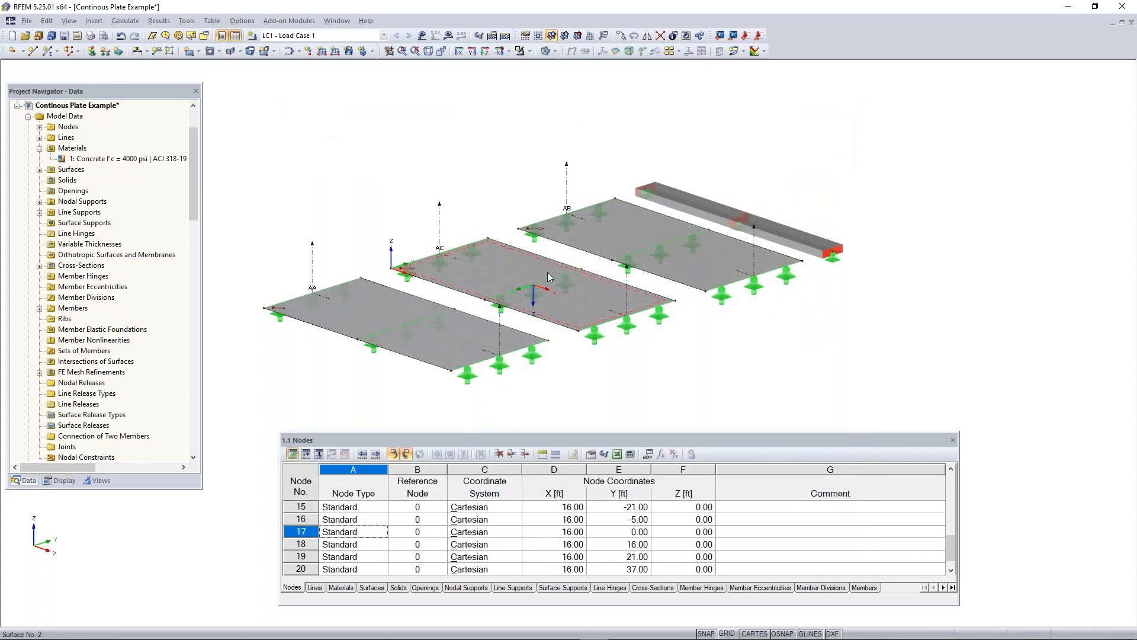
Step: Expand the load display settings and show the Load Case 1 loads on the model
click(61, 481)
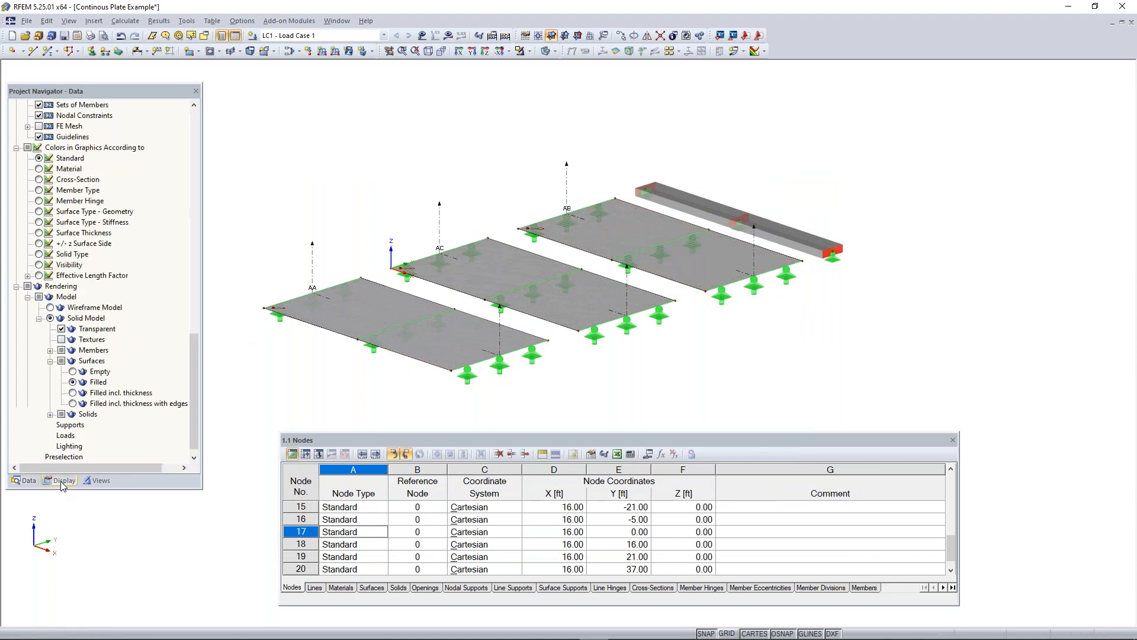
drag(195, 394, 199, 168)
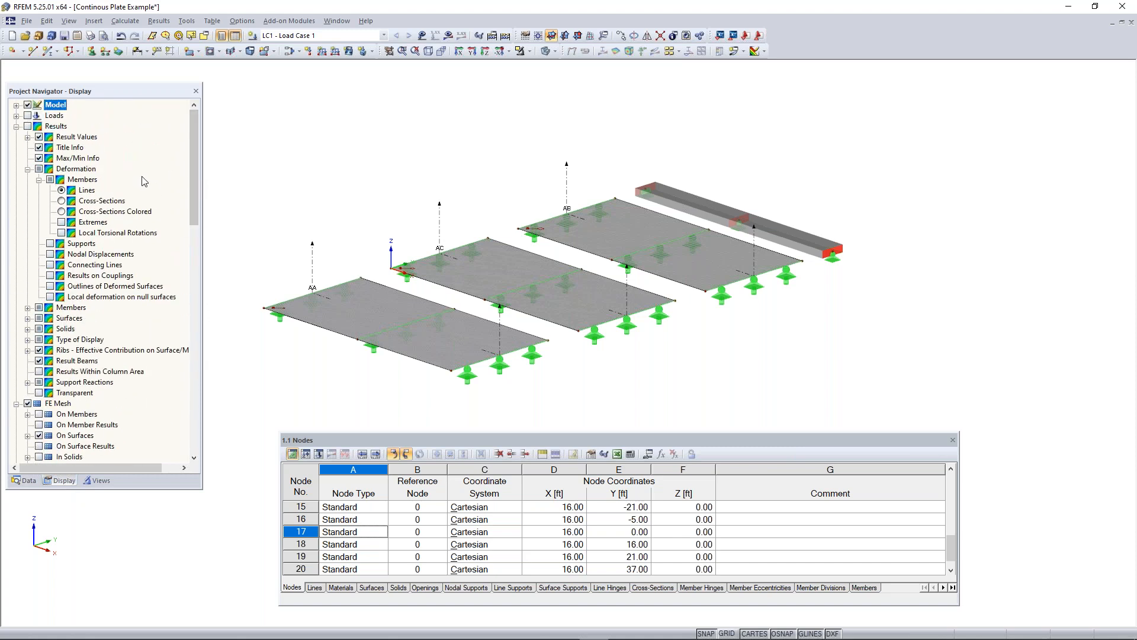
scroll(145, 178, down, 5)
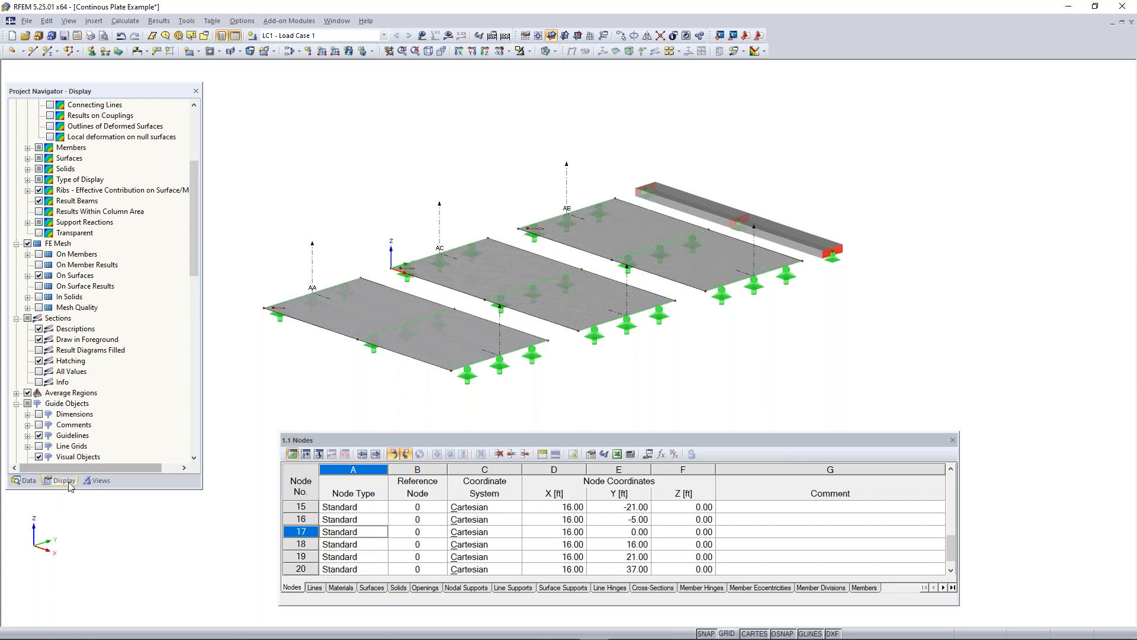
scroll(74, 456, down, 3)
scroll(81, 429, up, 4)
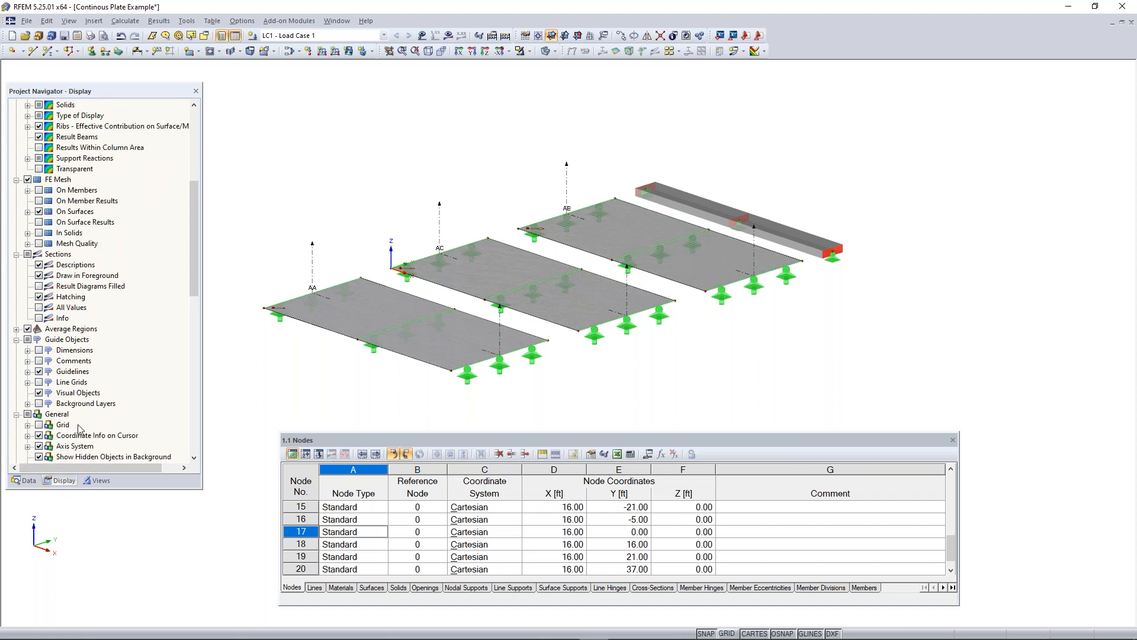
scroll(103, 386, up, 4)
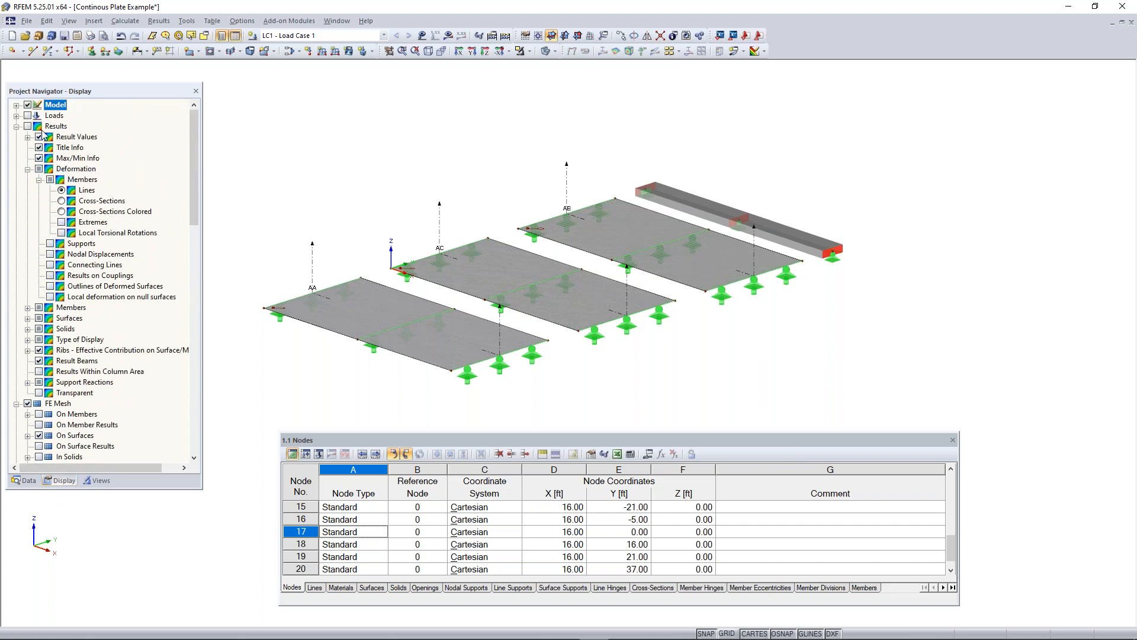
click(16, 116)
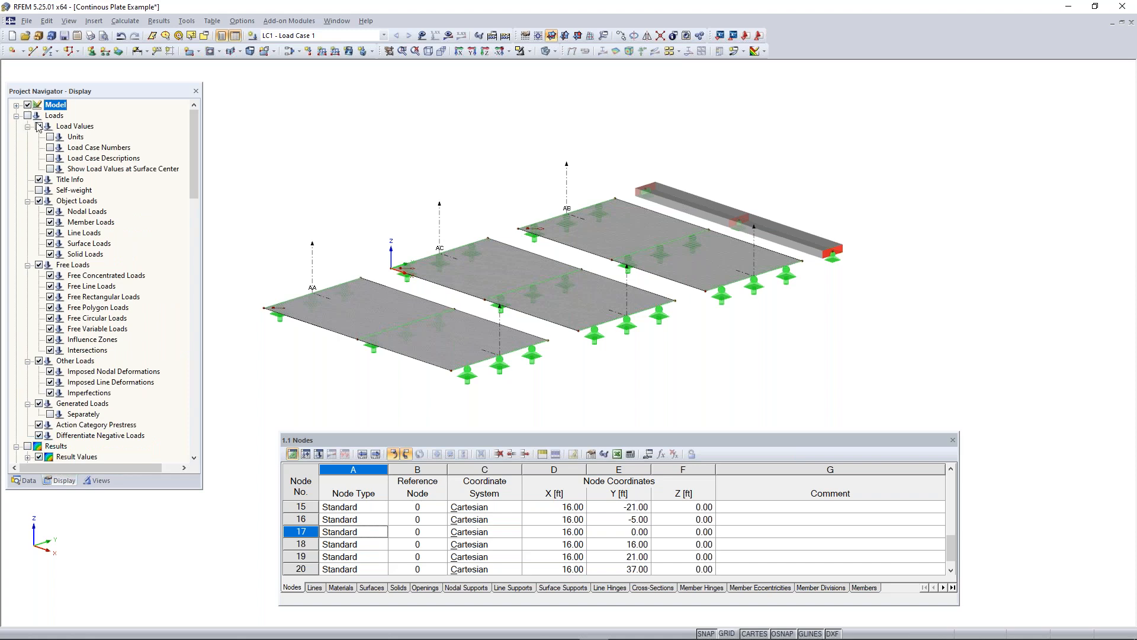
click(27, 115)
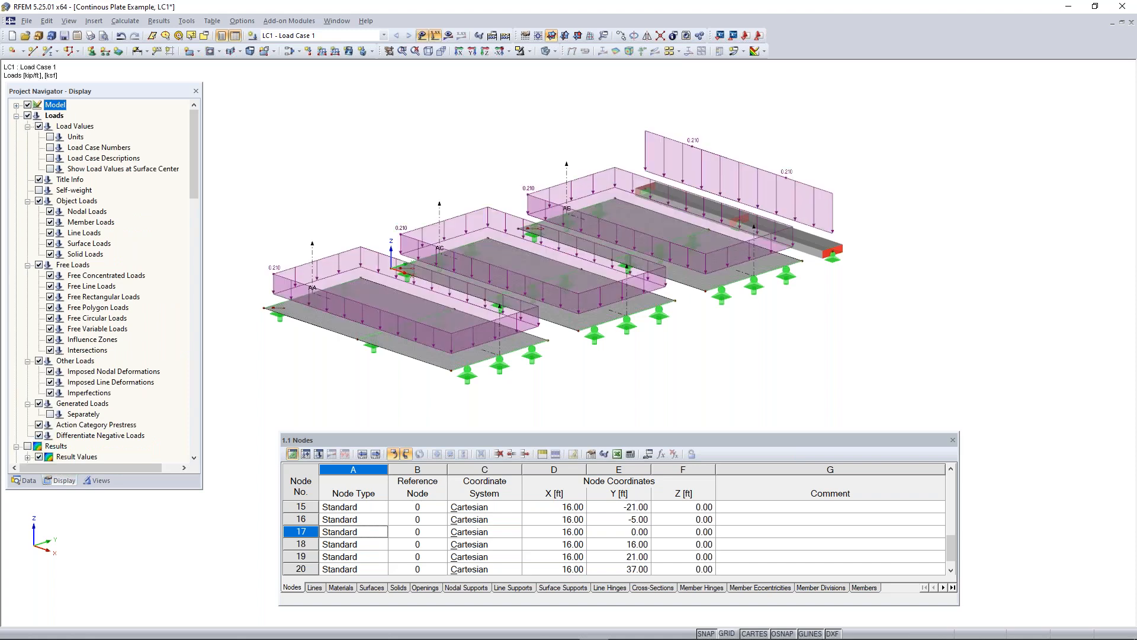
Step: Hide the loads and show them again, with the self-weight loads included in the display
click(27, 115)
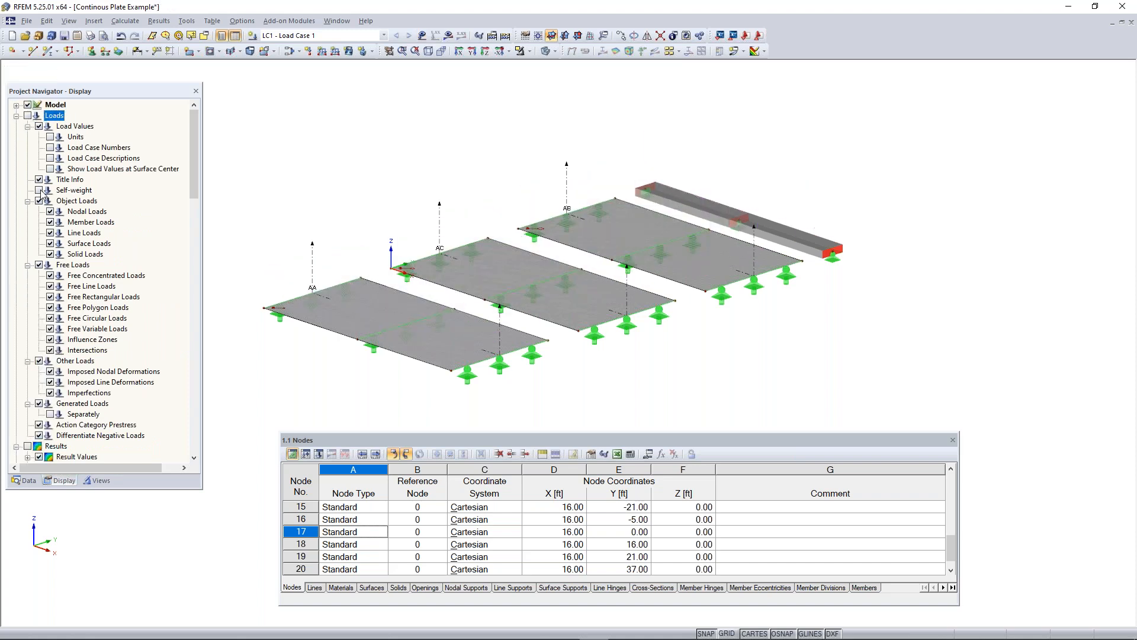
click(28, 116)
click(38, 190)
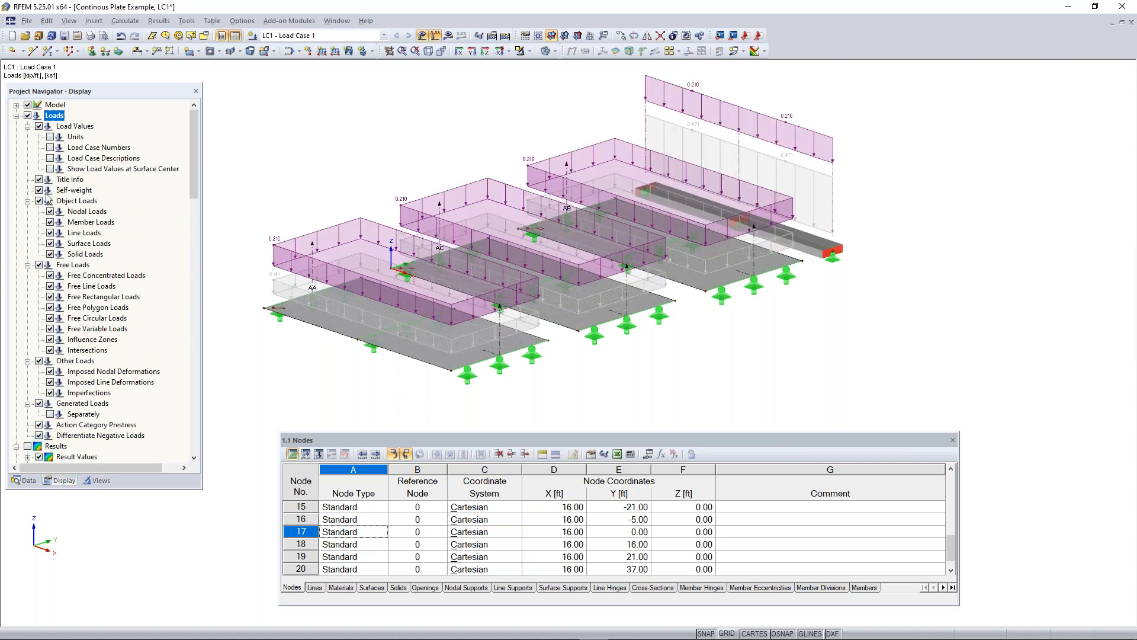
ctrl+middle_drag(881, 281, 765, 180)
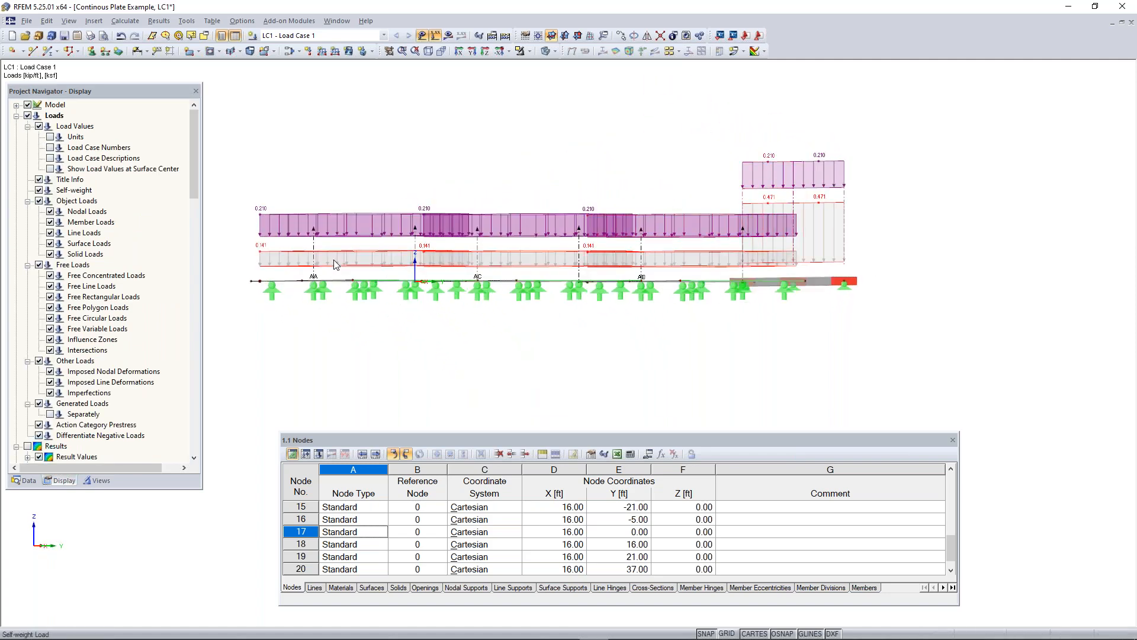
Step: Exclude self-weight from the load display and hide all loads on the model
ctrl+middle_drag(516, 248, 551, 221)
right_click(551, 221)
click(197, 155)
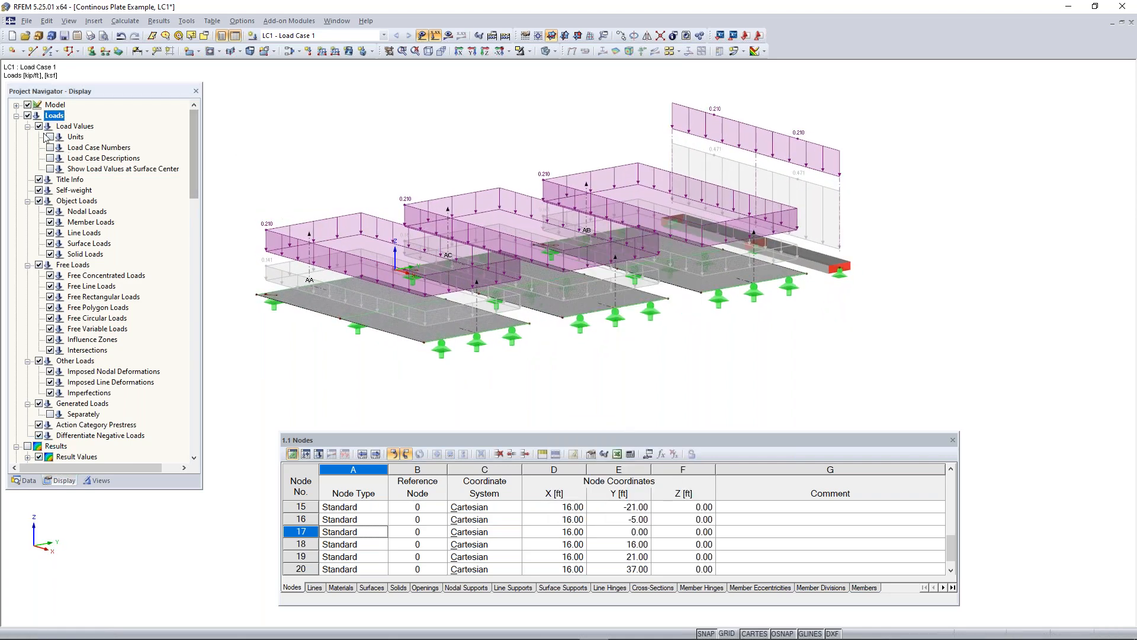
click(39, 189)
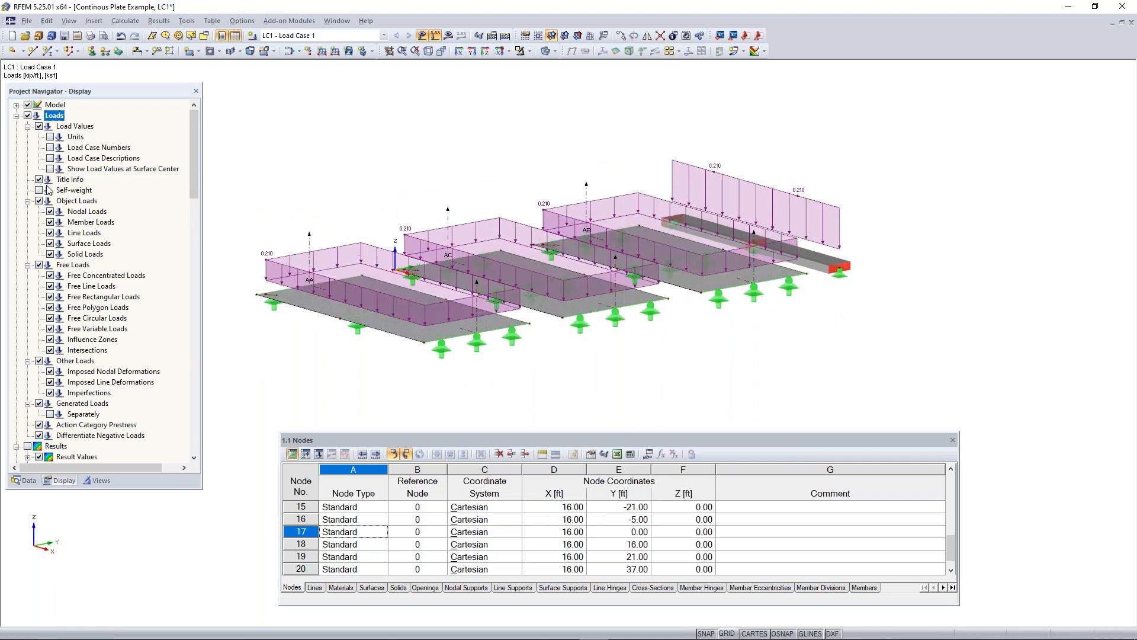
click(16, 115)
click(27, 116)
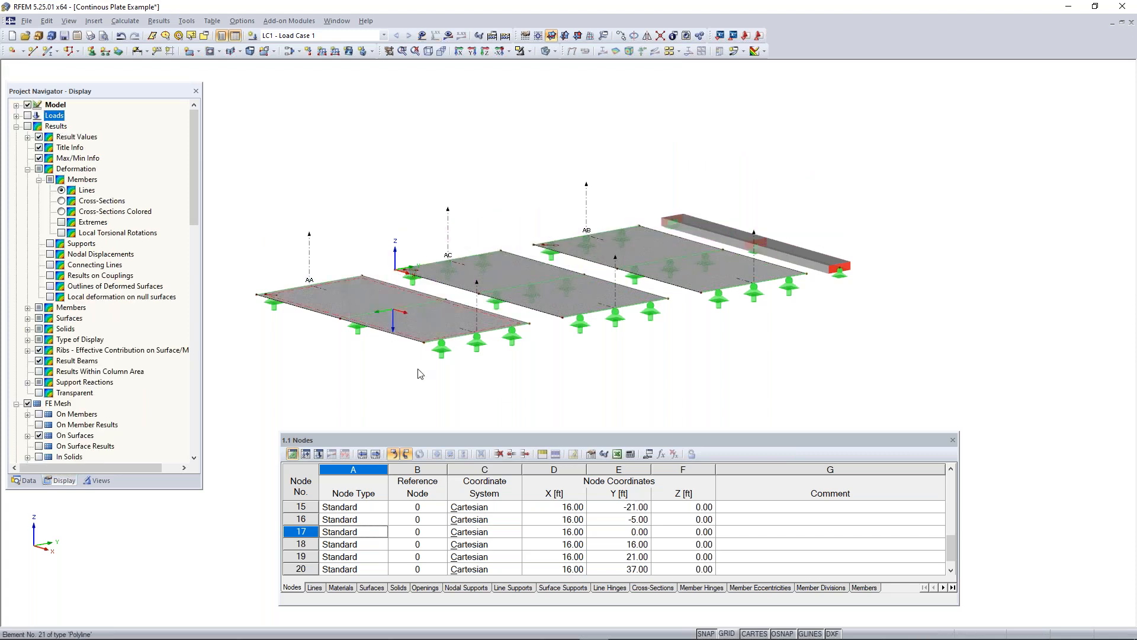
Step: Switch to the PowerPoint slide show and advance to the Coffee Break slide
key(super)
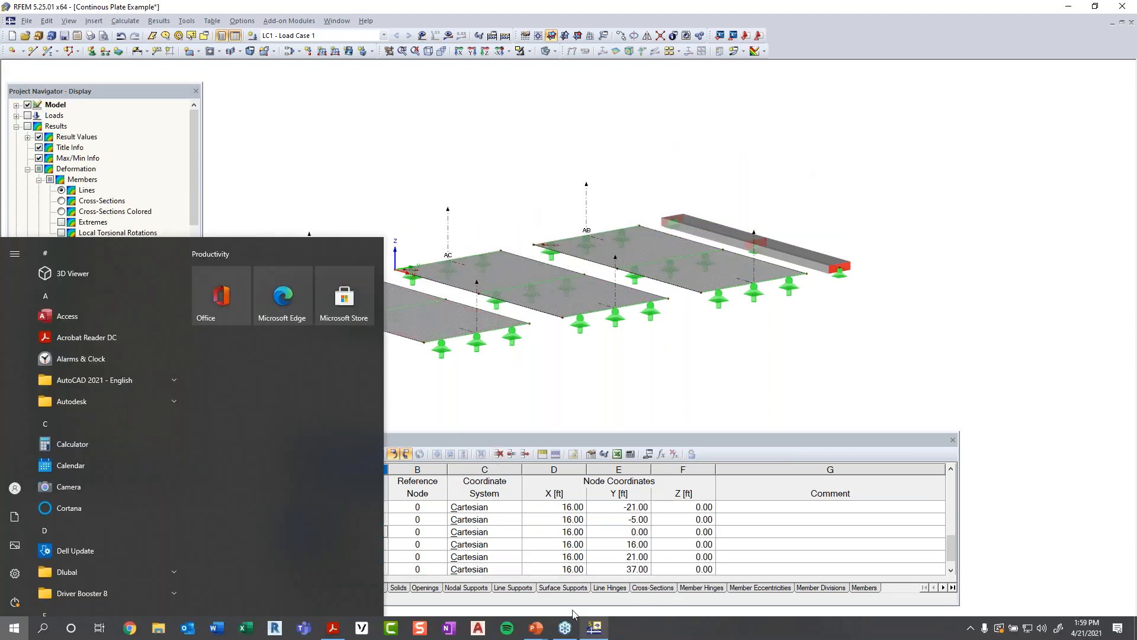
click(540, 632)
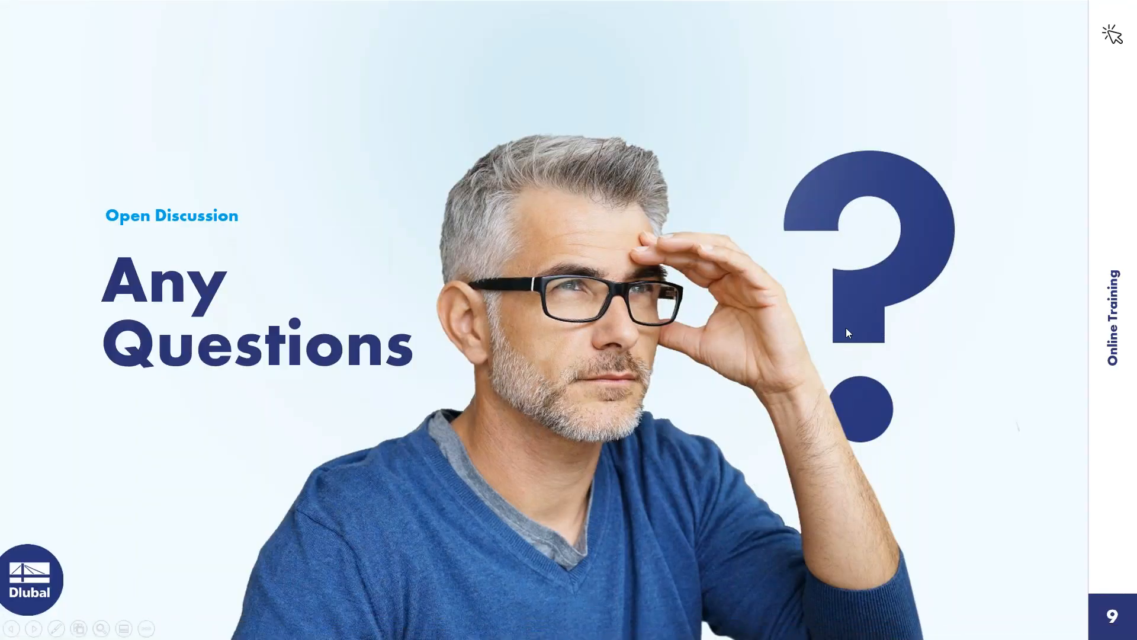
click(882, 326)
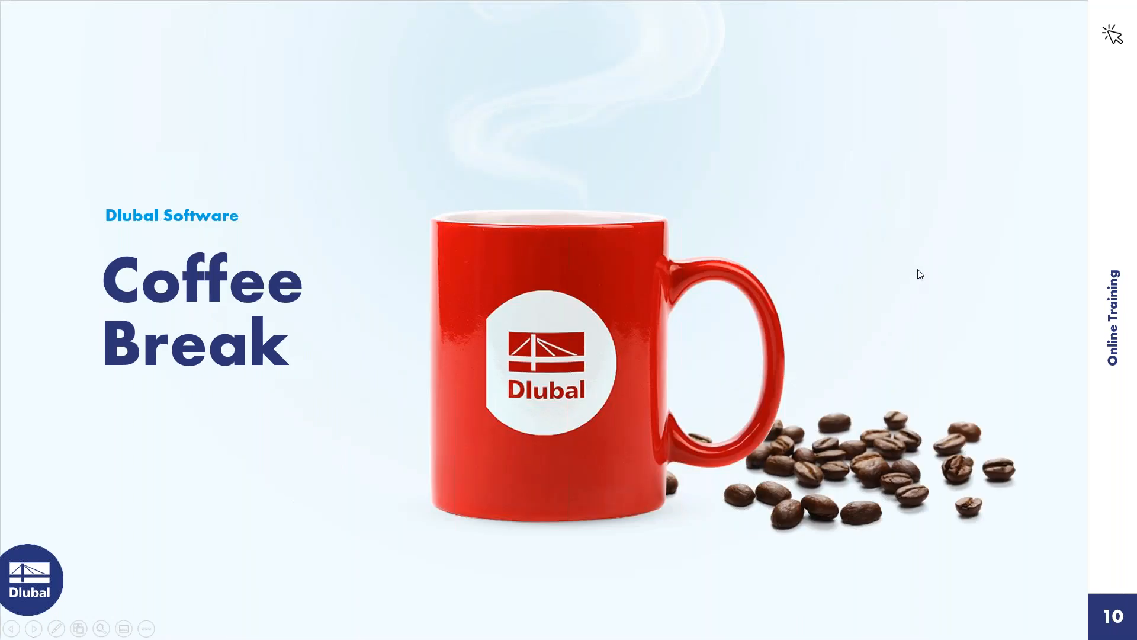
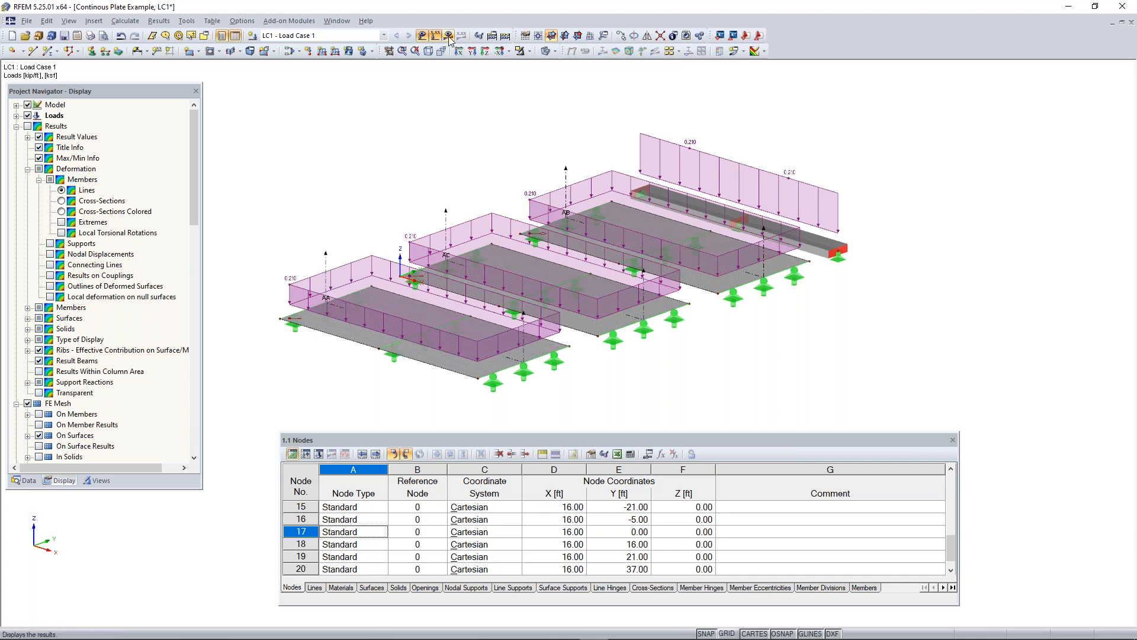
Step: Check the available load cases, then calculate Load Case 1 and show its results
click(384, 38)
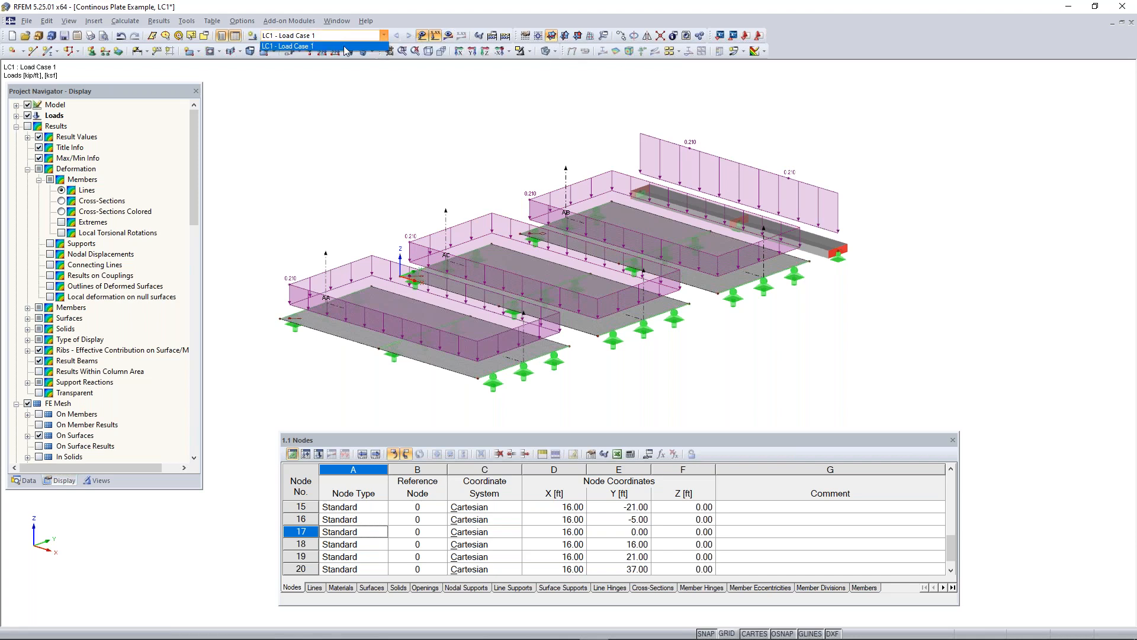
click(348, 39)
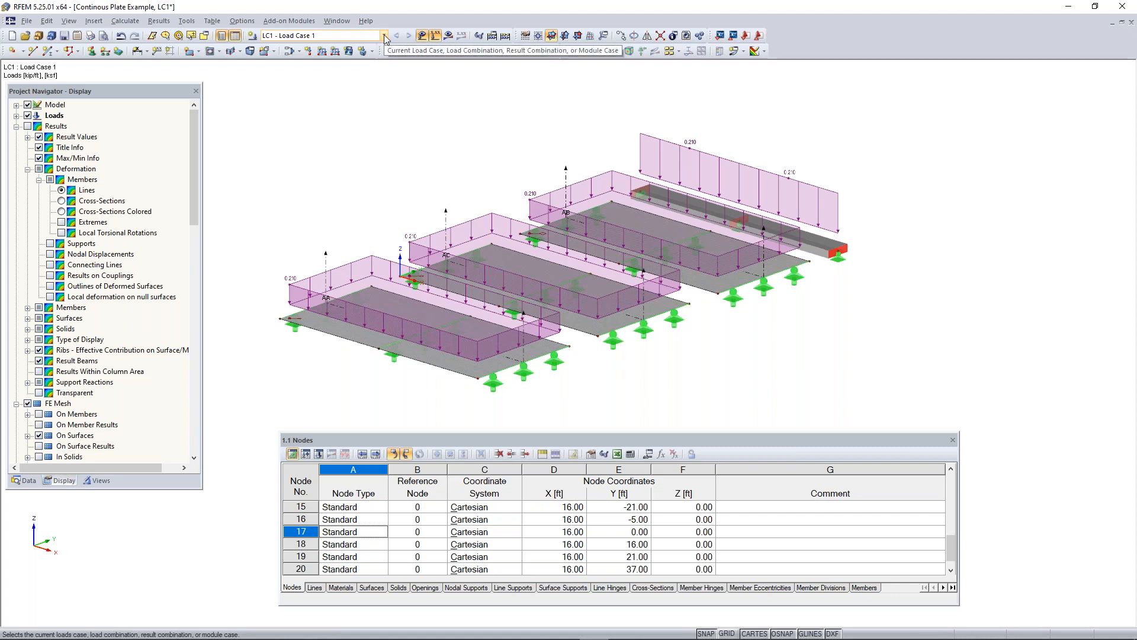
click(449, 36)
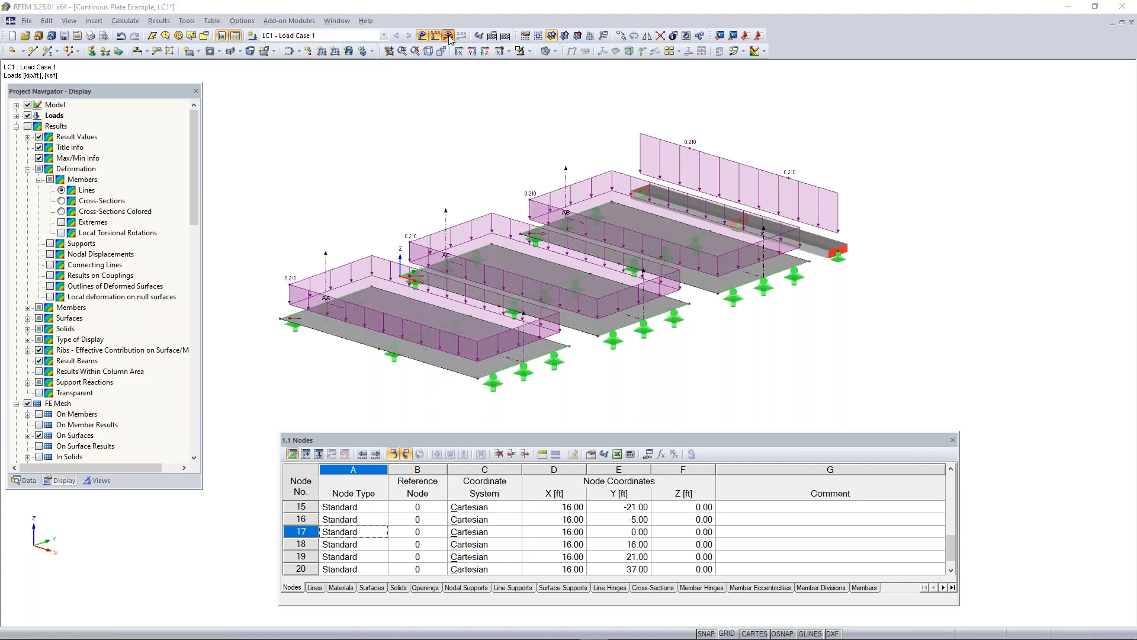
click(547, 344)
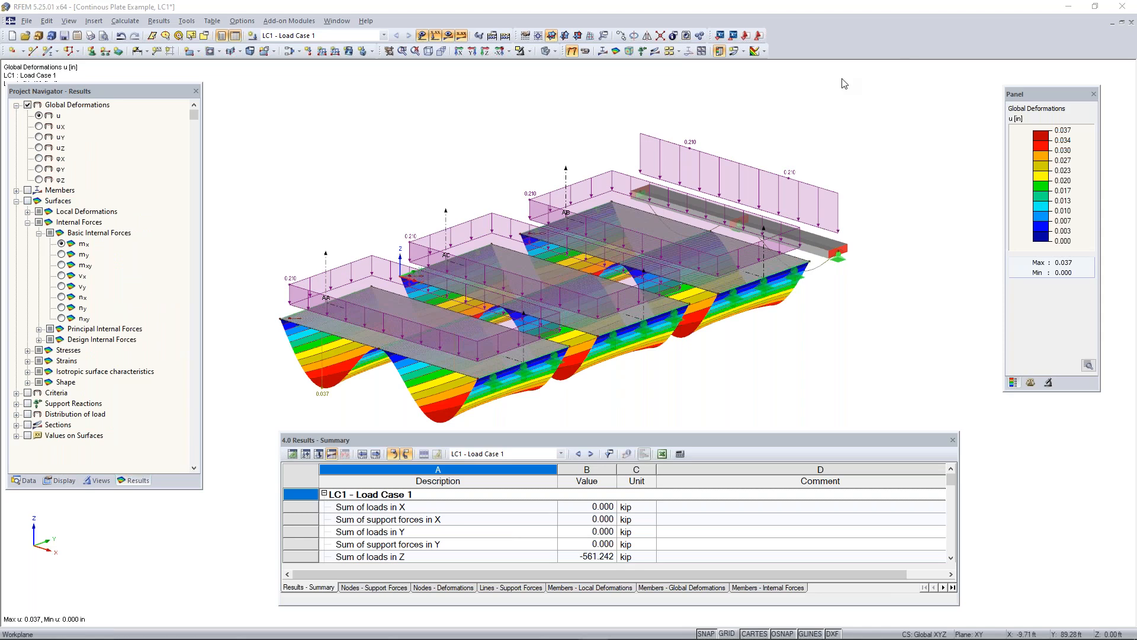
Step: Hide the loads on the deformed model and move the colour scale panel closer to it
ctrl+middle_drag(788, 317, 580, 150)
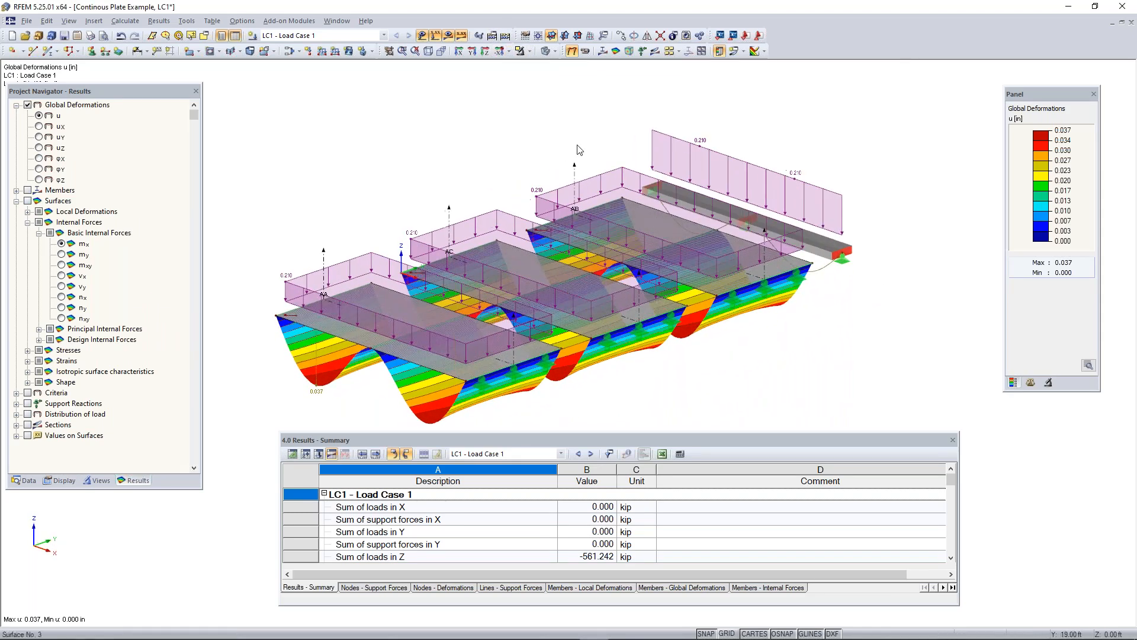
click(435, 36)
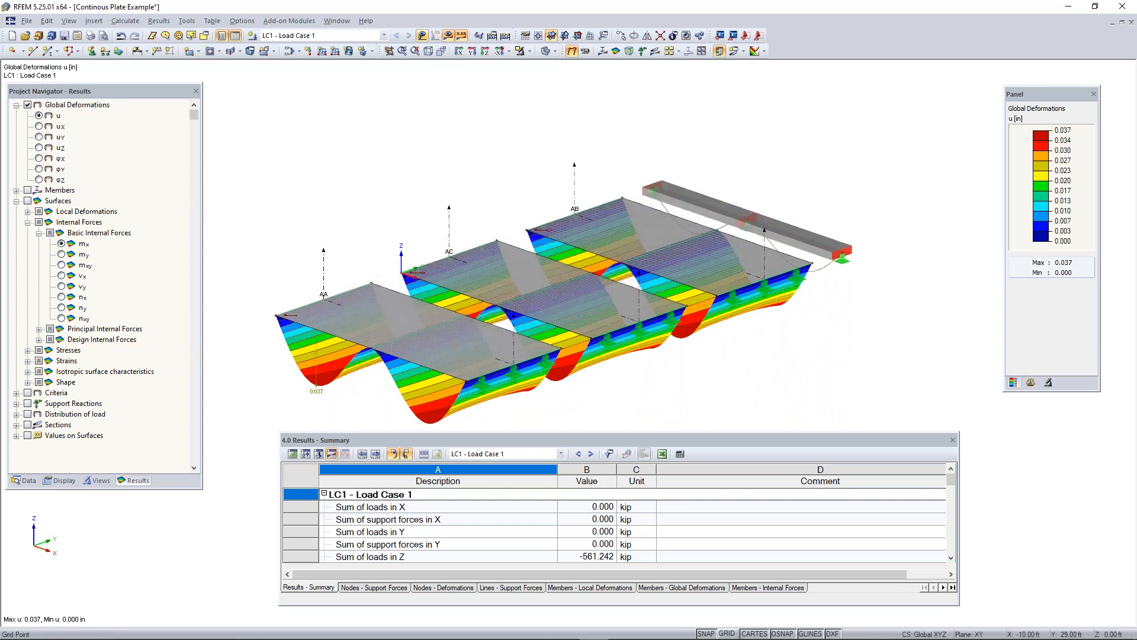
middle_drag(515, 197, 521, 145)
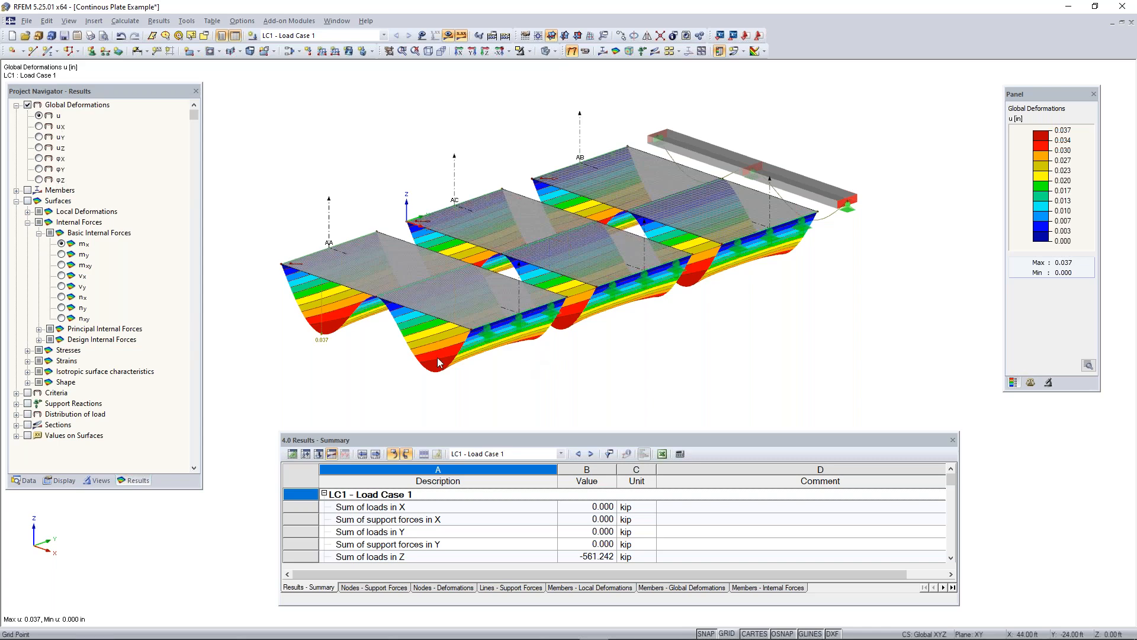
ctrl+middle_drag(414, 386, 444, 346)
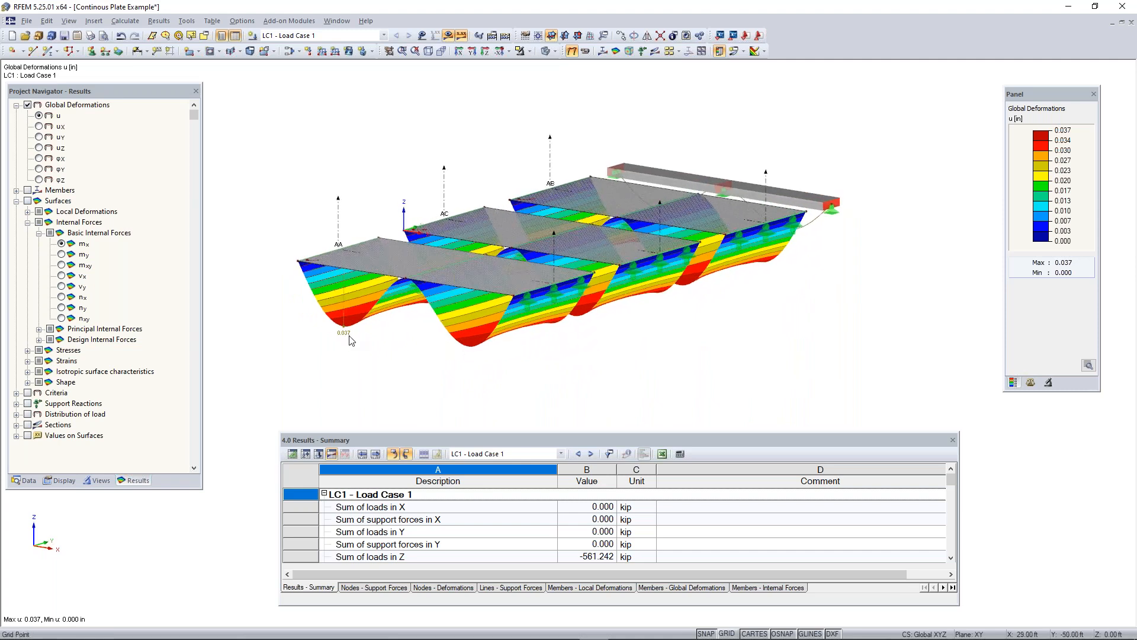
drag(1053, 95, 946, 102)
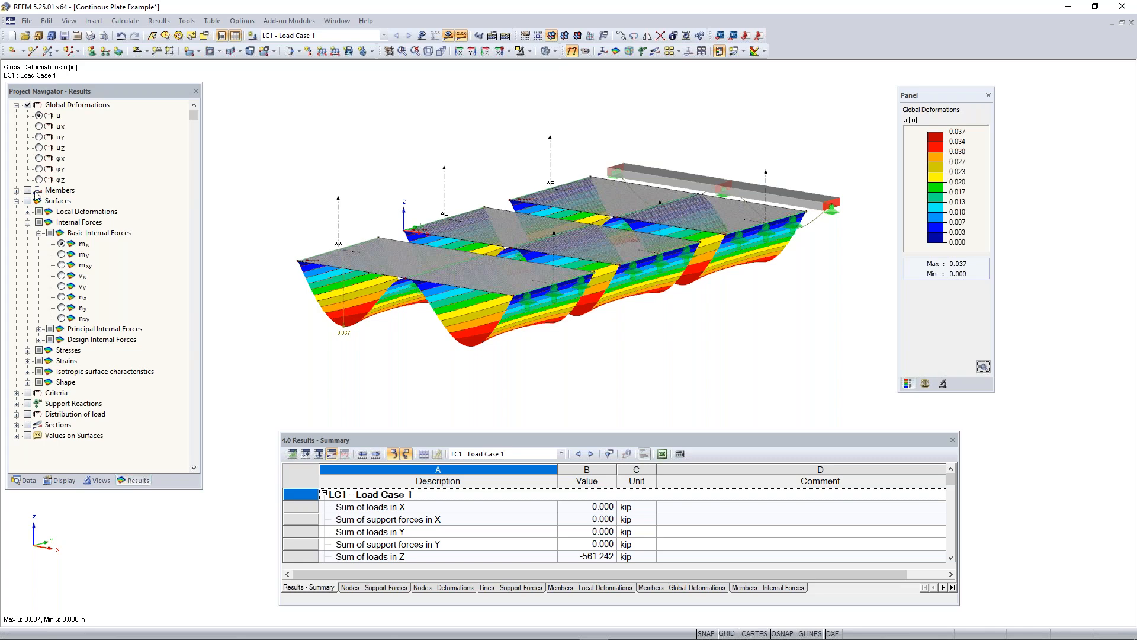
Step: Set the member deformations to display as Cross-Sections Colored
ctrl+middle_drag(177, 284, 416, 314)
scroll(485, 265, up, 5)
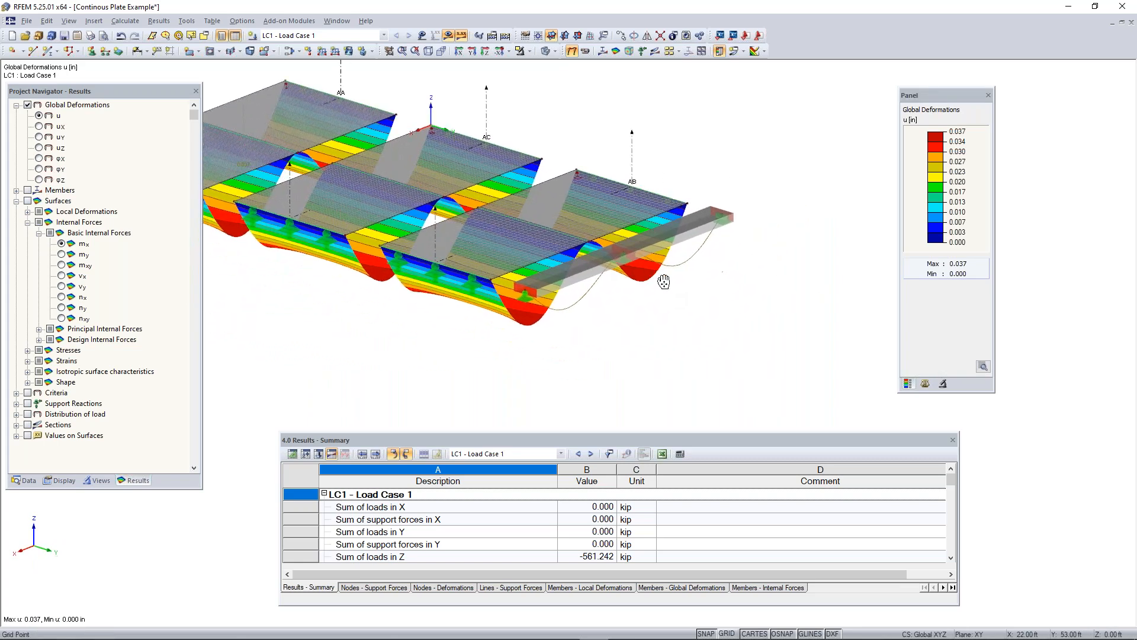
ctrl+middle_drag(533, 284, 622, 231)
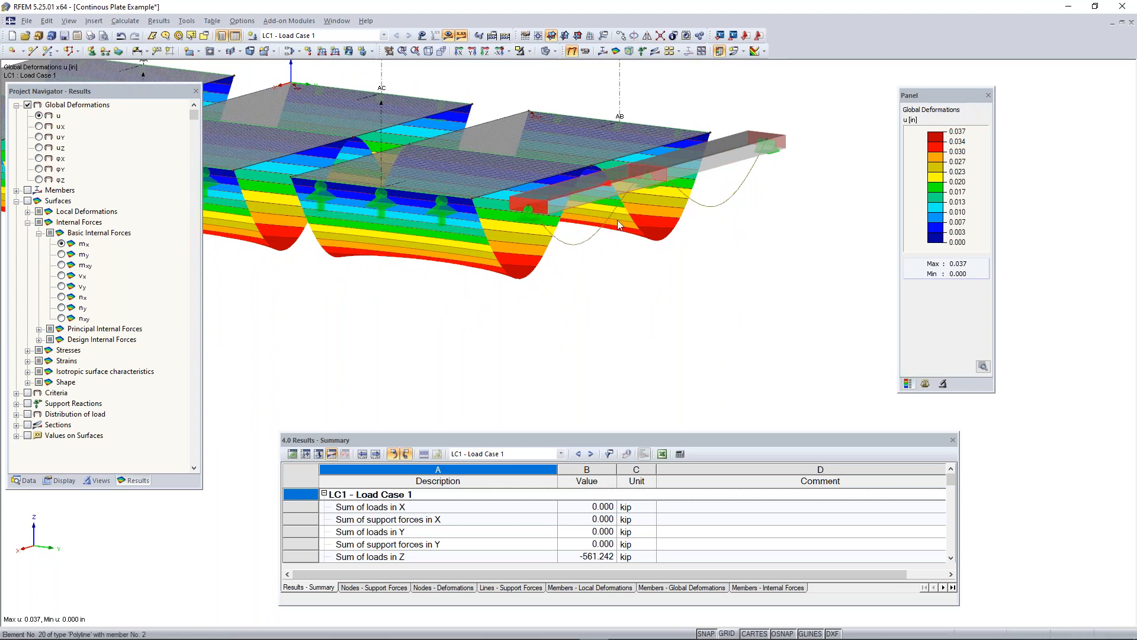
click(63, 480)
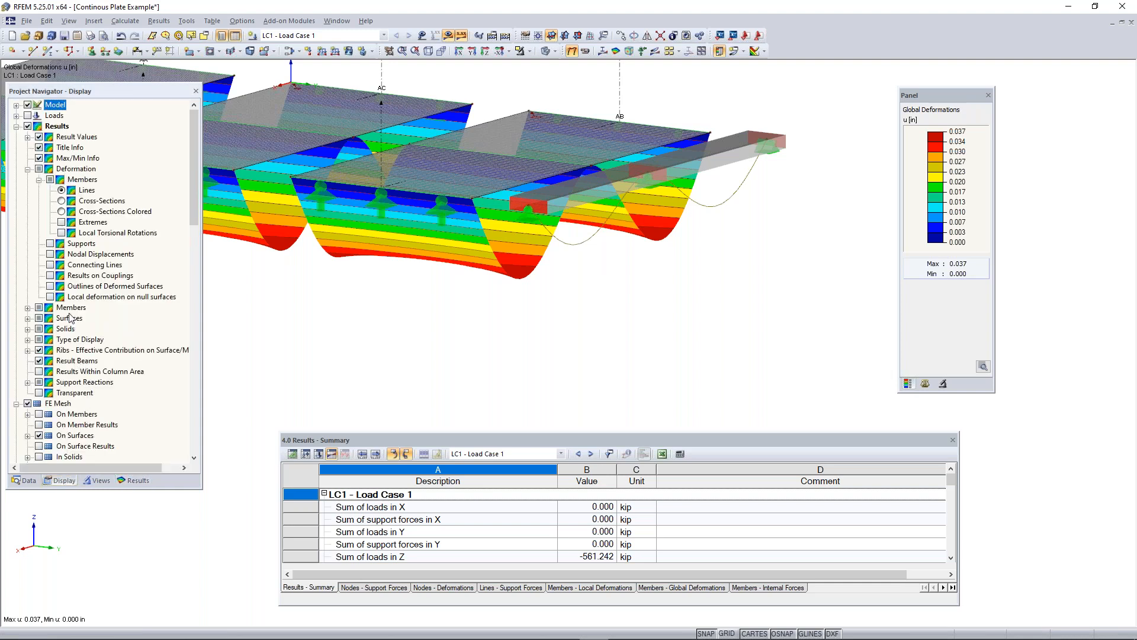
scroll(70, 318, down, 5)
scroll(67, 288, down, 3)
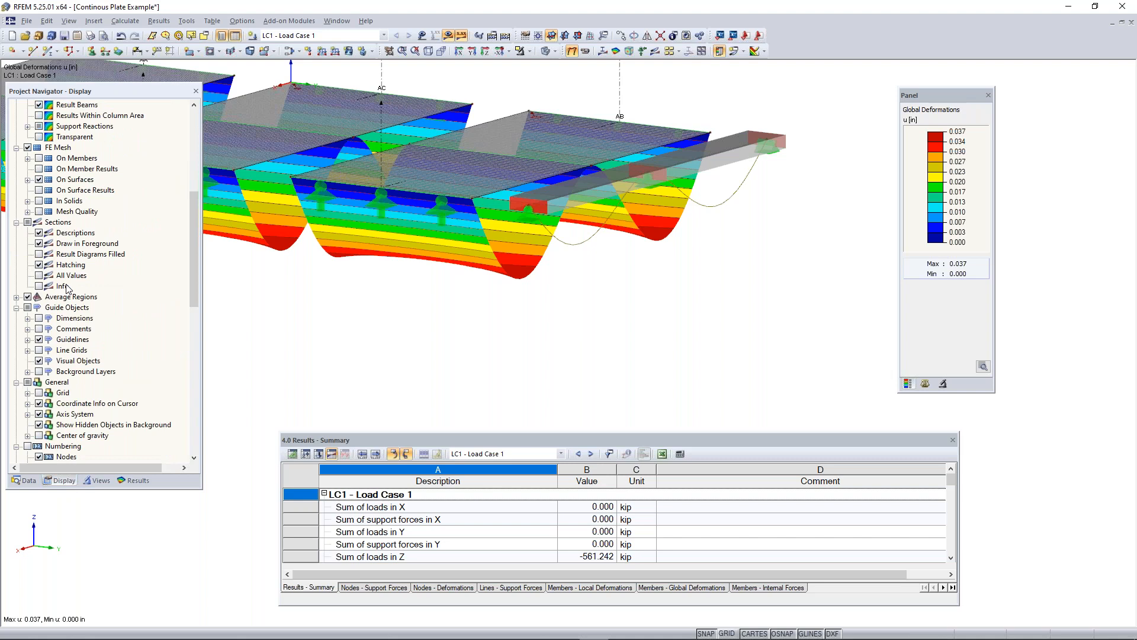
scroll(67, 288, up, 8)
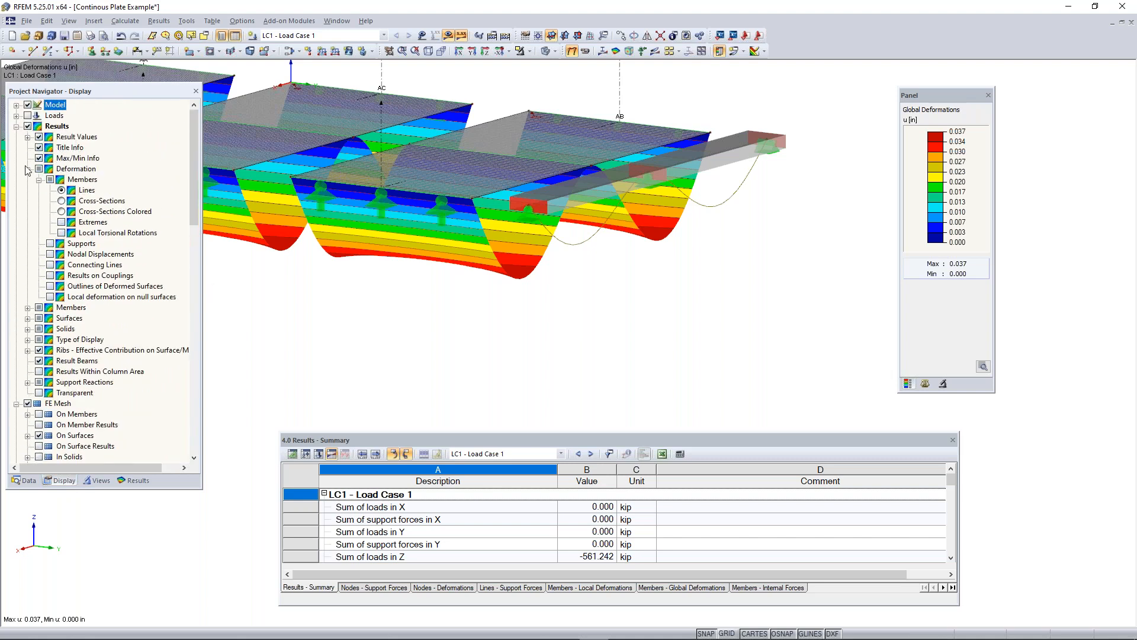
click(63, 172)
click(77, 180)
click(62, 212)
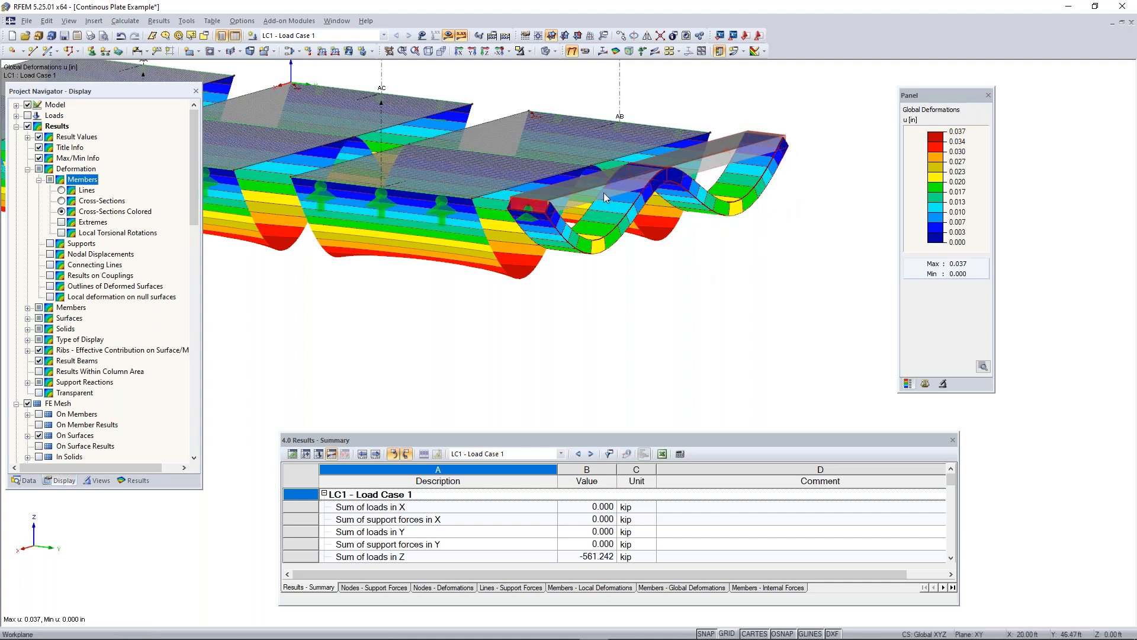
Step: Turn off the global deformations and turn on the member results
ctrl+middle_drag(501, 232, 683, 305)
right_click(683, 305)
click(720, 300)
middle_drag(711, 233, 677, 292)
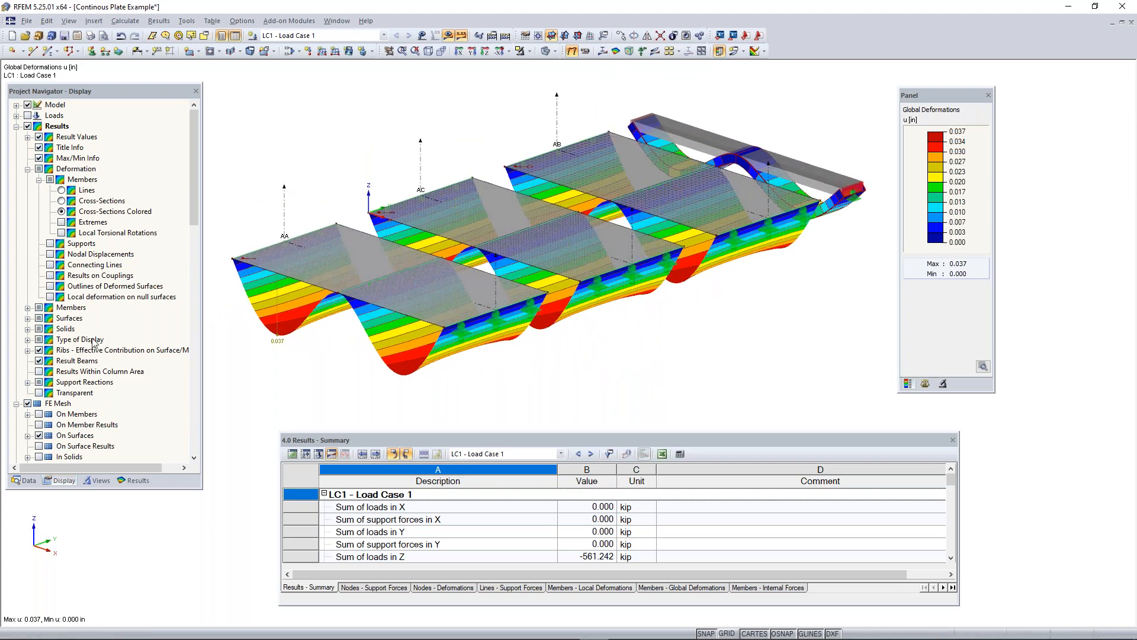
click(17, 126)
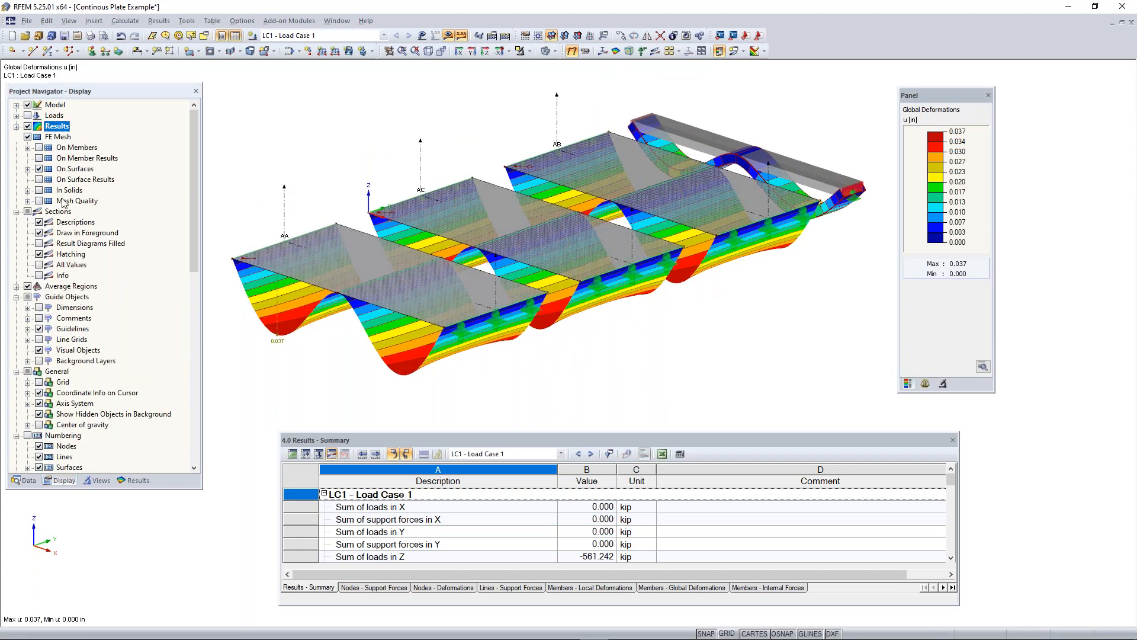
click(134, 480)
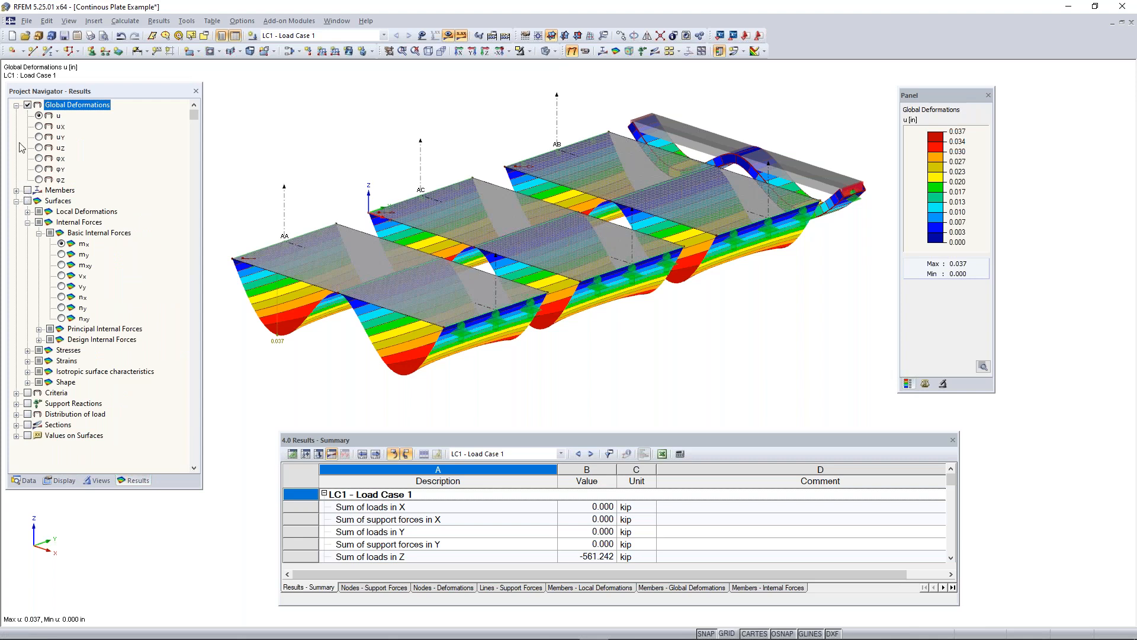
click(27, 105)
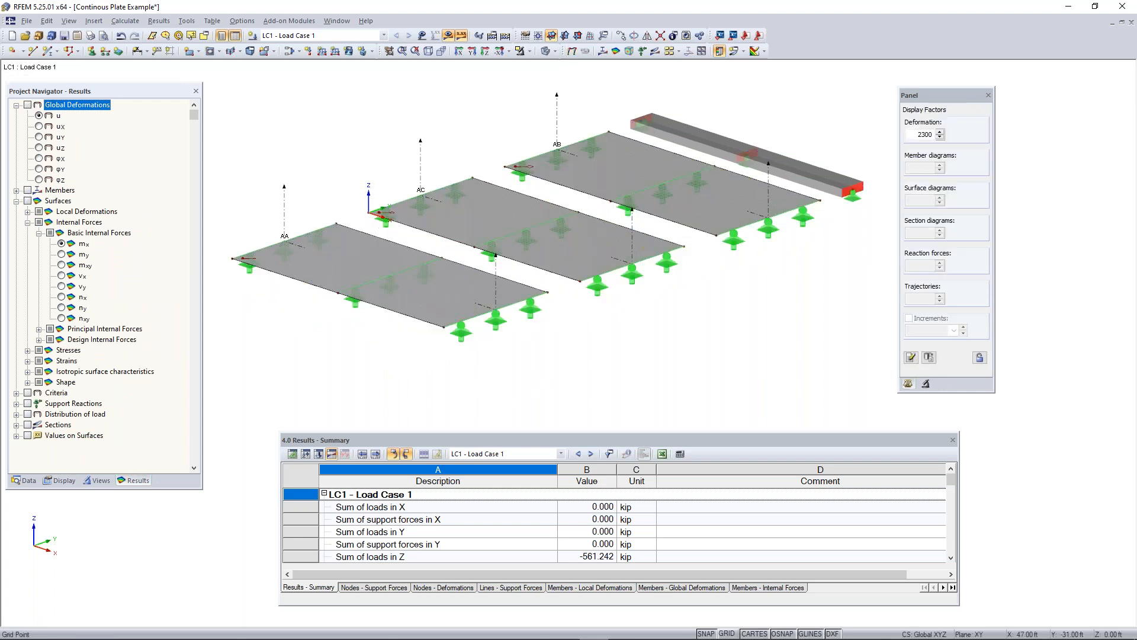
click(27, 190)
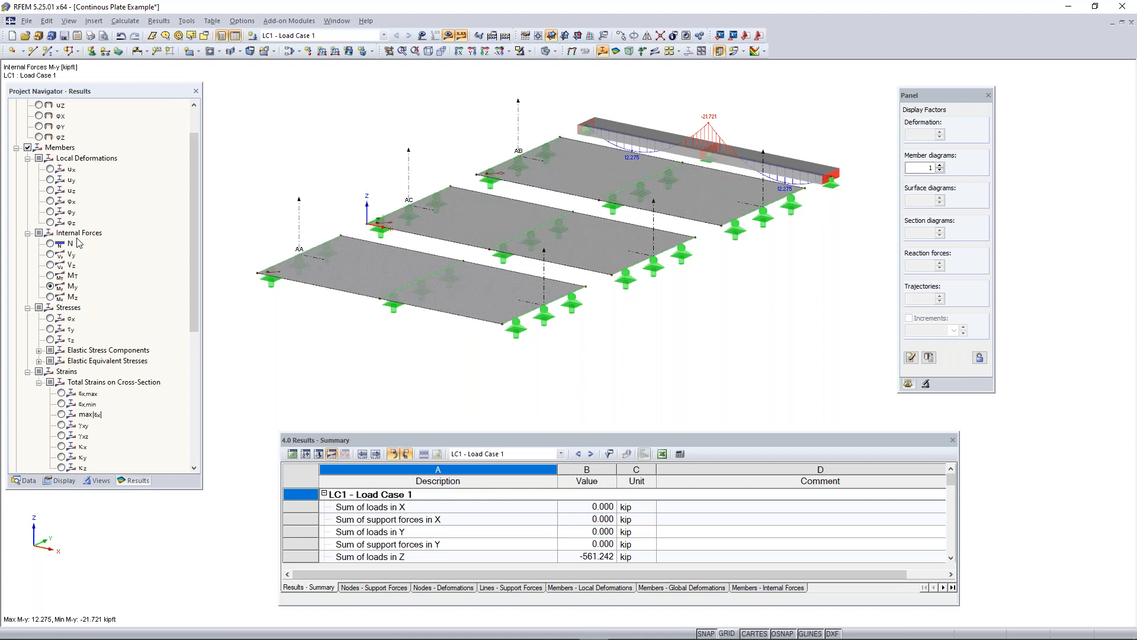
Step: Show the axial force N for the members, then change the diagram to shear force Vz
middle_drag(666, 223, 630, 268)
click(50, 244)
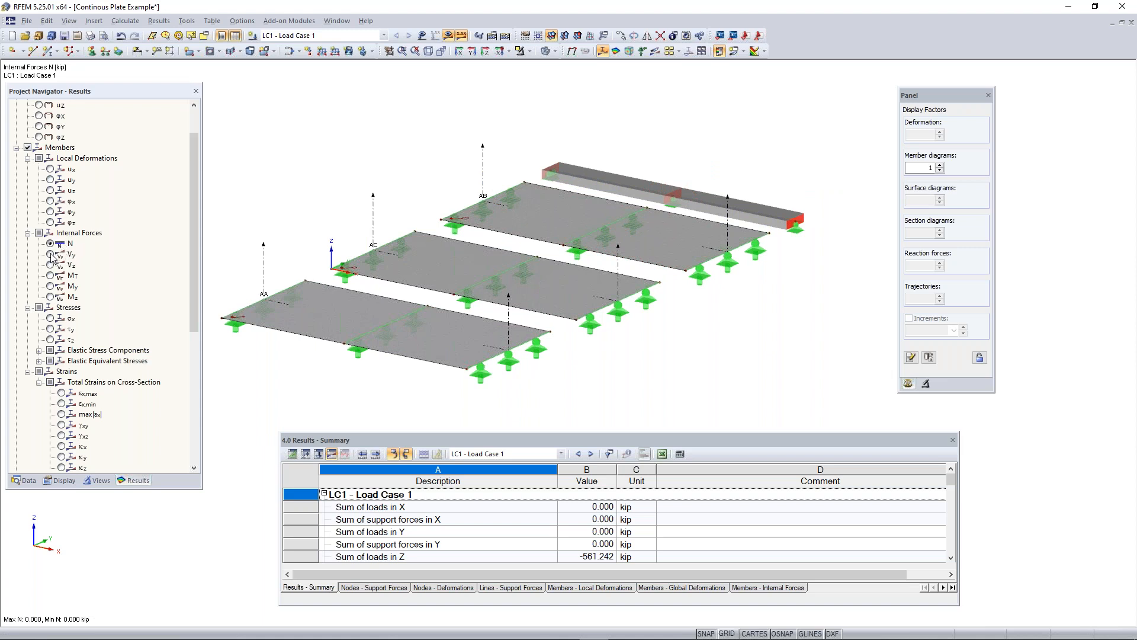
click(55, 266)
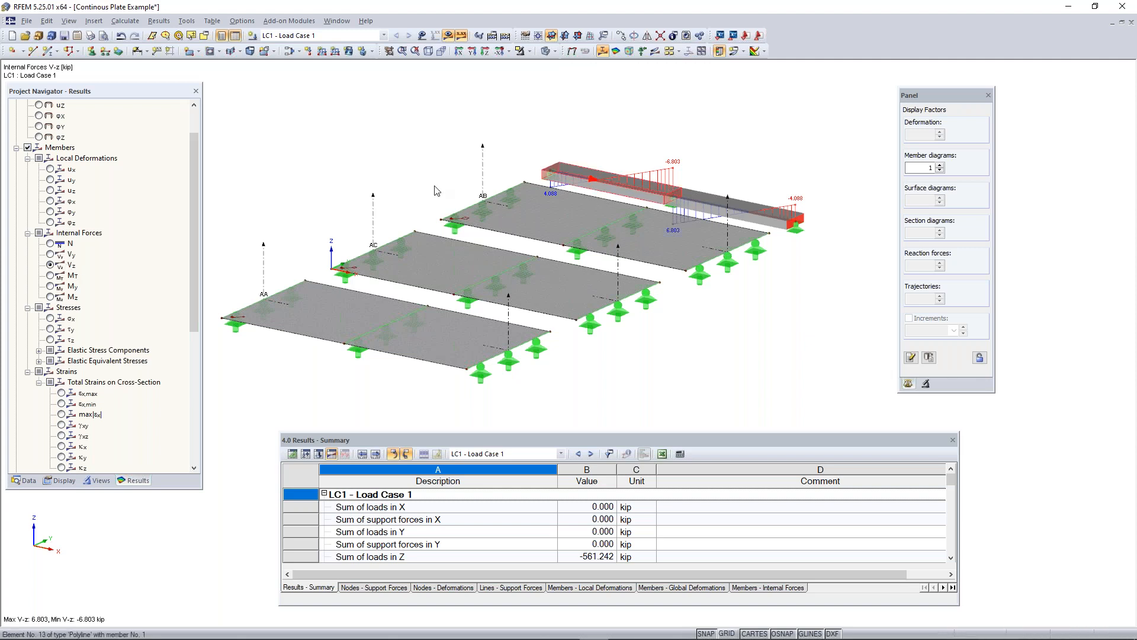
Step: Turn on the local axis systems of the beam members
scroll(646, 196, up, 1)
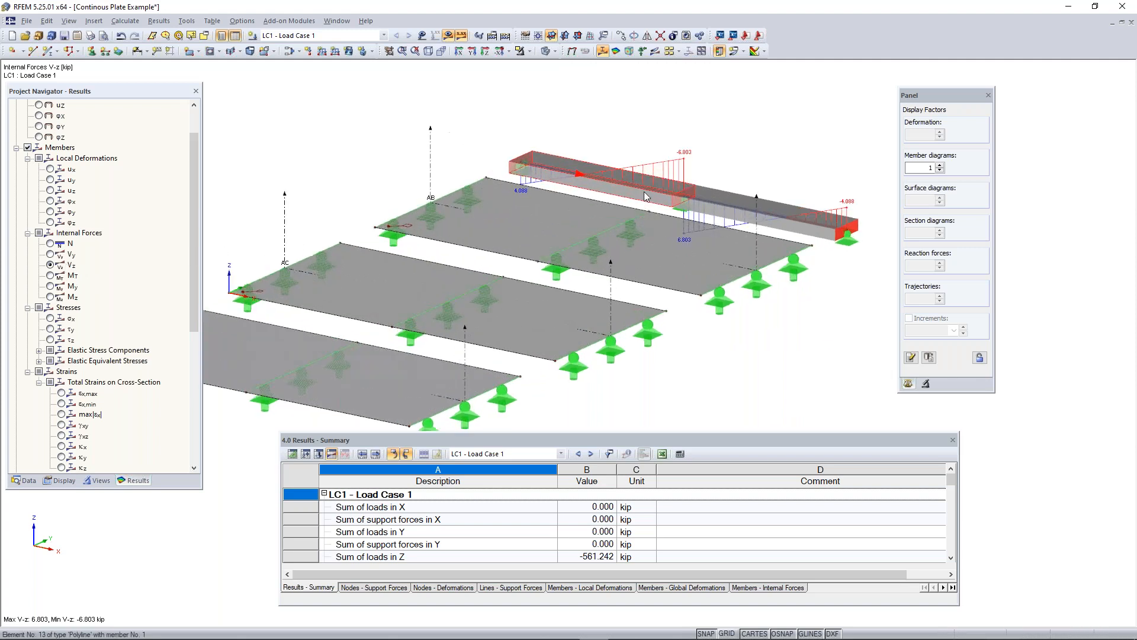
right_click(645, 196)
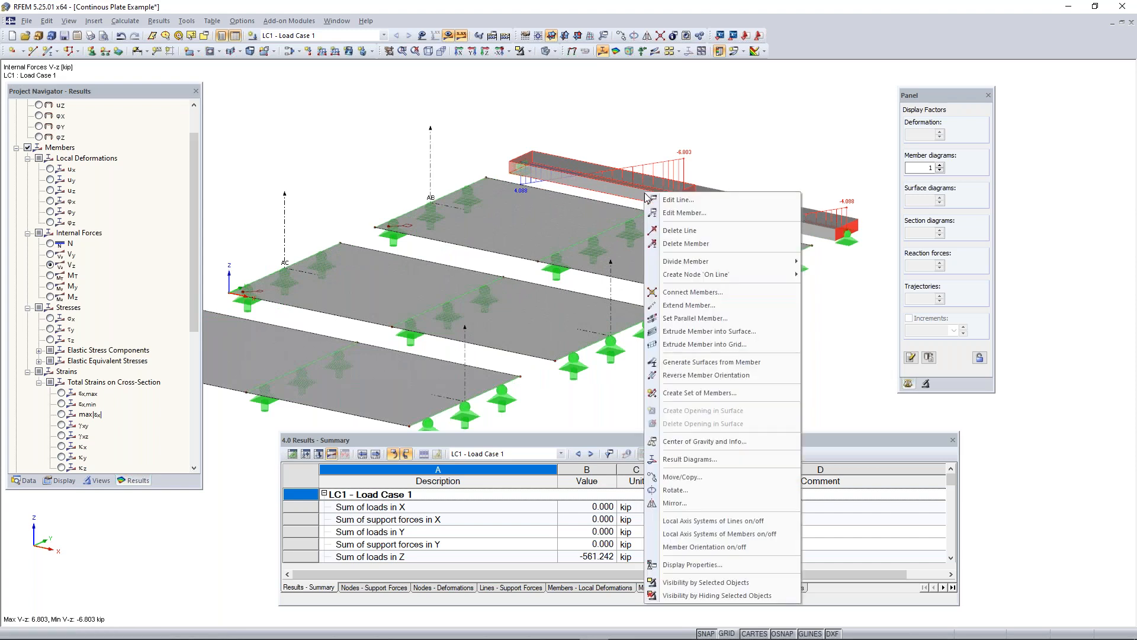
click(716, 535)
scroll(705, 154, up, 1)
middle_drag(705, 154, 608, 179)
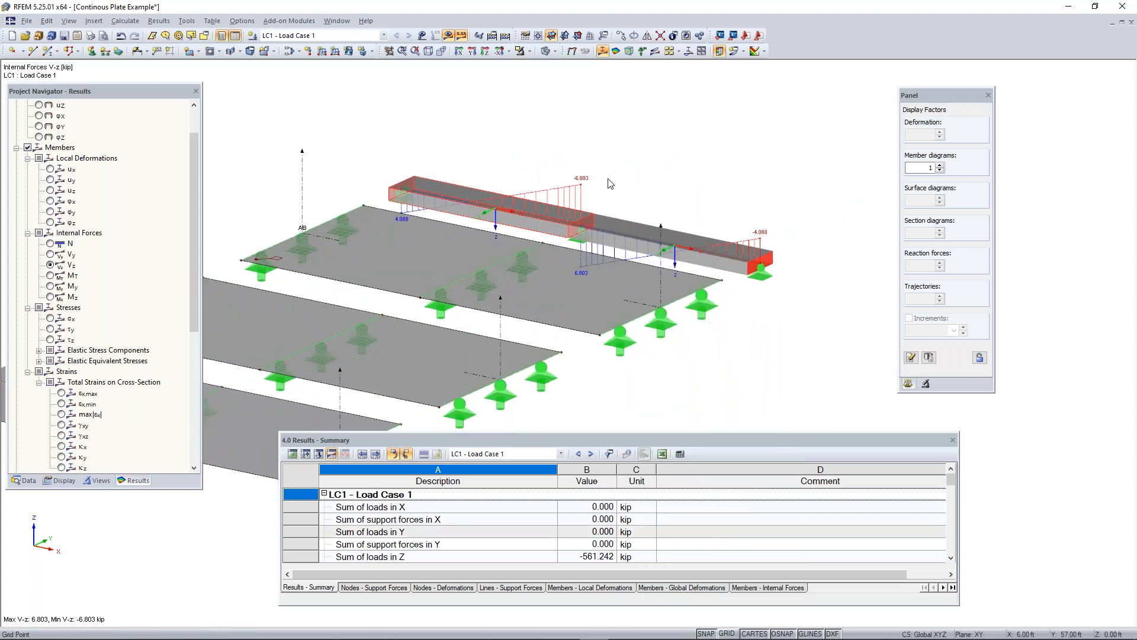
Step: Inspect the beam's shear diagram and local axes up close, and display the model as a wireframe
scroll(670, 261, up, 4)
mouse_move(421, 211)
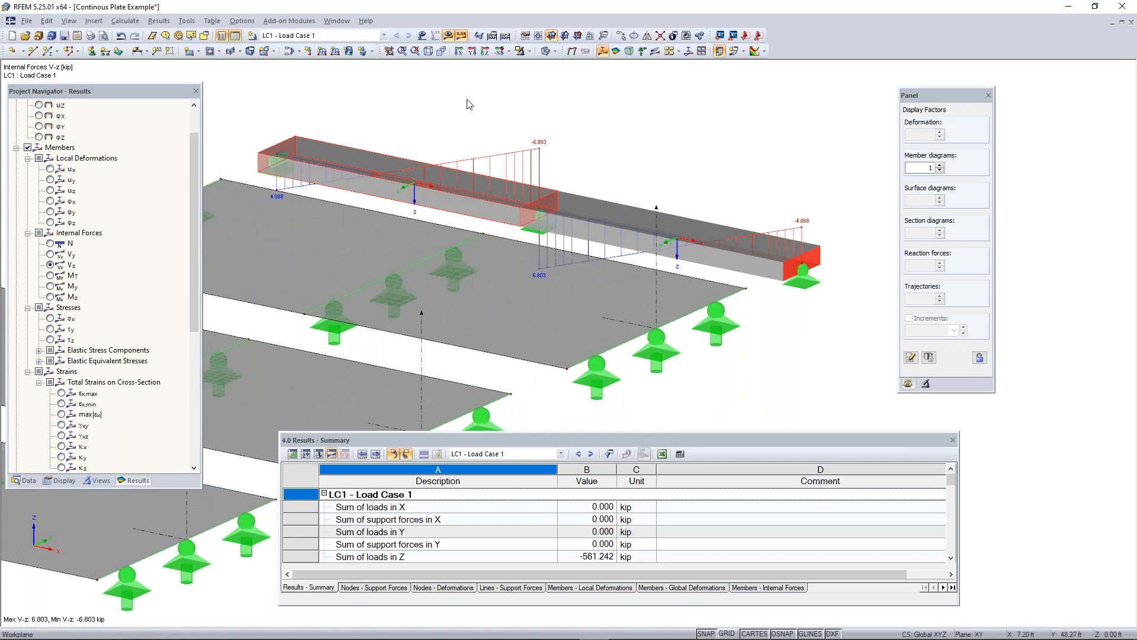
scroll(554, 210, down, 5)
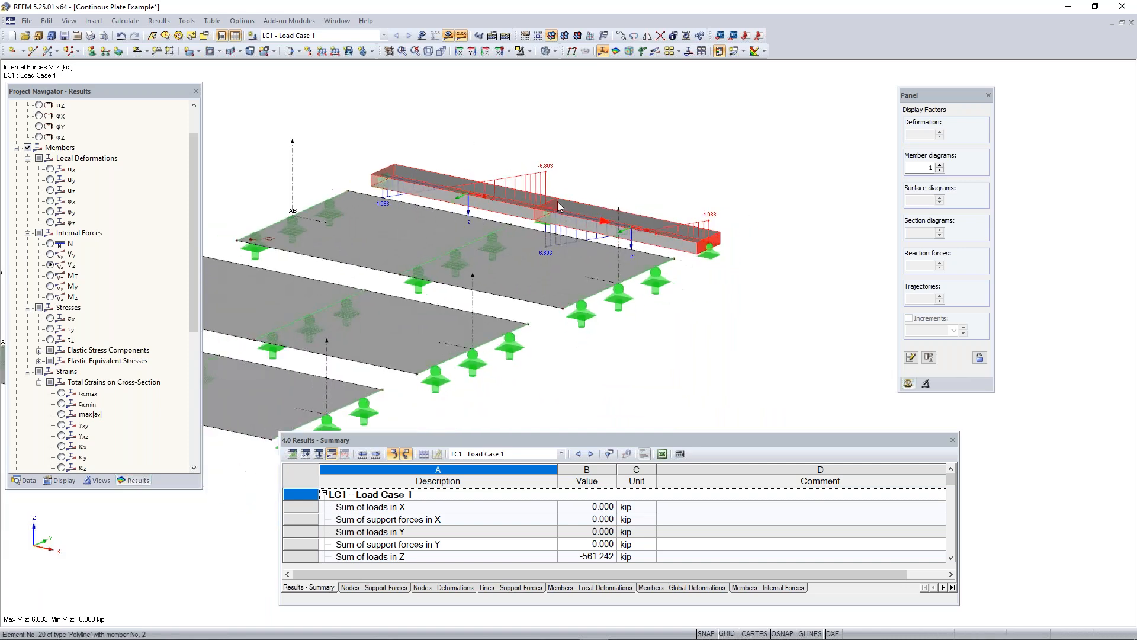
scroll(440, 191, up, 3)
click(545, 53)
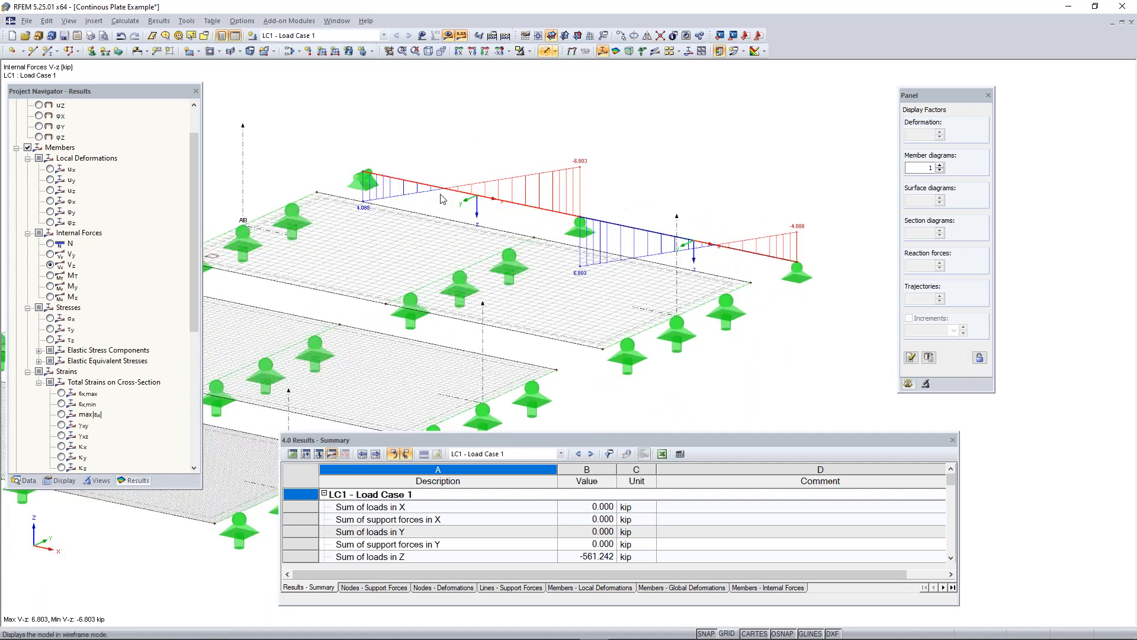
Step: Look over the beam's shear force Vz diagram, then display the bending moment My for the members and inspect it
scroll(436, 203, up, 3)
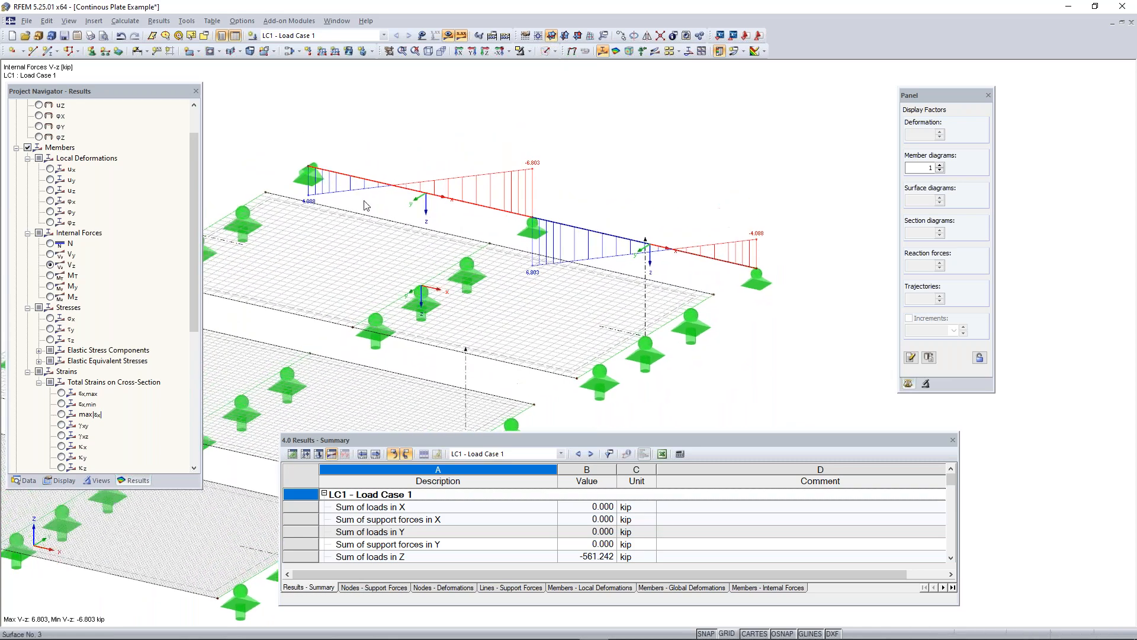
scroll(319, 200, up, 1)
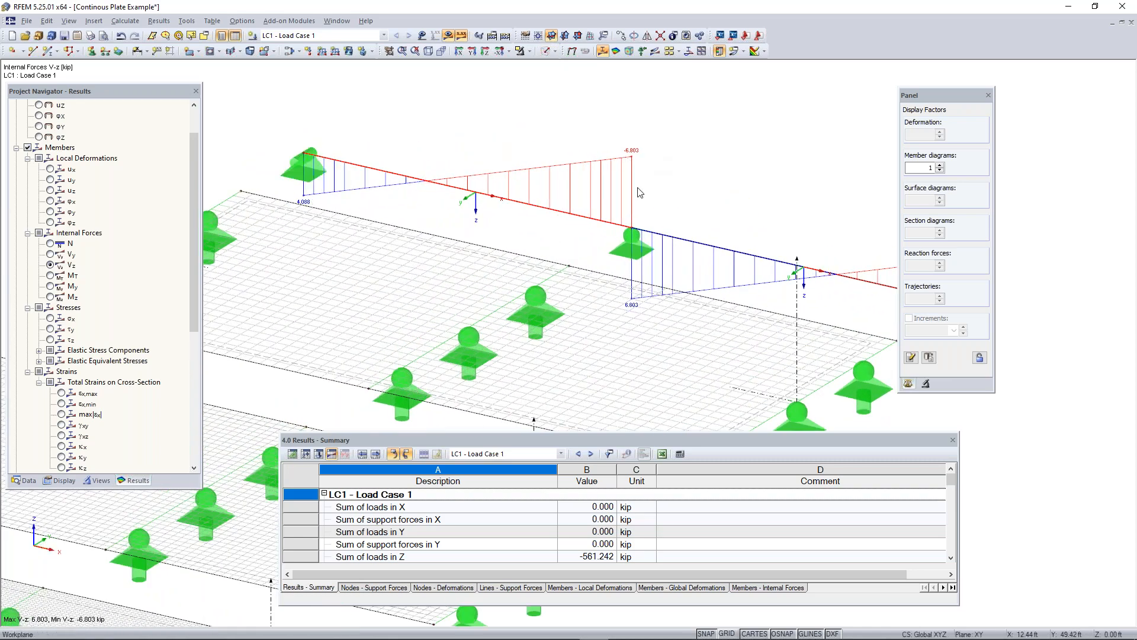
scroll(743, 261, down, 3)
ctrl+middle_drag(742, 261, 632, 215)
scroll(602, 199, down, 3)
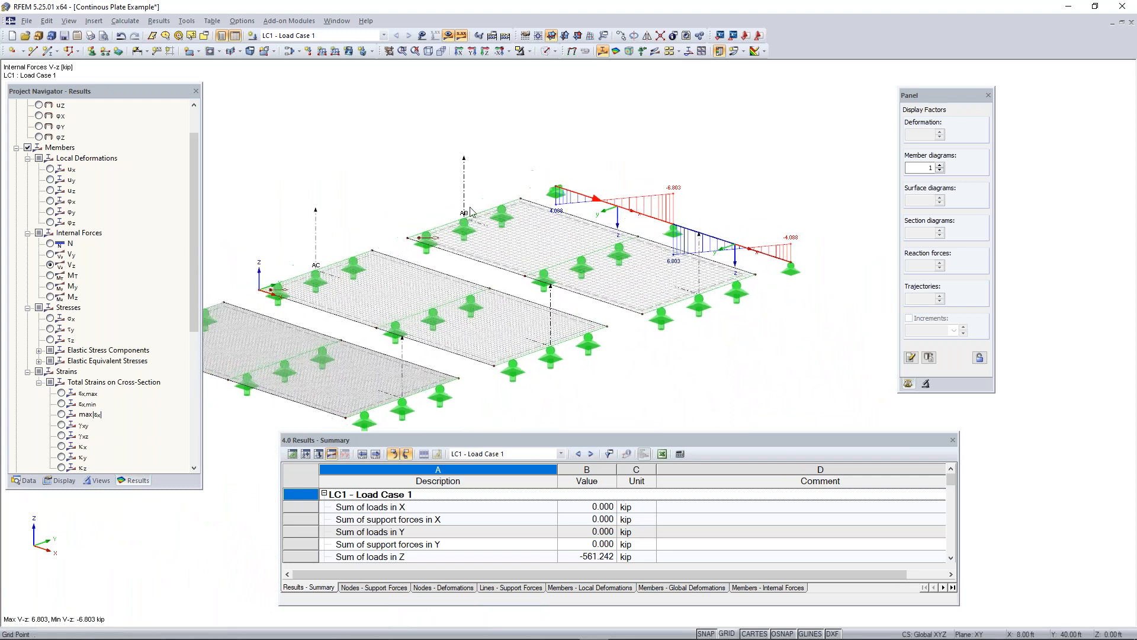
click(51, 286)
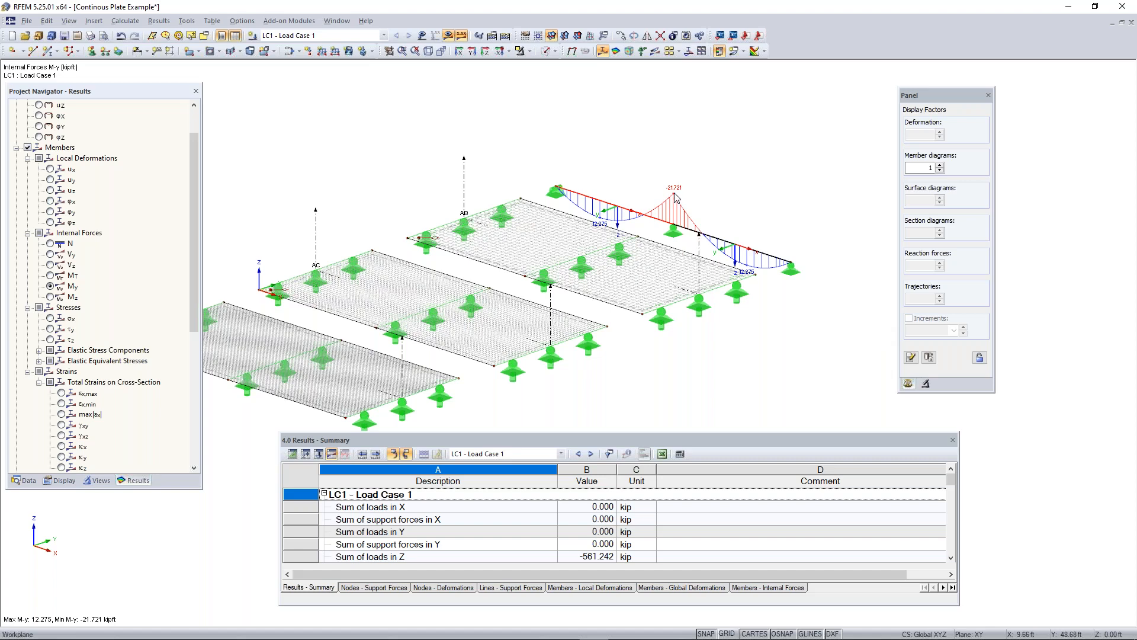
scroll(677, 197, up, 2)
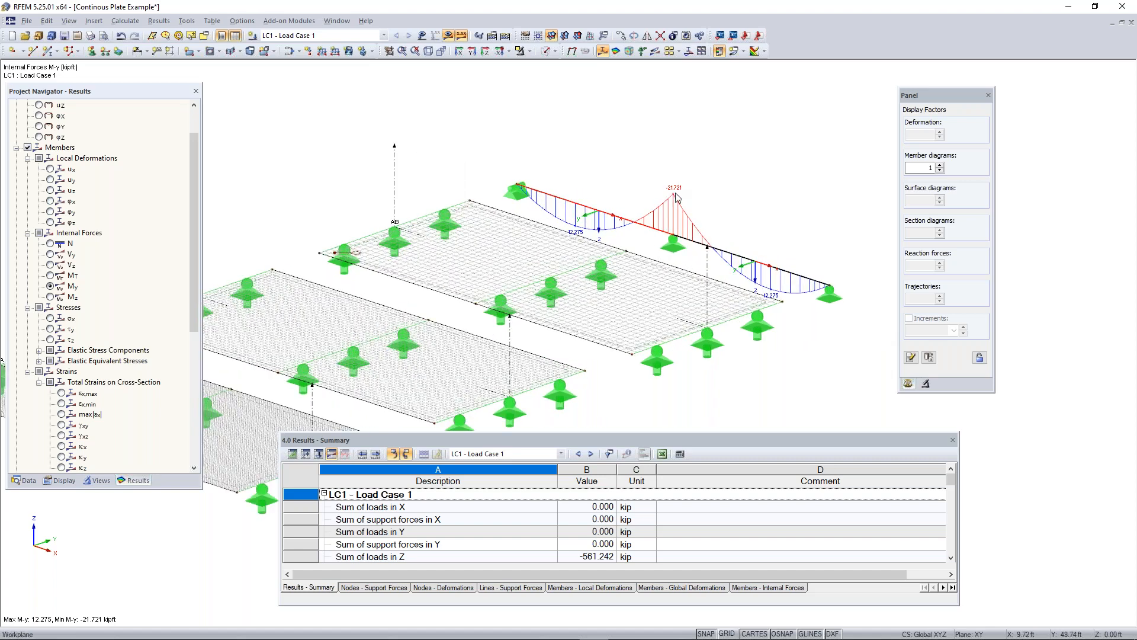
scroll(677, 197, down, 2)
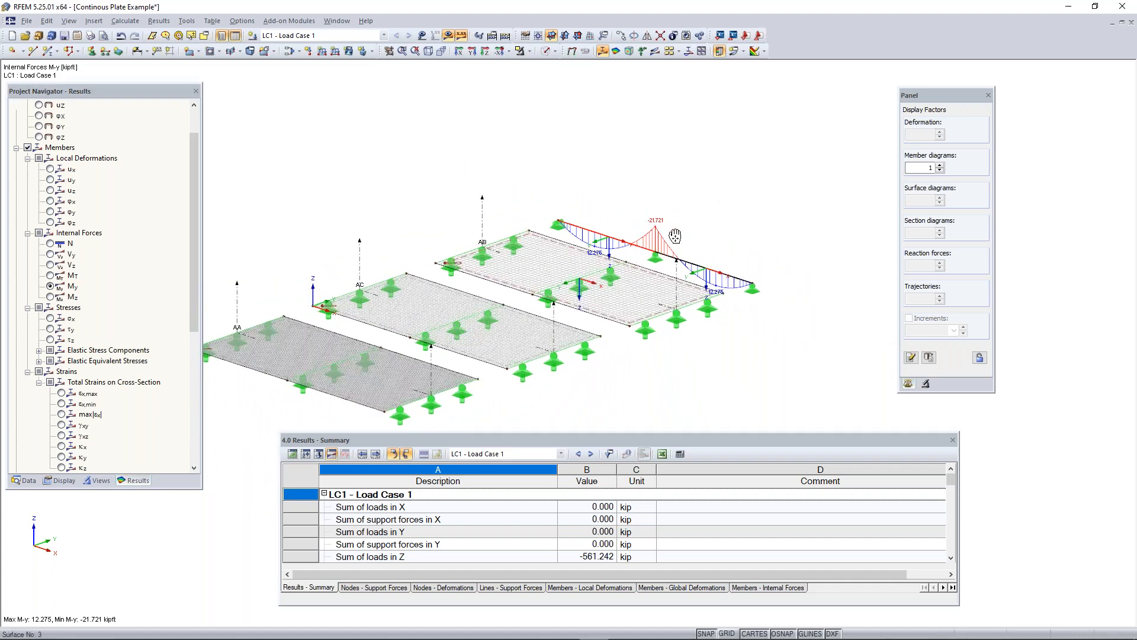
Step: Turn on the surface results to show the basic internal force mx on the plates together with the member diagram
middle_drag(675, 236, 736, 177)
scroll(62, 228, down, 7)
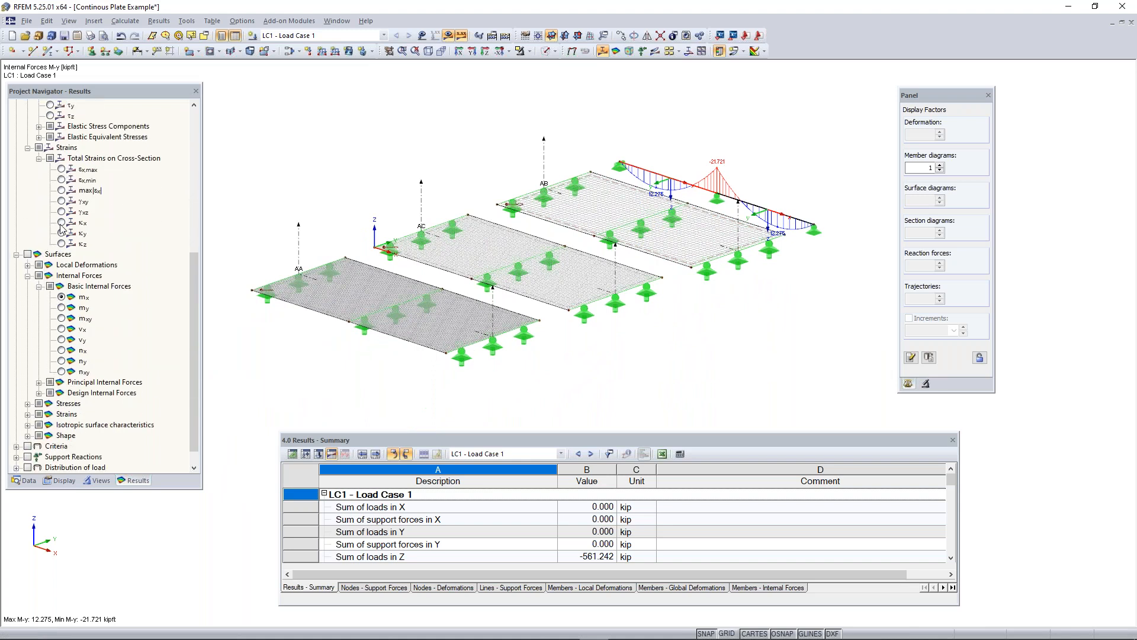
scroll(62, 228, down, 1)
click(27, 233)
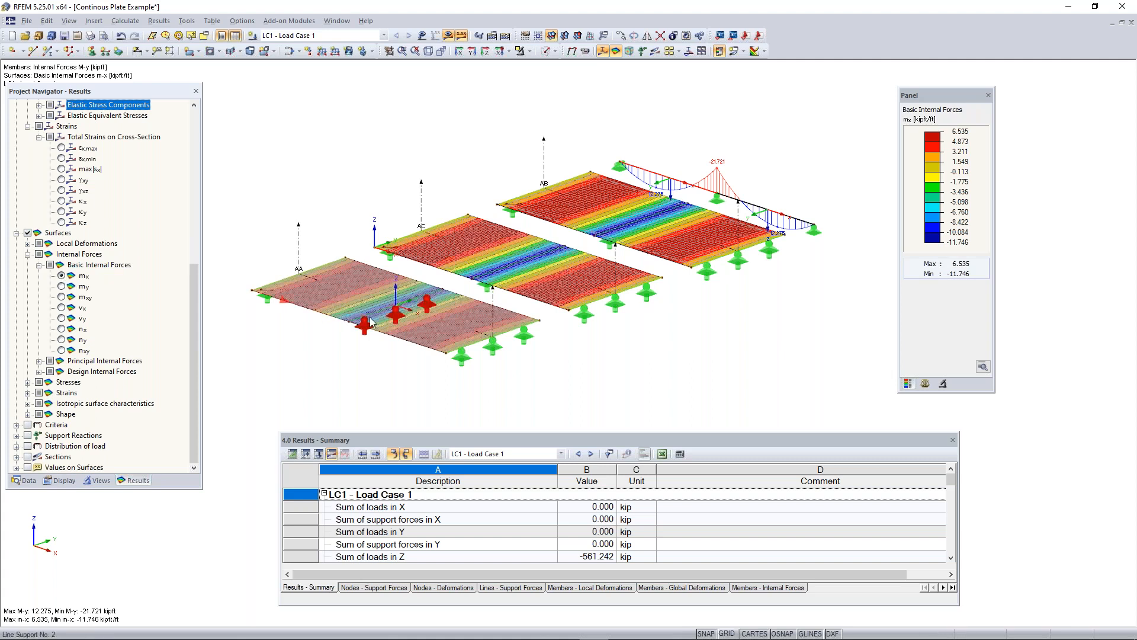
Step: Turn on the local axis systems of the plate surfaces
right_click(341, 291)
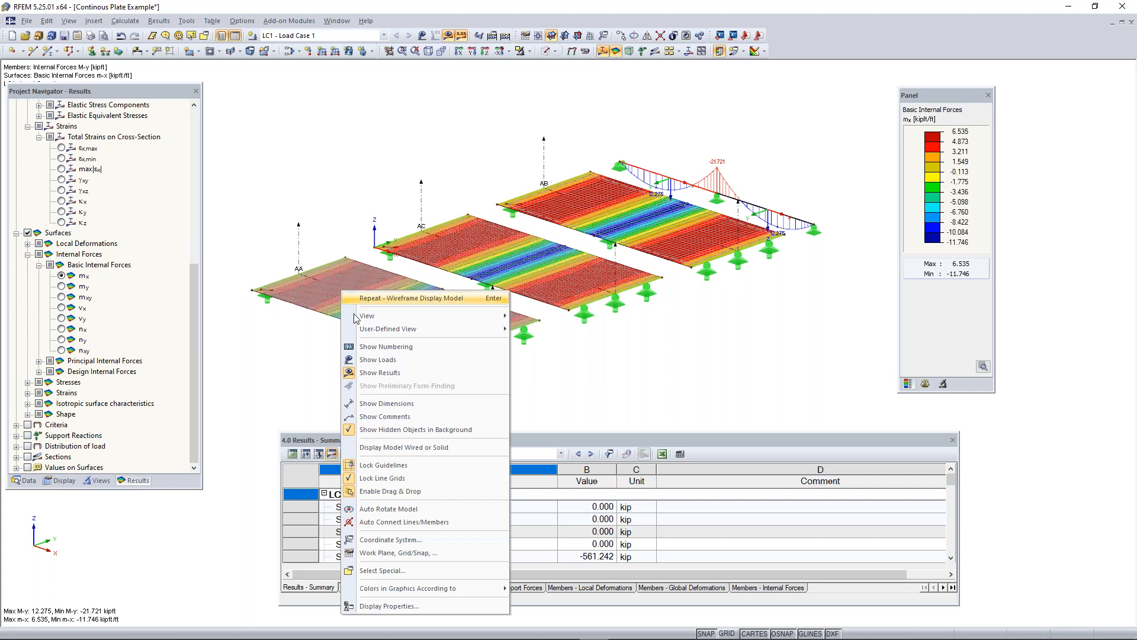
click(451, 447)
right_click(404, 341)
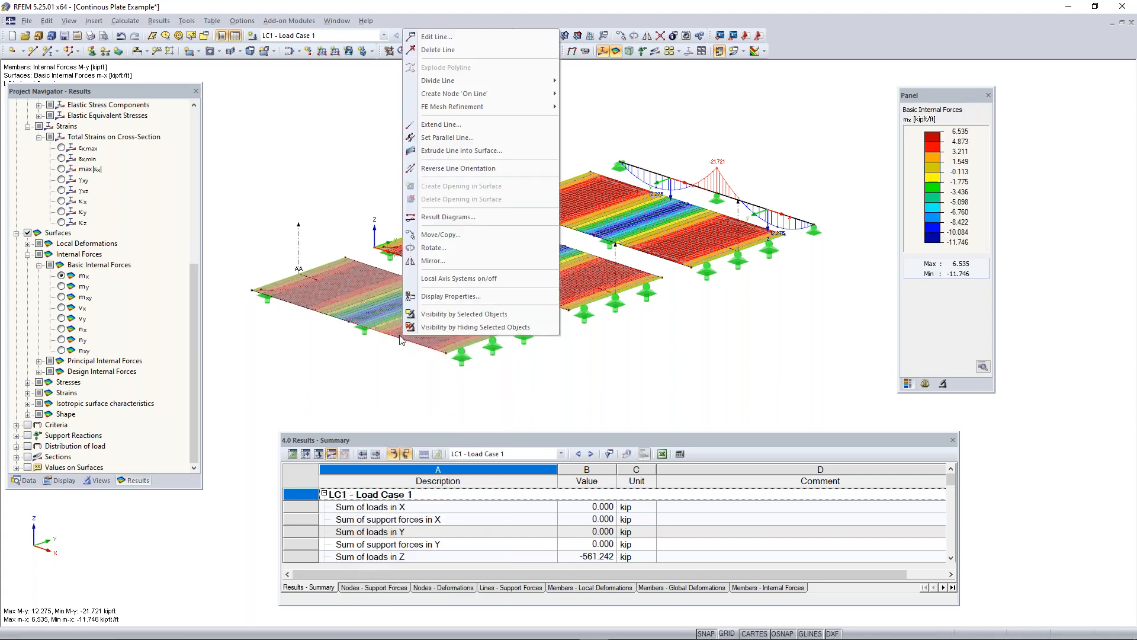
scroll(398, 337, up, 3)
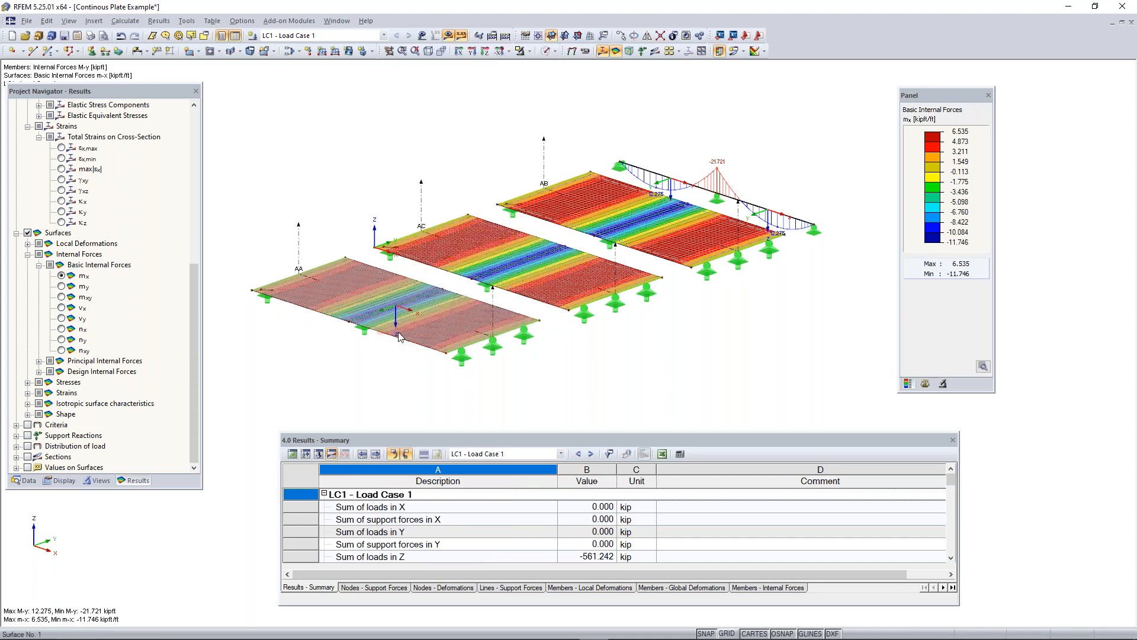
right_click(396, 337)
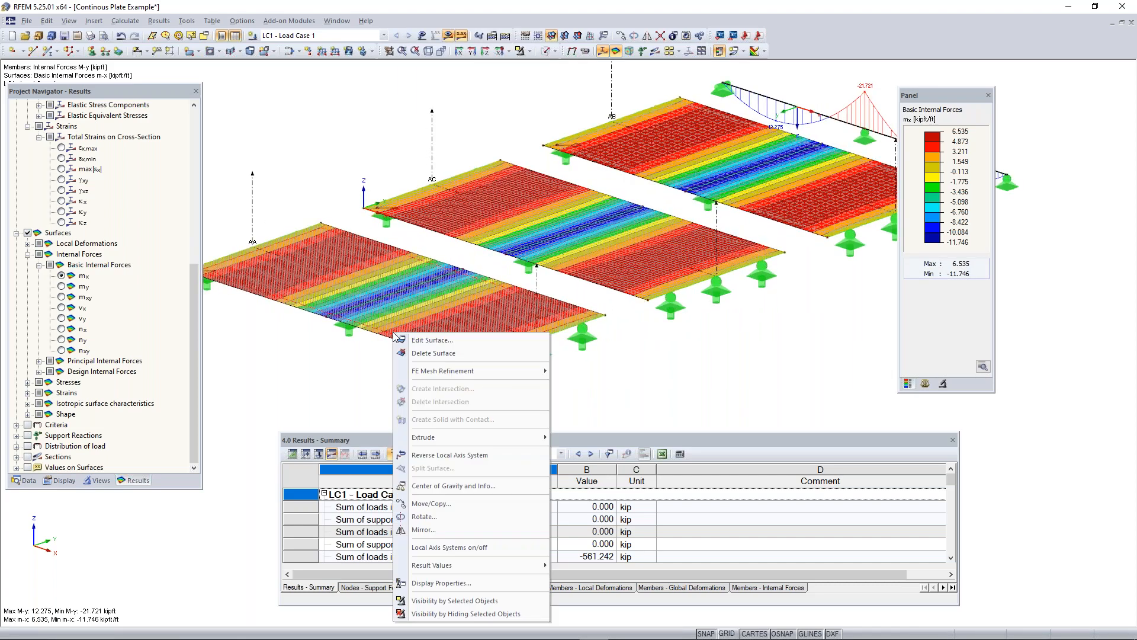
click(472, 552)
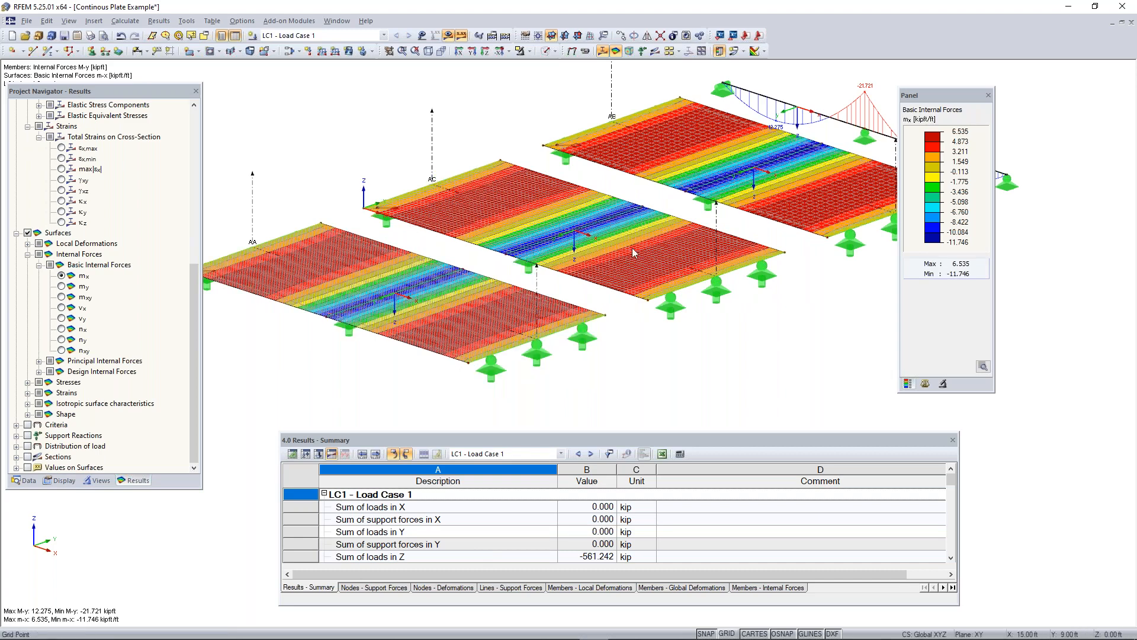
Step: Look over the mx contours with the surface axes and move the color scale panel clear of the beam
middle_drag(743, 190, 698, 215)
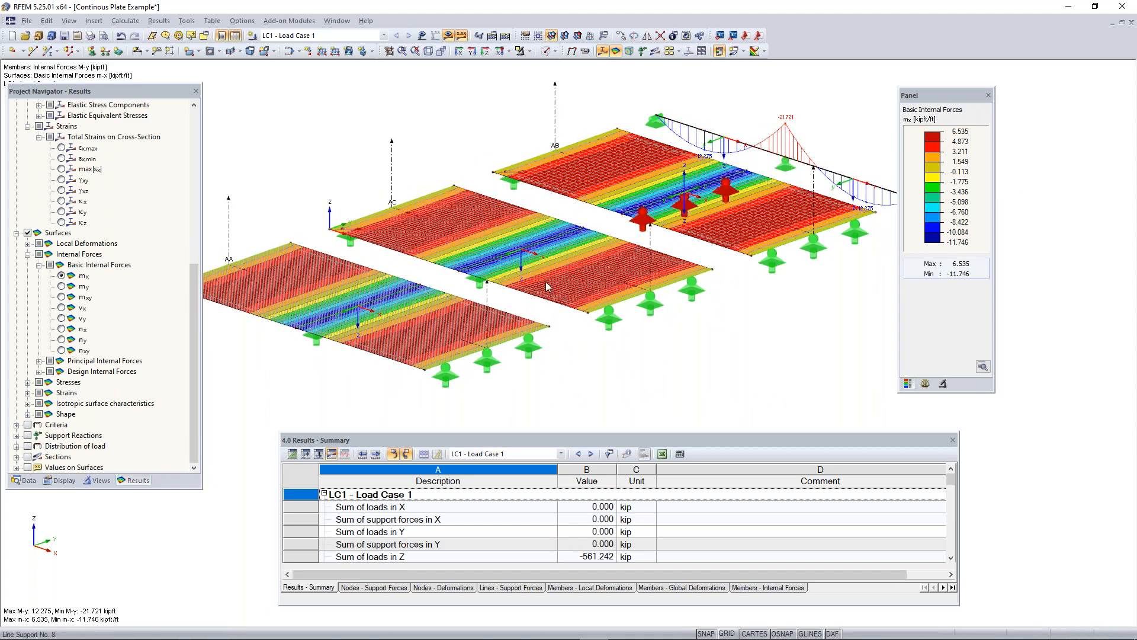
middle_drag(547, 286, 614, 295)
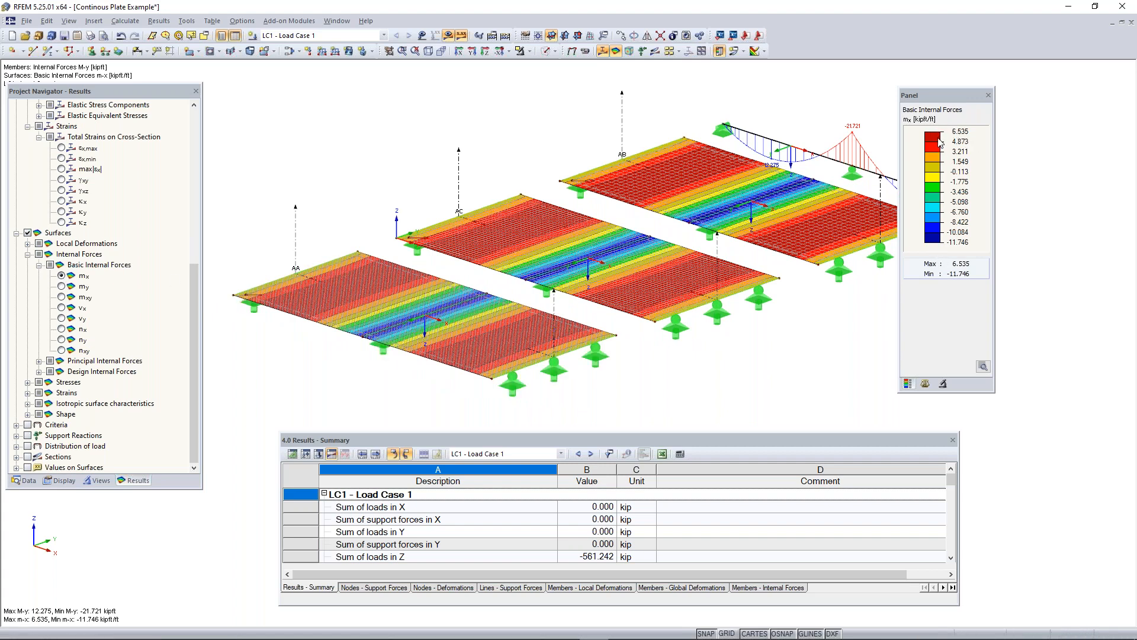
drag(935, 98, 1013, 101)
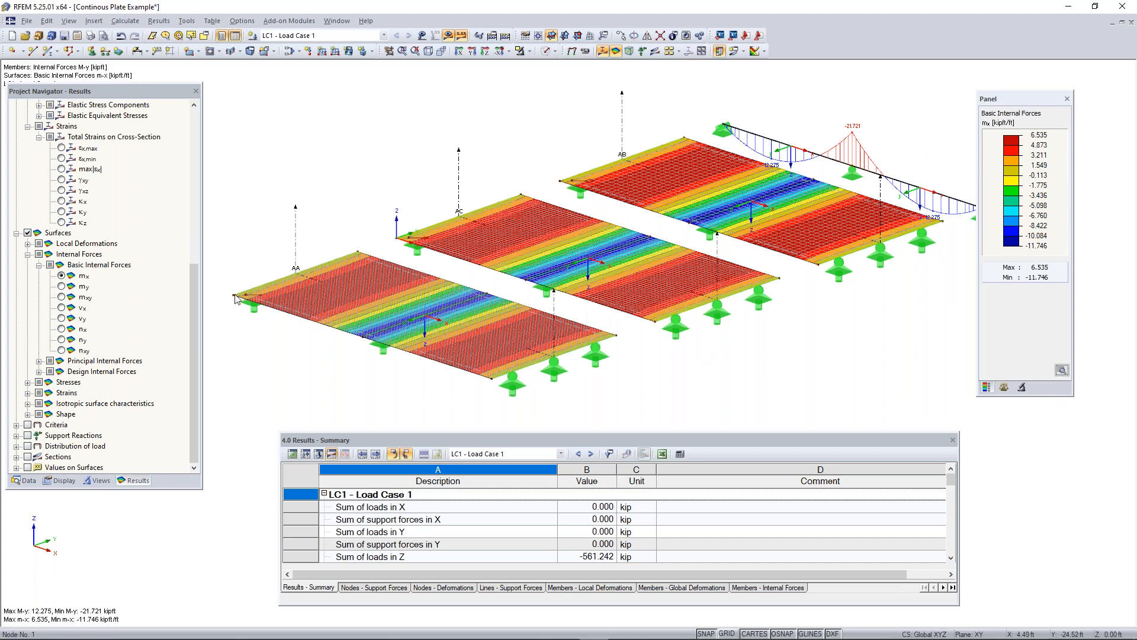
Step: View the surface shear force vx, followed by the membrane forces nx, ny and nxy, and return to nx
click(62, 319)
click(62, 308)
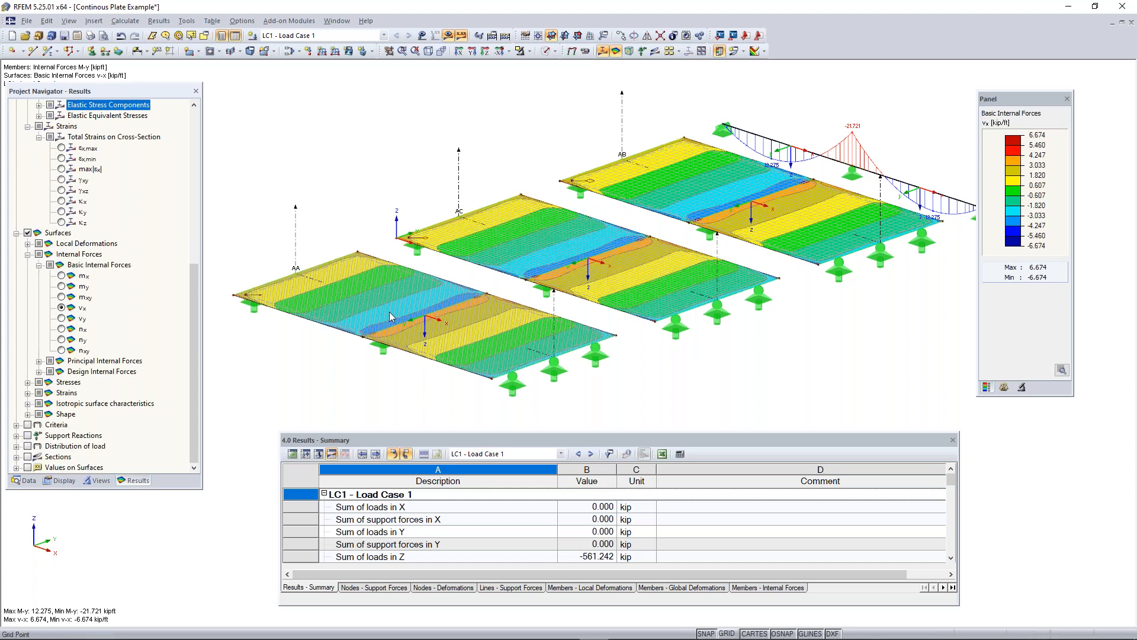
click(62, 330)
click(93, 341)
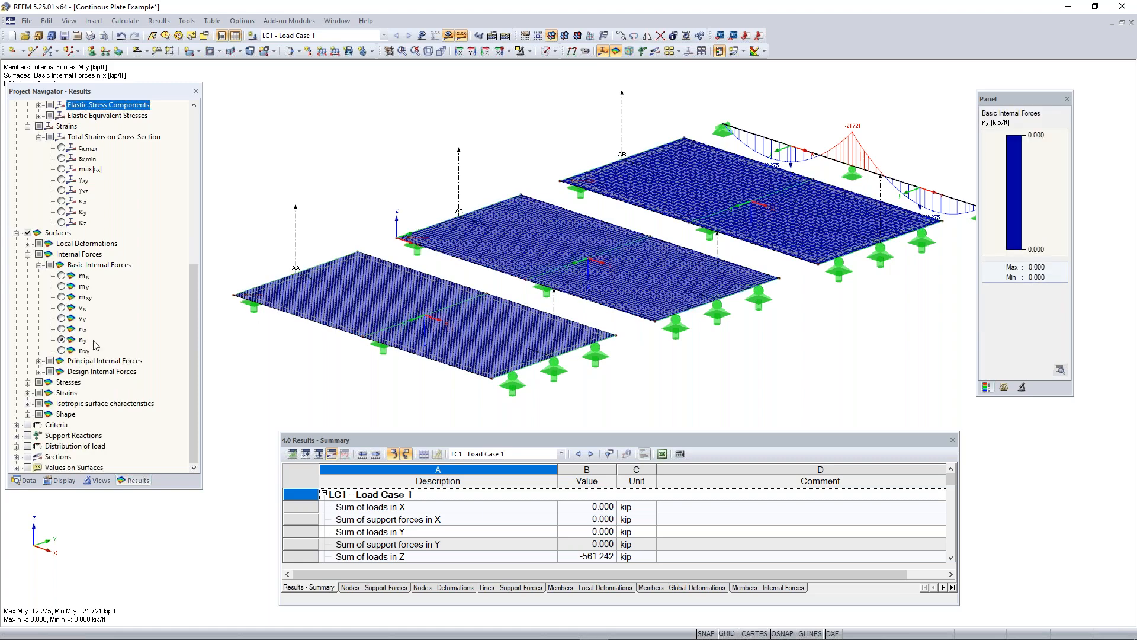
click(62, 350)
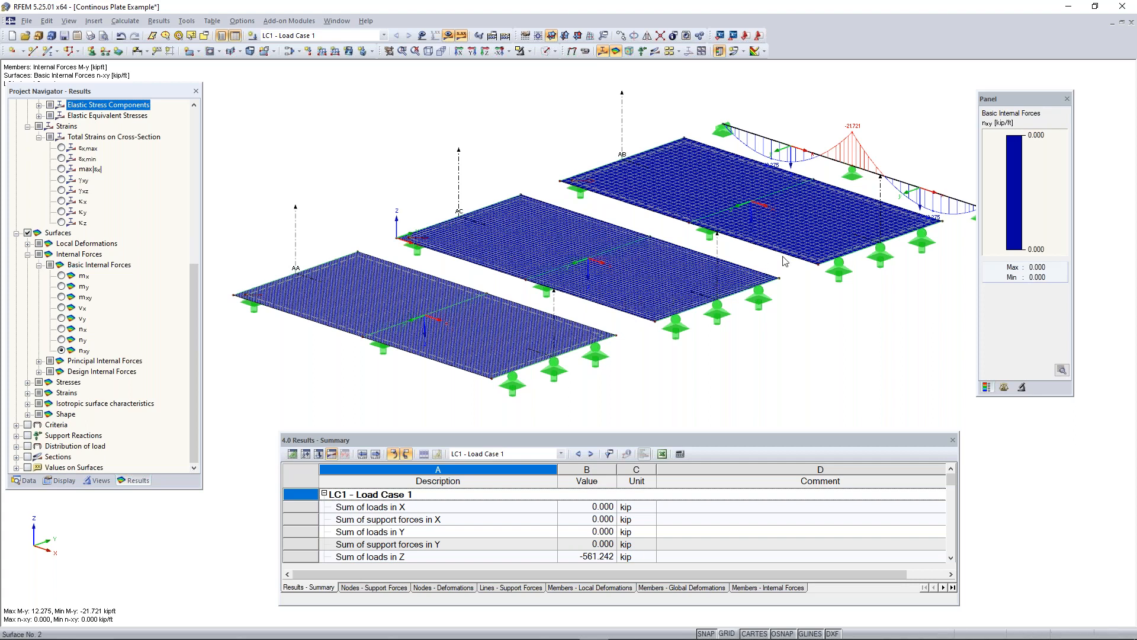
click(61, 329)
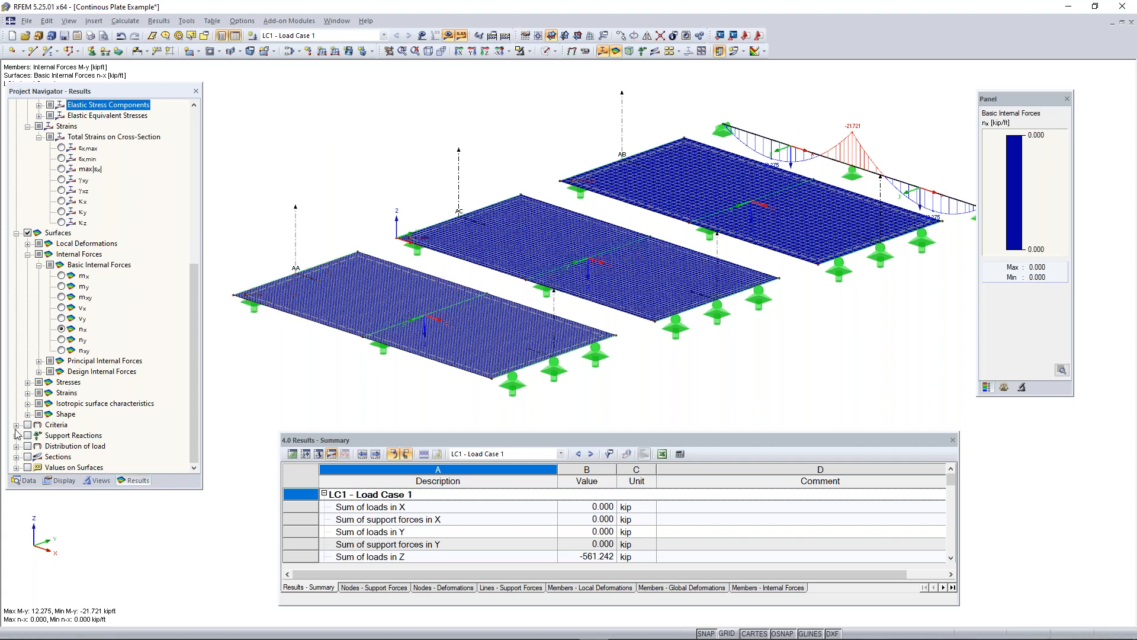
Step: Switch the surface results to shear force vy and from there to vx
scroll(81, 294, up, 1)
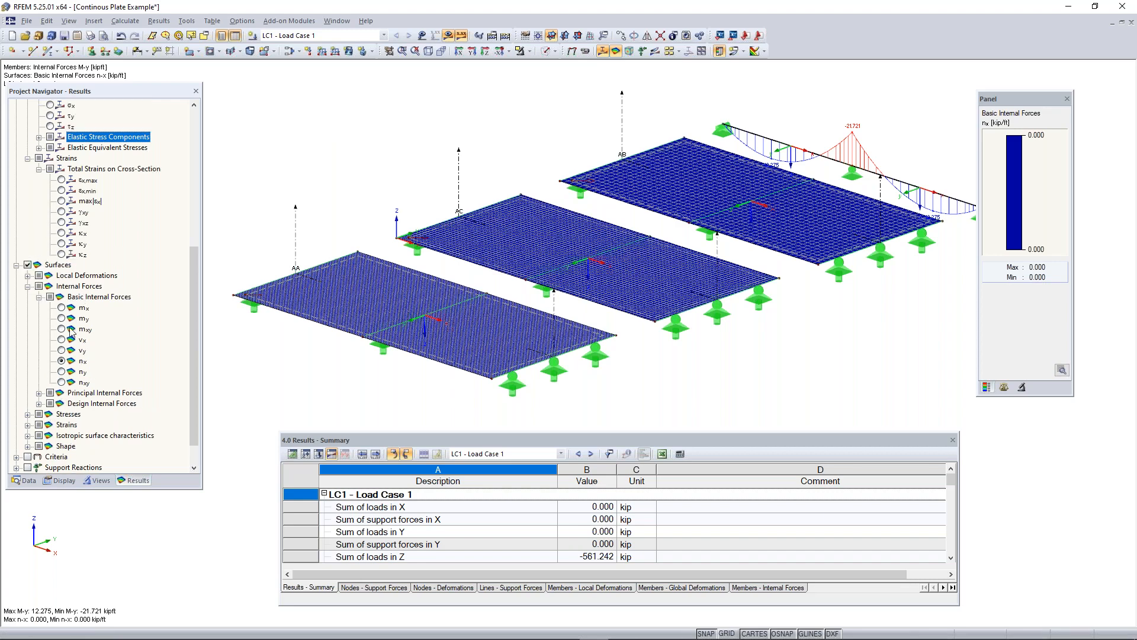
click(62, 350)
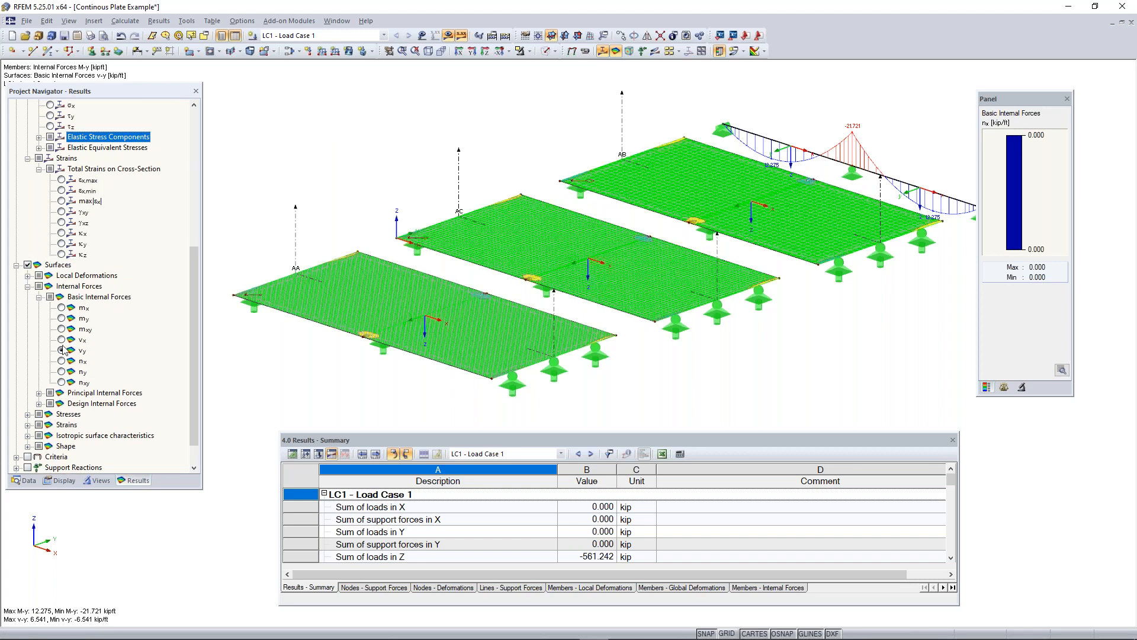
click(61, 339)
Step: Expand the support reaction options and turn on the display of support reactions
scroll(36, 413, down, 1)
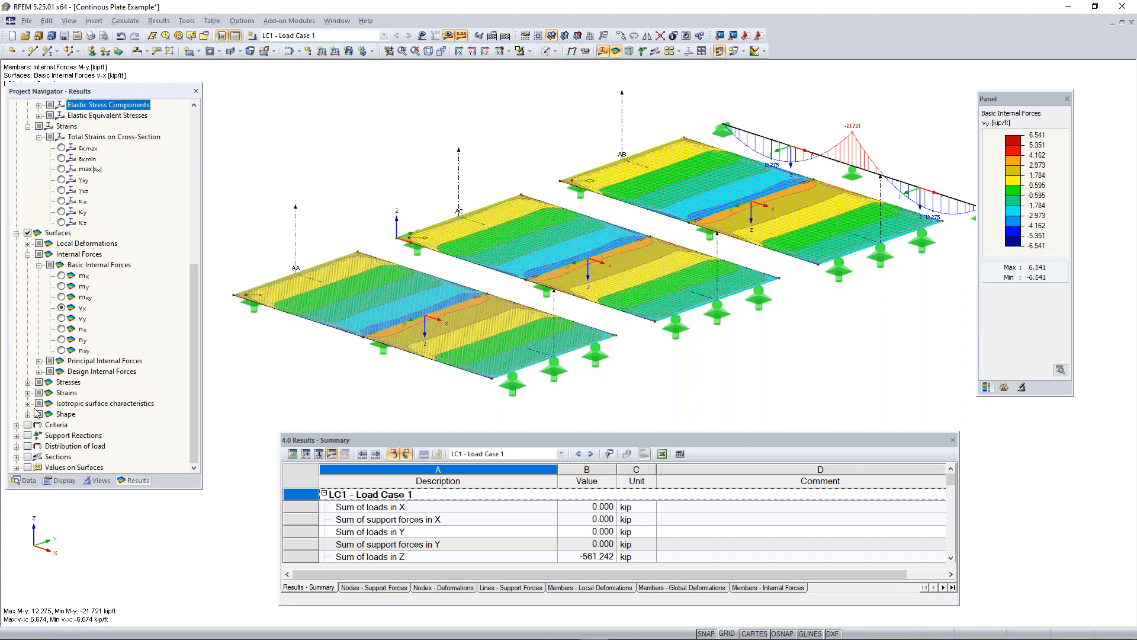
click(17, 436)
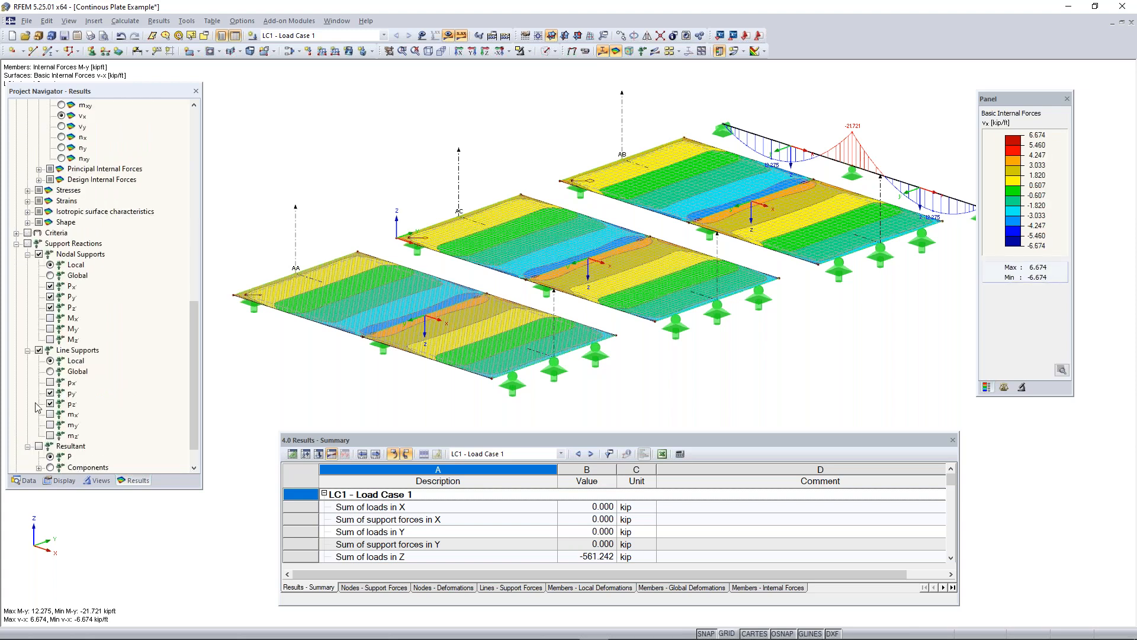
scroll(36, 407, down, 1)
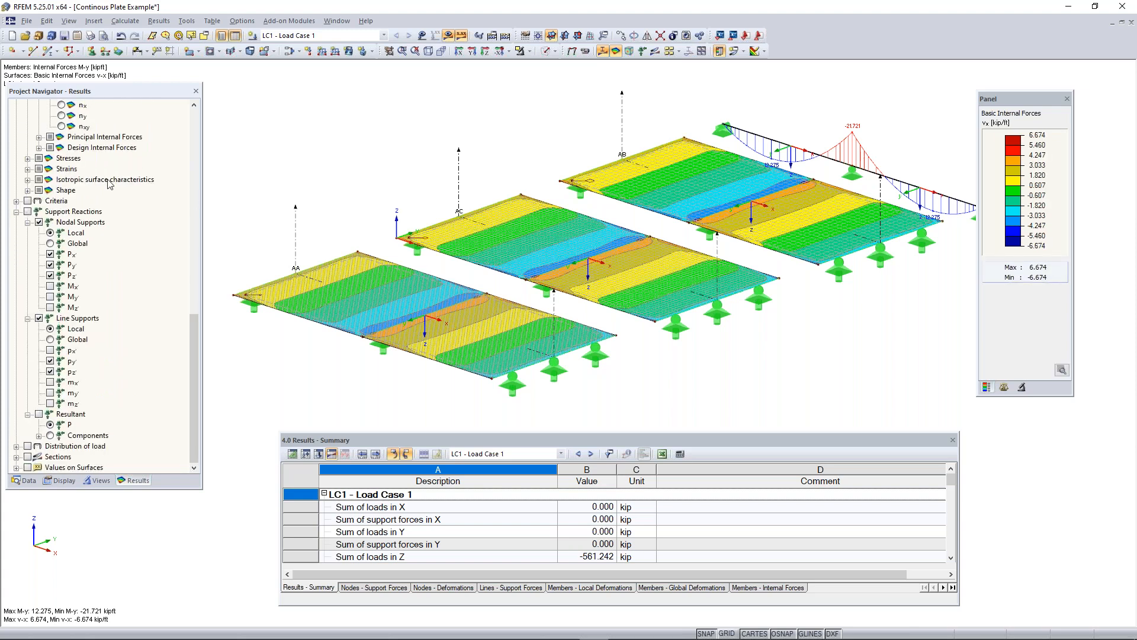
click(28, 212)
Step: Examine the line support reactions under the plates and the nodal support reactions of the beam from several angles
middle_drag(777, 254, 473, 303)
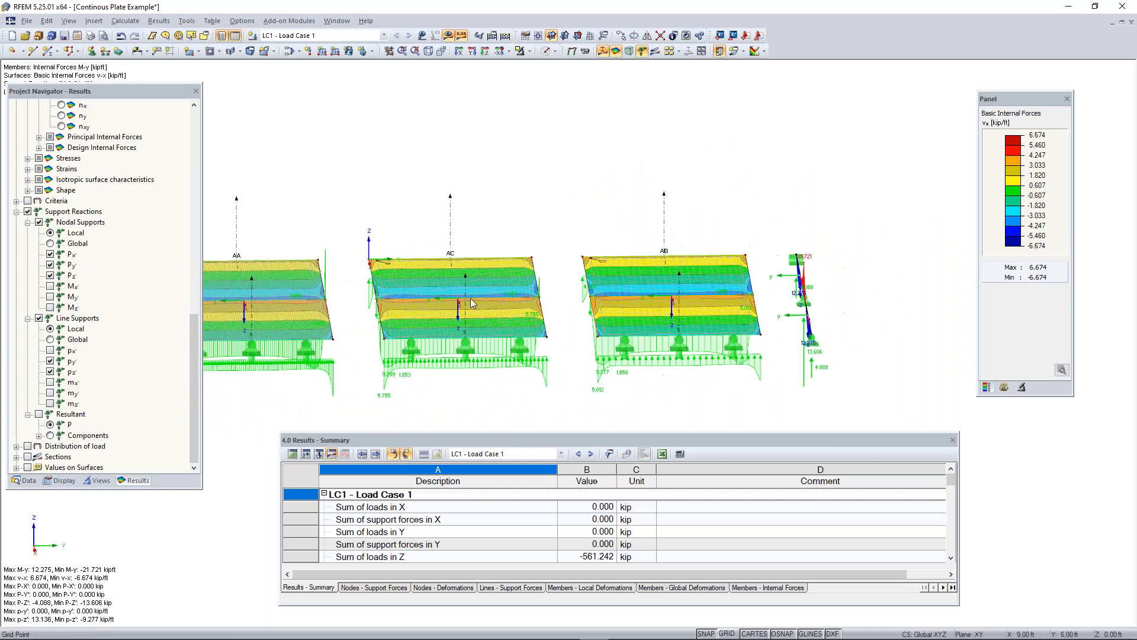
middle_drag(580, 409, 887, 315)
scroll(371, 304, up, 3)
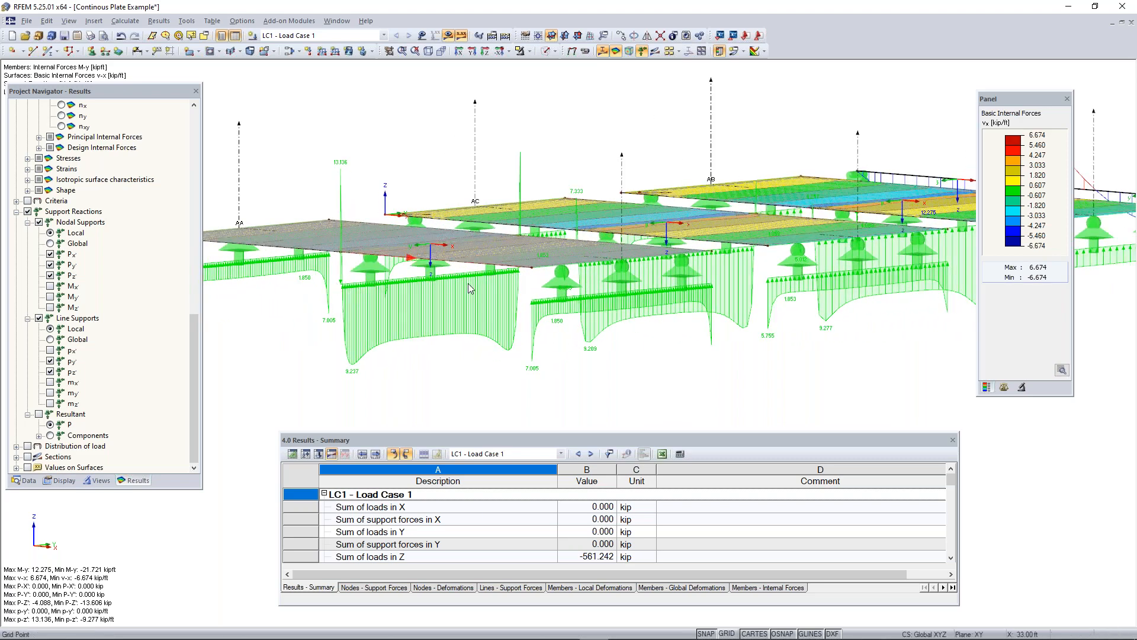
scroll(422, 329, down, 2)
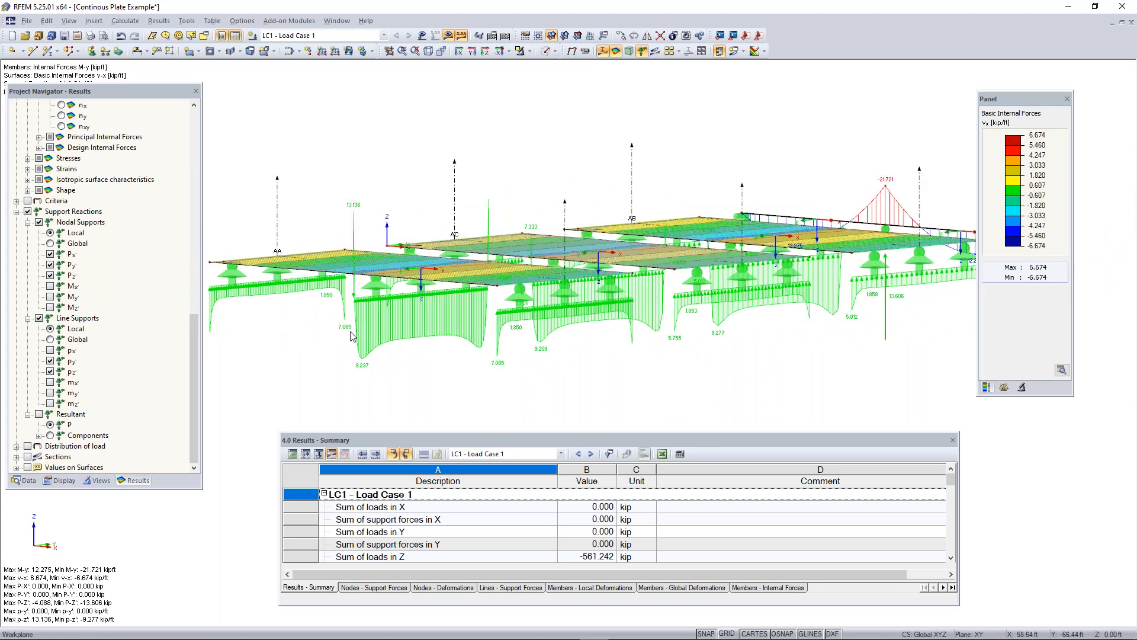
scroll(657, 338, down, 1)
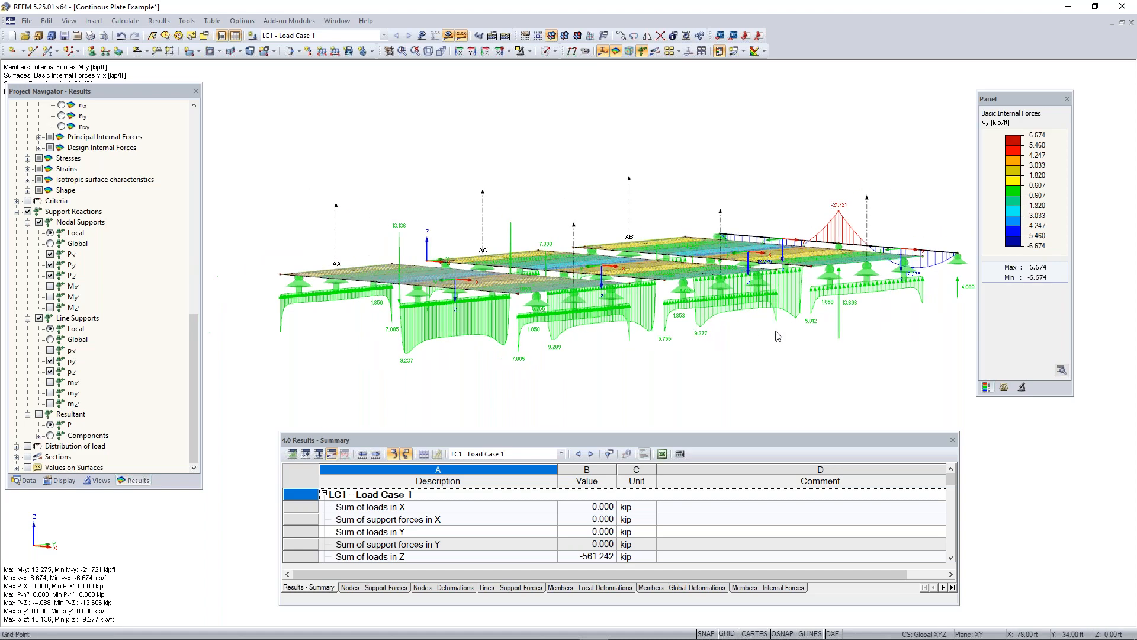
middle_drag(912, 301, 650, 341)
ctrl+middle_drag(716, 330, 613, 288)
scroll(613, 288, up, 1)
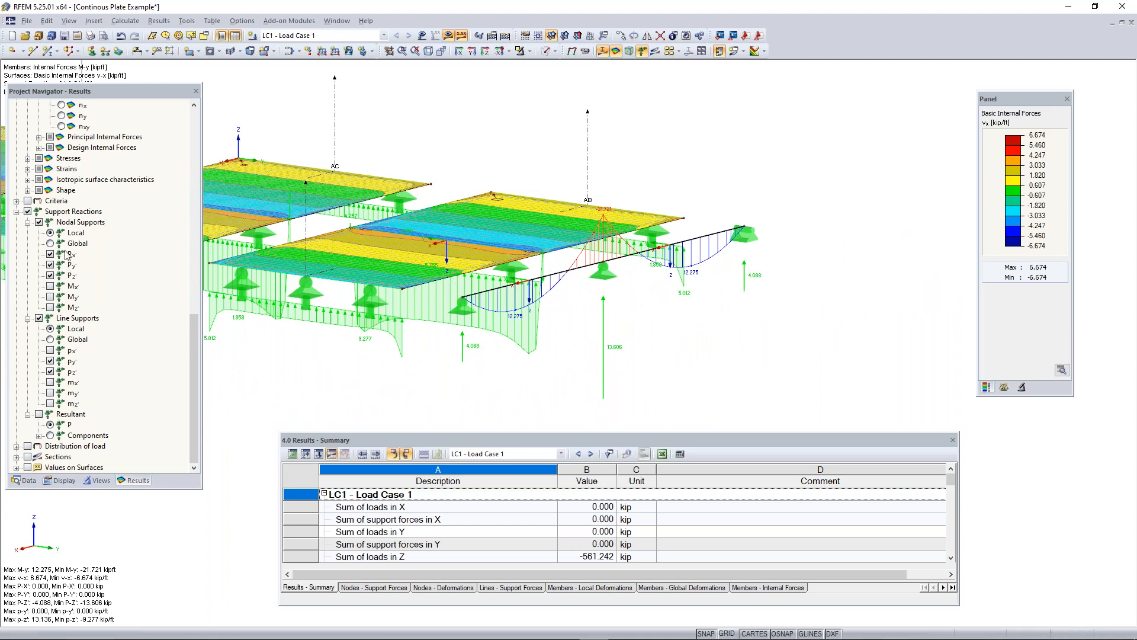
Step: Turn on the nodal support moments Mx', My' and Mz' and look over the model with the reactions shown
click(51, 297)
click(51, 307)
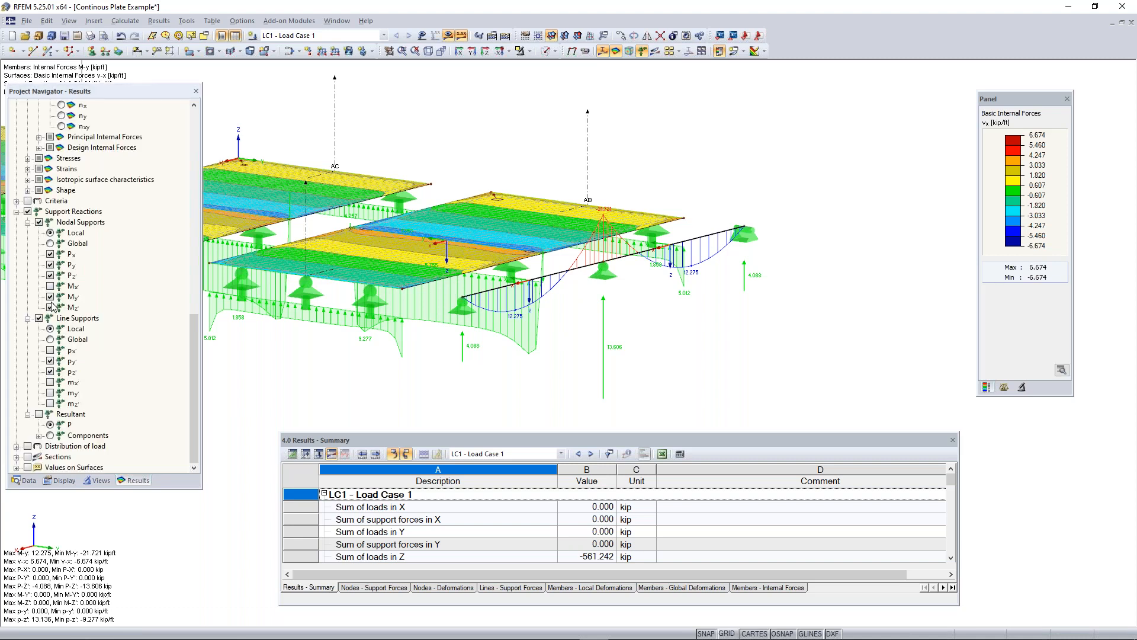
click(51, 297)
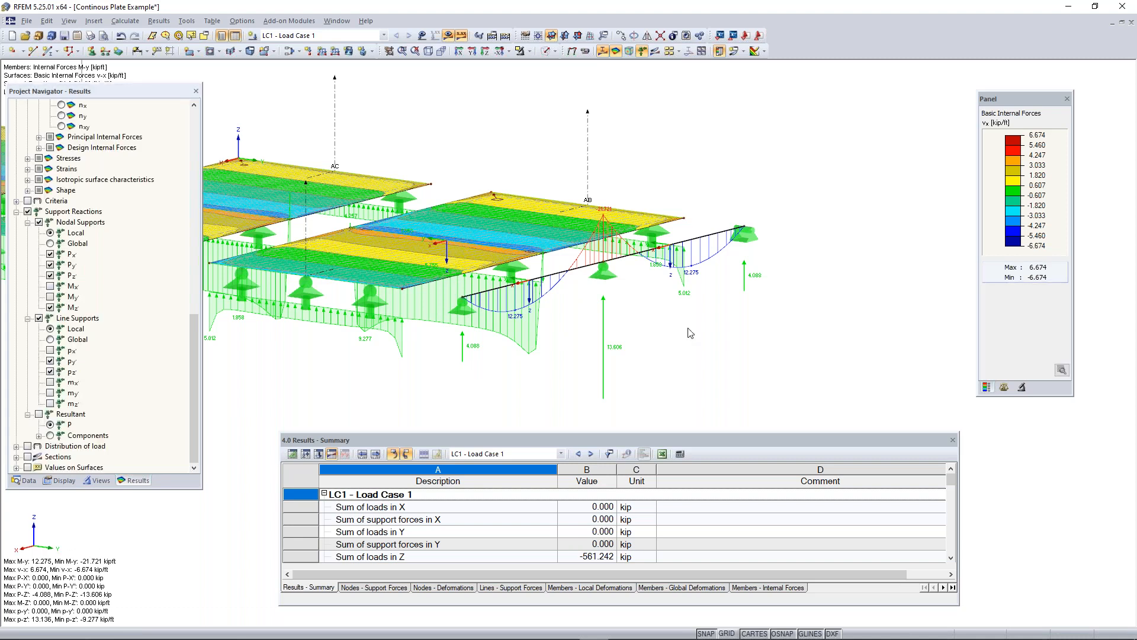
scroll(691, 333, down, 3)
ctrl+middle_drag(642, 358, 643, 394)
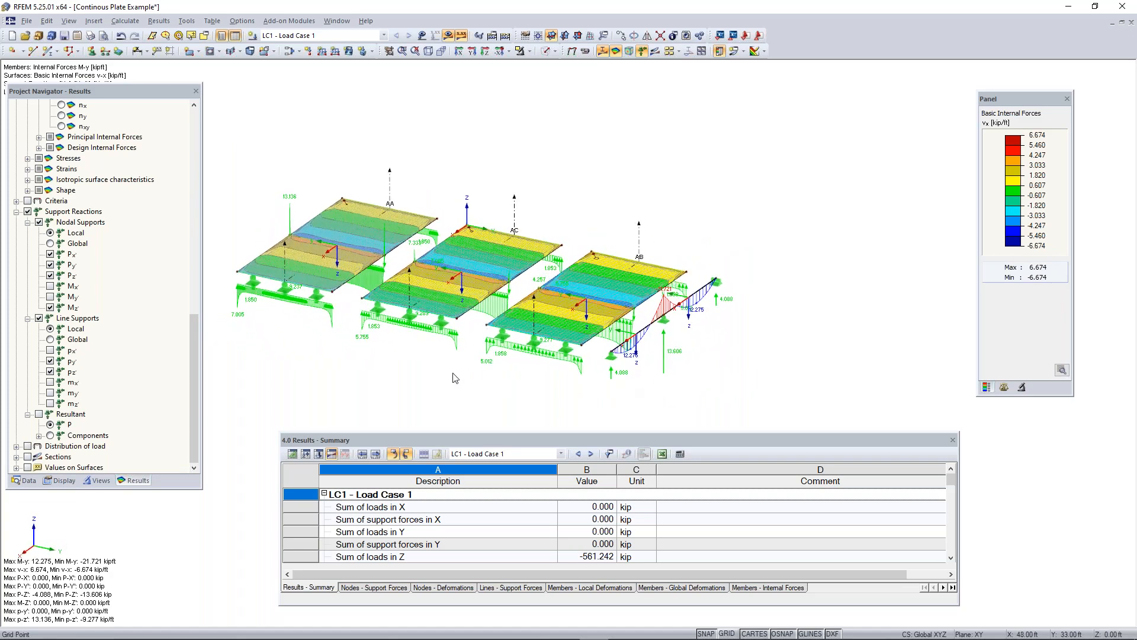
click(50, 297)
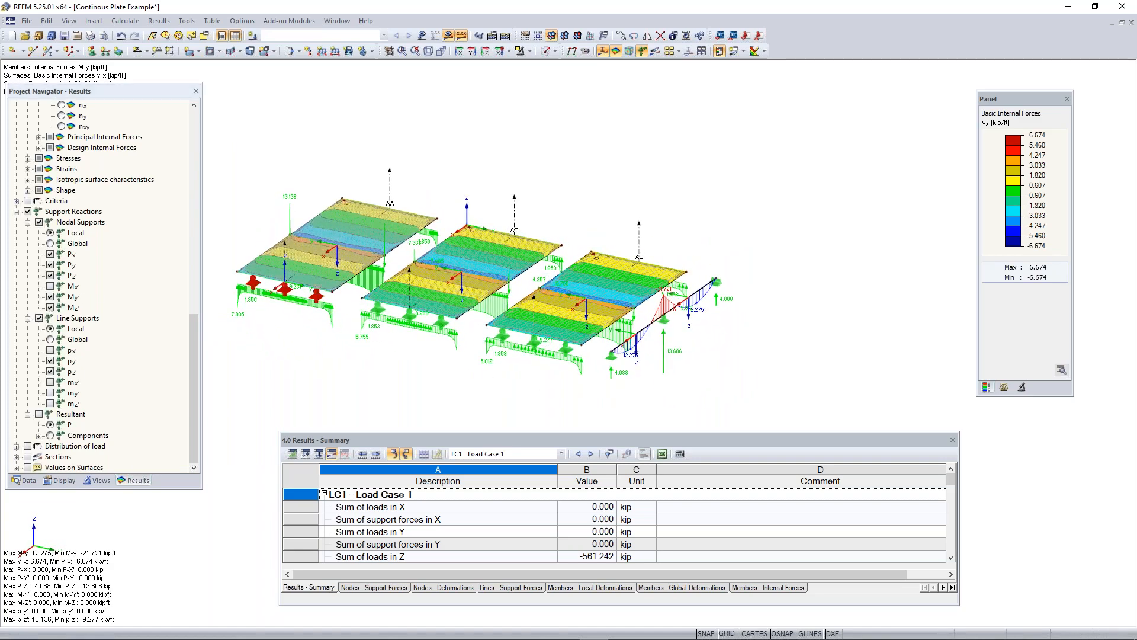
click(50, 286)
ctrl+middle_drag(533, 332, 675, 345)
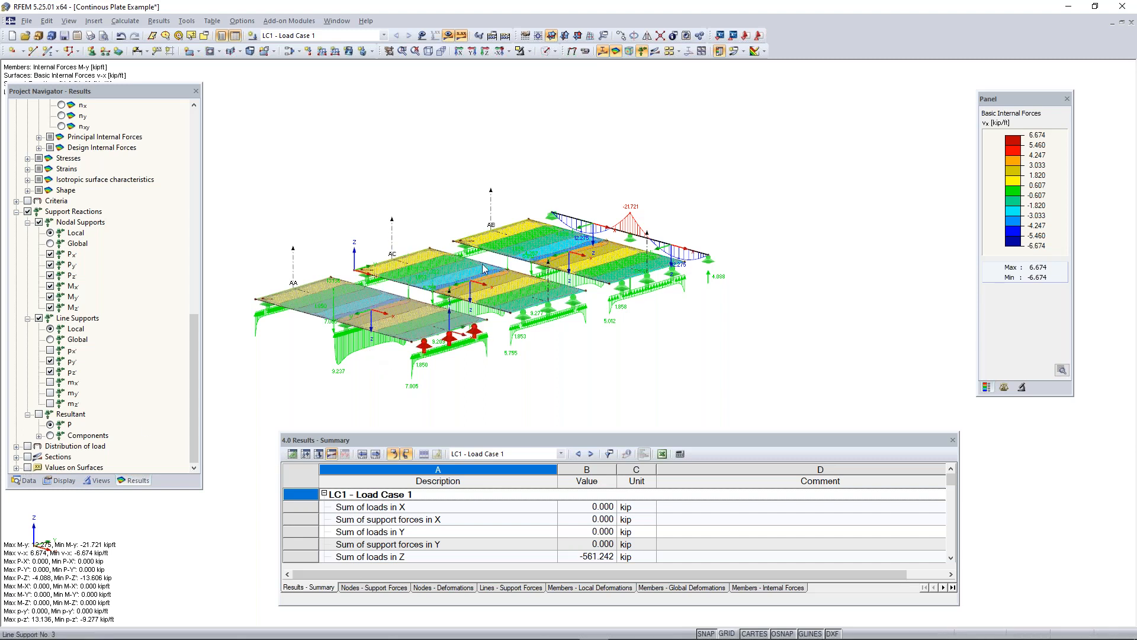
Step: Hide the support reactions and display the vx result values on the surfaces of the three plates
click(27, 211)
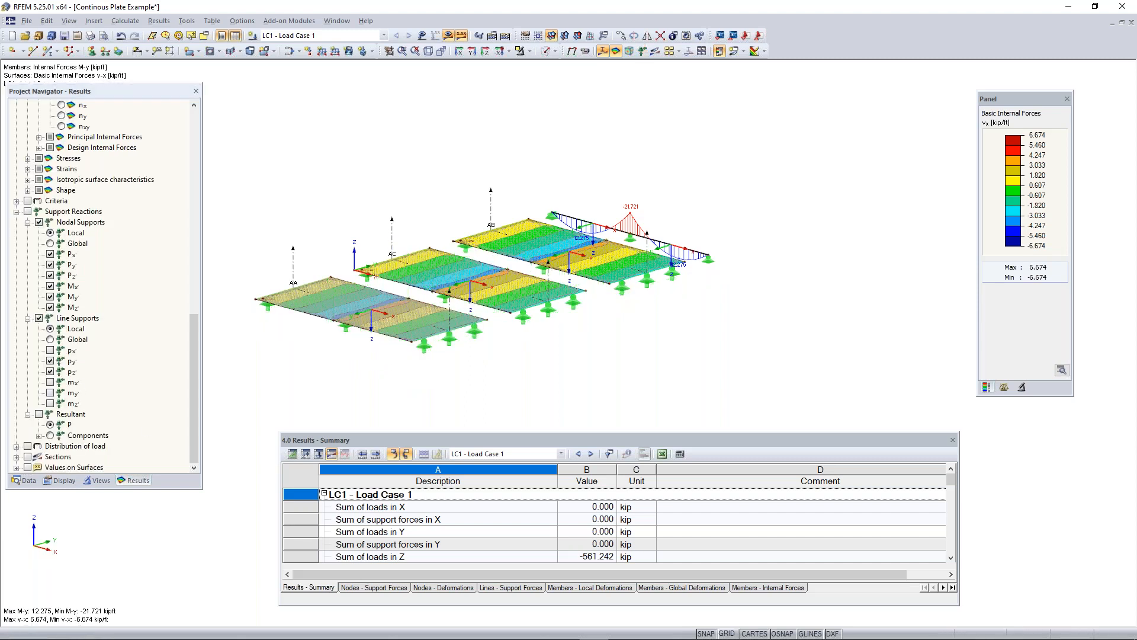
click(28, 468)
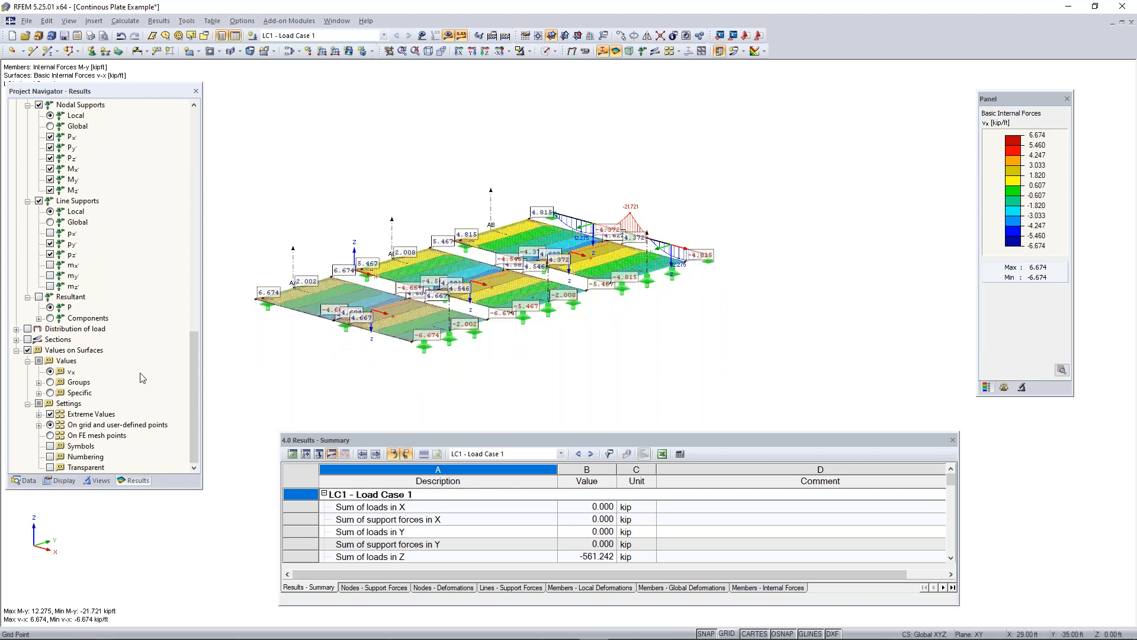
right_drag(348, 337, 370, 380)
key(Escape)
scroll(382, 330, up, 3)
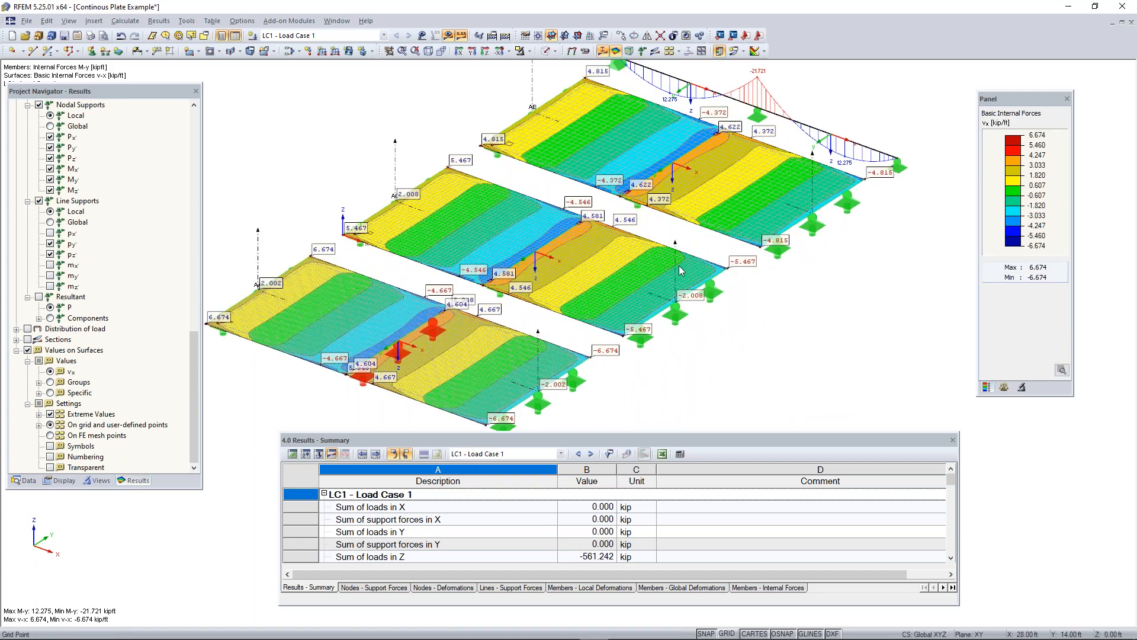
scroll(679, 266, down, 1)
right_drag(655, 293, 676, 285)
click(324, 195)
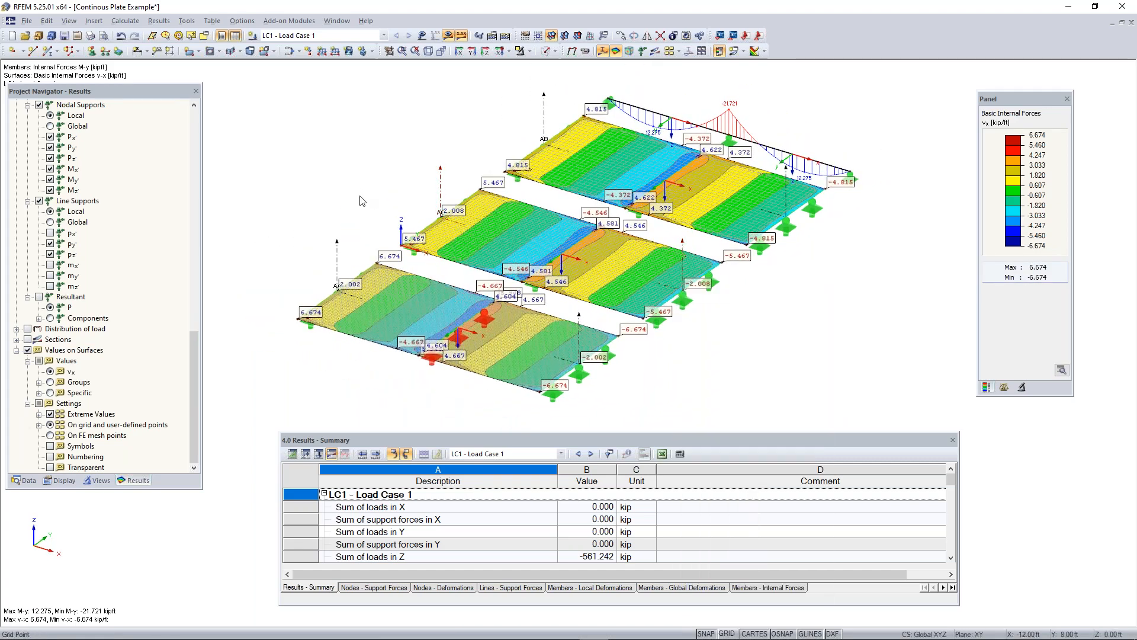
Step: Hide the values on surfaces and display the result diagrams along sections AA, AB and AC
click(28, 350)
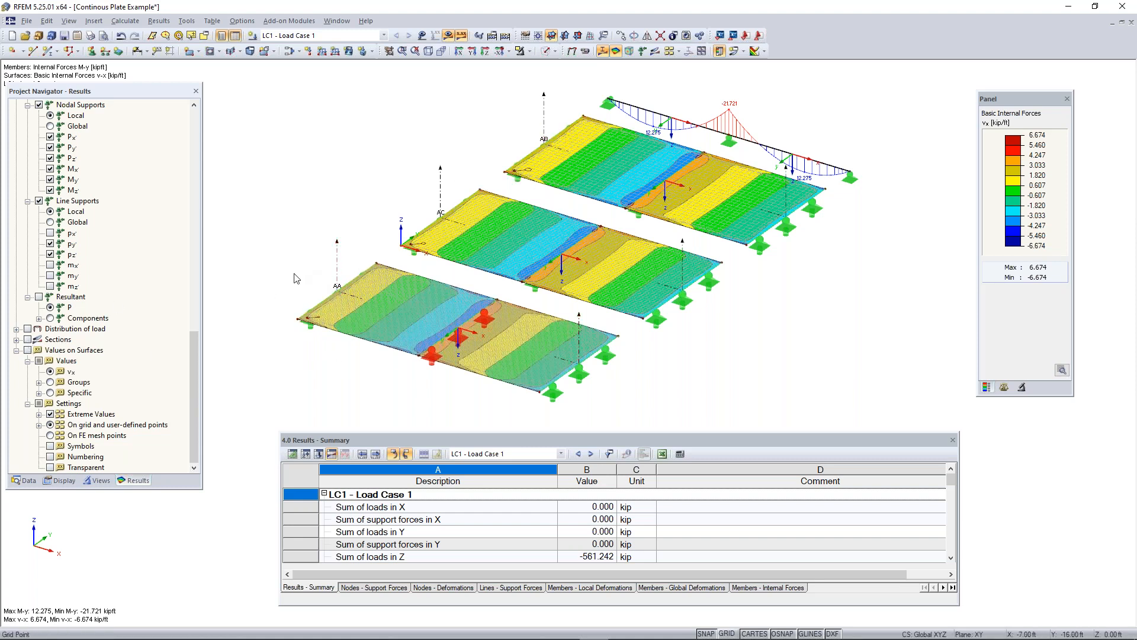
click(28, 340)
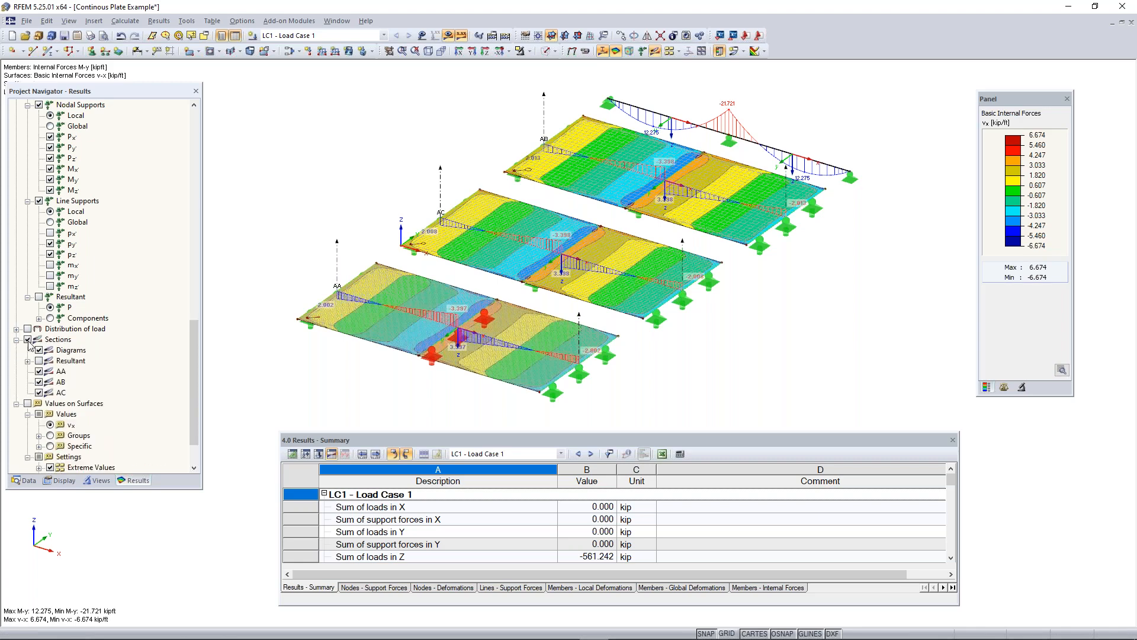
ctrl+middle_drag(468, 393, 428, 362)
right_click(426, 360)
click(130, 297)
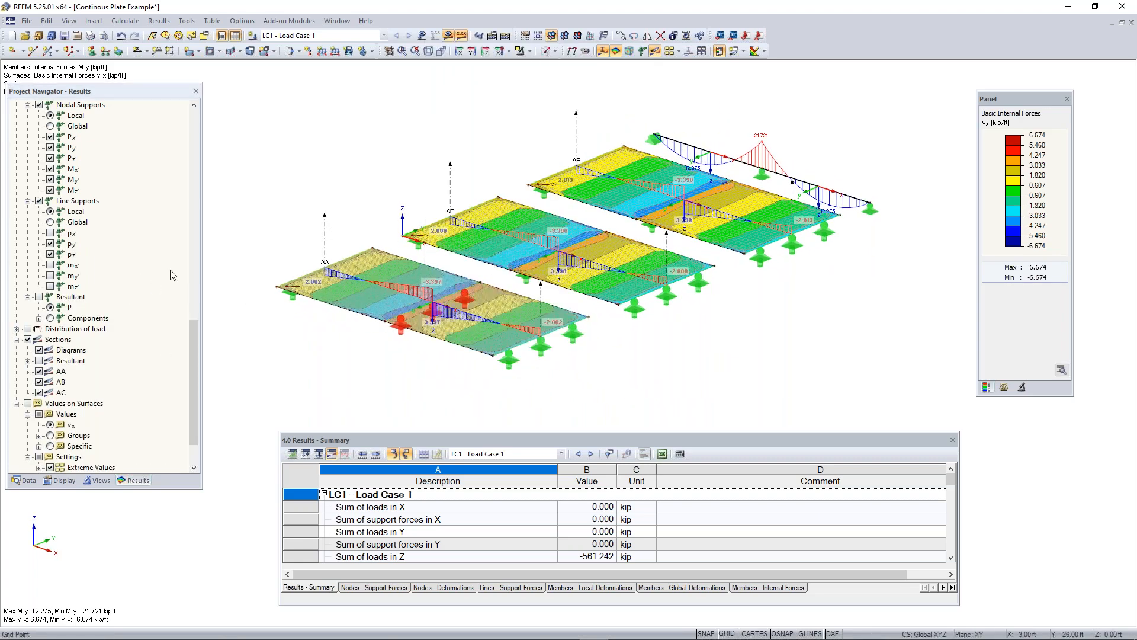
Step: Examine the vx section diagrams and their values at the supports of all three plates
scroll(139, 275, up, 11)
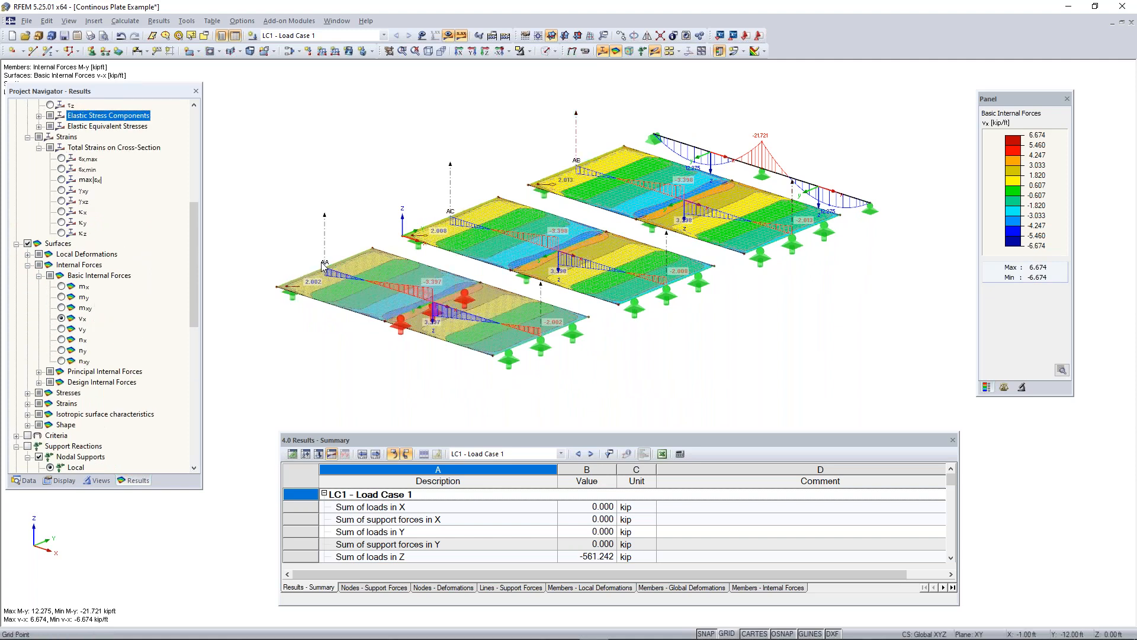
scroll(433, 281, up, 2)
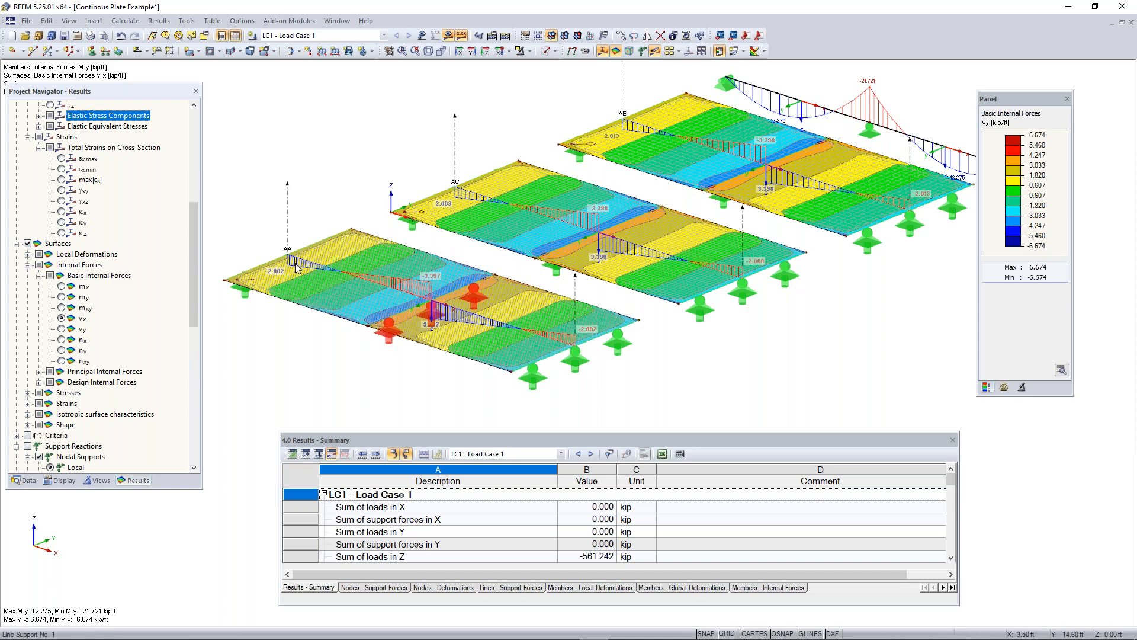
scroll(296, 268, up, 2)
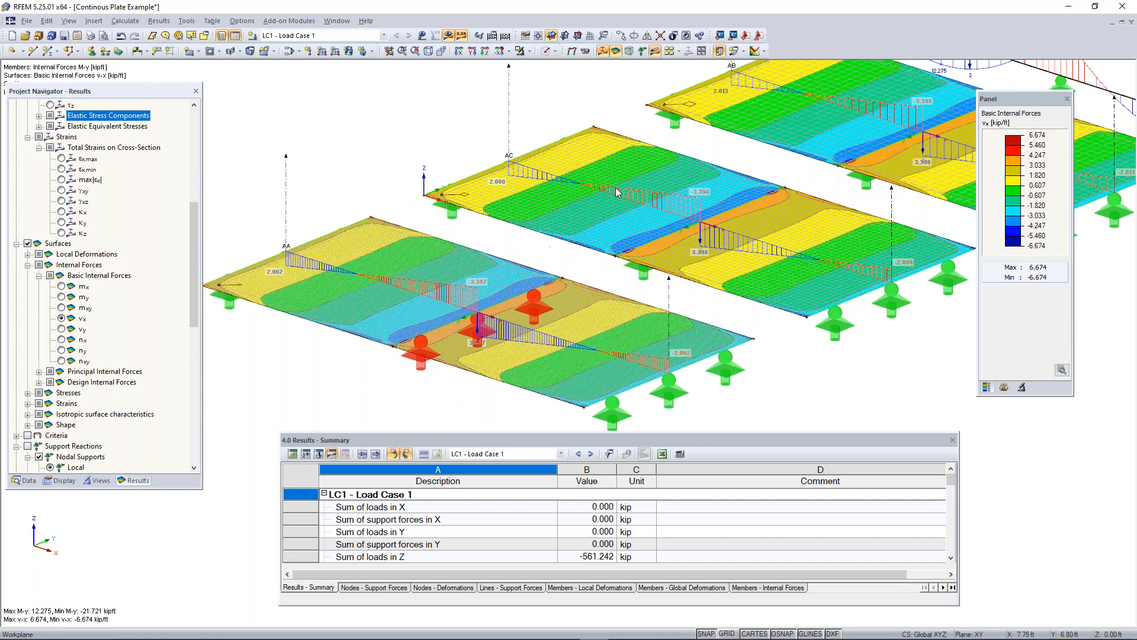
middle_drag(798, 125, 681, 169)
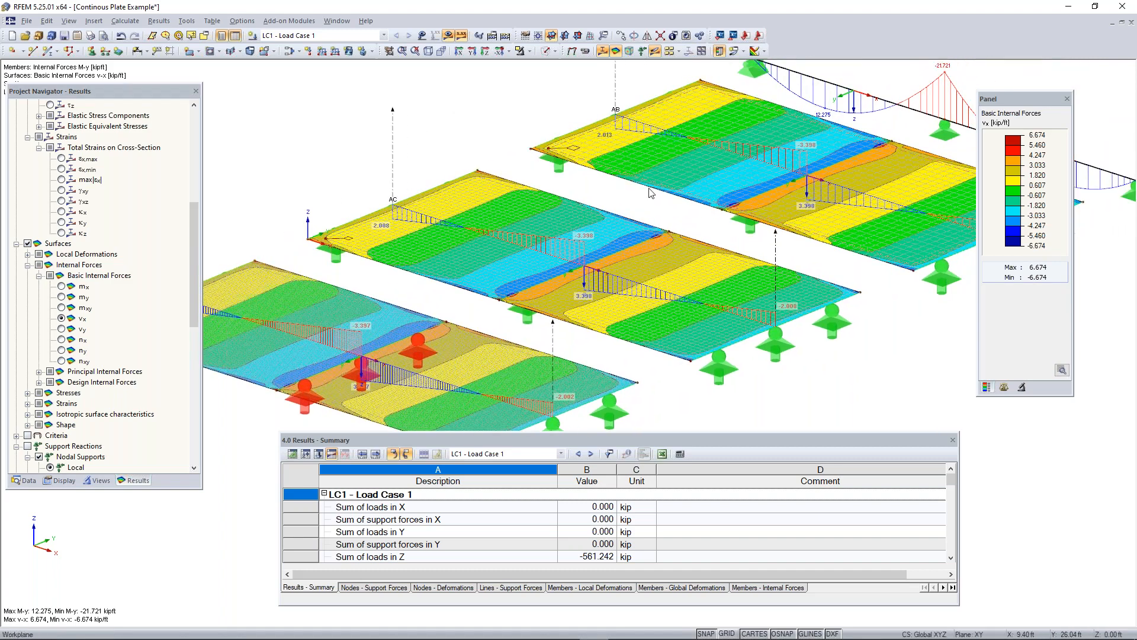
middle_drag(363, 340, 406, 306)
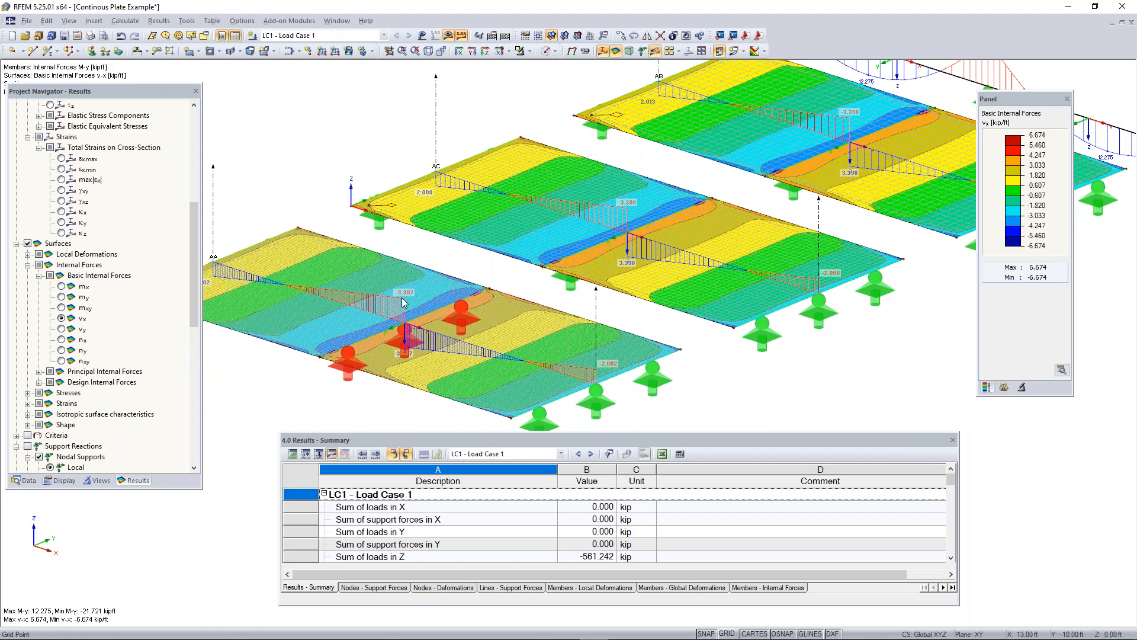
drag(133, 88, 116, 161)
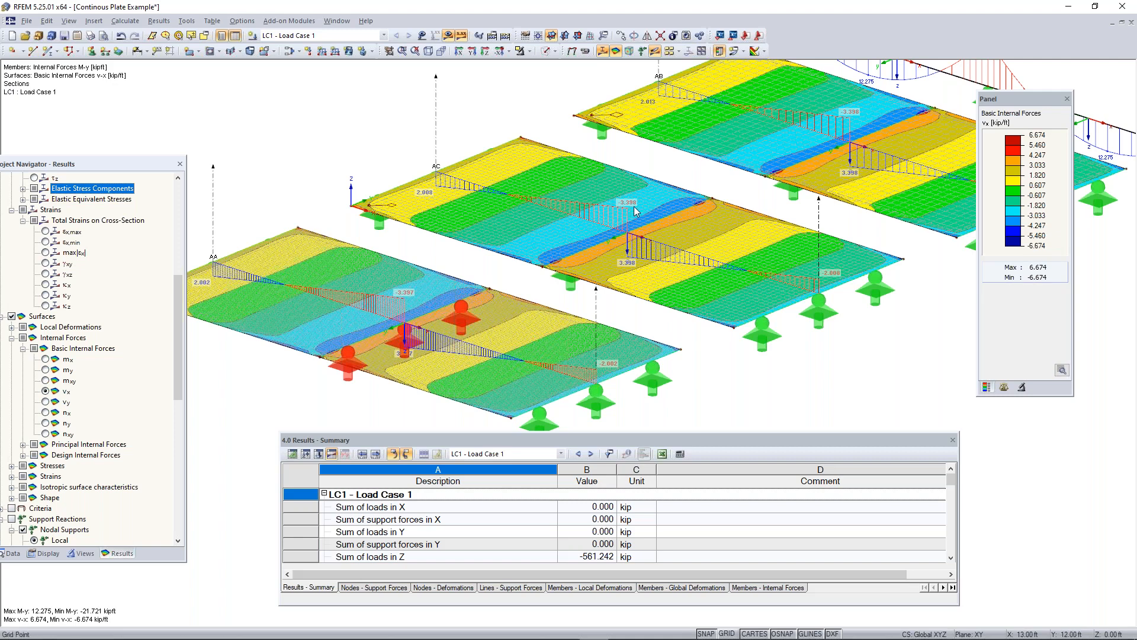
middle_drag(751, 179, 599, 239)
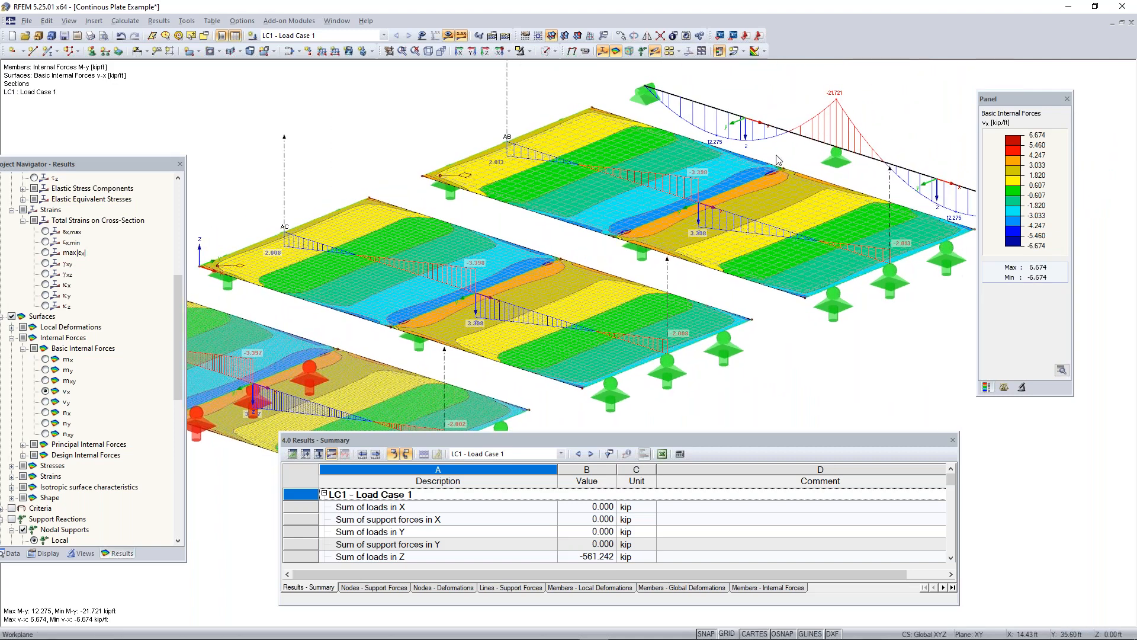
scroll(634, 222, down, 2)
middle_drag(403, 345, 488, 301)
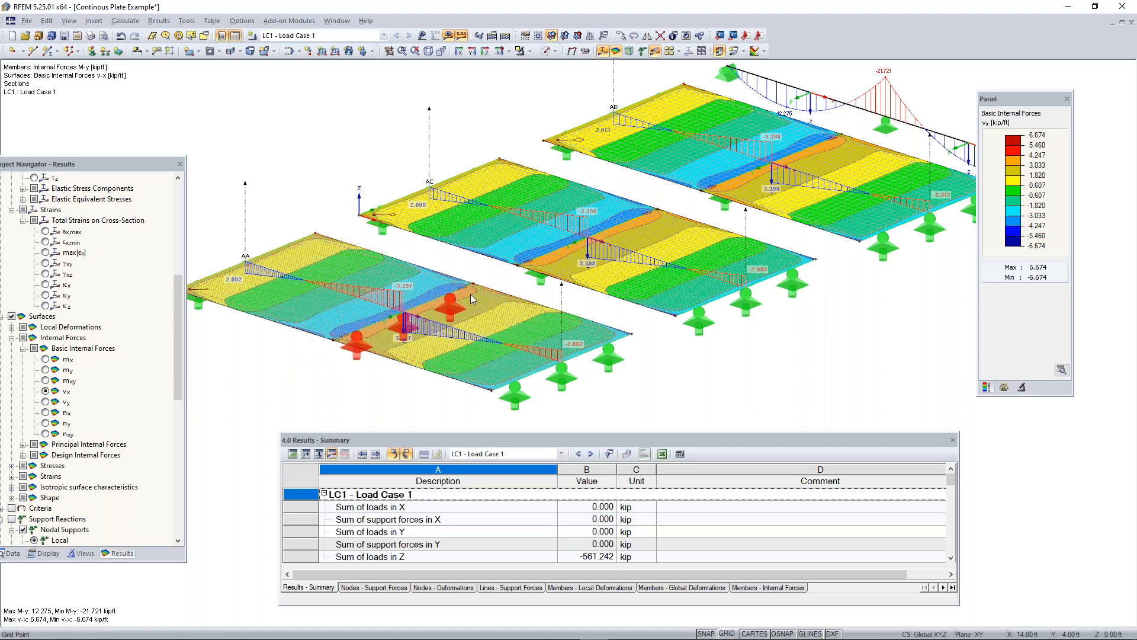
Step: Deactivate the shear stiffness of members in the global calculation parameters and accept the deletion of the existing results
click(126, 21)
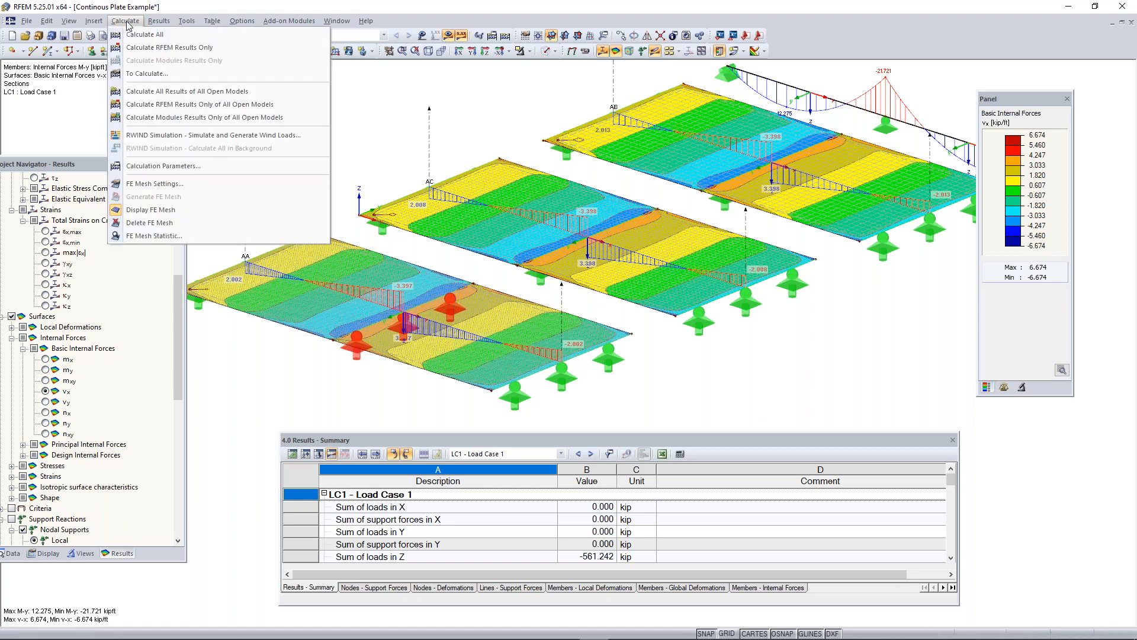
click(176, 167)
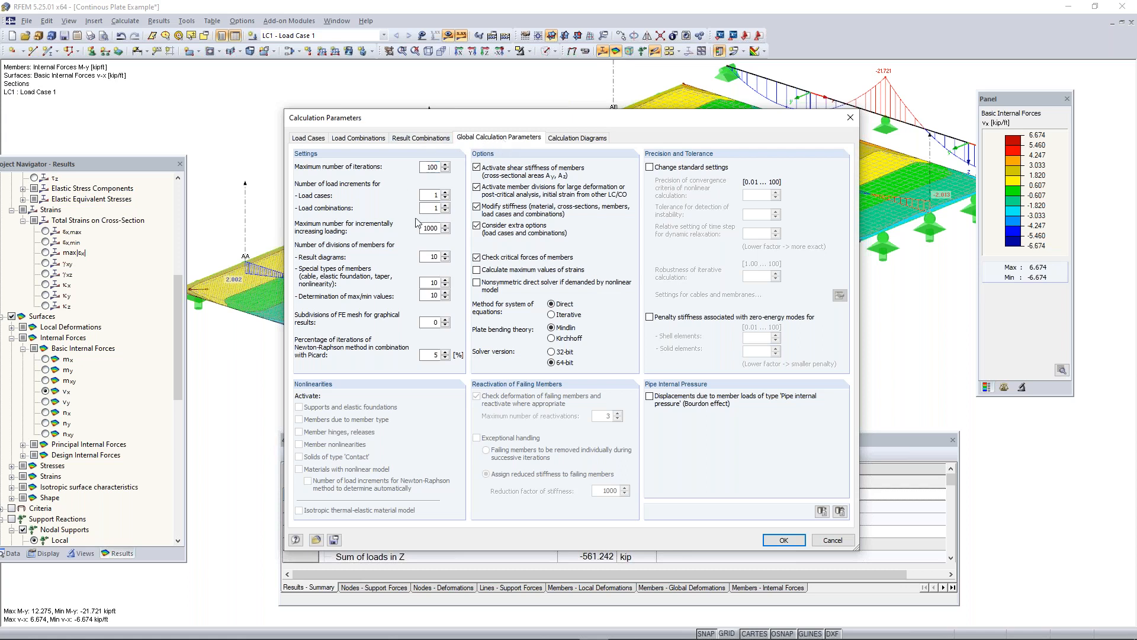
click(482, 170)
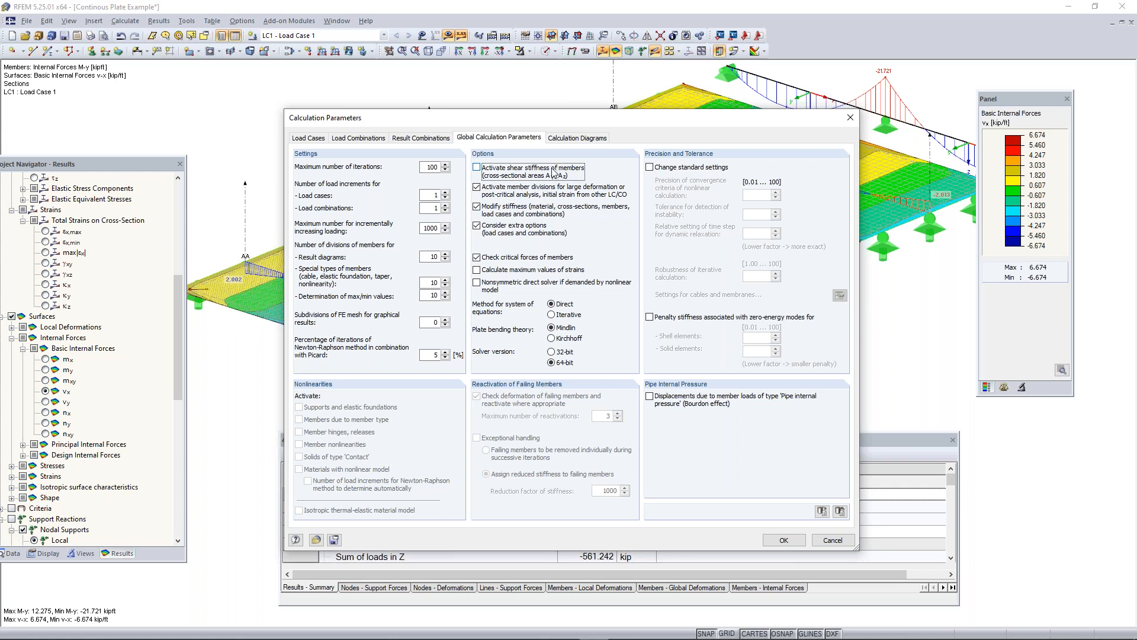
click(784, 539)
click(561, 360)
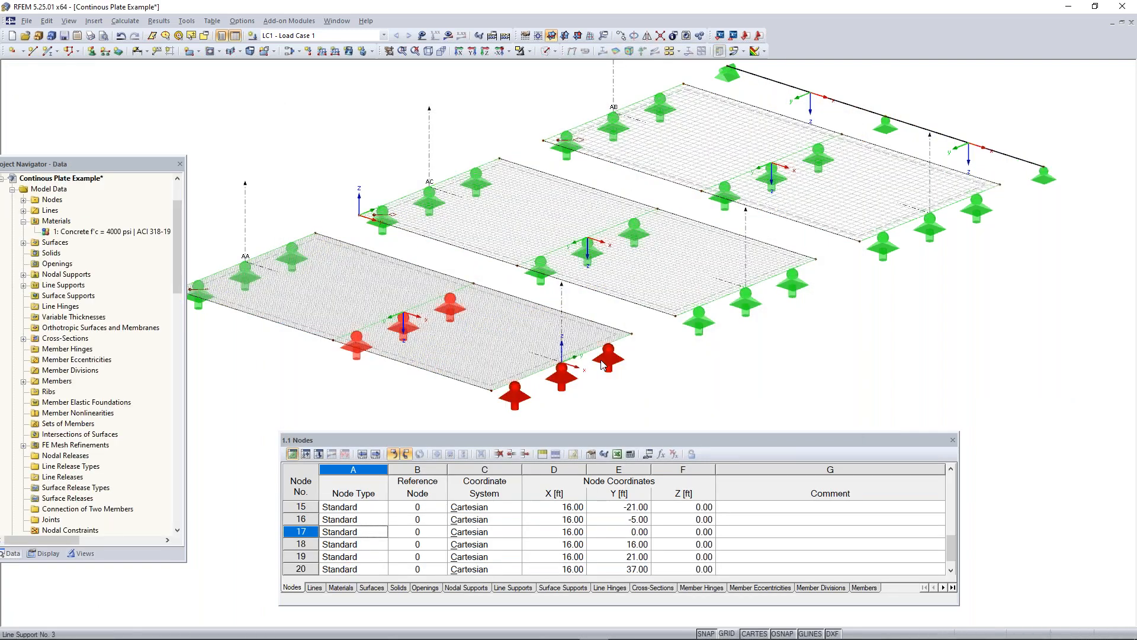
Step: Recalculate the model without member shear stiffness and inspect the beam's My moment diagram beside the plates
middle_drag(667, 293, 634, 305)
scroll(638, 322, down, 1)
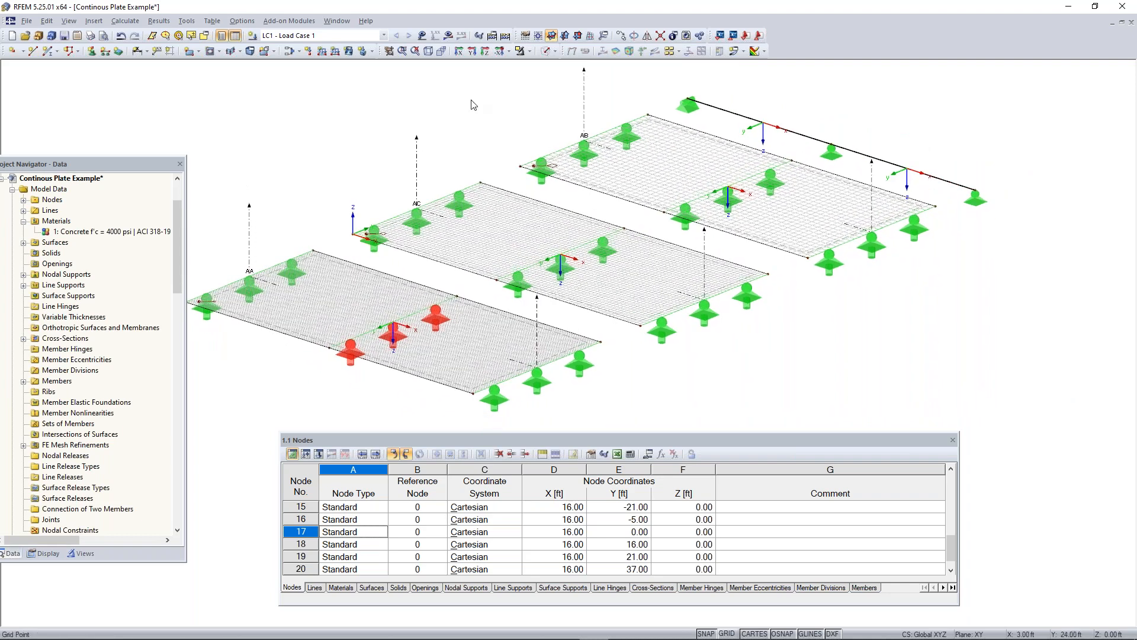
click(505, 36)
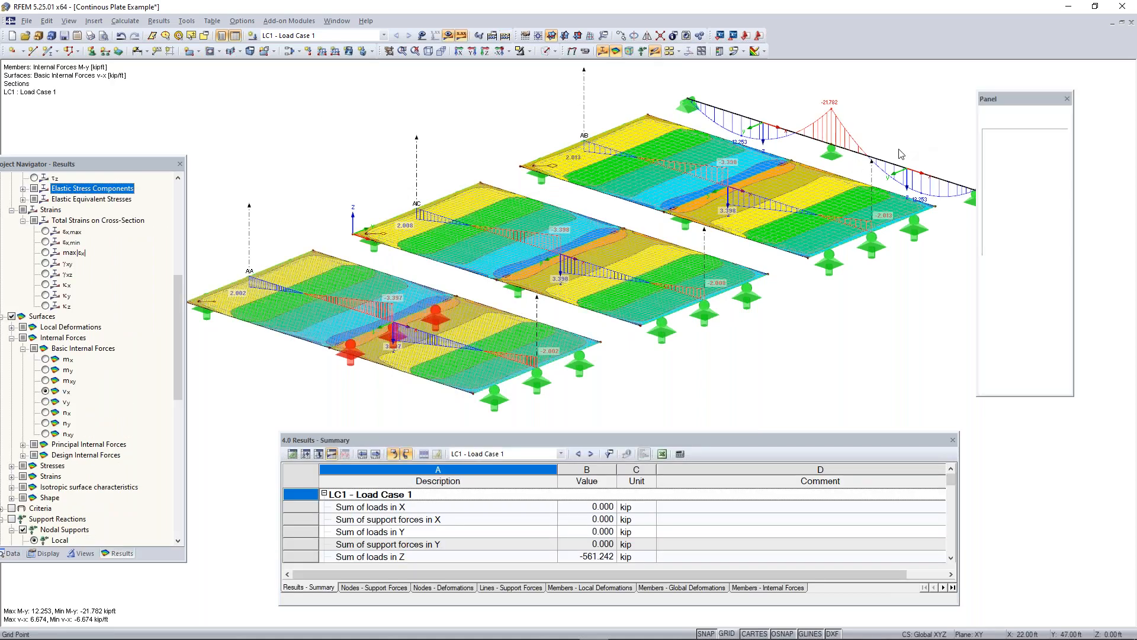
middle_drag(874, 140, 768, 161)
scroll(810, 149, up, 2)
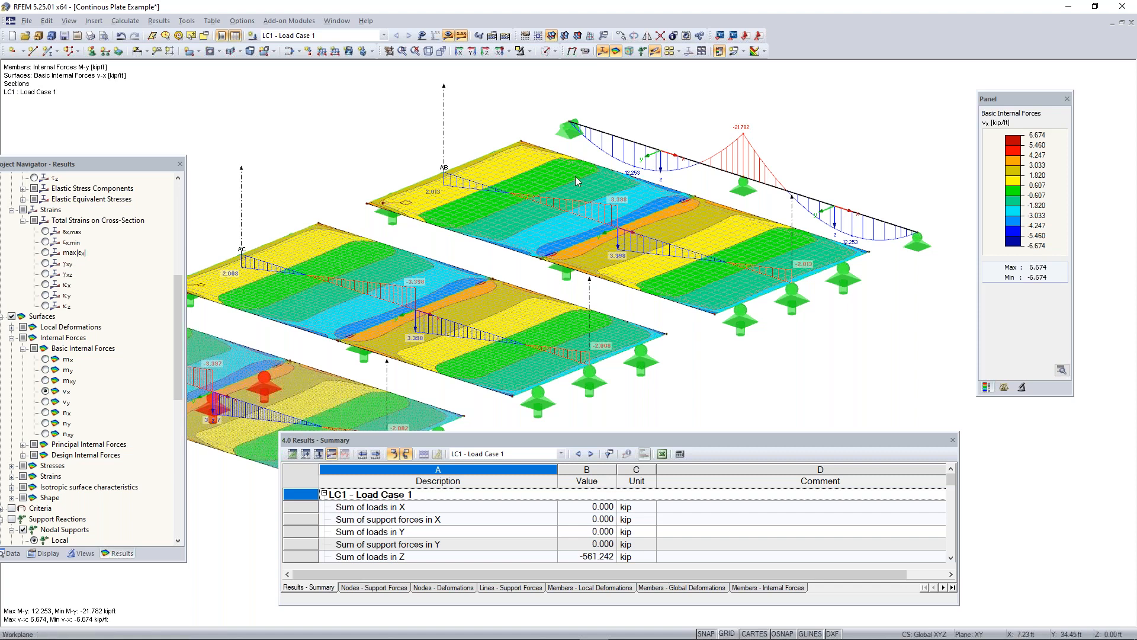
Step: Switch to the PowerPoint slide show and advance from the coffee break to the Plate Theory slide
key(super)
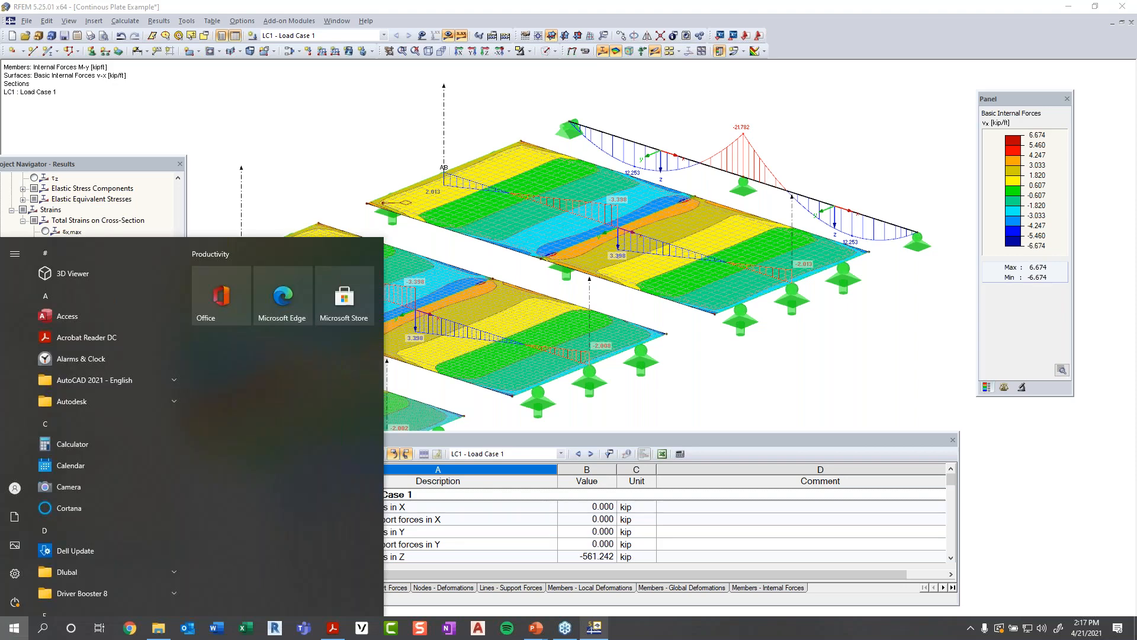
mouse_move(545, 629)
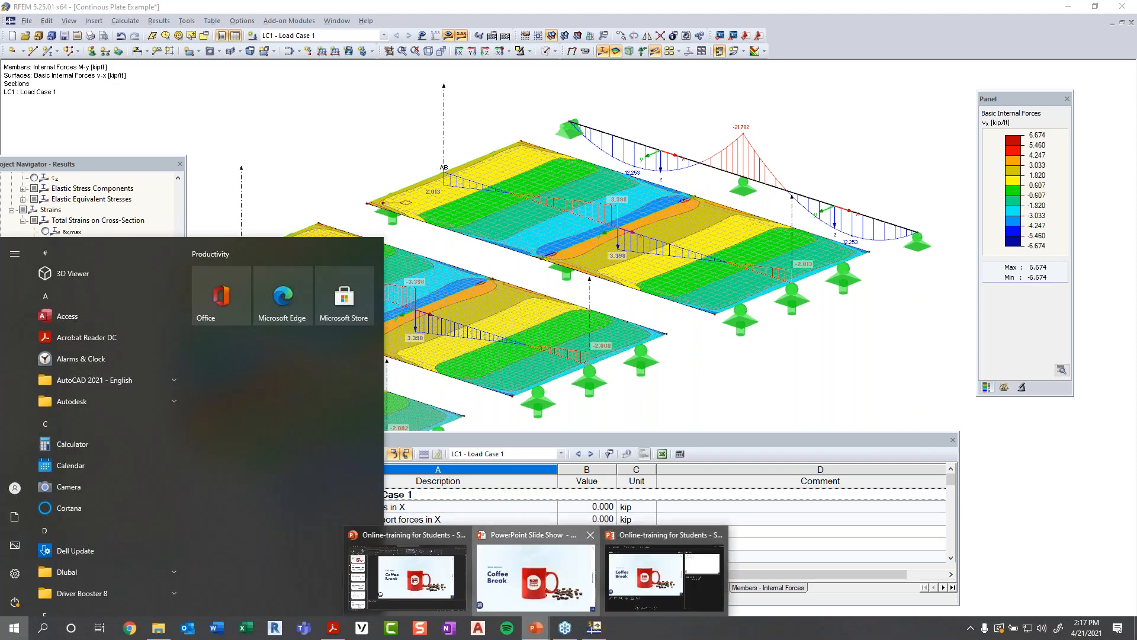
click(590, 581)
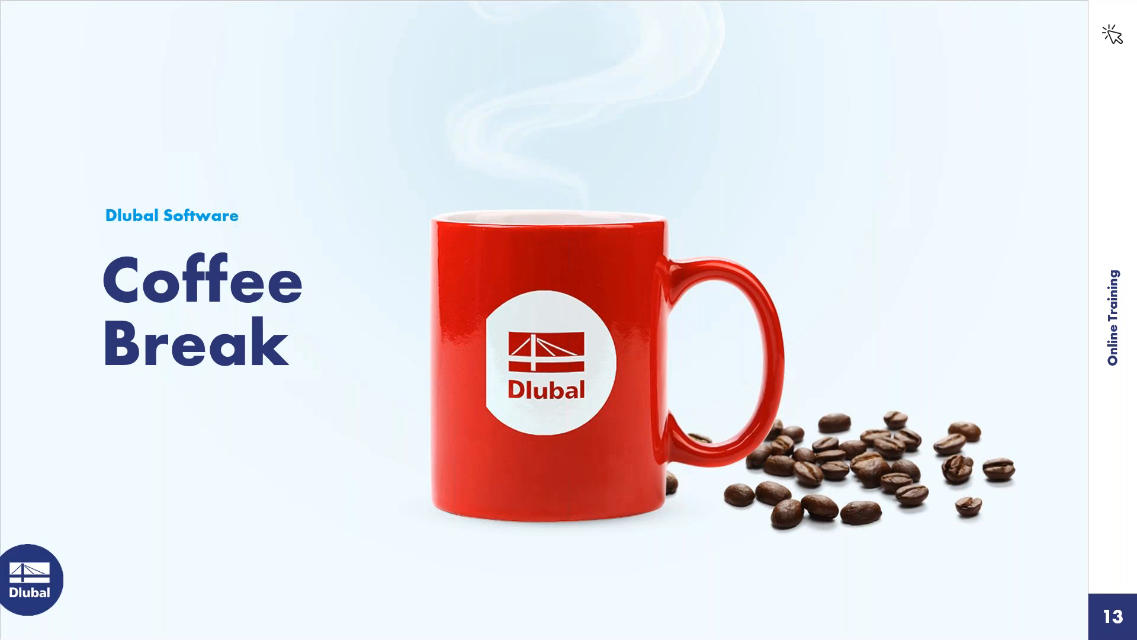
key(Right)
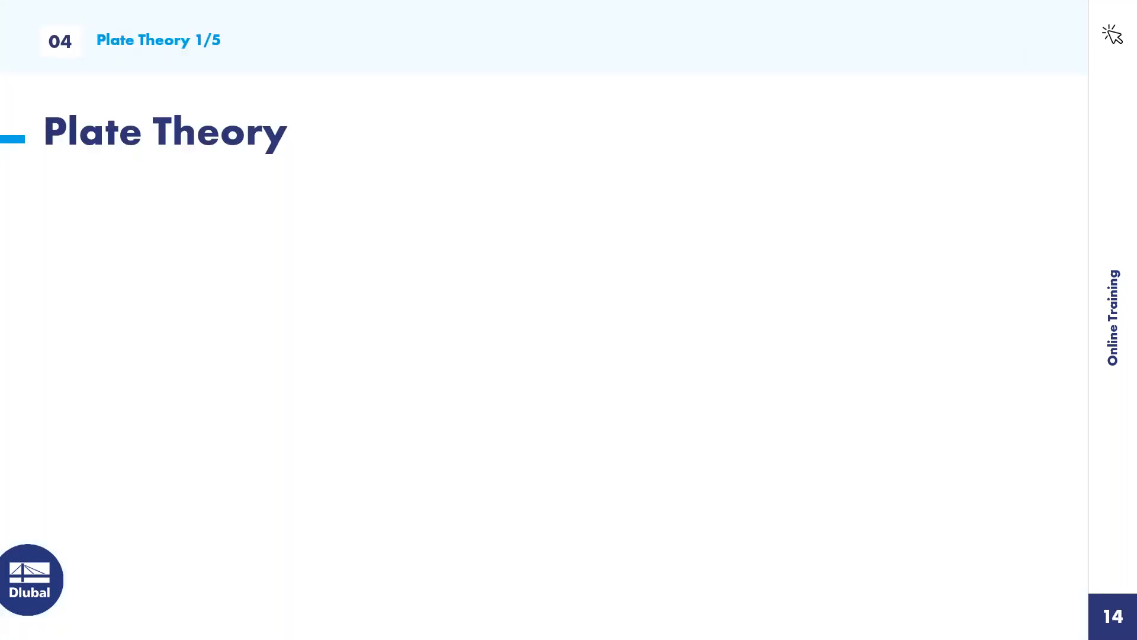
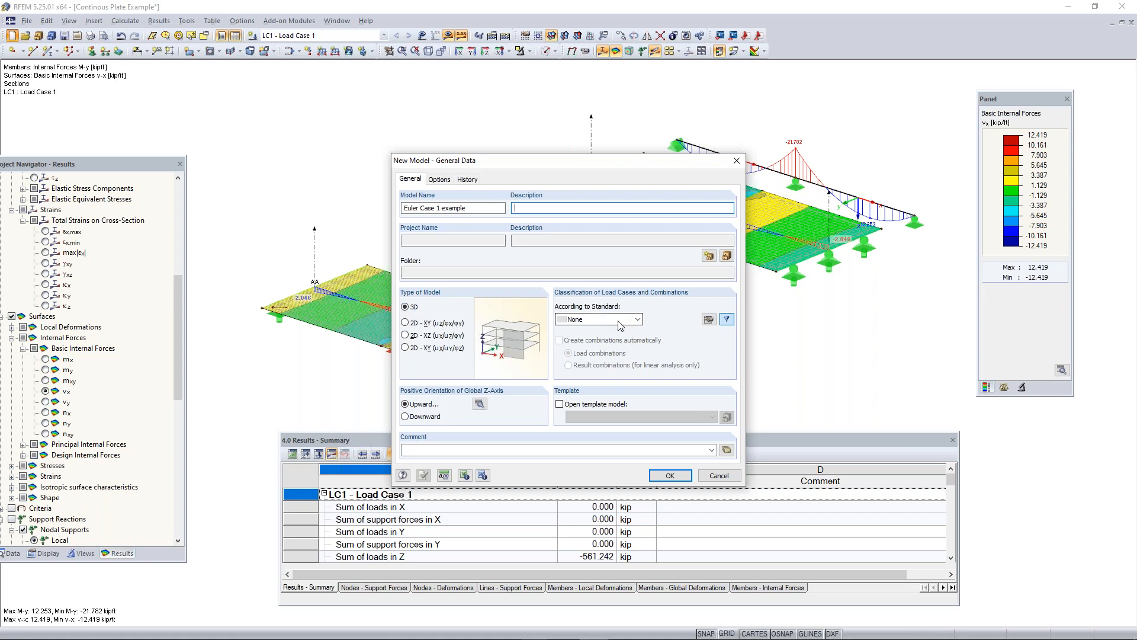
Step: Create the 3D model "Euler Case 1 example" with the ASCE 7-16 standard and automatically created load combinations
click(620, 323)
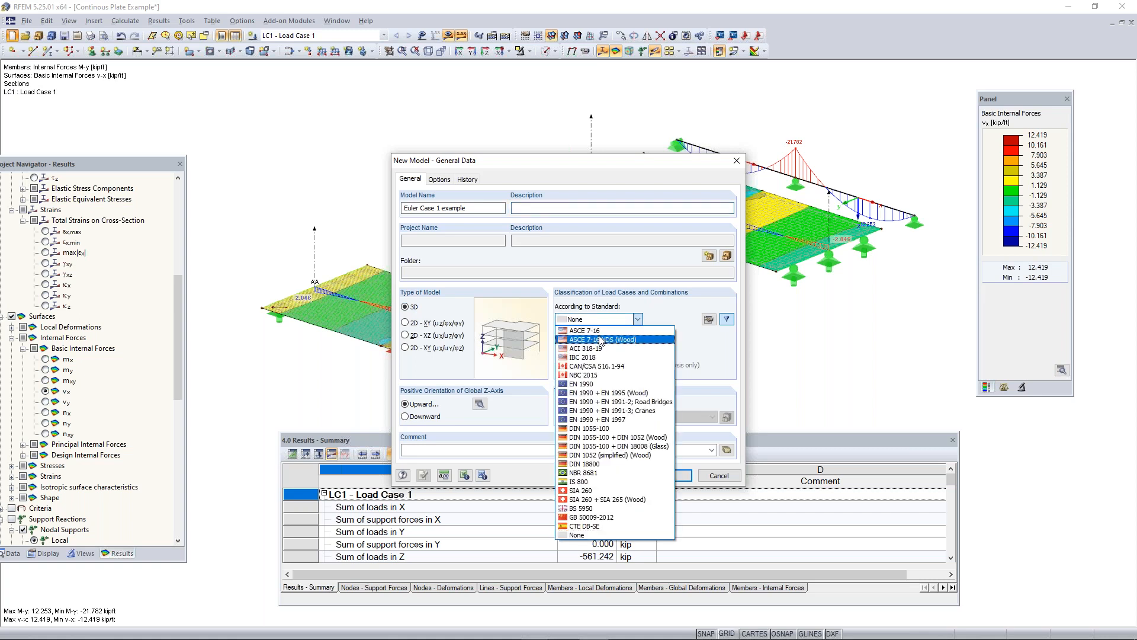
click(604, 331)
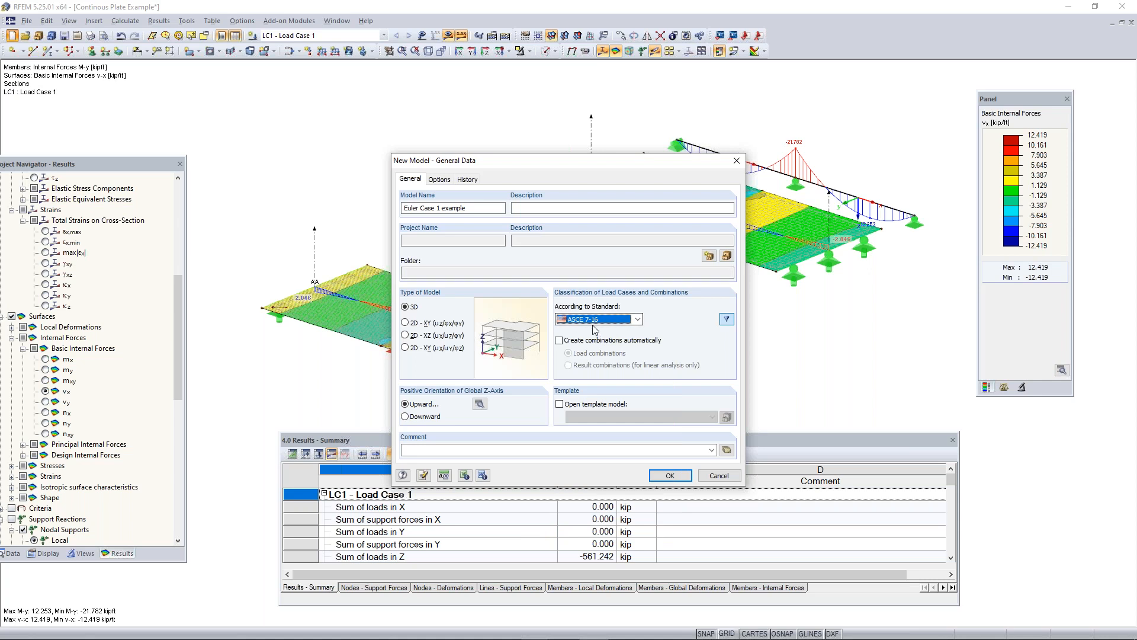
click(560, 340)
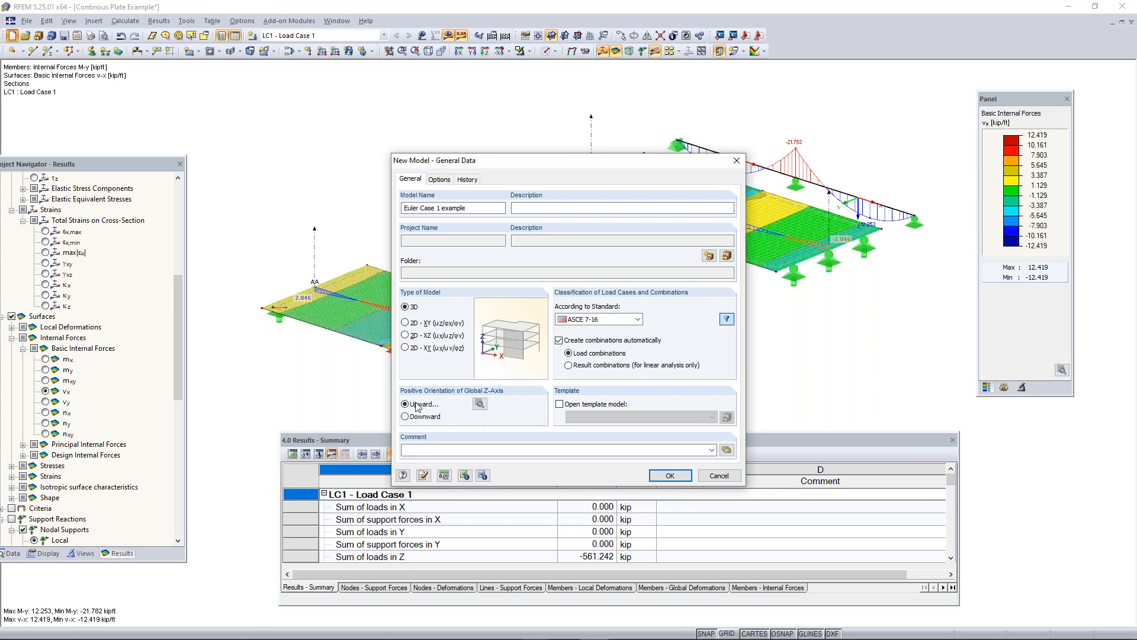
click(671, 476)
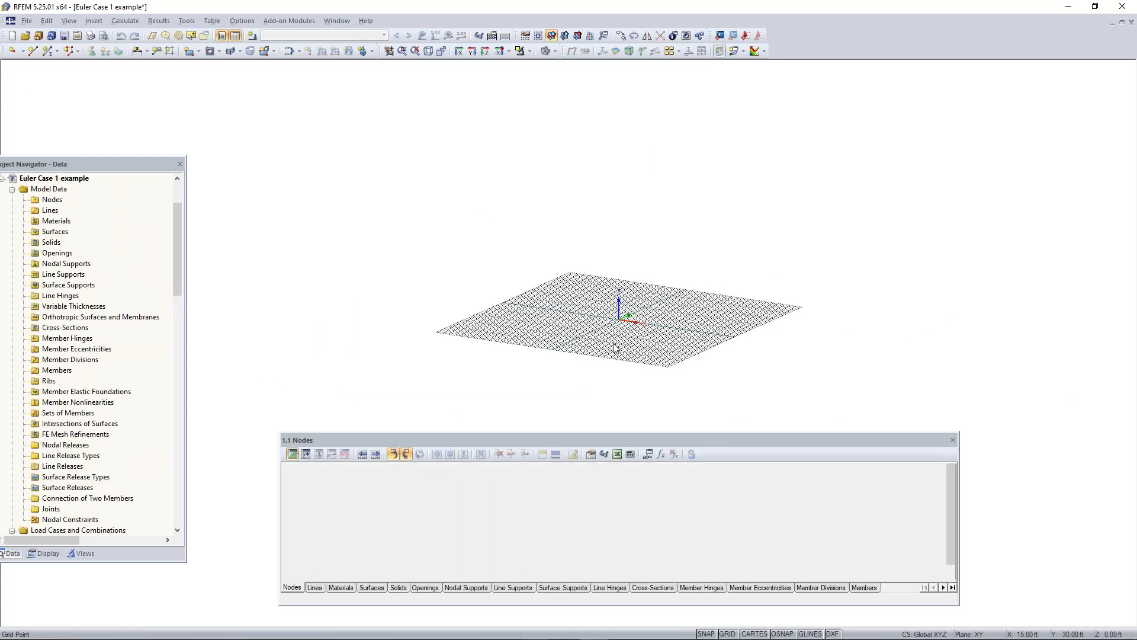
scroll(629, 322, up, 3)
mouse_move(617, 340)
middle_down()
mouse_move(605, 314)
mouse_move(712, 353)
mouse_move(599, 337)
middle_up()
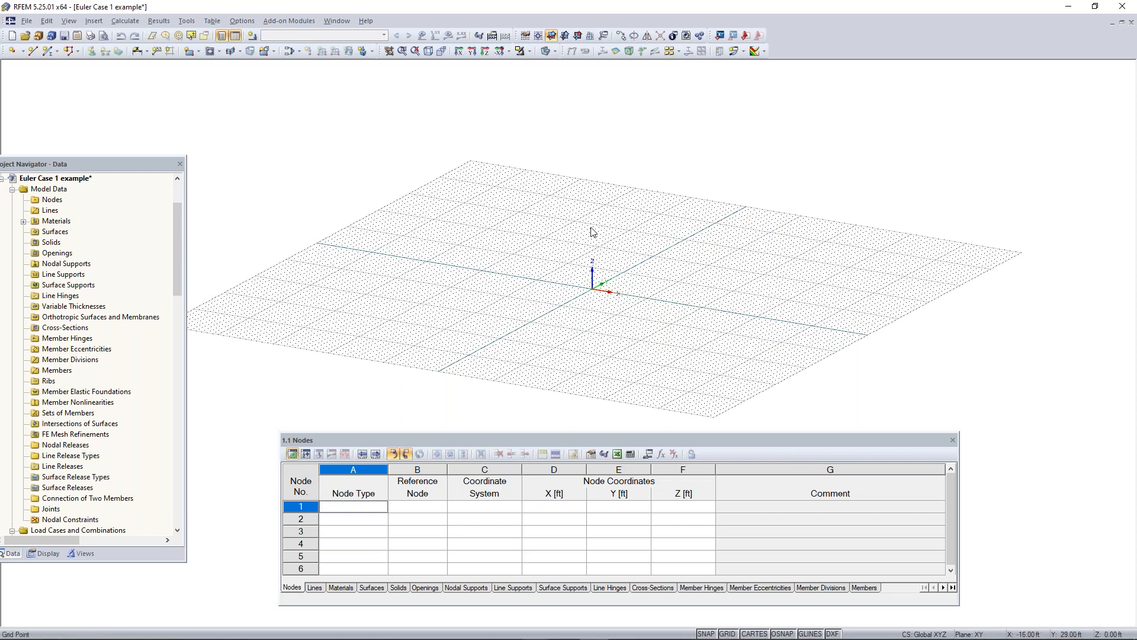
Step: Start a new beam member and open the rolled I-sections library for its start cross-section
click(46, 52)
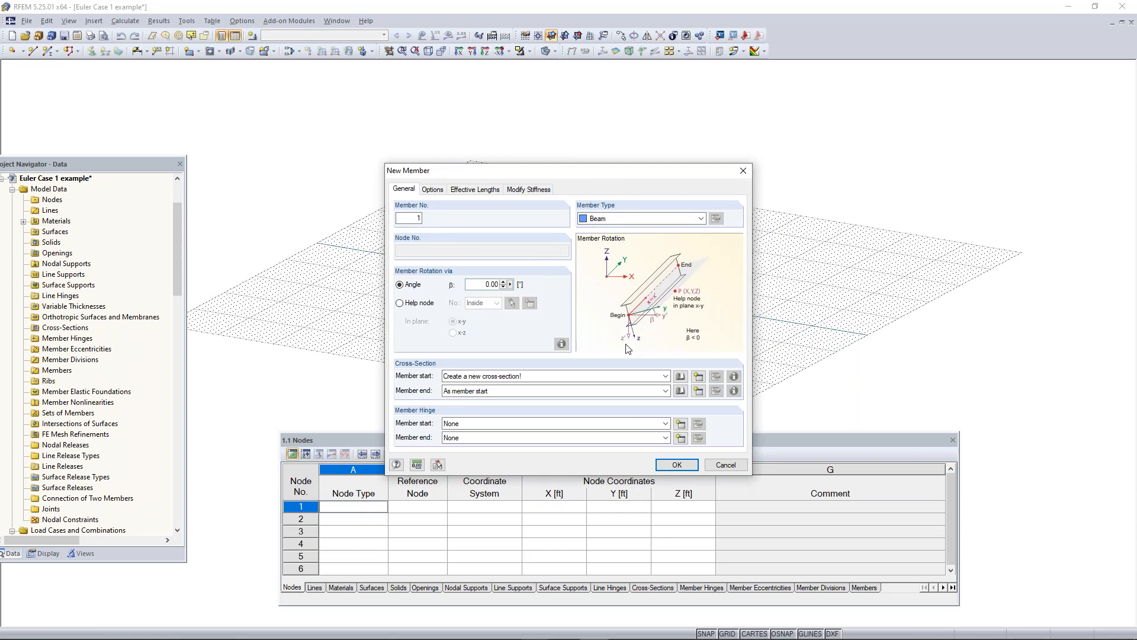
click(682, 378)
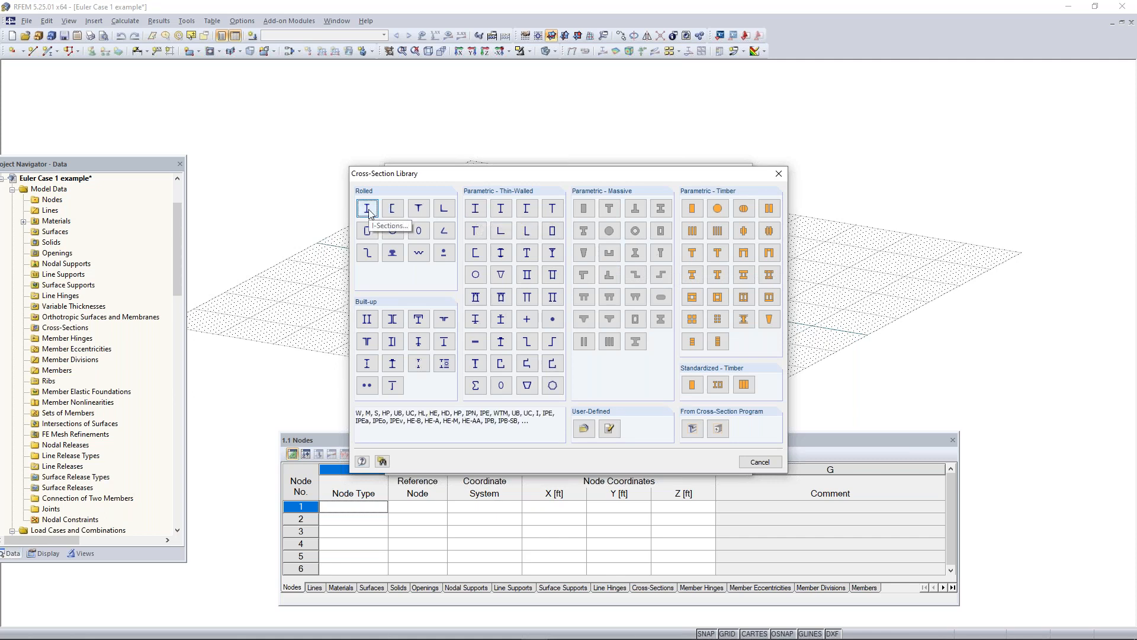
key(Escape)
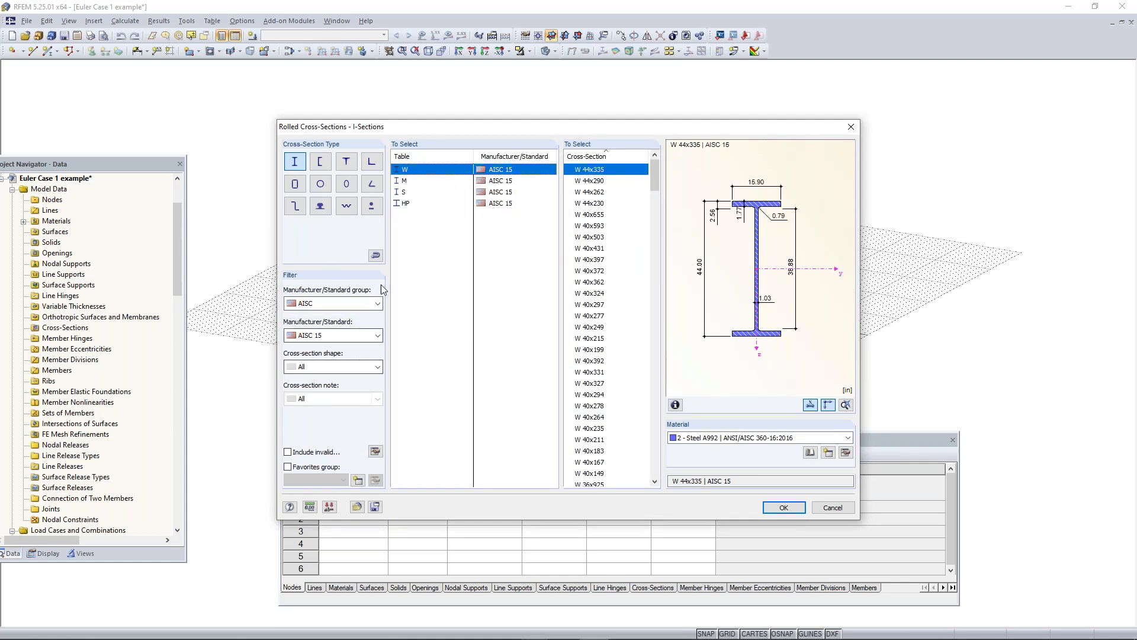
Step: Filter the I-sections to AISC 15 wide shapes with parallel flanges and choose the W 12x35 profile
click(346, 306)
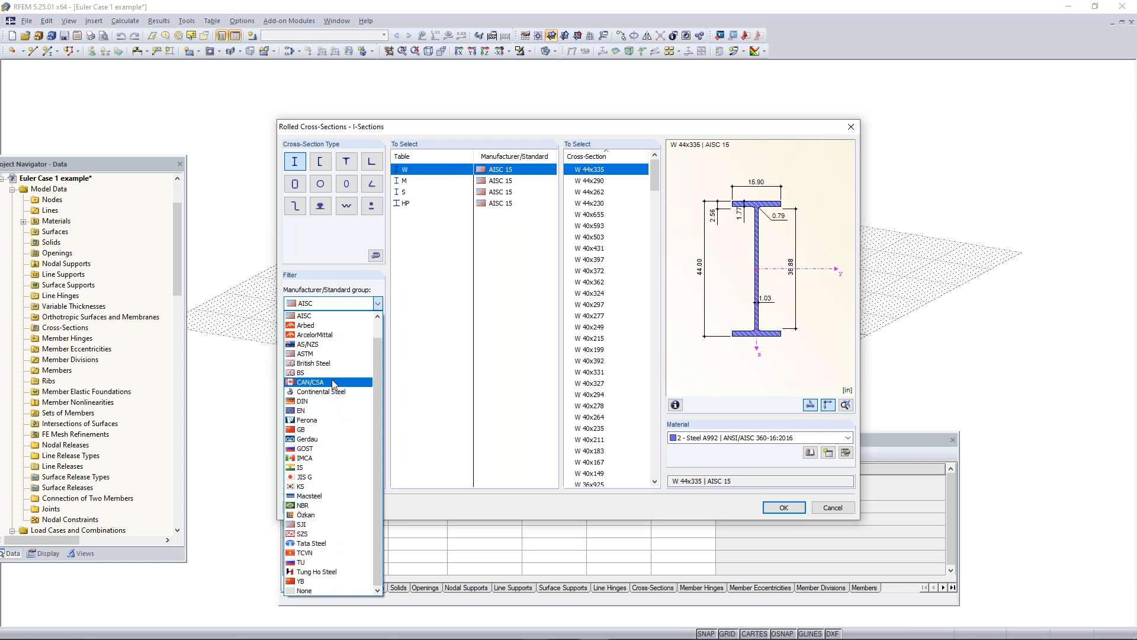
click(317, 319)
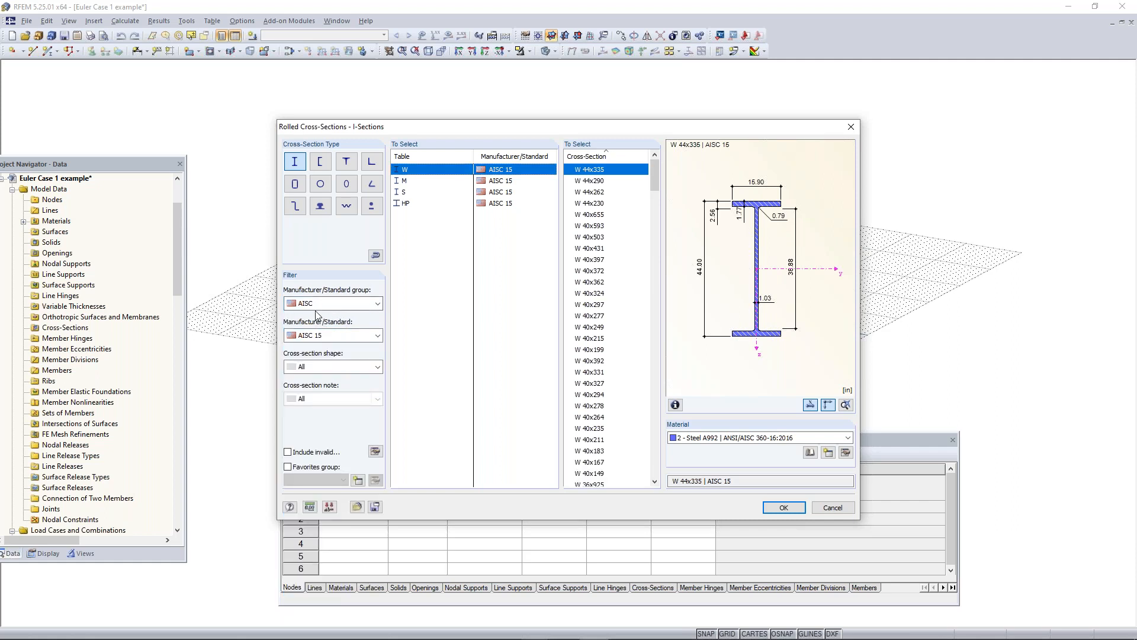
click(324, 336)
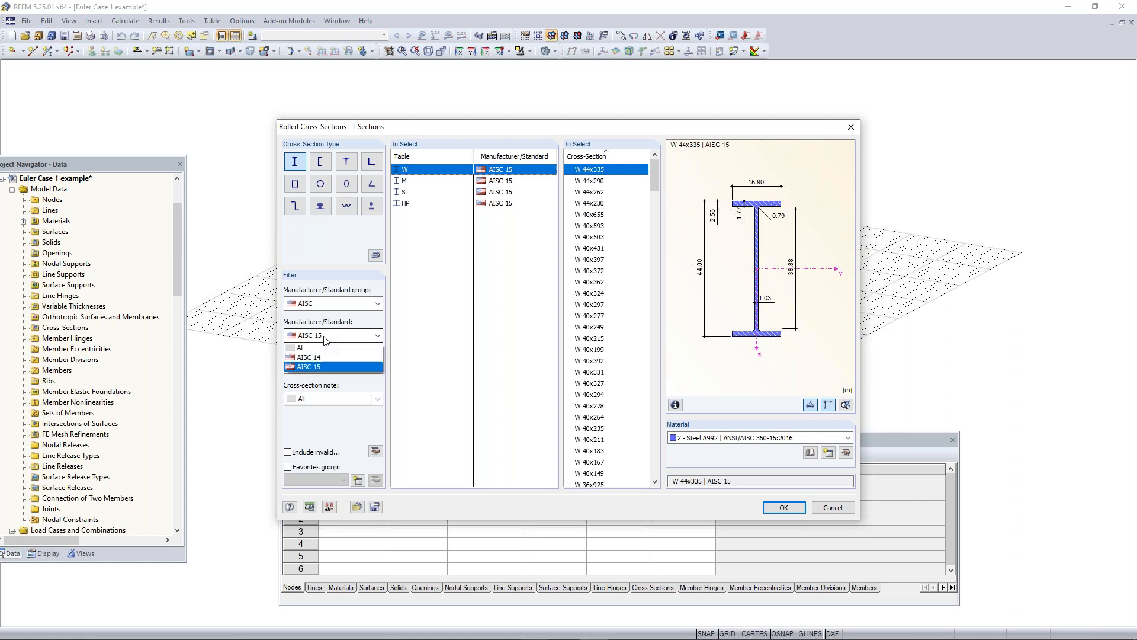
click(326, 367)
click(327, 368)
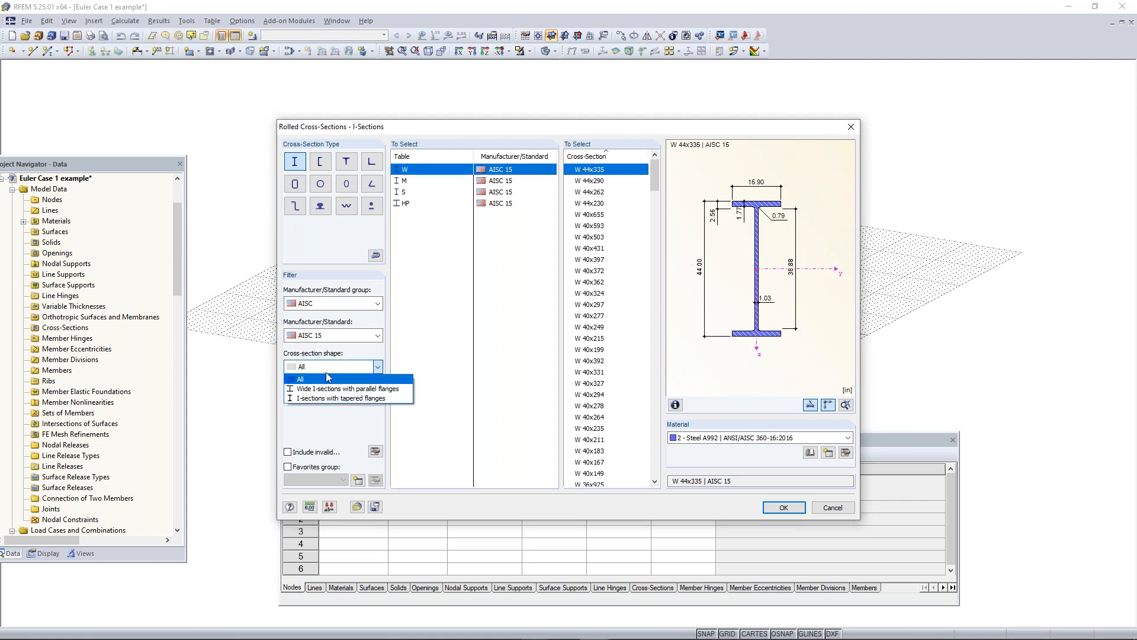
click(330, 401)
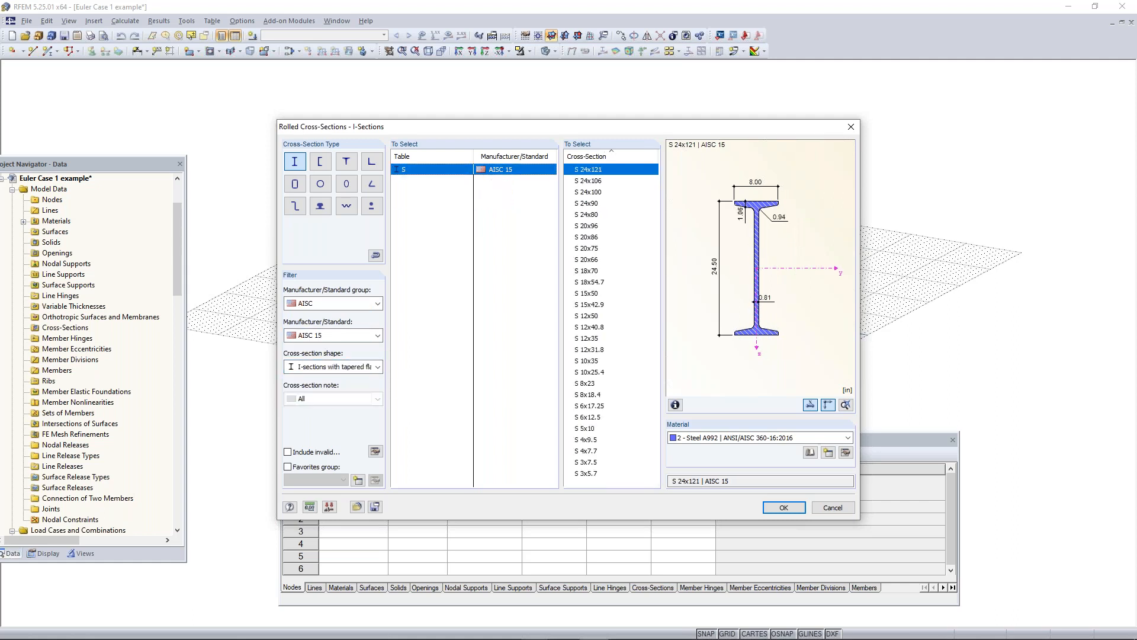
click(322, 369)
click(323, 388)
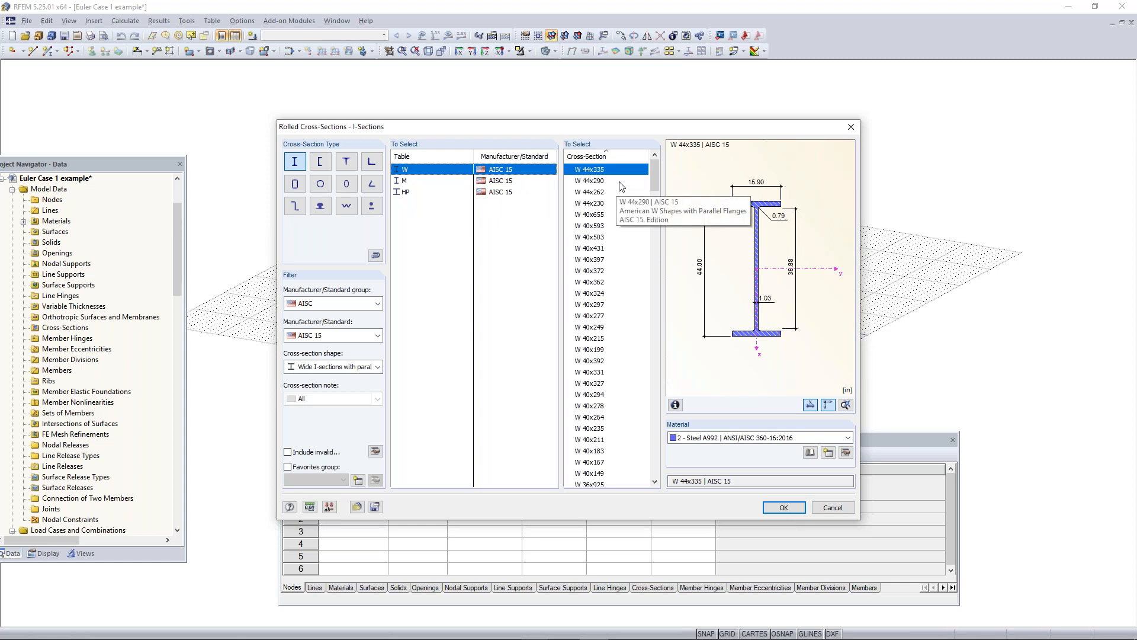
drag(652, 172, 651, 413)
click(593, 394)
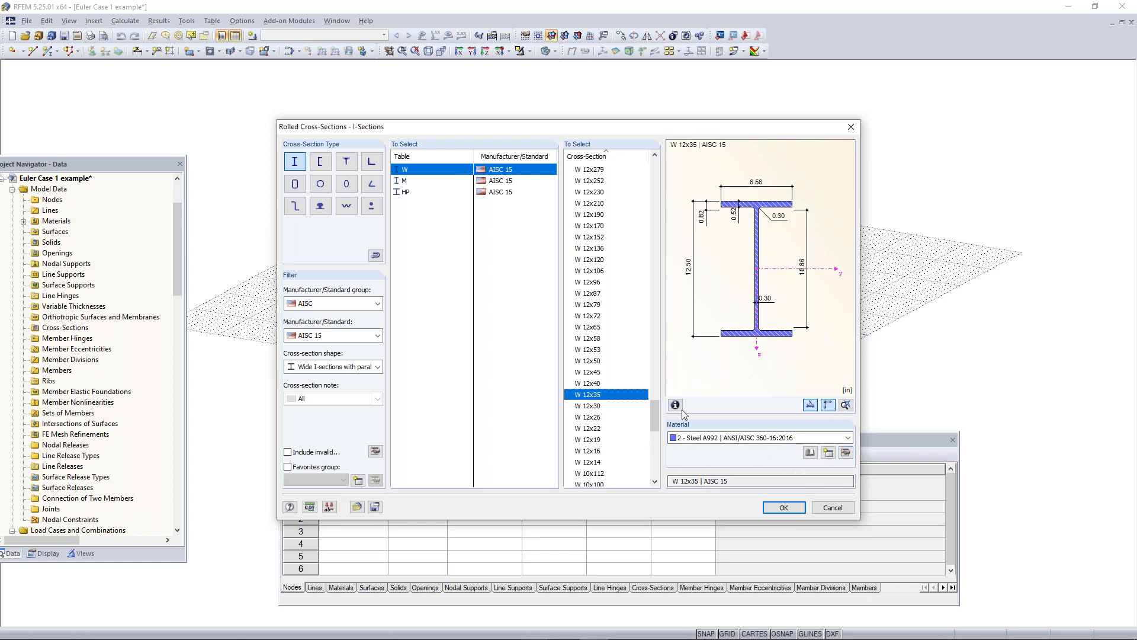
Step: Examine the material library and the new-material definition options for the section without changing the Steel A992 material
click(815, 457)
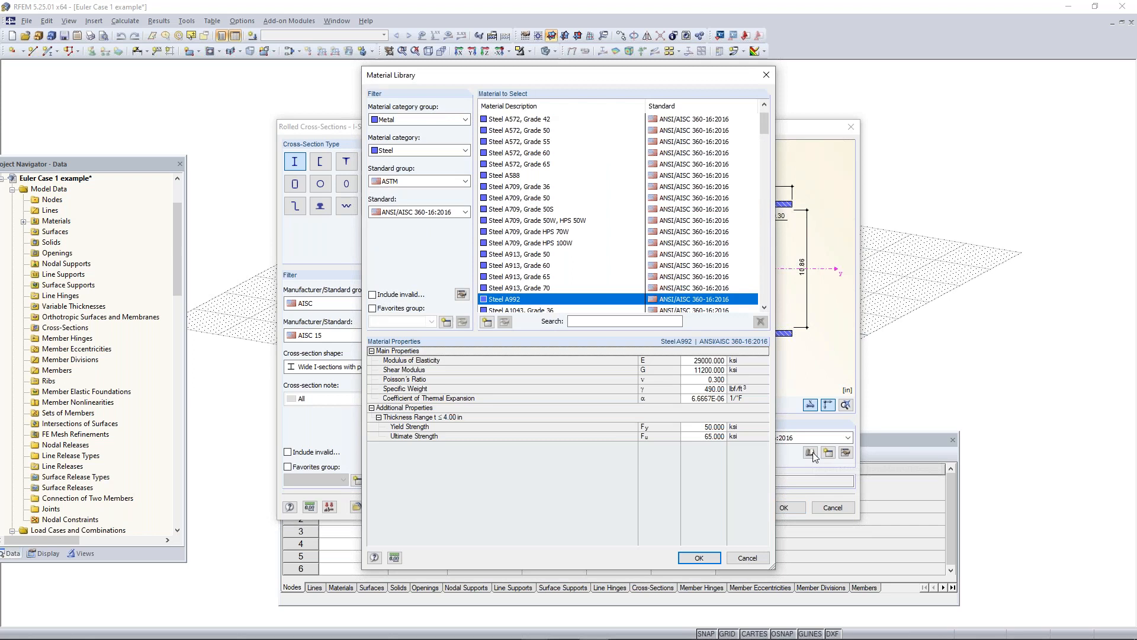
click(766, 75)
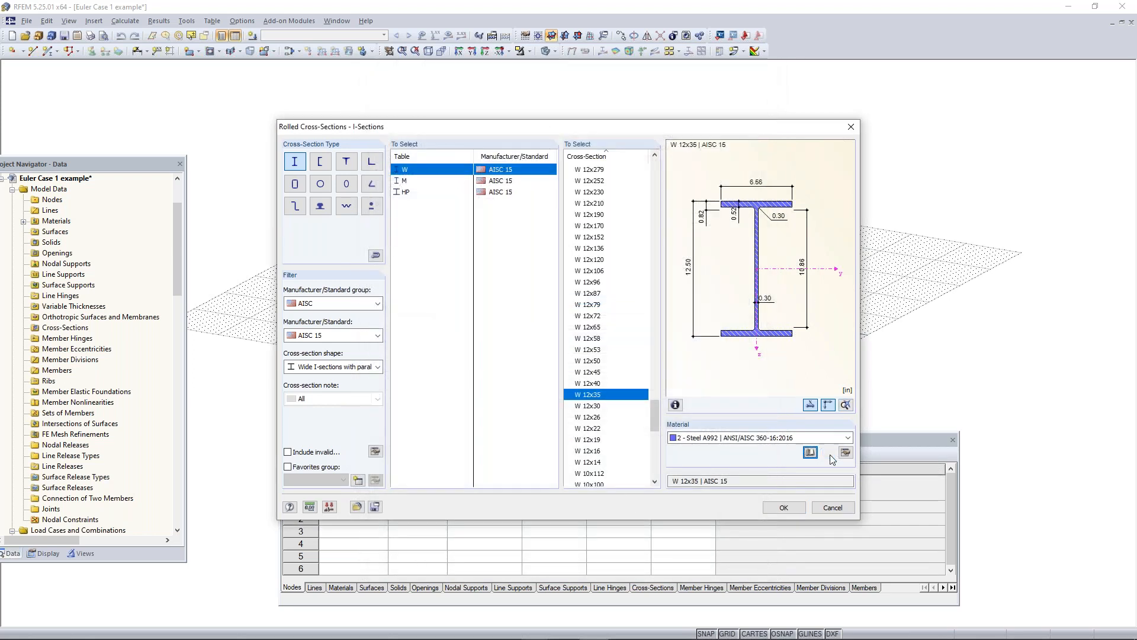
click(828, 453)
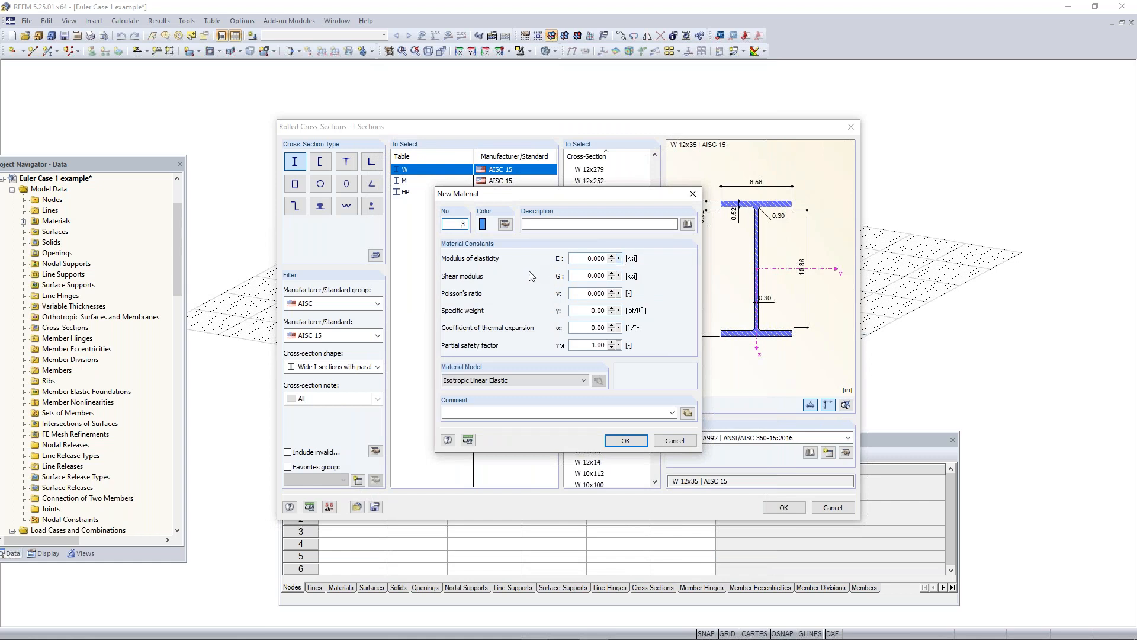
click(692, 194)
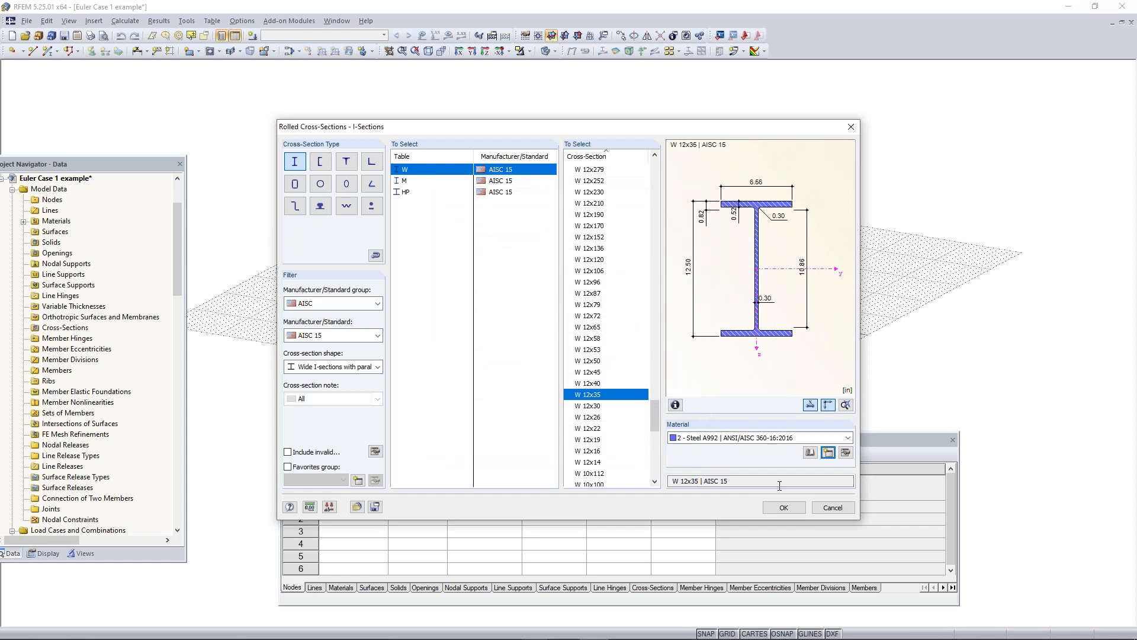
Step: Draw the W 12x35 beam member vertically from the origin to Z 30 ft in the XZ work plane and return to the XY plane
click(784, 507)
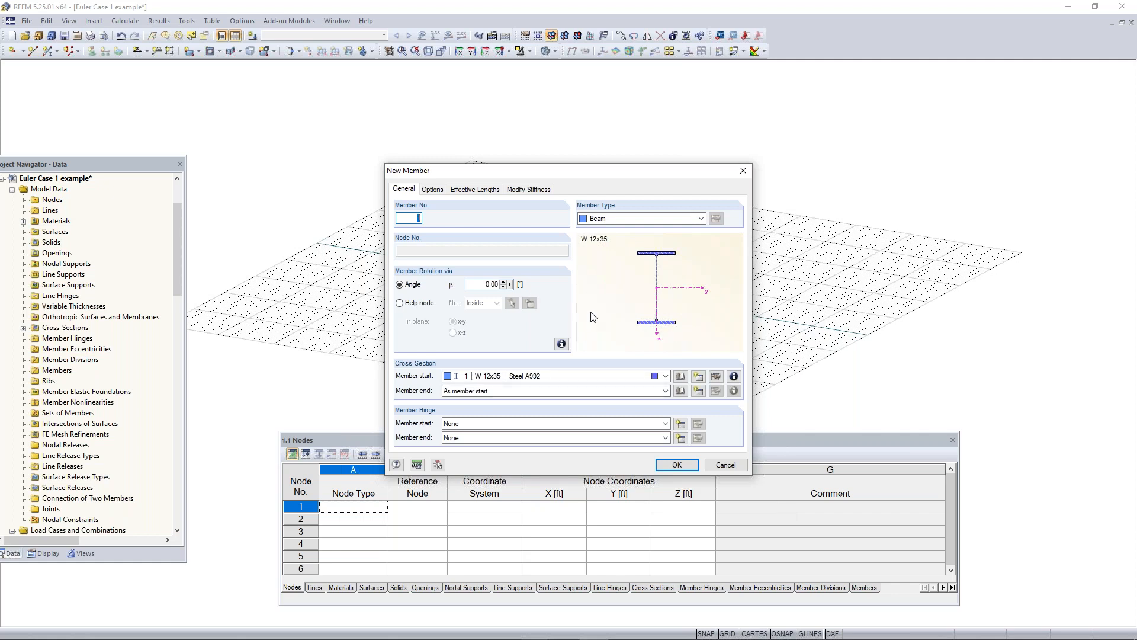
click(676, 465)
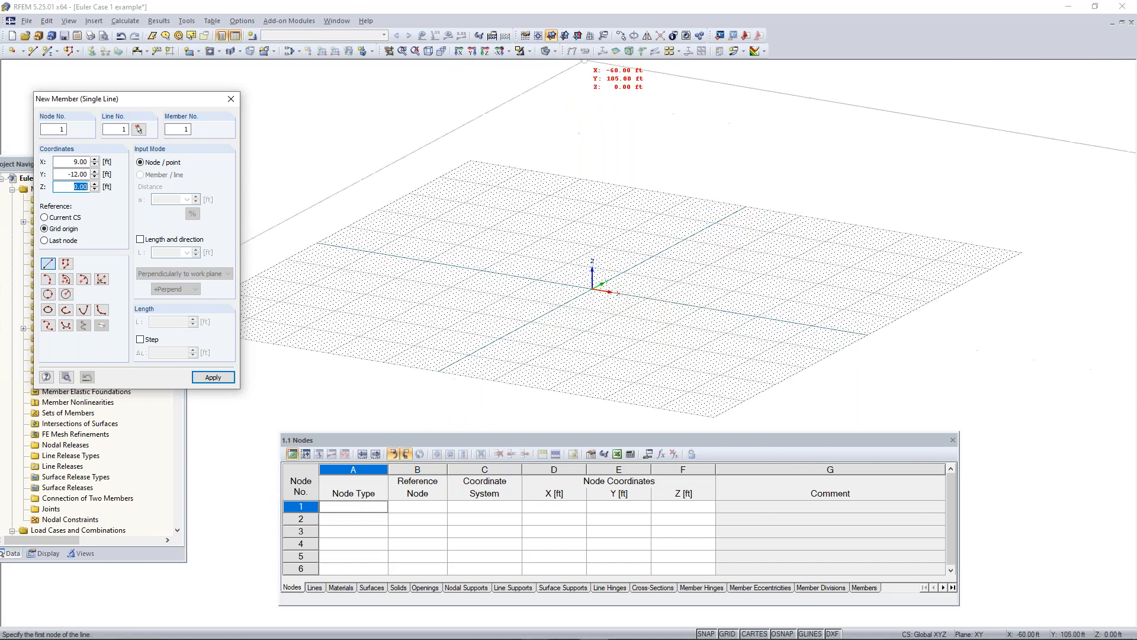
click(566, 35)
click(565, 36)
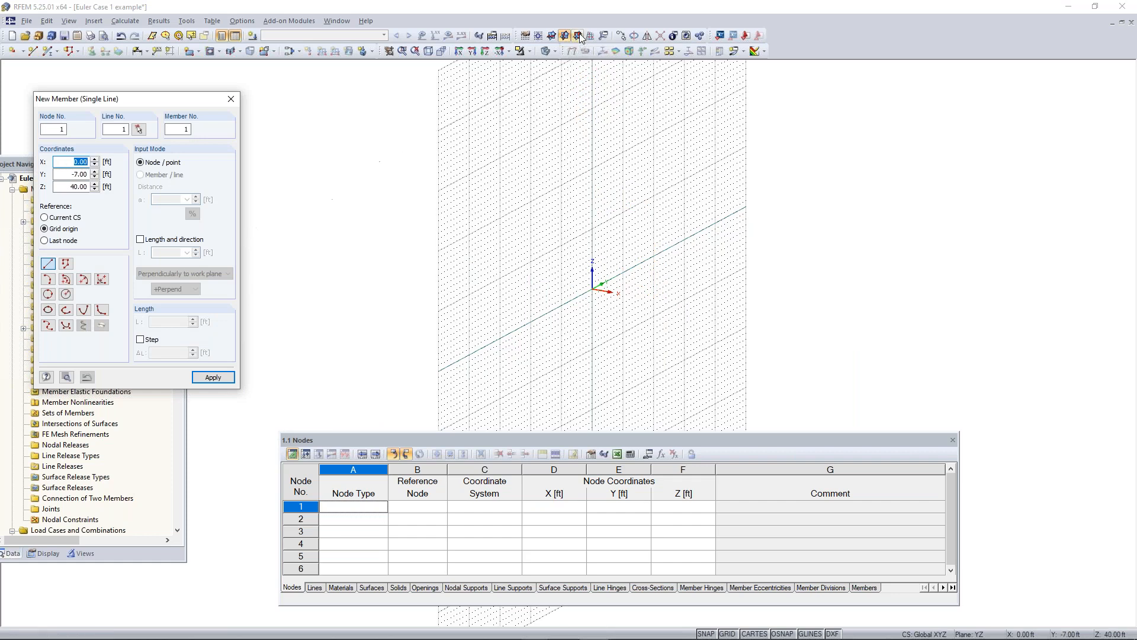
click(579, 36)
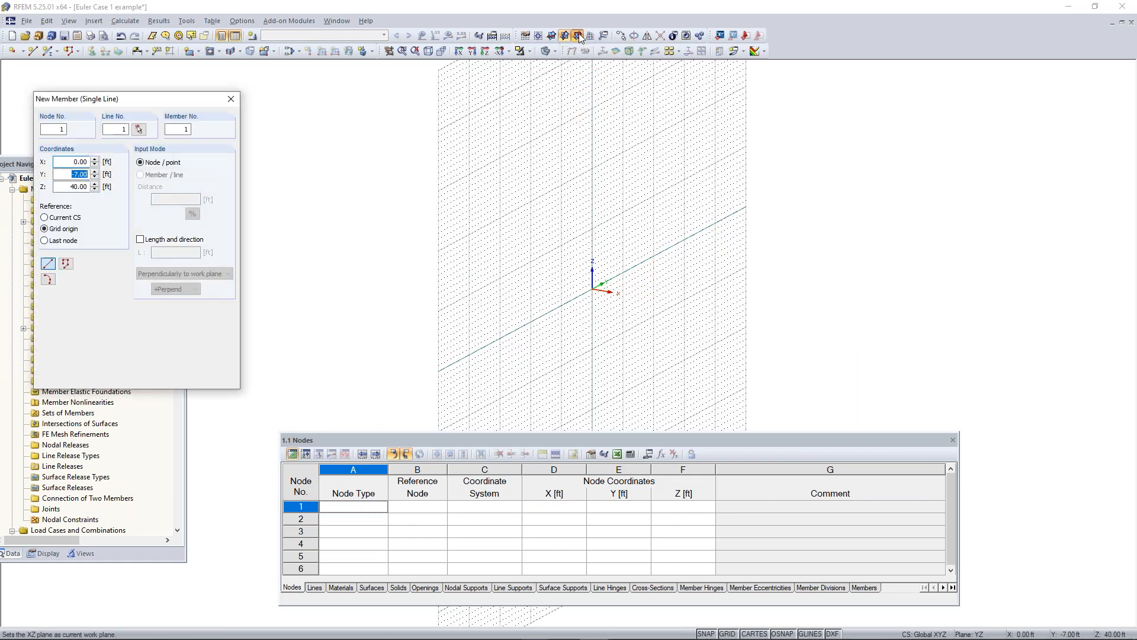
click(579, 36)
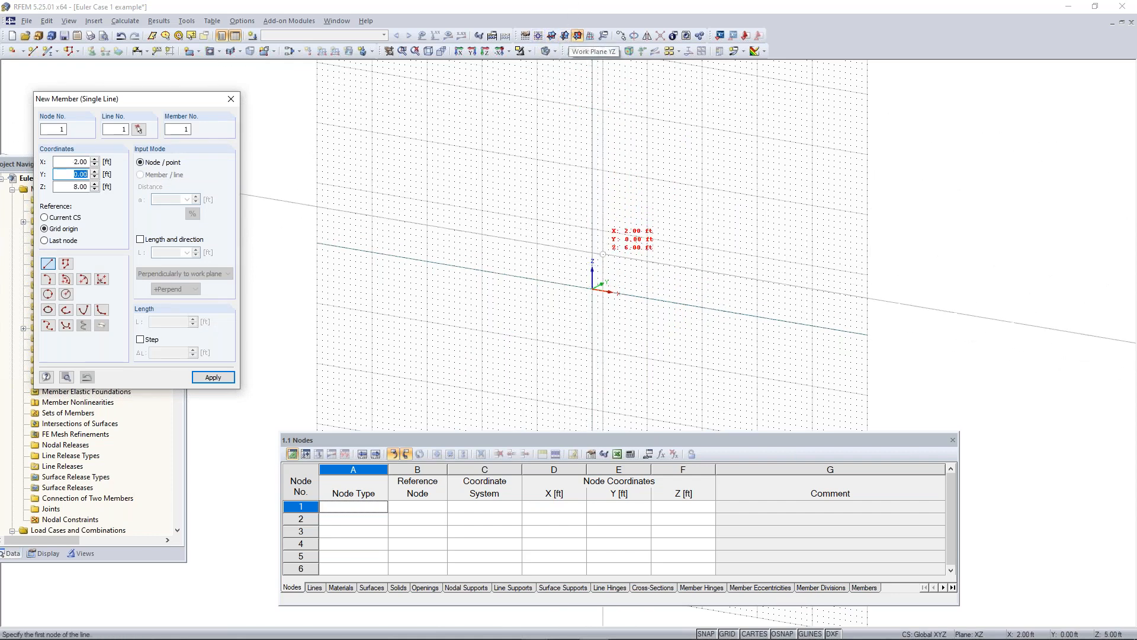
click(592, 288)
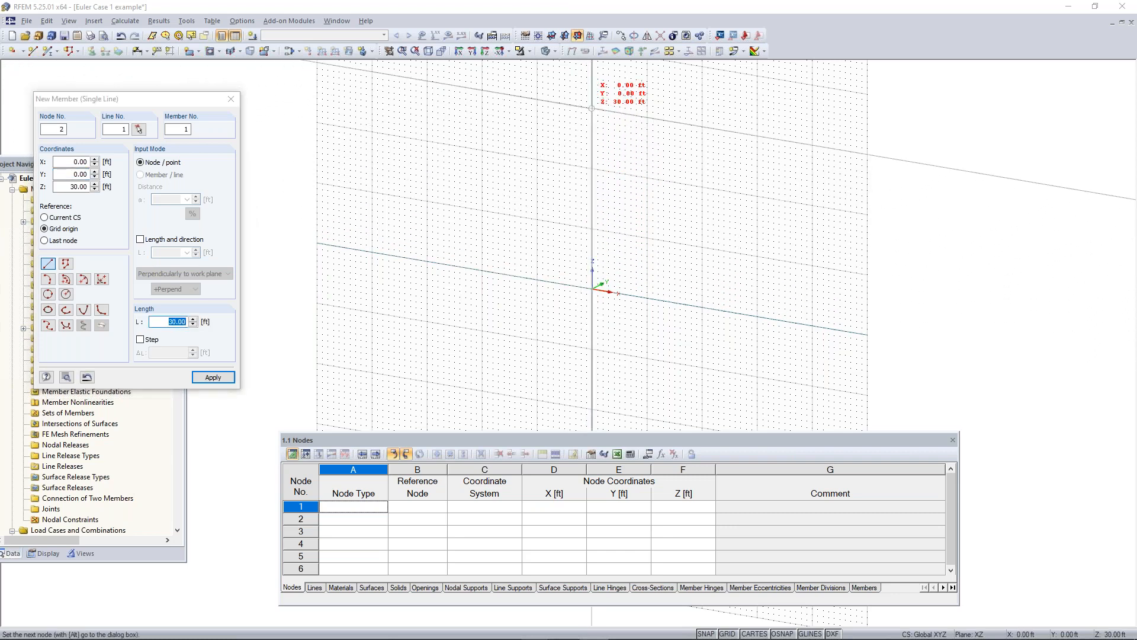
click(591, 108)
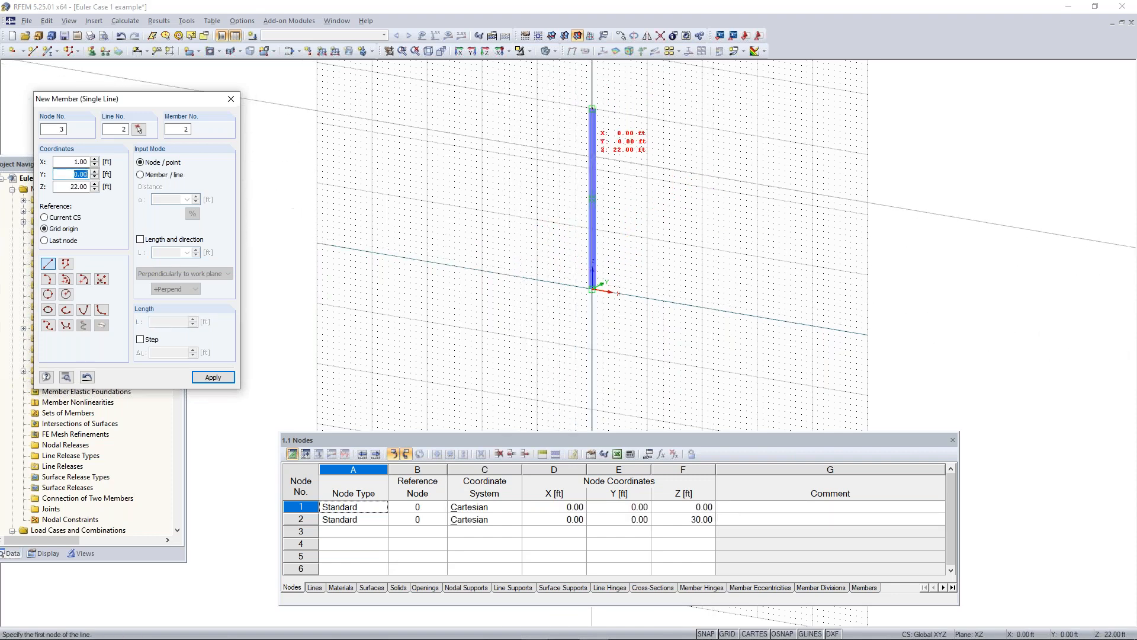
click(552, 37)
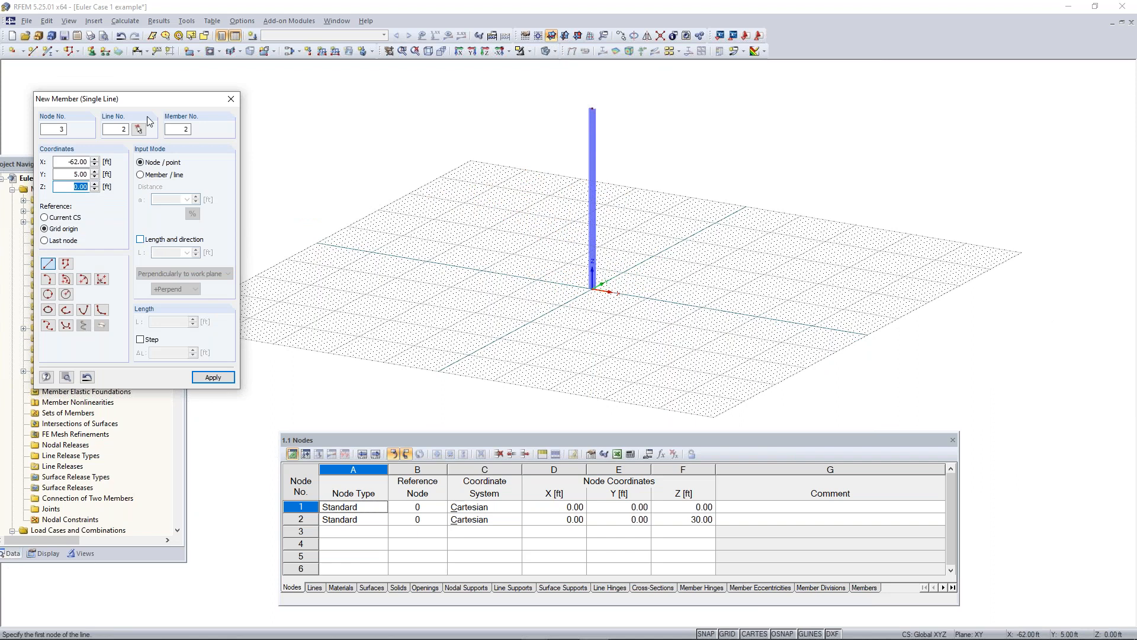
Step: Place a second member at X -28 ft, Y -7 ft with a fixed 30 ft length perpendicular to the work plane
drag(134, 104, 170, 112)
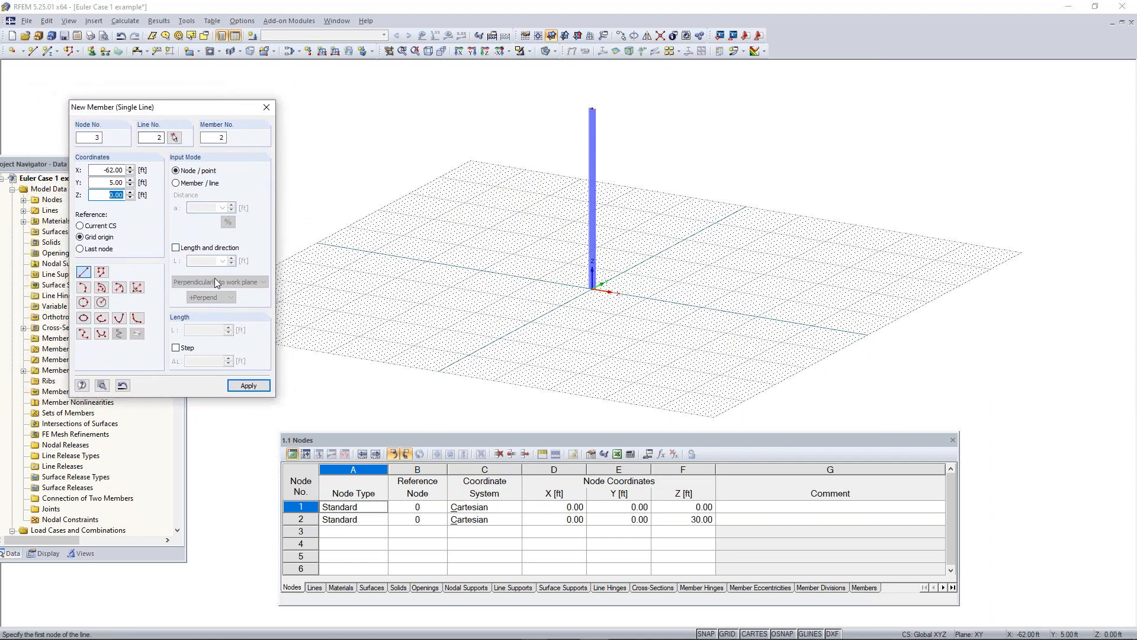
click(199, 249)
double_click(197, 259)
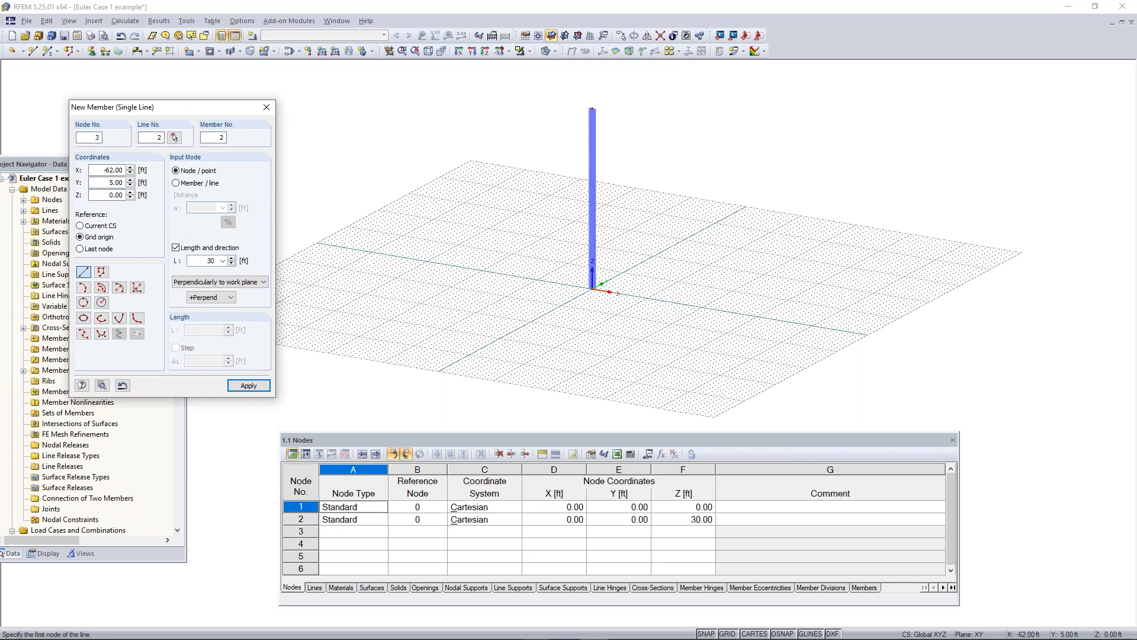
click(241, 284)
click(228, 301)
click(220, 301)
click(214, 305)
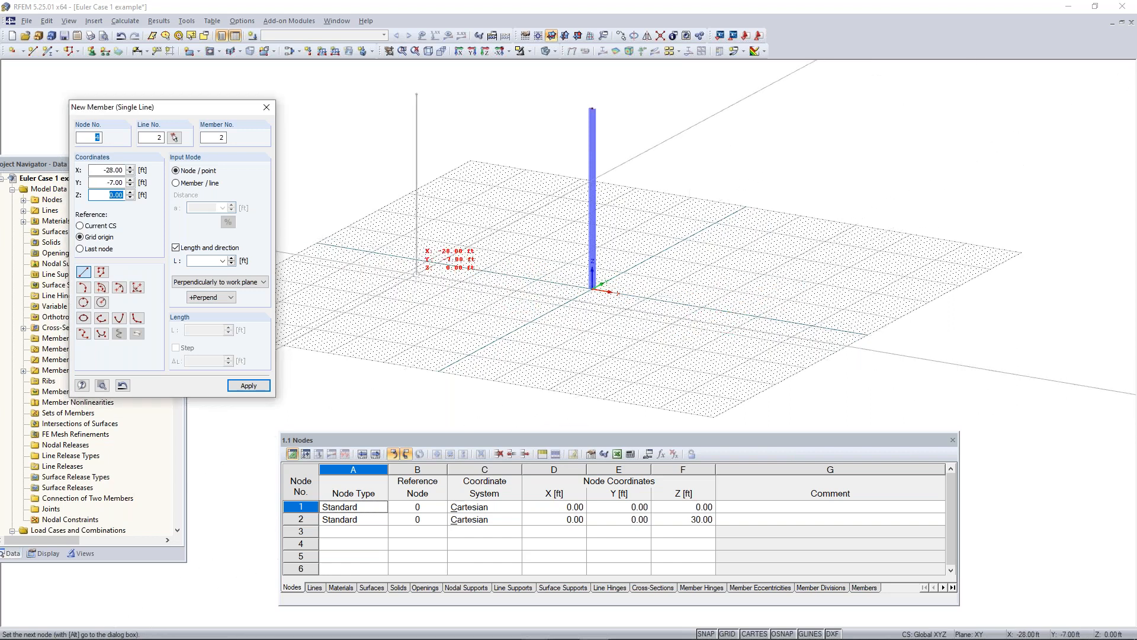
click(416, 273)
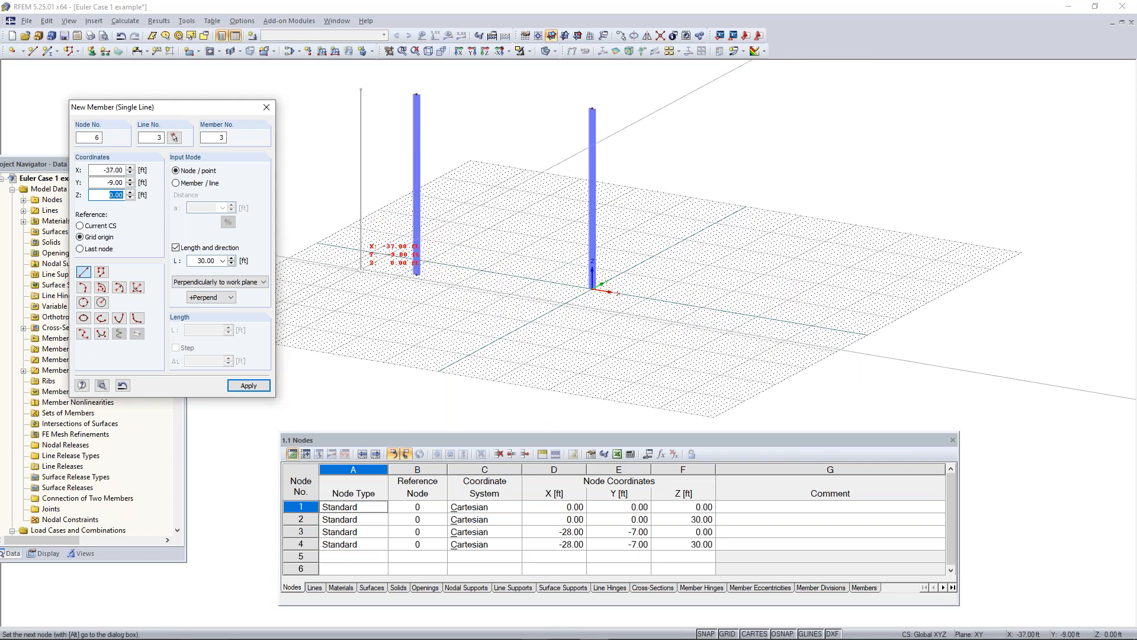
Step: End member placement and delete the second vertical member
key(Escape)
drag(465, 84, 341, 305)
key(Delete)
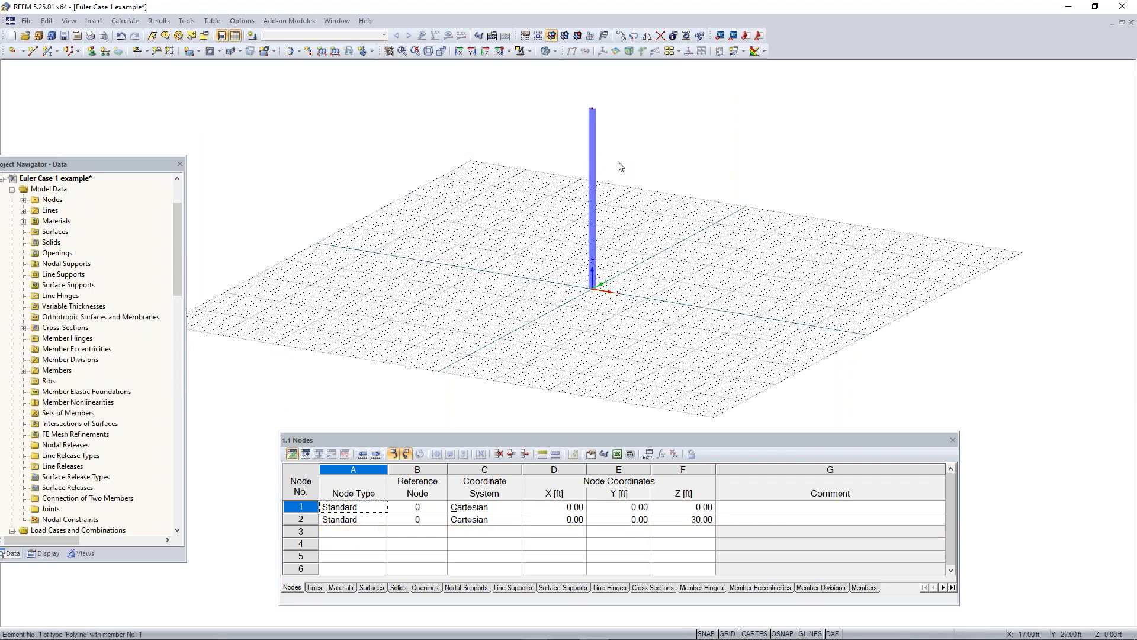
Step: Select the node at the base of the vertical member
ctrl+middle_drag(638, 145, 596, 243)
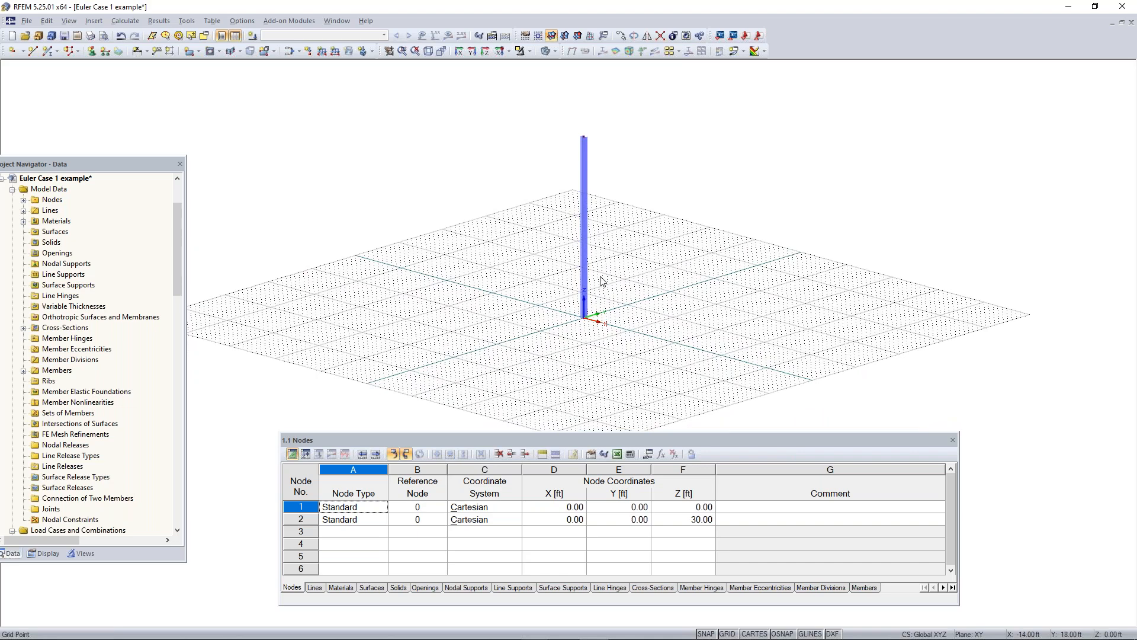
scroll(583, 320, up, 5)
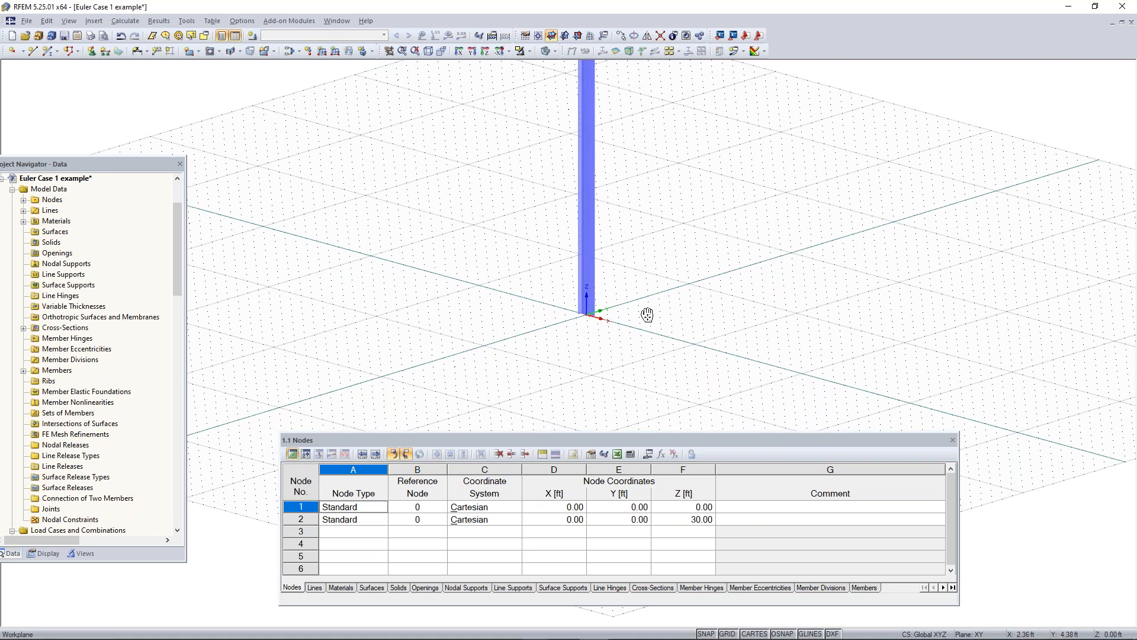
middle_drag(648, 314, 623, 325)
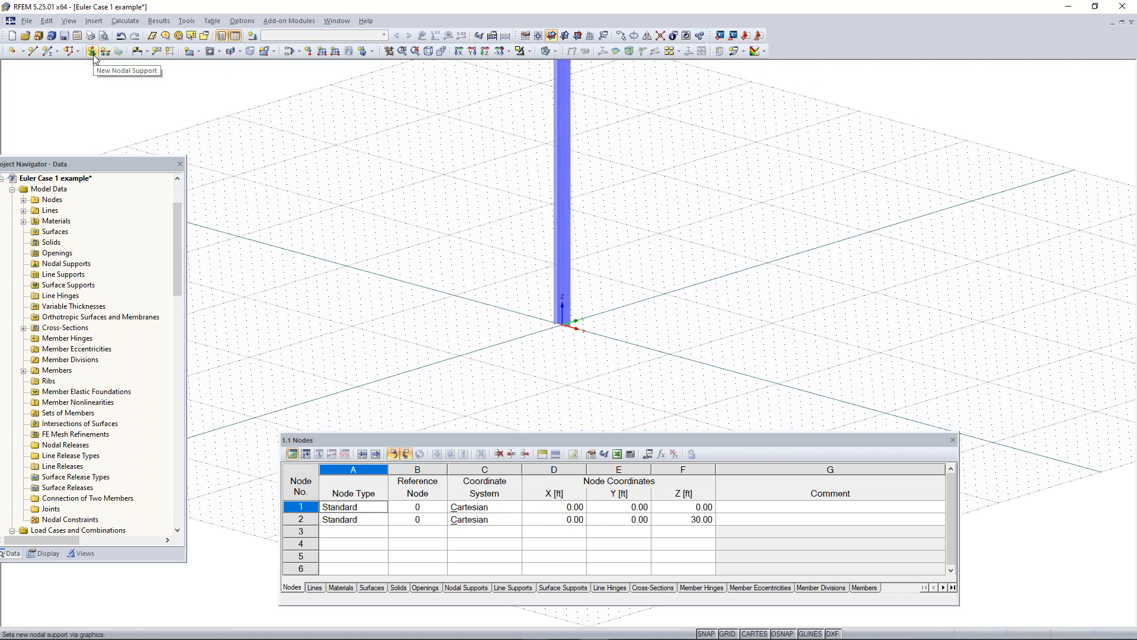
middle_drag(613, 344, 465, 393)
drag(440, 280, 329, 357)
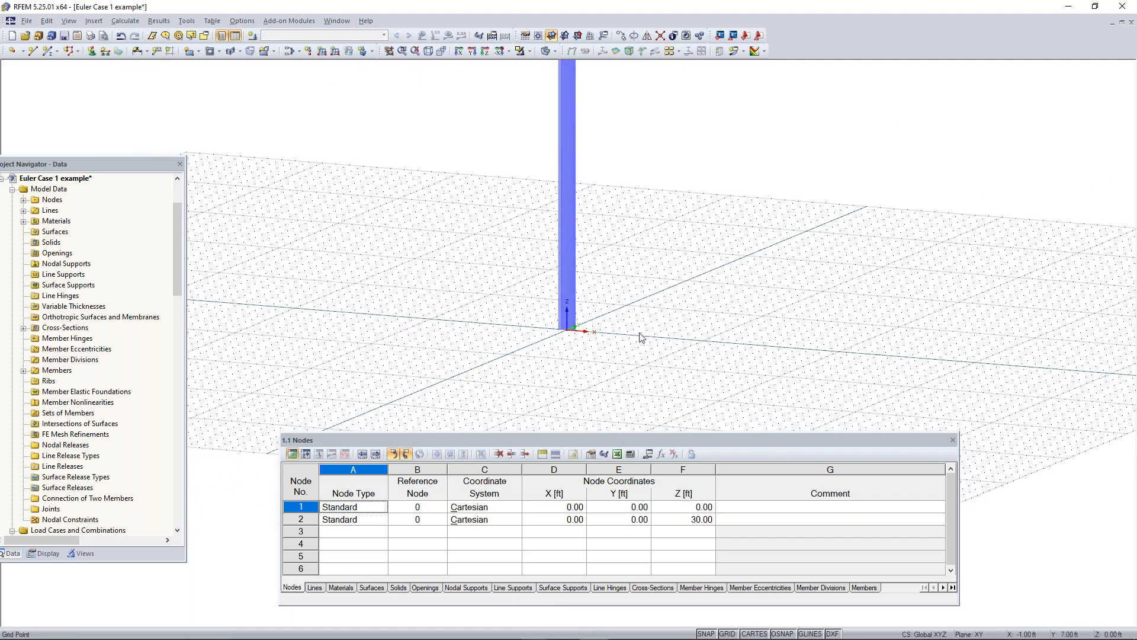
scroll(534, 356, up, 3)
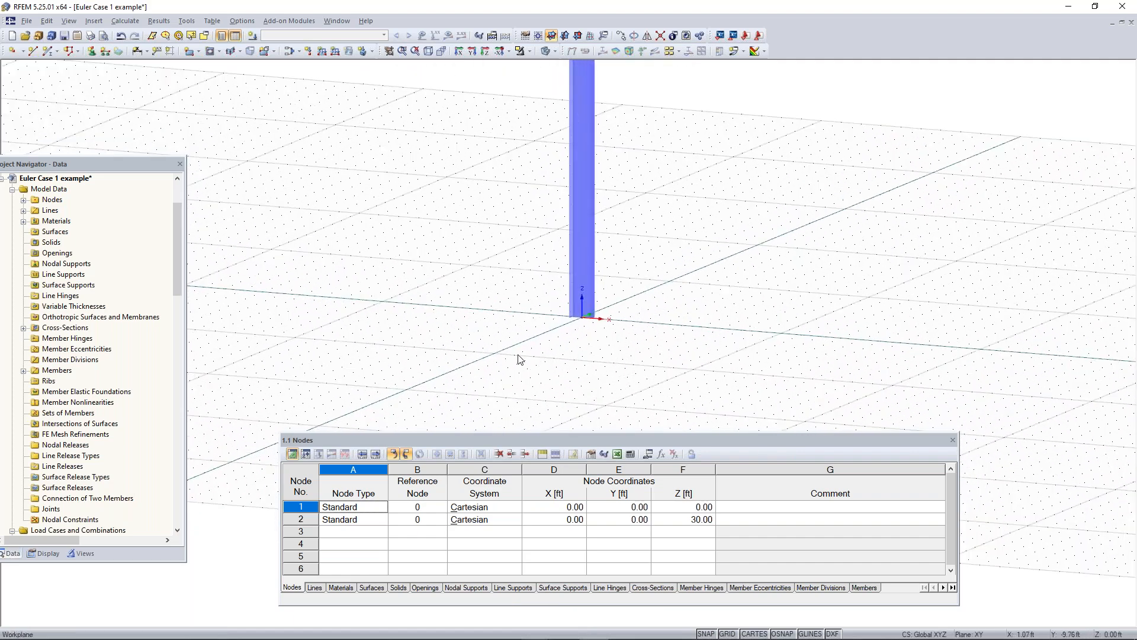
drag(512, 356, 761, 208)
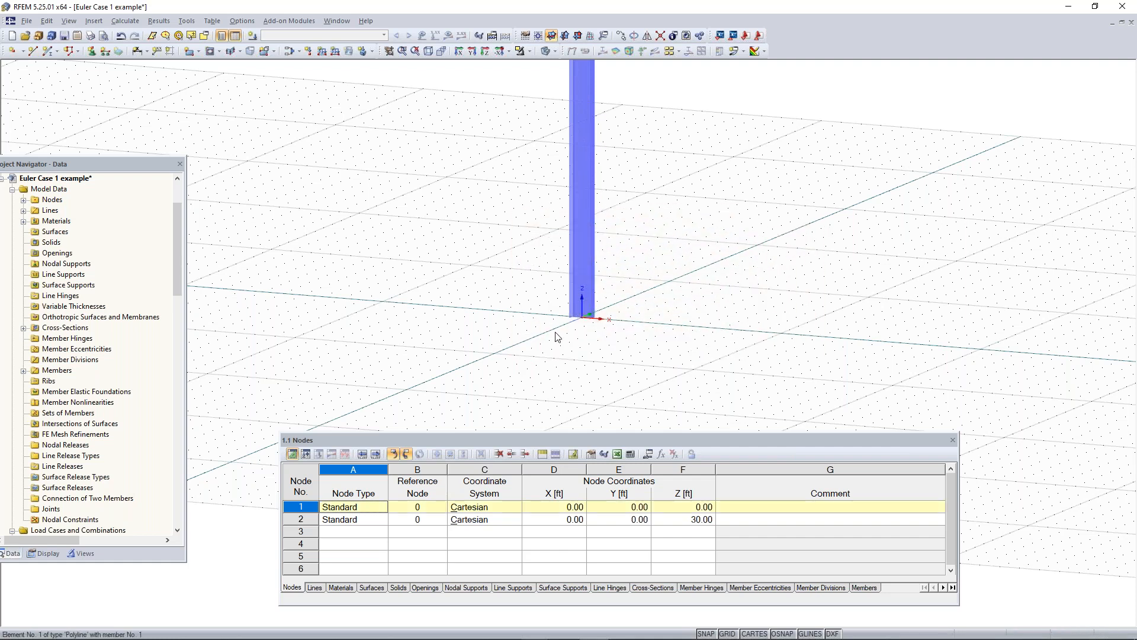
drag(536, 352, 589, 318)
Step: Select the node at the upper end of the vertical member
scroll(588, 315, up, 5)
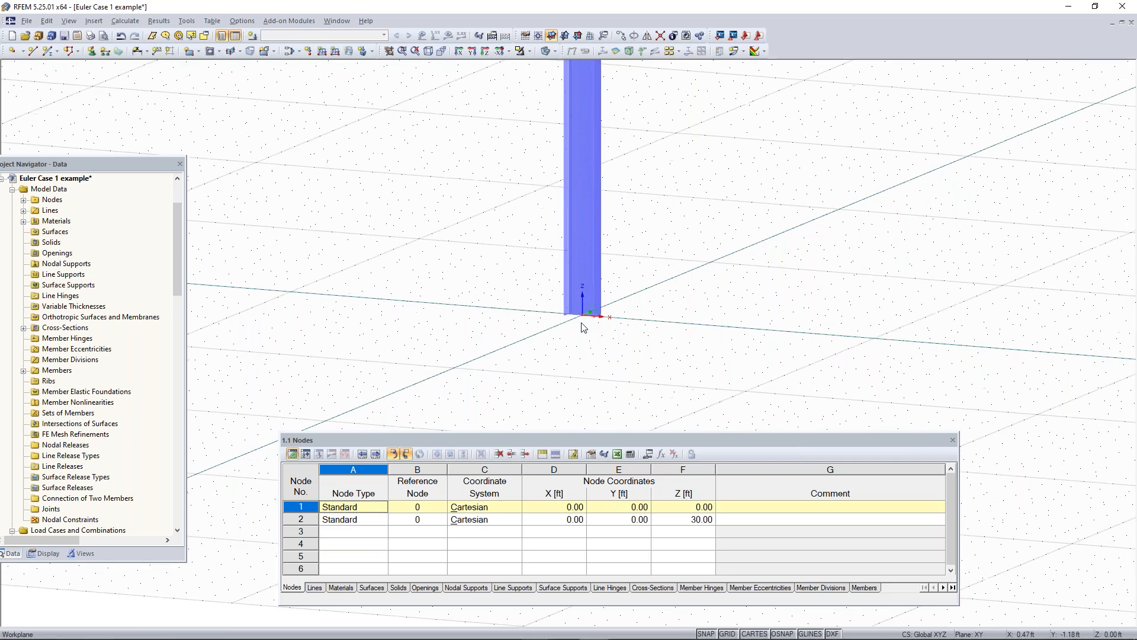
scroll(588, 307, down, 3)
ctrl+middle_drag(589, 308, 543, 222)
drag(520, 240, 717, 118)
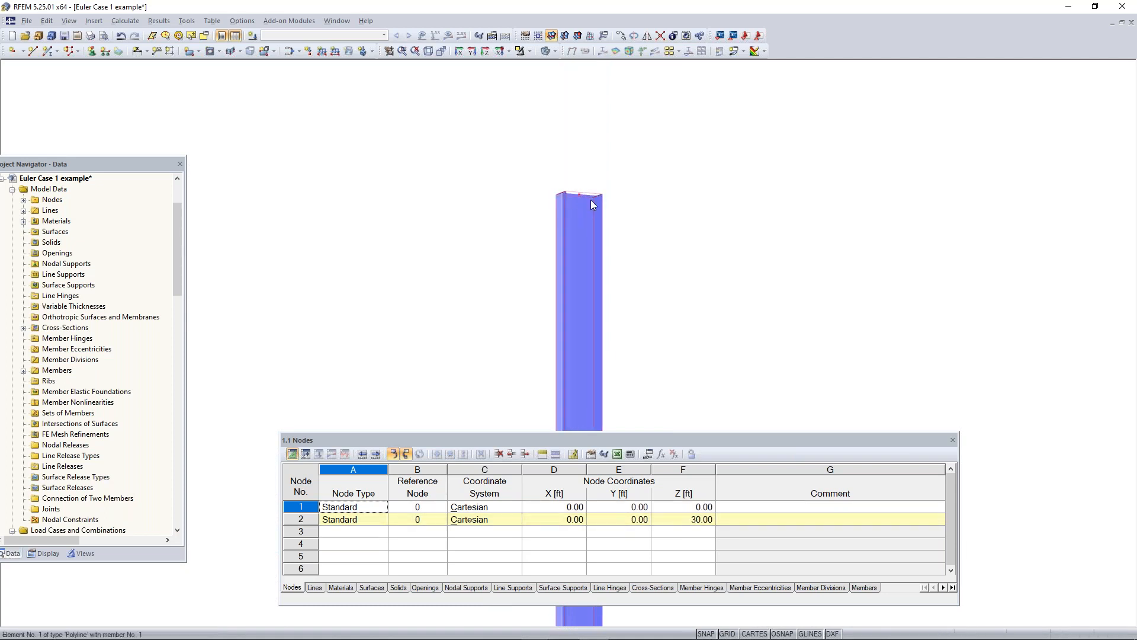
click(708, 117)
drag(699, 122, 423, 274)
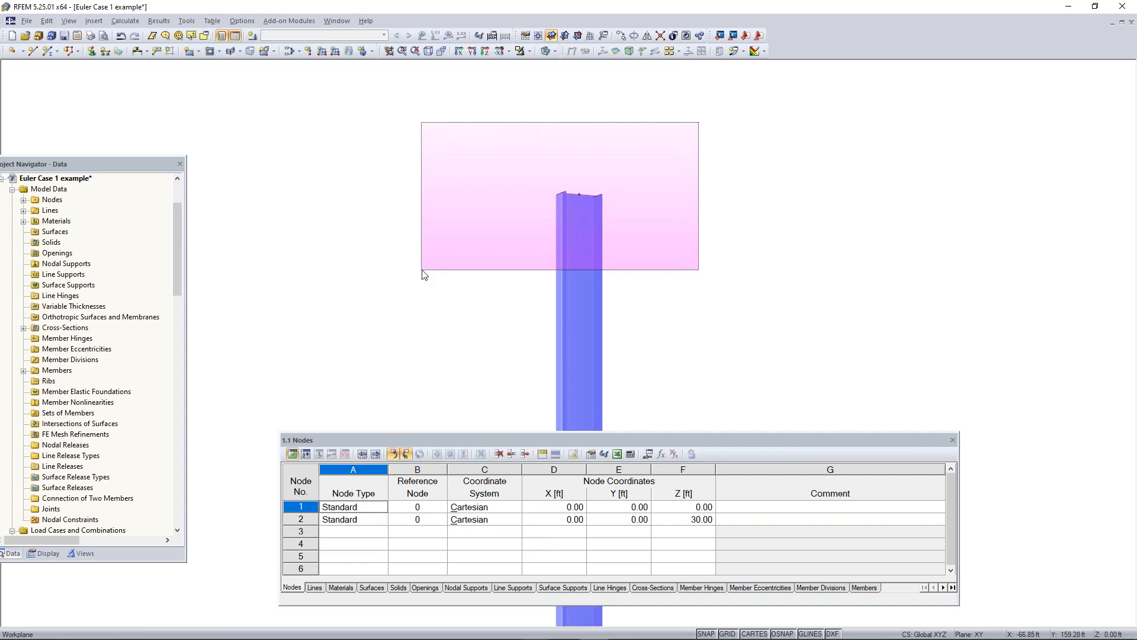
drag(423, 274, 421, 275)
middle_drag(421, 274, 595, 98)
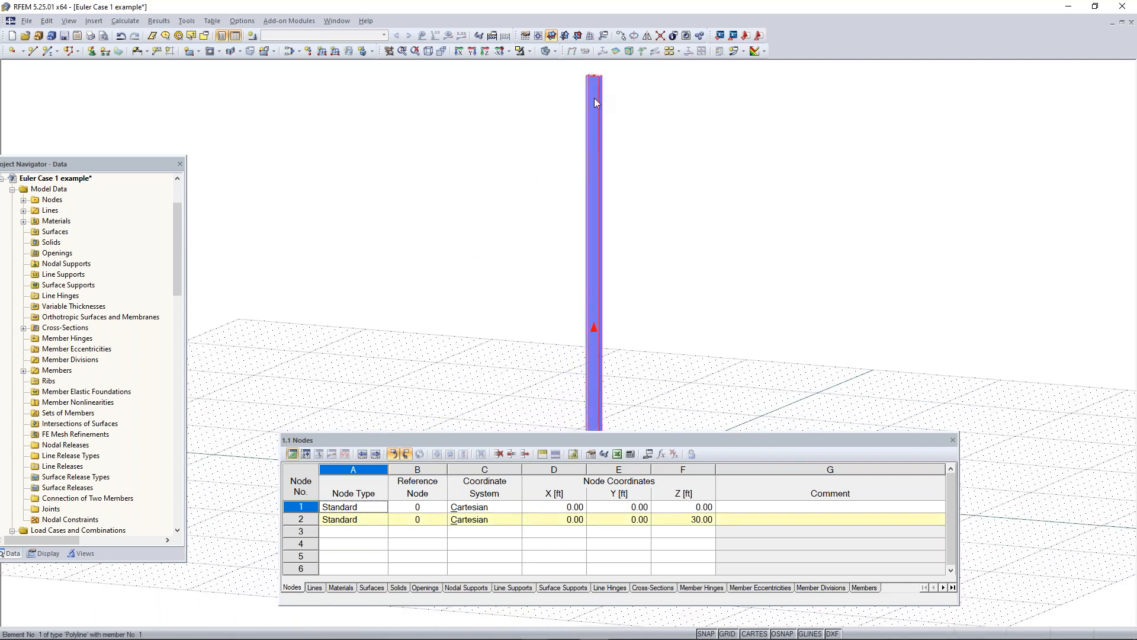
middle_drag(661, 208, 620, 397)
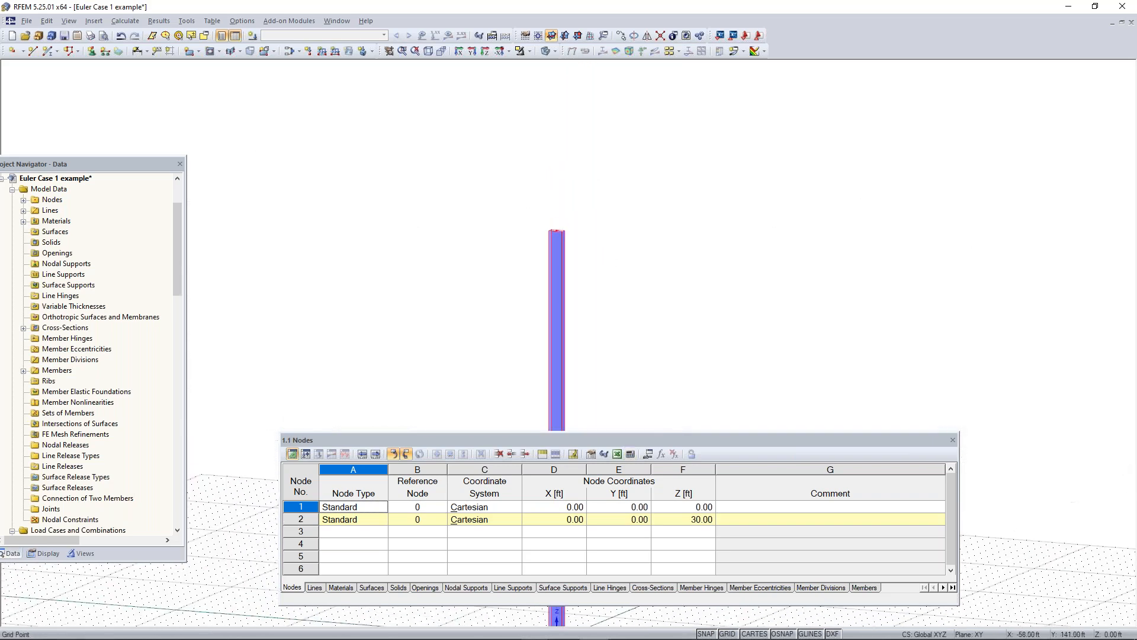
scroll(558, 231, up, 5)
click(443, 290)
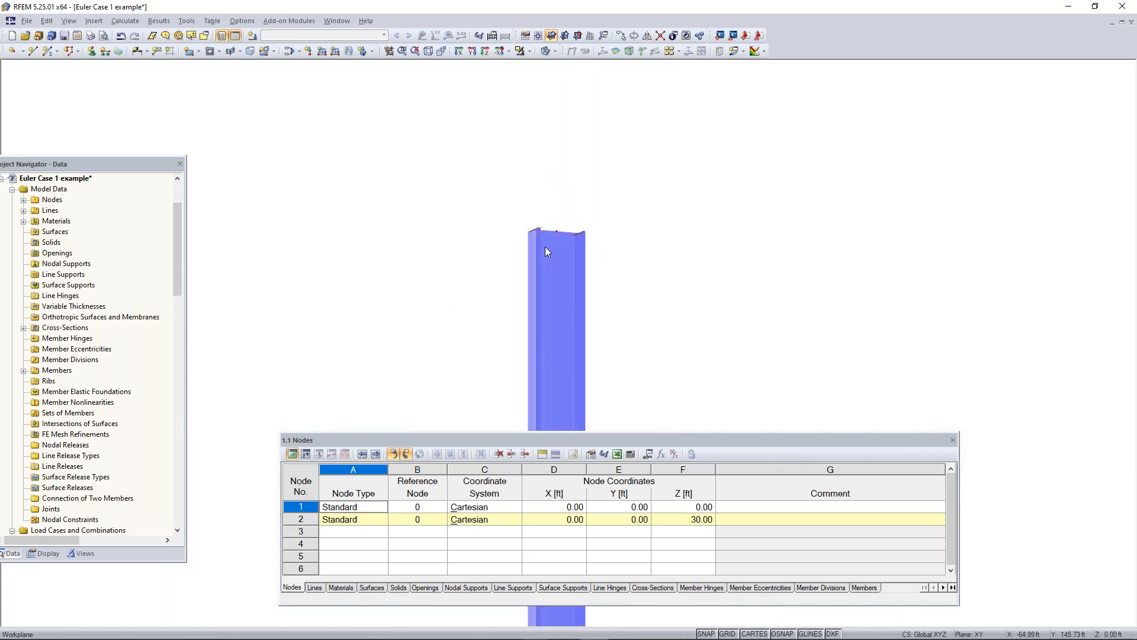
Step: Place a Rigid nodal support on the node at the base of the vertical member and end support placement
click(91, 52)
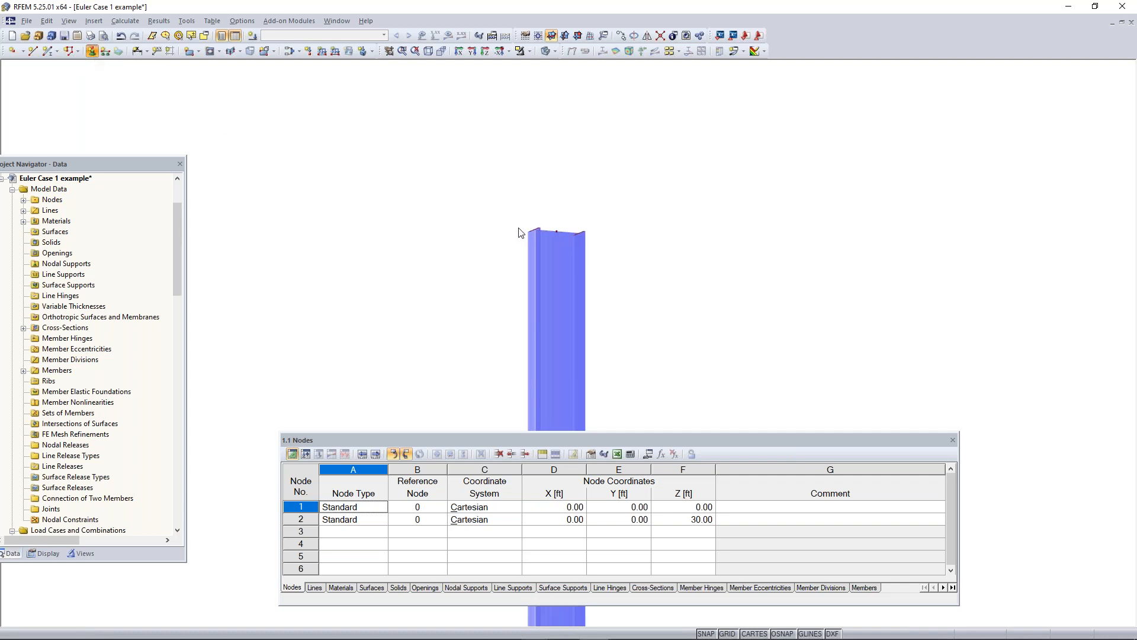
click(554, 236)
click(555, 237)
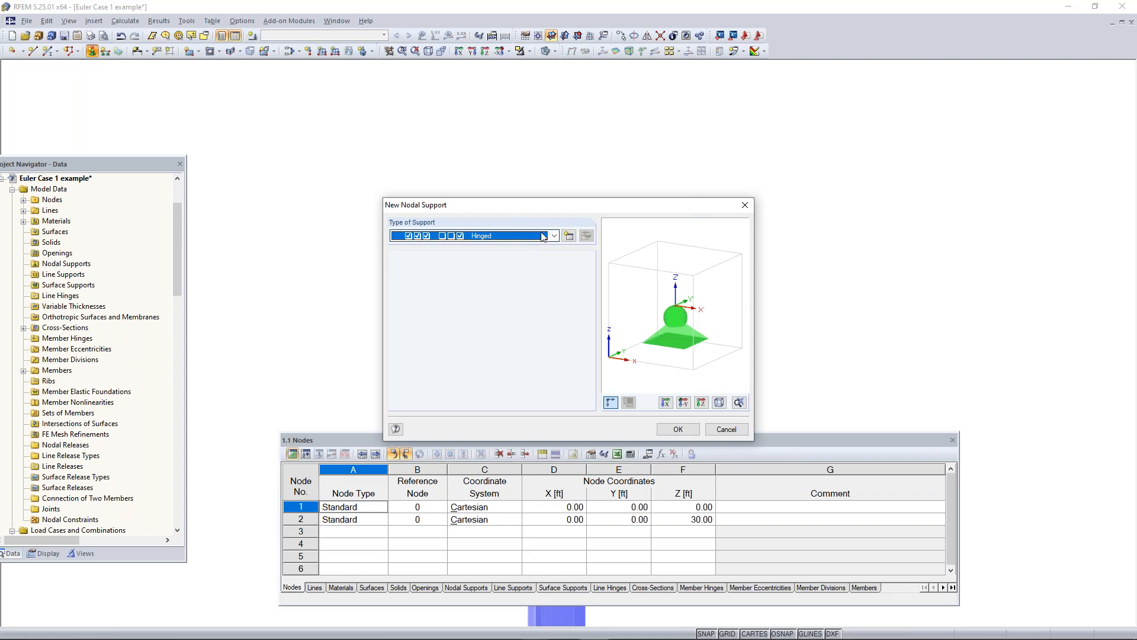
click(554, 235)
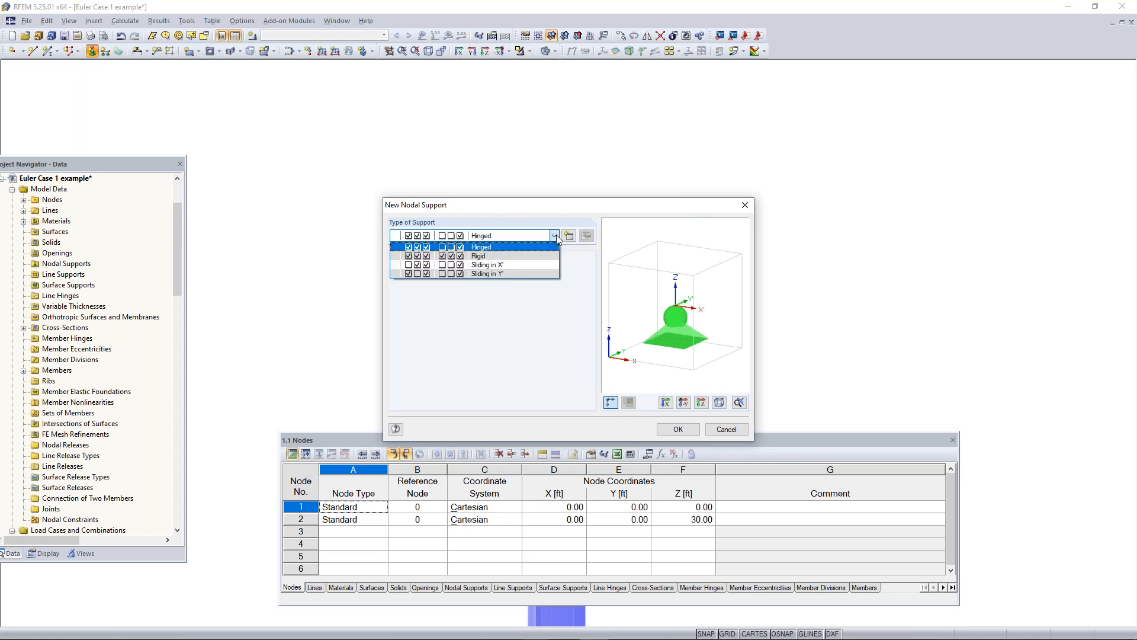
click(524, 257)
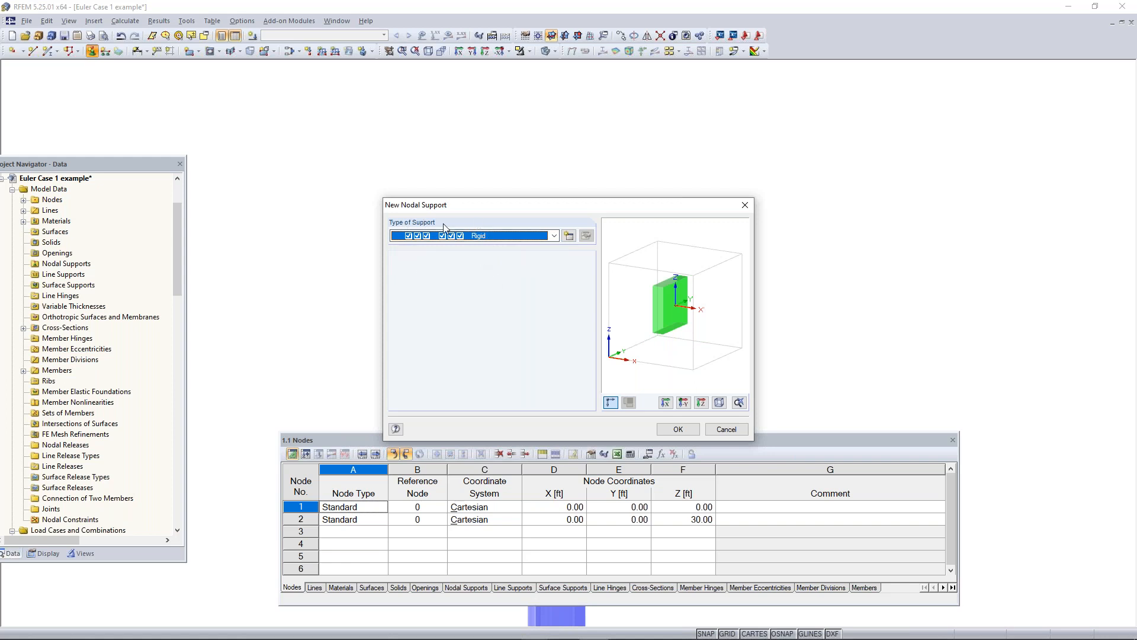
click(678, 429)
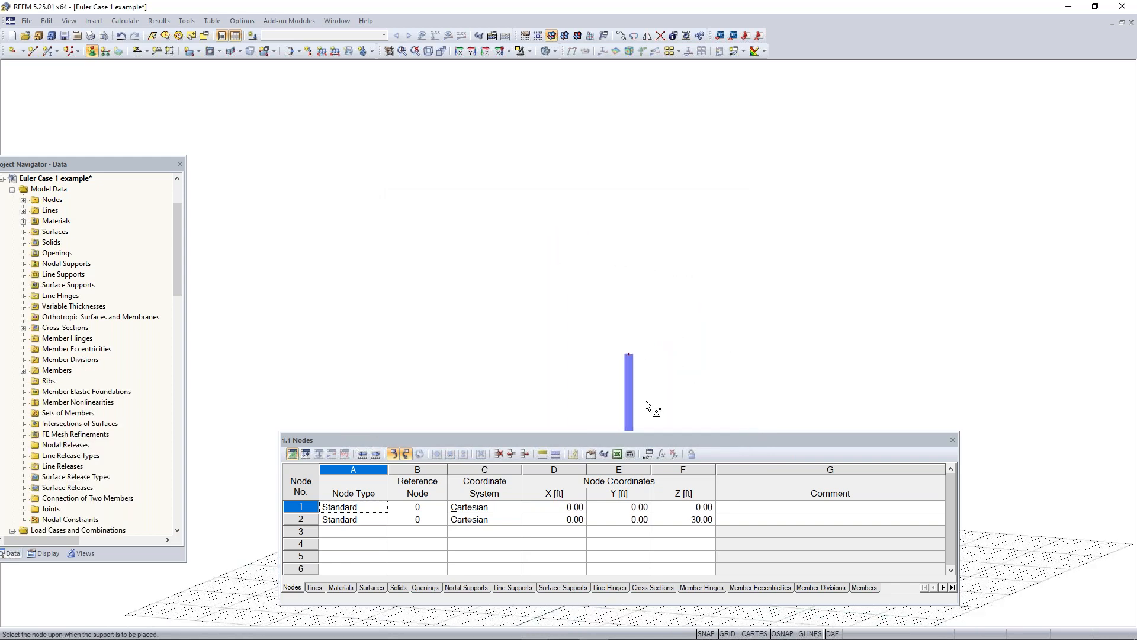
scroll(663, 325, up, 3)
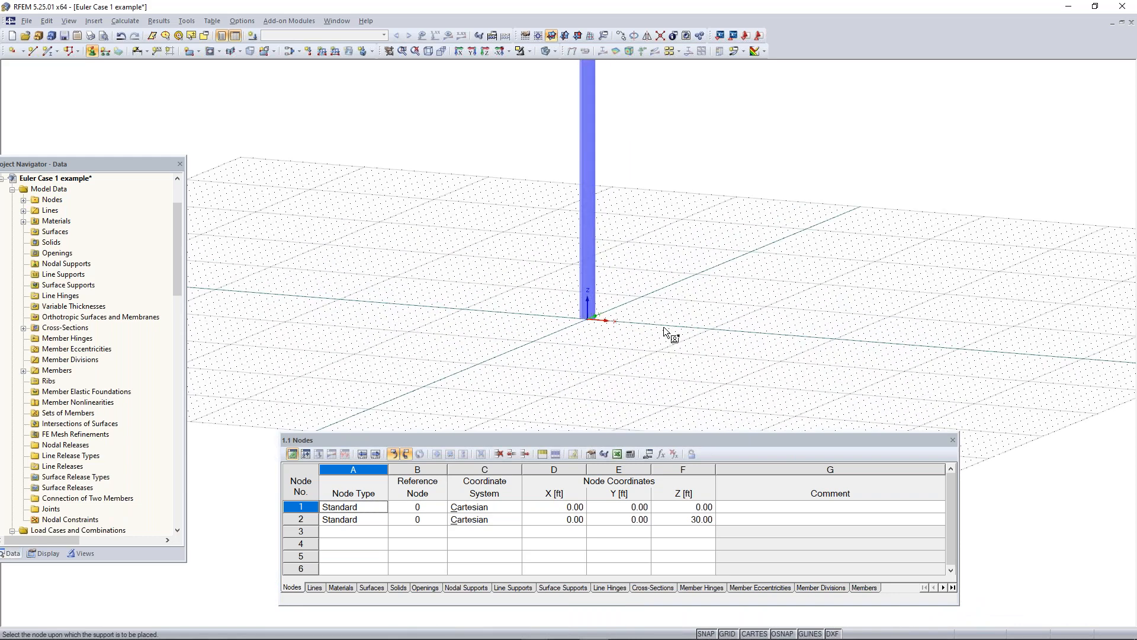
drag(481, 354, 743, 236)
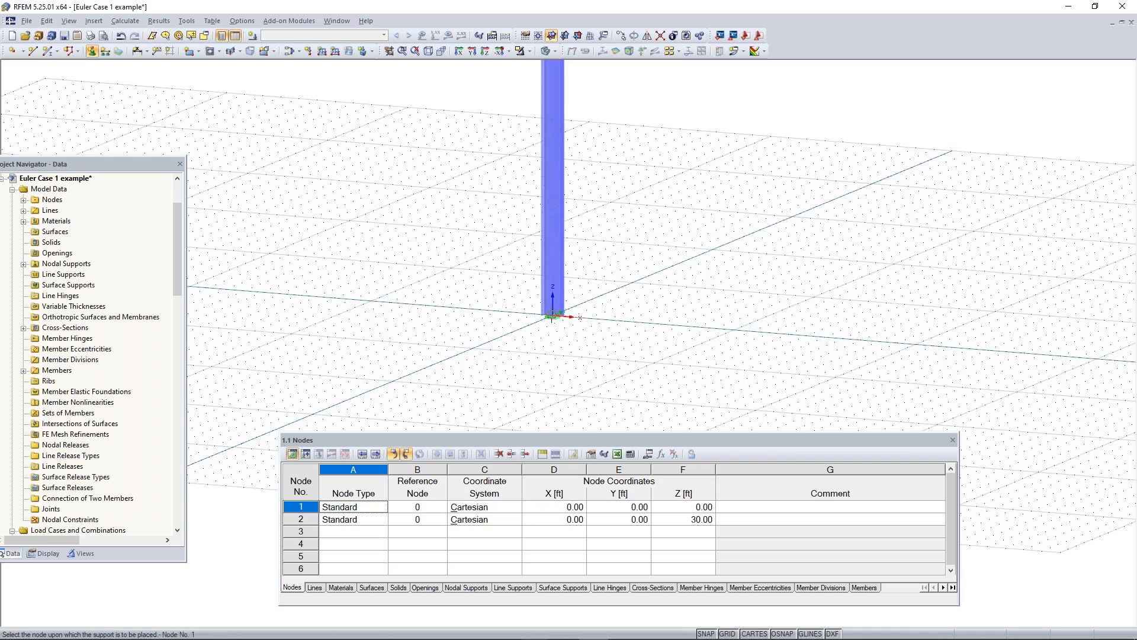
key(Escape)
Step: Examine the rigid support at the member's base up close, along with the editing options offered for it
scroll(555, 319, up, 2)
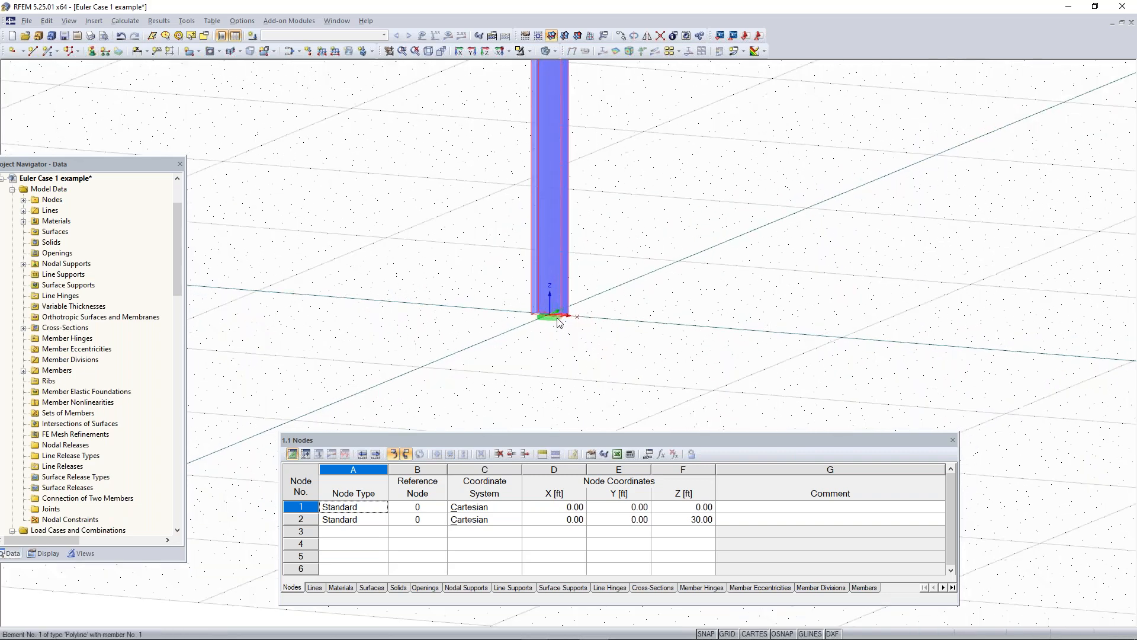
scroll(558, 322, up, 2)
scroll(556, 319, up, 2)
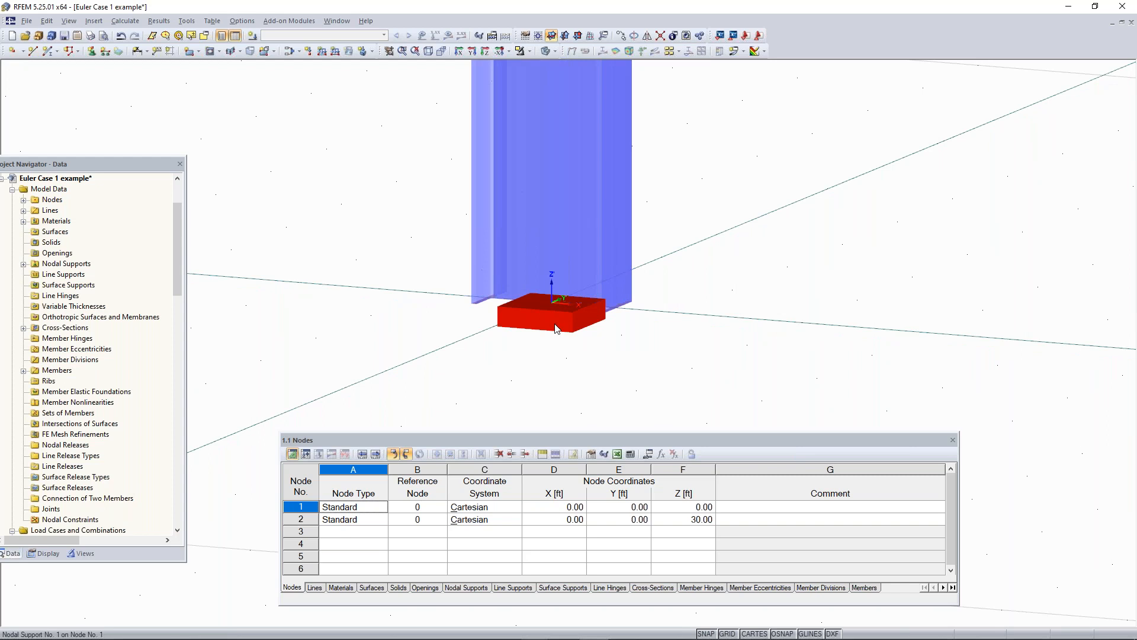
scroll(557, 328, down, 3)
right_click(553, 323)
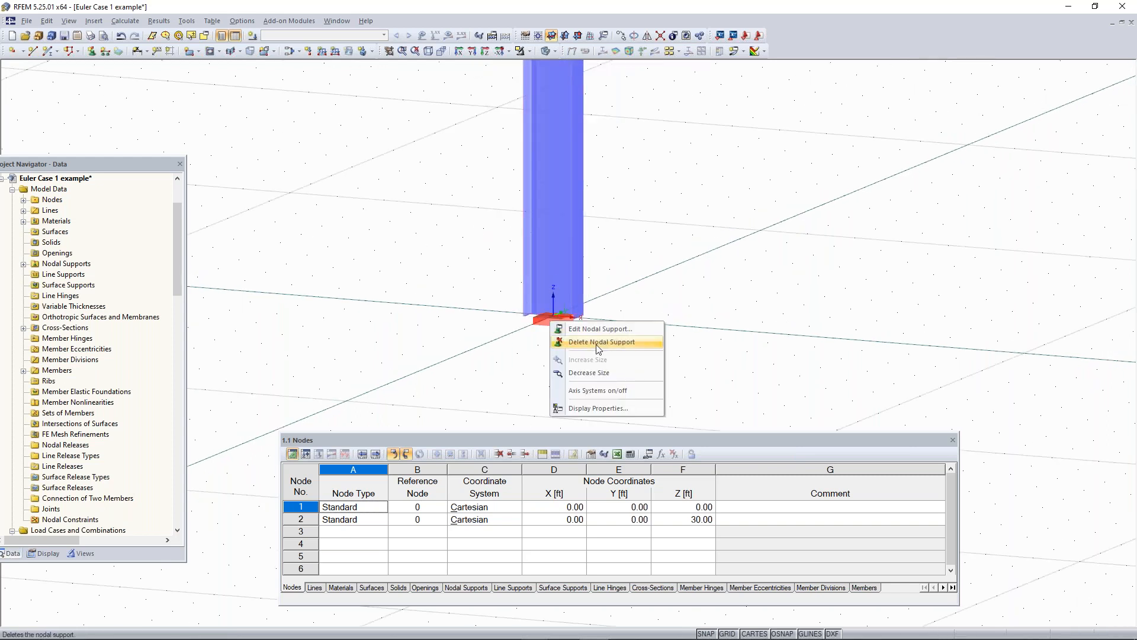
click(681, 352)
scroll(555, 325, down, 2)
click(556, 324)
key(Delete)
scroll(582, 235, down, 3)
middle_drag(616, 179, 538, 291)
scroll(553, 333, up, 2)
middle_drag(621, 191, 606, 278)
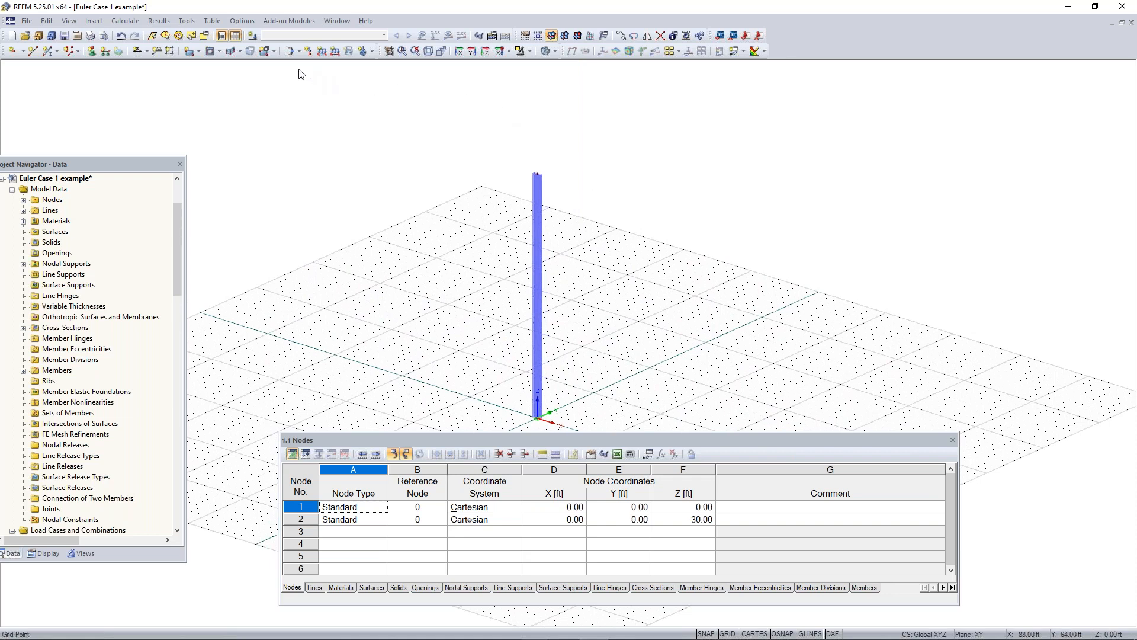
Step: Set up Dead load case LC1 named Test with self-weight inactive, and review the load and result combinations
click(254, 36)
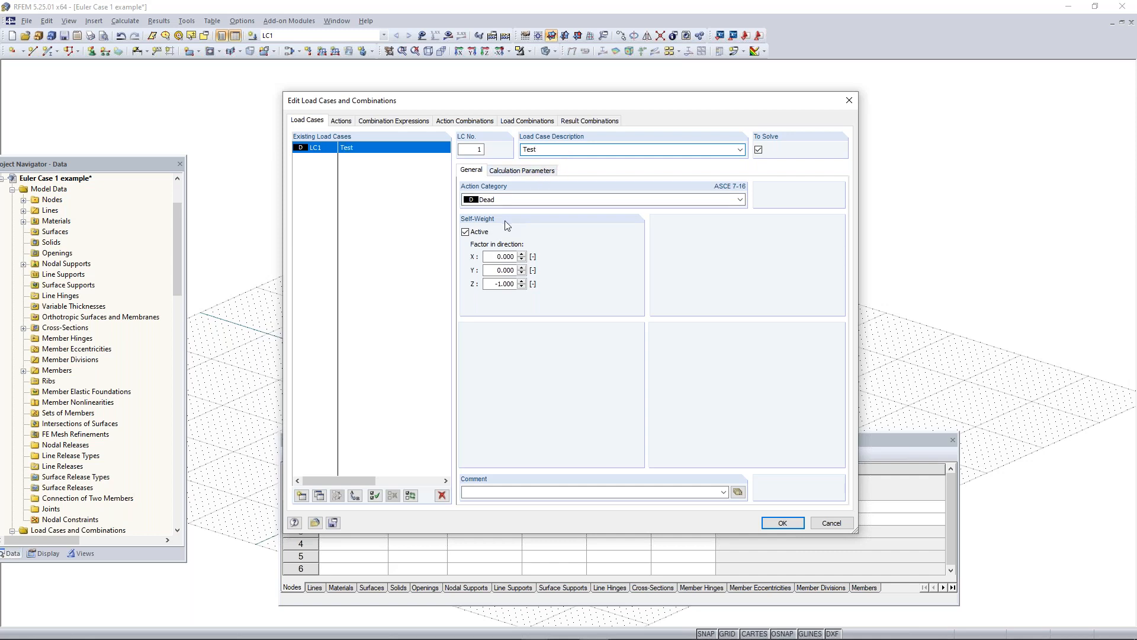
click(473, 233)
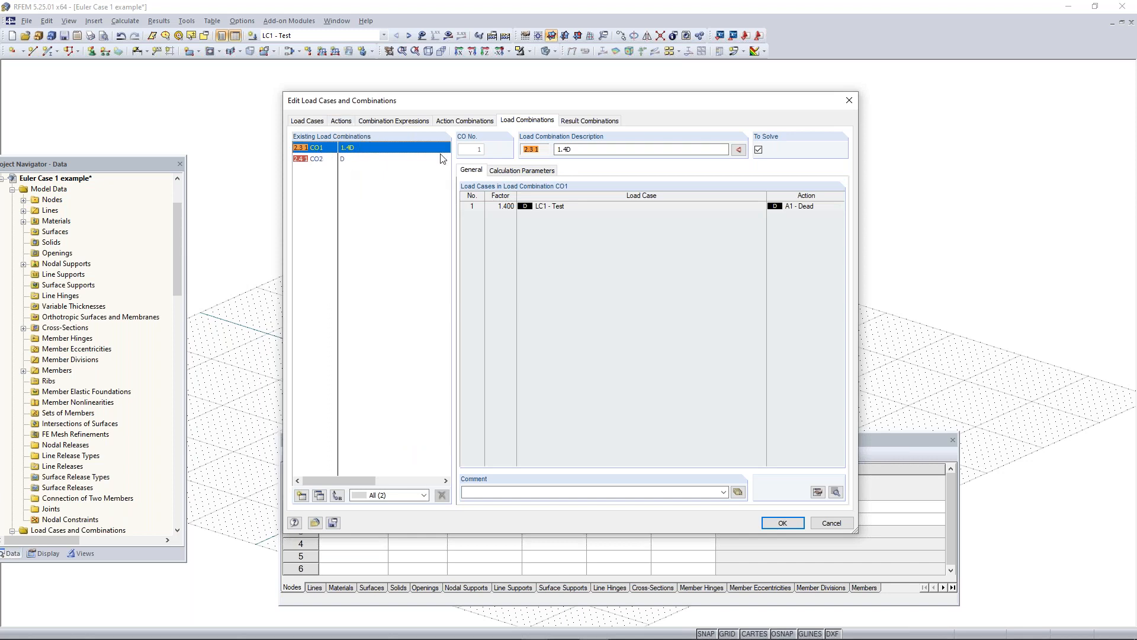
click(592, 126)
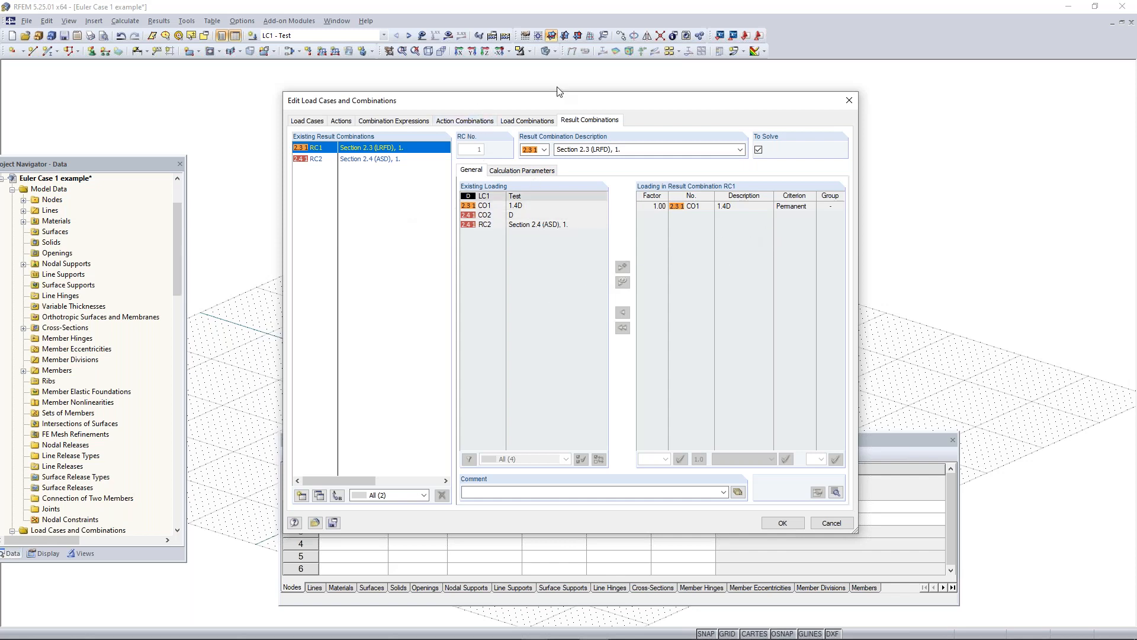
click(308, 121)
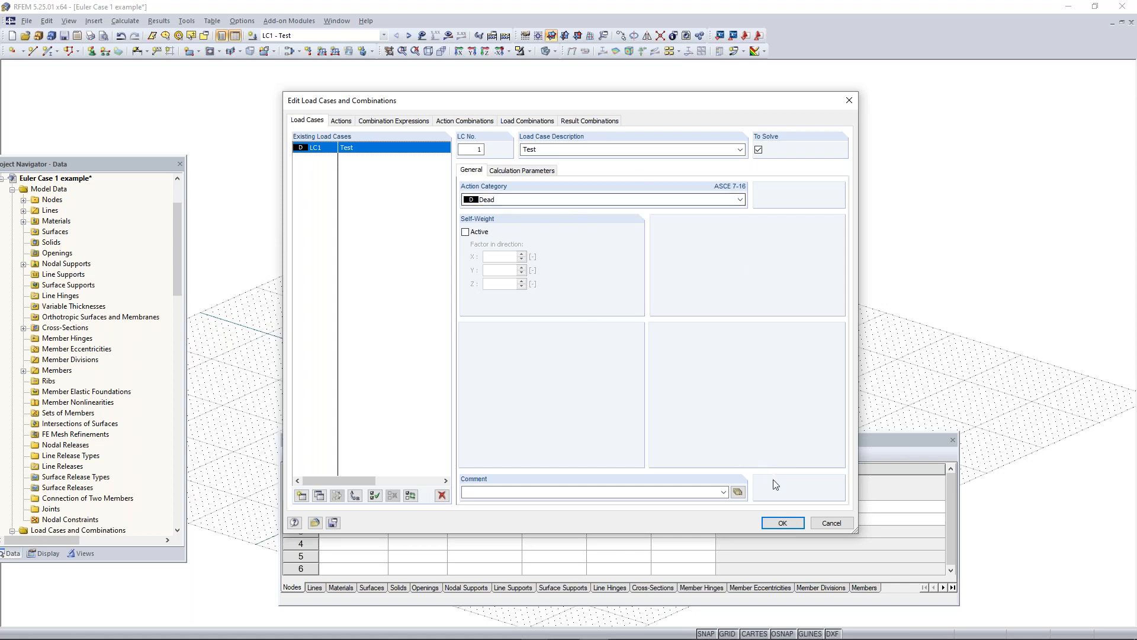
click(782, 523)
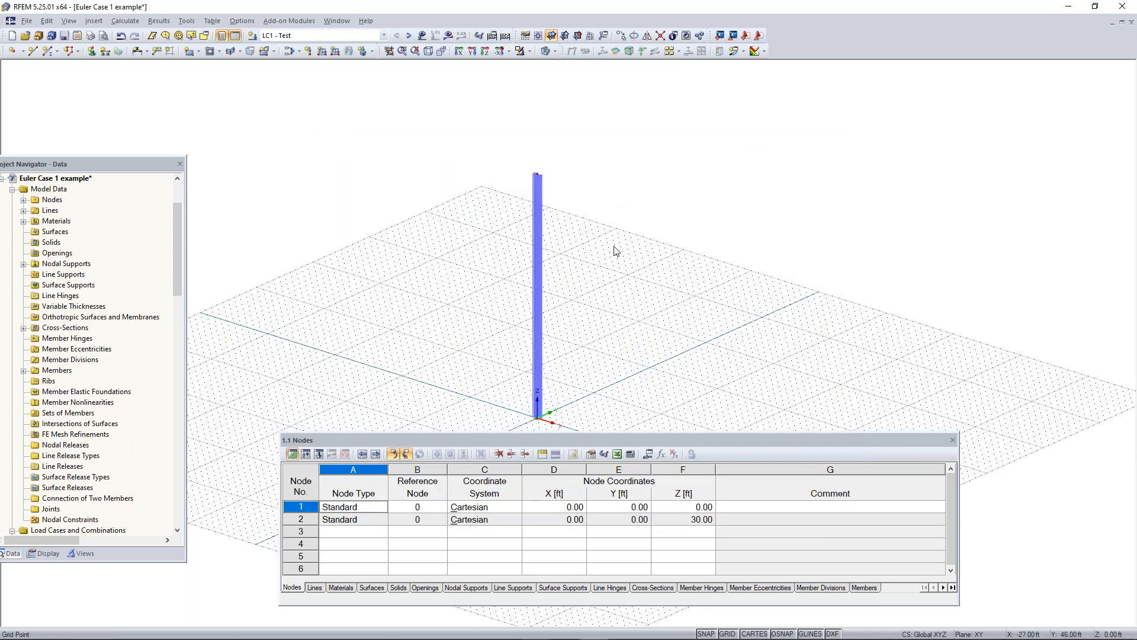
Step: Define a new nodal load in the global XYZ system with PZ -5 kip and PX 2 kip
ctrl+middle_drag(627, 343, 648, 284)
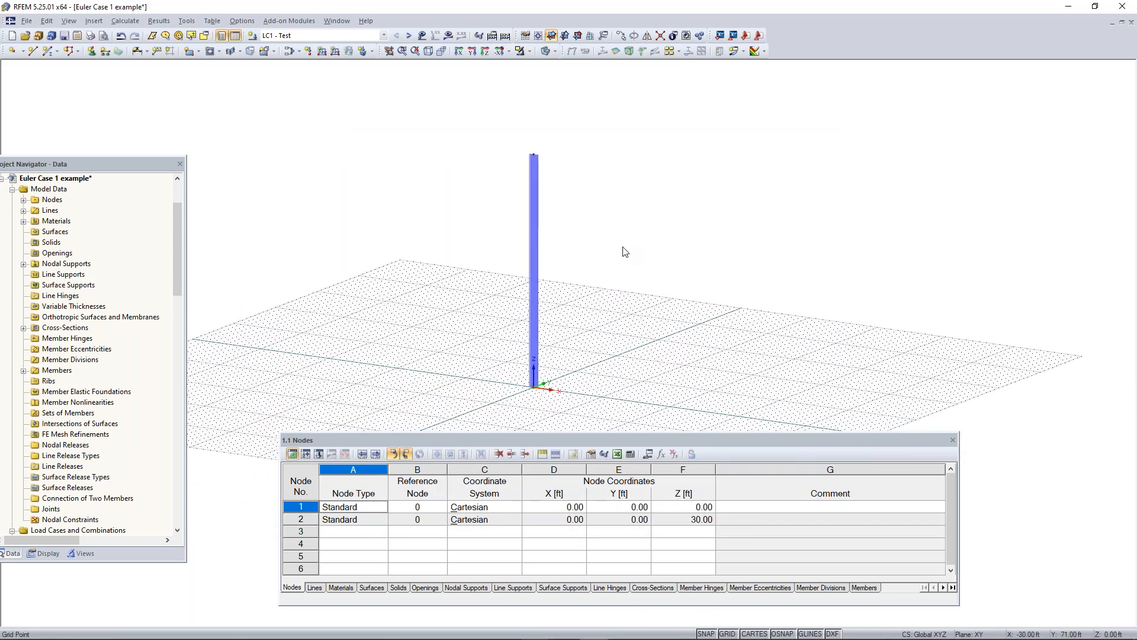
scroll(510, 161, up, 1)
ctrl+middle_drag(510, 161, 510, 199)
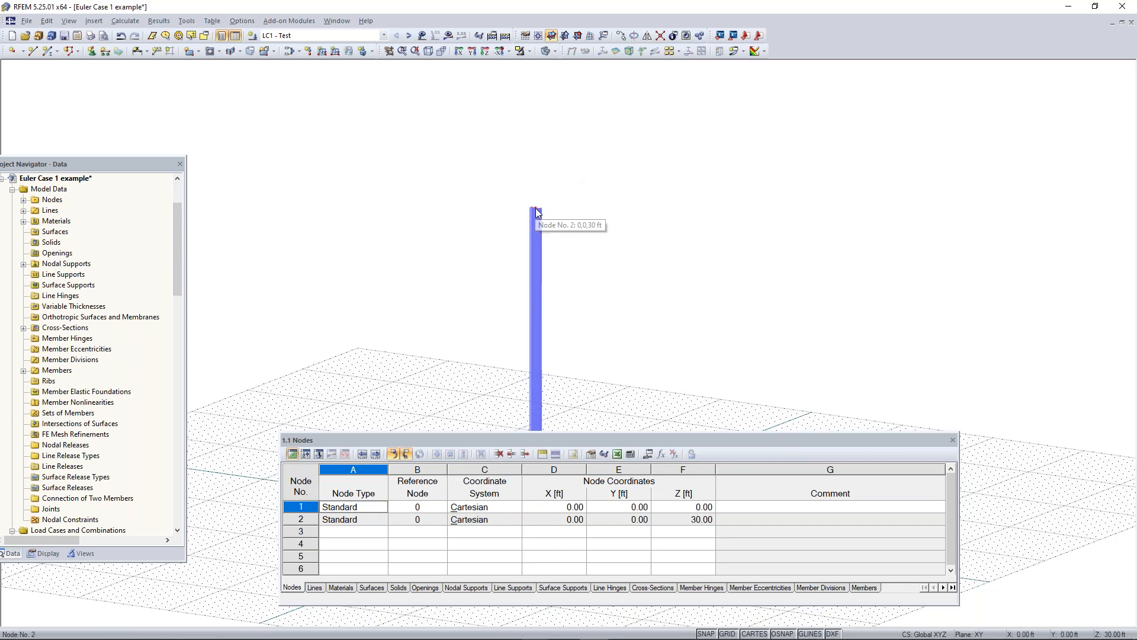
click(309, 52)
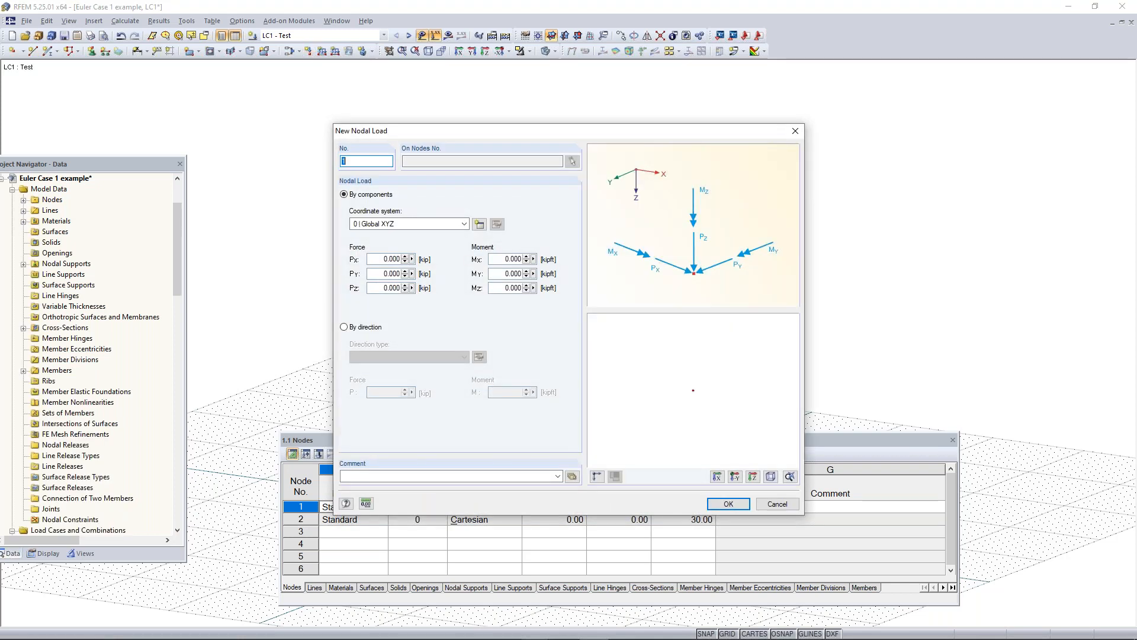
drag(496, 136, 550, 123)
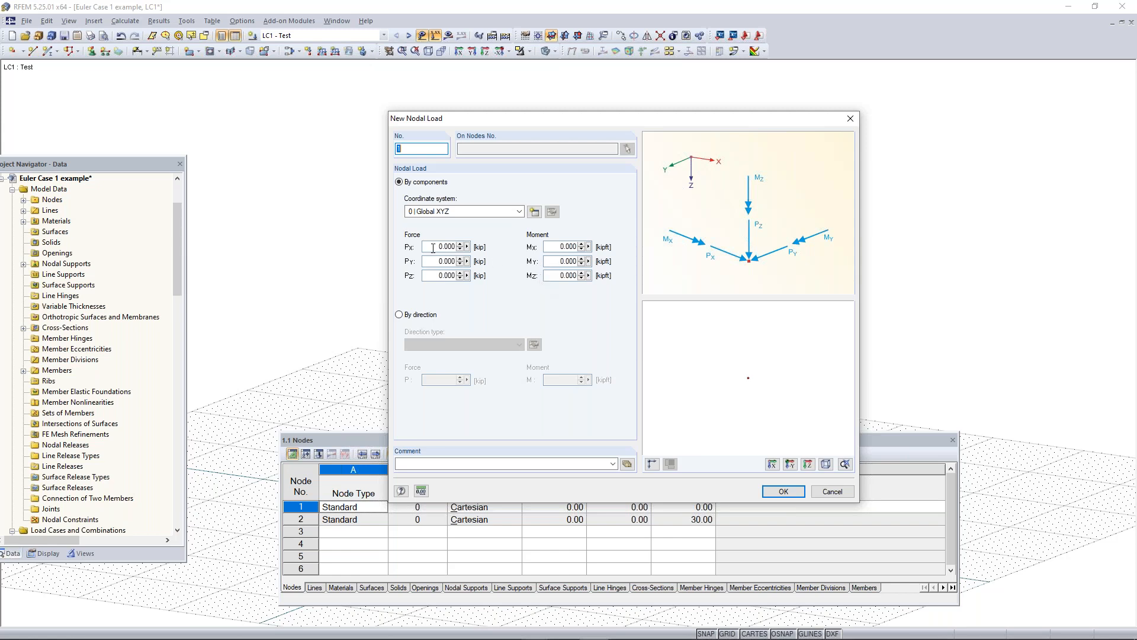
click(435, 276)
text(-5)
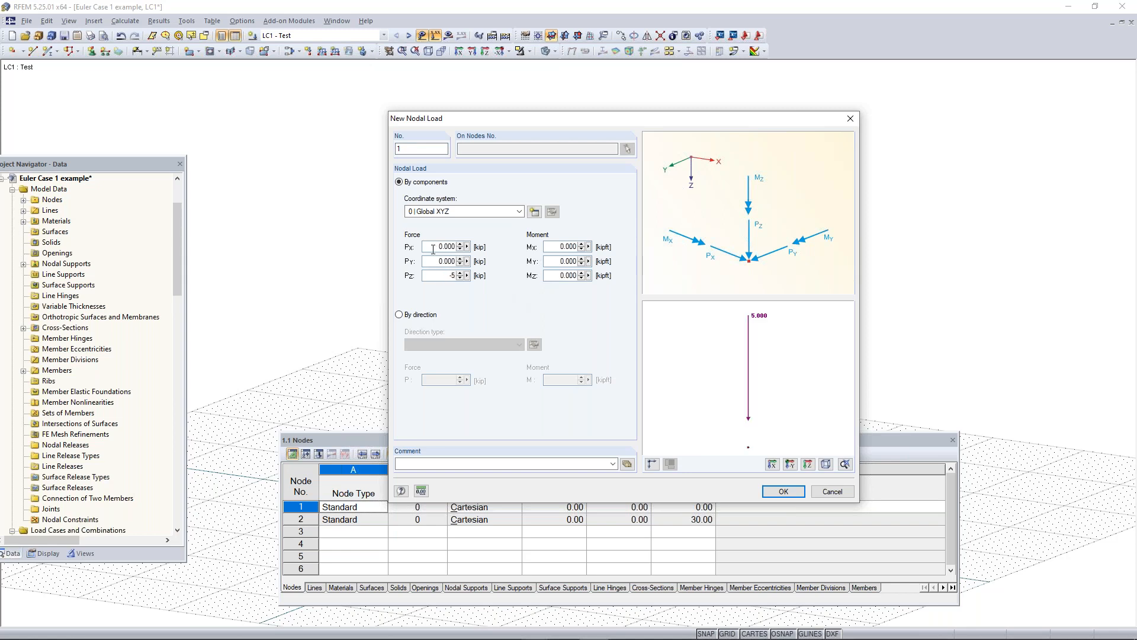
click(432, 249)
text(2)
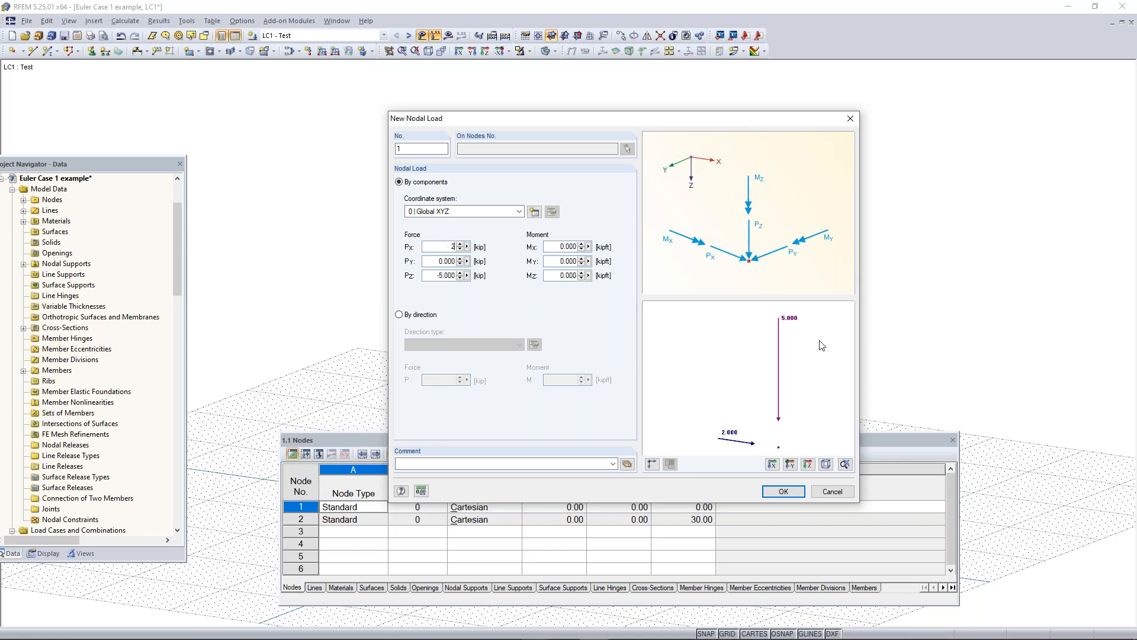
middle_drag(802, 408, 763, 409)
scroll(781, 432, down, 2)
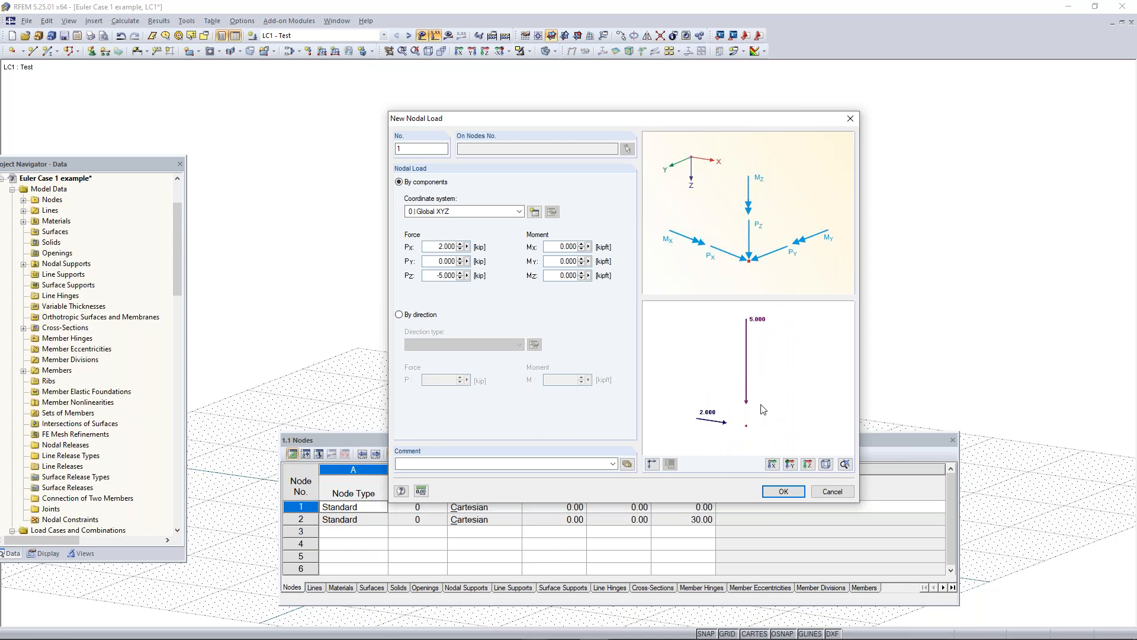
Step: Apply the defined nodal load to the node at the upper end of the vertical member and end load placement
click(793, 494)
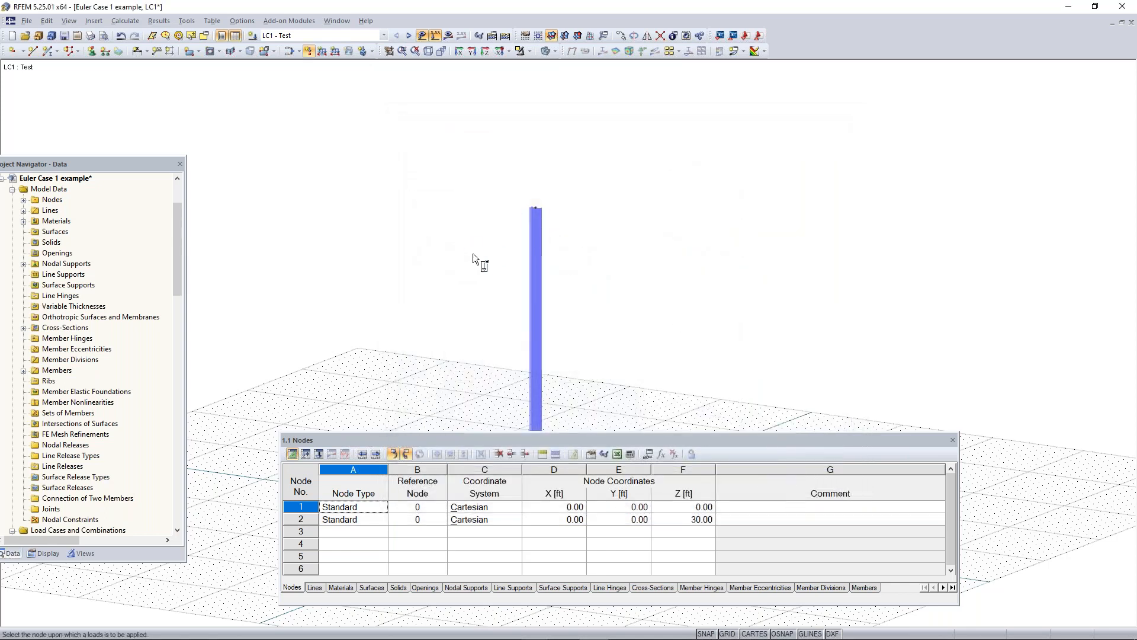
click(538, 206)
key(Escape)
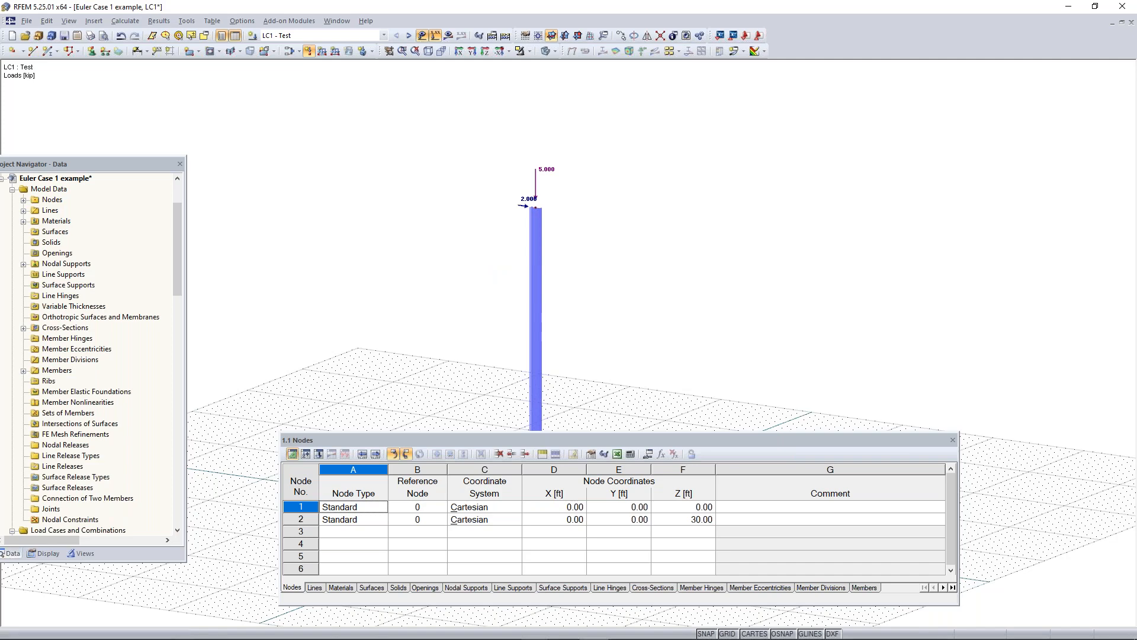
Step: Calculate the model and show the global deformations for load case LC1
scroll(581, 222, down, 3)
middle_drag(609, 318, 753, 294)
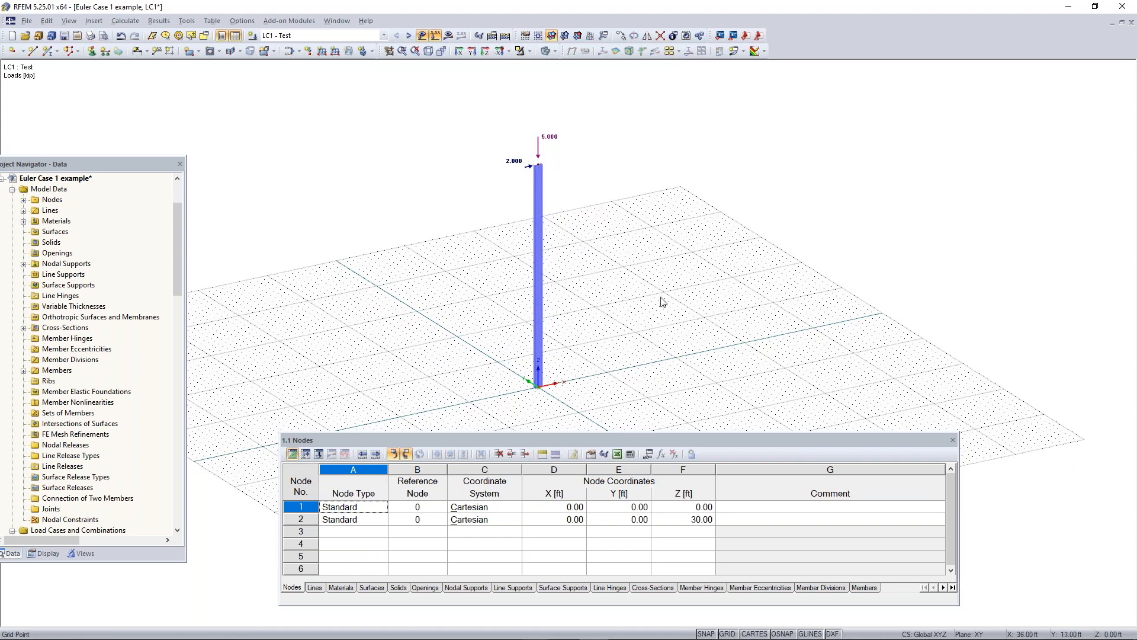
click(506, 38)
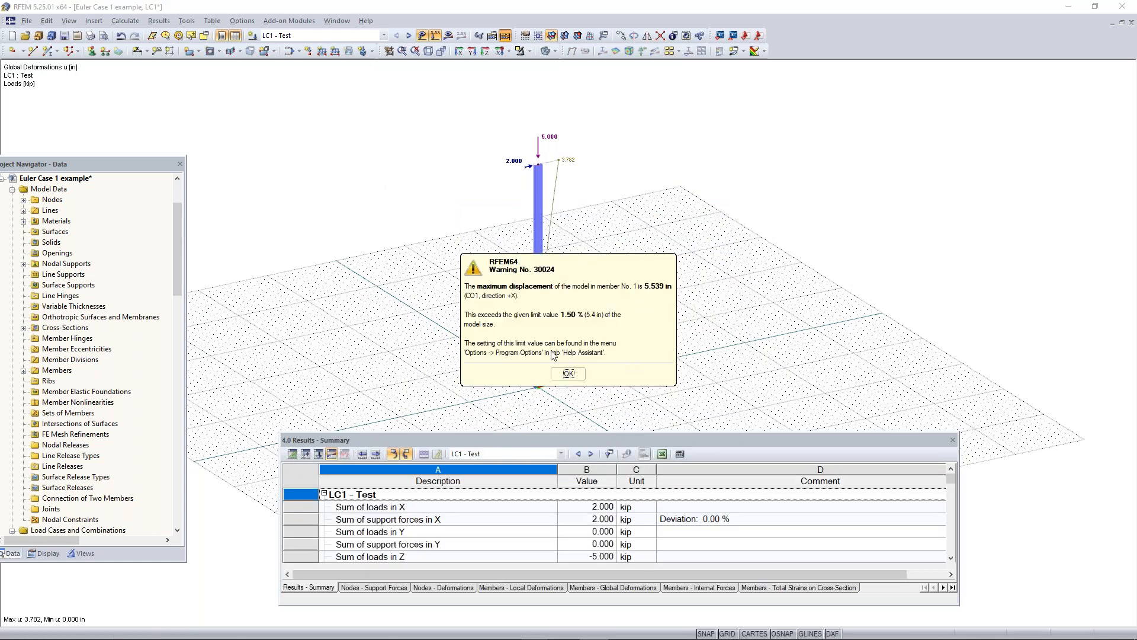
click(567, 374)
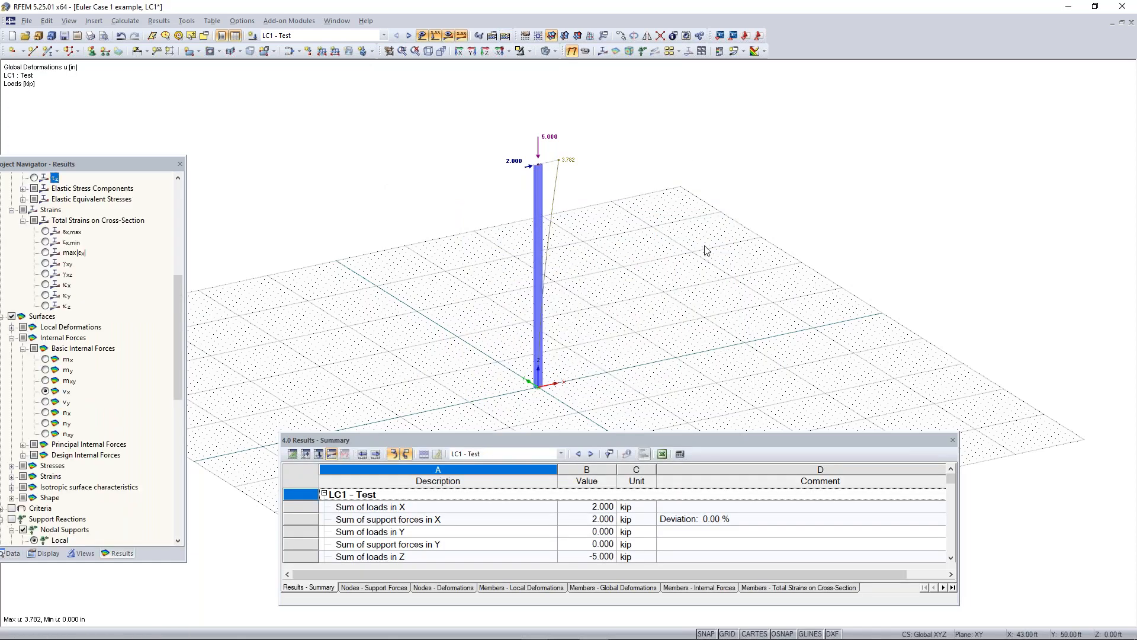
Step: Move the results navigator clear of the window edge and view the deformed member in elevation in the XZ plane
middle_drag(568, 175, 602, 154)
ctrl+middle_drag(676, 291, 628, 277)
right_click(628, 277)
drag(57, 166, 62, 135)
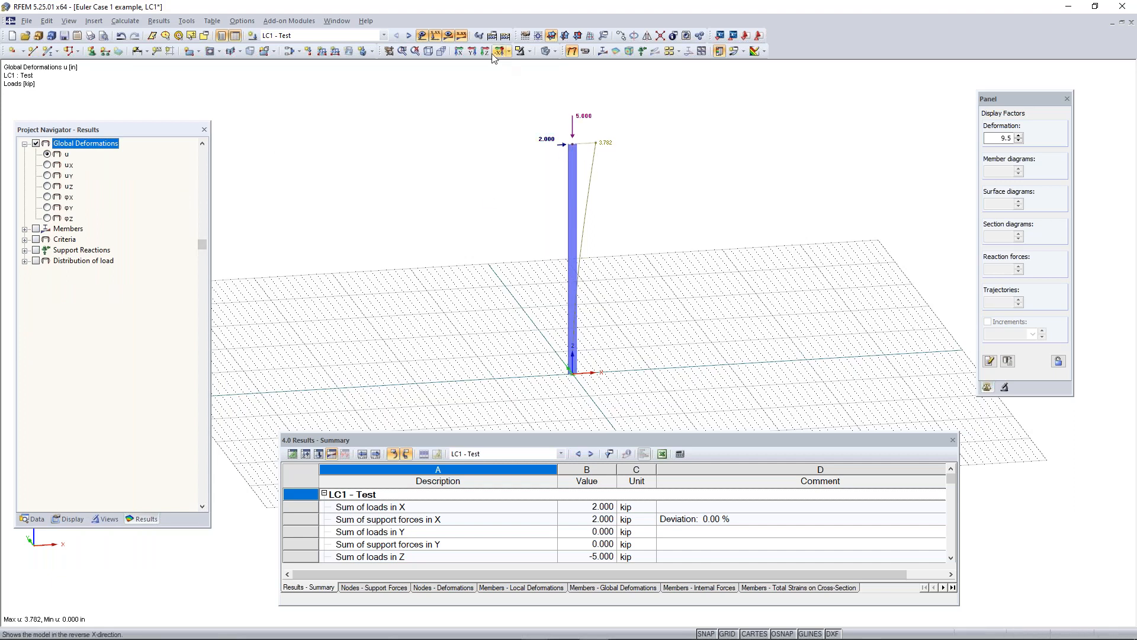
click(474, 52)
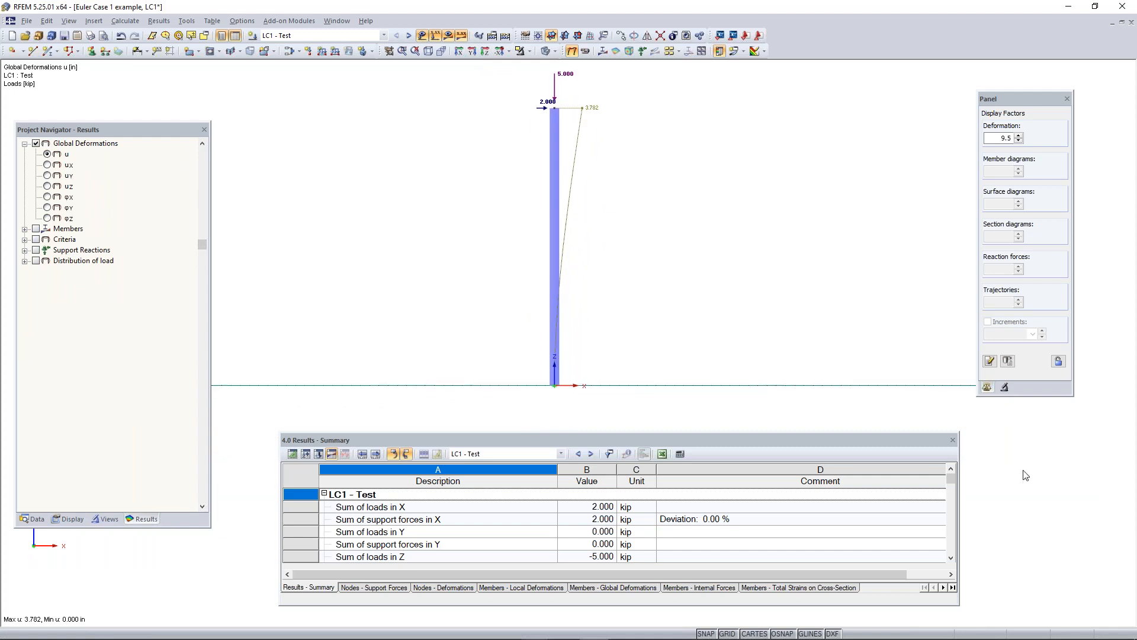
Step: Close the results summary table and turn off the grid display so the deformed member can be viewed larger
click(952, 440)
click(733, 631)
middle_drag(594, 255, 622, 411)
scroll(580, 362, up, 4)
scroll(671, 366, up, 1)
scroll(622, 411, down, 1)
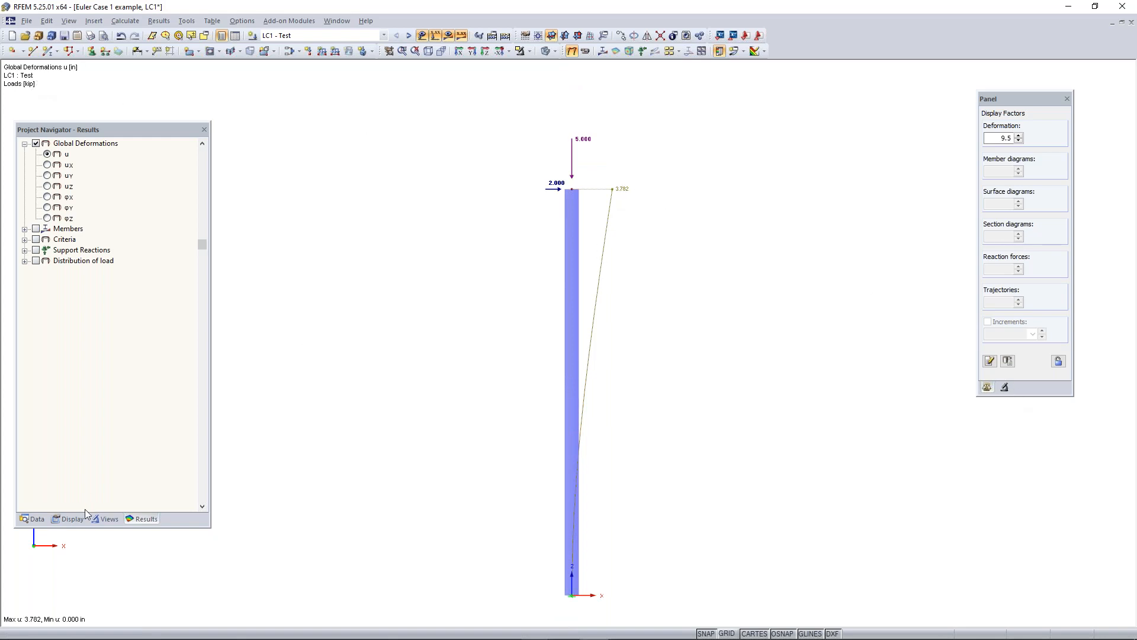
Step: Set the member deformation display to colored cross-sections
click(68, 519)
scroll(68, 327, down, 10)
scroll(68, 327, up, 5)
scroll(68, 327, up, 5)
click(25, 165)
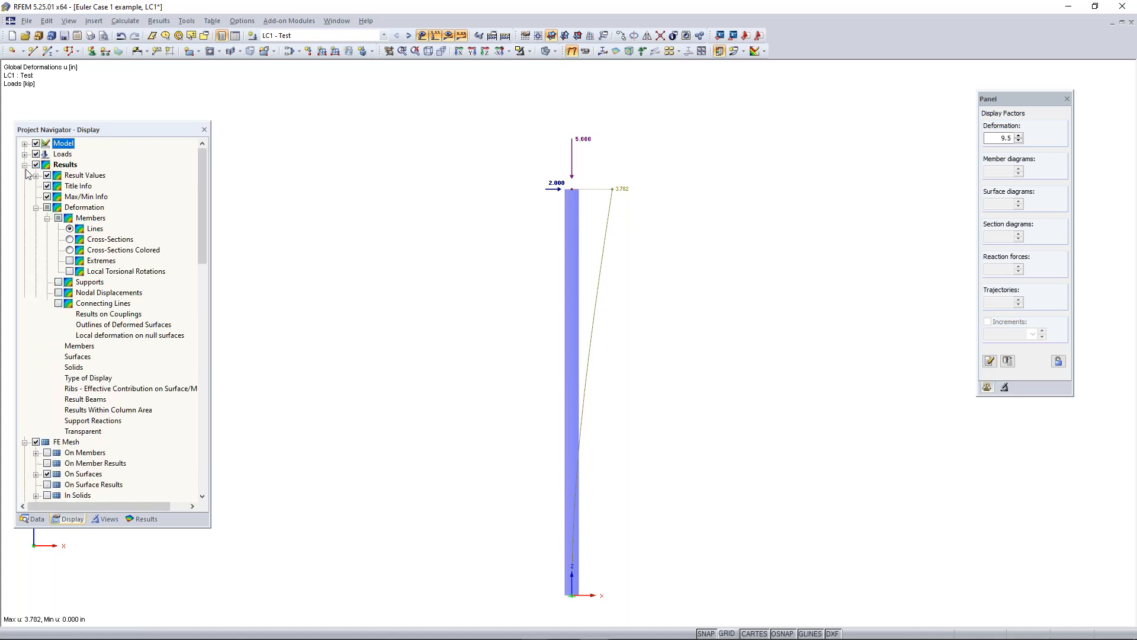
click(70, 250)
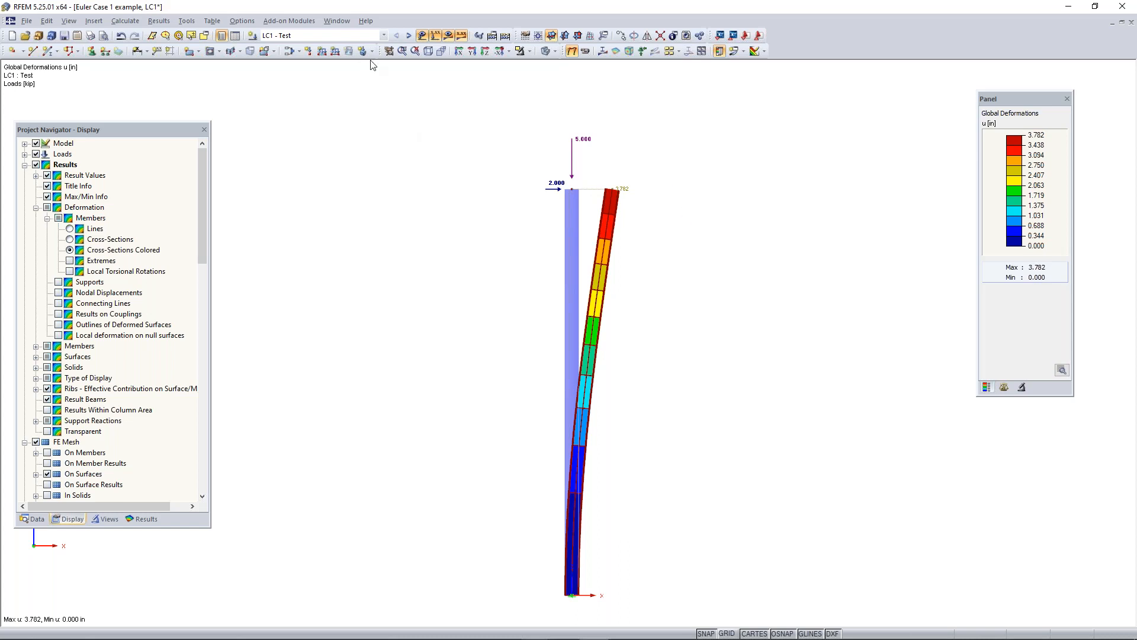
Step: Display the member's internal force diagram for the bending moment My and inspect the moment at the rigid base
click(145, 519)
click(25, 228)
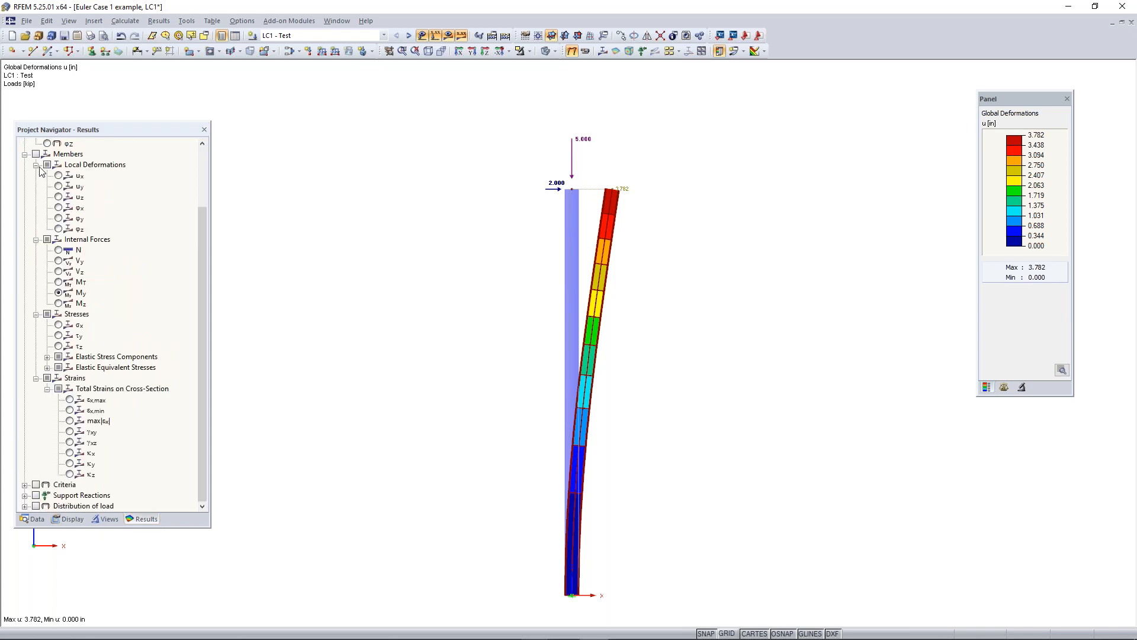
click(36, 154)
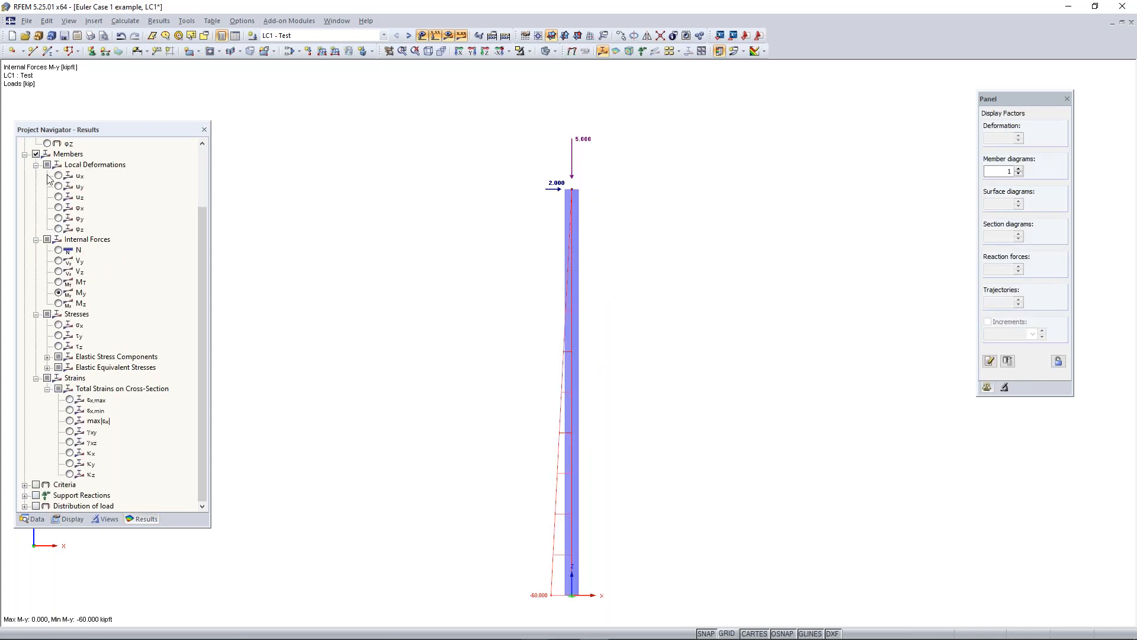
scroll(47, 181, up, 3)
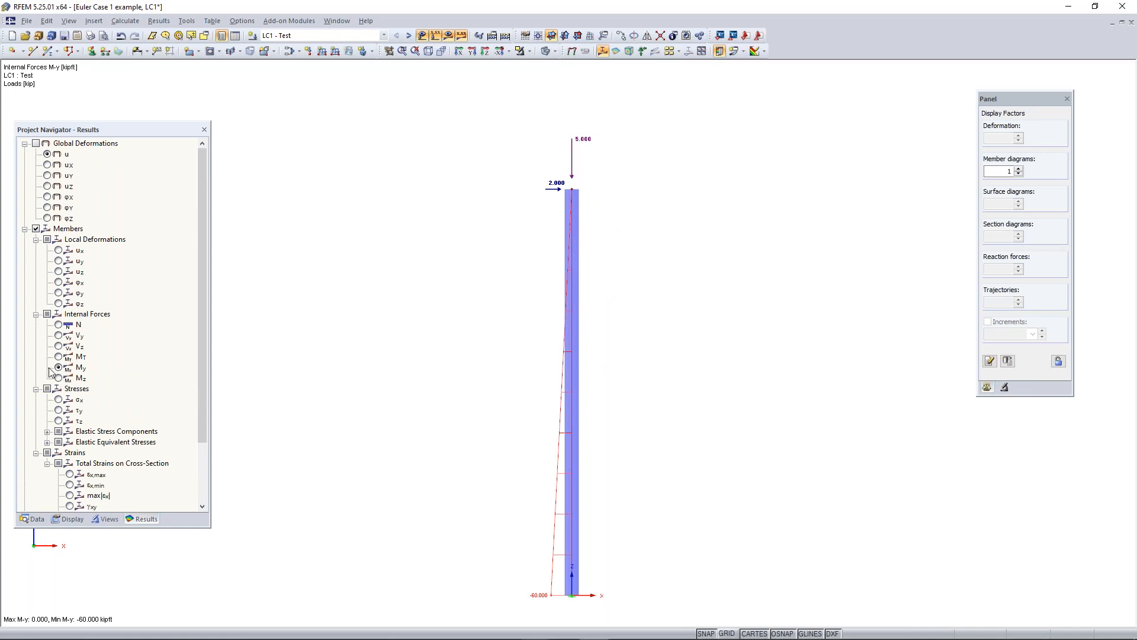
middle_drag(524, 575, 522, 548)
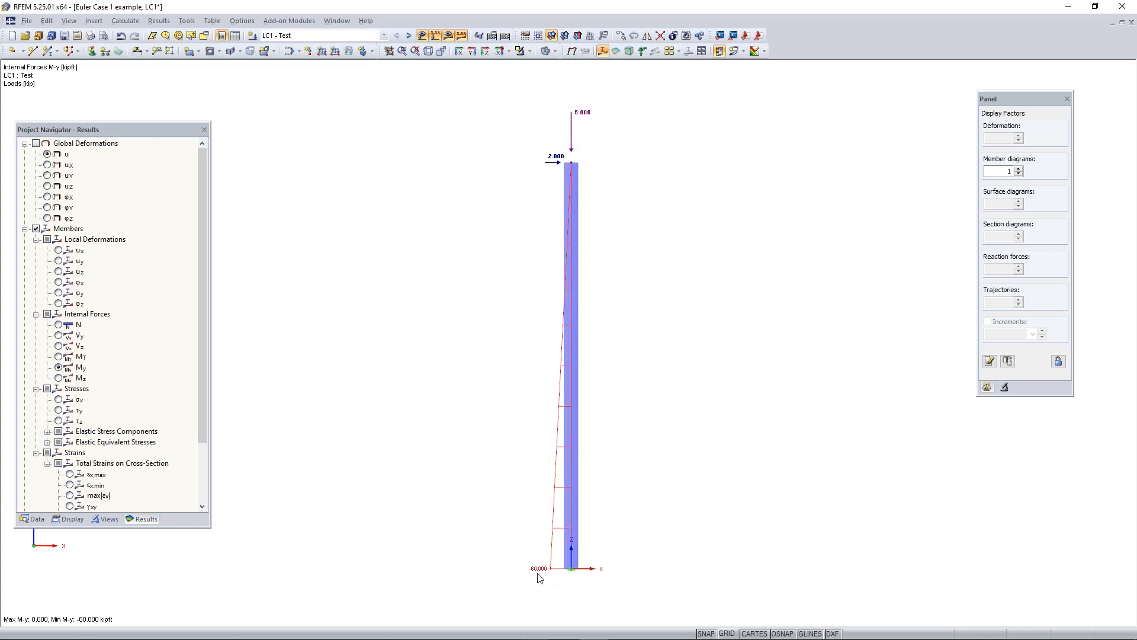
scroll(604, 569, up, 2)
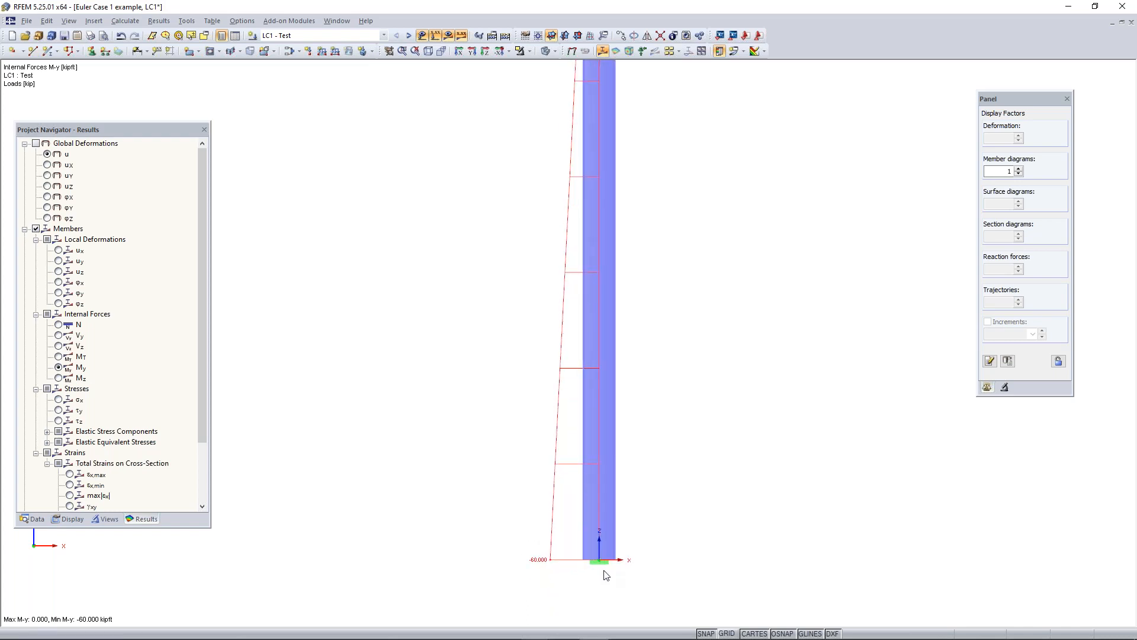
middle_drag(517, 559, 523, 530)
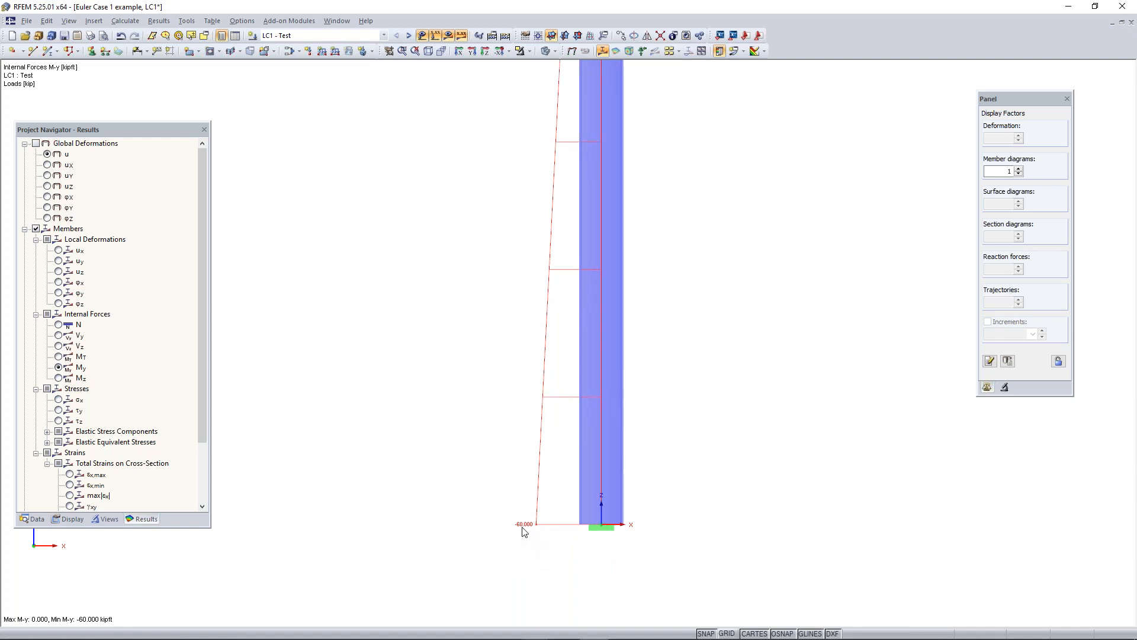
scroll(533, 522, down, 3)
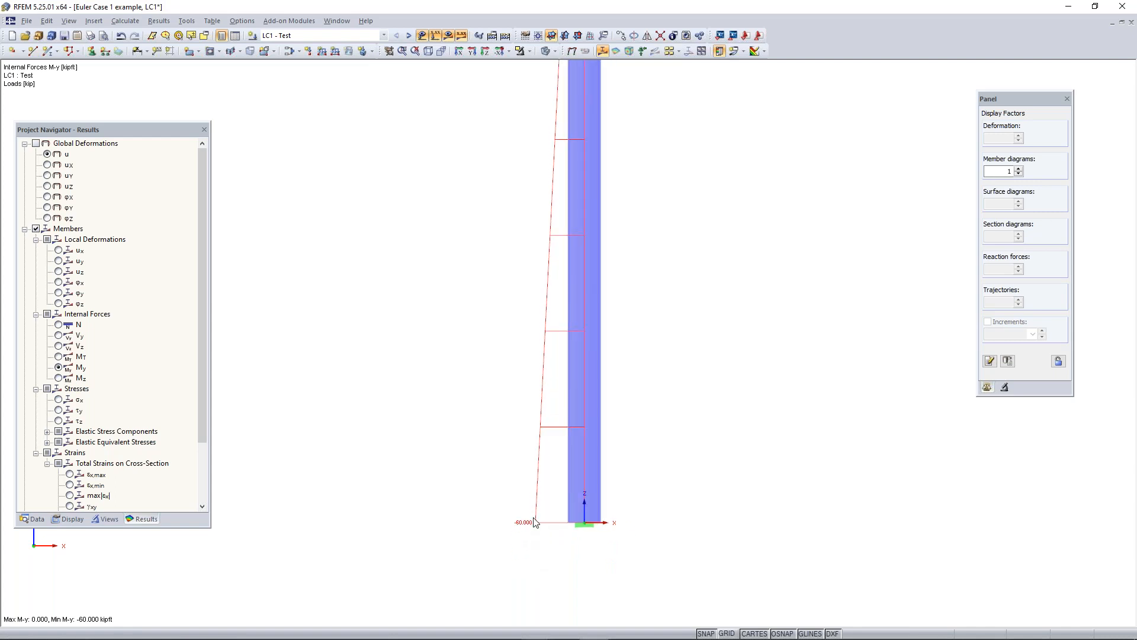
scroll(533, 520, down, 3)
ctrl+middle_drag(598, 355, 612, 381)
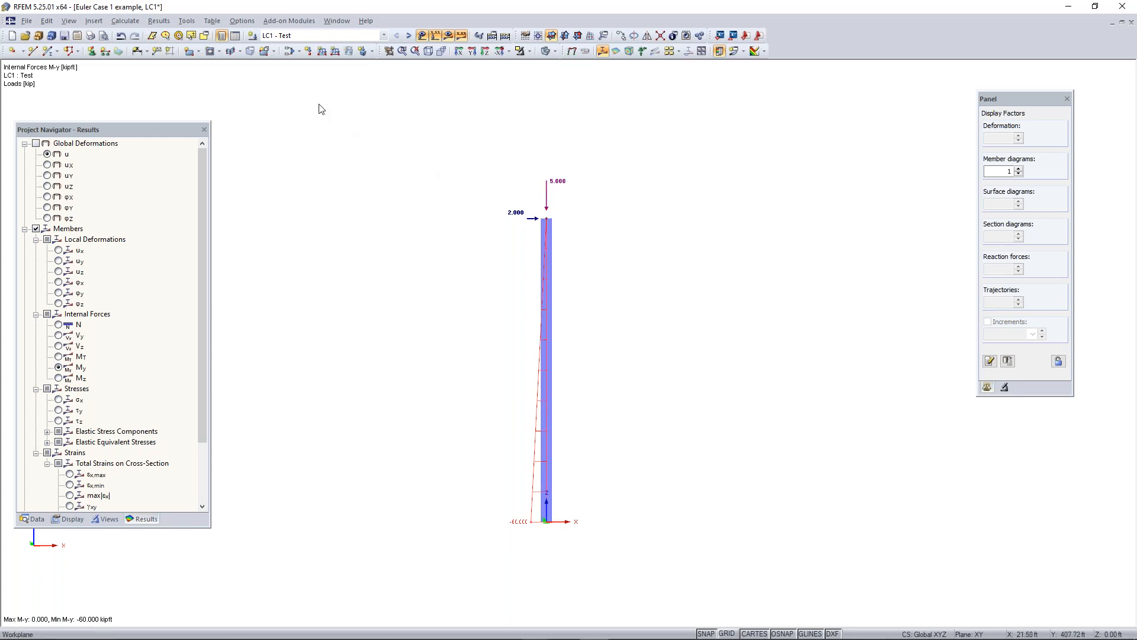
Step: Change the method of analysis for load case LC1 to second-order analysis (P-Delta / P-delta)
click(290, 52)
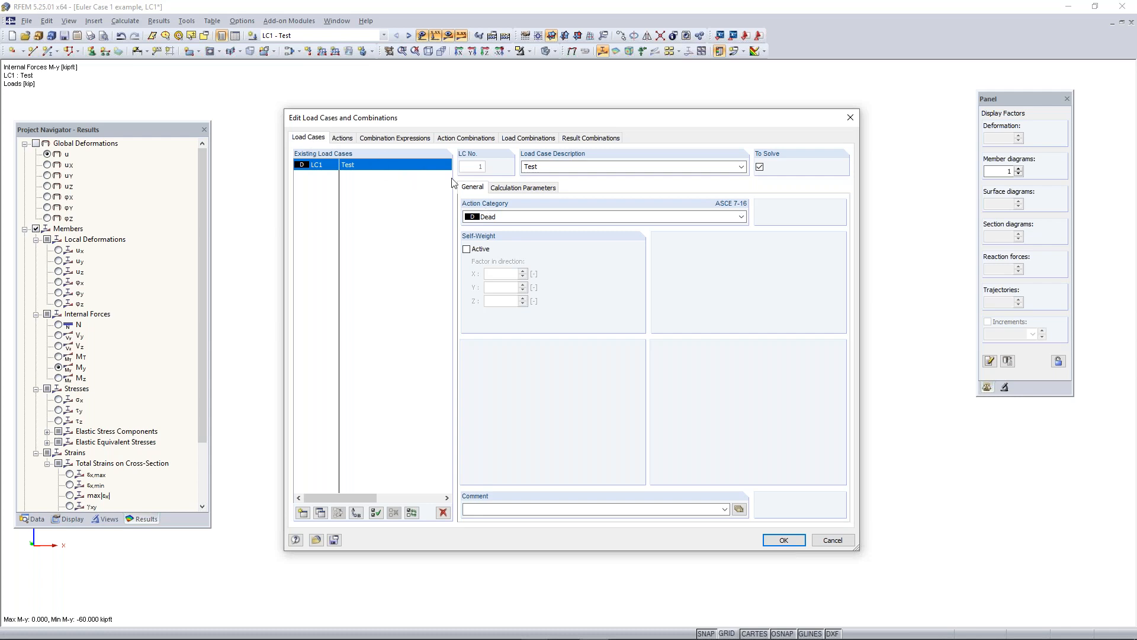
click(531, 192)
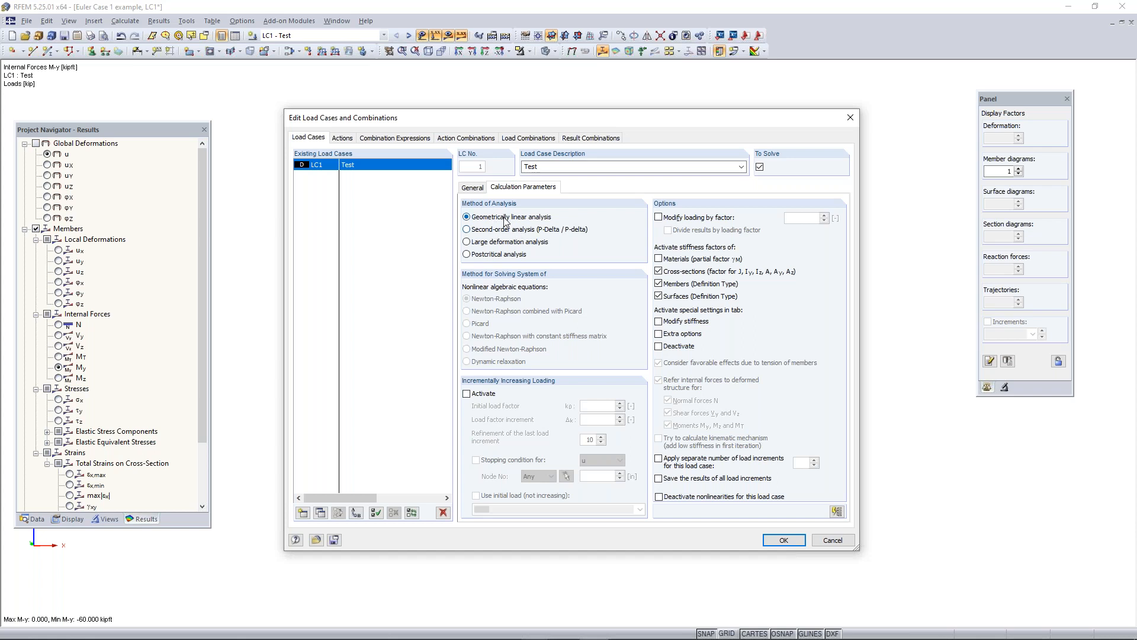
click(503, 230)
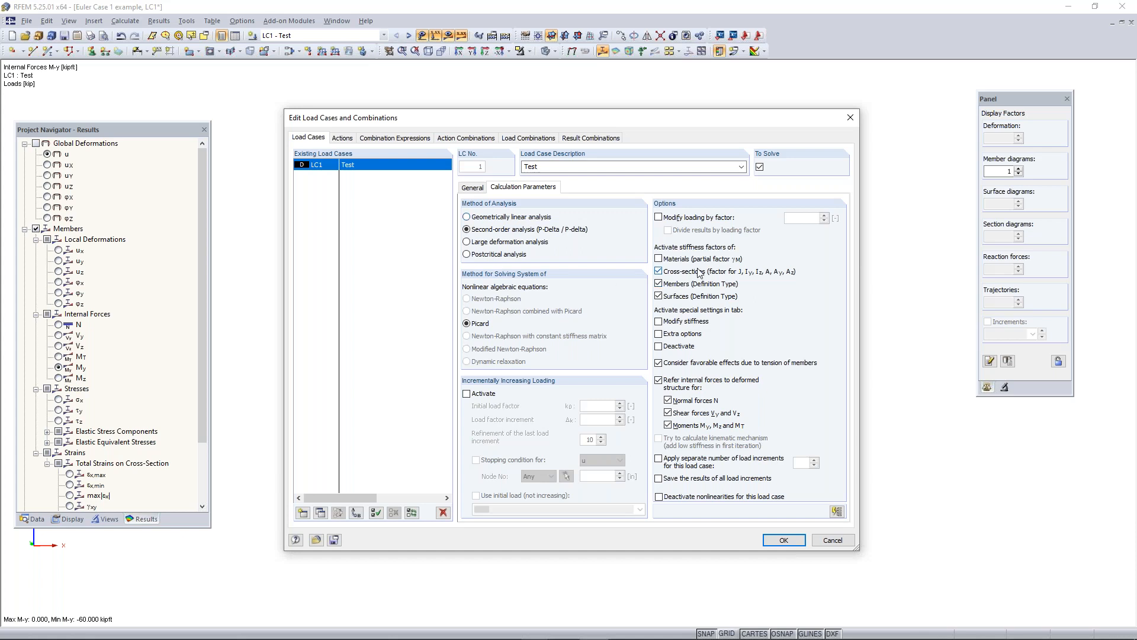
click(783, 541)
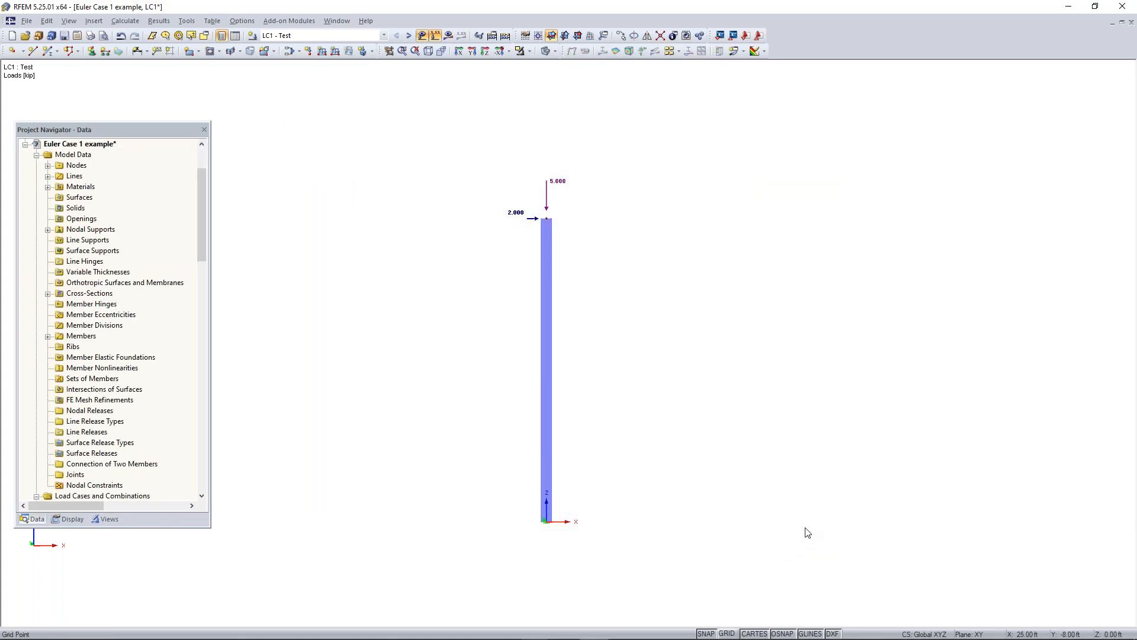
Step: Recalculate load case LC1 and display the member's global deformations u to check the deflection at its upper end
click(448, 36)
key(Return)
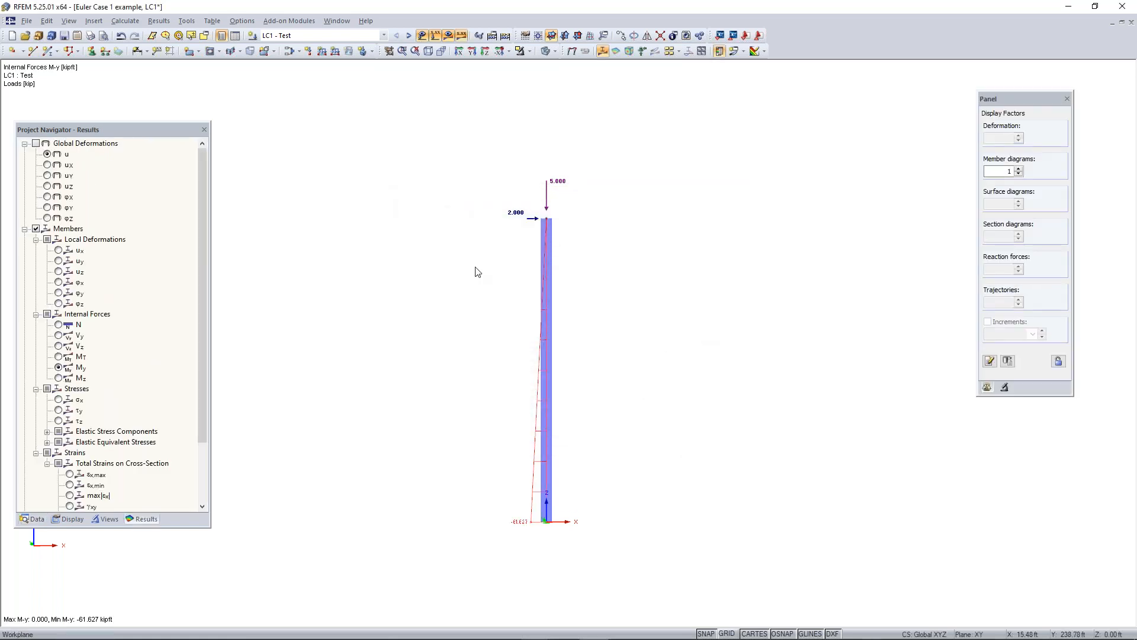
scroll(457, 350, down, 1)
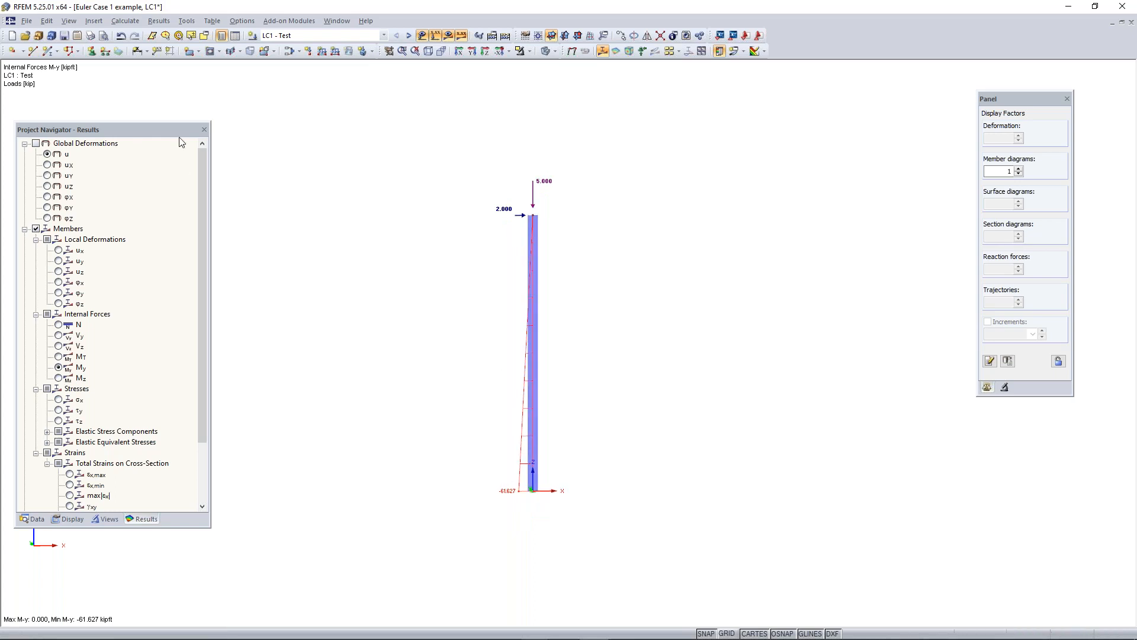
click(36, 143)
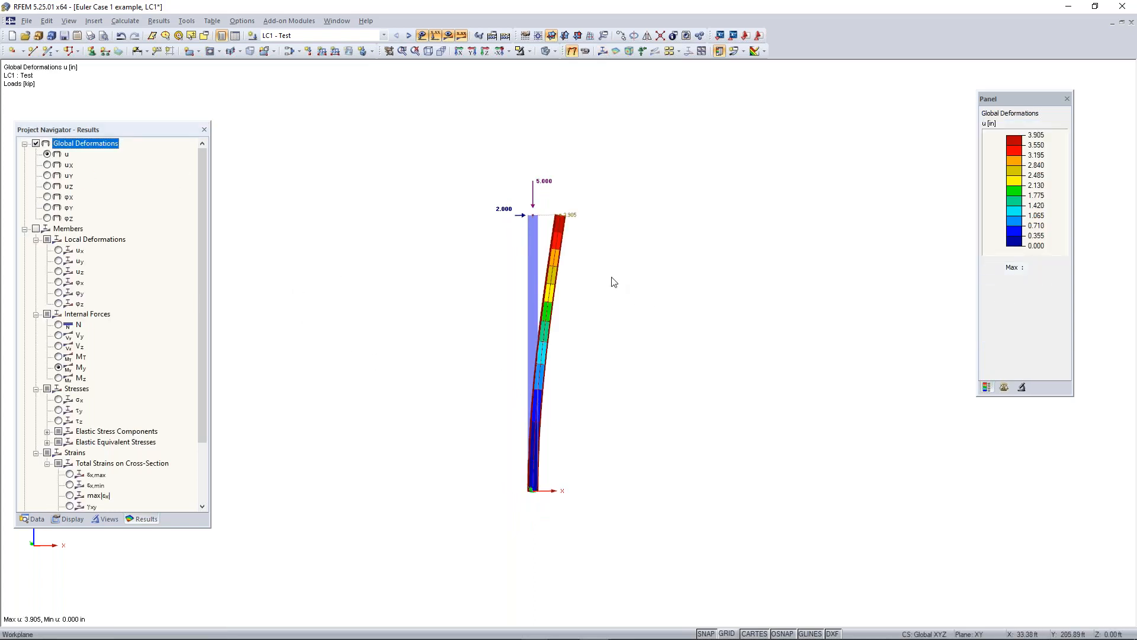
scroll(555, 222, up, 3)
scroll(555, 221, up, 1)
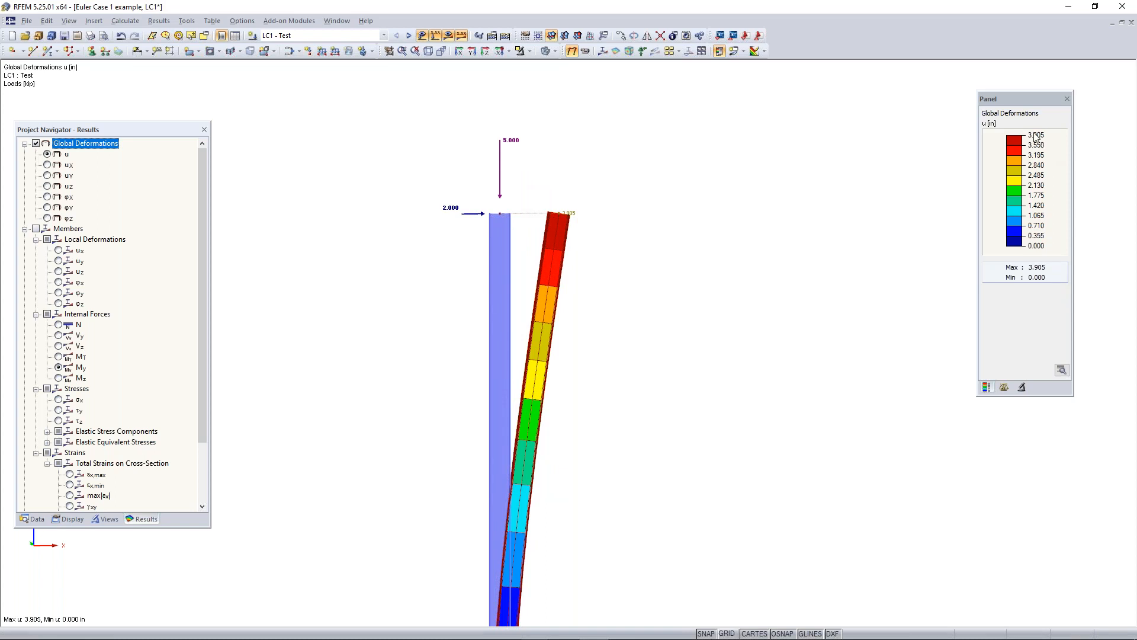
scroll(404, 282, down, 2)
middle_drag(394, 344, 472, 294)
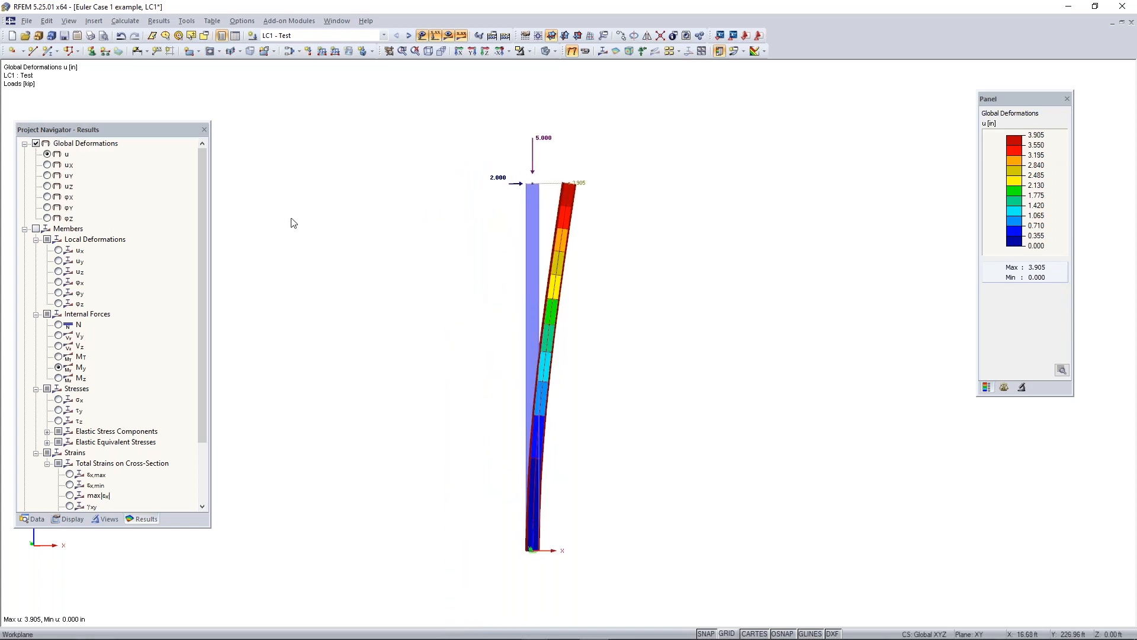
Step: Switch back to the member's My moment diagram and examine the second-order moment at the base
click(36, 230)
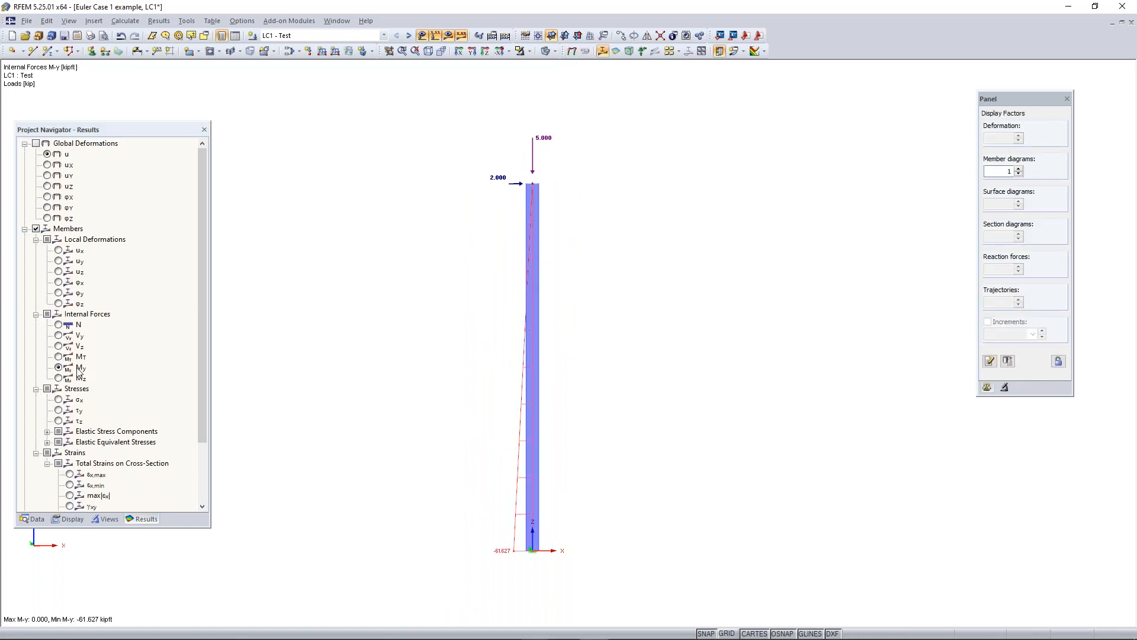
scroll(507, 558, up, 2)
scroll(505, 556, down, 1)
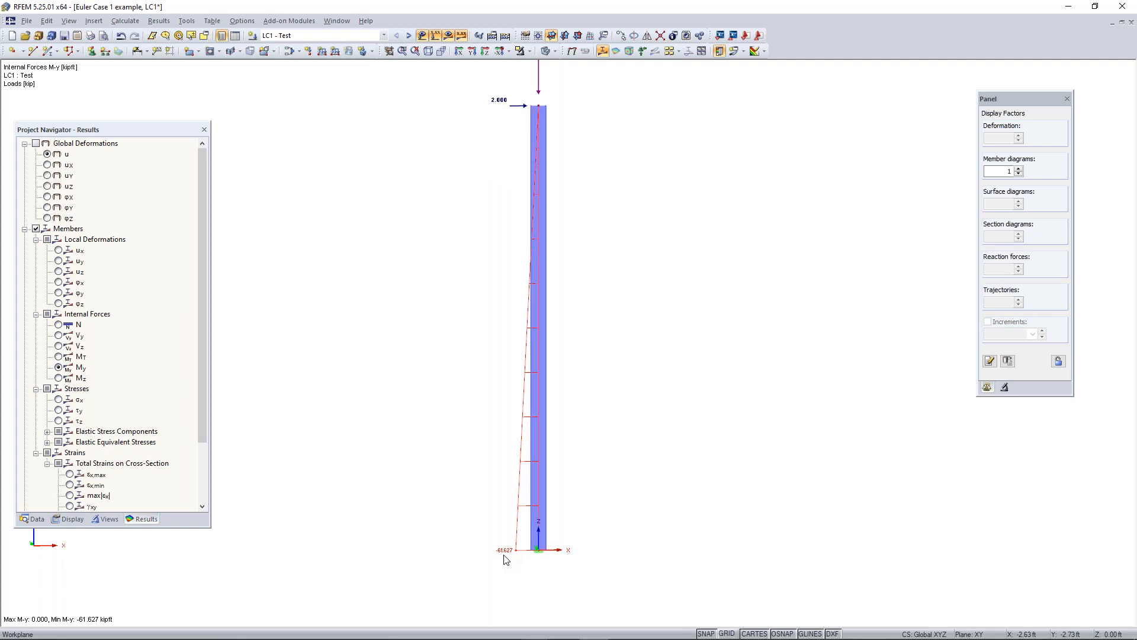
scroll(508, 561, up, 2)
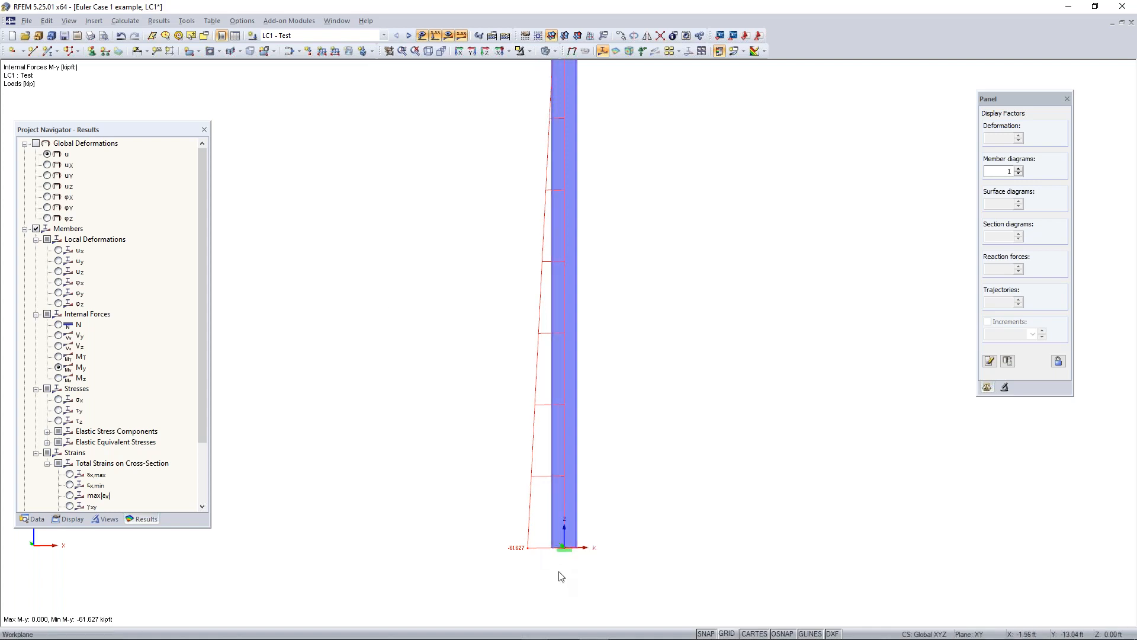
scroll(530, 554, down, 3)
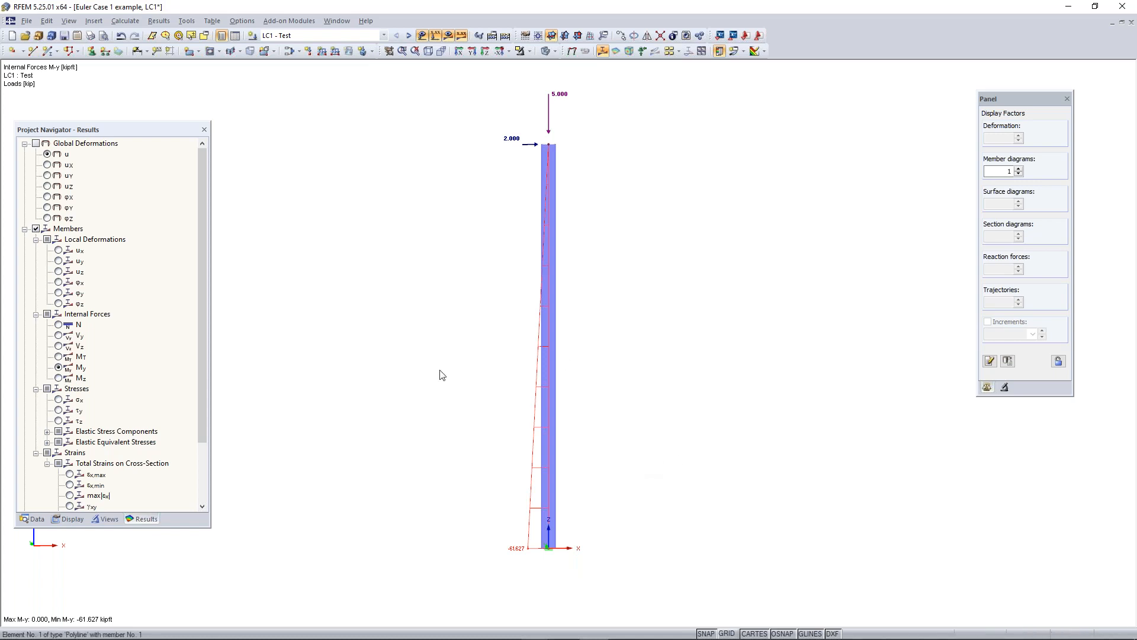
Step: Review the calculation parameters of load combination CO1 and close the load case and combination settings without changes
click(290, 51)
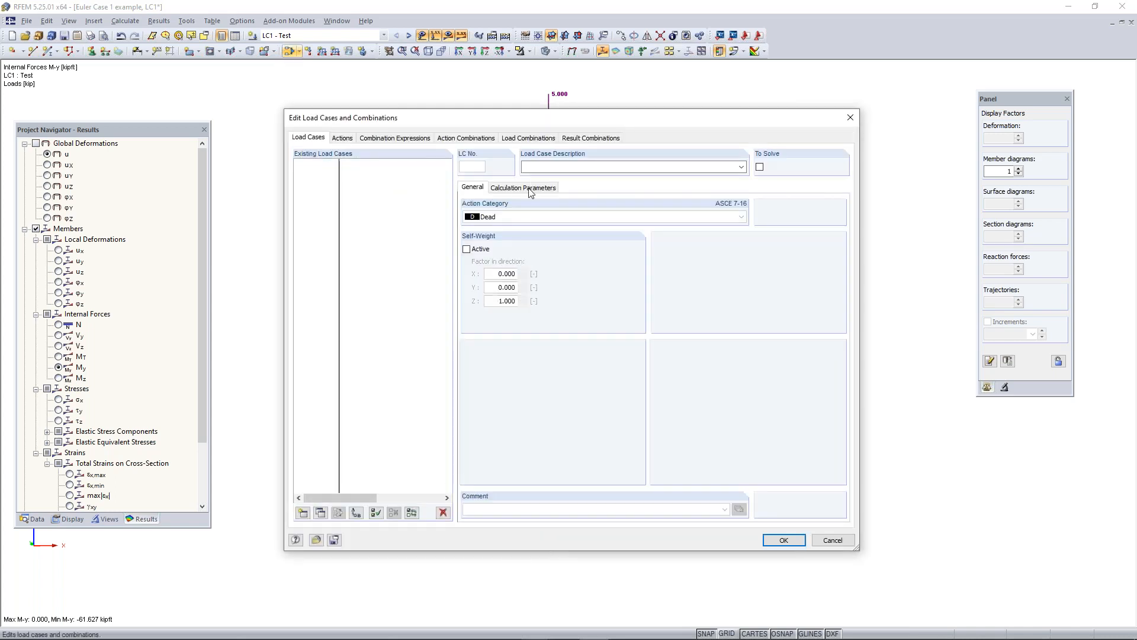
click(529, 188)
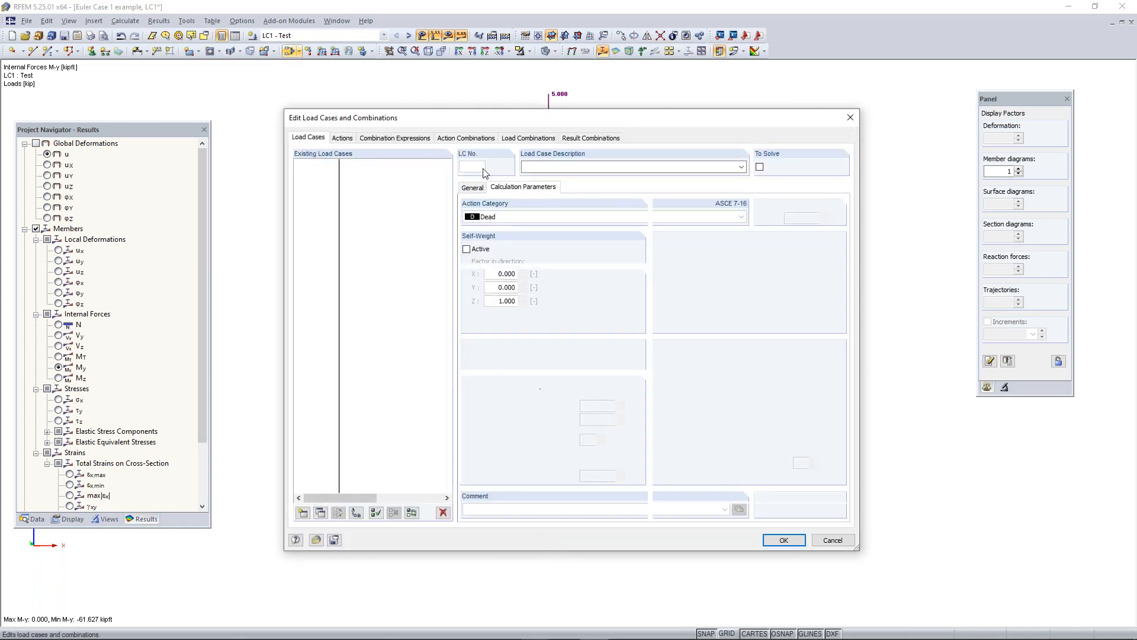
click(521, 142)
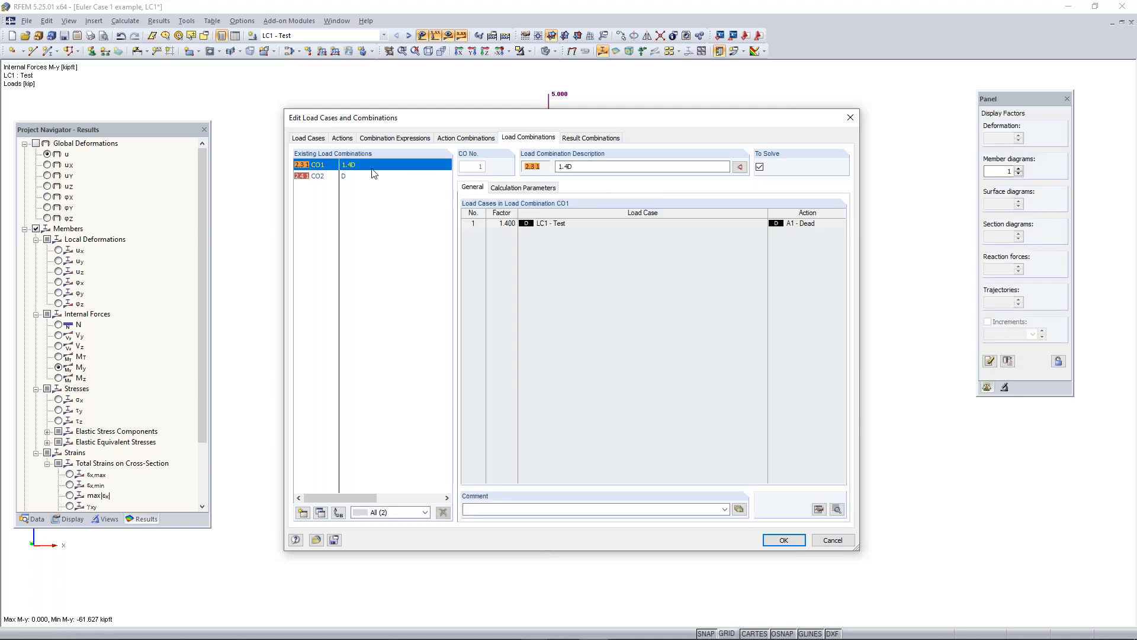
click(516, 189)
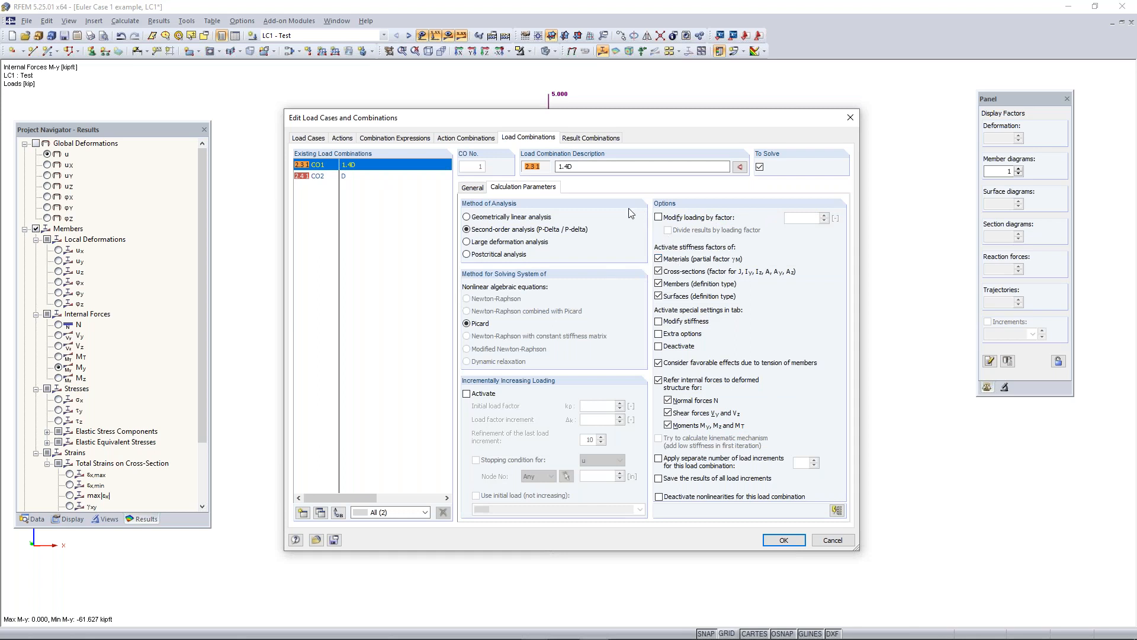
click(849, 119)
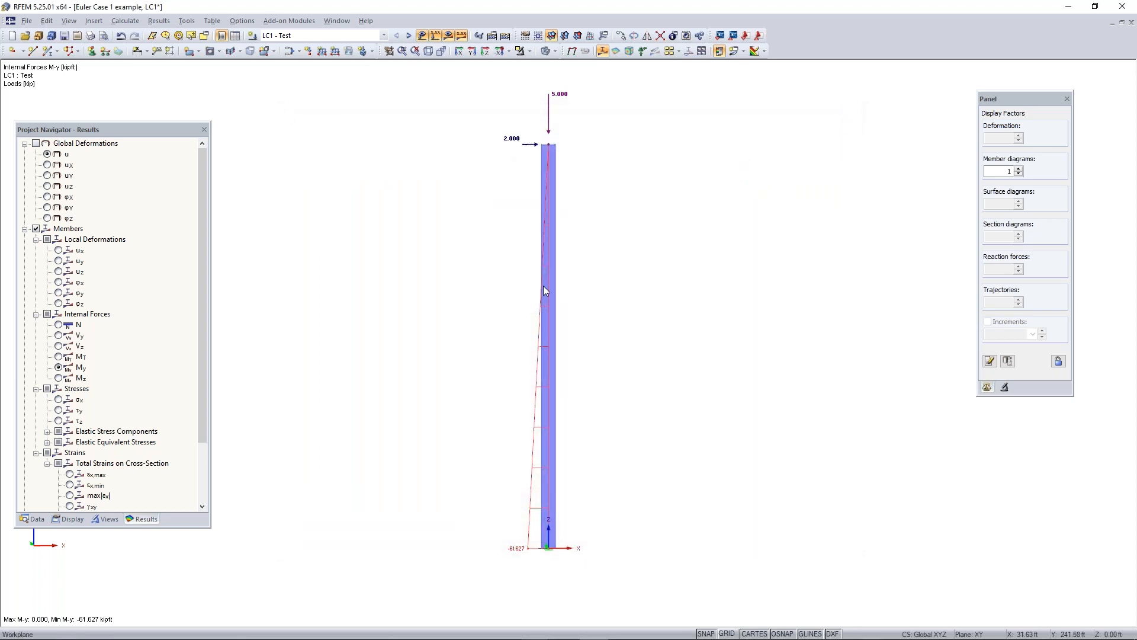
middle_drag(523, 365, 556, 379)
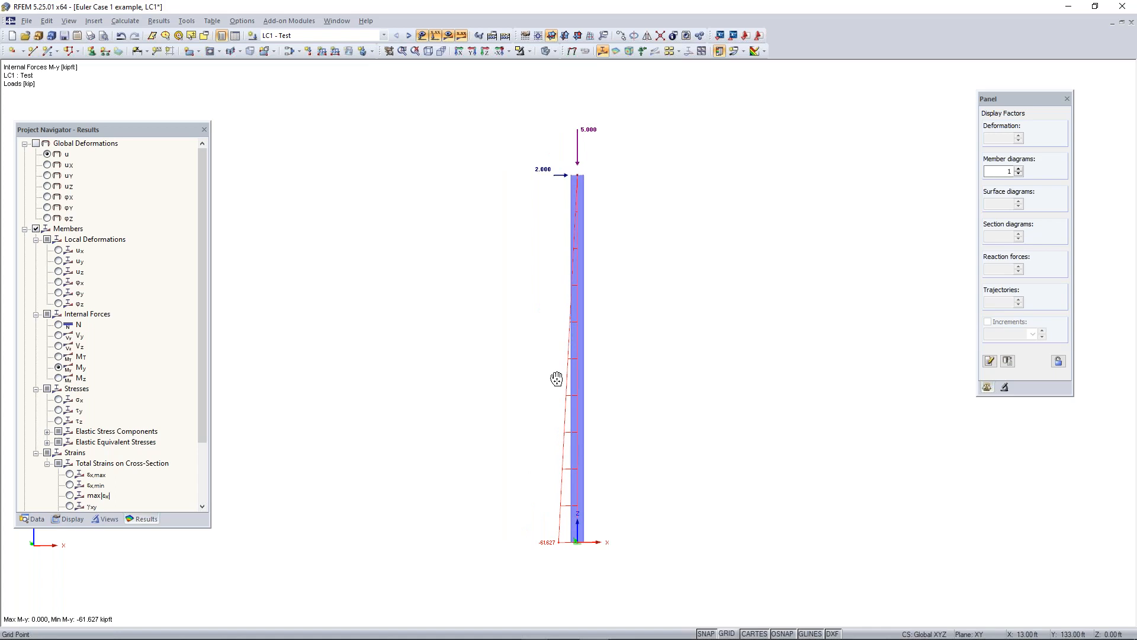
middle_drag(614, 361, 568, 302)
right_click(568, 302)
click(669, 224)
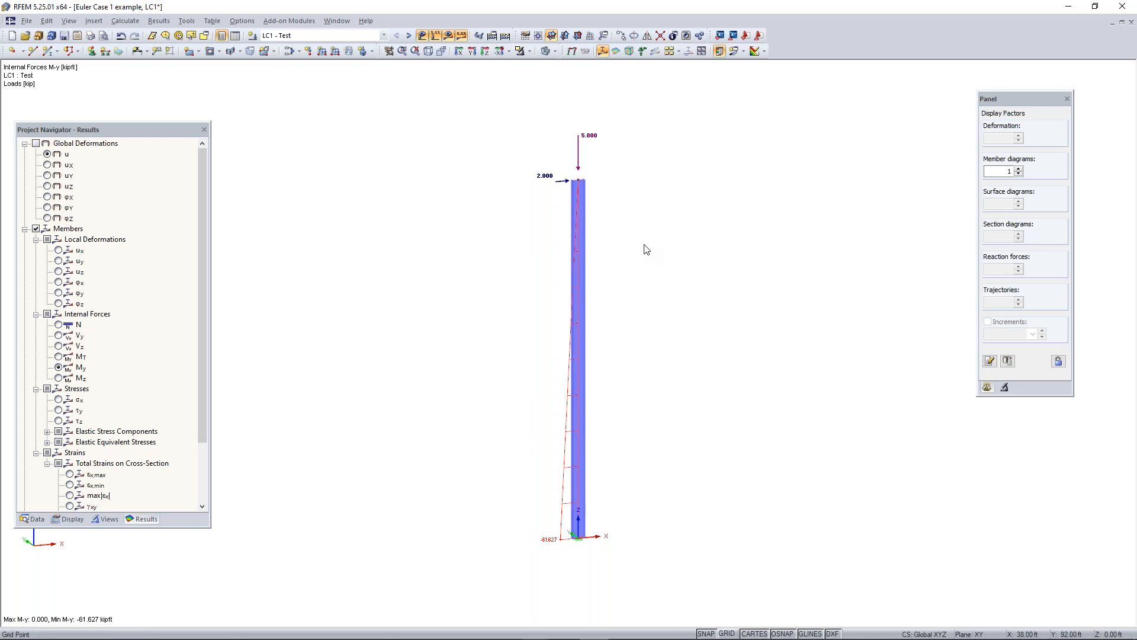
Step: Change the nodal load at the column's upper end to a PX of 0 kip and a PZ of -0.1 kip
click(578, 139)
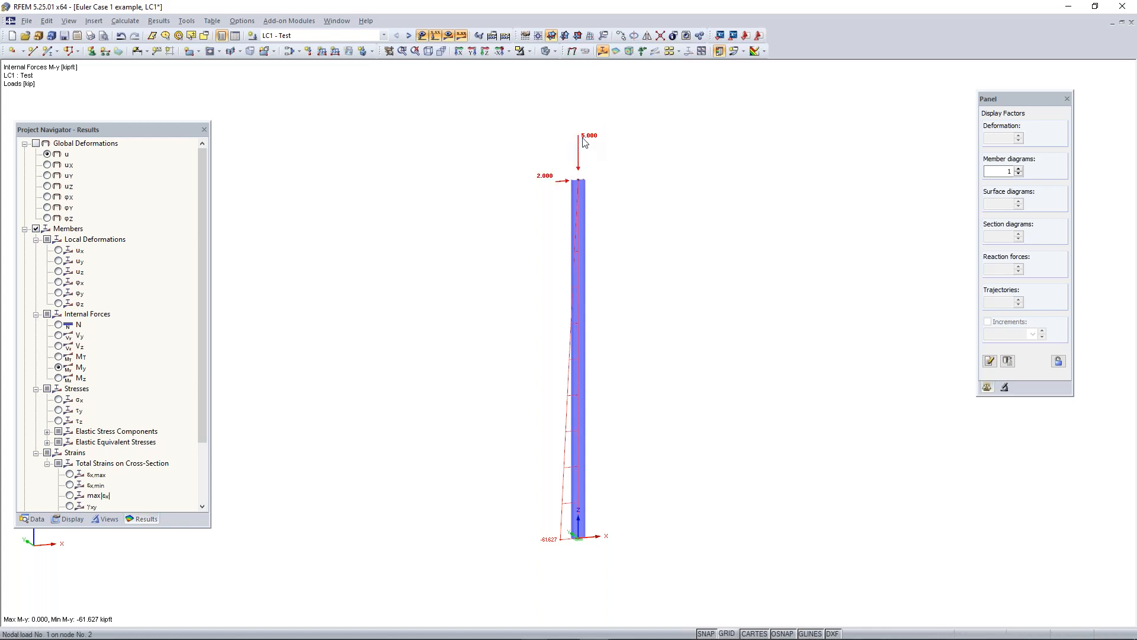
mouse_move(585, 143)
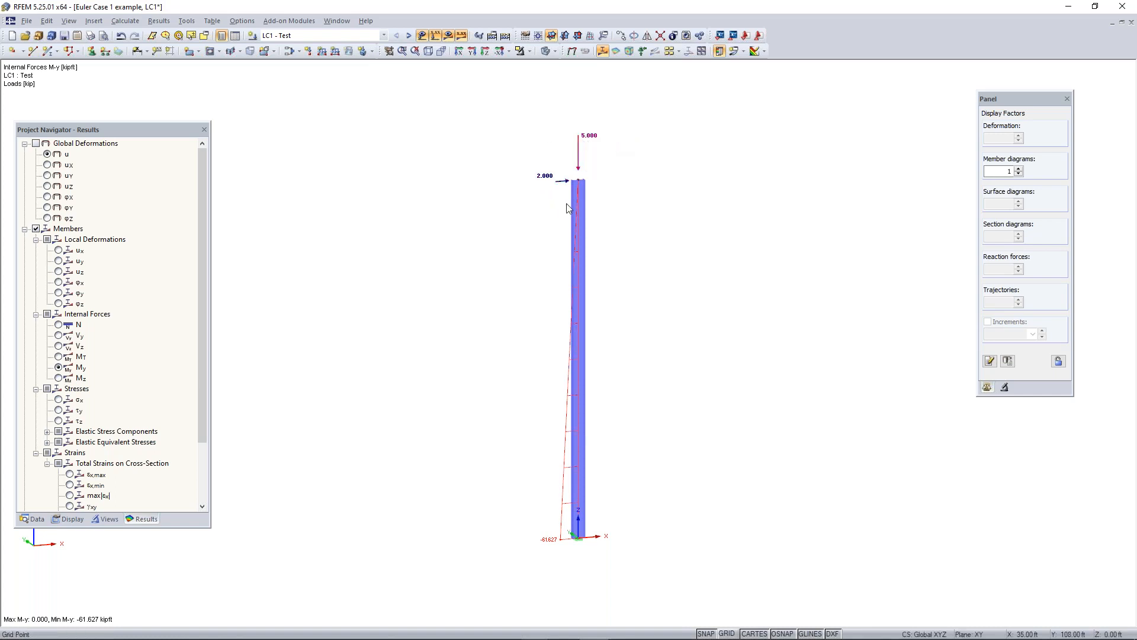
drag(509, 230, 690, 102)
scroll(541, 188, up, 1)
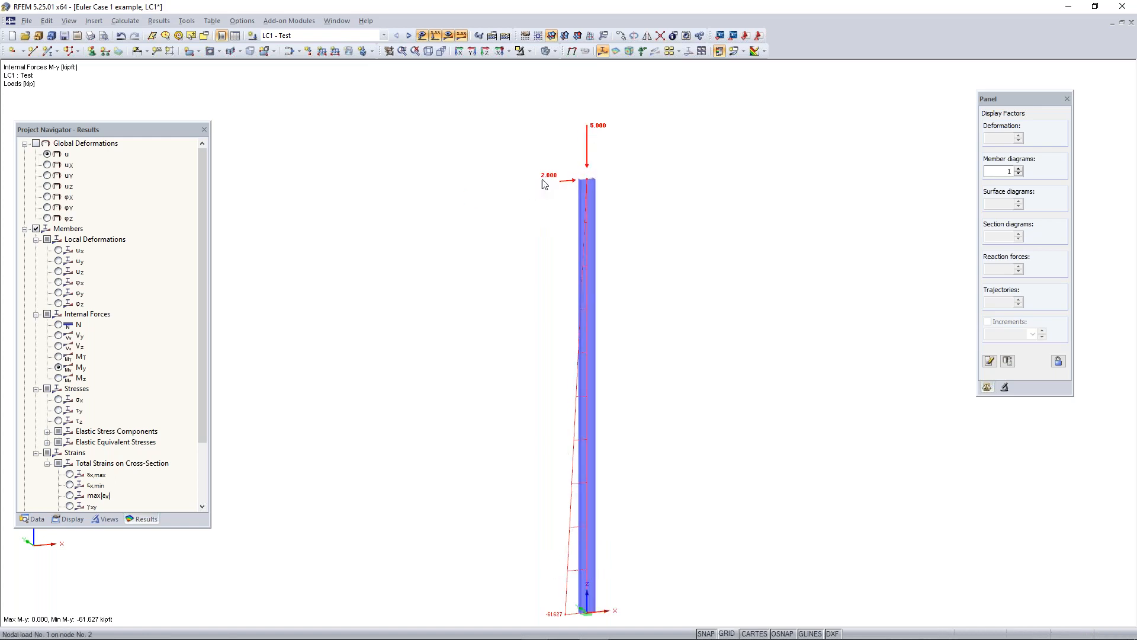
double_click(584, 205)
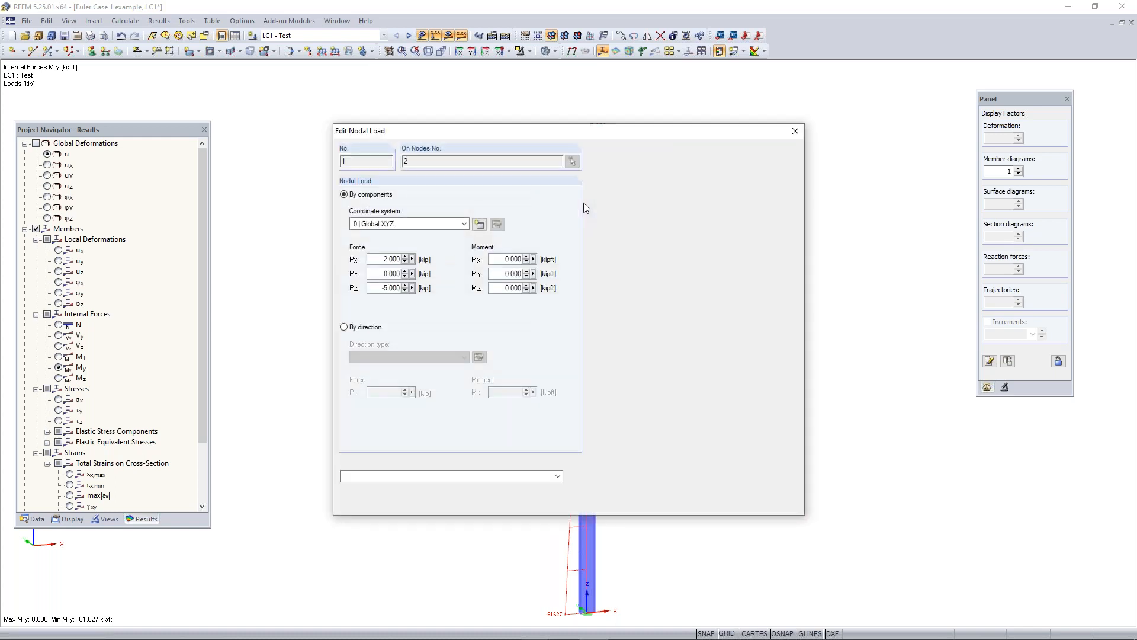
double_click(389, 288)
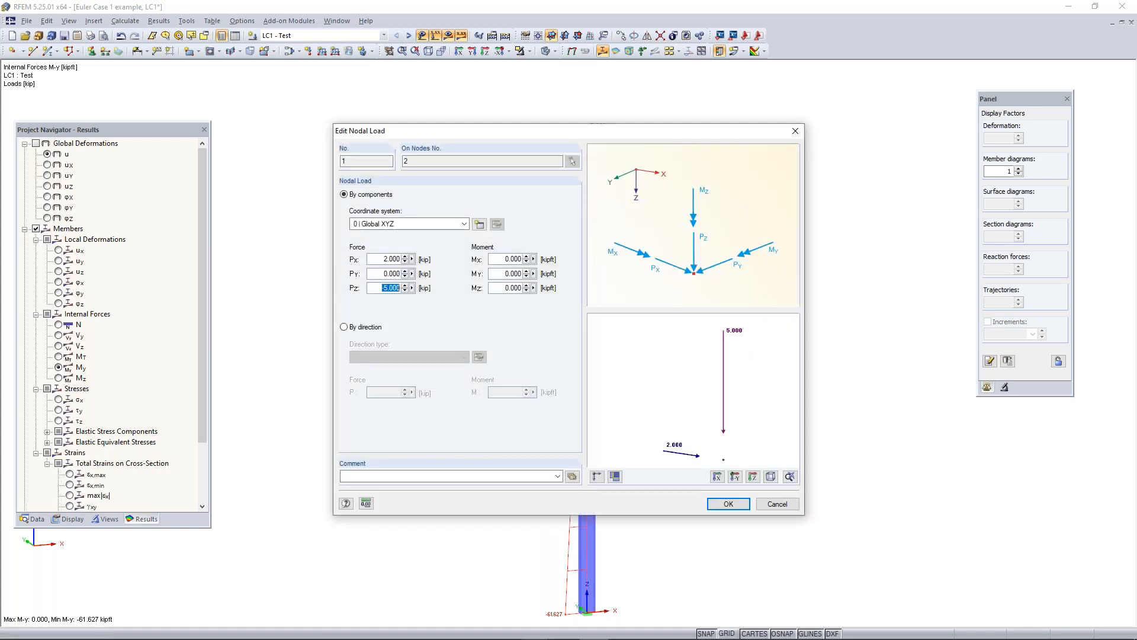
key(BackSpace)
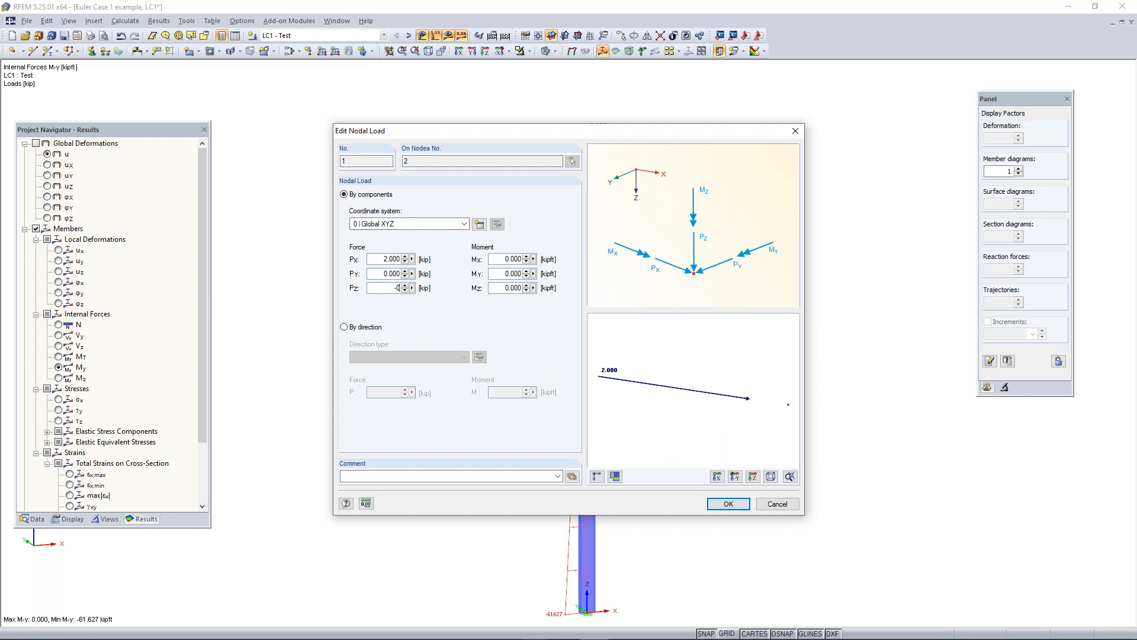
text(.1)
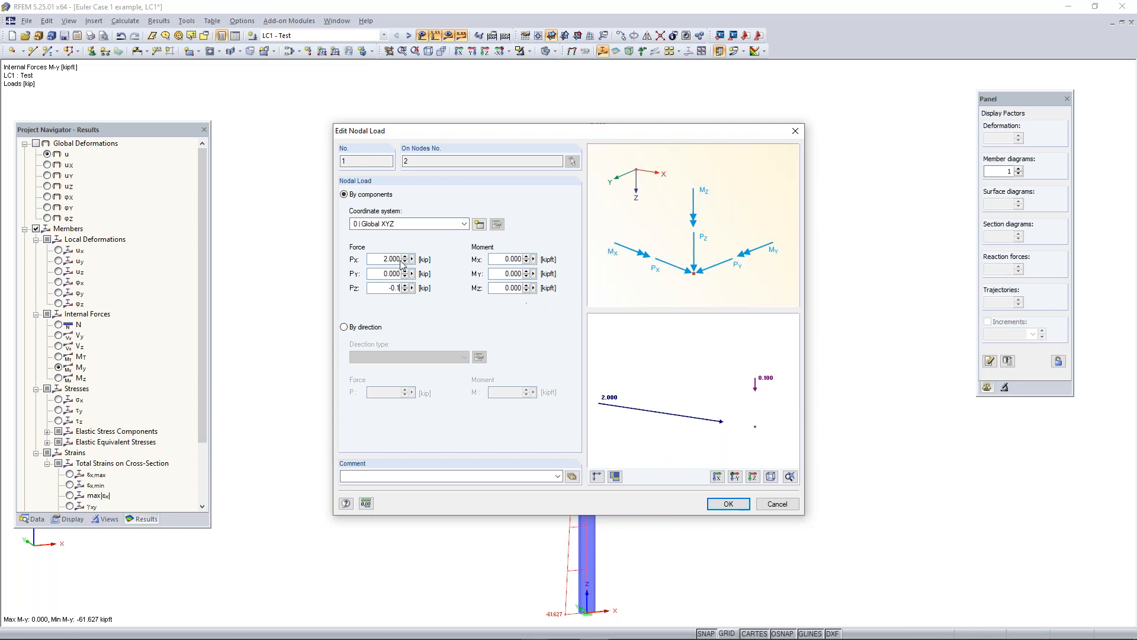
drag(401, 260, 374, 260)
text(0)
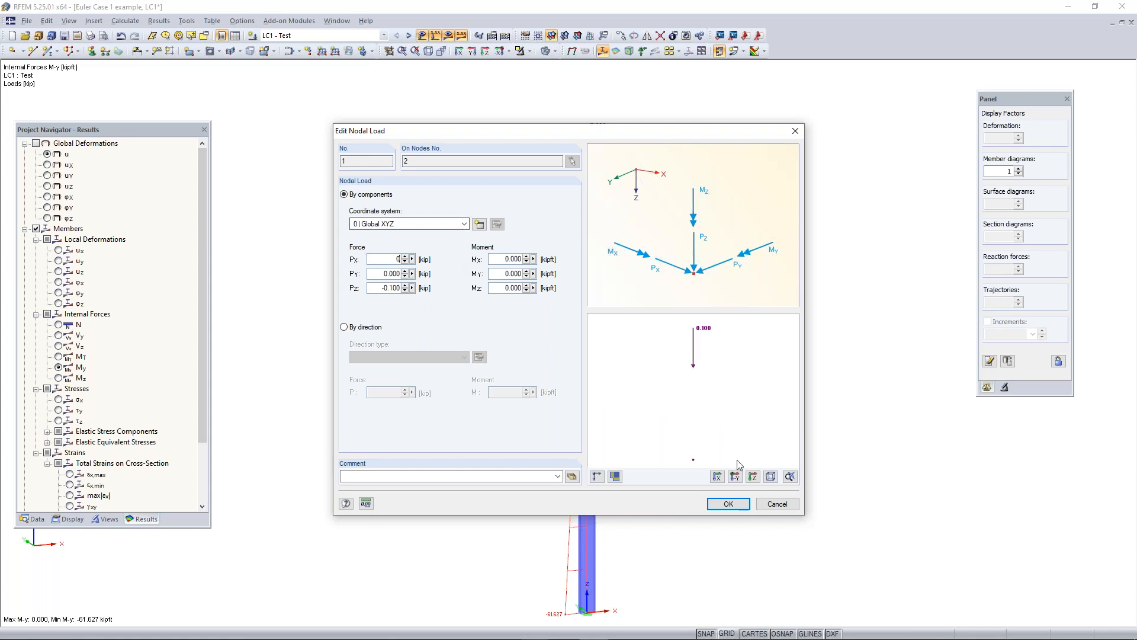
click(728, 511)
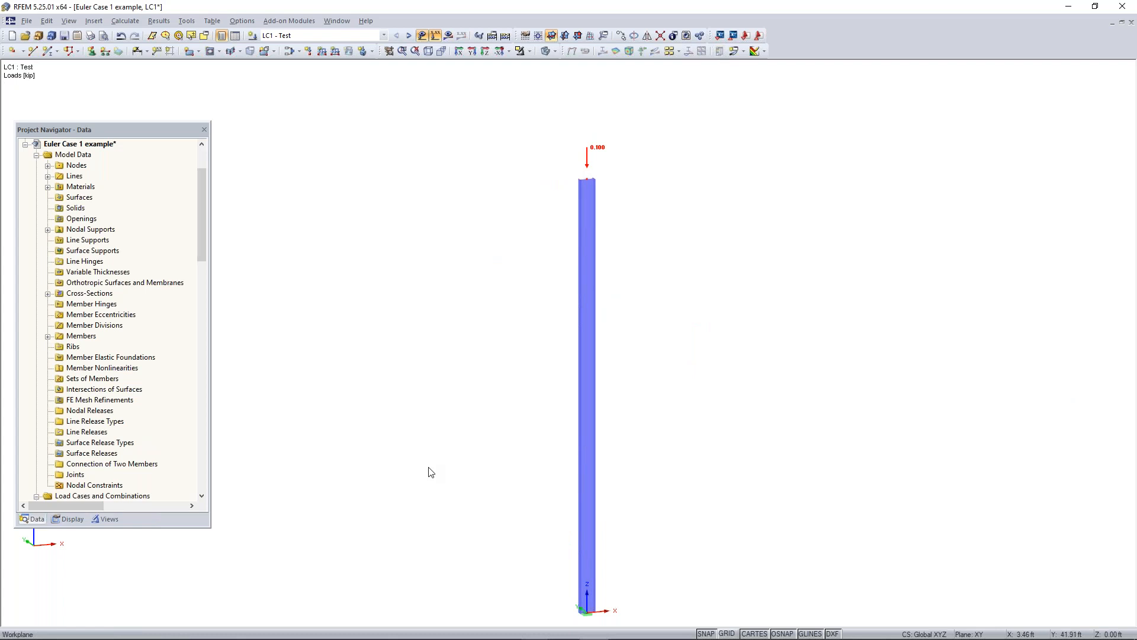
Step: Add the RF-STEEL EC3 add-on module to the favorites
scroll(439, 466, down, 3)
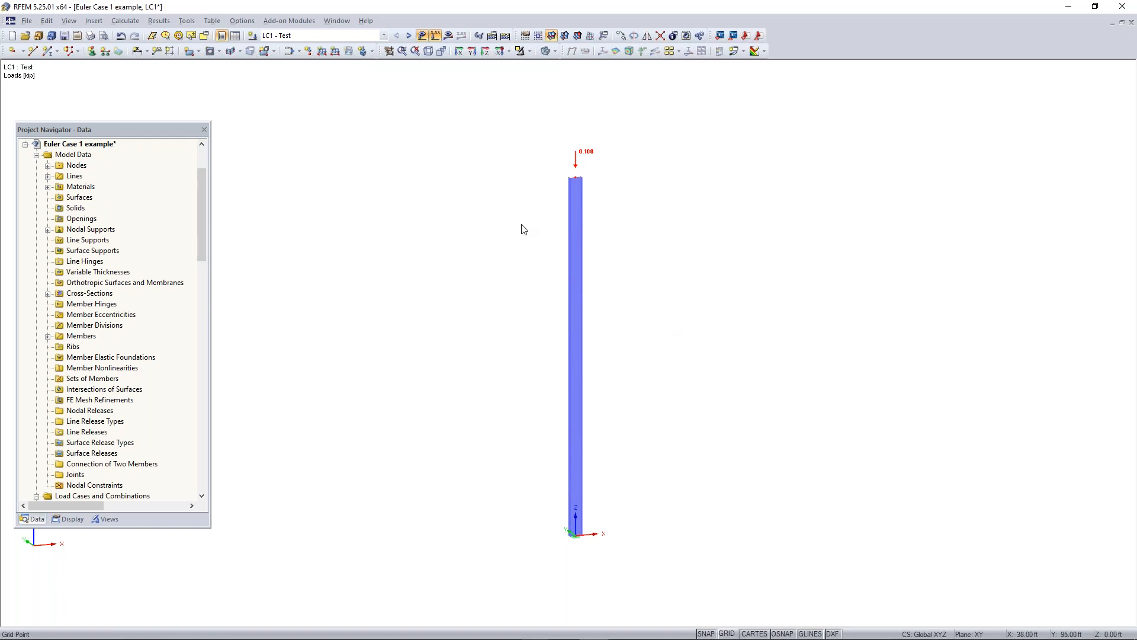
scroll(621, 372, down, 1)
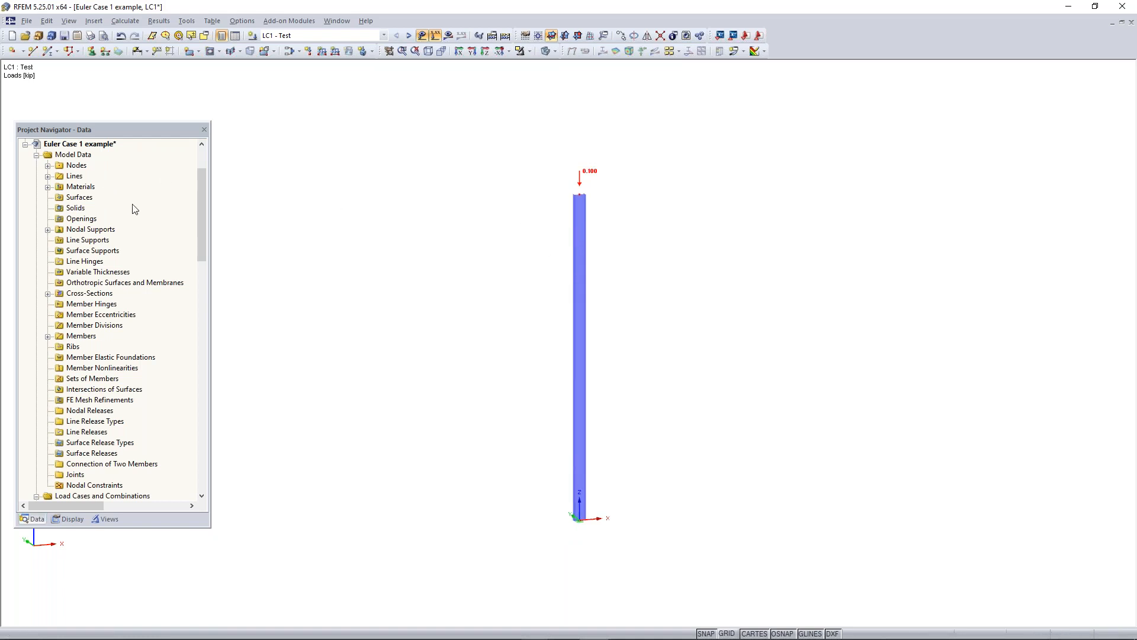
scroll(135, 209, down, 1)
scroll(137, 209, down, 10)
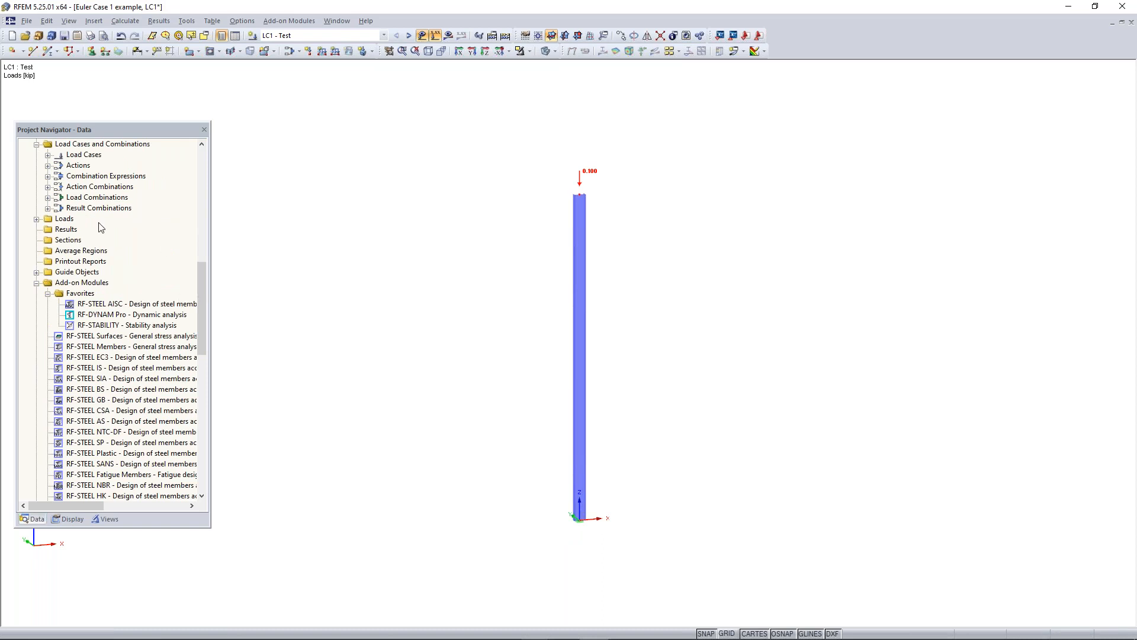
scroll(120, 295, down, 2)
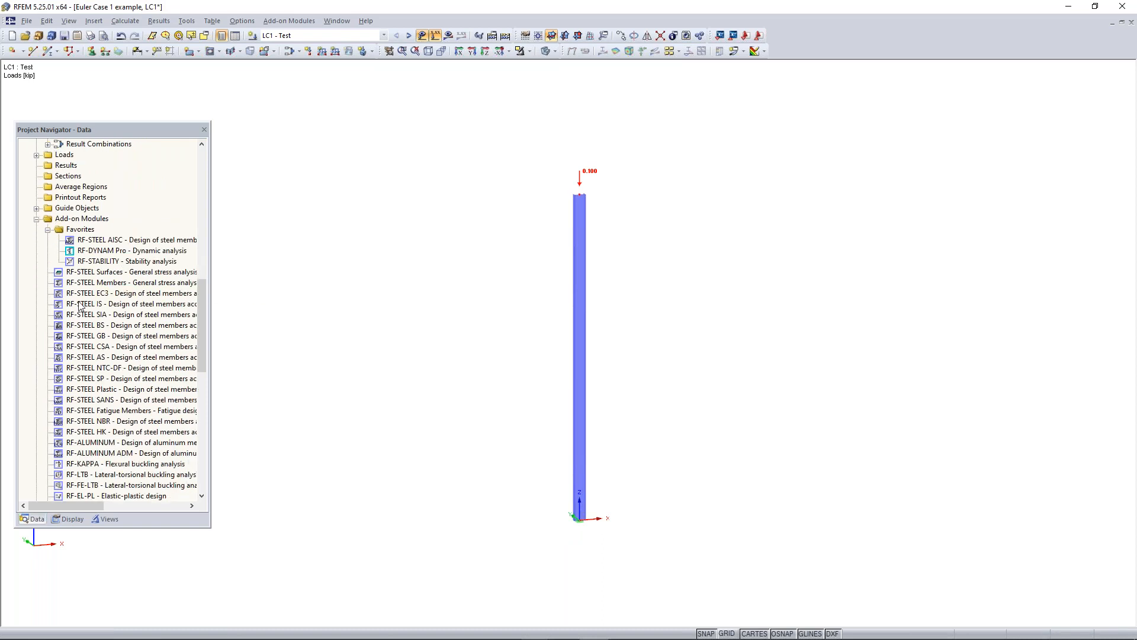
scroll(120, 247, down, 3)
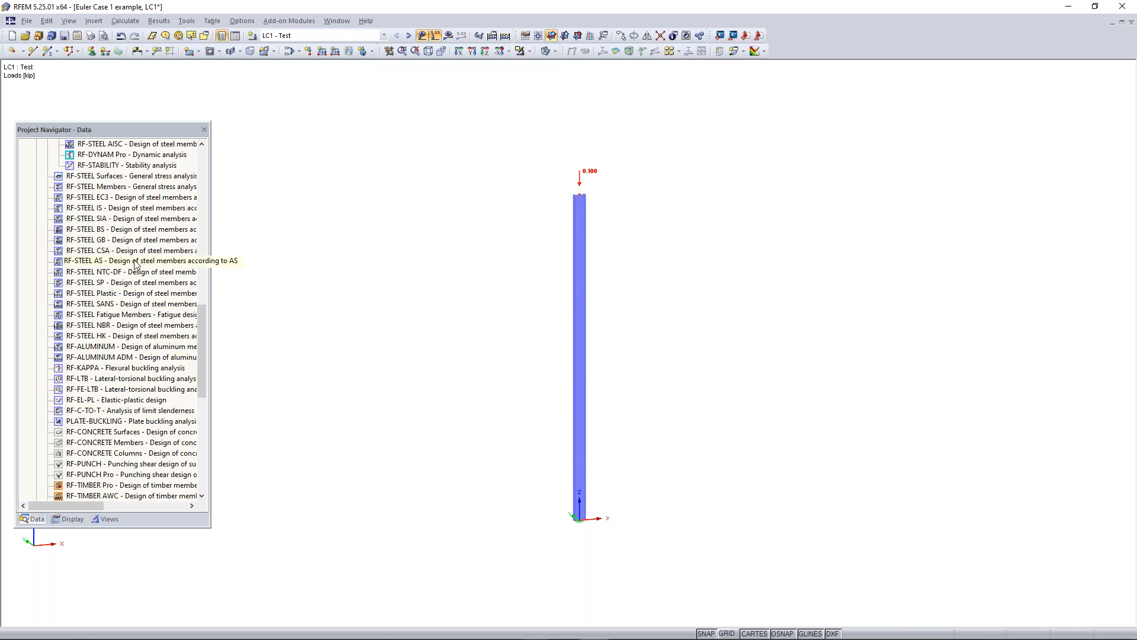
scroll(98, 257, up, 1)
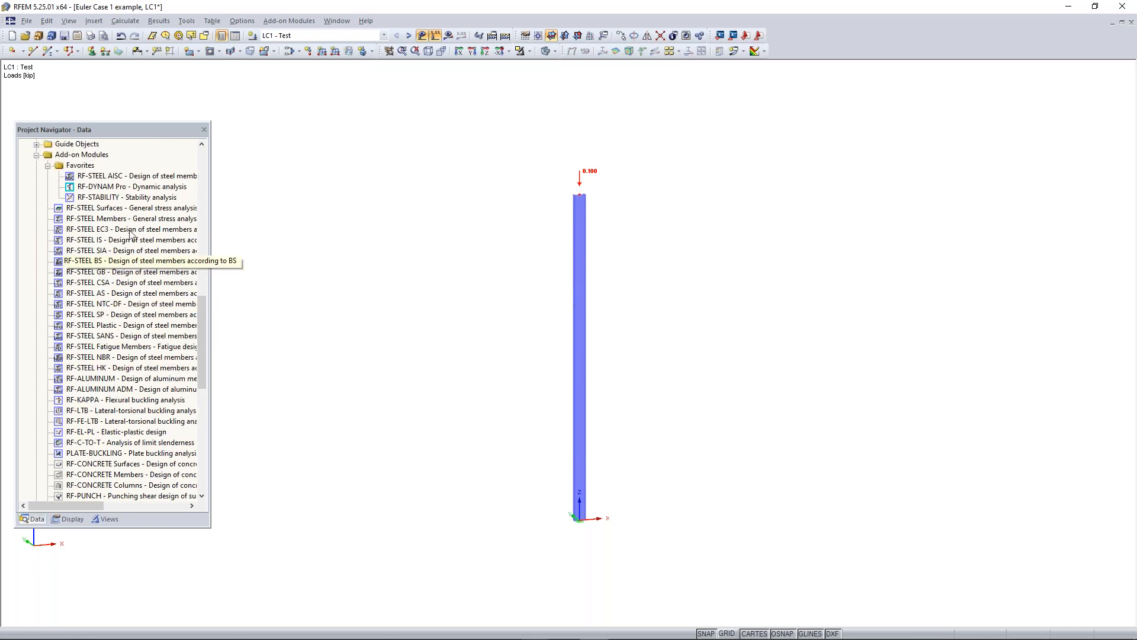
click(48, 166)
click(48, 167)
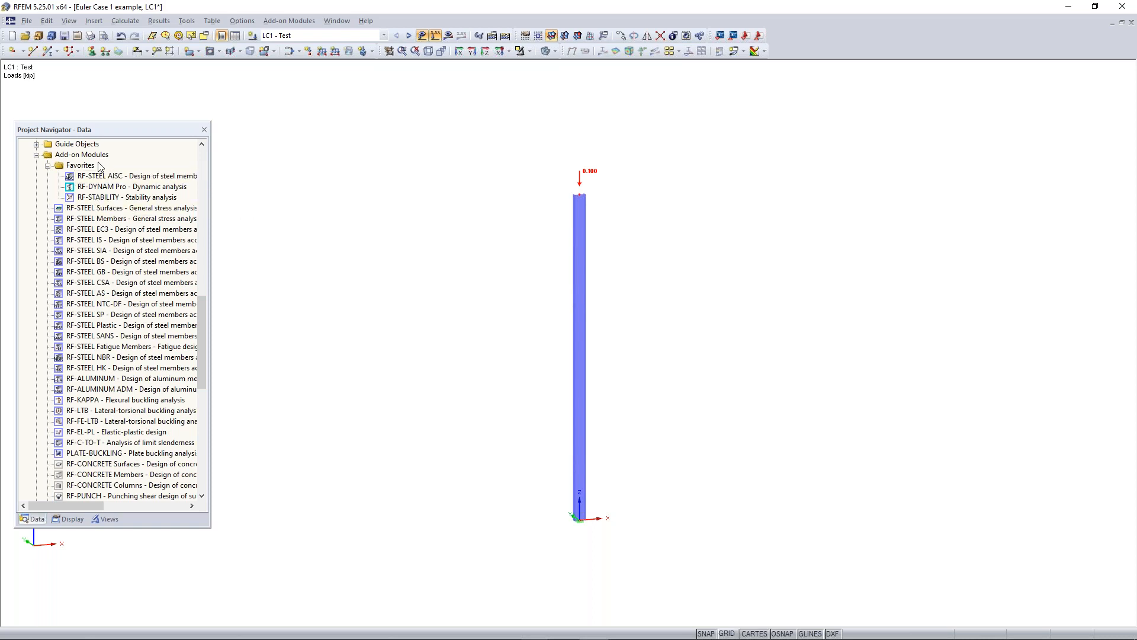
right_click(135, 229)
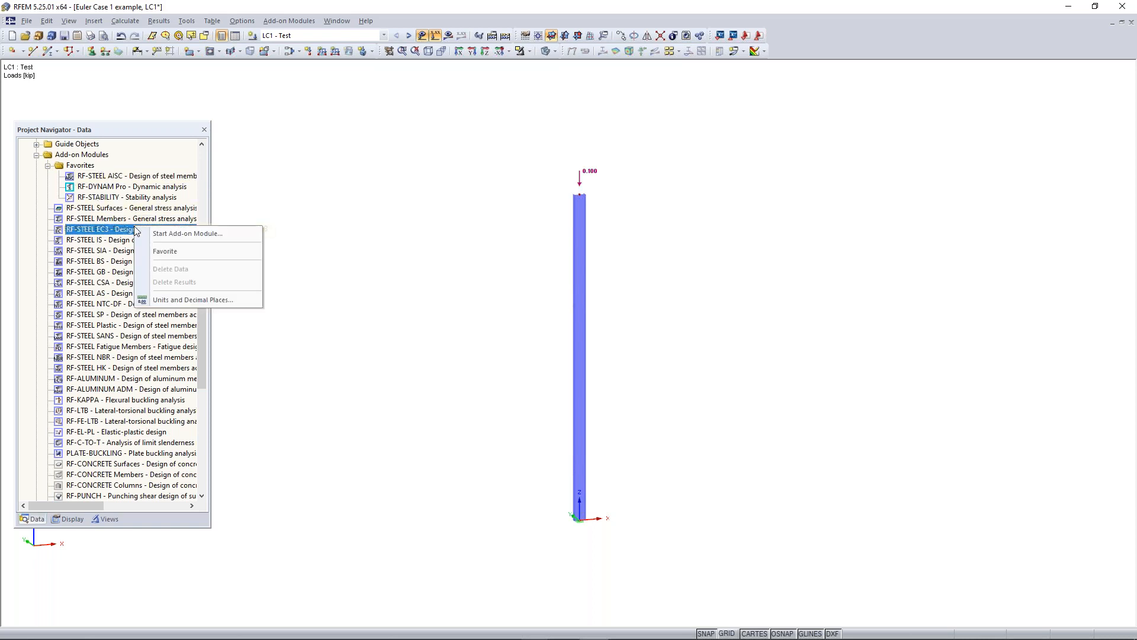
click(167, 253)
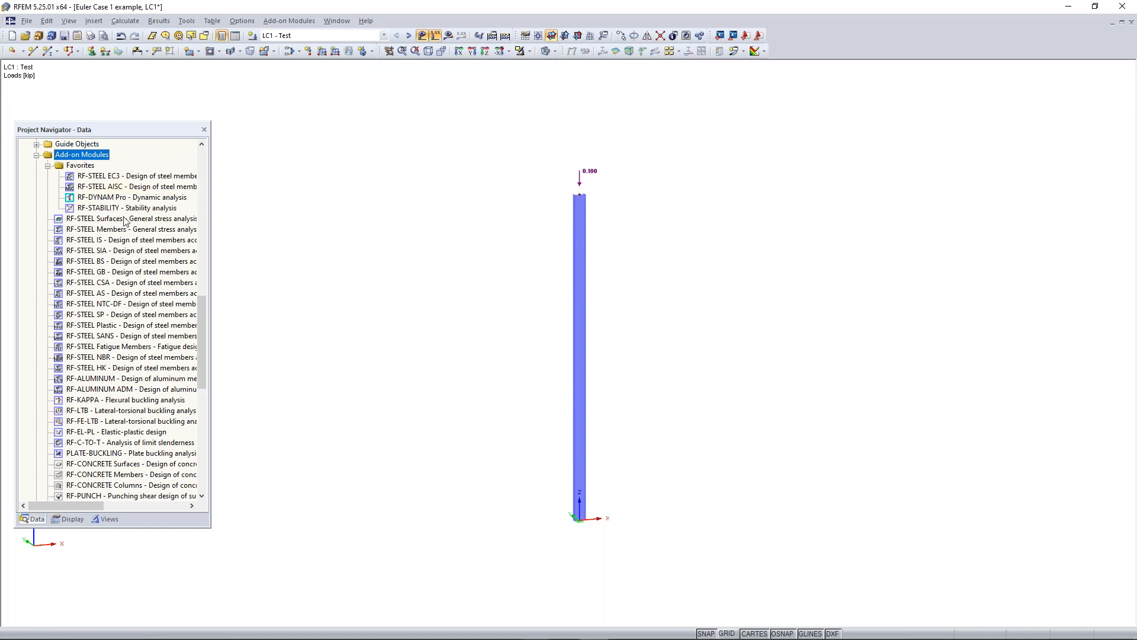
Step: Start the RF-STABILITY add-on module from the favorites and reposition its window for reviewing the general data
scroll(136, 239, down, 3)
scroll(130, 225, up, 3)
double_click(120, 208)
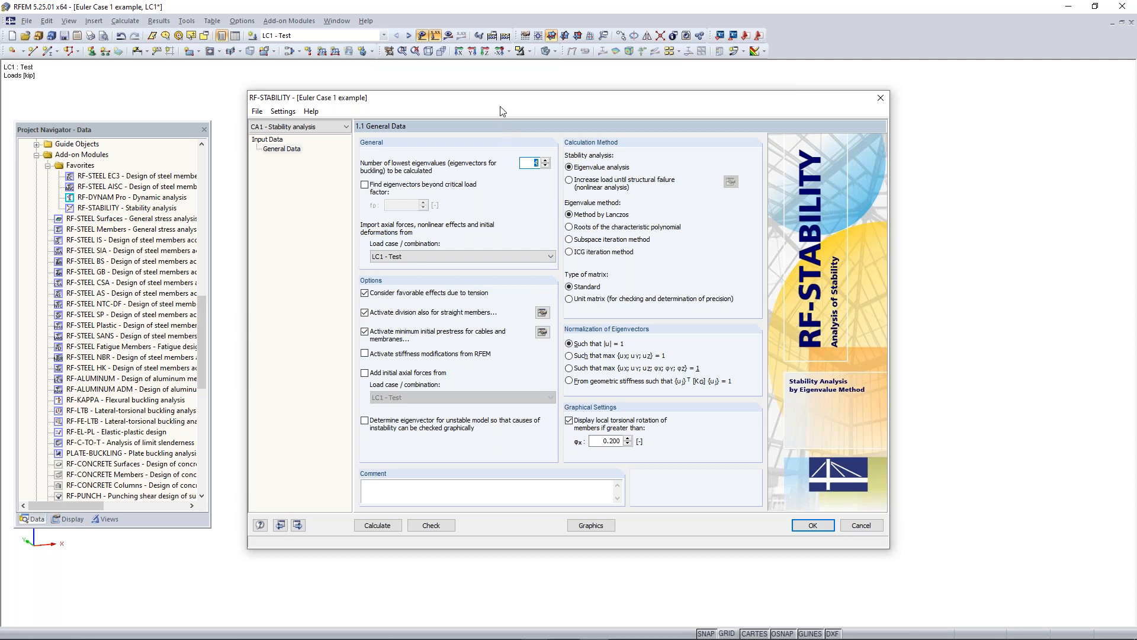
drag(502, 106, 518, 94)
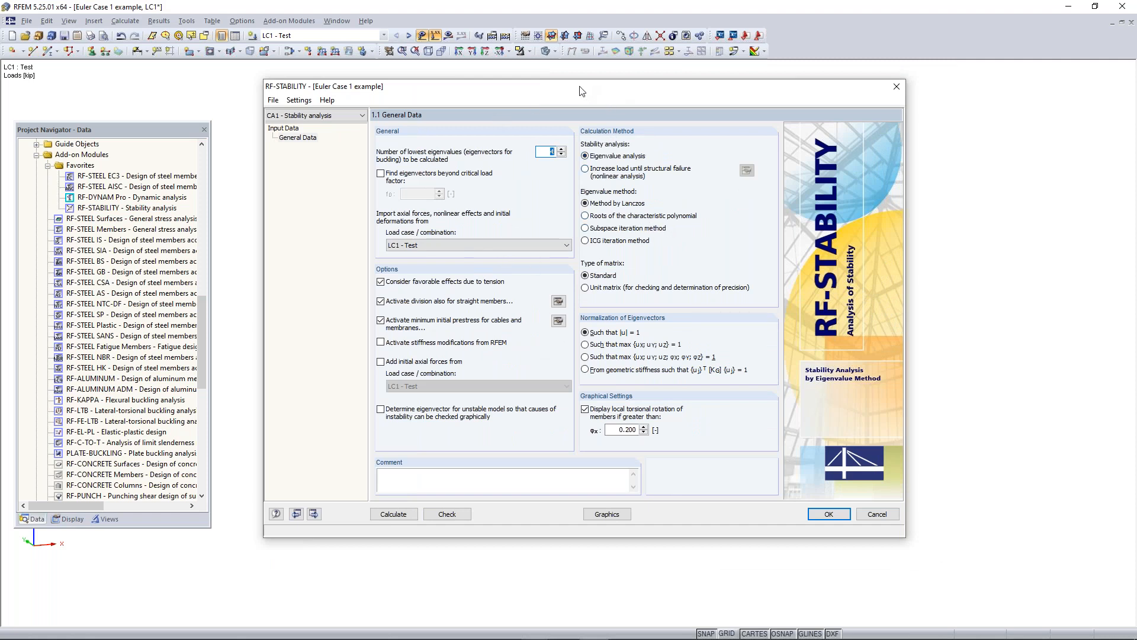
mouse_move(572, 86)
mouse_down()
mouse_move(598, 88)
mouse_move(584, 84)
mouse_up()
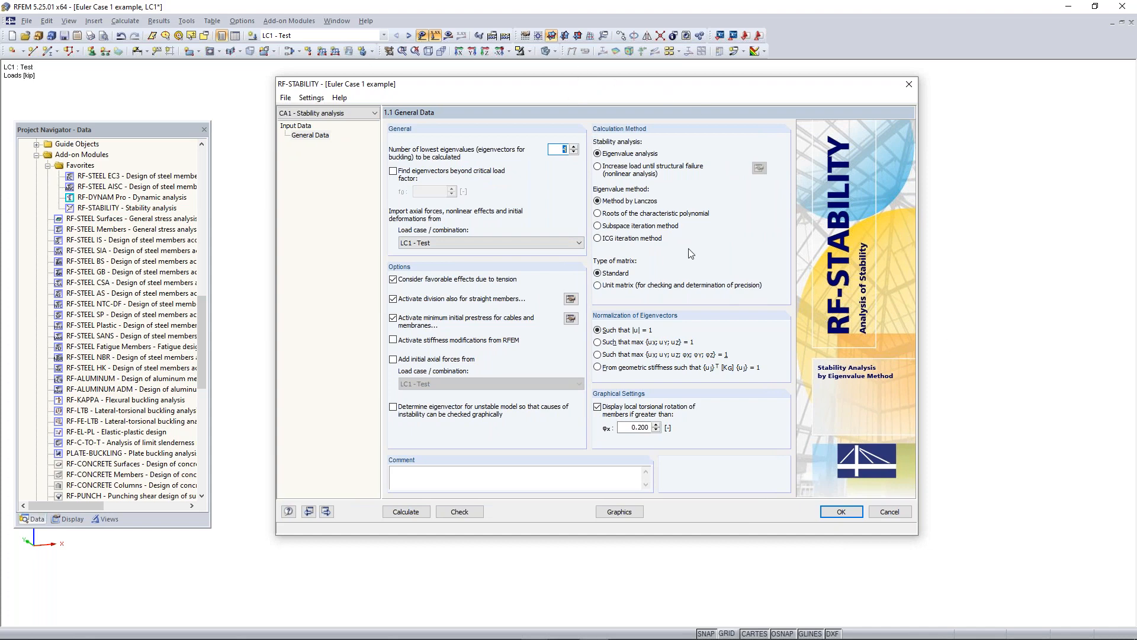
drag(588, 83, 557, 112)
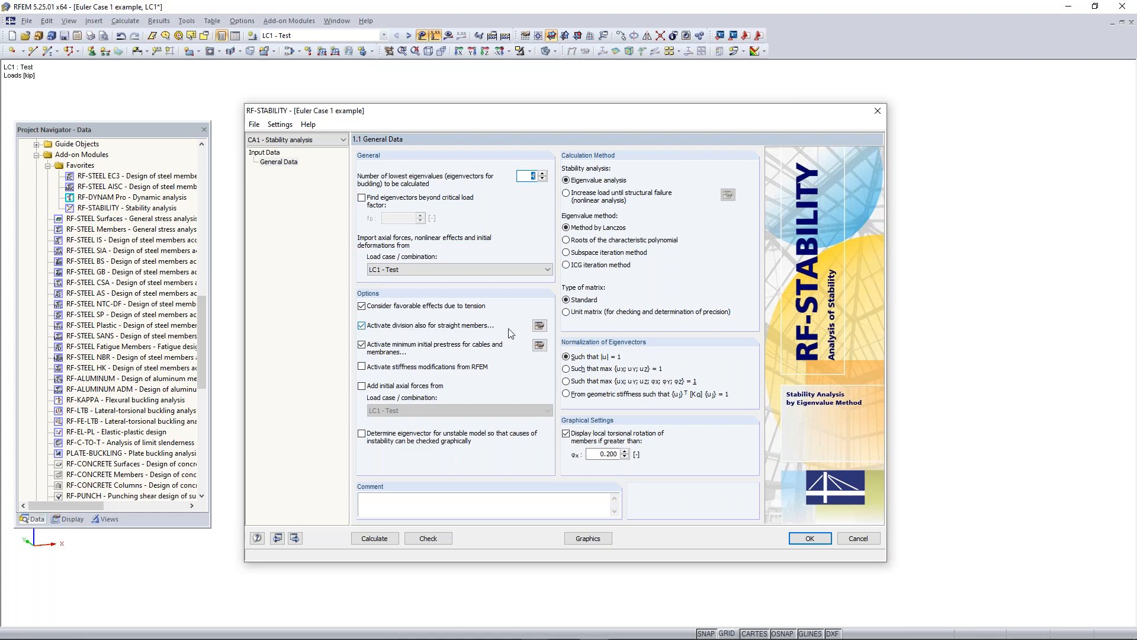
Step: Review the FE mesh settings for dividing straight members, including the minimum number of member divisions, and accept them
click(539, 326)
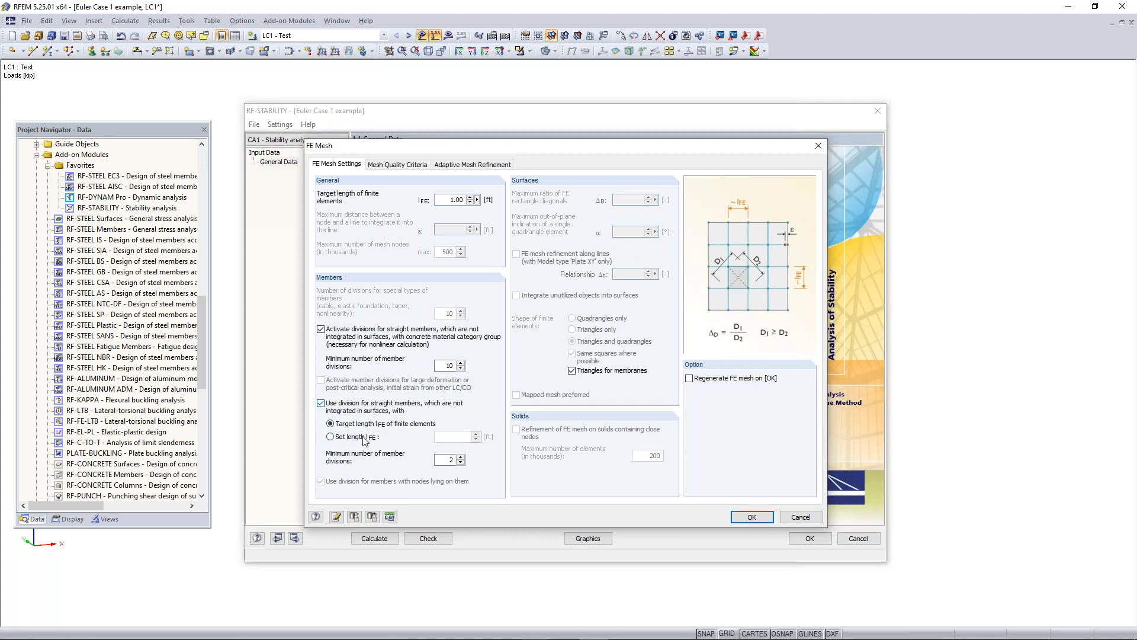
double_click(452, 459)
click(752, 517)
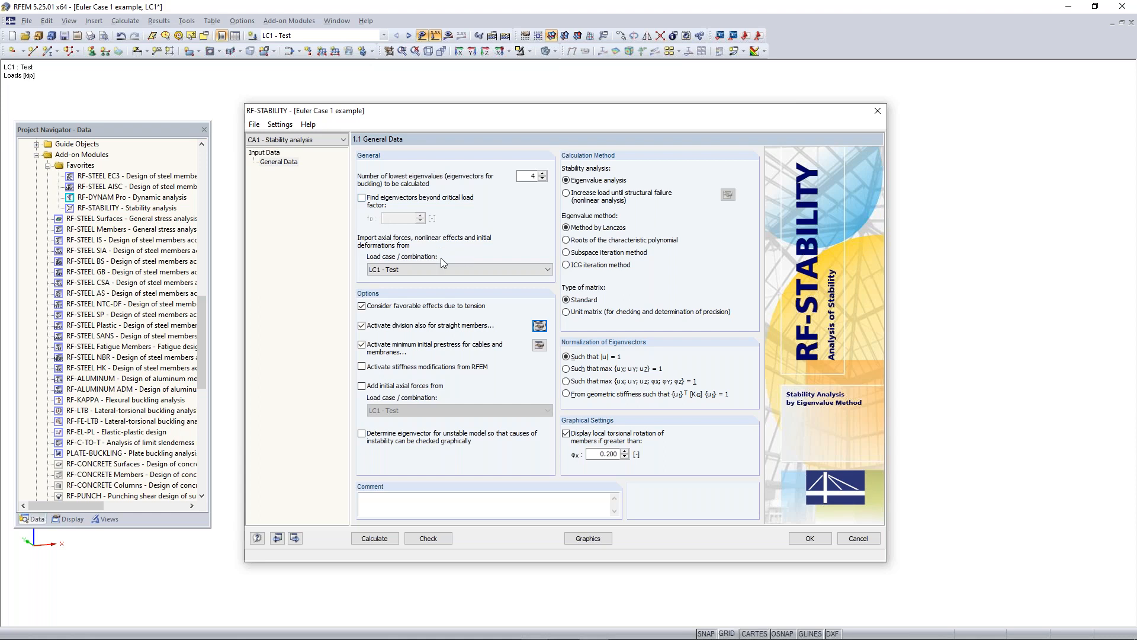
Step: Select LC1 - Test as the load case from which the stability analysis imports axial forces
click(422, 268)
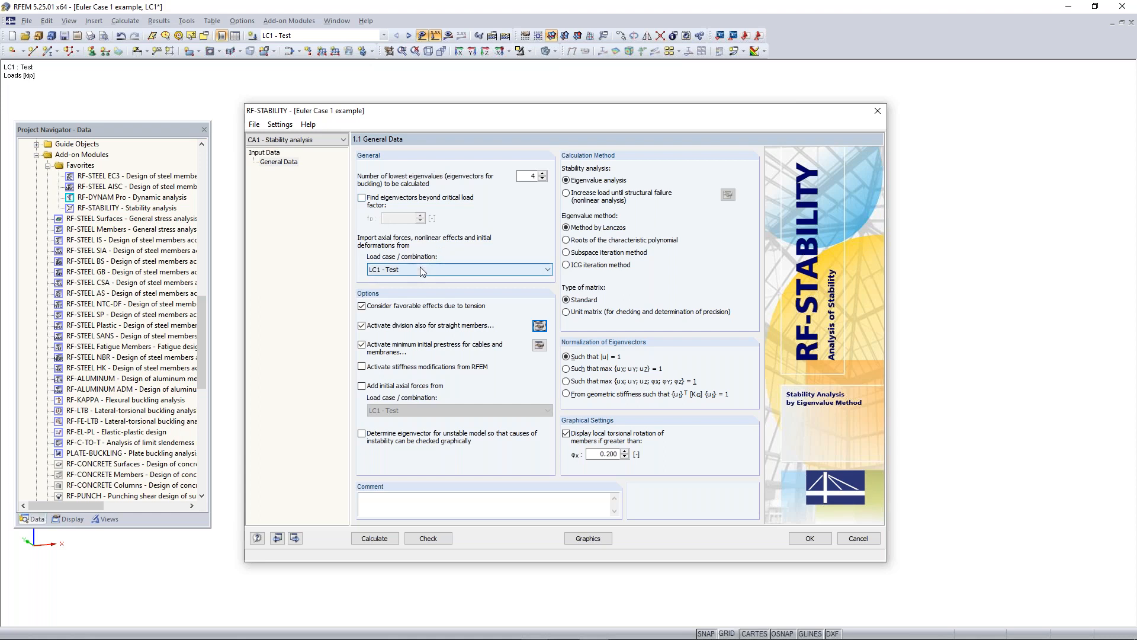
click(421, 269)
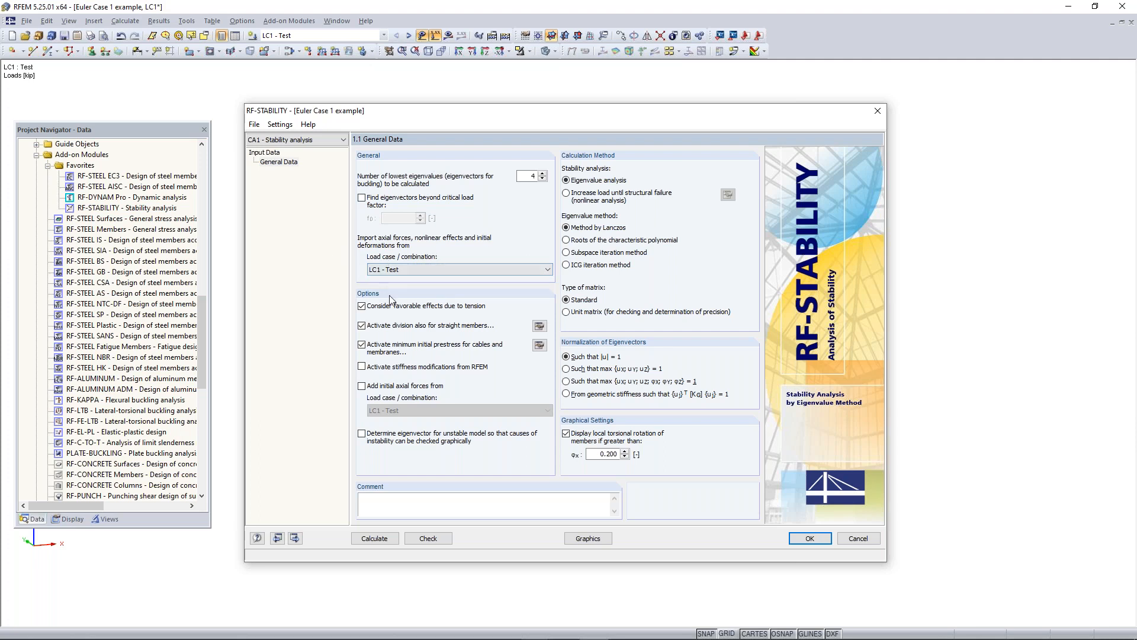
click(386, 271)
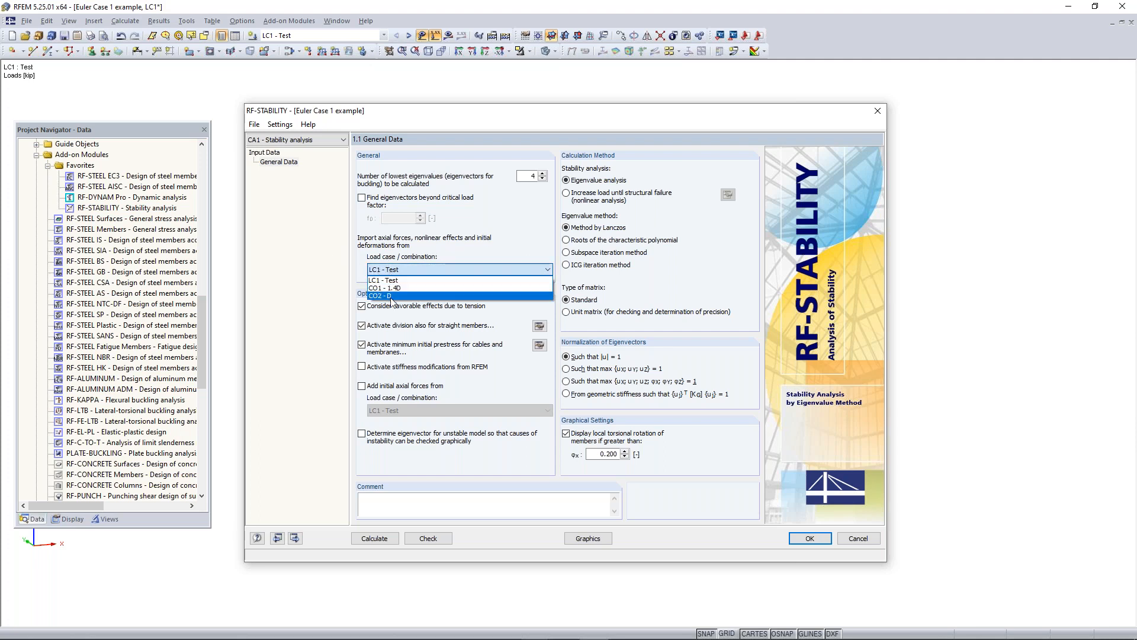
click(396, 279)
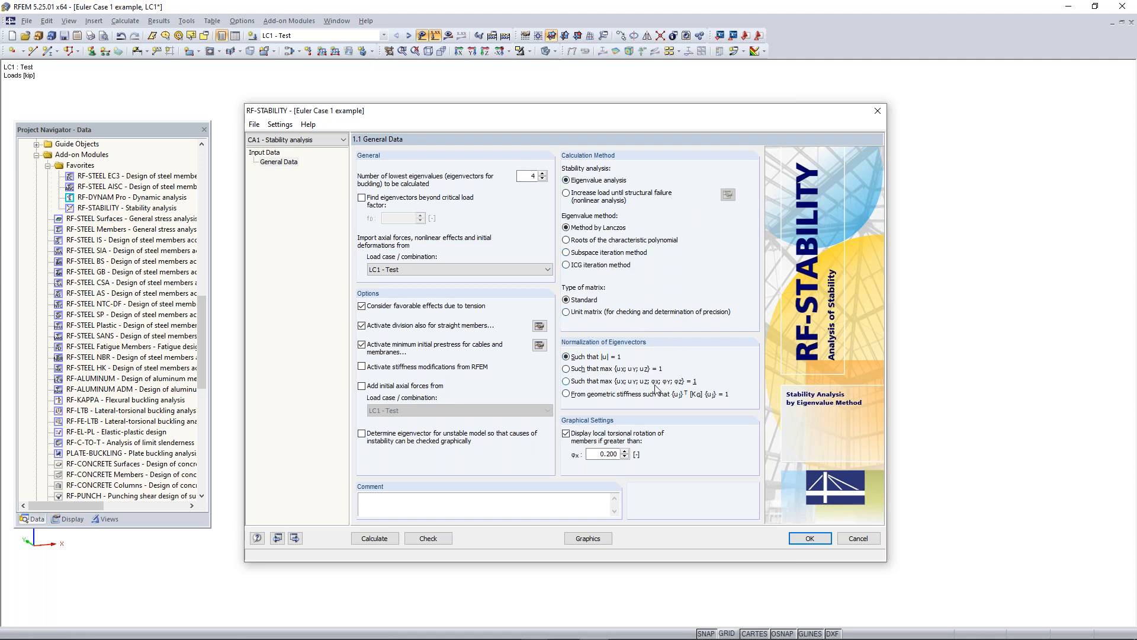
Step: Run the stability calculation and review the first critical load factor and the member's effective lengths and critical loads
click(374, 539)
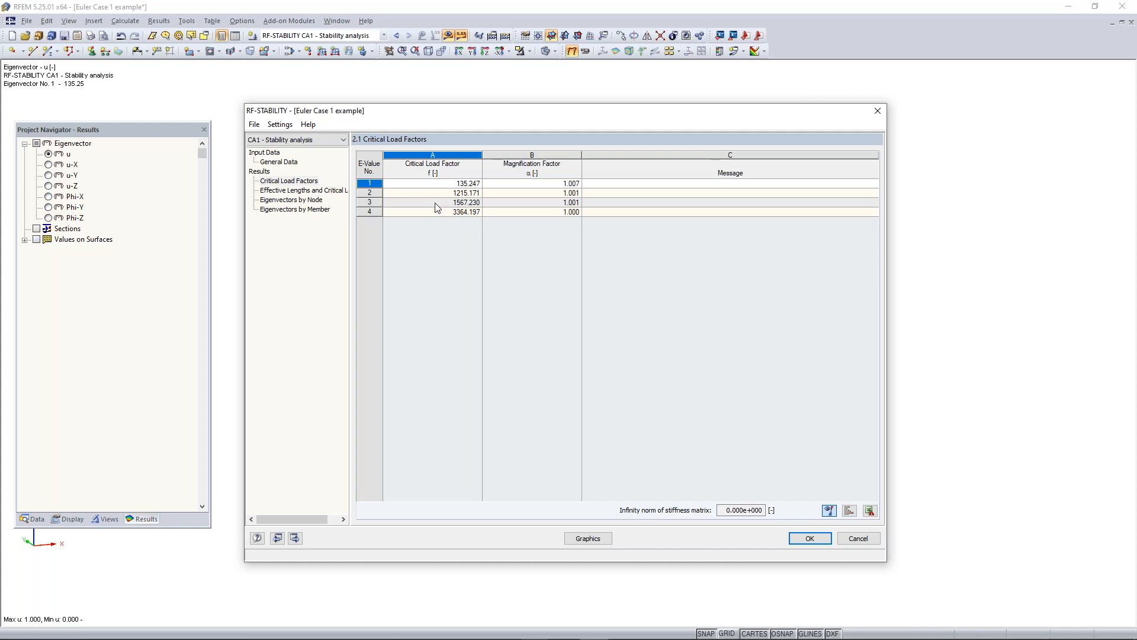
click(392, 185)
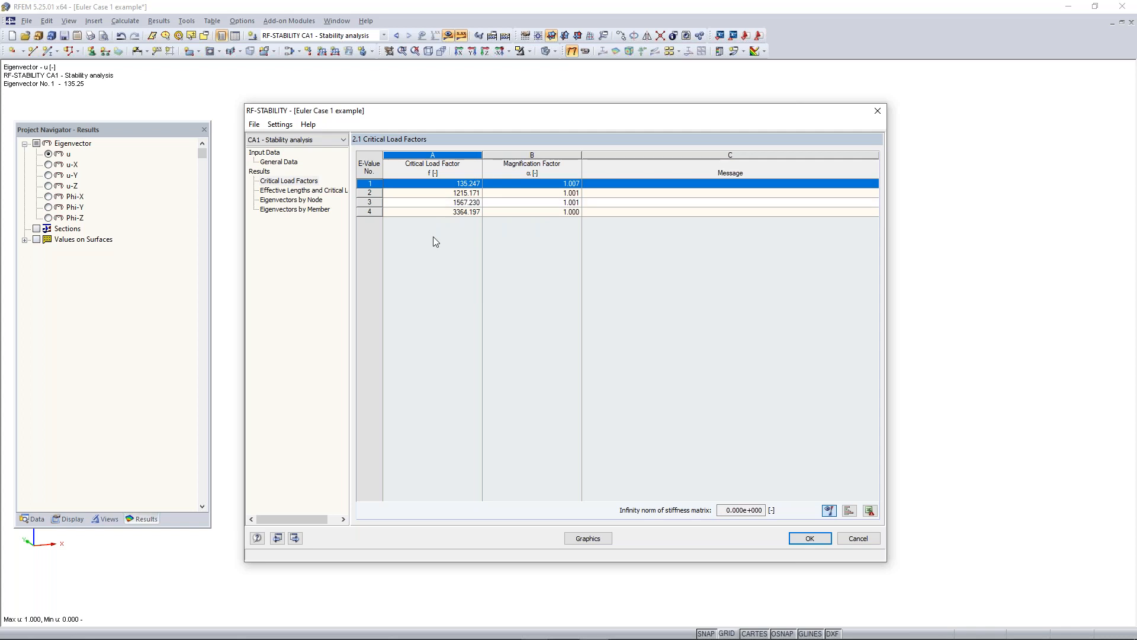
click(314, 190)
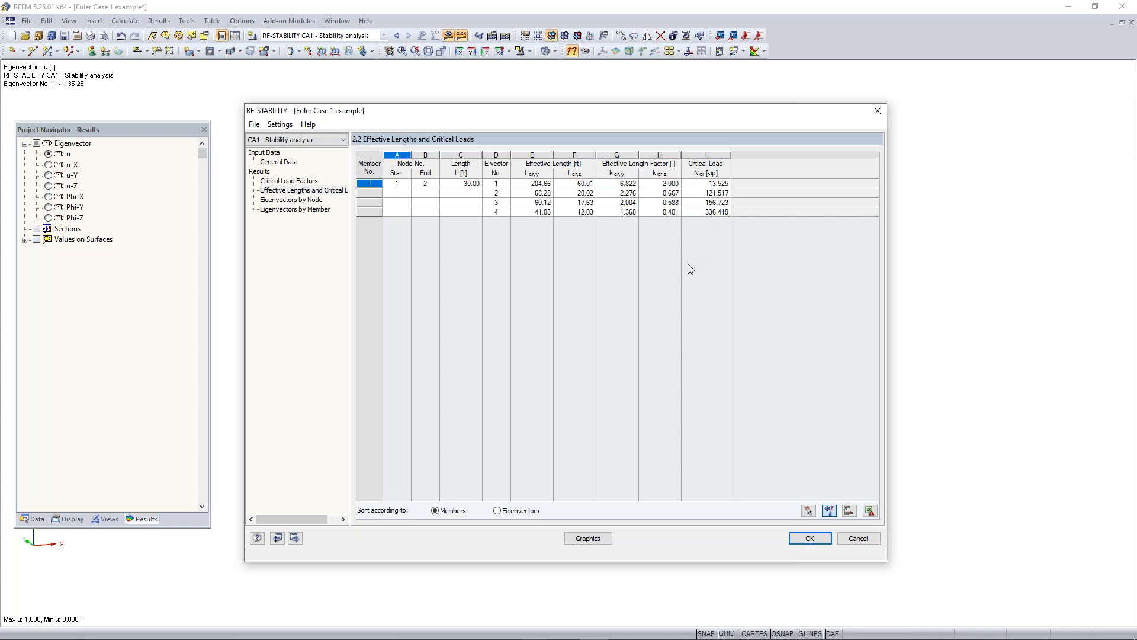
Step: Display eigenvector No. 1 on the column model and view its buckling shape about the weak axis
click(600, 539)
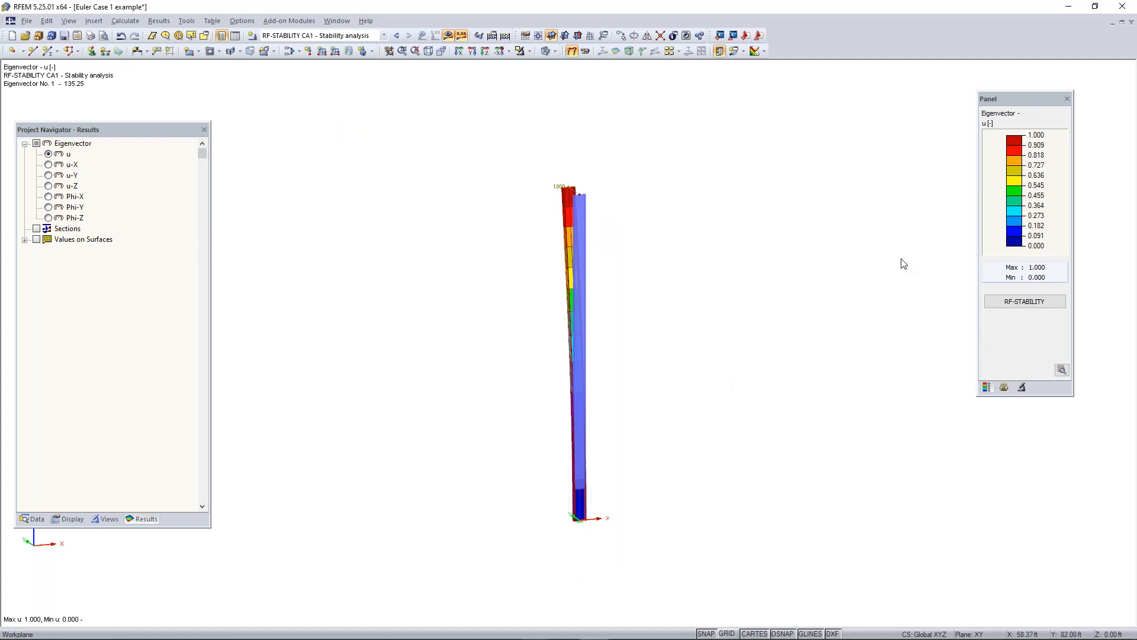
ctrl+middle_drag(531, 376, 701, 364)
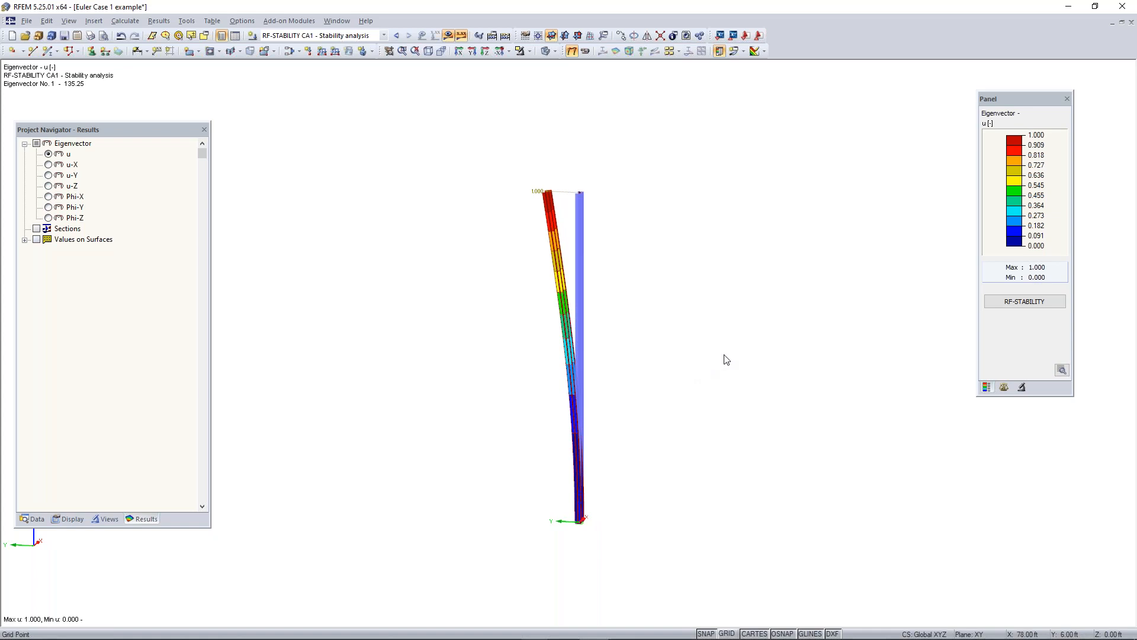
Step: Bring up the display factors for the eigenvector results beside the column's buckling shape
ctrl+middle_drag(544, 273, 500, 286)
right_click(500, 286)
click(772, 245)
ctrl+middle_drag(689, 308, 728, 312)
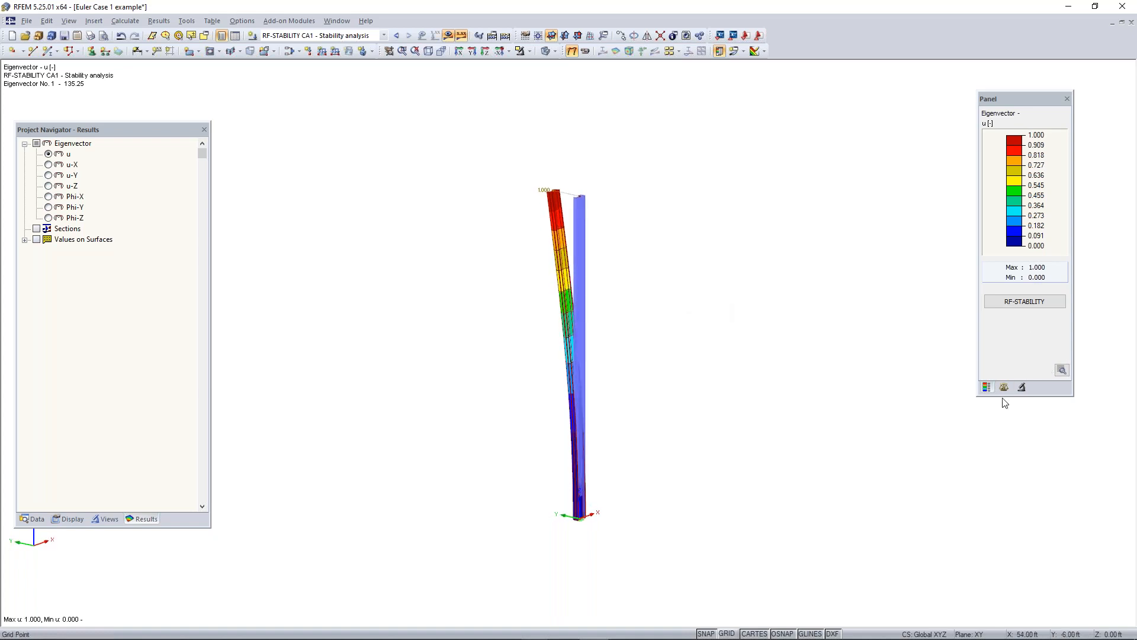
drag(1016, 101, 966, 163)
click(951, 447)
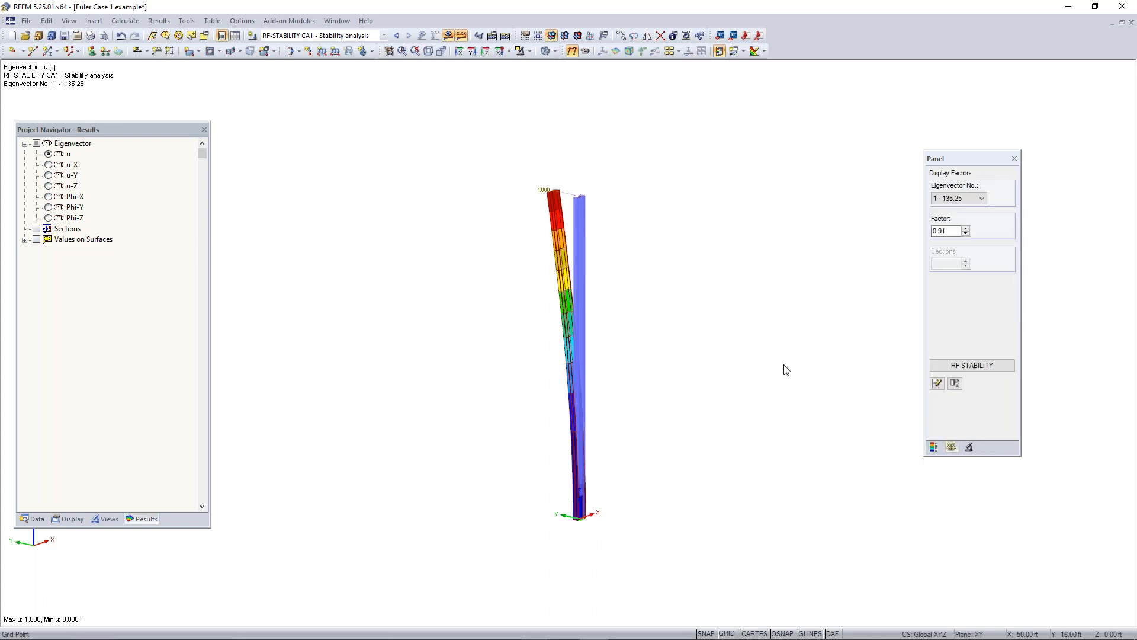
Step: Go through the higher eigenvectors, examine the second buckling shape of the column, and return to eigenvector No. 1
ctrl+middle_drag(502, 434, 522, 404)
right_click(522, 403)
click(784, 250)
scroll(982, 200, down, 1)
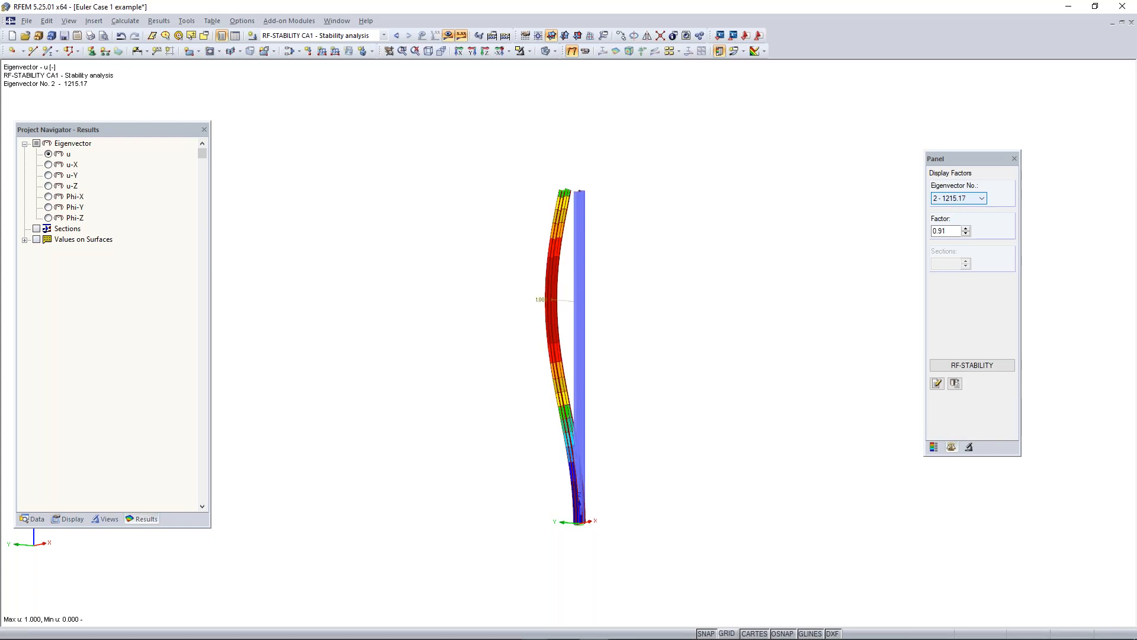
scroll(982, 199, down, 1)
scroll(982, 199, down, 1)
scroll(982, 200, up, 1)
ctrl+middle_drag(688, 285, 764, 273)
scroll(965, 201, down, 1)
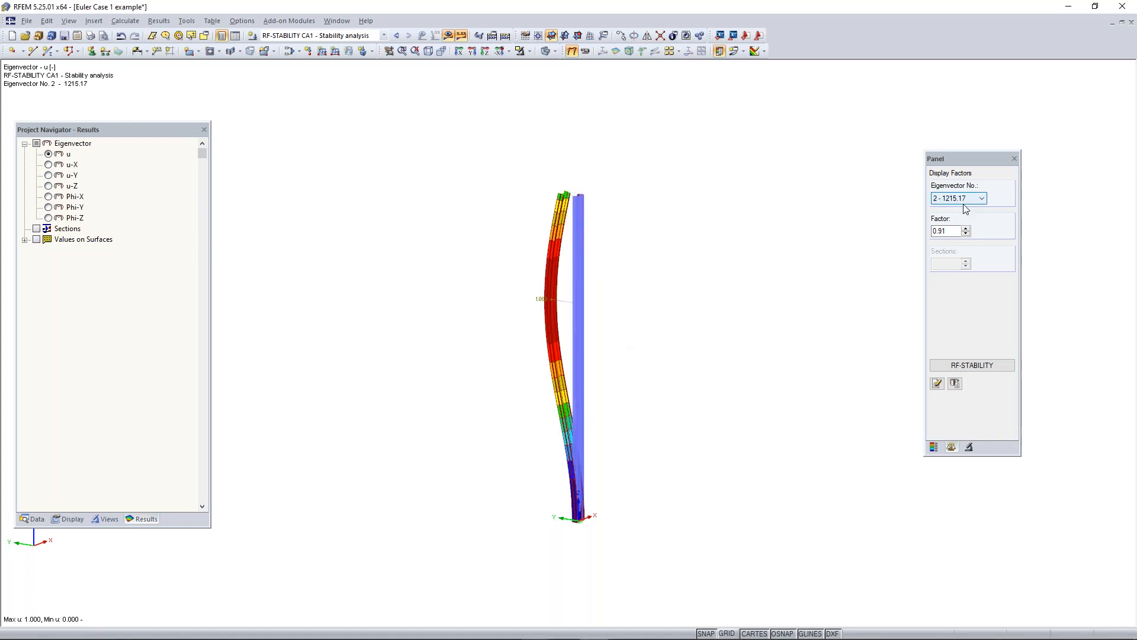
scroll(963, 206, up, 1)
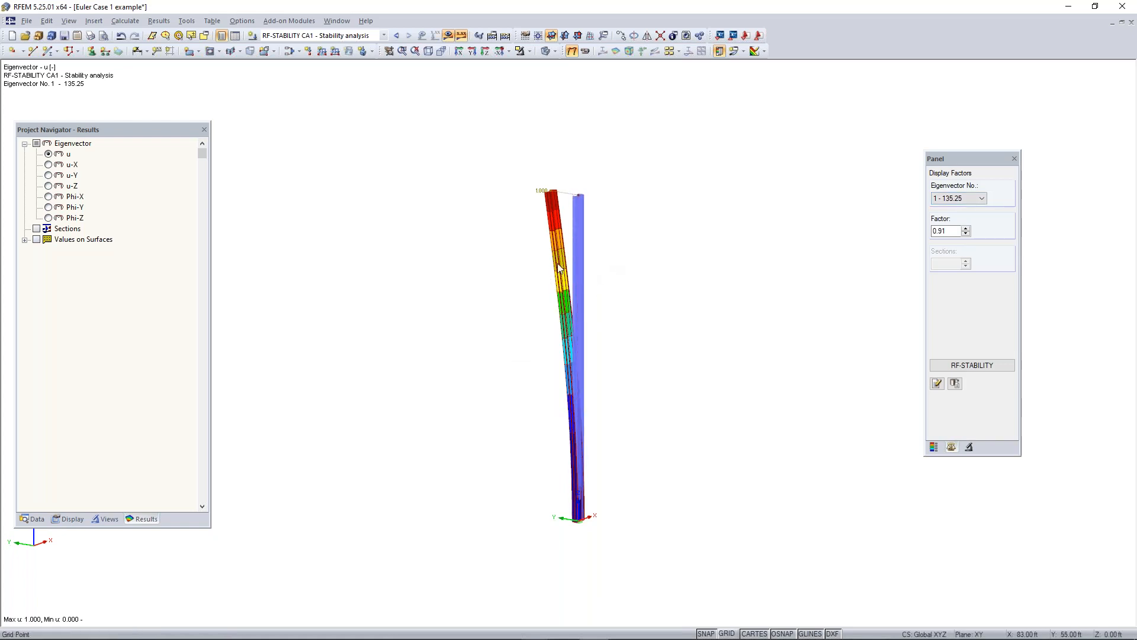
Step: Inspect the W 12x35 cross-section properties of the column member, including its moments of inertia, and leave the member unchanged
scroll(564, 262, up, 1)
scroll(569, 255, up, 1)
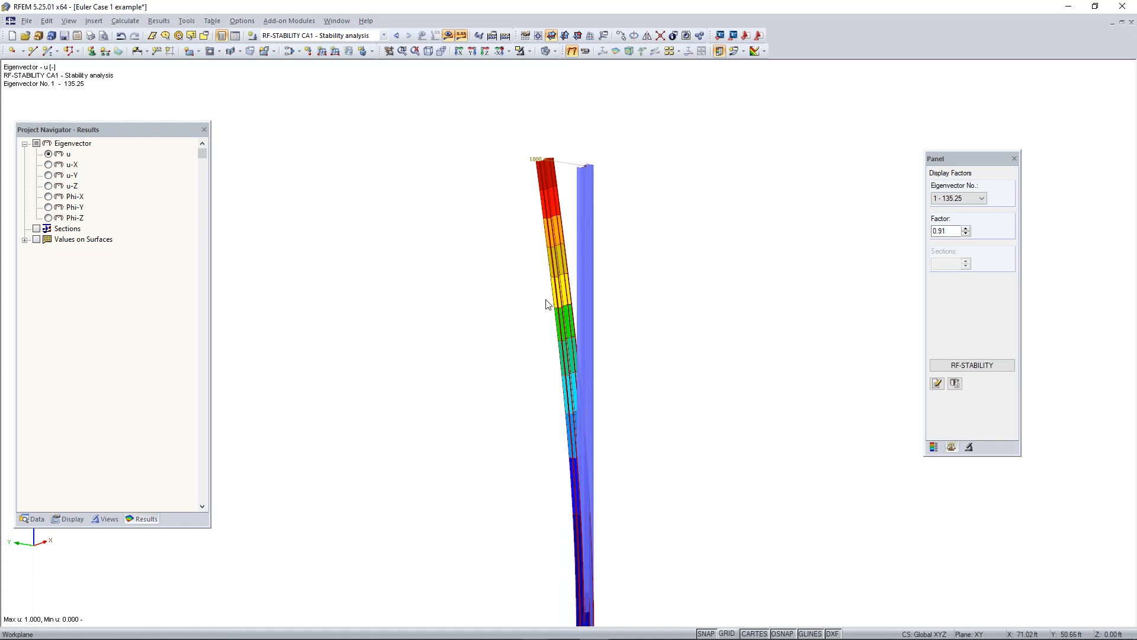
middle_drag(614, 357, 634, 310)
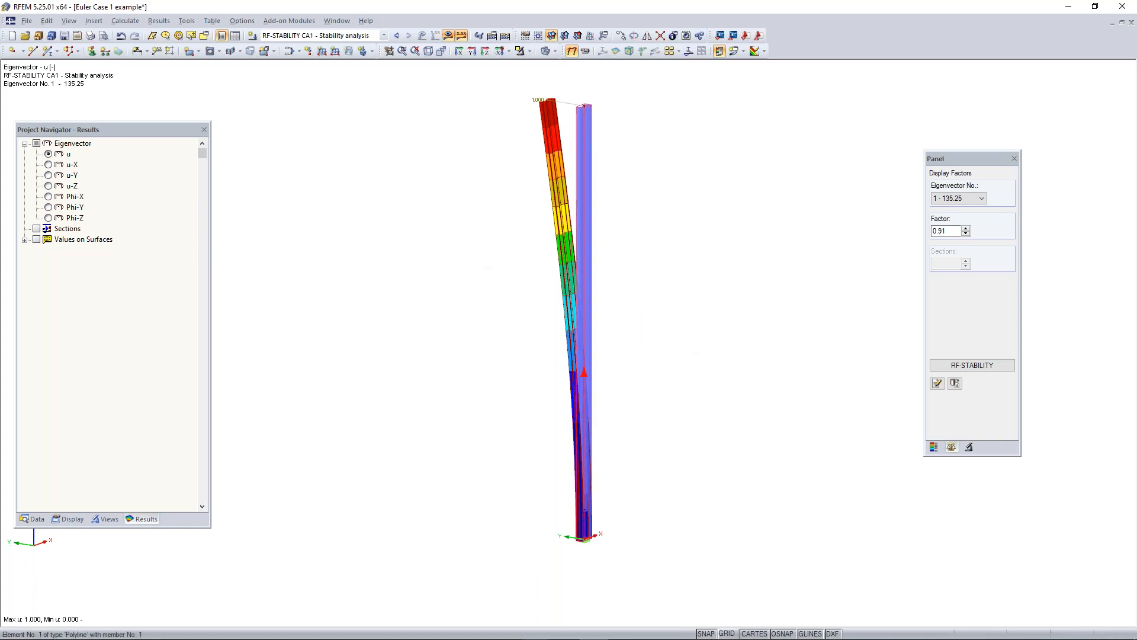
right_click(583, 414)
click(630, 338)
mouse_move(574, 274)
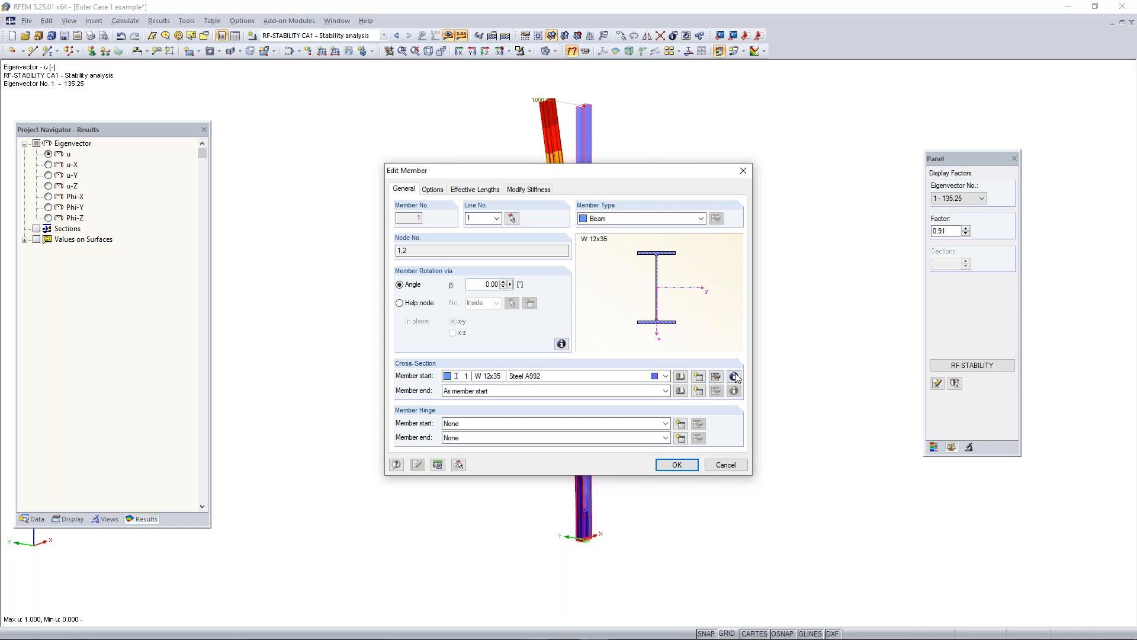
click(734, 376)
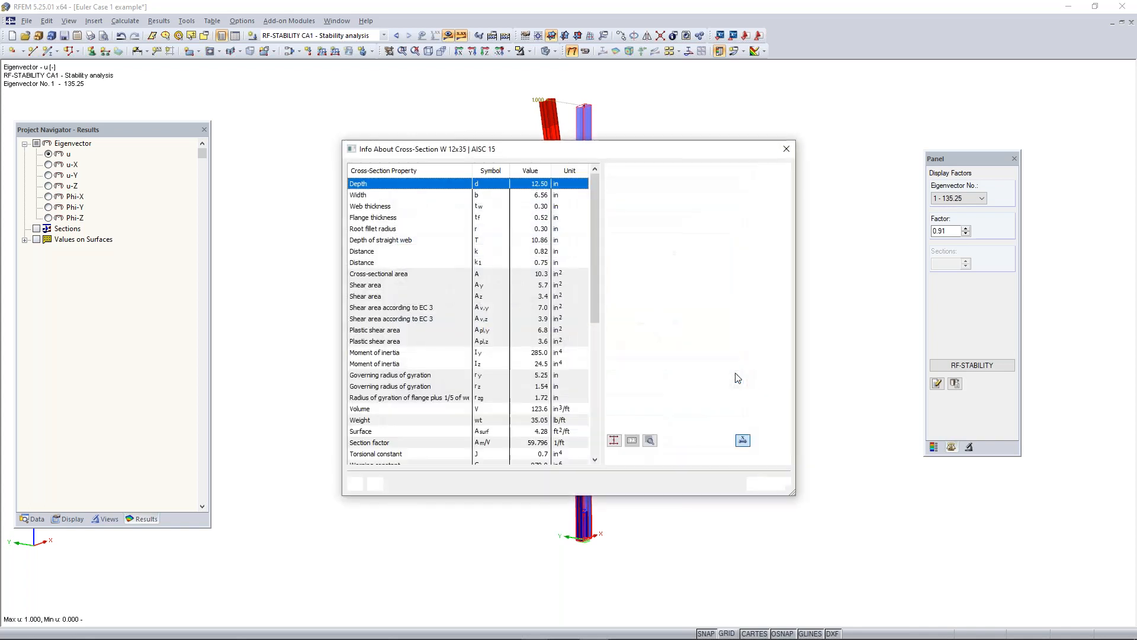
scroll(498, 346, down, 1)
scroll(509, 350, up, 1)
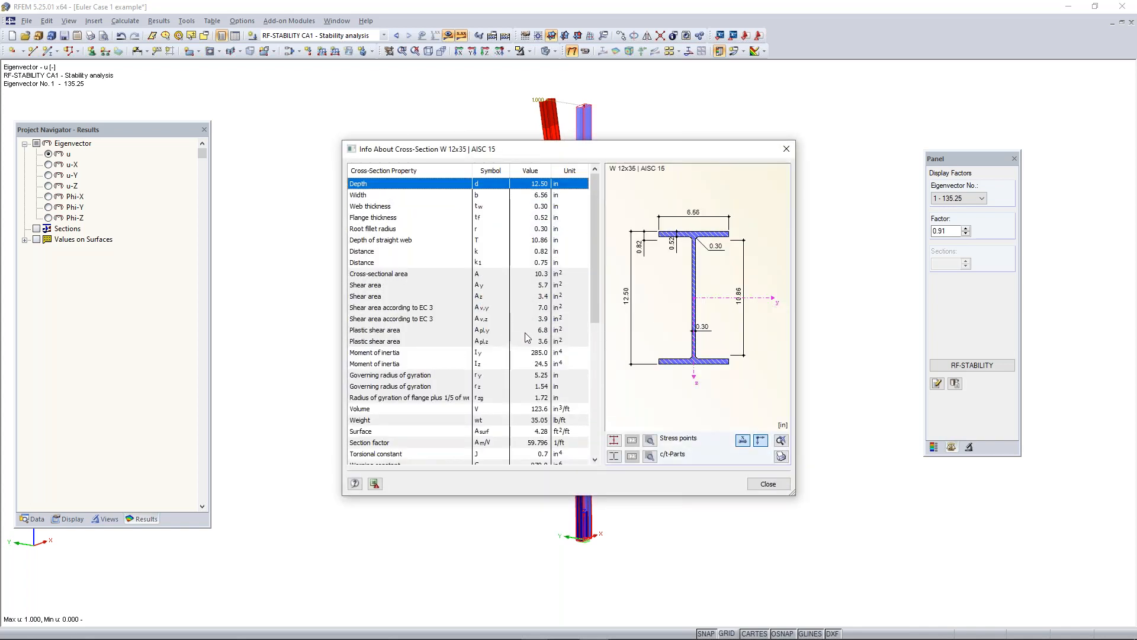
scroll(530, 343, down, 1)
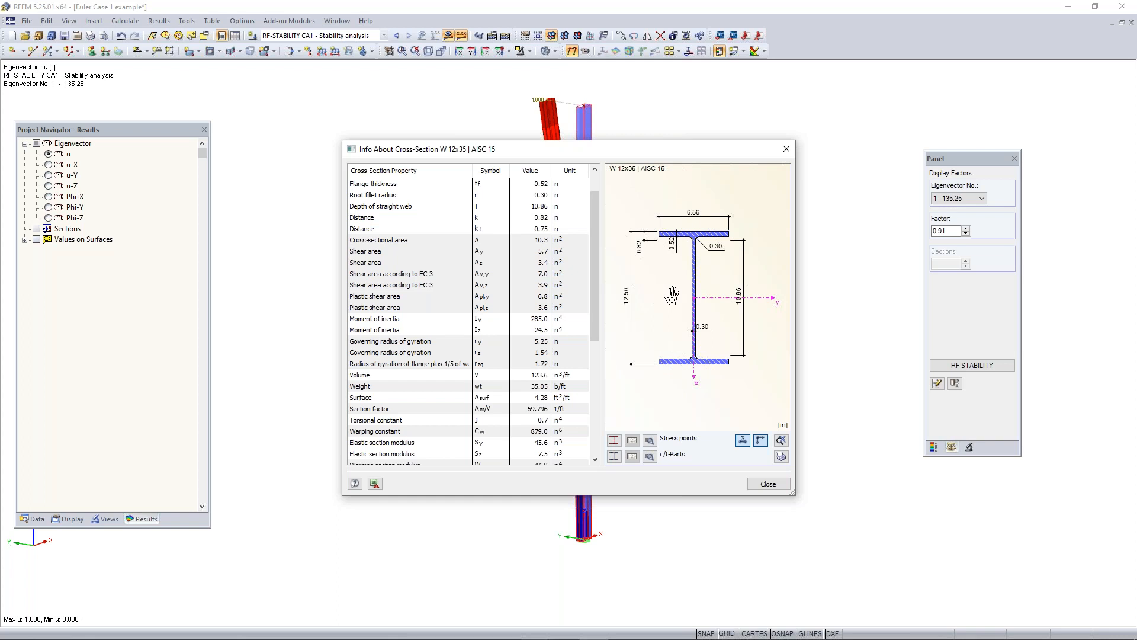
click(787, 154)
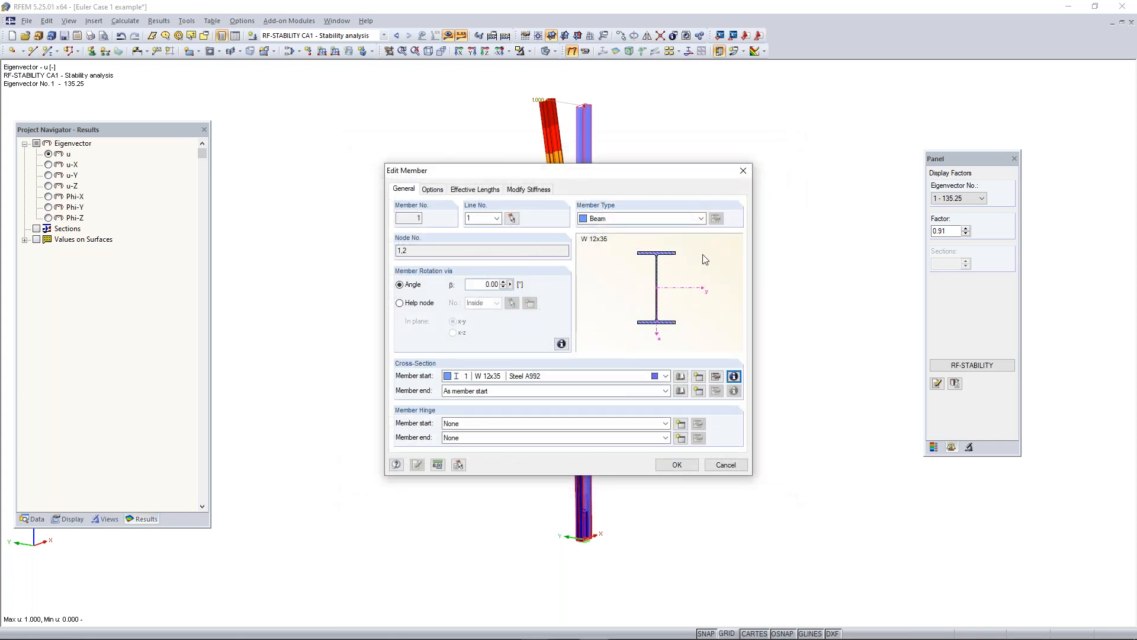
key(Escape)
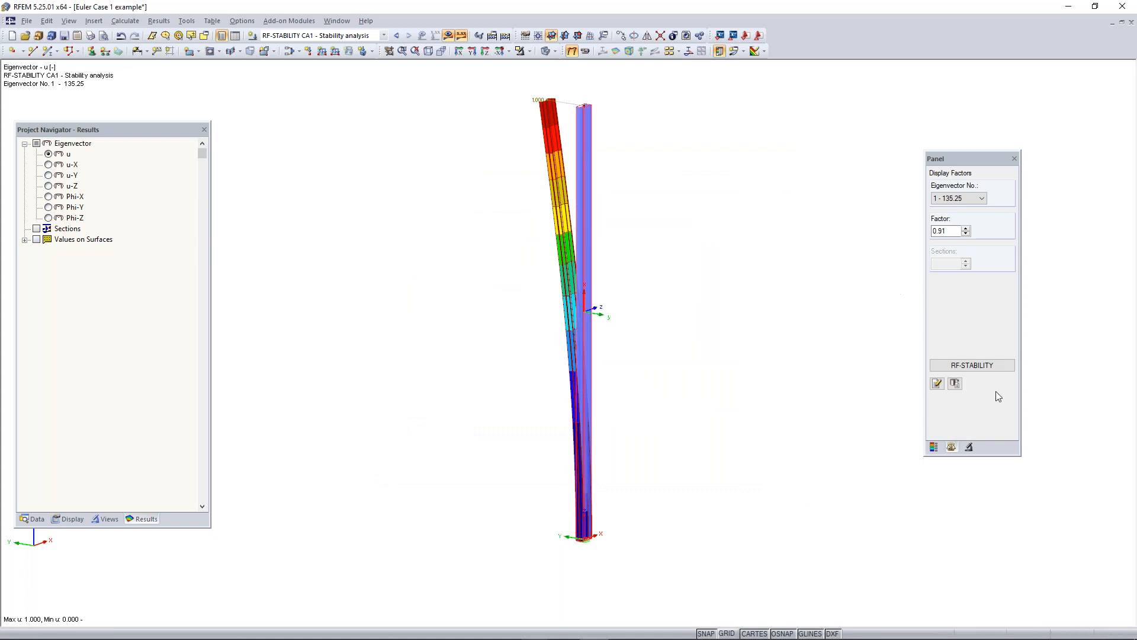
Step: Reopen the RF-STABILITY results and review the critical load factors, effective lengths and critical loads of the column
click(32, 519)
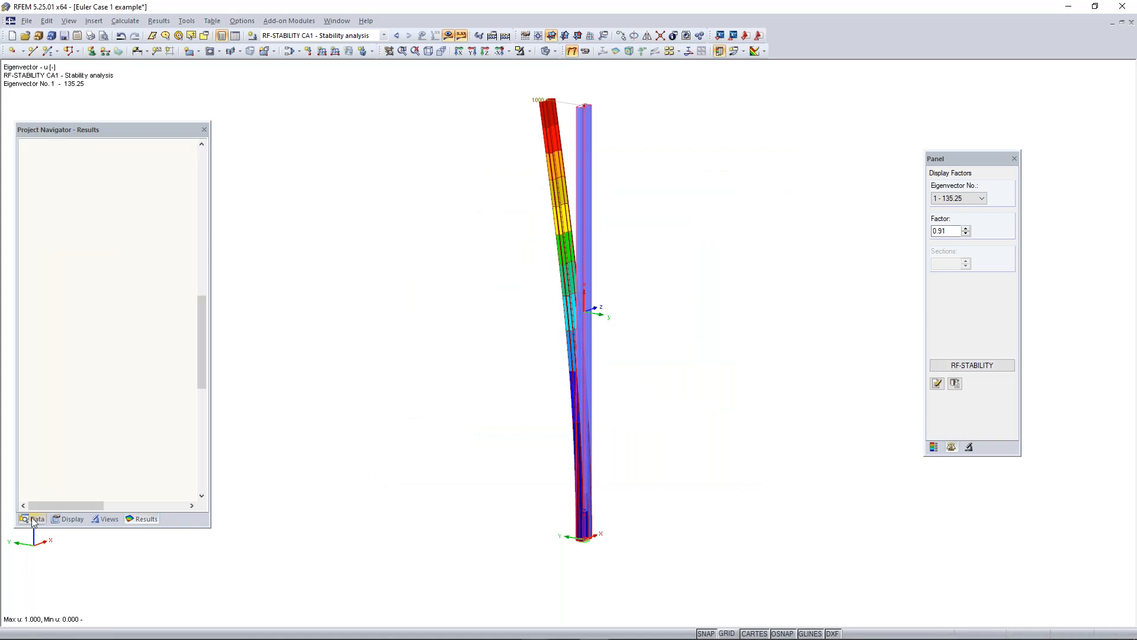
scroll(104, 441, down, 1)
scroll(103, 441, up, 1)
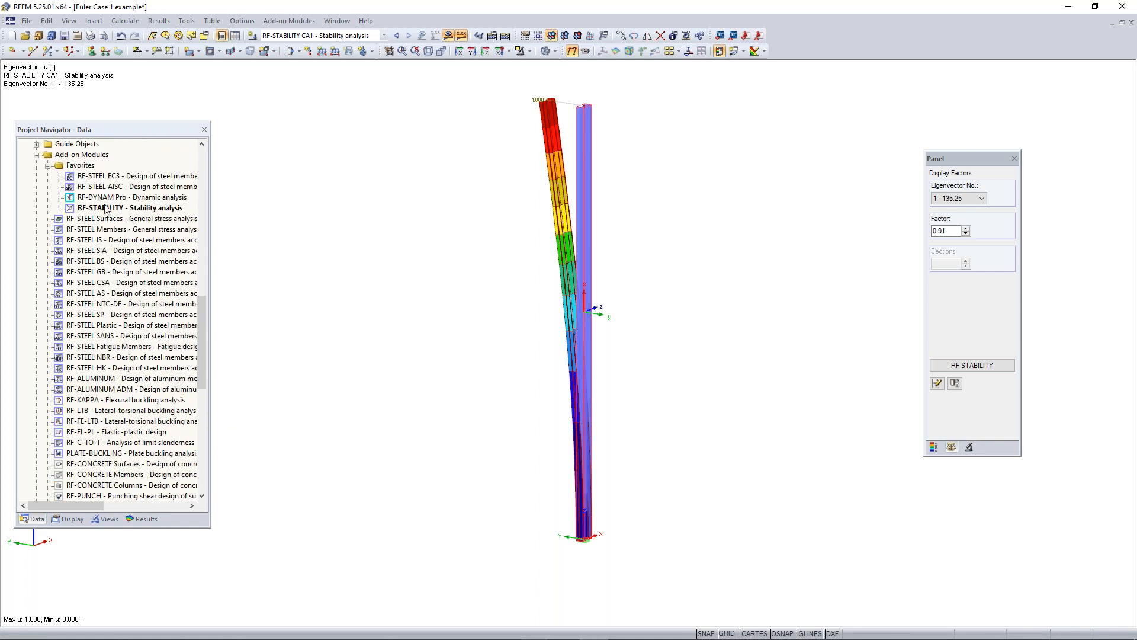
click(975, 365)
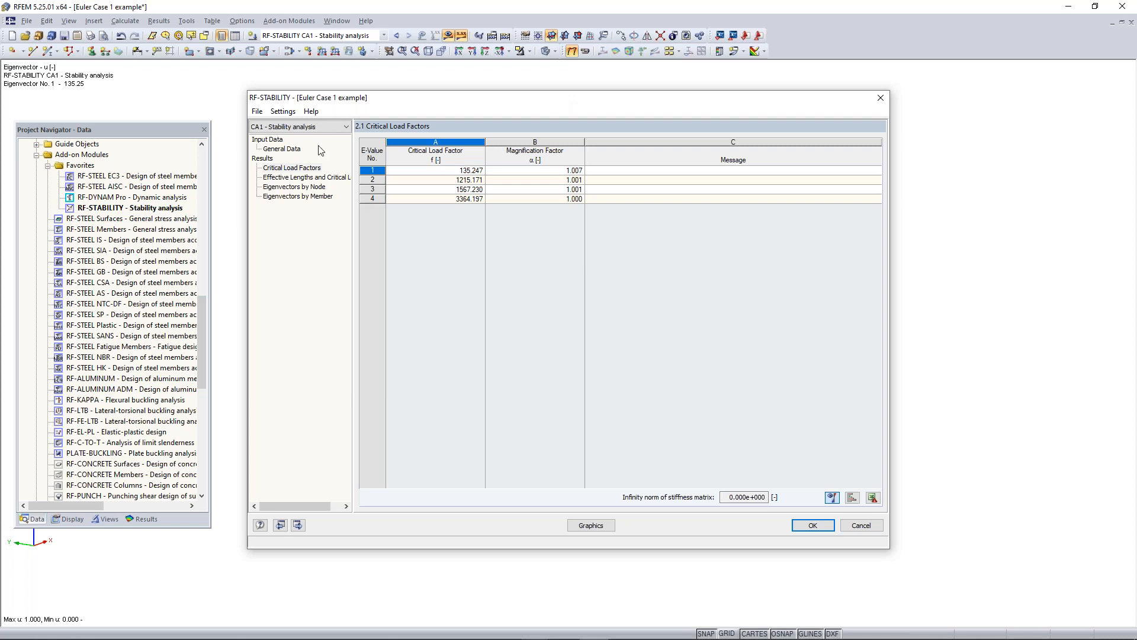
click(320, 177)
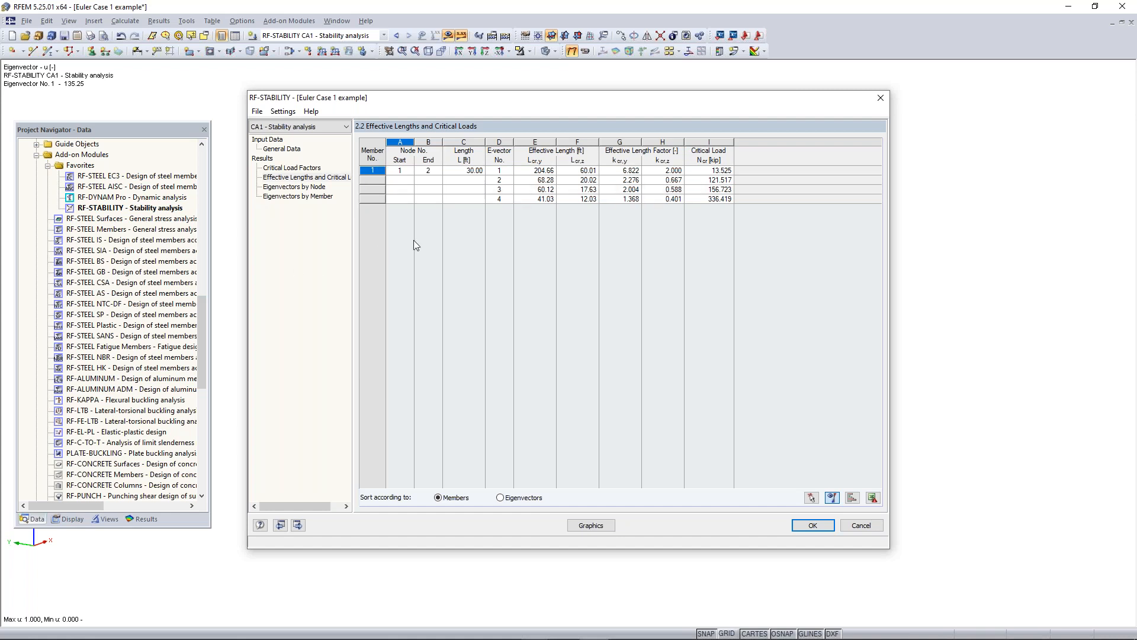
click(887, 98)
Step: Switch to load case LC1 - Test and set the column-top nodal load Pz to -14 kip
scroll(596, 193, down, 1)
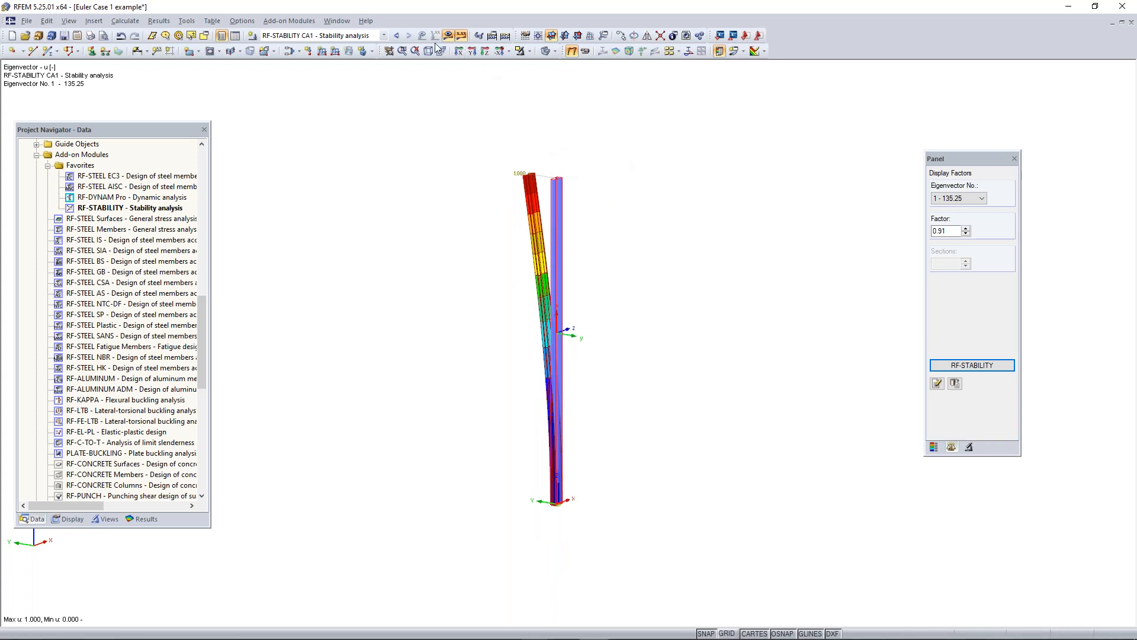
click(383, 36)
click(334, 44)
click(334, 51)
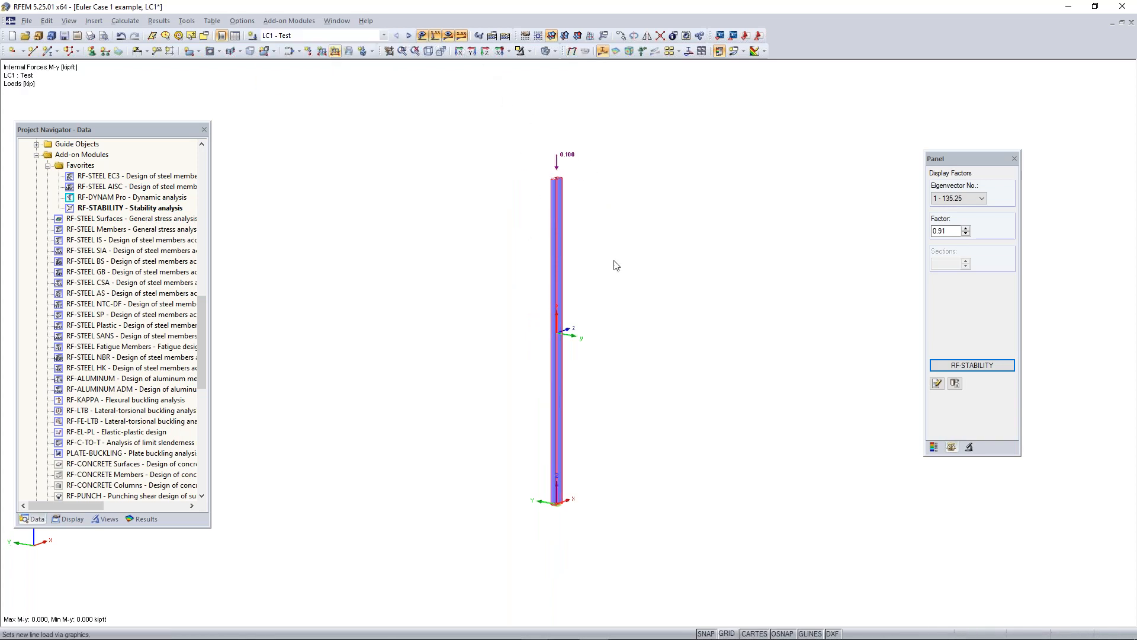
double_click(558, 158)
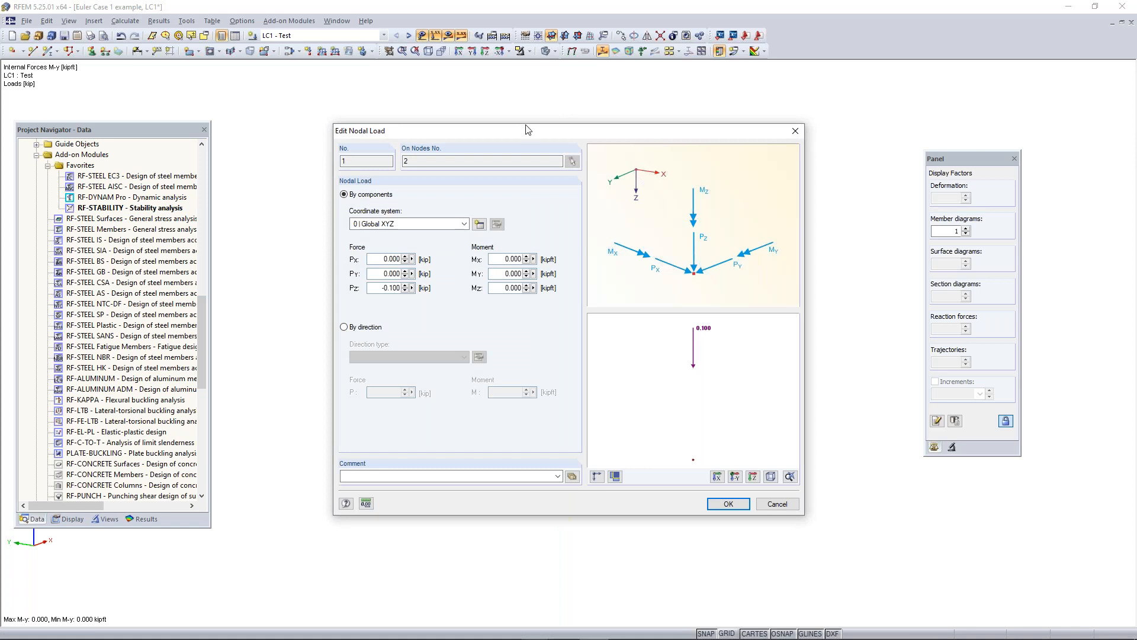
drag(377, 290, 463, 295)
key(BackSpace)
text(-14)
click(728, 504)
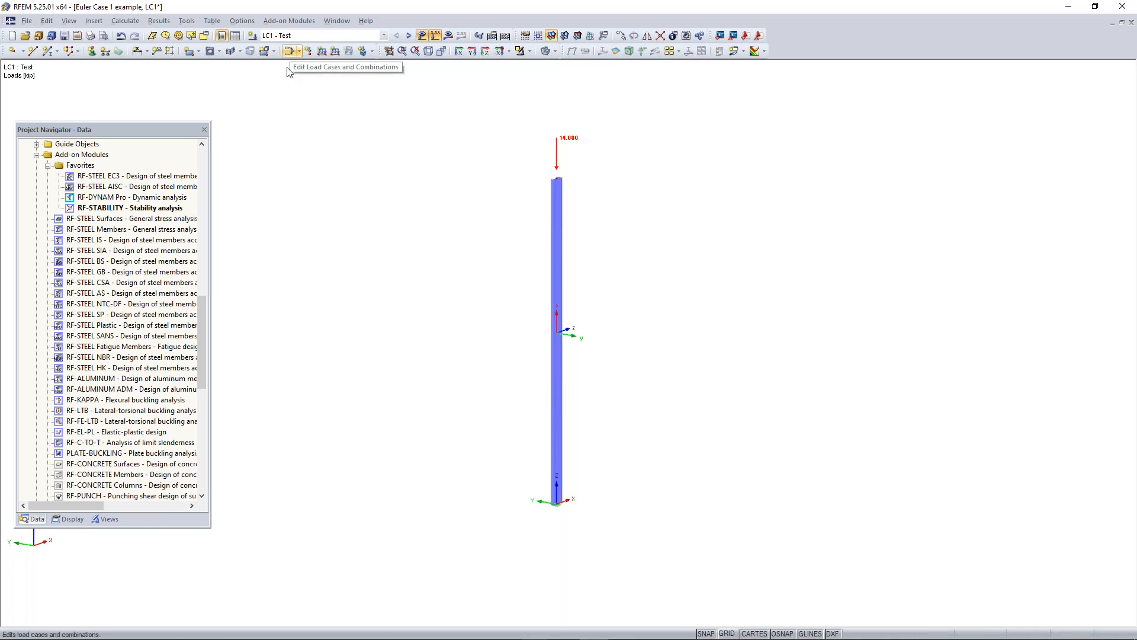
Step: Try to calculate the LC1 results under the 14 kip column load
click(448, 38)
key(Return)
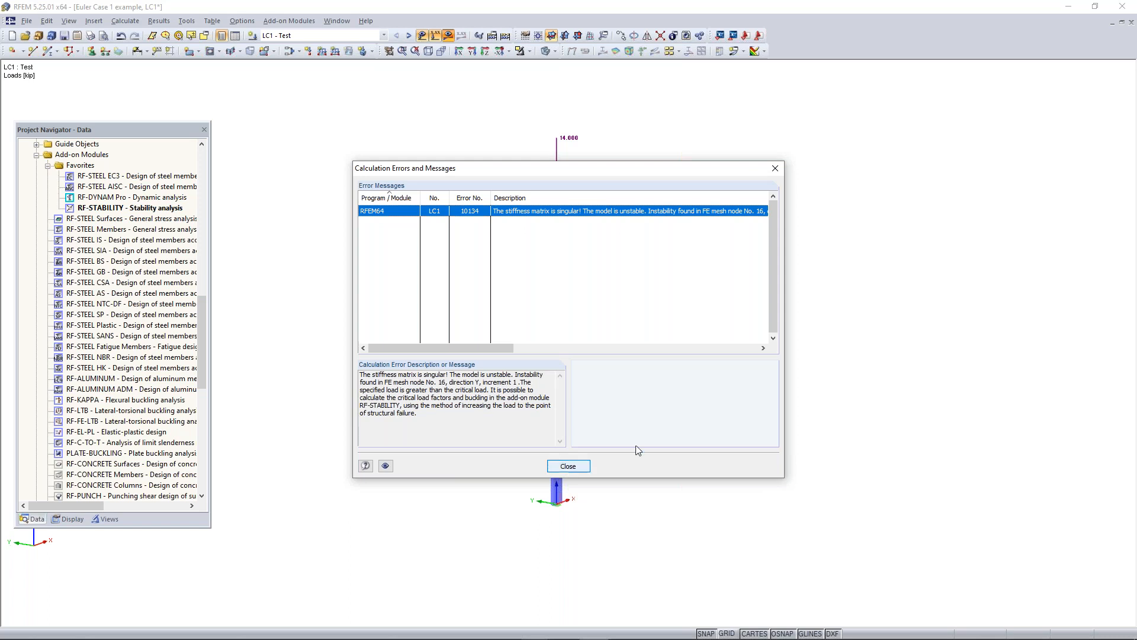
click(567, 467)
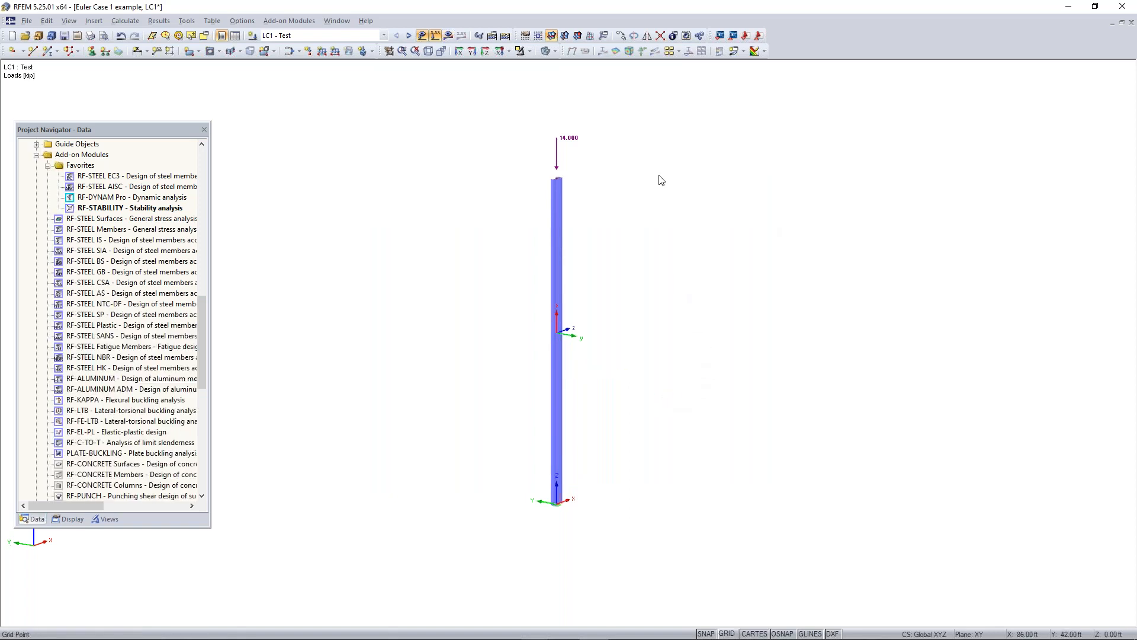
Step: Set the method of analysis for load case LC1 to geometrically linear analysis
click(337, 37)
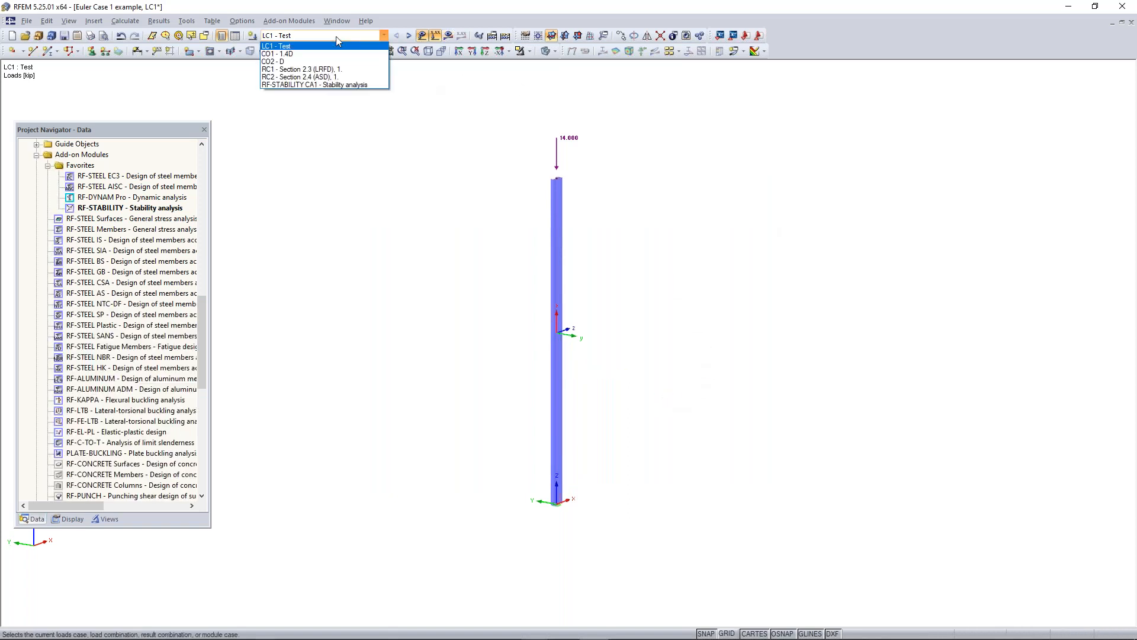
click(336, 37)
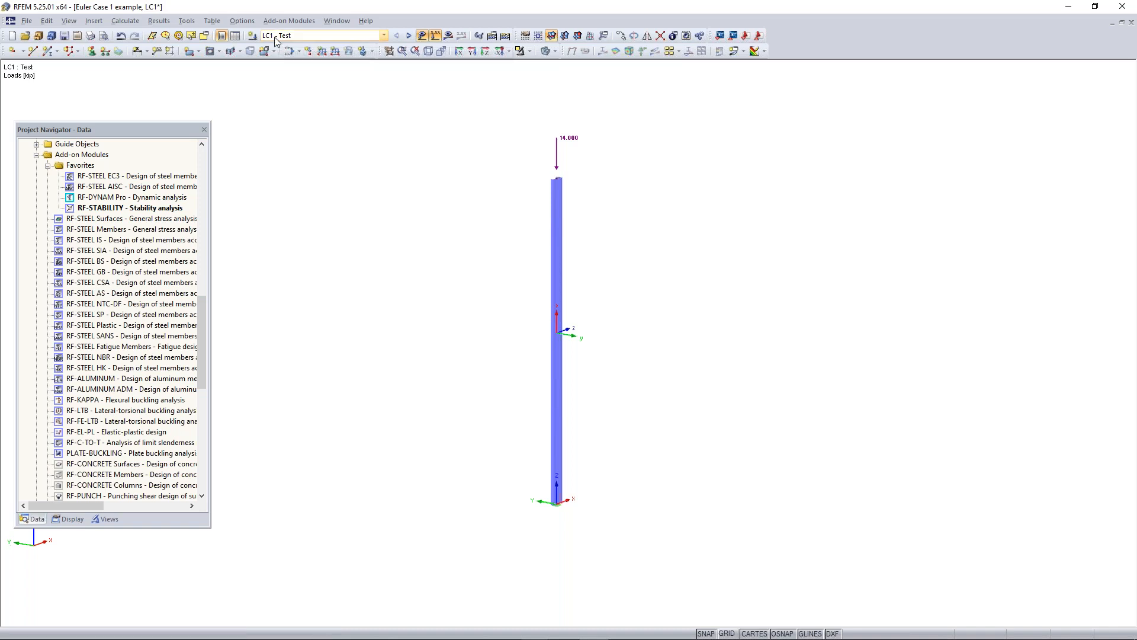
click(289, 52)
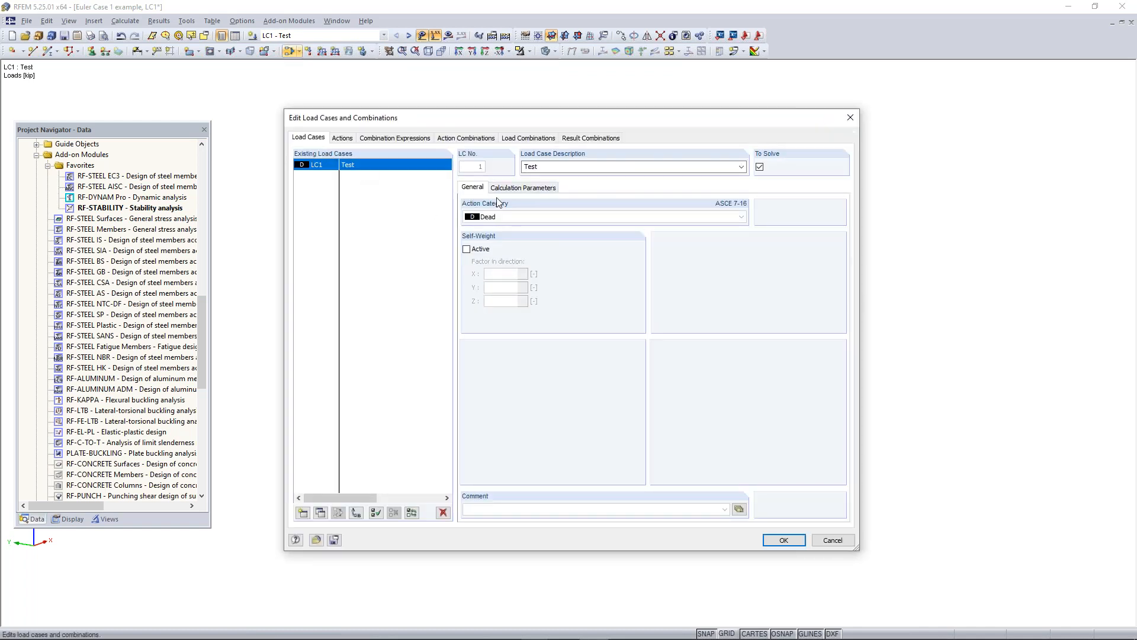
click(514, 188)
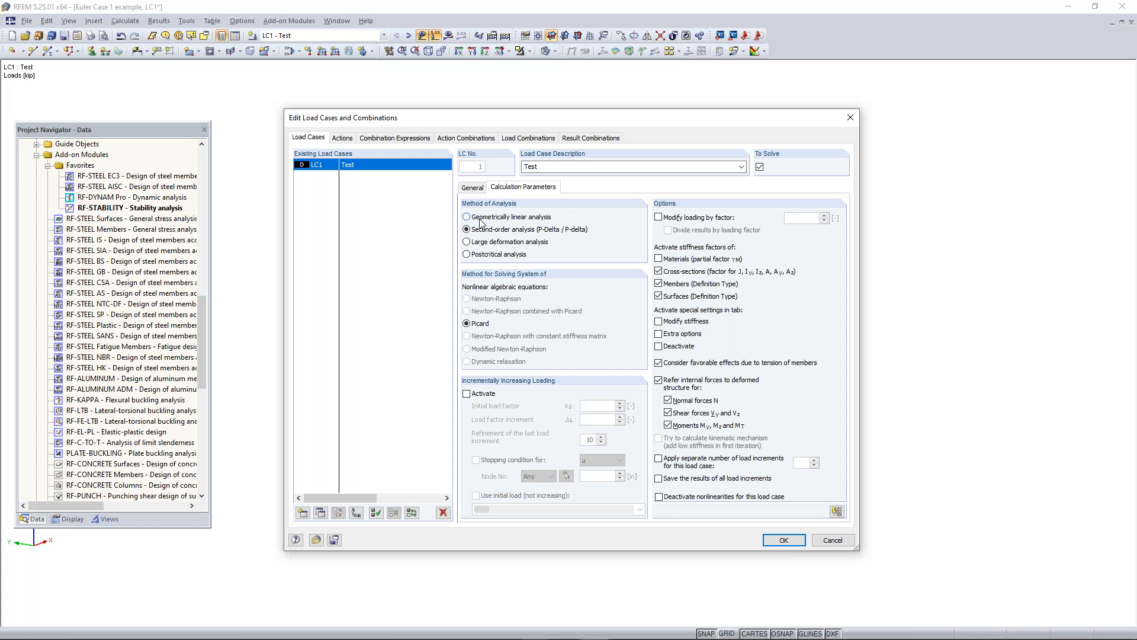
click(481, 218)
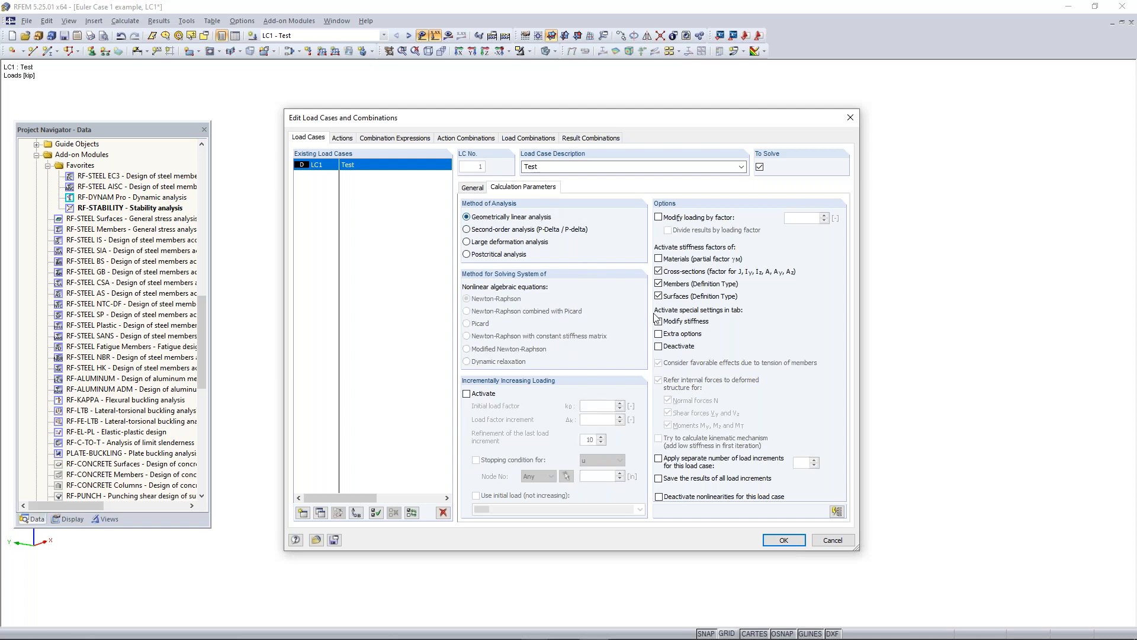
click(788, 540)
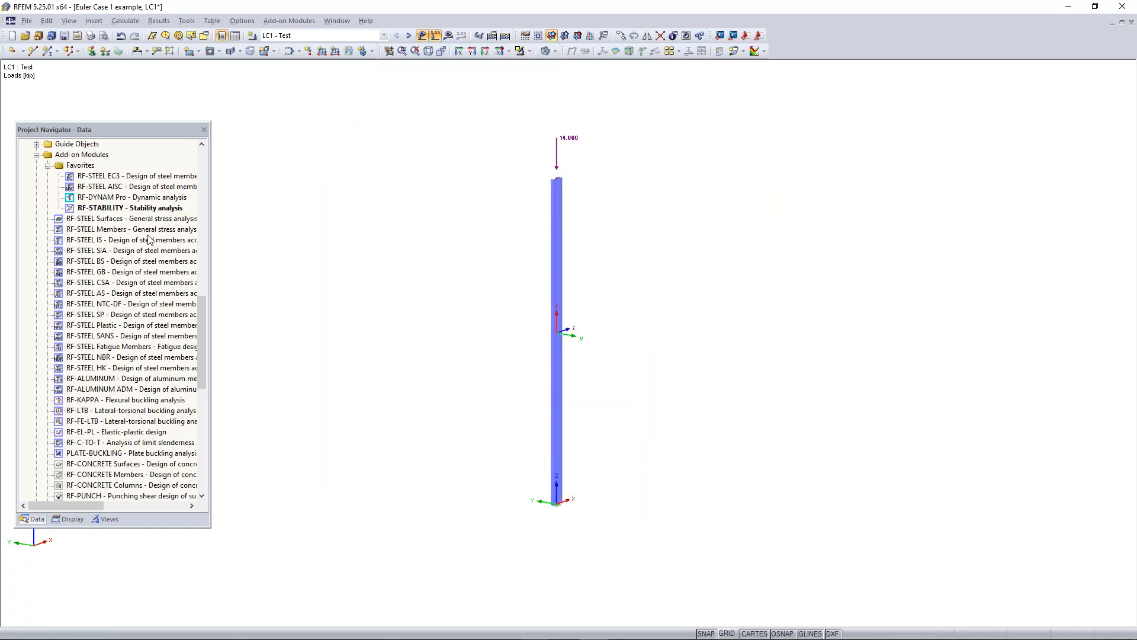
Step: Rerun the RF-STABILITY calculation with LC1 - Test as the load case for importing axial forces
double_click(138, 208)
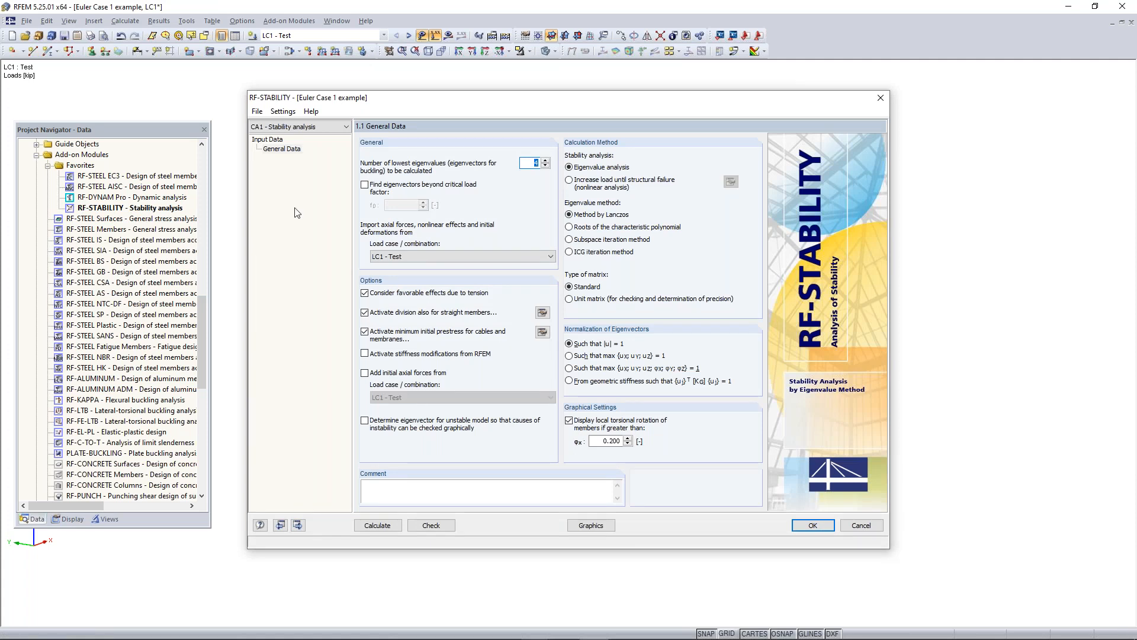
click(429, 256)
click(431, 262)
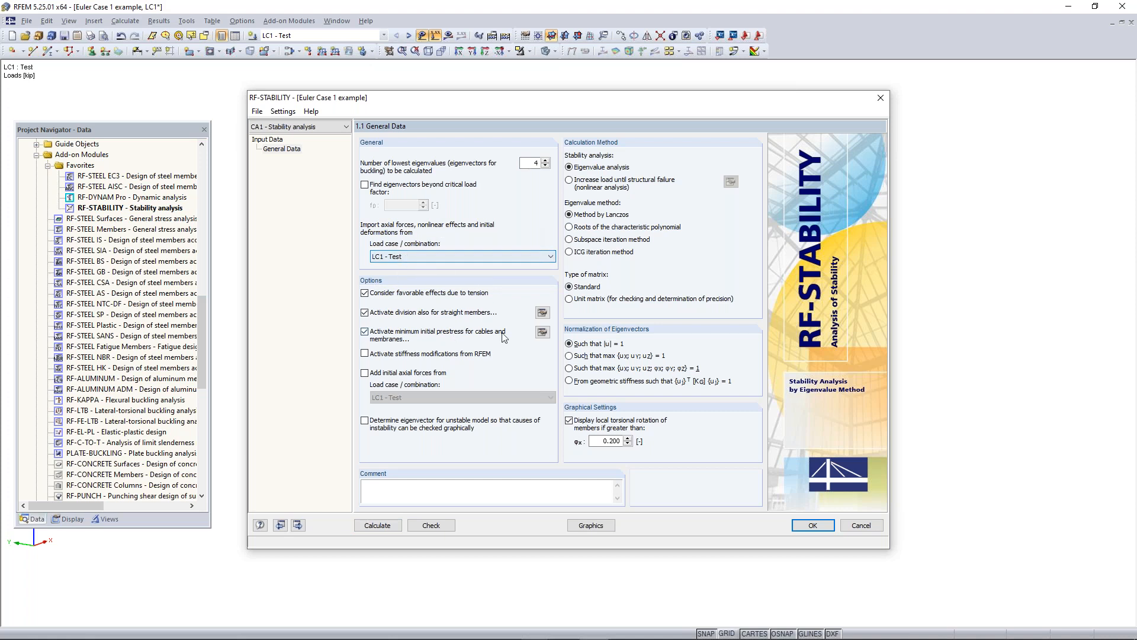
click(378, 525)
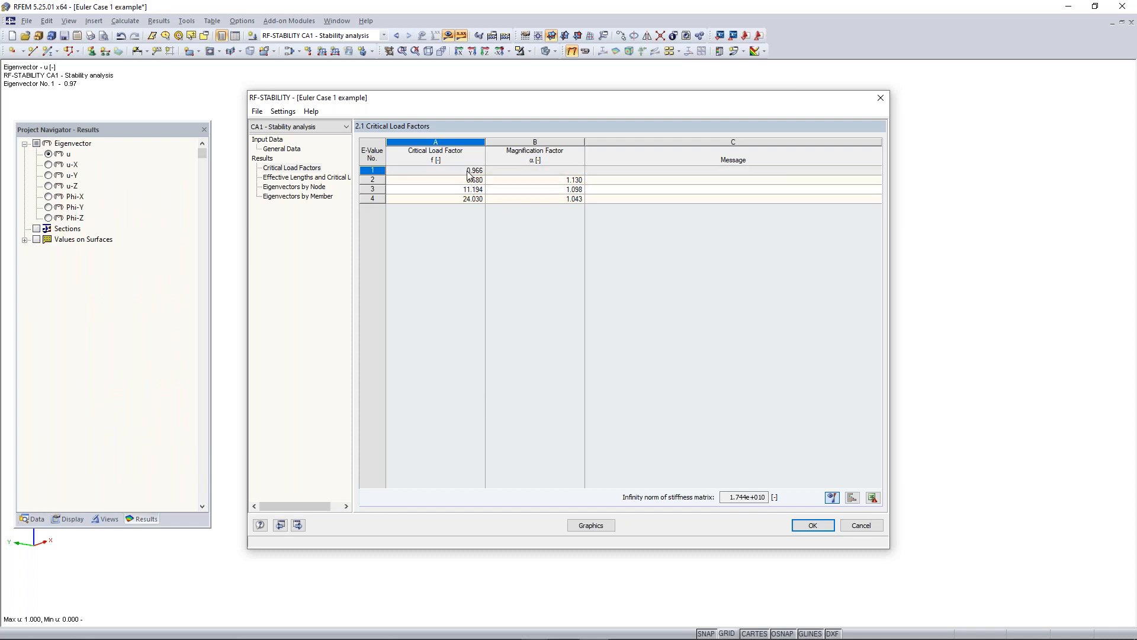
Step: Examine the first critical load factor in the results table and display its eigenvector on the column model
click(376, 172)
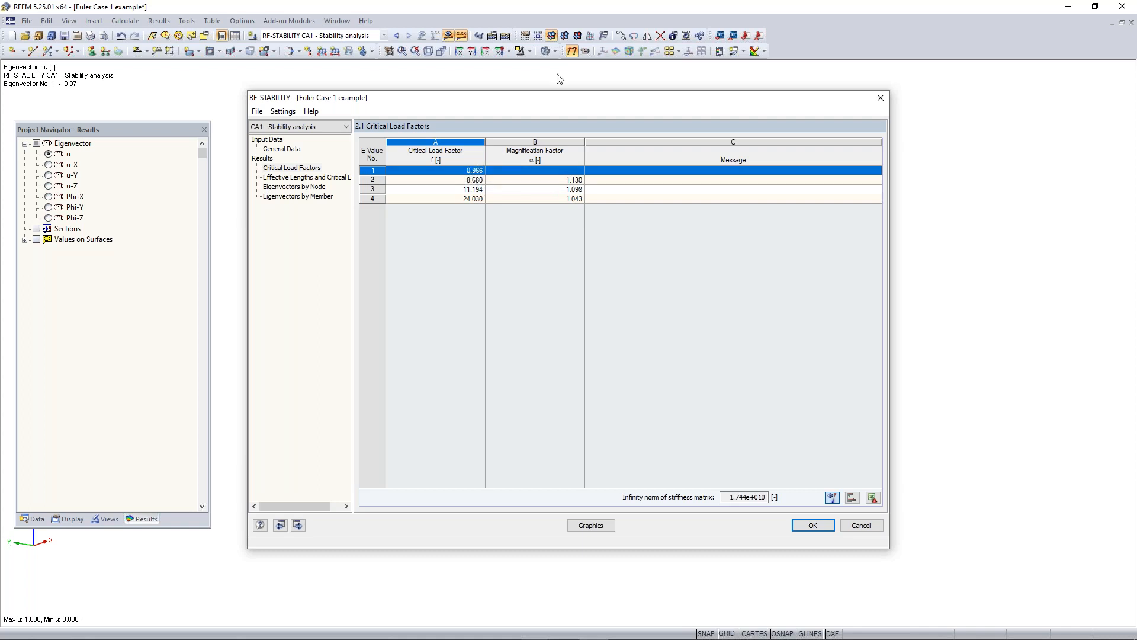
mouse_move(521, 100)
mouse_down()
mouse_move(551, 269)
mouse_move(522, 121)
mouse_up()
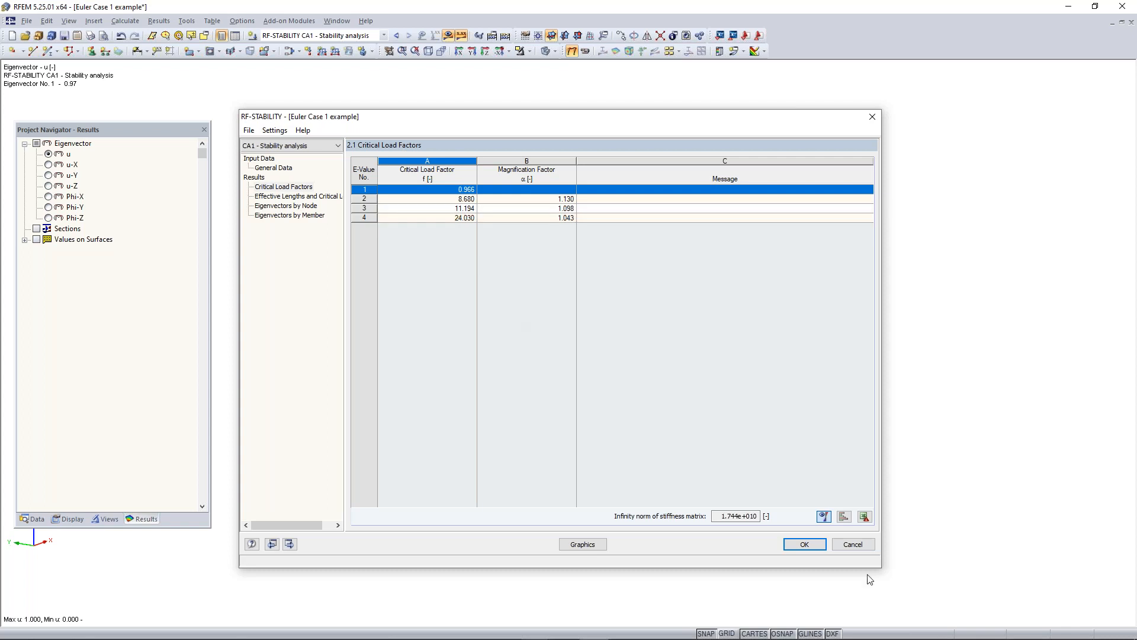
click(604, 548)
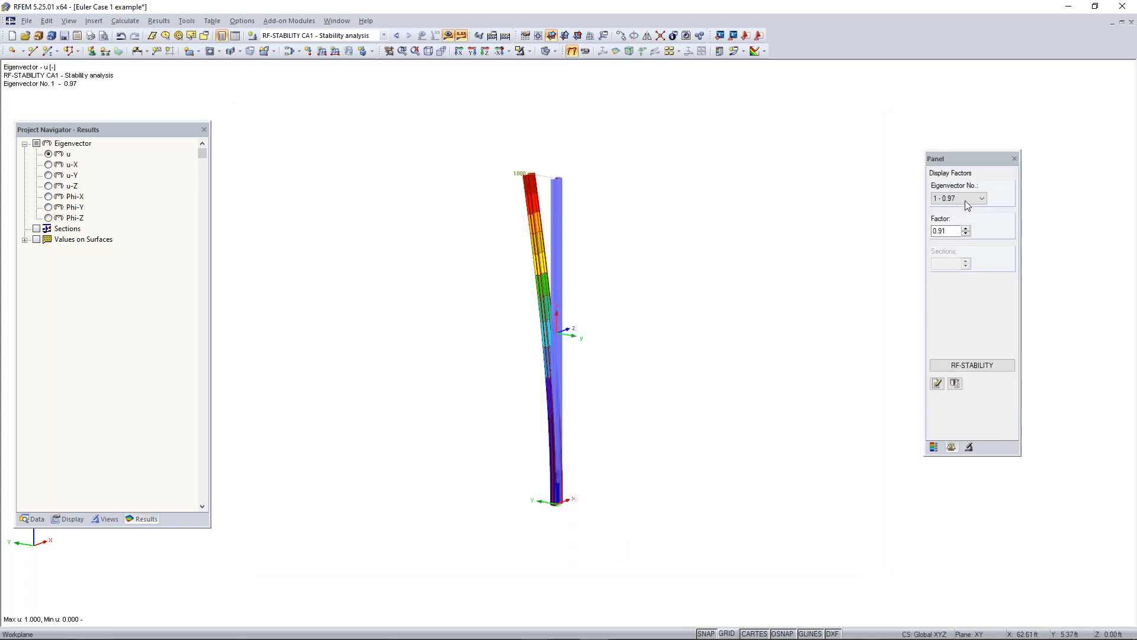
Step: Switch to the training presentation and advance from the examples slide to the question about the critical load factor
scroll(965, 201, down, 1)
key(Down)
key(Up)
key(Up)
key(alt+Tab)
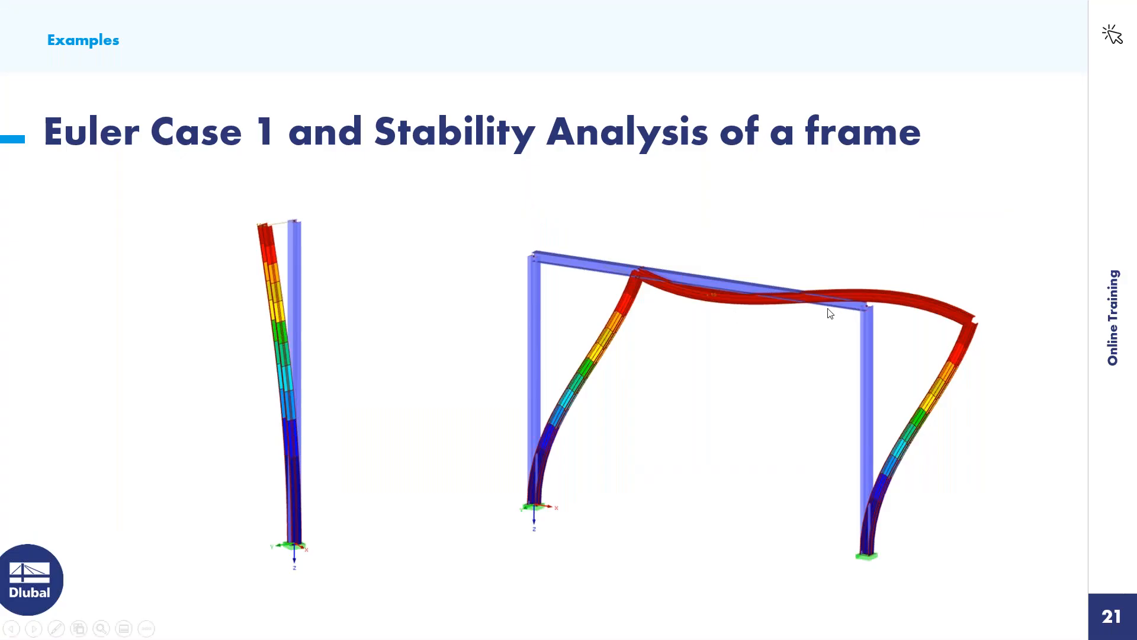
click(929, 313)
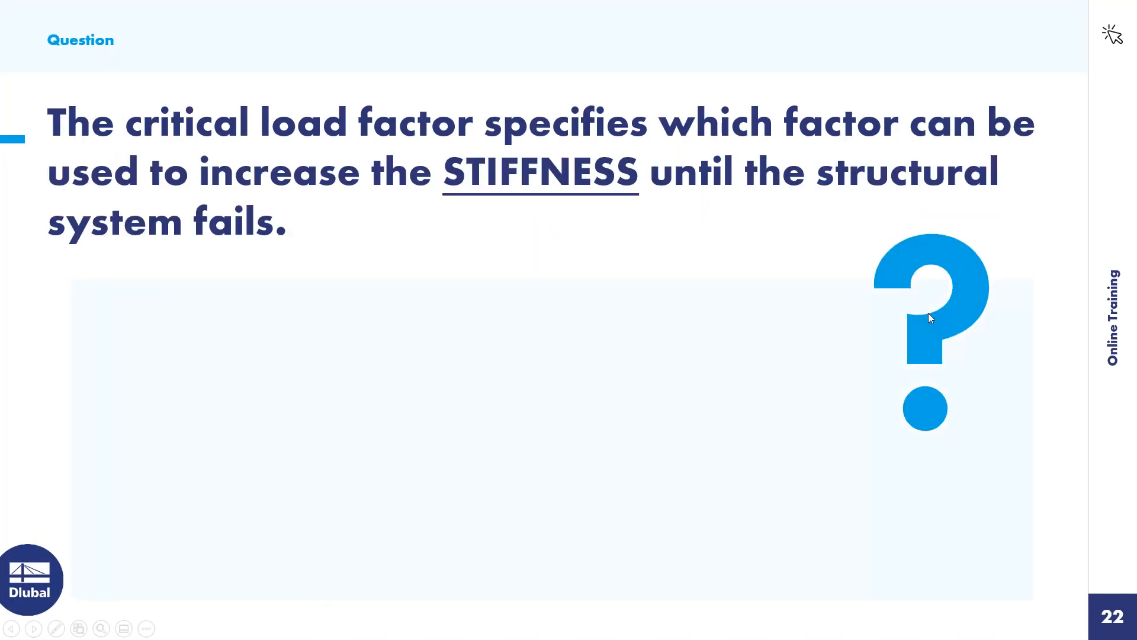
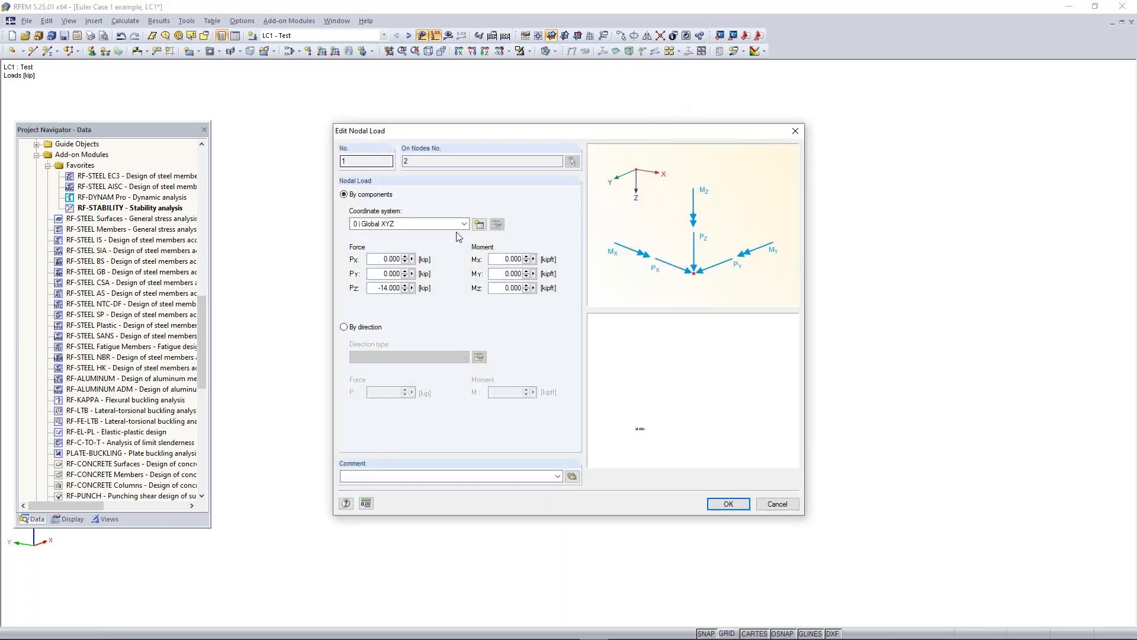
Step: Set the nodal load PZ at the column top to -5 kip and calculate the LC1 results
click(378, 288)
text(-5)
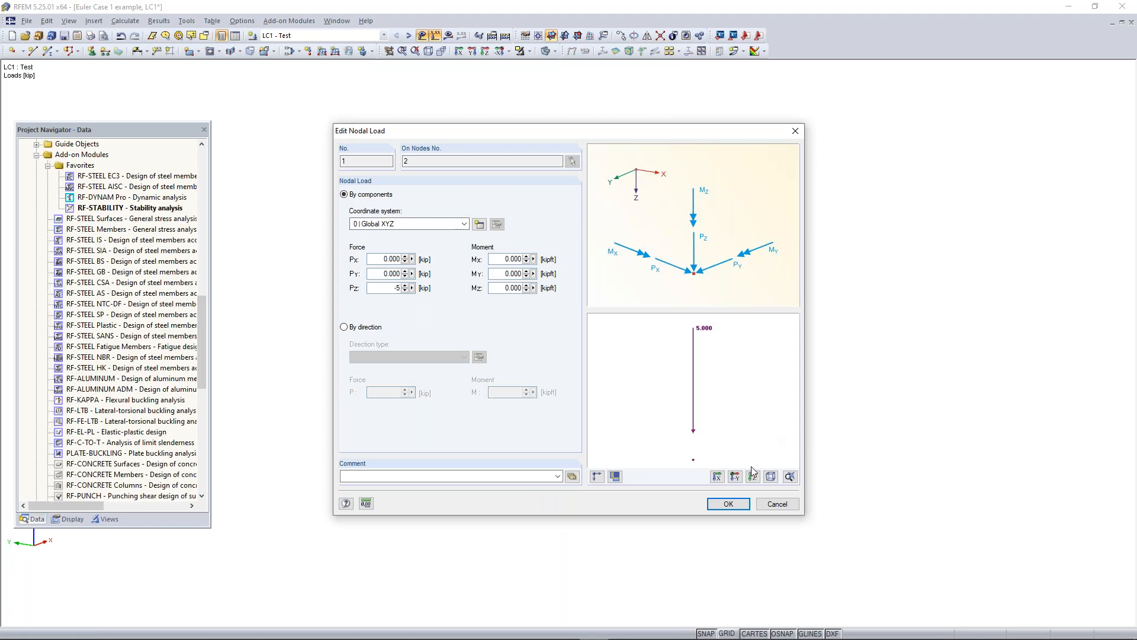
click(729, 504)
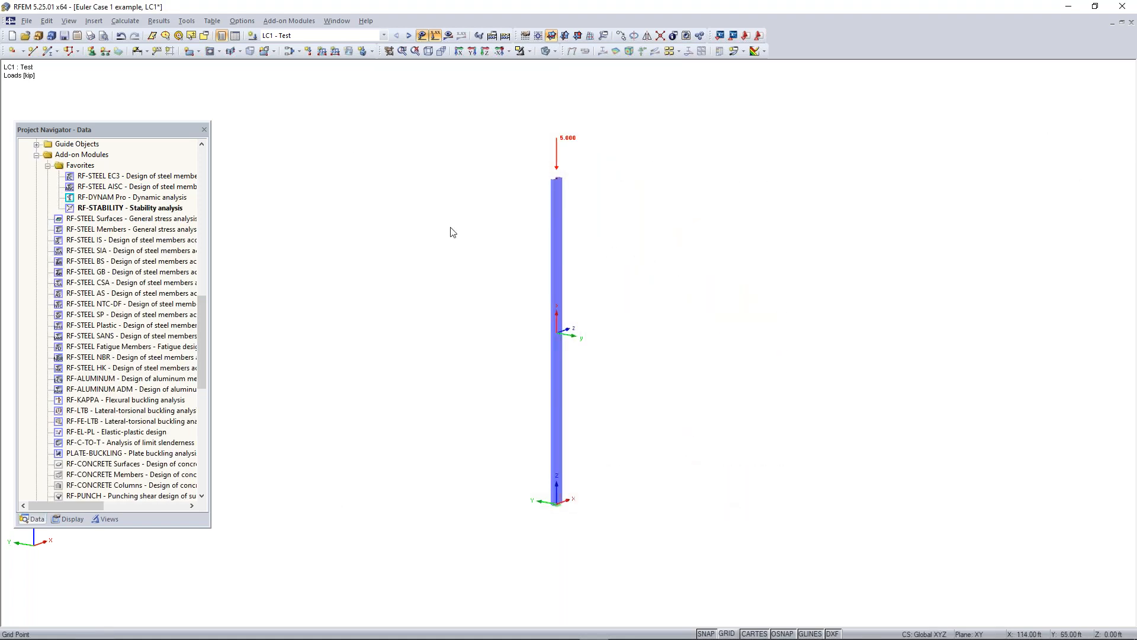
click(449, 35)
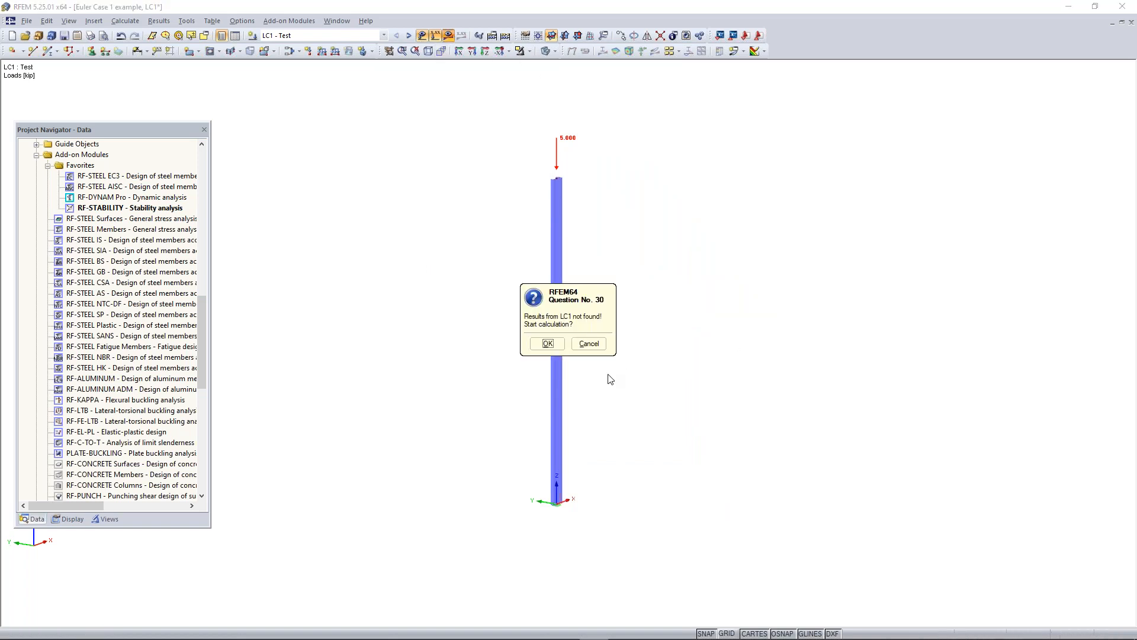
click(547, 348)
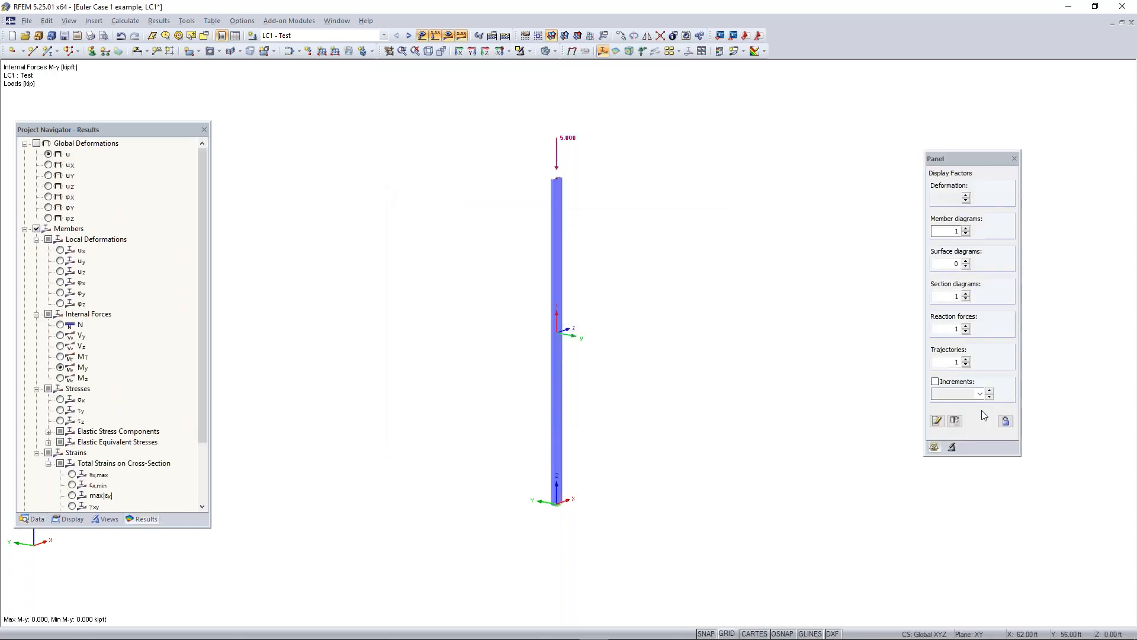
Step: Rerun the RF-STABILITY eigenvalue analysis for the column under LC1 - Test
click(37, 519)
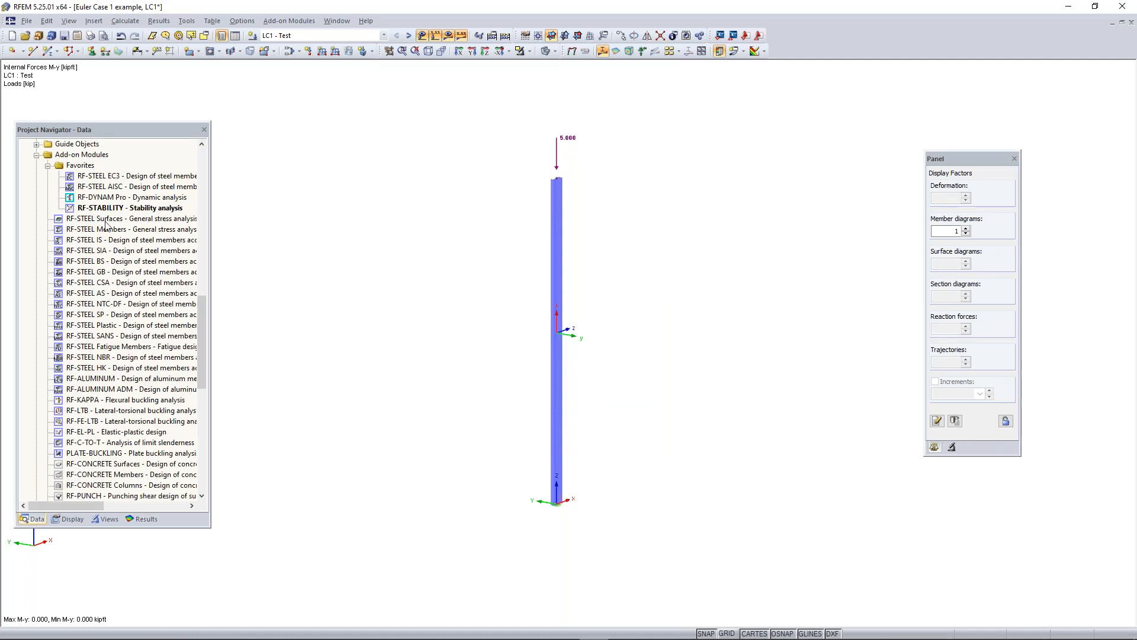
double_click(118, 207)
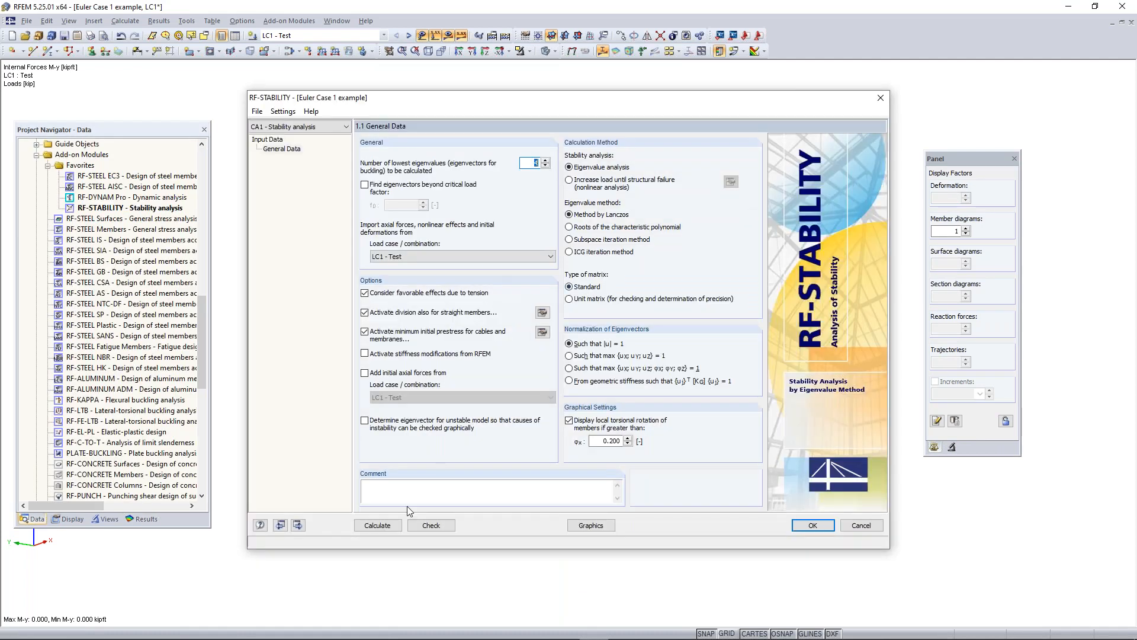
click(377, 525)
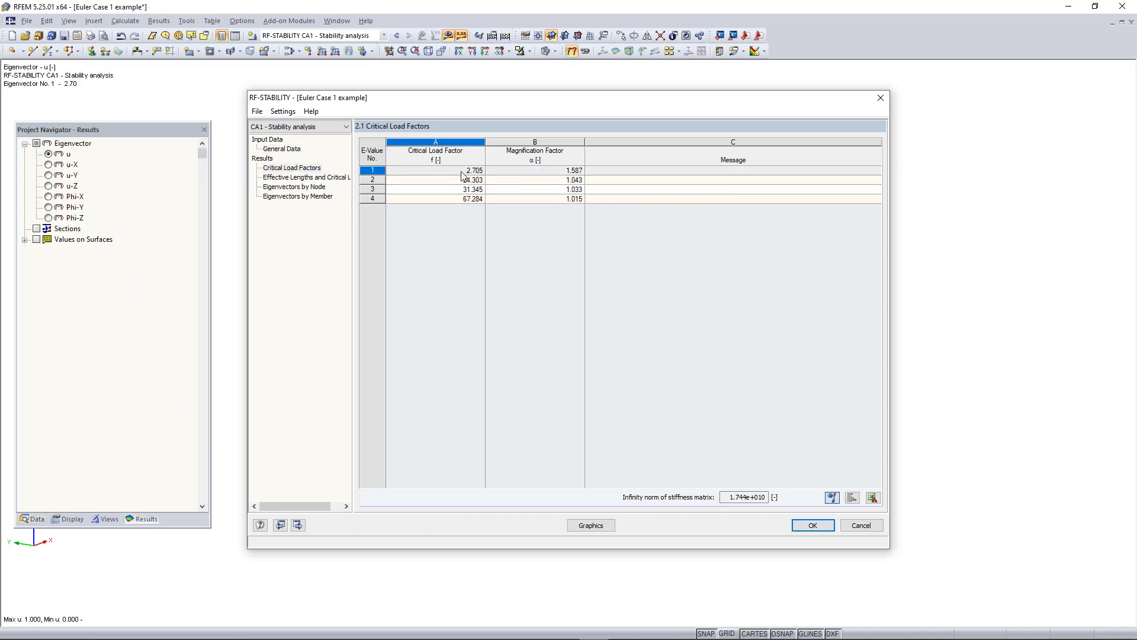
Step: Examine the first critical load factor and view its eigenvector shape on the column
click(474, 180)
key(Up)
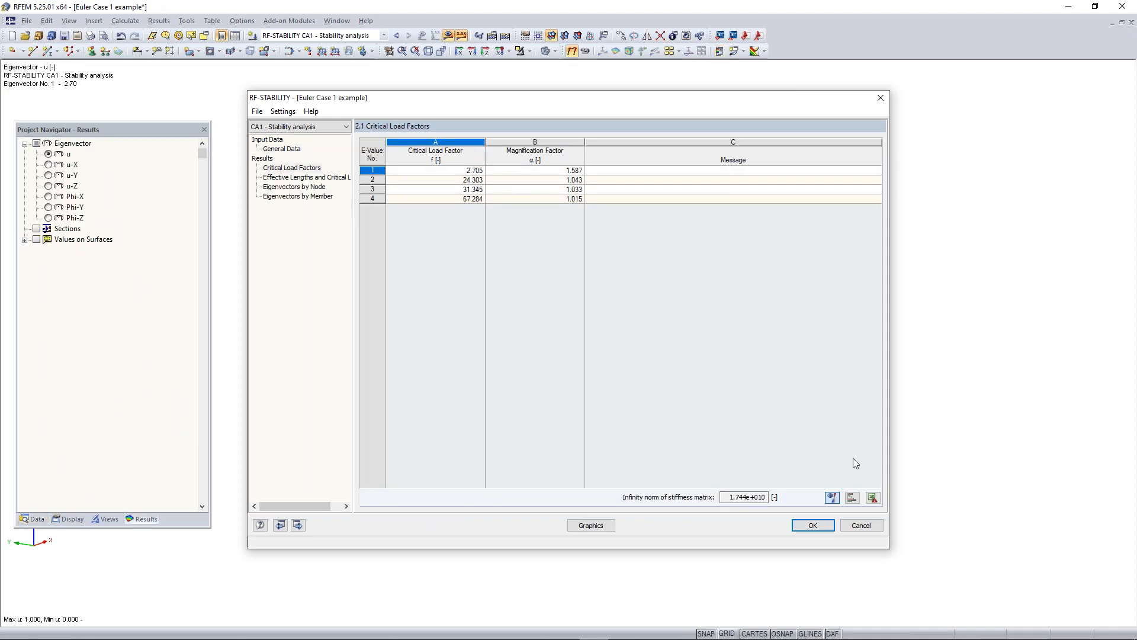
click(813, 526)
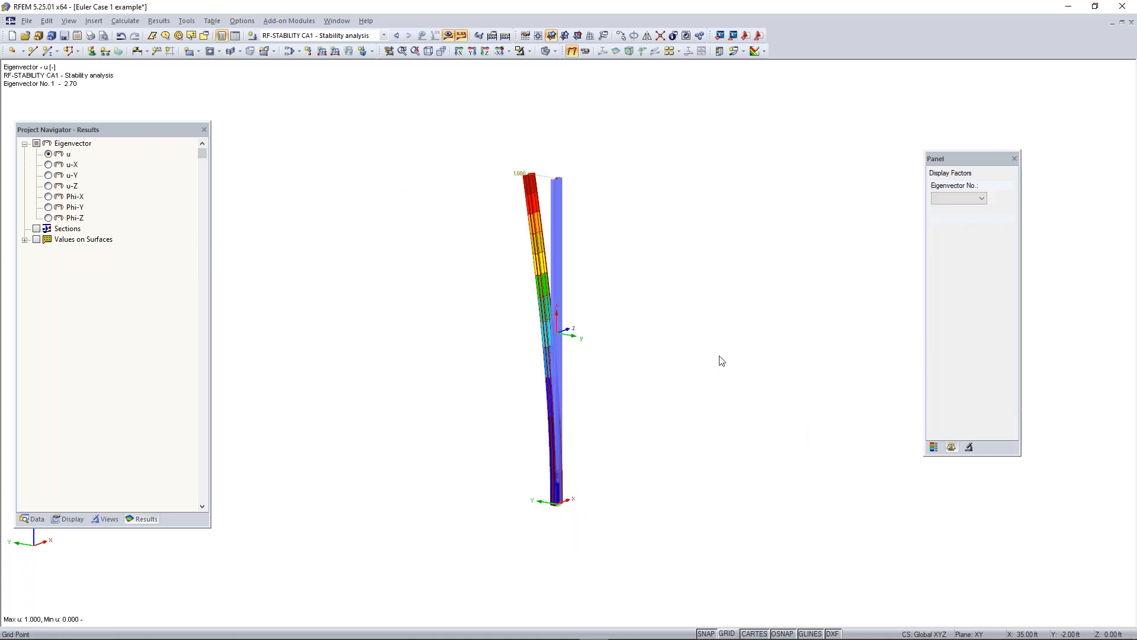
ctrl+middle_drag(662, 369, 560, 359)
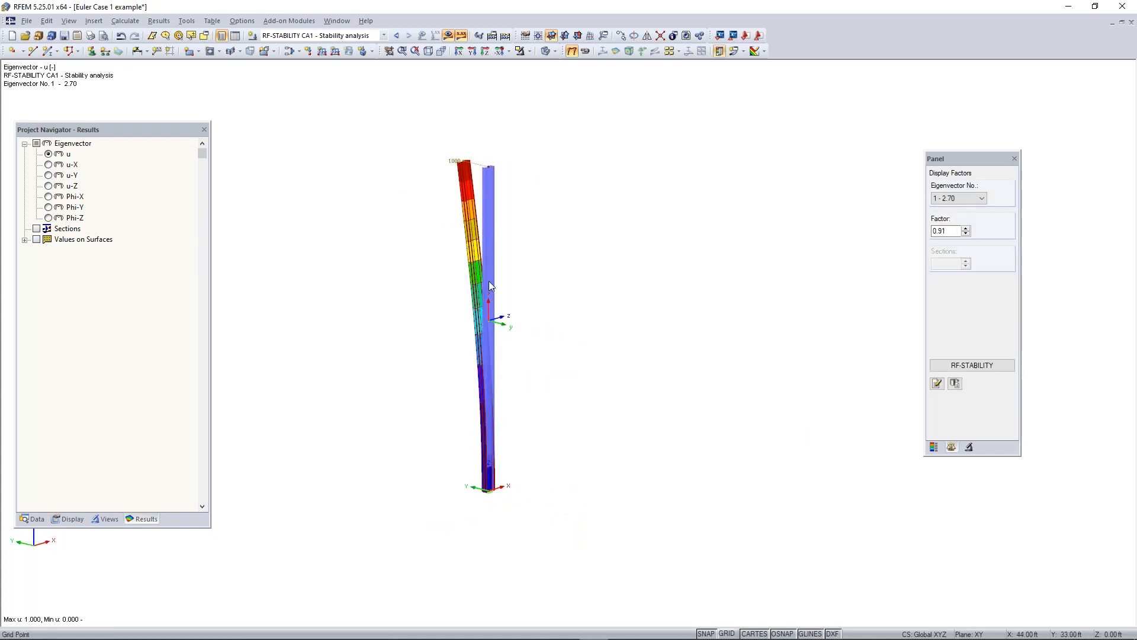
Step: Hide the results and the column's local axis system, and show the work plane grid
click(449, 37)
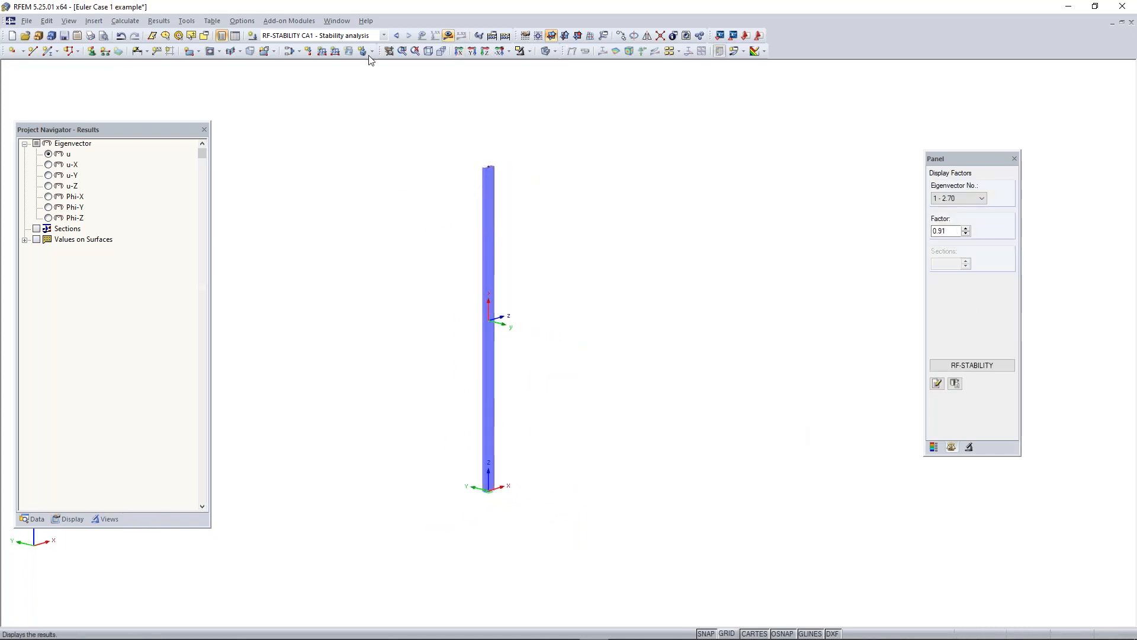
click(727, 634)
ctrl+middle_drag(731, 519, 539, 352)
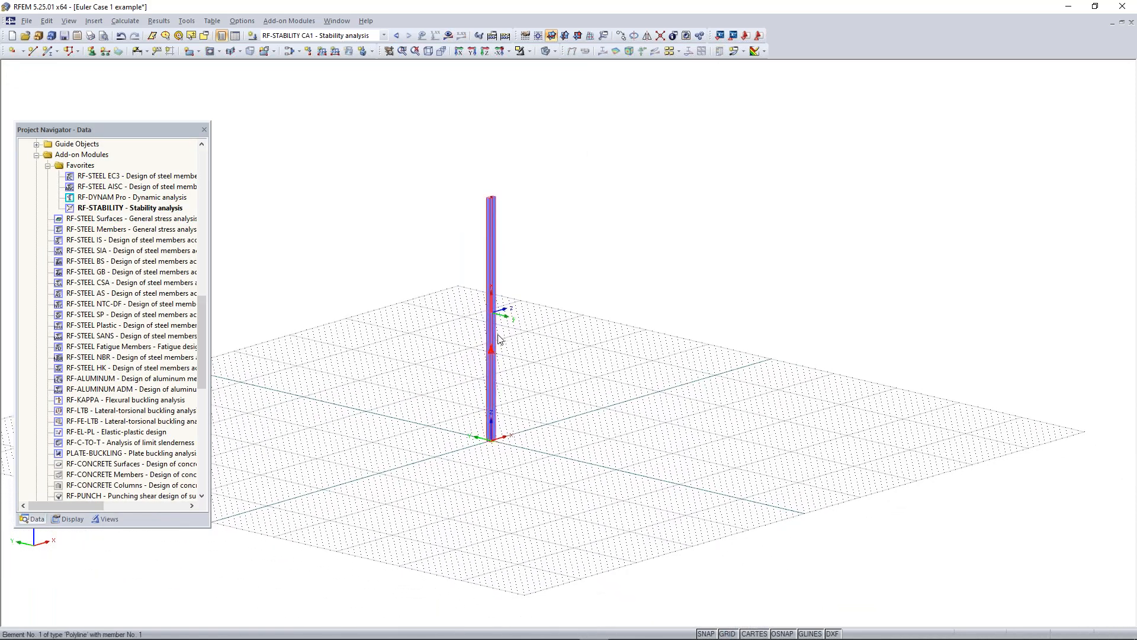
right_click(491, 355)
click(592, 363)
Step: Copy the column with its base support 10 ft along the negative Y axis
mouse_move(590, 367)
ctrl+middle_down()
mouse_move(563, 368)
mouse_move(602, 394)
mouse_move(571, 378)
mouse_move(582, 385)
ctrl+middle_up()
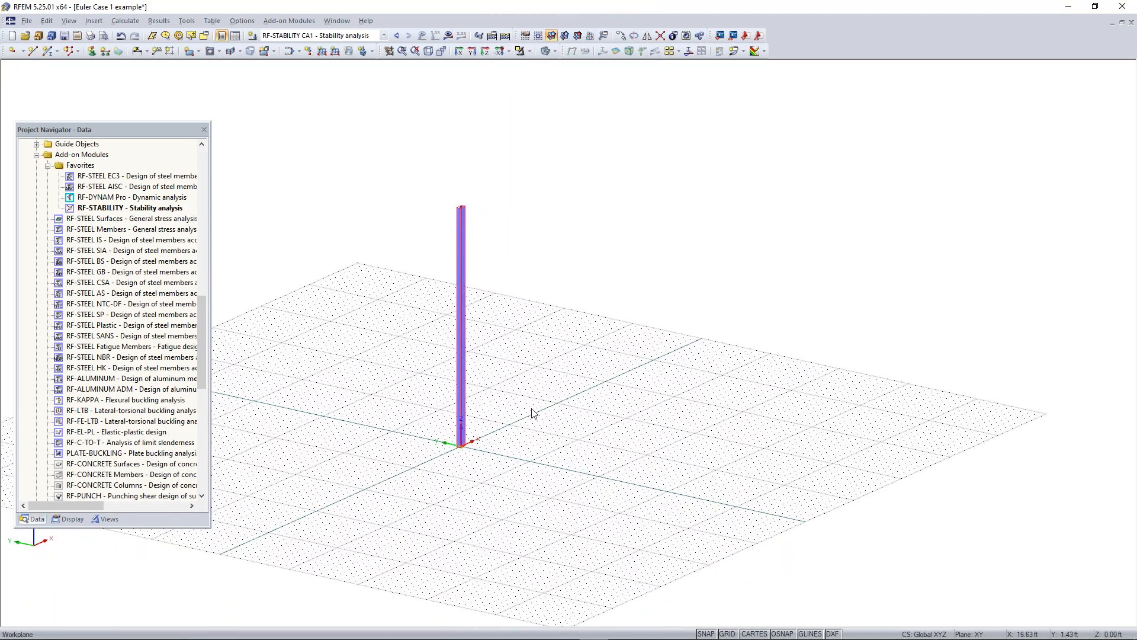
scroll(487, 445, up, 1)
scroll(487, 446, up, 1)
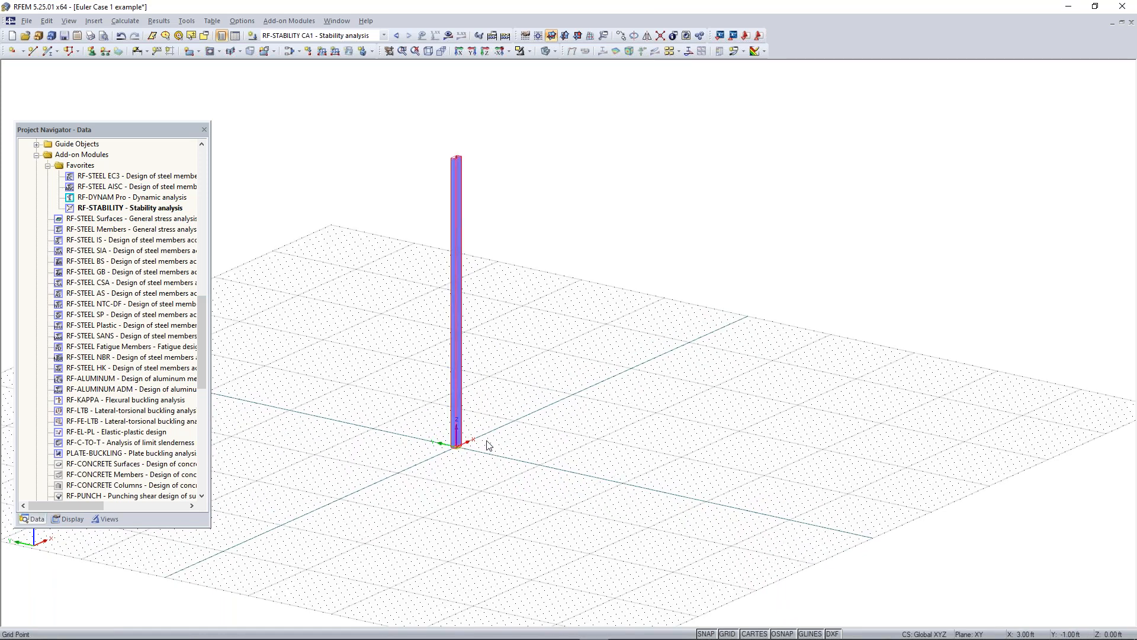
drag(539, 123, 395, 473)
ctrl+drag(454, 447, 536, 468)
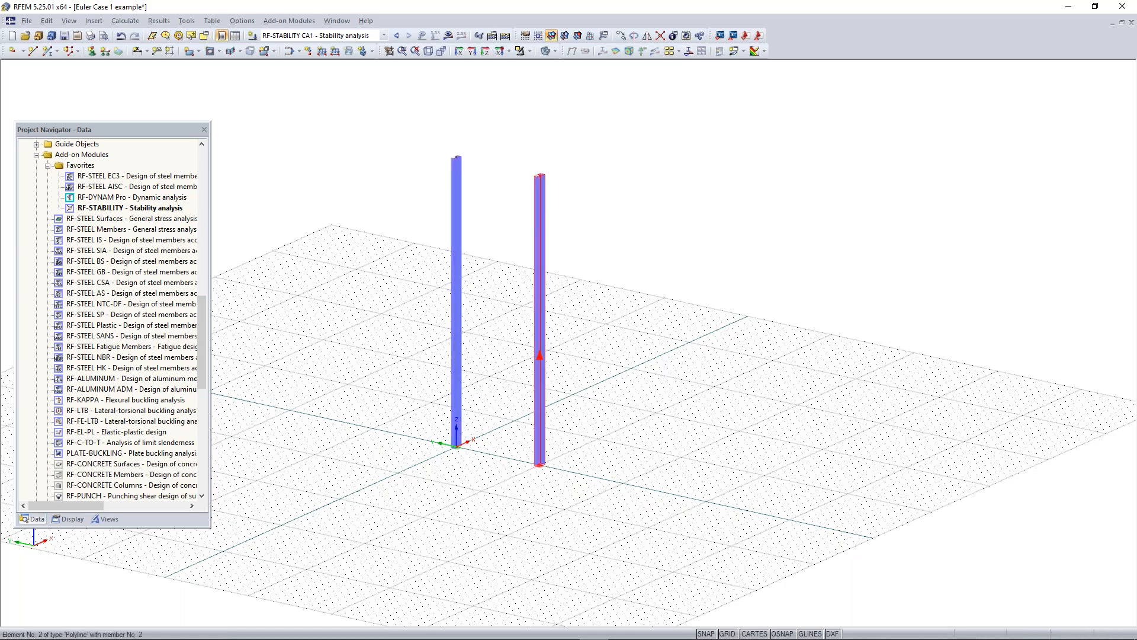
click(497, 468)
ctrl+middle_drag(472, 503, 526, 486)
right_click(527, 485)
click(505, 457)
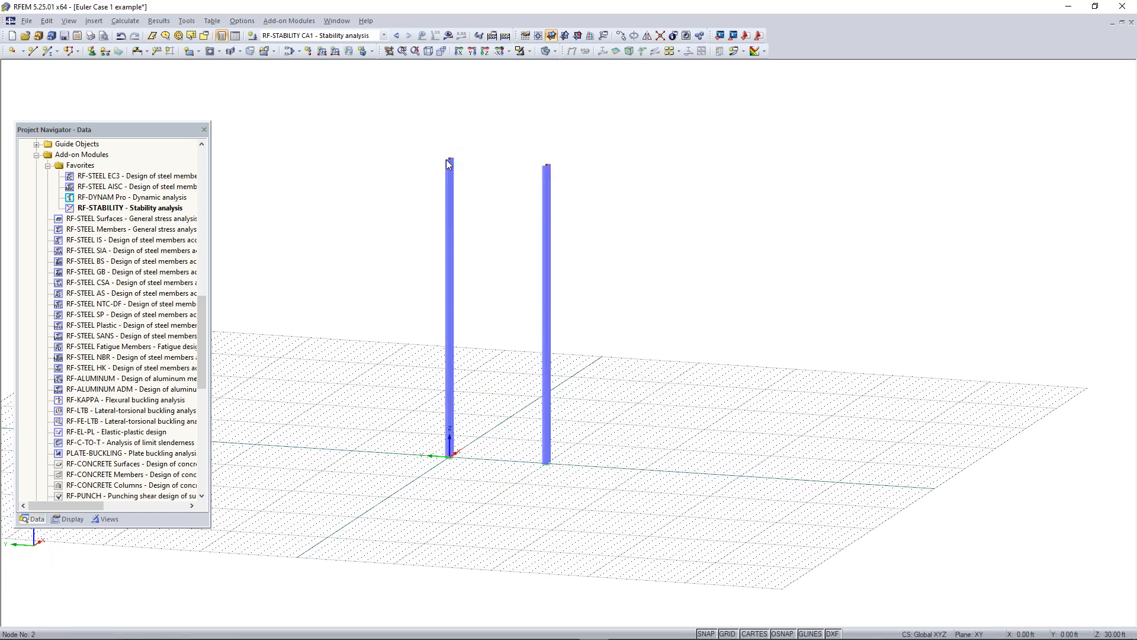
Step: Set the Z coordinate of both column top nodes to 10 ft
drag(410, 176, 723, 133)
double_click(474, 353)
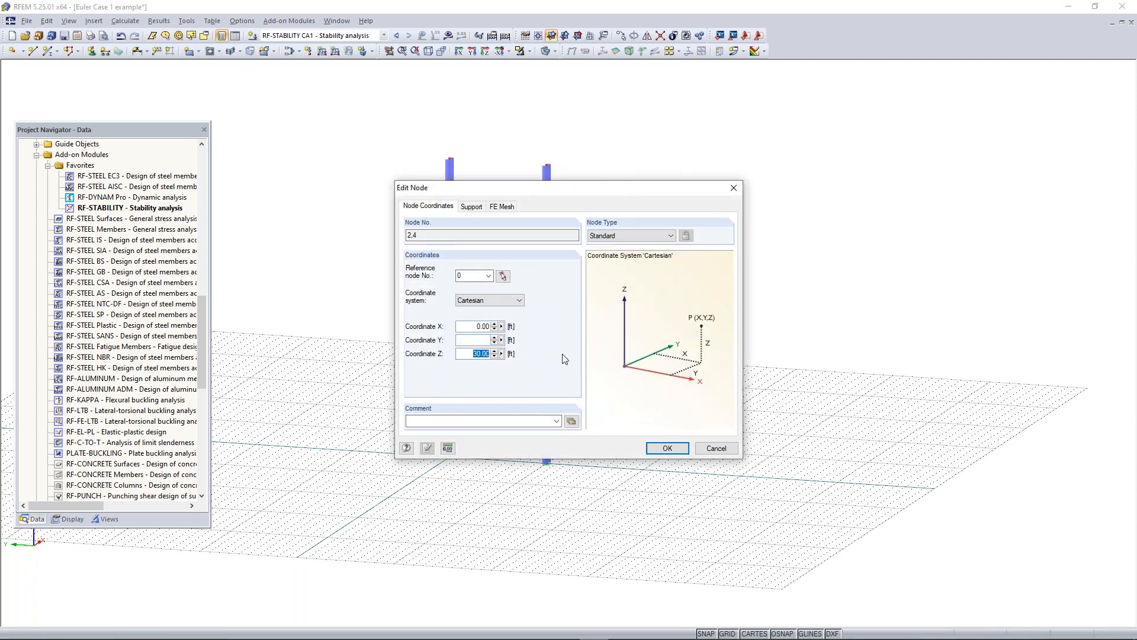
text(10)
click(662, 448)
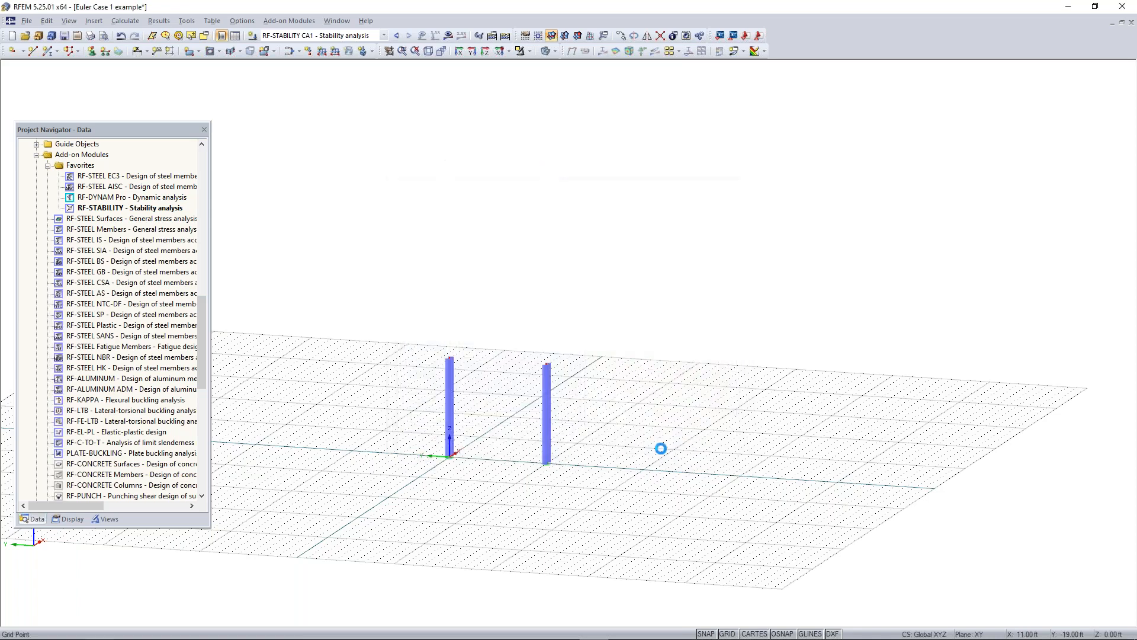
scroll(450, 467, up, 3)
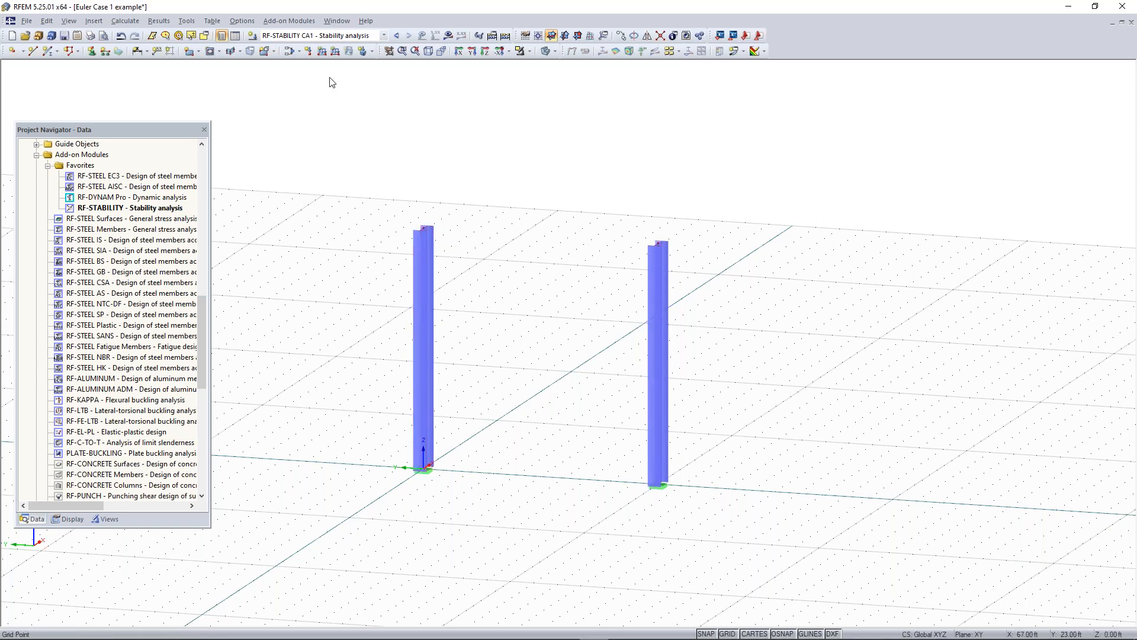
Step: Define a new beam member with the AISC 15 rolled cross-section W 8x15 in Steel A992
click(47, 49)
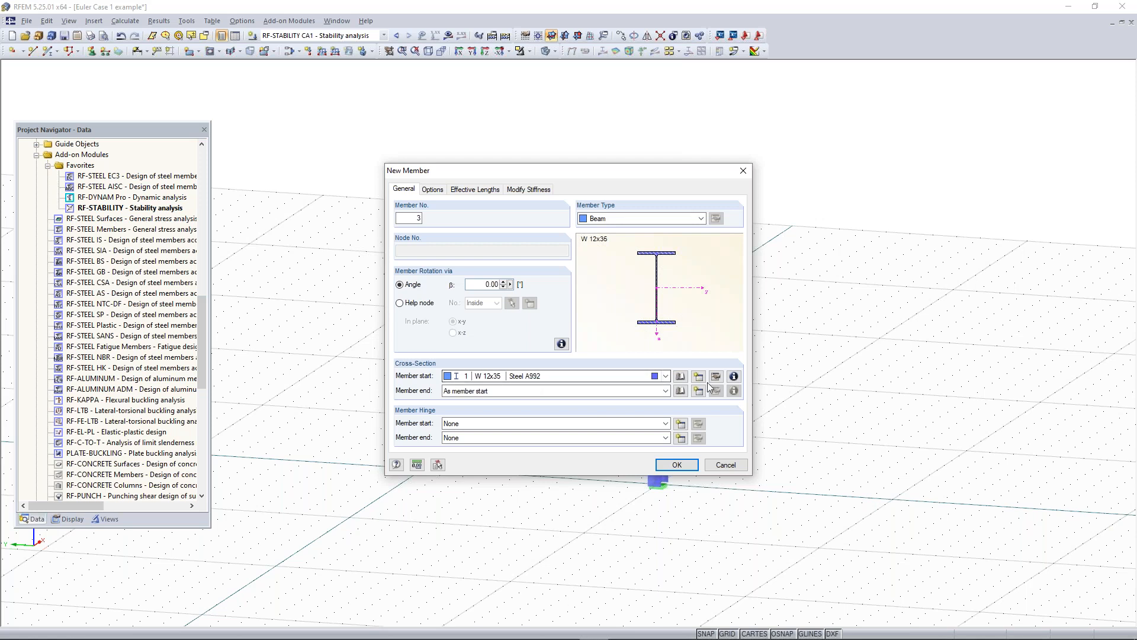
click(680, 376)
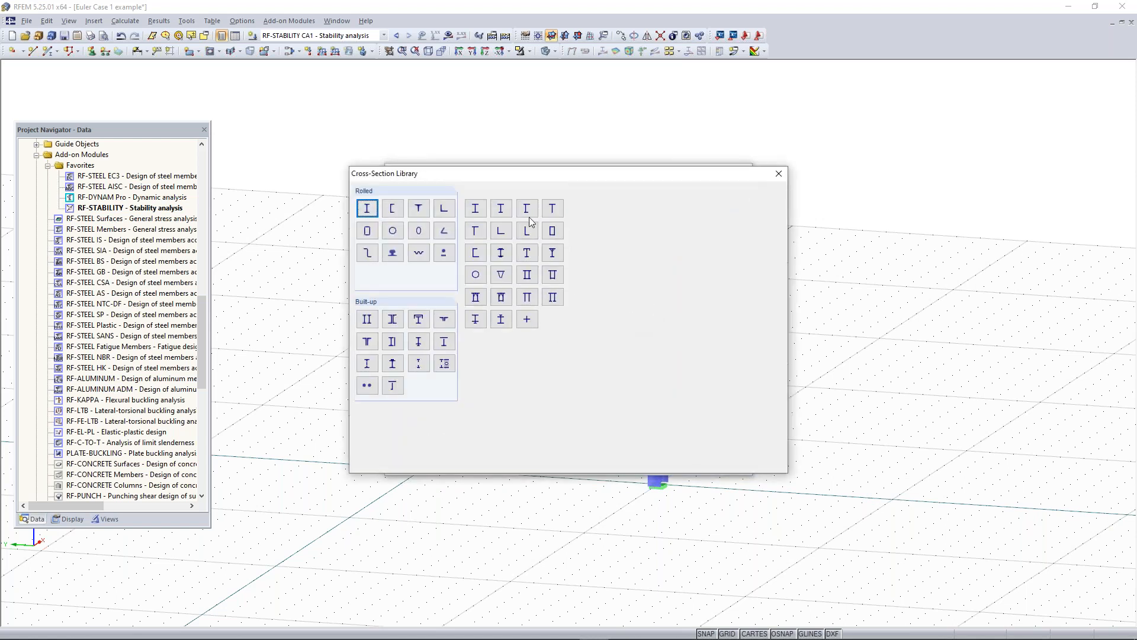
click(372, 213)
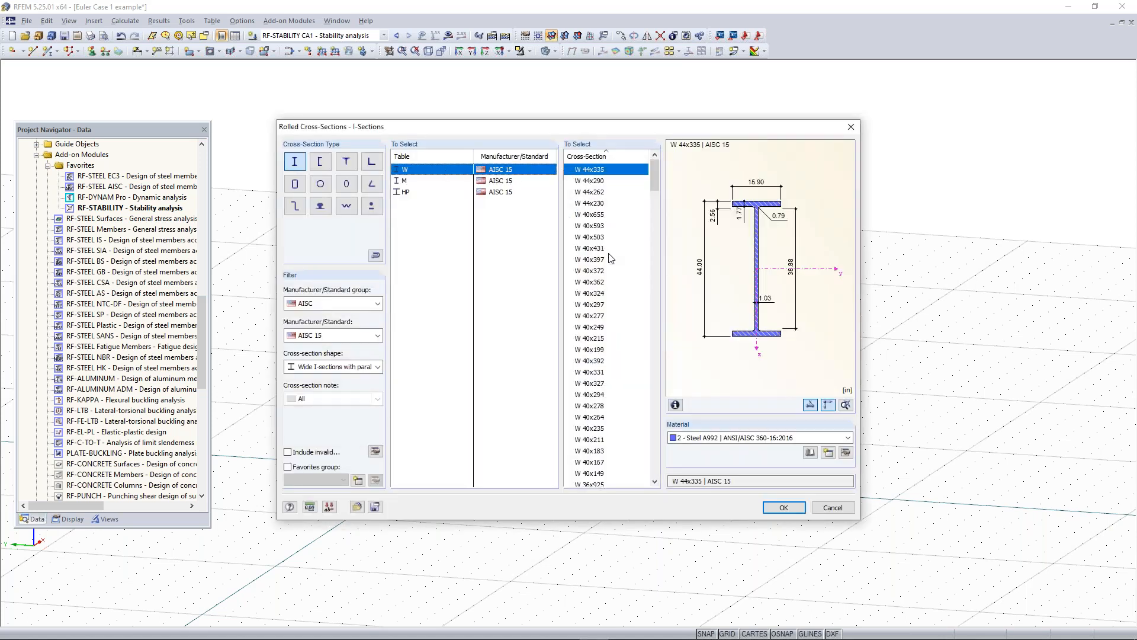
scroll(614, 259, down, 3)
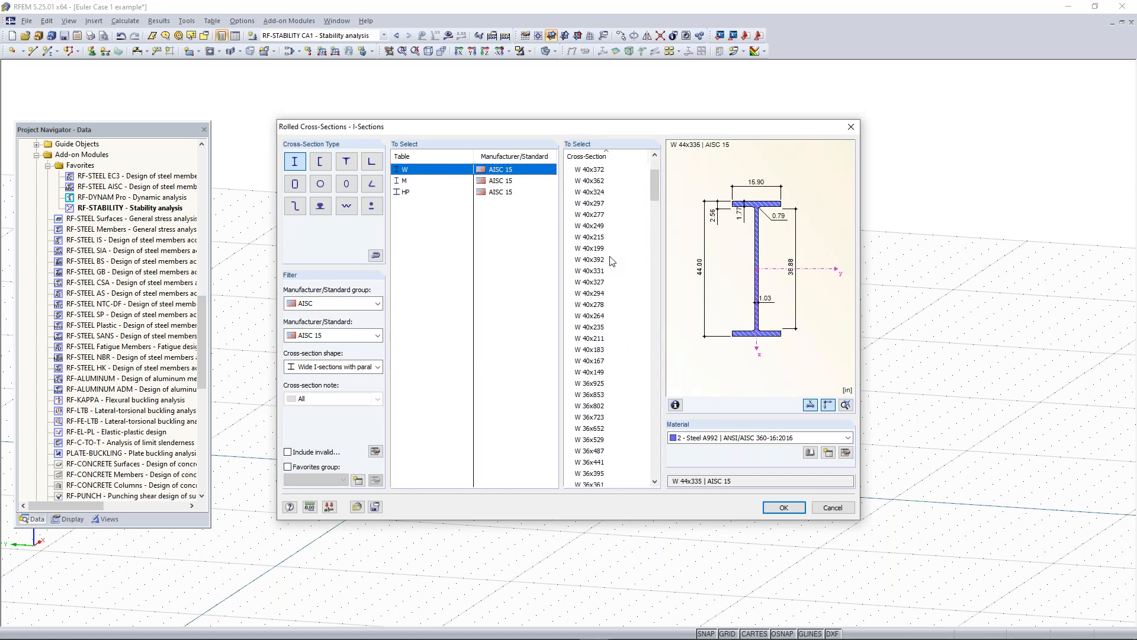
scroll(616, 273, down, 20)
scroll(626, 290, down, 10)
scroll(616, 344, down, 20)
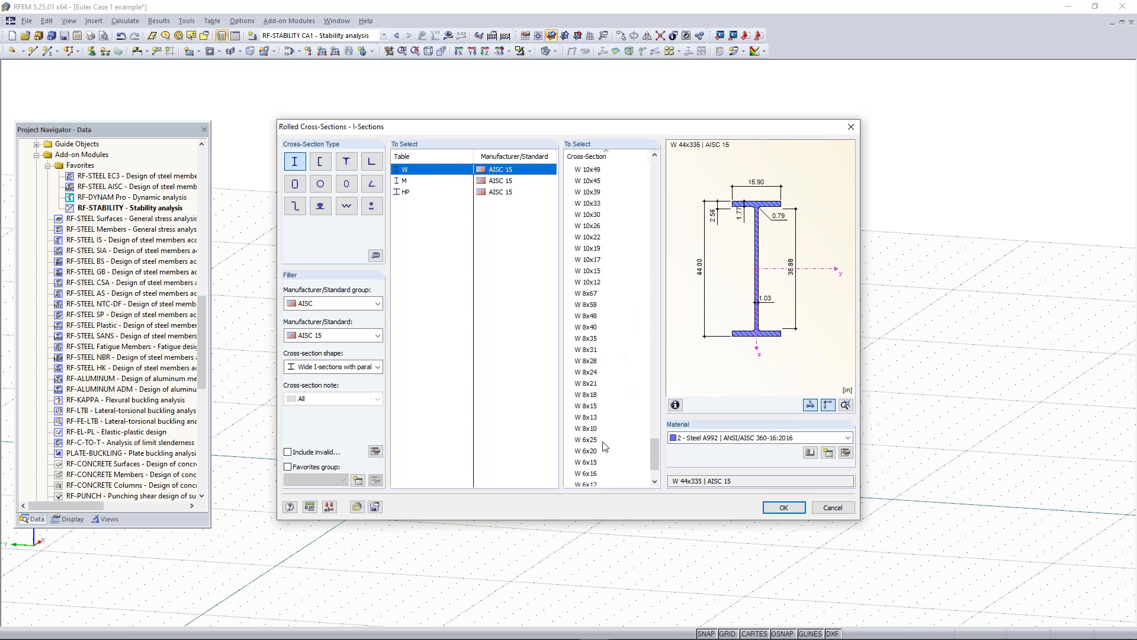
click(597, 406)
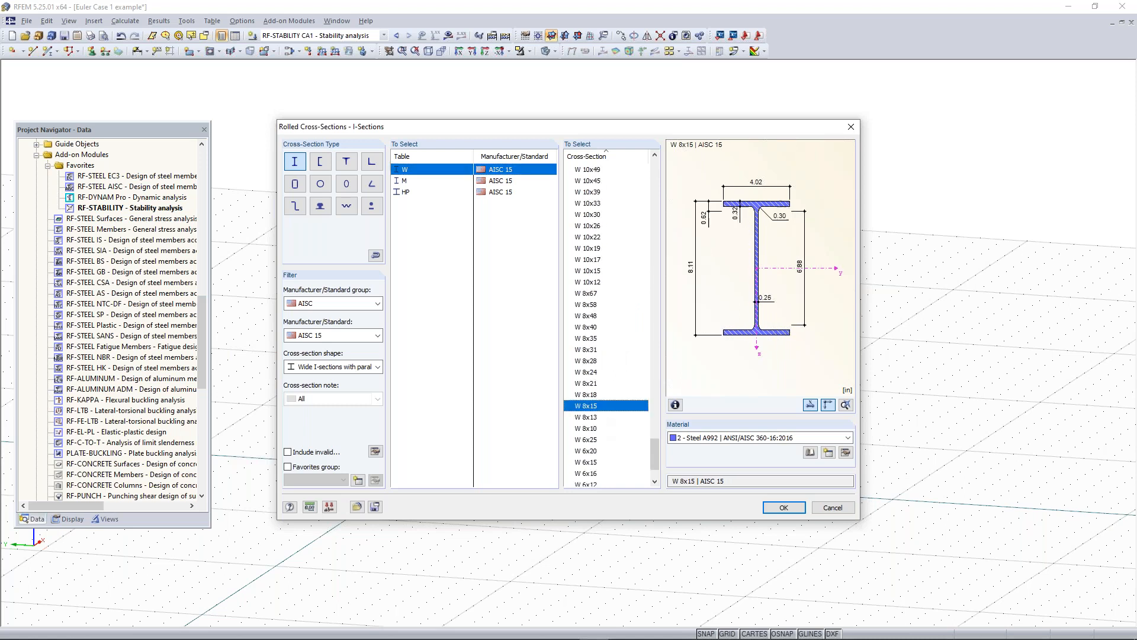
click(783, 507)
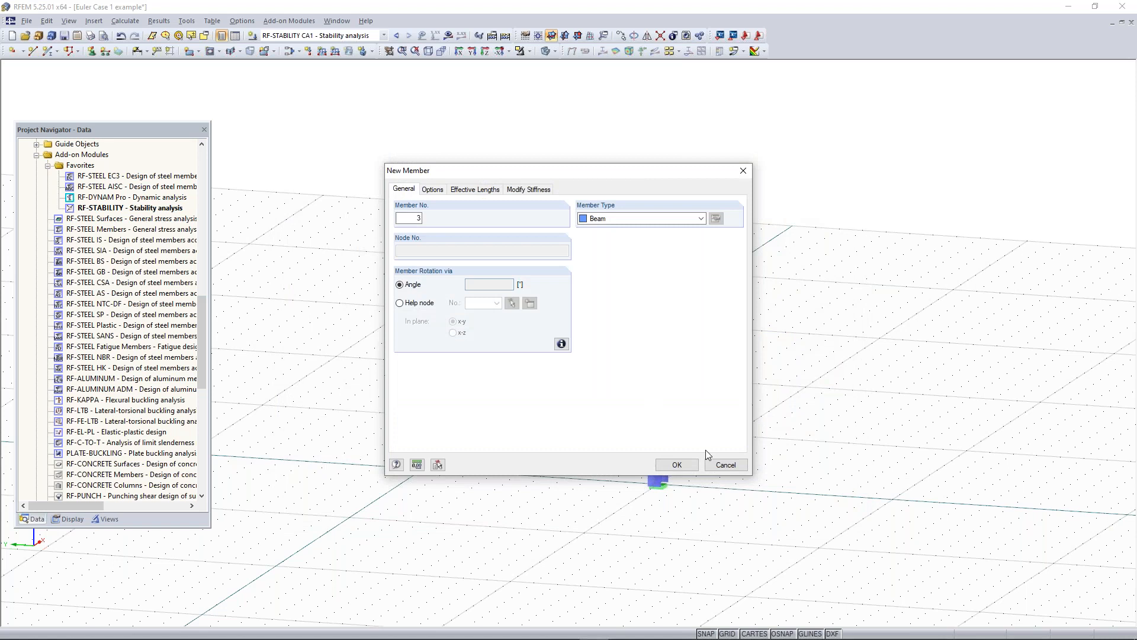
Step: Place the beam between the top nodes of the two columns to form a frame
click(682, 466)
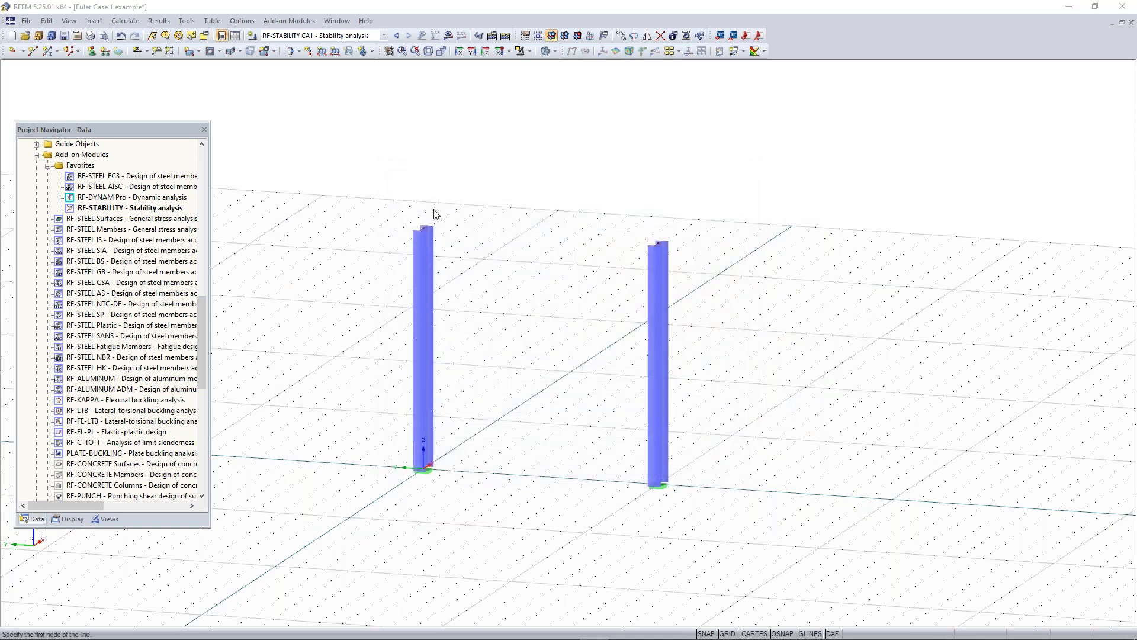
click(424, 227)
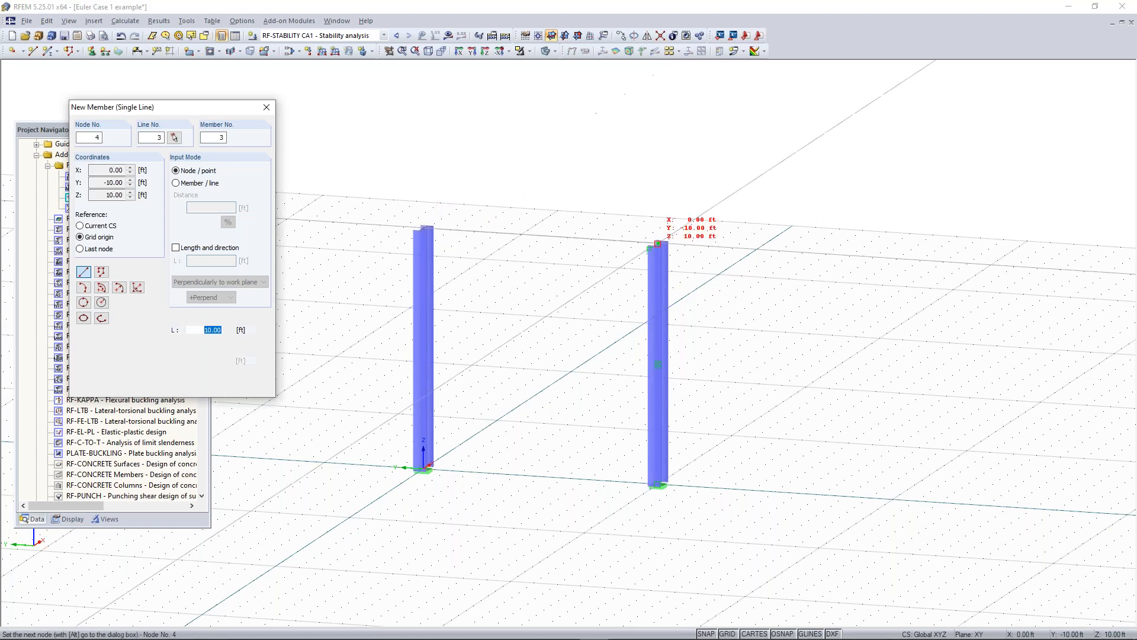
click(658, 244)
key(Escape)
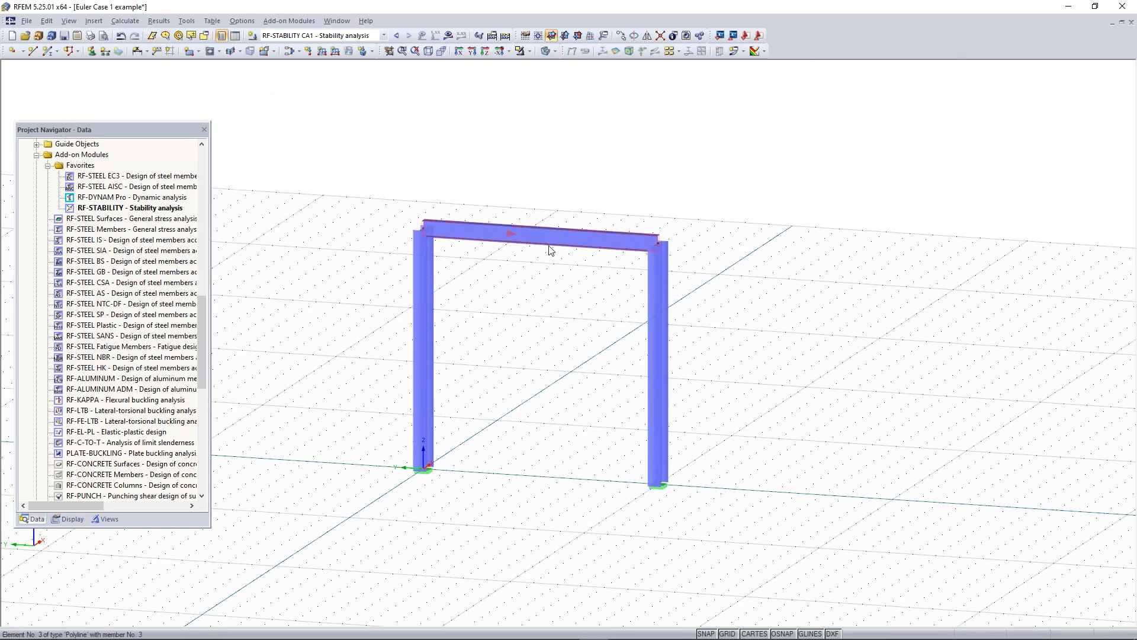
Step: Display load case LC1 - Test and copy the 5 kip nodal load to the second column's top node
mouse_move(549, 250)
click(330, 35)
click(329, 47)
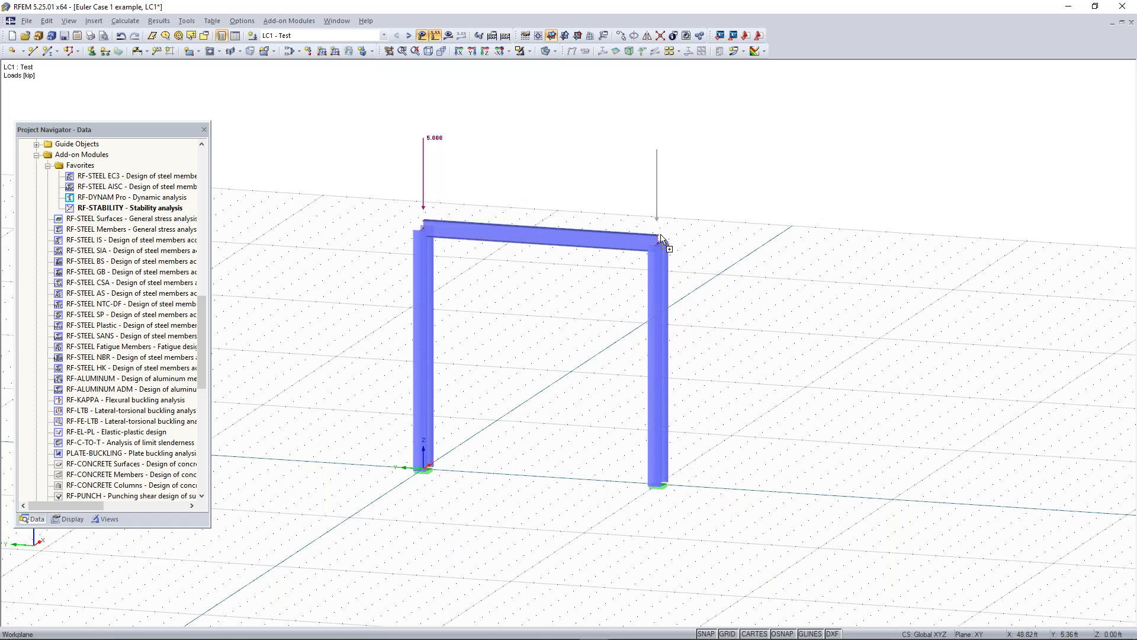
ctrl+drag(426, 212, 659, 243)
Step: Apply a uniform member load of -3 kip/ft in the global ZL direction to the beam
click(322, 52)
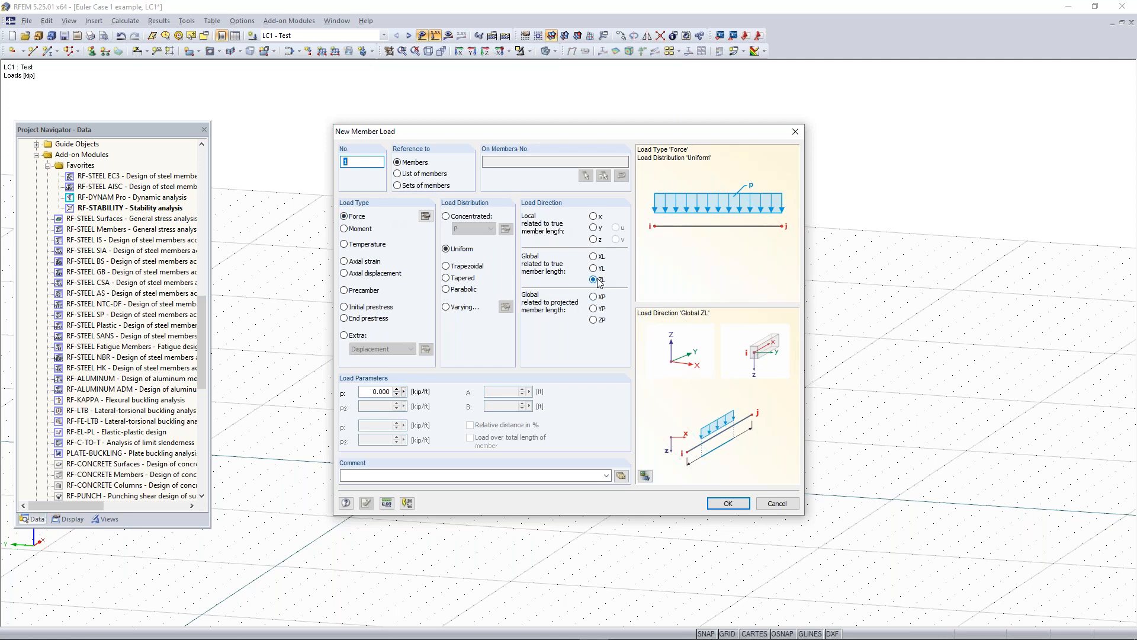
click(370, 393)
text(-3)
click(728, 503)
click(527, 233)
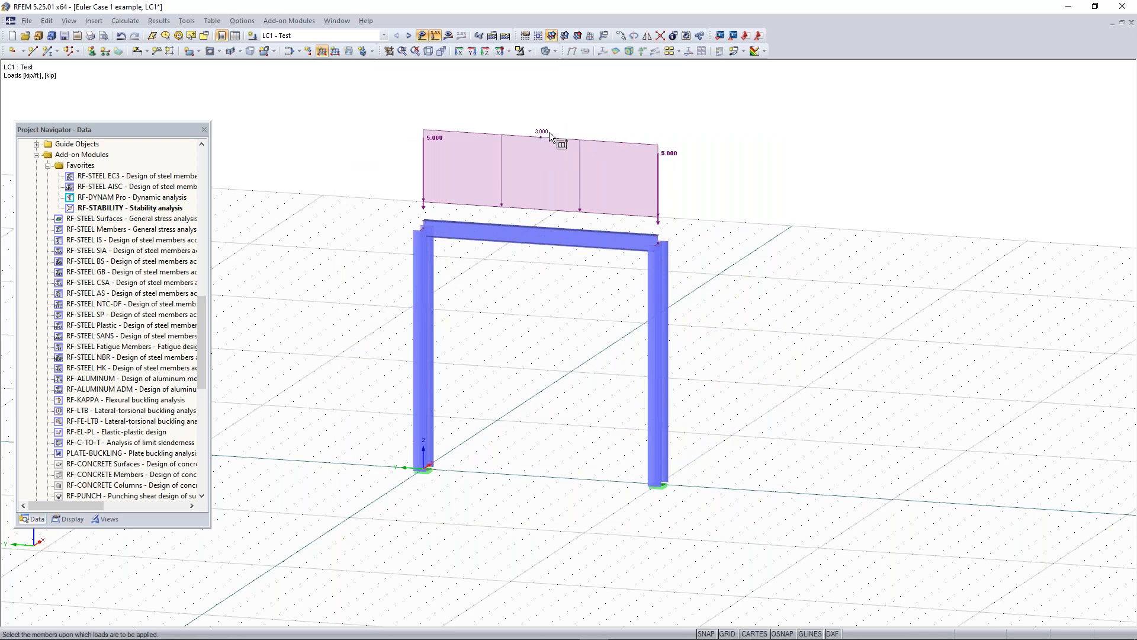
Step: Finish the member load placement and calculate load case LC1 - Test to show its internal forces
key(Escape)
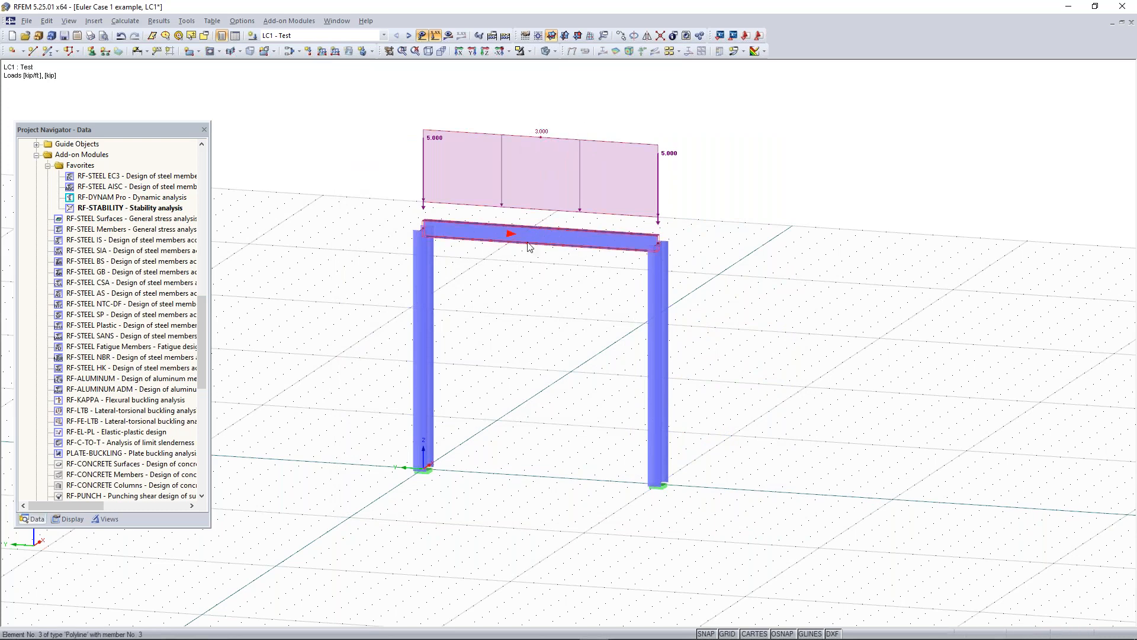
ctrl+right_drag(737, 148, 687, 179)
click(539, 272)
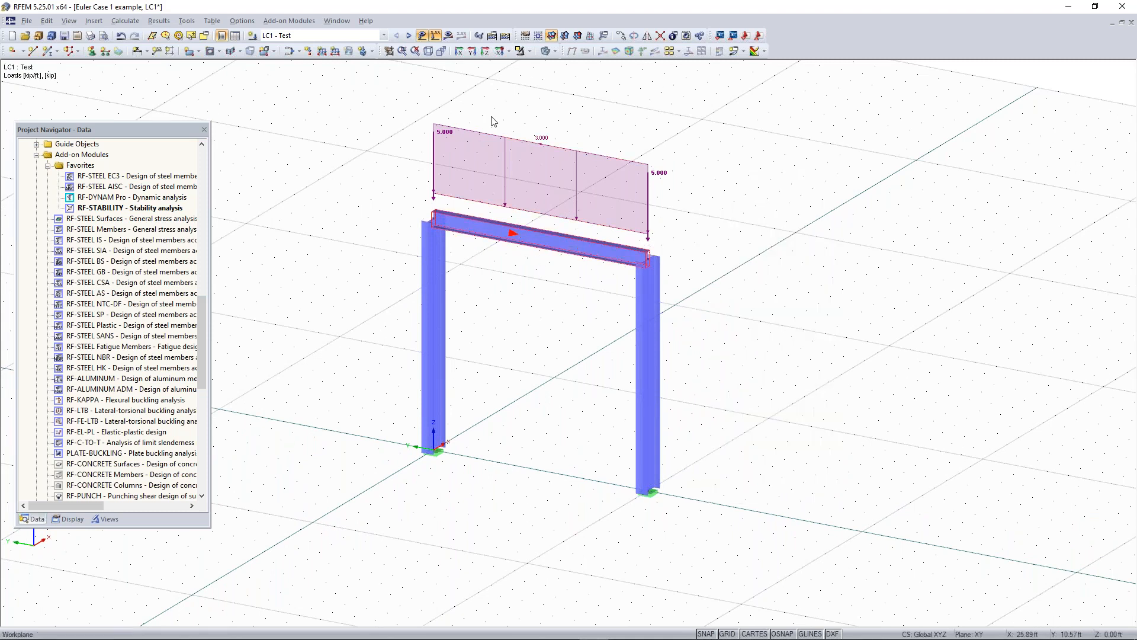
click(448, 35)
click(544, 343)
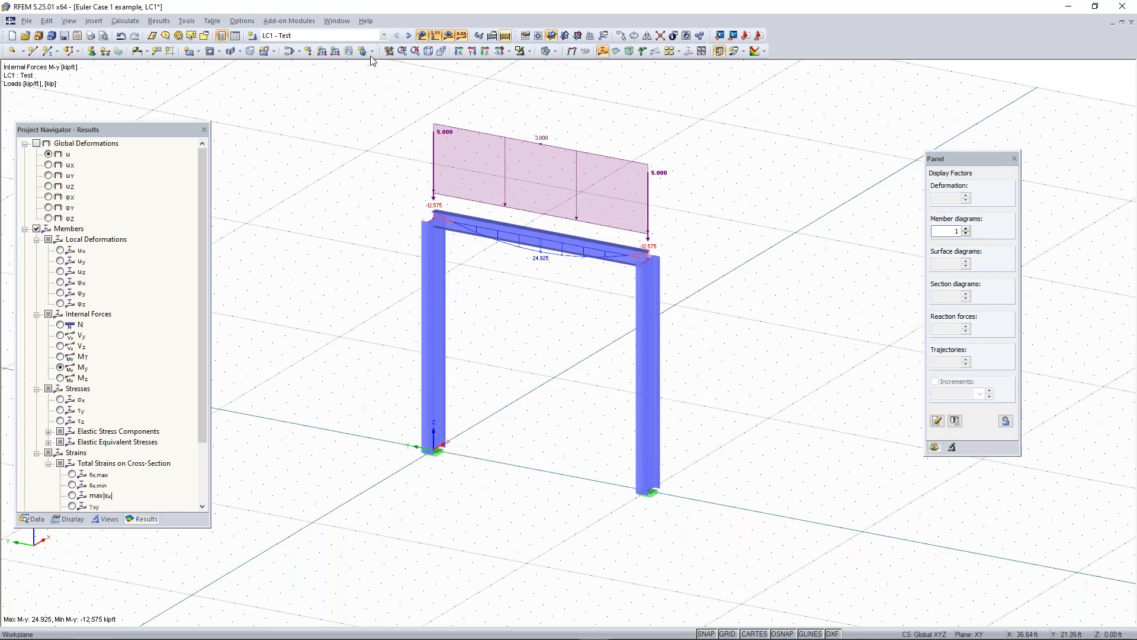
Step: Switch the displayed results to RF-STABILITY CA1 - Stability analysis
click(317, 35)
click(323, 46)
click(326, 36)
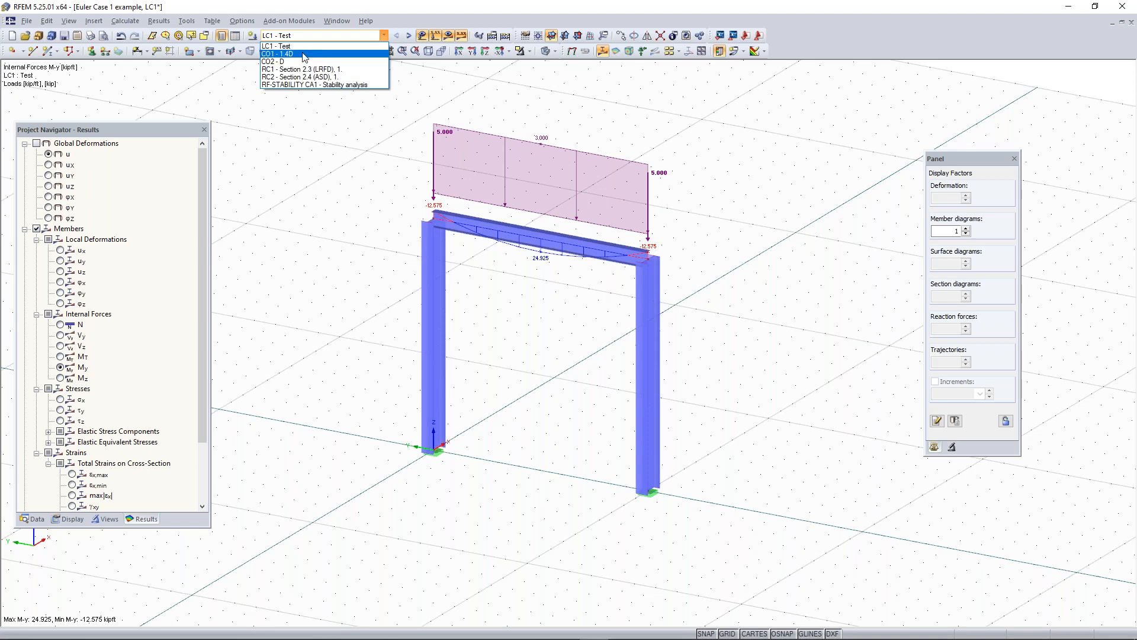
click(319, 85)
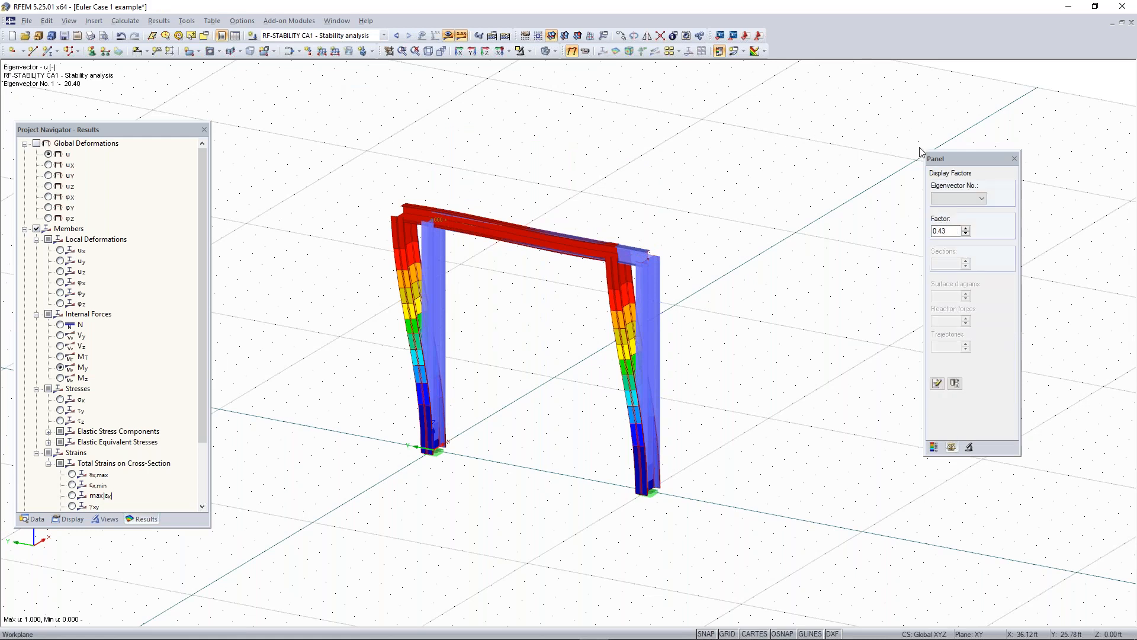
drag(962, 159, 958, 143)
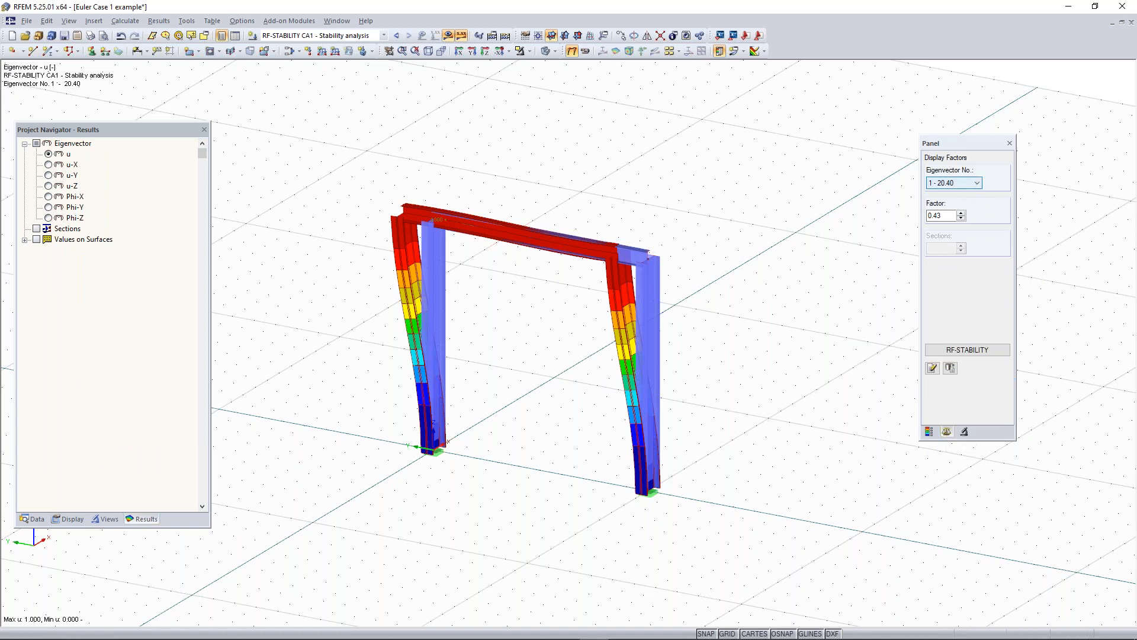
Step: Examine the frame's buckling mode shapes for eigenvectors 2, 3 and 4 in turn
click(961, 185)
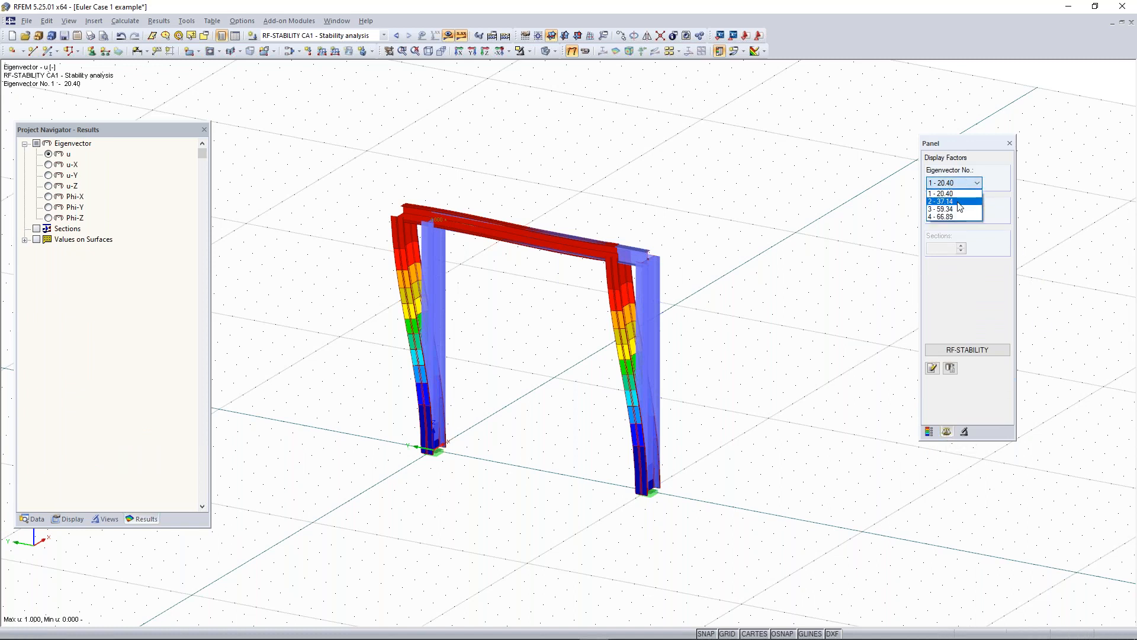
click(955, 201)
click(955, 183)
click(951, 208)
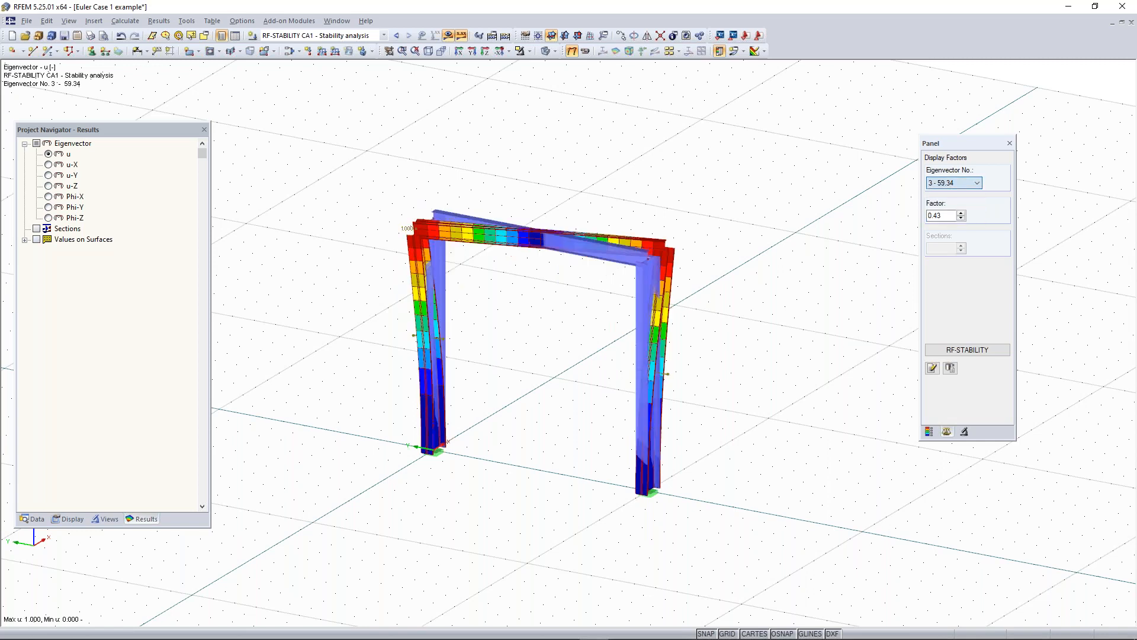
click(951, 183)
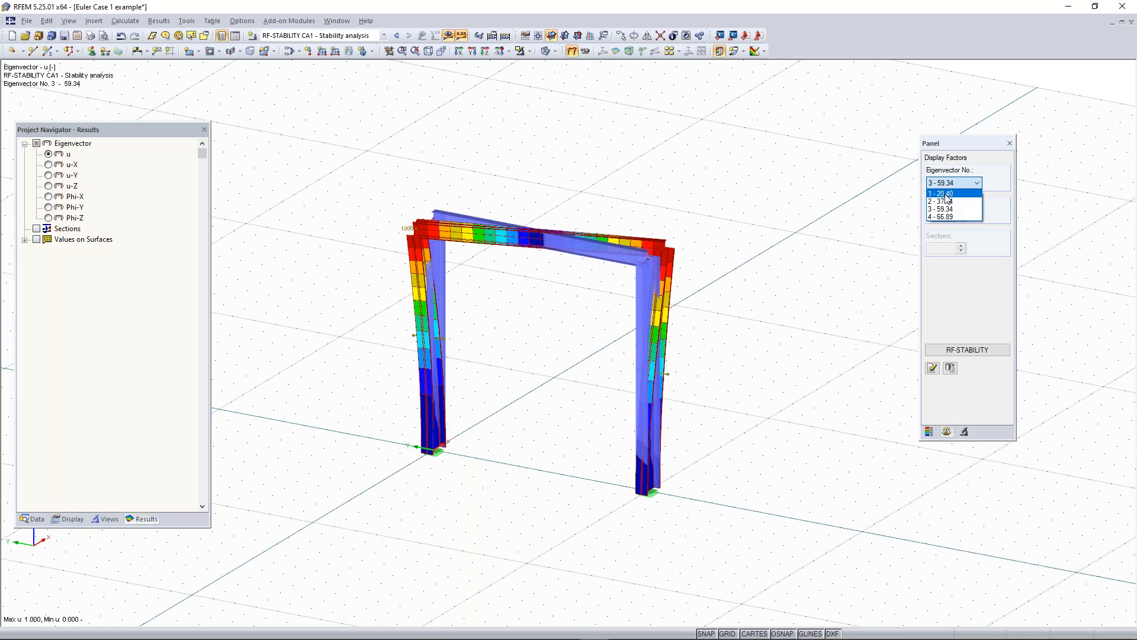
click(946, 218)
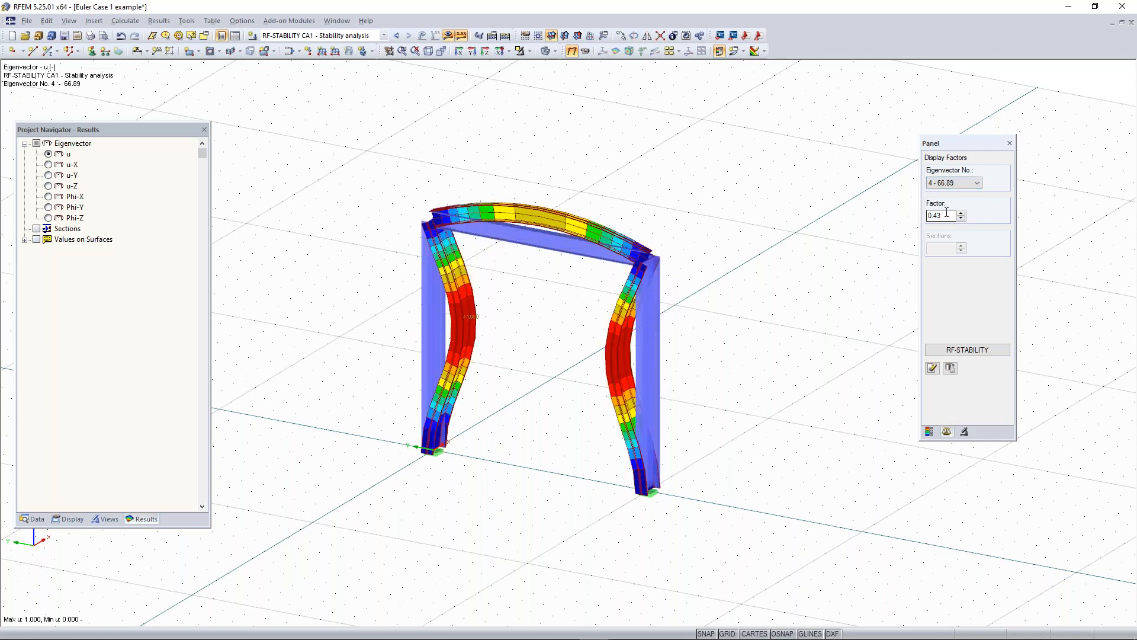
ctrl+middle_drag(775, 284, 728, 274)
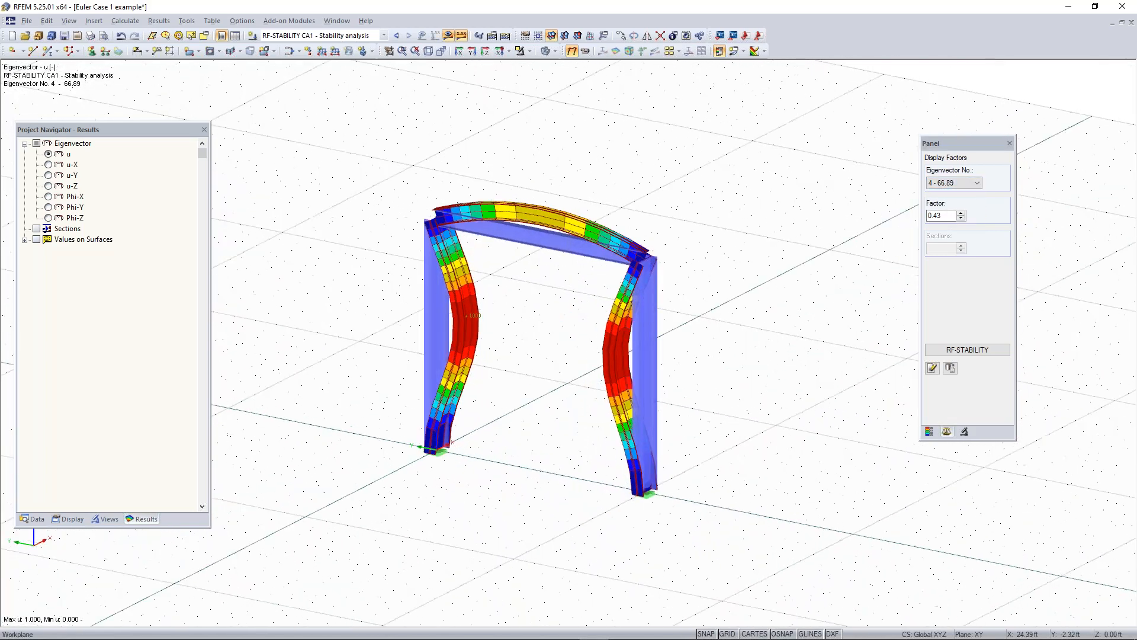
Step: Compare the buckling shapes of eigenvectors 2 and 1, viewing the first sway mode from the frame's side
click(949, 184)
click(948, 202)
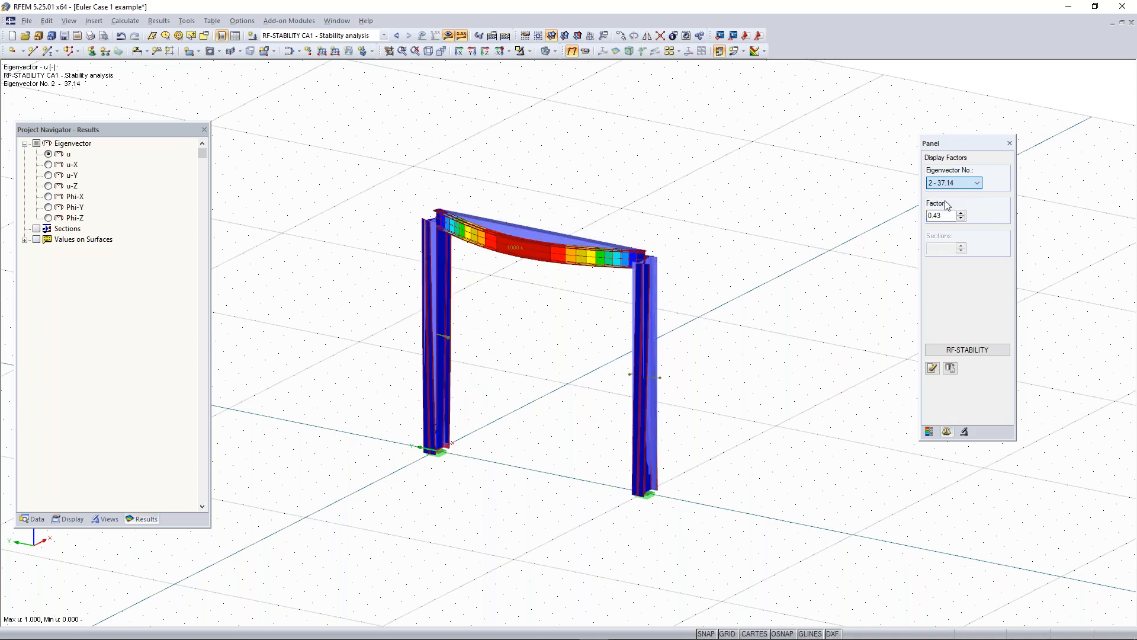
click(973, 183)
click(948, 193)
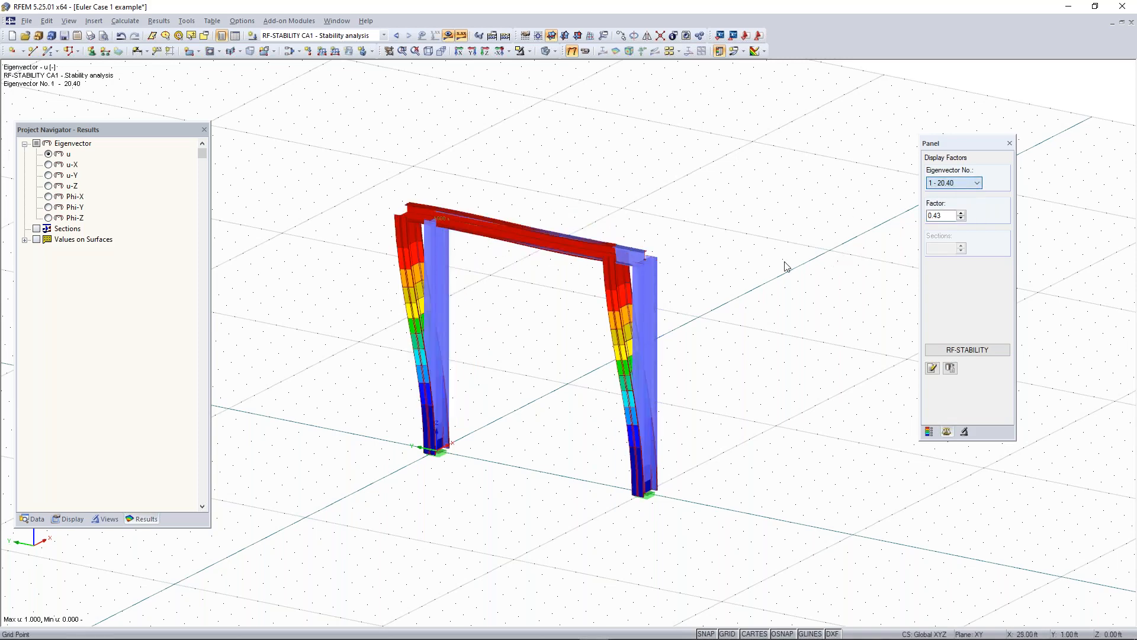
ctrl+middle_drag(767, 256, 652, 260)
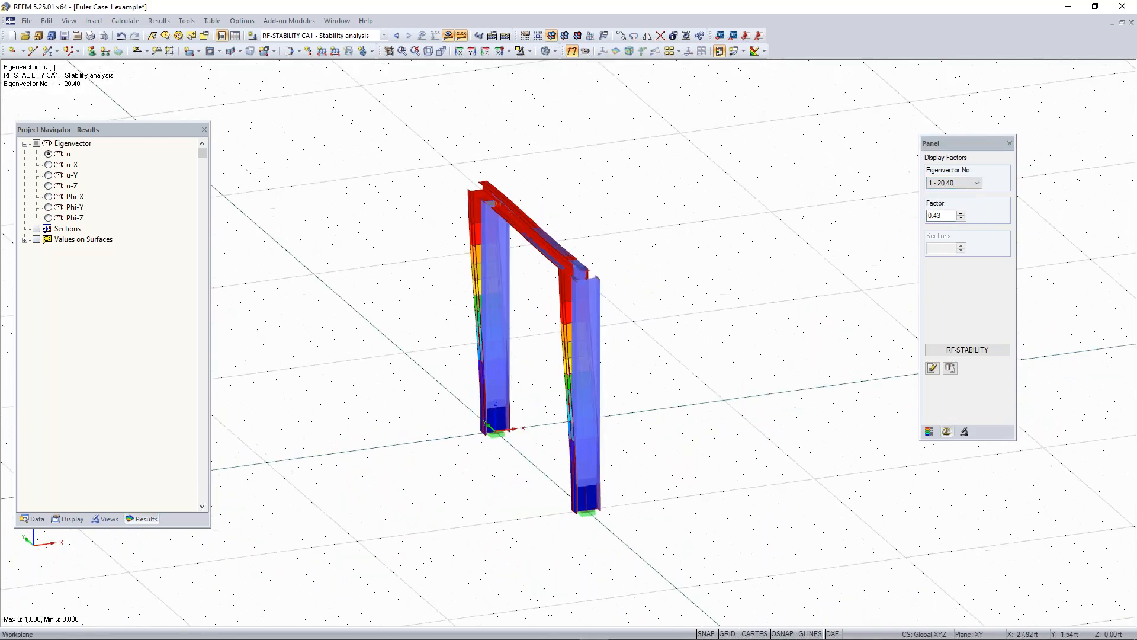
right_click(653, 262)
Step: Display eigenvector 3 and inspect the frame's twisting mode shape from several angles
click(958, 187)
click(958, 187)
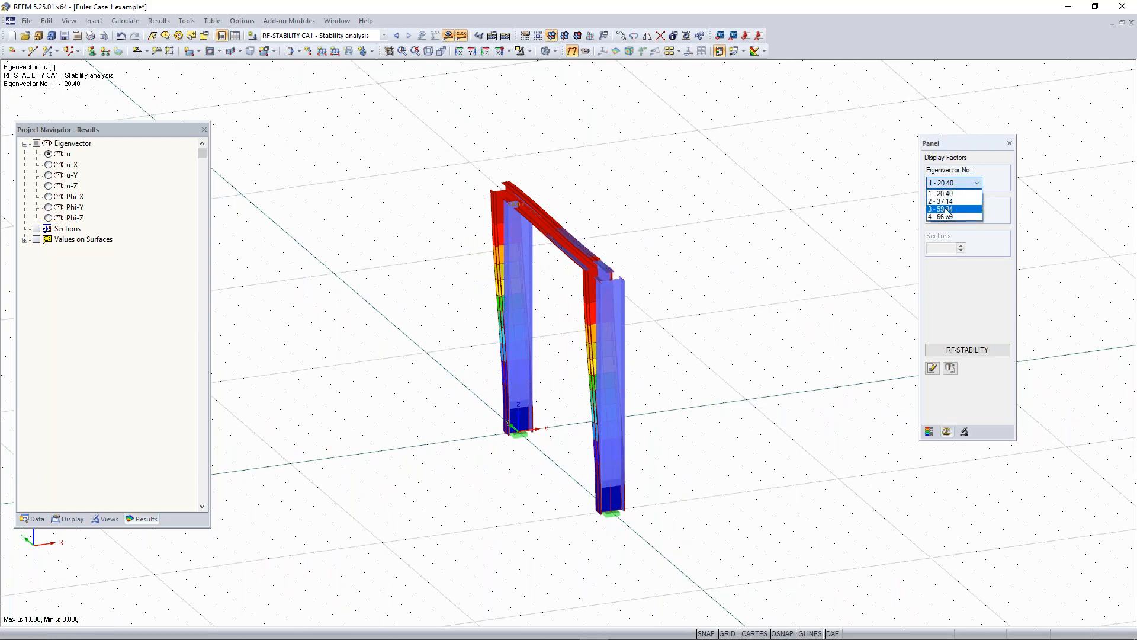
click(947, 209)
ctrl+middle_drag(773, 295, 710, 277)
right_click(709, 277)
click(676, 216)
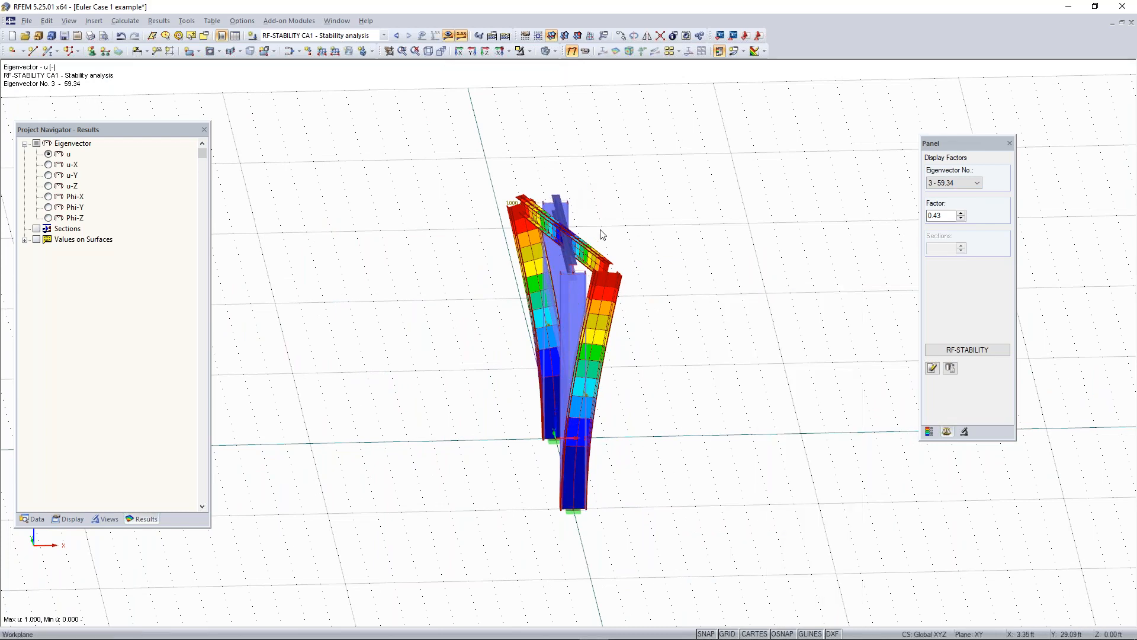
ctrl+middle_drag(477, 354, 635, 336)
right_drag(634, 336, 559, 417)
click(402, 187)
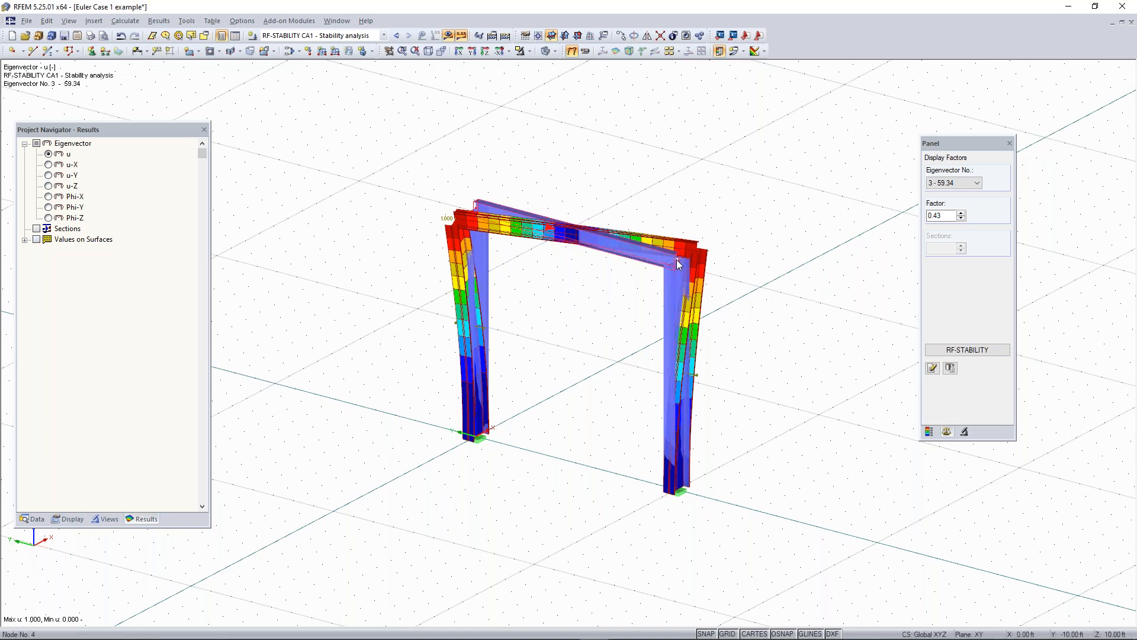
Step: Add a new nodal support to top nodes 2 and 4 that fixes only the uY translation, with uX, uZ and the Z rotation free
mouse_move(678, 264)
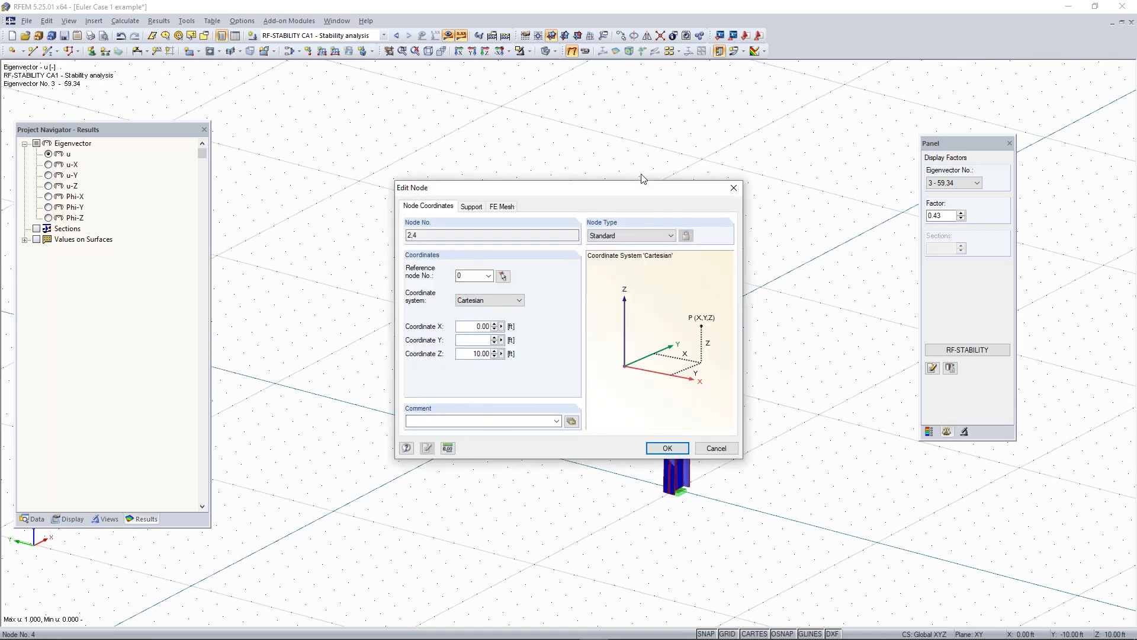
click(477, 209)
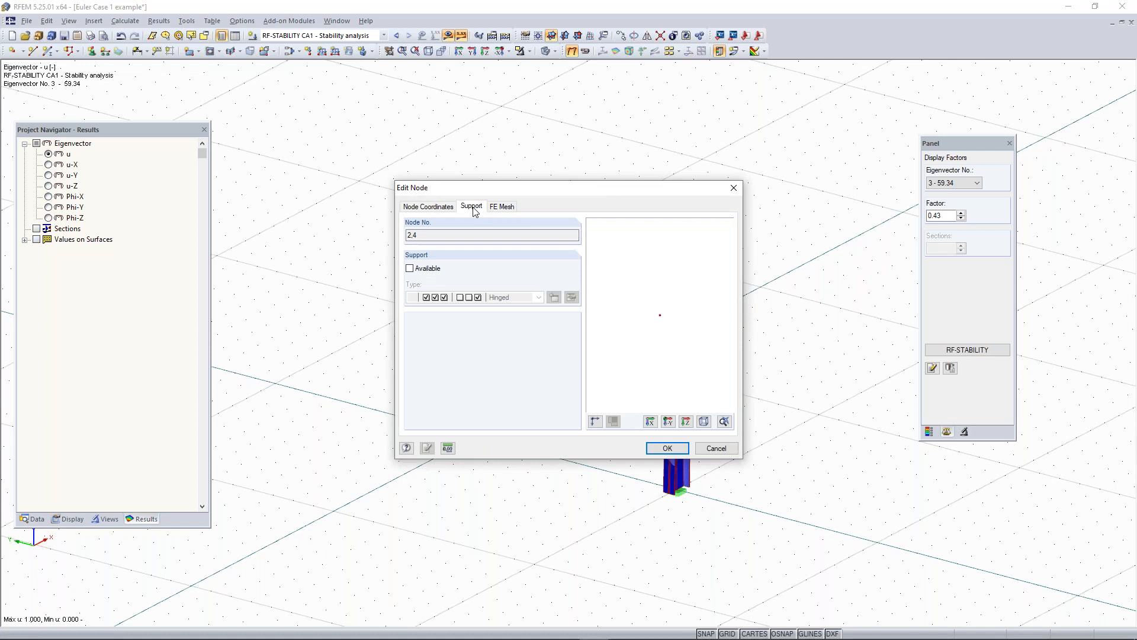
click(414, 270)
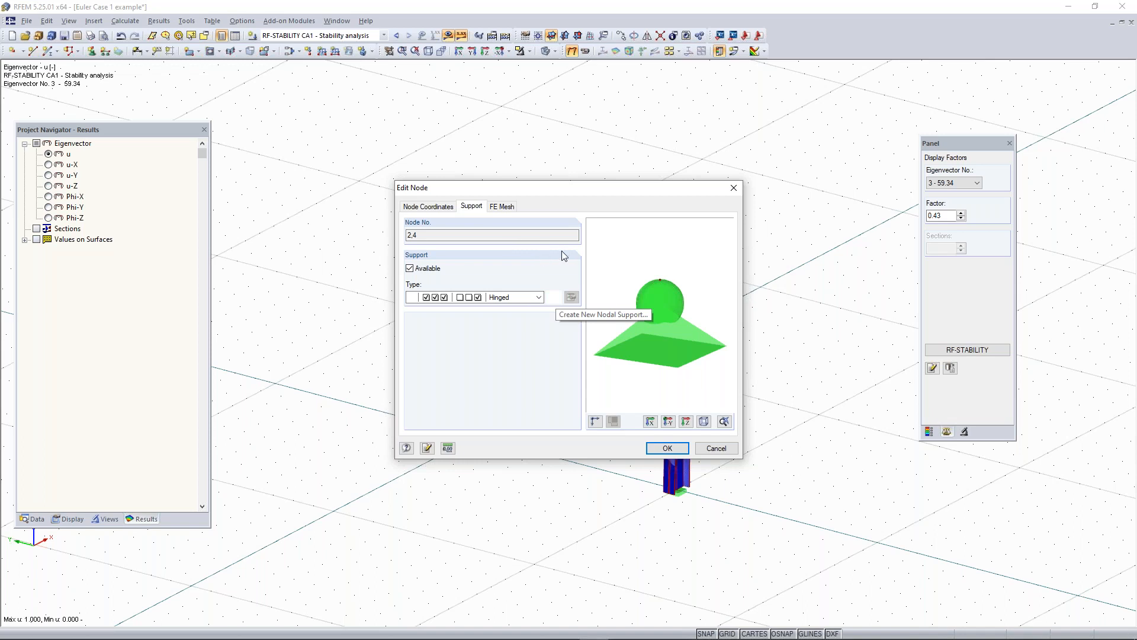
click(572, 296)
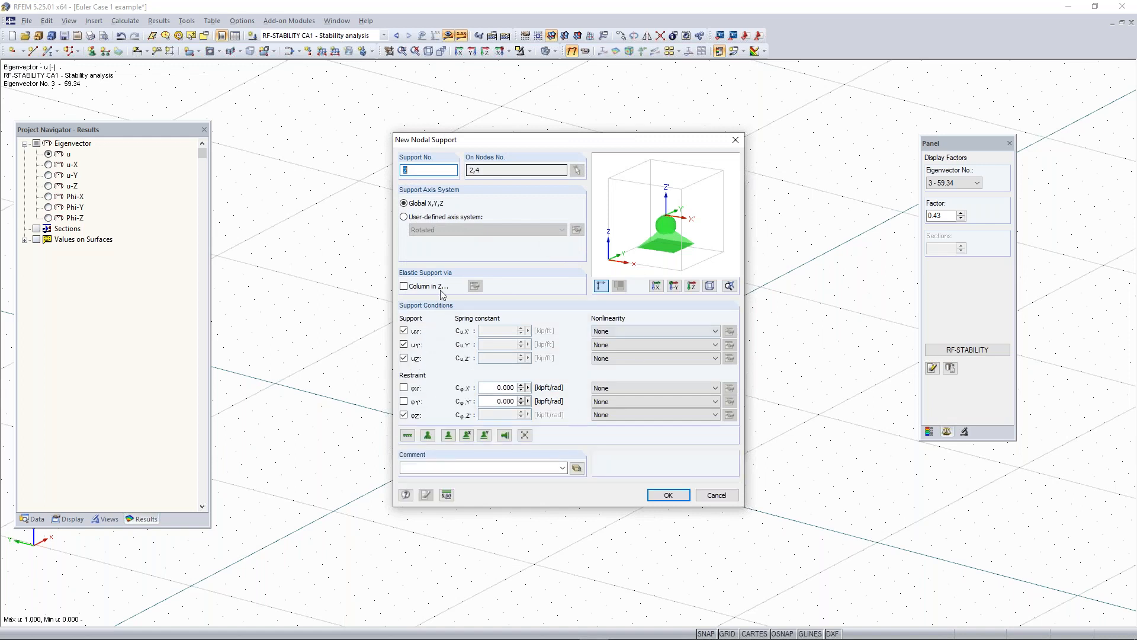
click(405, 332)
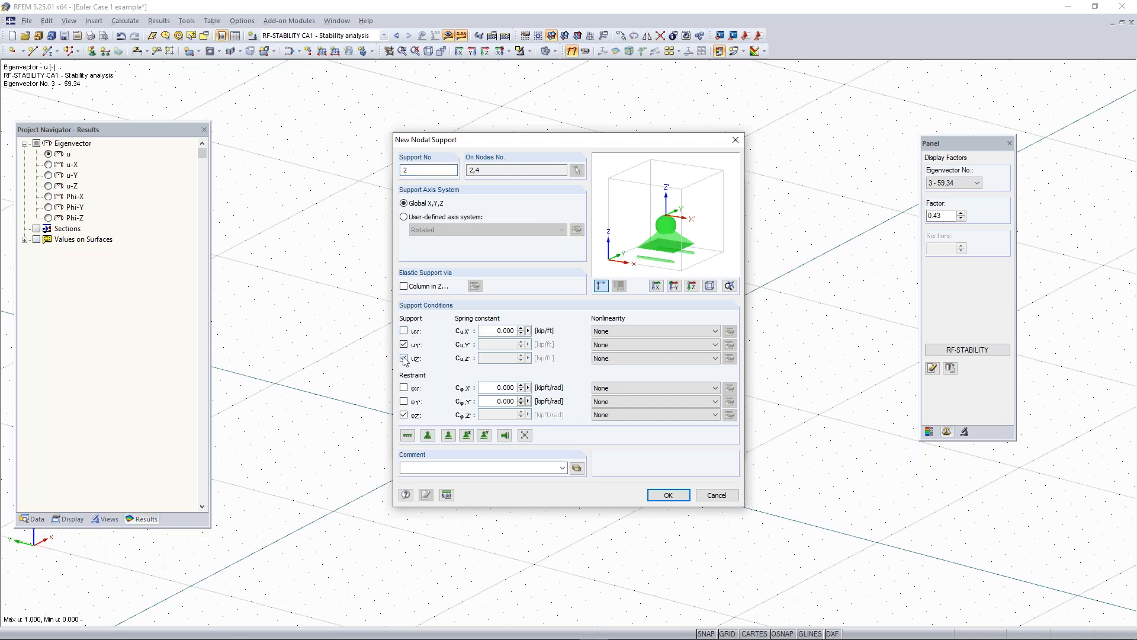
click(404, 358)
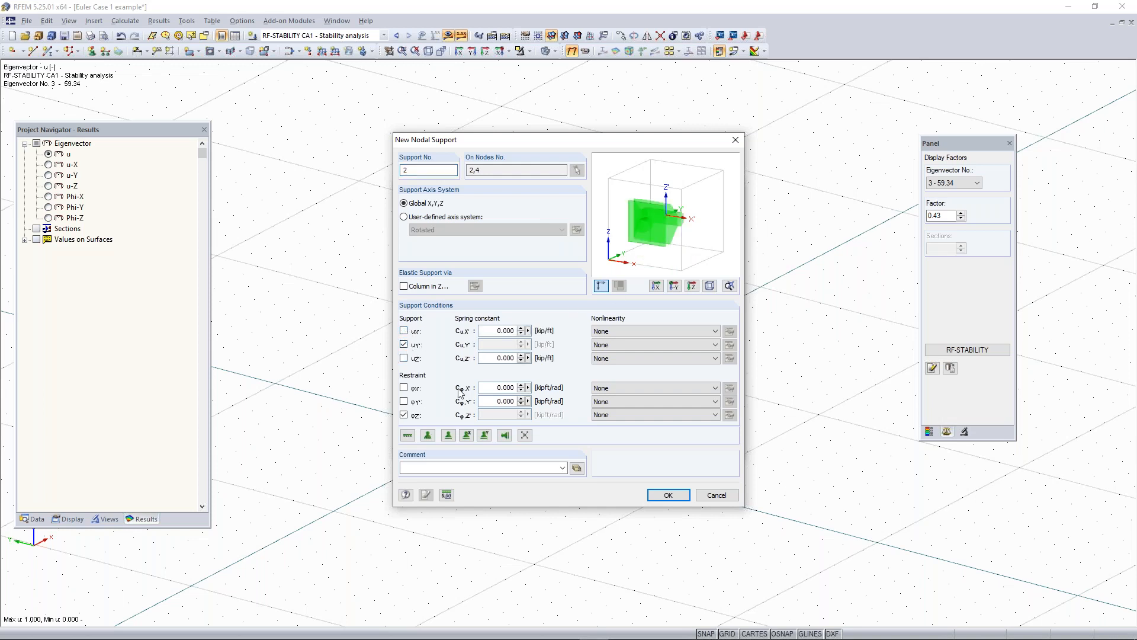
click(404, 415)
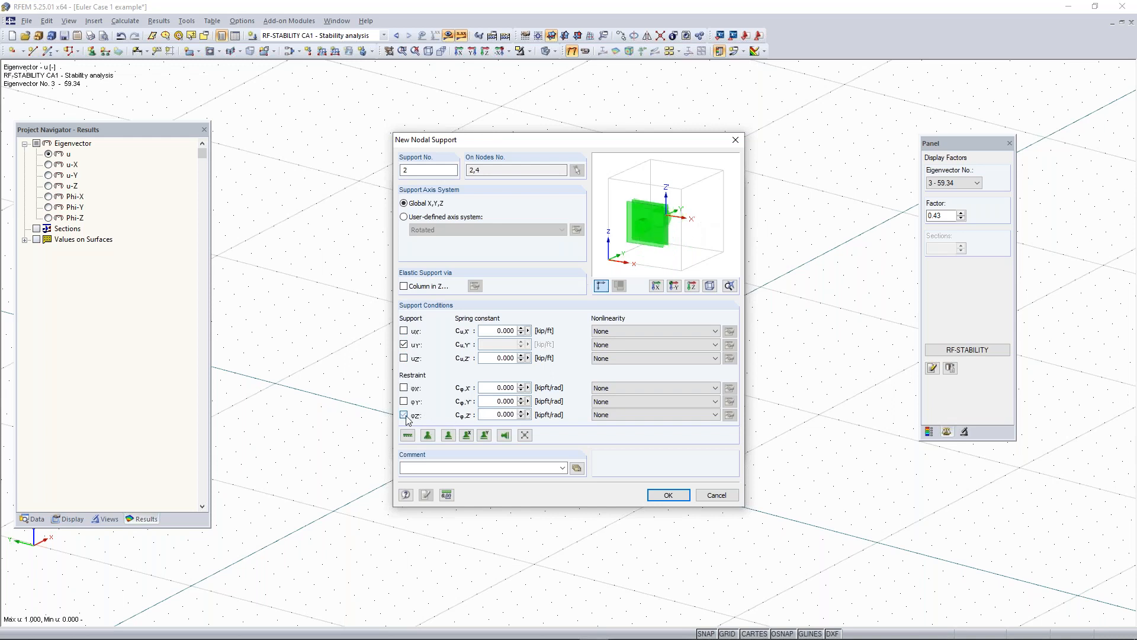
click(677, 498)
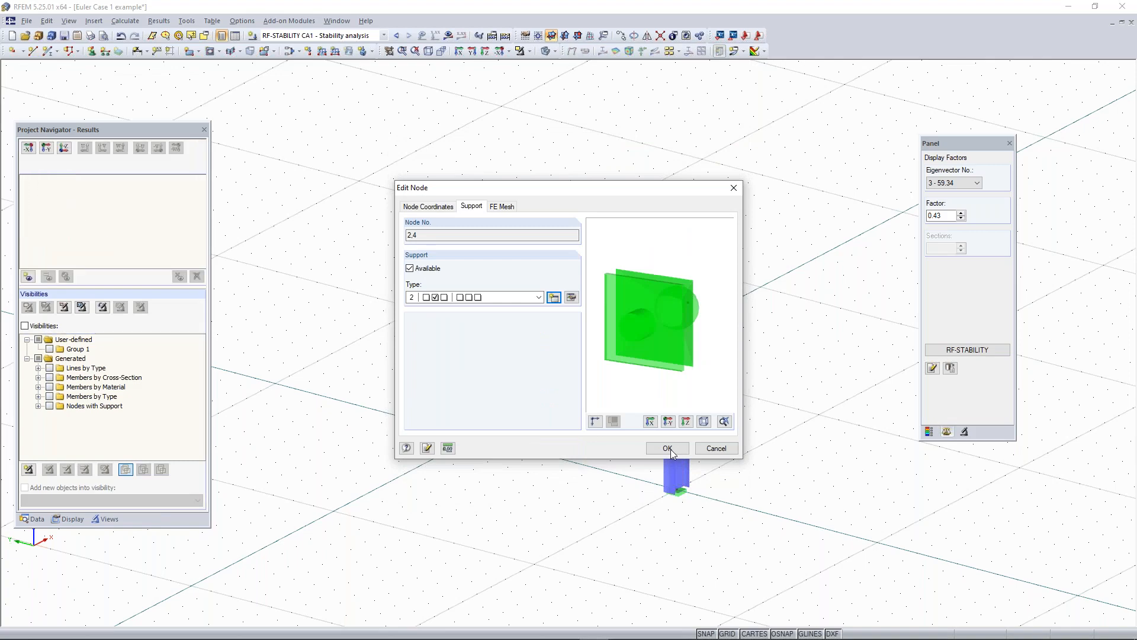
click(668, 448)
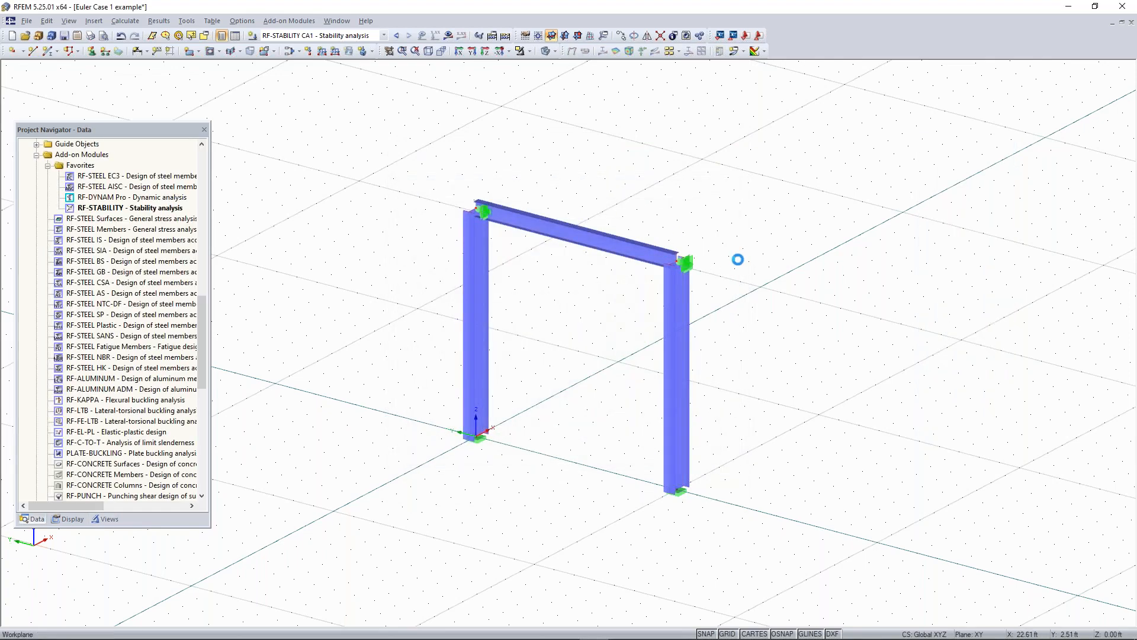
Step: Edit the top nodes' support so that it fixes the uX translation instead of uY
ctrl+middle_drag(708, 262, 743, 252)
right_click(745, 252)
click(592, 361)
scroll(579, 275, up, 3)
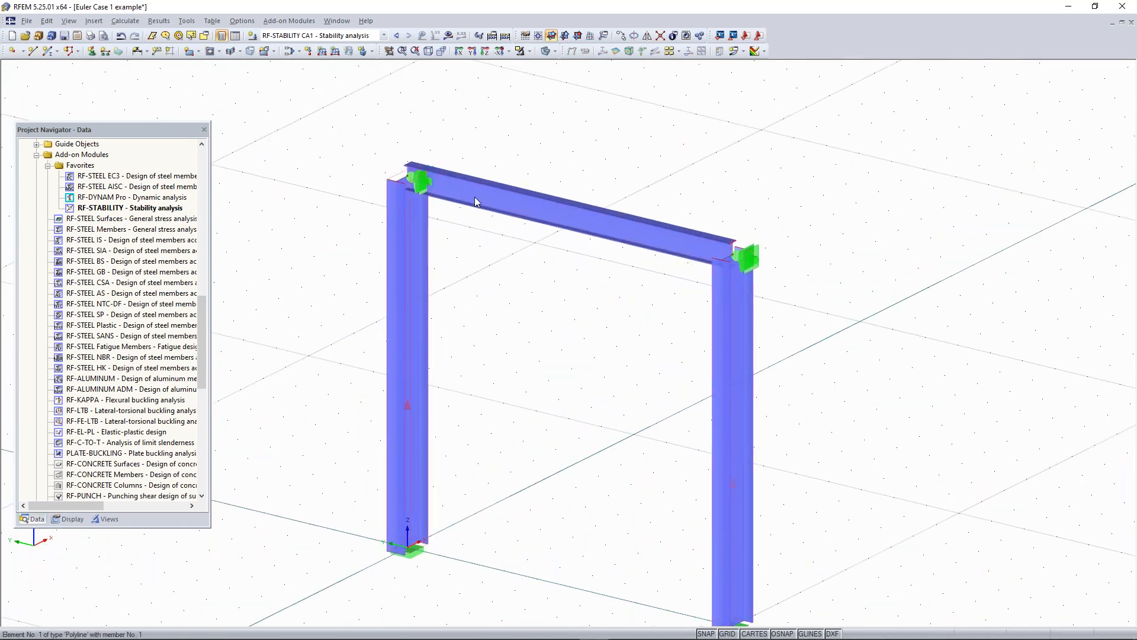
click(698, 254)
click(760, 259)
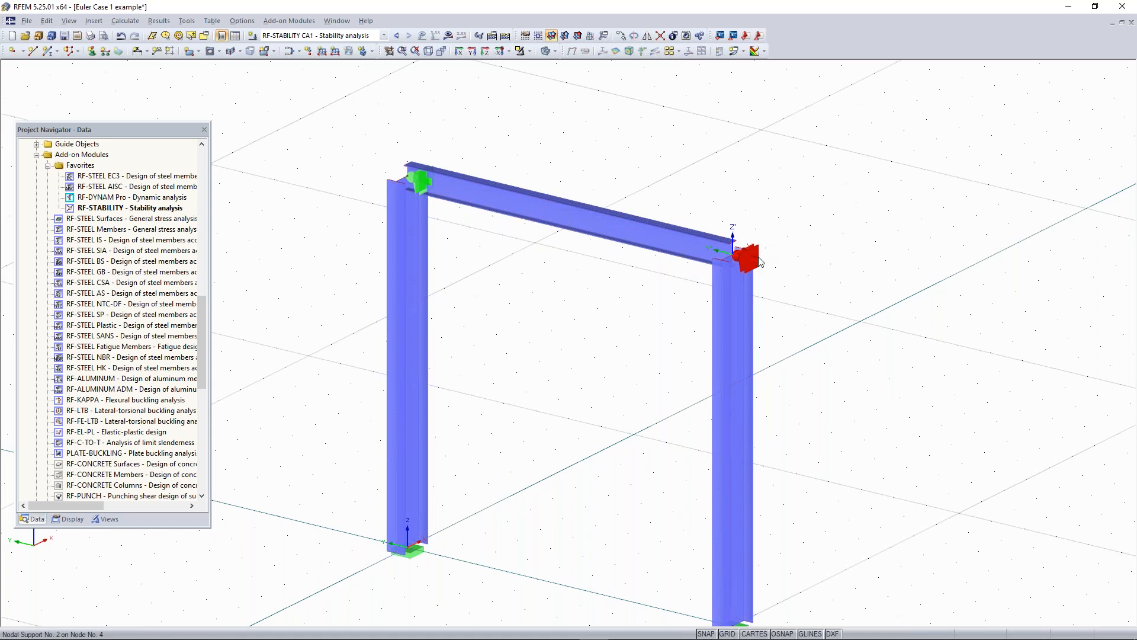
double_click(760, 261)
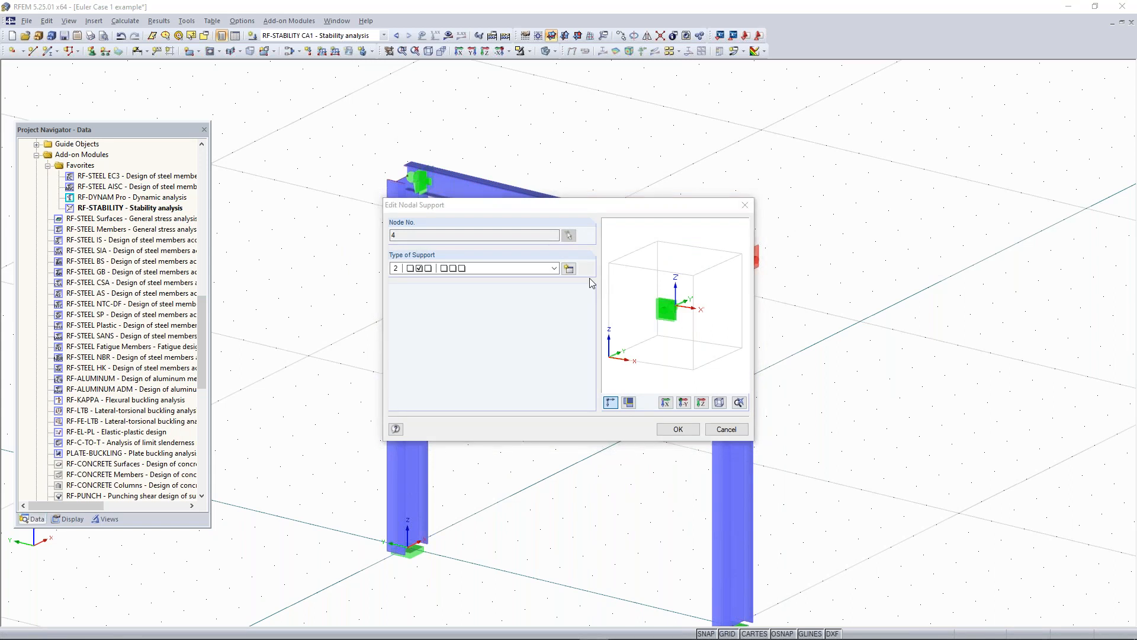
click(568, 268)
click(403, 344)
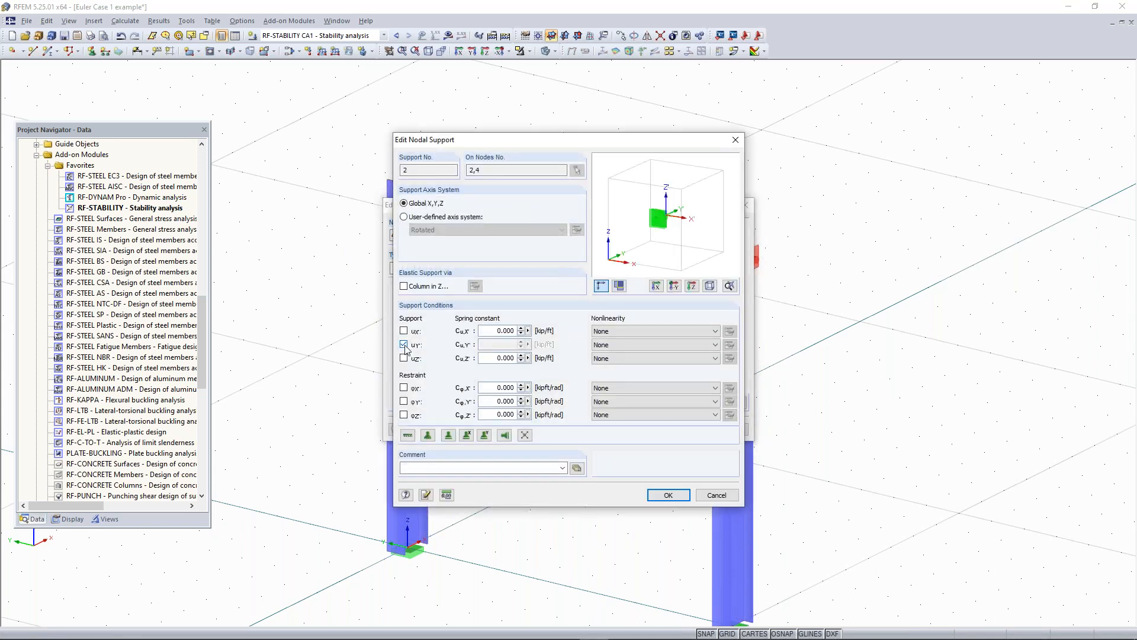
click(403, 331)
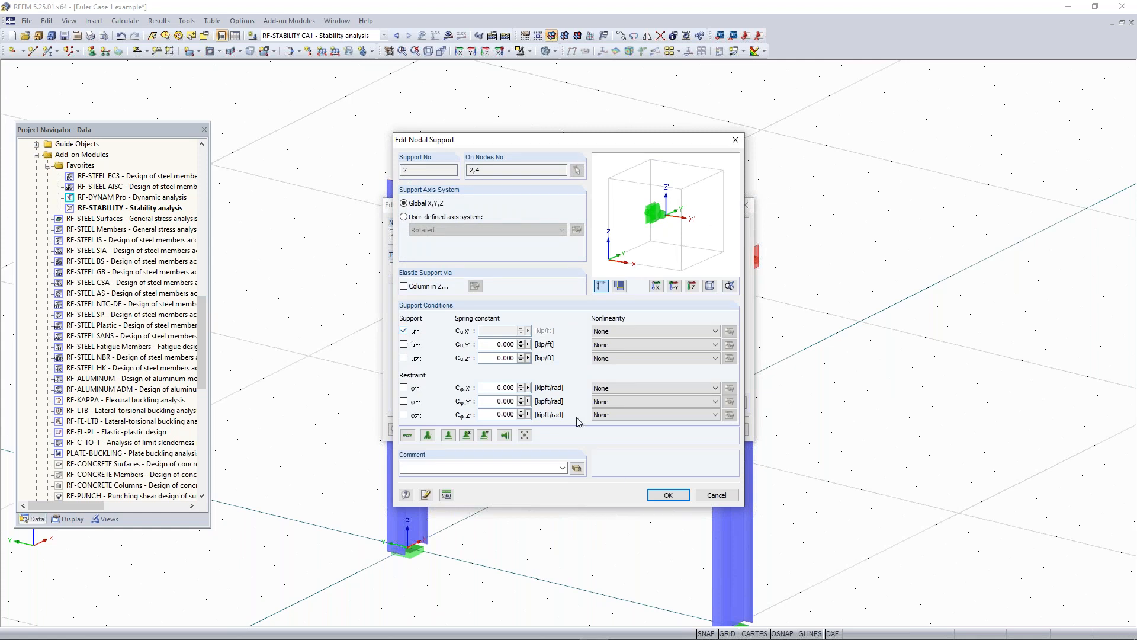
click(668, 495)
click(668, 432)
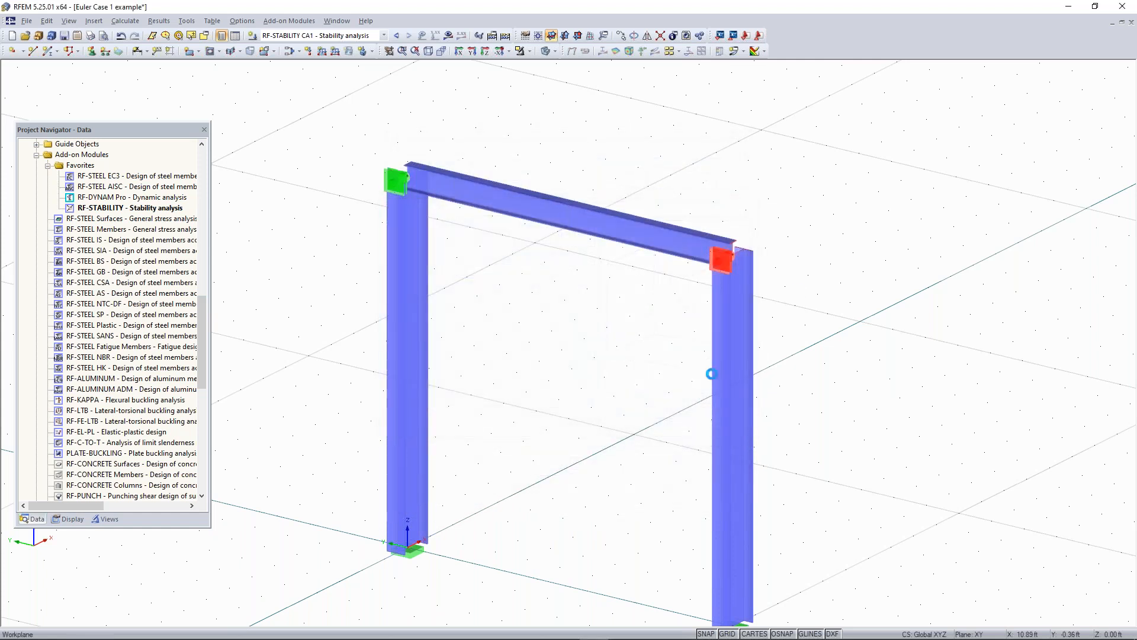
Step: Recalculate RF-STABILITY CA1 with the new top supports and display the mode shapes
ctrl+middle_drag(828, 277, 684, 274)
right_click(684, 274)
click(594, 308)
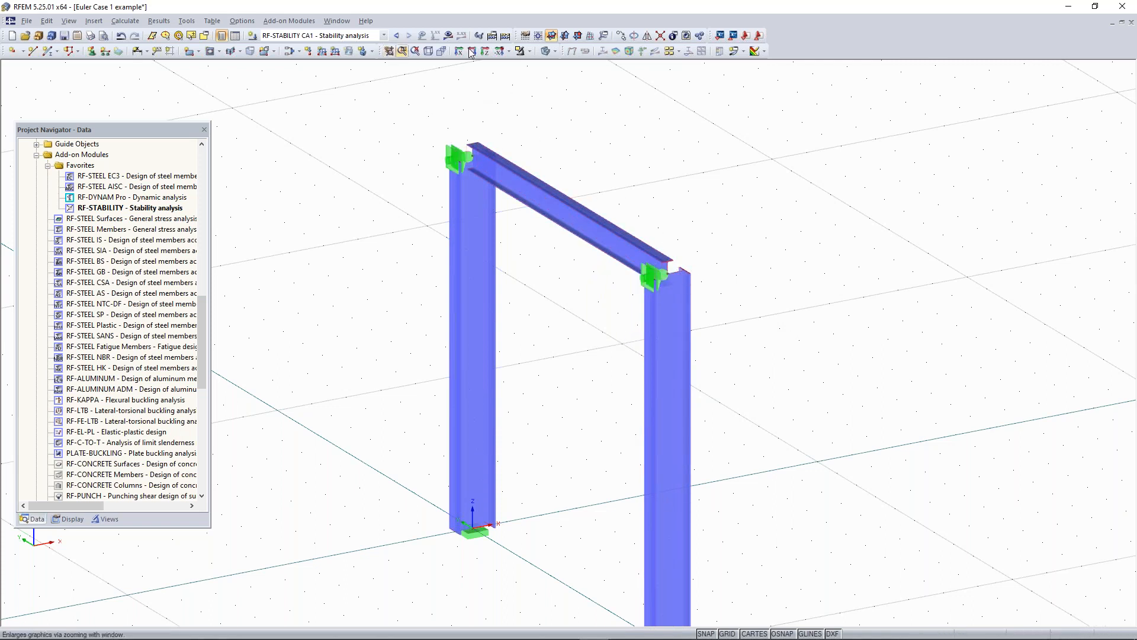
click(449, 37)
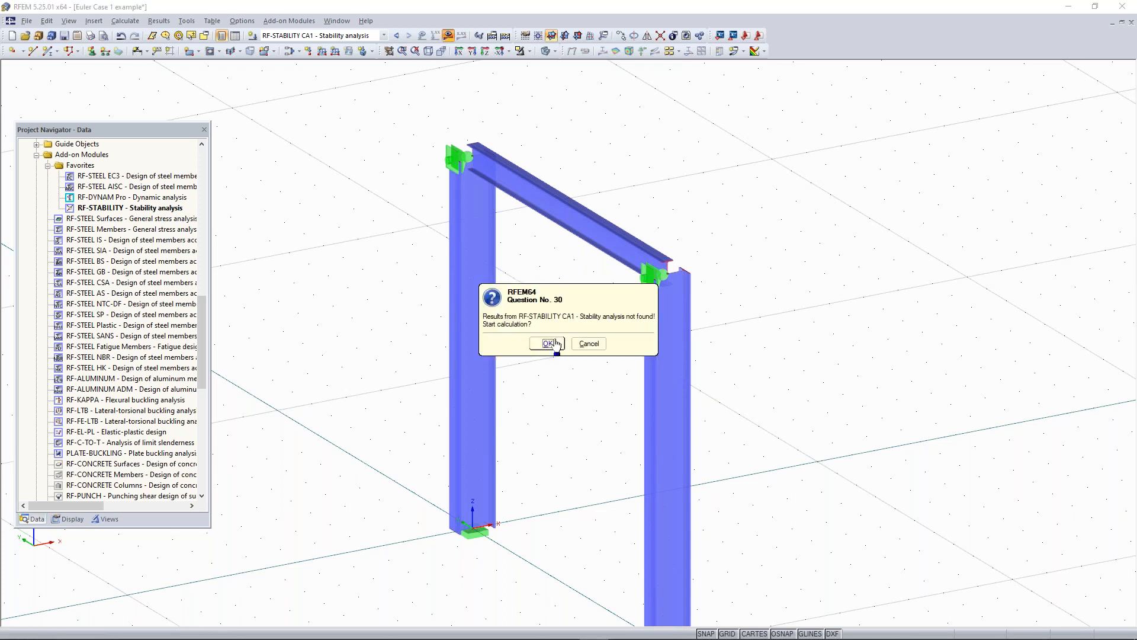
click(549, 343)
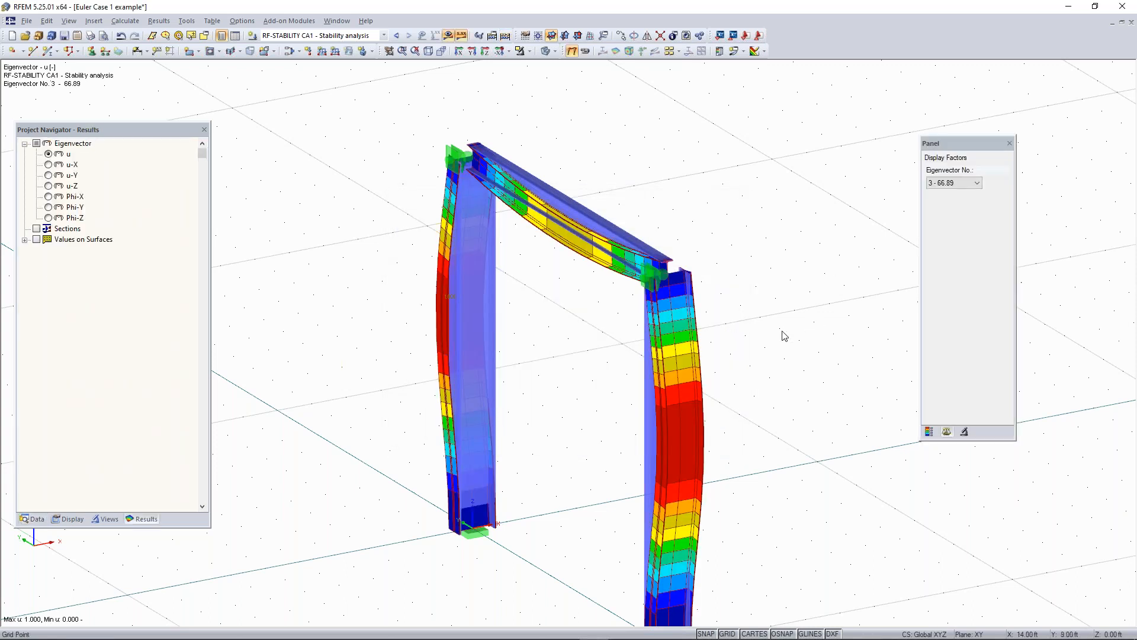
Step: Display the frame's eigenvectors from 1 through 4 in turn and compare their buckling shapes
click(974, 184)
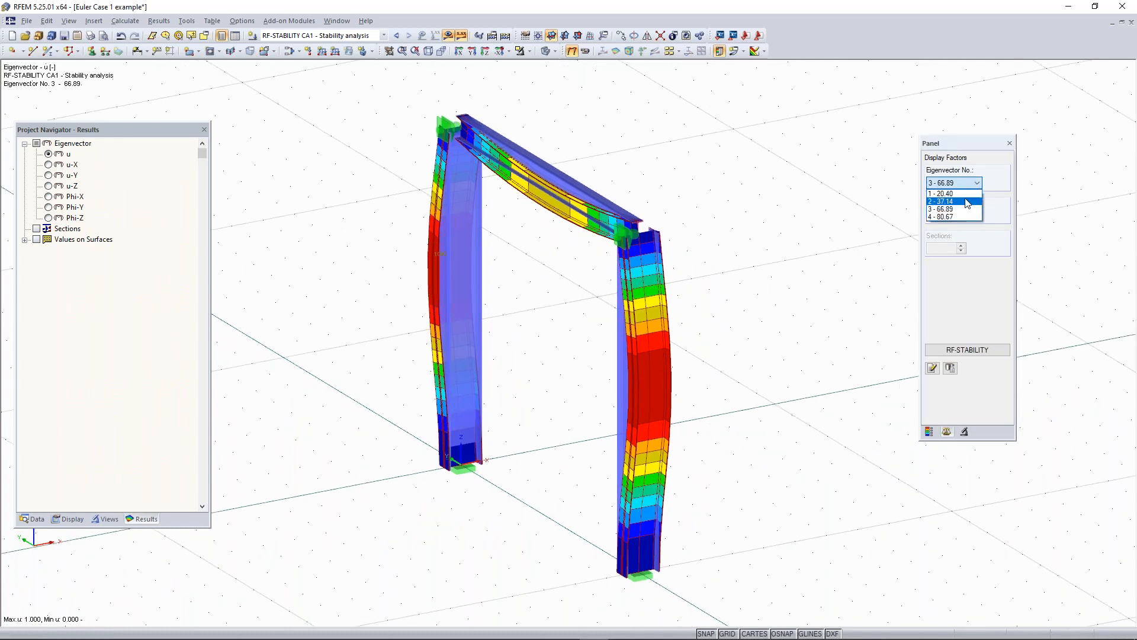
click(963, 193)
scroll(962, 186, down, 1)
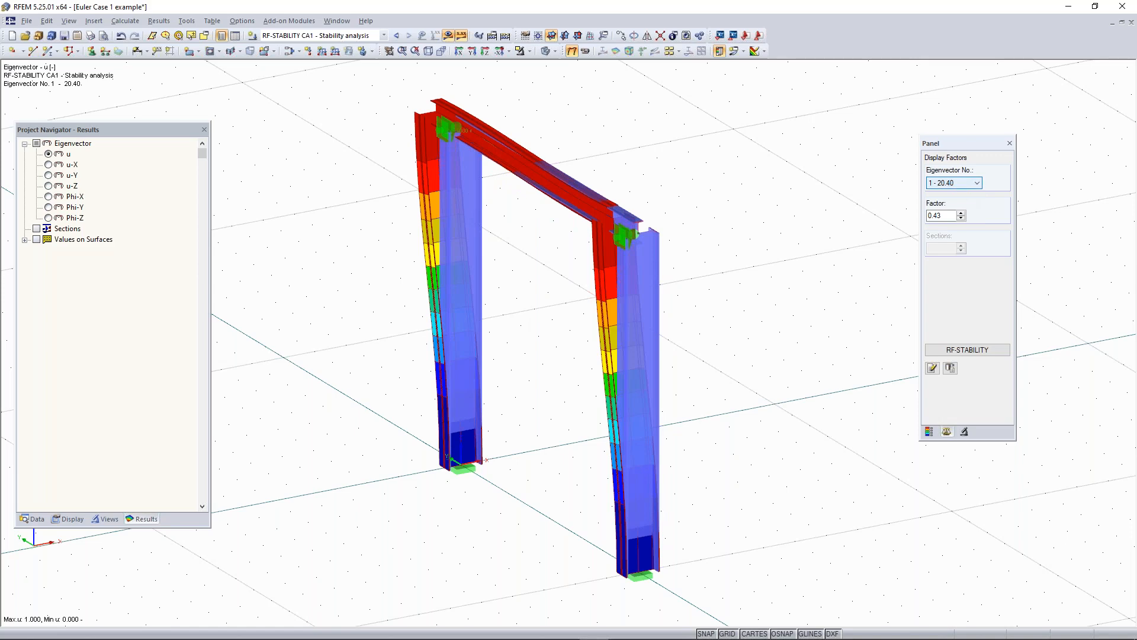
scroll(953, 182, down, 1)
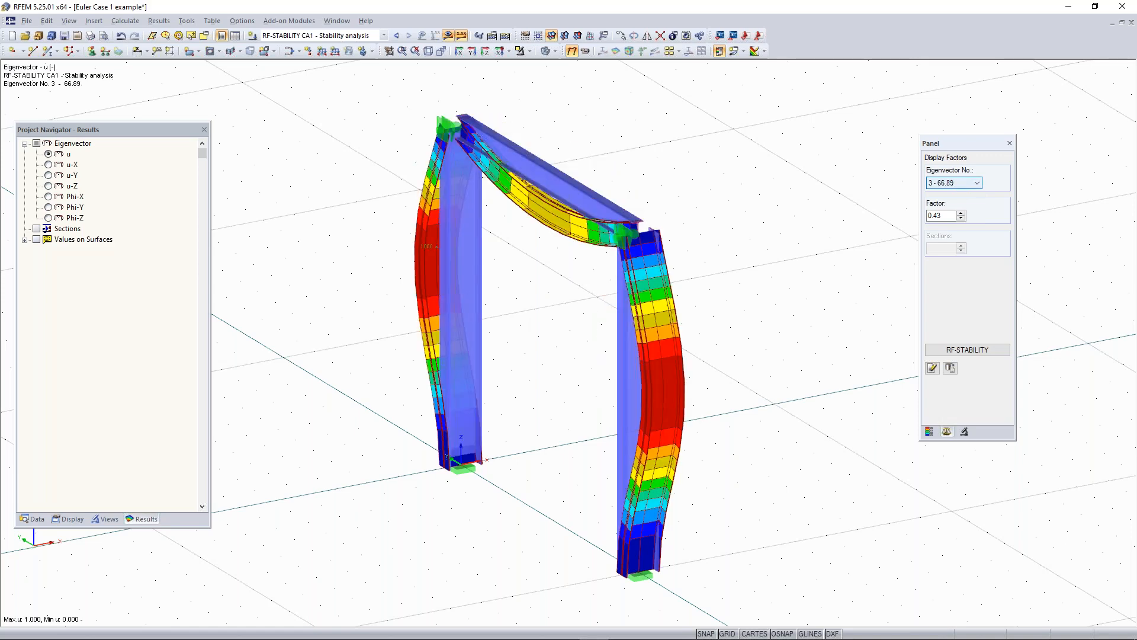
ctrl+middle_drag(818, 278, 723, 262)
scroll(953, 182, down, 1)
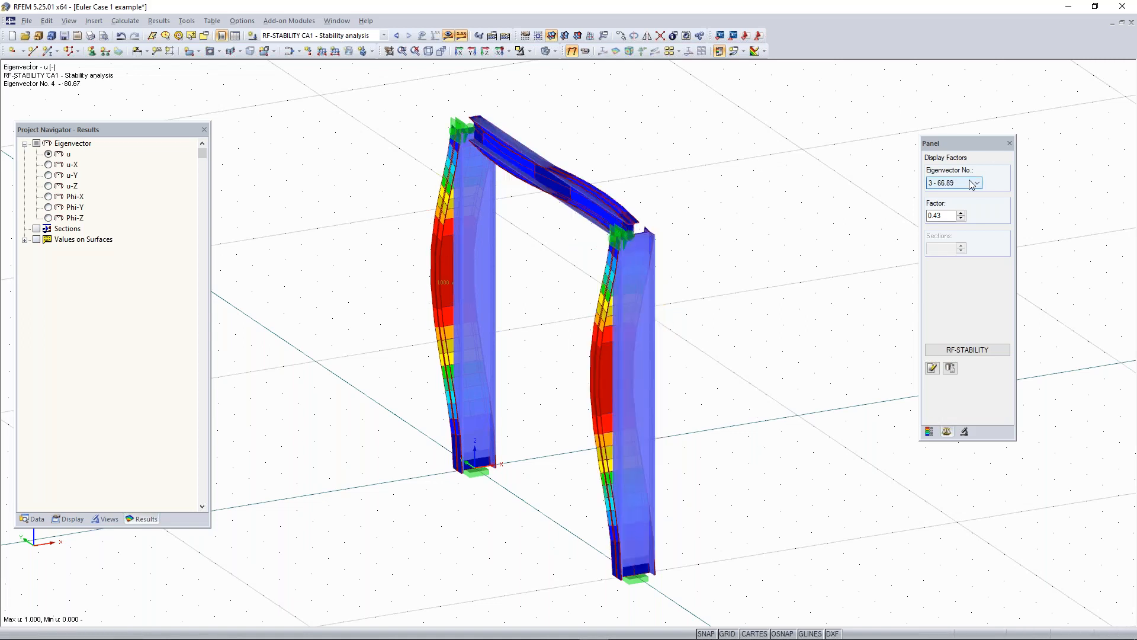
Step: Display eigenvector 1 again and examine the frame's sway mode shape from several angles
scroll(959, 183, up, 2)
click(966, 185)
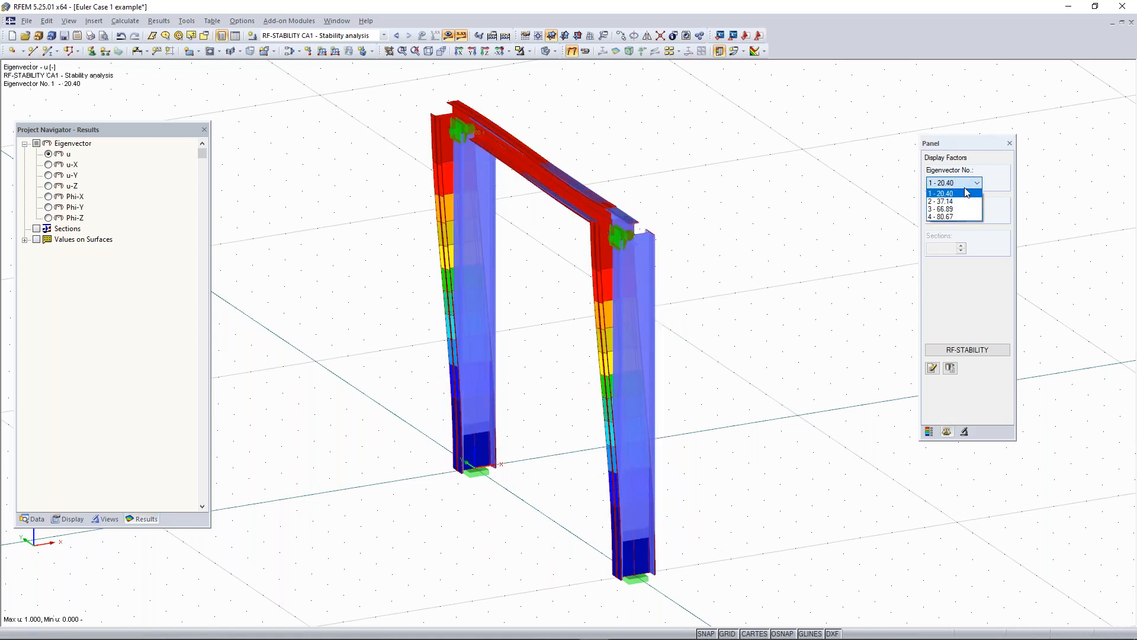
click(953, 184)
scroll(697, 239, down, 4)
ctrl+middle_drag(733, 301, 663, 236)
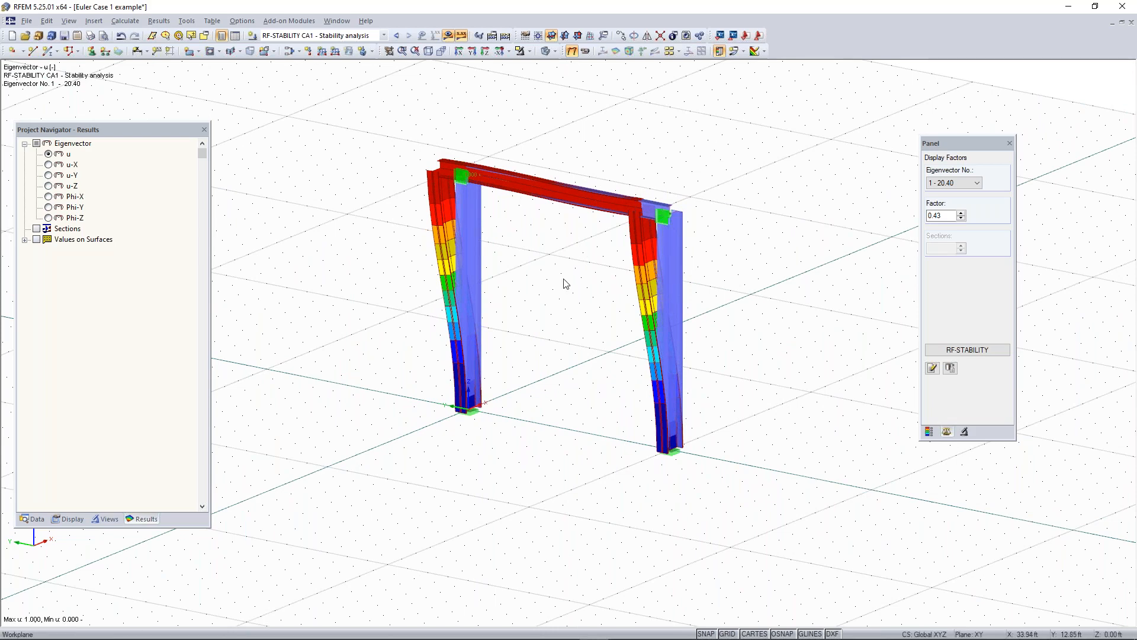
ctrl+middle_drag(722, 245, 640, 148)
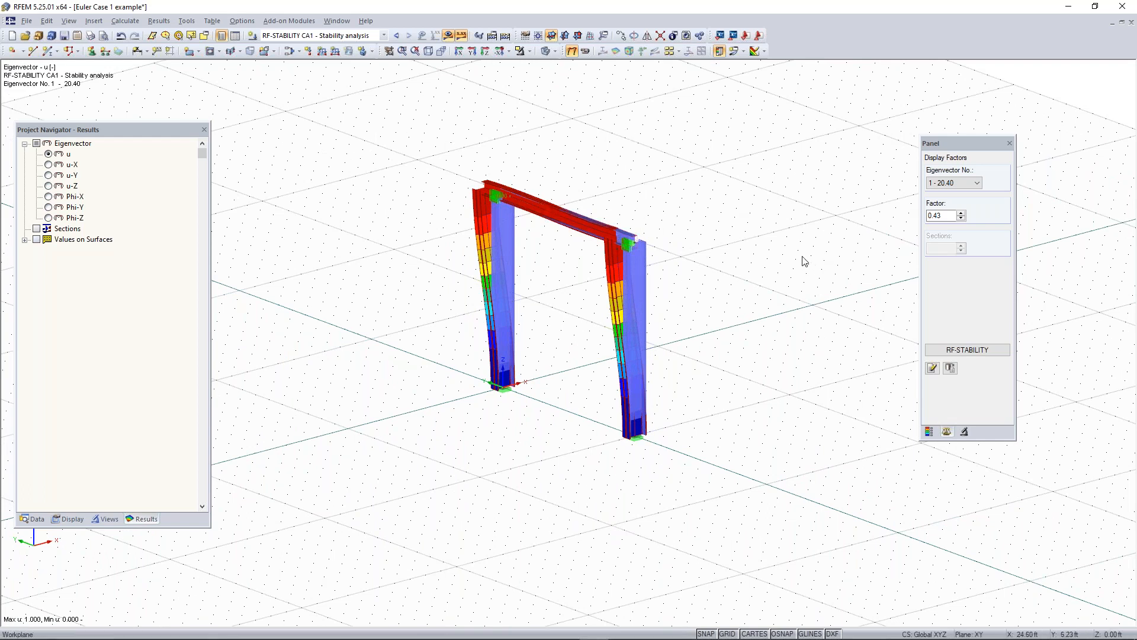
Step: Switch to the PowerPoint slideshow and go back to the question slide about the critical load factor
key(super)
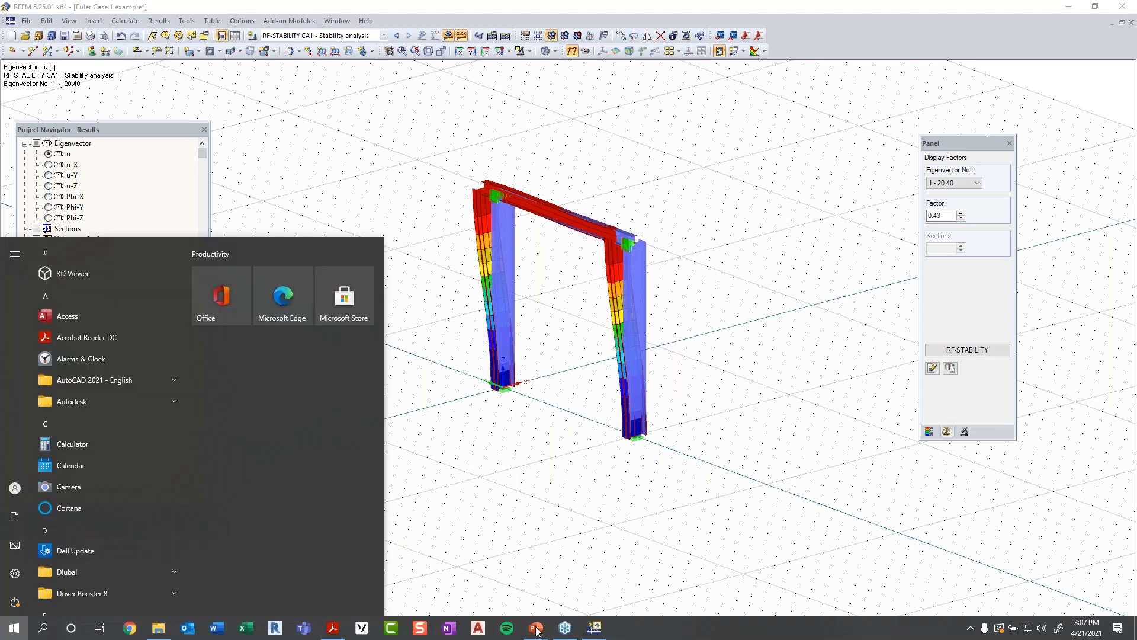
mouse_move(544, 630)
click(536, 577)
click(823, 373)
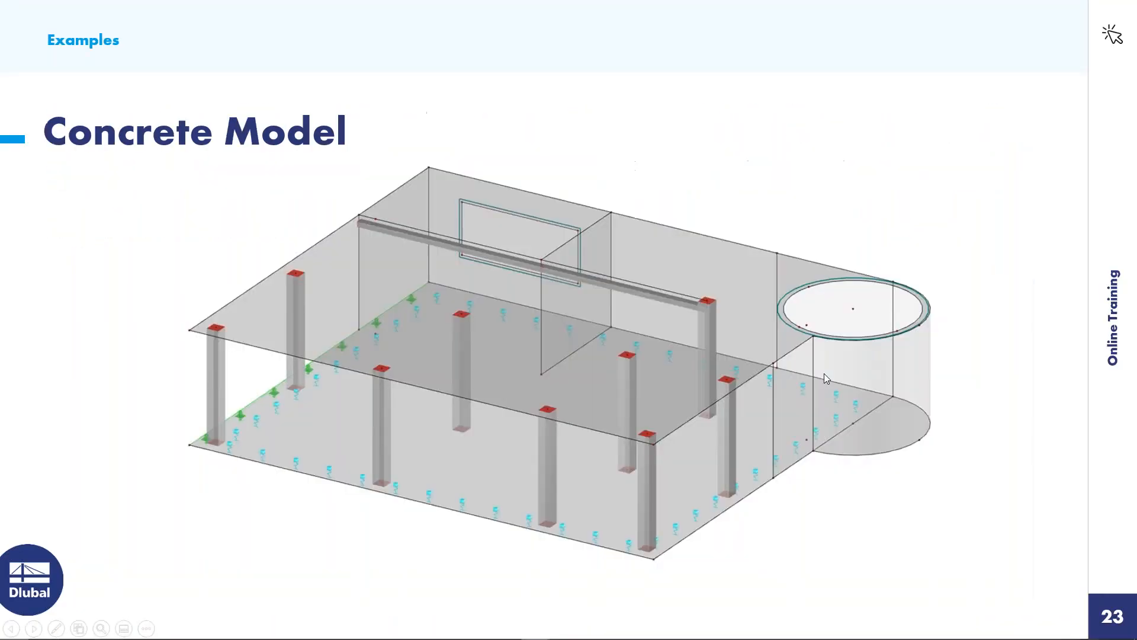
key(Left)
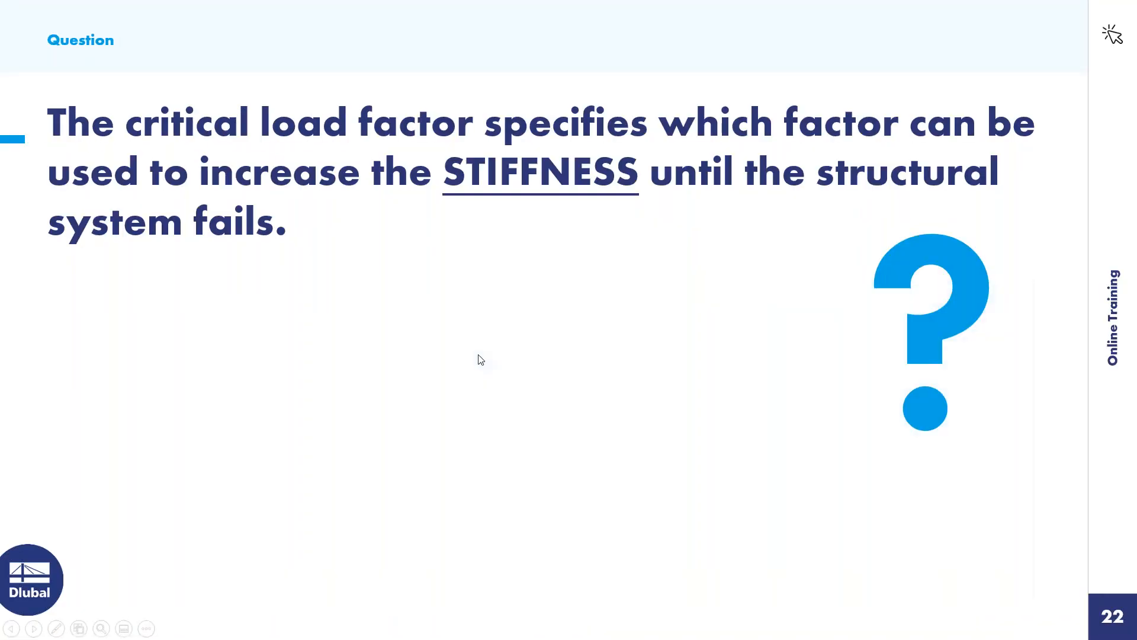
key(Left)
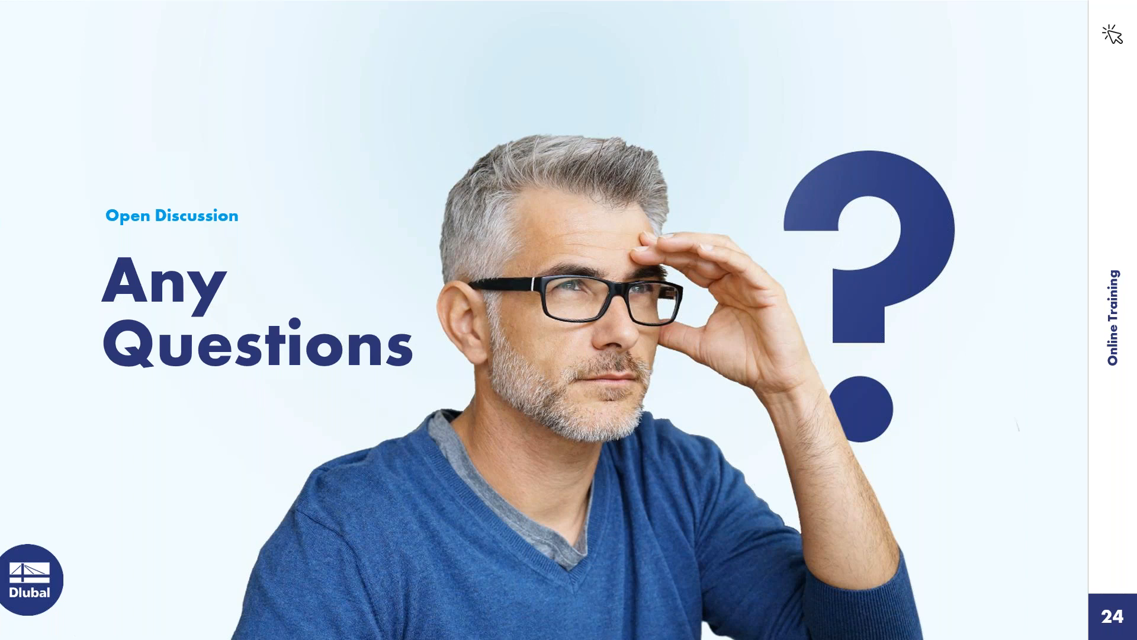
Step: Leave the Any Questions slide and switch back to the frame model in RFEM
right_click(704, 562)
click(656, 468)
key(super)
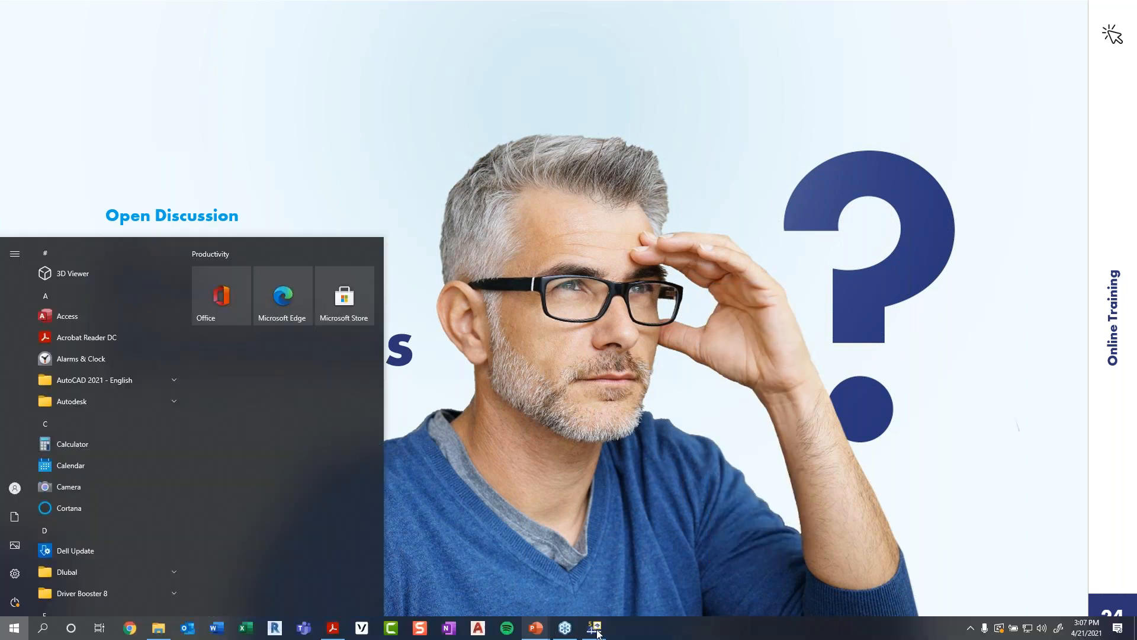
click(597, 634)
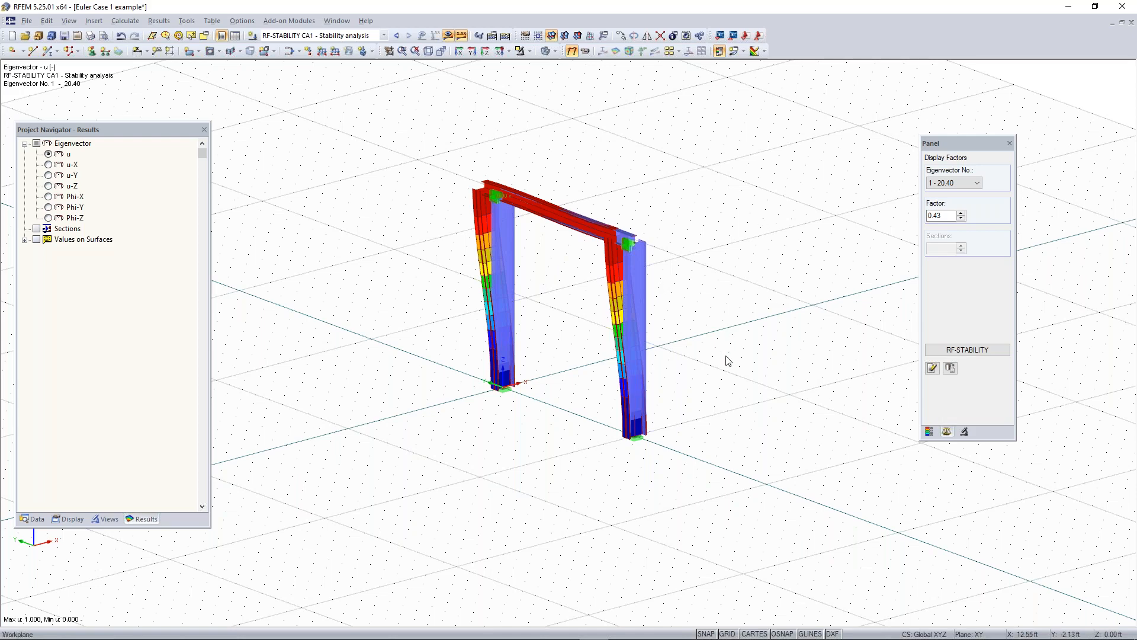
Step: Display the frame in wireframe and hide the stability results to show only the members and supports
mouse_move(684, 418)
ctrl+middle_down()
mouse_move(665, 437)
mouse_move(685, 427)
ctrl+middle_up()
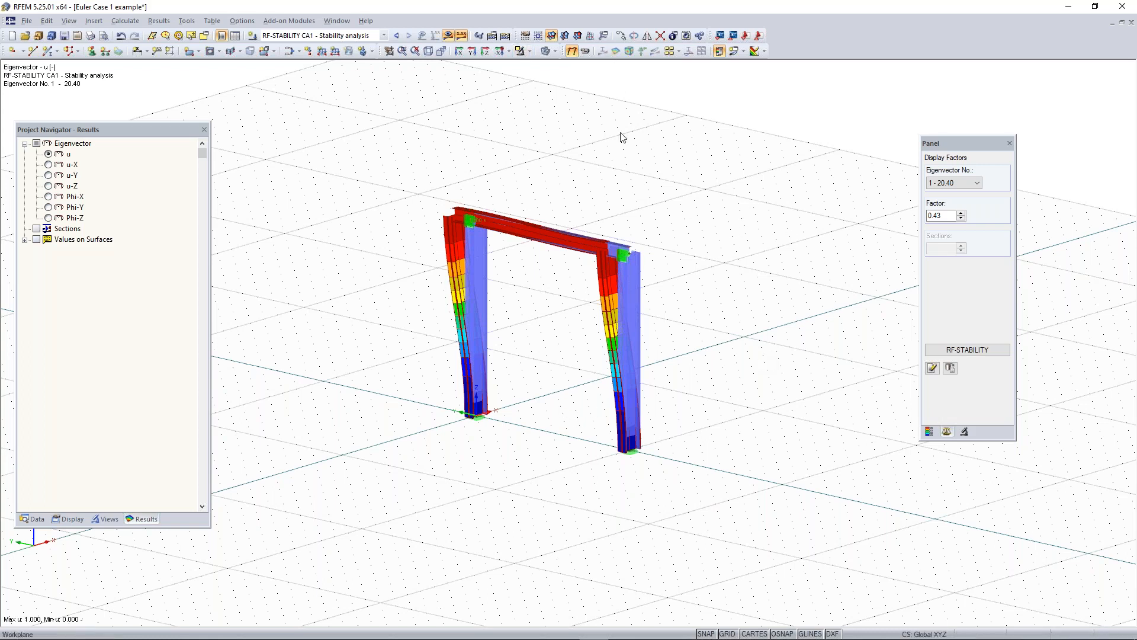
click(546, 51)
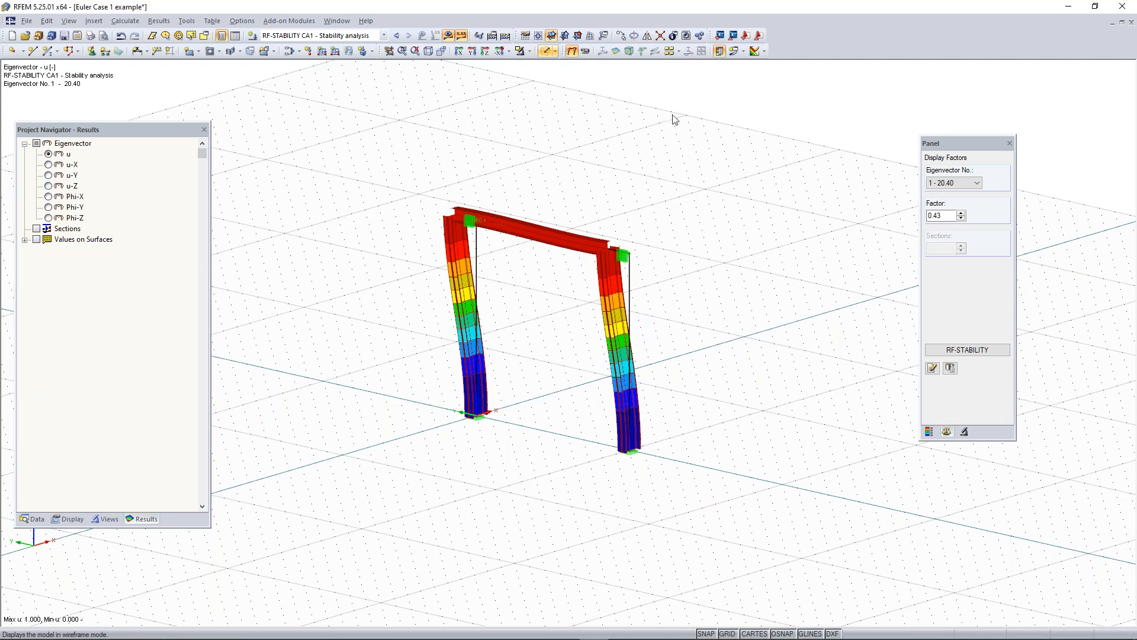
click(448, 36)
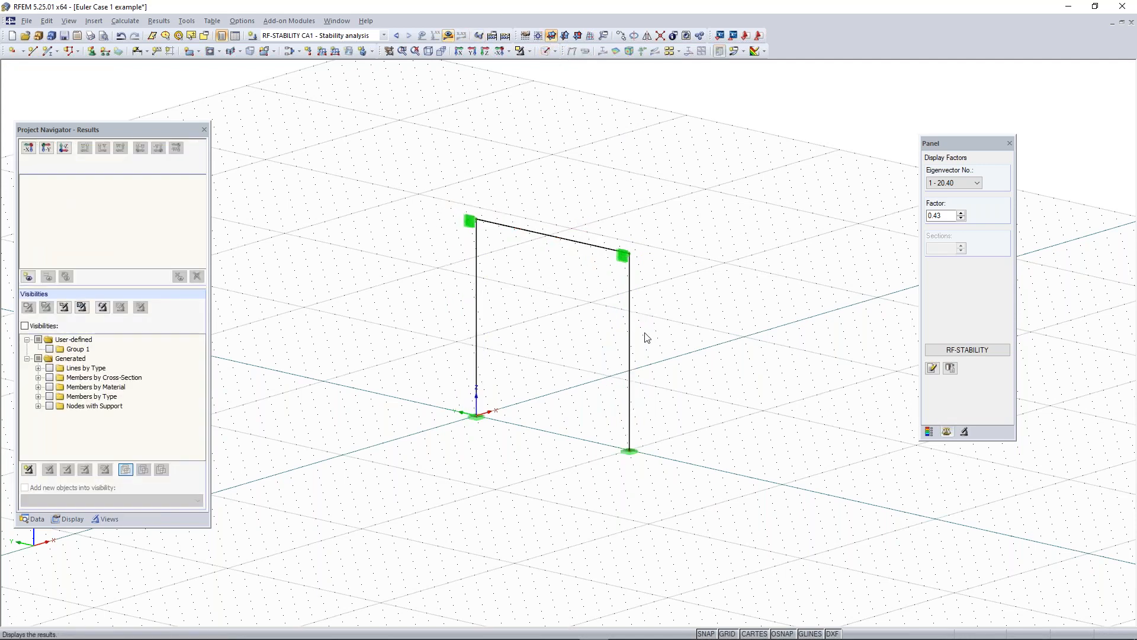
scroll(616, 319, up, 5)
scroll(624, 310, down, 3)
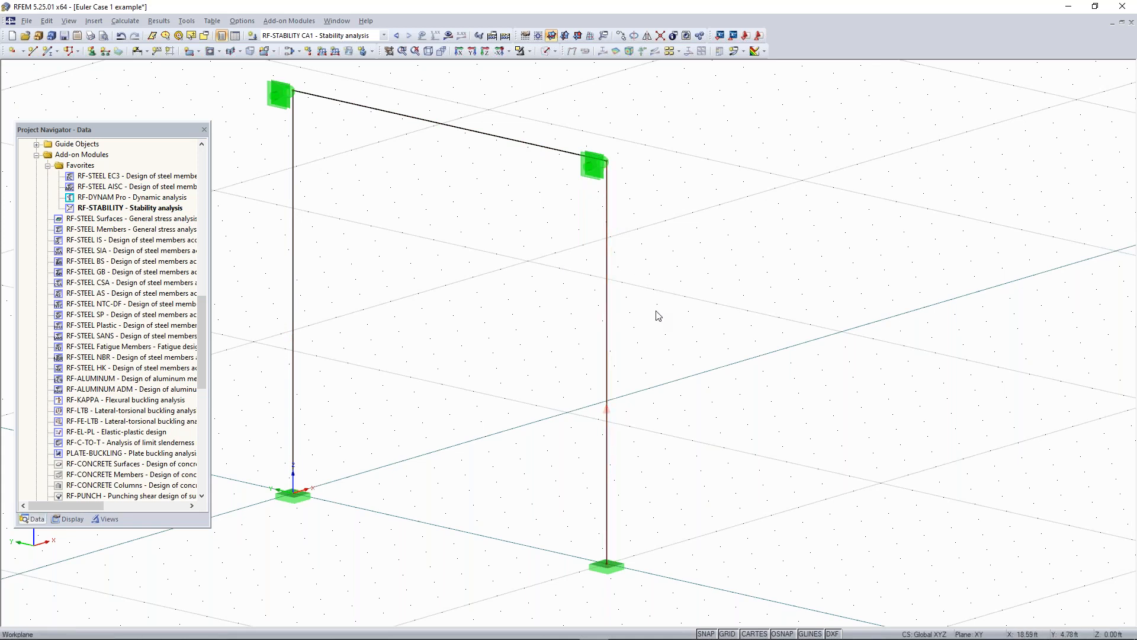
scroll(655, 315, down, 2)
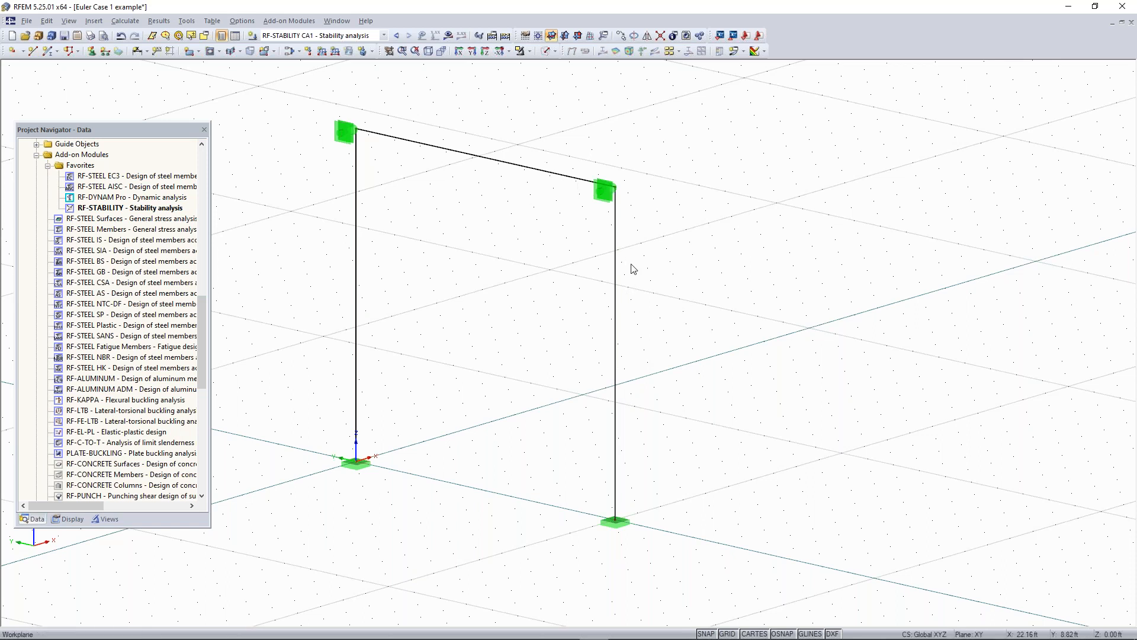
scroll(632, 265, down, 1)
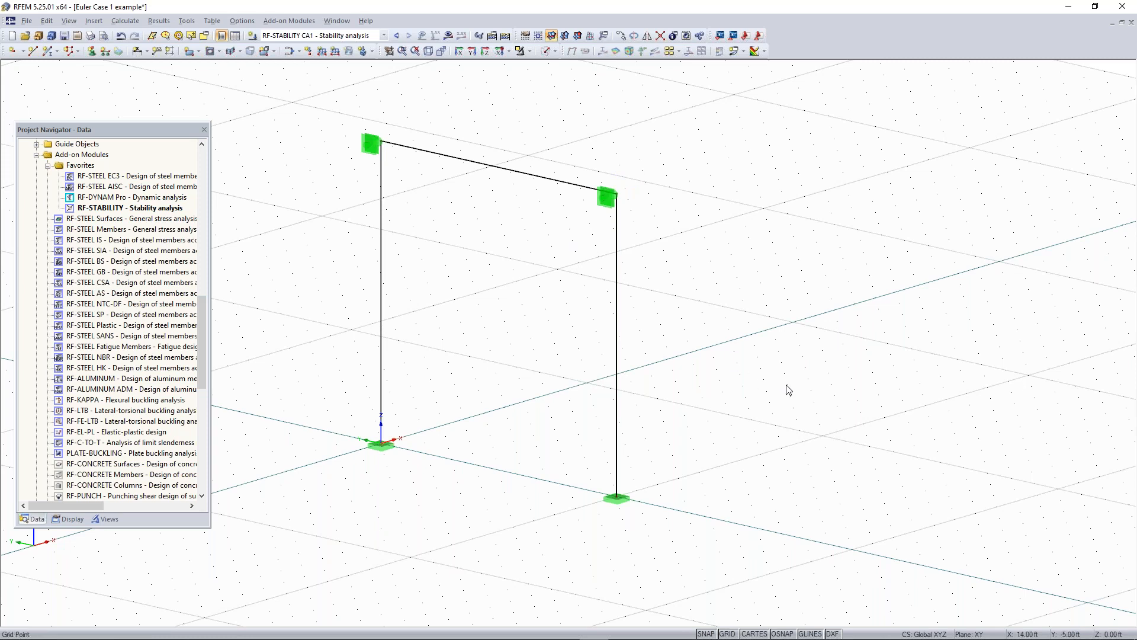
Step: Look over the import formats available for frameworks, CAD programs and direct imports, leaving the model as it is
scroll(635, 344, down, 1)
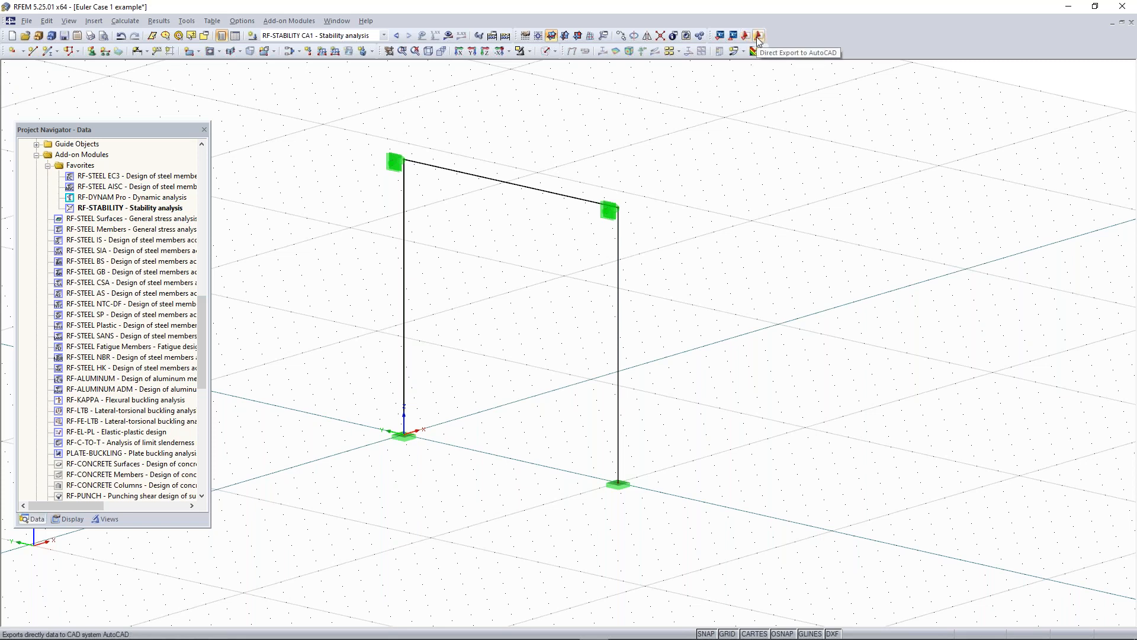
click(27, 20)
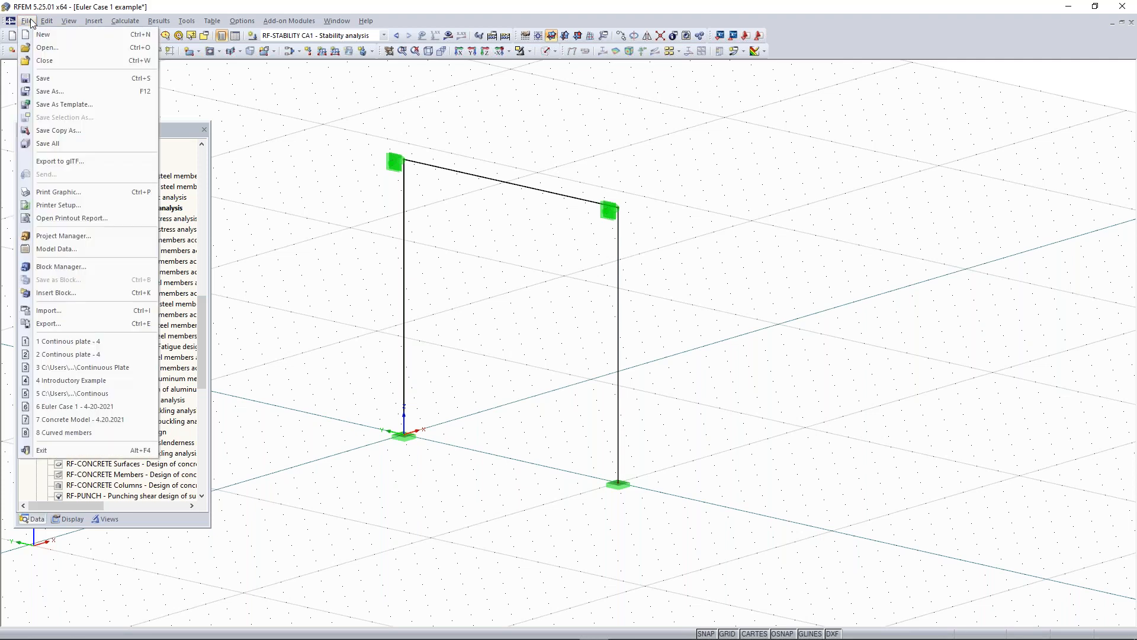
click(66, 312)
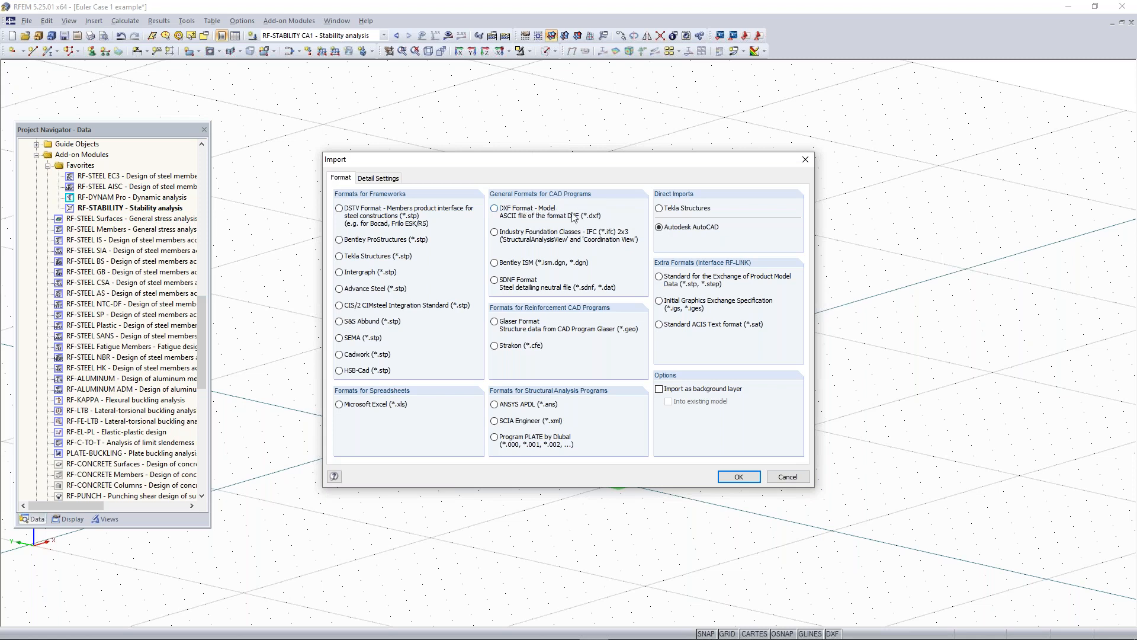
click(806, 160)
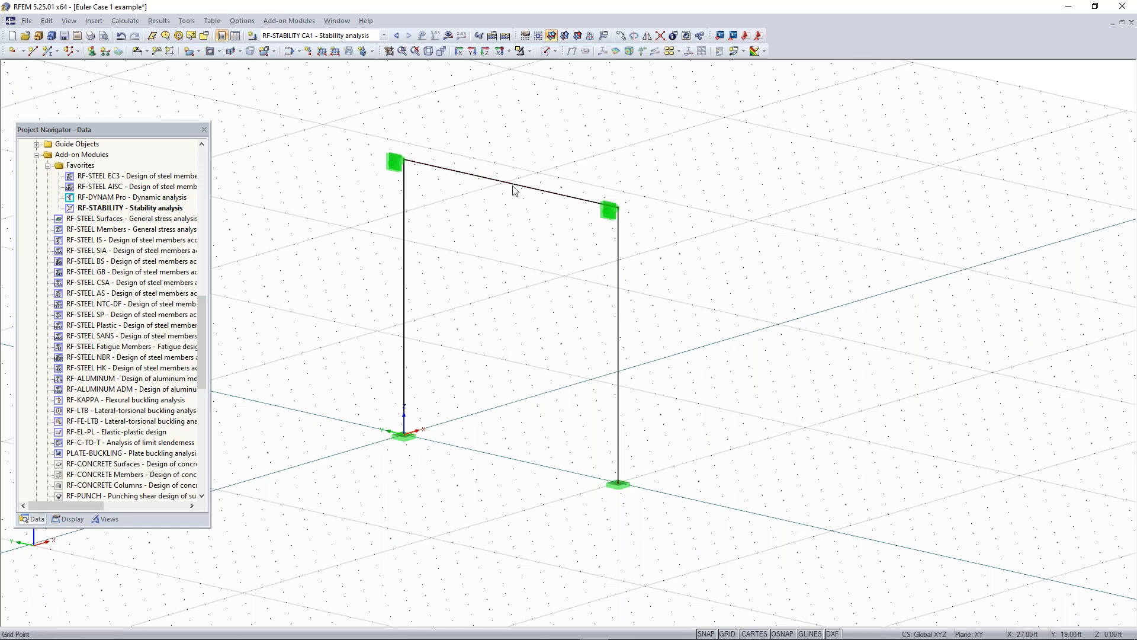
Step: Examine the member types offered for the top horizontal member, trying Cable
scroll(536, 188, down, 1)
ctrl+middle_drag(581, 163, 559, 199)
click(500, 207)
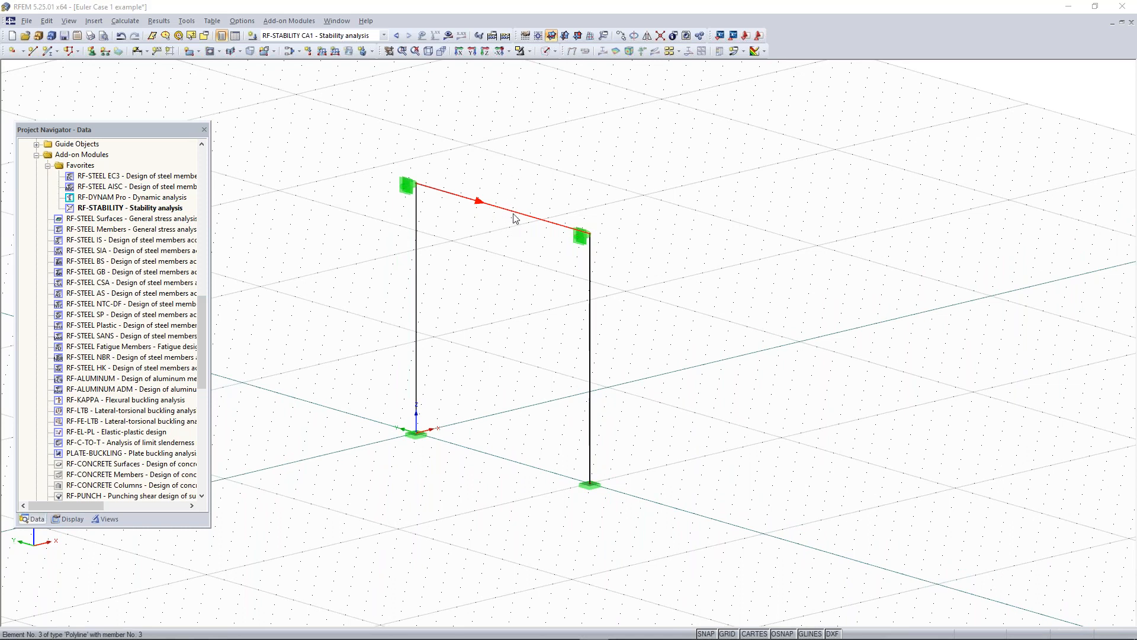
double_click(514, 219)
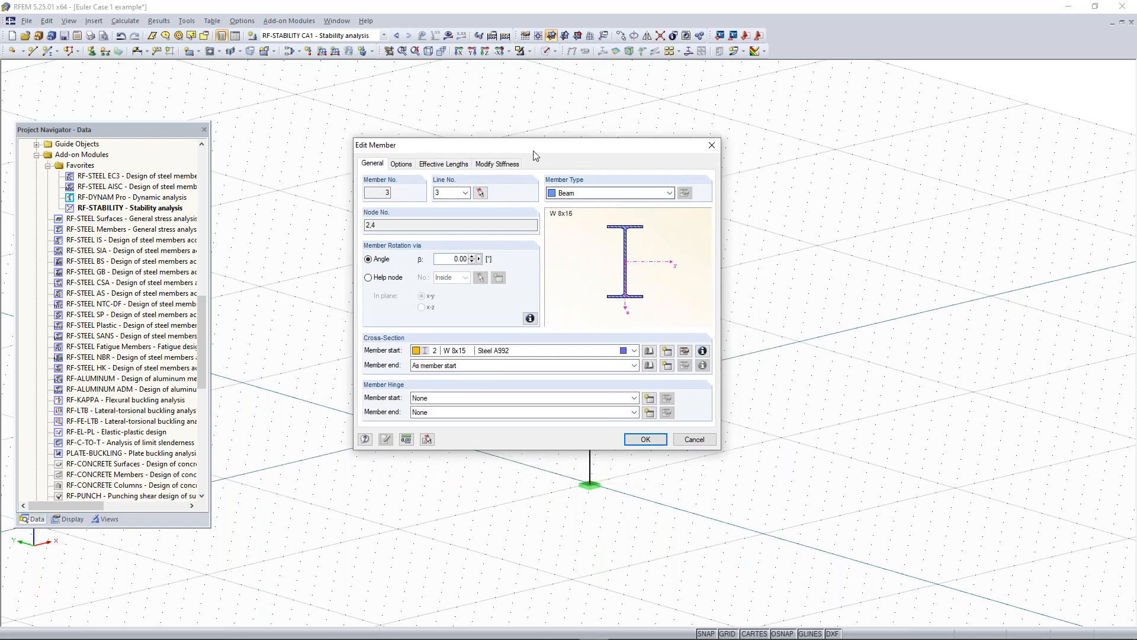
drag(532, 151, 525, 166)
click(614, 211)
click(613, 210)
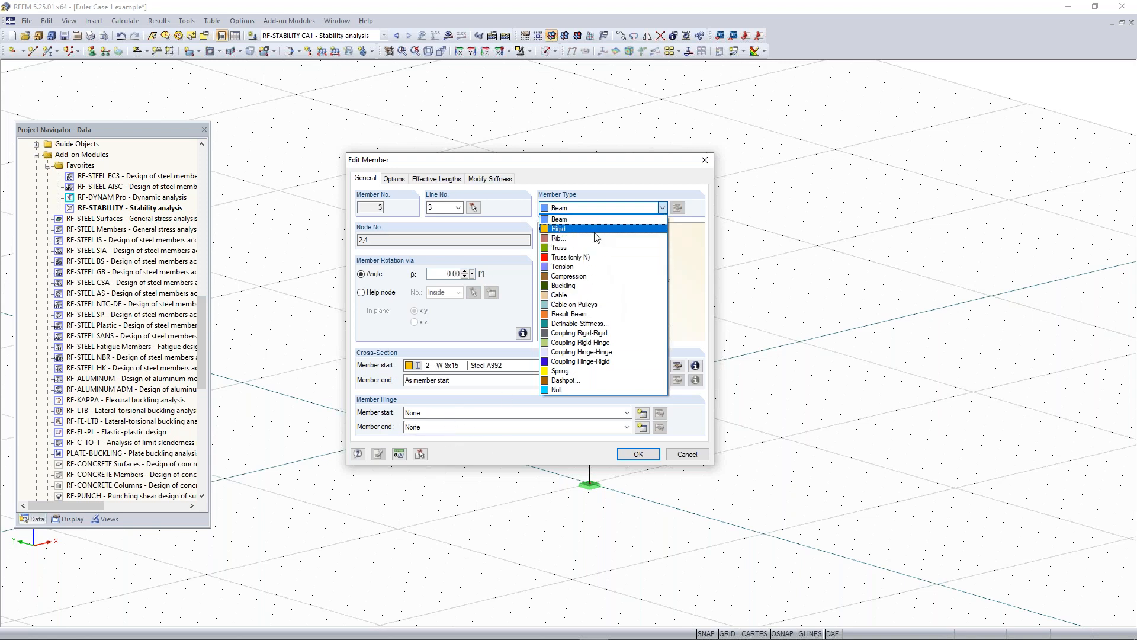
click(583, 295)
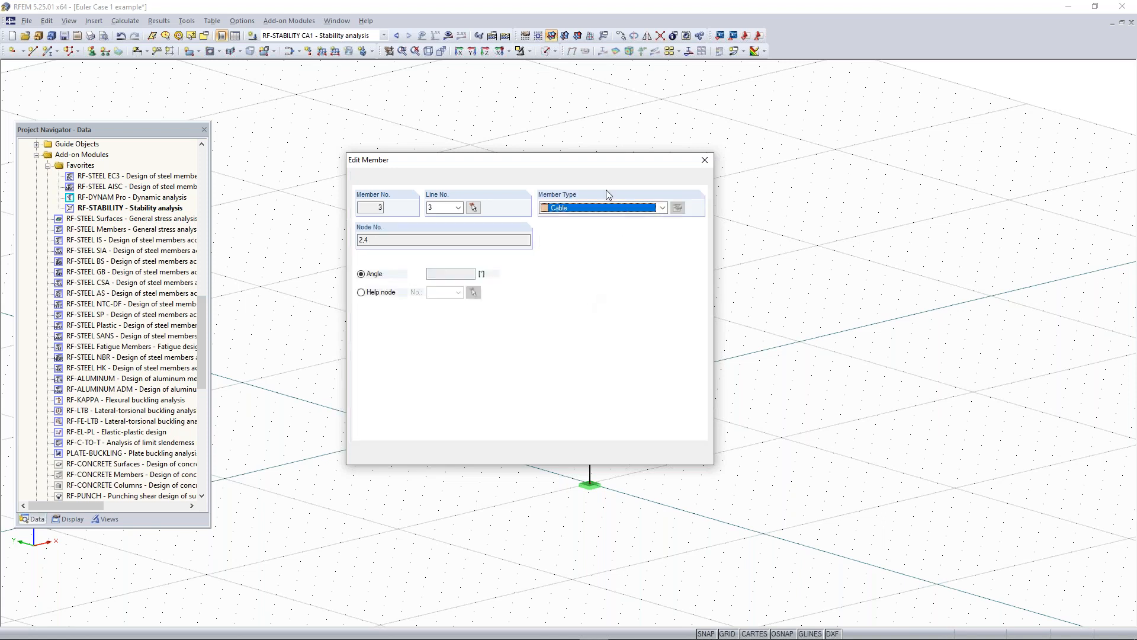
click(580, 211)
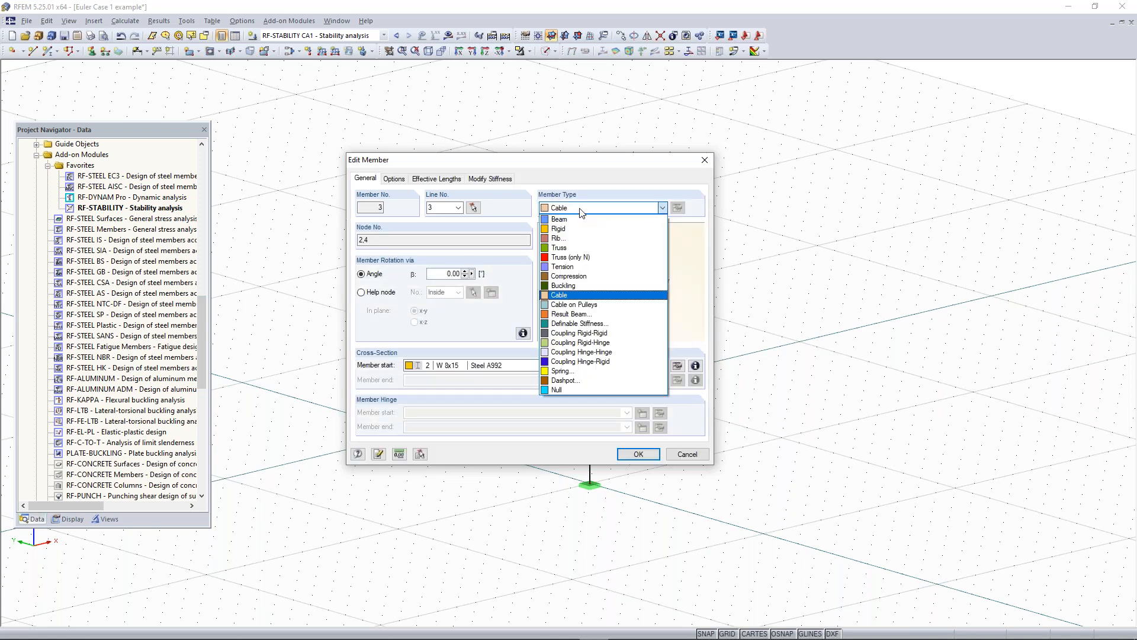
click(564, 295)
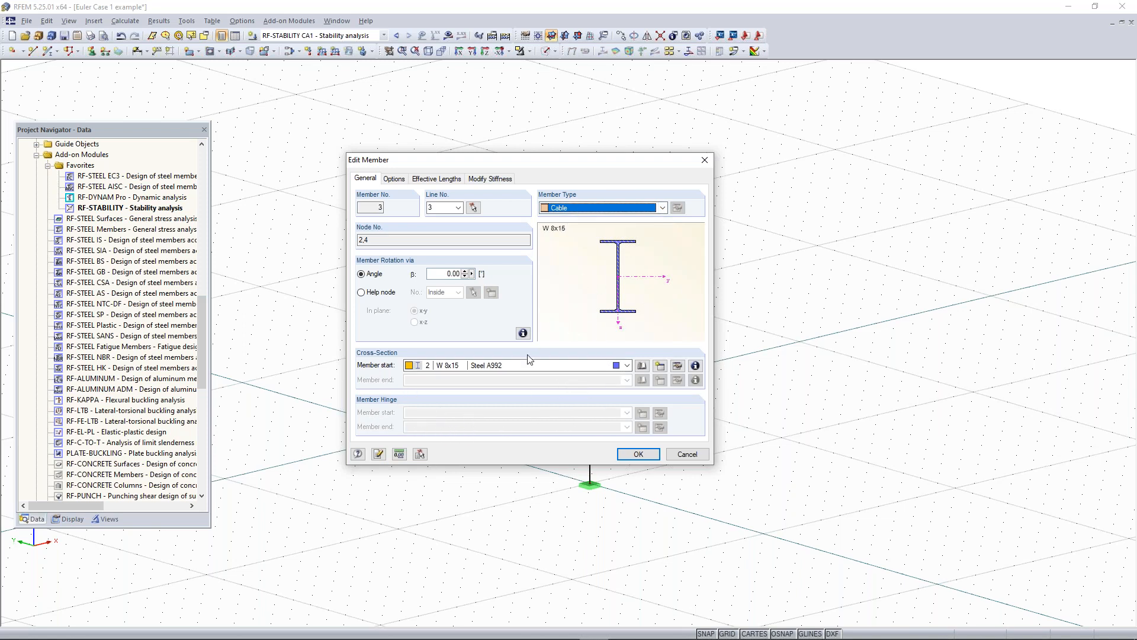
click(662, 208)
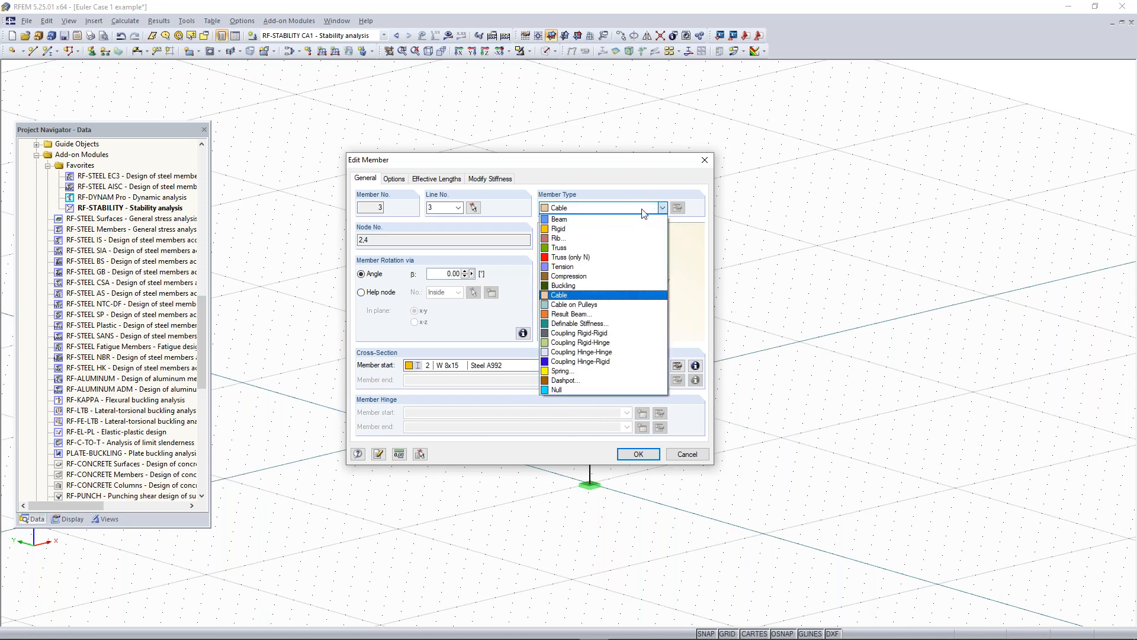
click(642, 212)
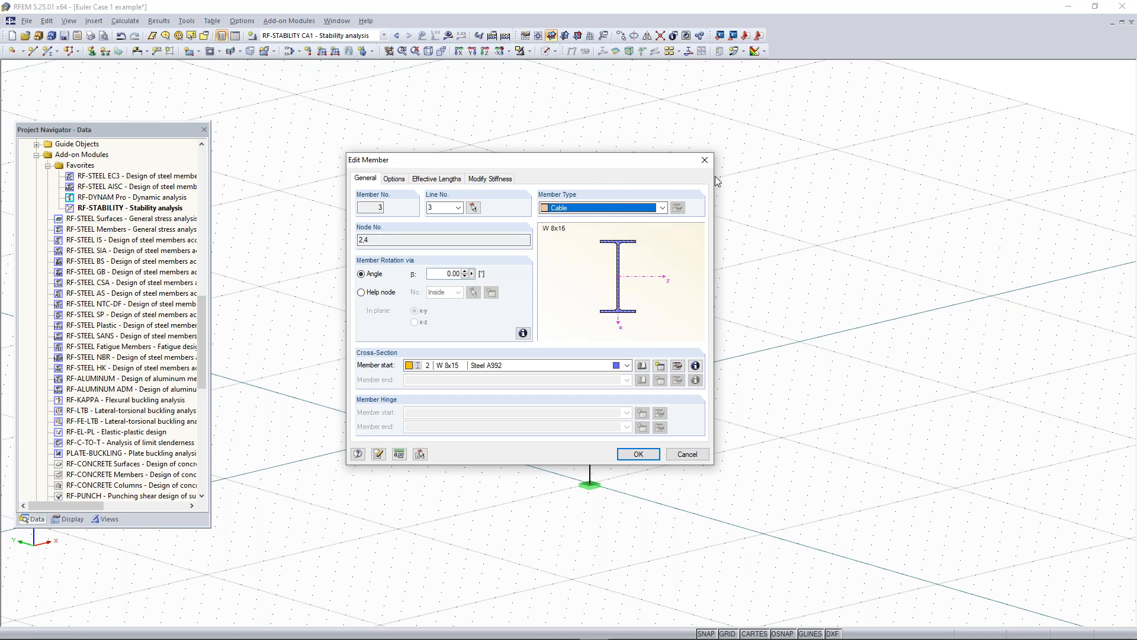
key(Return)
click(383, 140)
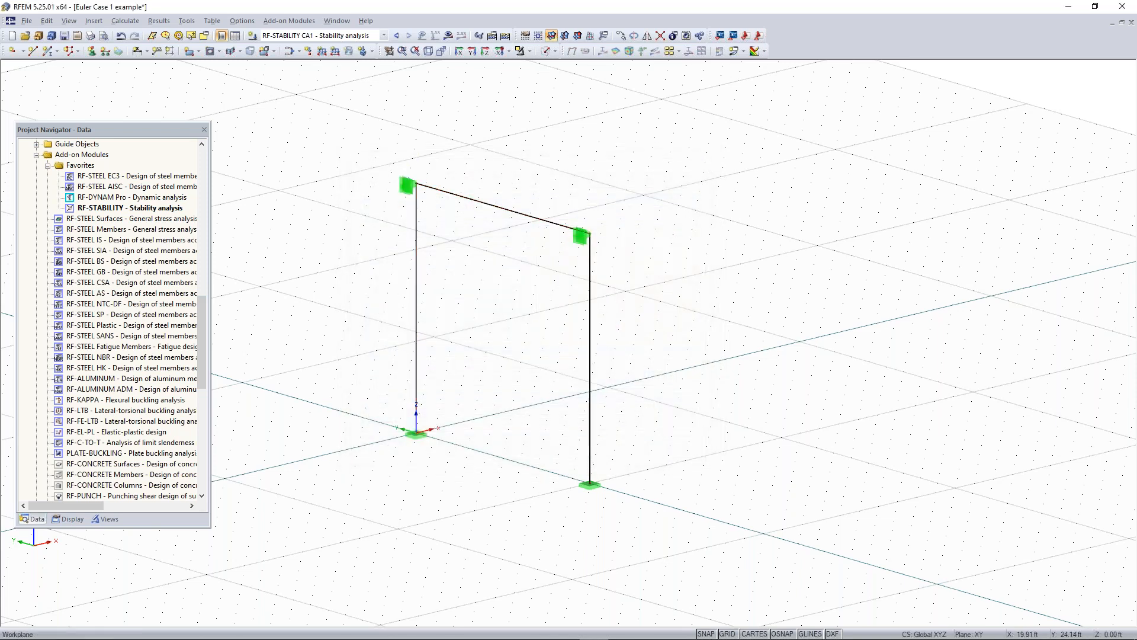
Step: Review the method-of-analysis options in the calculation parameters of load case LC1, leaving all dialogs without changes
click(288, 51)
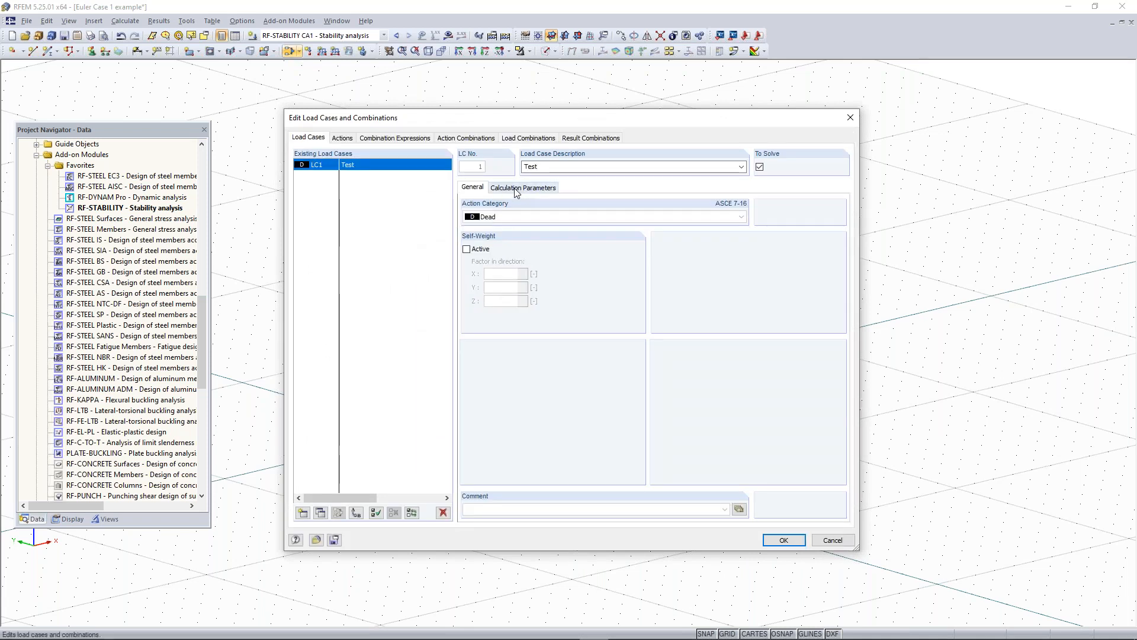
click(516, 188)
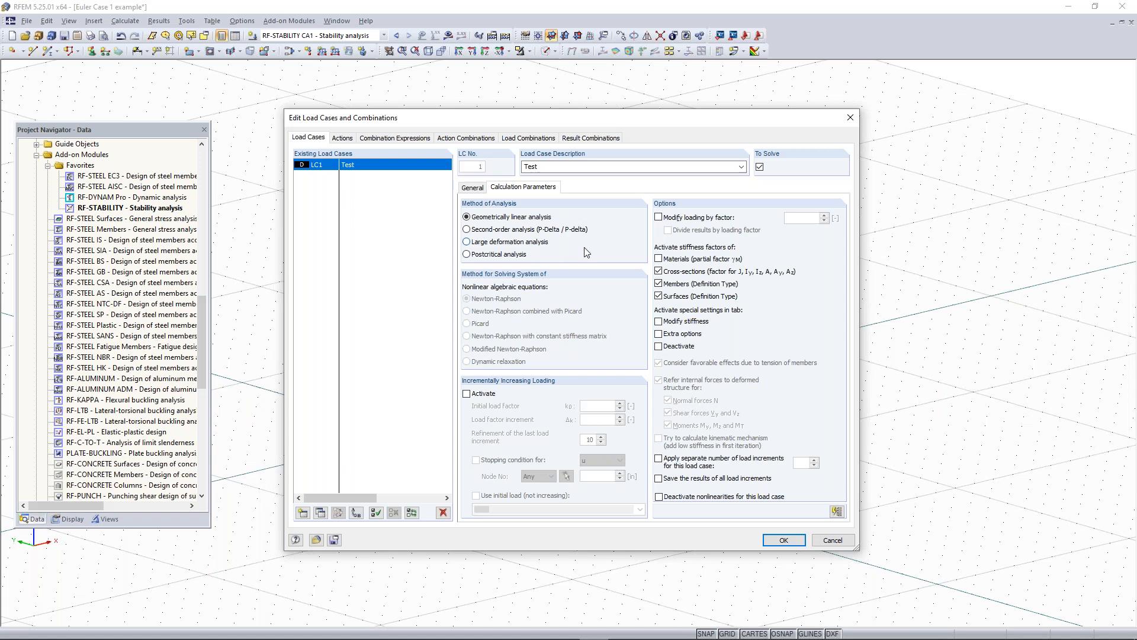
click(851, 118)
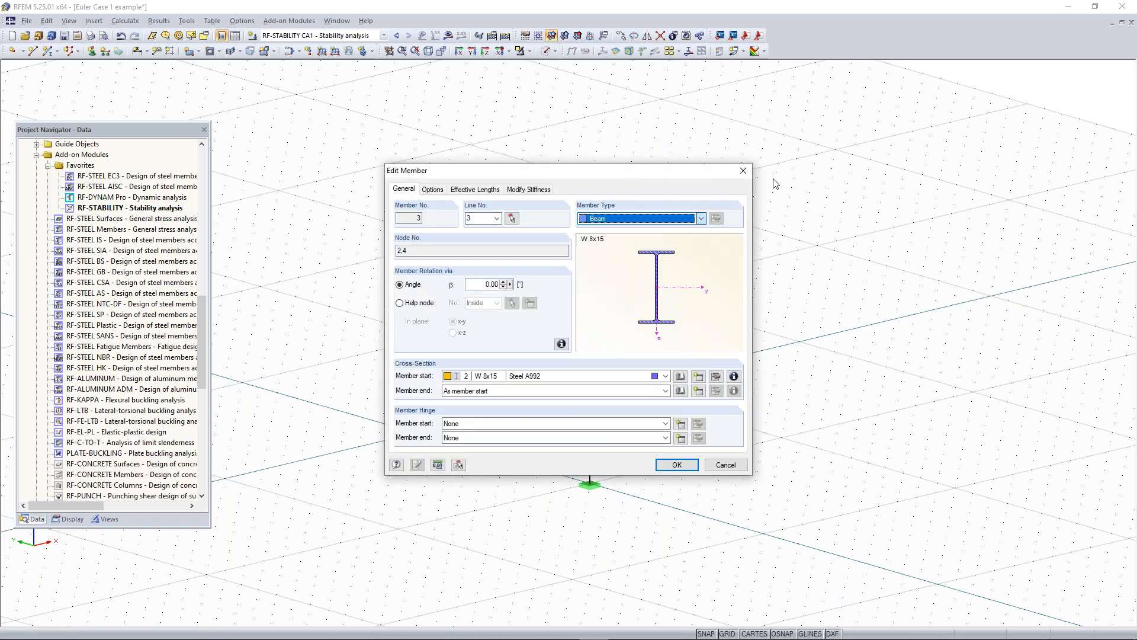
click(744, 172)
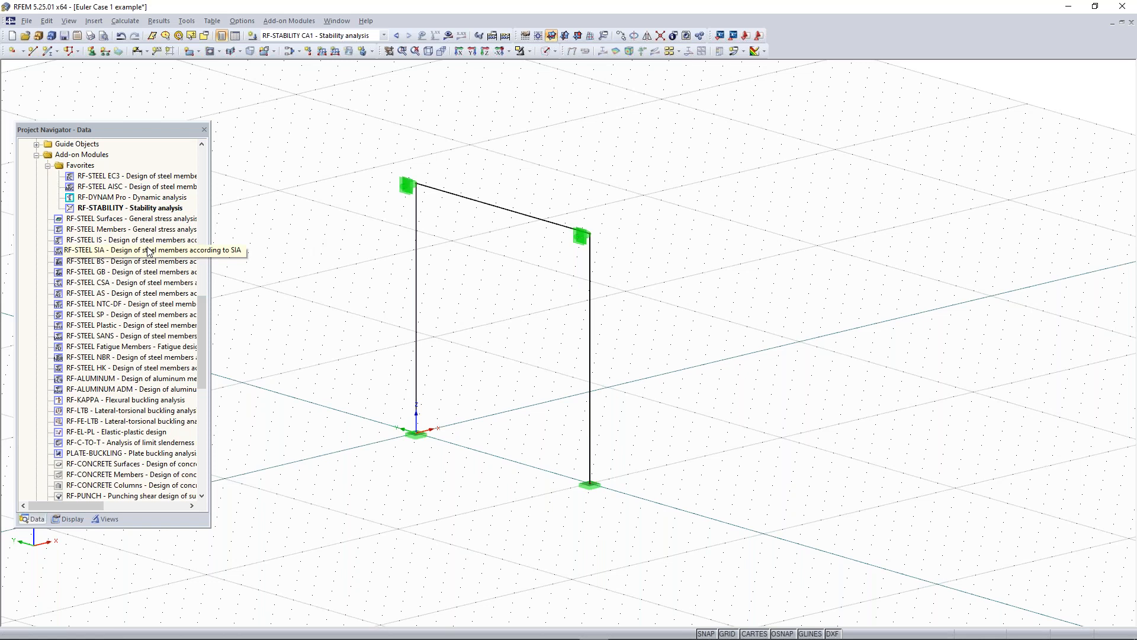
Step: Display the frame members as rendered solid sections instead of a wireframe
drag(204, 316, 205, 282)
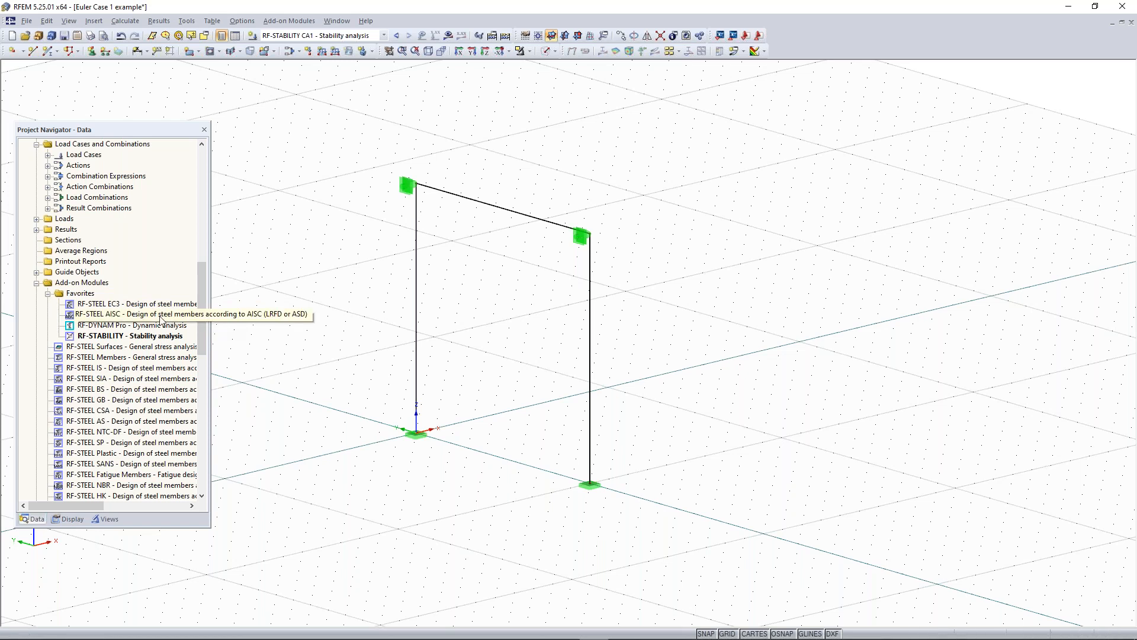
scroll(158, 319, down, 5)
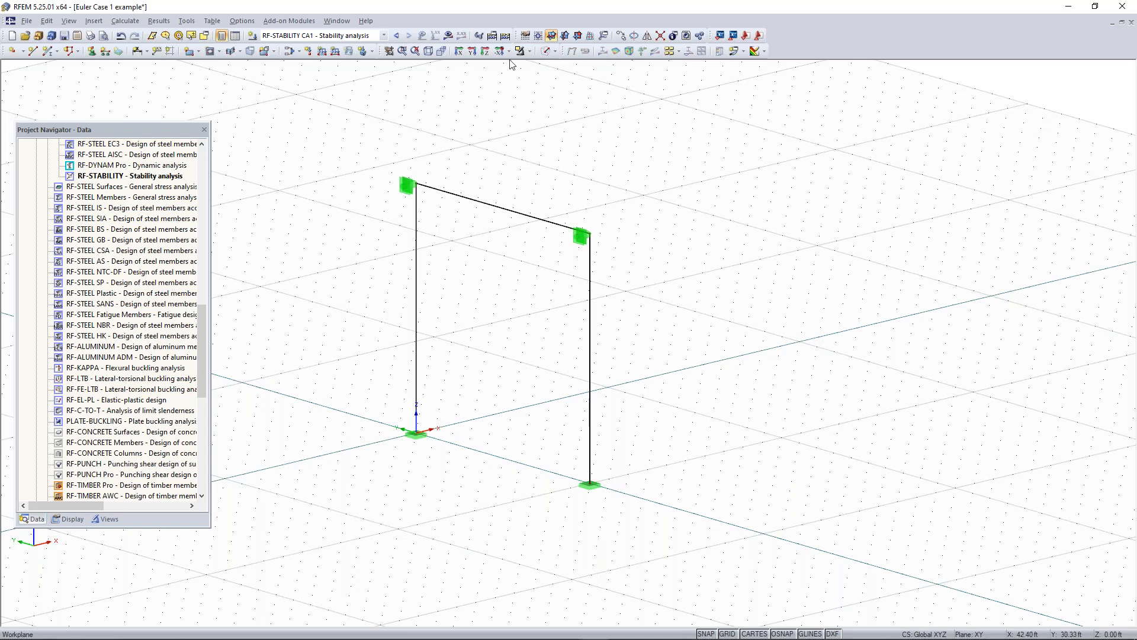
click(543, 52)
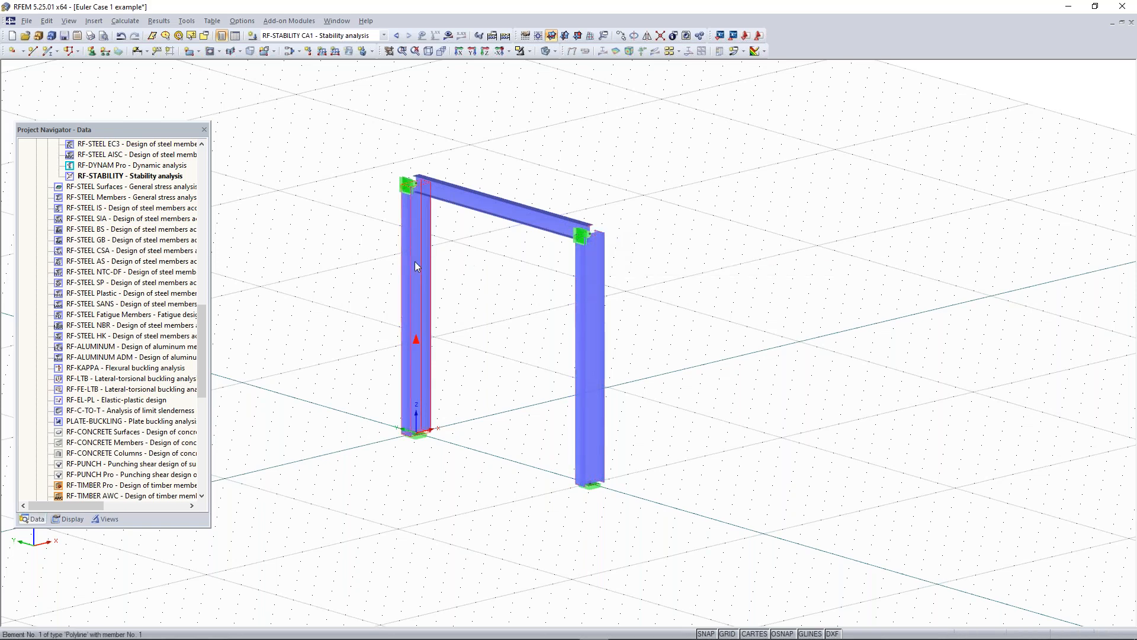
scroll(670, 213, down, 3)
ctrl+middle_drag(659, 221, 637, 254)
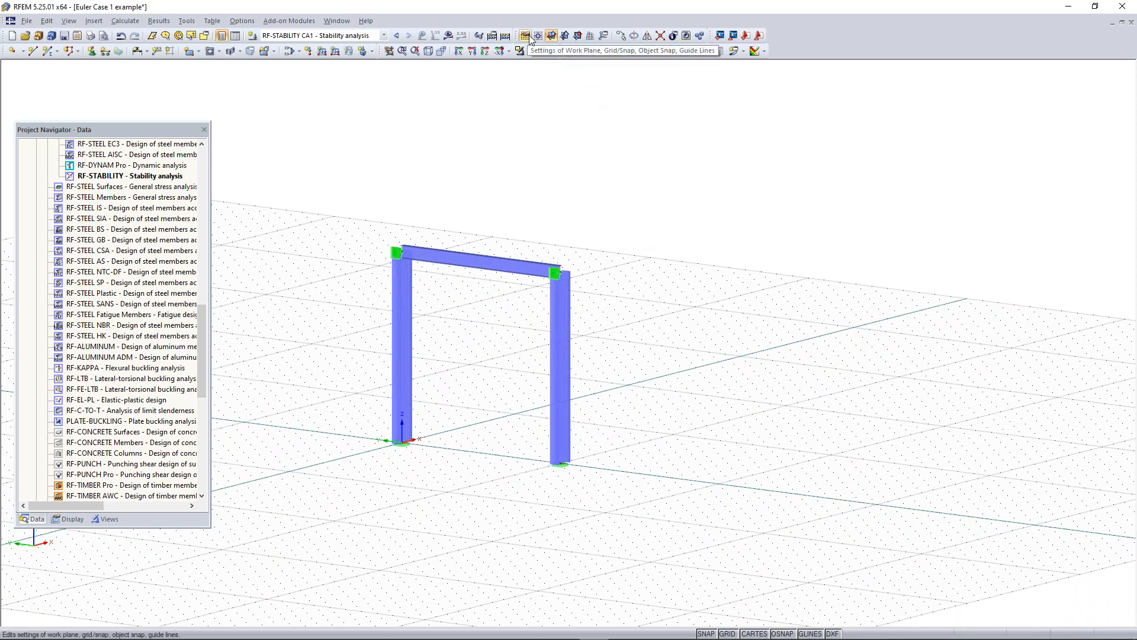
scroll(100, 261, up, 4)
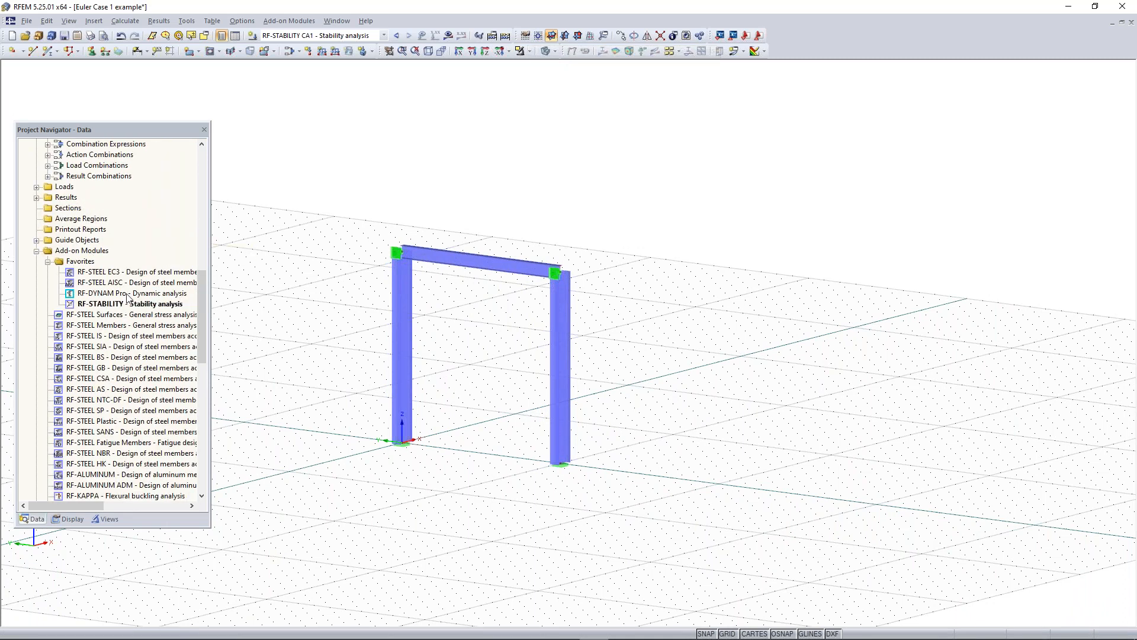
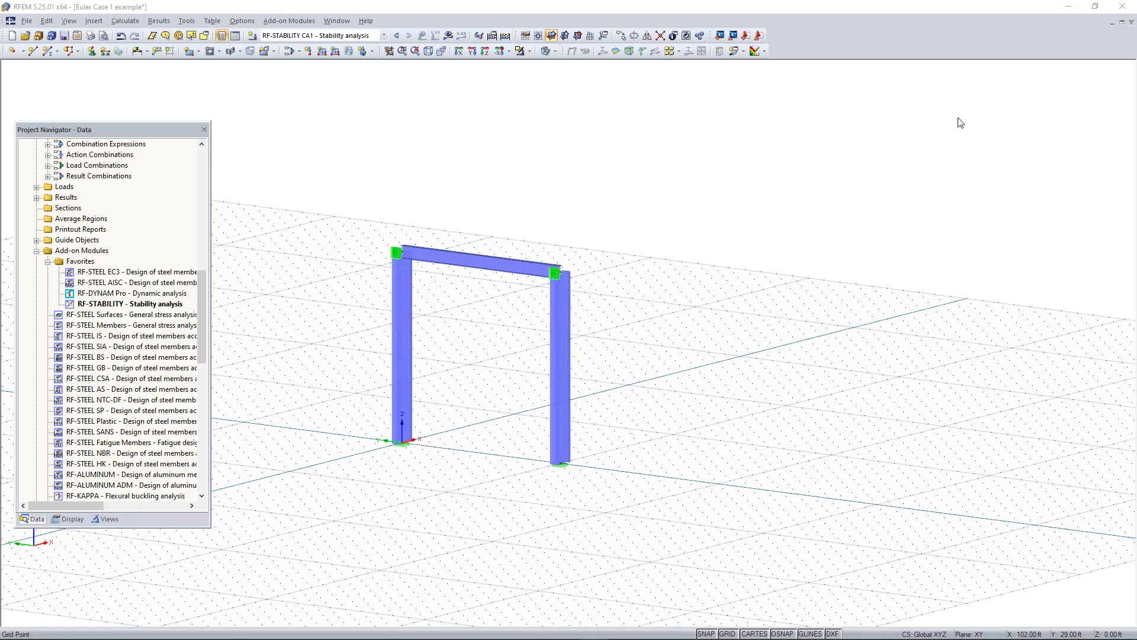
Step: Switch to the presentation and show the Concrete Model example slide
key(alt+Tab)
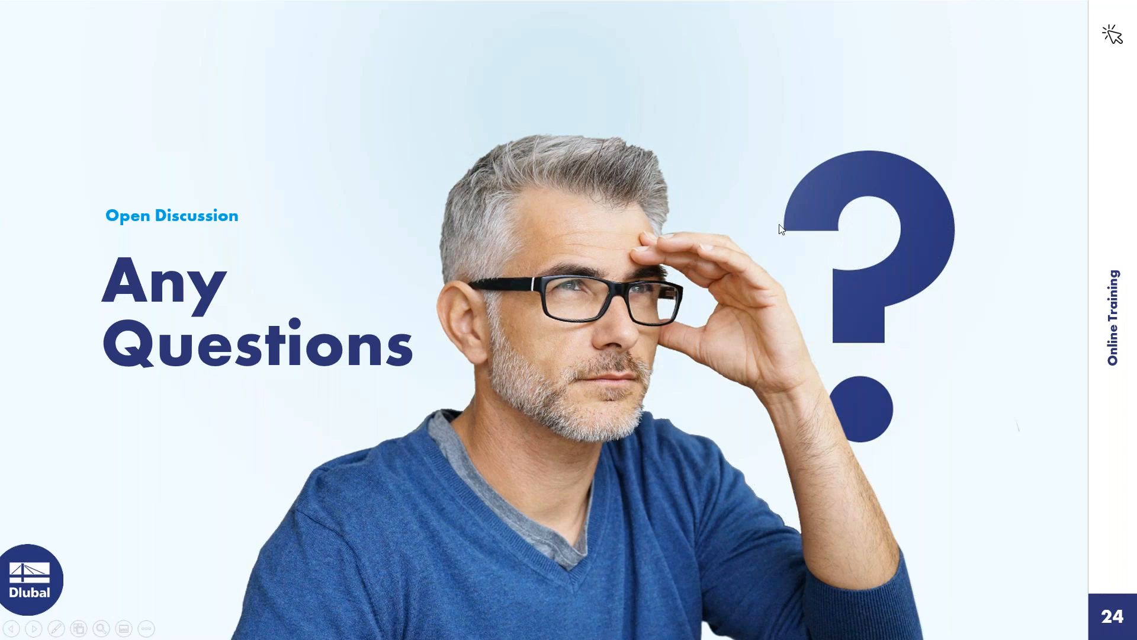
click(880, 332)
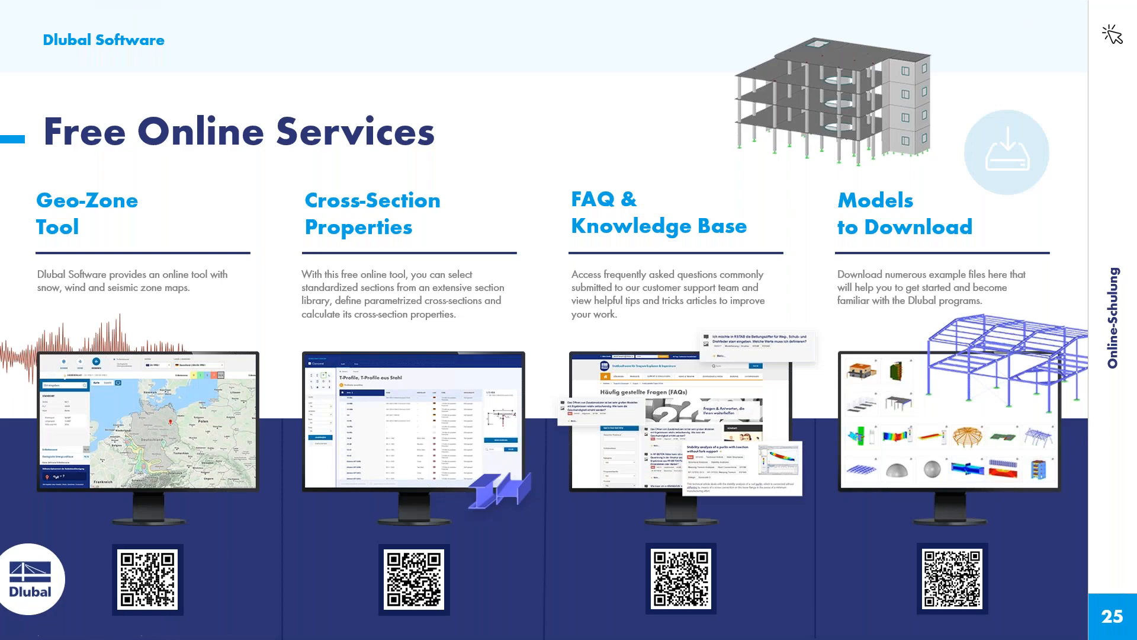
key(Left)
key(Left)
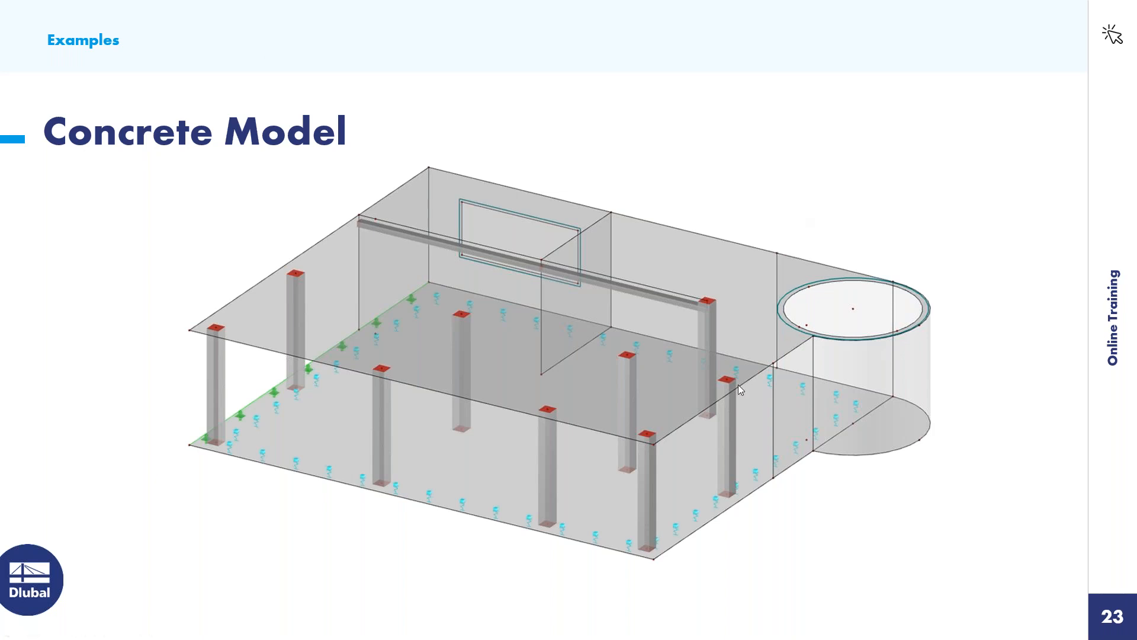
Step: Switch back to RFEM and create a new 3D model named "Concrete Model - Example"
mouse_move(567, 617)
key(super)
click(595, 628)
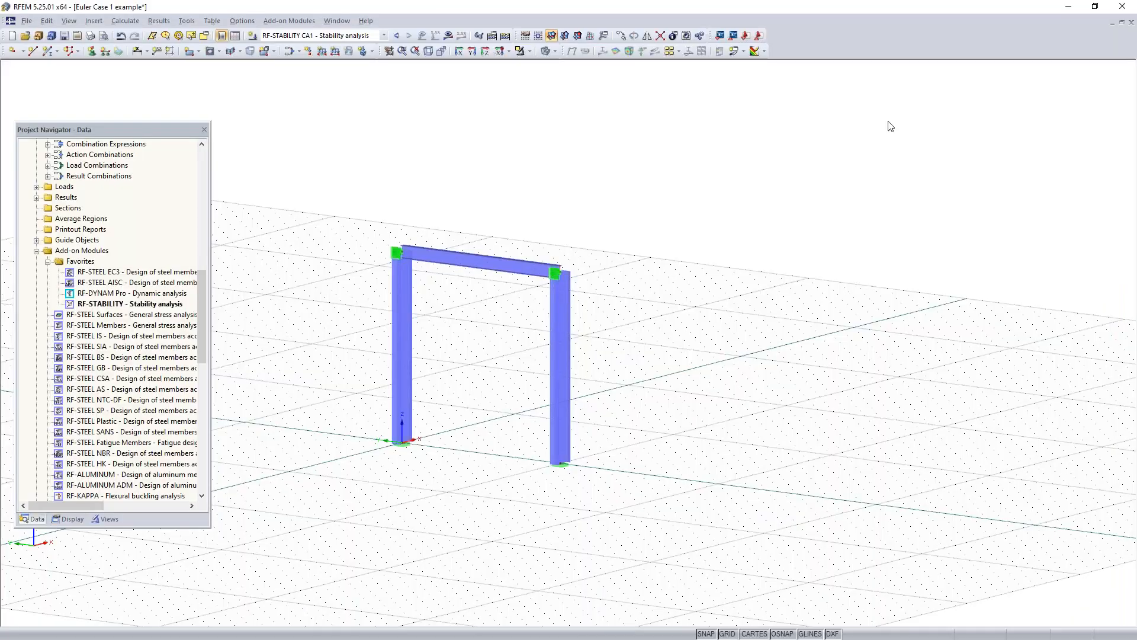
middle_drag(628, 330, 697, 331)
scroll(734, 323, down, 2)
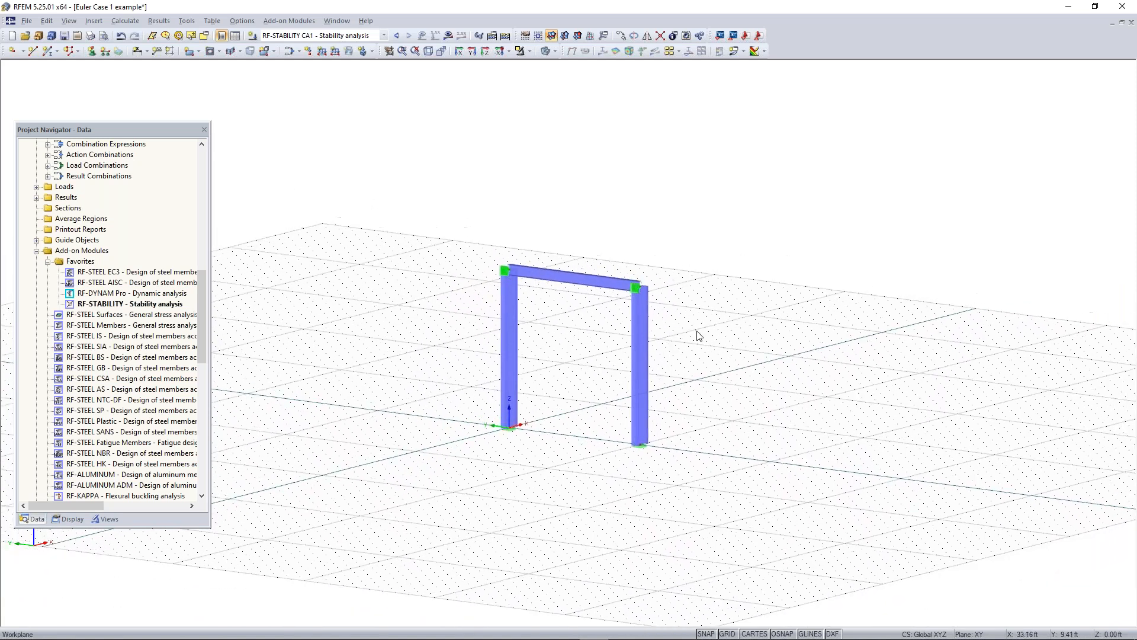
click(10, 36)
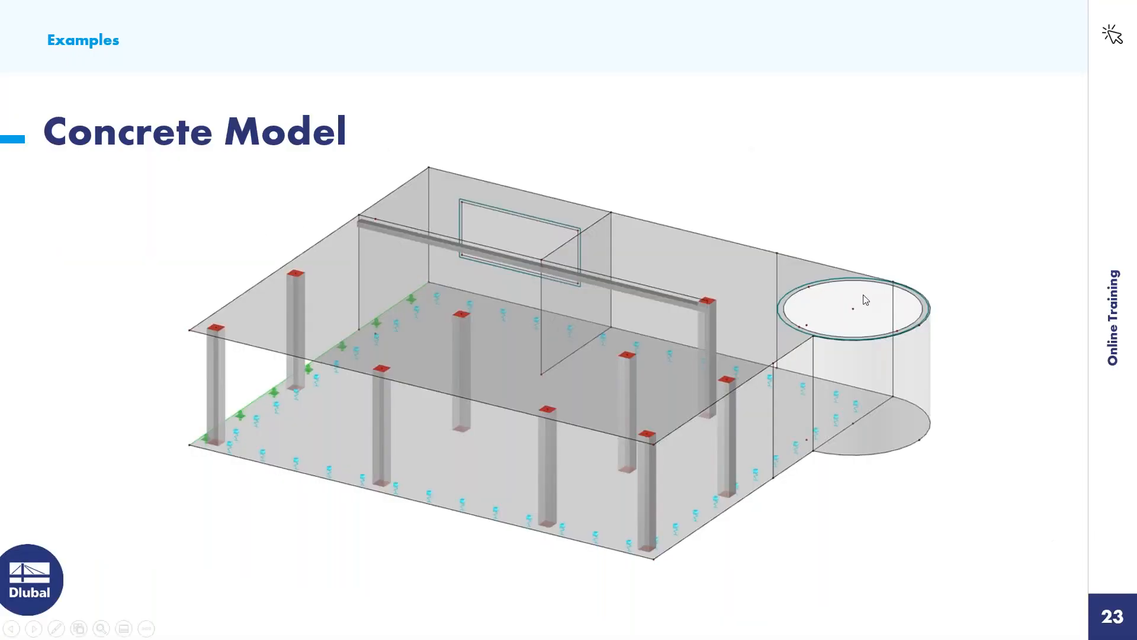
key(super)
click(595, 628)
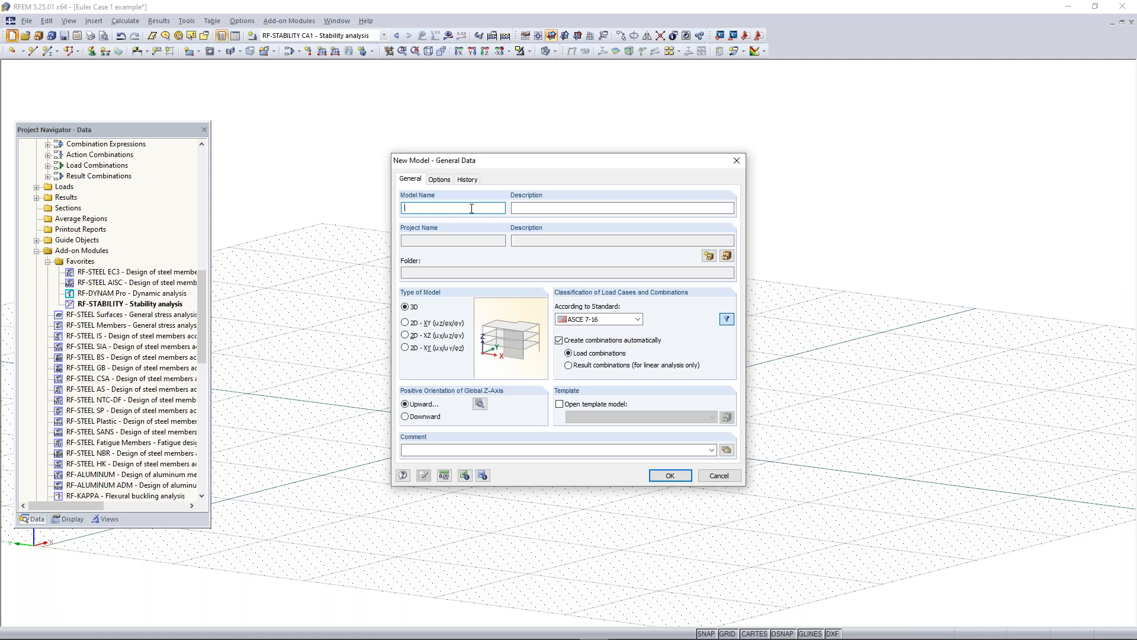
text(Concrete model)
text(- Example)
click(680, 476)
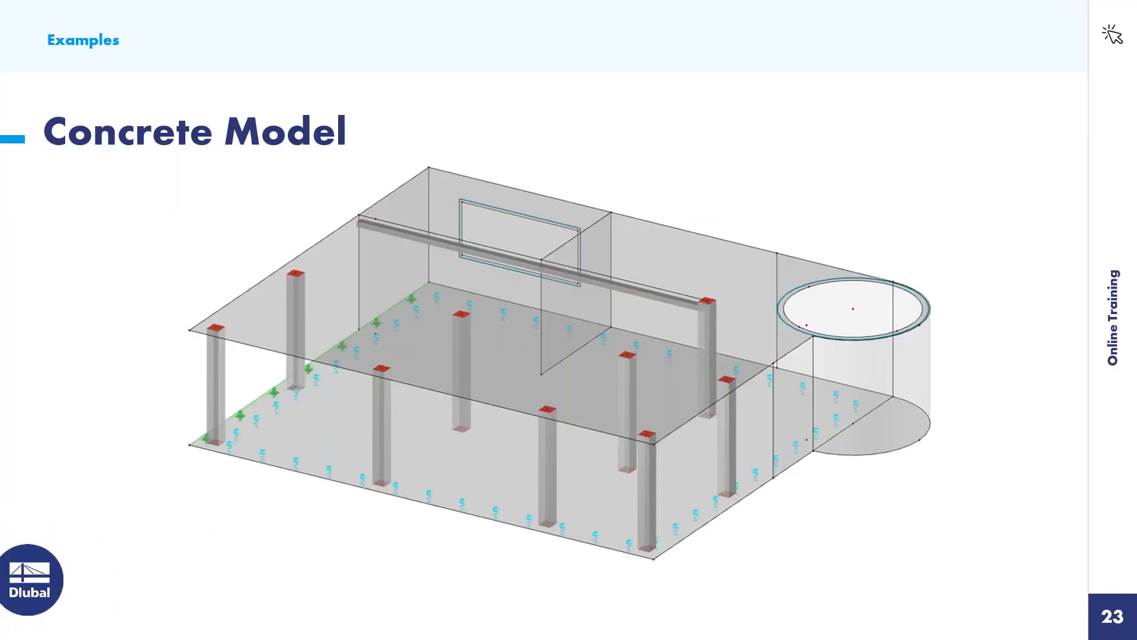
Step: Return to the new empty model in RFEM and view its work plane from a steeper angle
key(super)
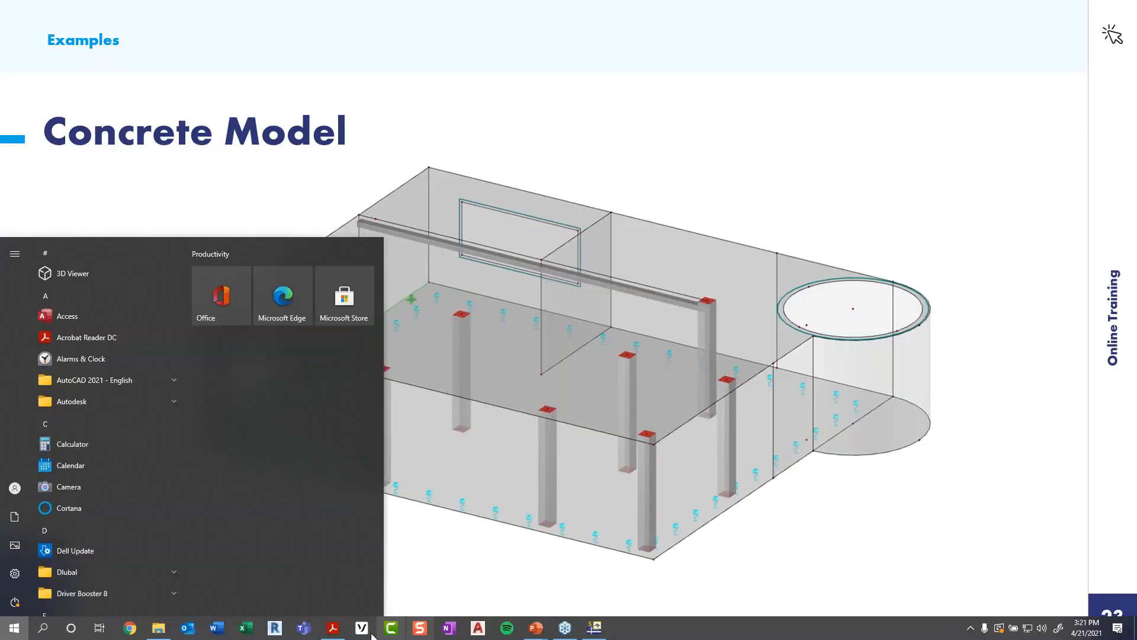
click(599, 632)
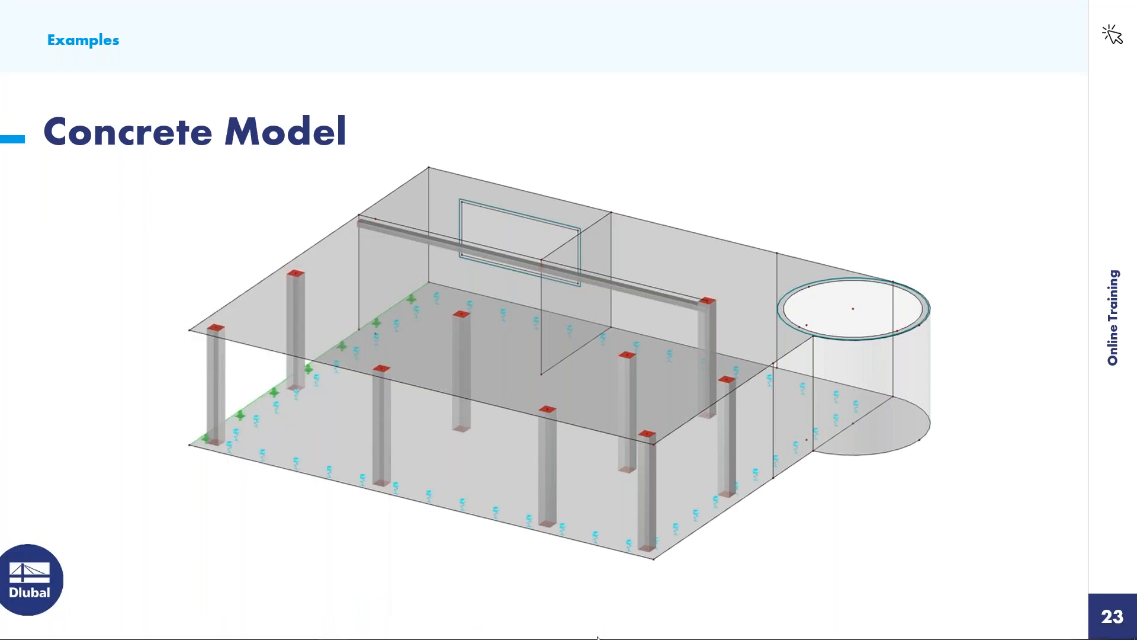
mouse_move(597, 638)
key(super)
click(597, 634)
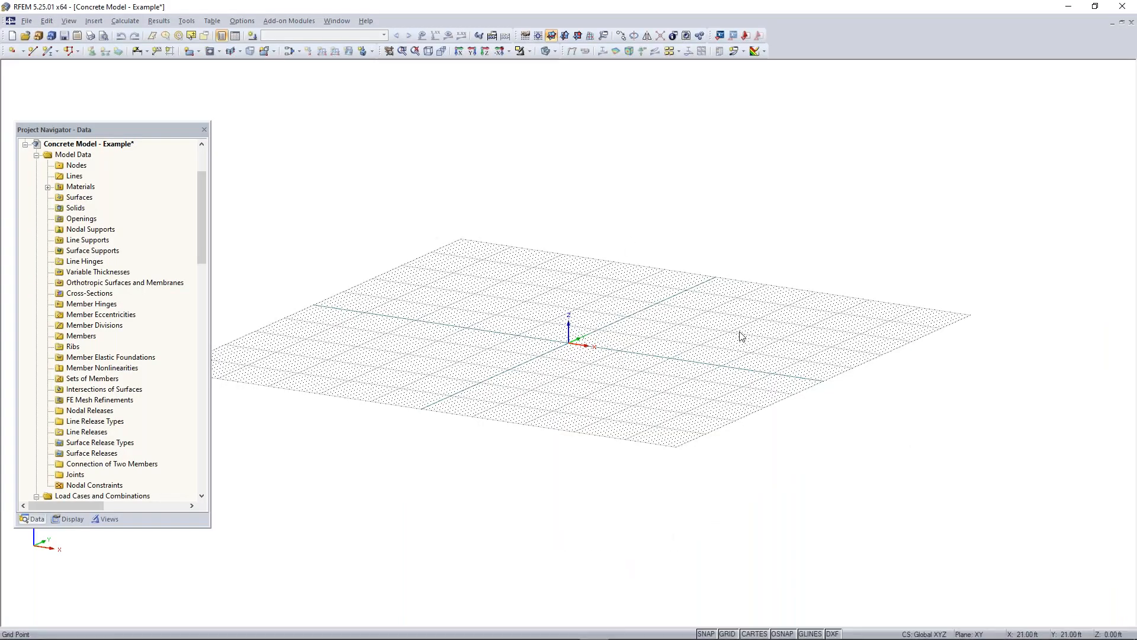
middle_drag(568, 352, 547, 375)
ctrl+middle_drag(547, 375, 580, 457)
middle_drag(633, 341, 634, 467)
middle_drag(633, 363, 593, 379)
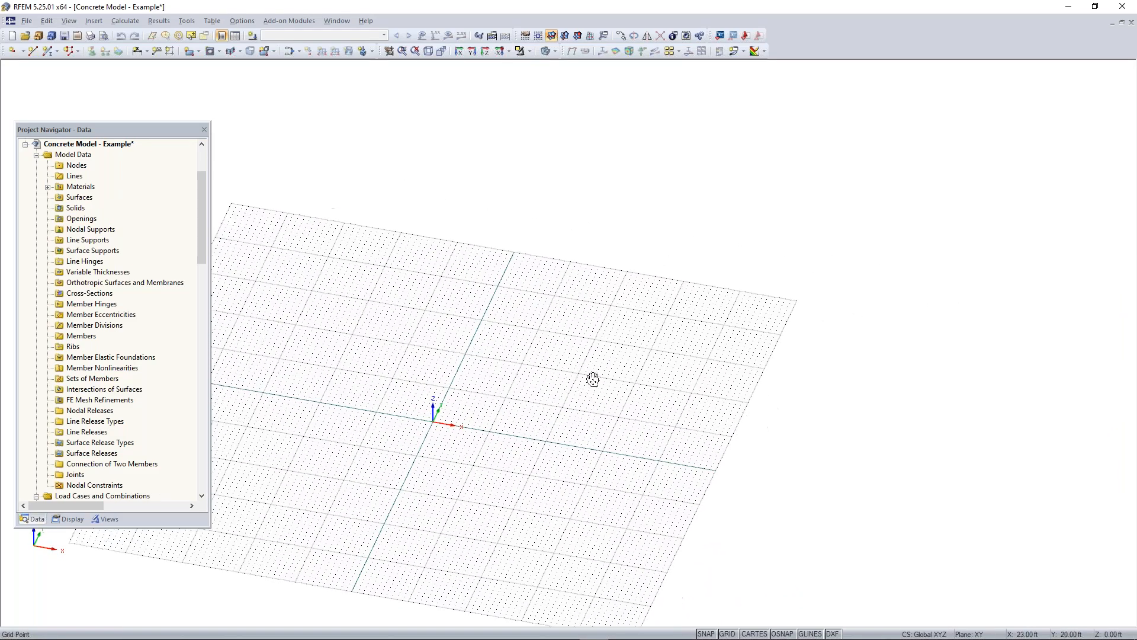
Step: Draw a constant-thickness rectangular surface in Concrete f'c = 4000 psi from the origin to X 46 ft, Y 40 ft
click(190, 54)
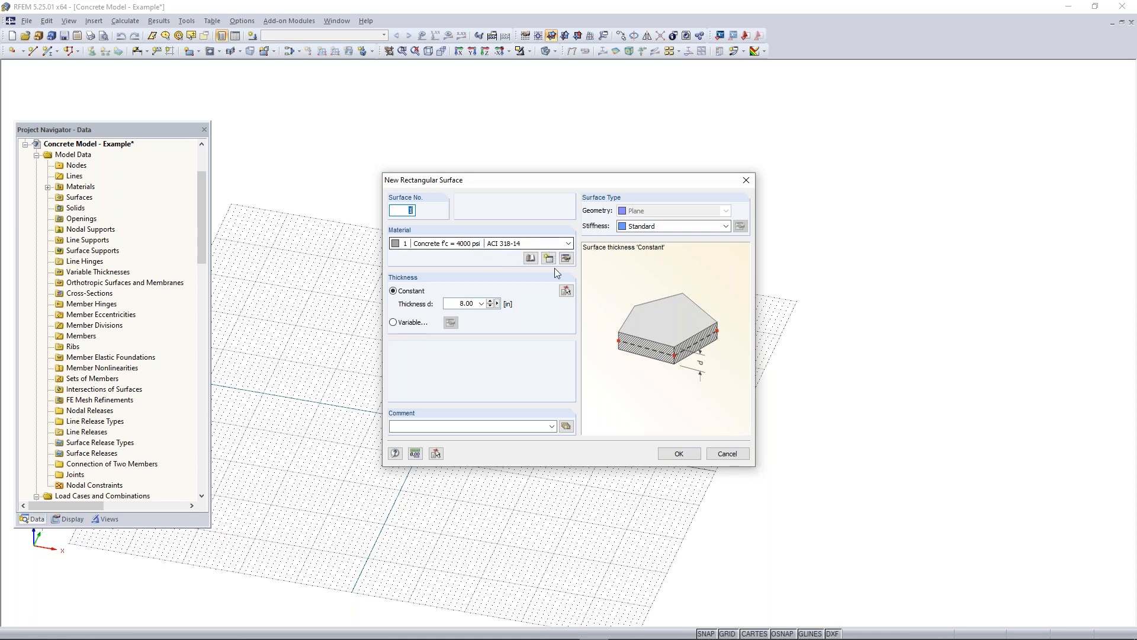
double_click(462, 303)
click(679, 453)
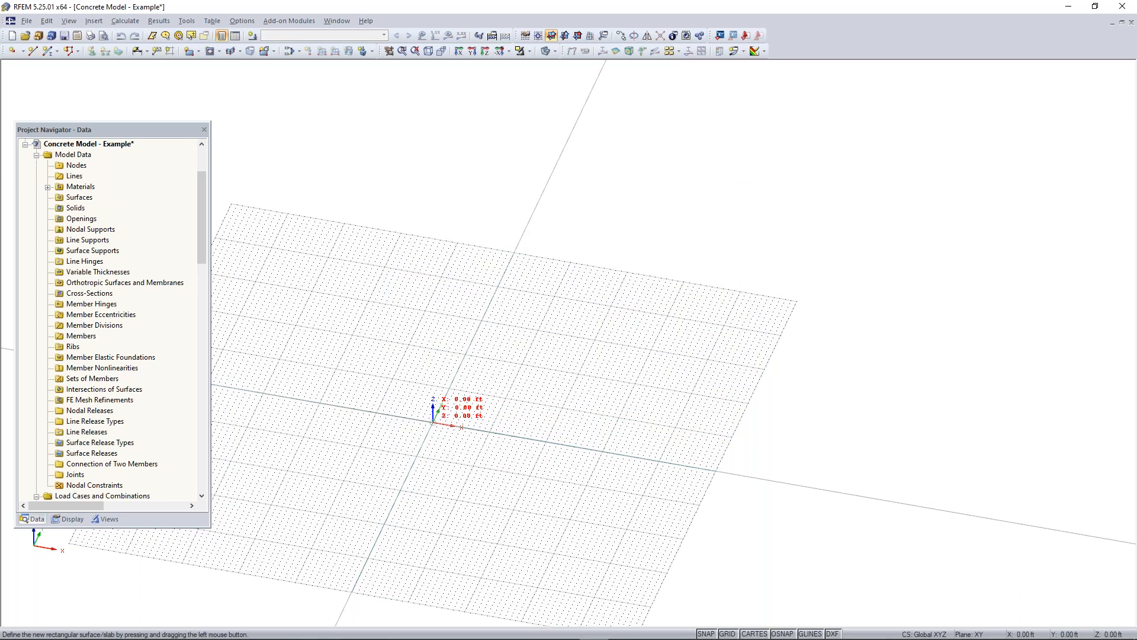
click(433, 423)
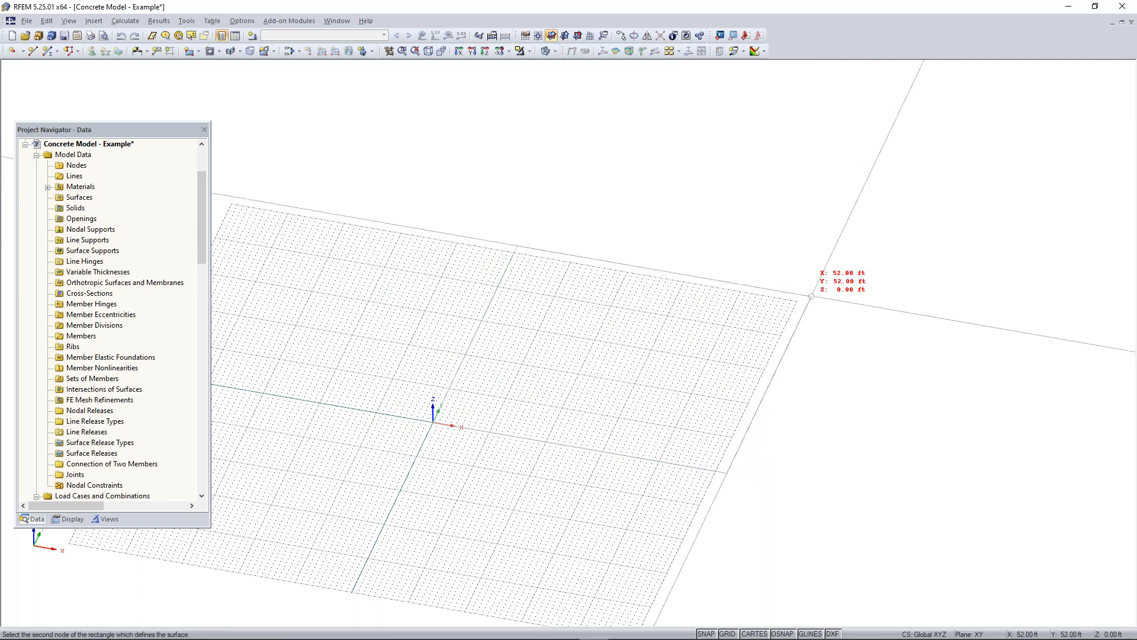
middle_drag(811, 295, 739, 323)
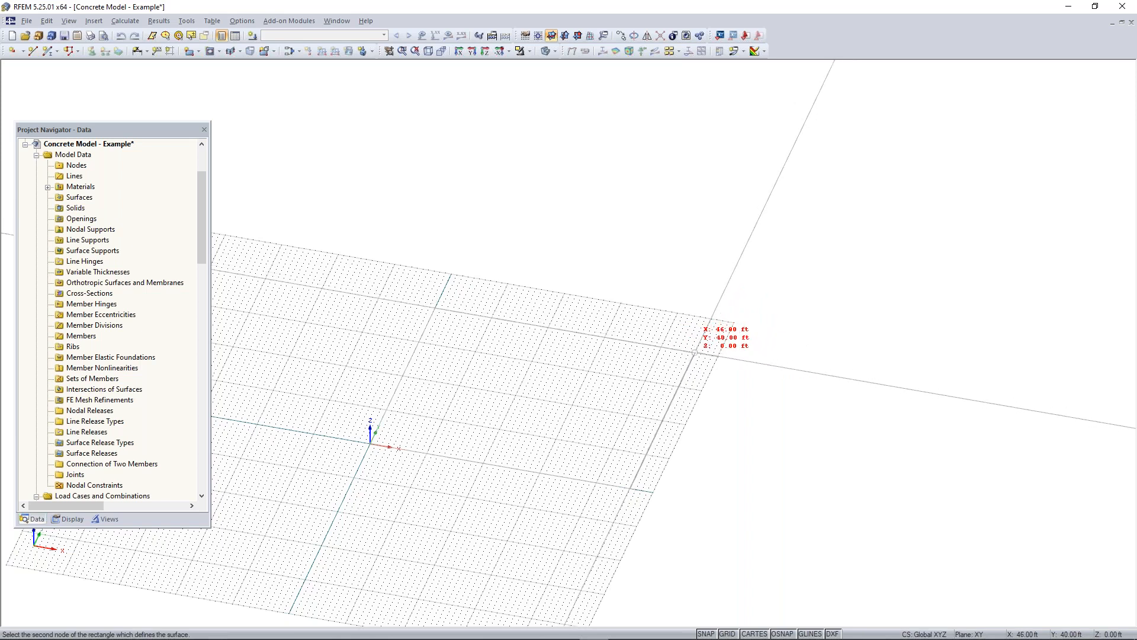
click(695, 353)
key(Escape)
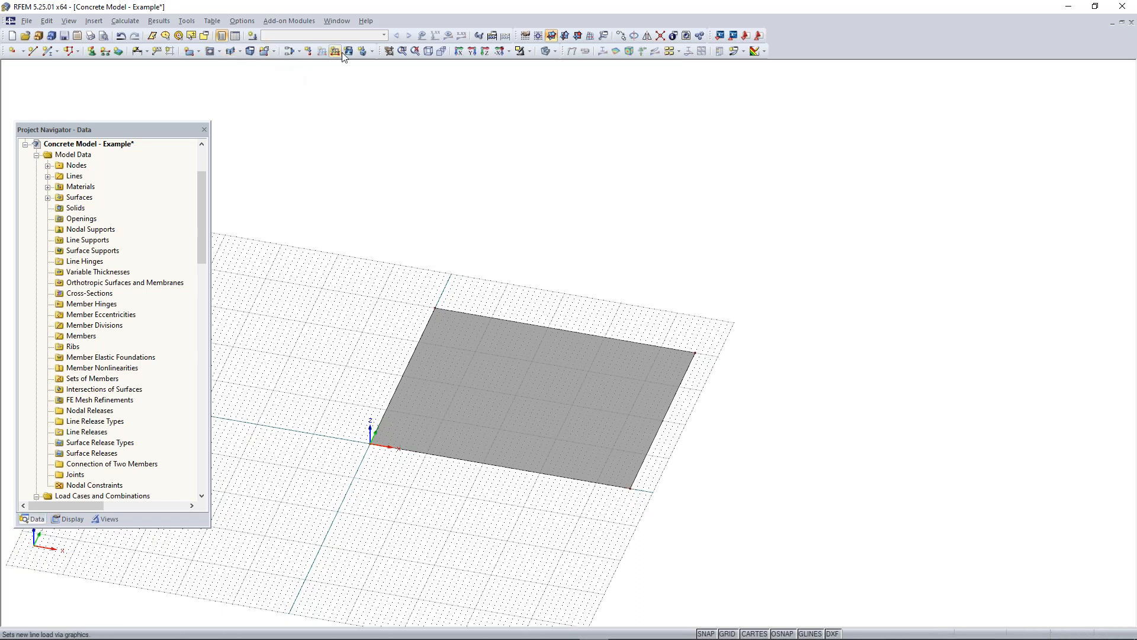
Step: Show the whole slab in plan by setting the view to the reverse Z-direction
click(416, 52)
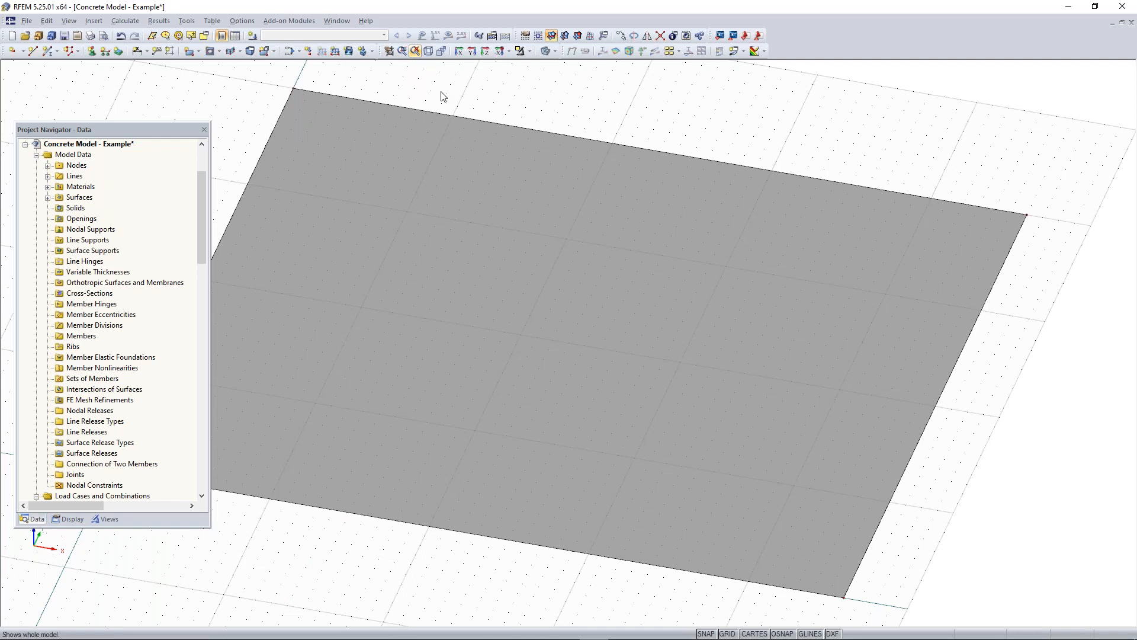
scroll(513, 155, down, 1)
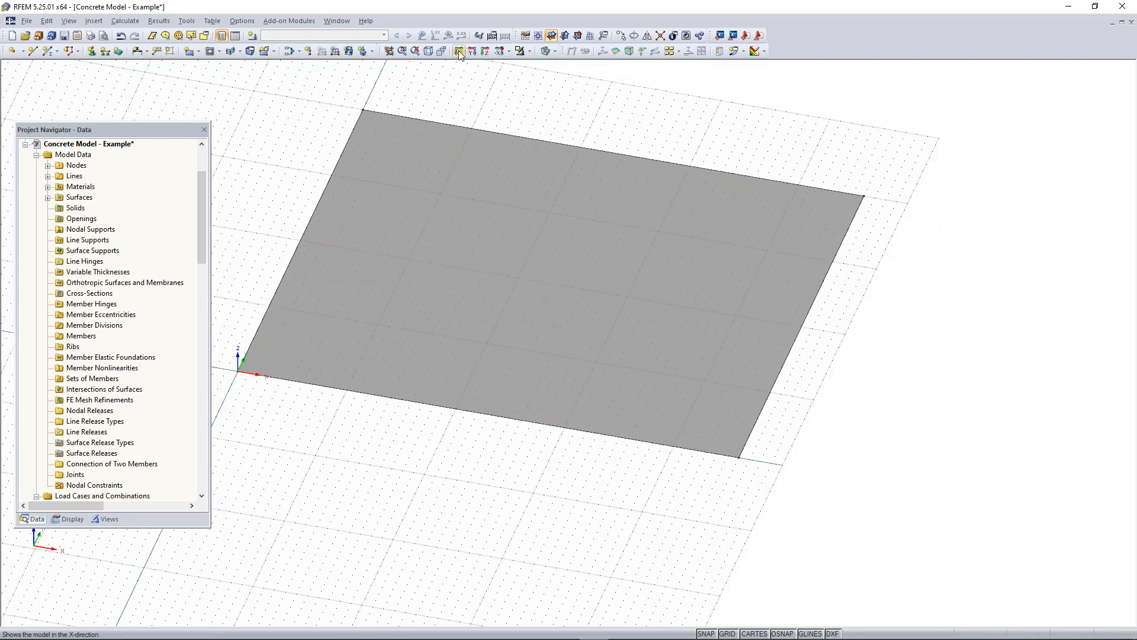
click(508, 52)
click(539, 104)
click(508, 52)
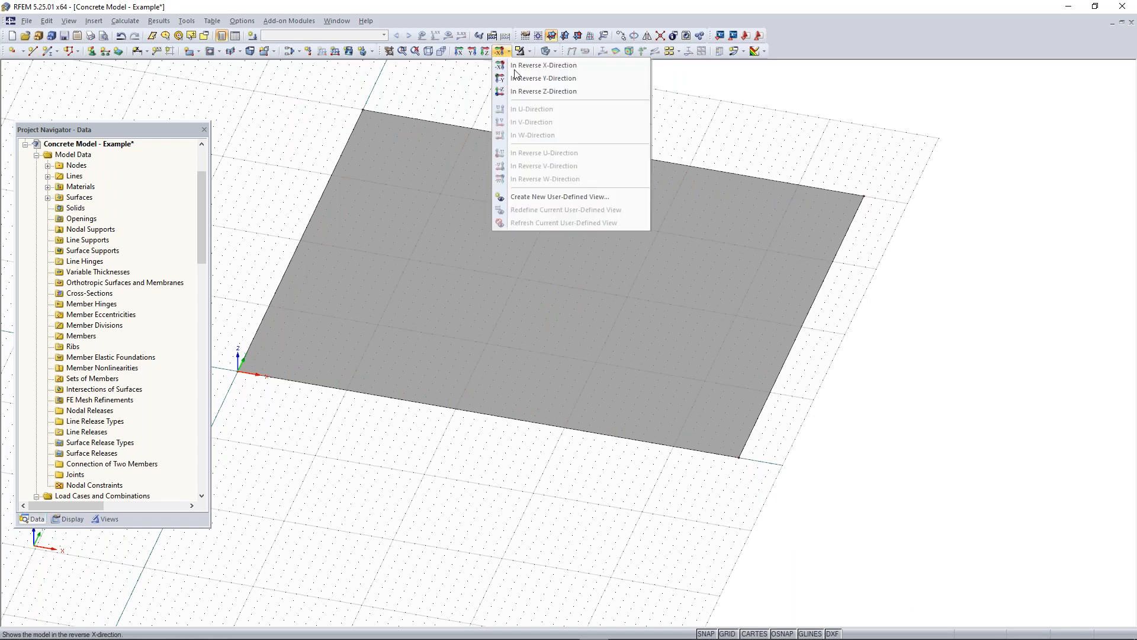
click(526, 90)
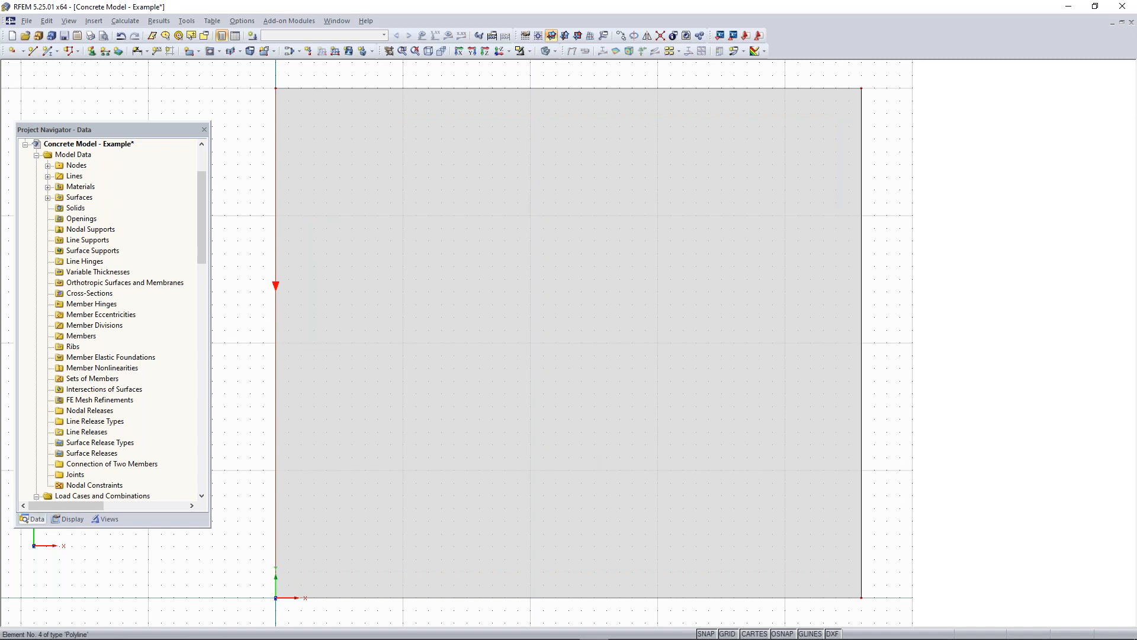
Step: Copy the slab's corner node at the origin once, offset 2 ft in X and 2 ft in Y
middle_drag(275, 598, 396, 433)
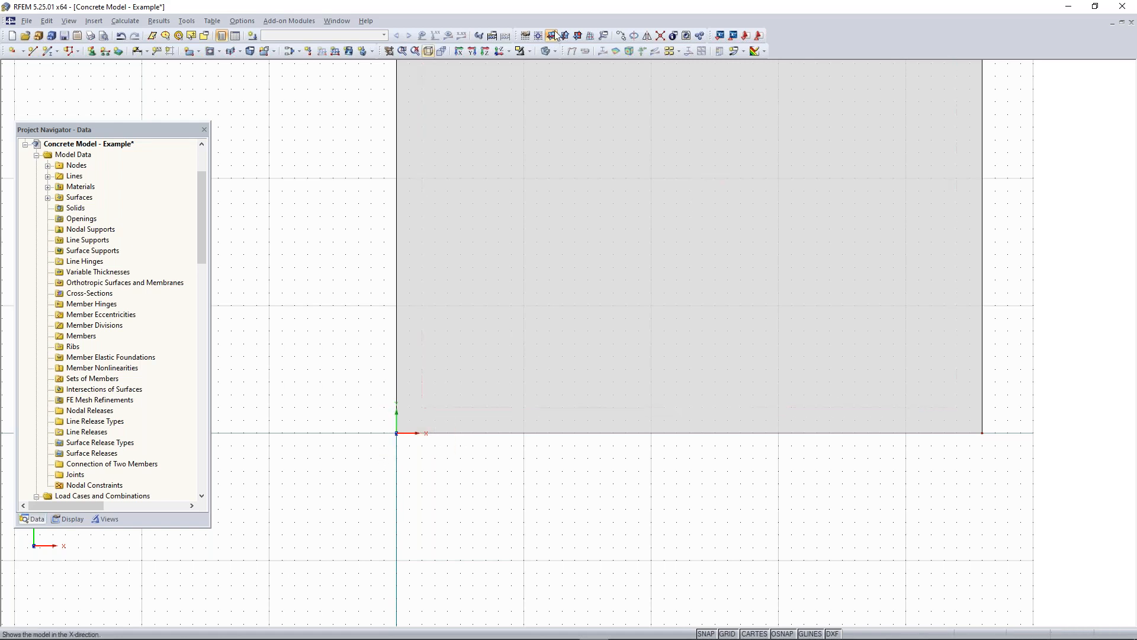
click(622, 37)
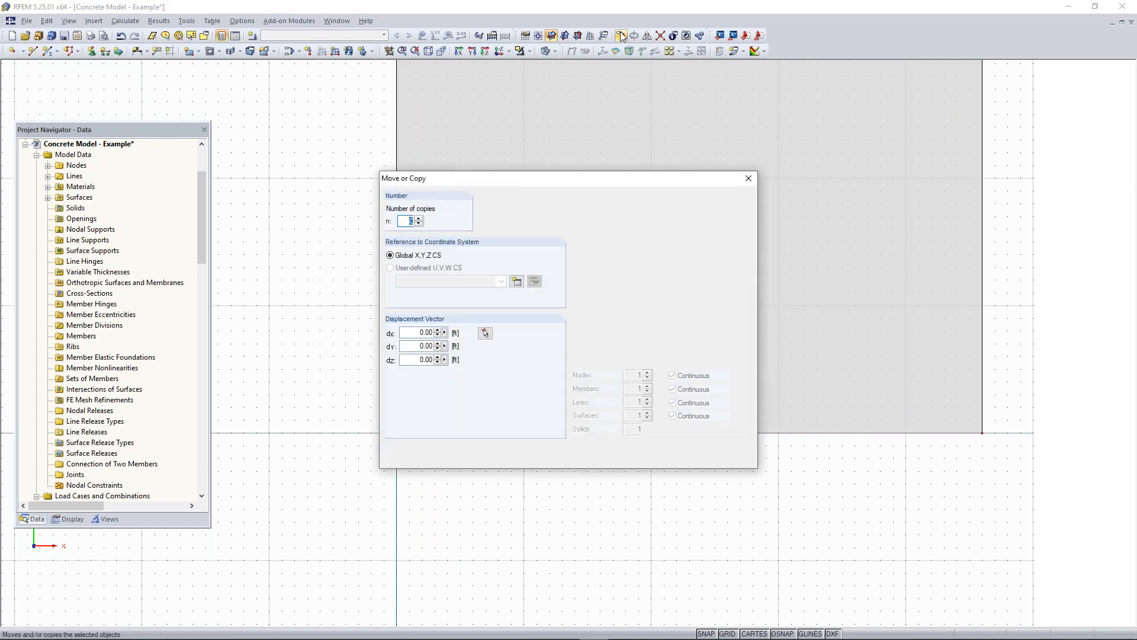
click(419, 218)
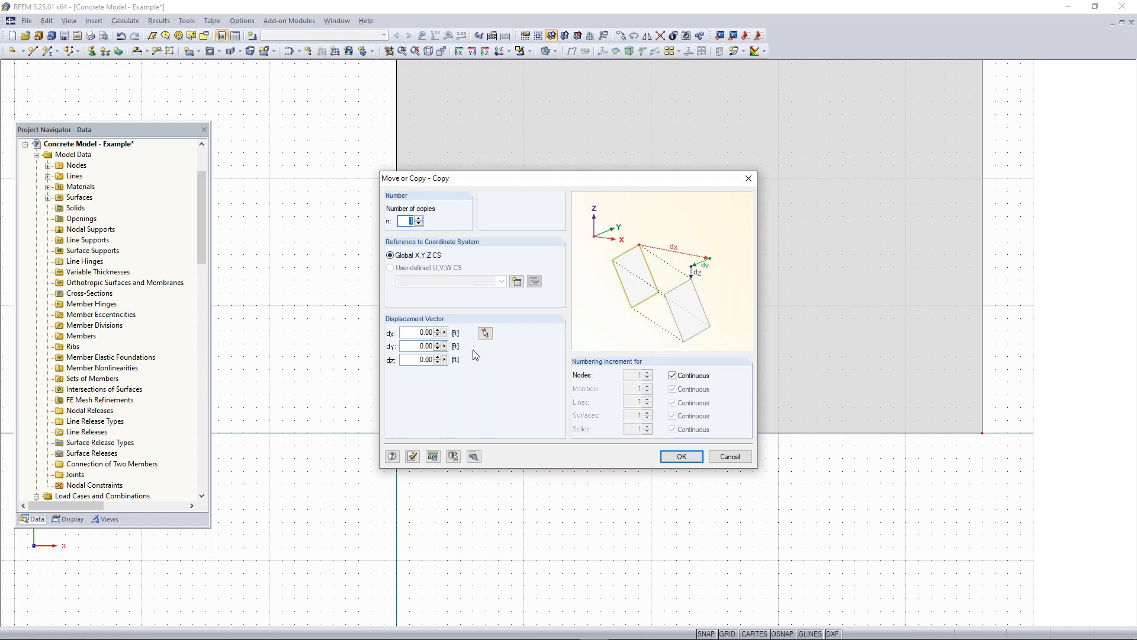
click(409, 331)
text(2)
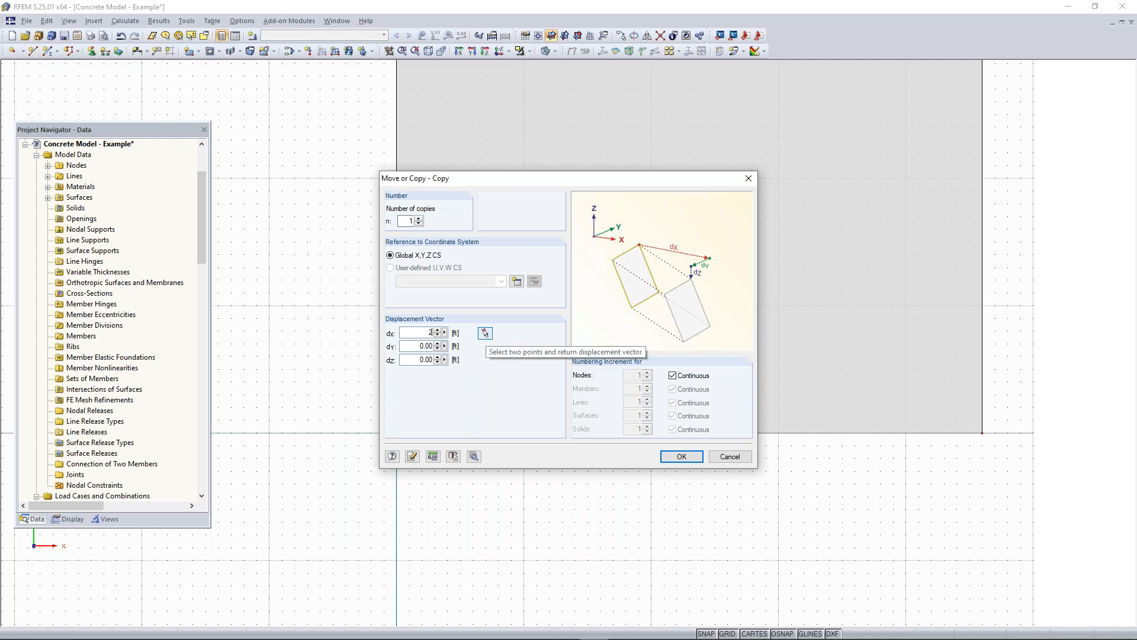
key(Tab)
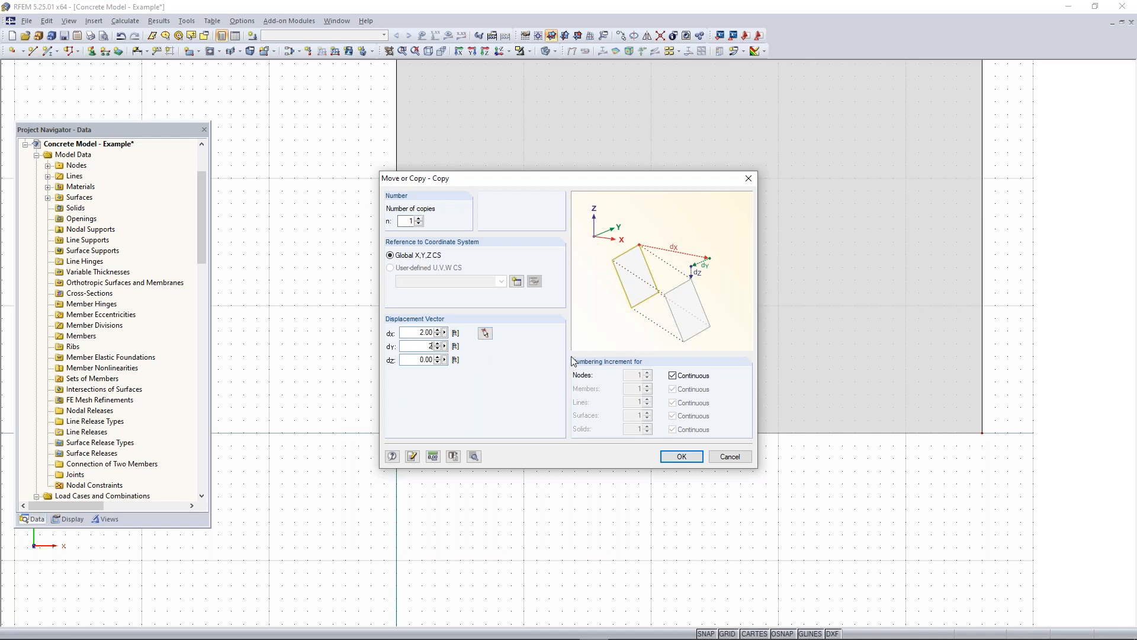
click(681, 456)
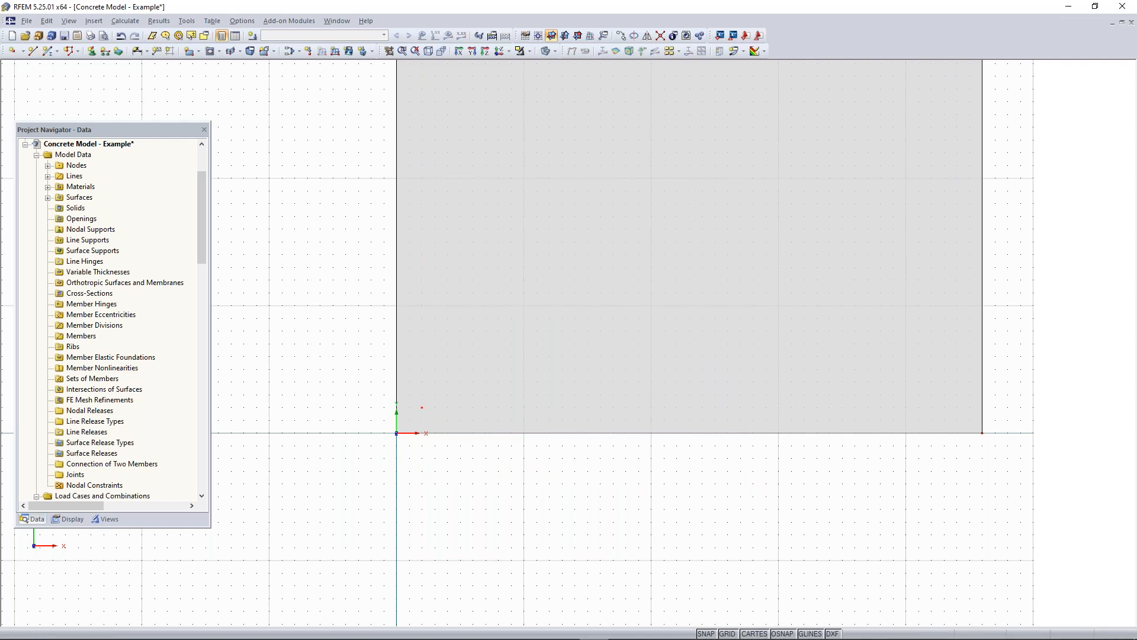
Step: Copy the new inner node twice in the X-direction at 16 ft spacing, with dY set to 0
click(620, 35)
click(622, 36)
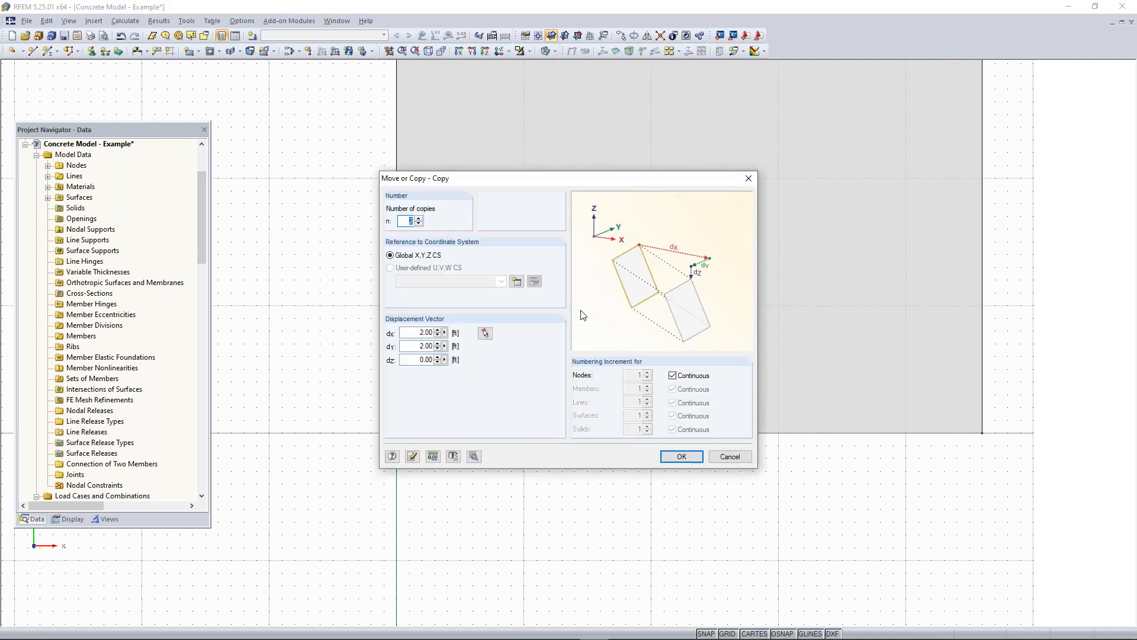
double_click(424, 345)
text(0)
click(681, 456)
Step: Copy the slab's corner node at X 46 ft, Y 0 ft to the grid point X 44 ft, Y 2 ft
middle_drag(832, 480, 685, 537)
scroll(747, 518, down, 2)
scroll(684, 536, up, 1)
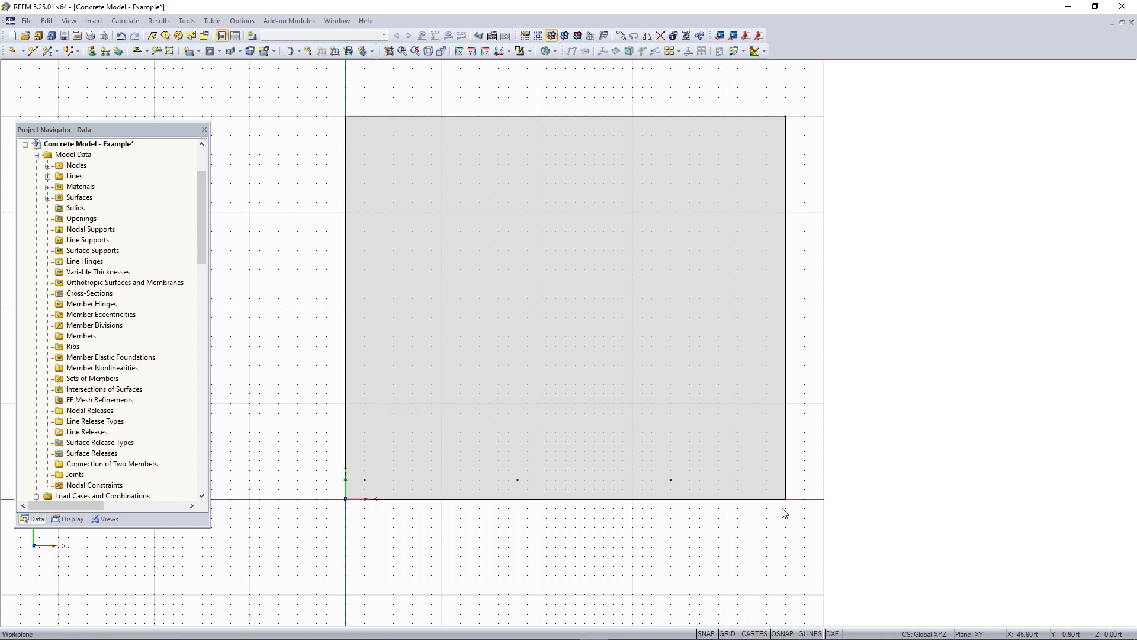
click(718, 477)
scroll(786, 499, up, 2)
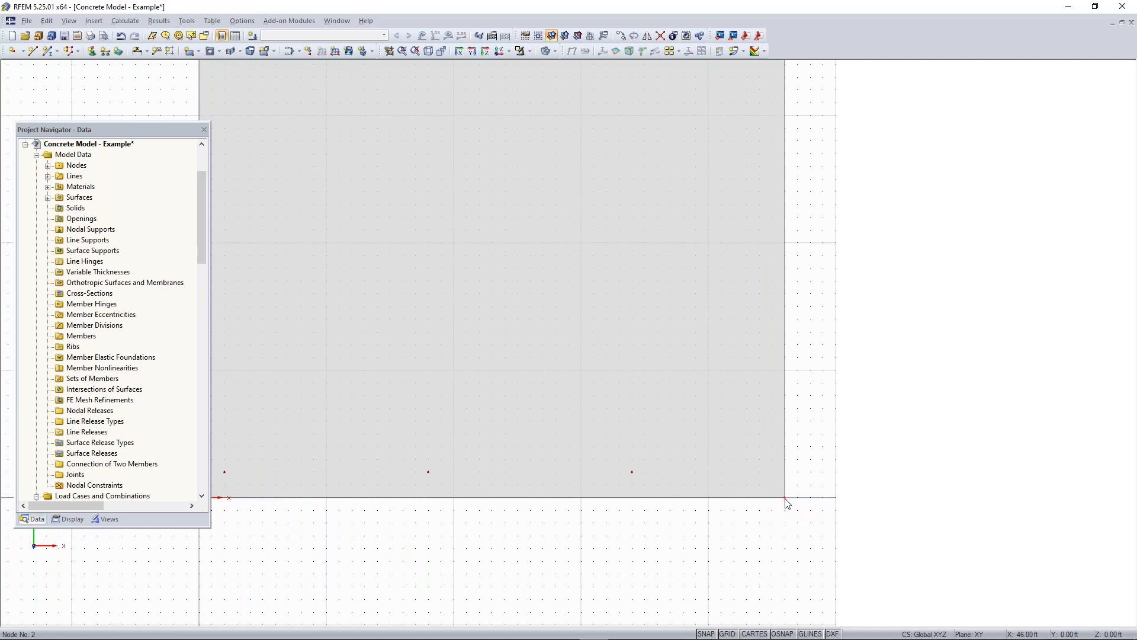
drag(785, 499, 760, 472)
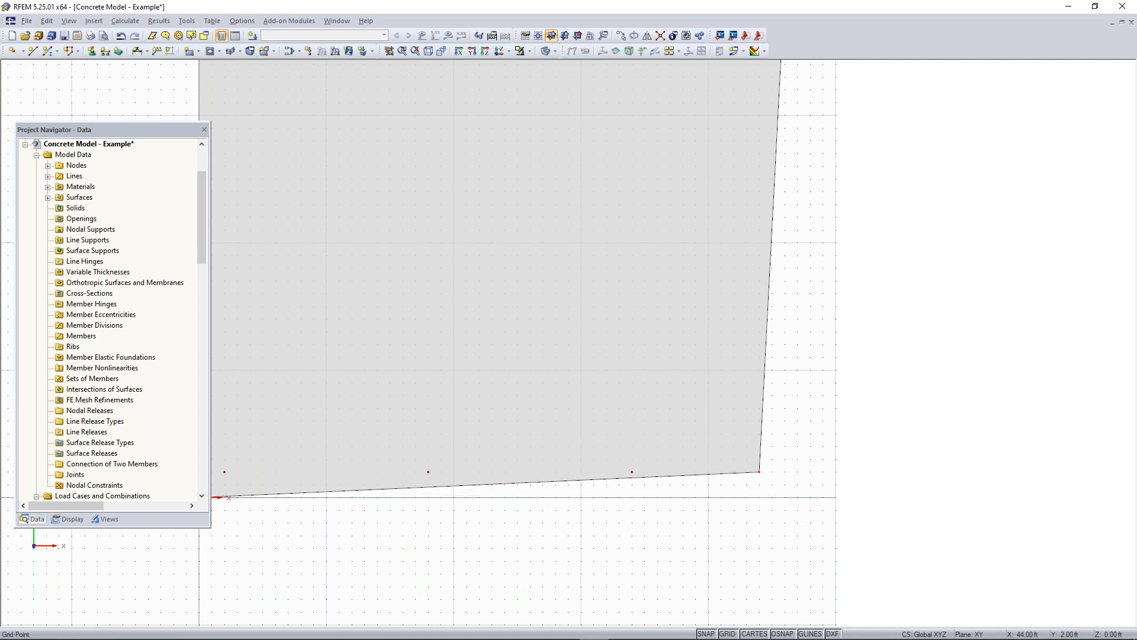
key(ctrl+z)
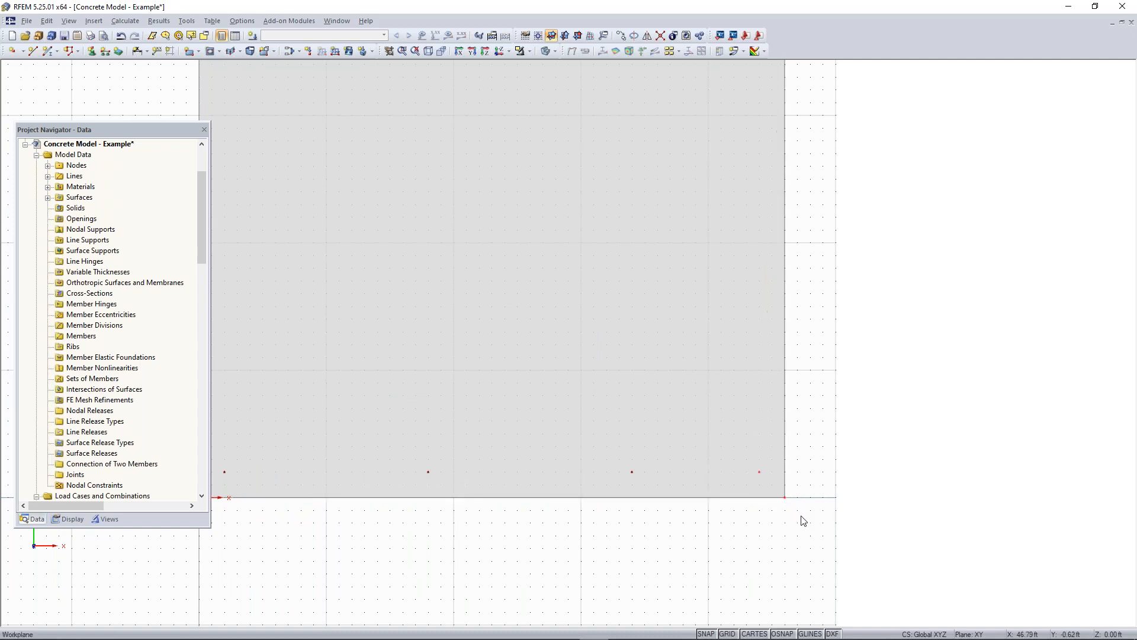
scroll(788, 518, up, 2)
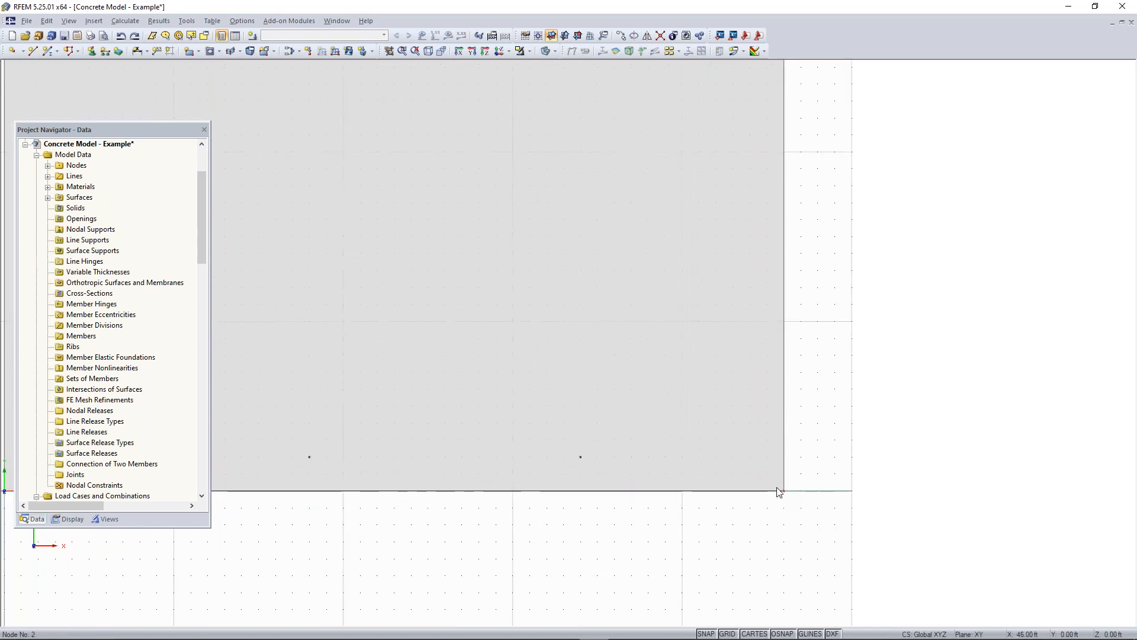
click(748, 464)
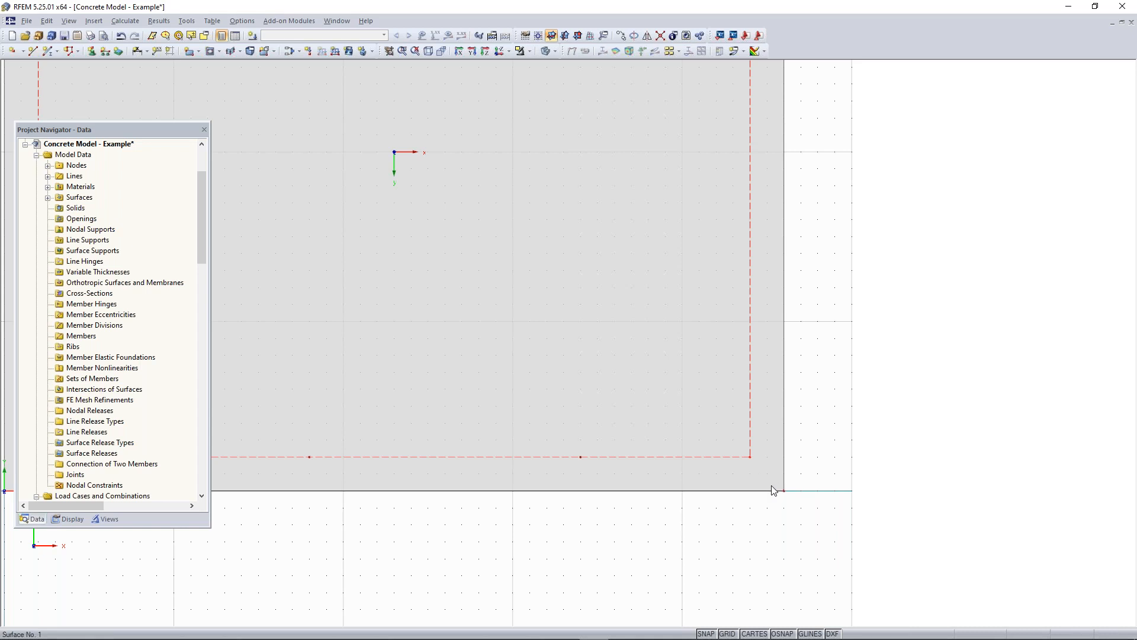
Step: Switch the model display to wireframe so that the row of four inner nodes lies over an unfilled slab
scroll(751, 519, down, 2)
scroll(636, 524, down, 1)
scroll(602, 525, up, 1)
scroll(638, 526, down, 1)
middle_drag(639, 526, 689, 550)
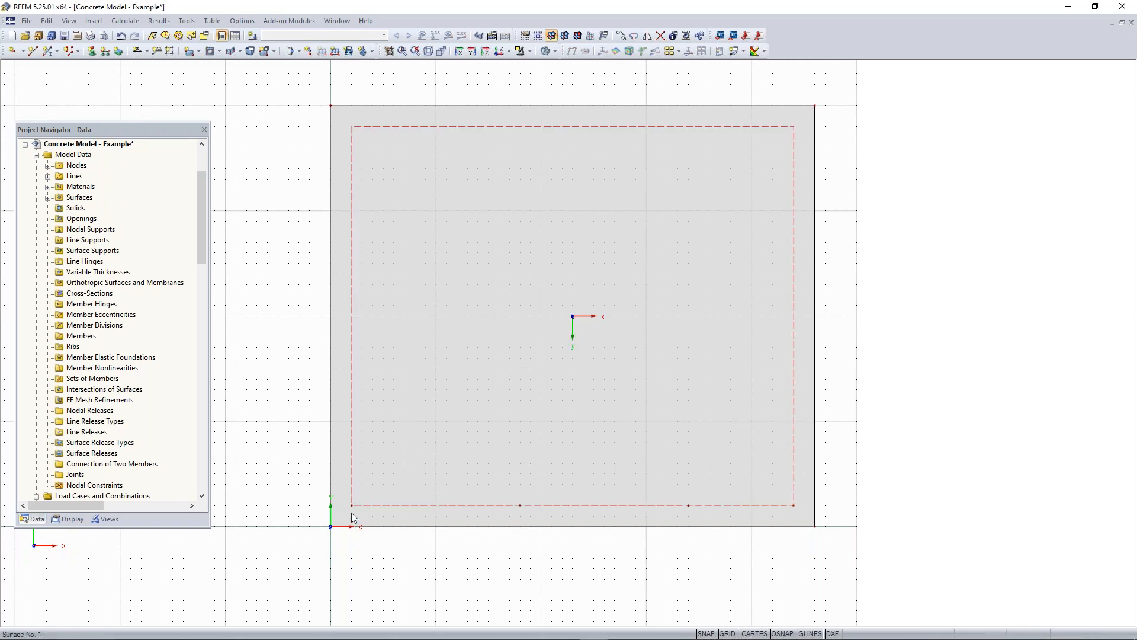
middle_drag(572, 559, 600, 490)
scroll(521, 444, up, 3)
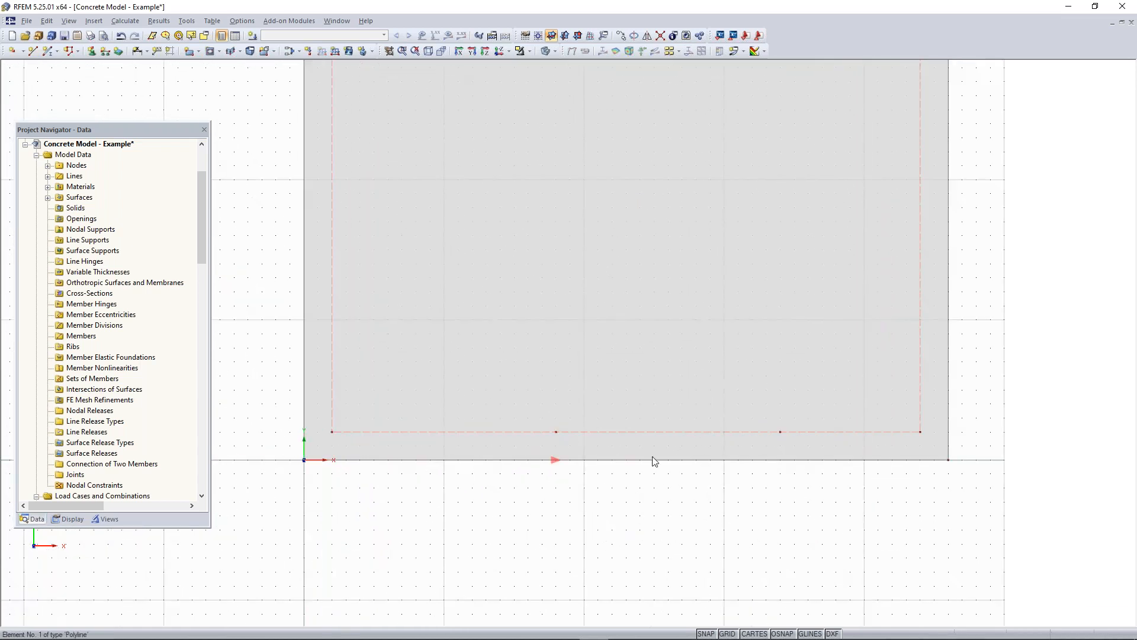
middle_drag(735, 446, 710, 435)
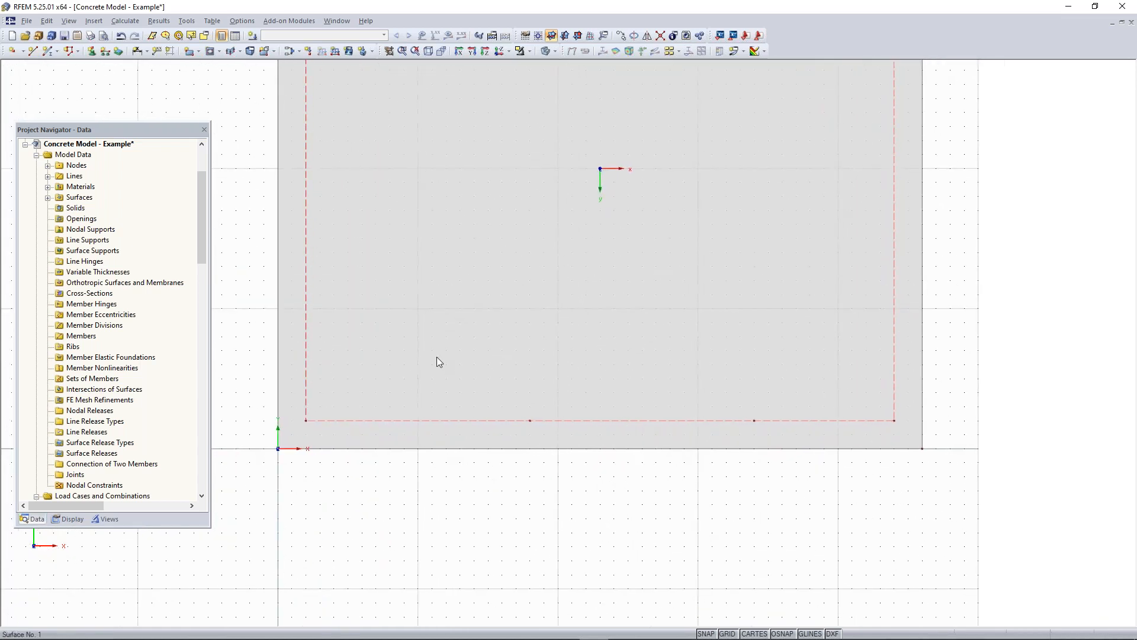
drag(297, 432, 913, 374)
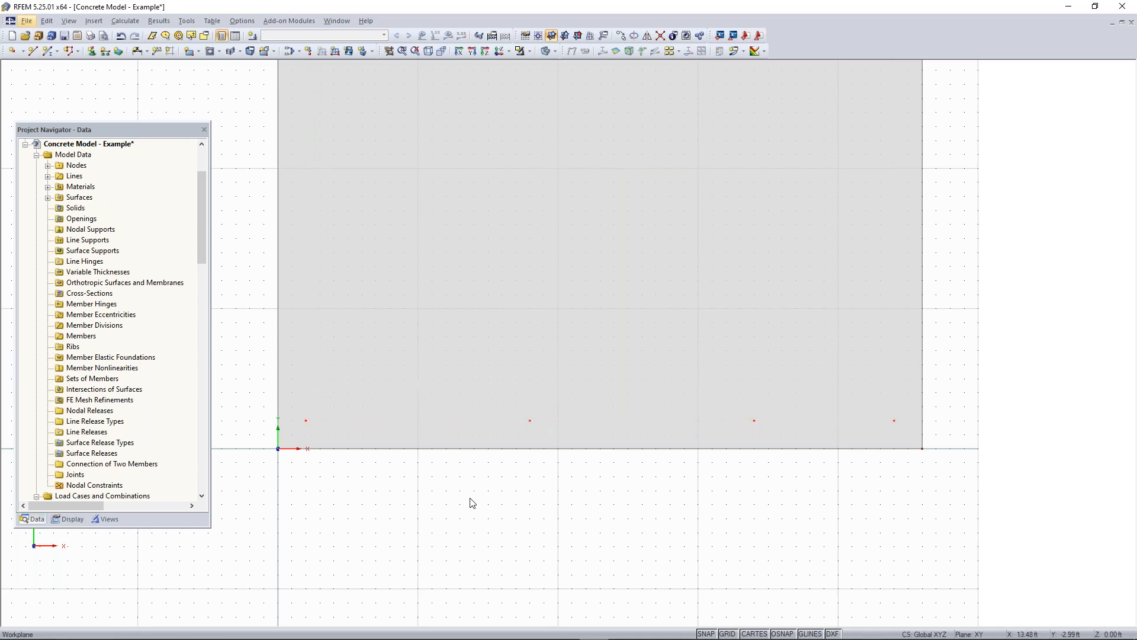
click(547, 52)
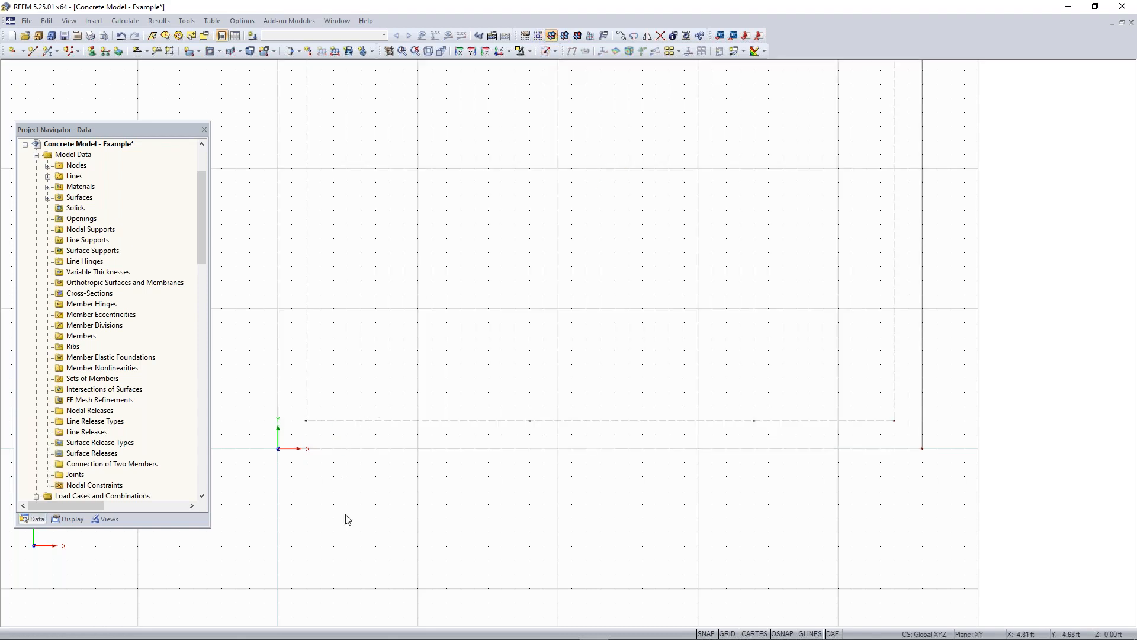
Step: Select the row of four inner nodes and copy it twice at 13 ft spacing in Y, with dX 0
mouse_move(295, 437)
mouse_down()
mouse_move(517, 403)
mouse_move(915, 404)
mouse_up()
click(622, 38)
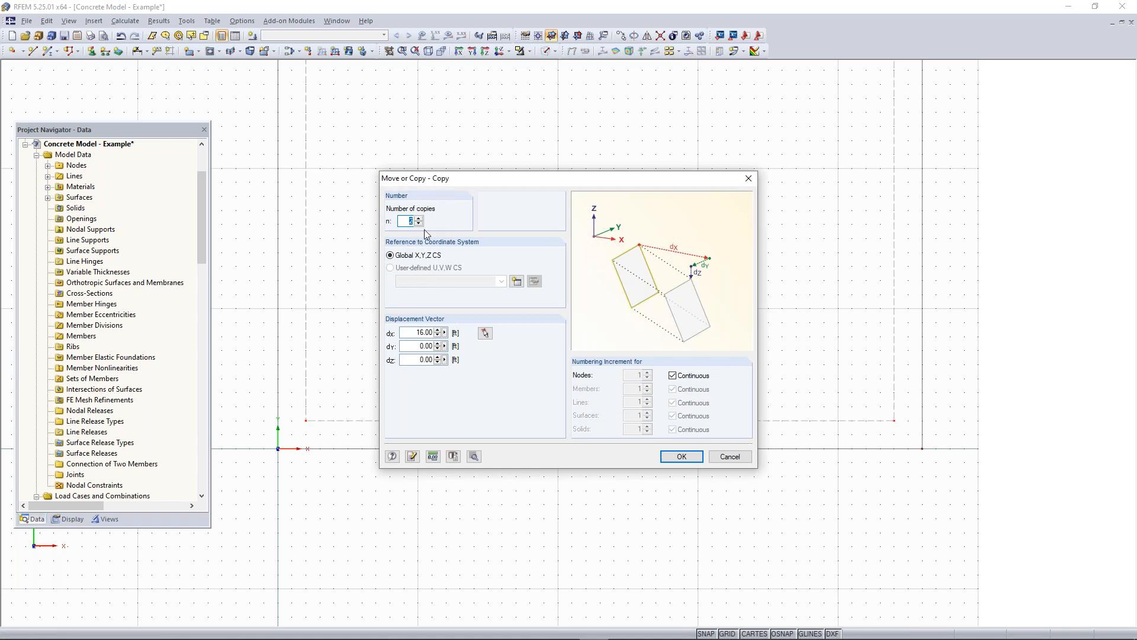
click(413, 333)
text(0)
key(Tab)
text(13)
click(678, 457)
scroll(722, 488, down, 3)
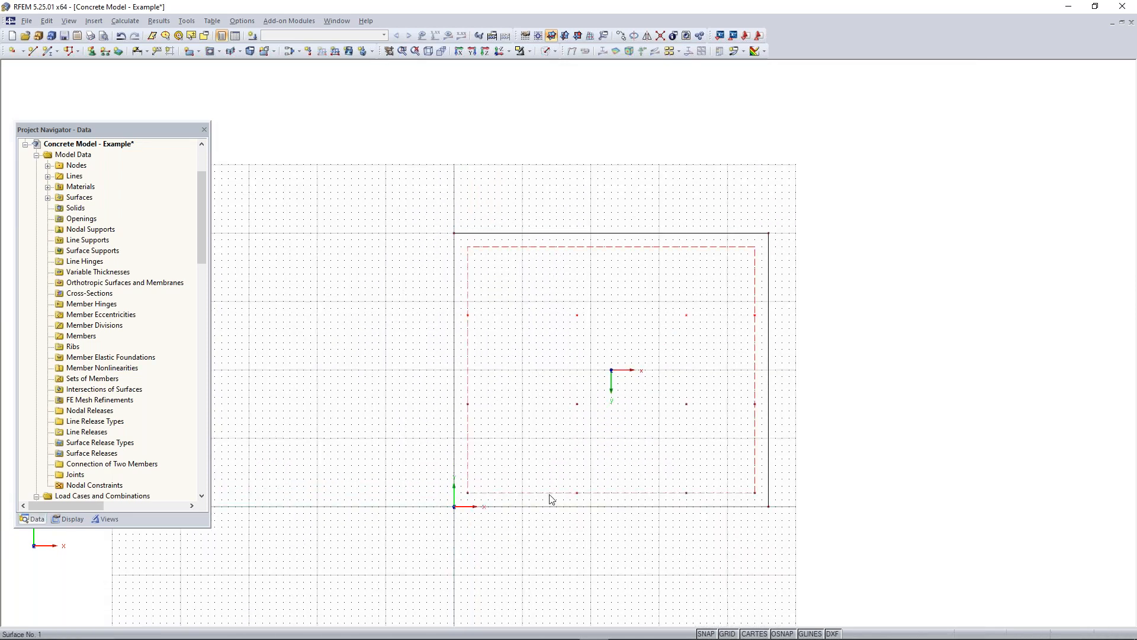
Step: Divide the slab's edge line at X 0 graphically at the point level with the uppermost row of inner nodes
scroll(672, 498, up, 1)
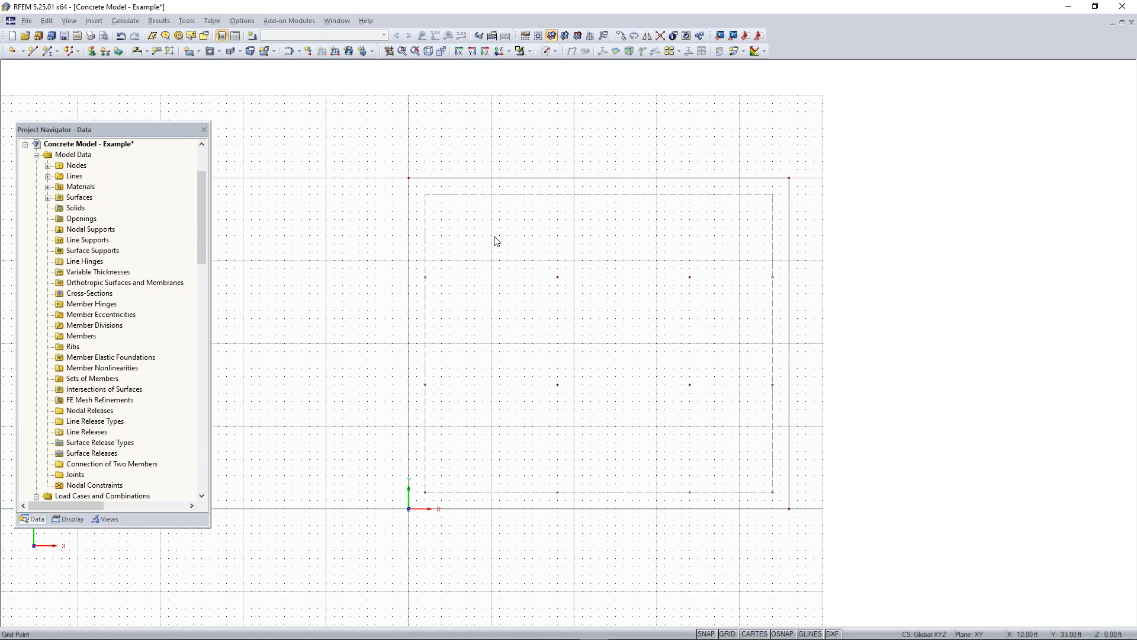
scroll(419, 253, up, 1)
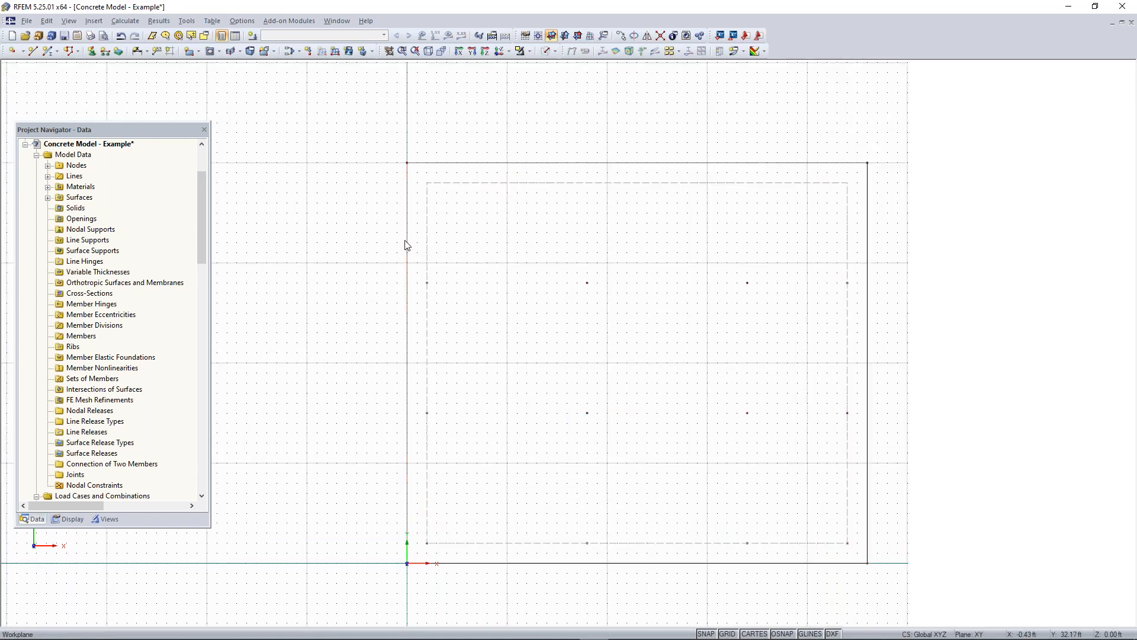
right_click(408, 240)
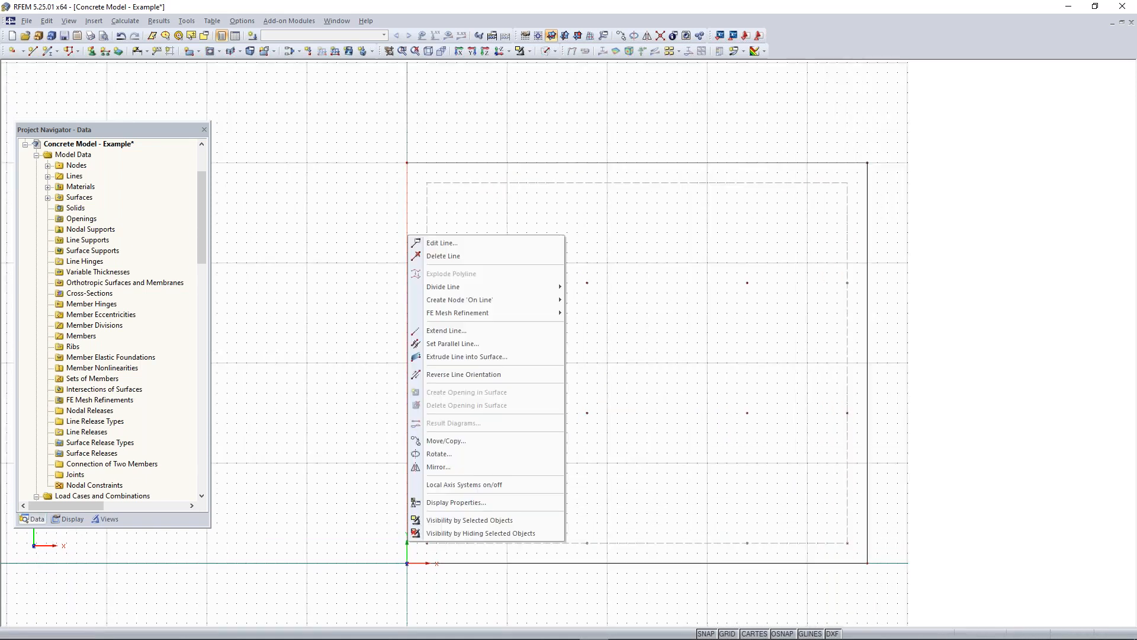
mouse_move(469, 287)
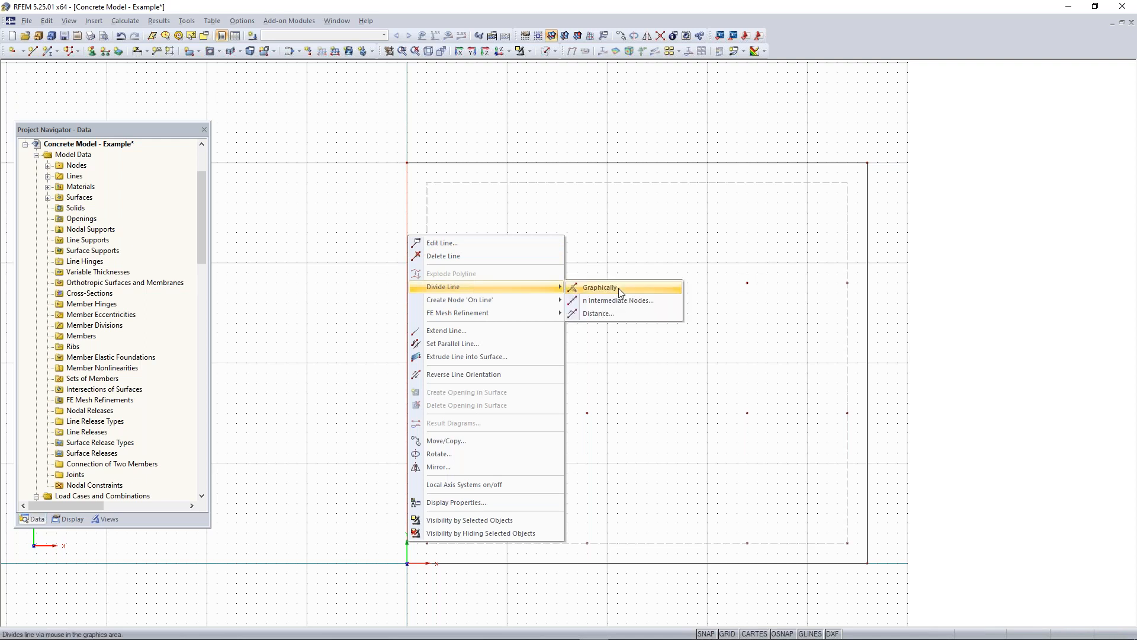
click(618, 288)
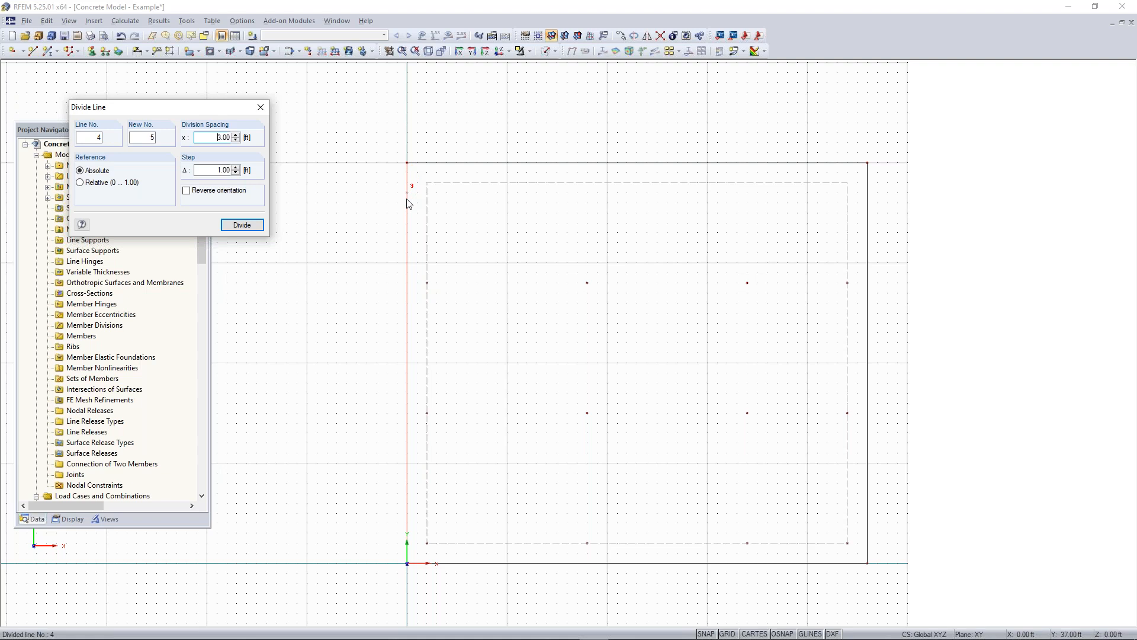
click(408, 286)
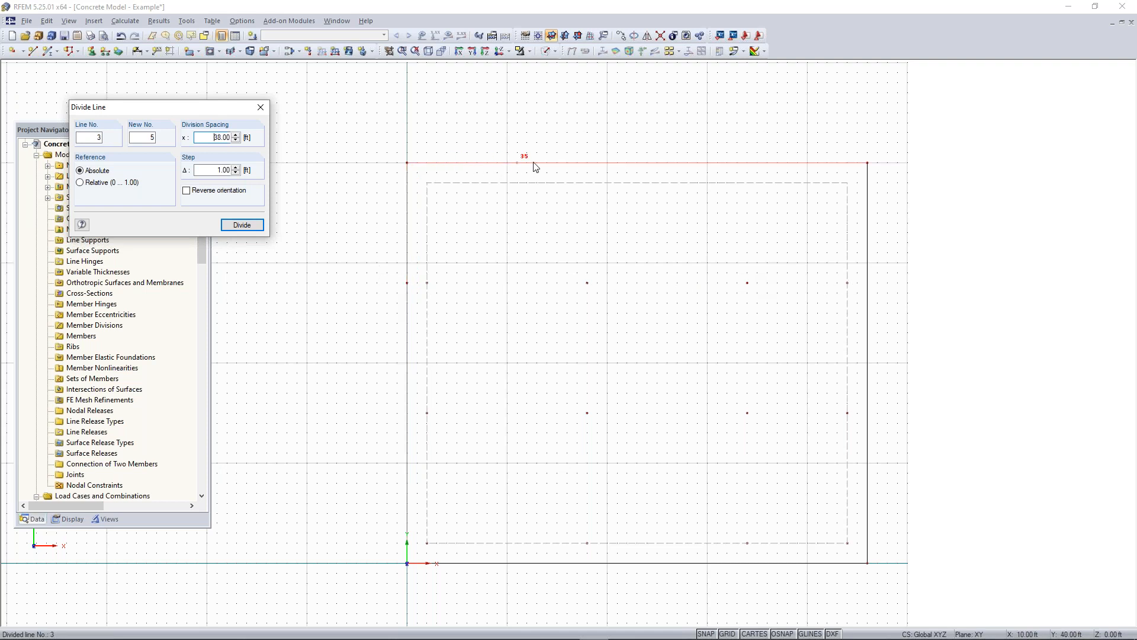
Step: Divide the slab's edge line at Y 40 ft at the point level with the second column of inner nodes
click(590, 167)
key(Escape)
scroll(376, 254, down, 3)
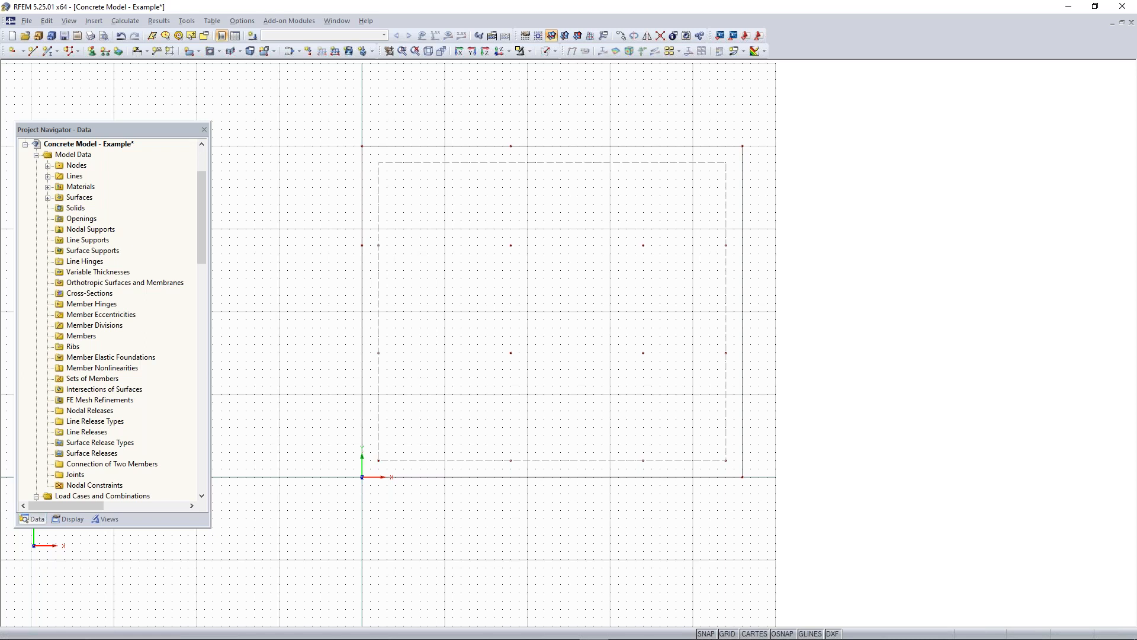
middle_drag(774, 190, 631, 183)
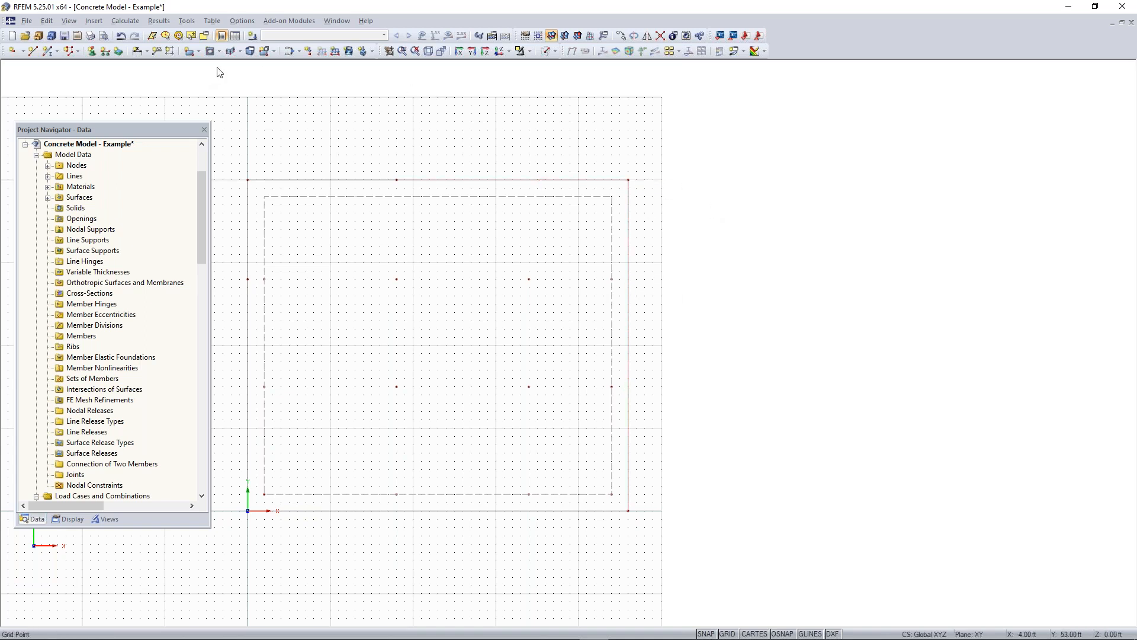
Step: Set up a new semicircular surface of Concrete f'c = 4000 psi with a constant thickness of 8 in
click(198, 52)
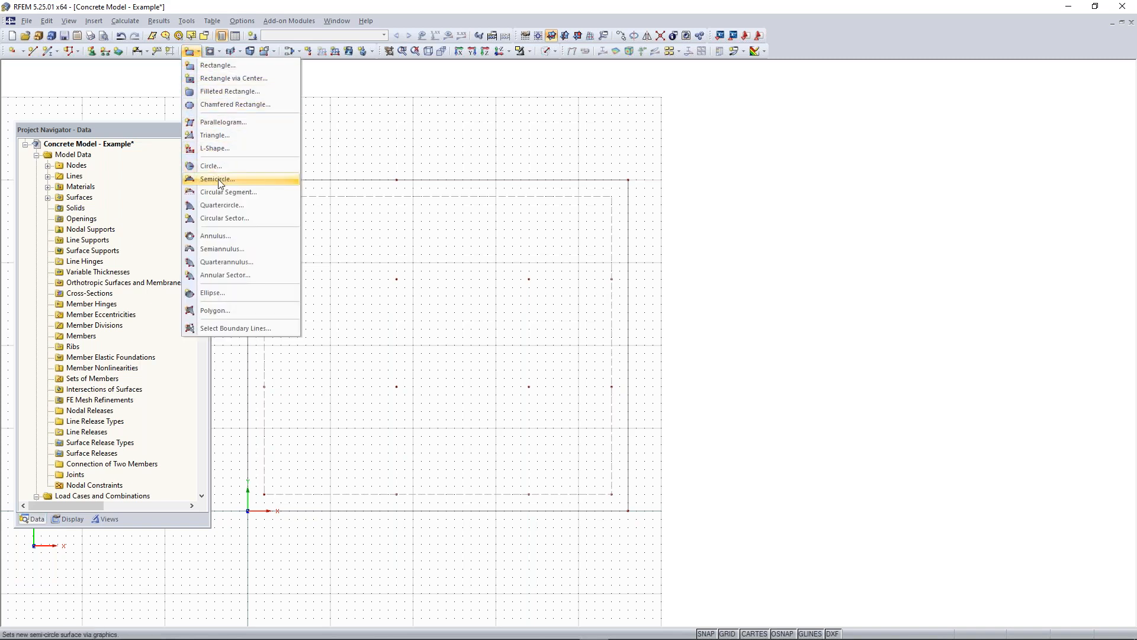
click(190, 53)
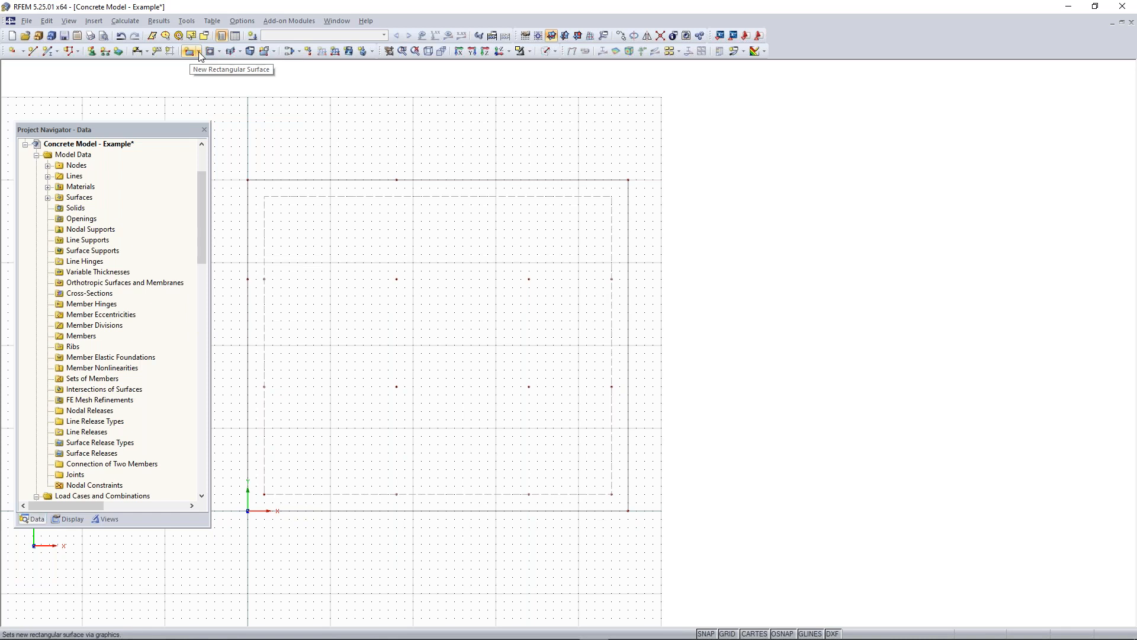
click(199, 52)
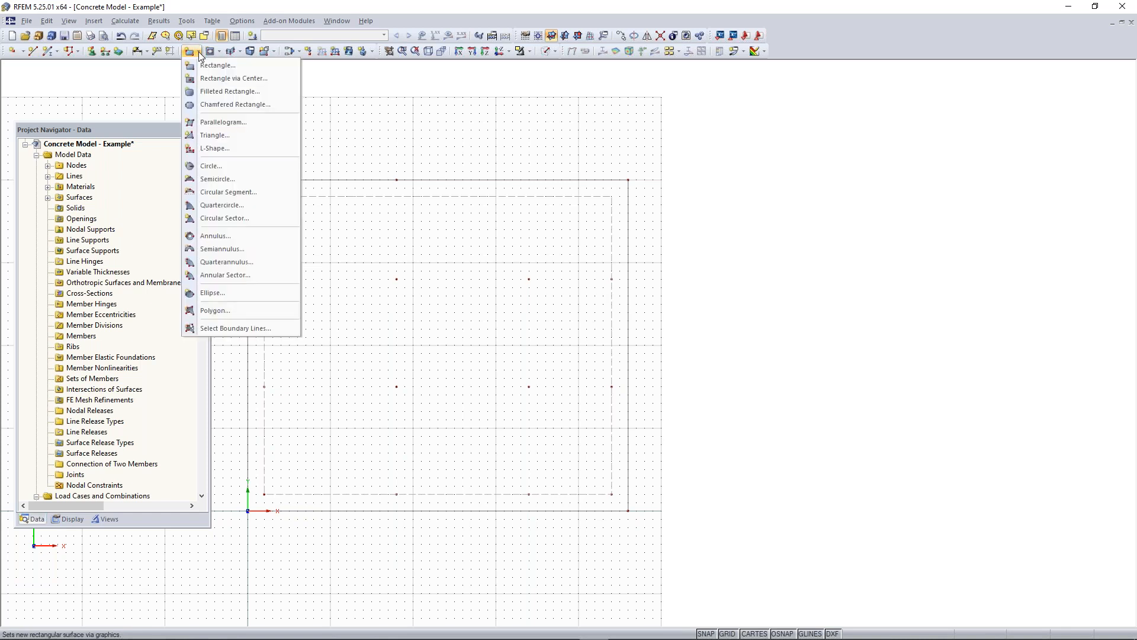
click(228, 178)
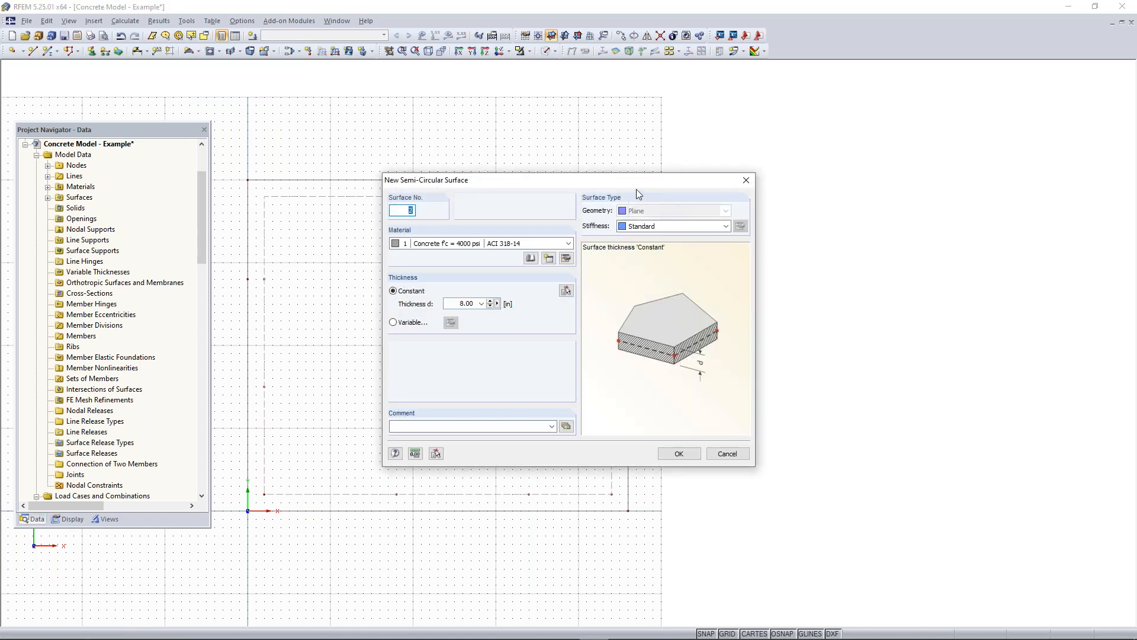
drag(629, 190, 291, 184)
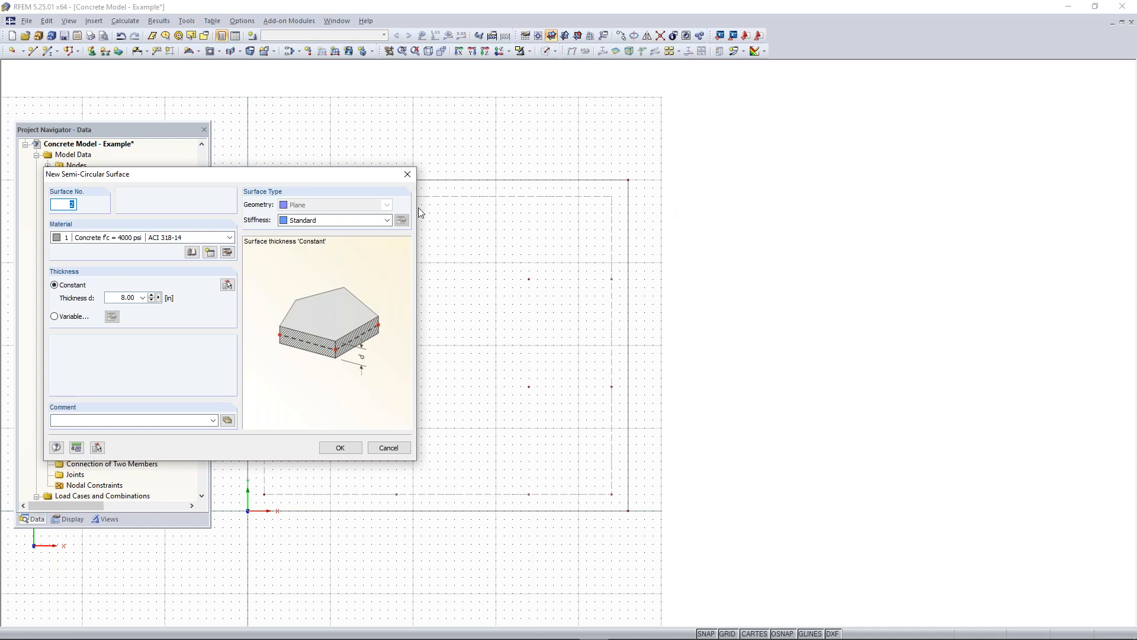
click(117, 297)
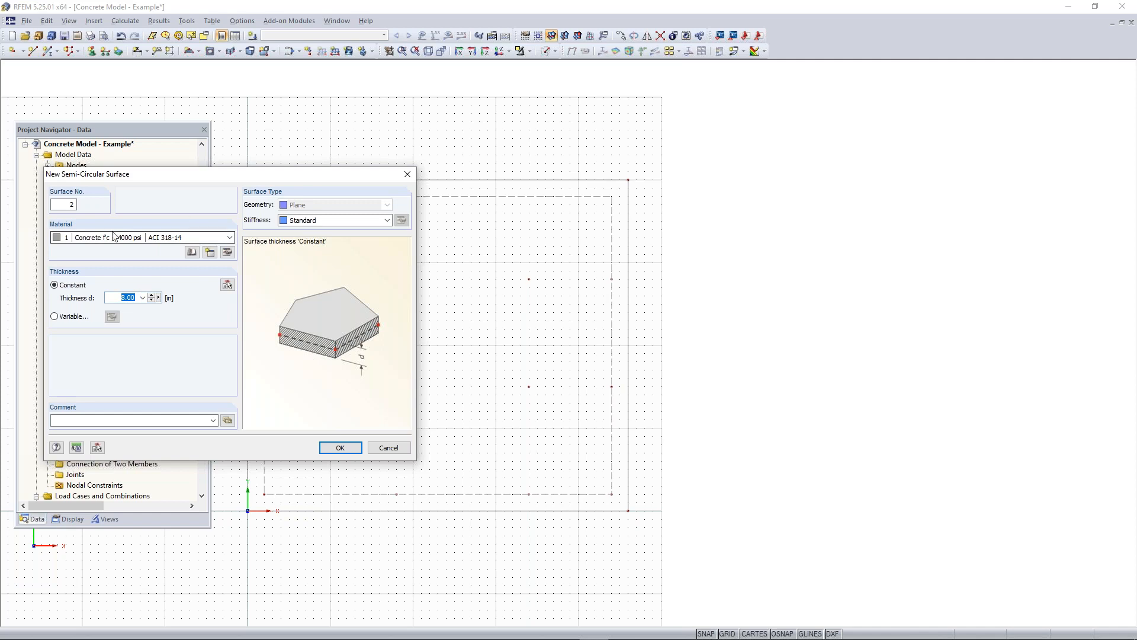
click(338, 448)
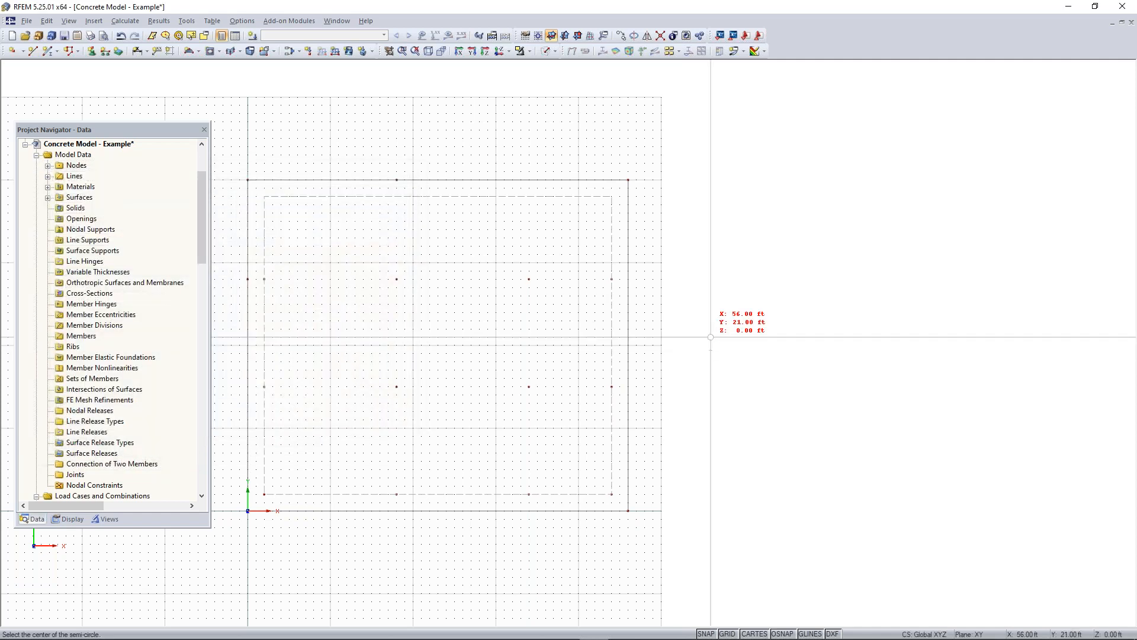
Step: Place the semicircle outside the slab's X 46 ft edge, centred at Y 33 ft and starting from the corner at Y 40 ft
scroll(645, 270, up, 1)
scroll(645, 271, up, 1)
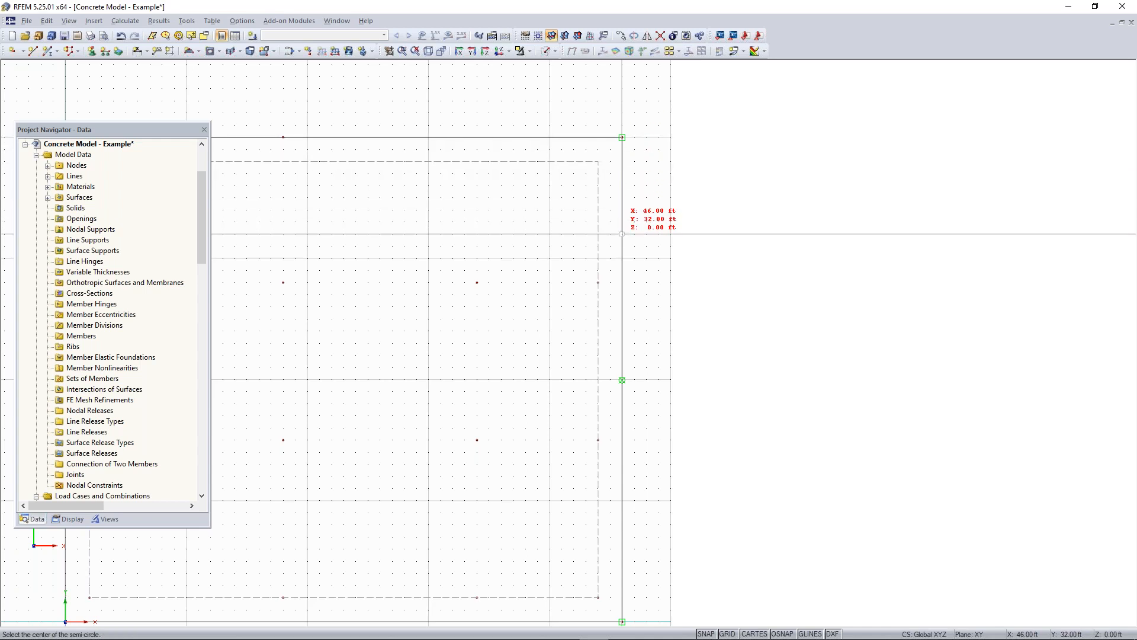
click(622, 221)
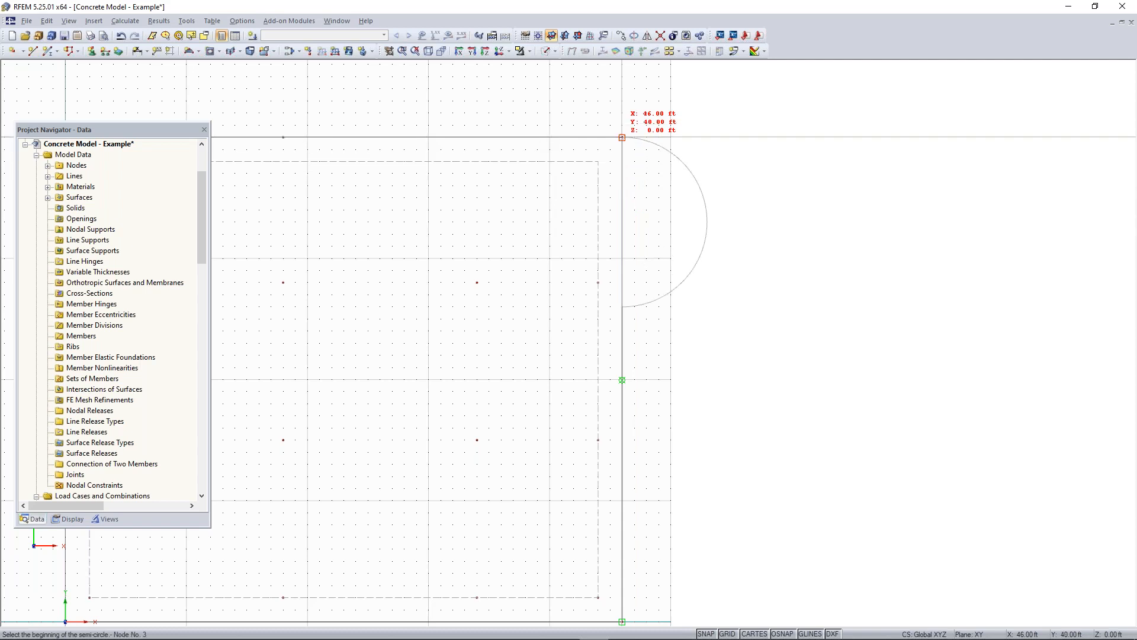
click(622, 138)
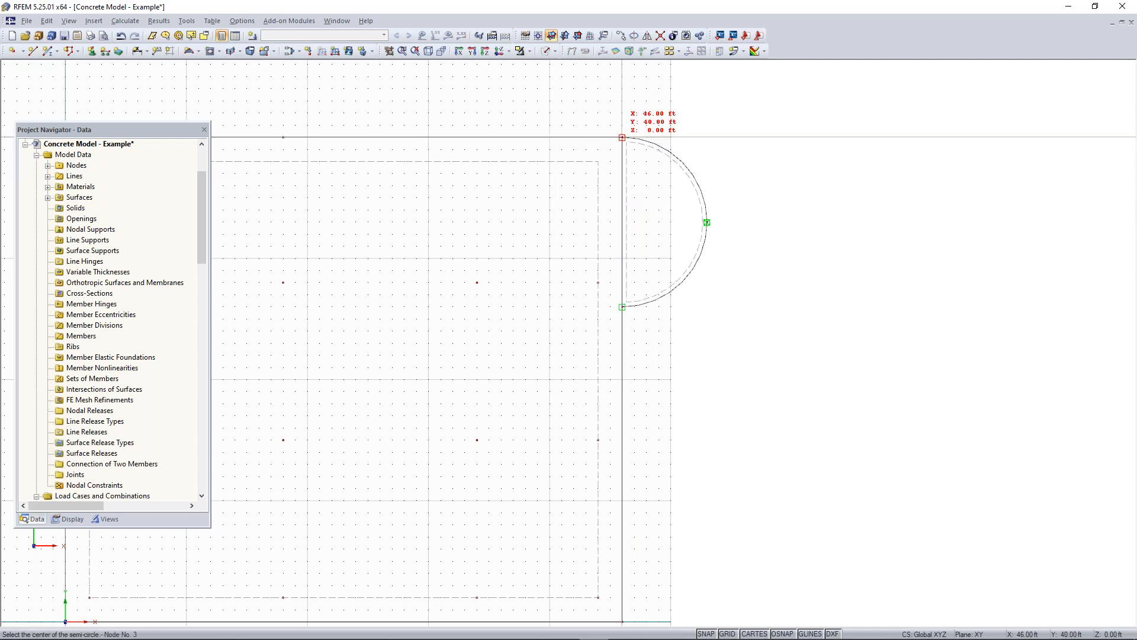
key(Escape)
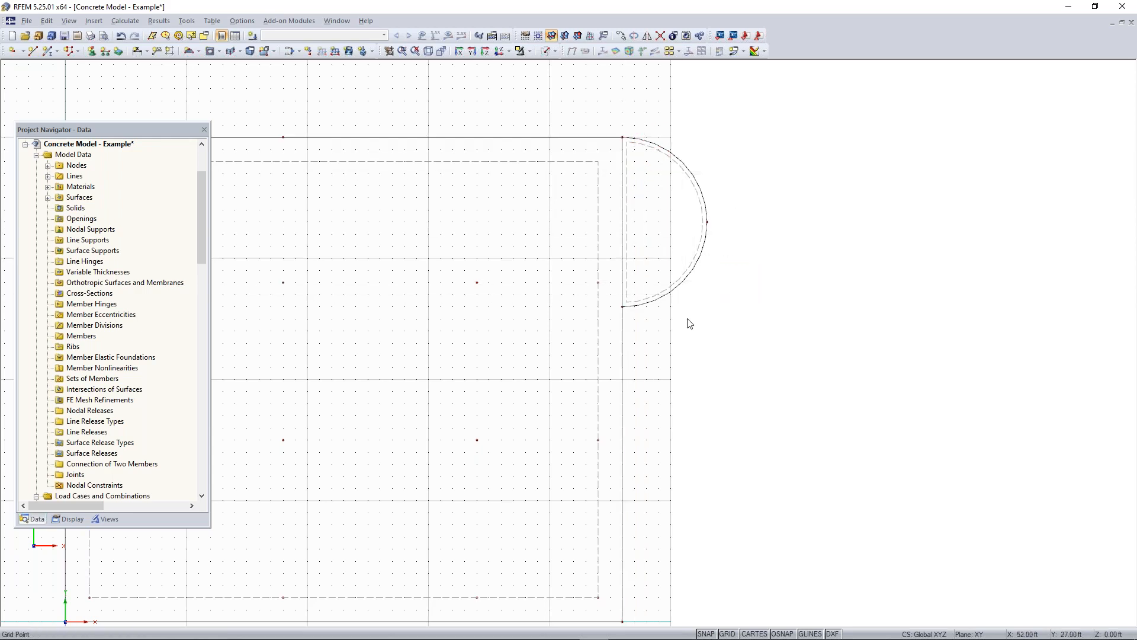
Step: Select the slab, semicircle and all nodes and copy them once upwards with dX 0, dY 0 and dZ 11.83 ft
ctrl+middle_drag(643, 376, 672, 209)
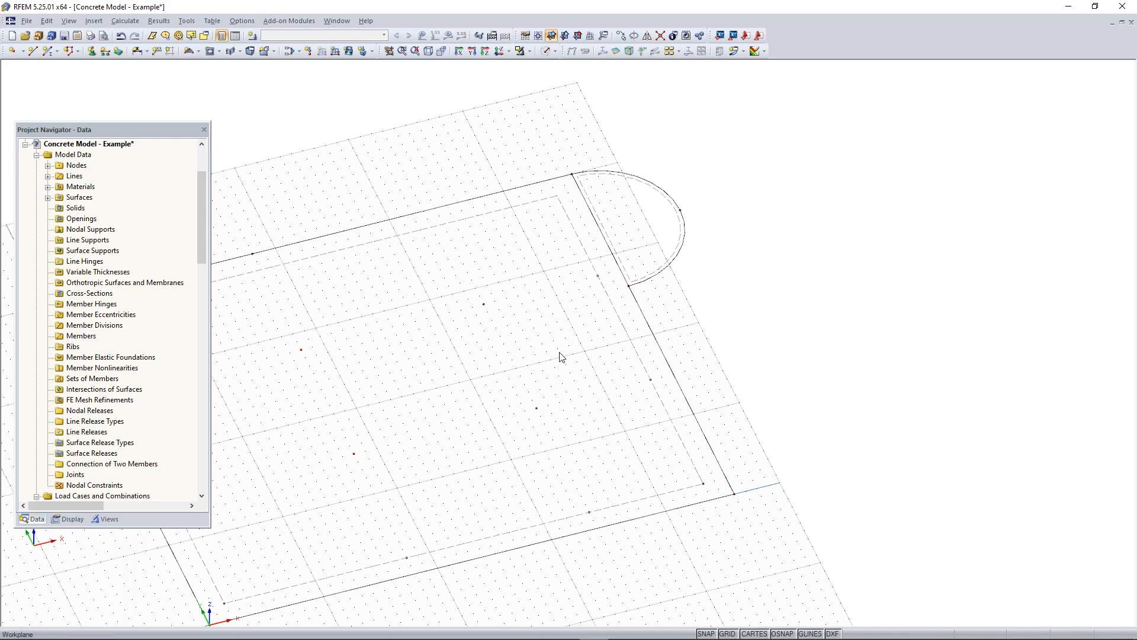
middle_drag(500, 389, 534, 296)
scroll(653, 356, down, 2)
middle_drag(636, 375, 592, 381)
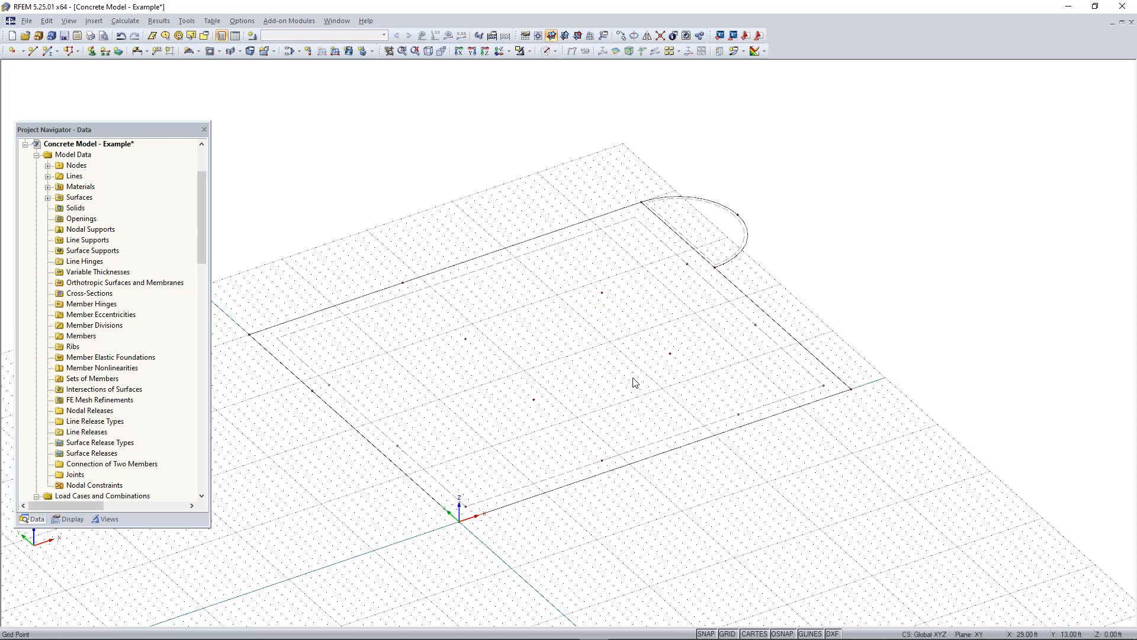
scroll(833, 224, down, 2)
middle_drag(831, 218, 809, 221)
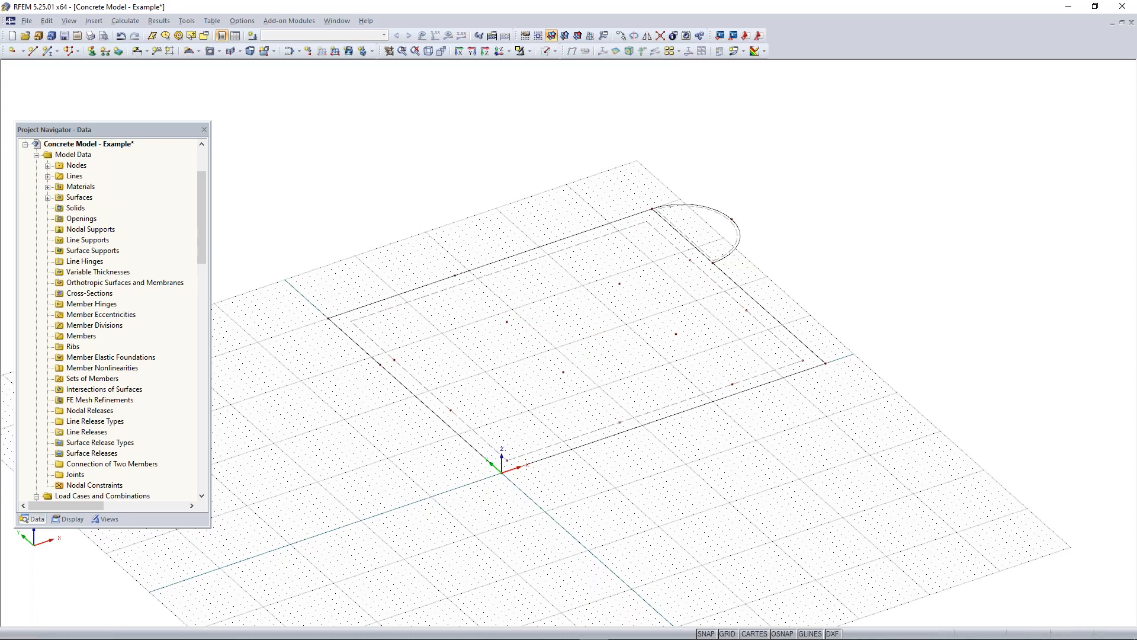
drag(836, 175, 305, 539)
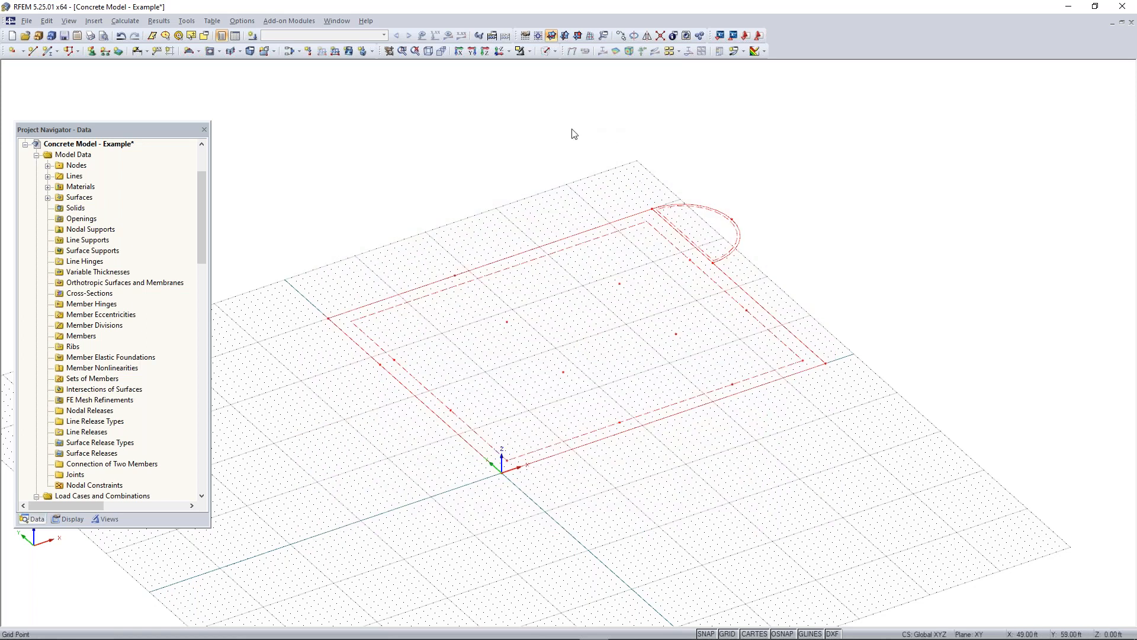
click(620, 36)
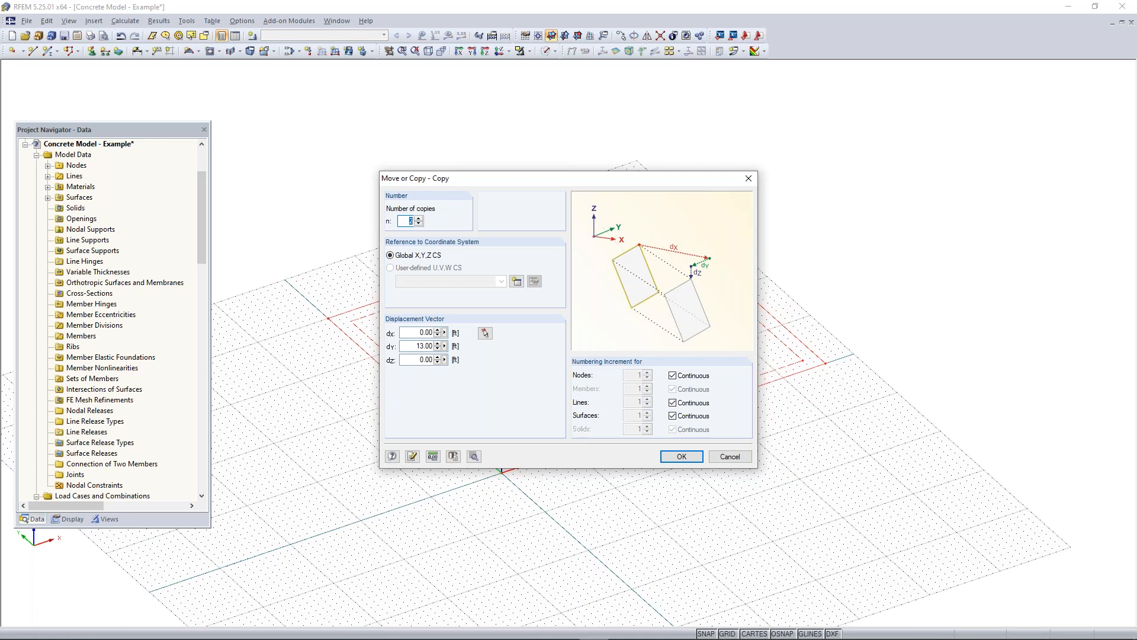
click(420, 223)
drag(409, 348, 511, 347)
text(0)
click(419, 359)
text(11.83)
click(681, 456)
Step: Show the two-storey model from above in the reverse Z-direction
ctrl+middle_drag(646, 515, 744, 345)
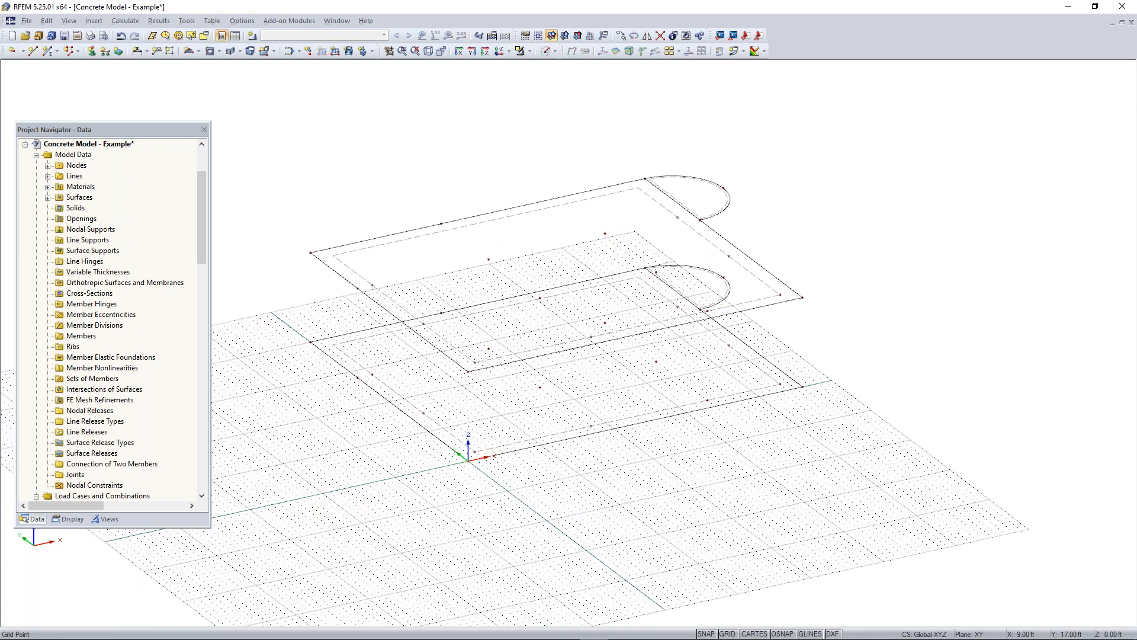
click(430, 52)
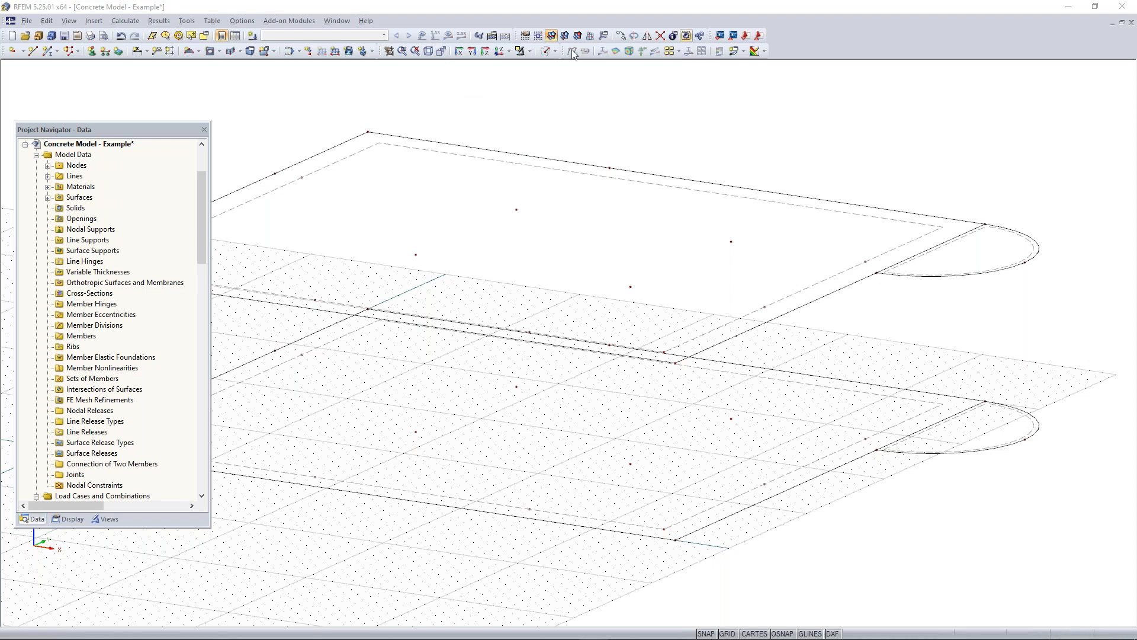
click(501, 51)
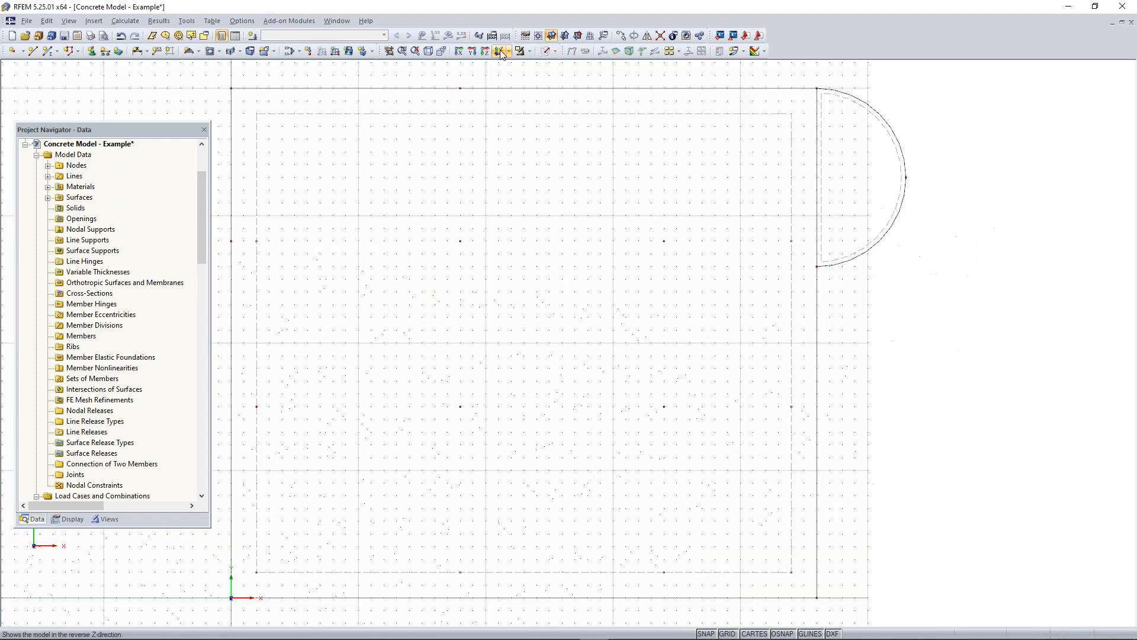
scroll(482, 152, down, 1)
middle_drag(484, 154, 532, 160)
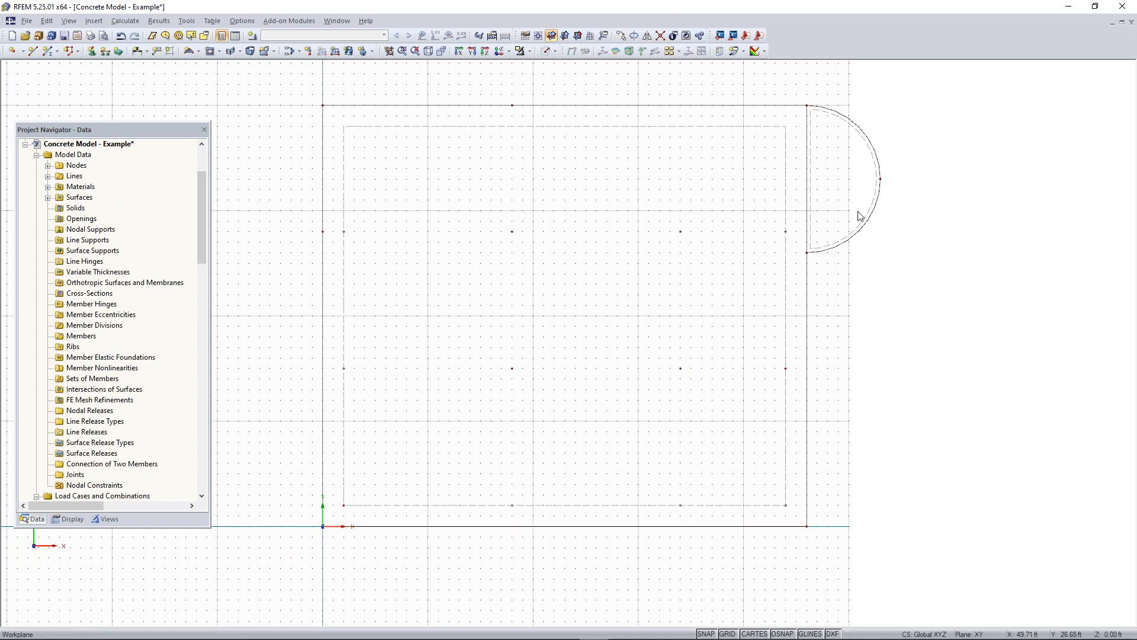
Step: Turn on the perspective view and display the model as solid transparent
click(442, 52)
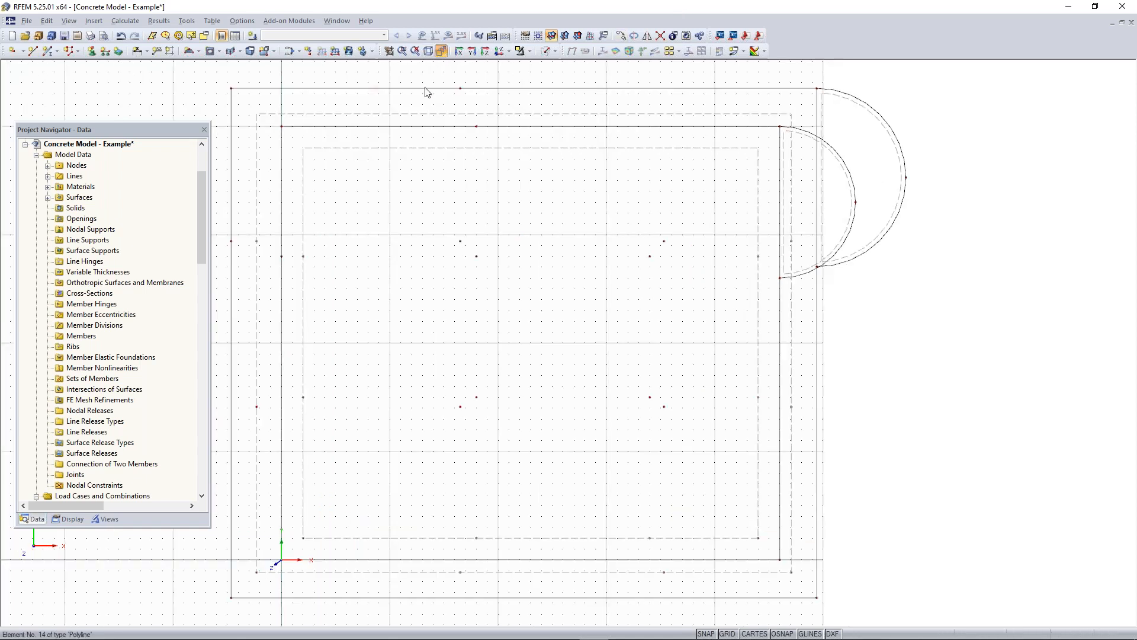
click(549, 52)
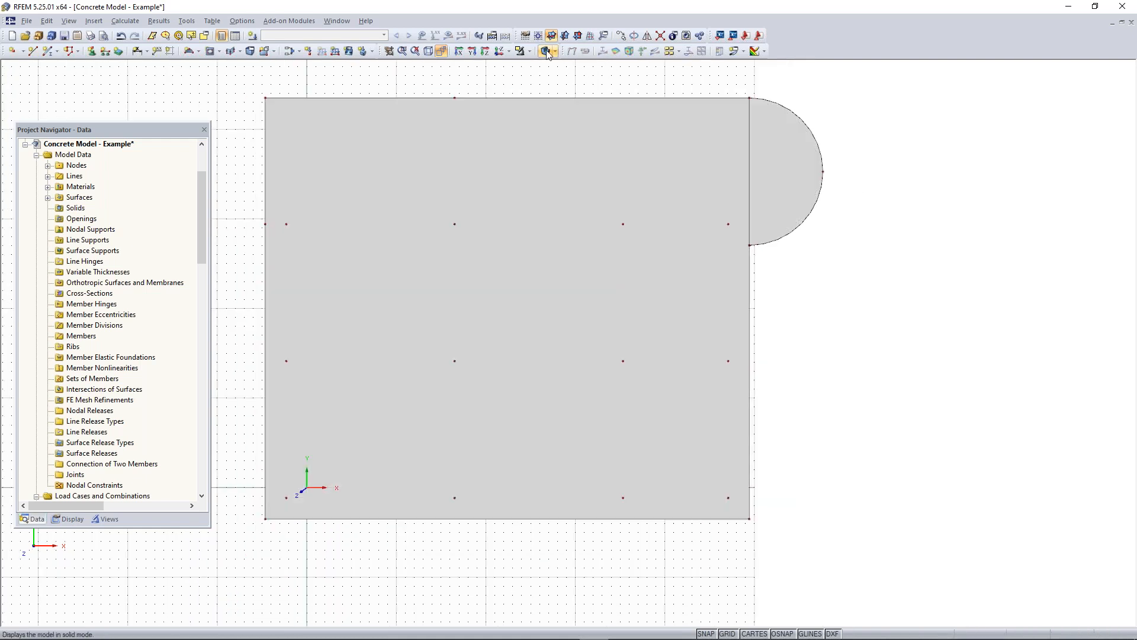
click(549, 51)
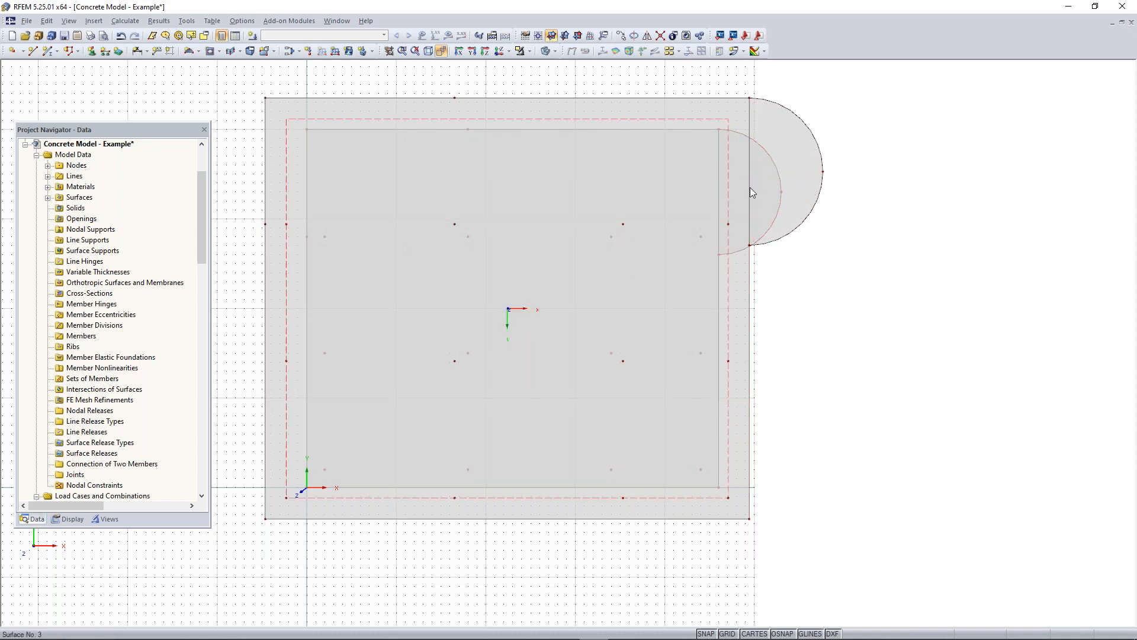
Step: Show the numbering of nodes, lines and surfaces in the model
scroll(780, 162, up, 1)
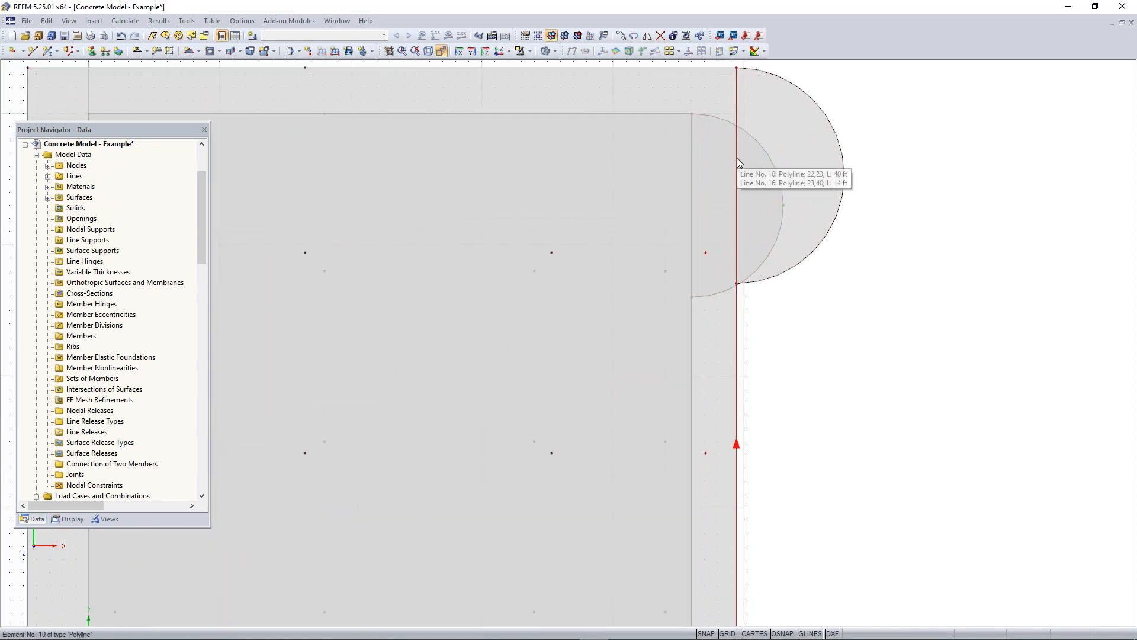
scroll(735, 315, down, 1)
scroll(737, 319, down, 1)
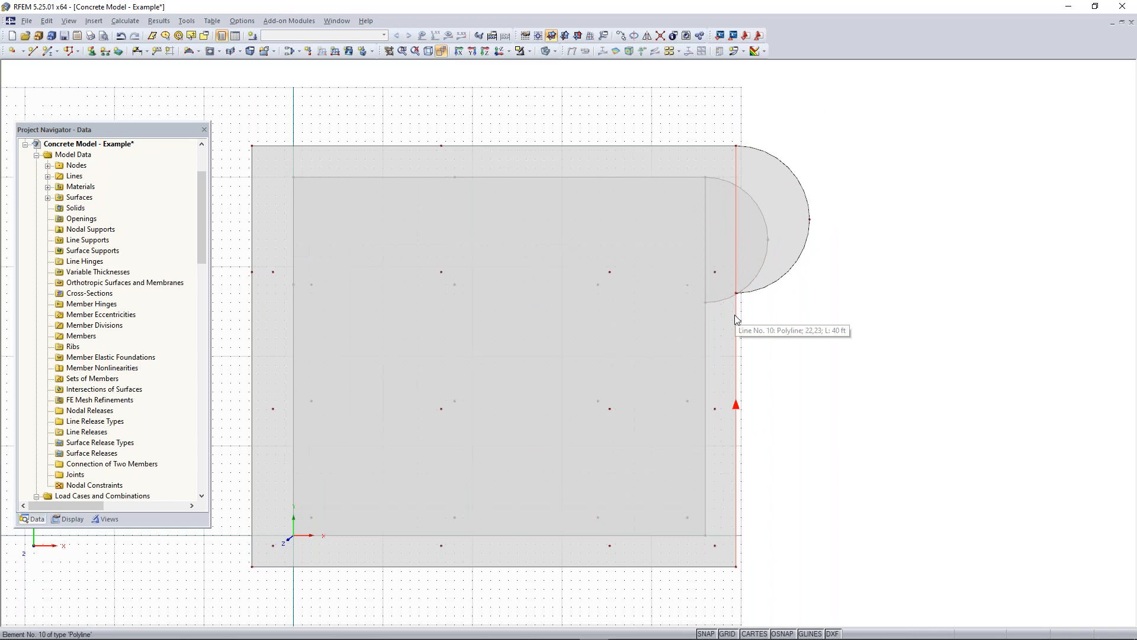
right_click(780, 325)
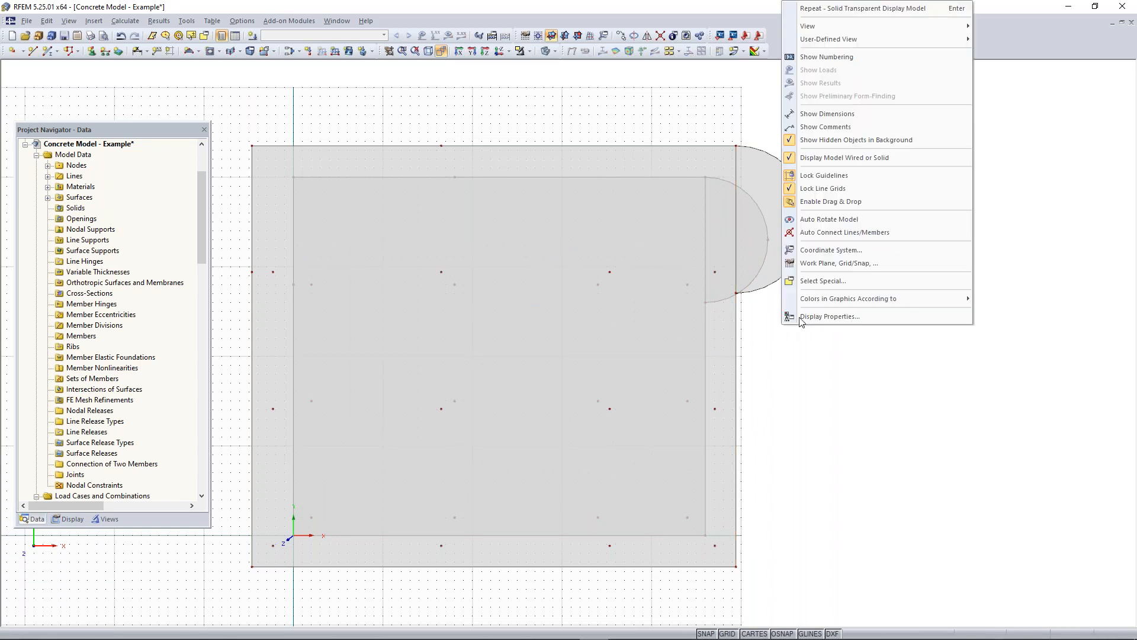
click(806, 57)
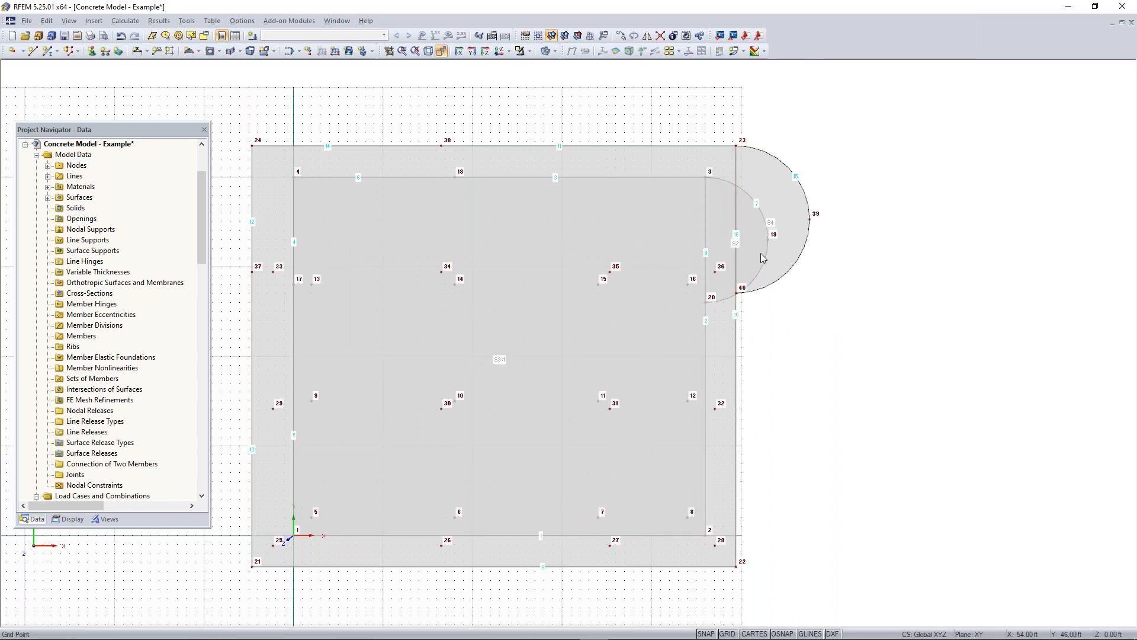
Step: Connect the upper slab's overlapping edge lines at node 40, where the semicircle's arc meets the slab edge
scroll(728, 347, up, 2)
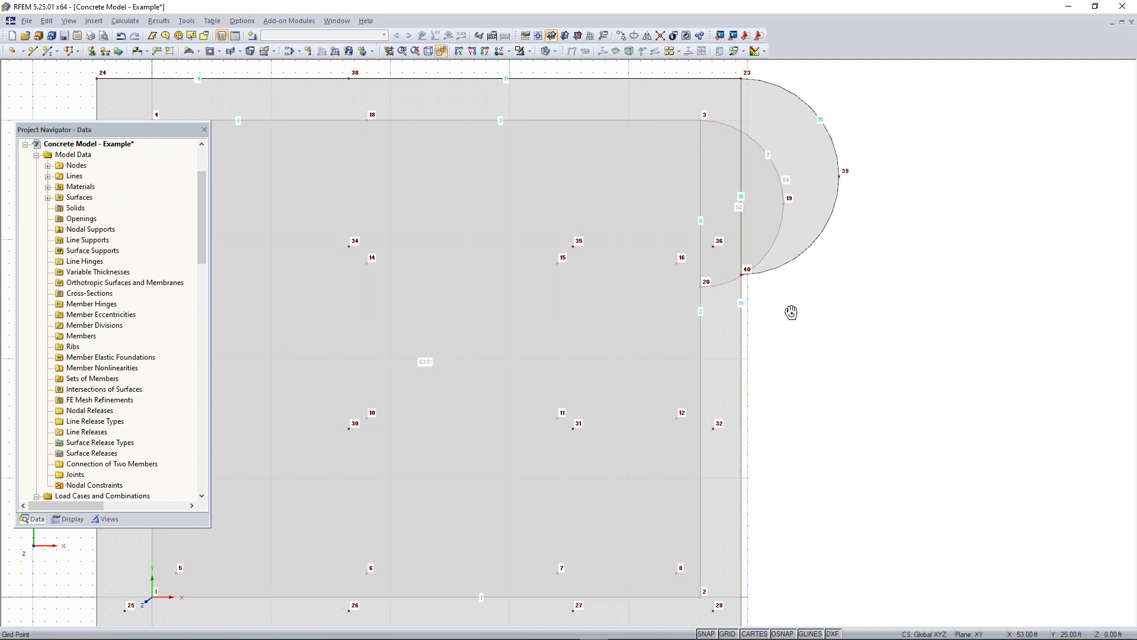
ctrl+middle_drag(791, 311, 805, 324)
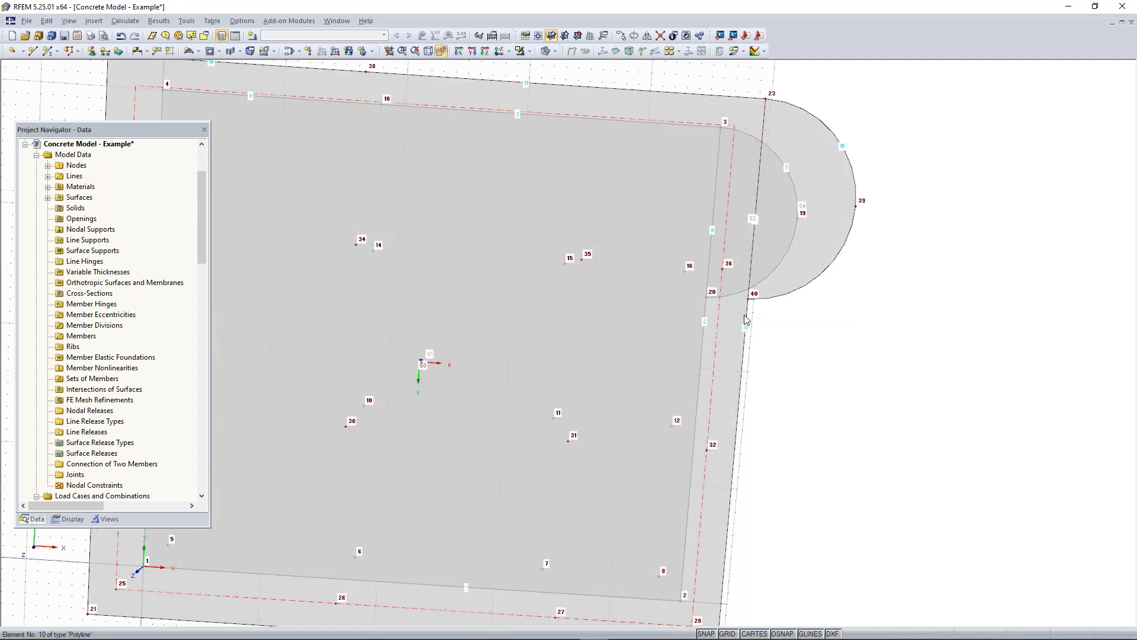
scroll(745, 318, up, 3)
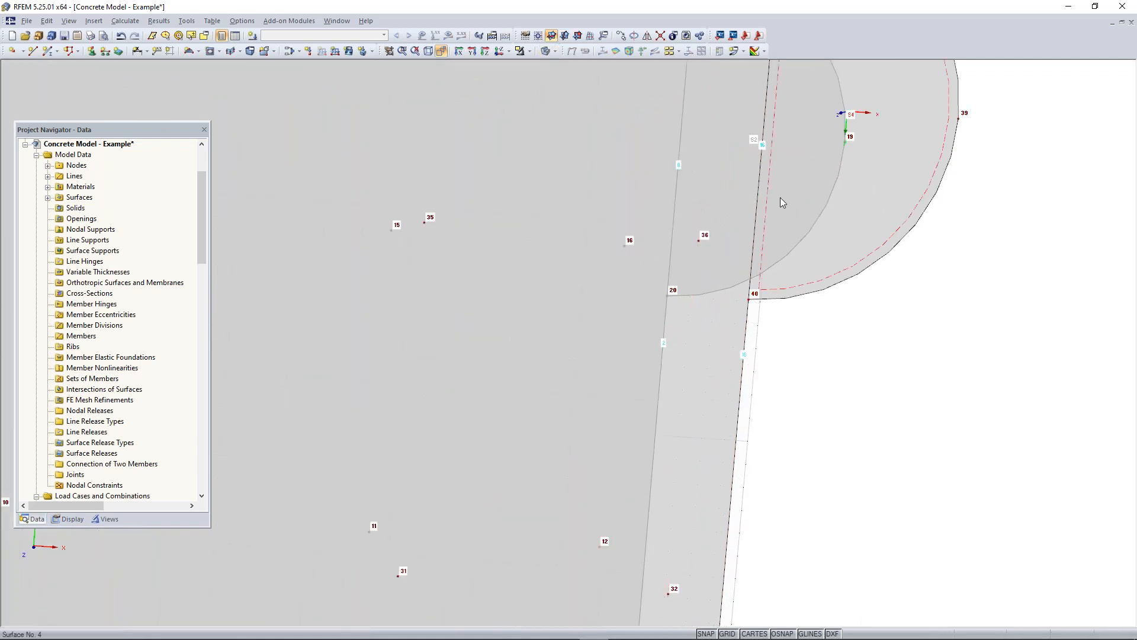
click(659, 37)
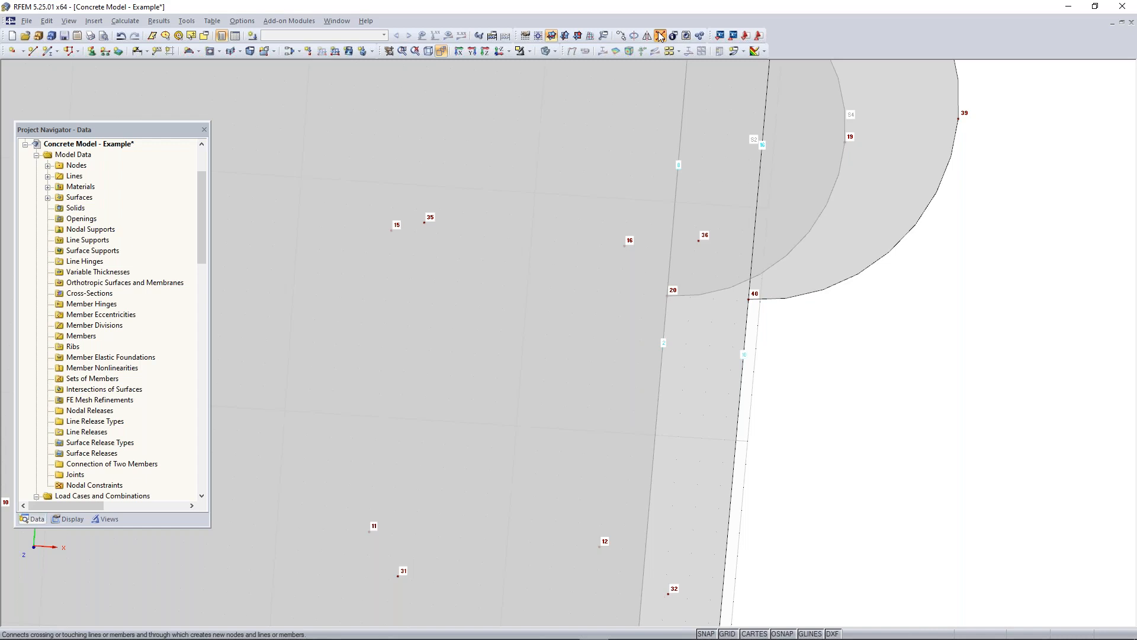
drag(771, 325, 735, 294)
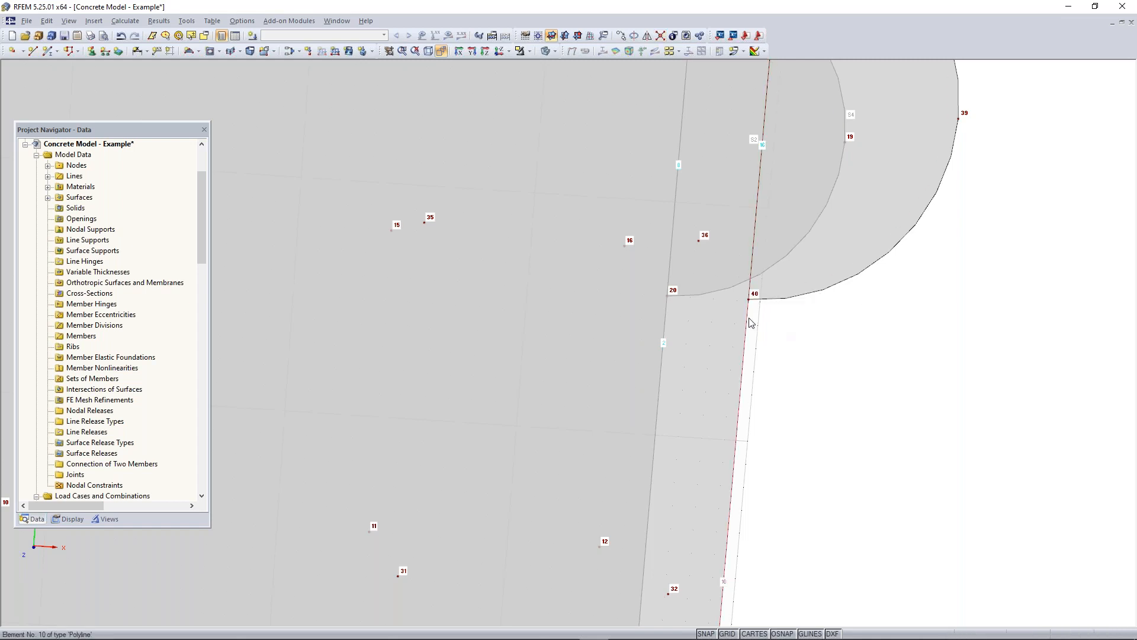
scroll(749, 322, down, 4)
scroll(754, 260, up, 1)
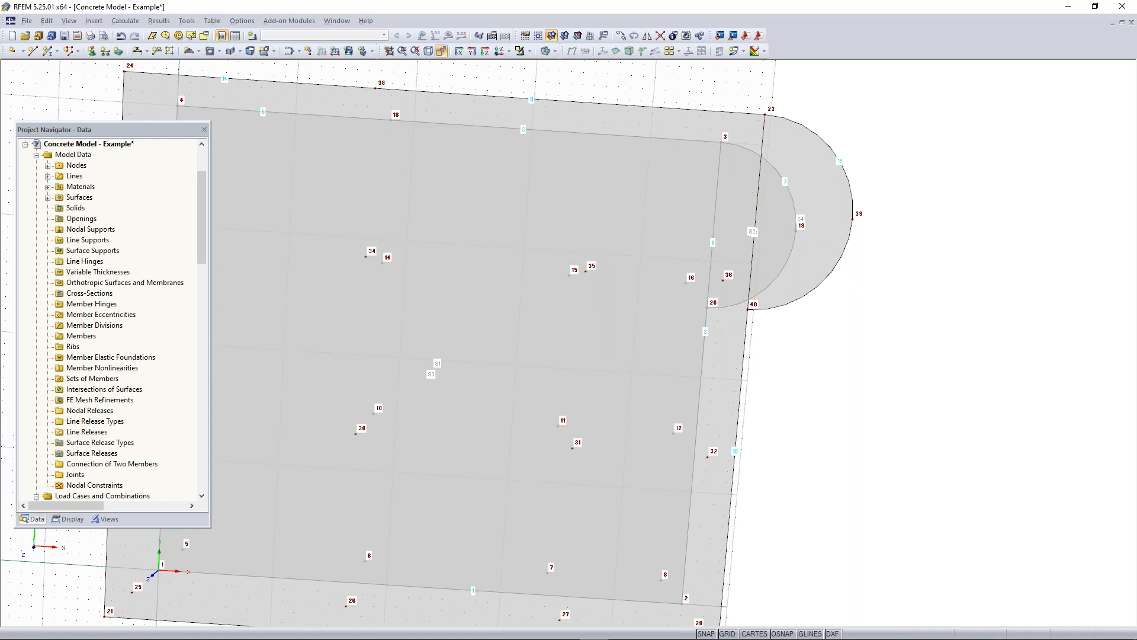
Step: Divide the upper slab's line between nodes 23 and 40 with a new intermediate node 7.00 ft from either end
right_click(757, 209)
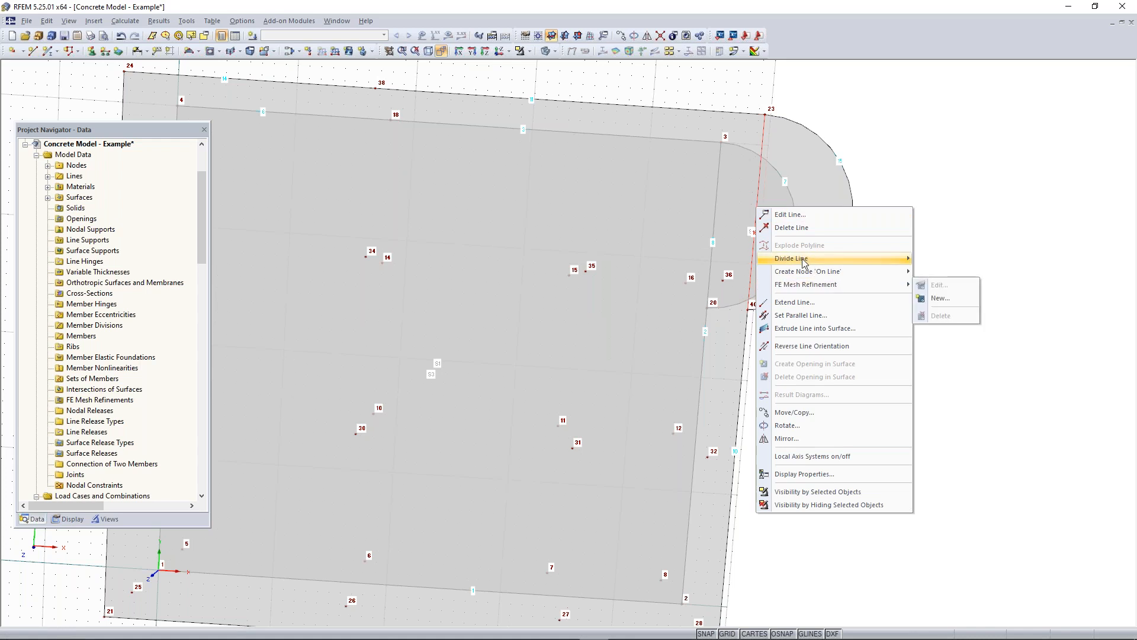
mouse_move(804, 260)
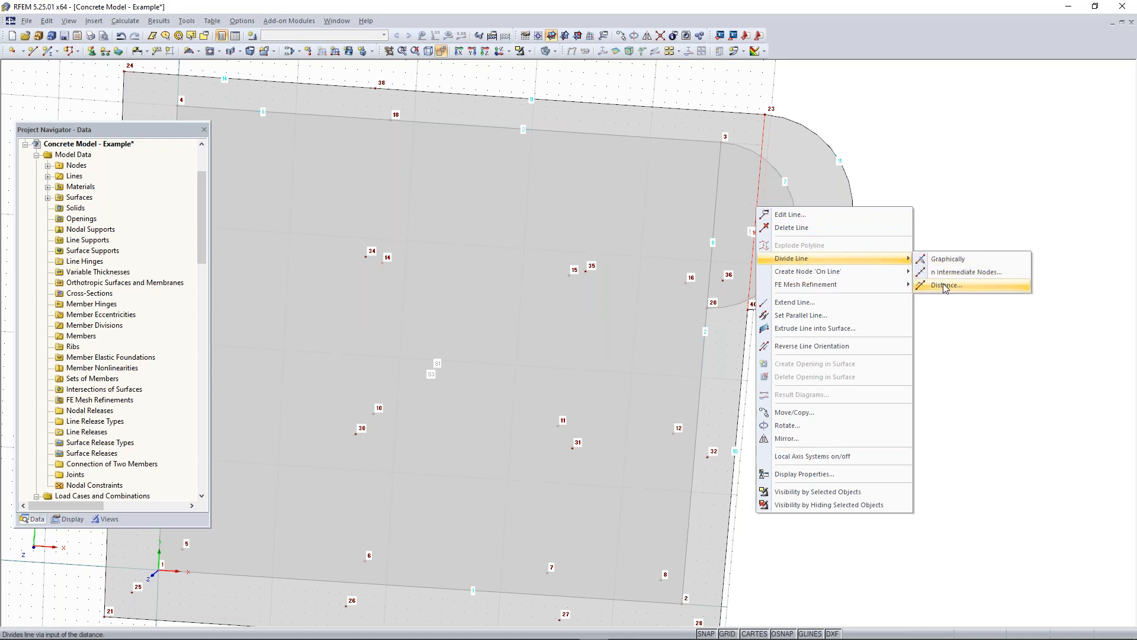
click(945, 286)
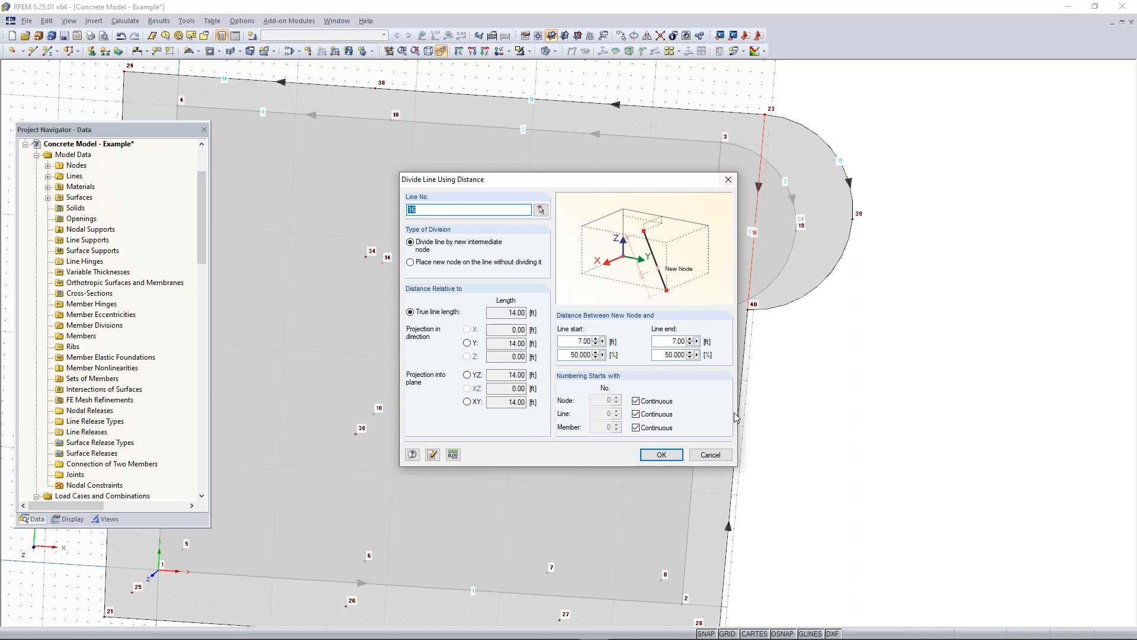
click(659, 458)
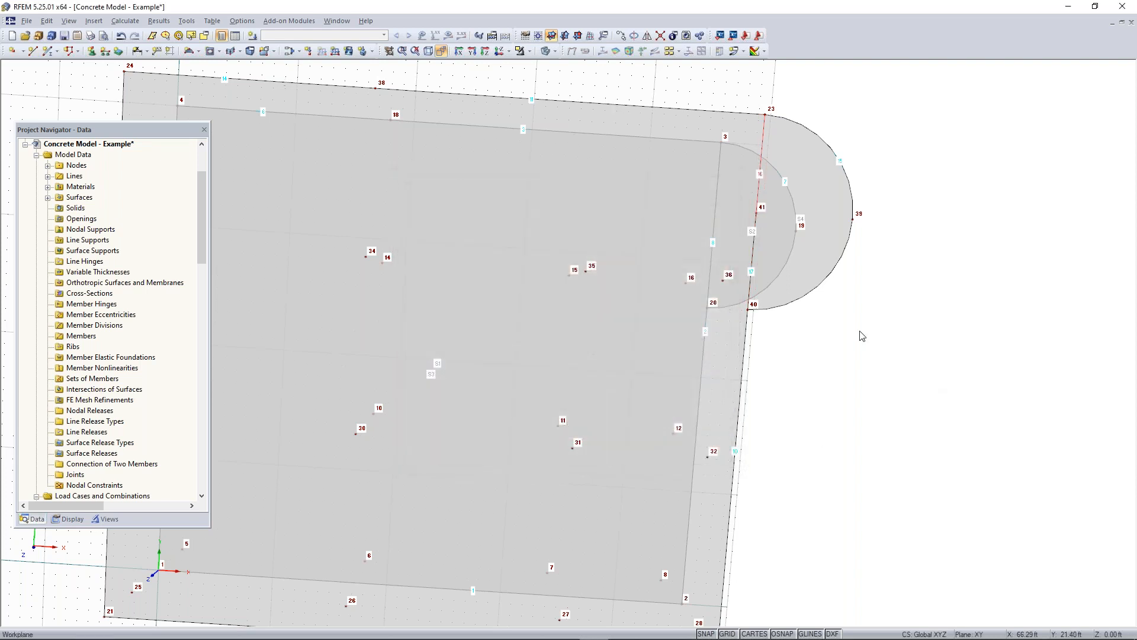
Step: Turn off the perspective view and show the model in the isometric view
scroll(771, 219, up, 3)
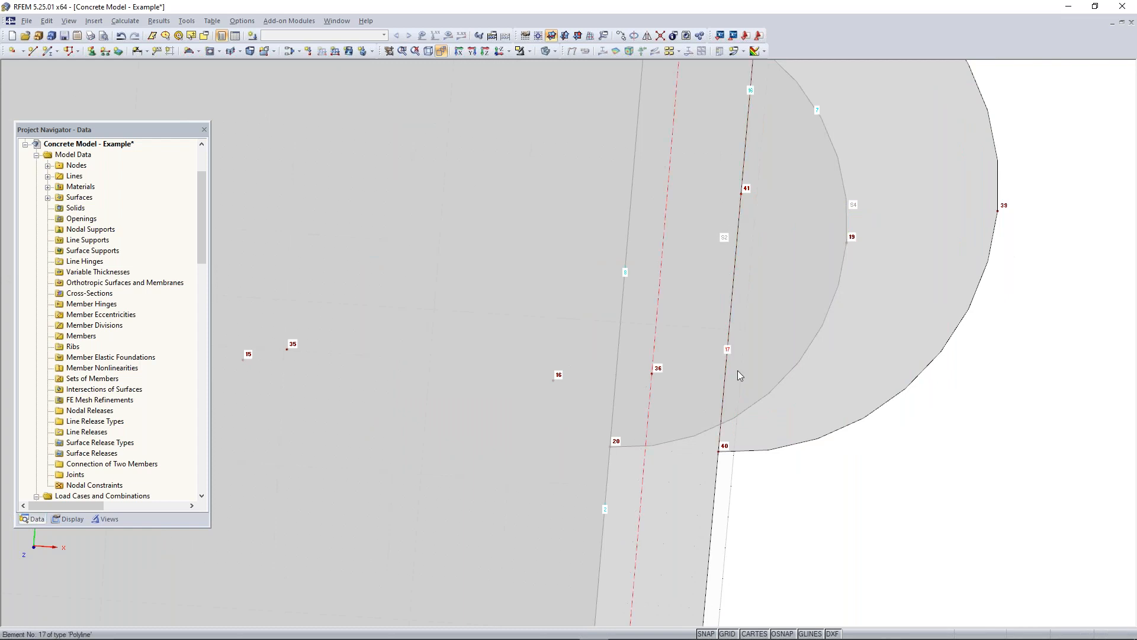
scroll(745, 368, down, 2)
middle_drag(719, 556, 733, 413)
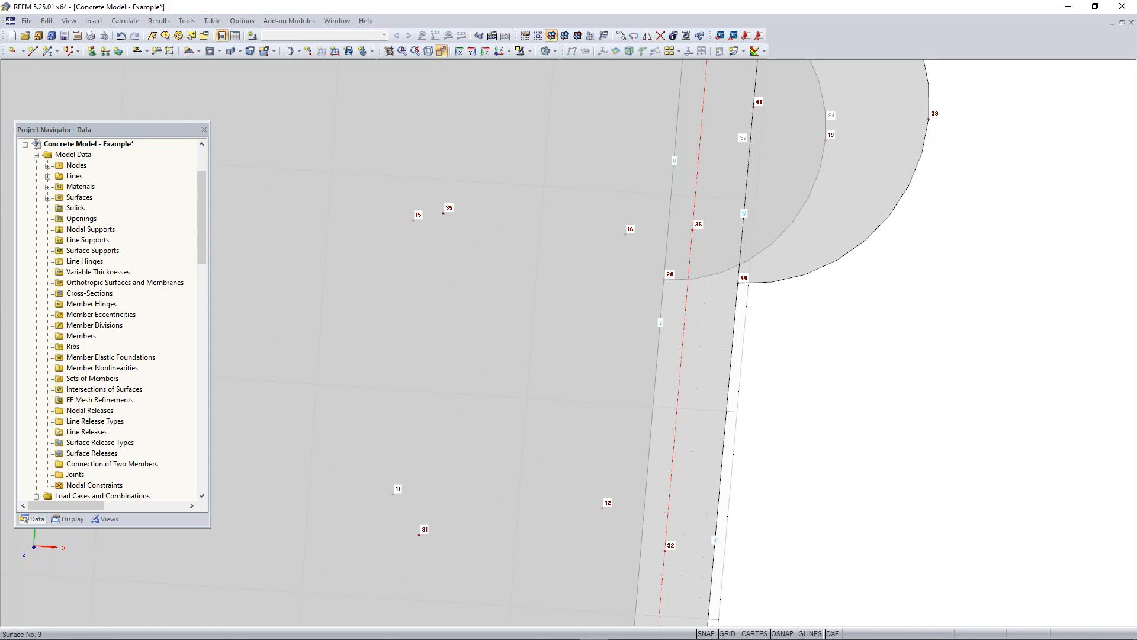
scroll(760, 348, down, 7)
scroll(783, 369, up, 1)
ctrl+middle_drag(772, 383, 782, 190)
click(442, 51)
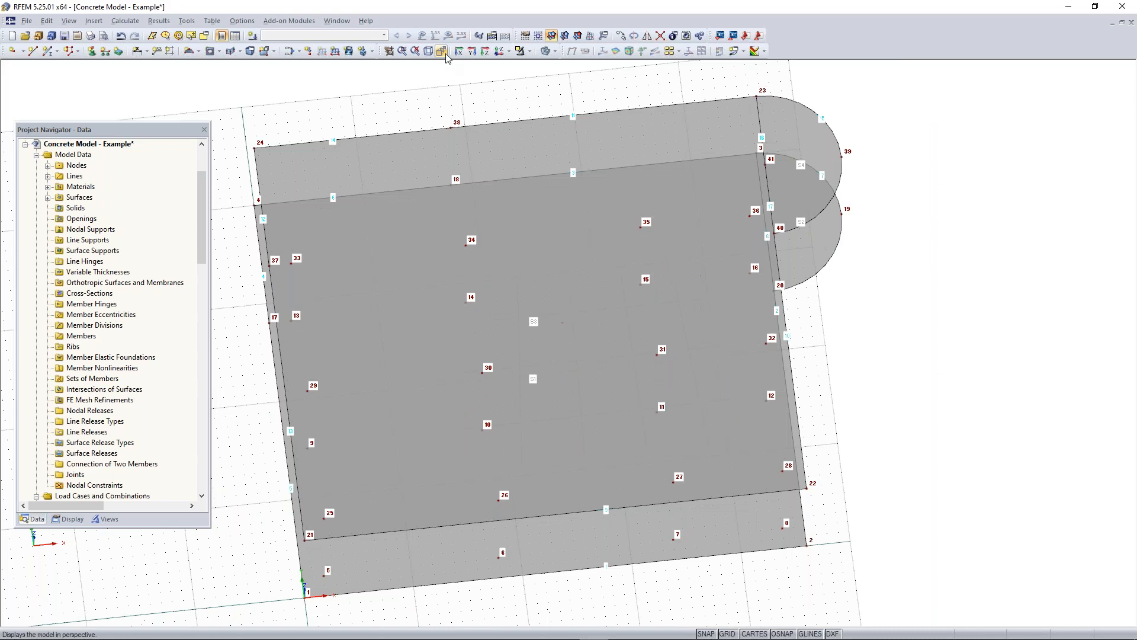
click(428, 51)
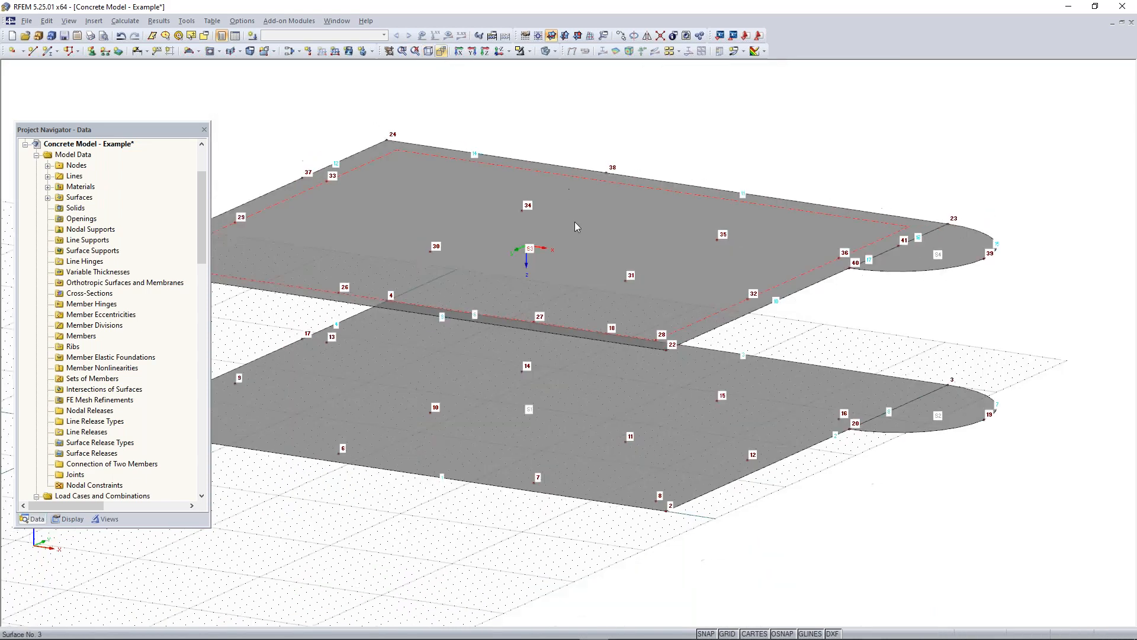
Step: Delete the rectangular and semicircular surfaces of the upper slab, keeping their boundary lines
middle_drag(915, 169, 829, 240)
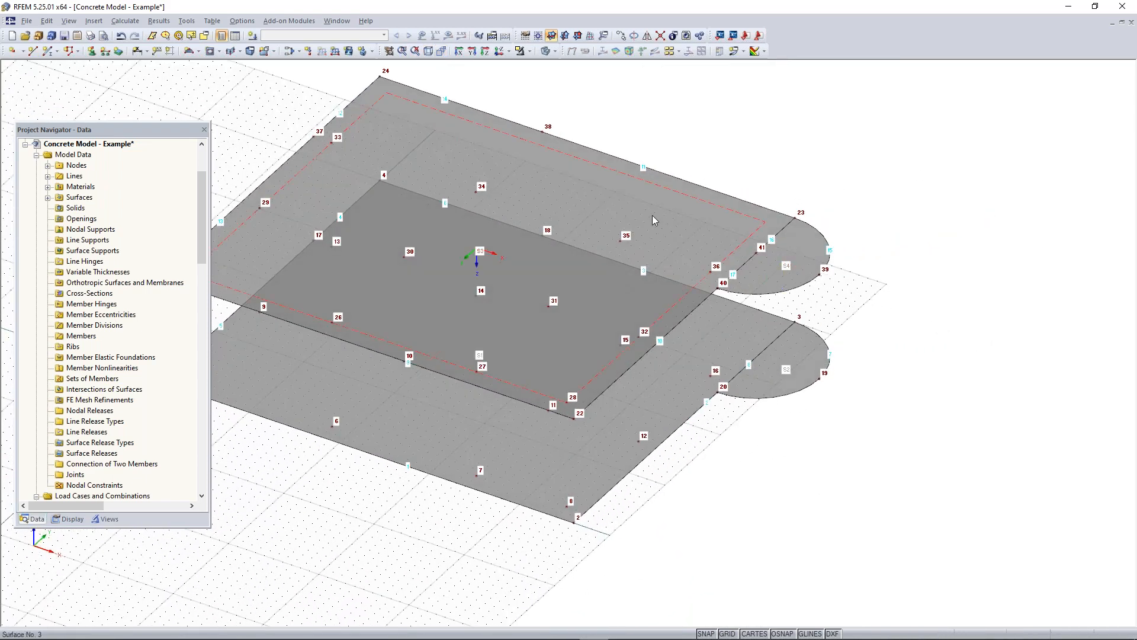
click(652, 215)
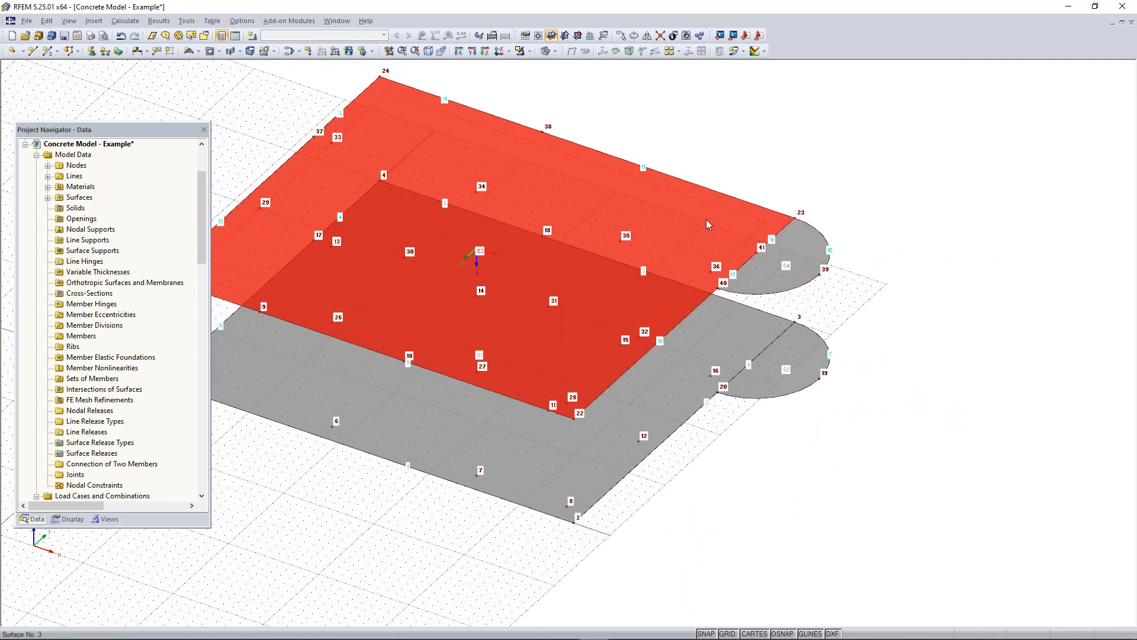
key(Delete)
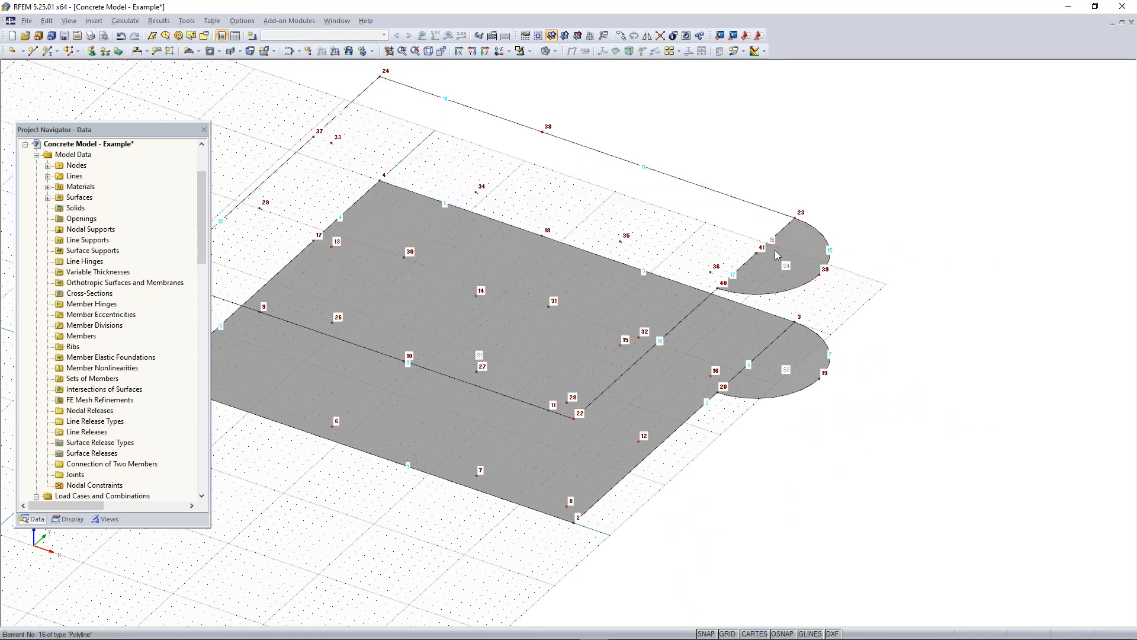
click(796, 264)
key(Delete)
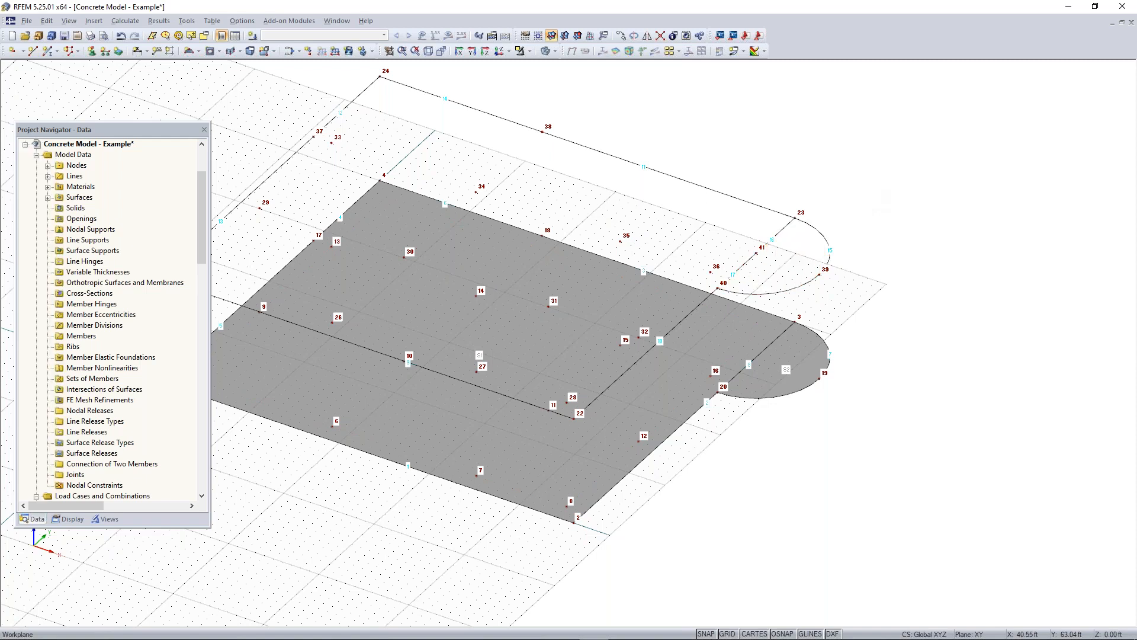
Step: Delete lines 16 and 17, which separate the upper rectangle from the semicircle
scroll(825, 256, up, 1)
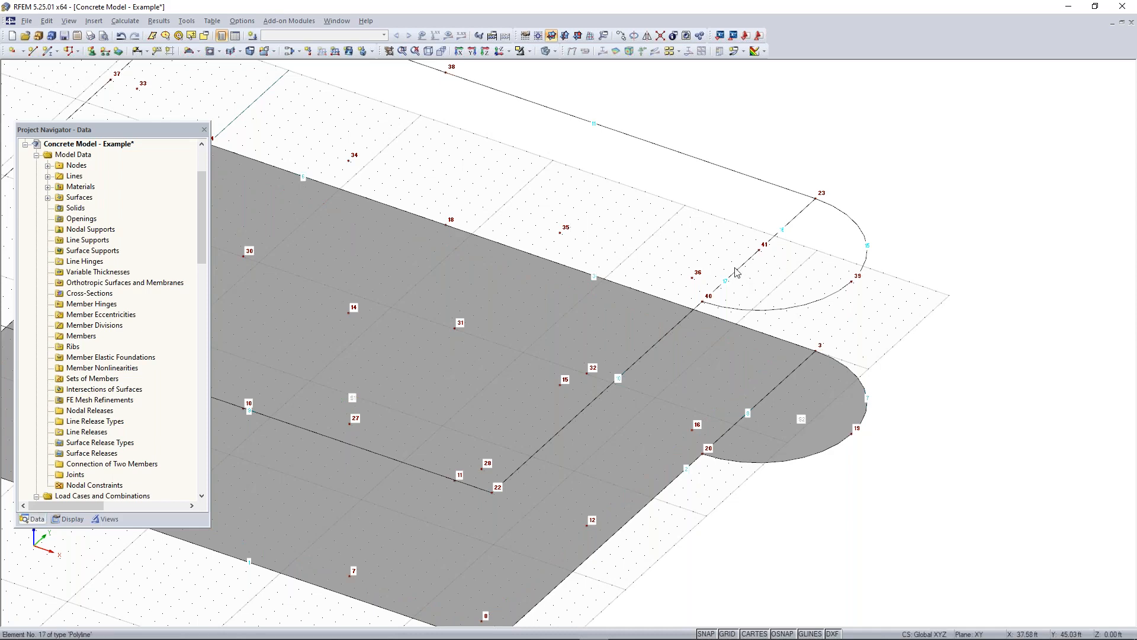
ctrl+middle_drag(728, 285, 950, 309)
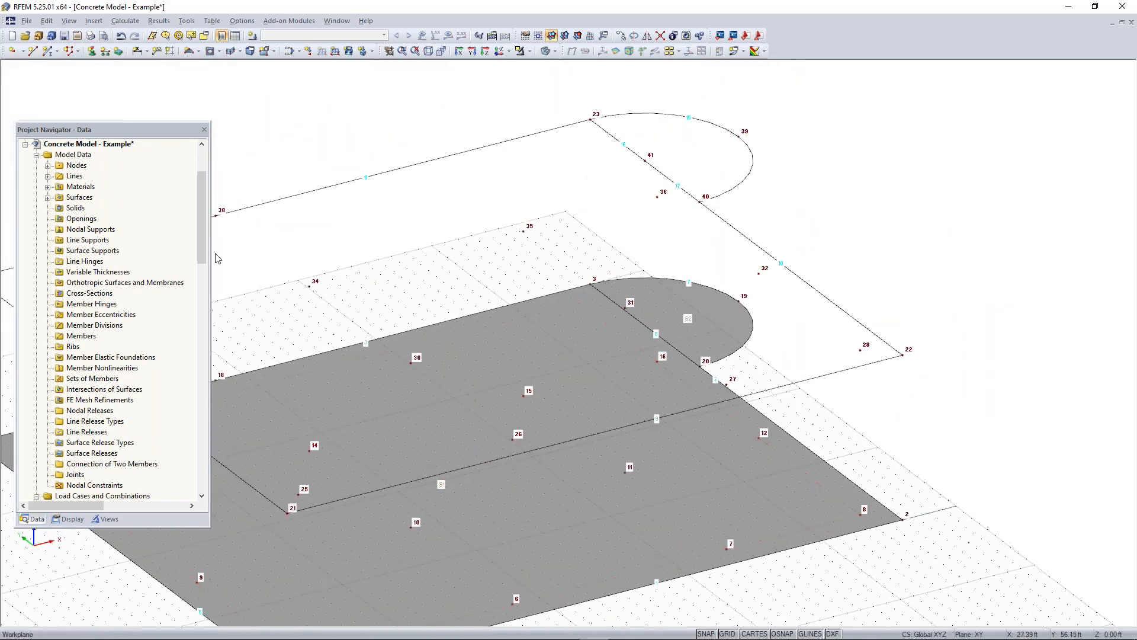
click(48, 177)
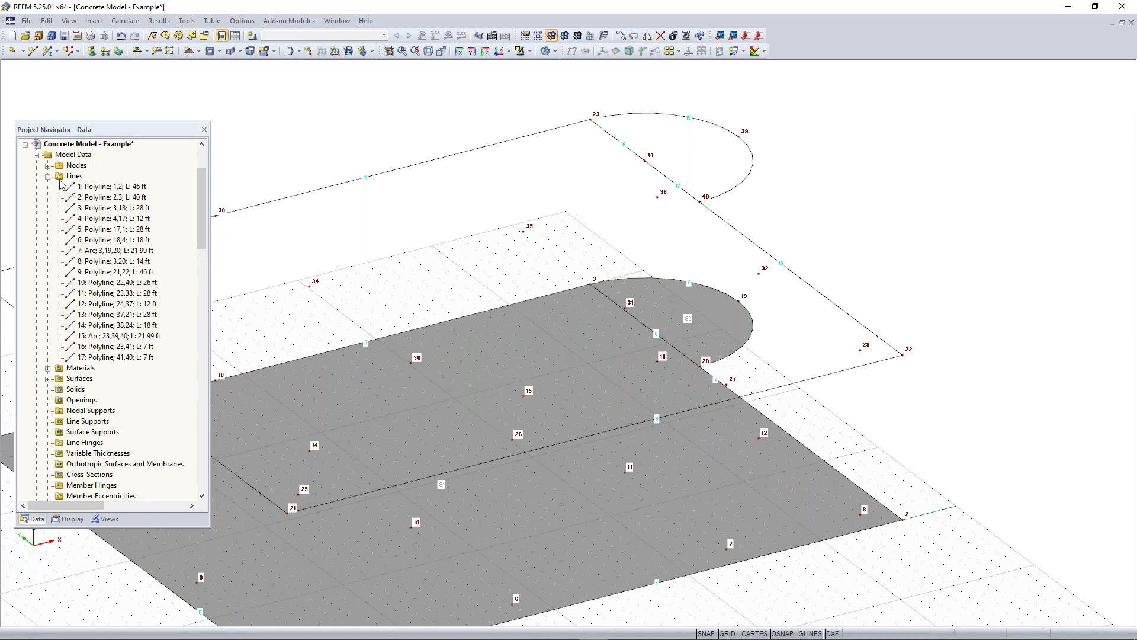
click(103, 347)
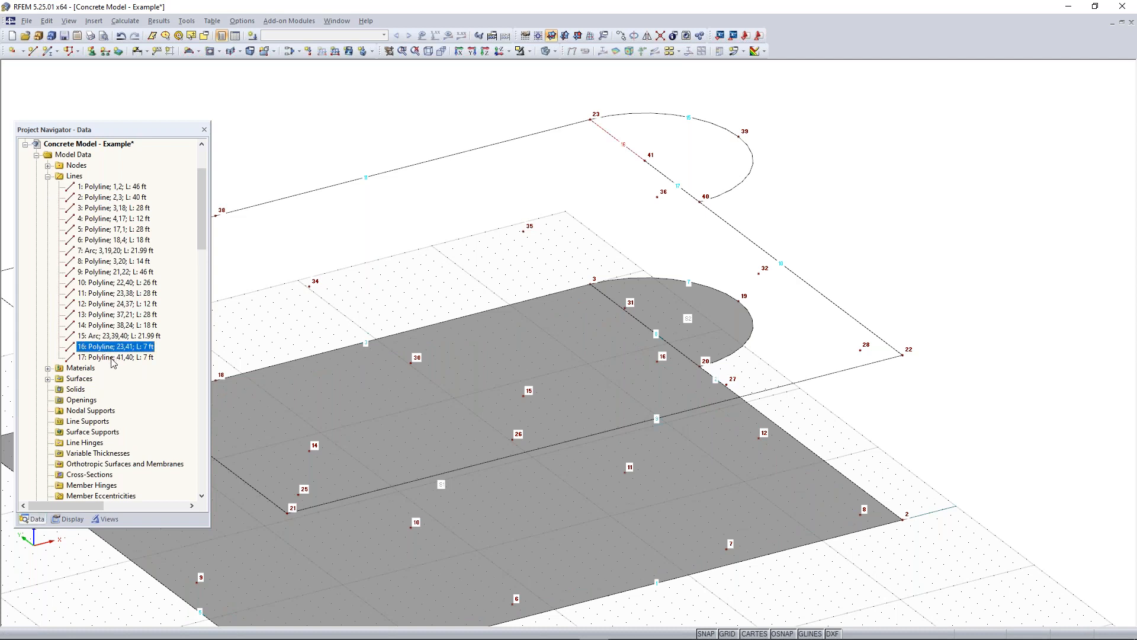
ctrl+click(112, 358)
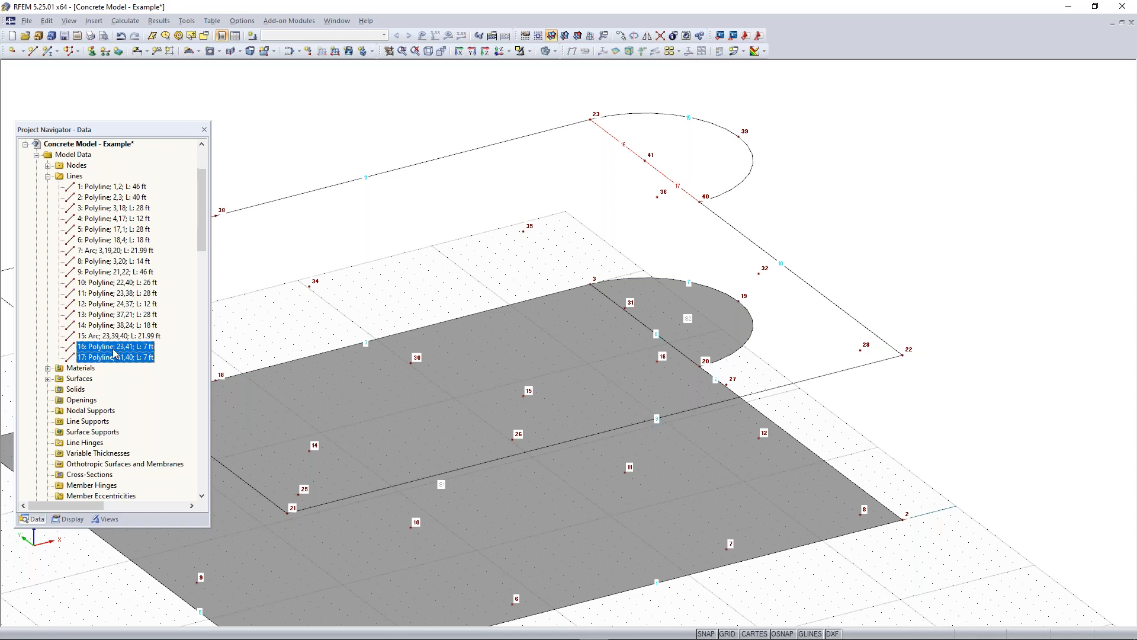
key(Delete)
ctrl+middle_drag(685, 224, 665, 136)
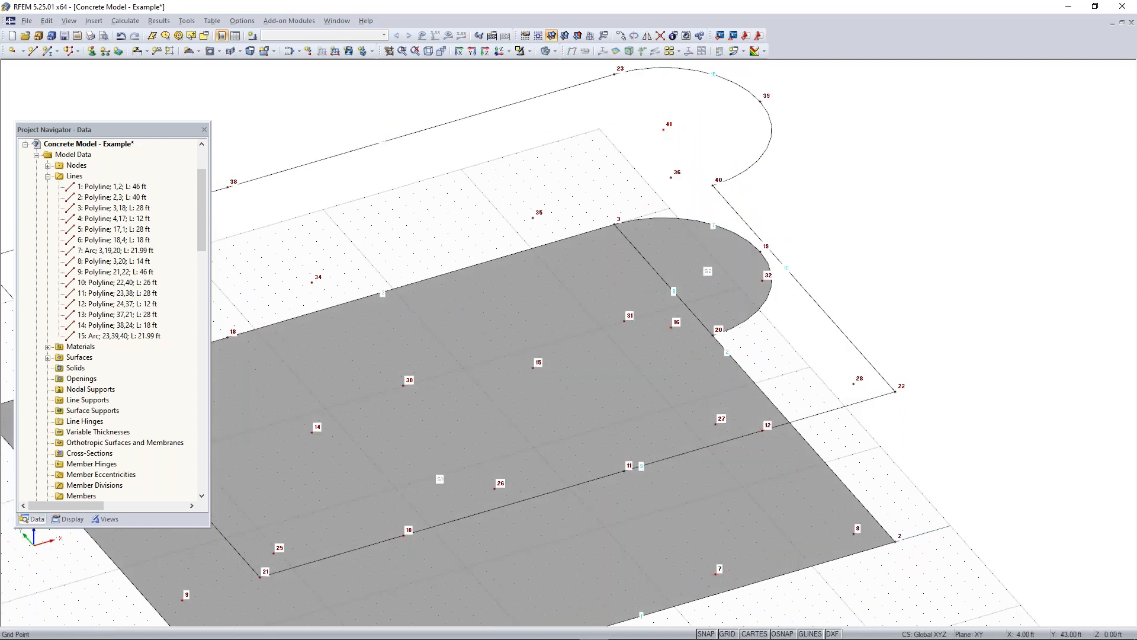
Step: Create a 12 in thick plane surface of 4000 psi concrete from the boundary lines of the whole upper slab outline
ctrl+middle_drag(320, 249, 569, 204)
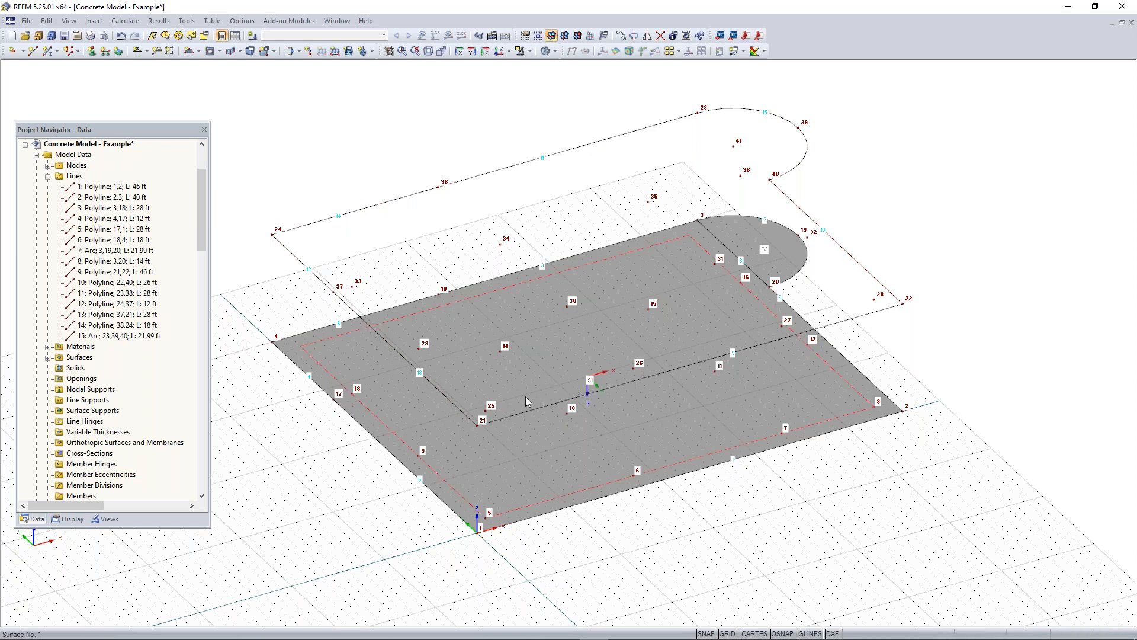
click(409, 349)
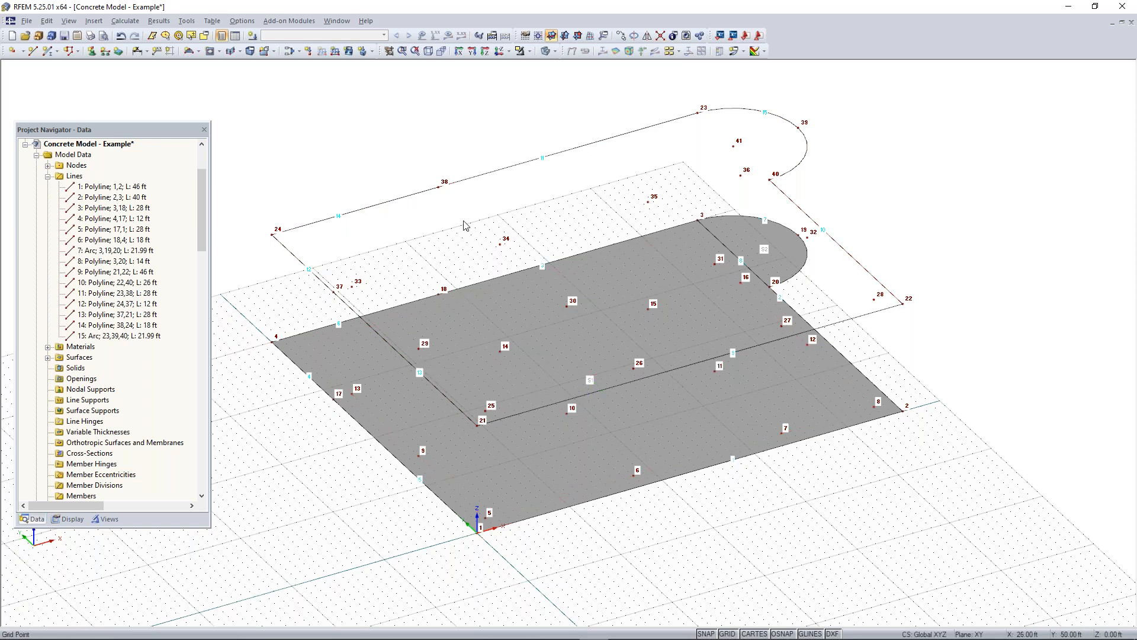
click(199, 52)
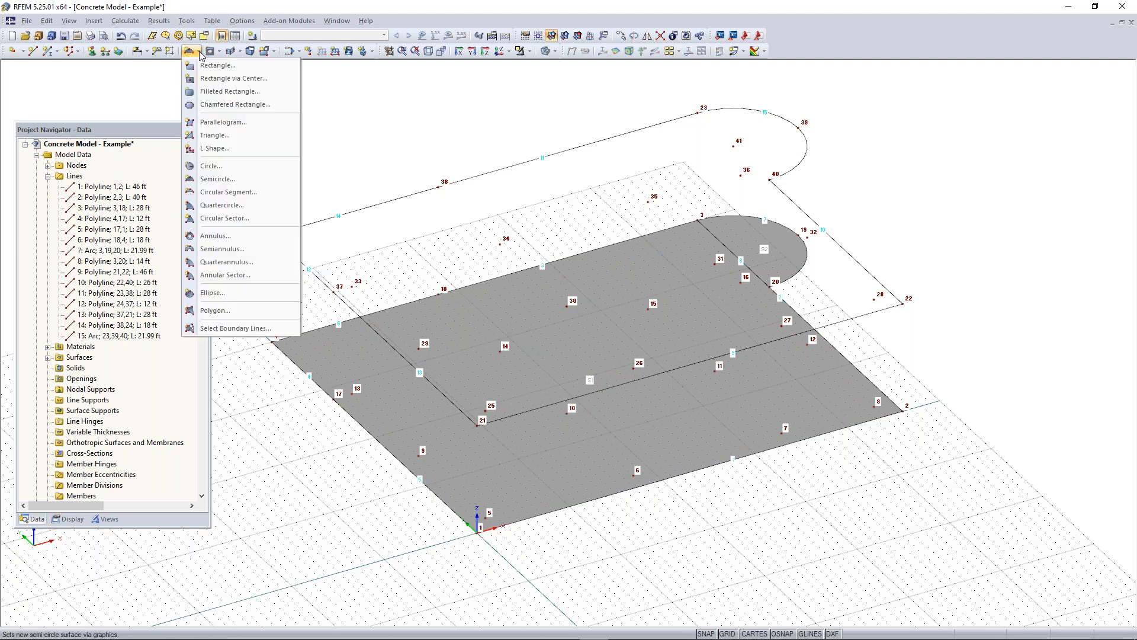
click(231, 329)
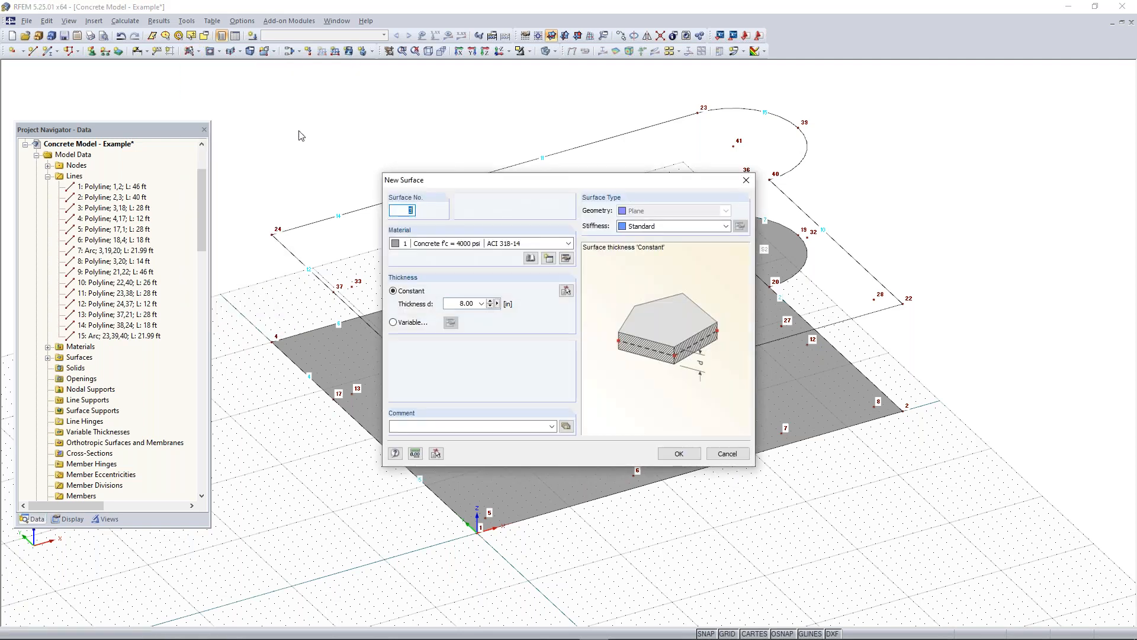
double_click(461, 303)
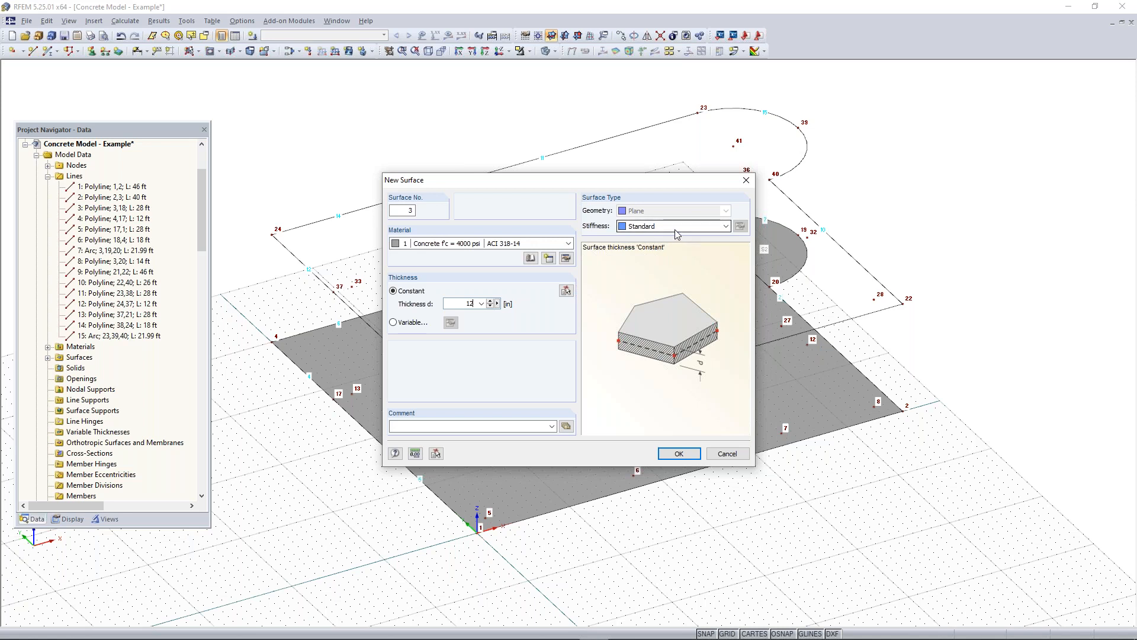
click(675, 455)
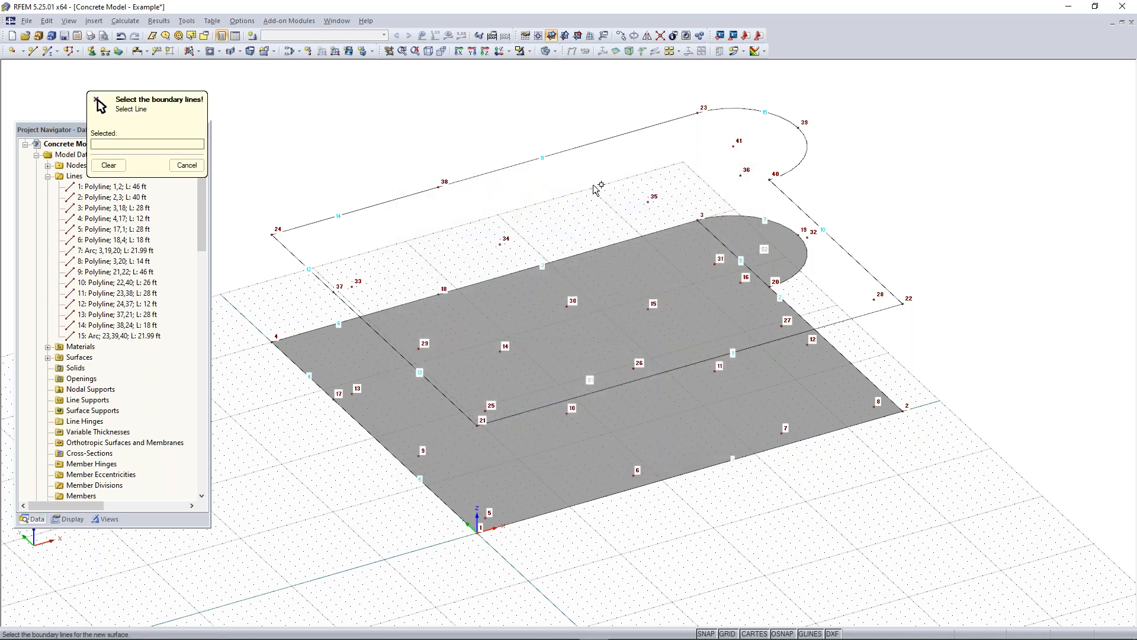
click(503, 169)
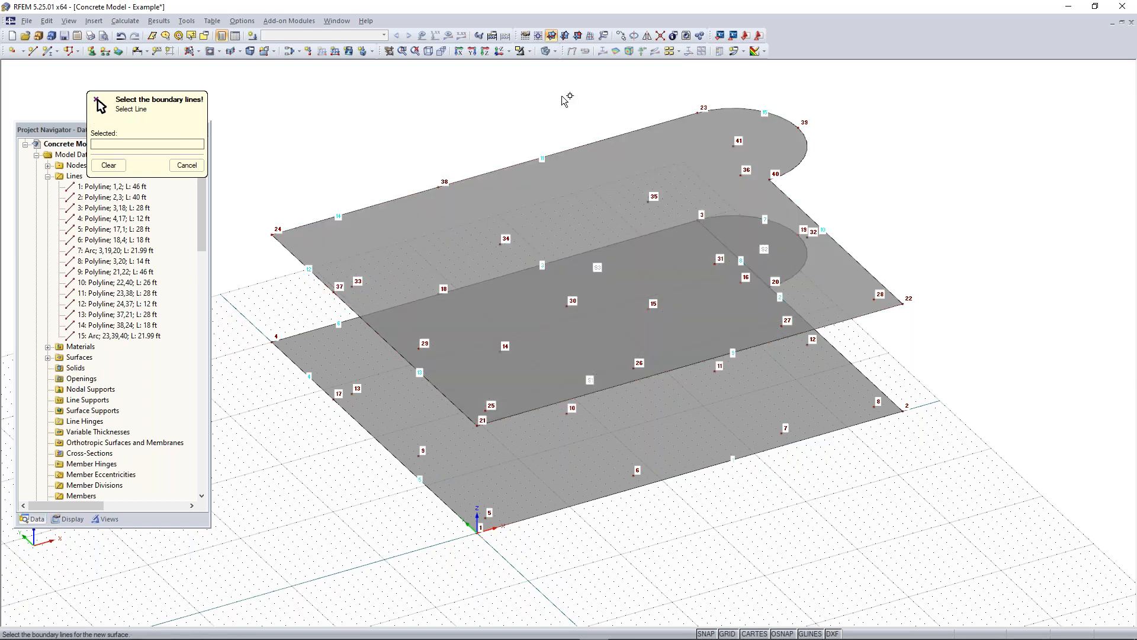
key(Escape)
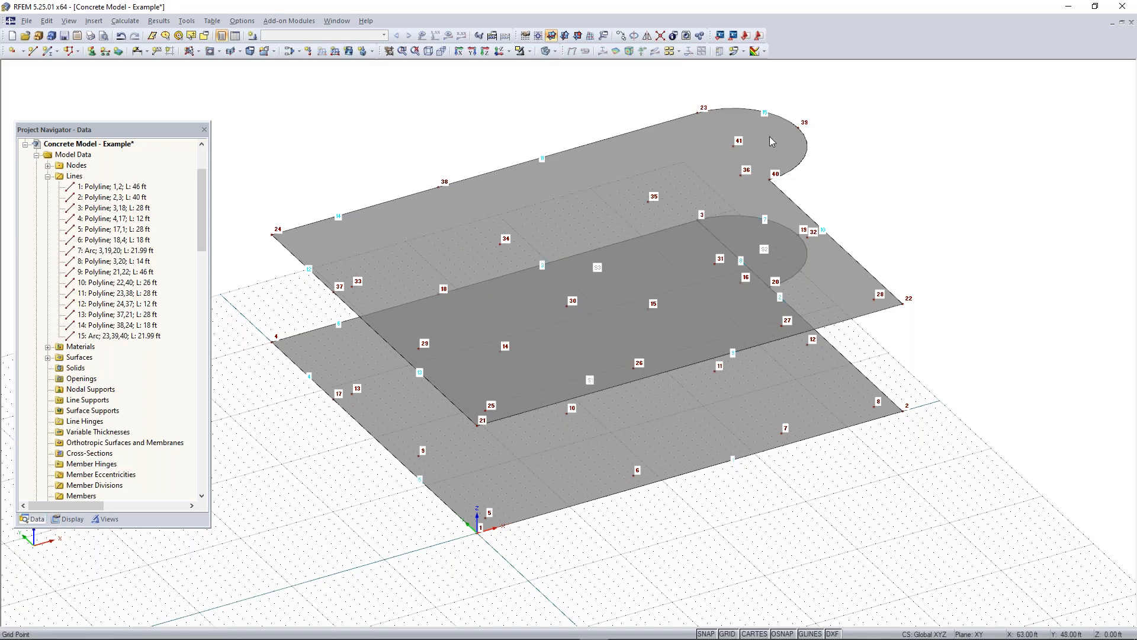
ctrl+middle_drag(802, 500, 786, 477)
right_click(799, 475)
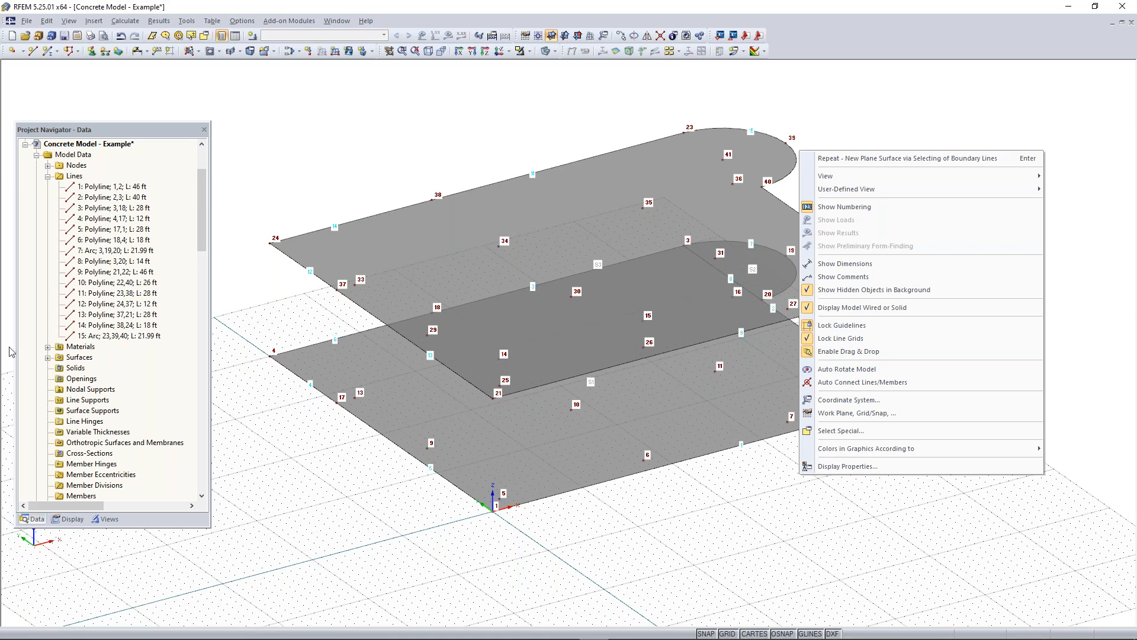
click(803, 134)
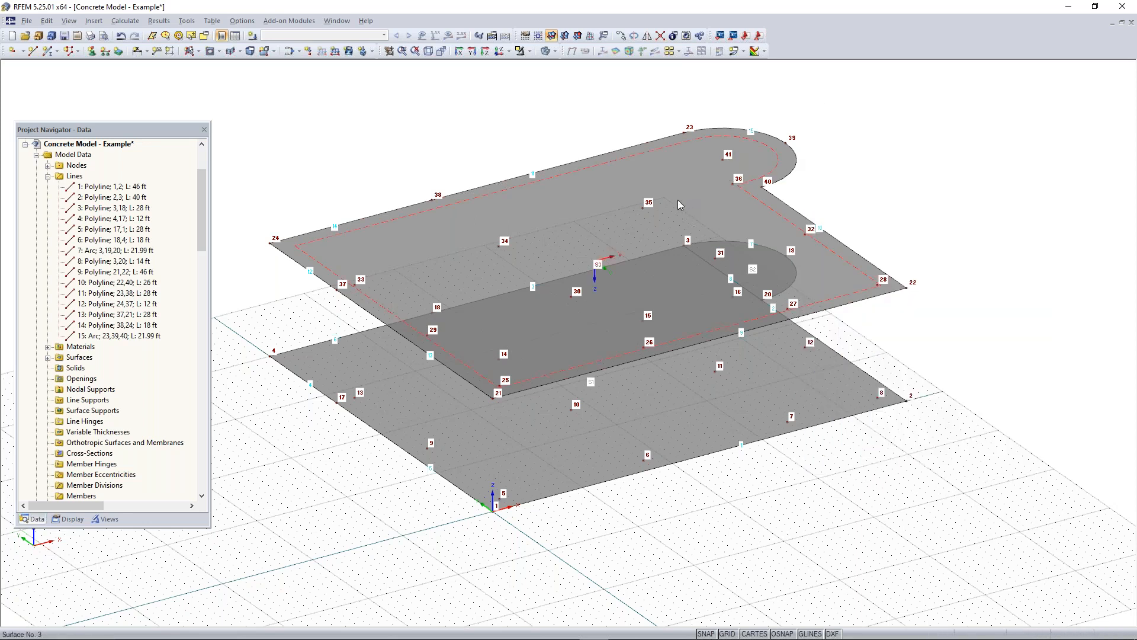
Step: Cut a circular opening with a 6 ft radius in the upper slab, centred on node 41, with 1 ft and 5° steps enabled
ctrl+middle_drag(939, 141, 924, 156)
middle_drag(813, 253, 744, 287)
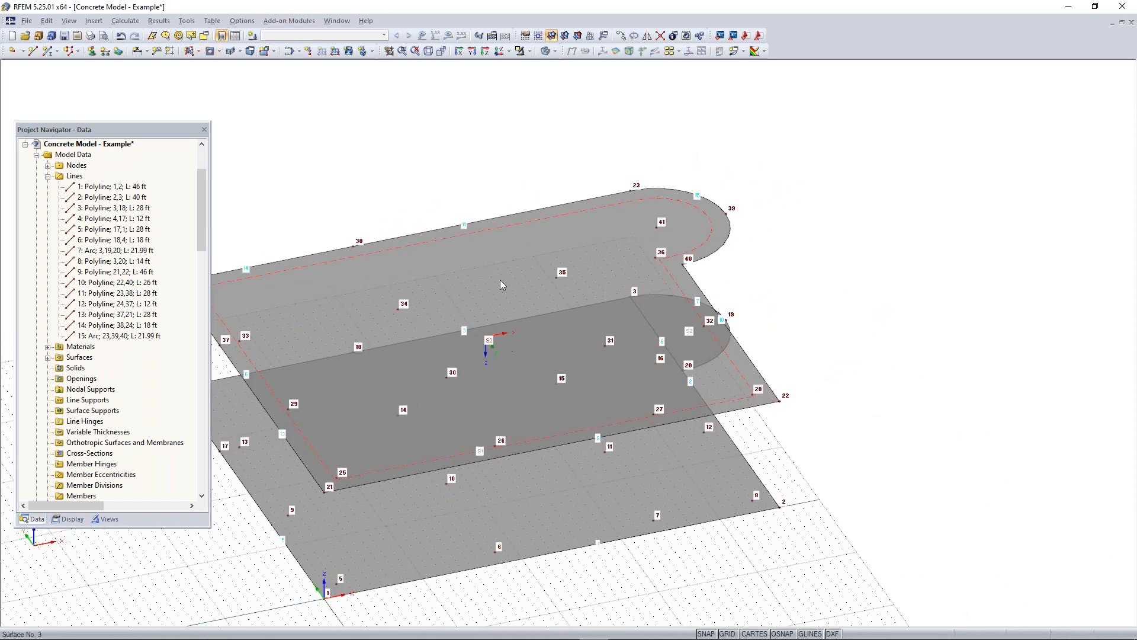
click(219, 52)
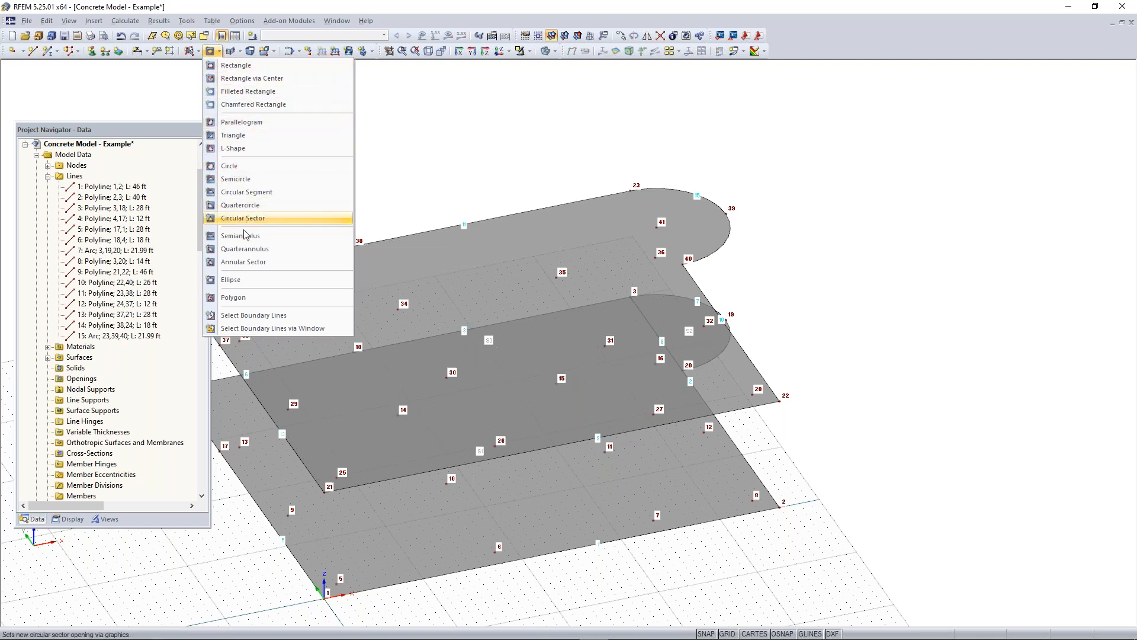
click(240, 168)
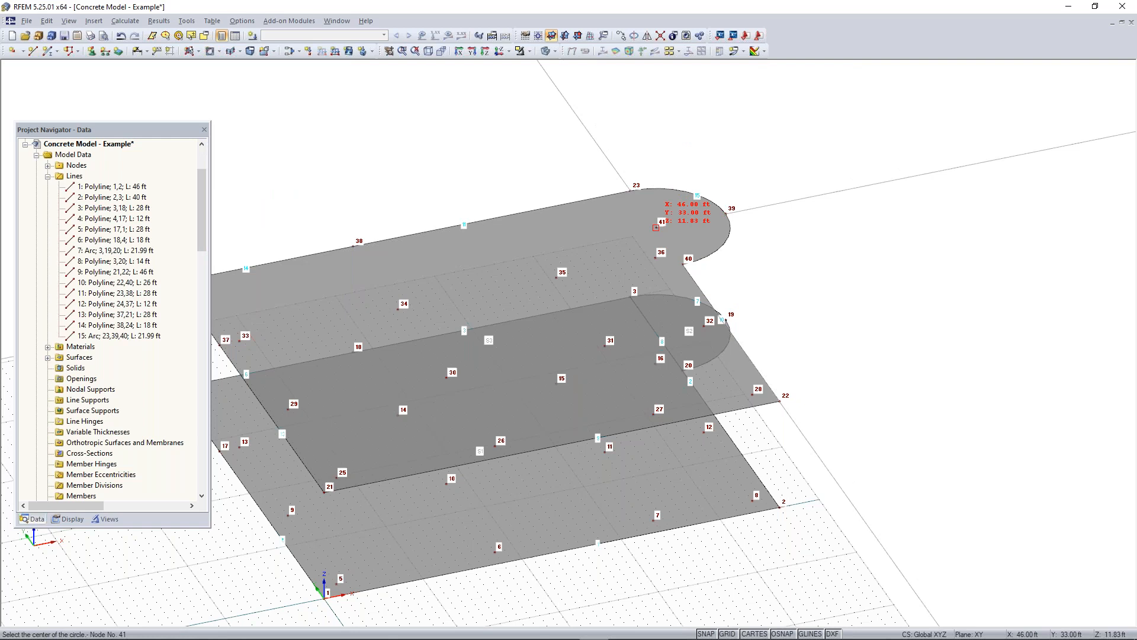
click(656, 228)
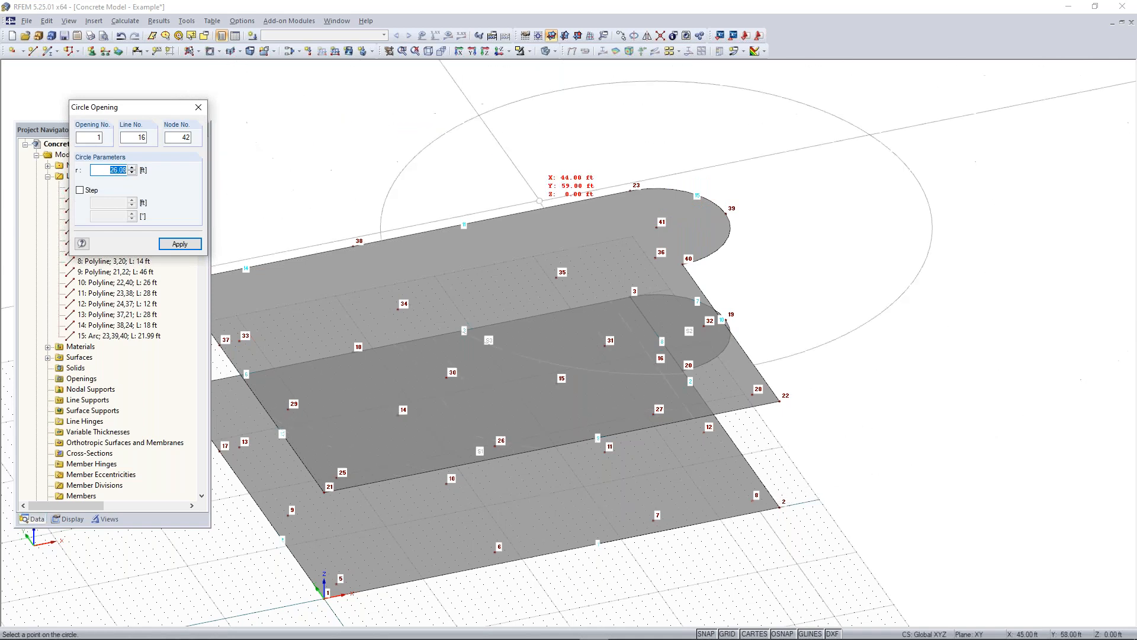
click(80, 191)
drag(104, 200, 195, 215)
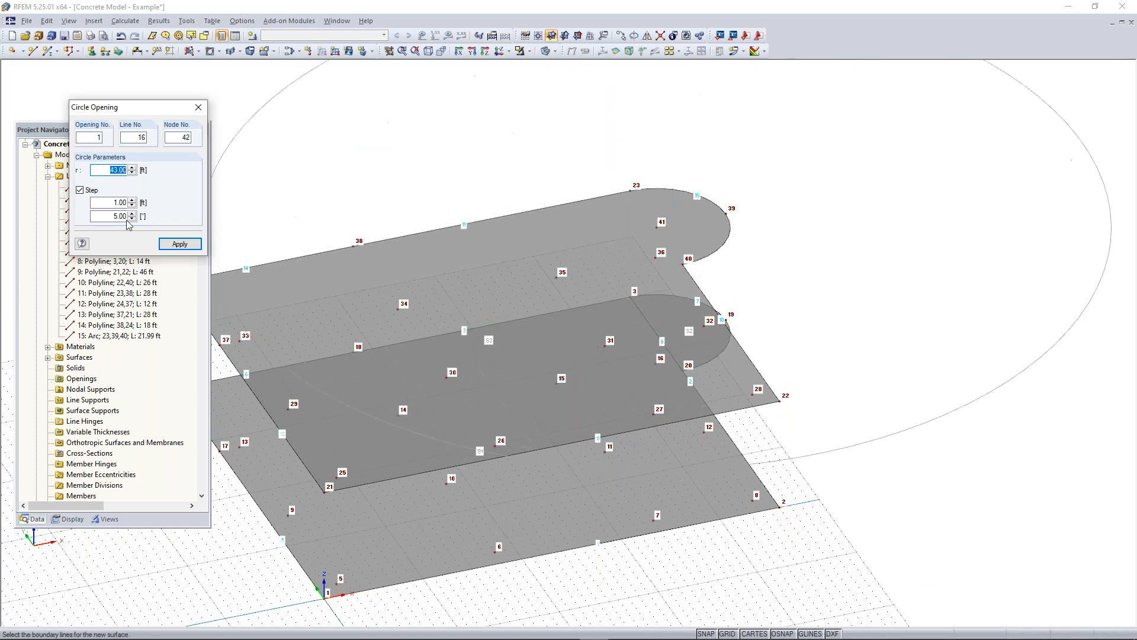
drag(118, 109, 171, 124)
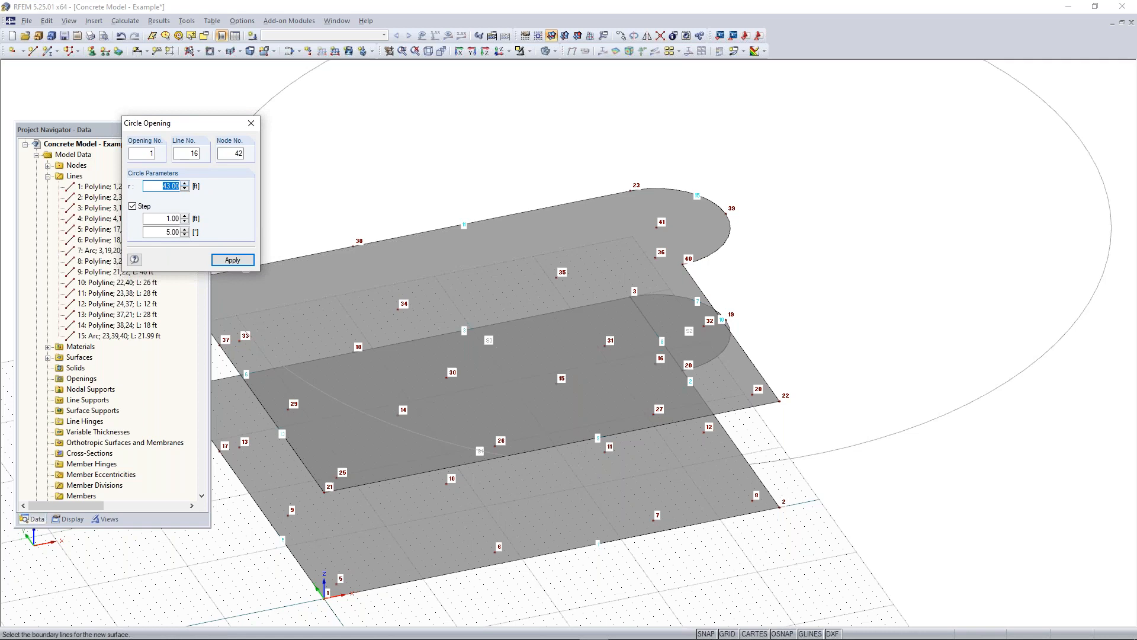
text(6)
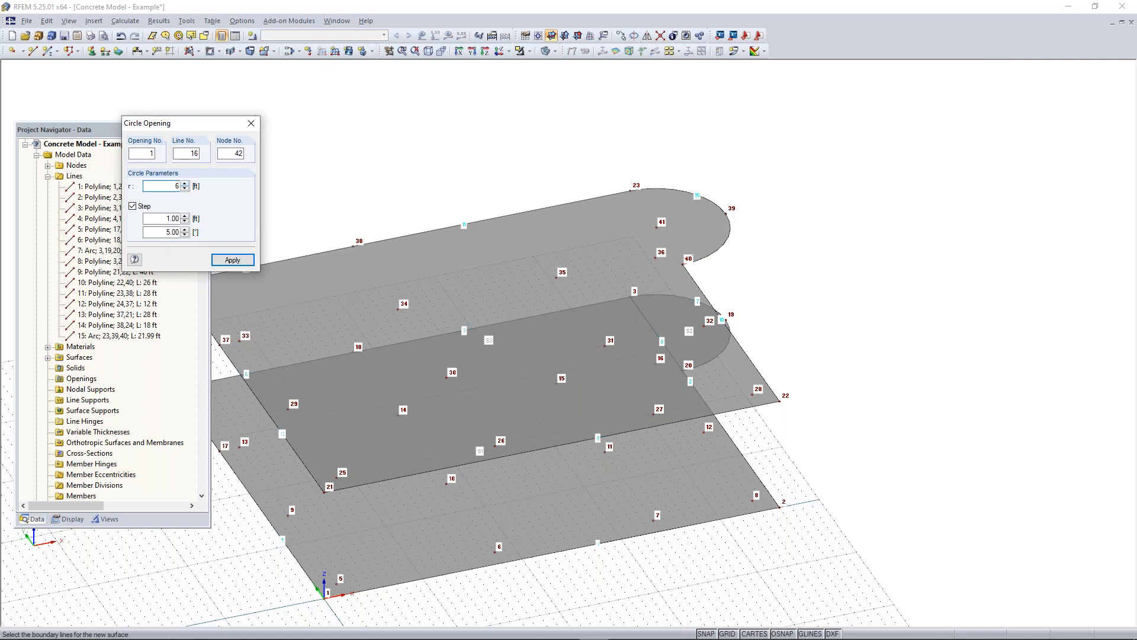
key(Return)
key(Escape)
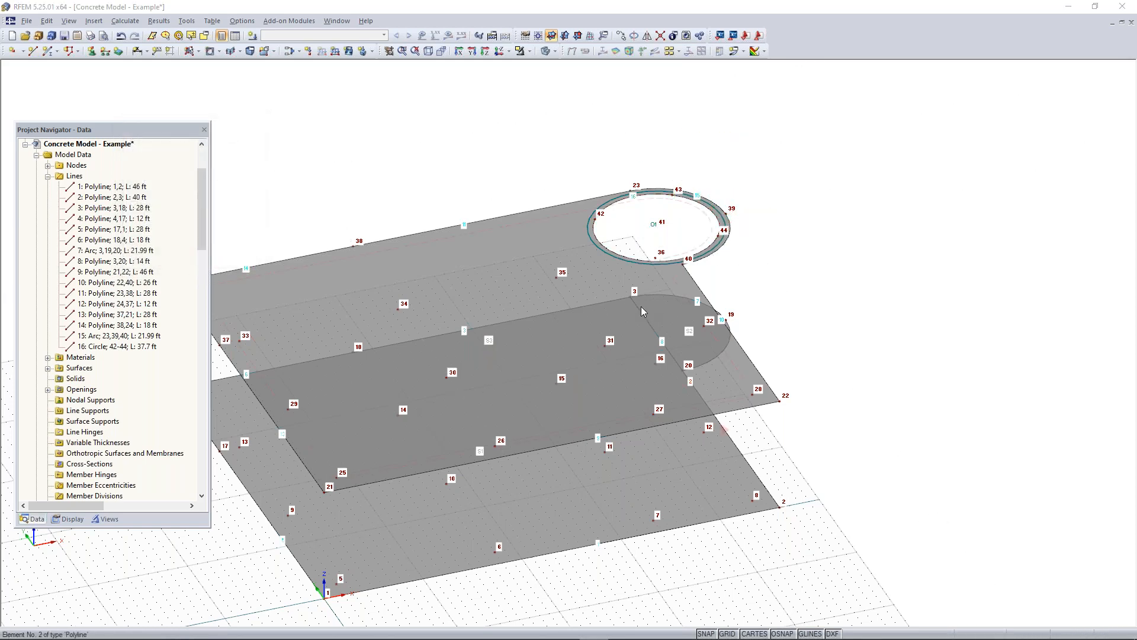
Step: Draw a vertical line between the slabs from X 46, Y 19, Z 0 ft up to Z 11.83 ft on the upper slab edge
ctrl+middle_drag(522, 317, 373, 348)
scroll(335, 347, up, 3)
middle_drag(299, 358, 437, 337)
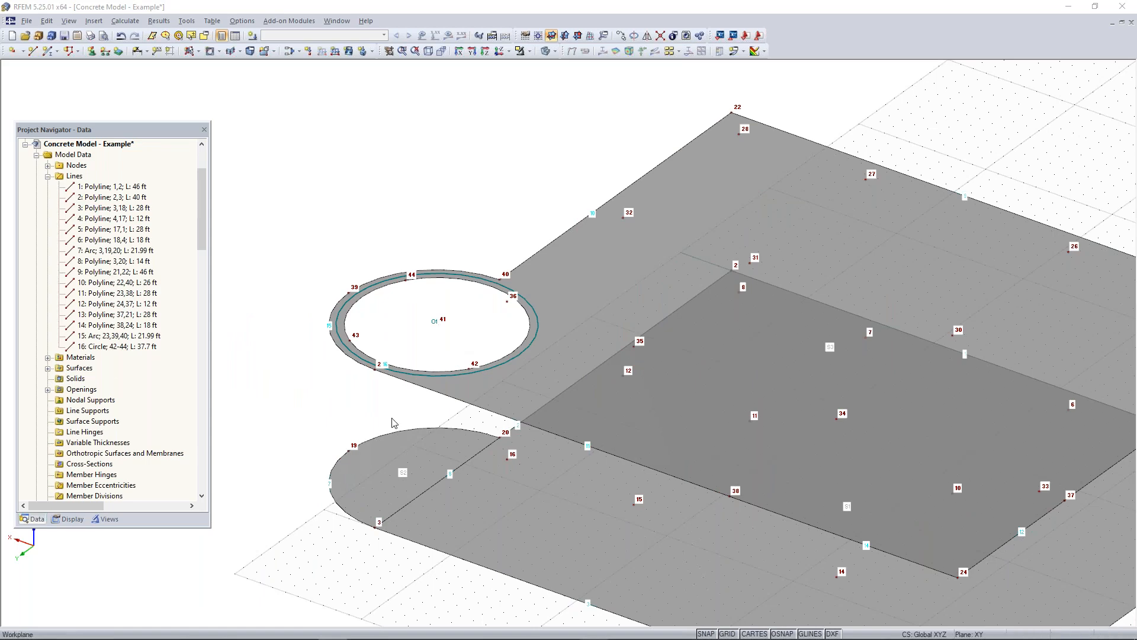
middle_drag(586, 423, 854, 337)
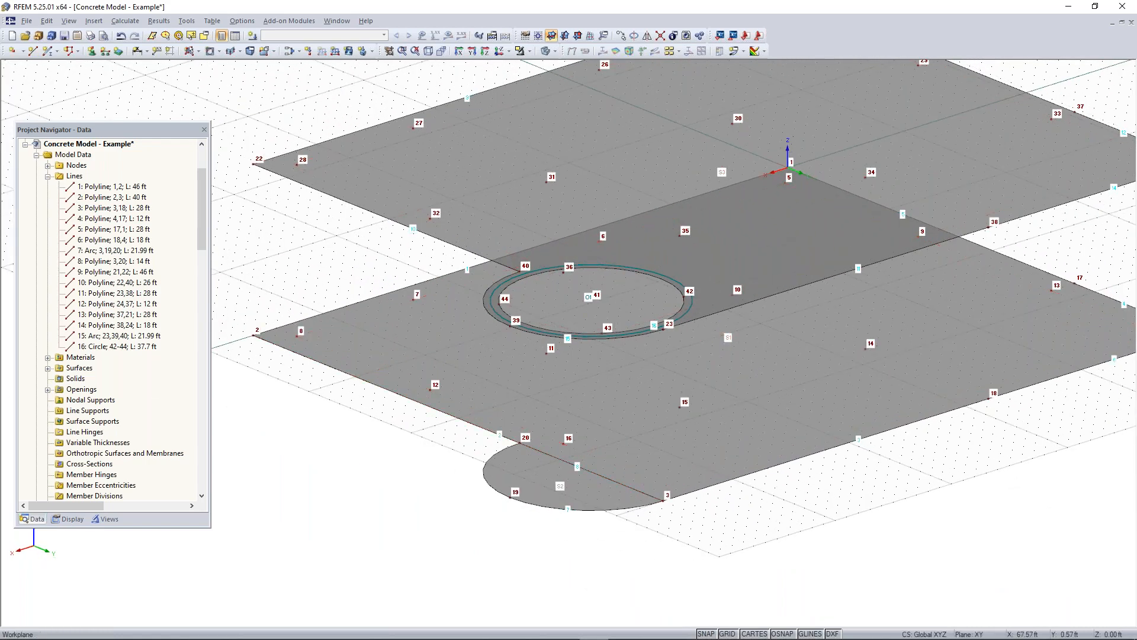
click(429, 51)
ctrl+middle_drag(886, 488, 609, 427)
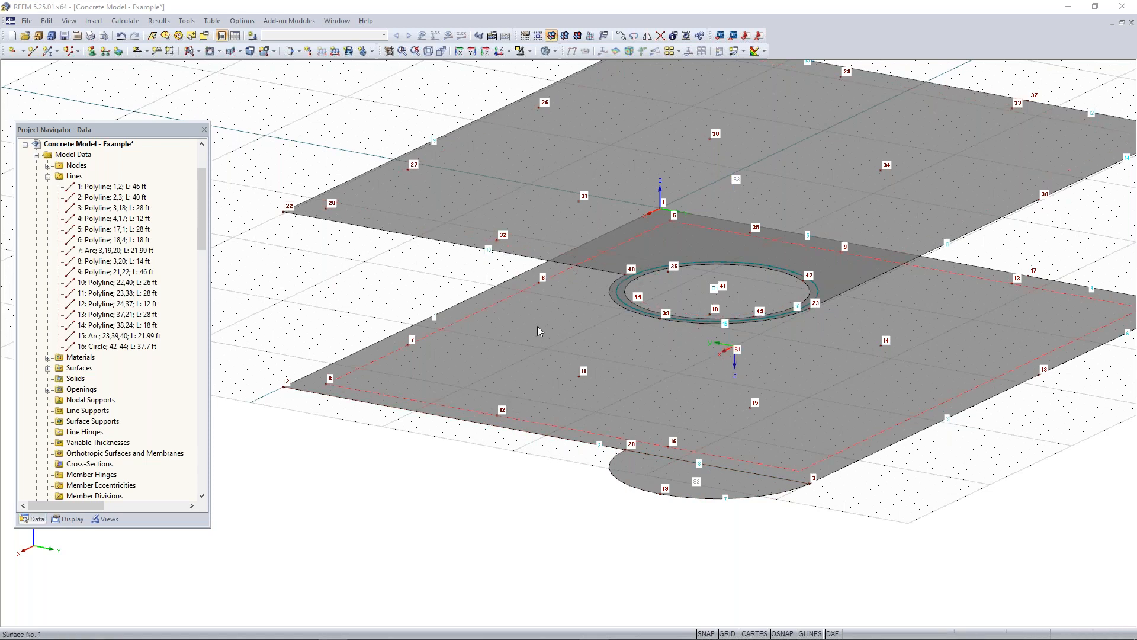
click(33, 51)
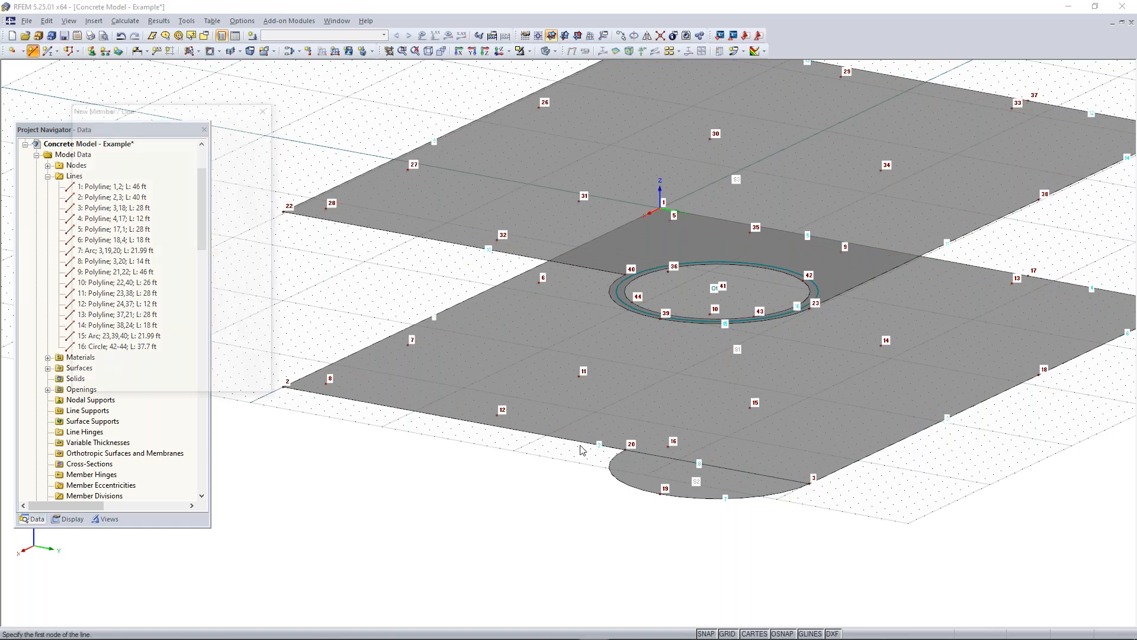
scroll(586, 445, up, 3)
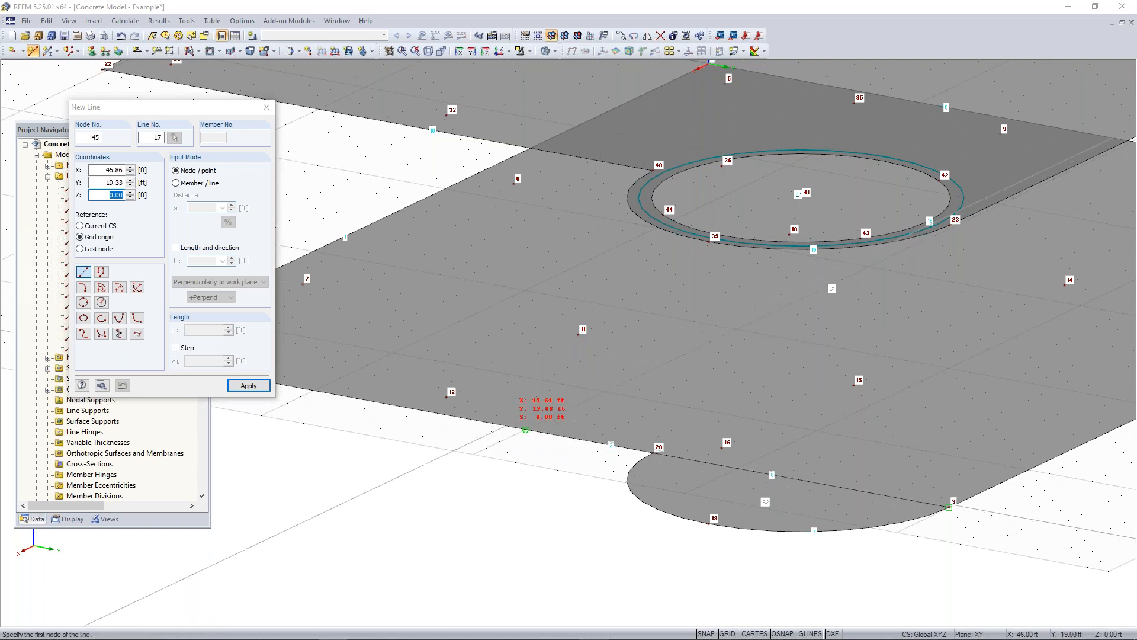
click(526, 430)
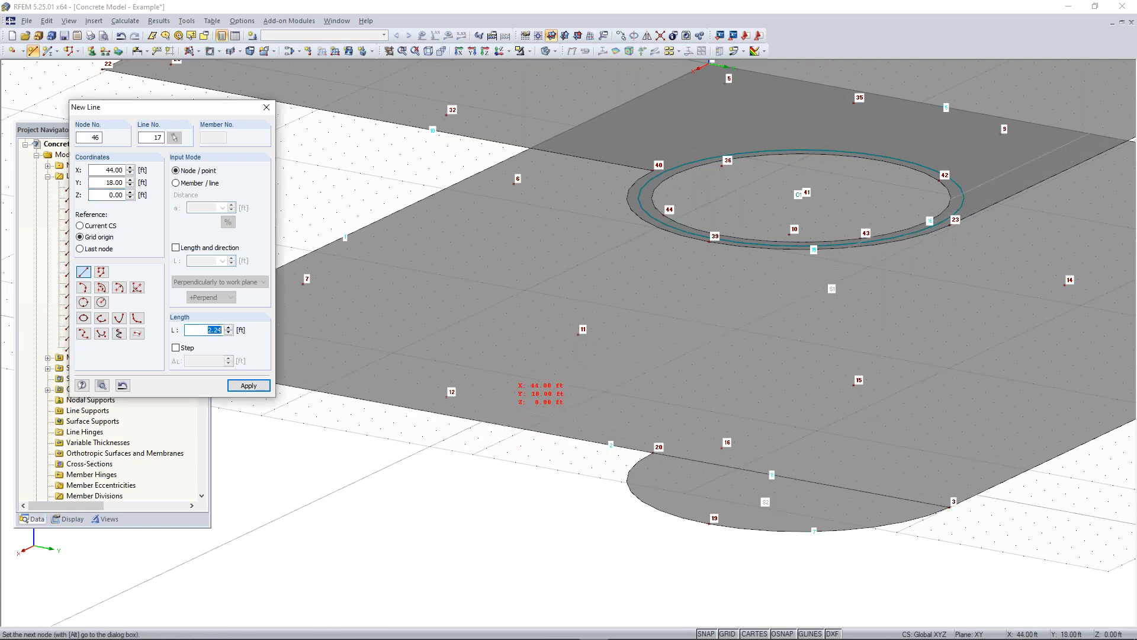
scroll(500, 288, down, 2)
middle_drag(514, 338, 573, 431)
ctrl+middle_drag(559, 314, 562, 253)
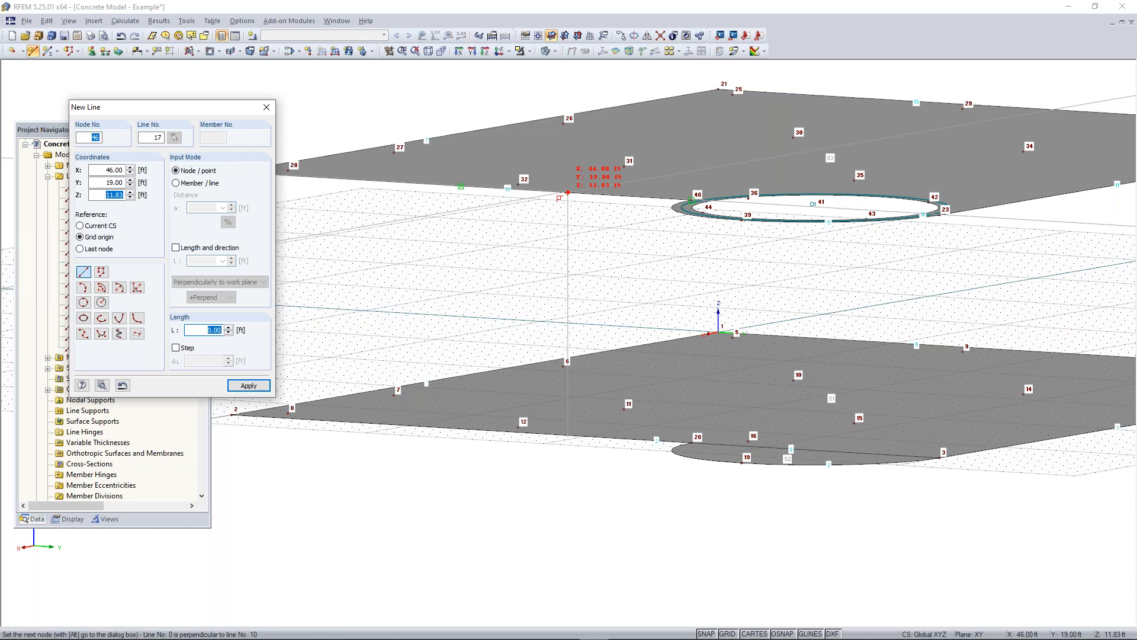
click(568, 193)
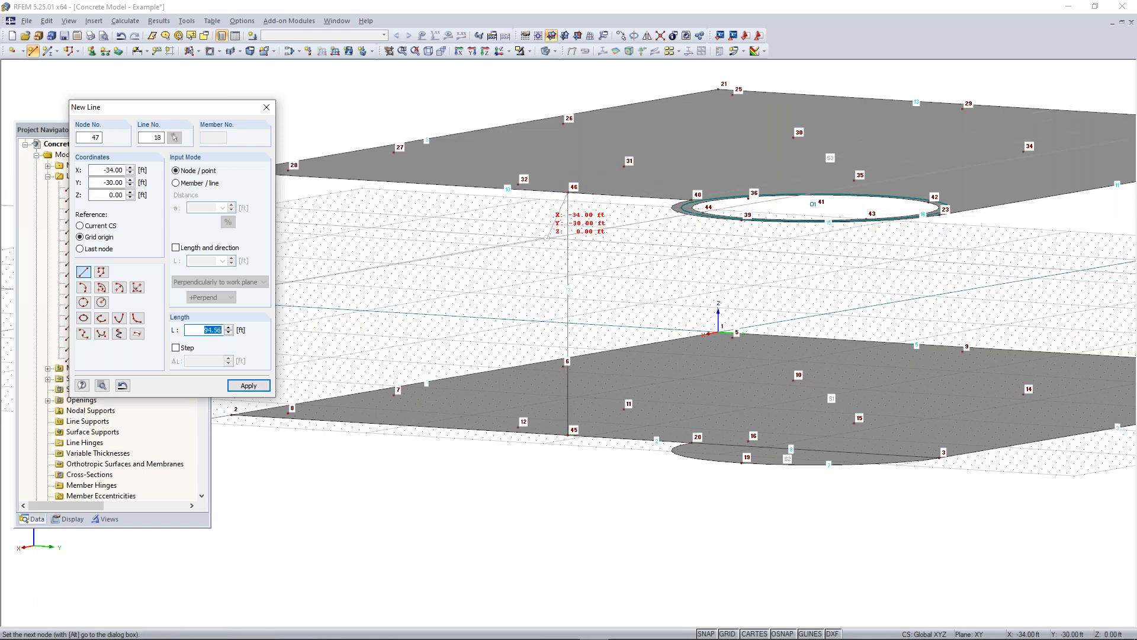
key(Escape)
ctrl+middle_drag(639, 278, 615, 328)
right_click(614, 328)
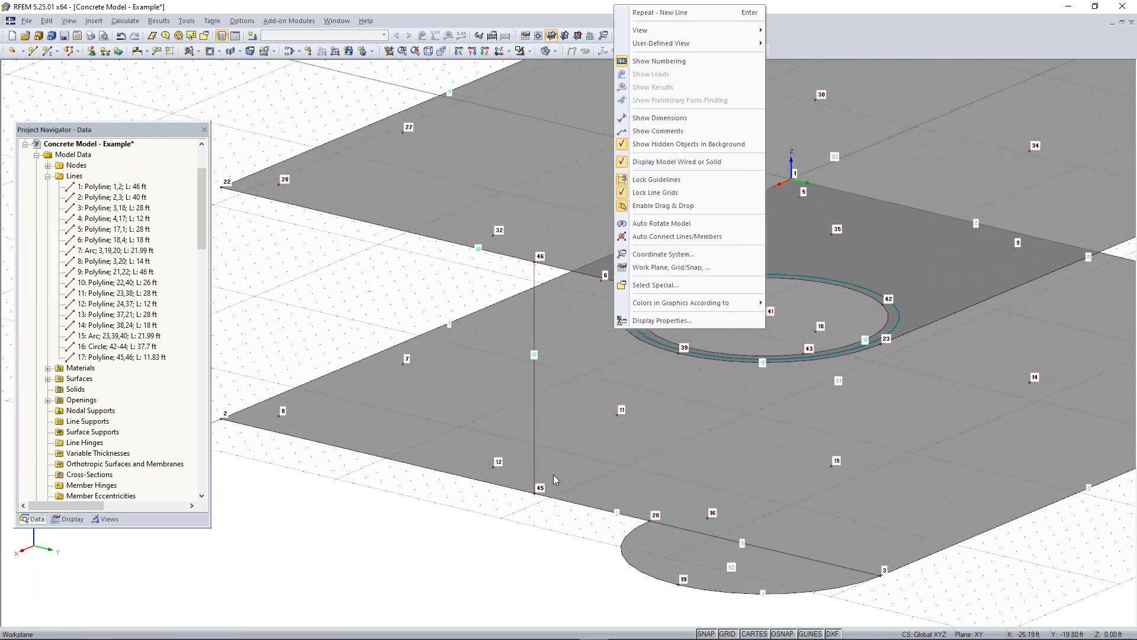
click(443, 300)
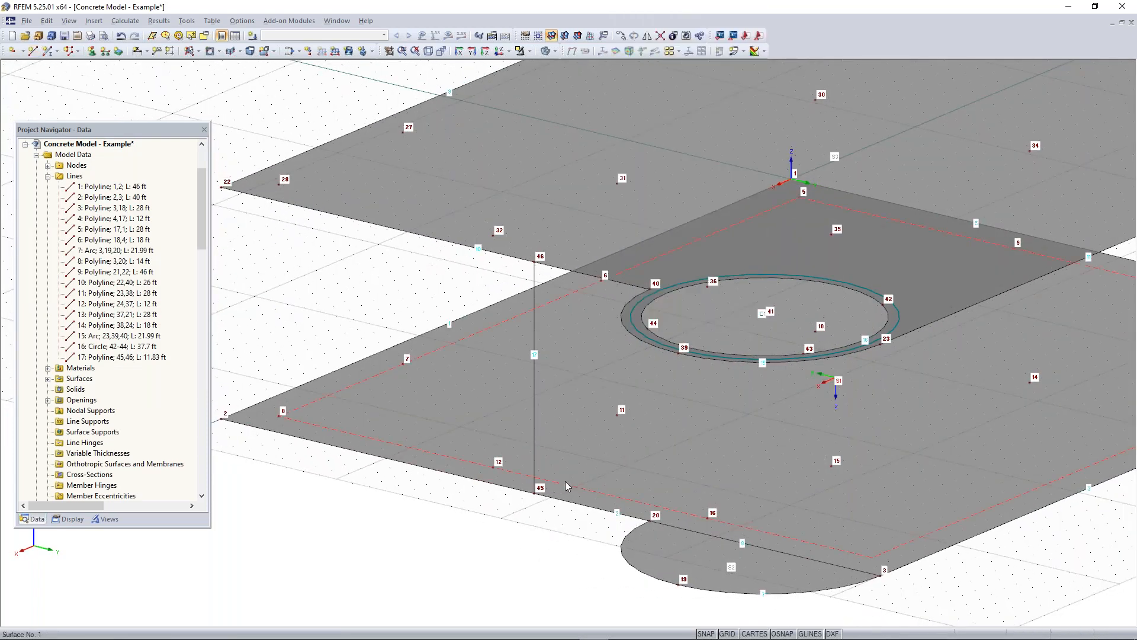
Step: Draw a vertical line from X 34, Y 40, Z 0 ft on the lower slab's long edge up to the upper slab edge
ctrl+middle_drag(588, 388, 446, 327)
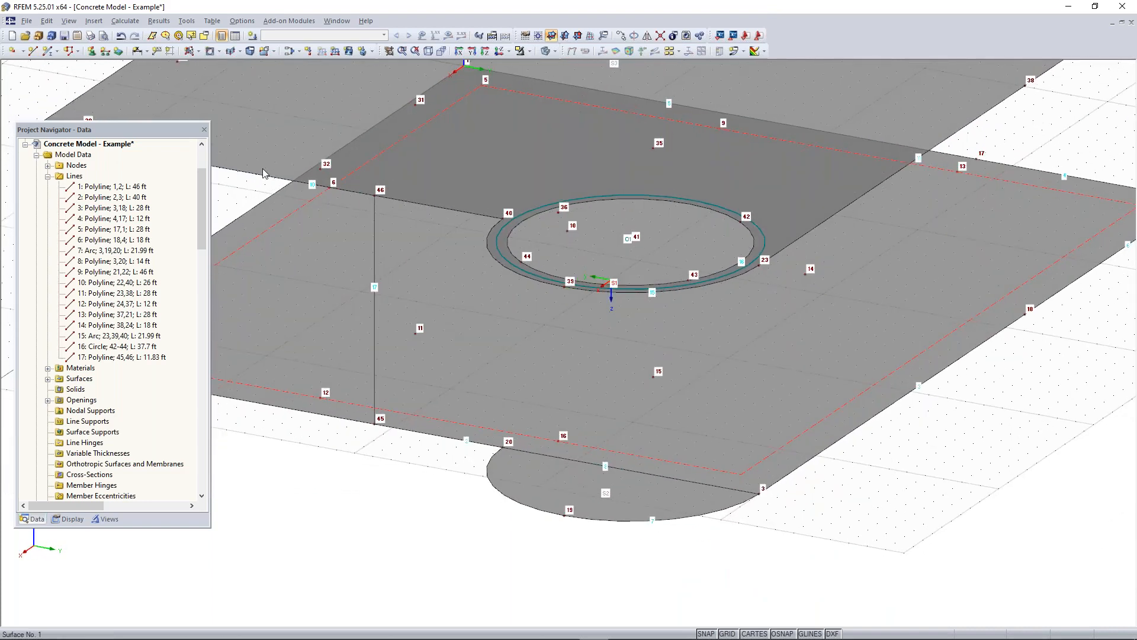
click(32, 51)
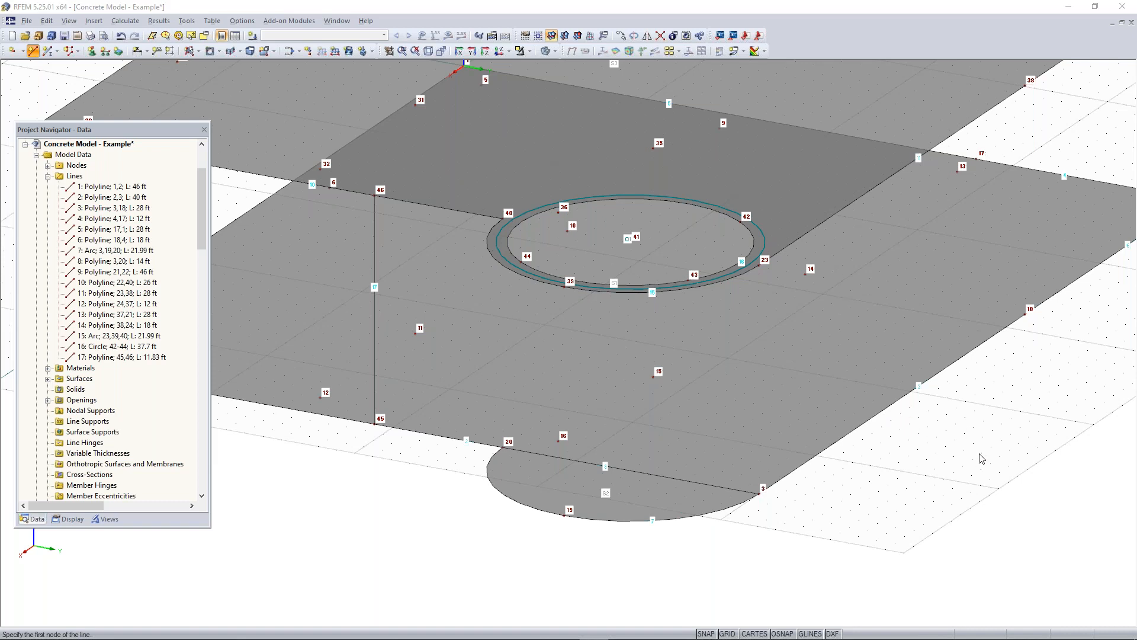
ctrl+middle_drag(969, 434, 843, 452)
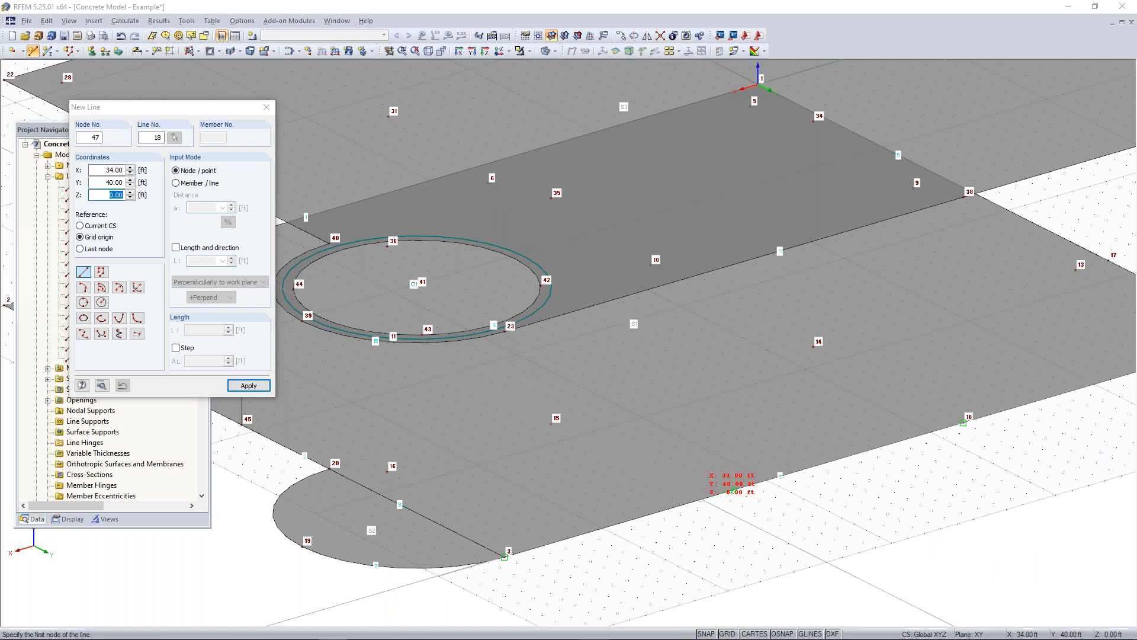
click(733, 491)
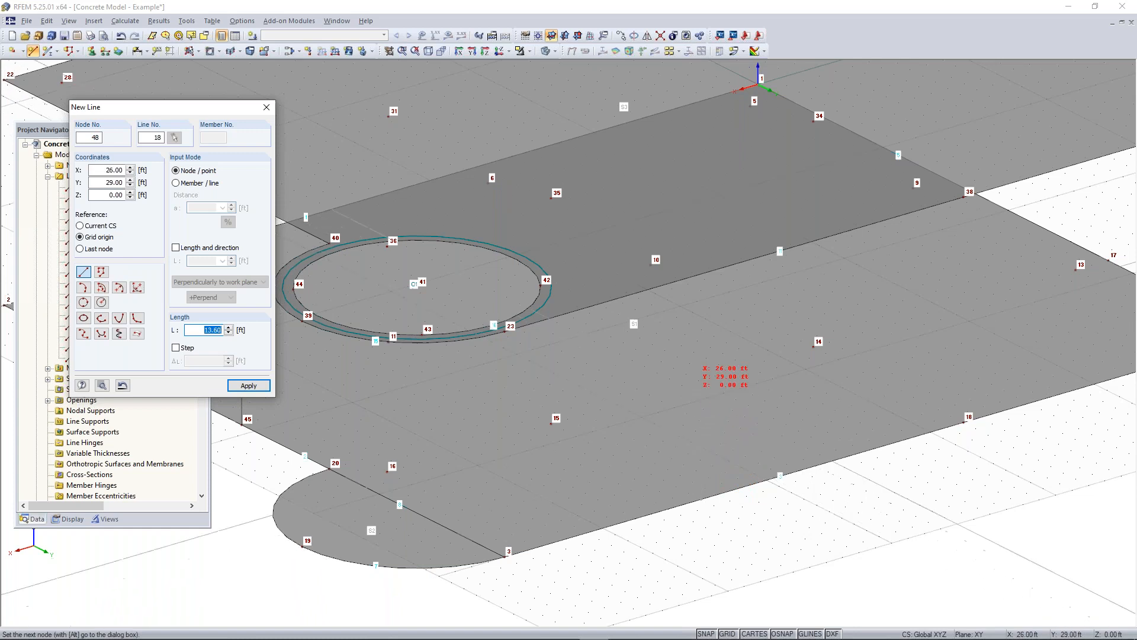
click(701, 273)
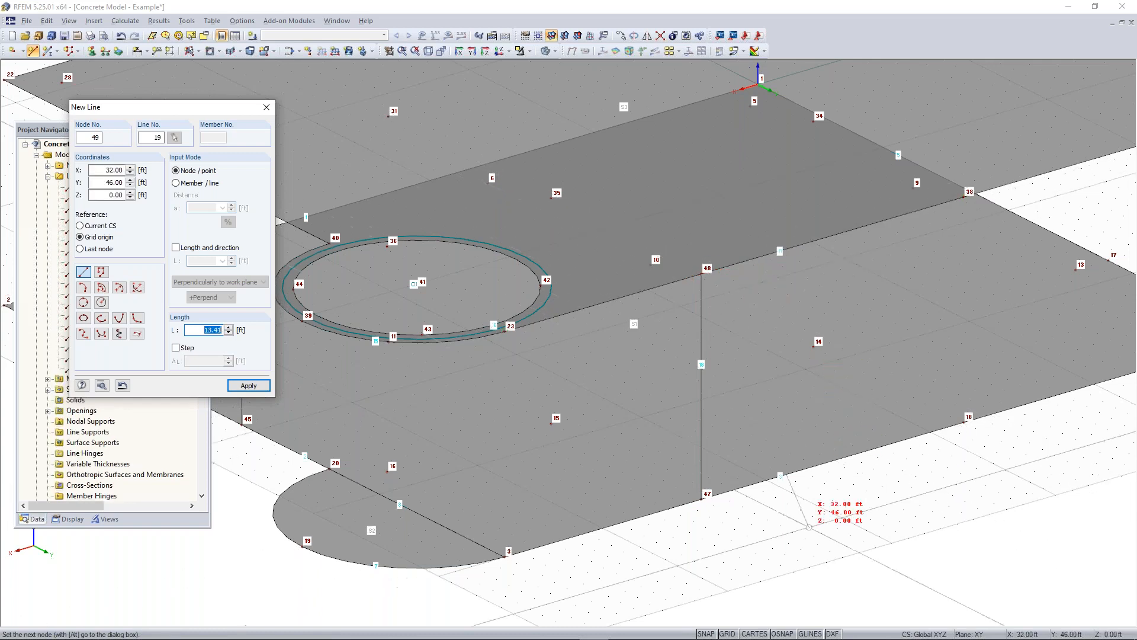
Step: Draw vertical lines between the slabs at both ends of the semicircle, from node 20 to 40 and from node 3 to 23
middle_drag(428, 440, 561, 411)
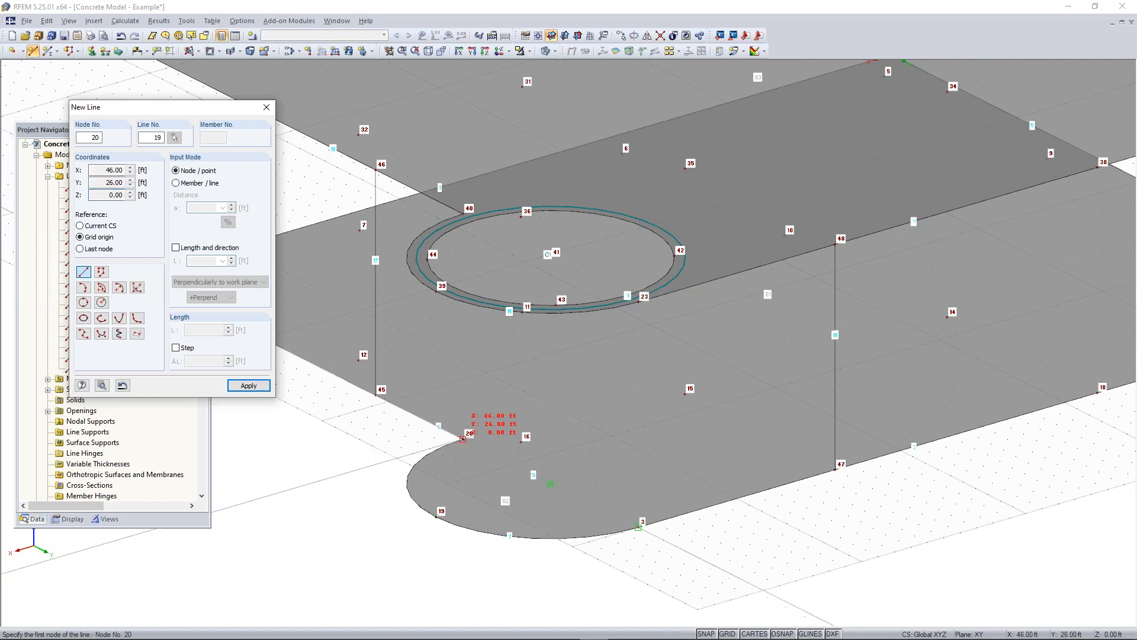
click(462, 439)
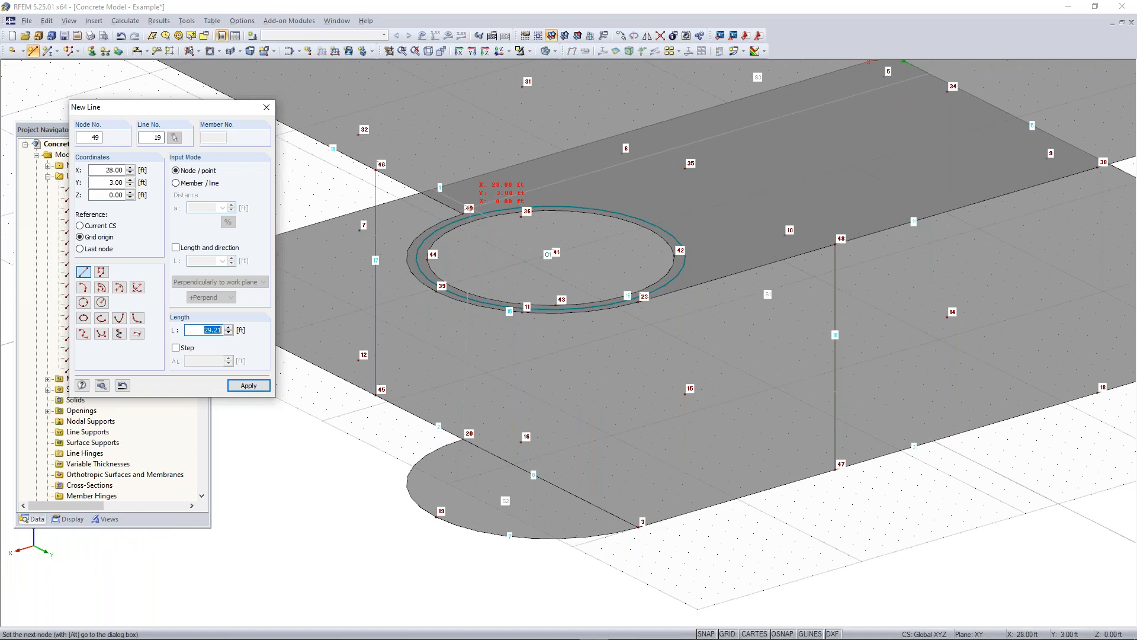
click(462, 214)
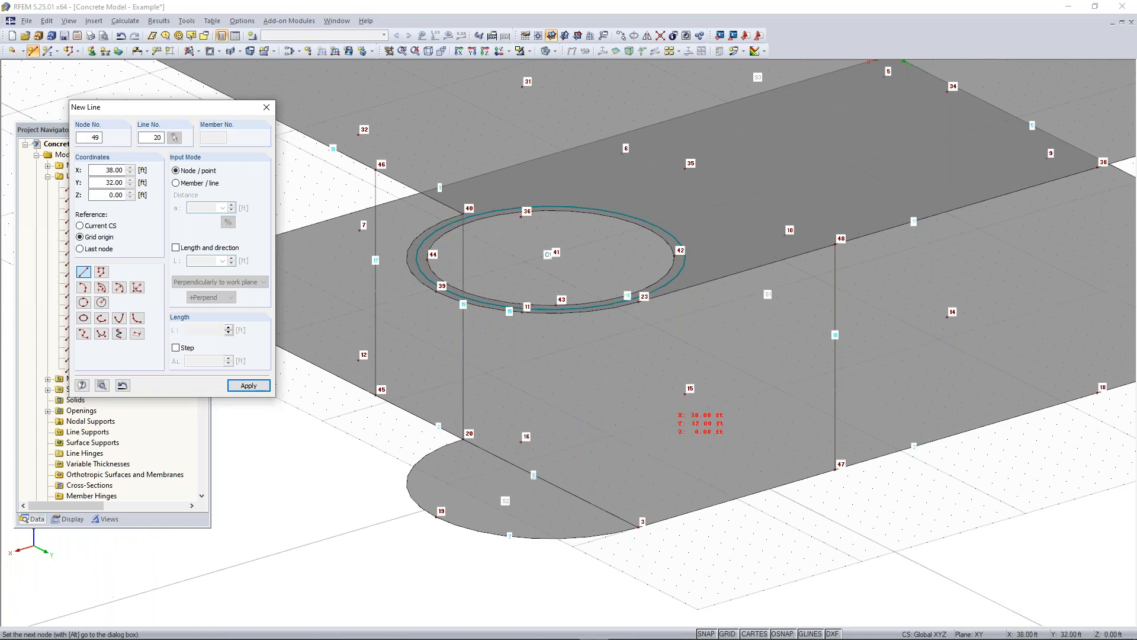
click(638, 527)
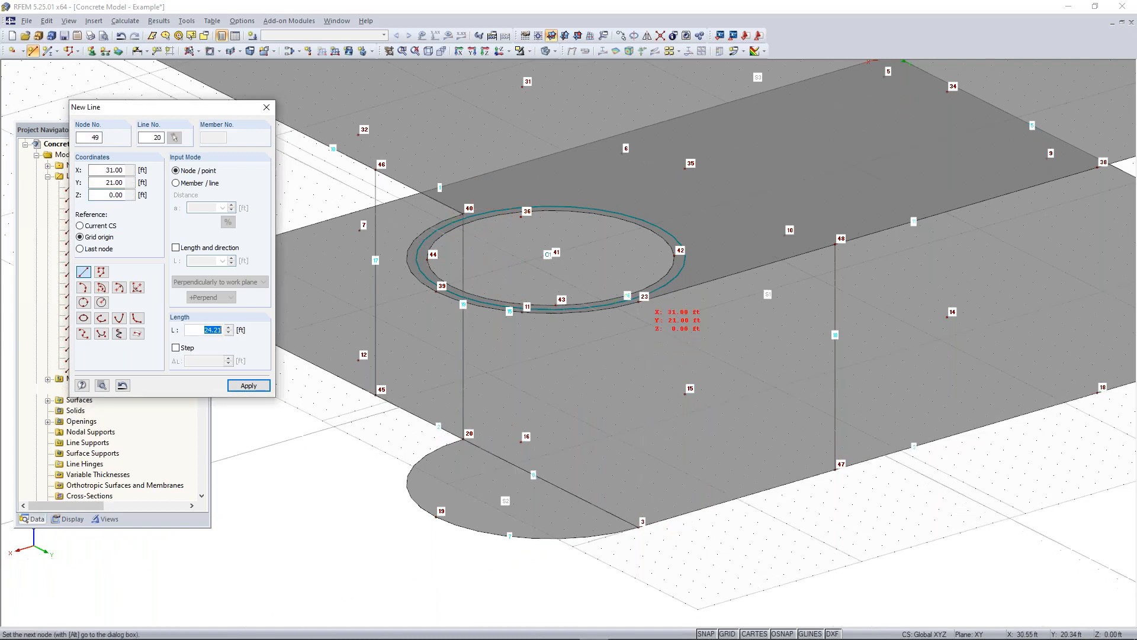
click(638, 302)
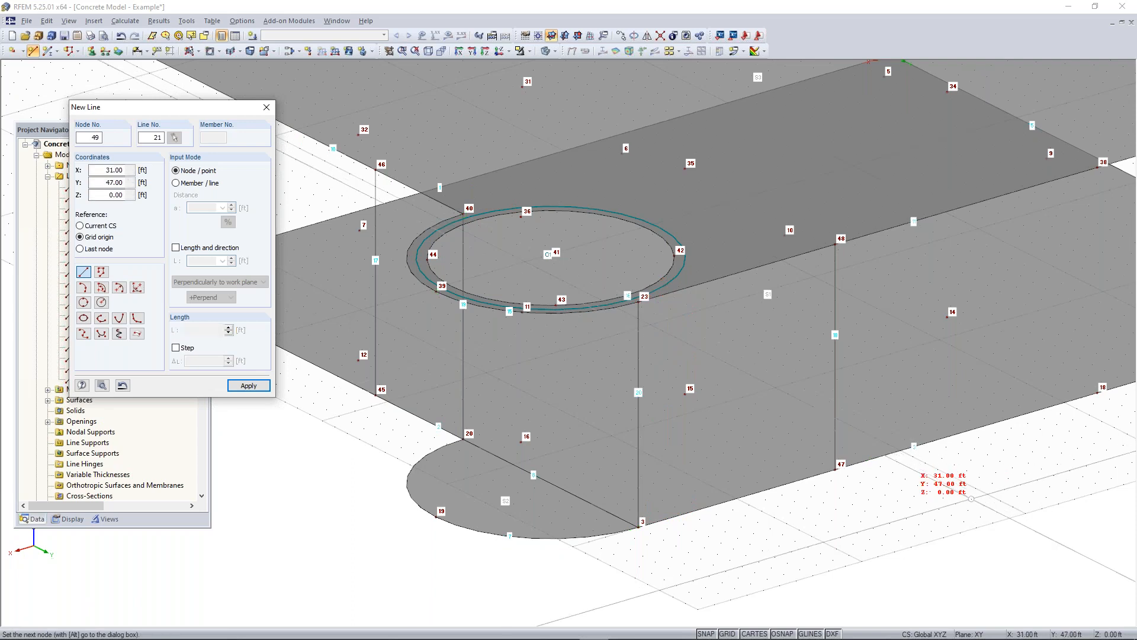
Step: Draw vertical lines between the slabs from node 18 to node 38 and from corner node 4 to node 24
scroll(939, 474, up, 3)
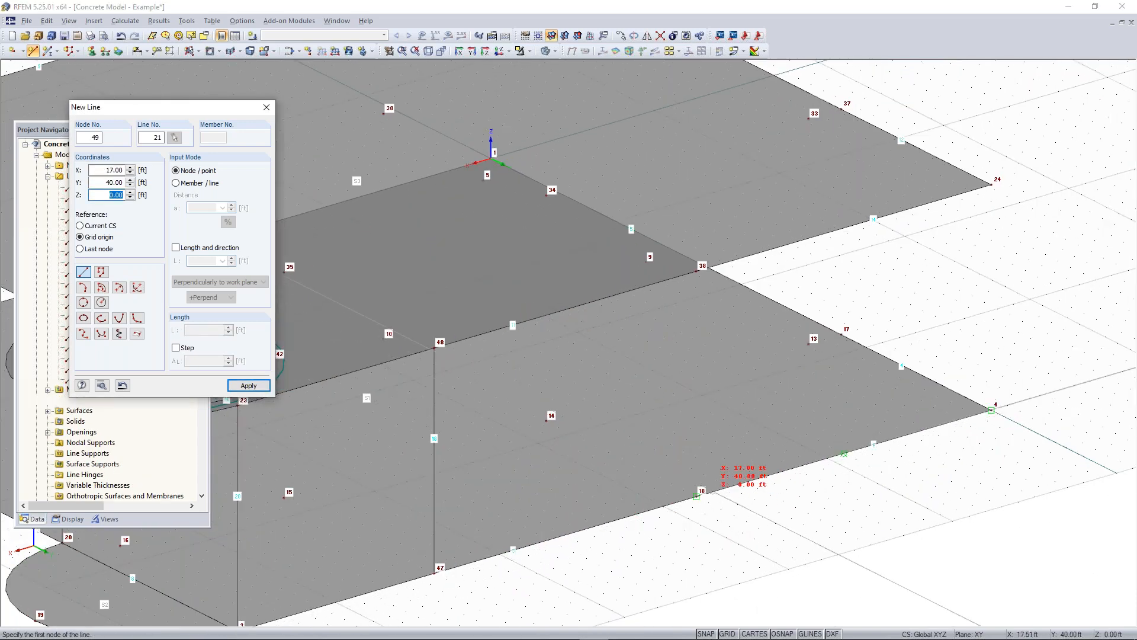
click(710, 452)
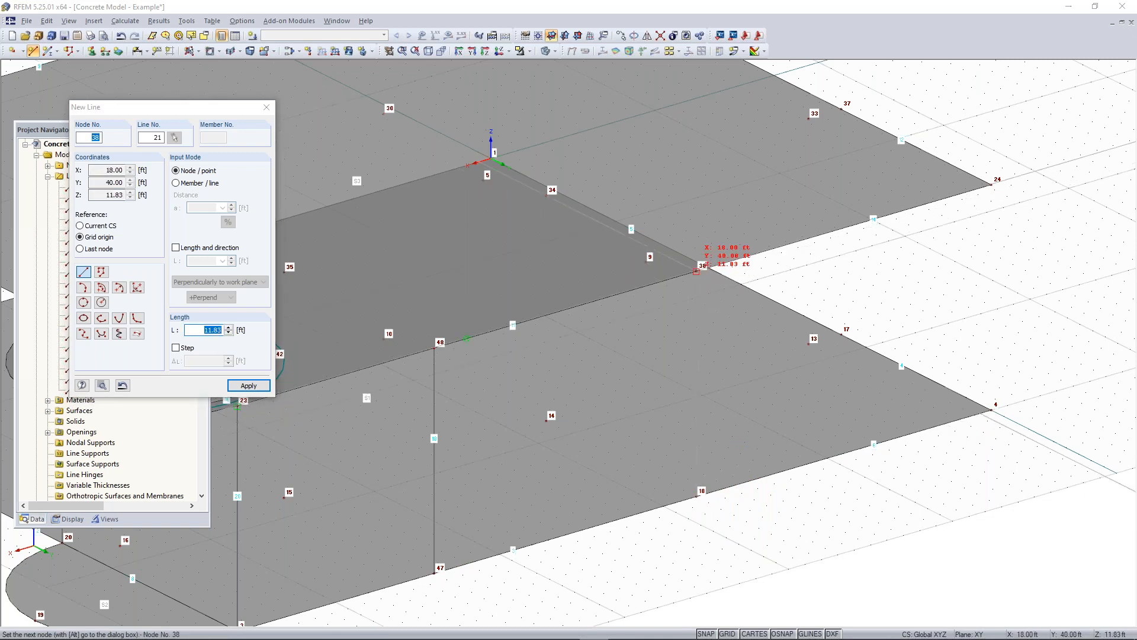
click(699, 269)
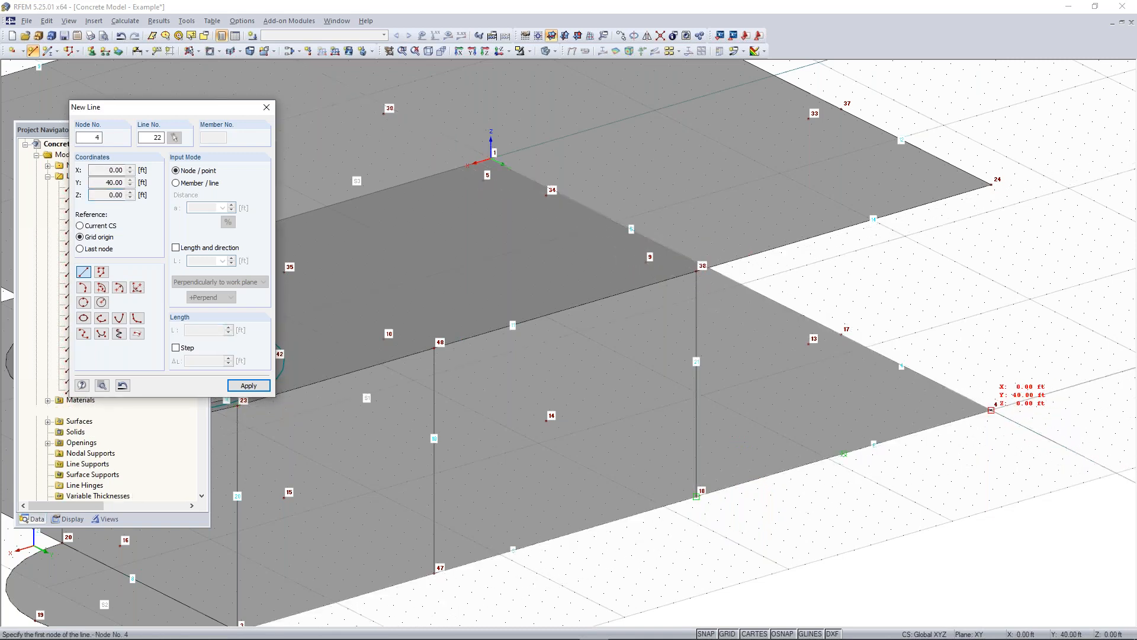
click(991, 185)
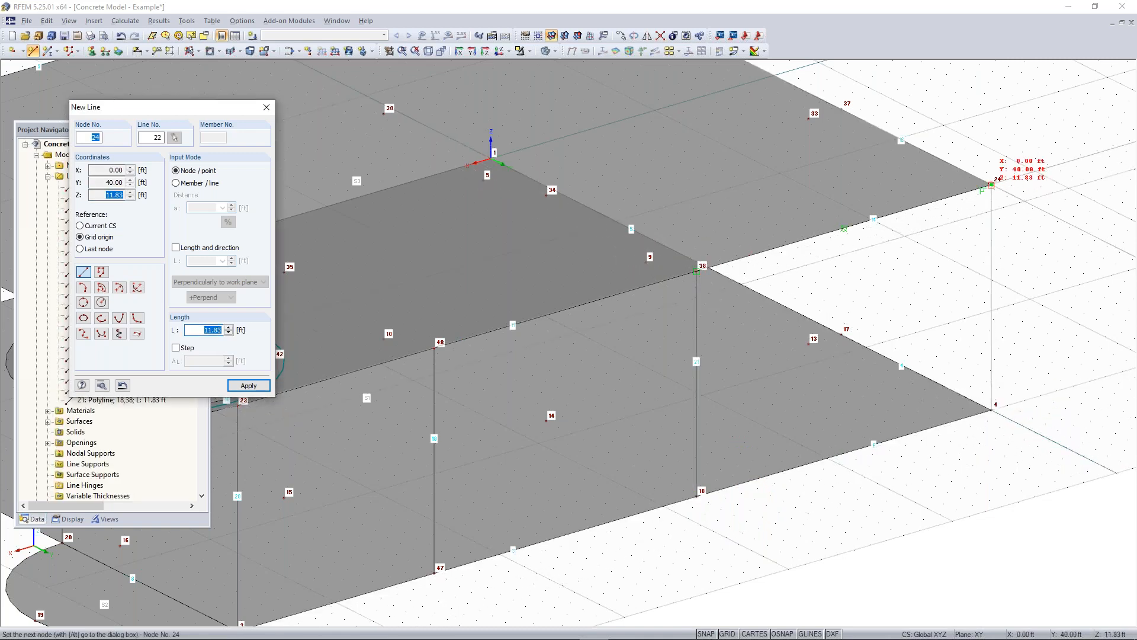
Step: Draw a vertical line from node 17 to node 37 and finish line creation
ctrl+middle_drag(800, 342, 708, 417)
click(644, 517)
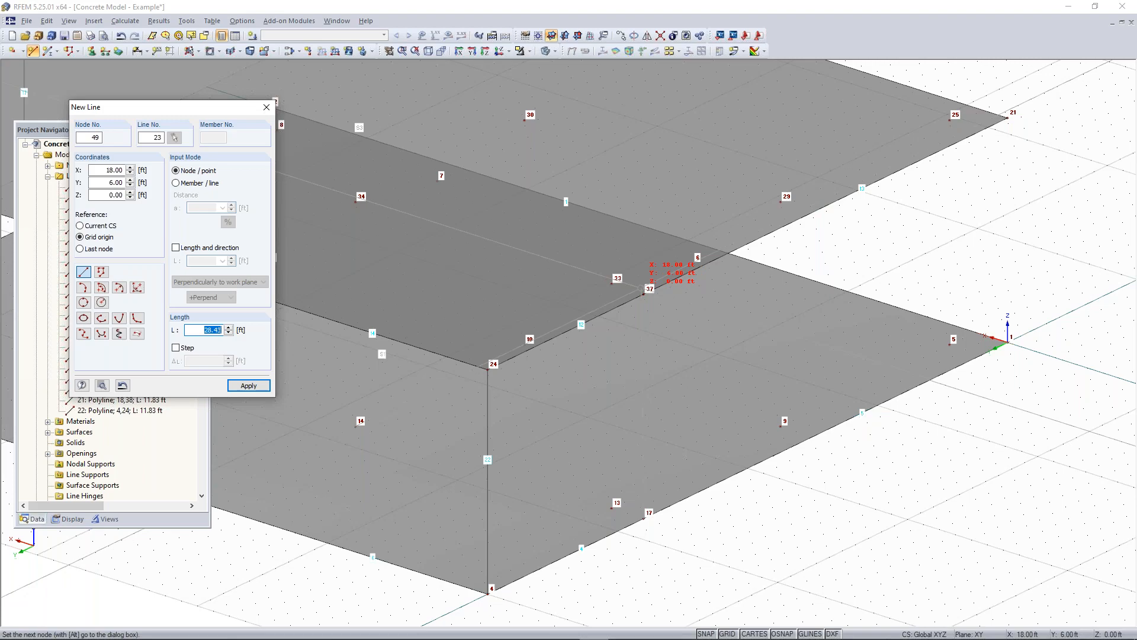
click(644, 294)
right_click(739, 487)
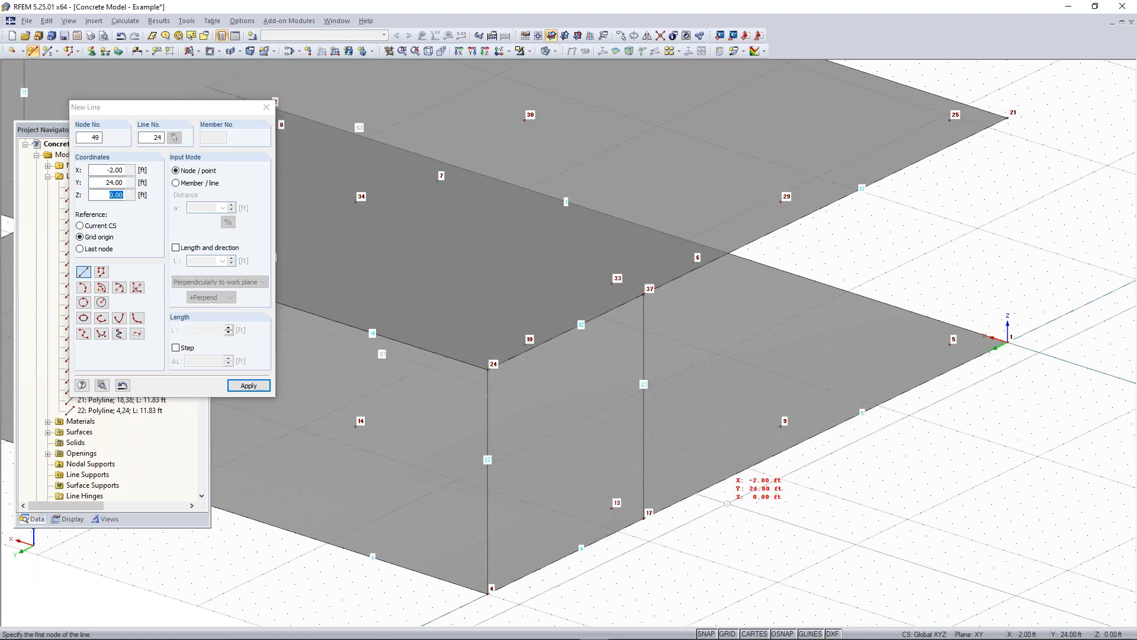
right_click(726, 503)
scroll(657, 496, down, 5)
ctrl+middle_drag(630, 480, 770, 446)
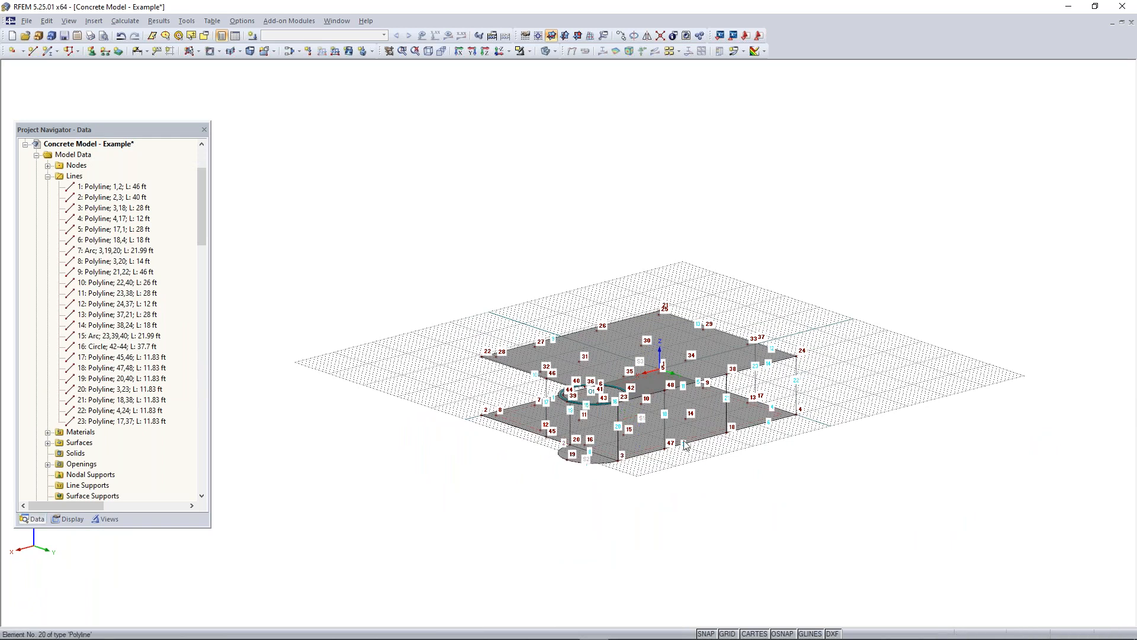
Step: Connect all crossing lines across the entire two-slab model with Connect Lines or Members
scroll(760, 382, up, 2)
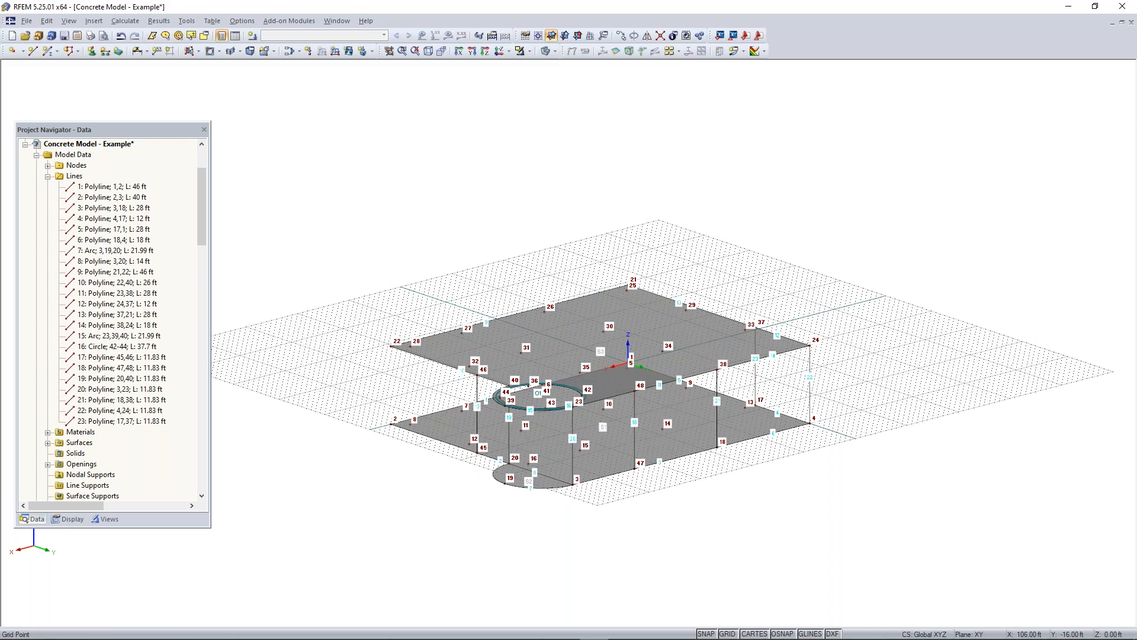
scroll(631, 397, up, 2)
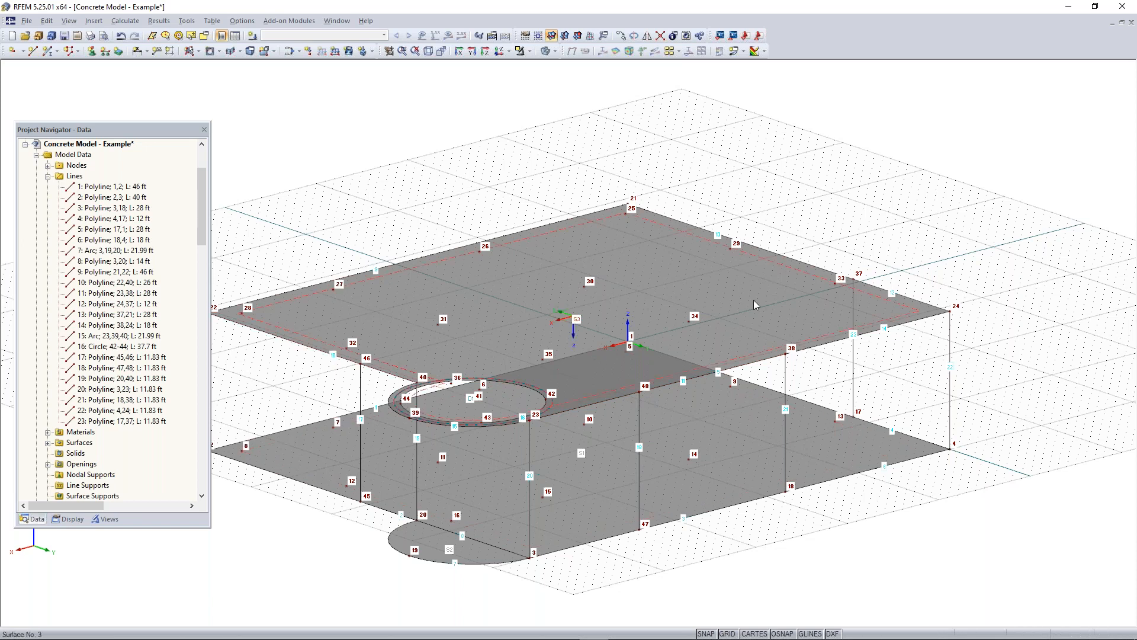
scroll(755, 299, down, 2)
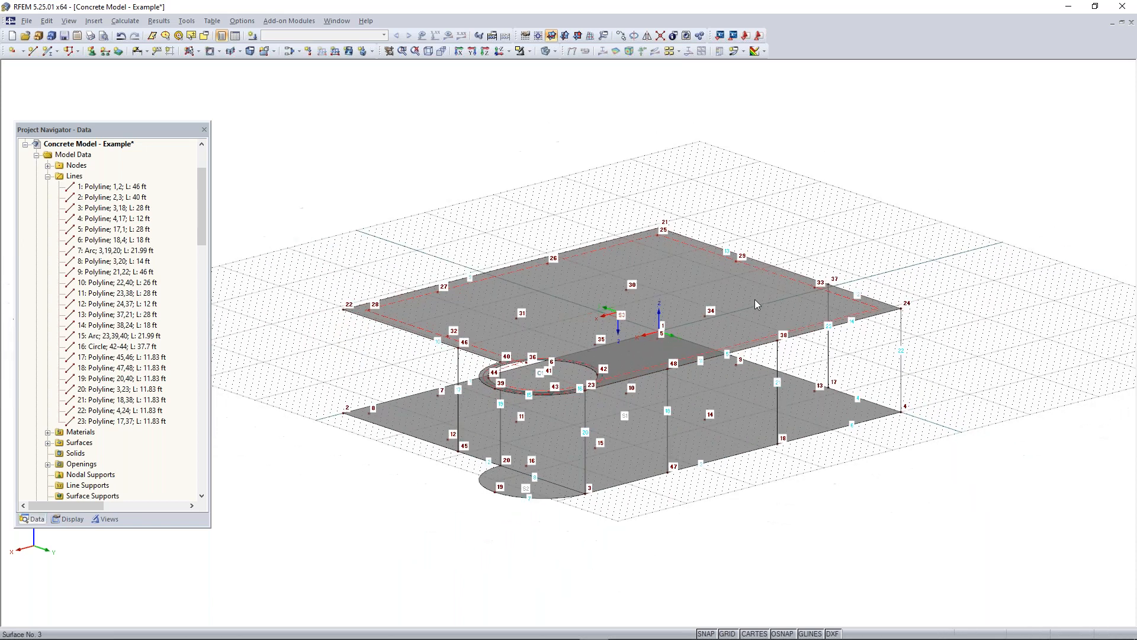
click(664, 38)
drag(1013, 123, 292, 554)
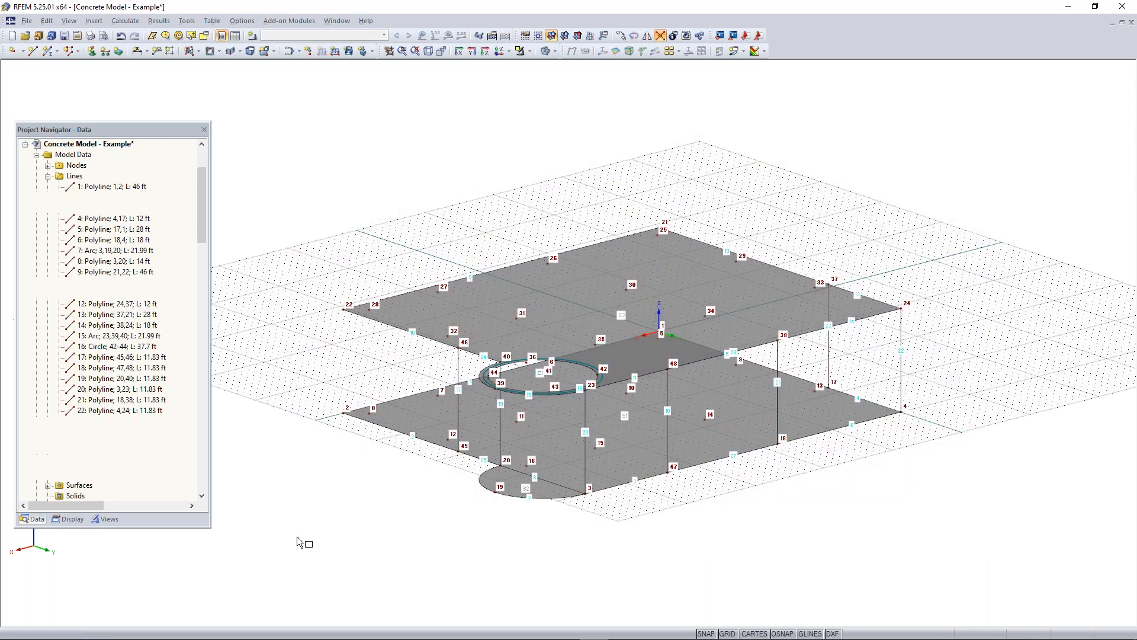
key(Escape)
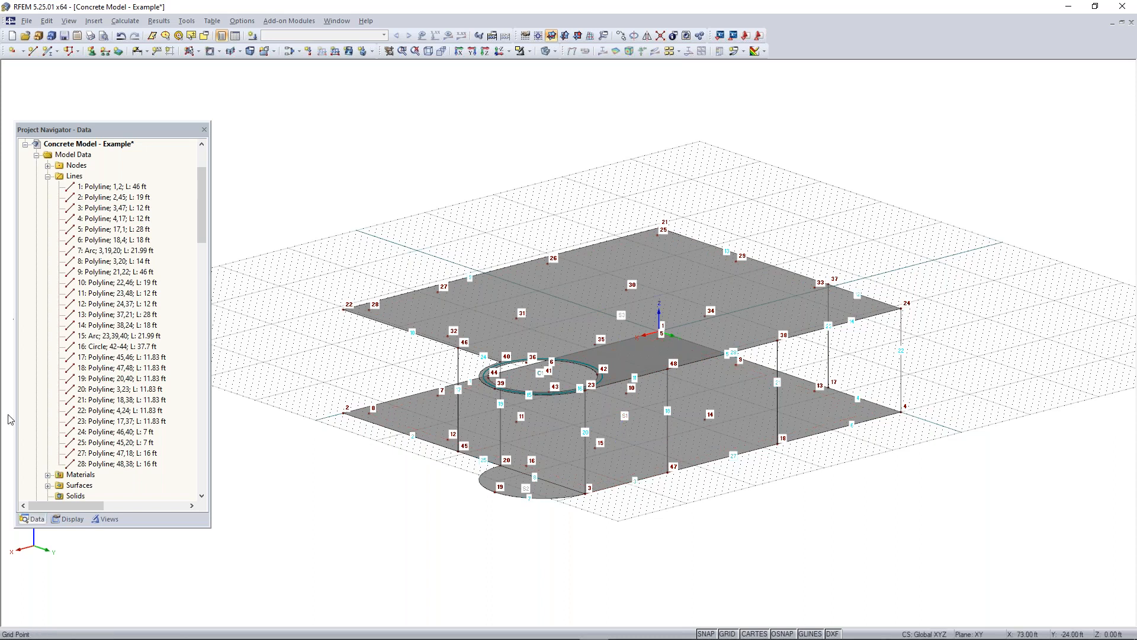
Step: Toggle the Auto Connect Lines/Members option and switch it back
right_click(930, 200)
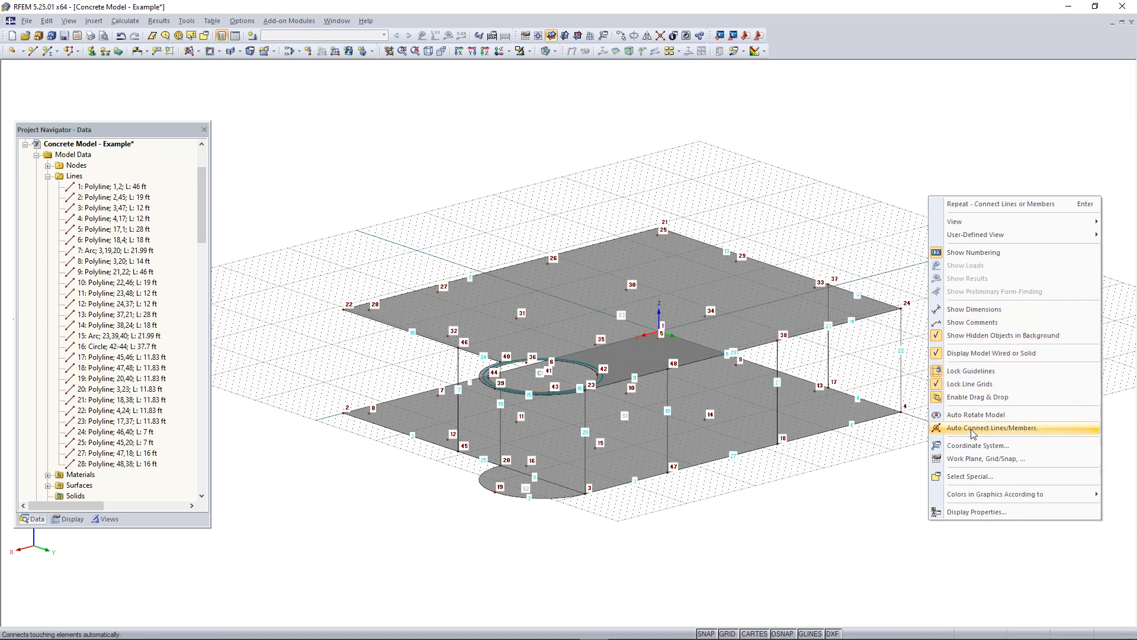
click(972, 429)
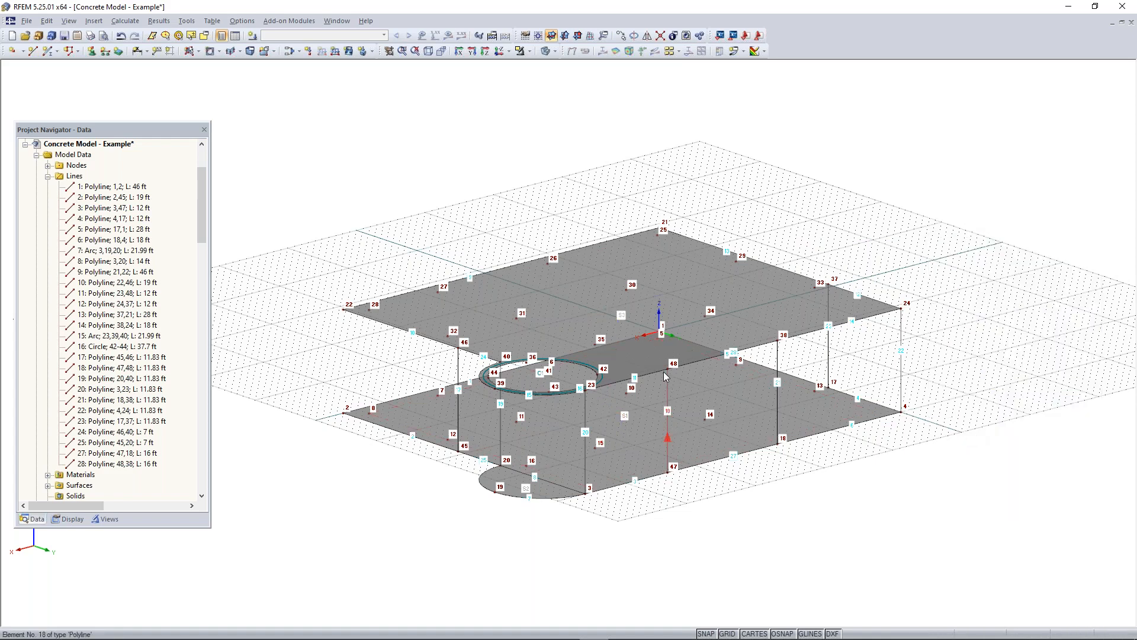
scroll(666, 382, up, 2)
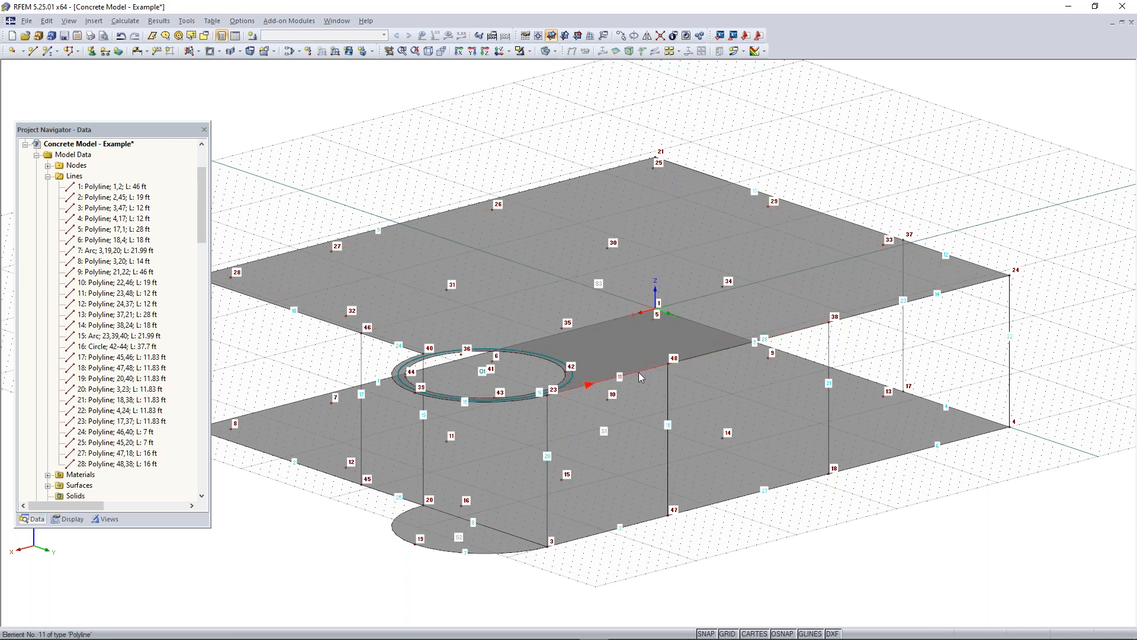
scroll(675, 370, down, 5)
right_click(812, 342)
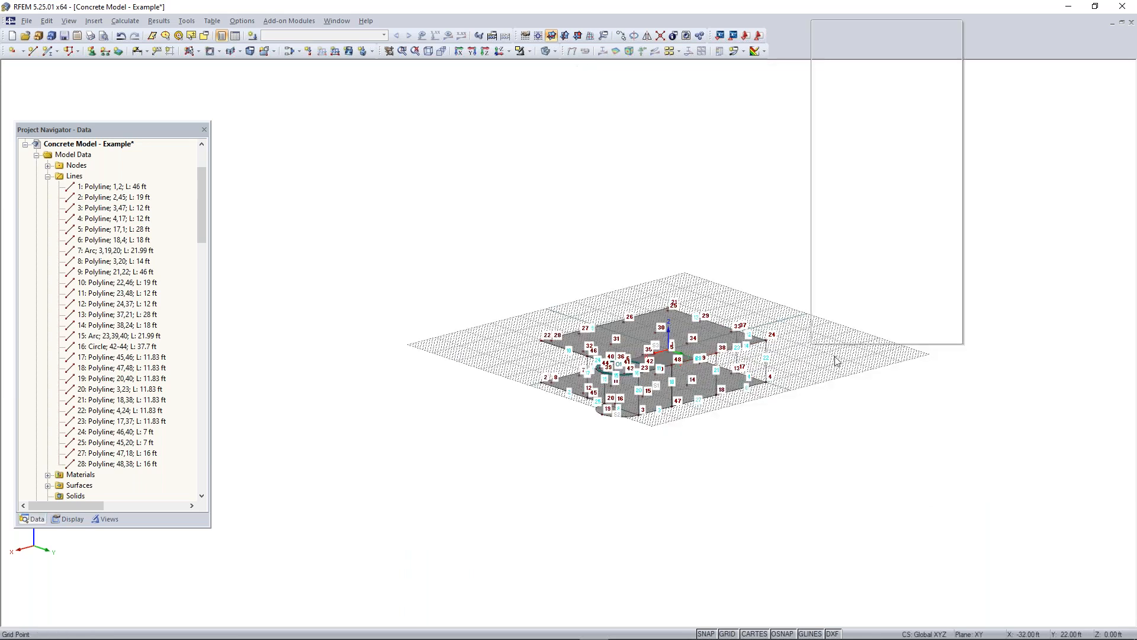
click(850, 252)
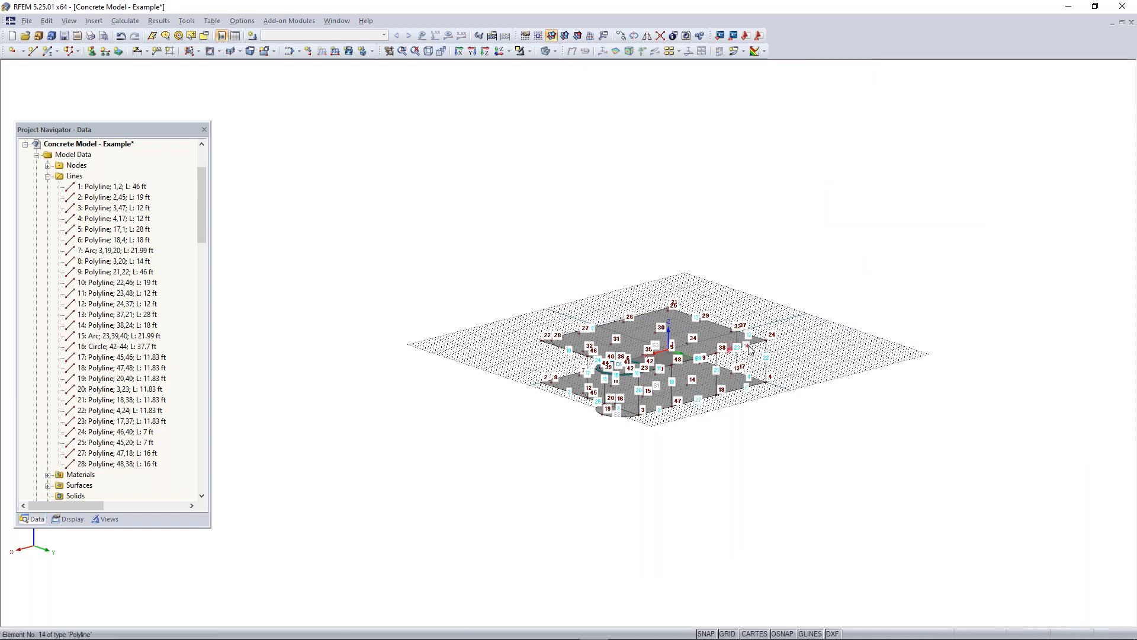
Step: Create an 8 in thick plane wall surface bounded by the lines between nodes 45, 20, 40 and 46
scroll(752, 340, up, 5)
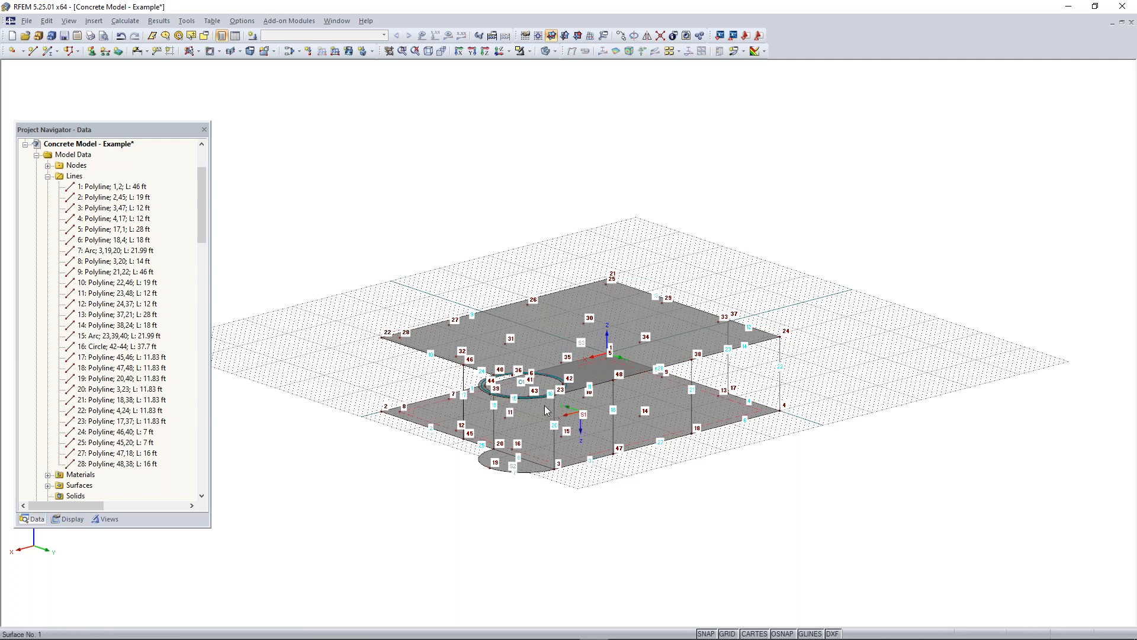
click(189, 52)
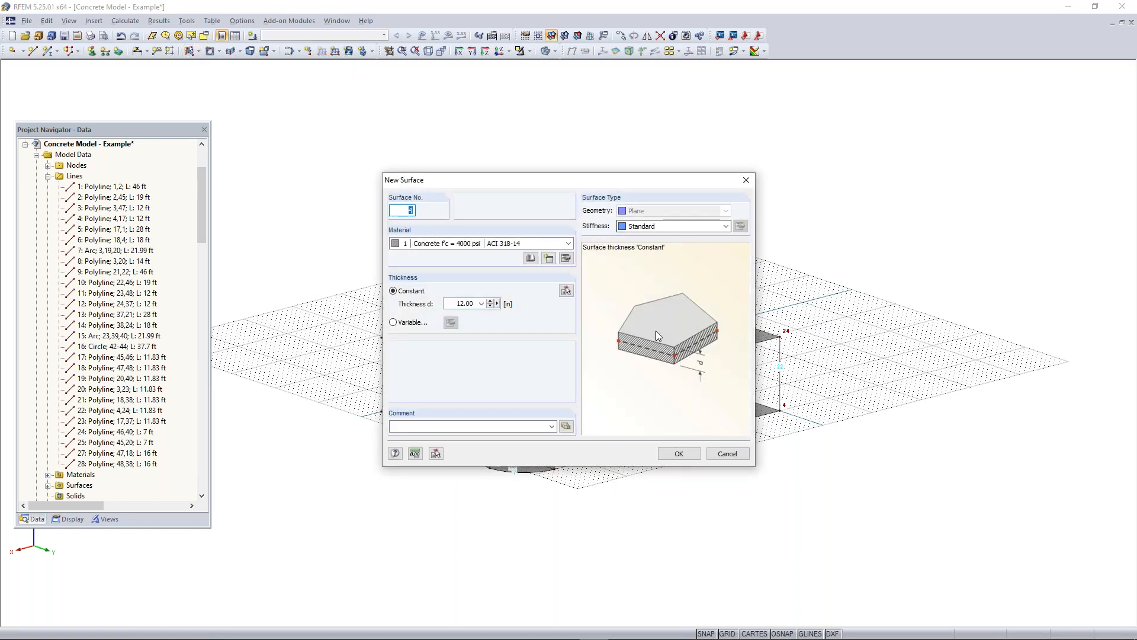
click(454, 304)
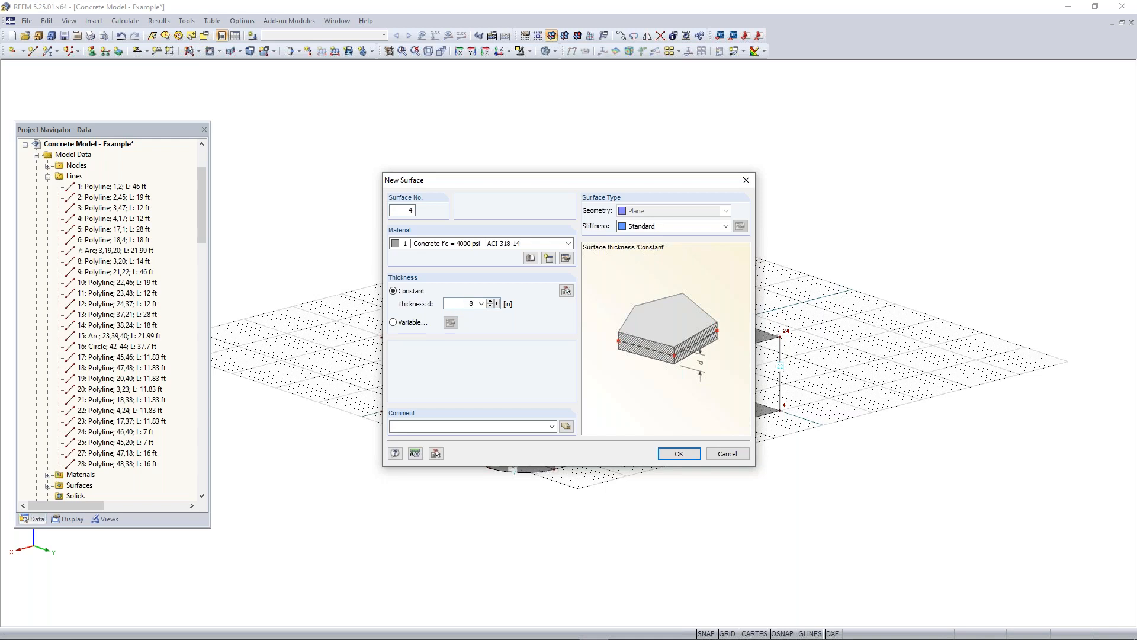
click(679, 453)
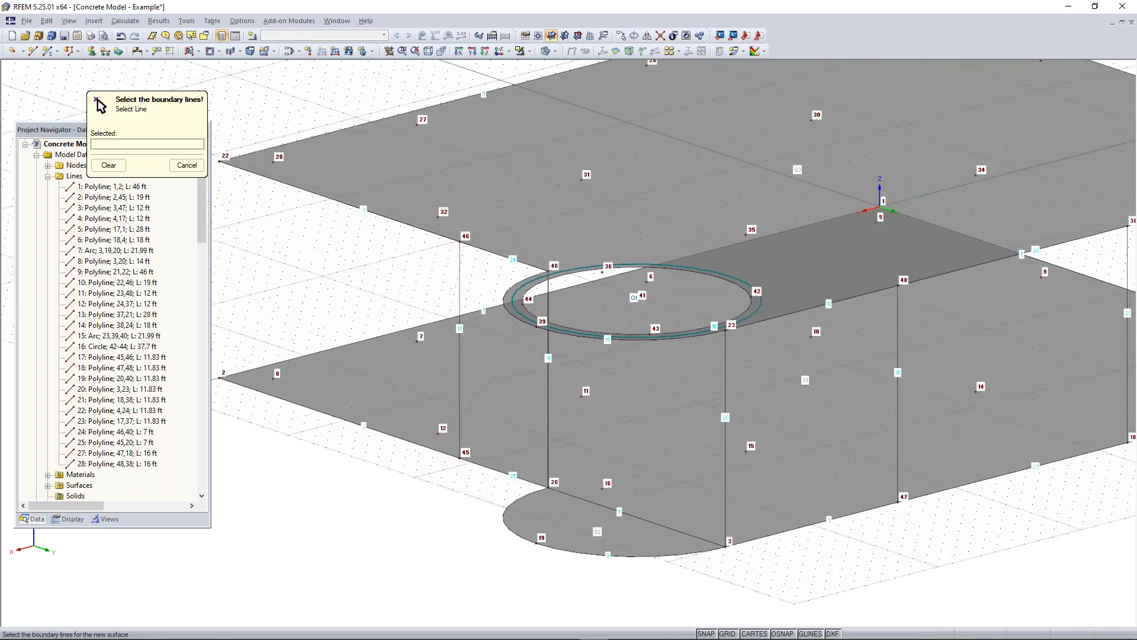
click(460, 386)
click(492, 467)
click(557, 415)
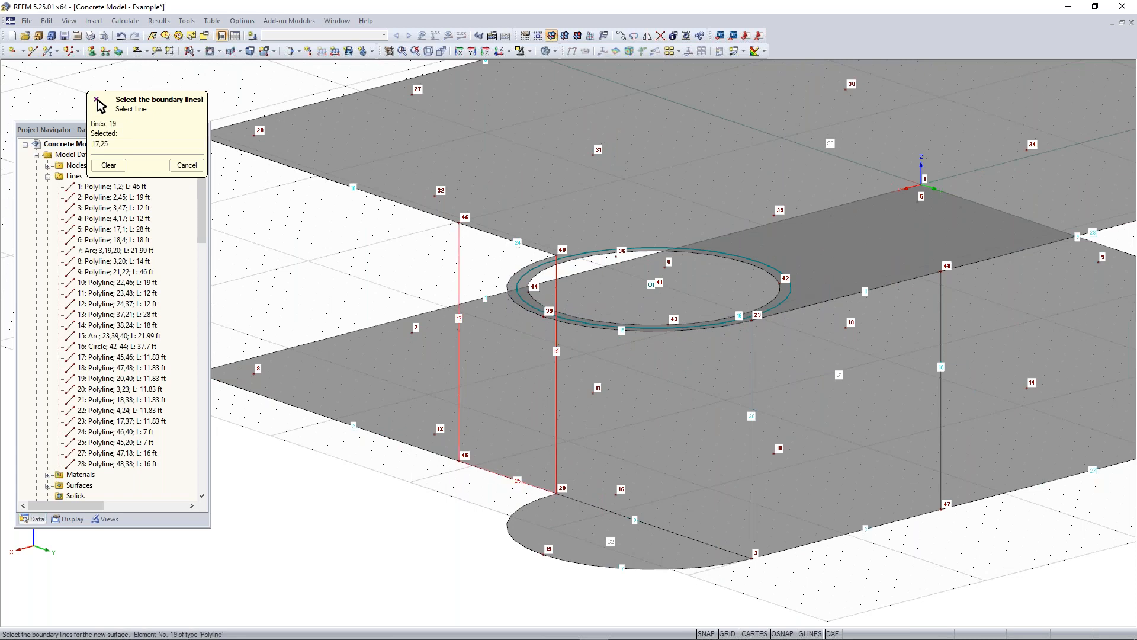
click(498, 237)
Step: Add a wall surface between the slabs bounded by the lines joining nodes 3, 47, 48 and 23
middle_drag(773, 403, 543, 366)
click(522, 390)
click(598, 499)
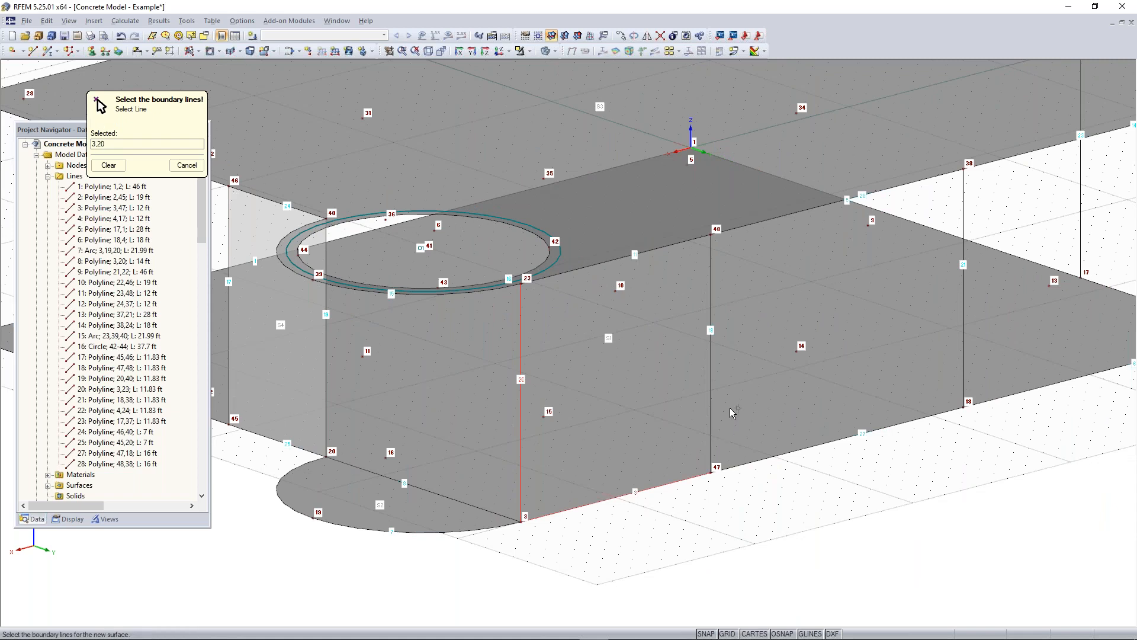
click(710, 397)
click(652, 251)
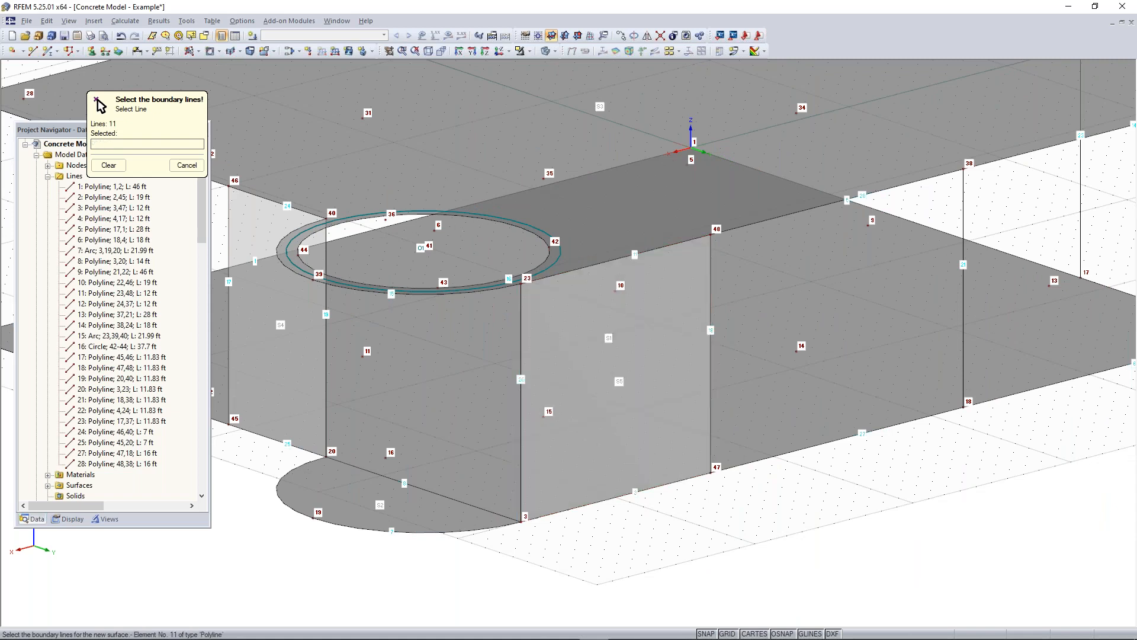
Step: Add a wall surface between the slabs bounded by the lines joining nodes 18, 4, 24 and 38
middle_drag(824, 387, 408, 462)
click(635, 459)
click(550, 384)
click(599, 232)
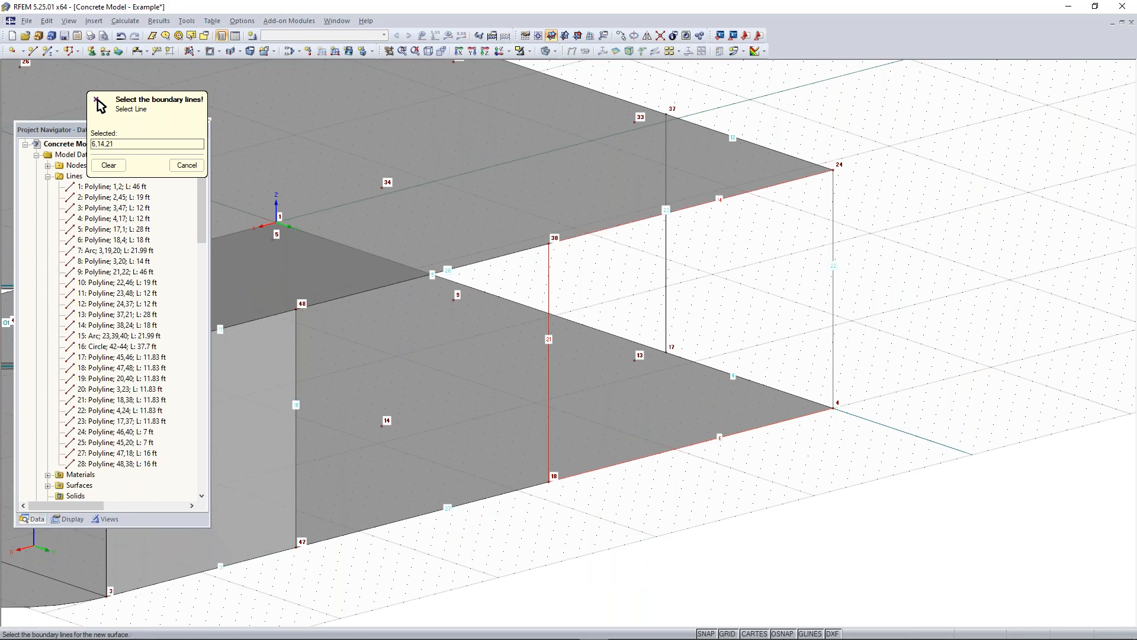
click(833, 192)
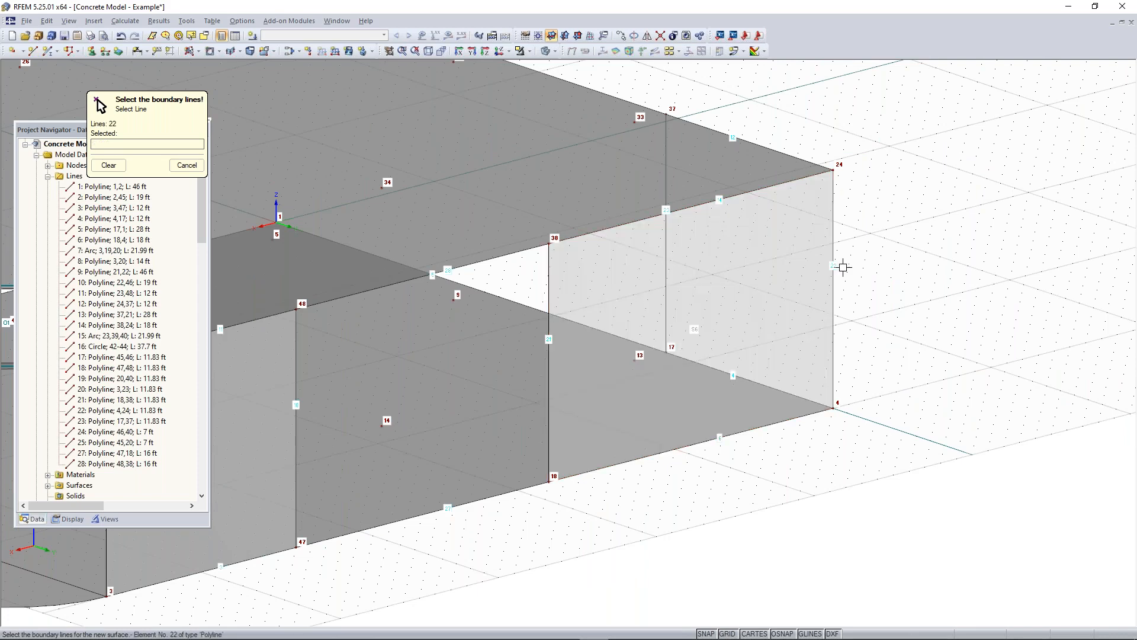
Step: Add a wall surface bounded by the lines joining nodes 4, 17, 37 and 24, and finish plane surface creation
ctrl+middle_drag(933, 389, 714, 426)
click(722, 471)
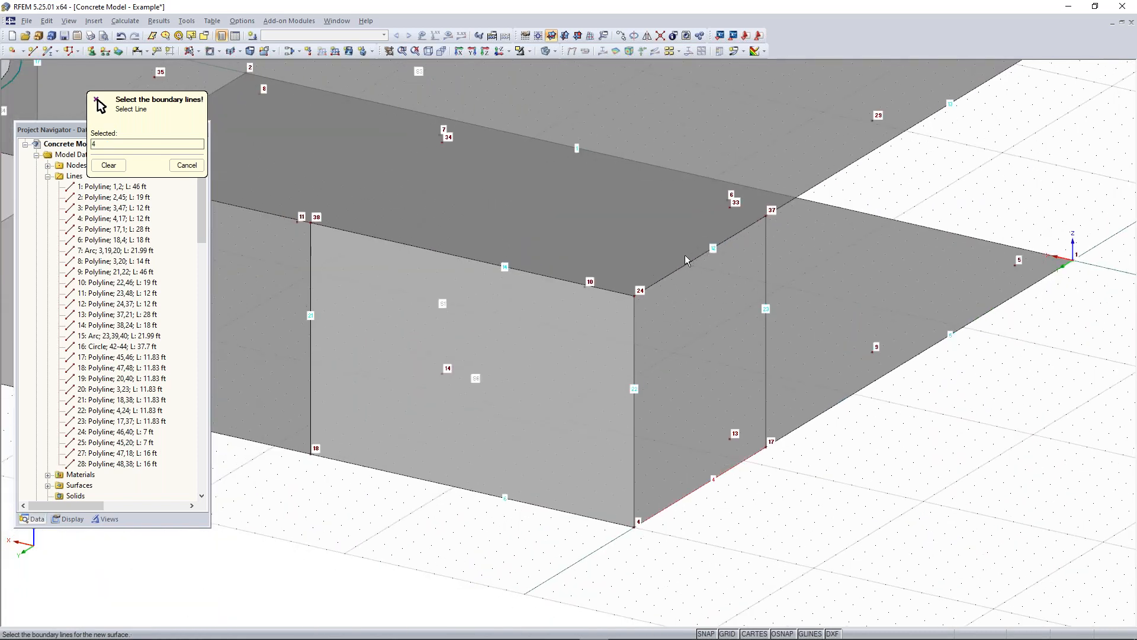
click(767, 278)
click(687, 263)
click(632, 330)
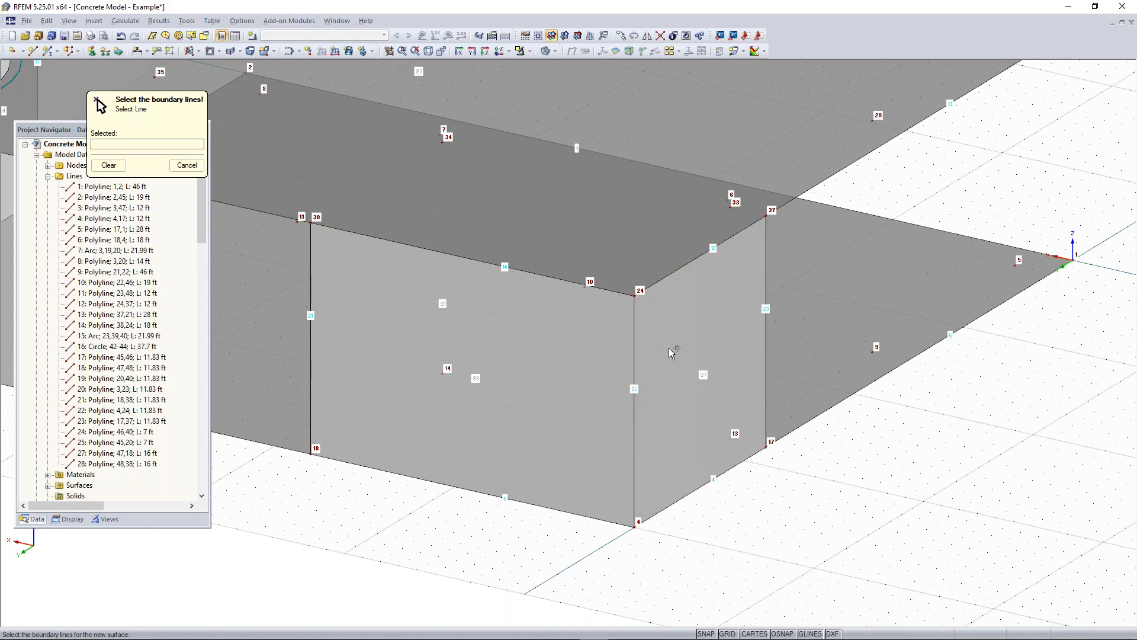
scroll(629, 495, down, 5)
scroll(584, 511, up, 3)
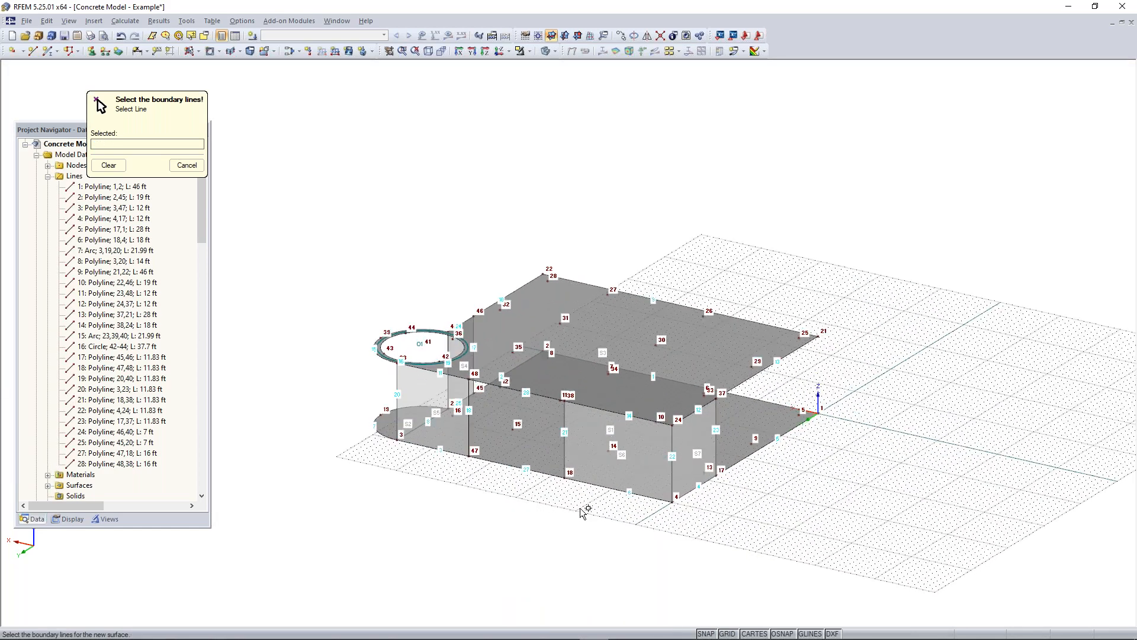
key(Escape)
Step: Create a curved quadrangle wall surface, 8 in thick, from the lower and upper semicircle arcs and the vertical lines at their ends
ctrl+middle_drag(482, 500, 764, 482)
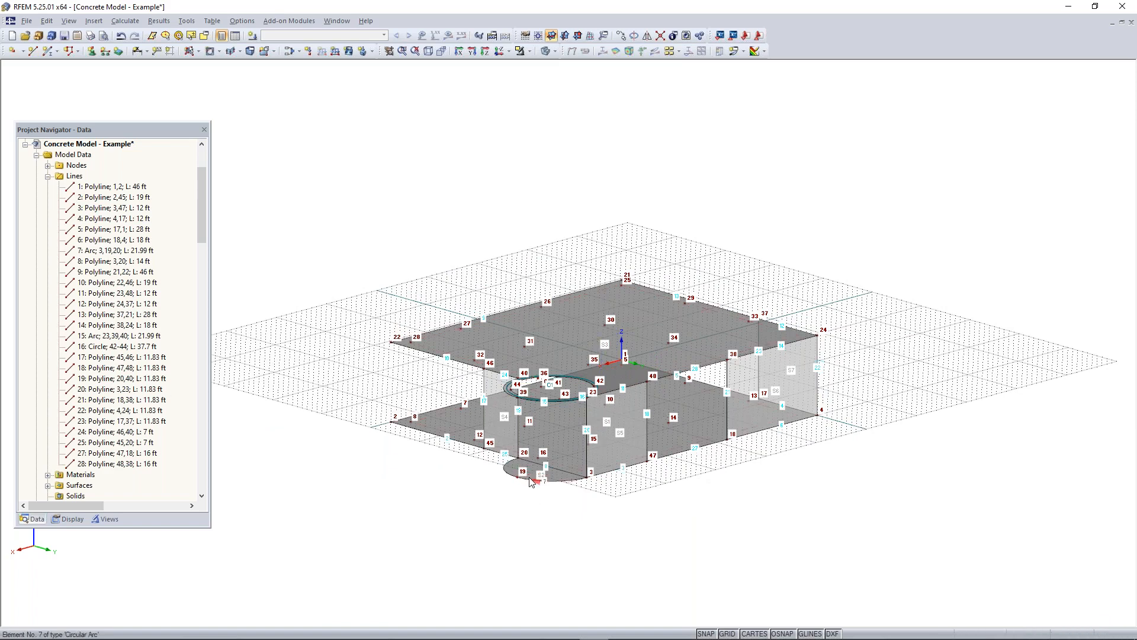
scroll(527, 474, up, 4)
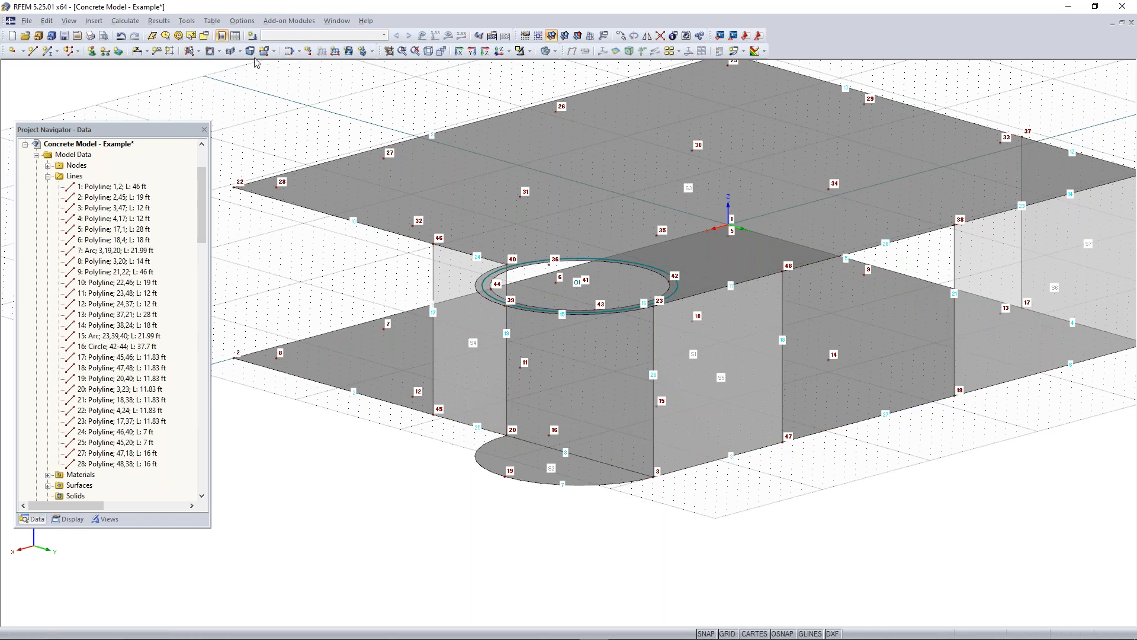
click(200, 57)
click(200, 57)
click(272, 52)
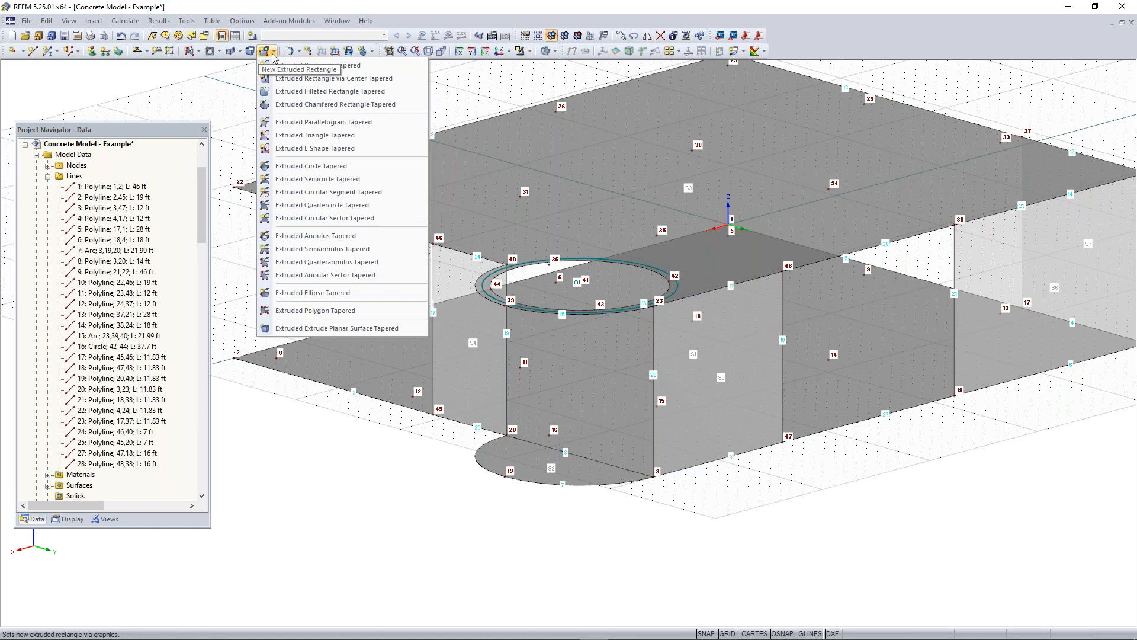
click(237, 52)
click(240, 53)
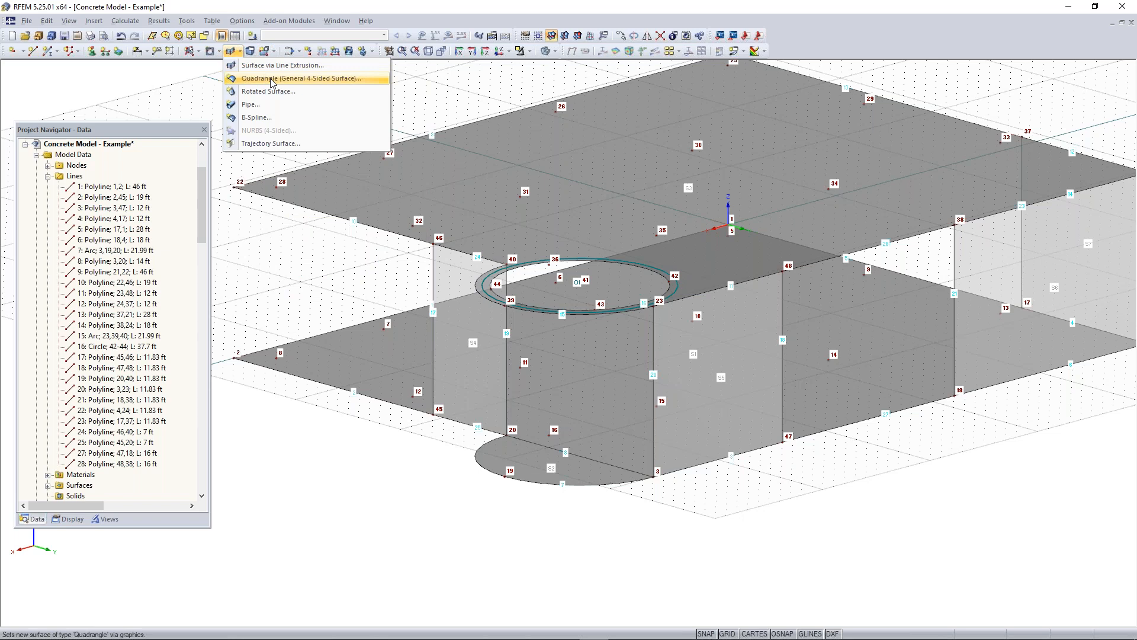
click(272, 79)
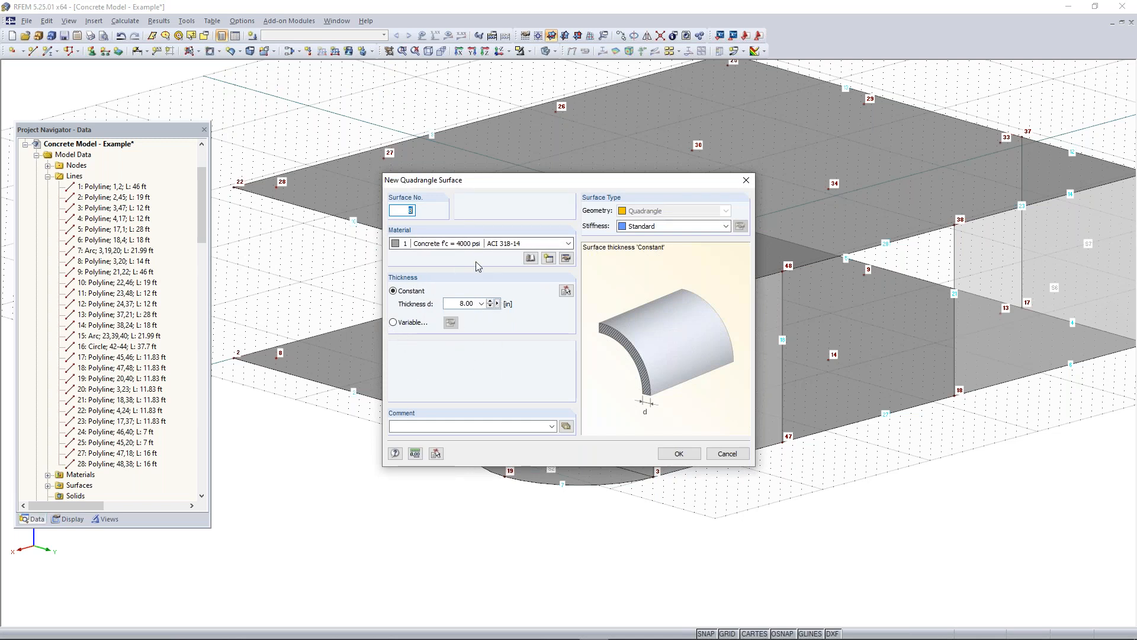
click(679, 456)
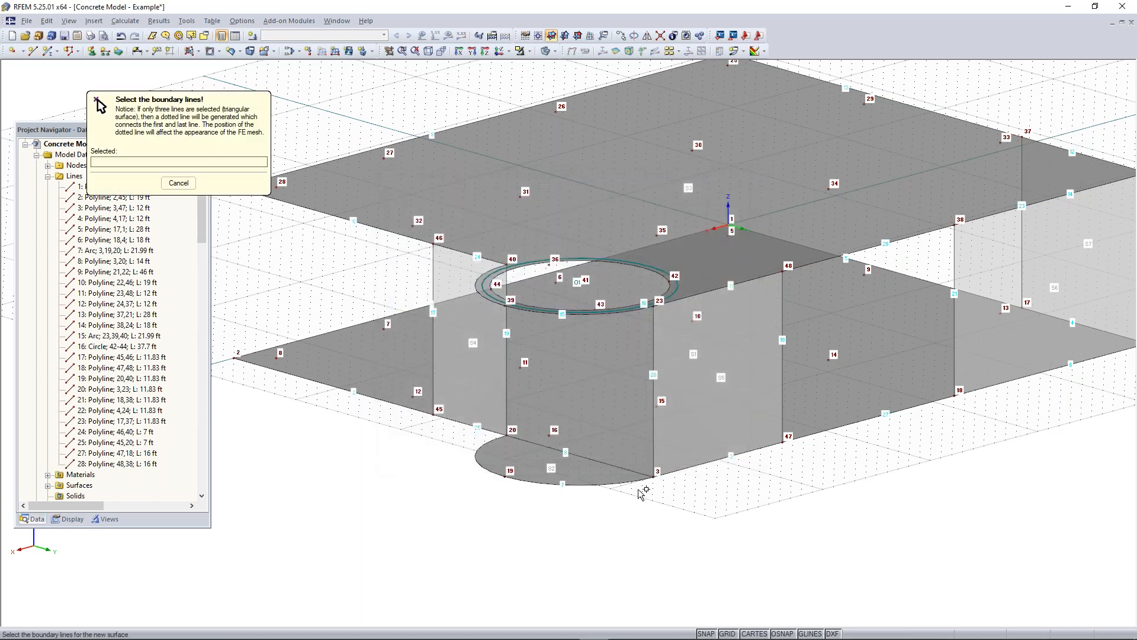
click(627, 481)
click(653, 452)
click(598, 312)
click(506, 382)
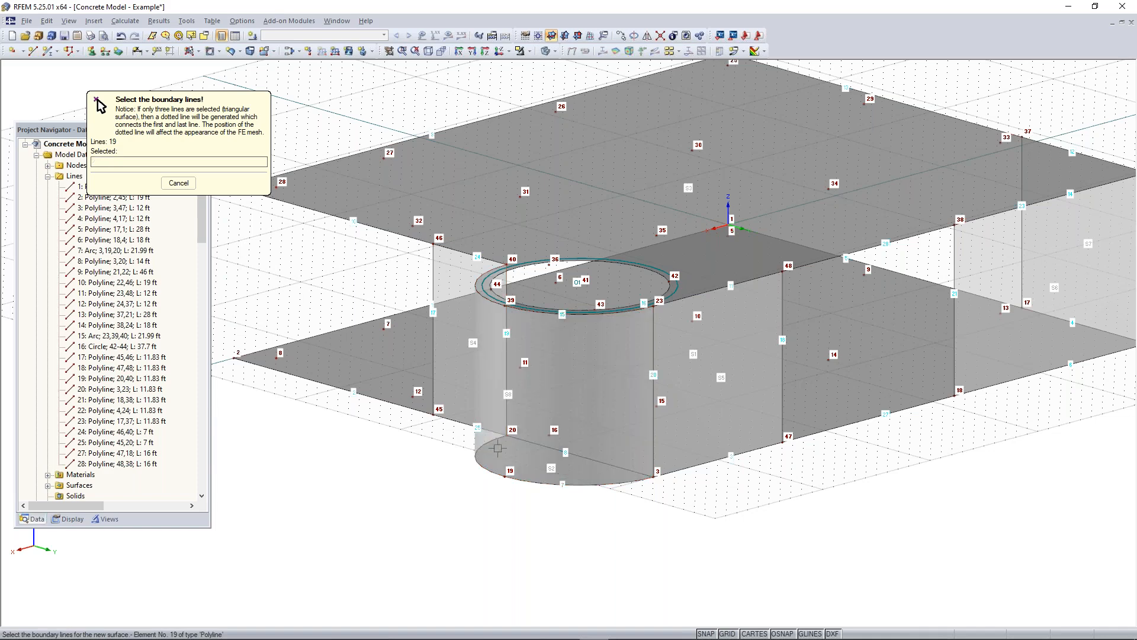
ctrl+middle_drag(637, 350, 220, 427)
right_click(220, 427)
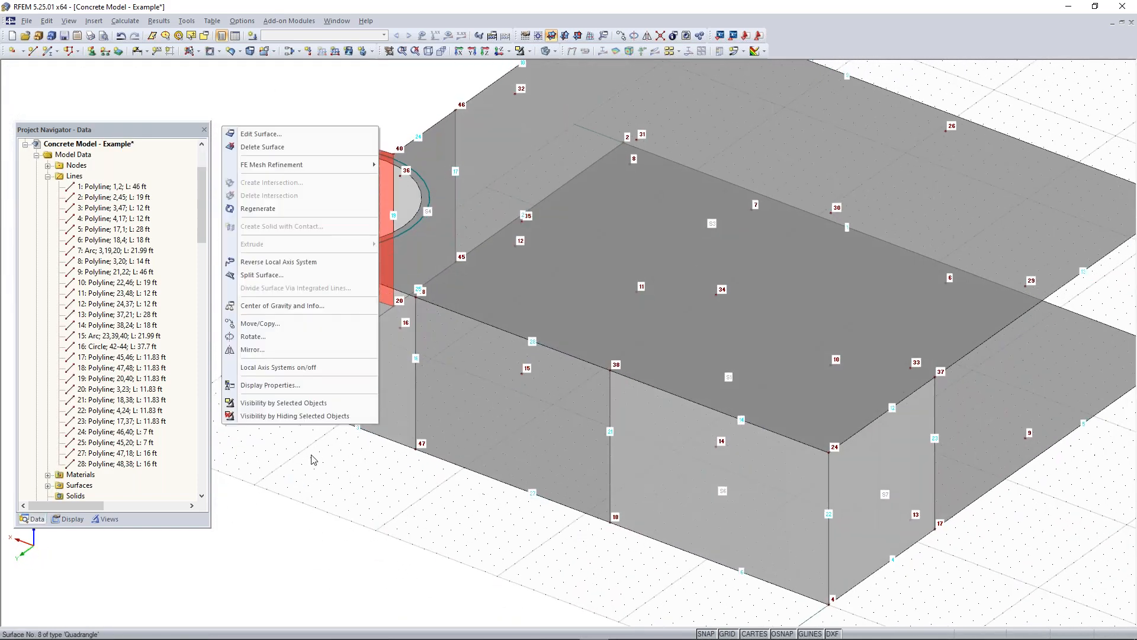
middle_drag(341, 472, 457, 540)
key(Escape)
Step: Move the work plane origin to node 18 on the lower slab's long edge
ctrl+middle_drag(332, 409, 688, 379)
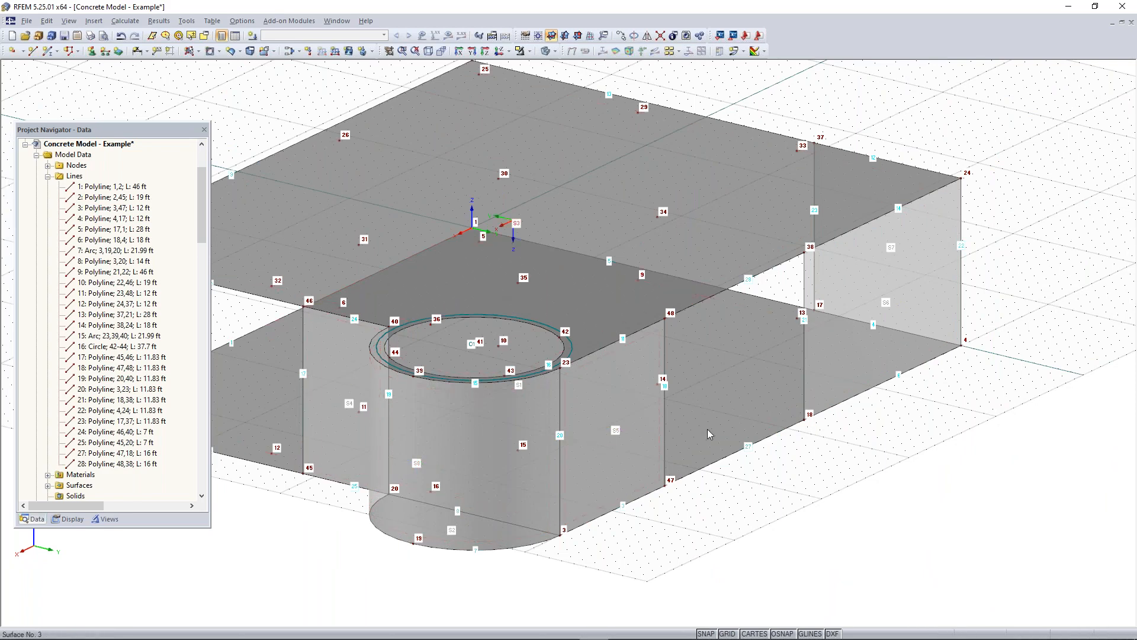
ctrl+middle_drag(735, 432, 740, 472)
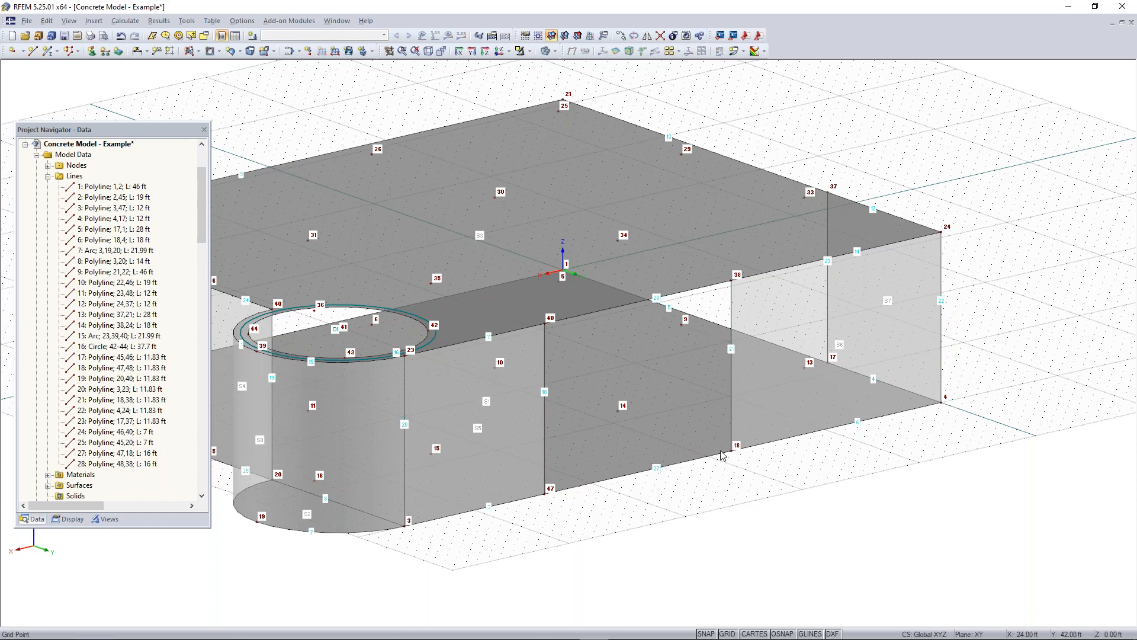
scroll(727, 396, down, 1)
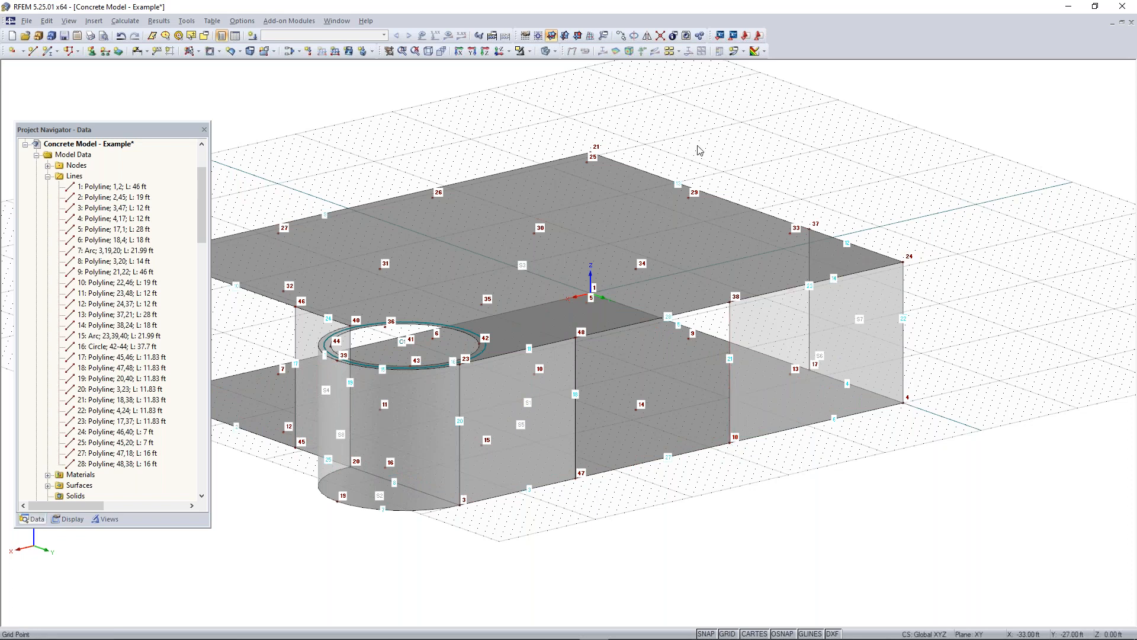
click(538, 38)
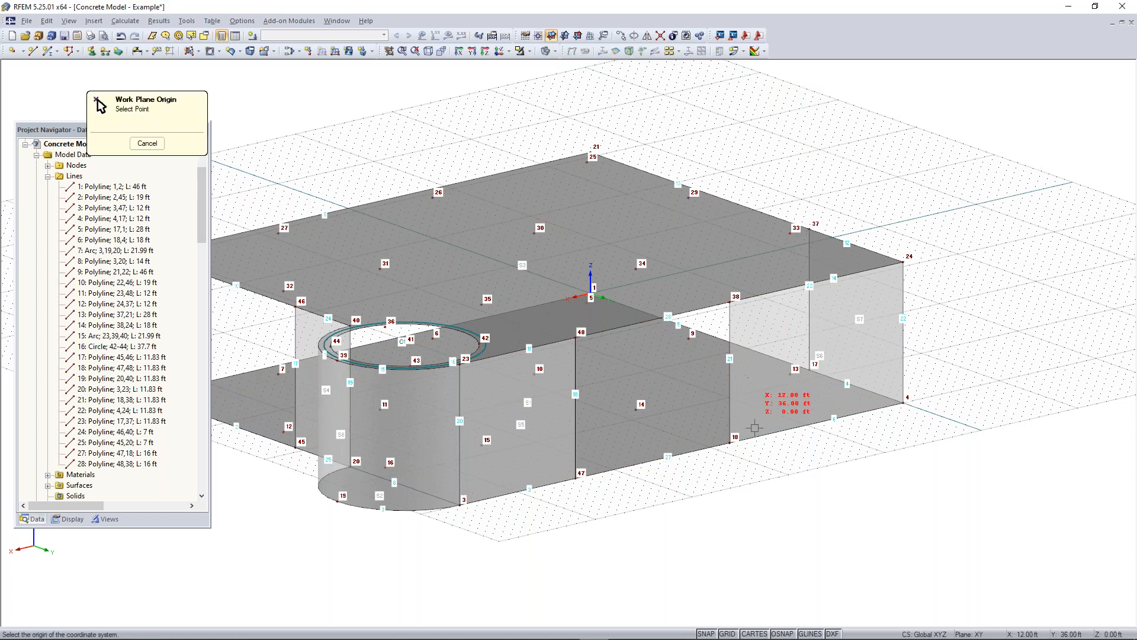
click(730, 442)
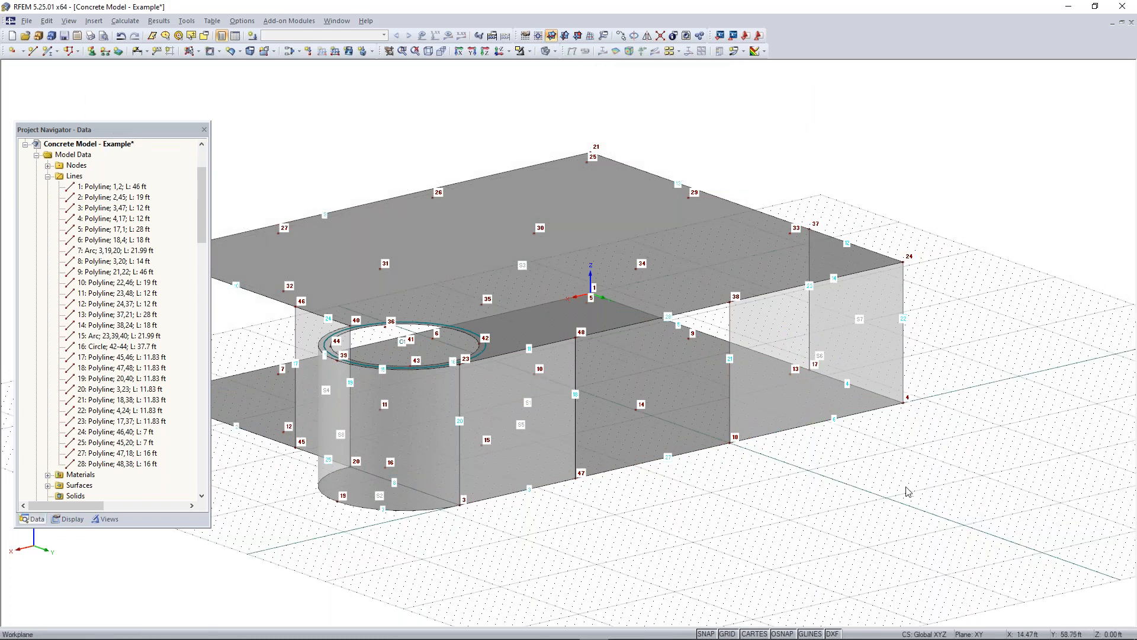
Step: Set the work plane to YZ and add a rectangular wall surface from node 18 up to node 34 on the upper slab
scroll(793, 499, up, 1)
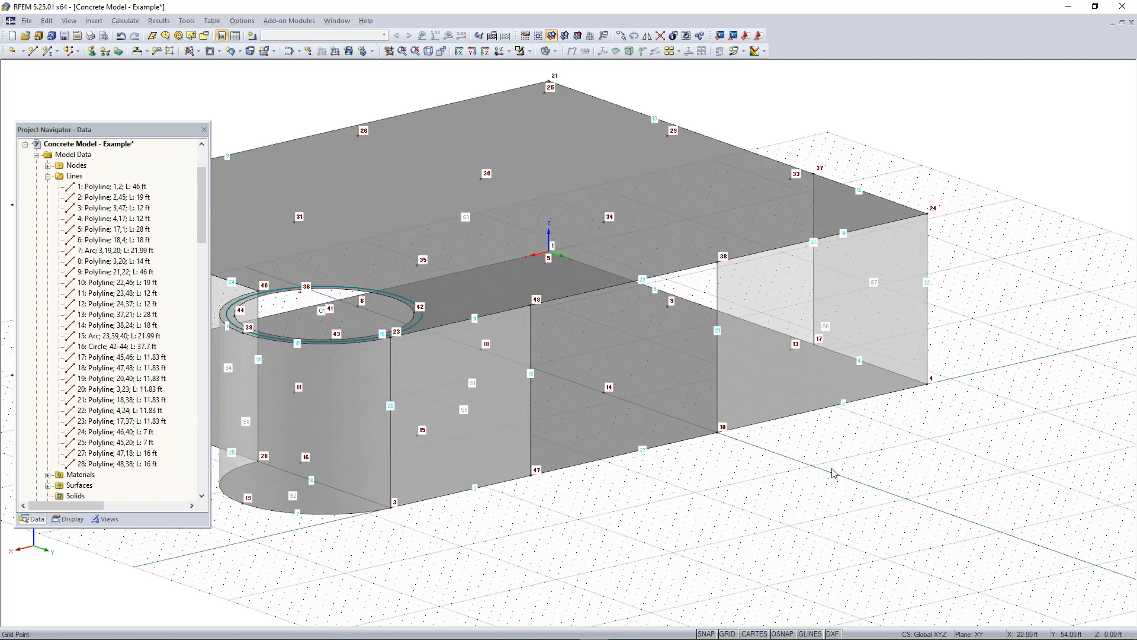
click(565, 37)
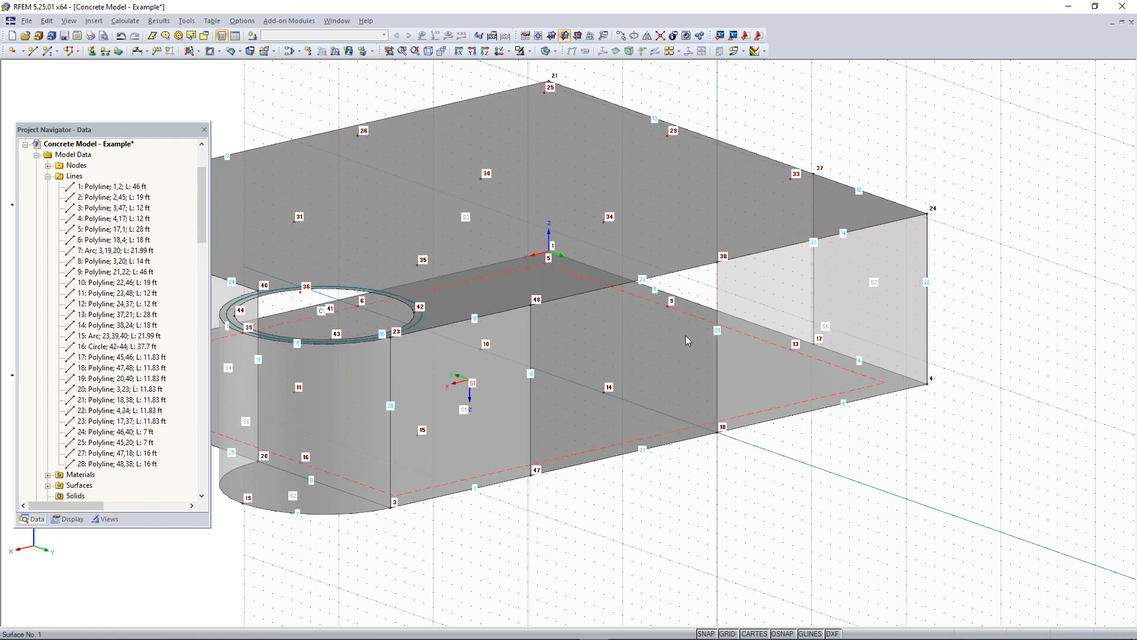
click(198, 52)
click(194, 55)
click(199, 52)
click(203, 63)
click(680, 455)
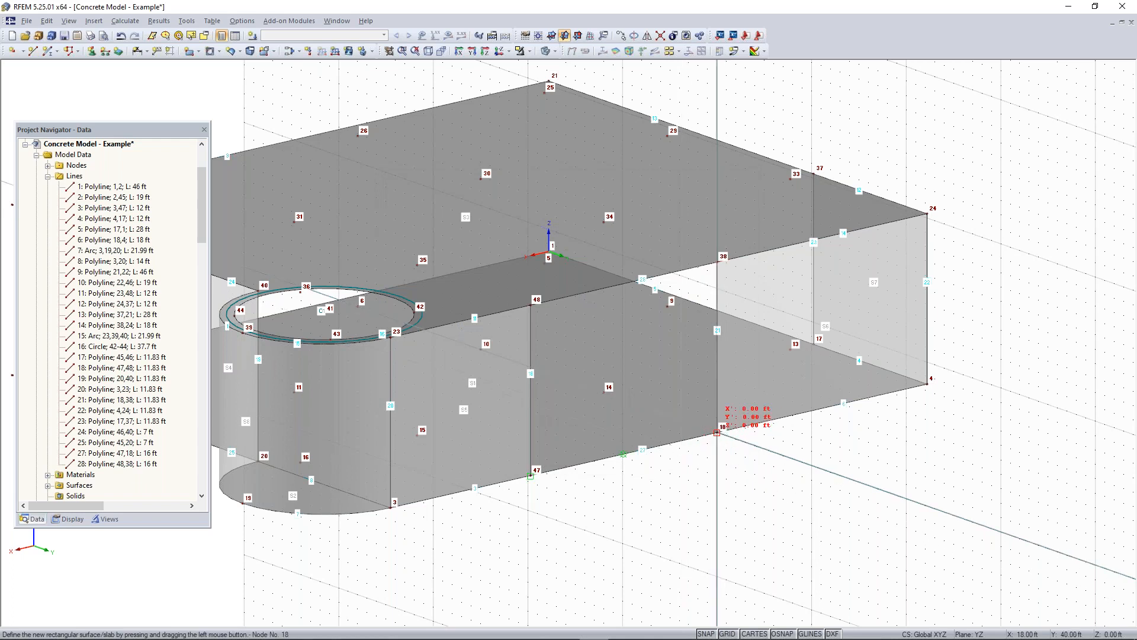
click(717, 433)
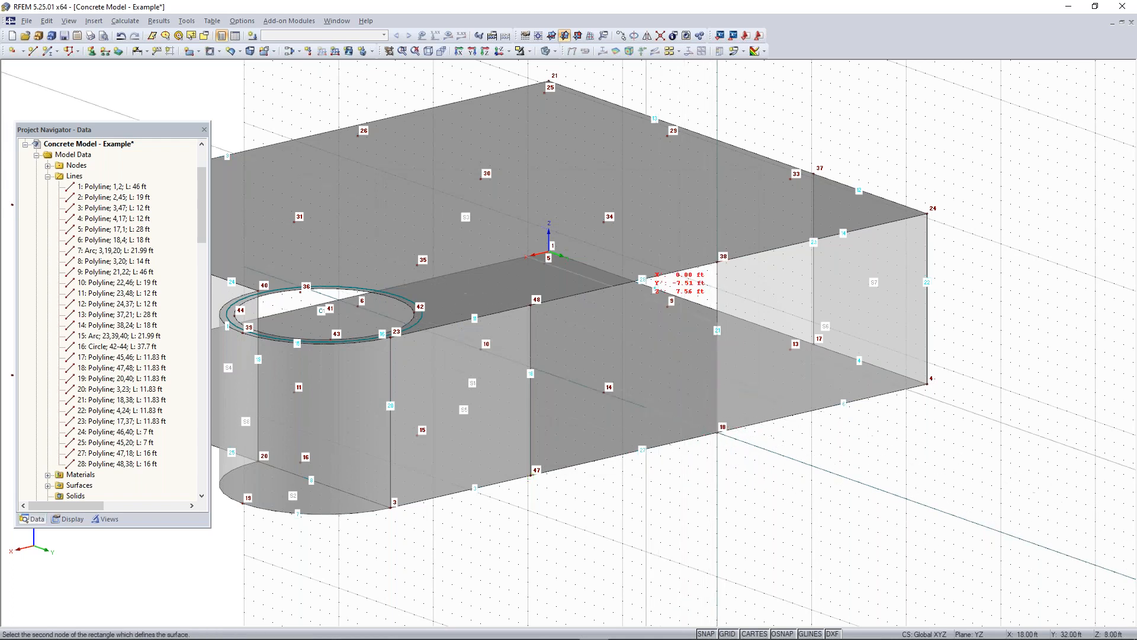
click(605, 222)
ctrl+middle_drag(778, 506, 771, 471)
Step: Set the work plane back to XY
click(552, 36)
ctrl+middle_drag(716, 447, 799, 521)
right_click(785, 563)
click(746, 565)
Step: Draw a vertical line from node 5 on the lower slab to node 25 on the upper slab
middle_drag(746, 566, 785, 524)
scroll(801, 516, down, 1)
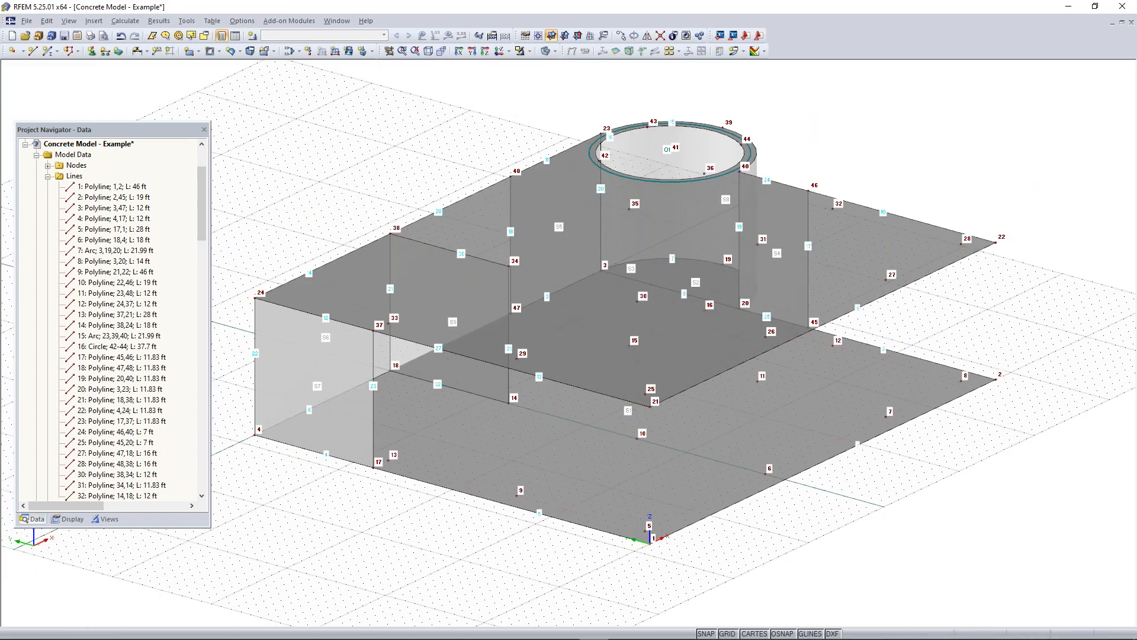
middle_drag(637, 584, 639, 561)
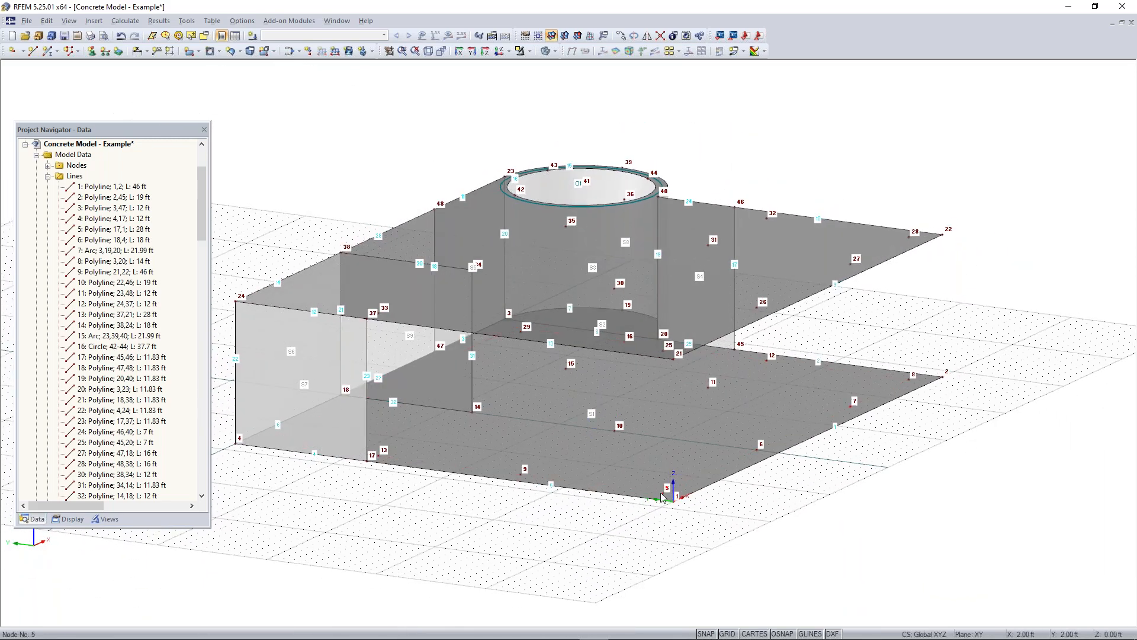
click(32, 52)
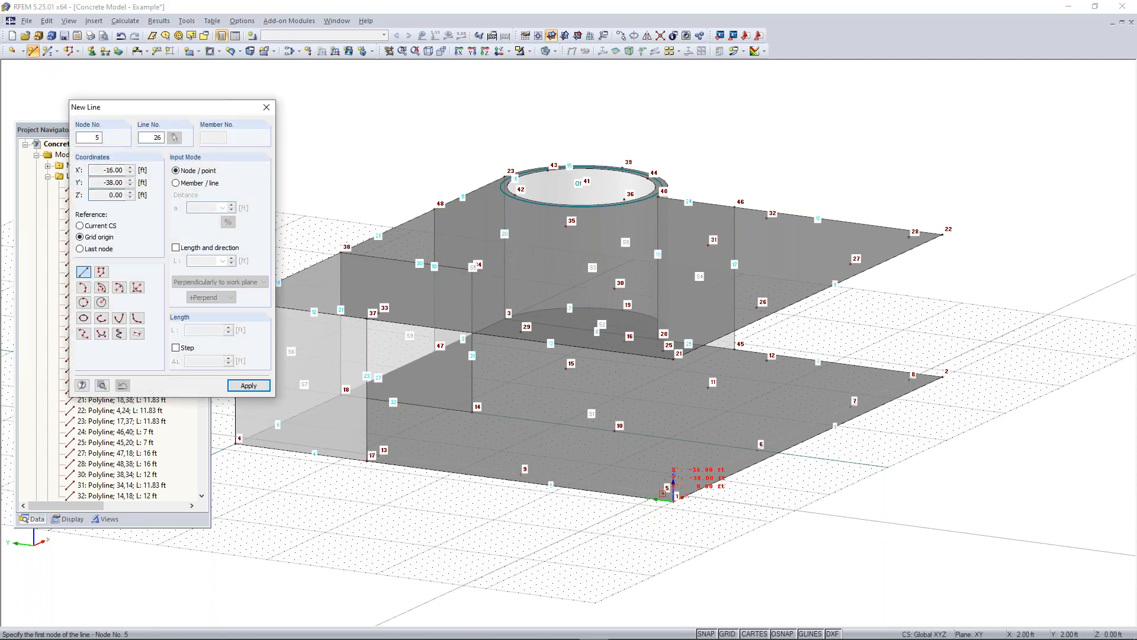
click(673, 494)
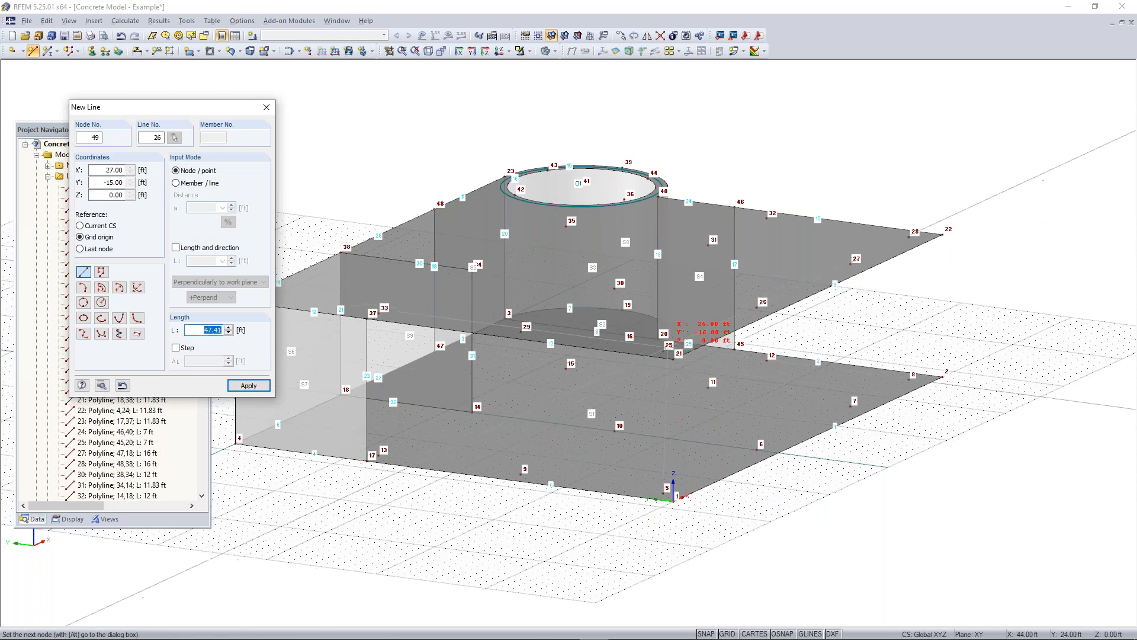
click(674, 354)
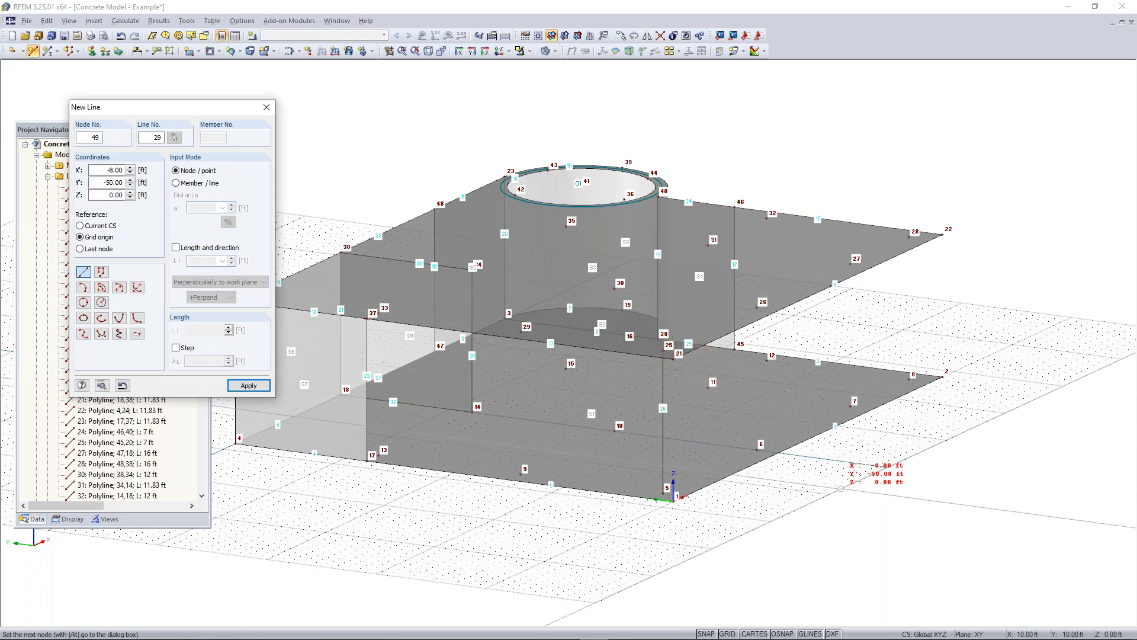
key(Escape)
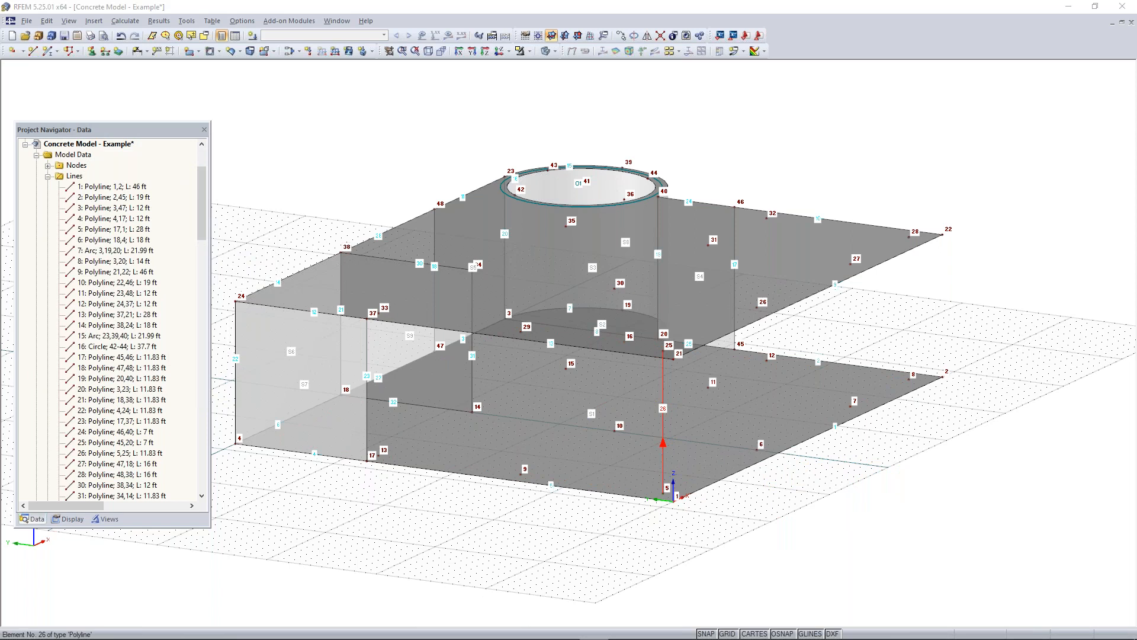
Step: Assign a beam member with a solid 12 x 12 in rectangular cross-section in 4000 psi concrete to the line between nodes 5 and 25
double_click(663, 415)
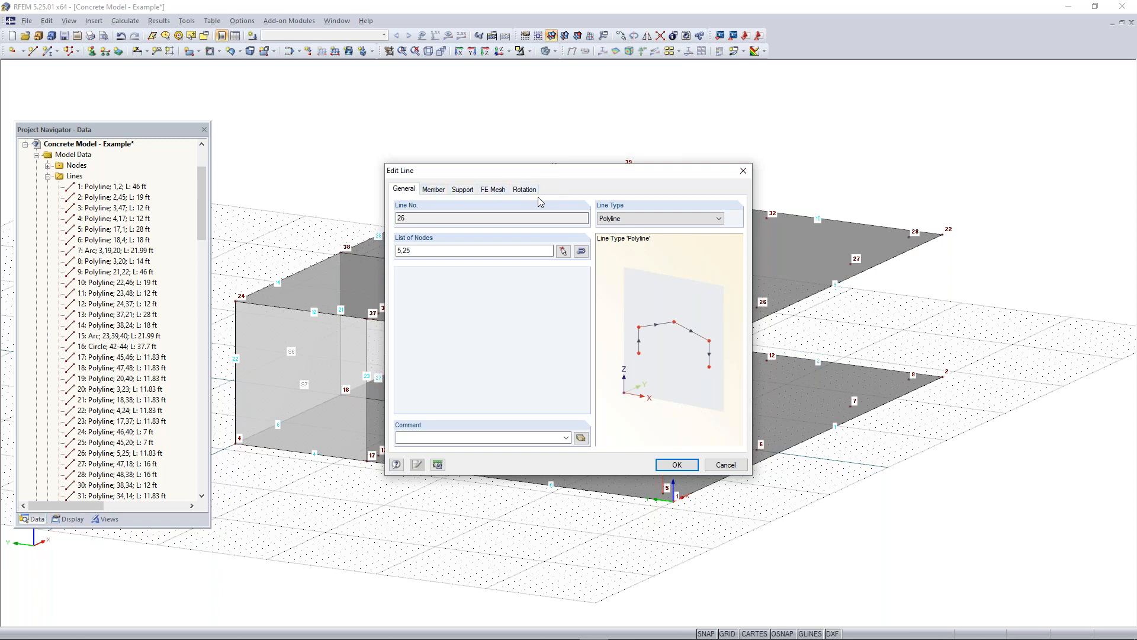
click(433, 192)
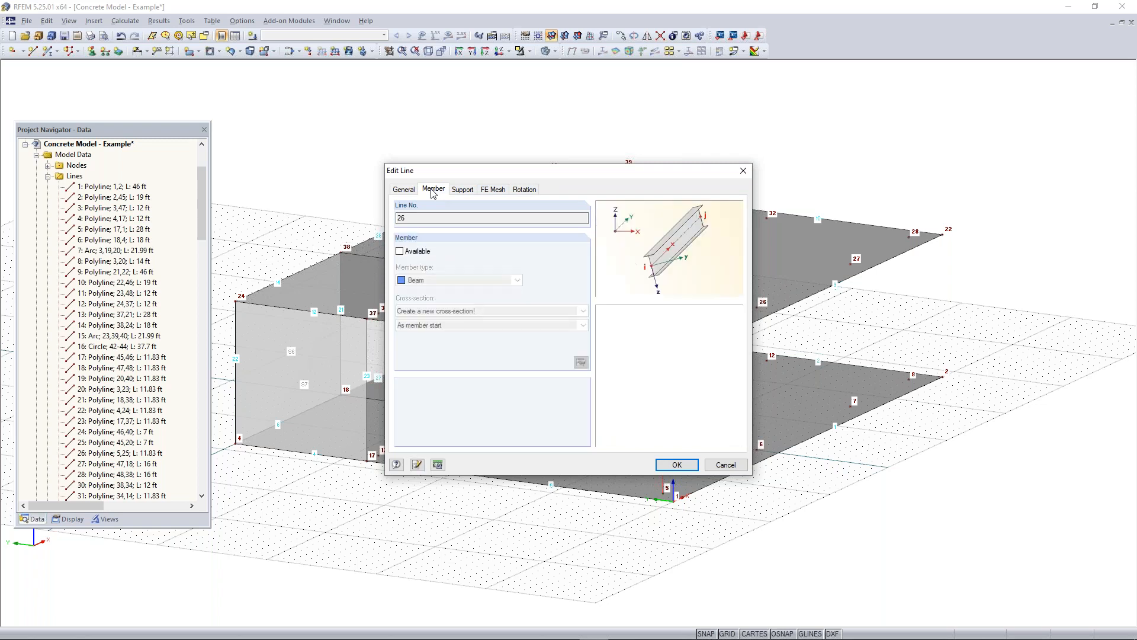
click(406, 253)
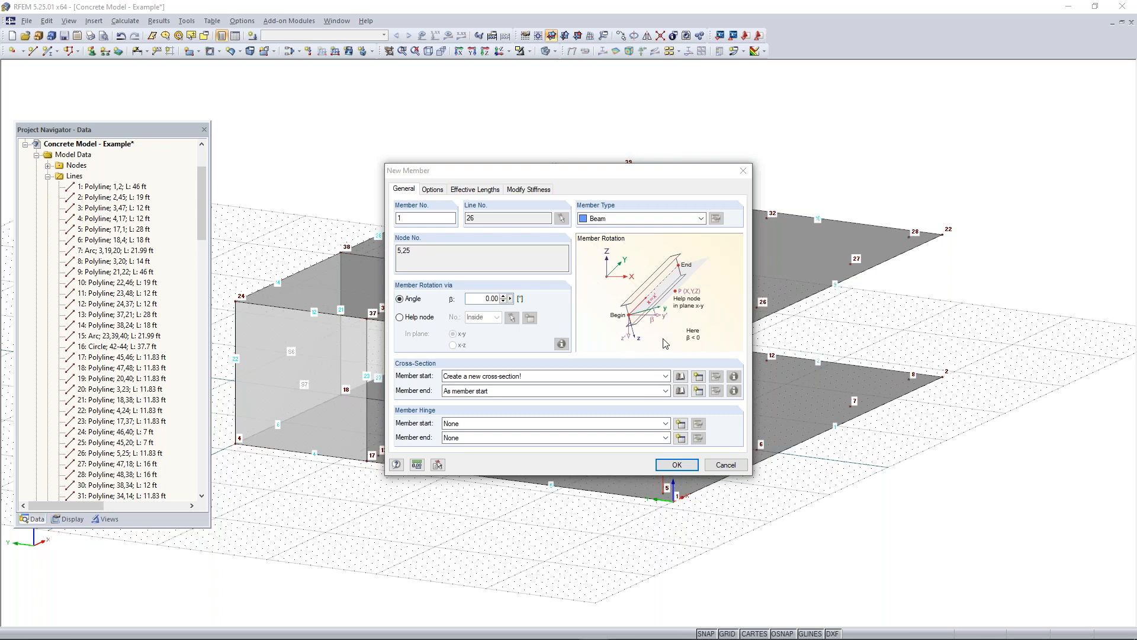
click(680, 377)
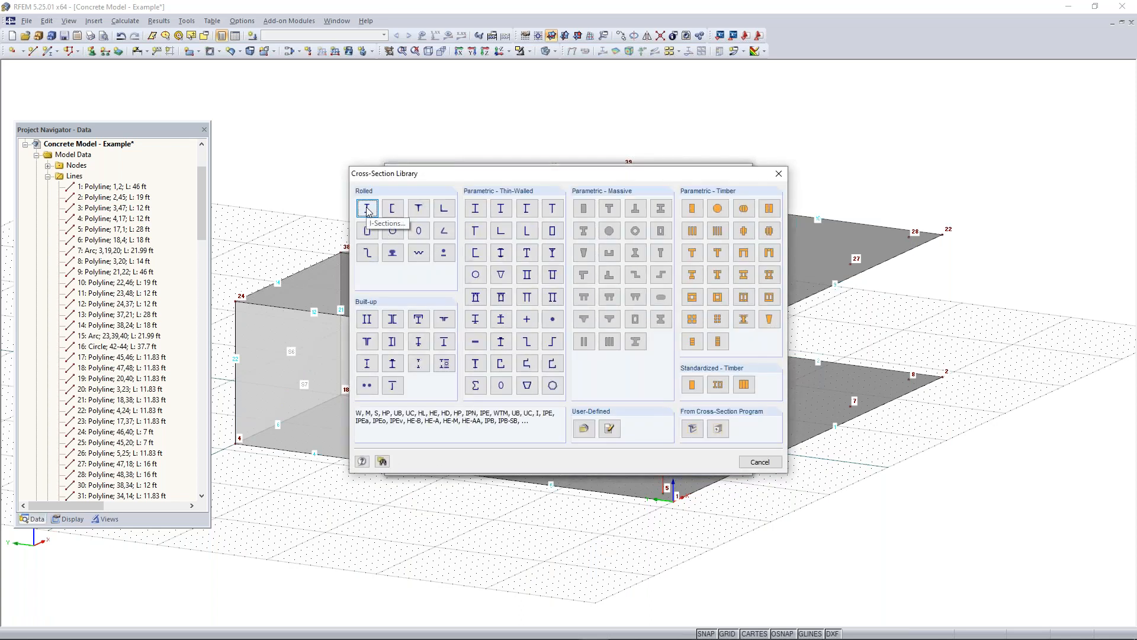
click(584, 209)
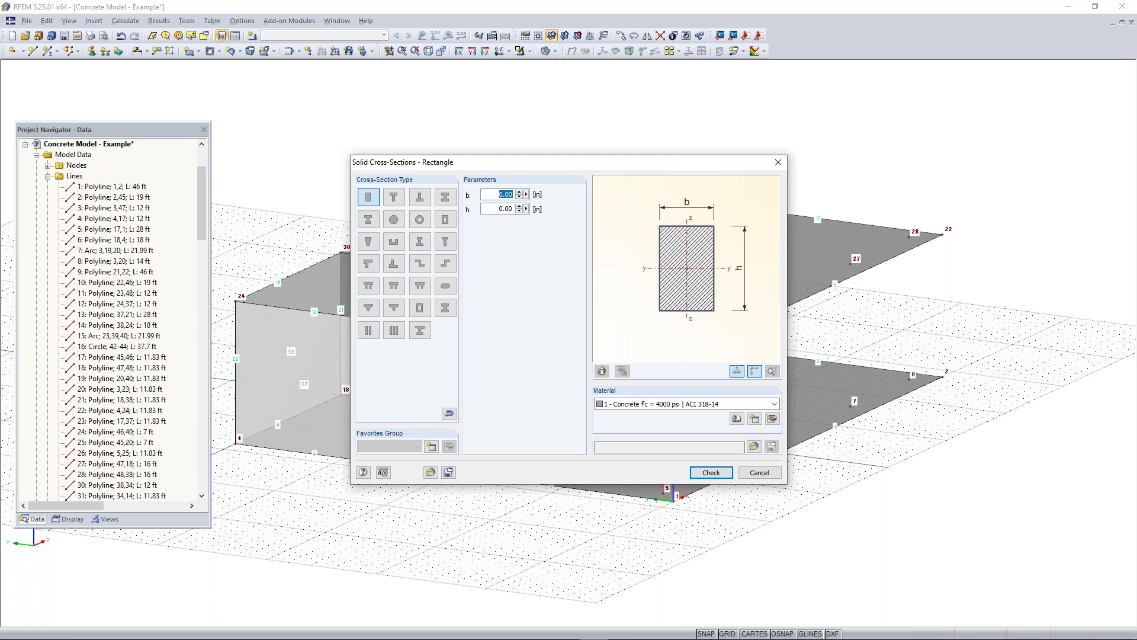
text(1)
click(487, 209)
text(12)
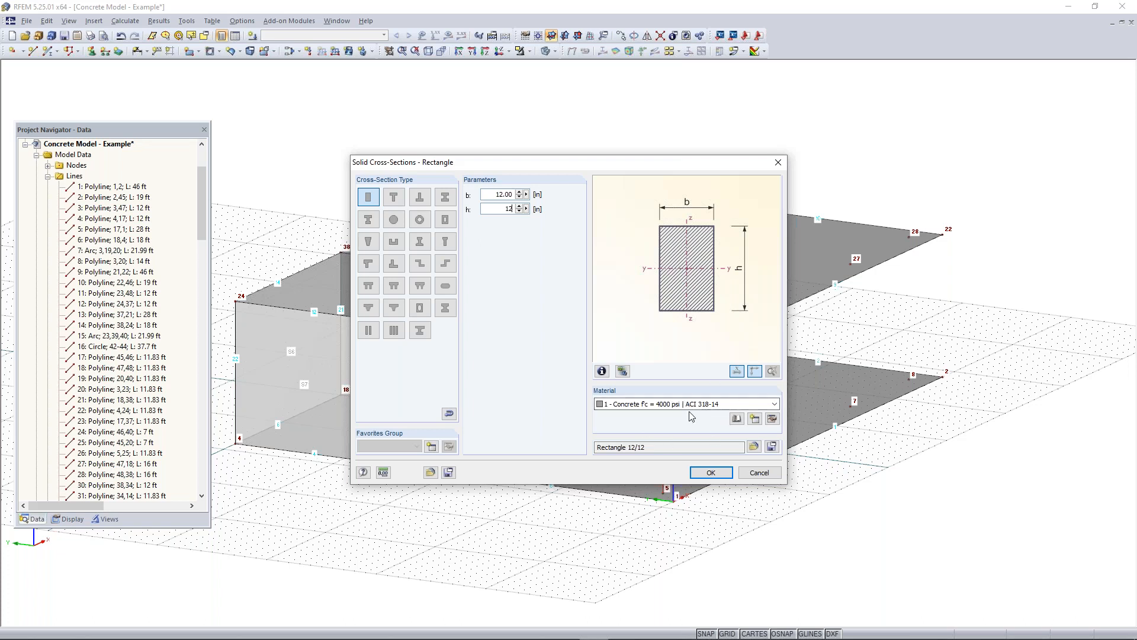
click(717, 473)
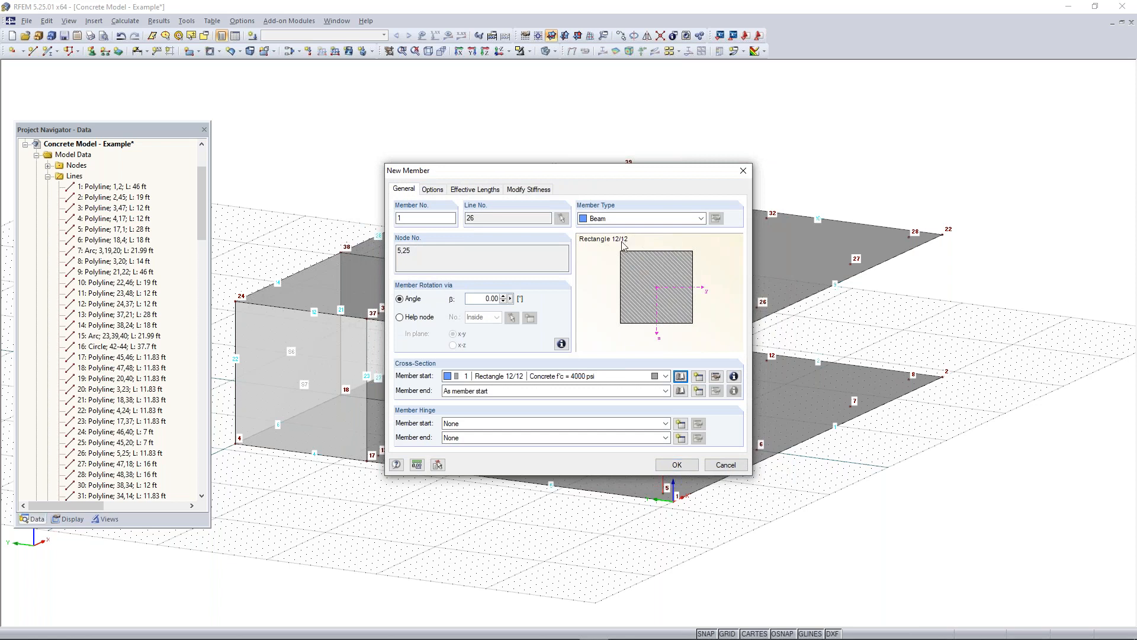
click(666, 468)
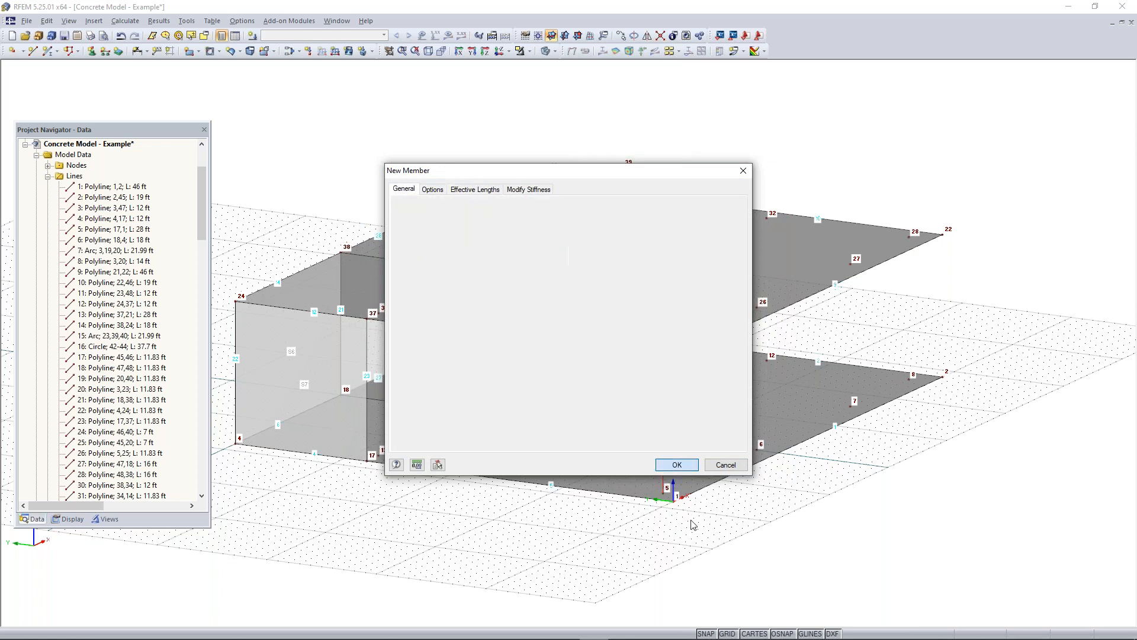
click(673, 466)
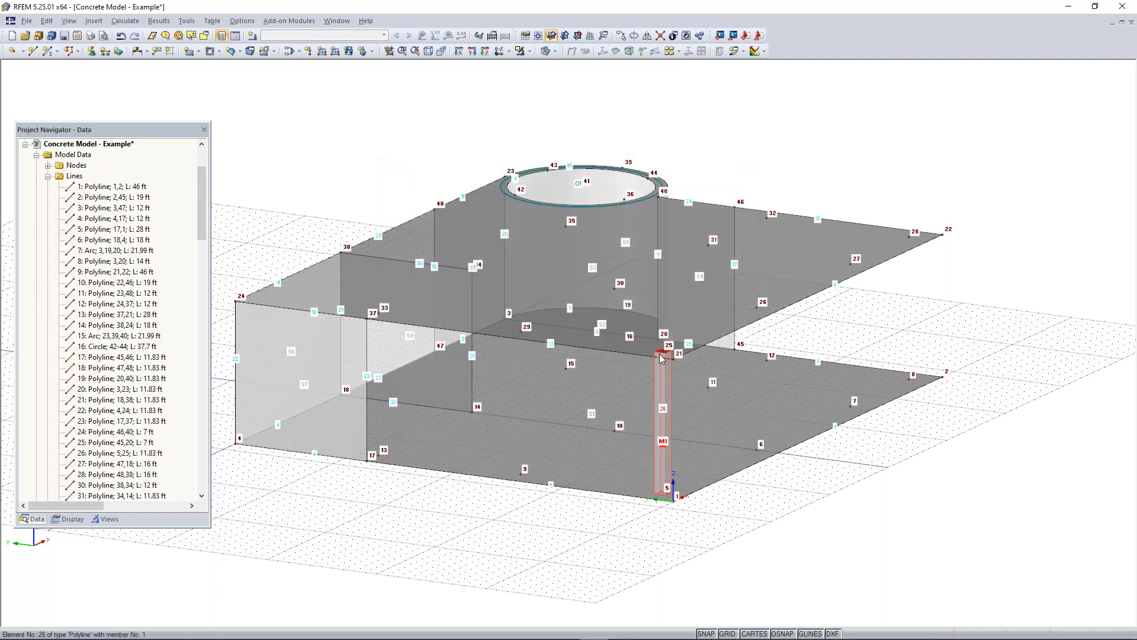
Step: Copy the corner column from node 5 to node 6 along the slab edge
scroll(660, 451, up, 3)
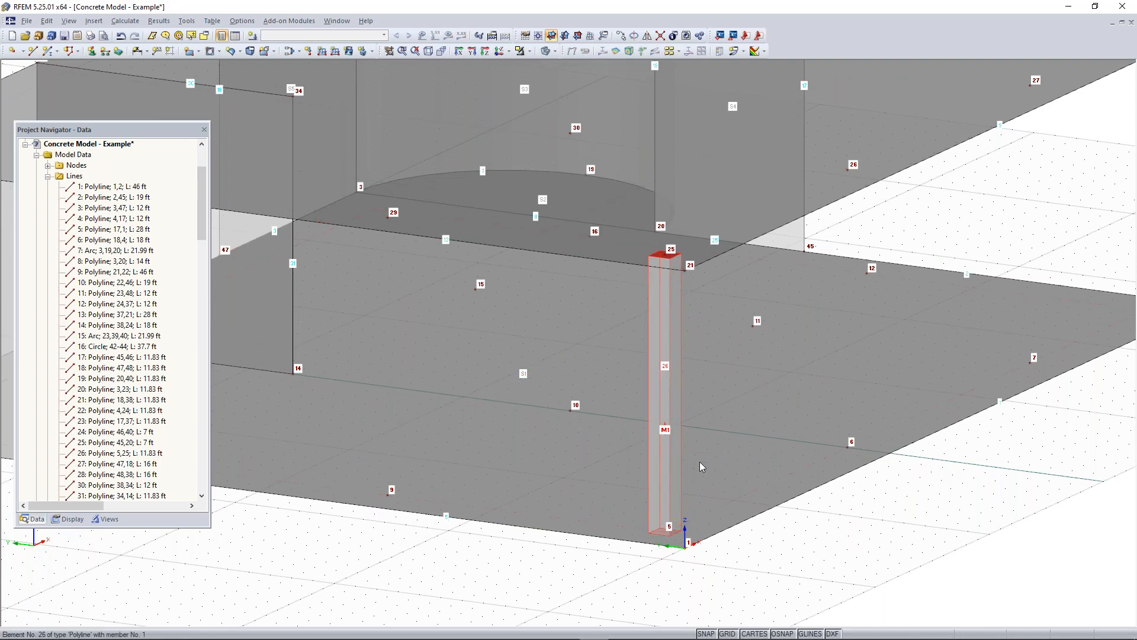
scroll(829, 518, down, 1)
middle_drag(795, 519, 363, 507)
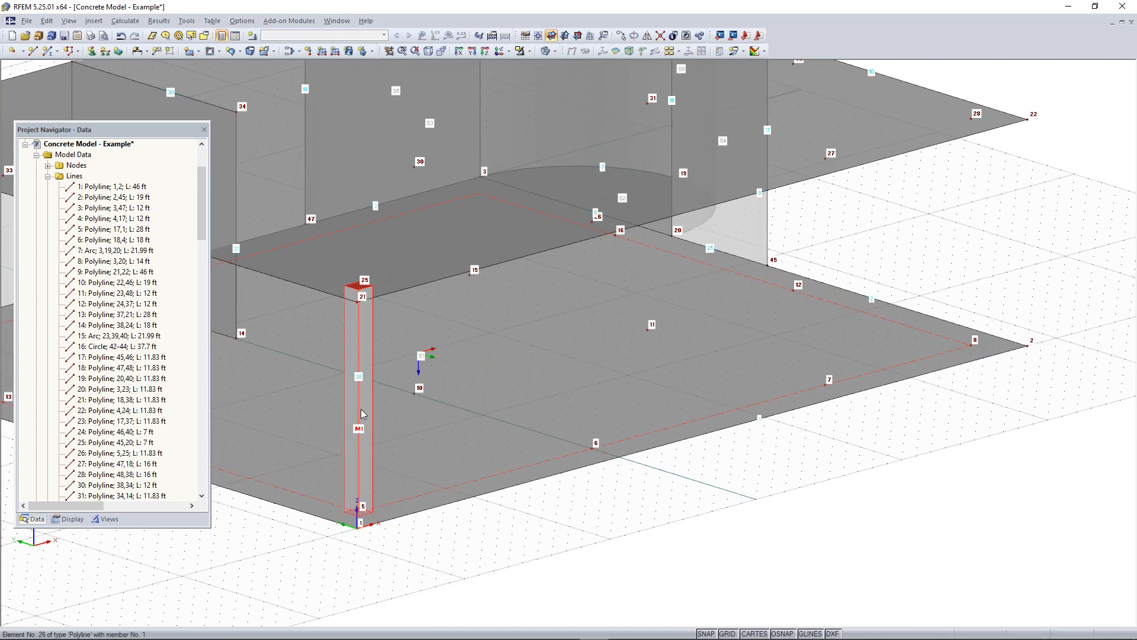
scroll(901, 345, down, 3)
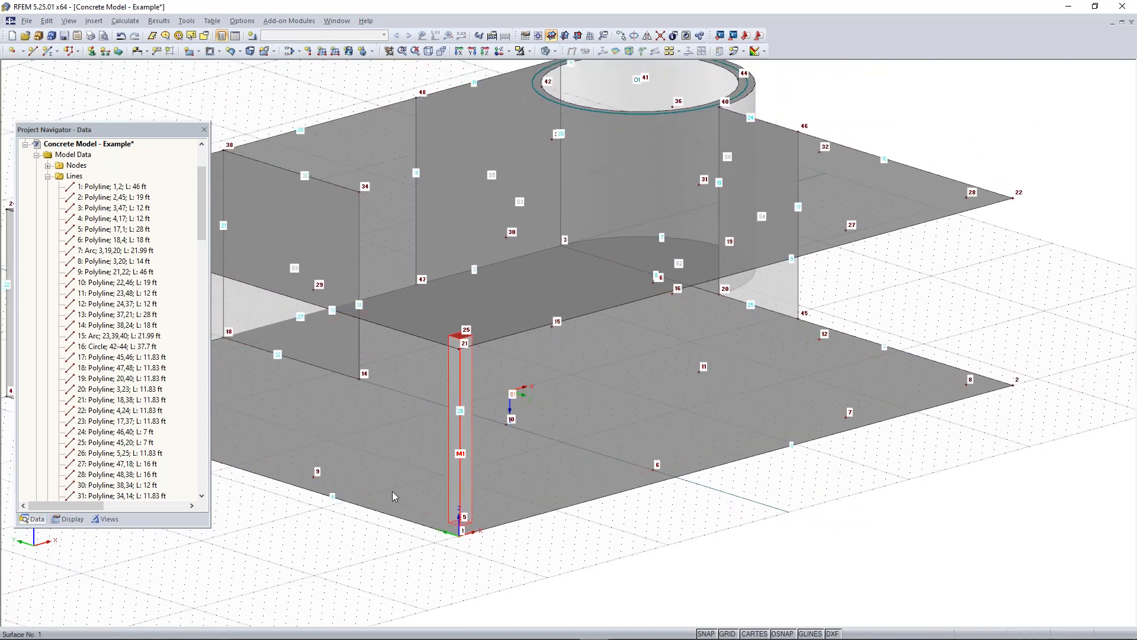
scroll(503, 559, up, 1)
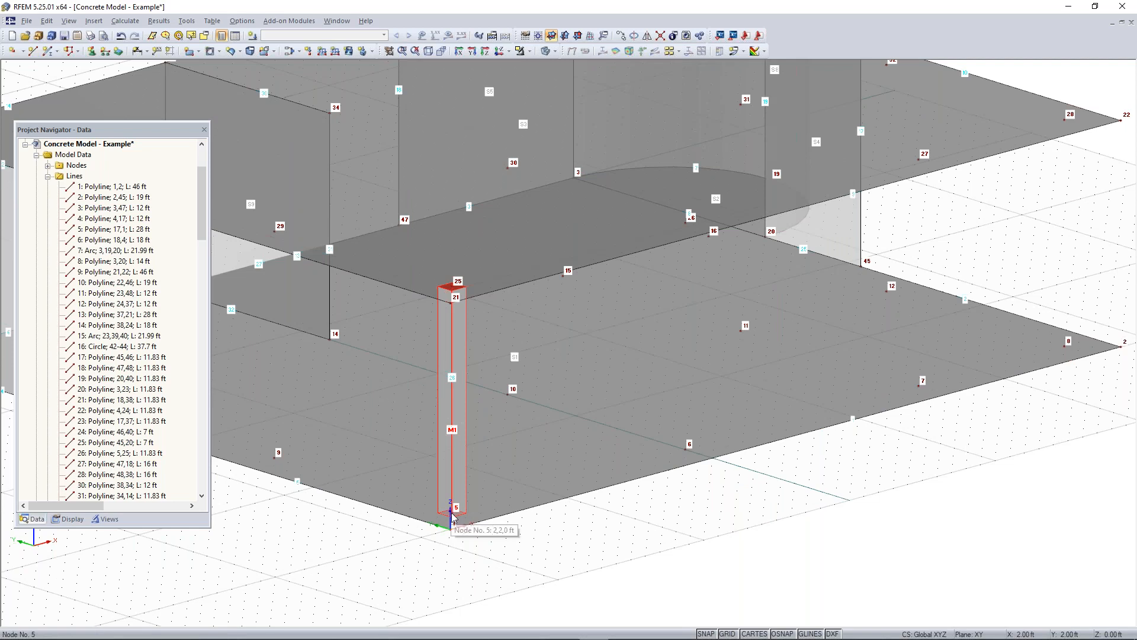
click(686, 449)
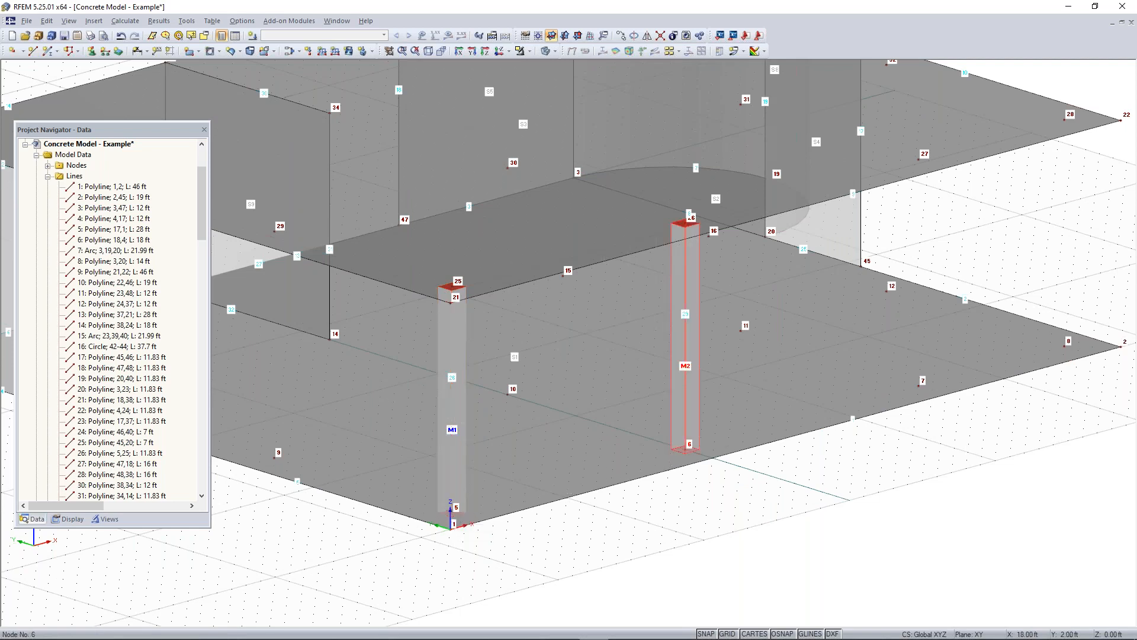
middle_drag(802, 508, 636, 538)
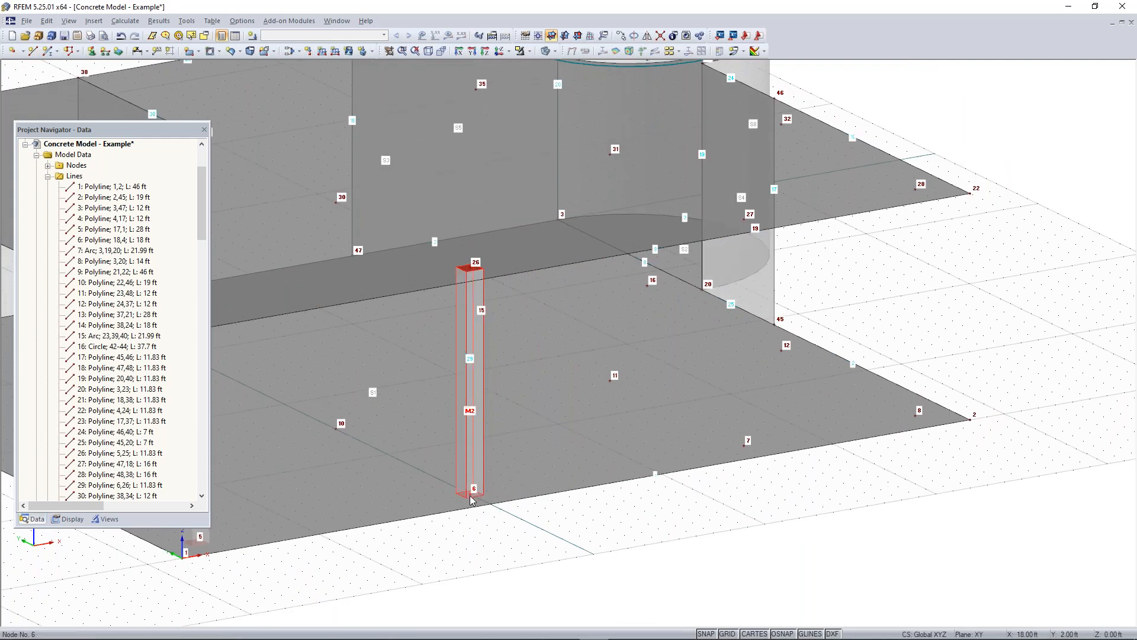
drag(474, 493, 746, 449)
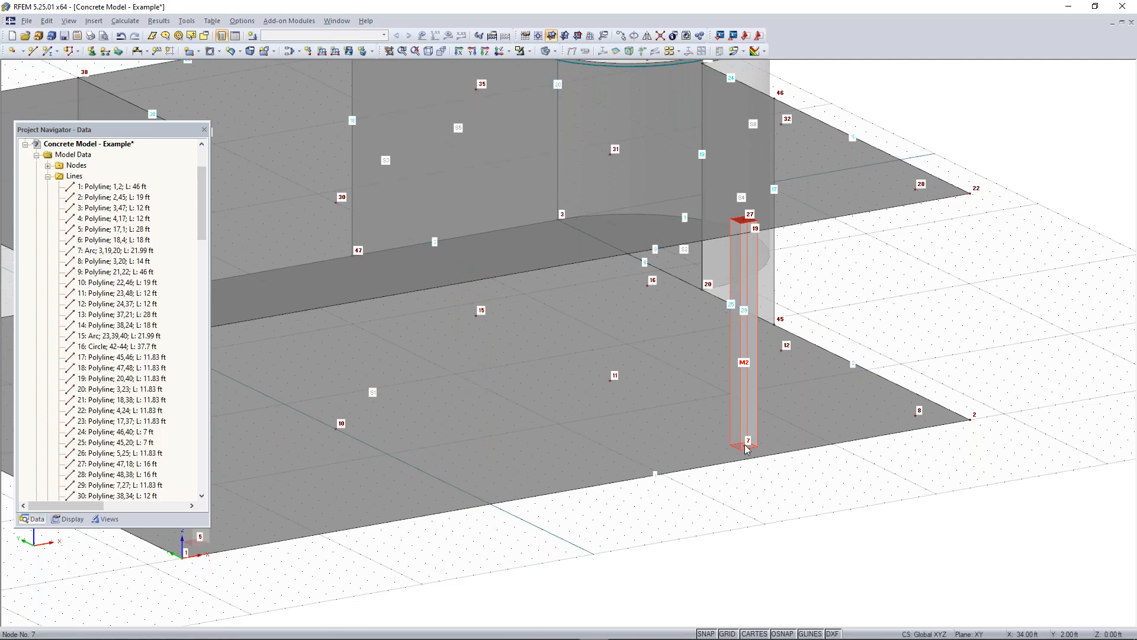
click(453, 488)
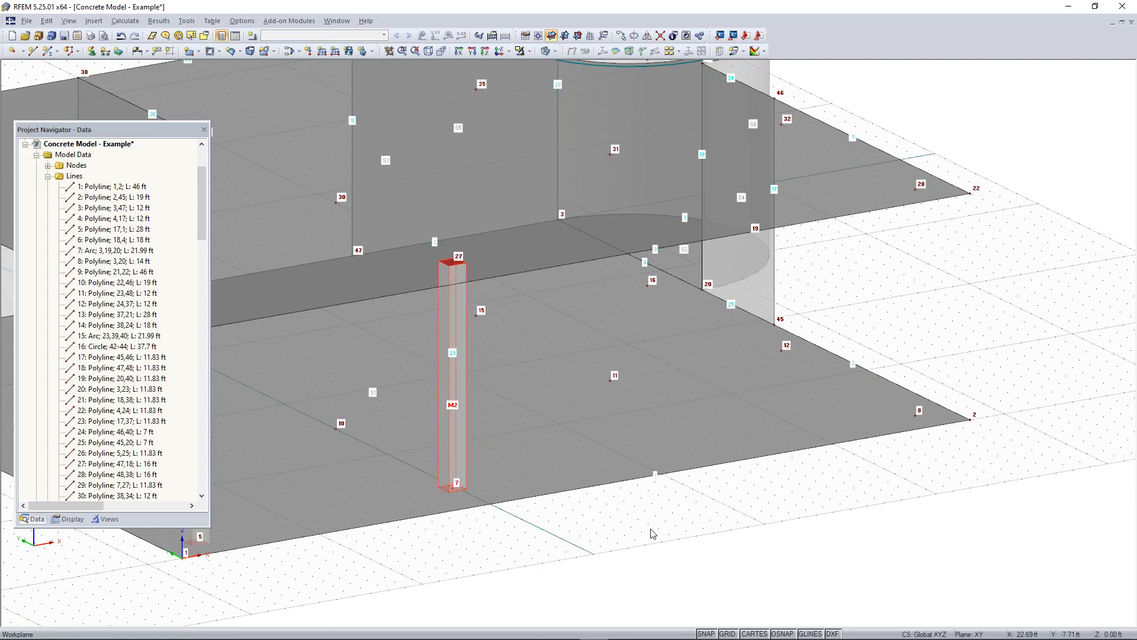
key(ctrl+z)
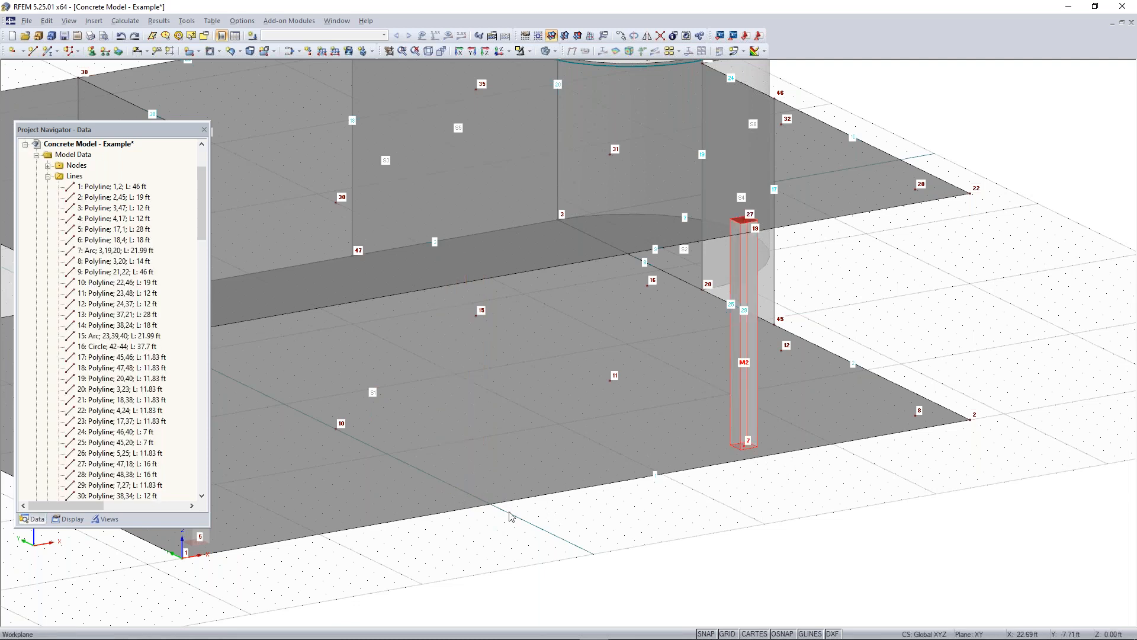
click(471, 495)
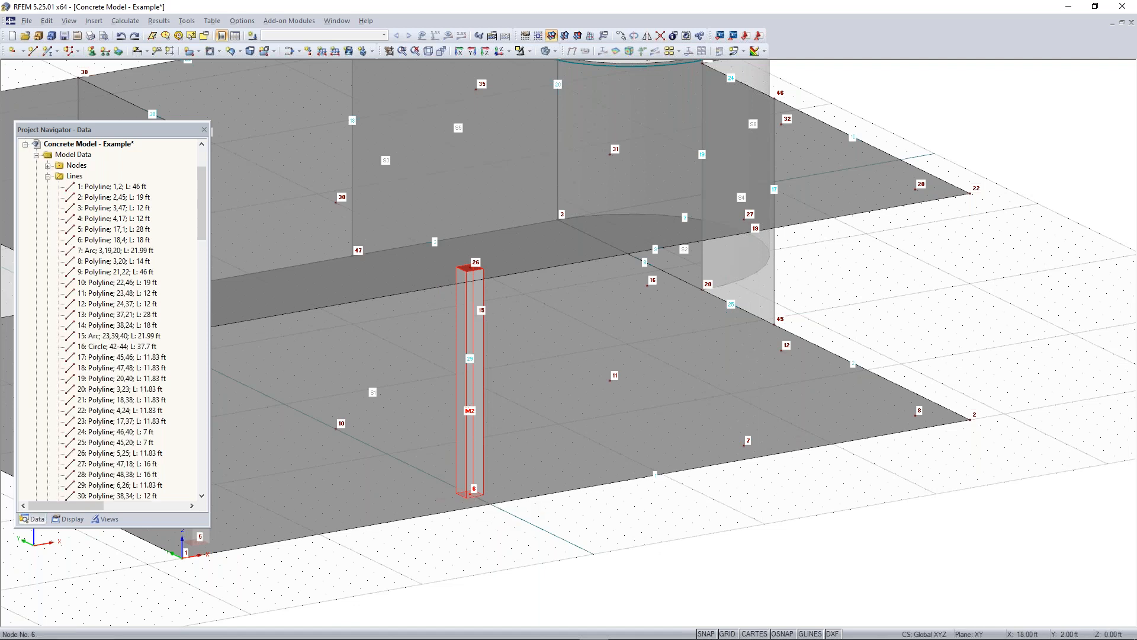
click(744, 445)
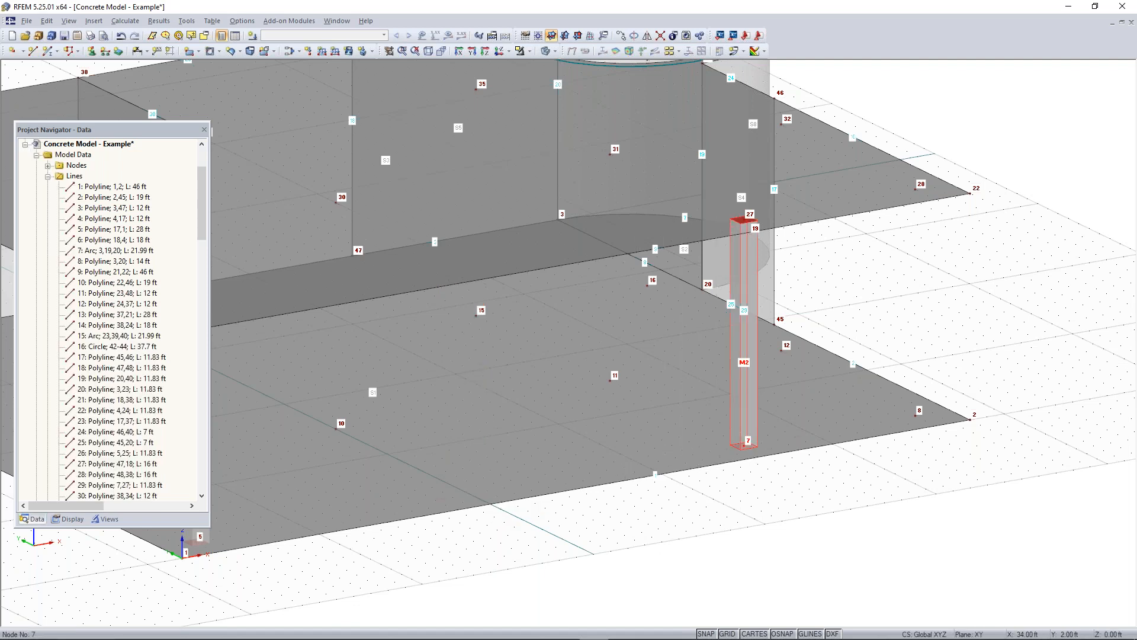
key(ctrl+z)
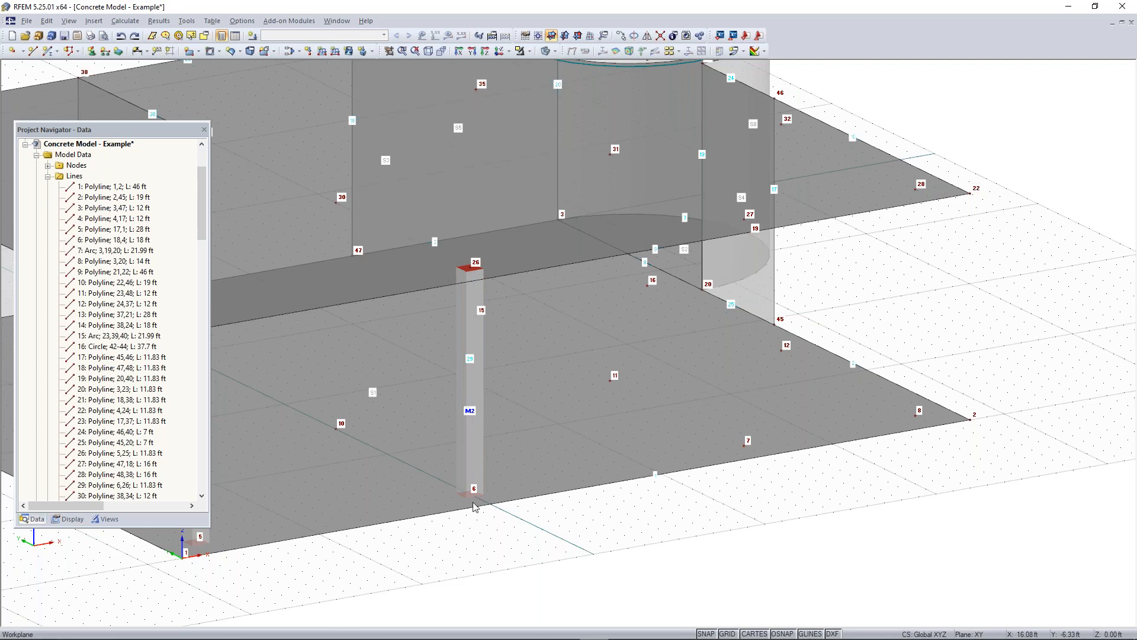
Step: Copy the column at node 6 to node 7
click(472, 499)
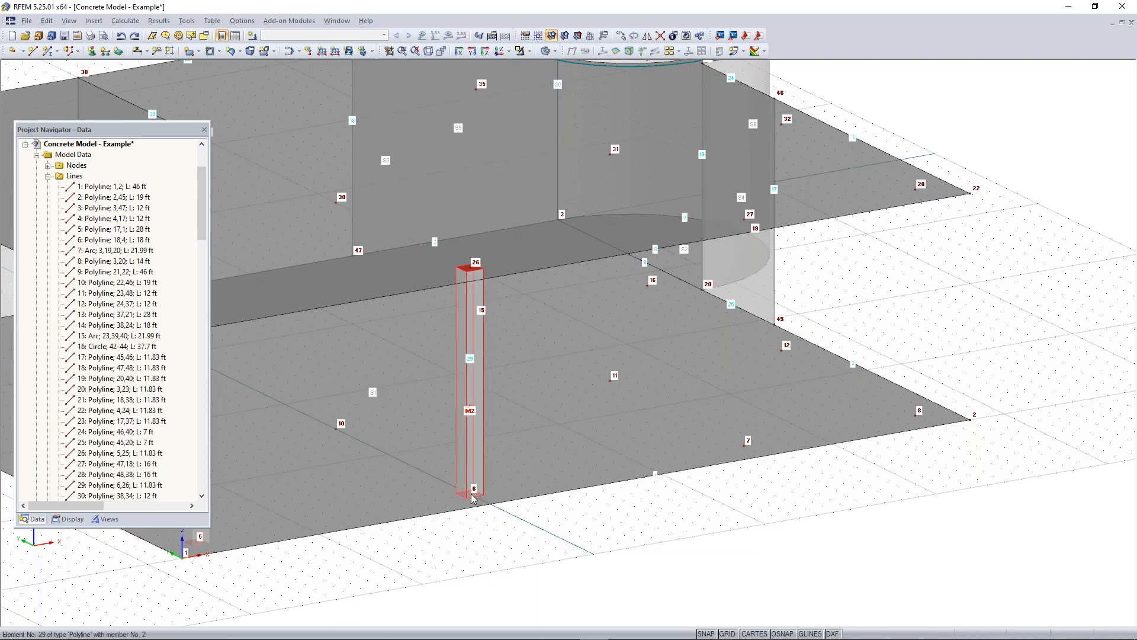
ctrl+drag(471, 495, 744, 446)
middle_drag(744, 446, 545, 512)
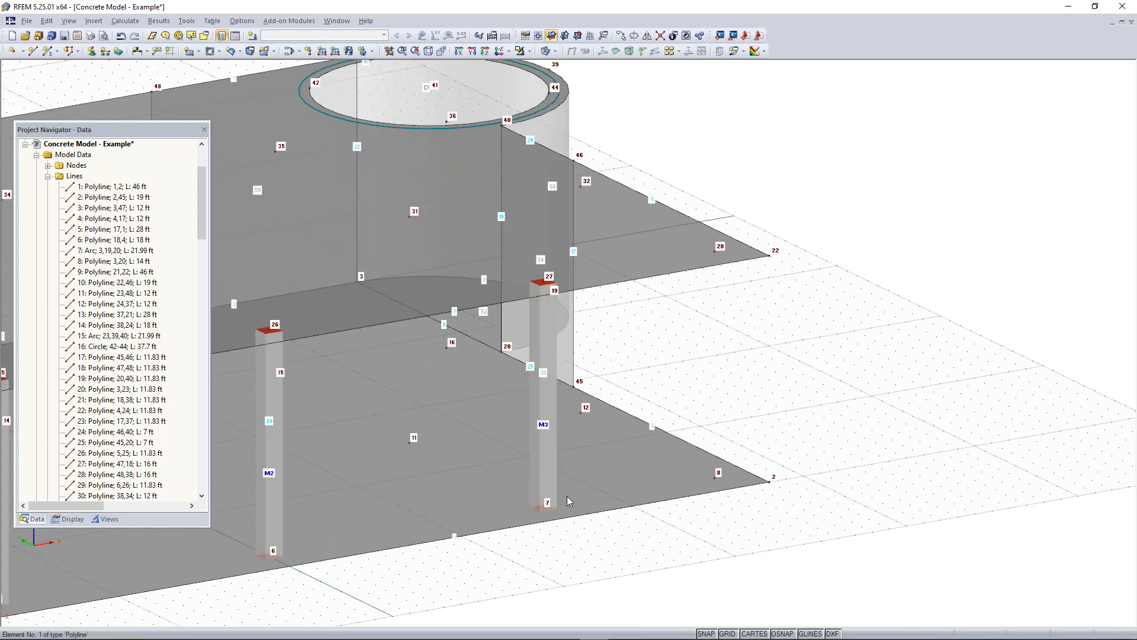
Step: Try to copy the column at node 7 to node 8, and undo the resulting move
drag(545, 512, 718, 480)
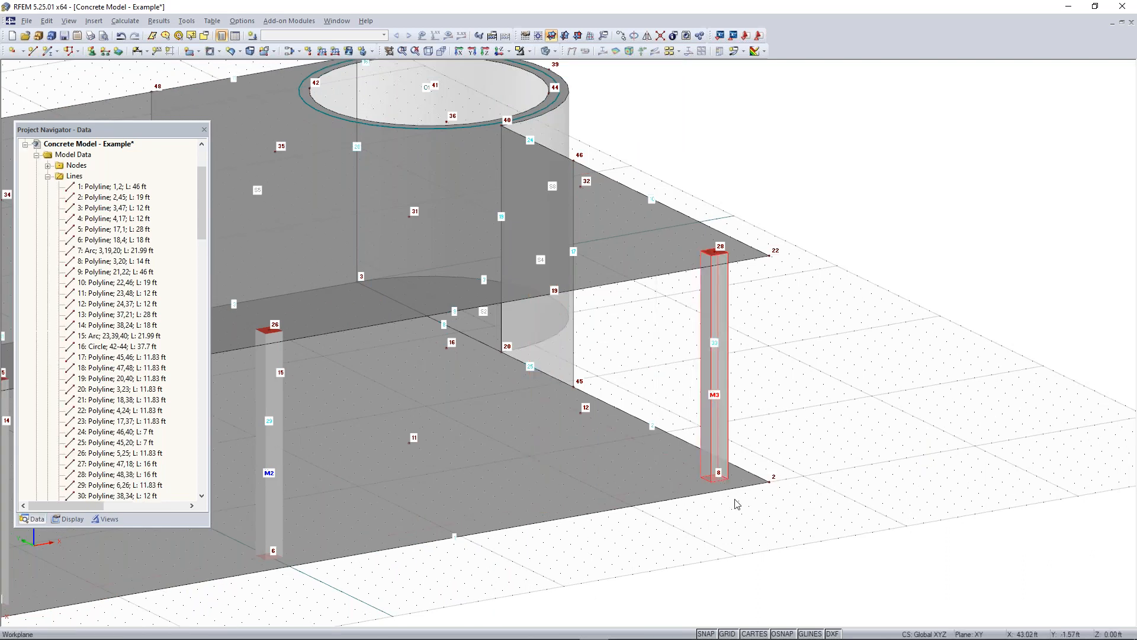
key(ctrl+z)
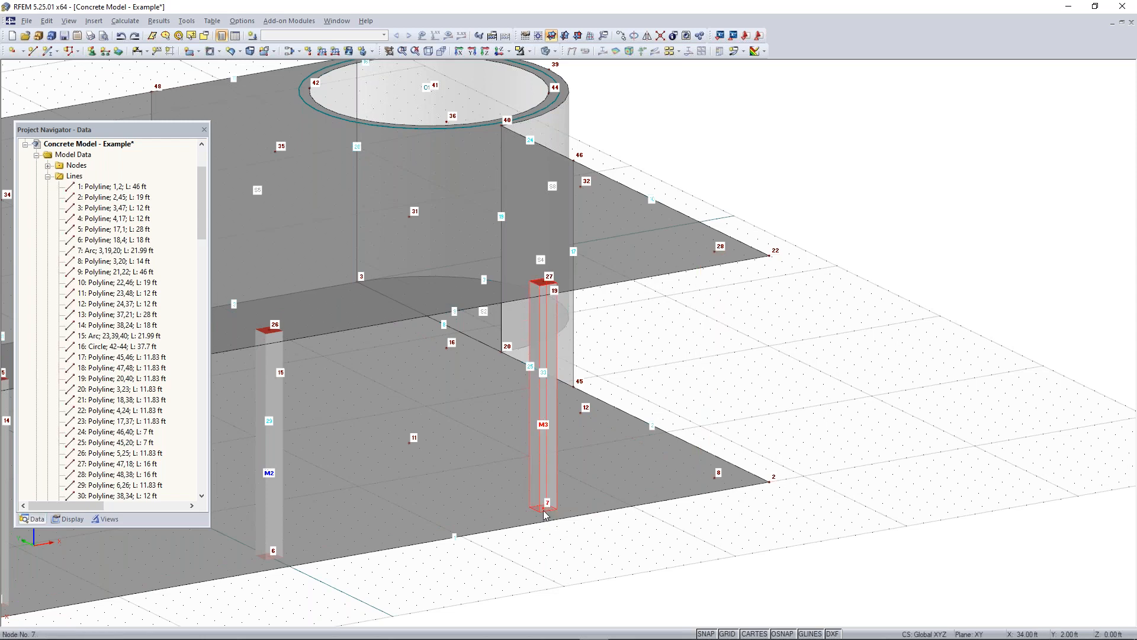
Step: Copy the column at node 7 to node 8 along the slab edge
ctrl+drag(544, 510, 715, 477)
scroll(542, 539, down, 3)
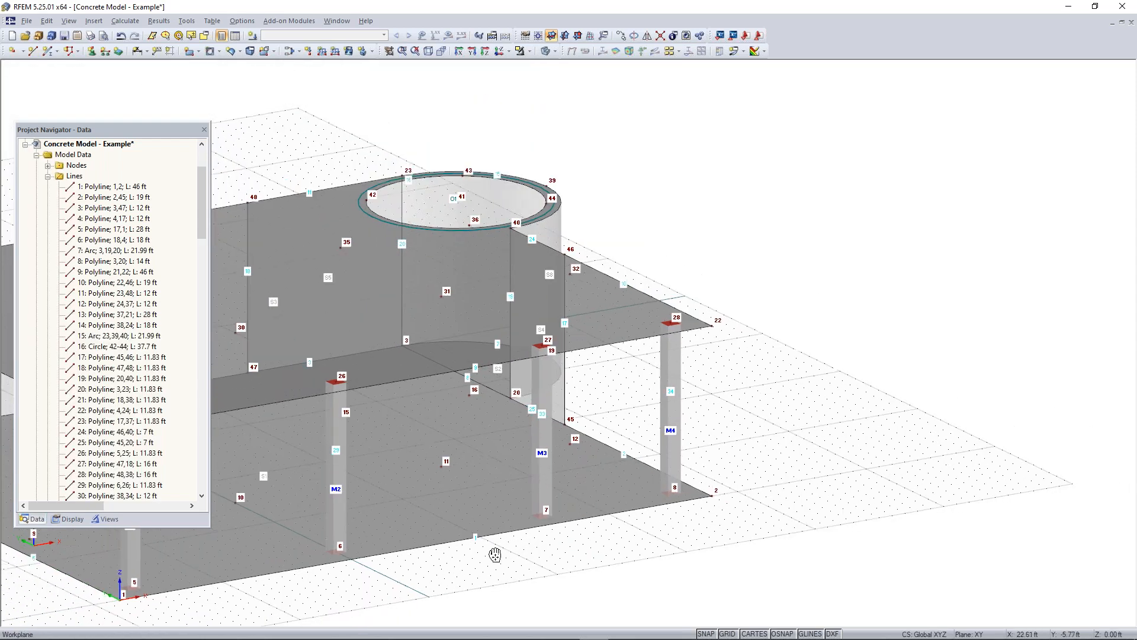
middle_drag(691, 528, 373, 459)
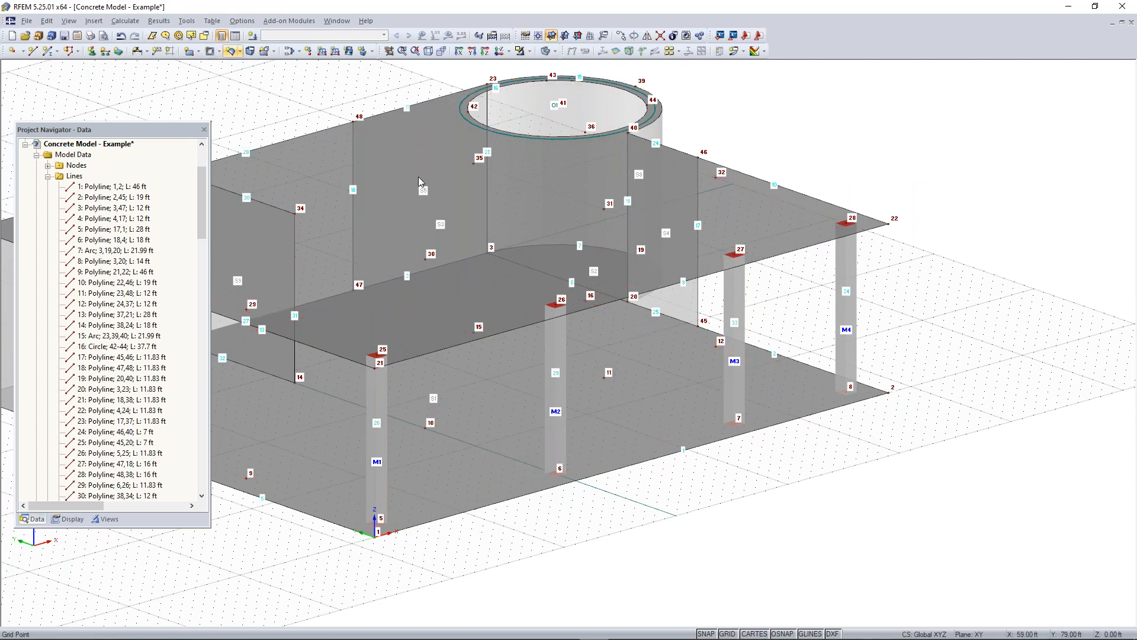
scroll(497, 266, down, 1)
middle_drag(600, 304, 767, 353)
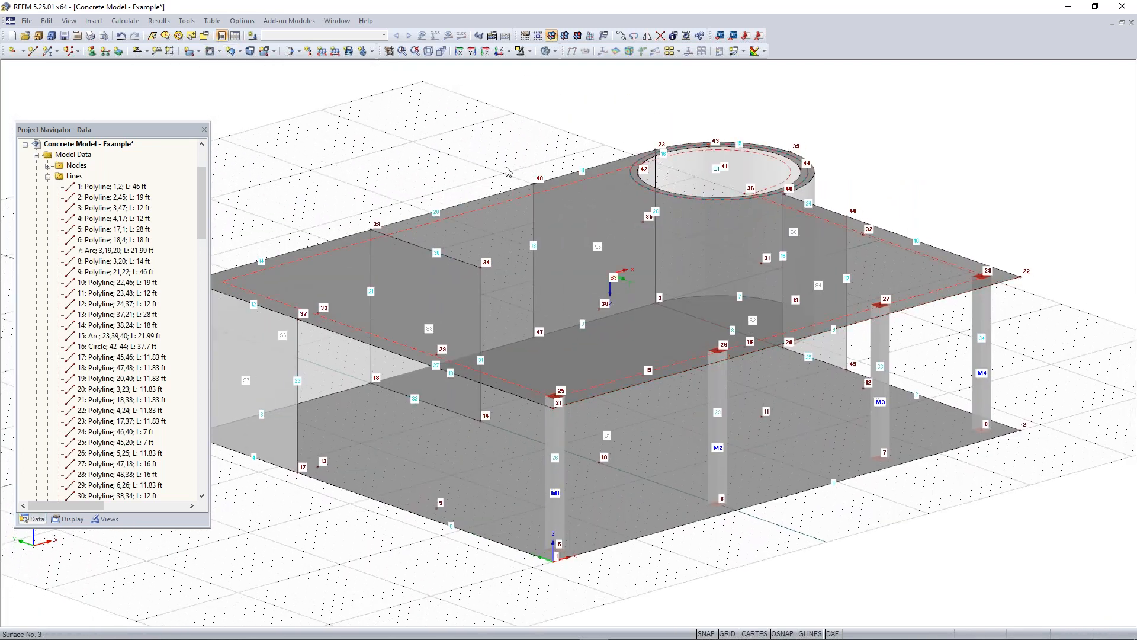
Step: Select all members with the Rectangle 12/12 cross-section and copy this row of columns to nodes 9, 10, 11 and 12
click(205, 38)
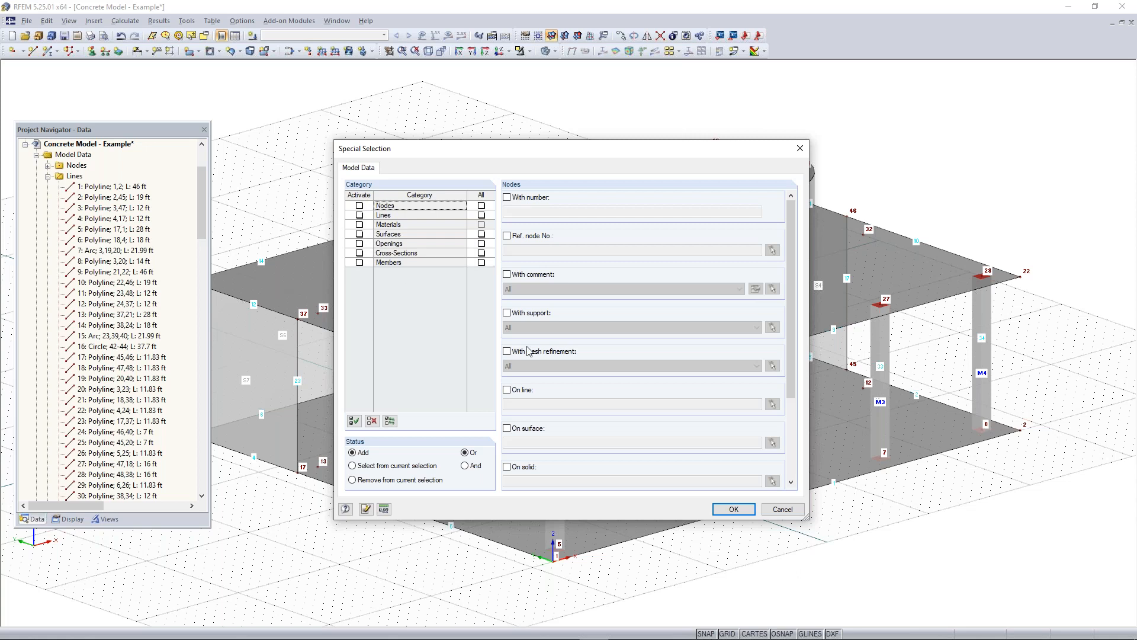
click(359, 263)
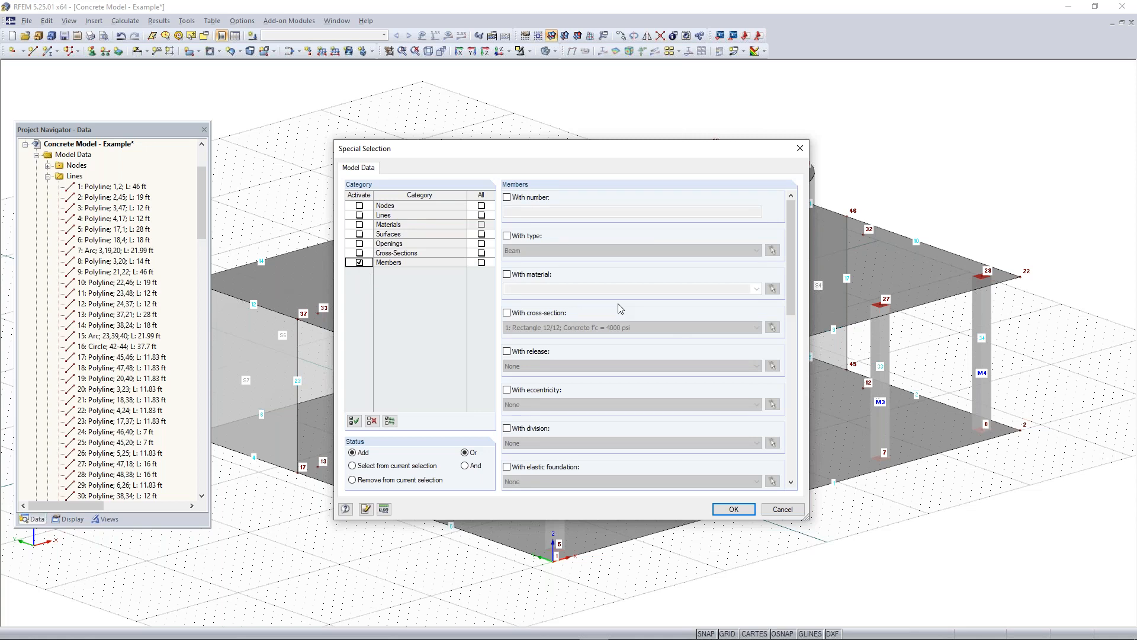
click(507, 312)
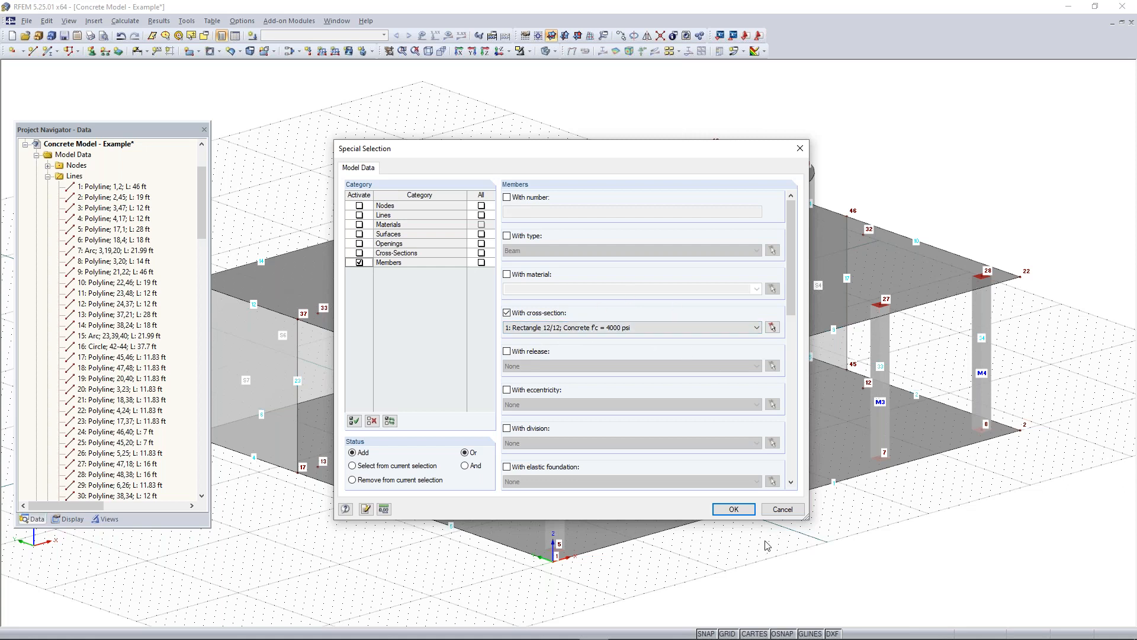
click(734, 510)
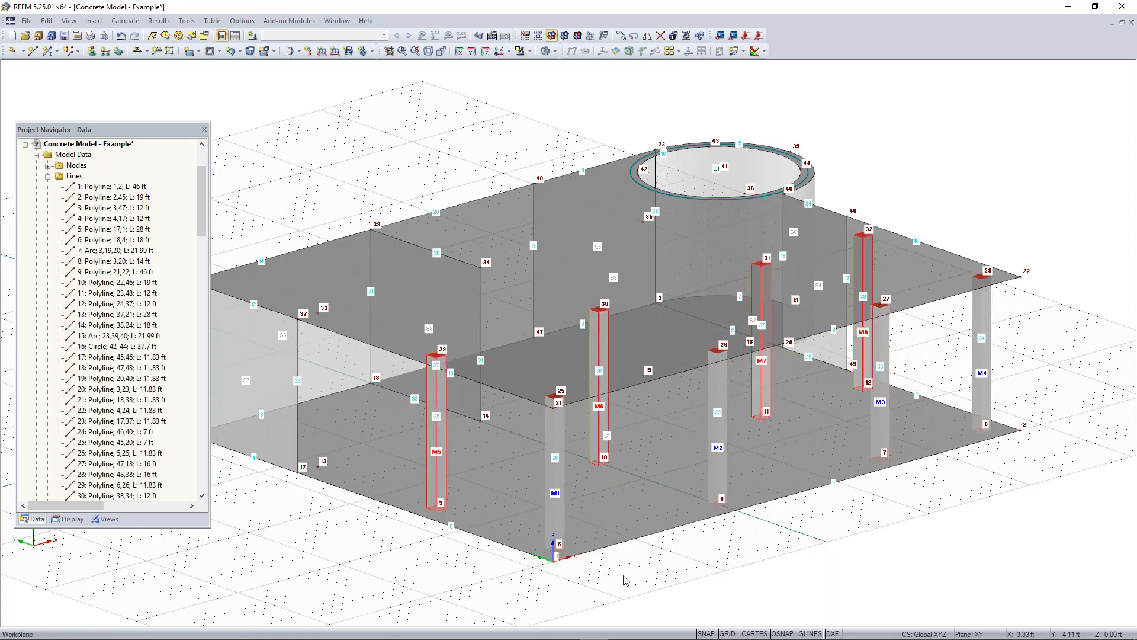
click(637, 583)
mouse_move(584, 586)
ctrl+middle_down()
mouse_move(719, 532)
mouse_move(577, 572)
ctrl+middle_up()
right_click(576, 572)
click(889, 533)
ctrl+middle_drag(901, 517, 861, 573)
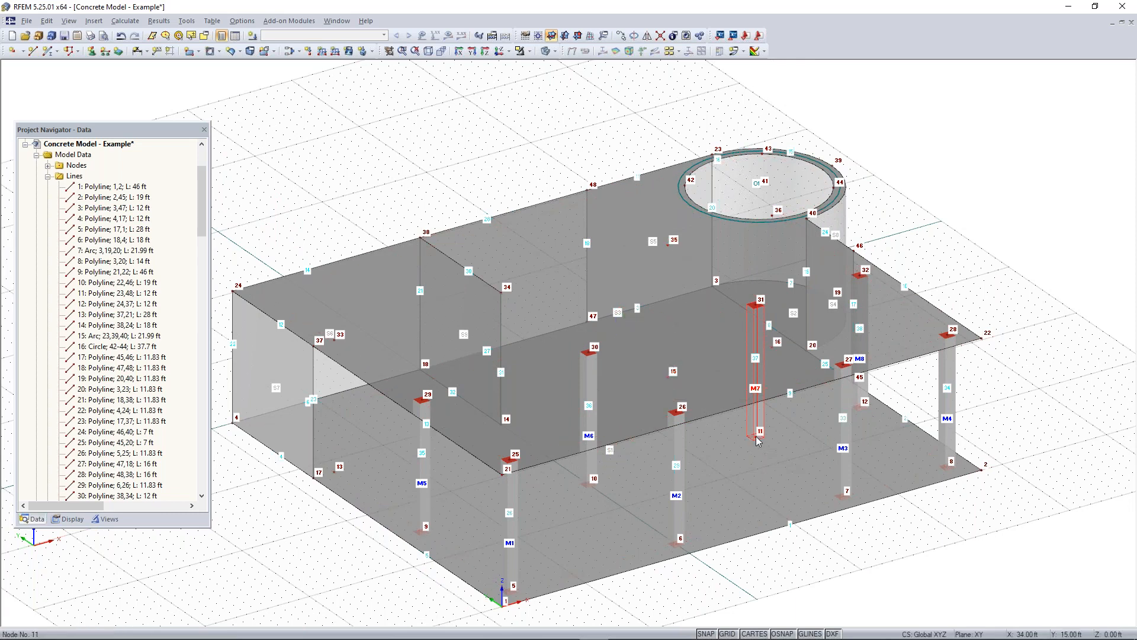
Step: Copy the column at node 11 to node 15
ctrl+drag(756, 437, 668, 377)
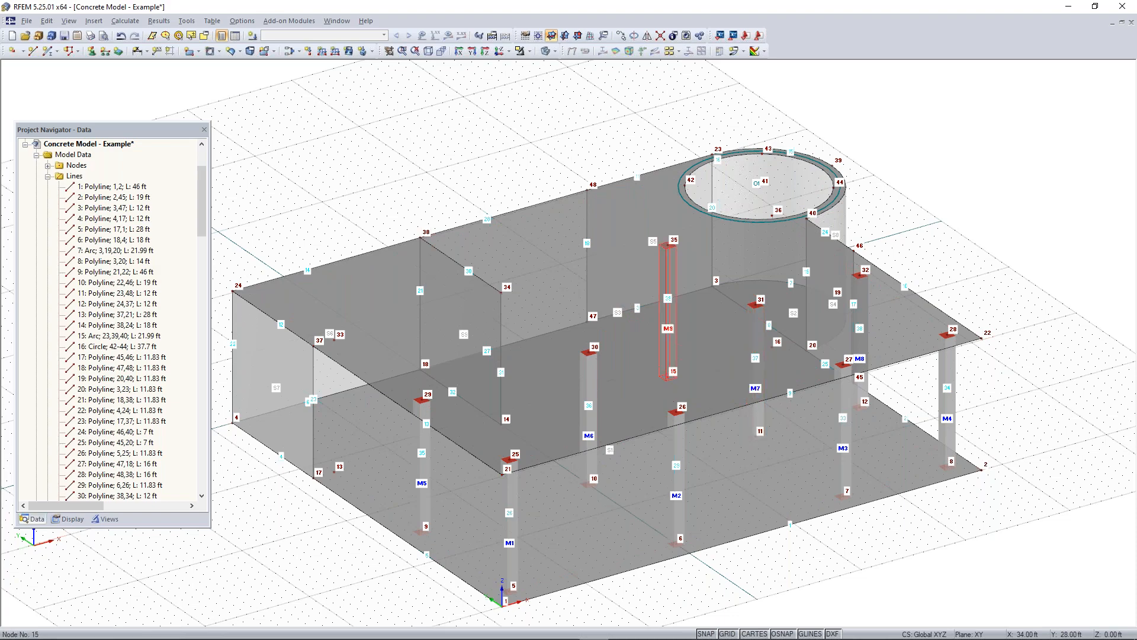
ctrl+middle_drag(805, 581, 815, 533)
right_click(815, 533)
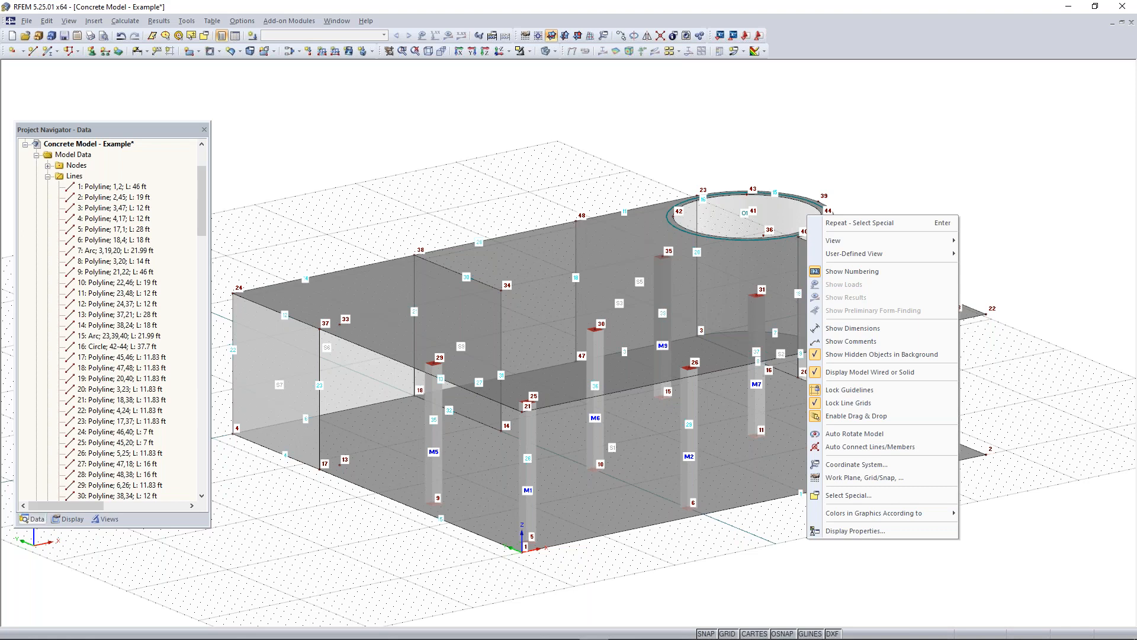
click(379, 199)
Step: Begin a new member and define a solid 12 x 12 in rectangular cross-section for it in 4000 psi concrete
mouse_move(322, 333)
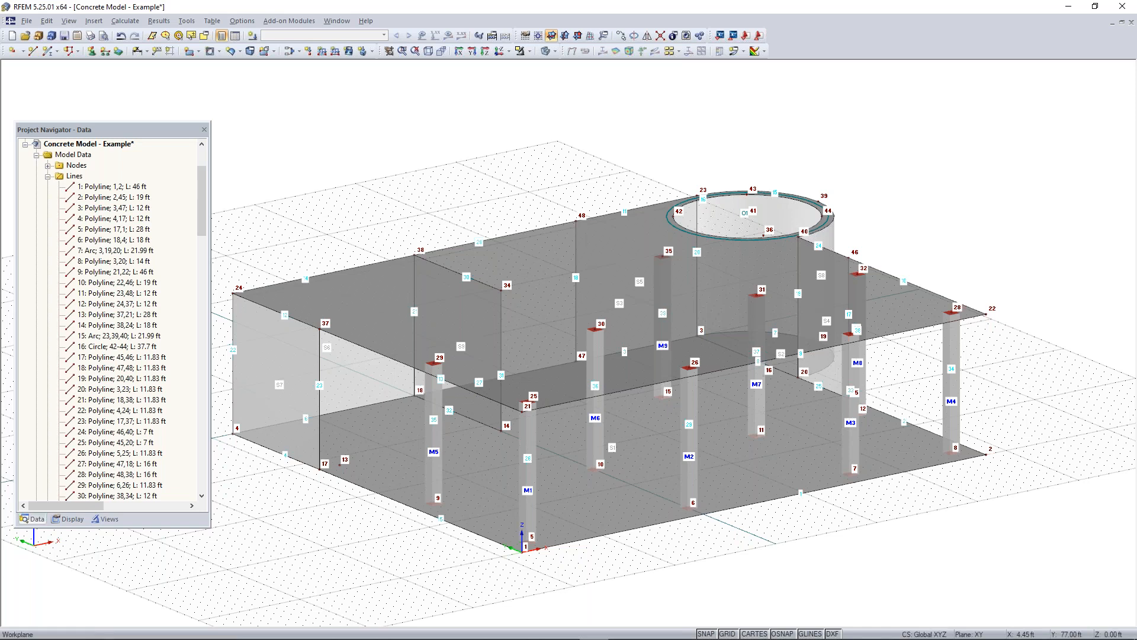
click(49, 54)
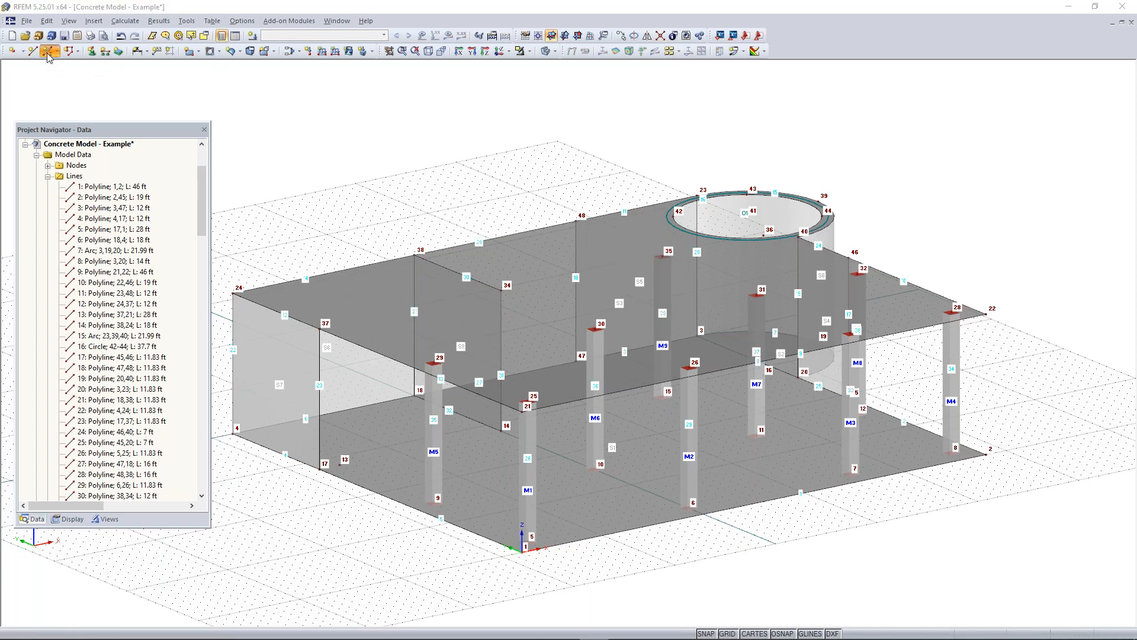
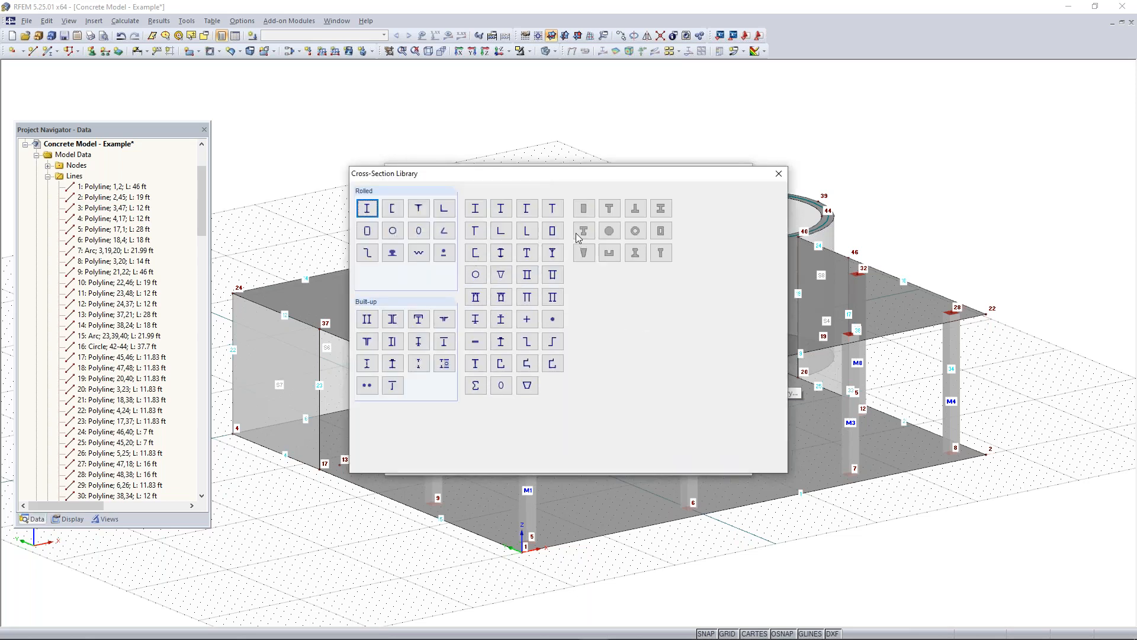
click(587, 212)
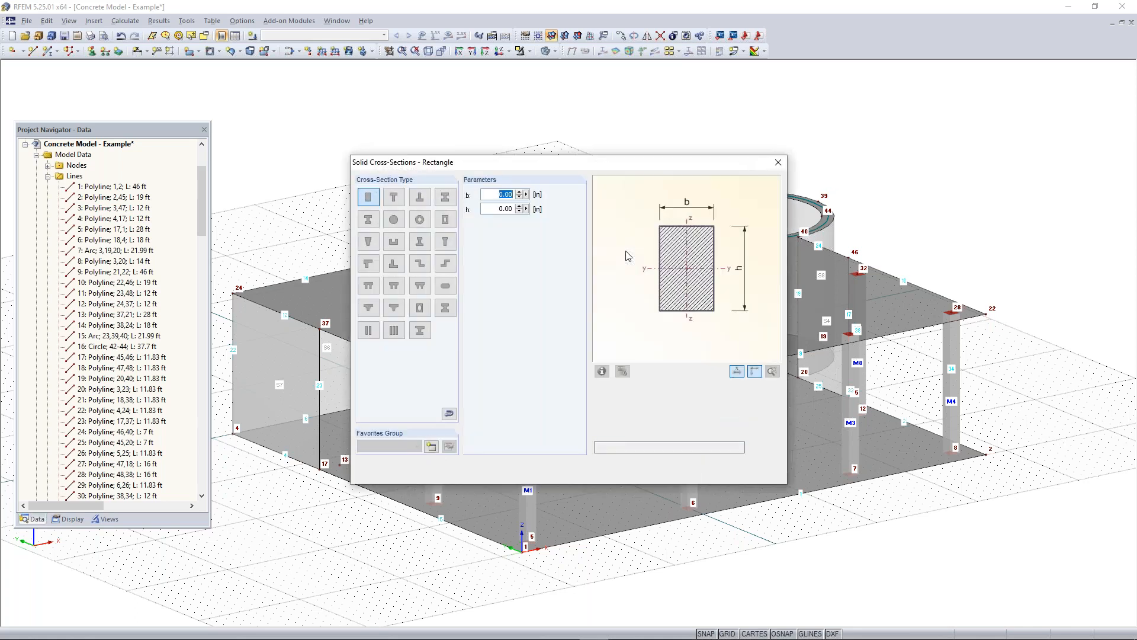
text(12)
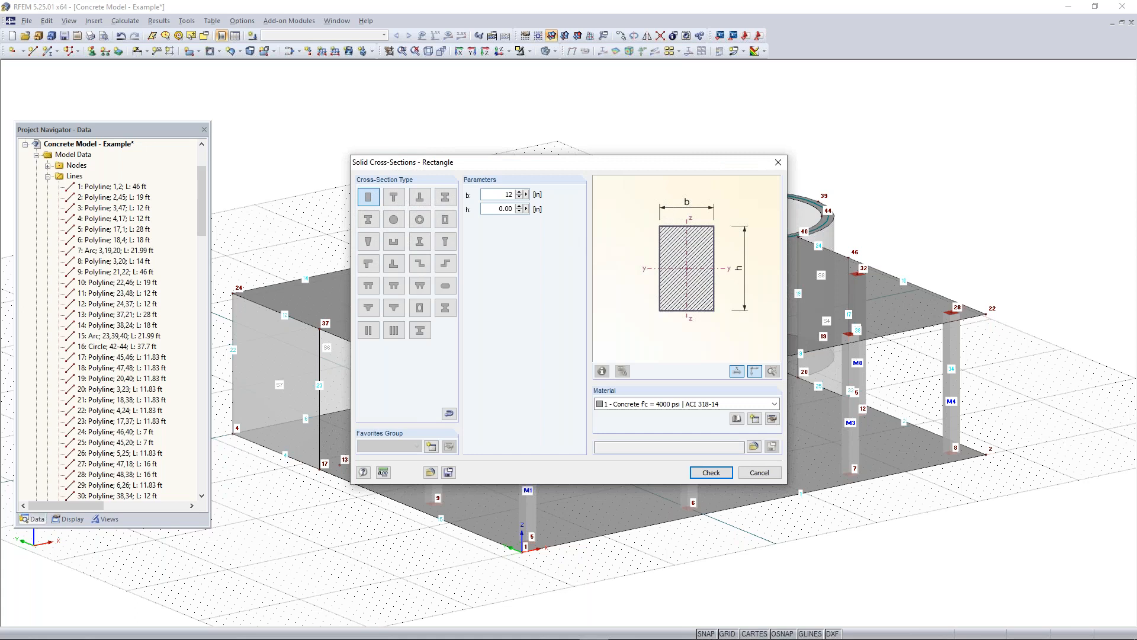
text(12)
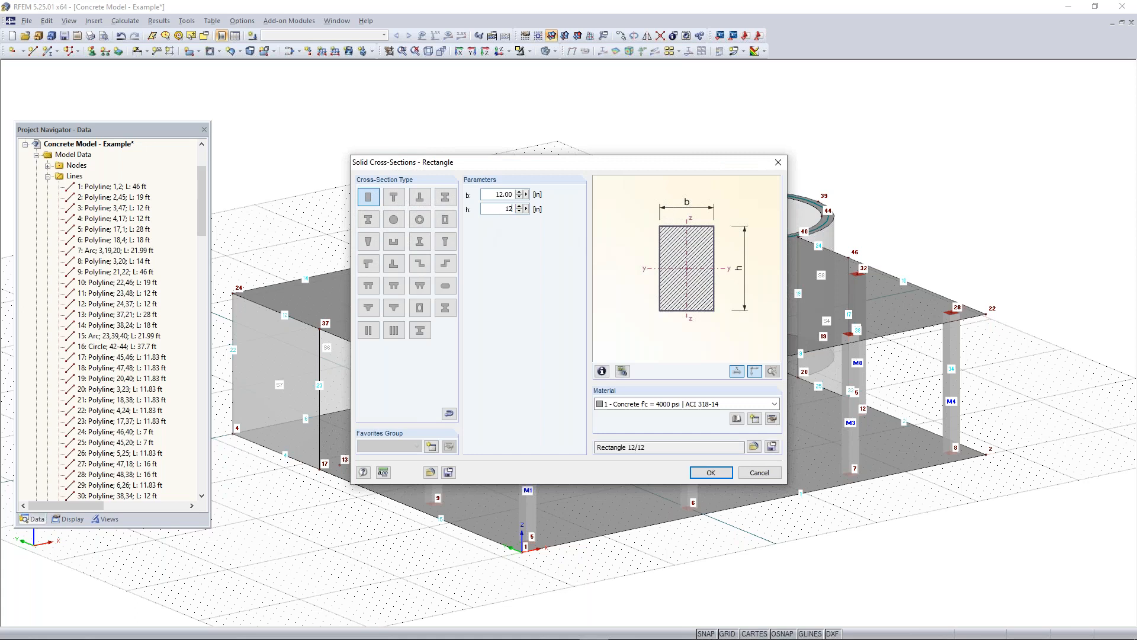
click(710, 473)
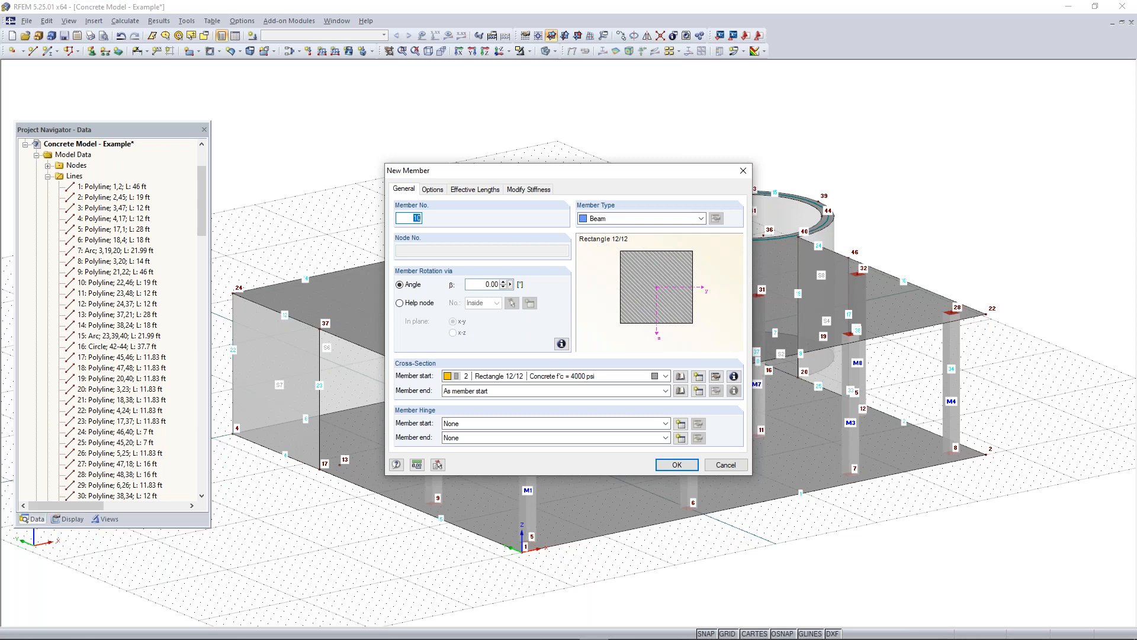
Step: Set the member type to Rib, positioned on the +z-side of the surface, with integration widths of L/8 on both sides
click(655, 225)
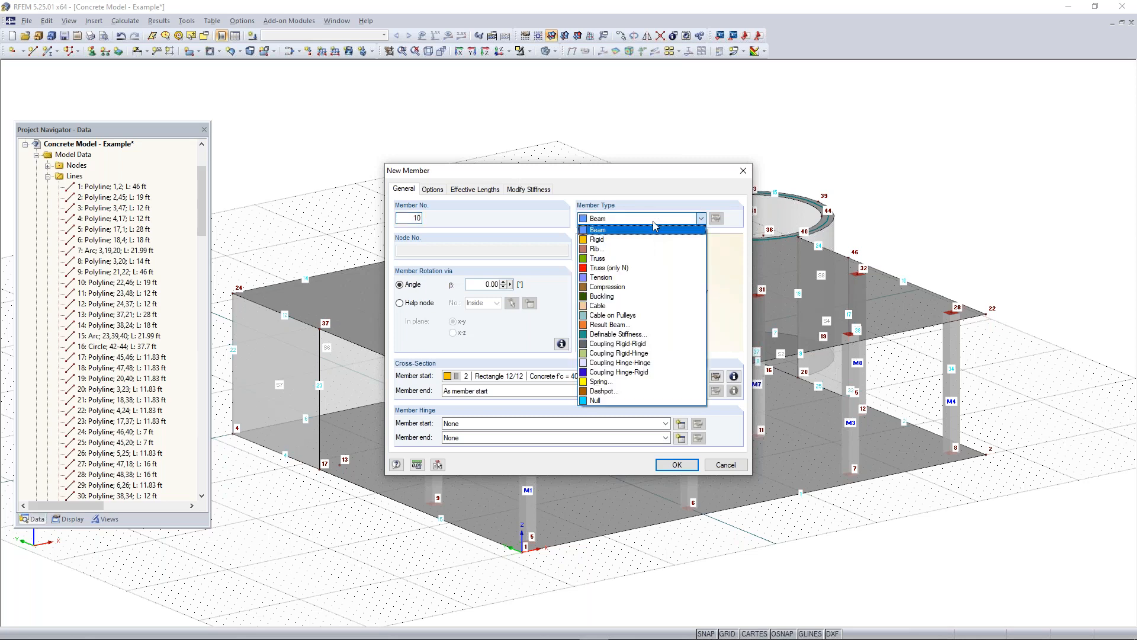
click(613, 251)
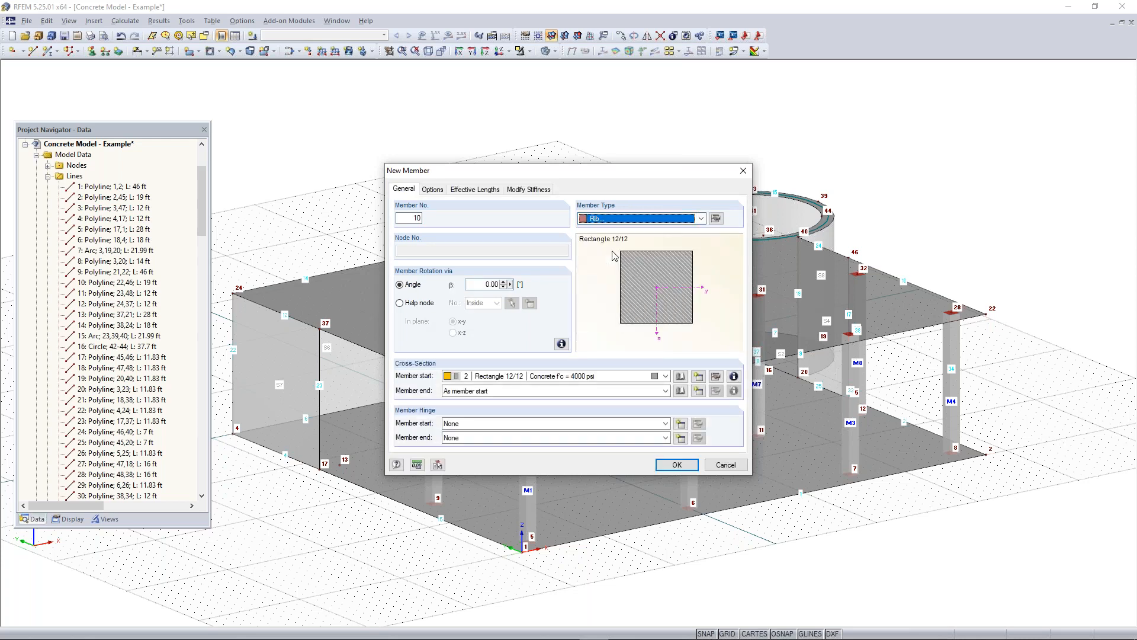
click(718, 221)
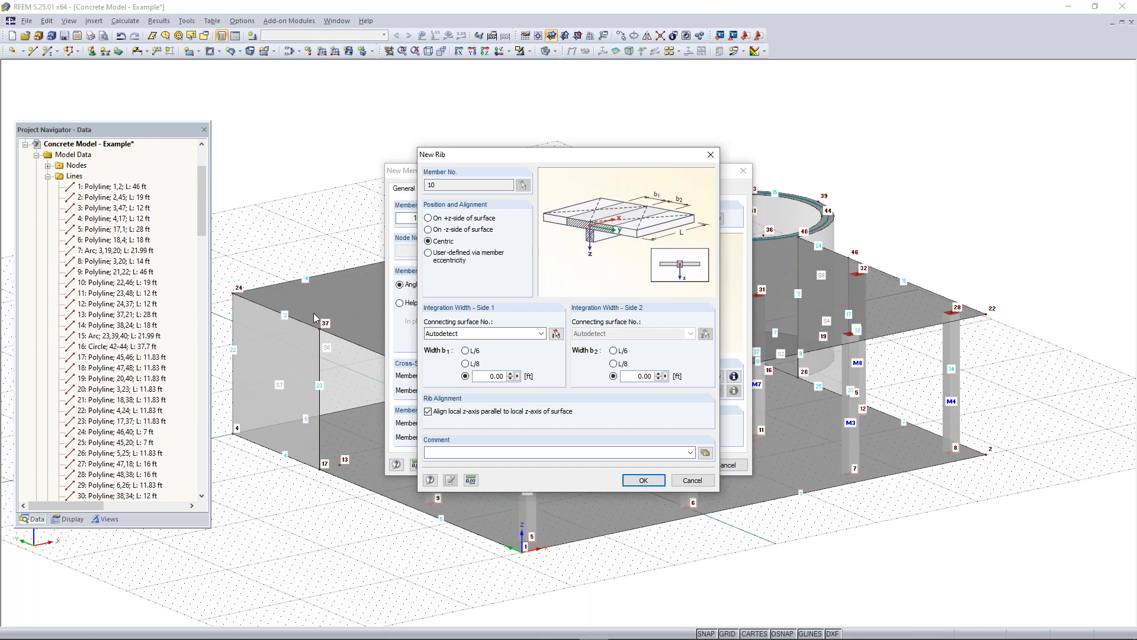
click(428, 229)
click(427, 218)
click(466, 363)
click(614, 363)
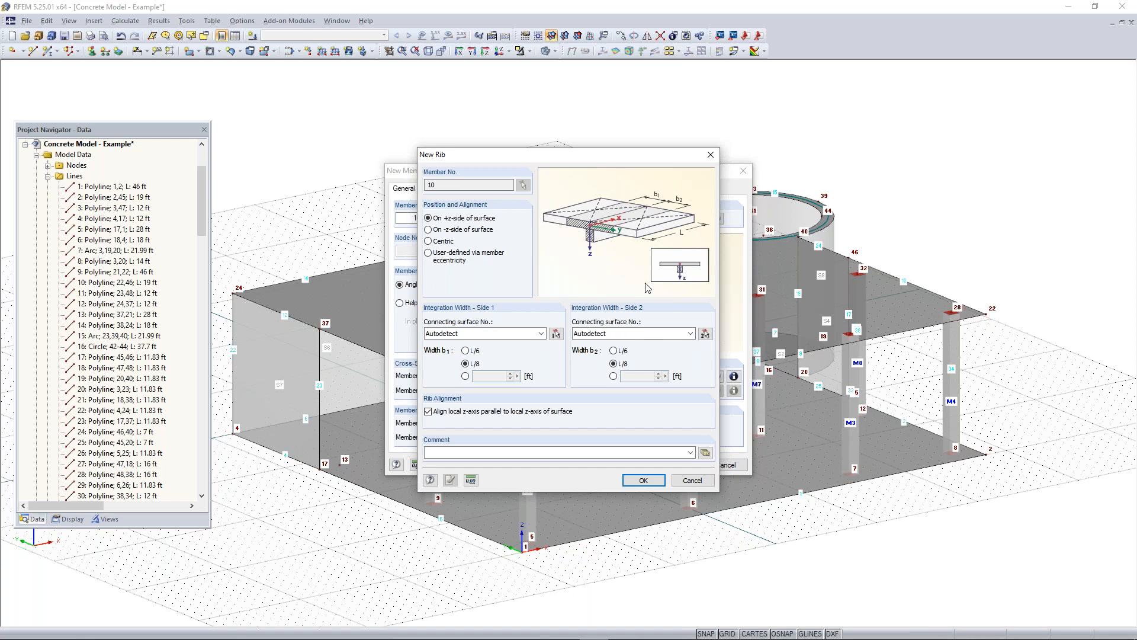
click(641, 482)
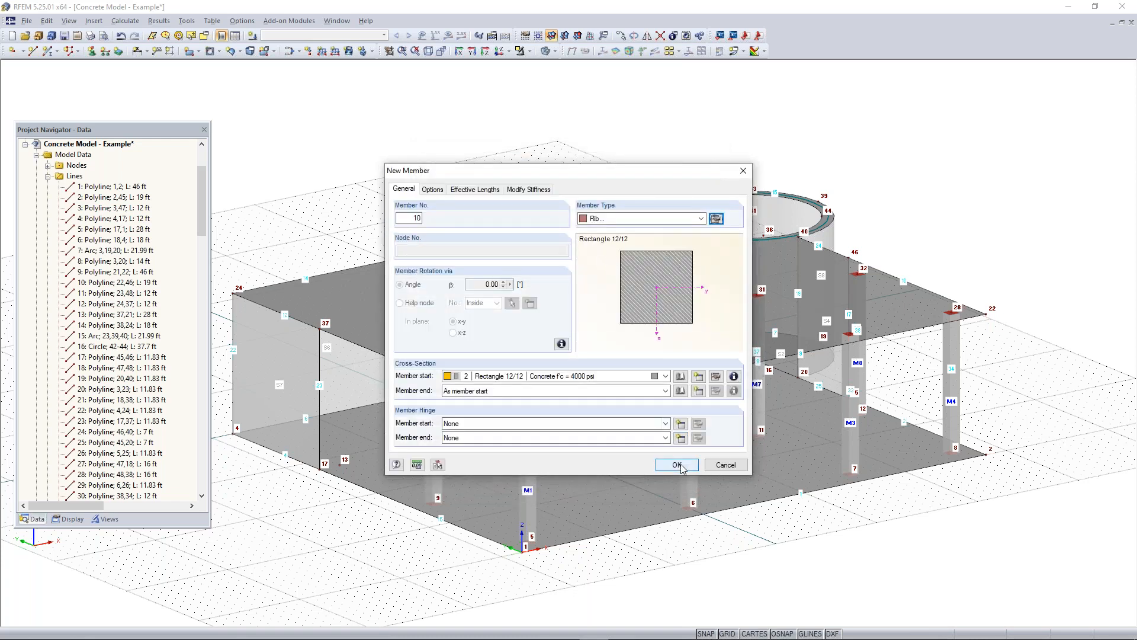
click(681, 464)
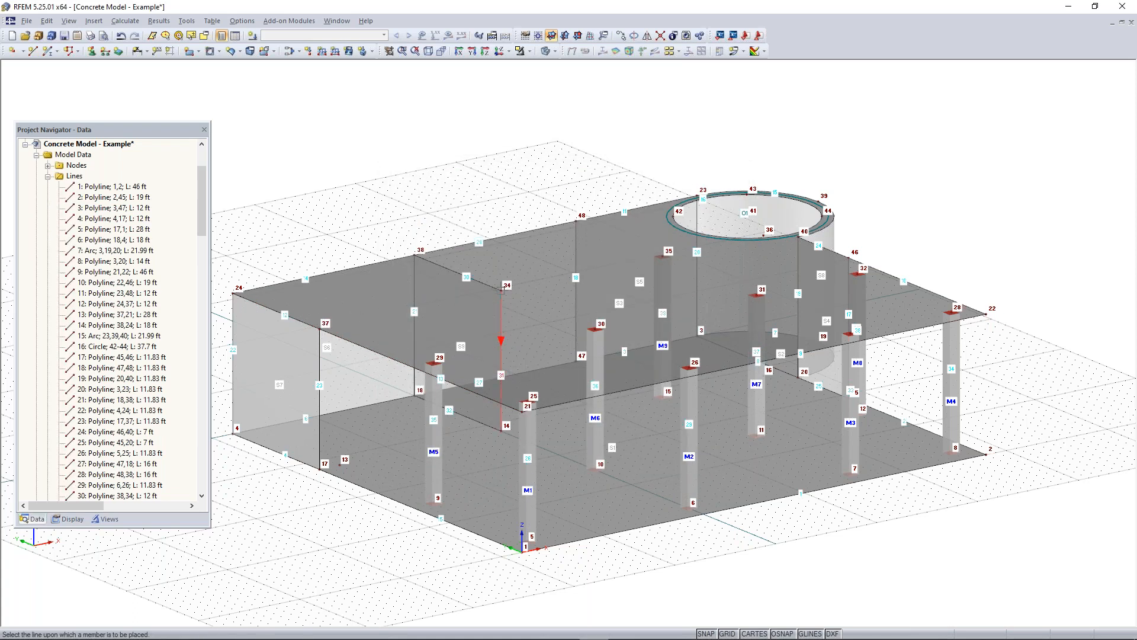
Step: Try placing the rib on the vertical line between nodes 34 and 14, and undo it
click(501, 290)
key(Escape)
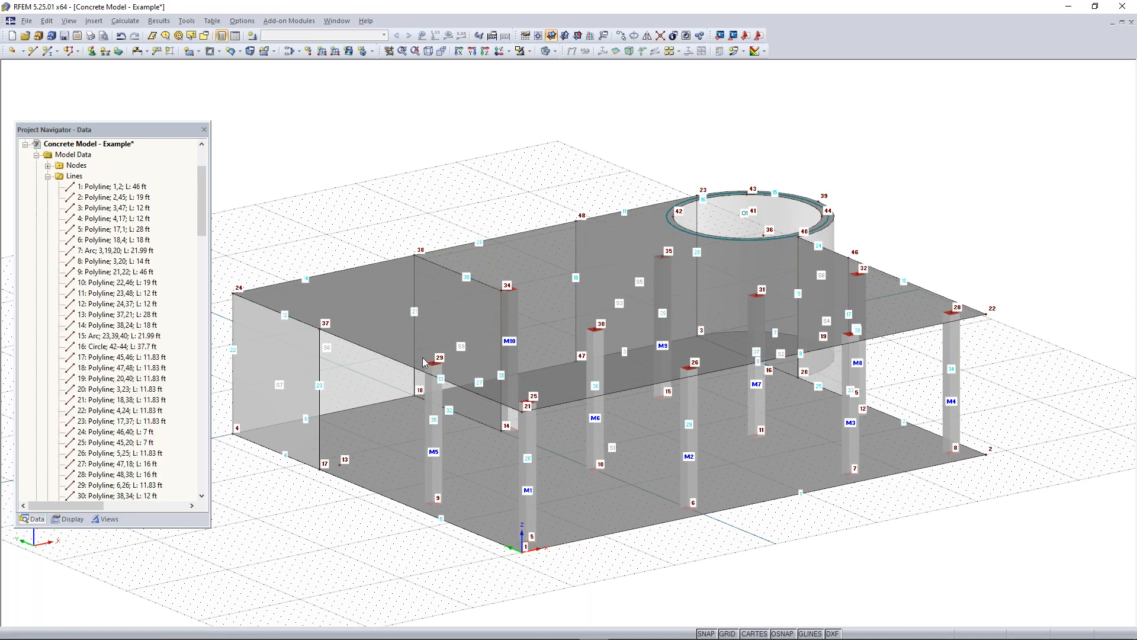
key(ctrl+z)
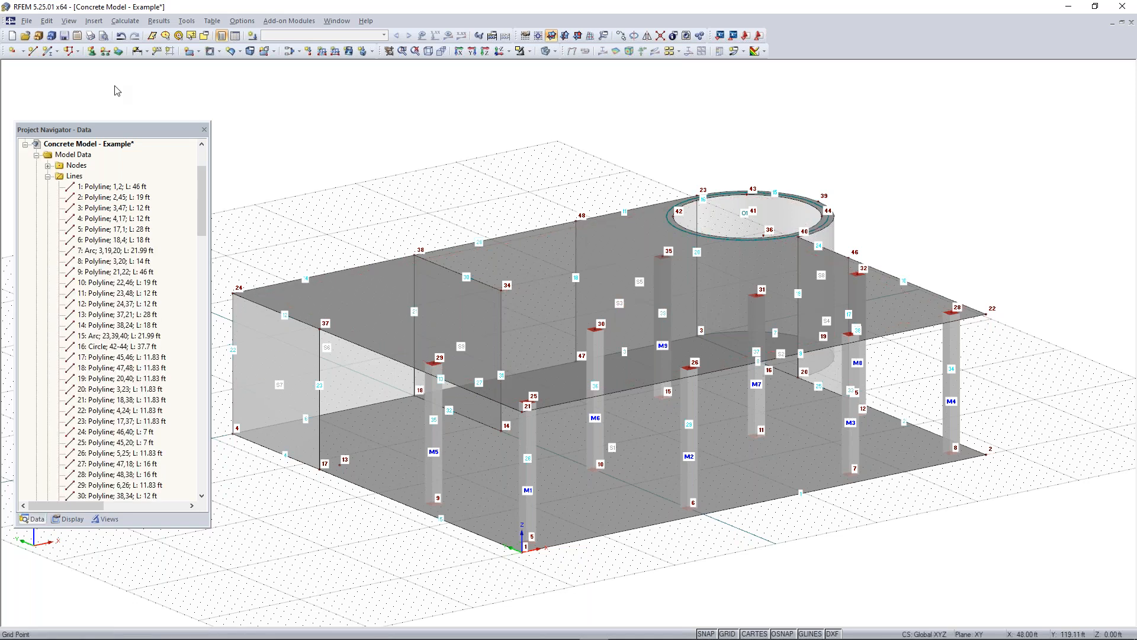
click(49, 51)
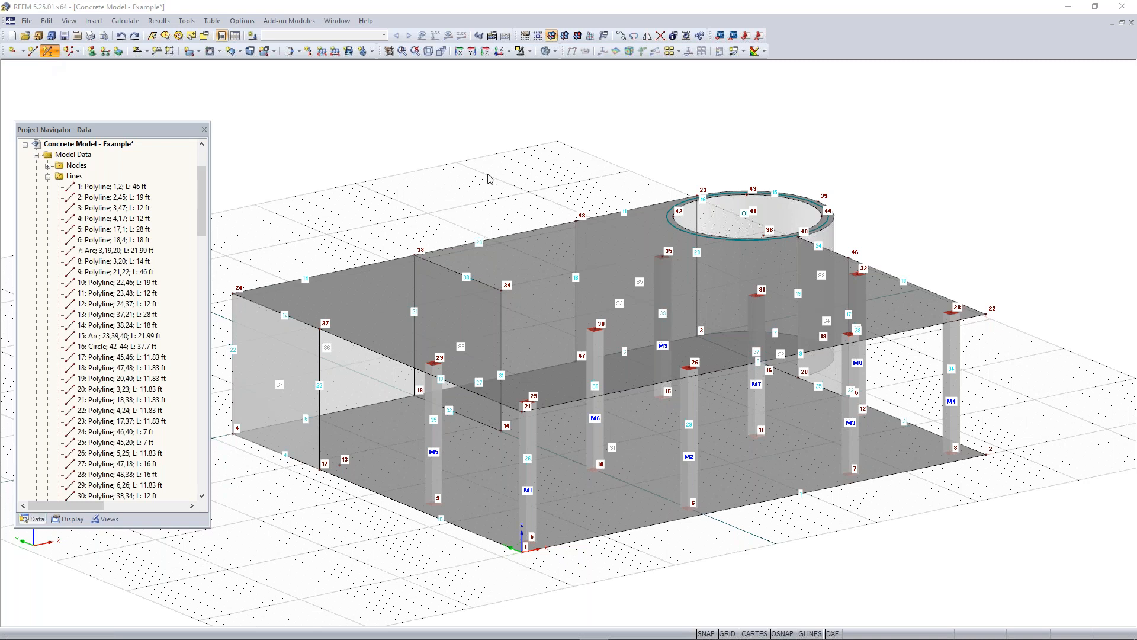
click(679, 191)
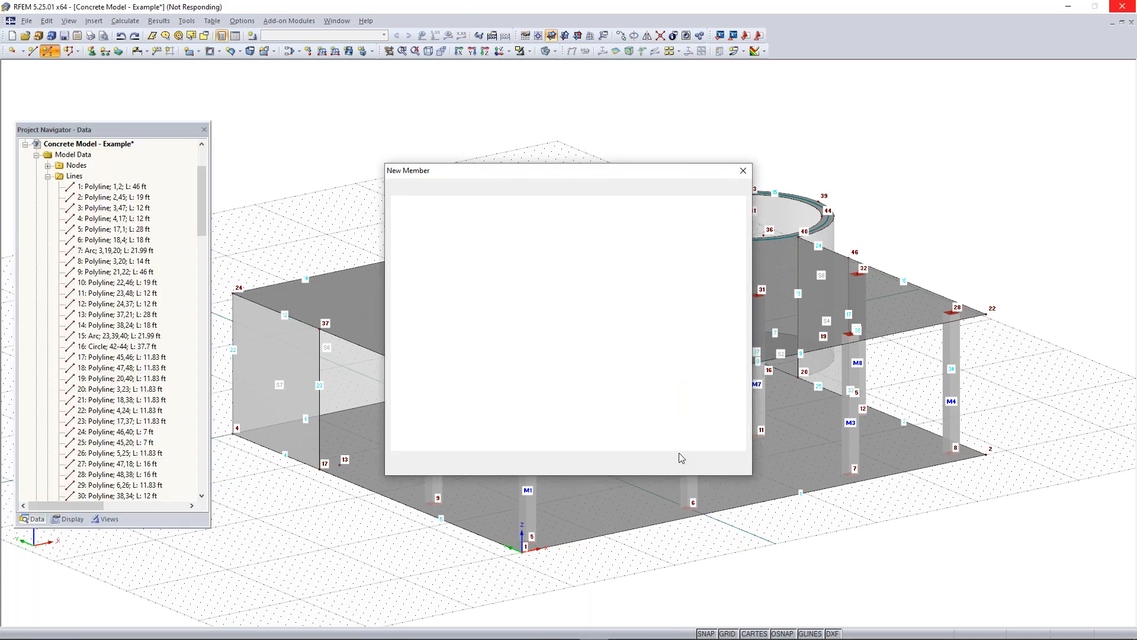
click(677, 465)
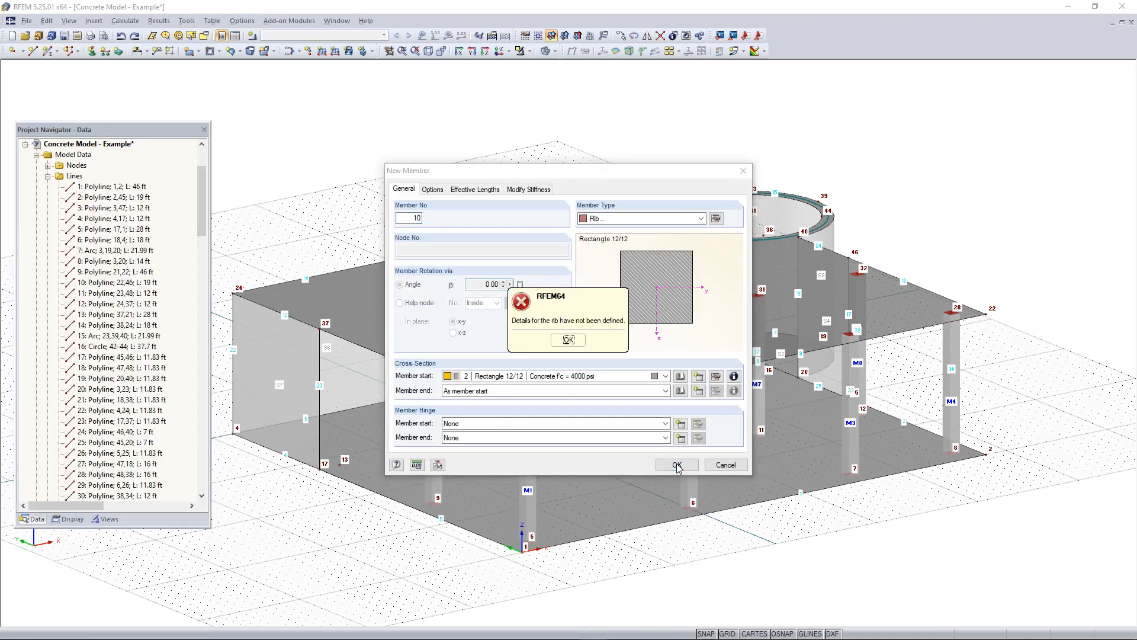
click(568, 340)
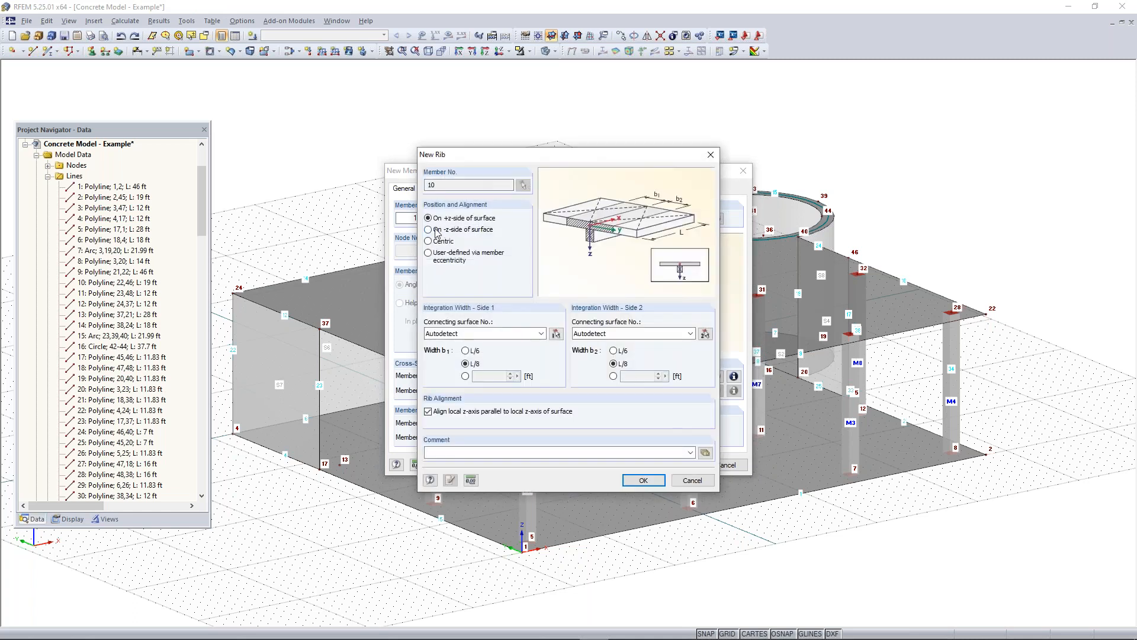
click(643, 480)
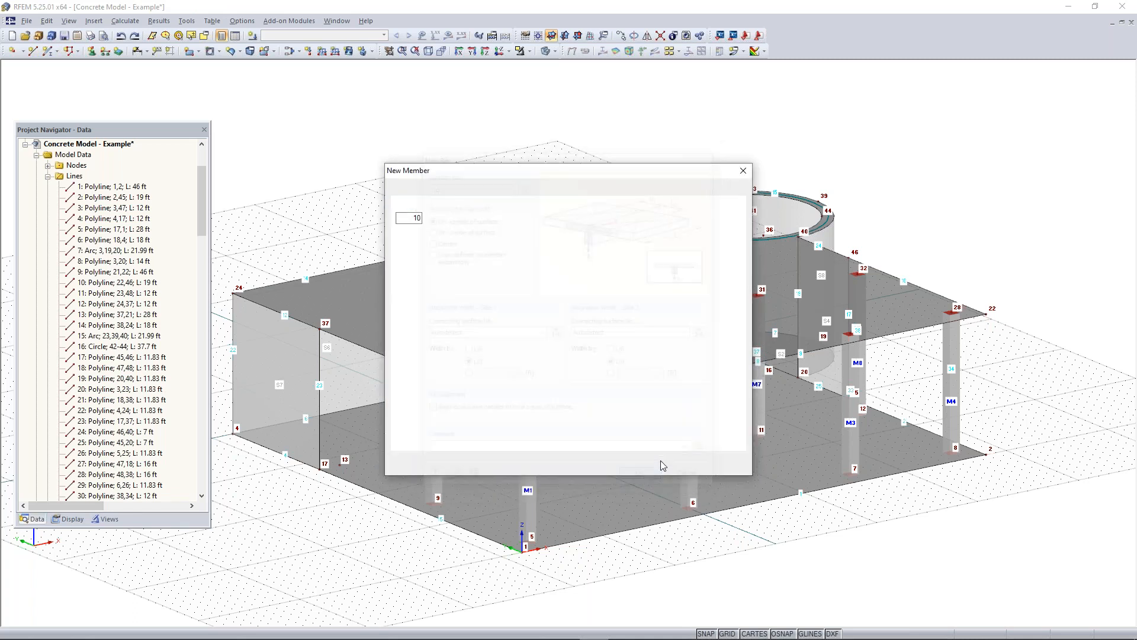
click(664, 467)
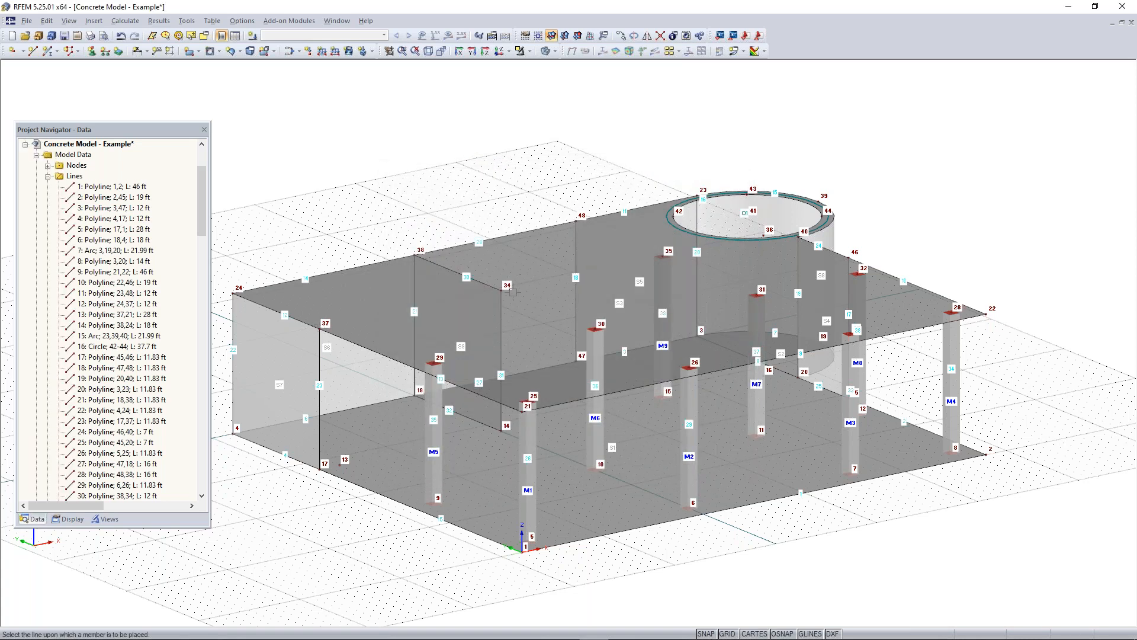
right_click(337, 176)
Step: Place two Beam members with the 12/12 rectangular cross-section at the upper slab, from node 37 to 34 and from node 35 to 34
click(49, 50)
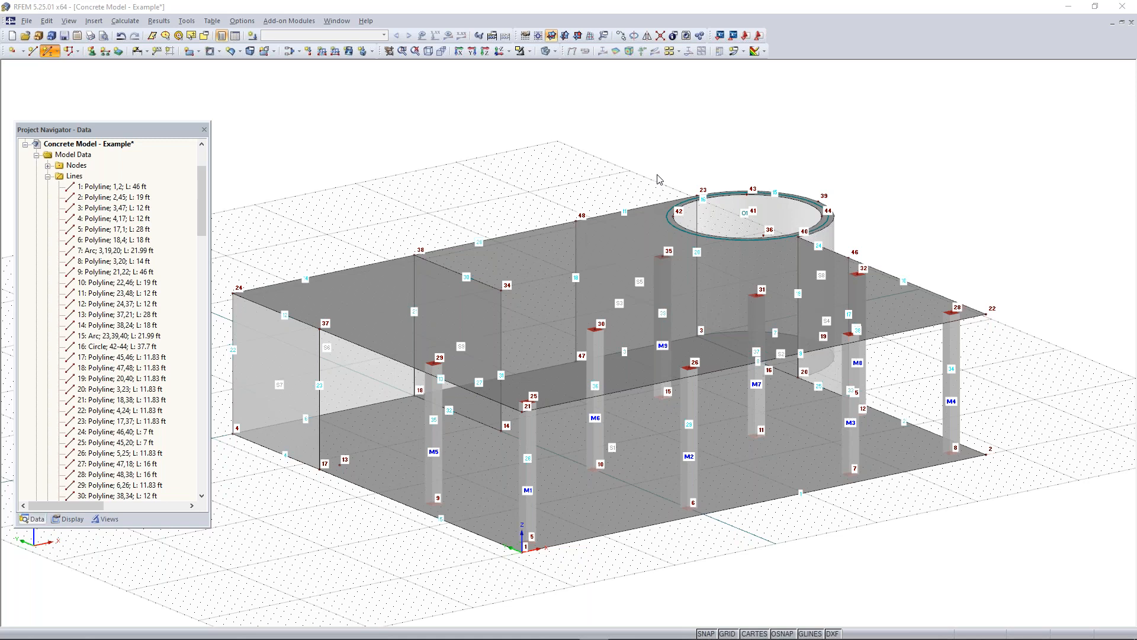
click(663, 219)
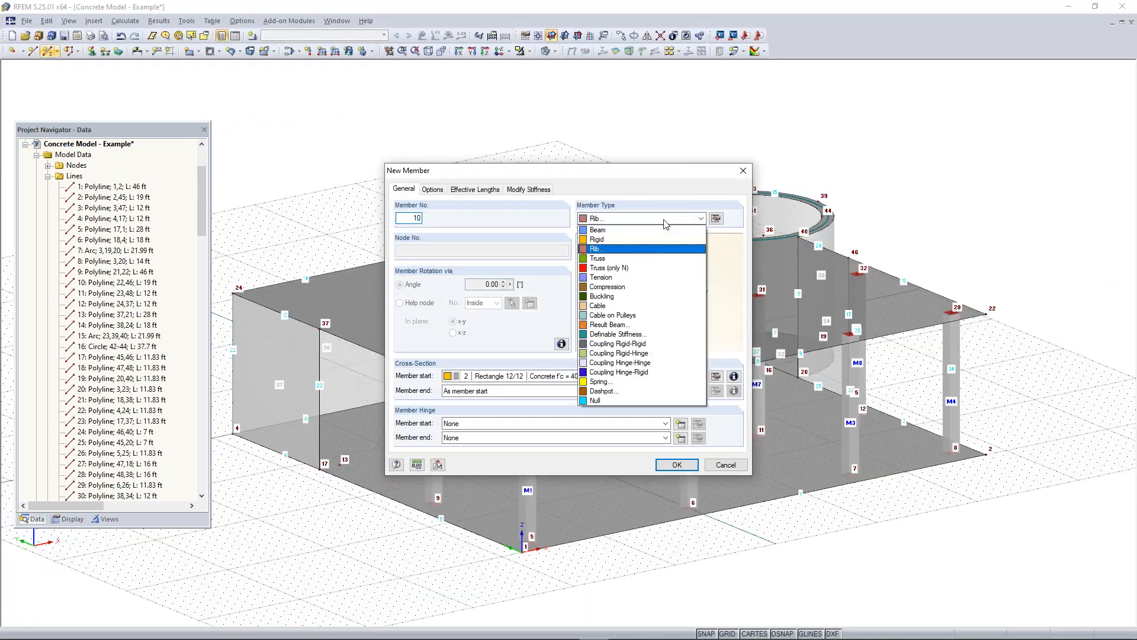
click(649, 230)
click(678, 462)
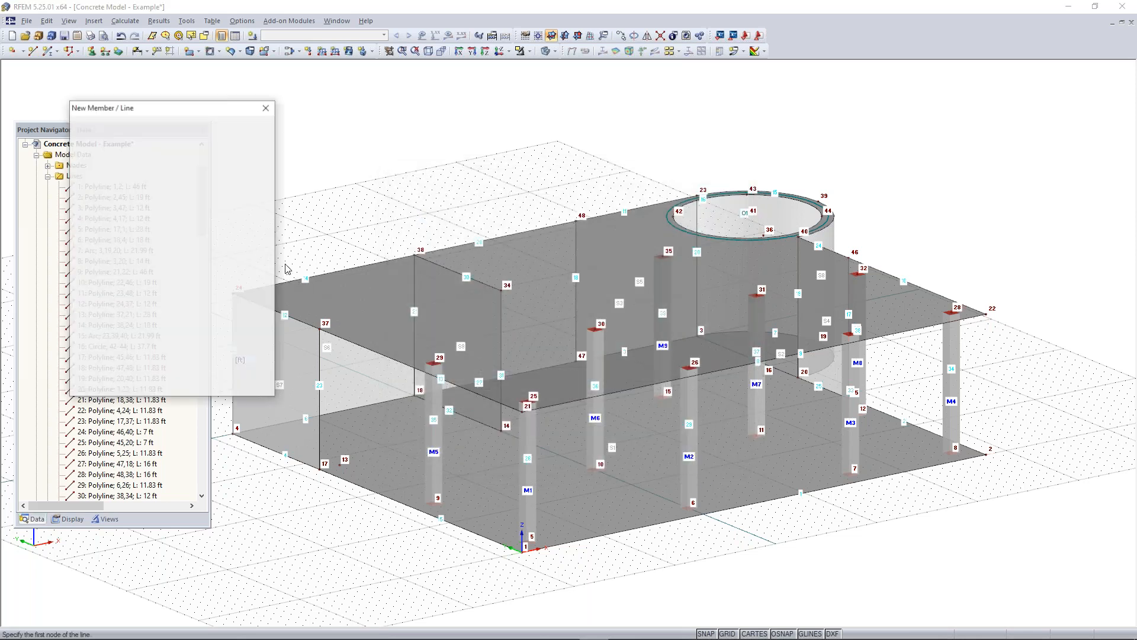
click(292, 262)
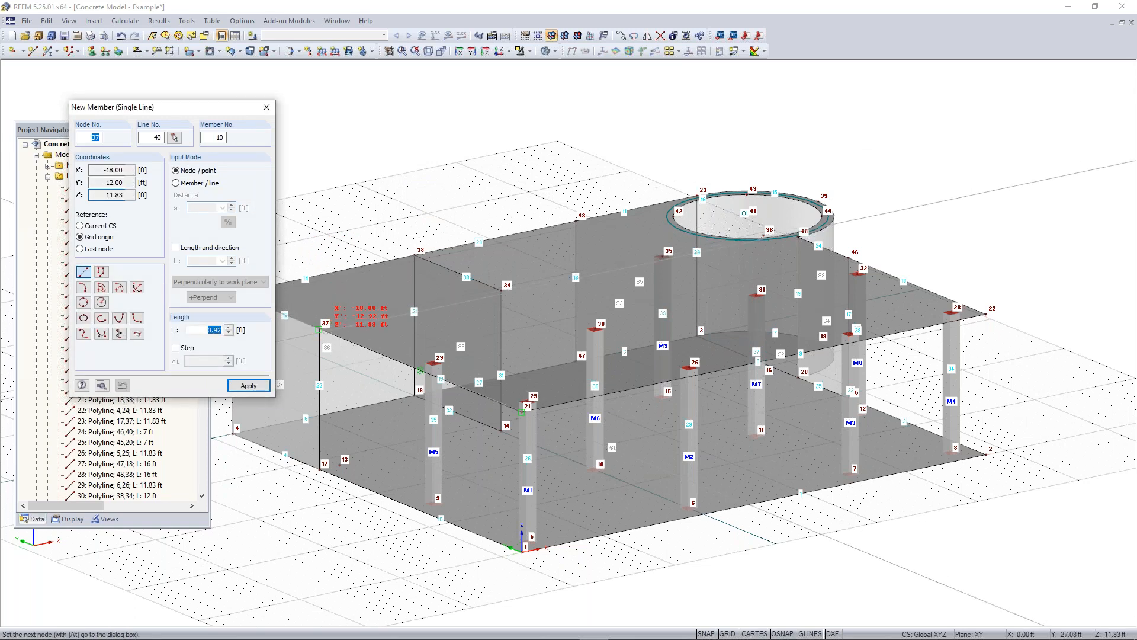
click(504, 286)
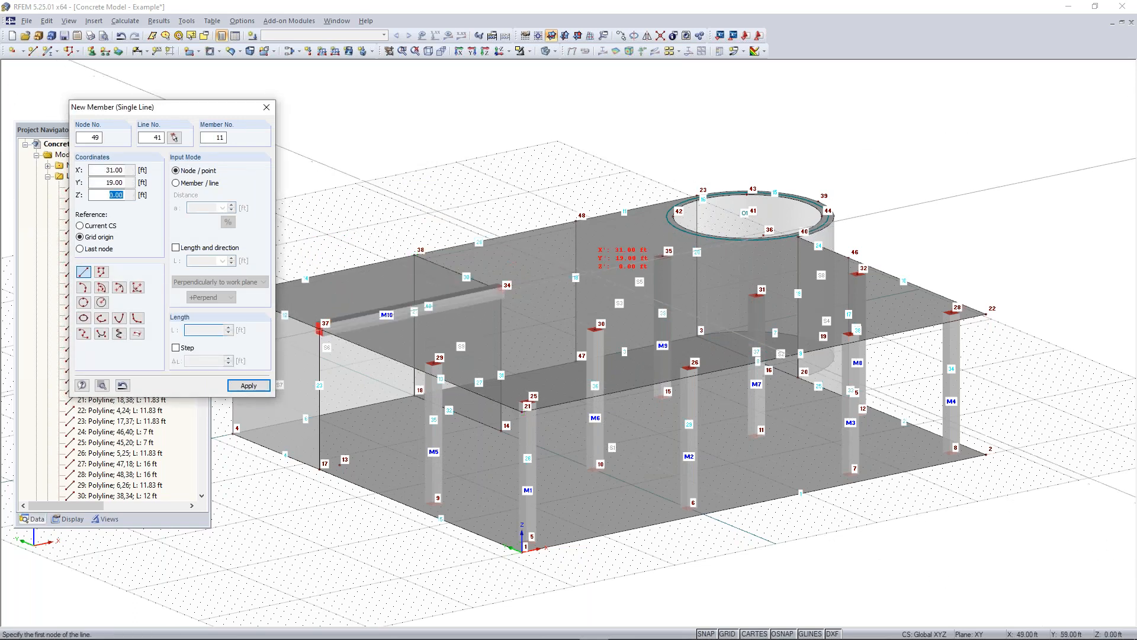
click(662, 256)
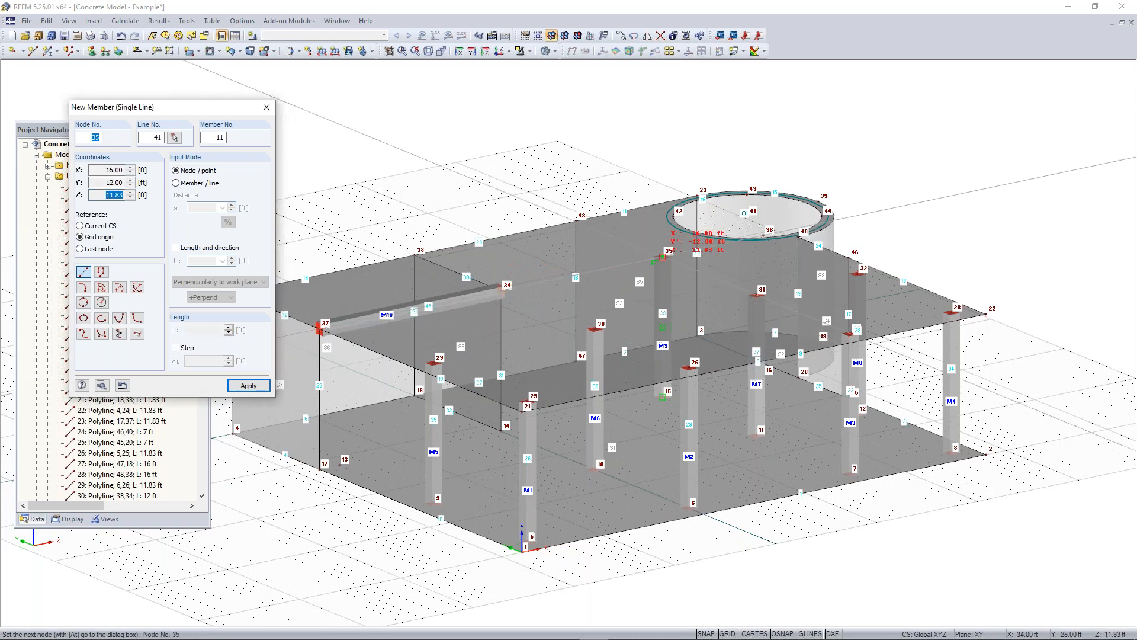
click(504, 286)
key(Escape)
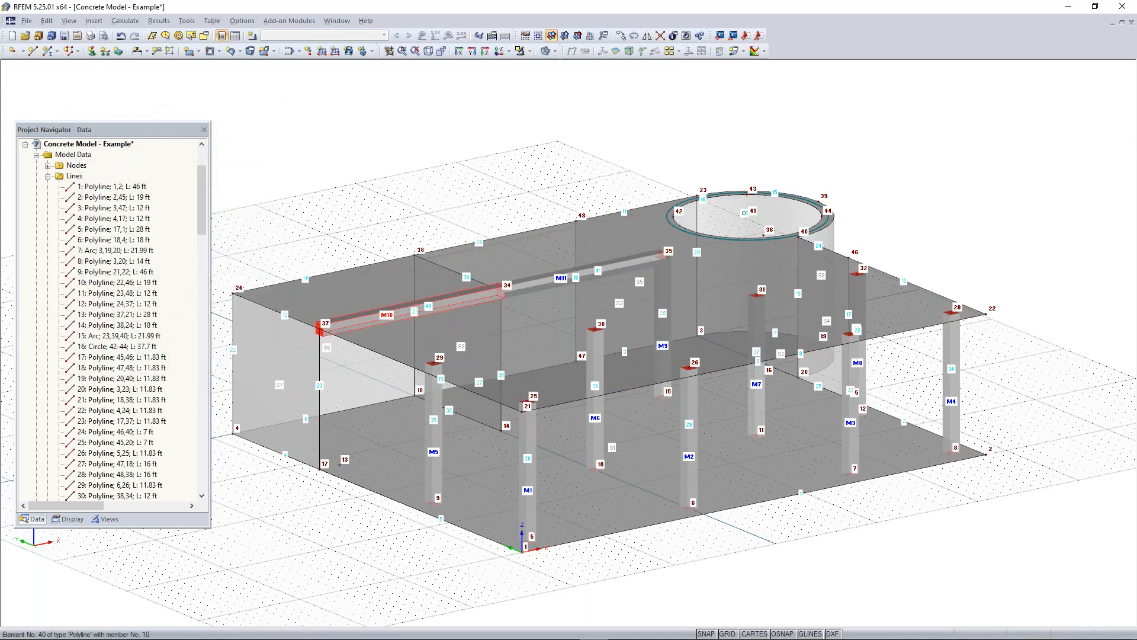
Step: Change the two beams between nodes 37, 34 and 35 to ribs on the +z-side of the surface, with L/8 integration widths
click(493, 294)
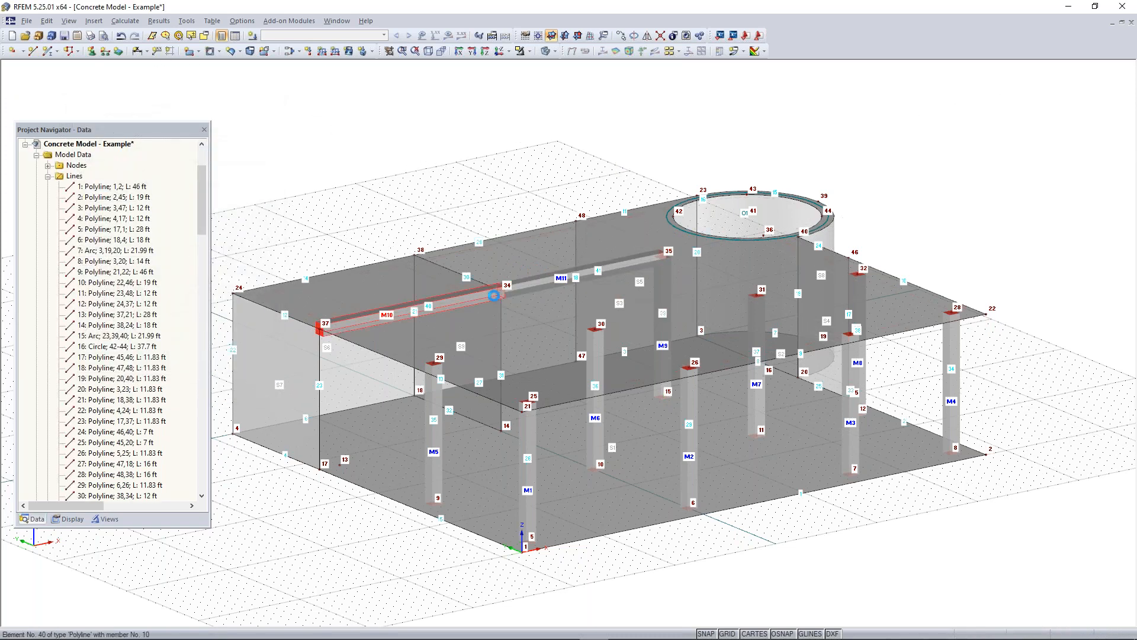
double_click(531, 285)
click(701, 219)
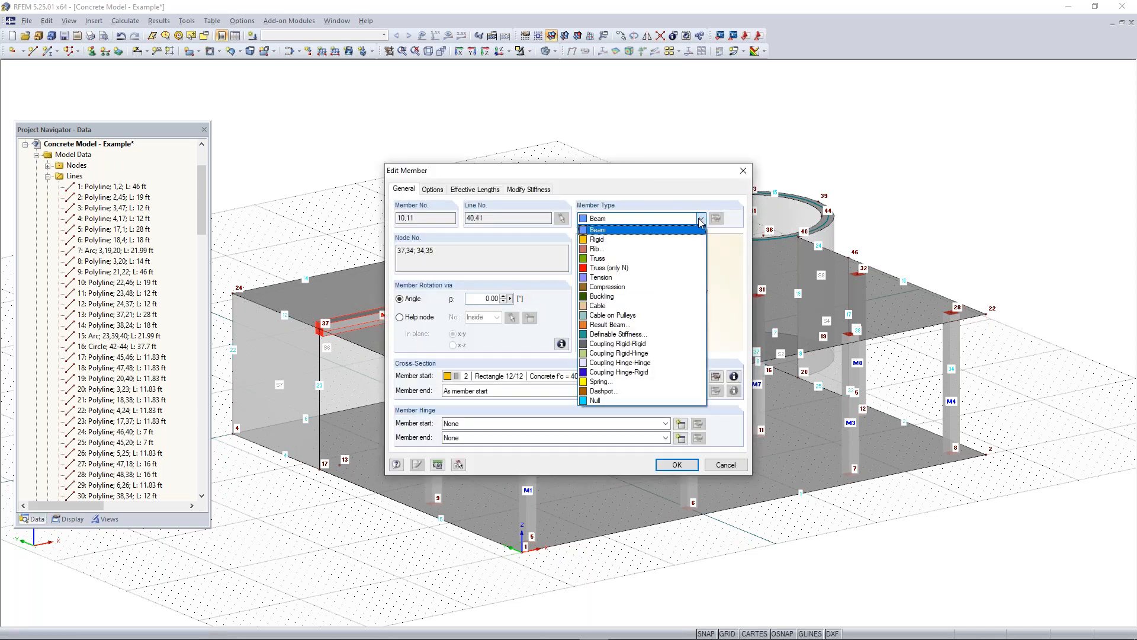
click(635, 254)
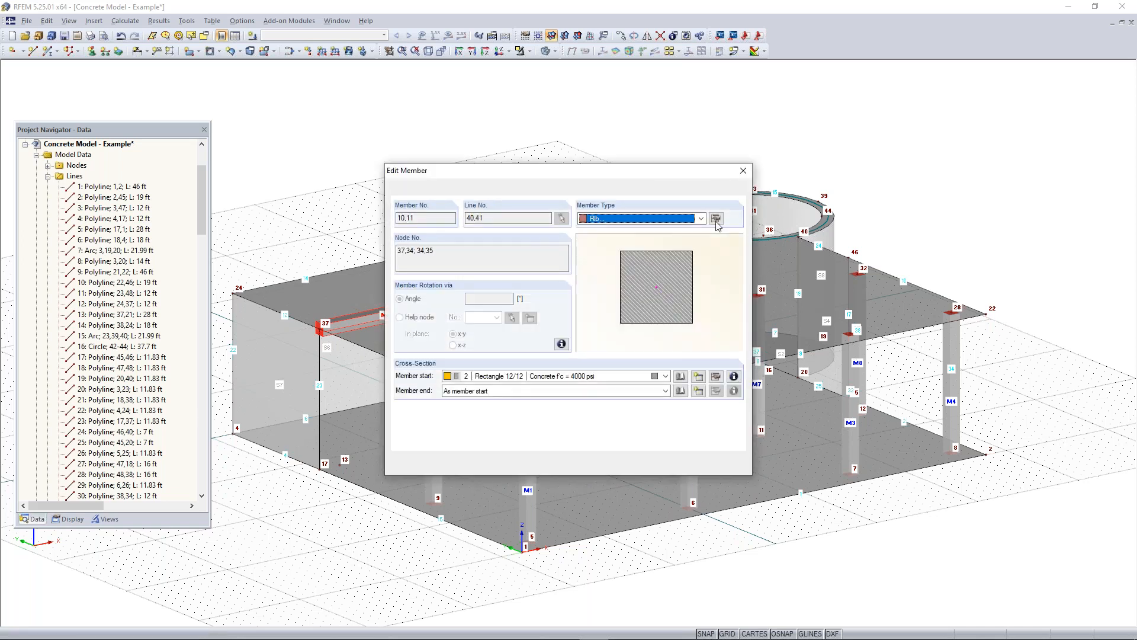
click(717, 221)
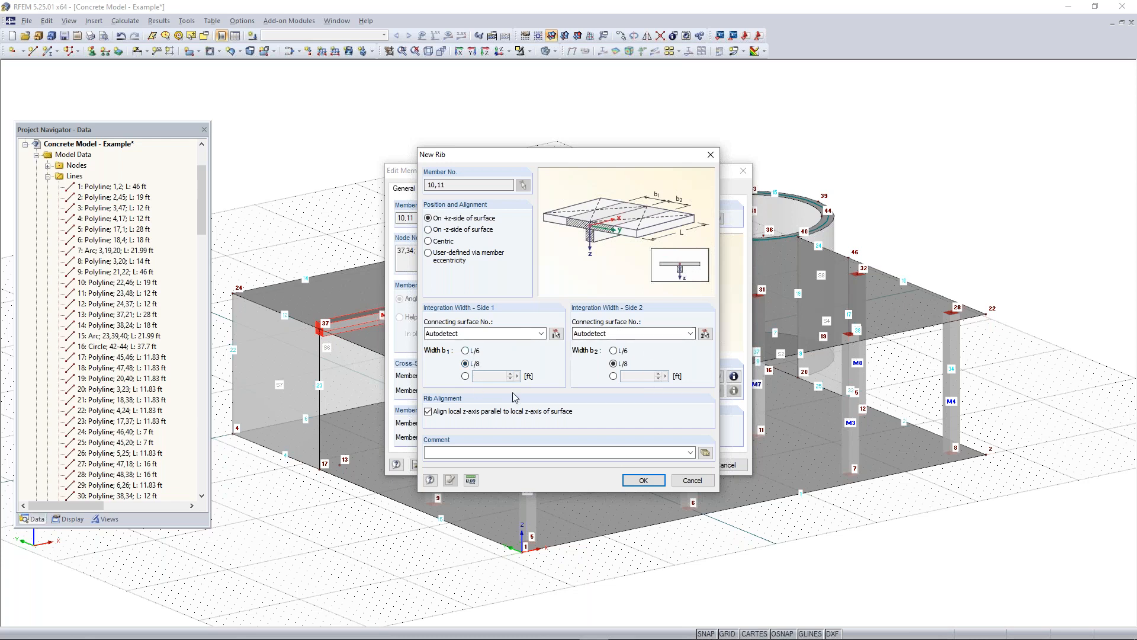
click(655, 479)
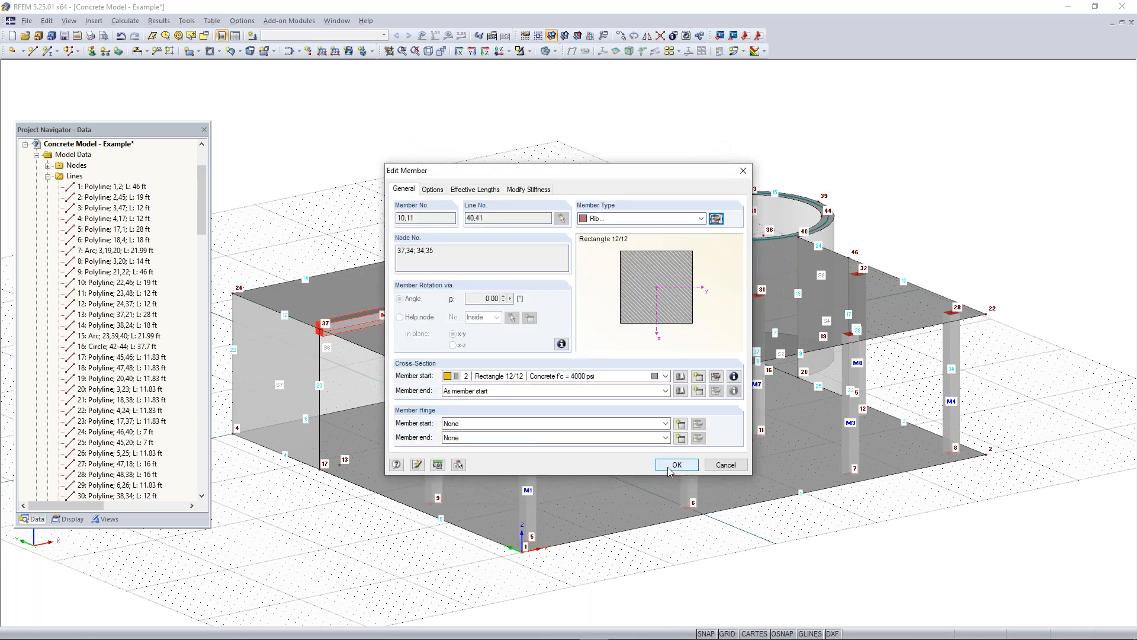
key(Return)
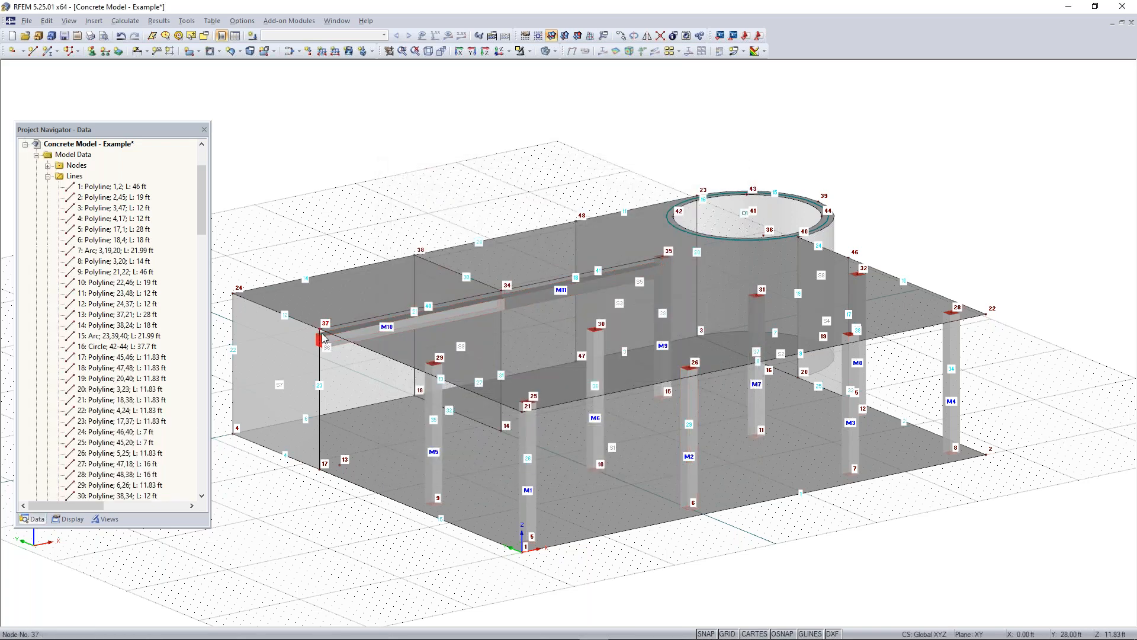
Step: Examine from close up how the two ribs between nodes 37 and 35 sit beneath the upper slab
scroll(341, 350, up, 3)
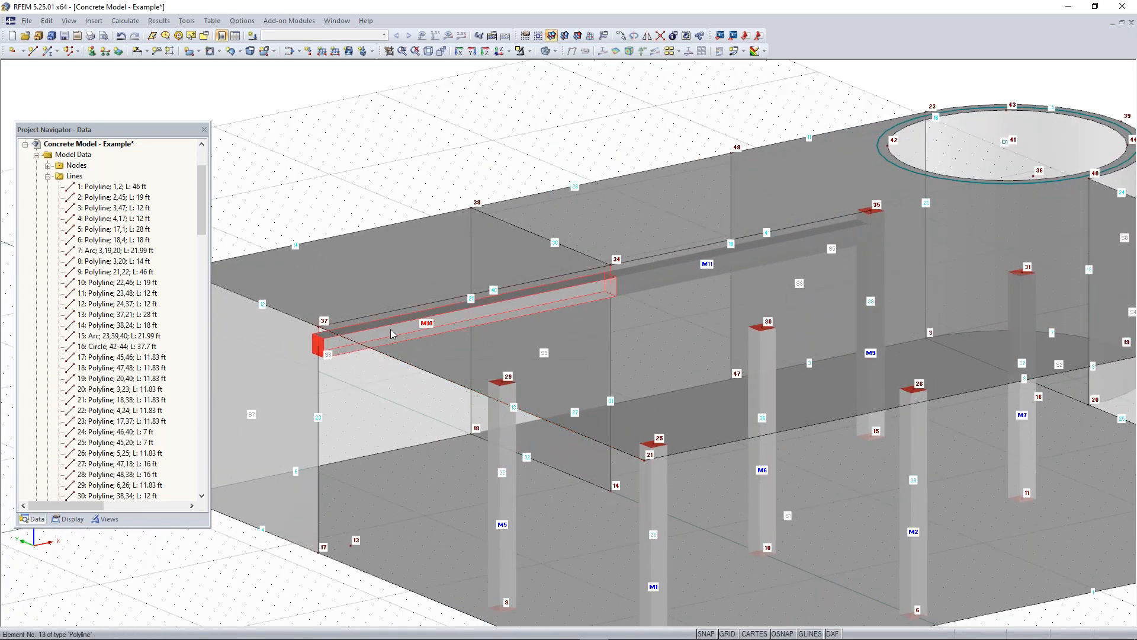
scroll(318, 335, up, 1)
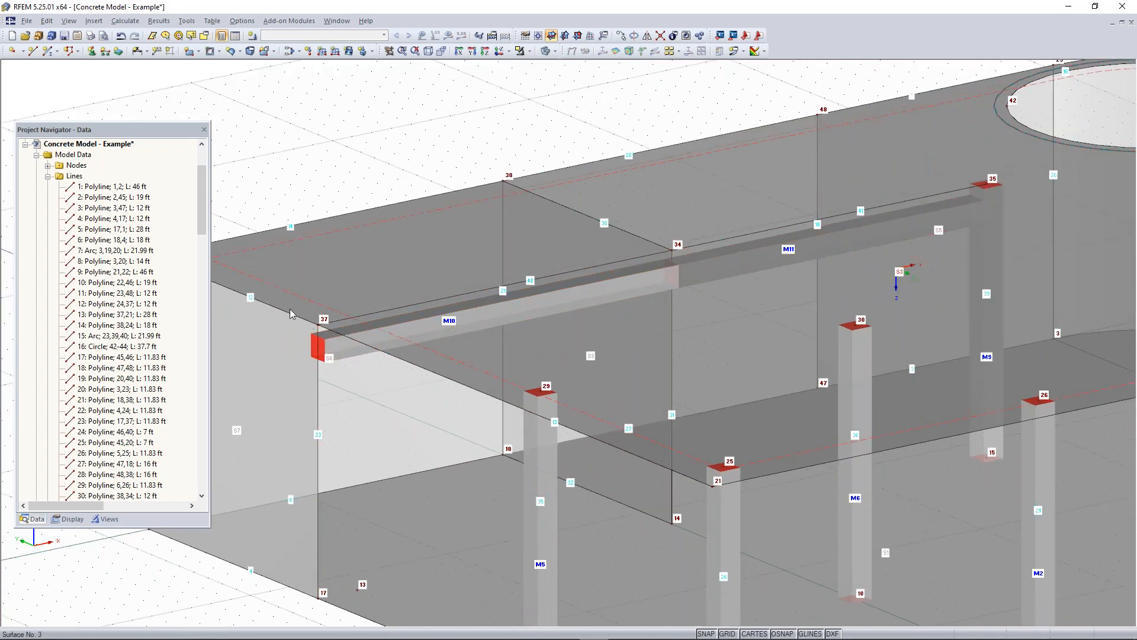
scroll(584, 354, down, 1)
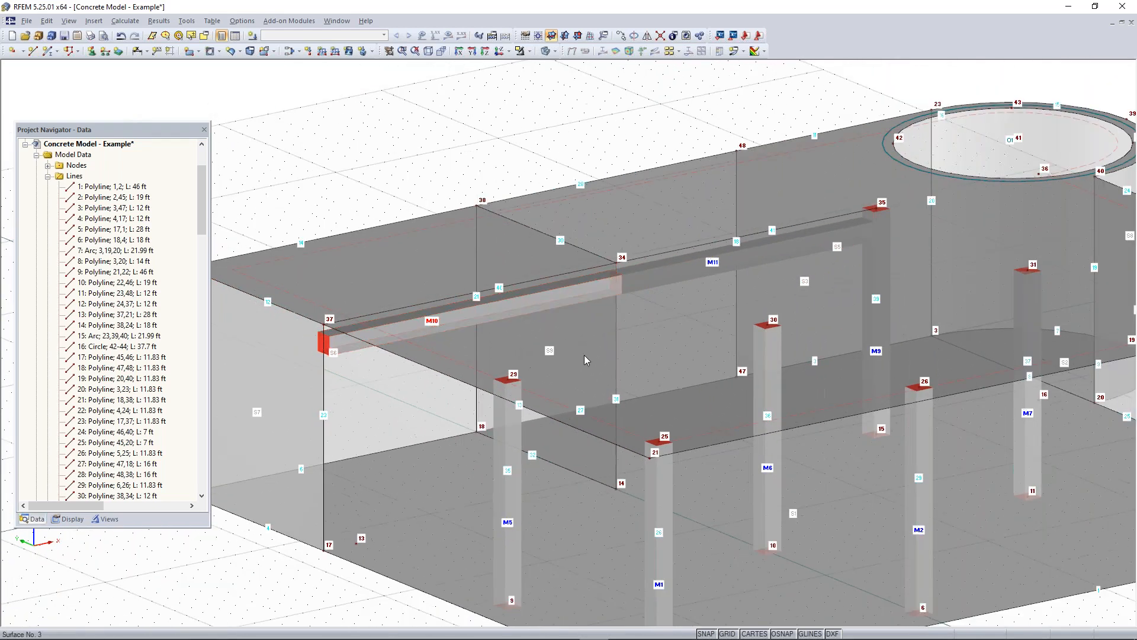
scroll(692, 306, down, 1)
scroll(692, 307, down, 1)
middle_drag(760, 333, 642, 311)
mouse_move(642, 311)
ctrl+middle_down()
mouse_move(666, 303)
mouse_move(643, 311)
ctrl+middle_up()
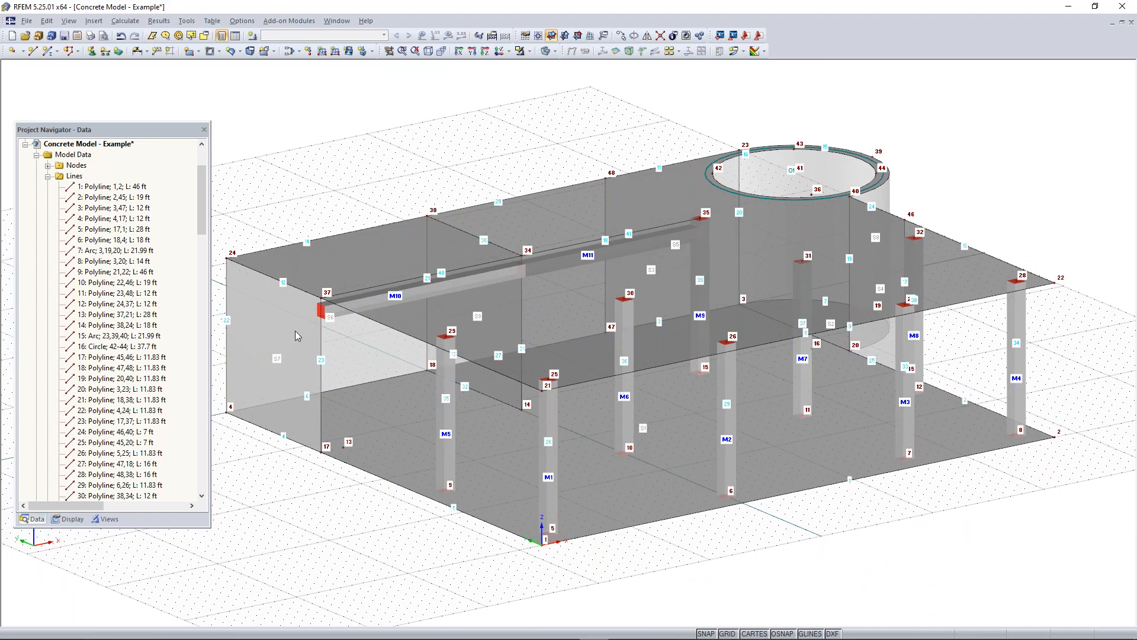
Step: Set the work plane to XZ with its origin at node 4, at the base of the rear wall
ctrl+middle_drag(303, 448, 798, 372)
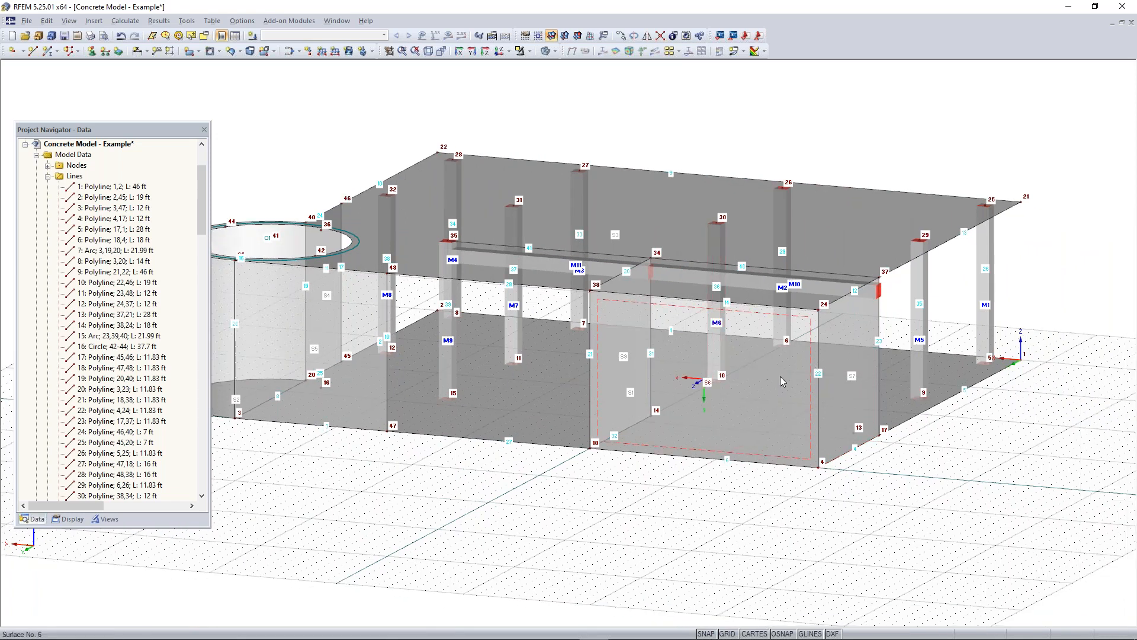
click(780, 375)
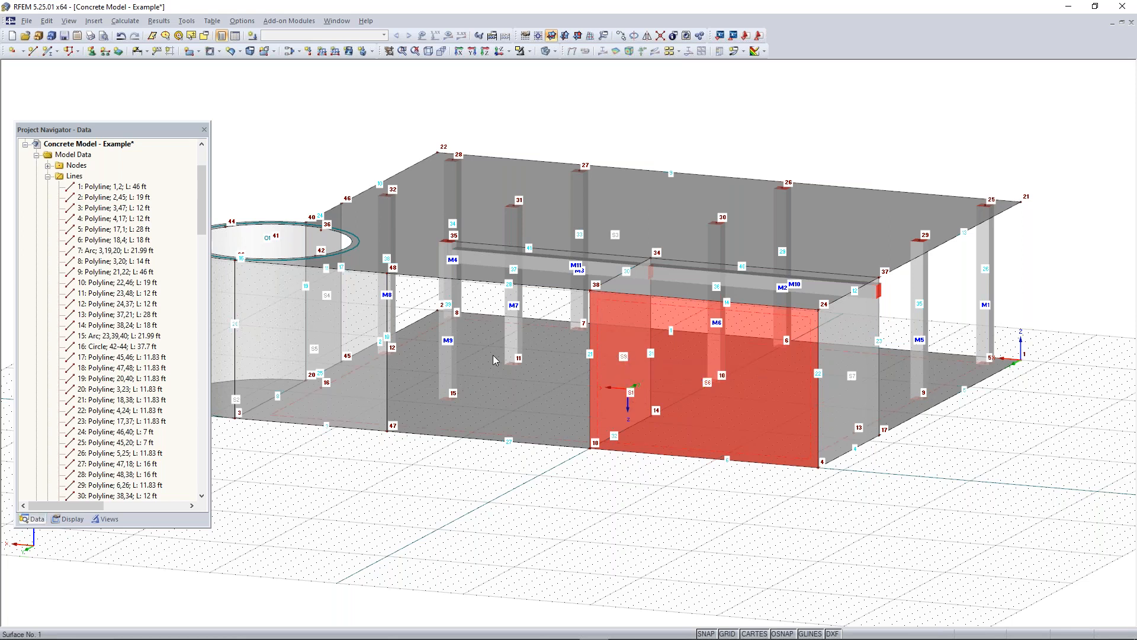
click(747, 520)
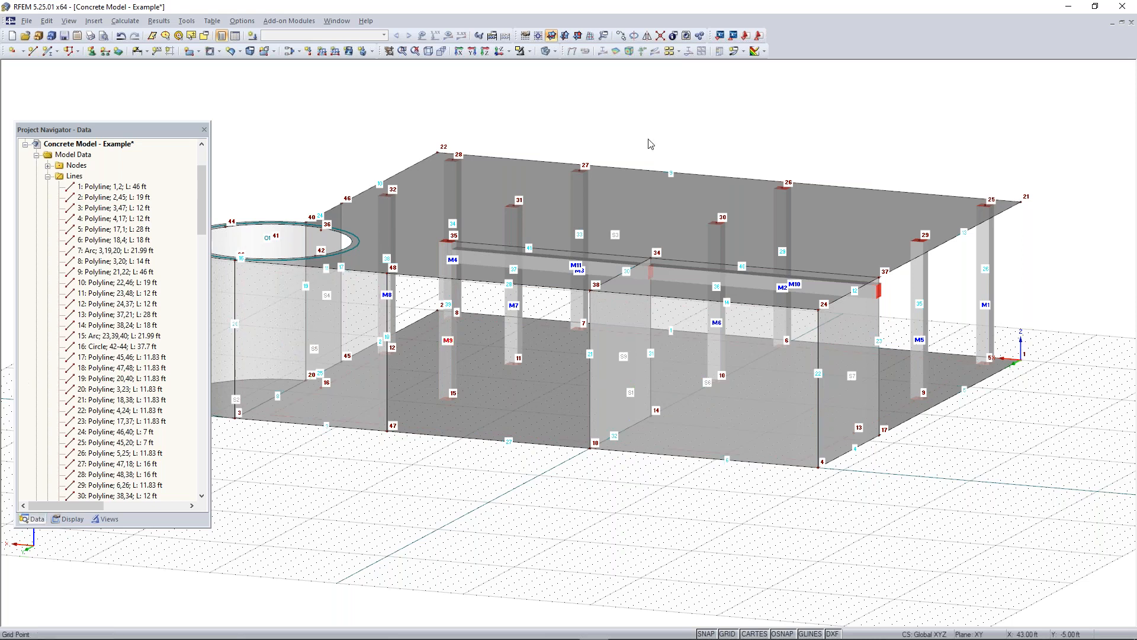
click(577, 35)
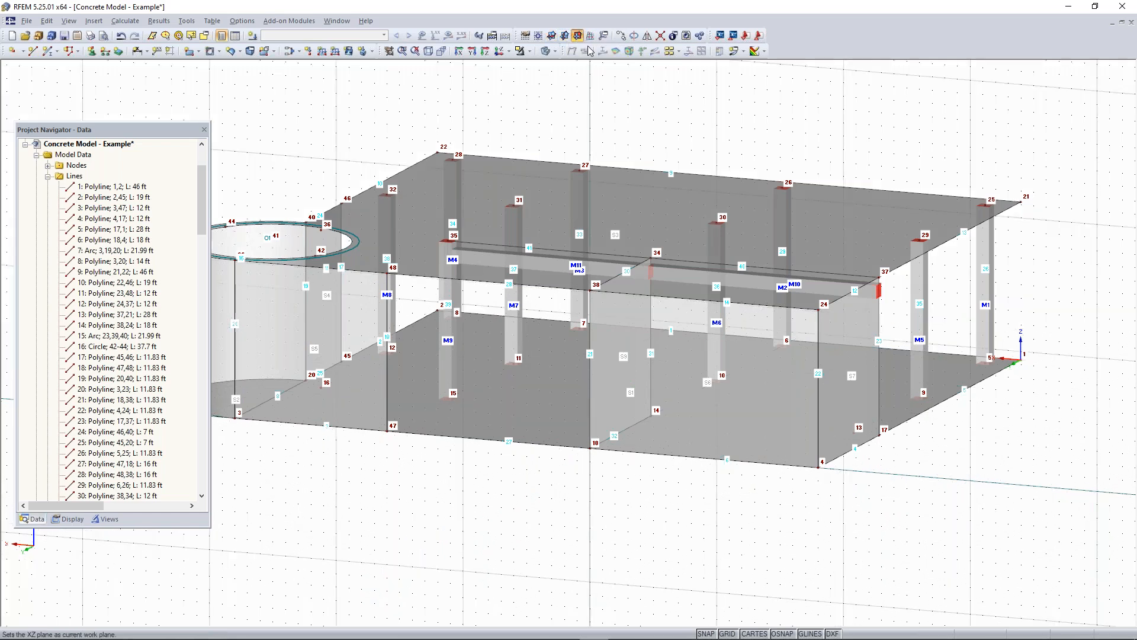
ctrl+middle_drag(820, 492, 569, 468)
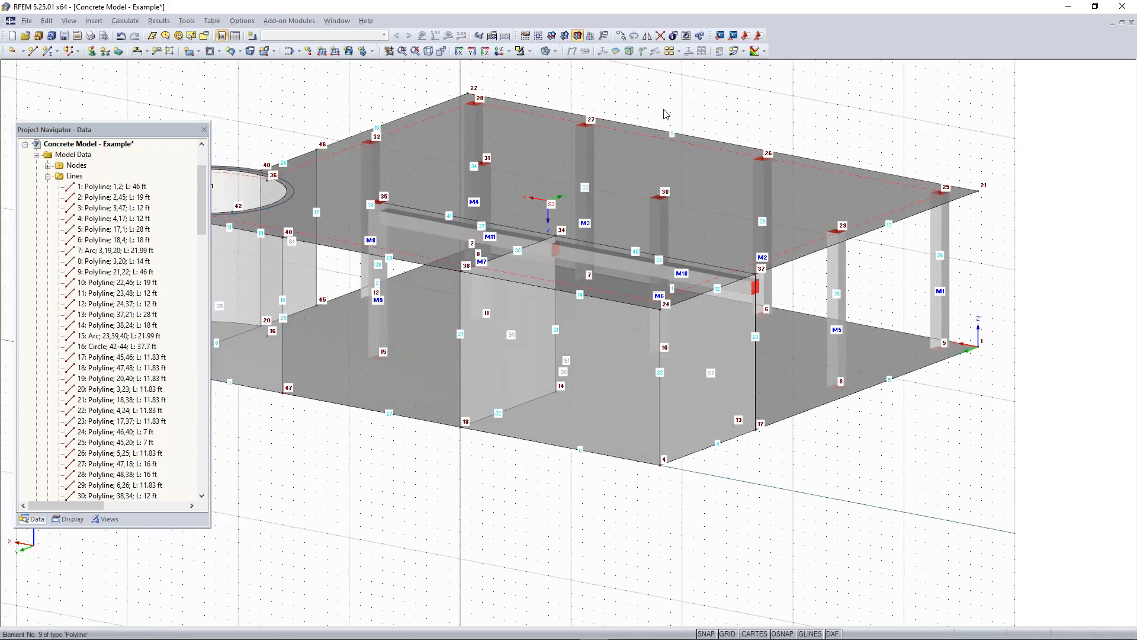
click(538, 35)
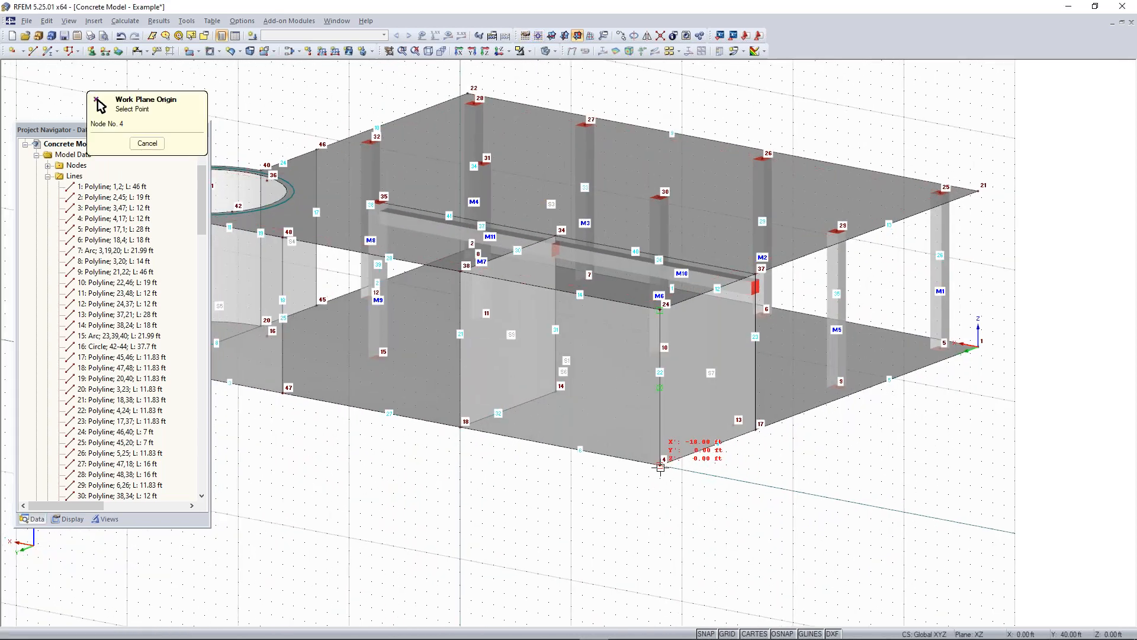
click(661, 465)
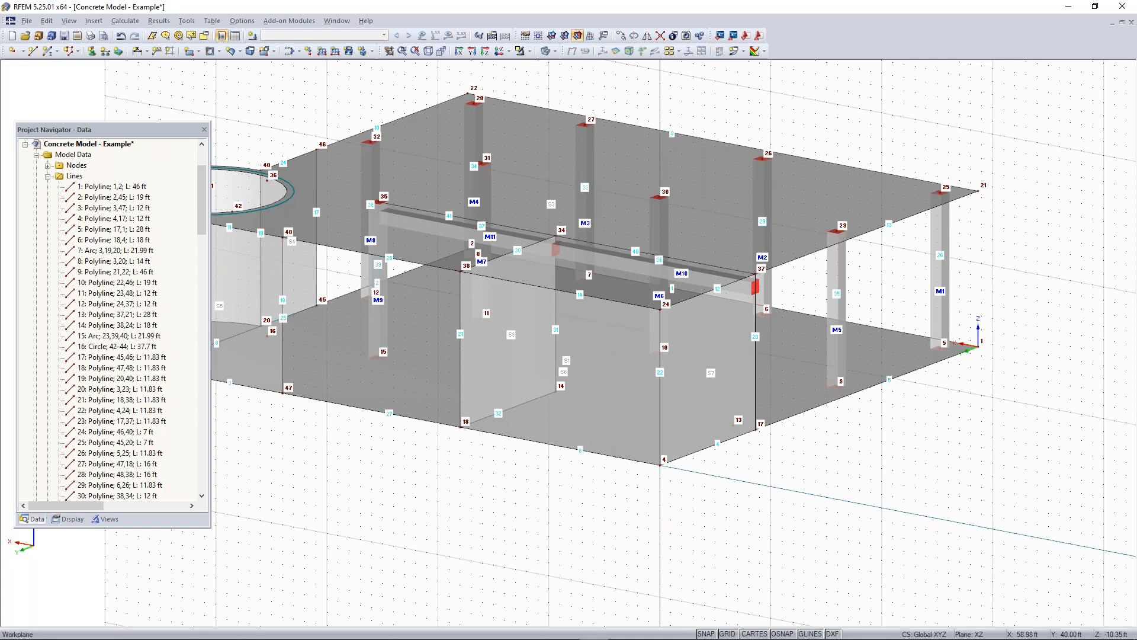
Step: Draw a rectangular opening in the wall between nodes 4 and 18, from about X 5 ft, Z 3 ft to X 14 ft, Z 8 ft
click(210, 52)
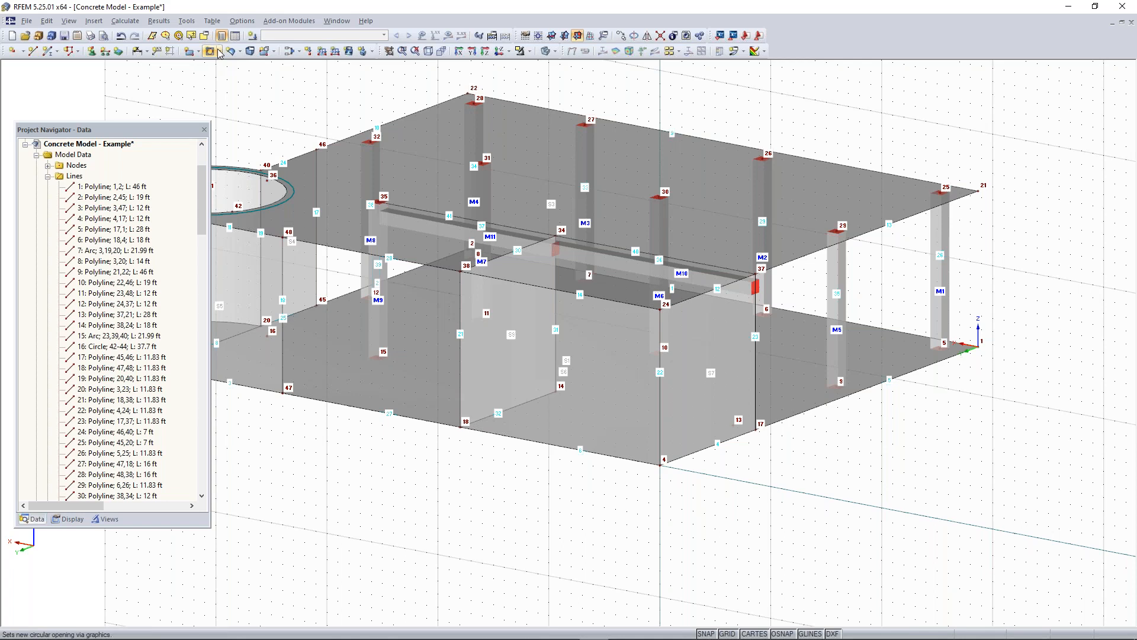
click(220, 52)
click(219, 53)
click(219, 52)
click(240, 67)
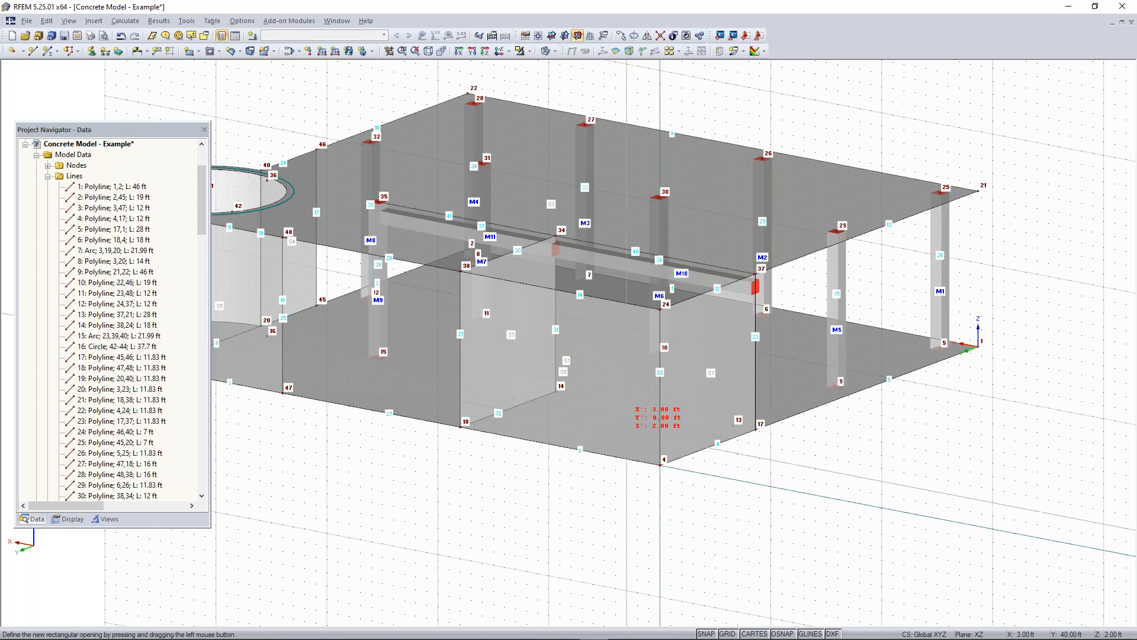
scroll(626, 432, up, 1)
scroll(627, 420, up, 1)
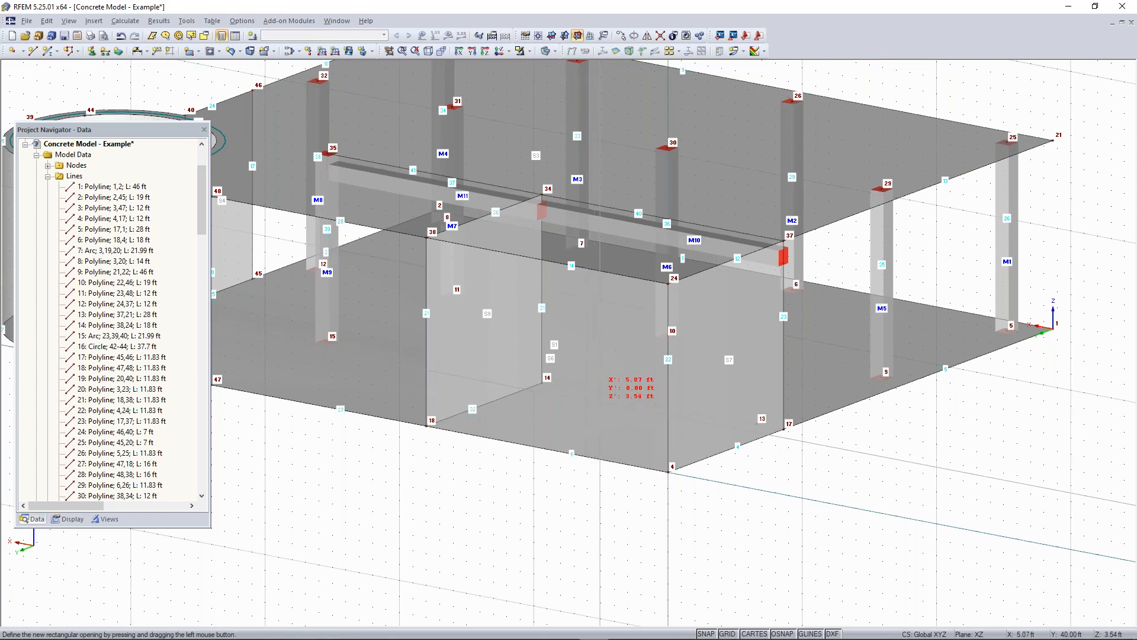
click(602, 409)
scroll(489, 296, up, 3)
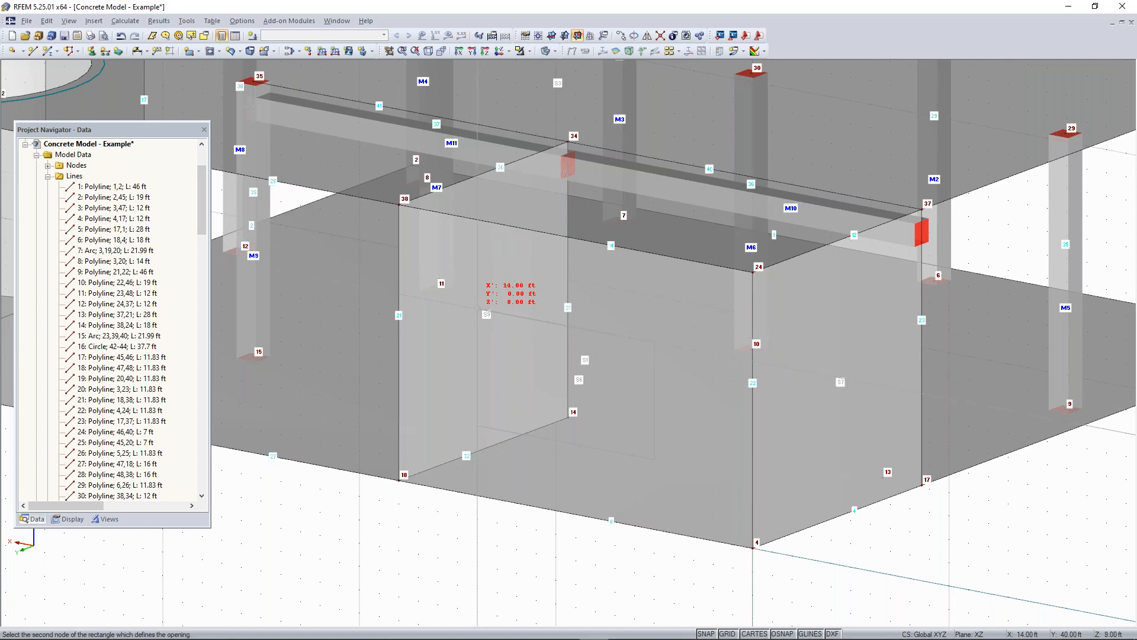
click(477, 308)
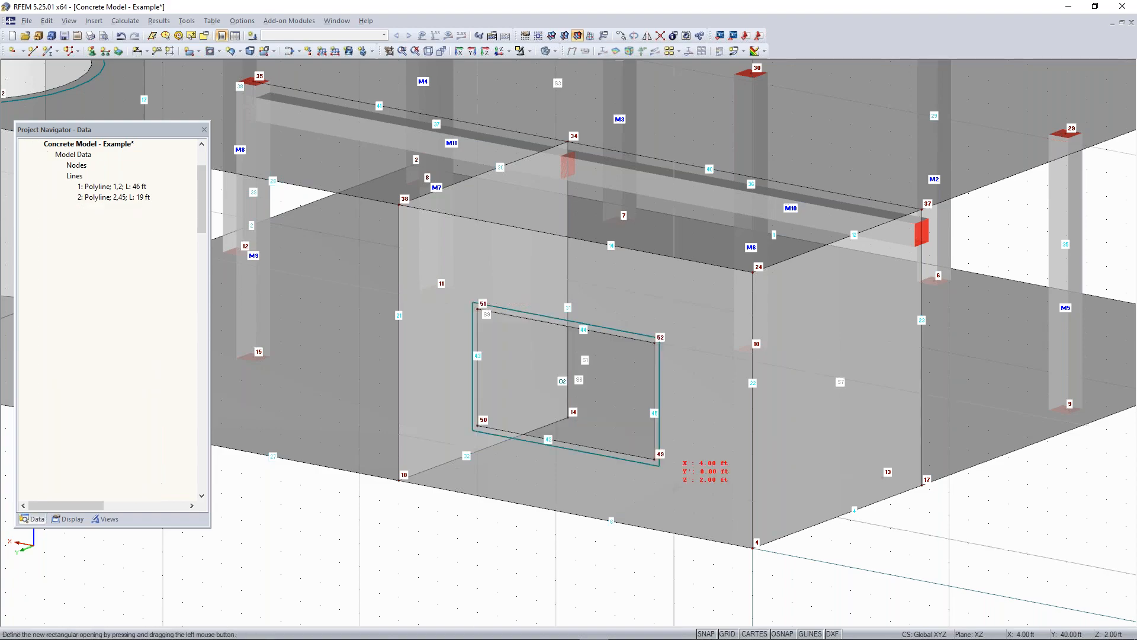
Step: Finish placing openings and set the work plane back to XY
scroll(592, 548, down, 3)
ctrl+middle_drag(625, 513, 450, 462)
click(553, 37)
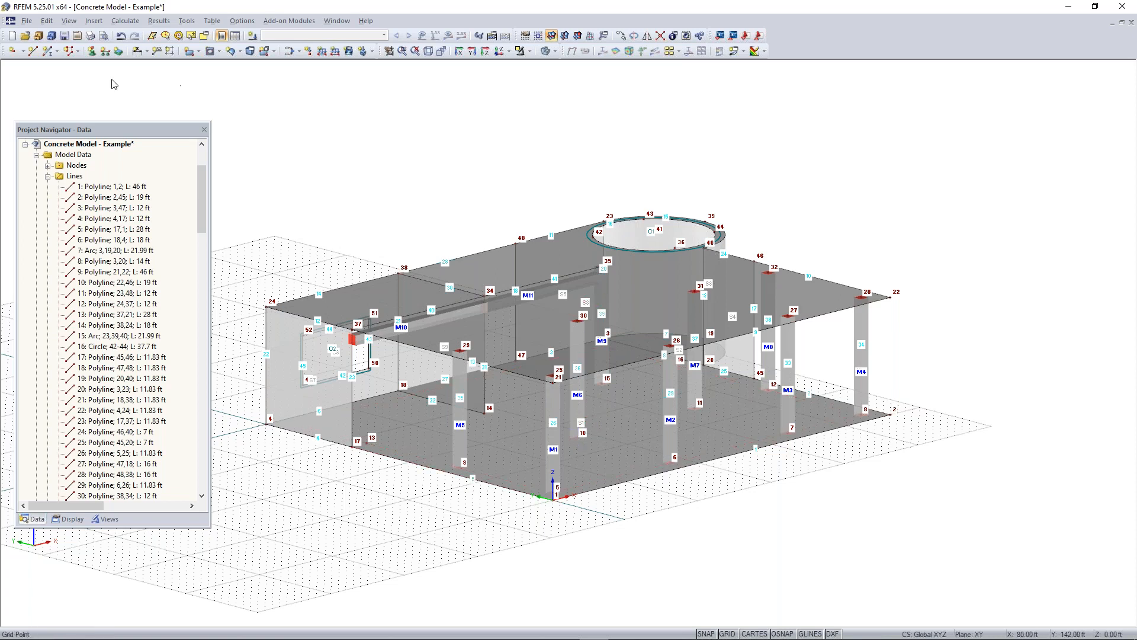
Step: Define a new line support type in the global axes with only uZ supported and all other translations and rotations free
click(106, 52)
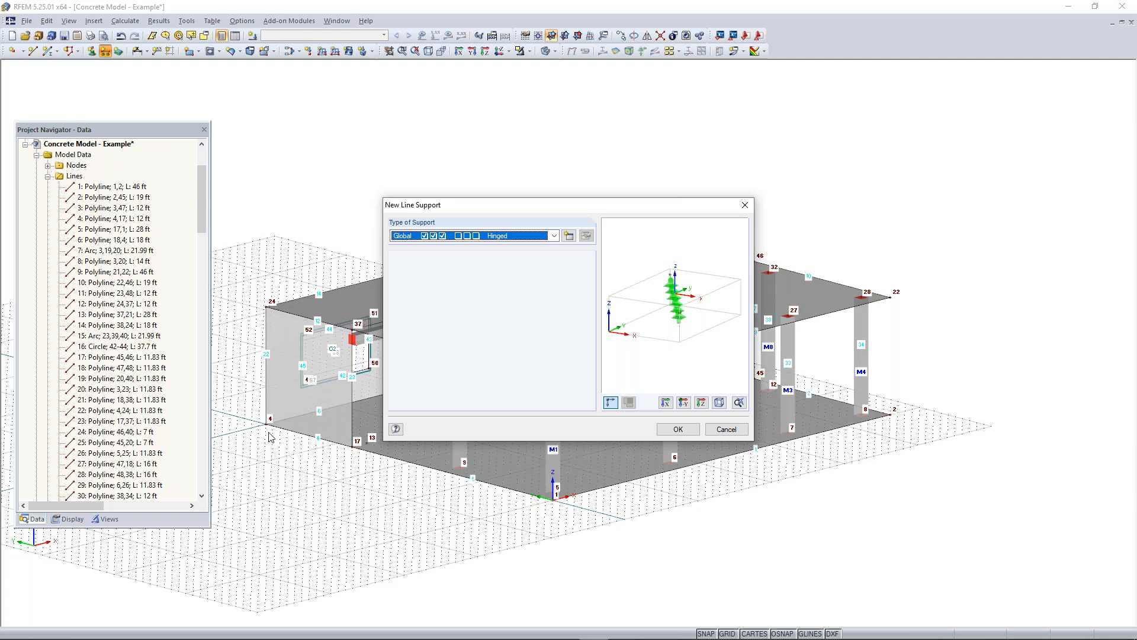
click(569, 237)
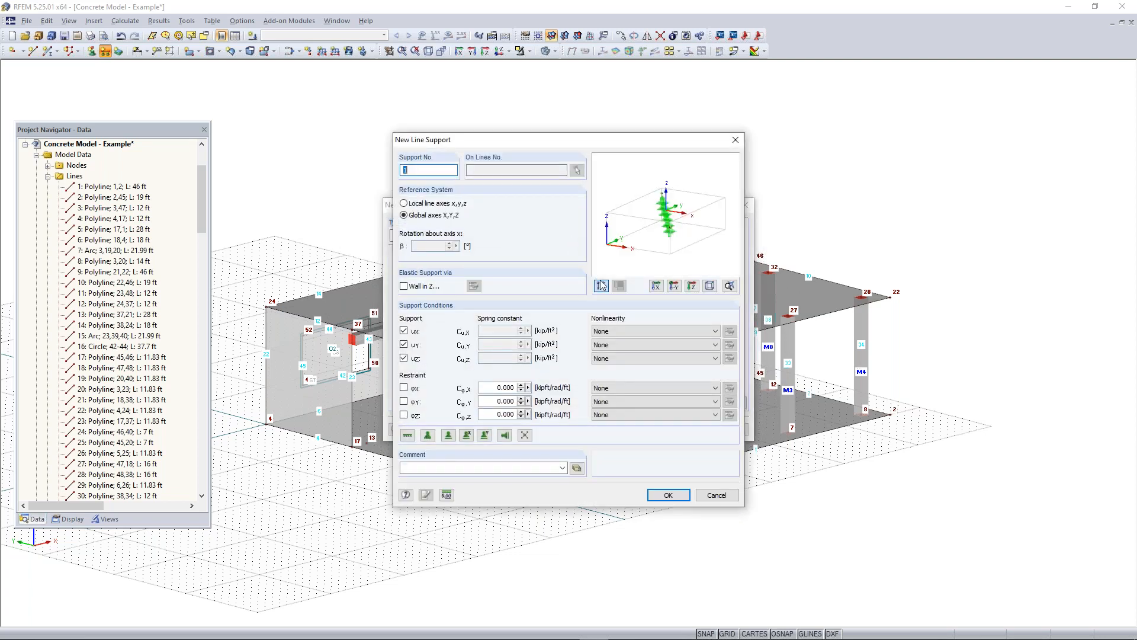
click(405, 415)
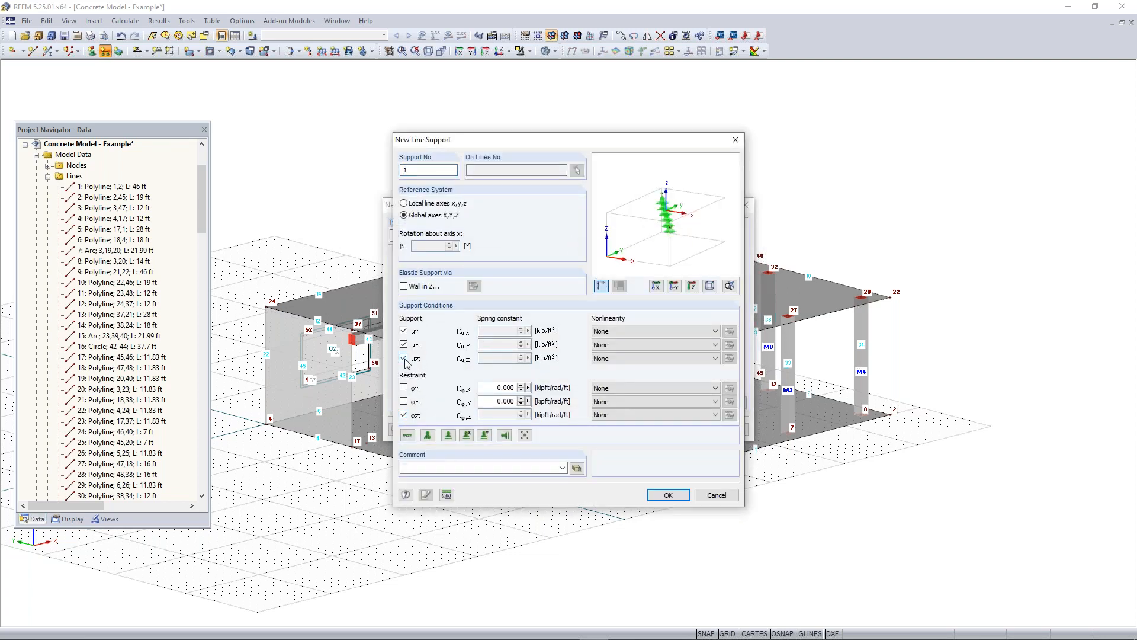
click(404, 414)
click(404, 344)
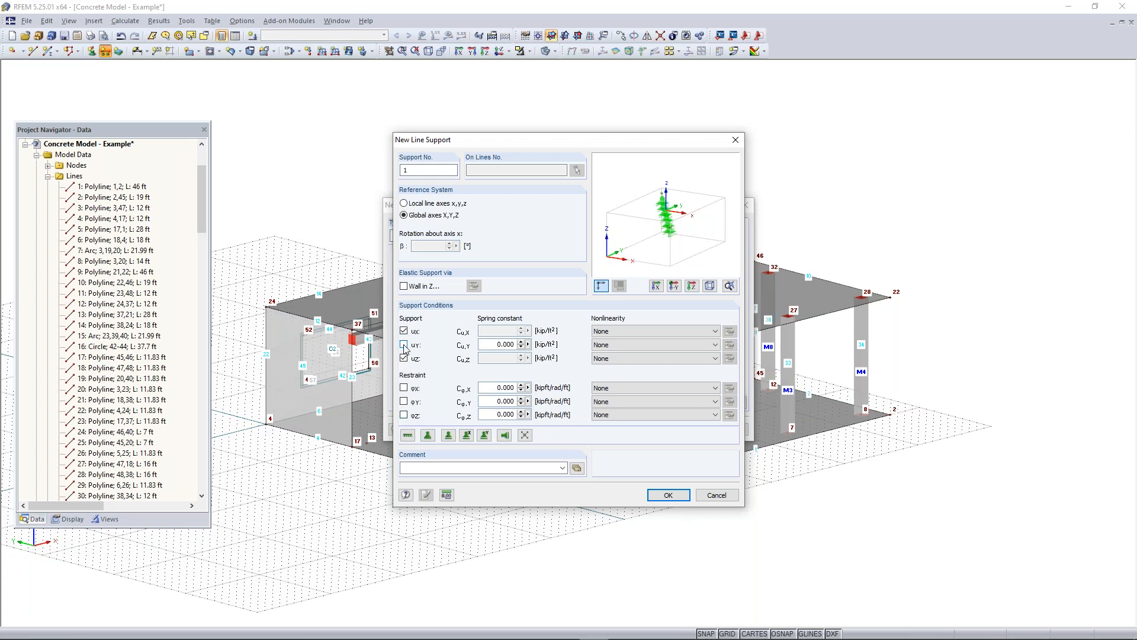
click(404, 331)
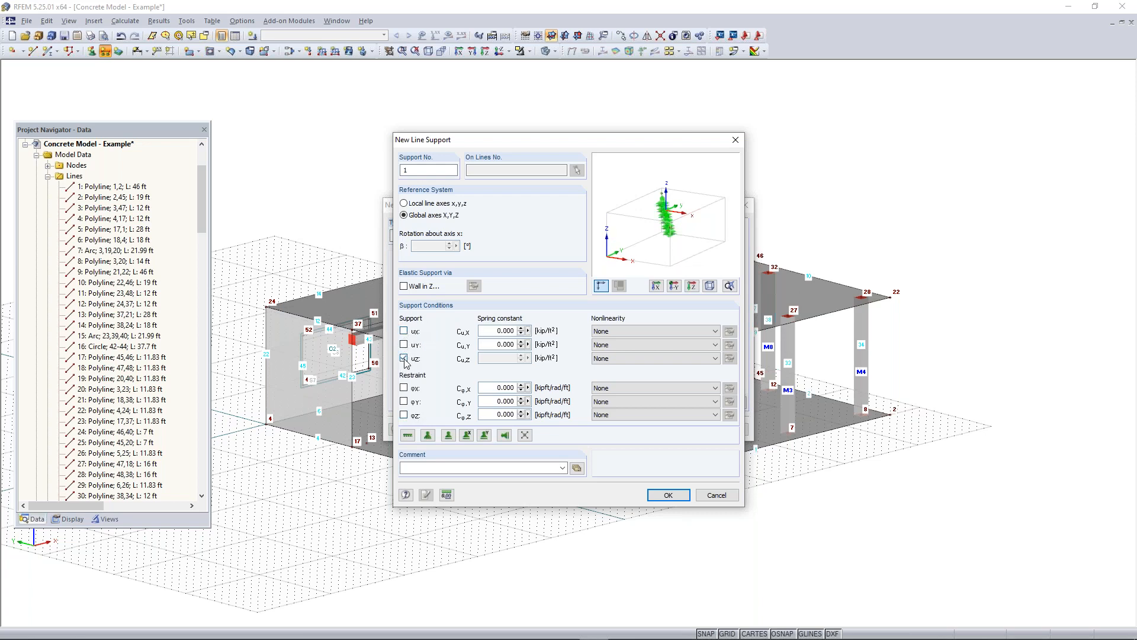
click(404, 331)
click(404, 332)
drag(497, 331, 522, 332)
click(499, 330)
click(668, 494)
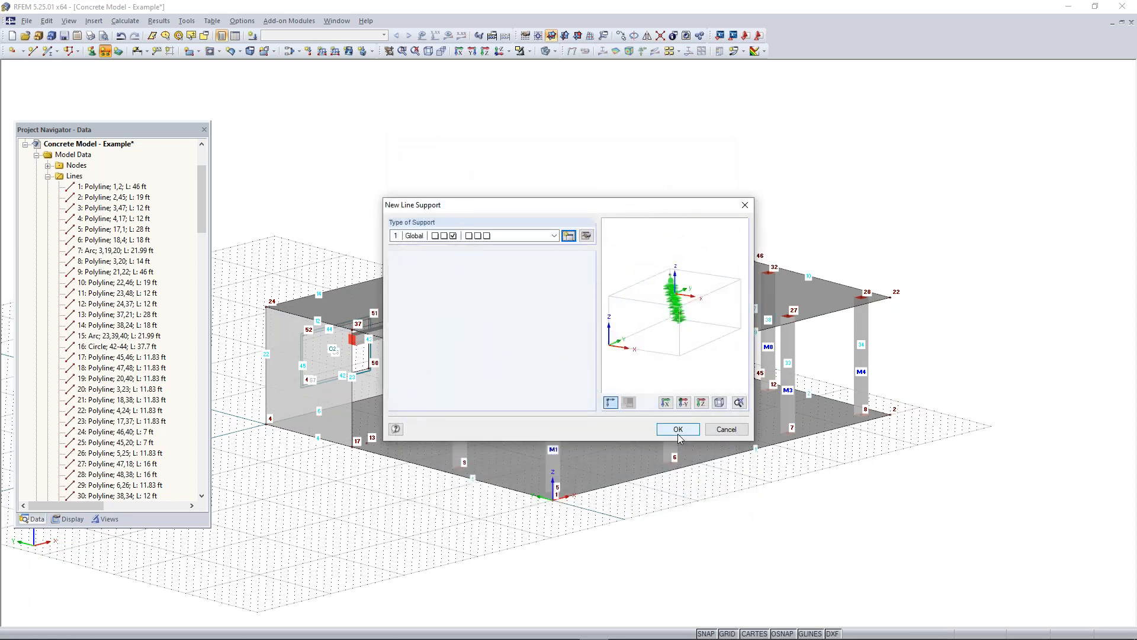
click(678, 432)
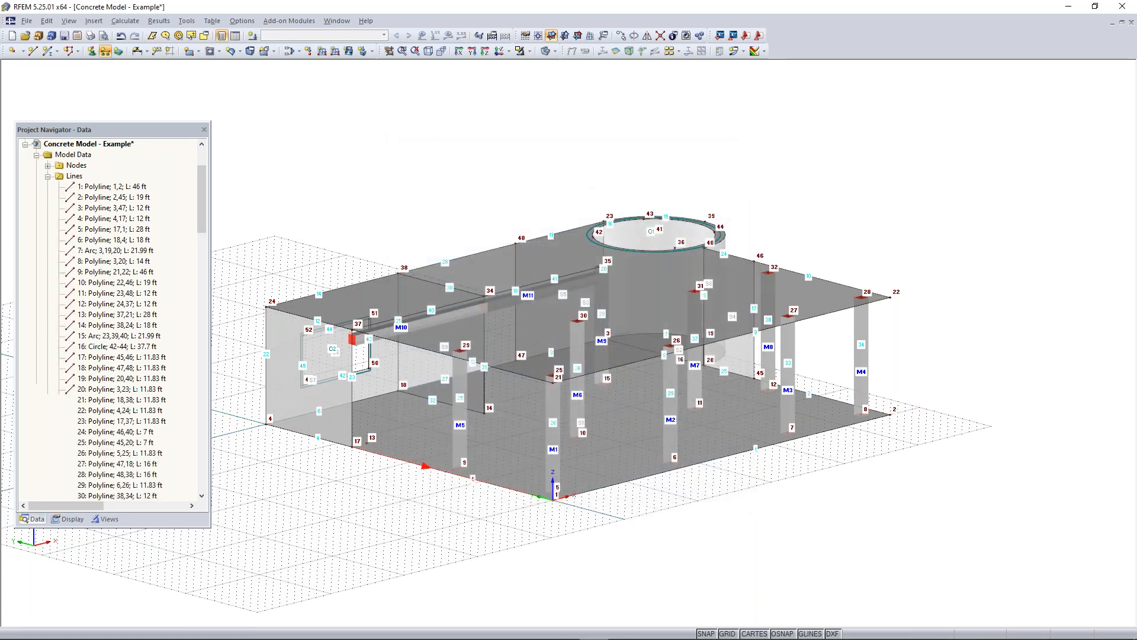
Step: Assign the vertical-only line support to the base slab edges between nodes 1 and 17 and between nodes 17 and 4
click(378, 454)
click(314, 435)
right_click(458, 566)
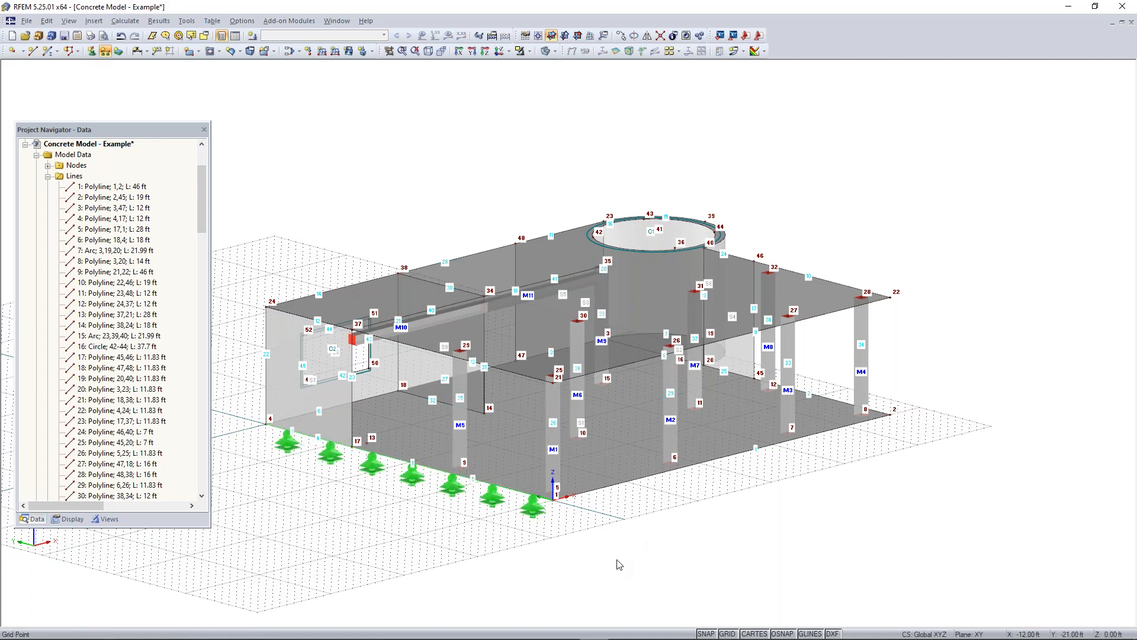
Step: Edit base slab surfaces 1 and 2 together, make a surface support available for them, and start a new support type
ctrl+middle_drag(723, 500, 636, 514)
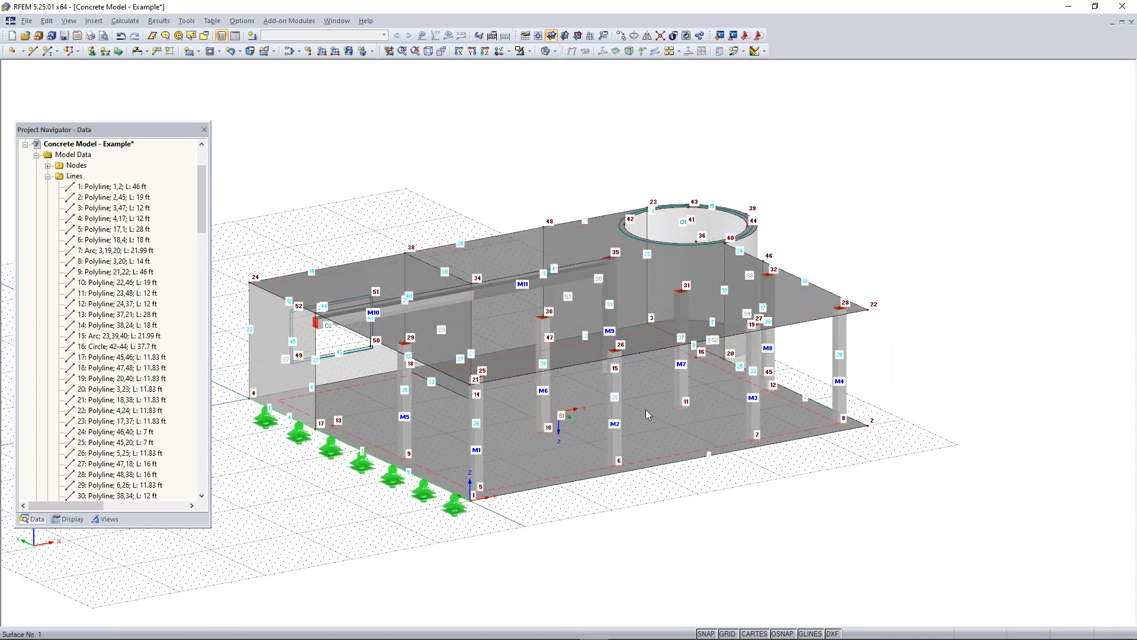
click(49, 177)
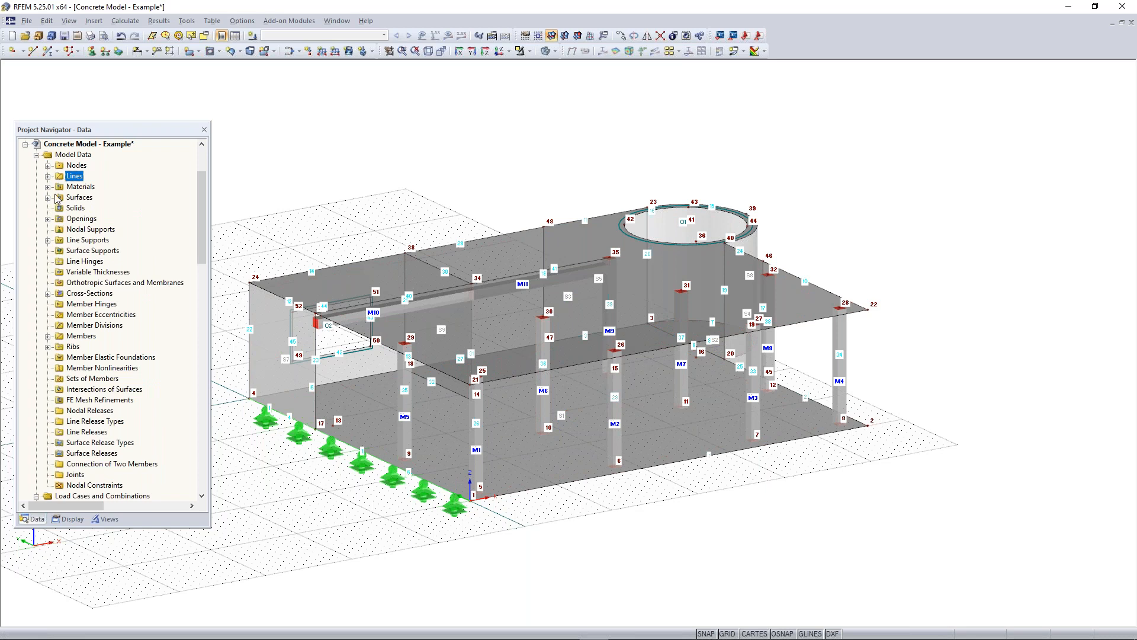
click(48, 198)
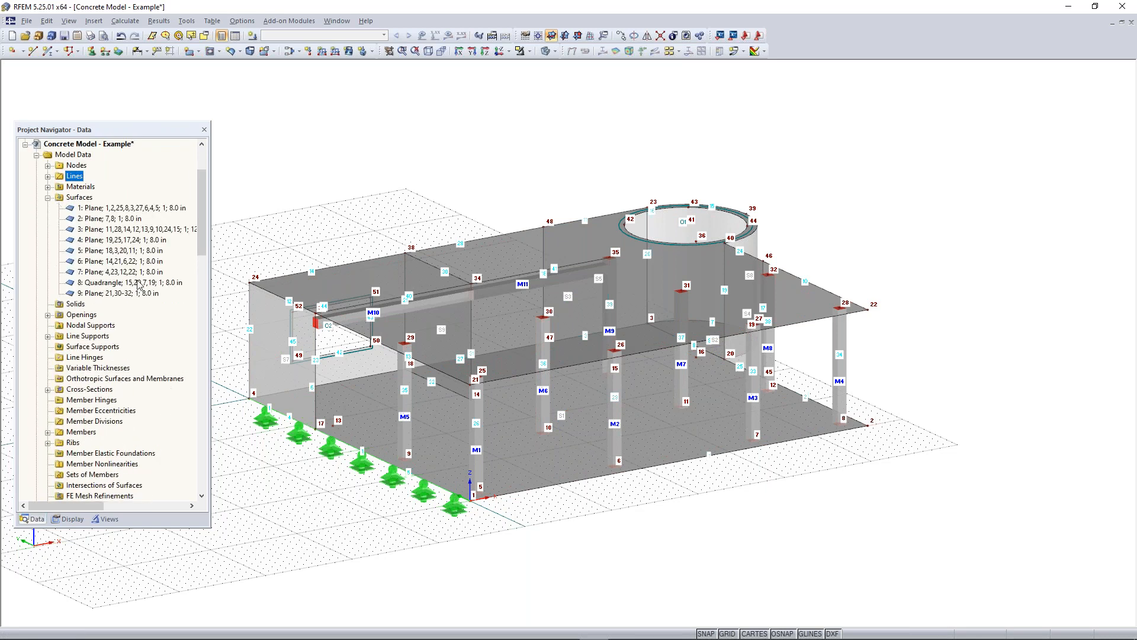
click(114, 208)
ctrl+click(114, 218)
right_click(112, 213)
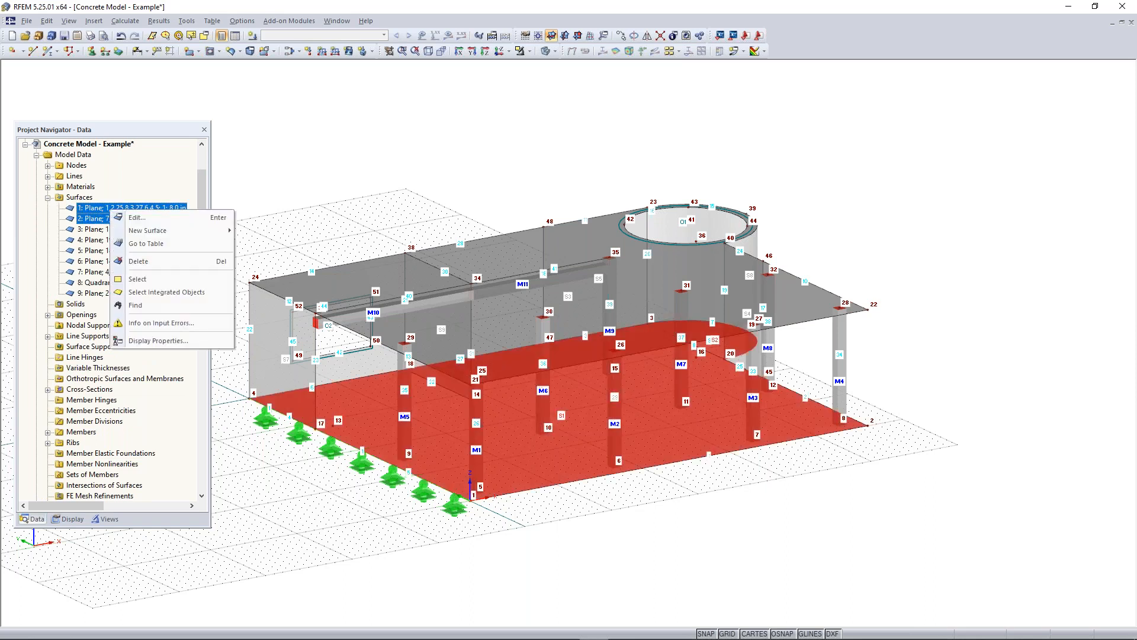
click(133, 218)
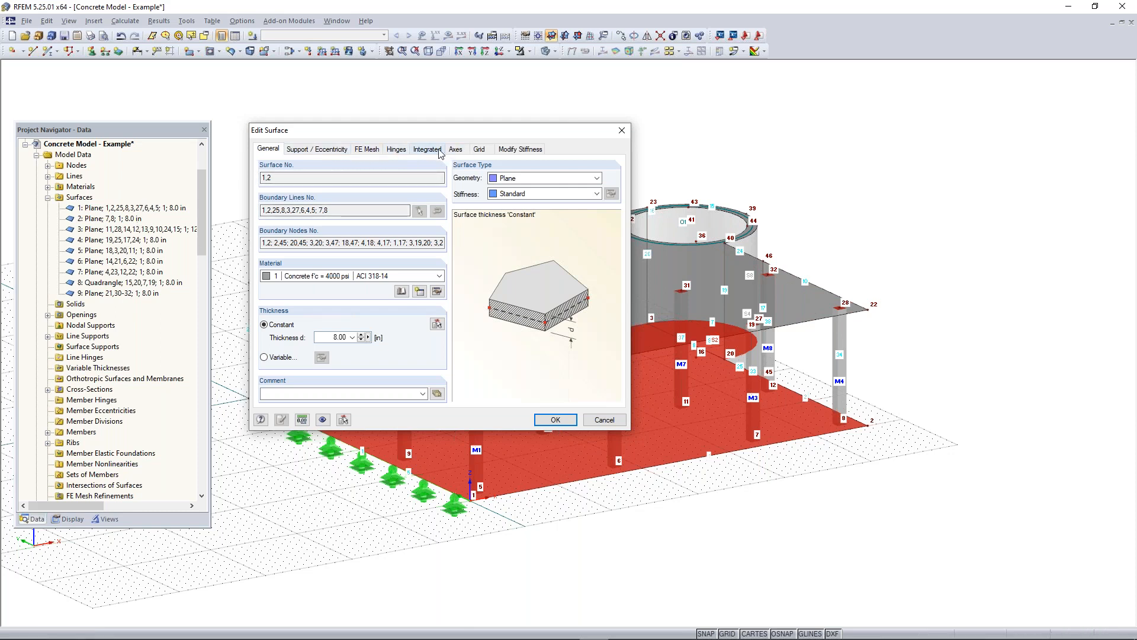
click(332, 151)
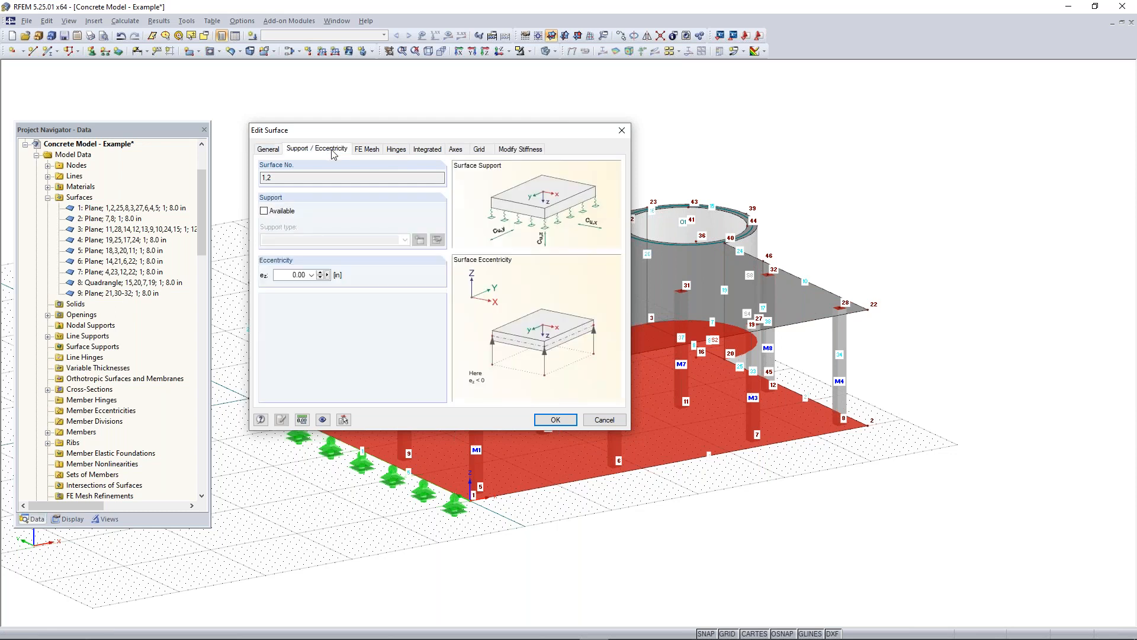
click(265, 212)
click(420, 240)
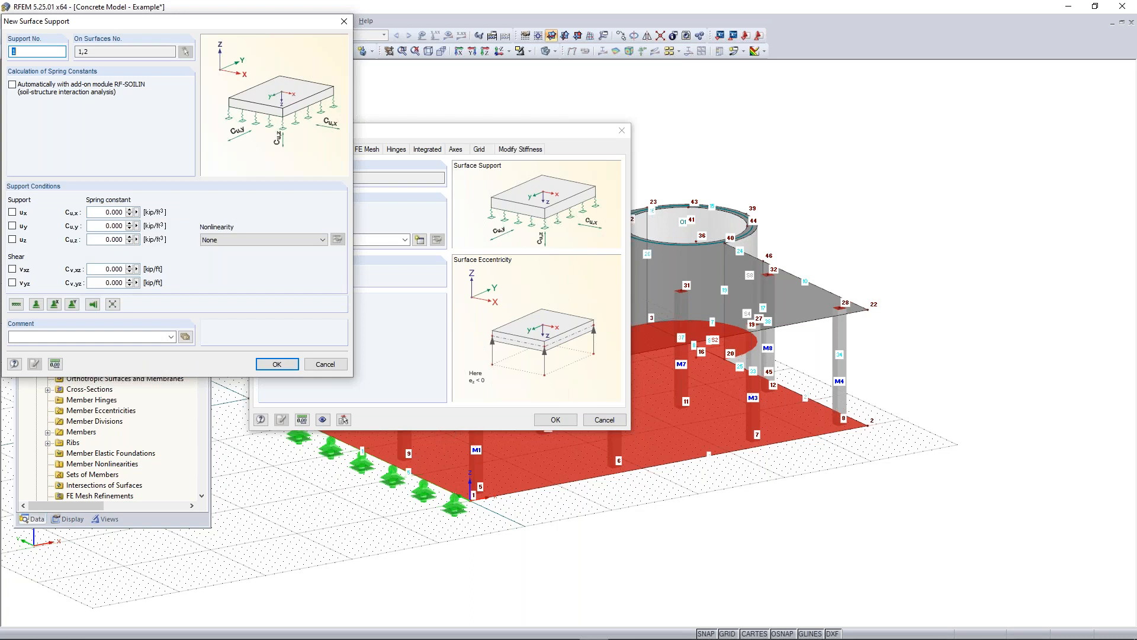
Step: Set the surface support's spring constant Cu,z to 640 kip/ft³ with failure if negative contact stress in z
drag(144, 22, 457, 113)
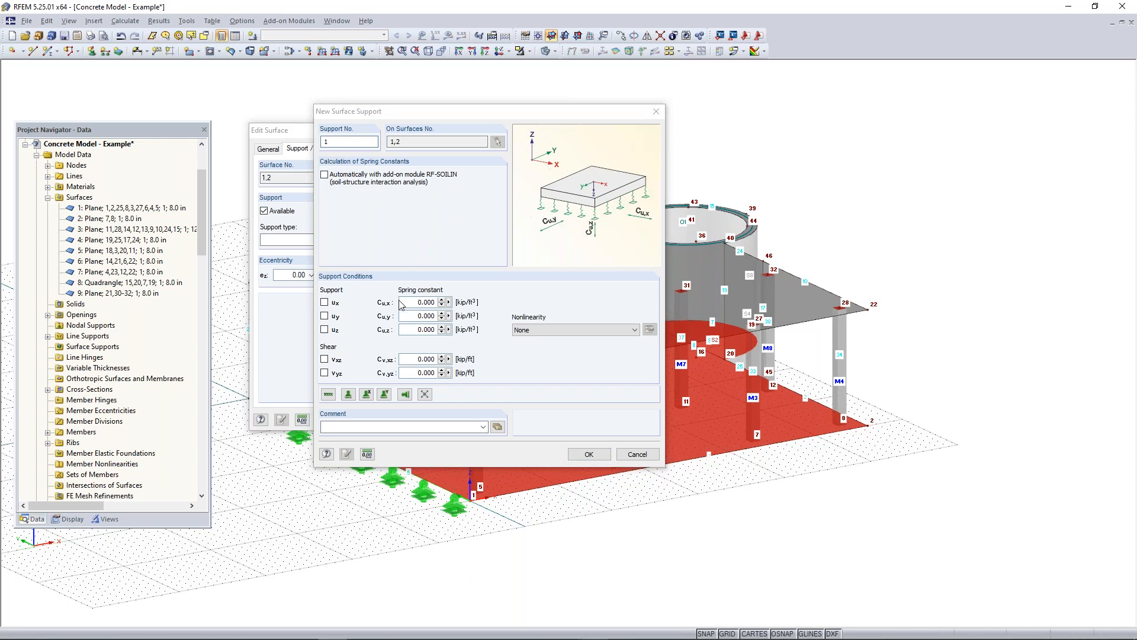
click(415, 330)
text(64)
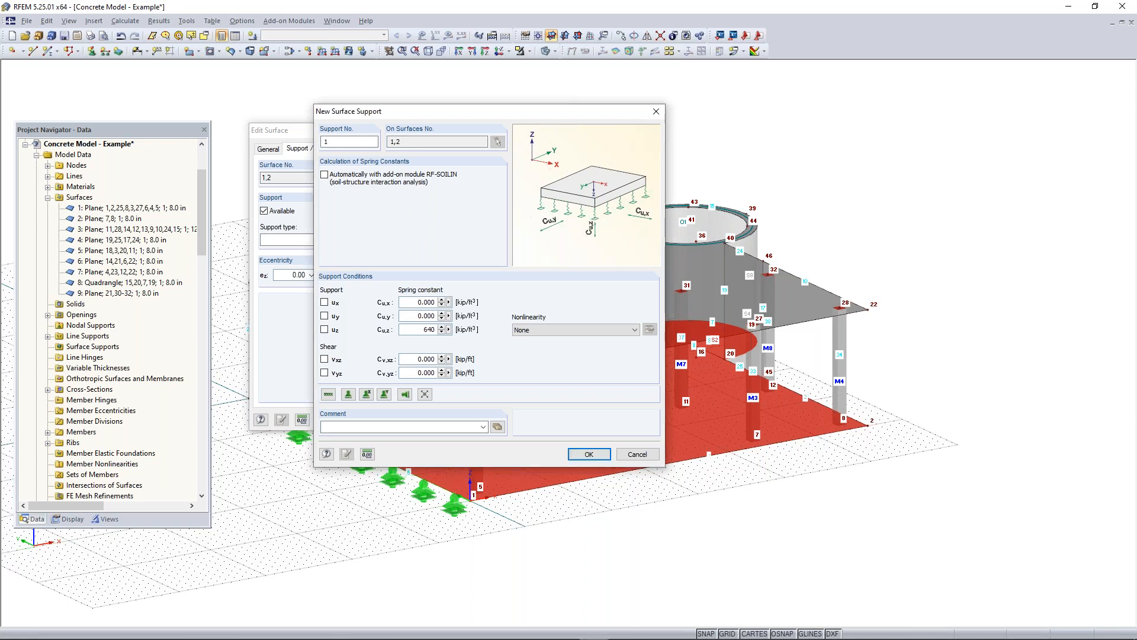
text(0)
click(556, 330)
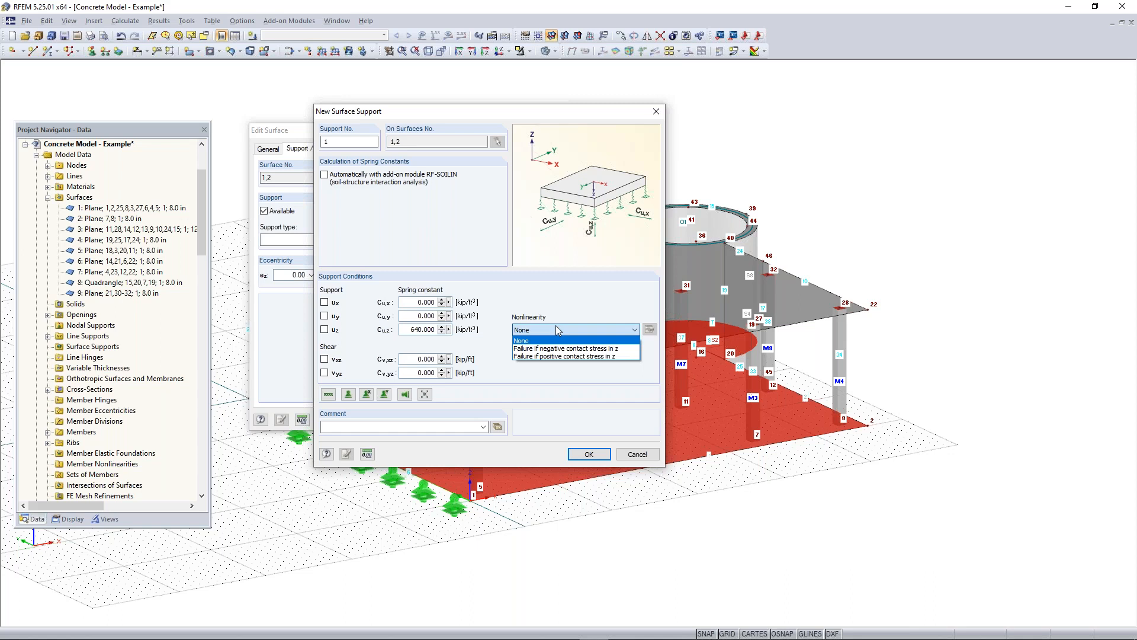
click(567, 330)
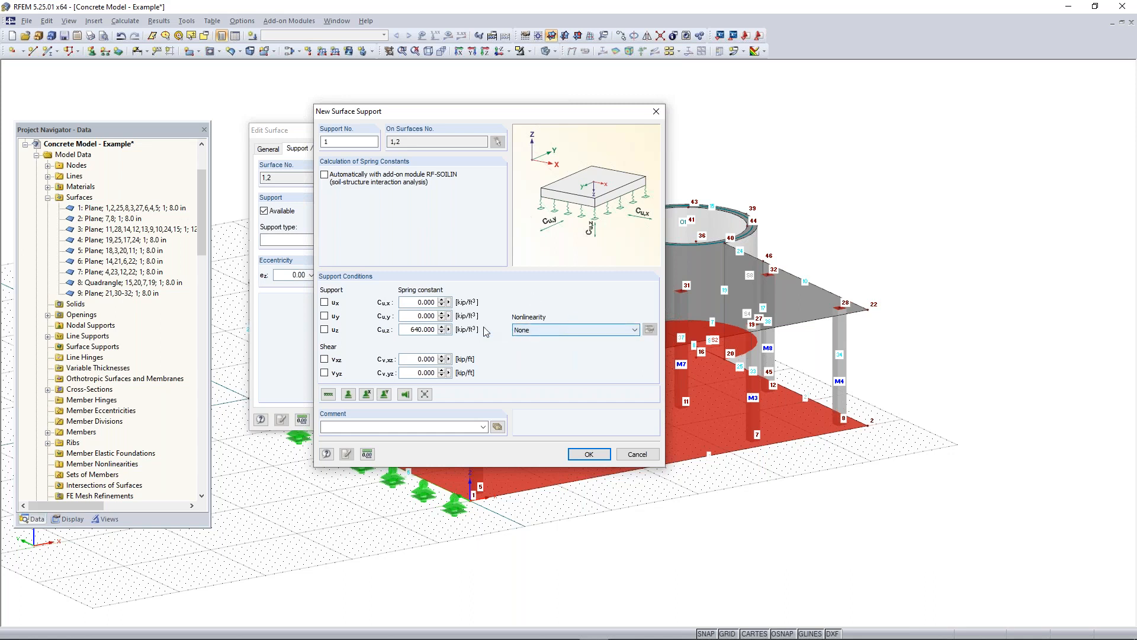
click(593, 335)
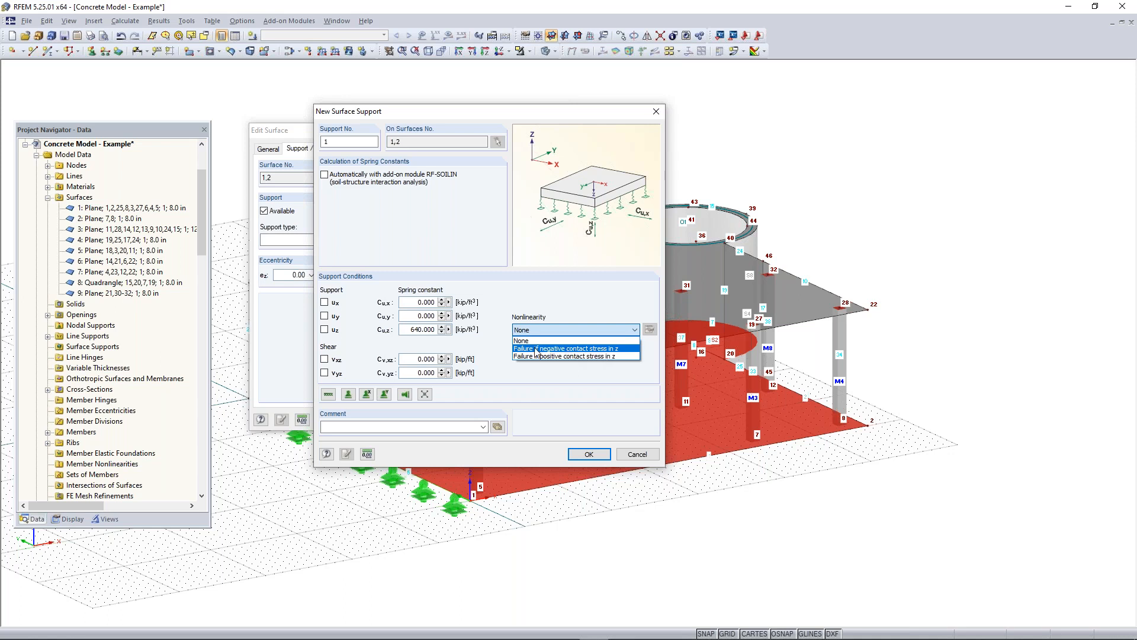
click(577, 350)
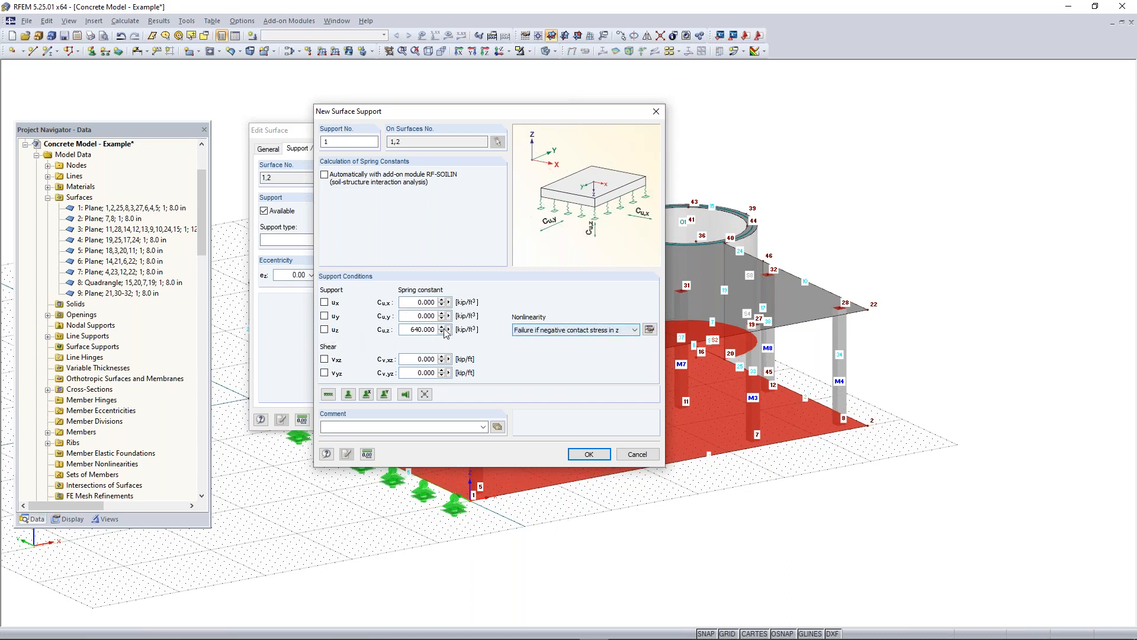
Step: Set the surface support's Cu,x and Cu,y to 64 kip/ft³ and its shear constants Cv,xz and Cv,yz to 32 kip/ft
click(427, 302)
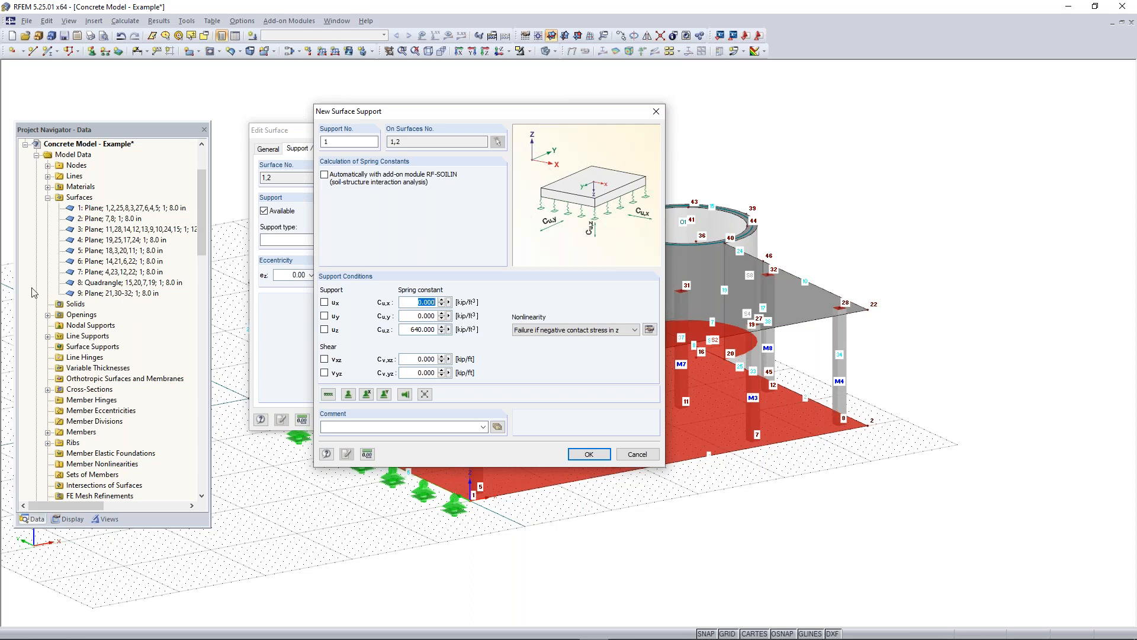
text(64)
click(421, 316)
text(64)
click(416, 358)
text(32)
key(Tab)
text(32)
click(588, 453)
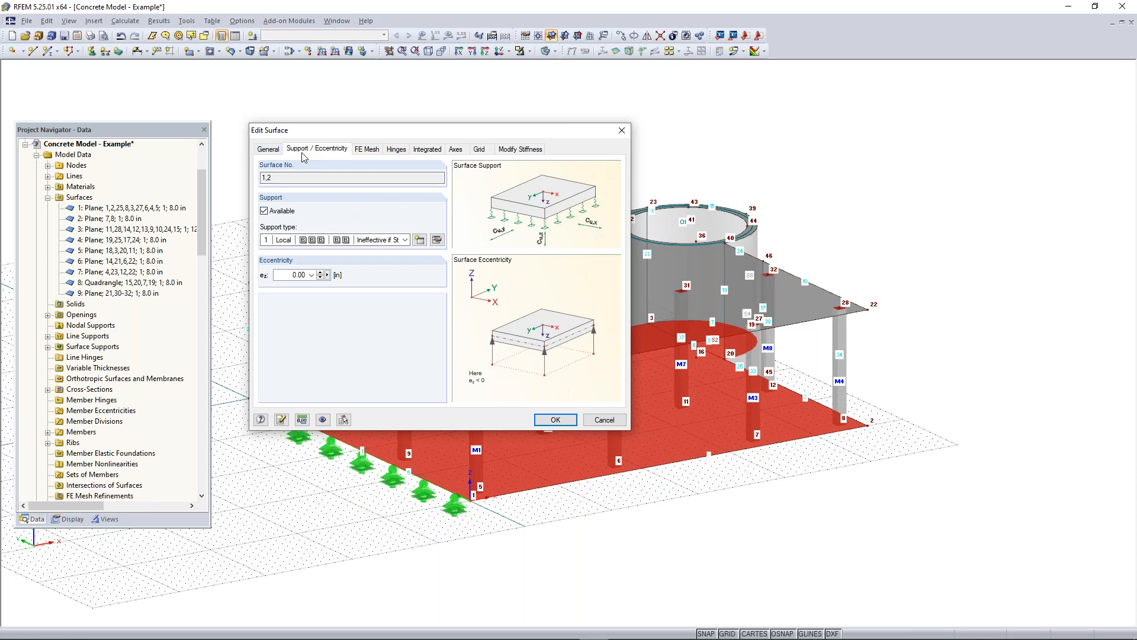
Step: Check which surfaces are being edited and apply the surface support to surfaces 1 and 2
click(269, 149)
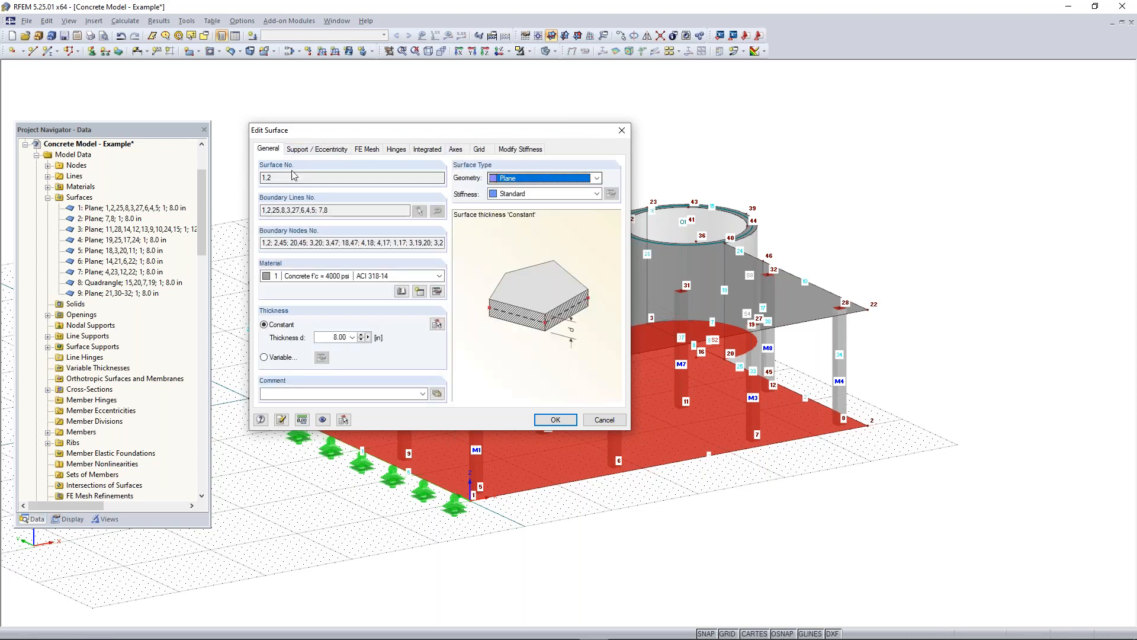
click(274, 177)
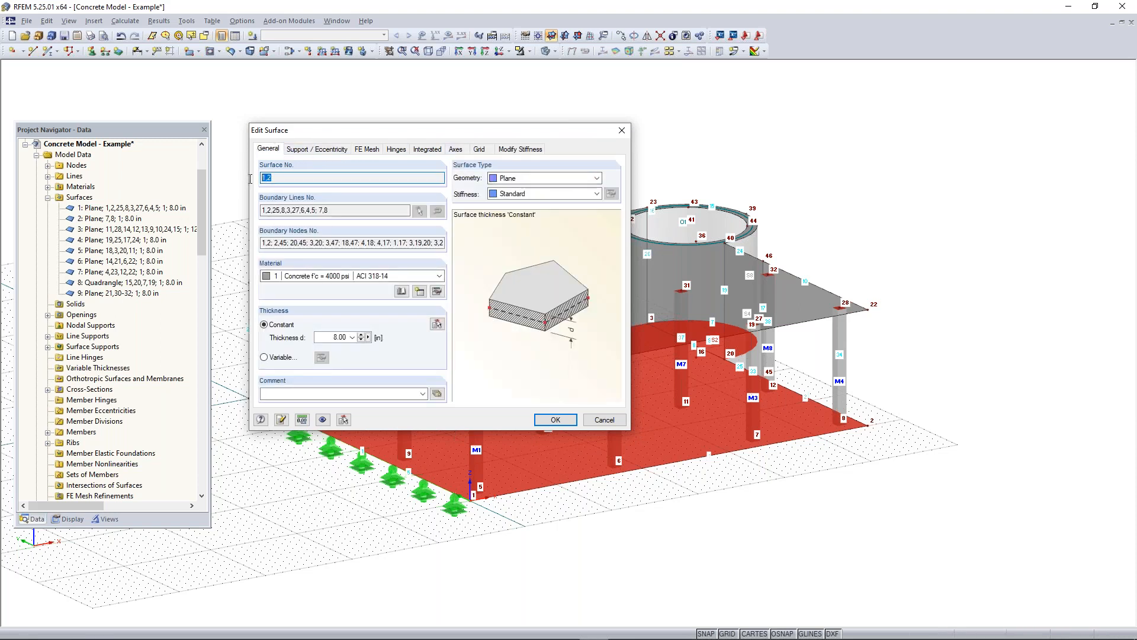
click(555, 420)
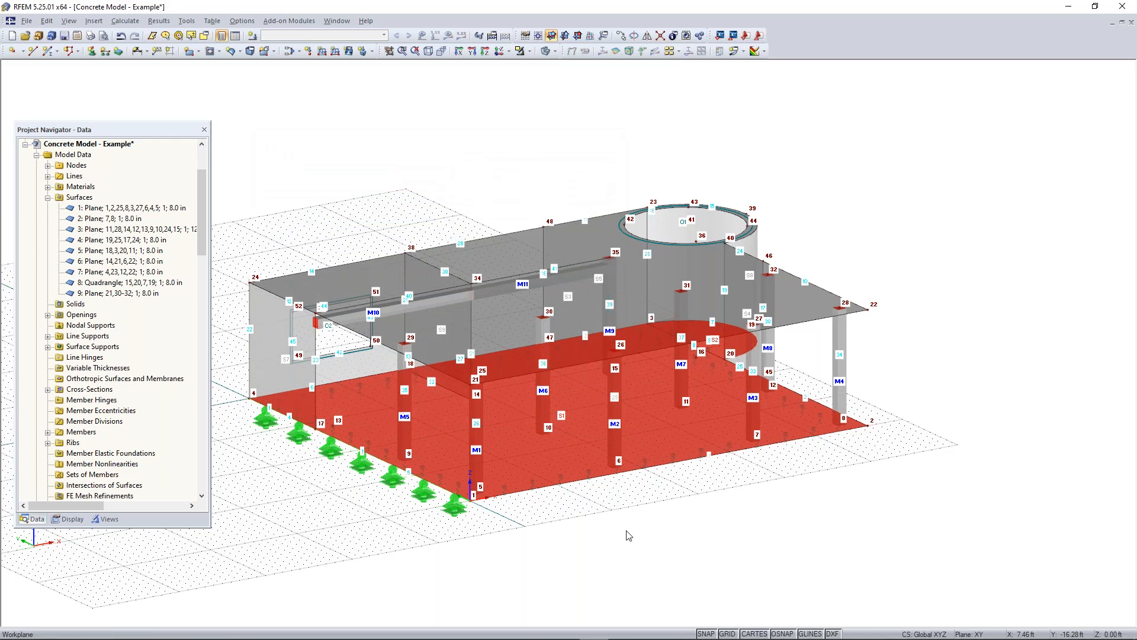
Step: Examine from close up the surface supports beneath the base slab, including the part under the round wall
scroll(542, 457, up, 2)
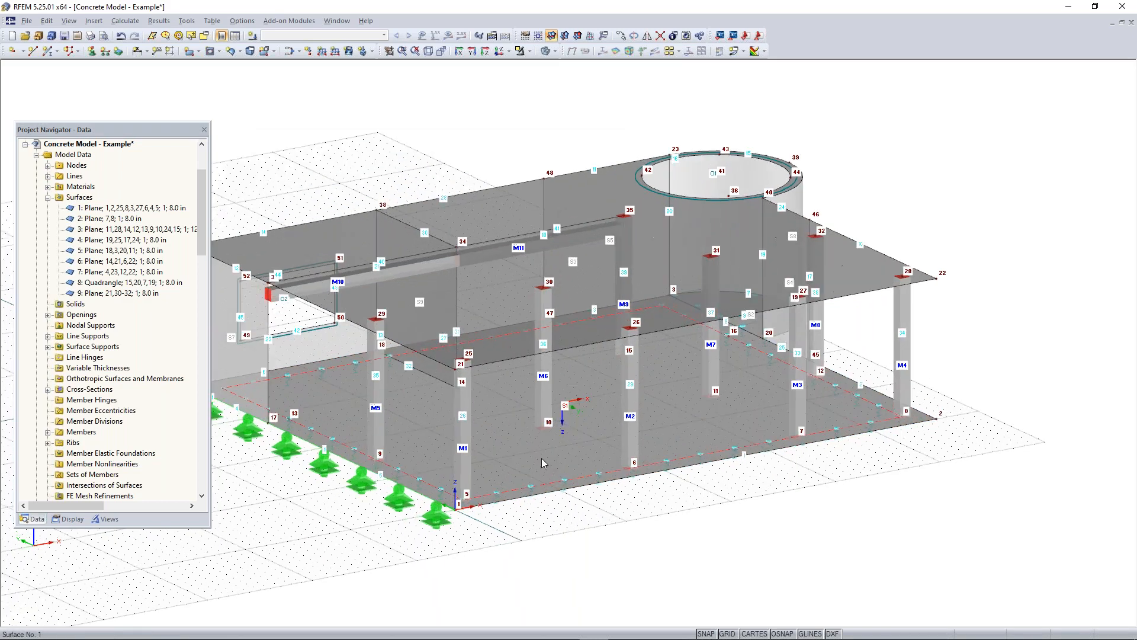
scroll(544, 457, up, 2)
scroll(804, 350, down, 1)
middle_drag(853, 346, 712, 405)
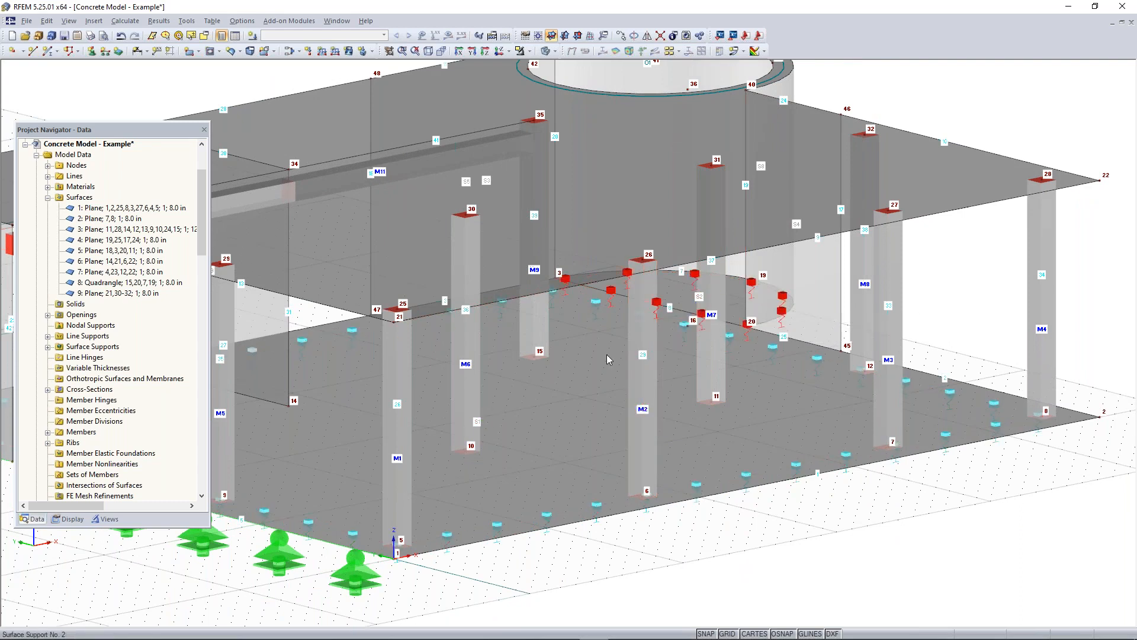
scroll(607, 360, down, 3)
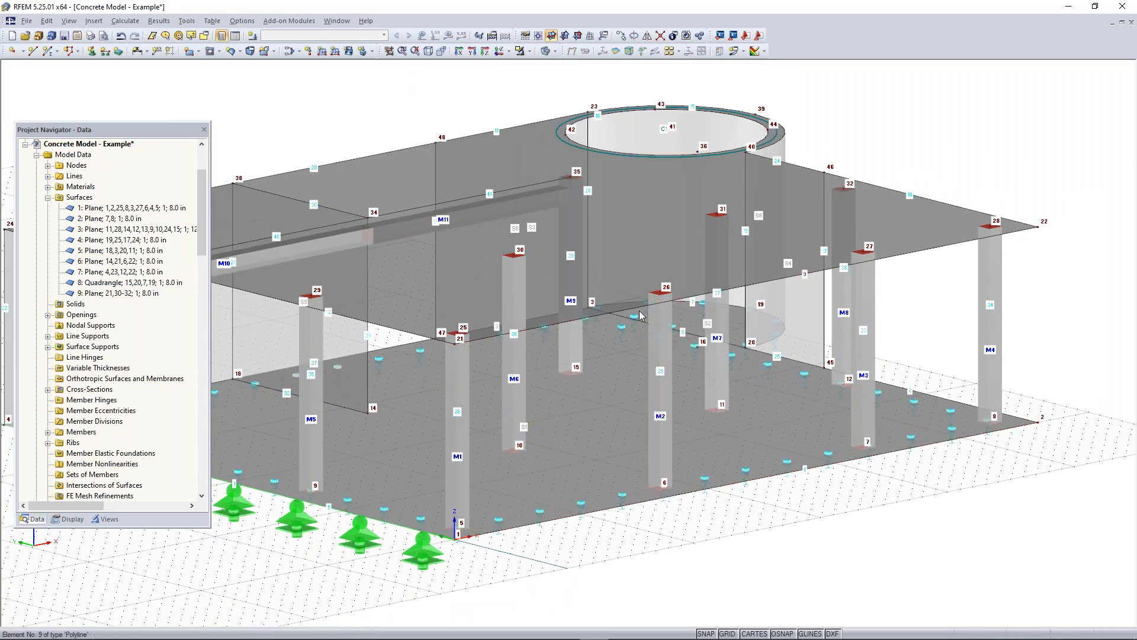
scroll(385, 548, down, 1)
middle_drag(385, 548, 643, 509)
middle_drag(846, 510, 661, 513)
ctrl+middle_drag(661, 513, 613, 511)
scroll(596, 507, up, 3)
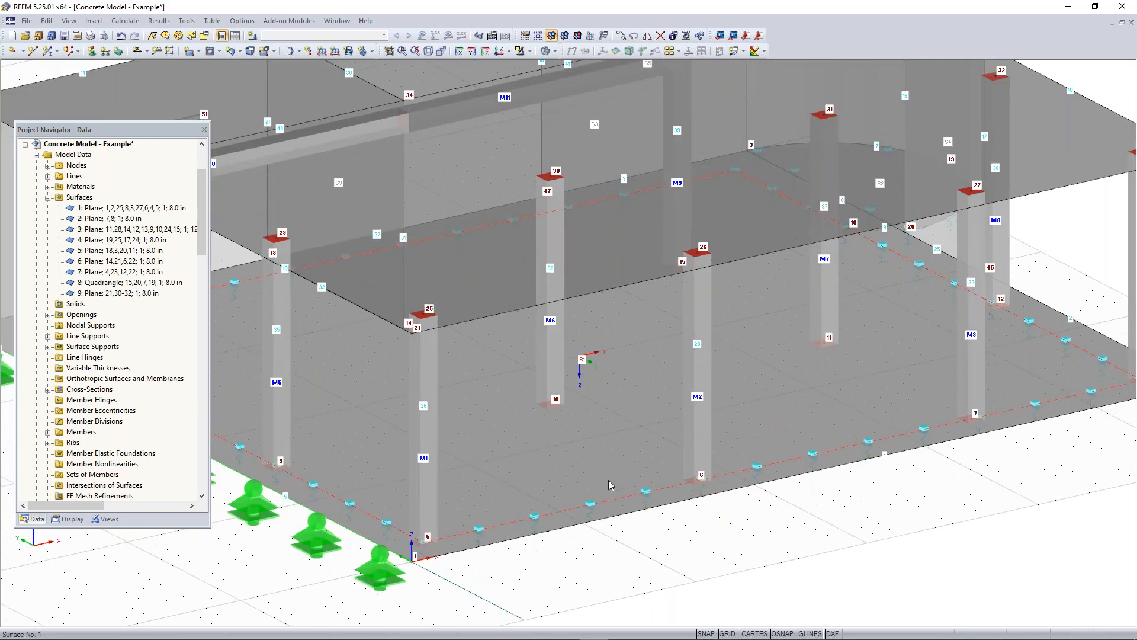
mouse_move(777, 379)
middle_down()
mouse_move(738, 410)
mouse_move(774, 396)
middle_up()
ctrl+middle_drag(798, 455, 799, 452)
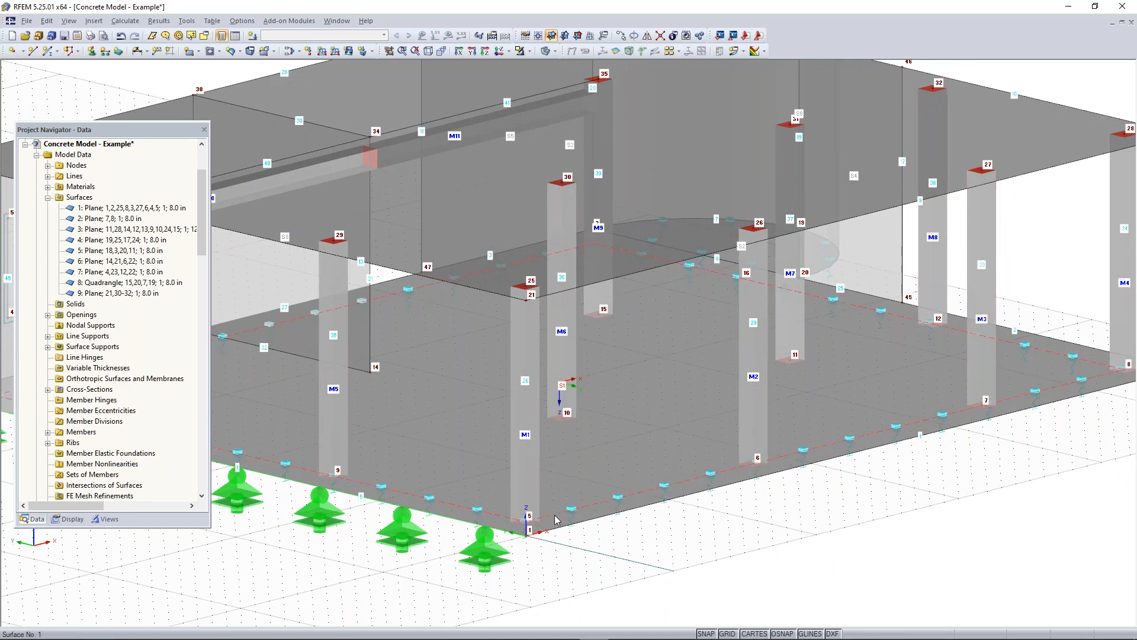
scroll(756, 482, down, 3)
ctrl+middle_drag(756, 483, 881, 482)
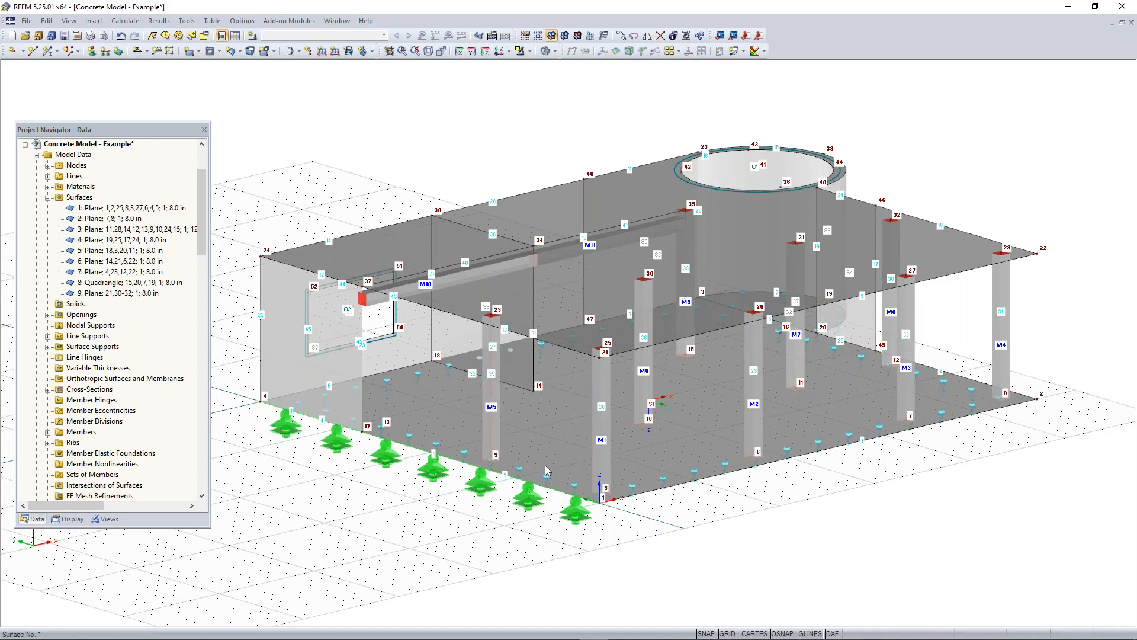
Step: Modify the stiffness of column members 1-9 according to ACI 318-19 Table 6.6.3.1.1(a) with the component type Columns
ctrl+middle_drag(714, 529, 736, 465)
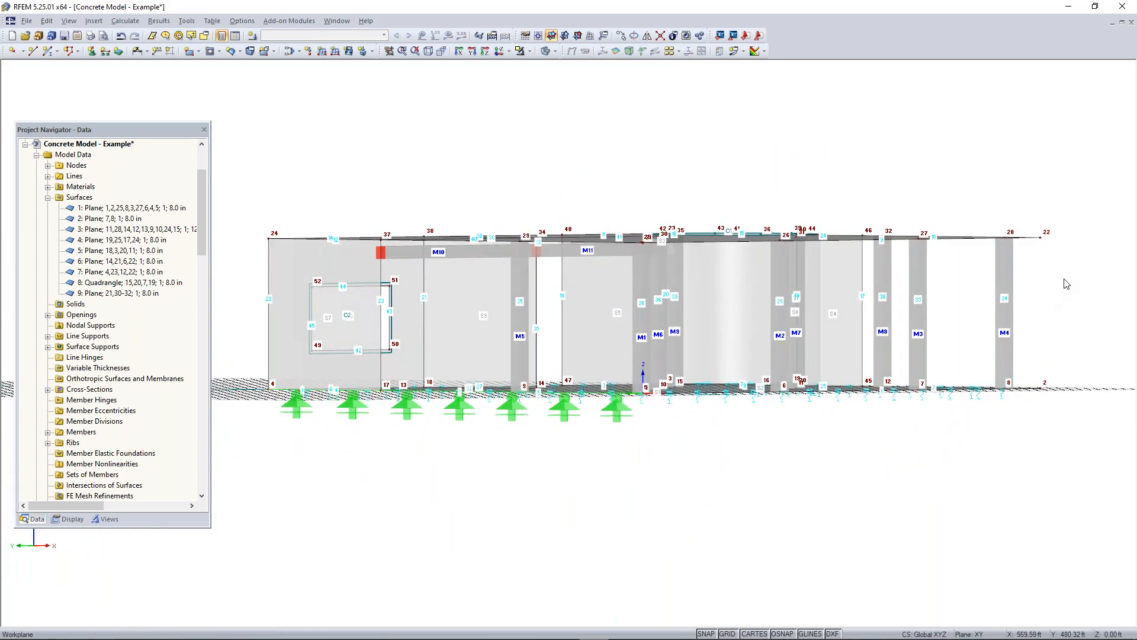
drag(1062, 278, 231, 317)
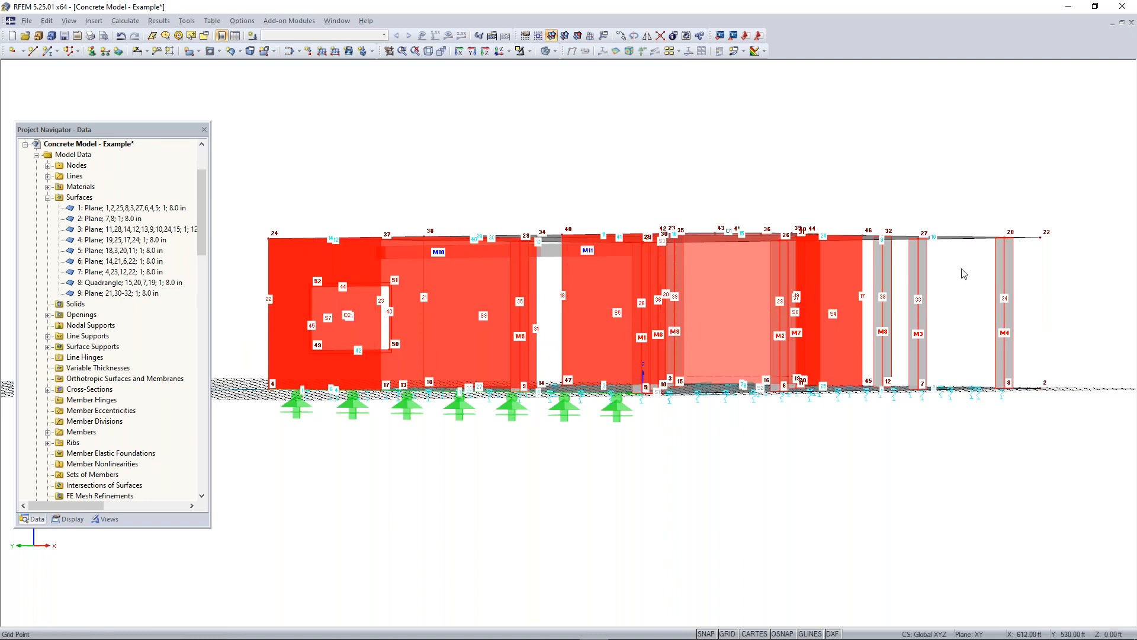
right_click(886, 276)
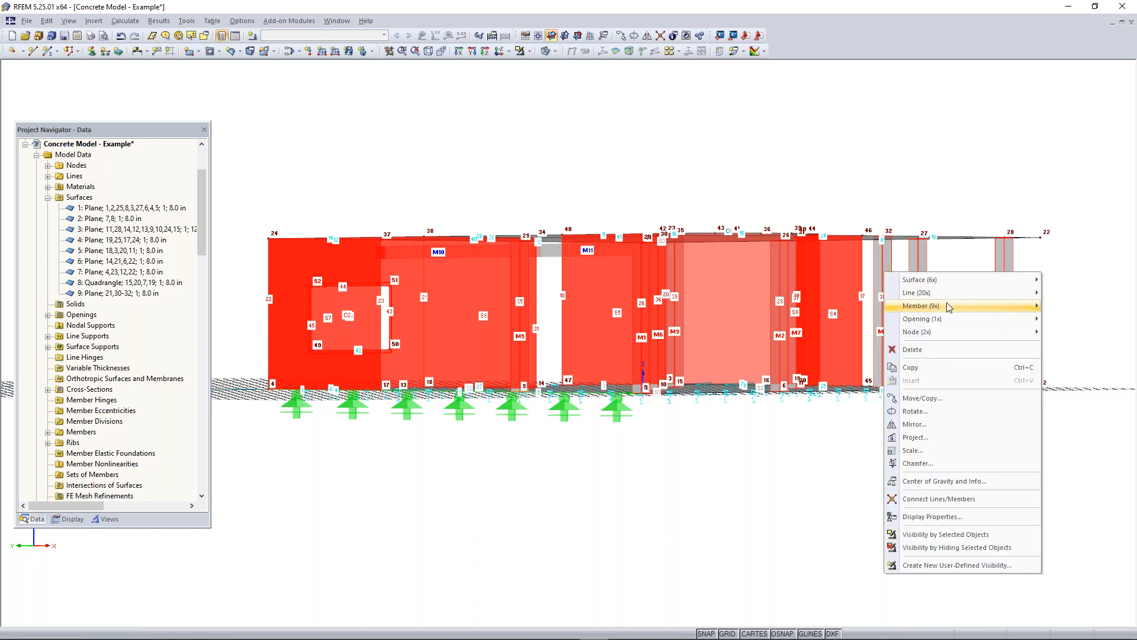
mouse_move(946, 307)
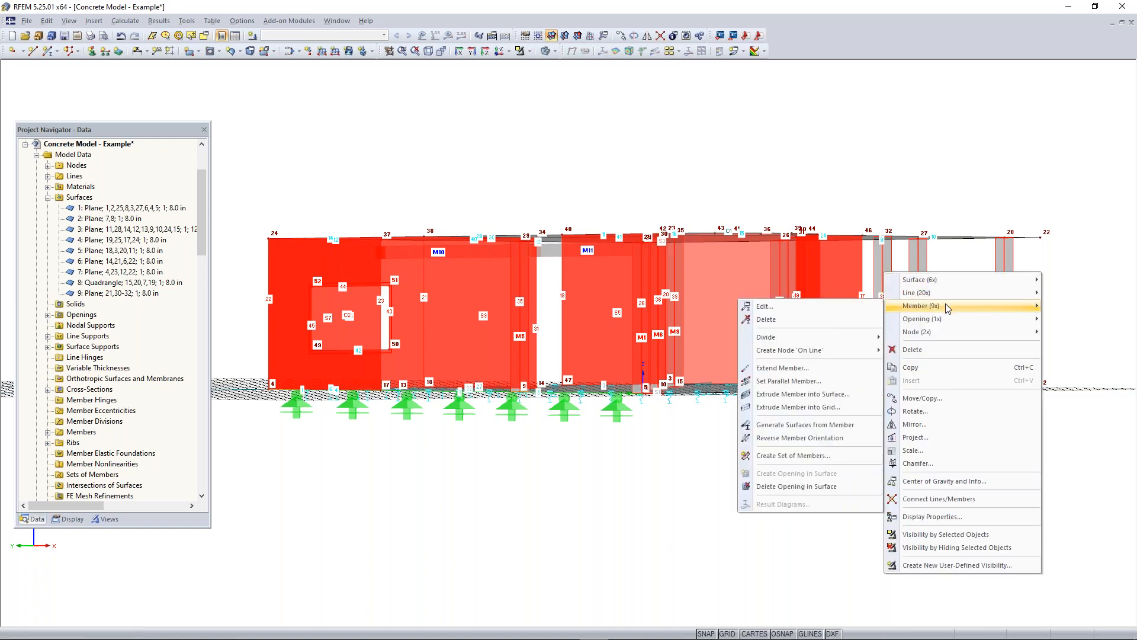
click(538, 200)
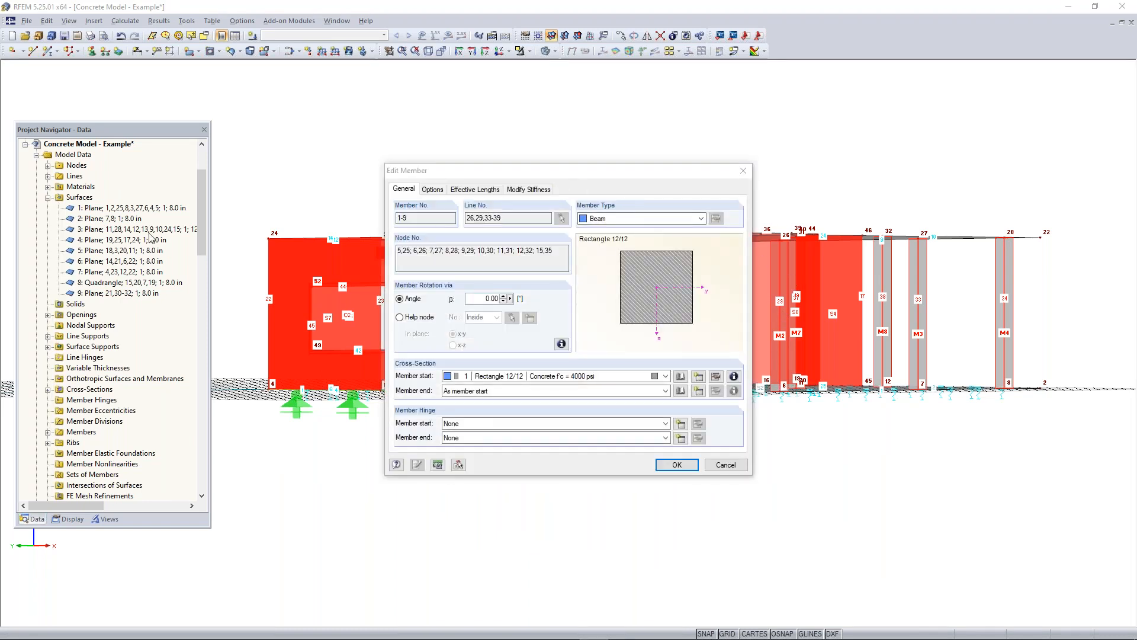
click(532, 188)
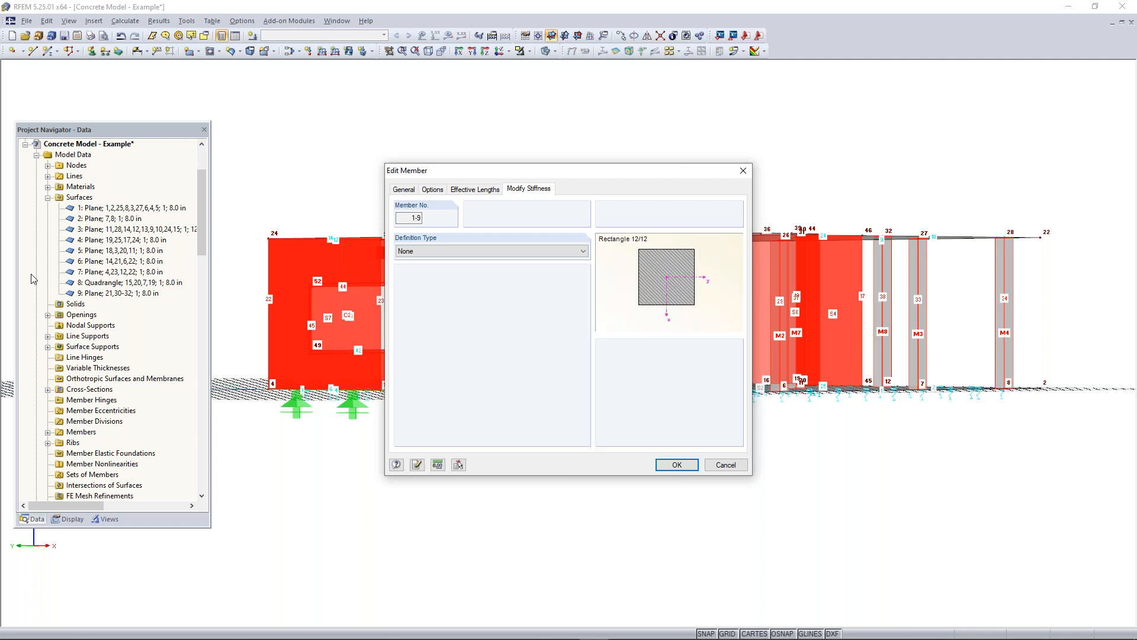
click(474, 255)
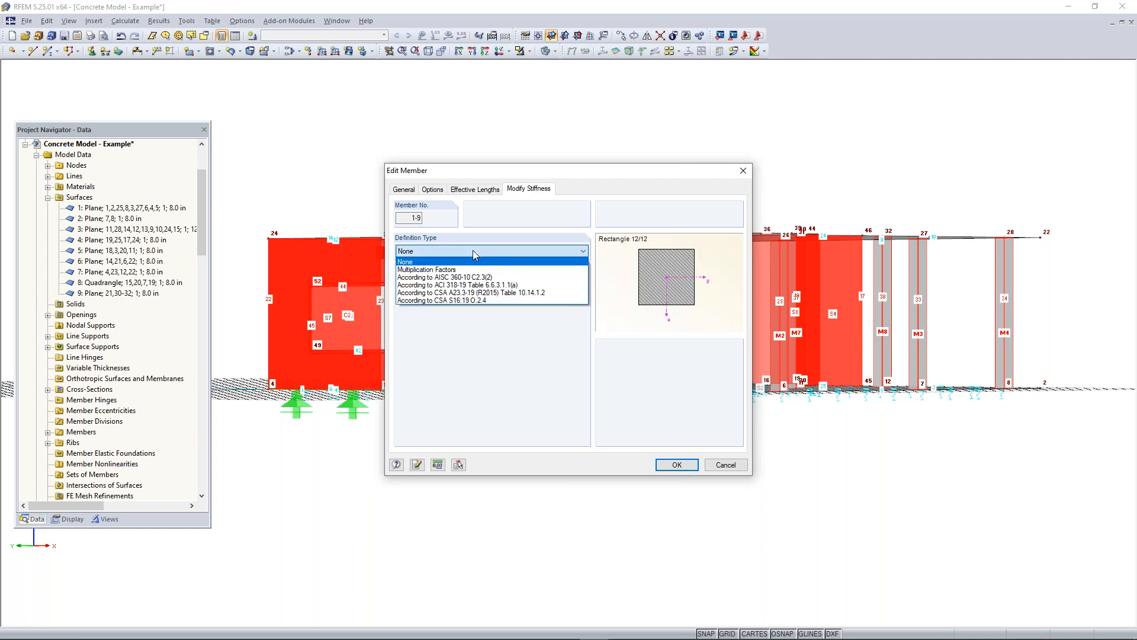
click(477, 270)
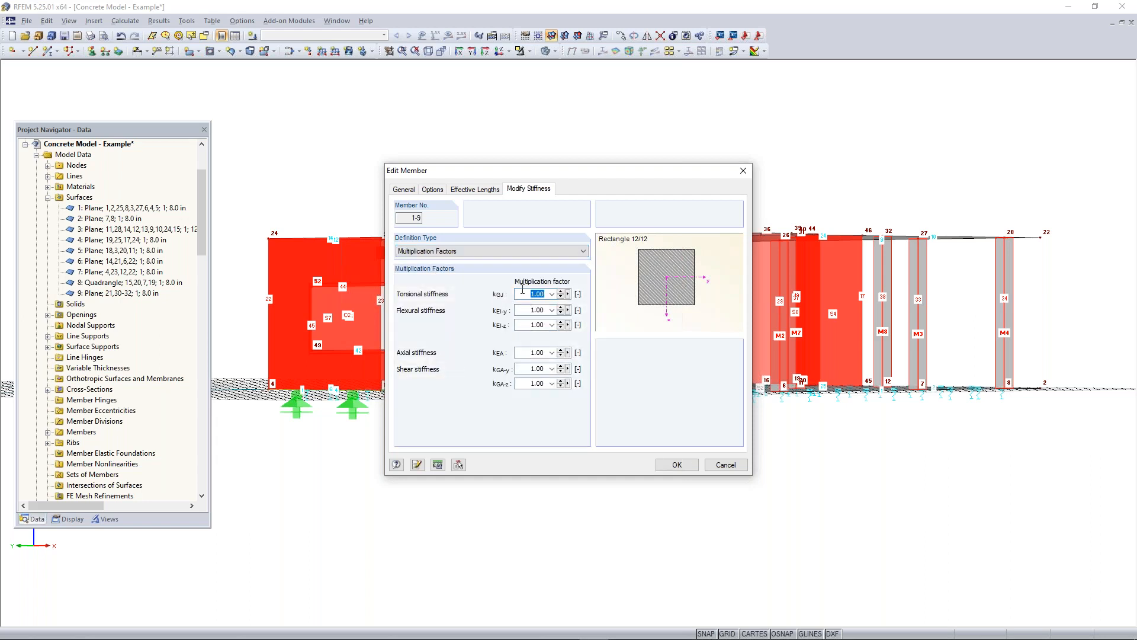
click(486, 252)
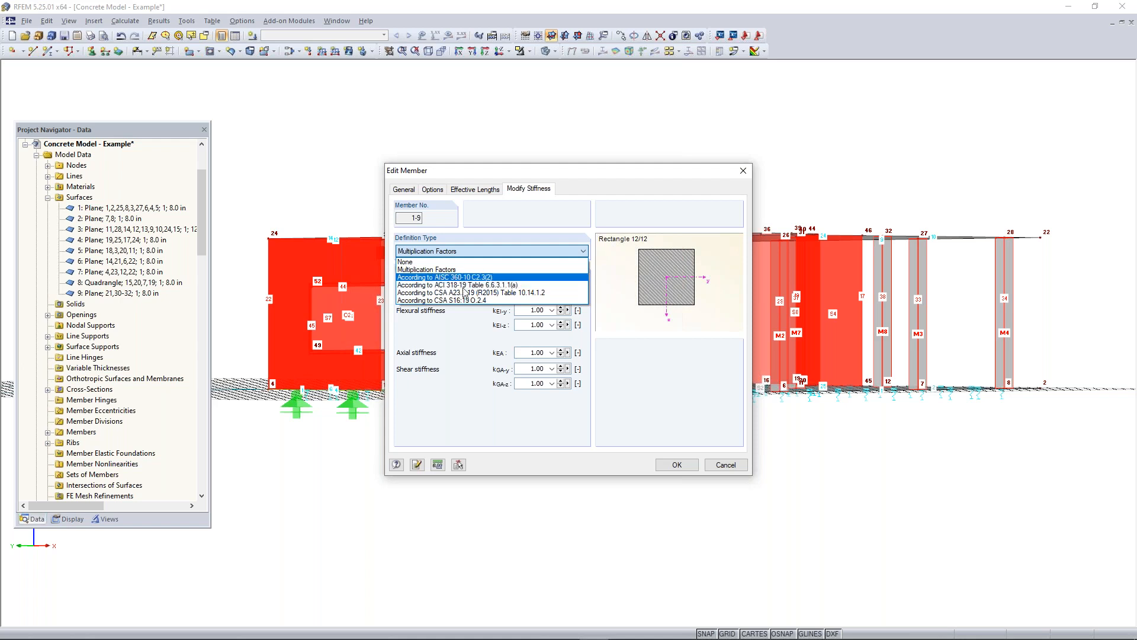
click(463, 286)
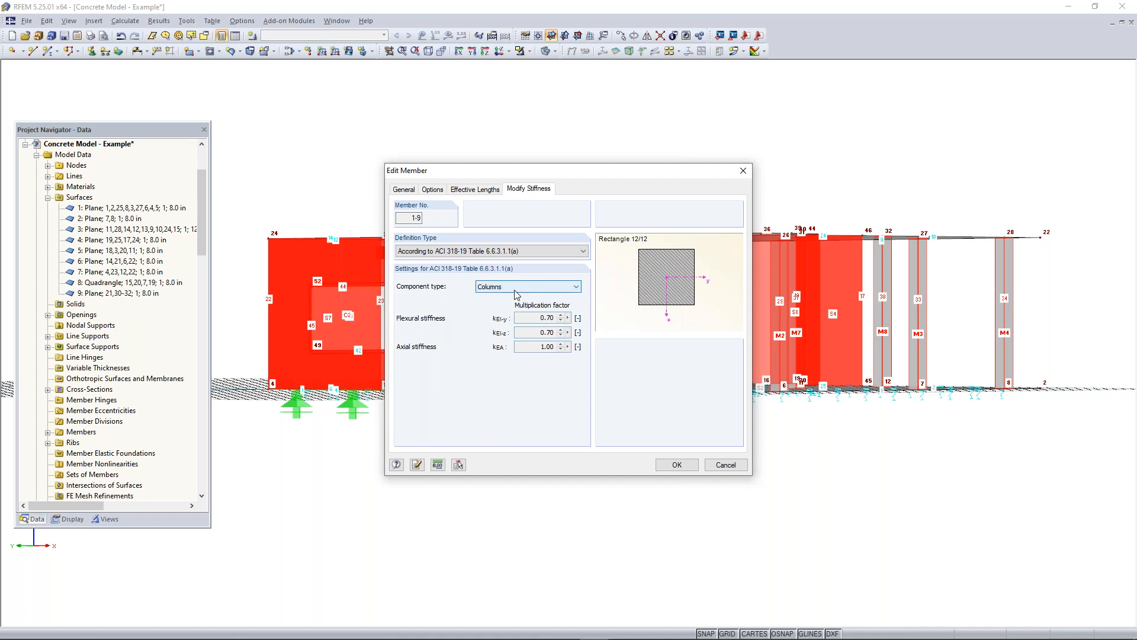
click(524, 320)
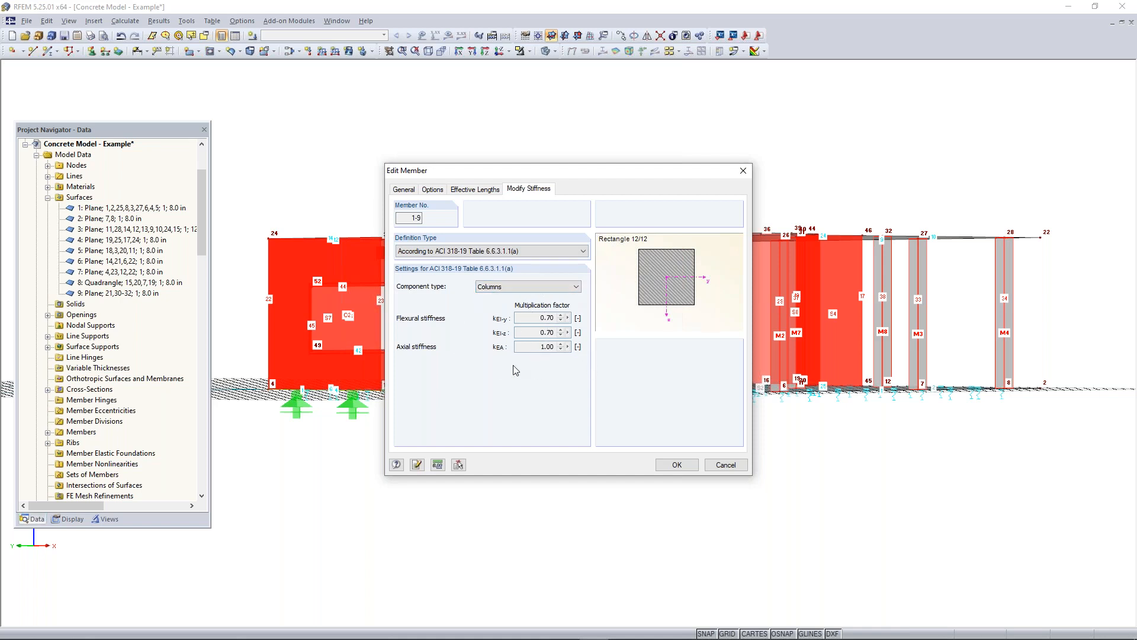
click(676, 464)
click(674, 464)
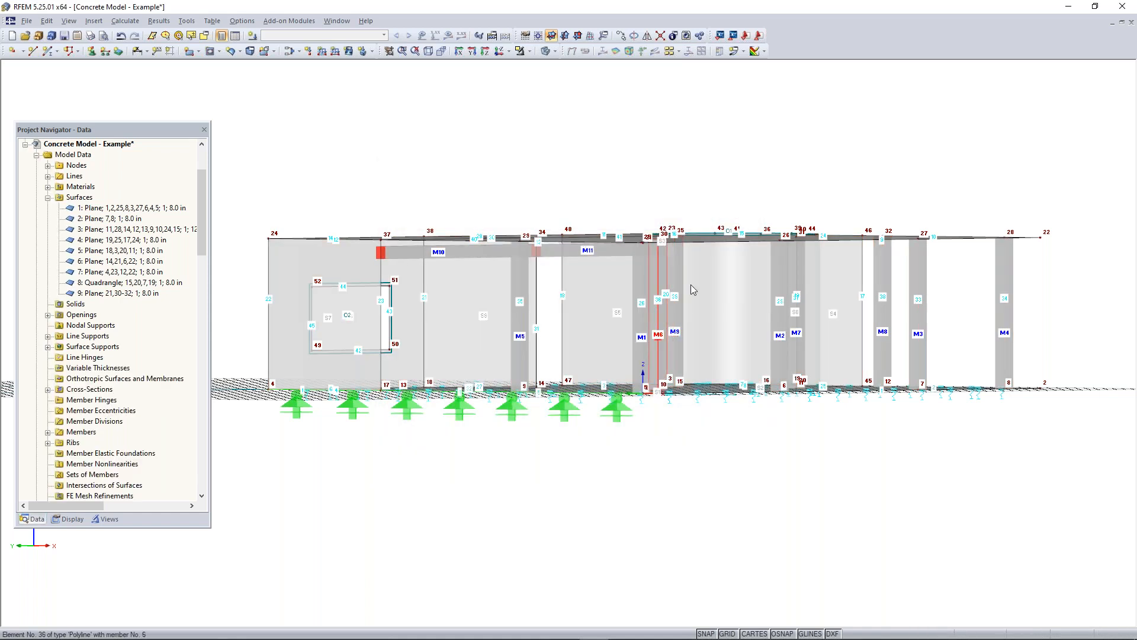
Step: Modify the stiffness of wall surfaces 4-9 according to ACI 318-19 Table 6.6.3.1.1(a) with the component type Walls uncracked
drag(1058, 274, 218, 339)
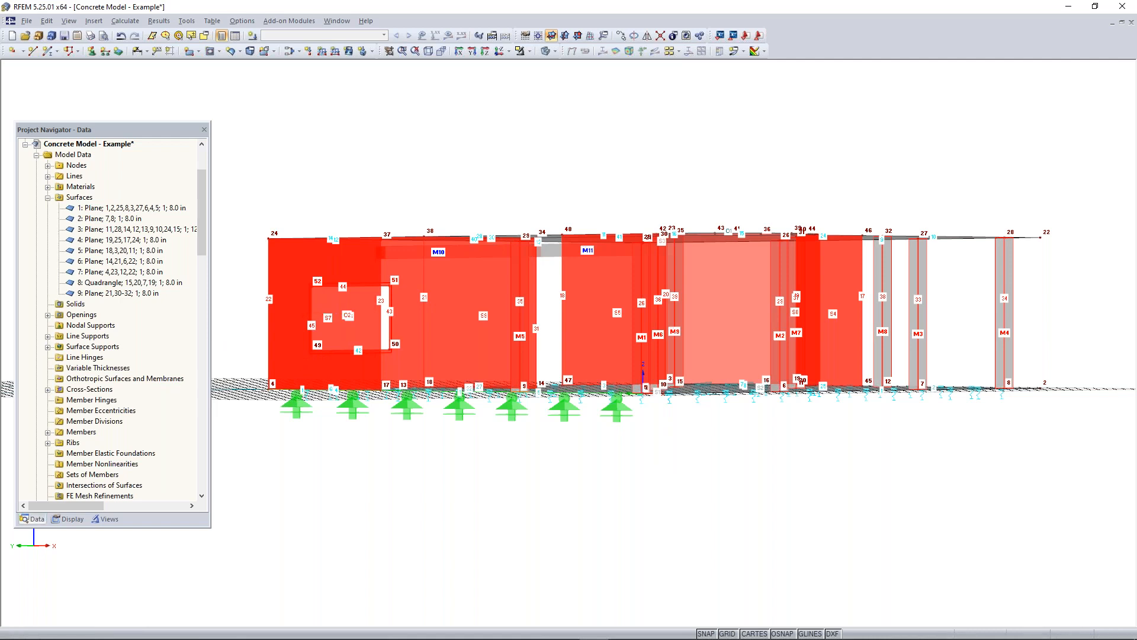
right_click(284, 323)
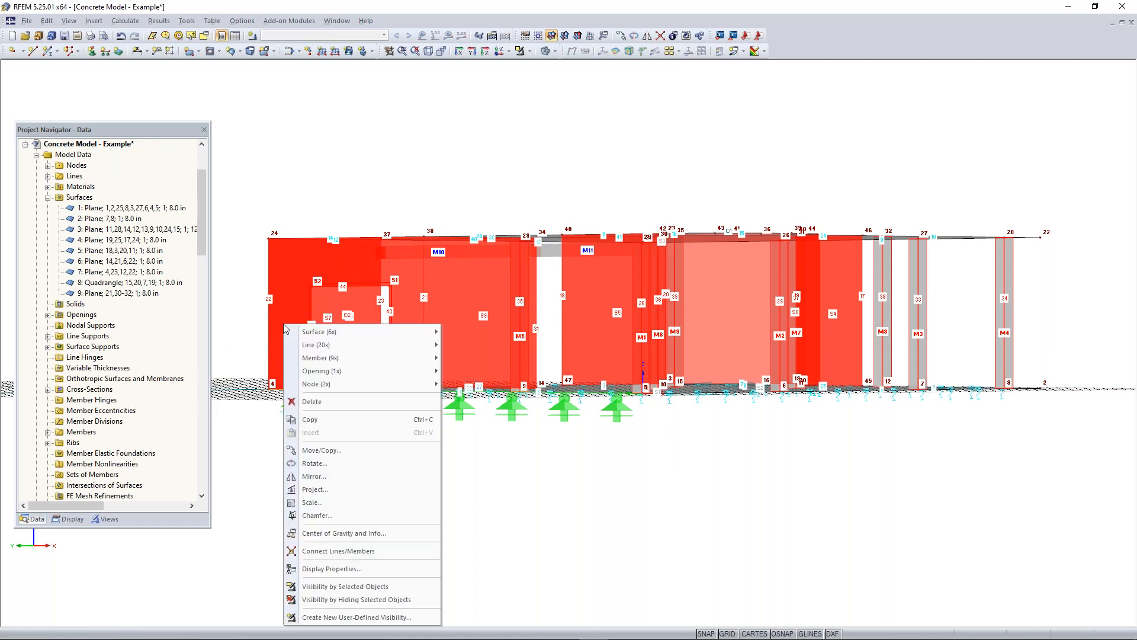
mouse_move(347, 332)
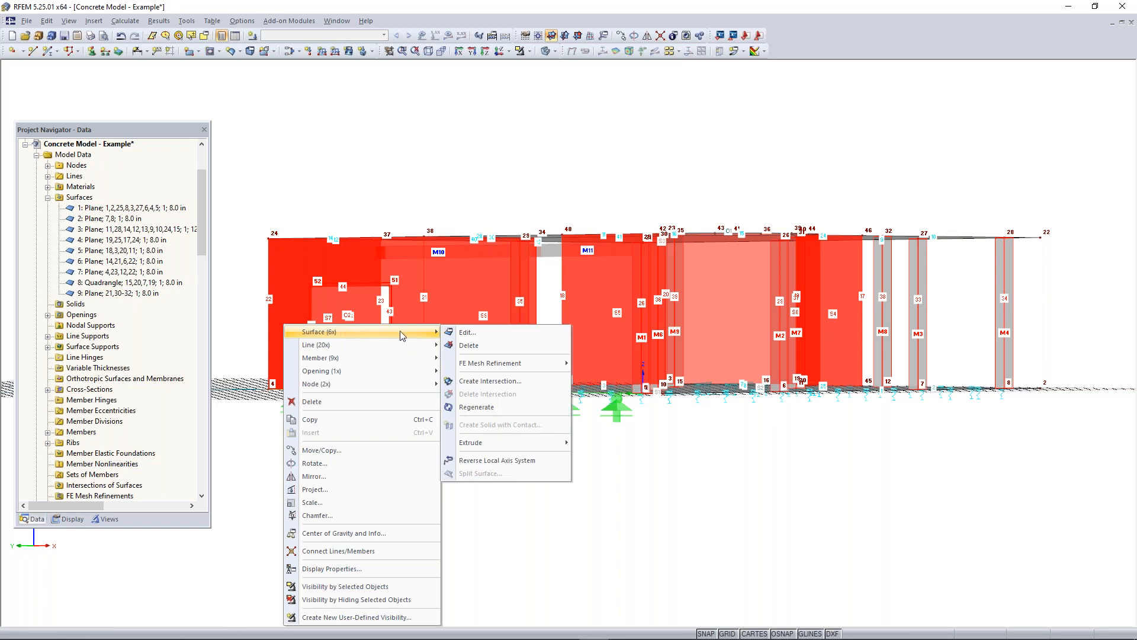
click(485, 337)
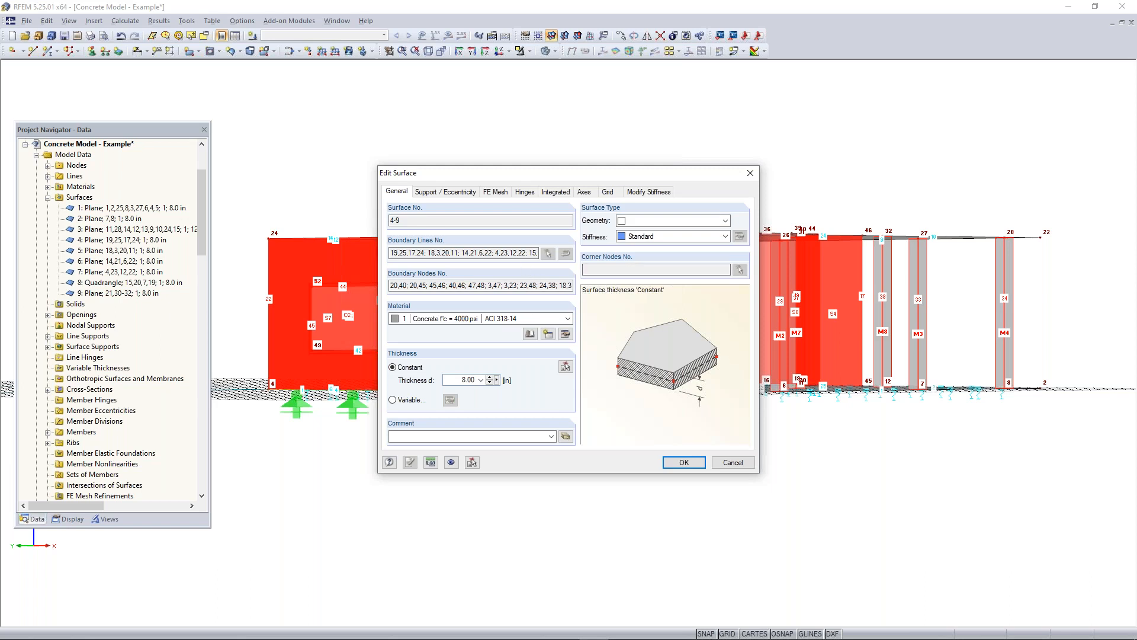
click(651, 194)
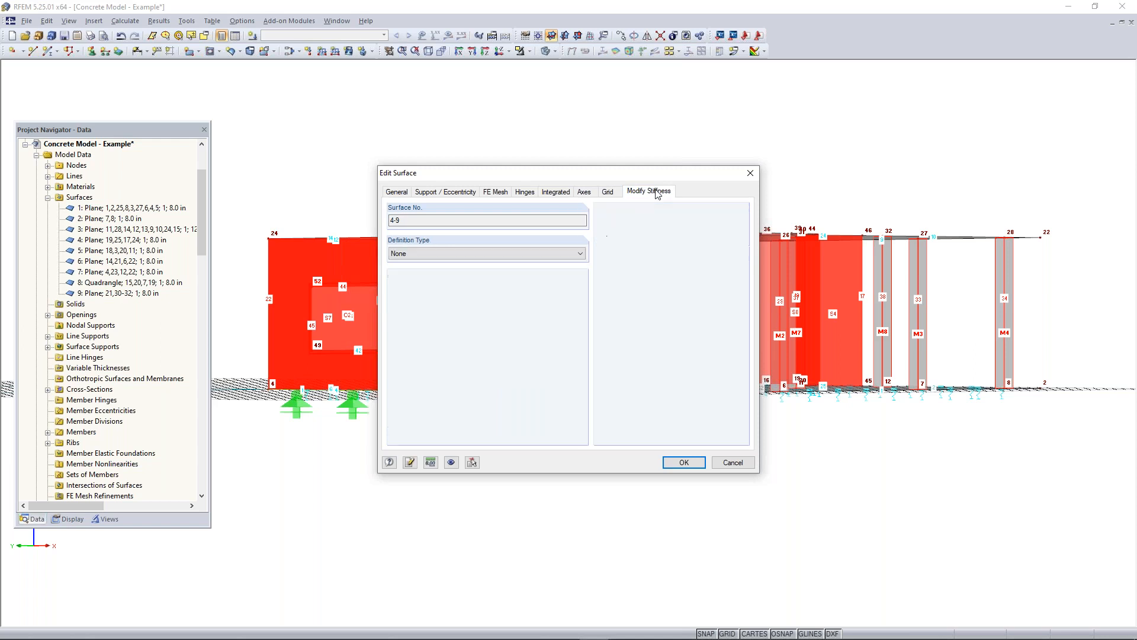
click(580, 254)
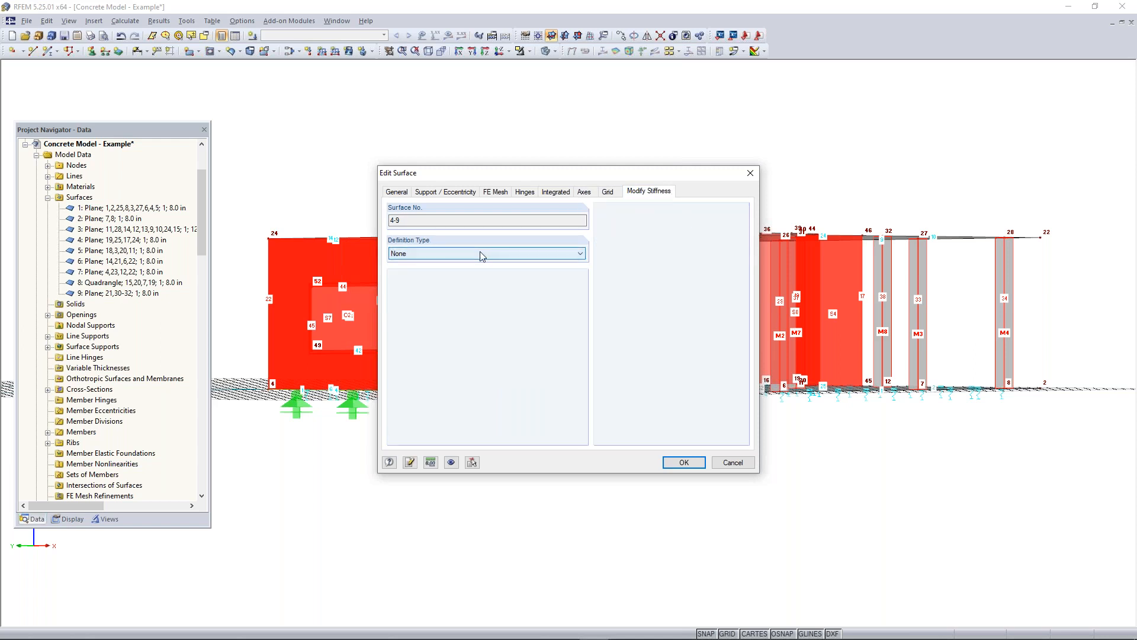
click(453, 279)
click(500, 291)
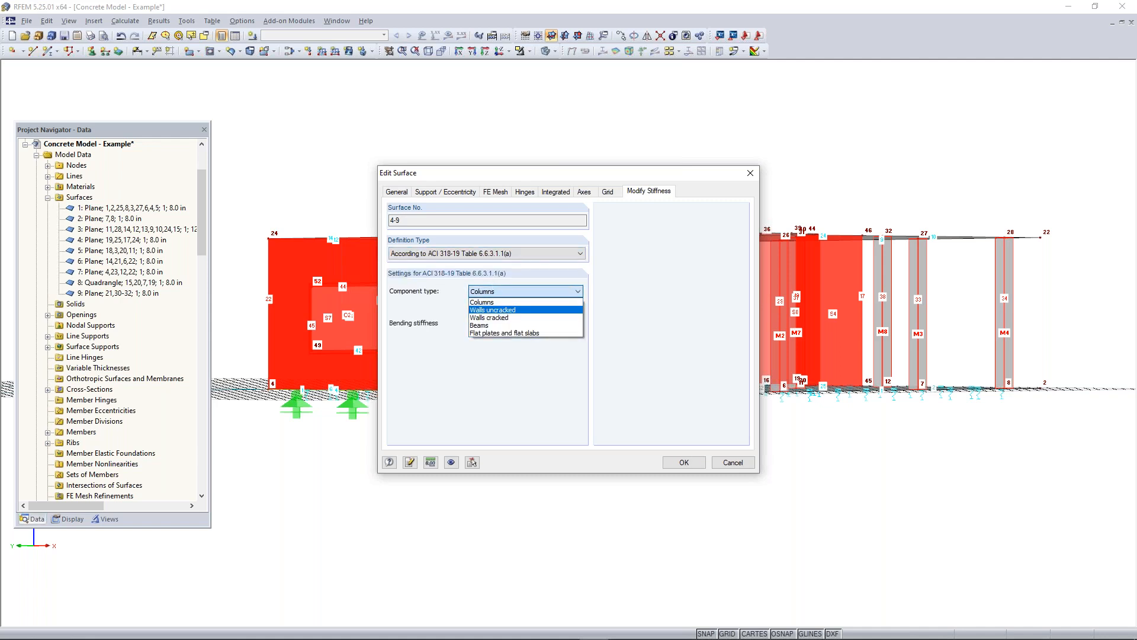
click(520, 310)
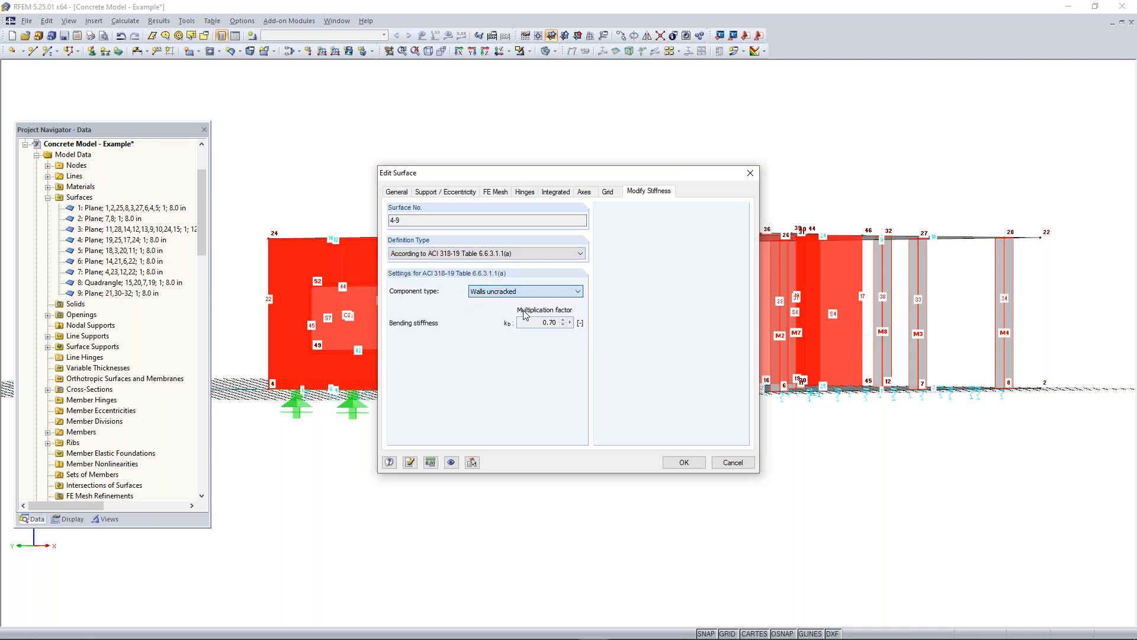
click(684, 462)
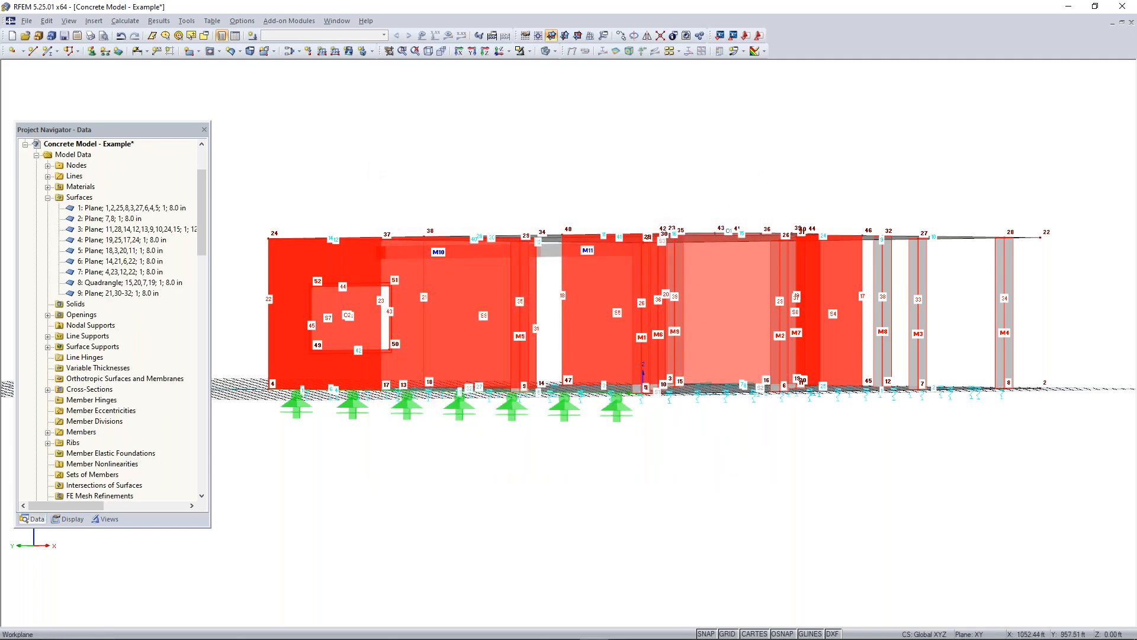
Step: Modify the stiffness of slab surfaces 1-3 according to ACI 318-19 Table 6.6.3.1.1(a) with the component type Flat plates and flat slabs
ctrl+middle_drag(768, 173, 688, 483)
click(687, 487)
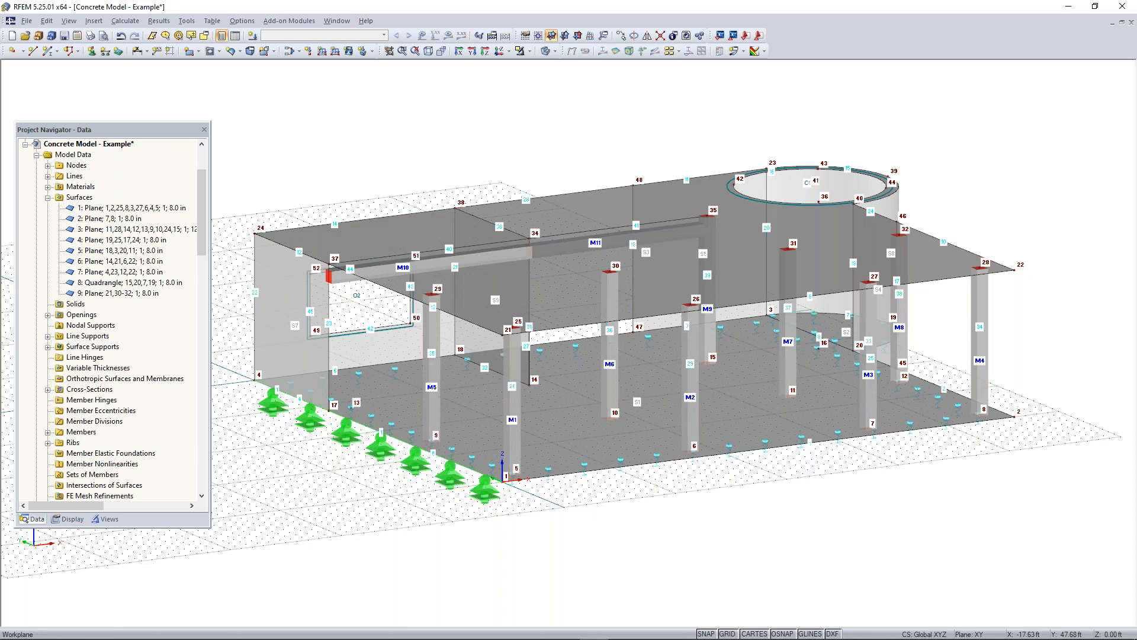
click(104, 208)
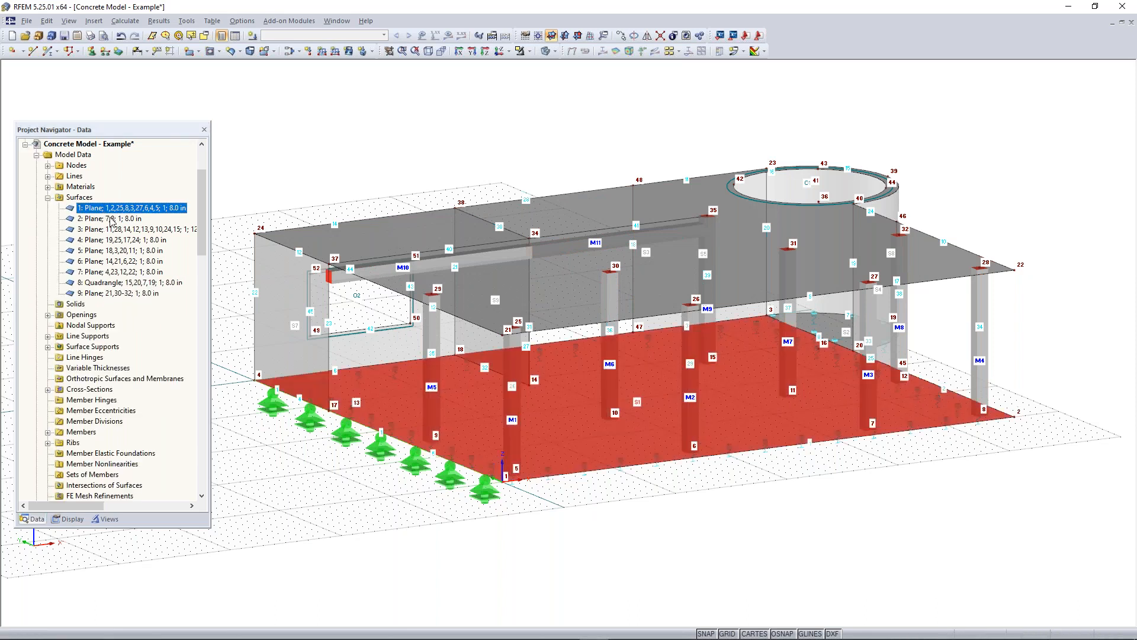
ctrl+click(110, 218)
ctrl+click(112, 229)
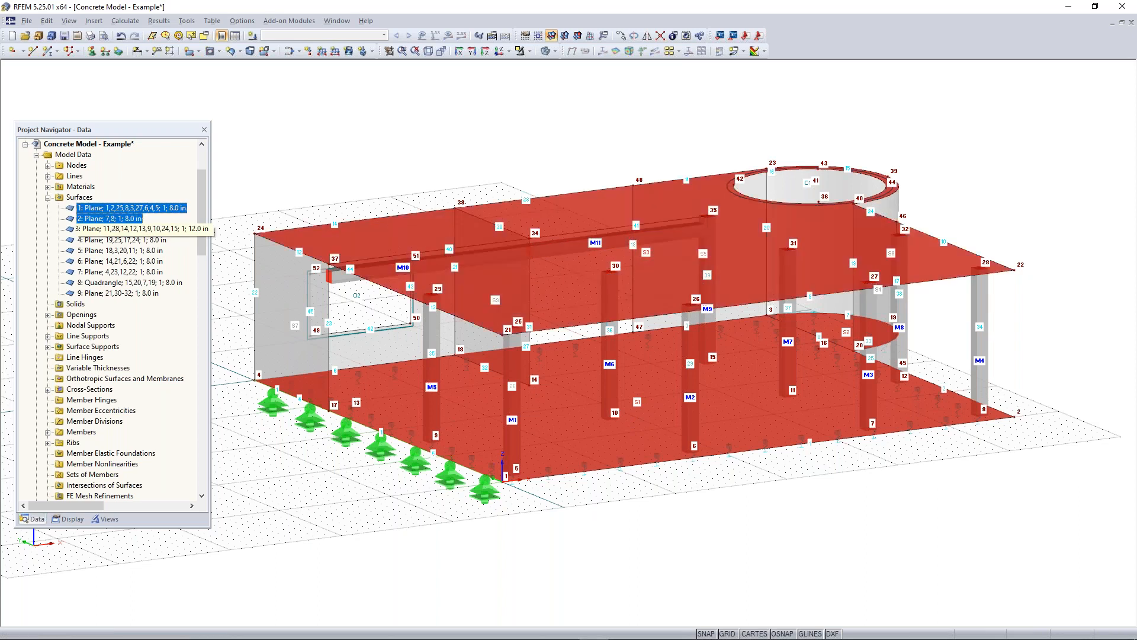
right_click(367, 239)
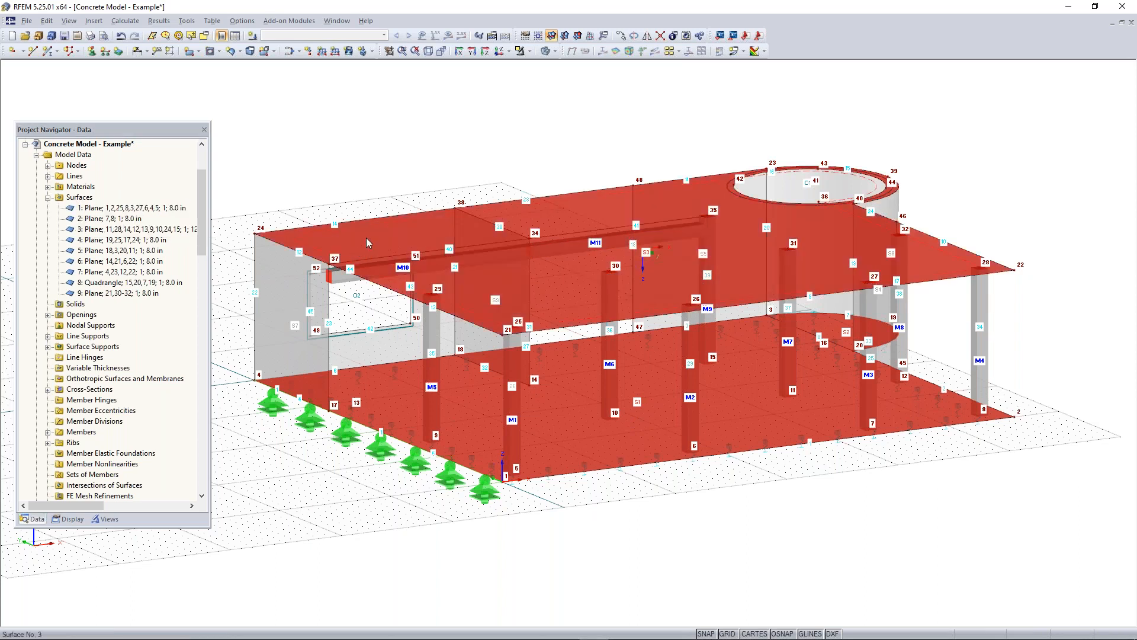
click(414, 246)
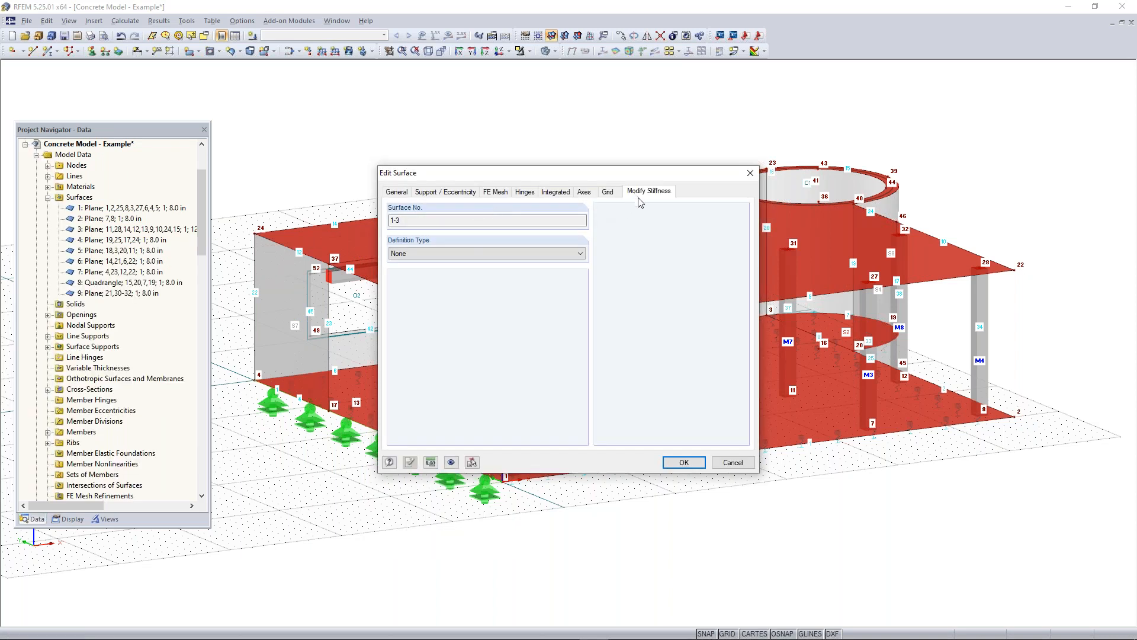
click(511, 253)
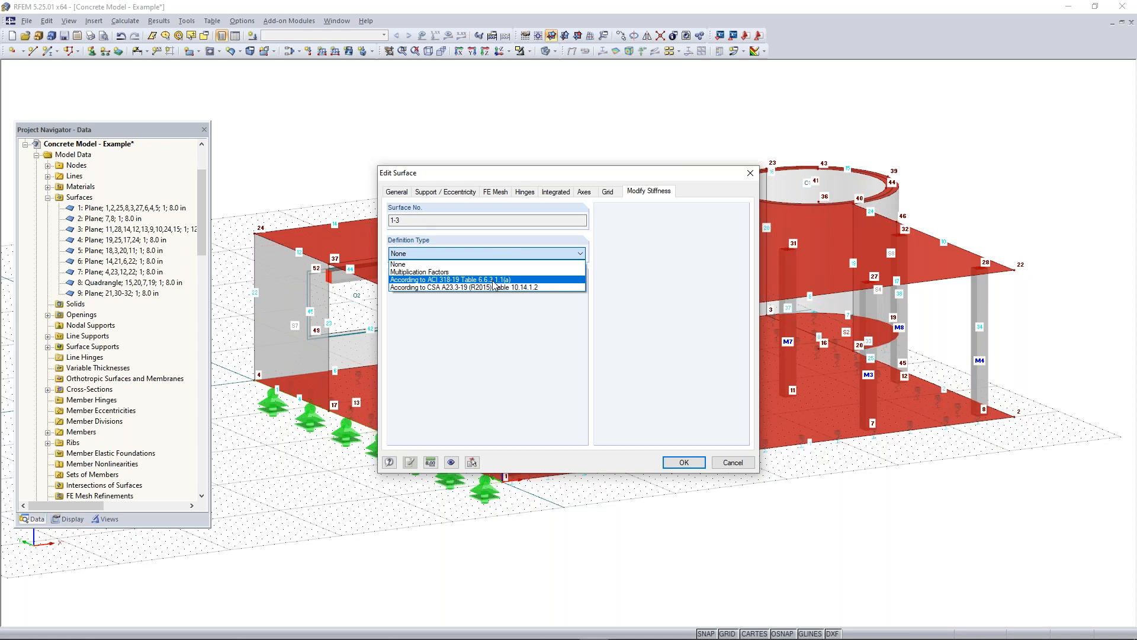
click(486, 279)
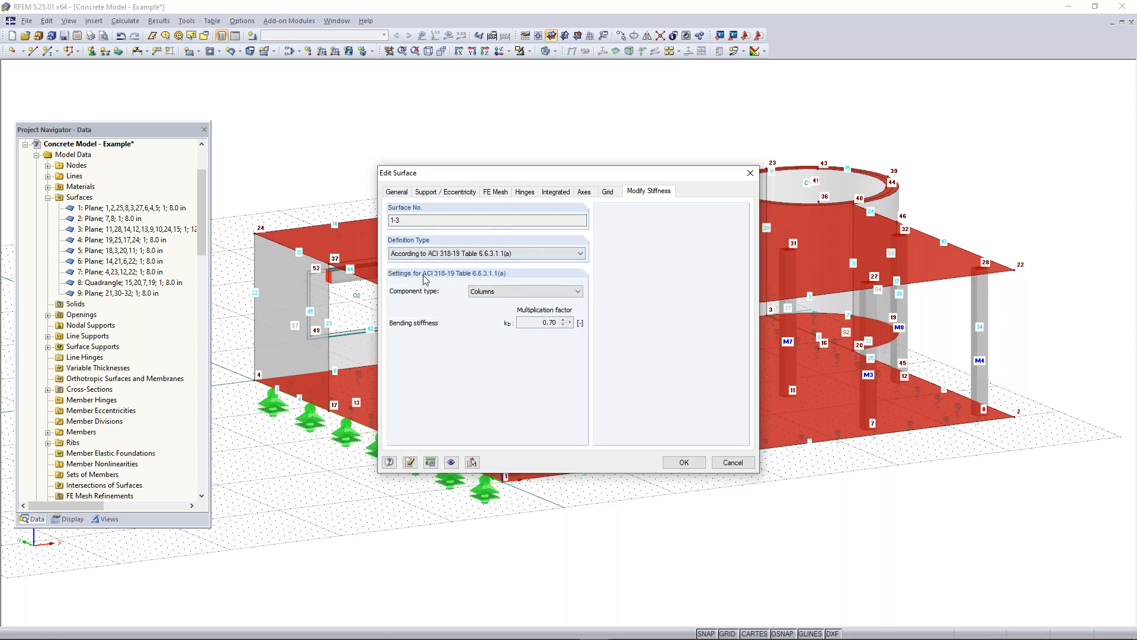
click(501, 293)
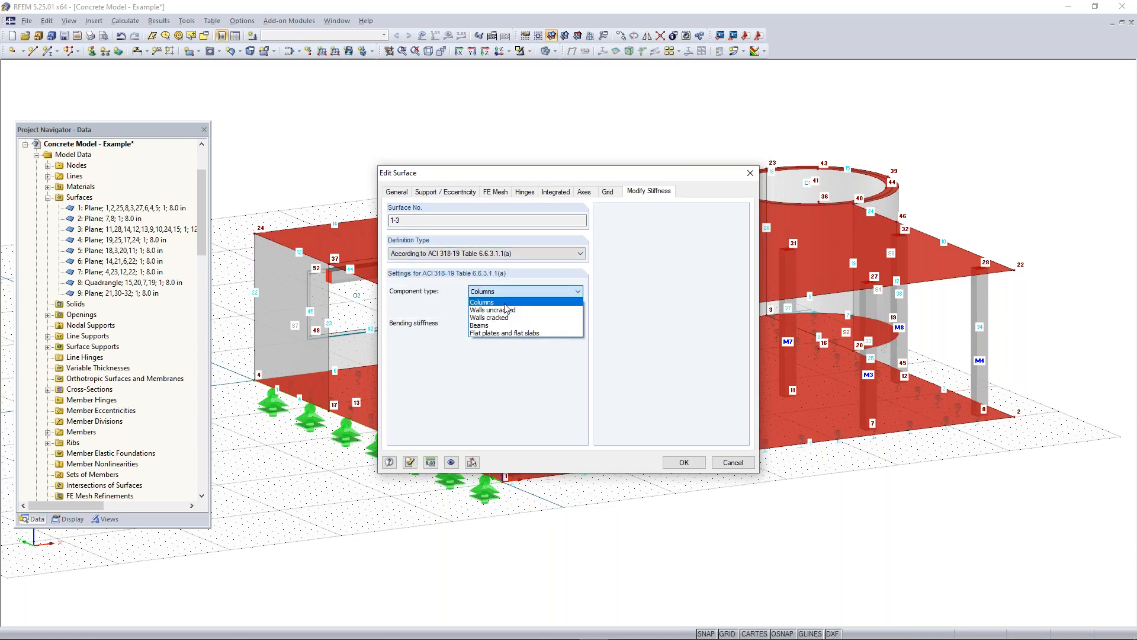
click(514, 333)
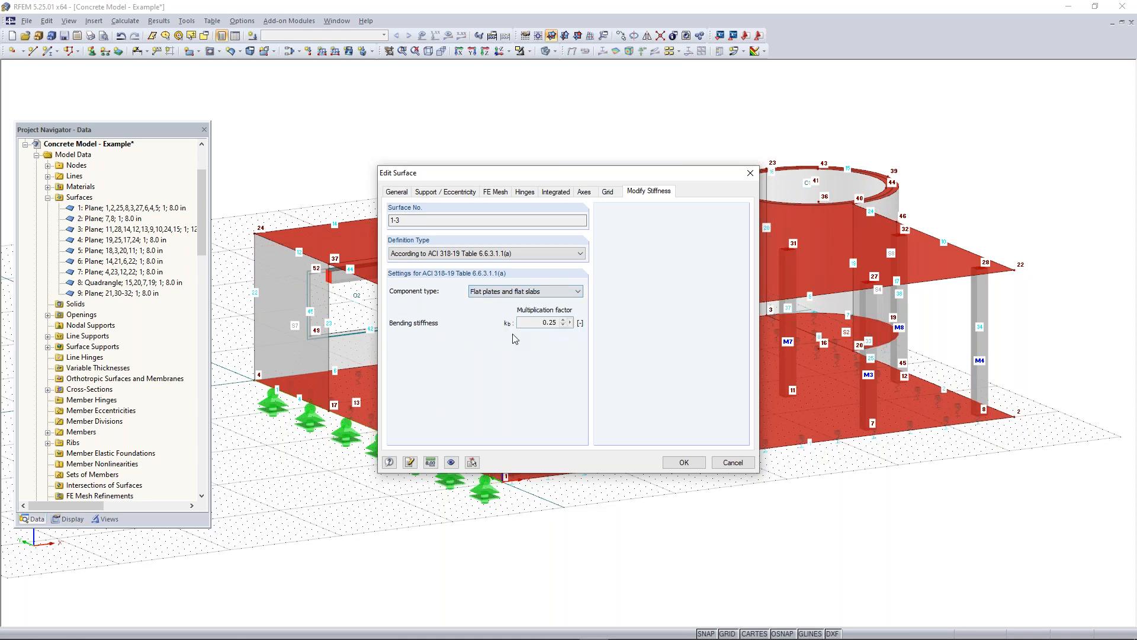
click(687, 463)
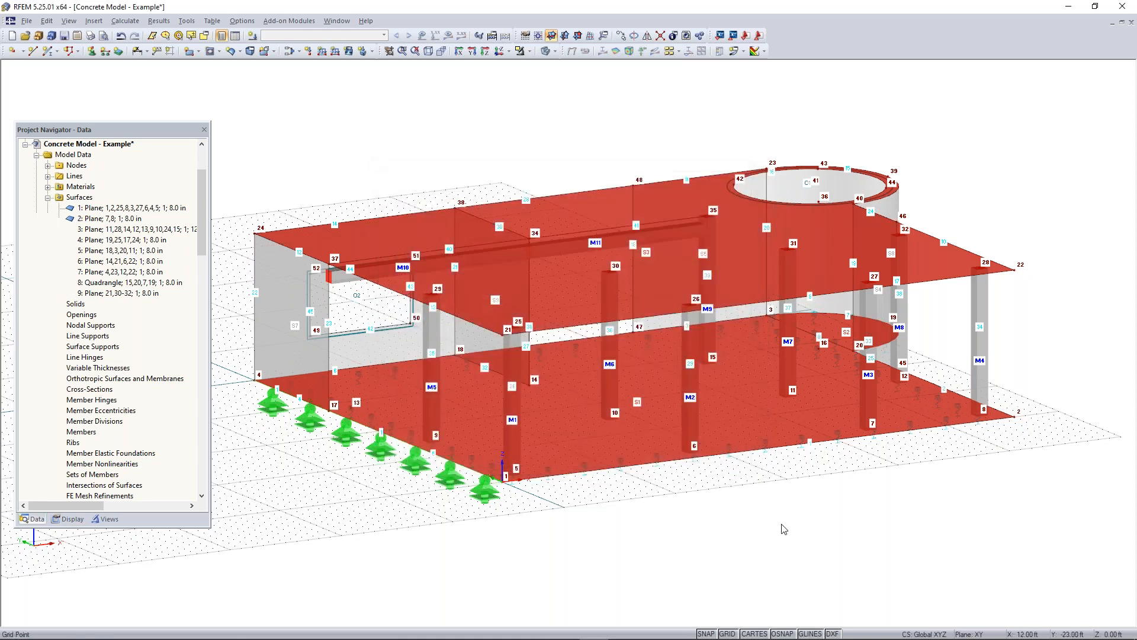
Step: Modify the stiffness of rib members 10 and 11 according to ACI 318-19 Table 6.6.3.1.1(a) with the component type Beams
click(445, 265)
right_click(549, 245)
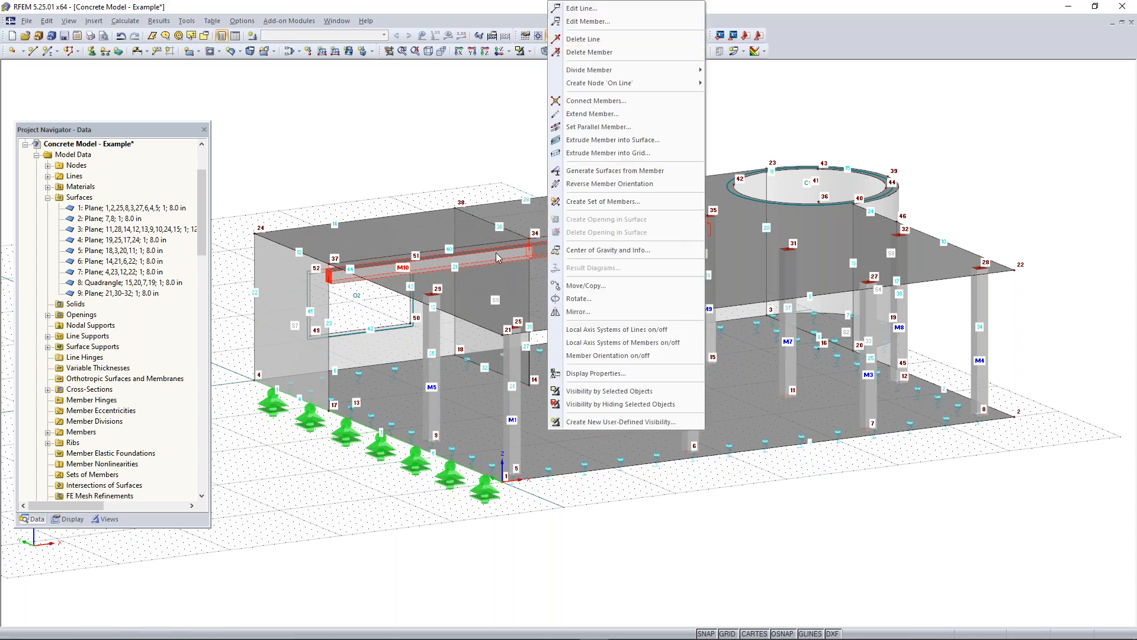
click(588, 22)
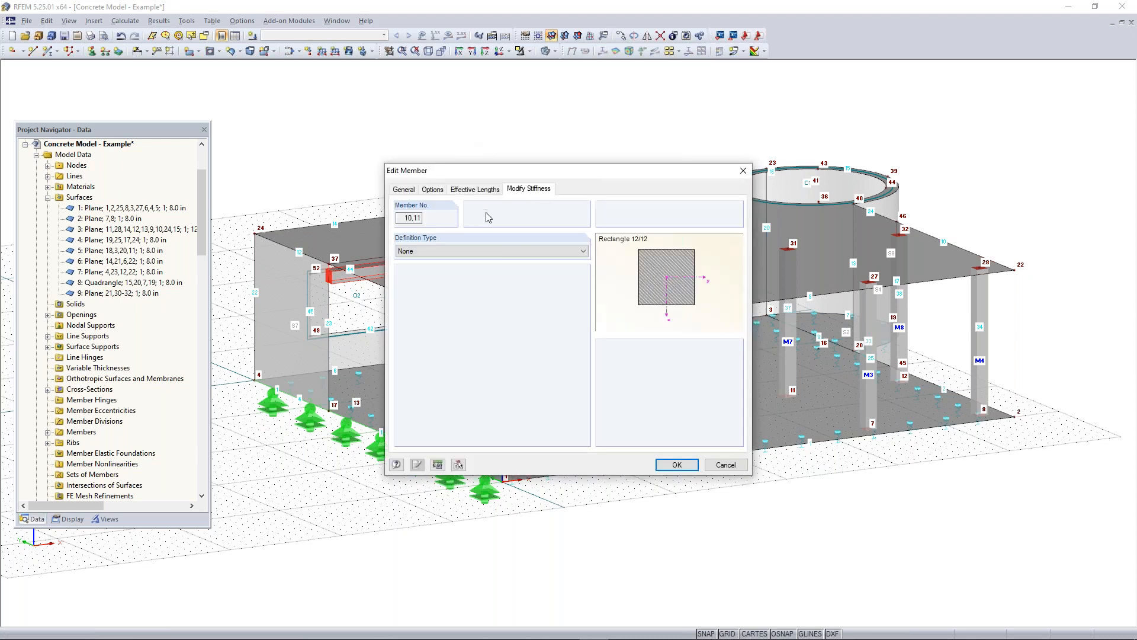
click(506, 255)
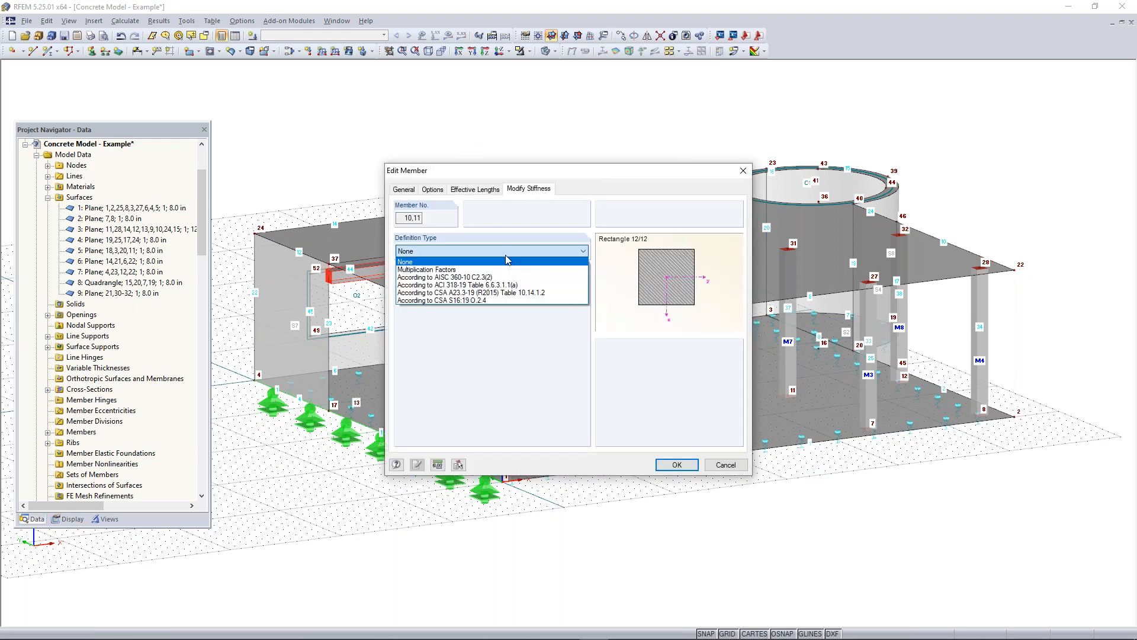
click(469, 284)
click(523, 288)
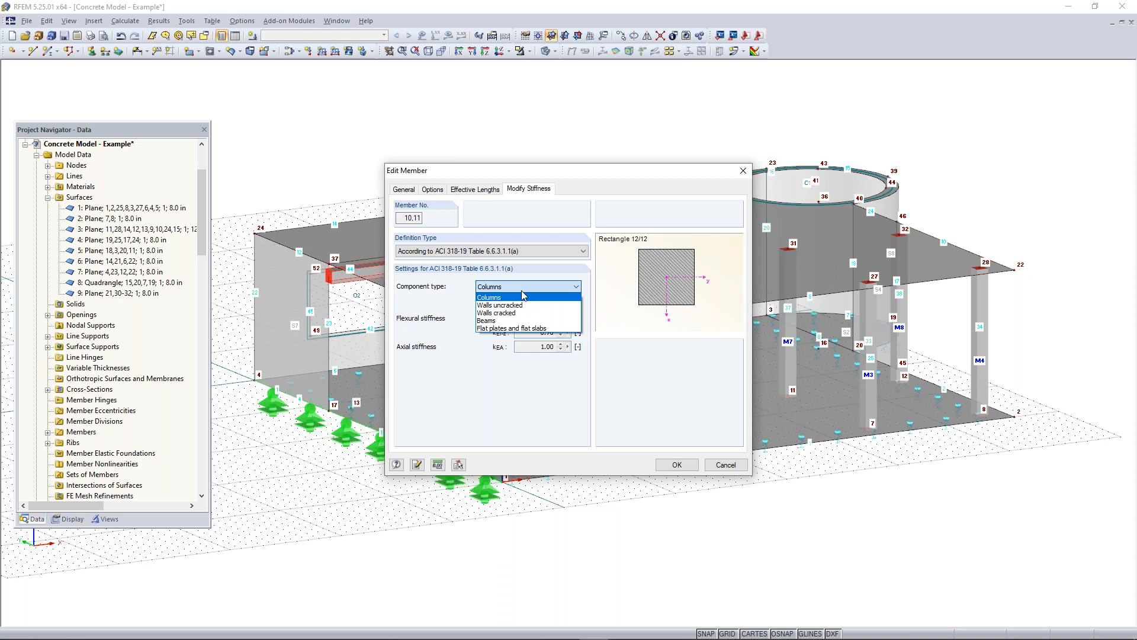
click(554, 321)
click(677, 464)
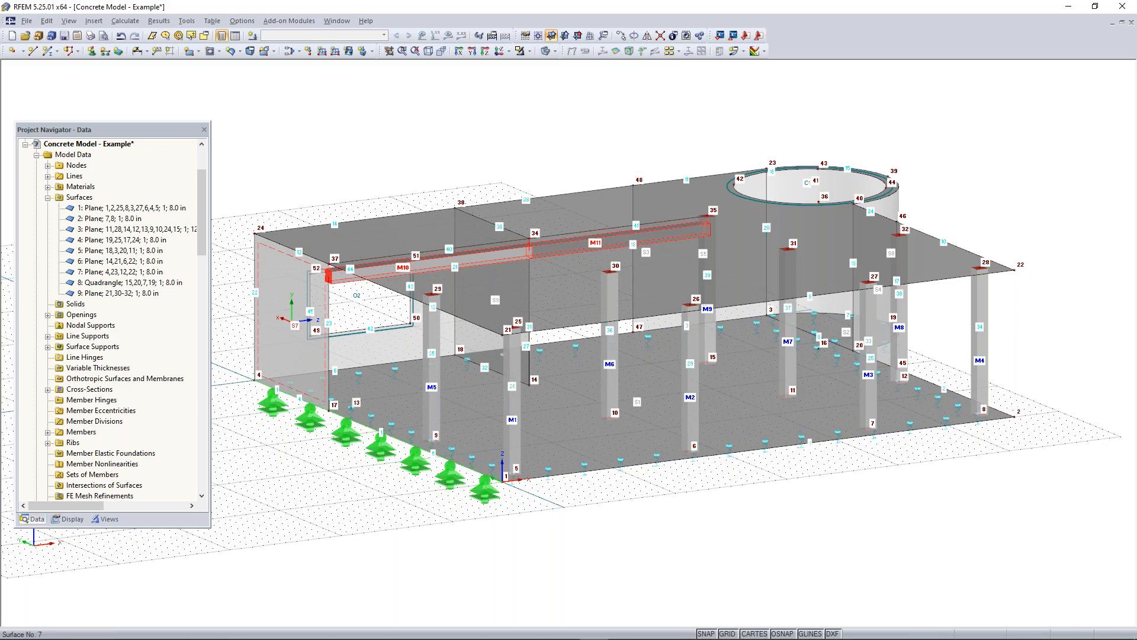
Step: Create load case LC1 in the Dead action category with self-weight active and a factor of 1.000 in Z
right_drag(613, 409, 648, 423)
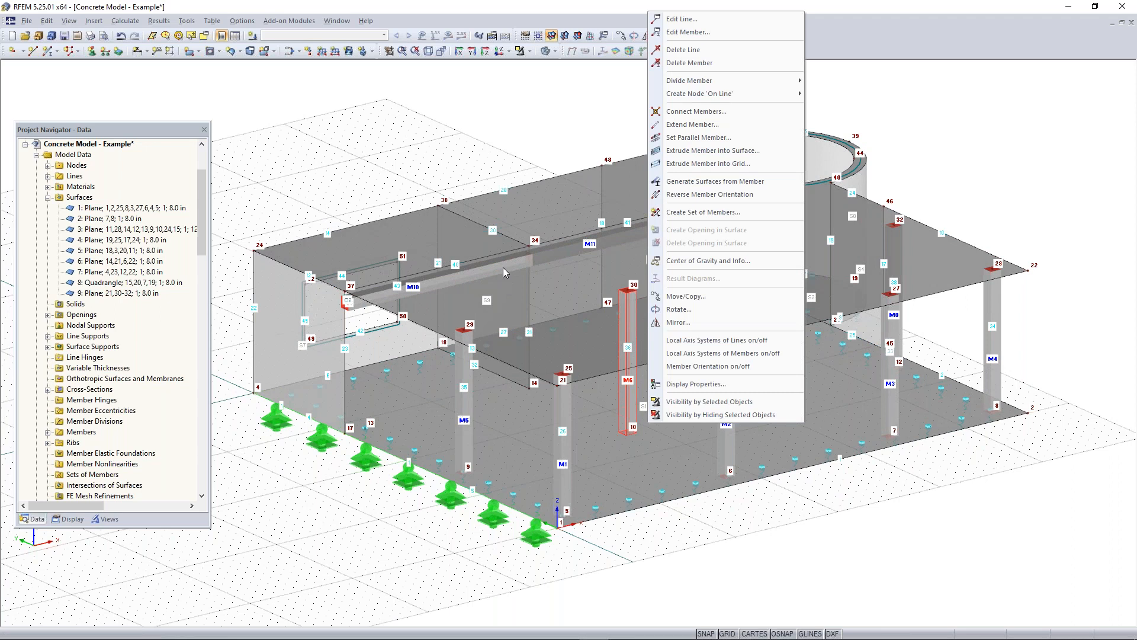
click(447, 161)
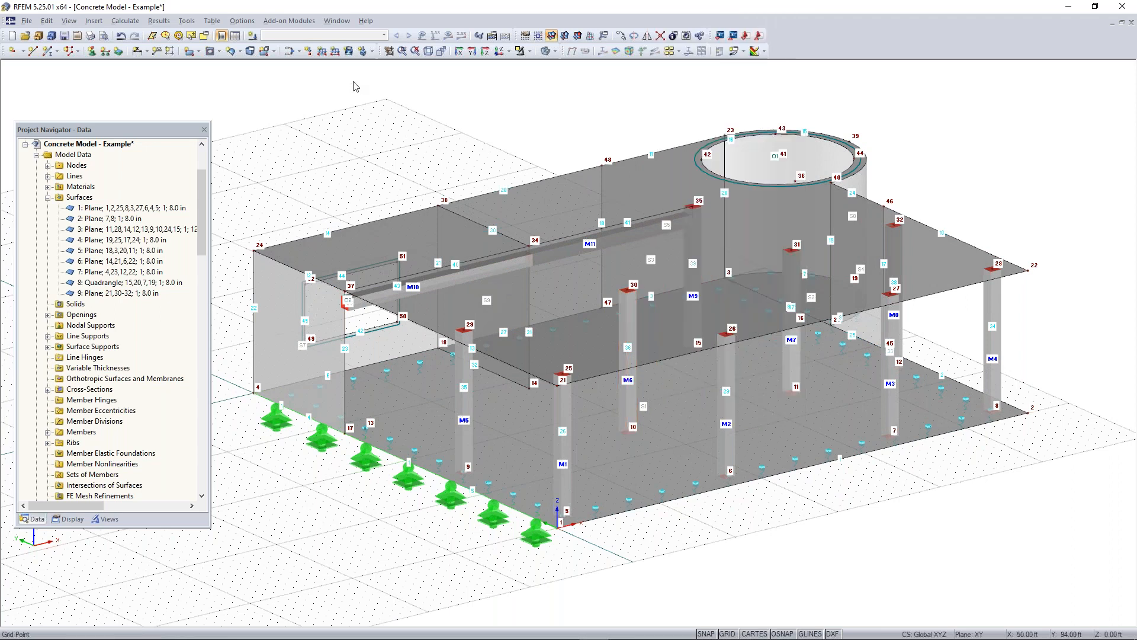
click(253, 37)
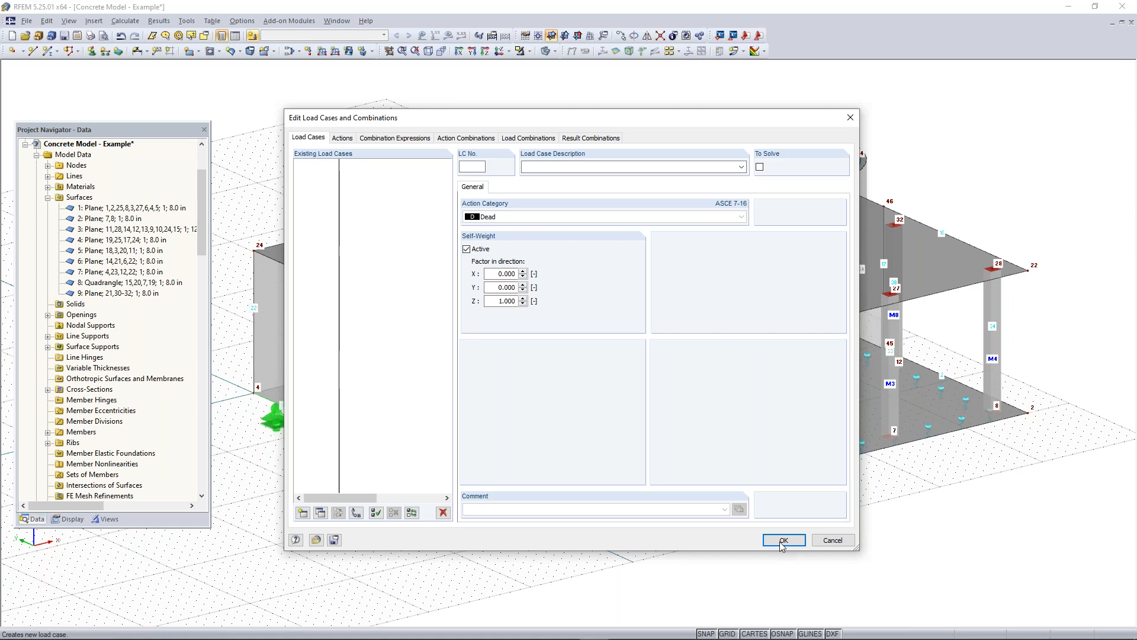
click(783, 540)
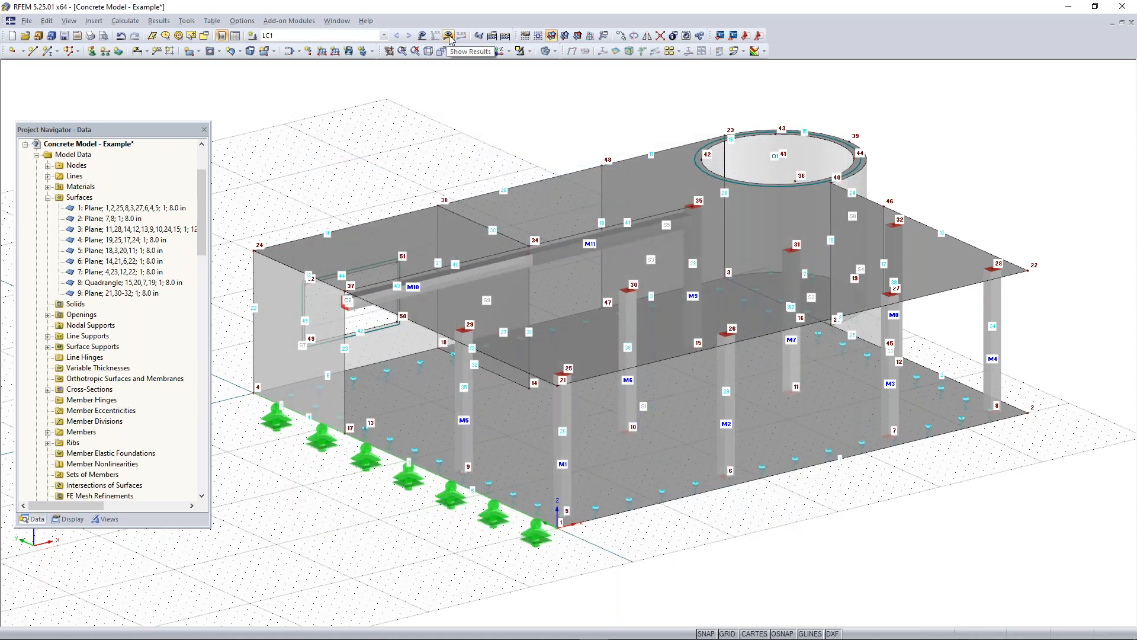
Step: Calculate load case LC1 and display its global deformations on the model in wireframe
click(449, 36)
key(Return)
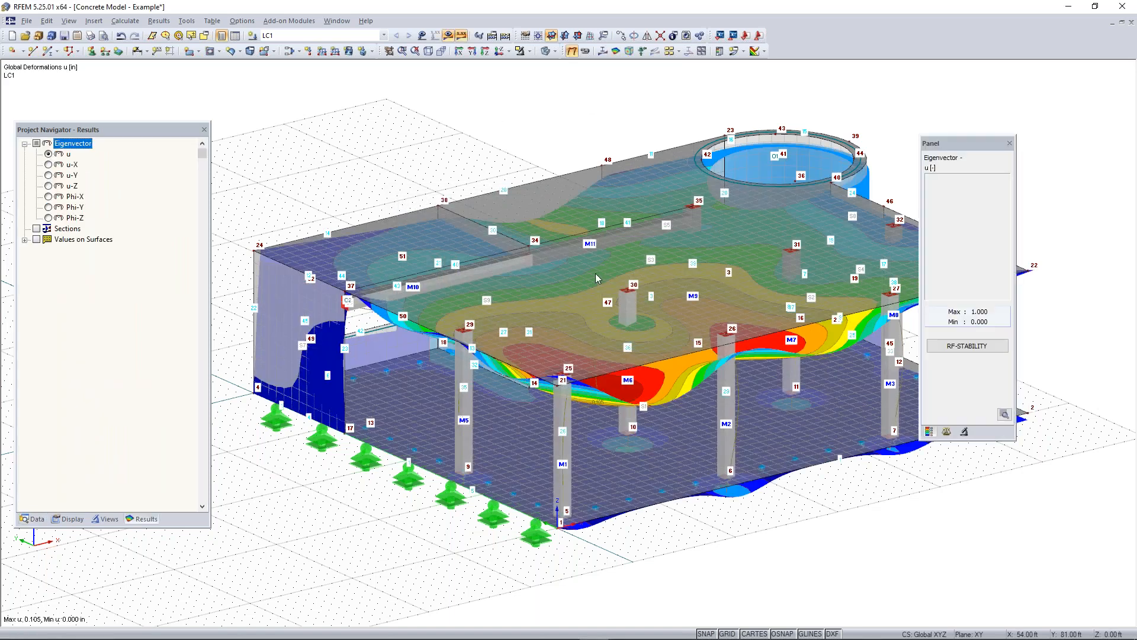
scroll(541, 132, down, 1)
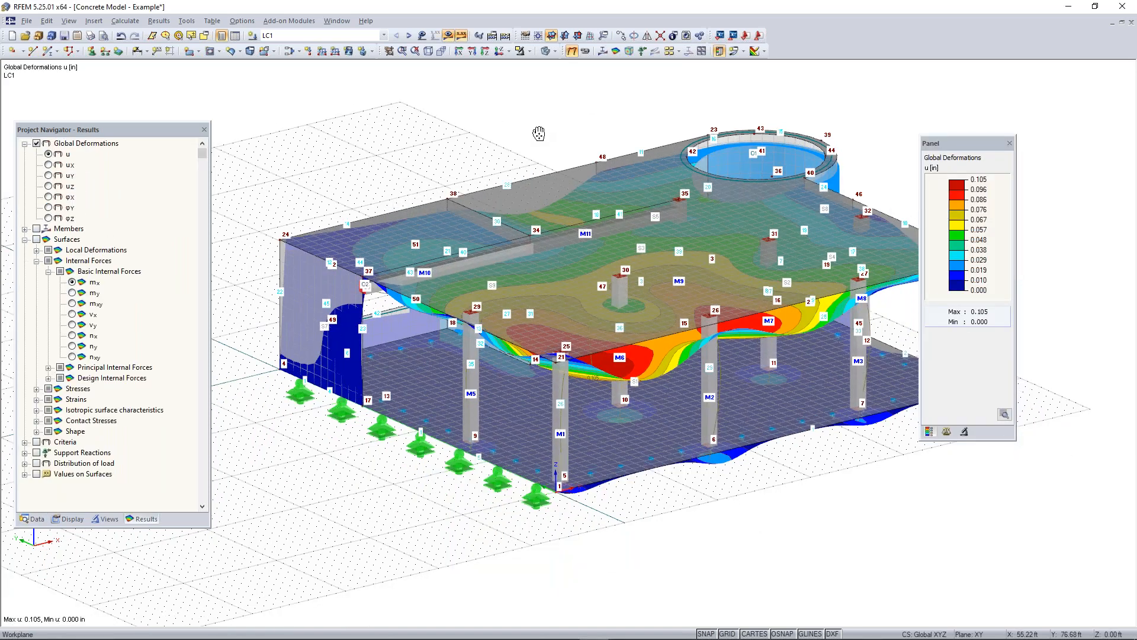
middle_drag(540, 132, 488, 113)
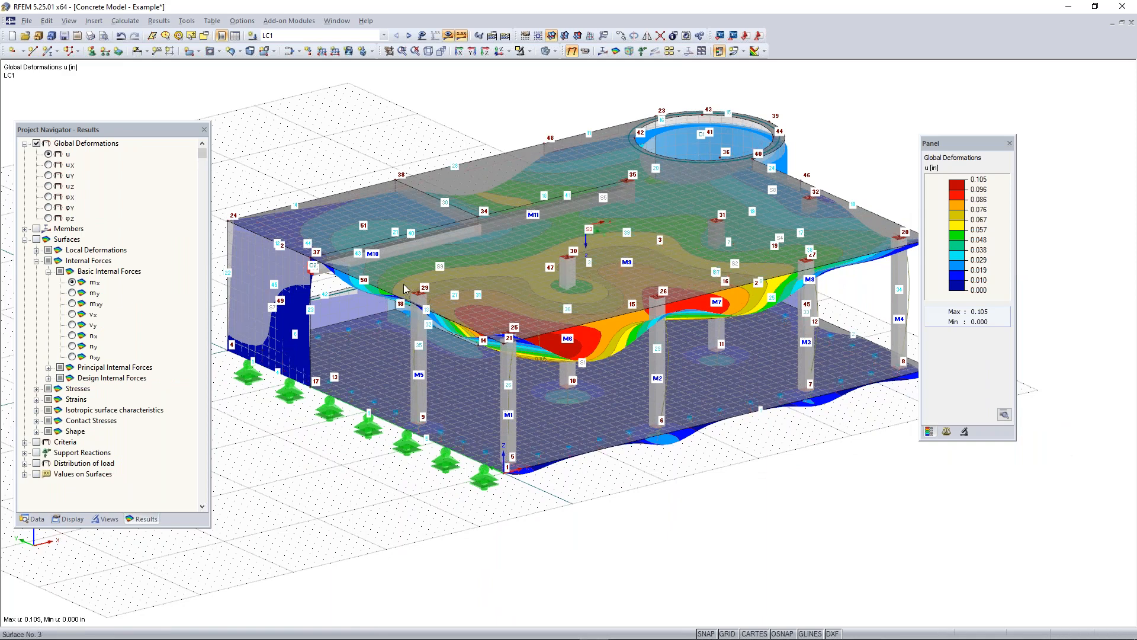
click(545, 51)
ctrl+middle_drag(725, 498, 675, 452)
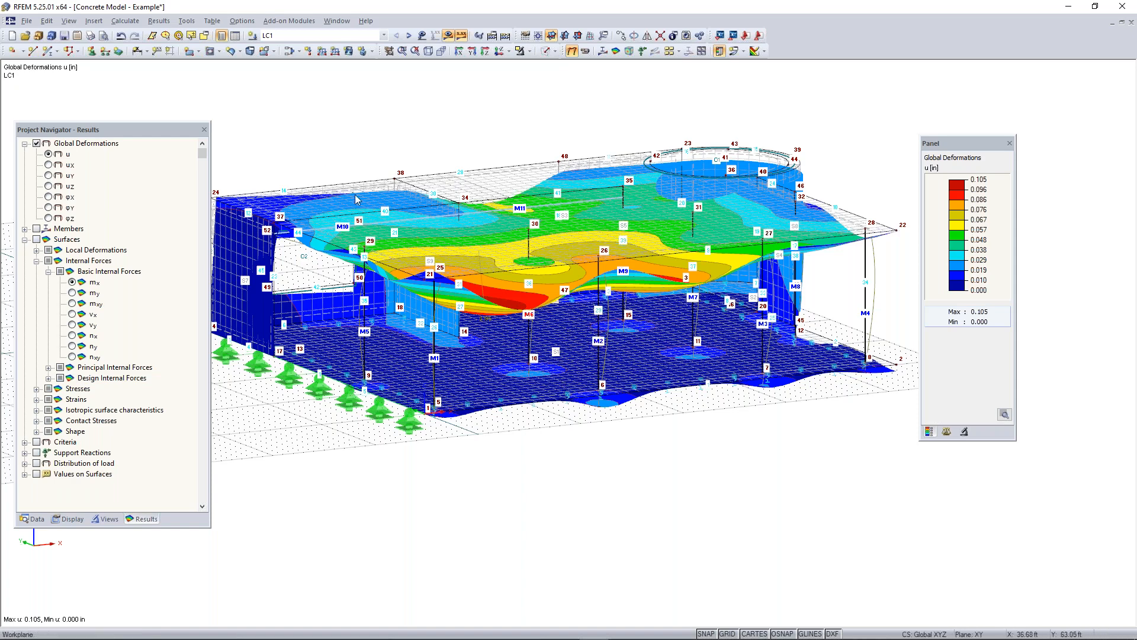
Step: Look over the add-on modules, the available result types, and the display factors and colour scale of the deformation results
click(33, 519)
scroll(203, 404, down, 20)
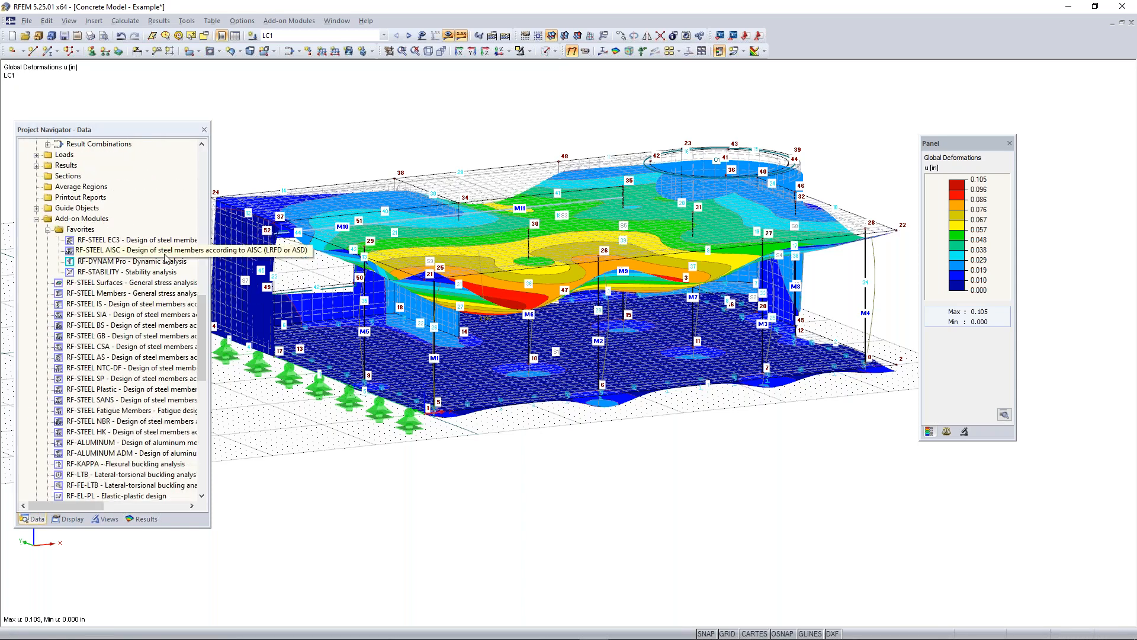
ctrl+middle_drag(540, 433, 568, 464)
click(142, 519)
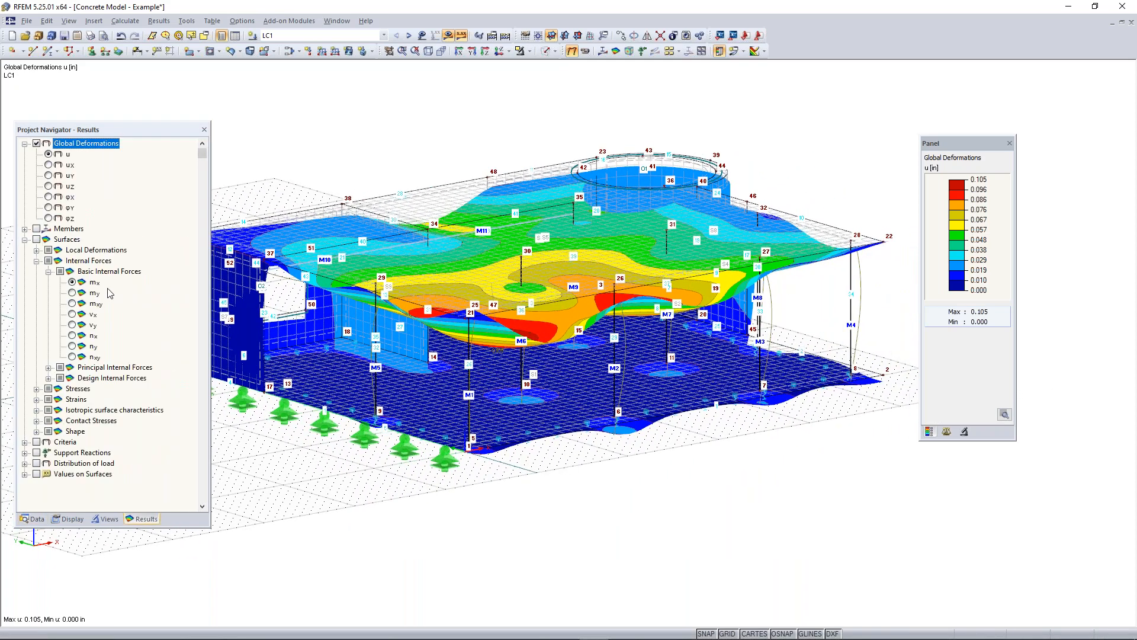
click(947, 431)
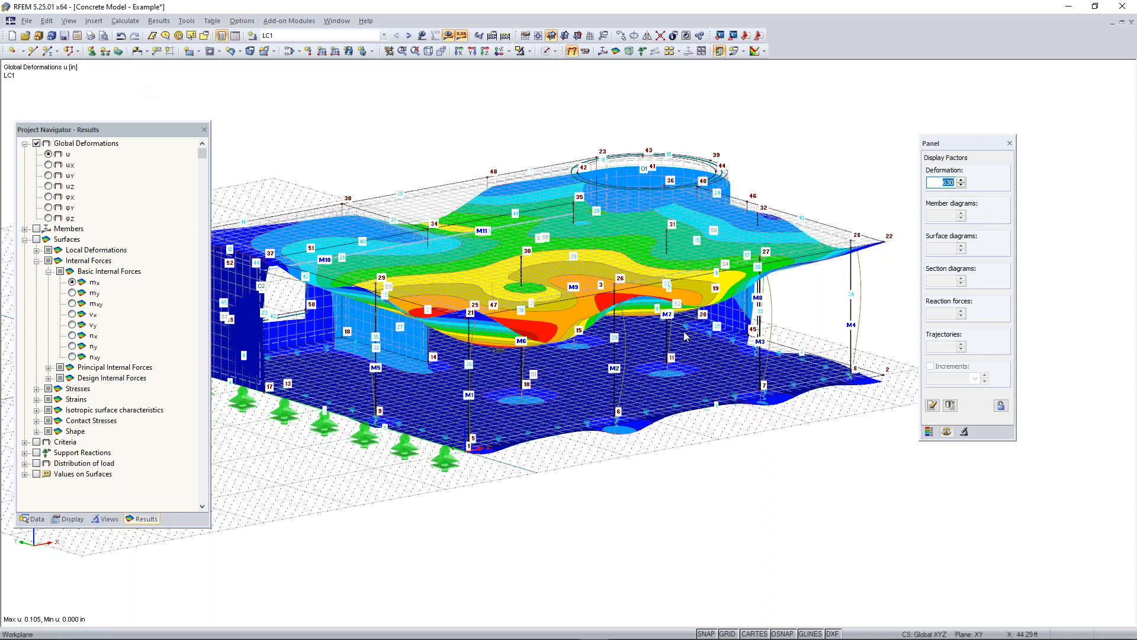
click(933, 436)
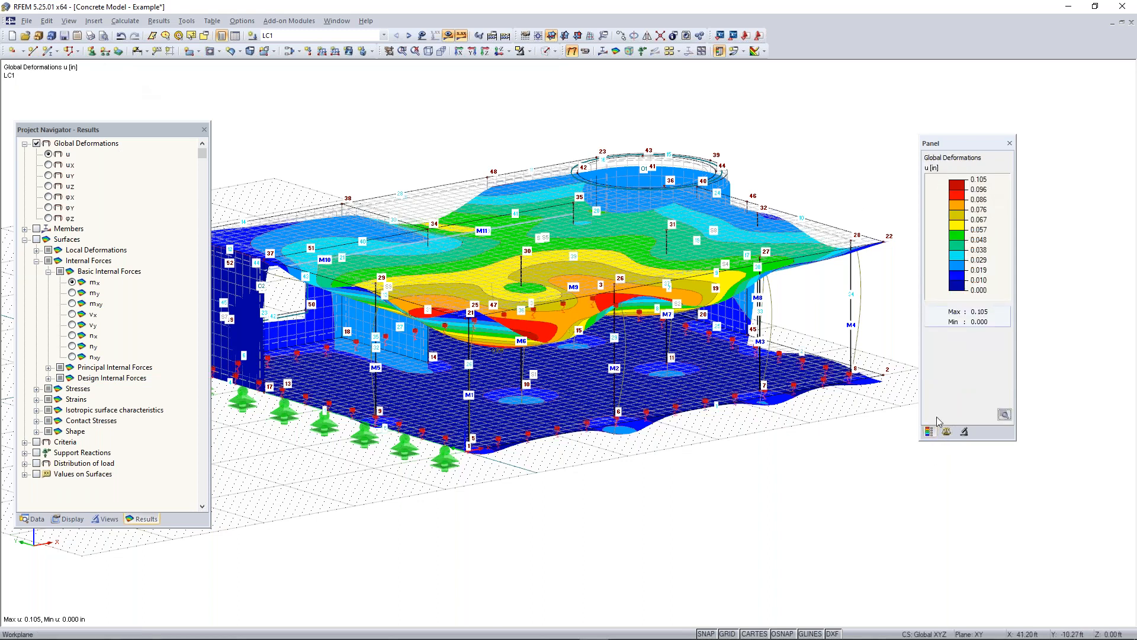
scroll(617, 463, down, 1)
middle_drag(617, 464, 633, 456)
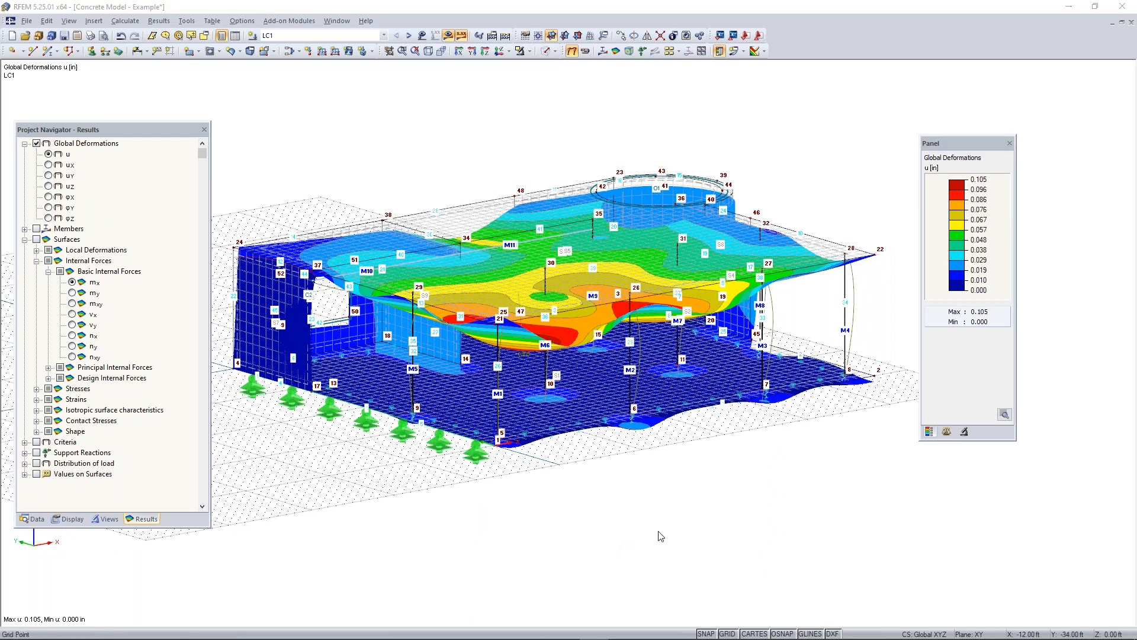
Step: Switch to the PowerPoint slide show and advance from the Concrete Model slide to the Any Questions slide
key(super)
mouse_move(539, 630)
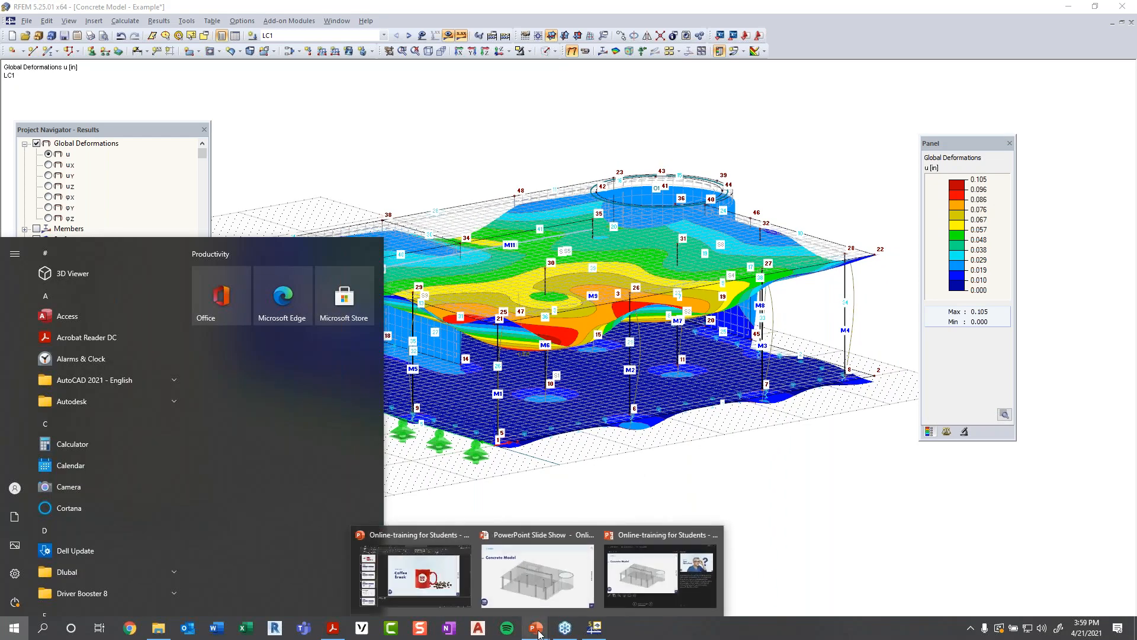
click(558, 588)
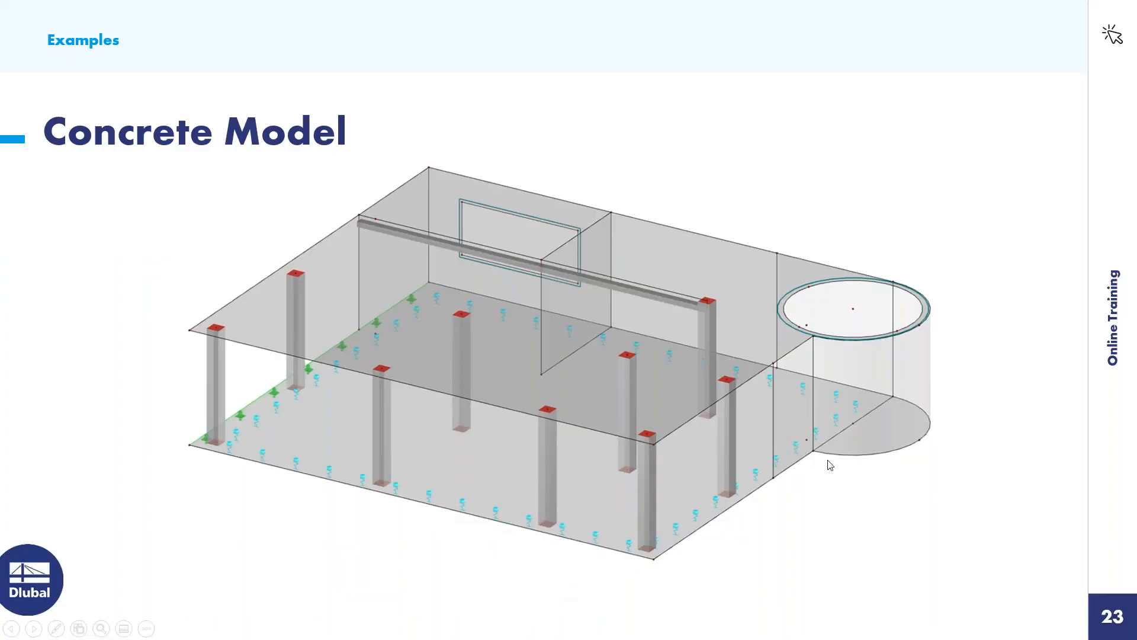
click(947, 452)
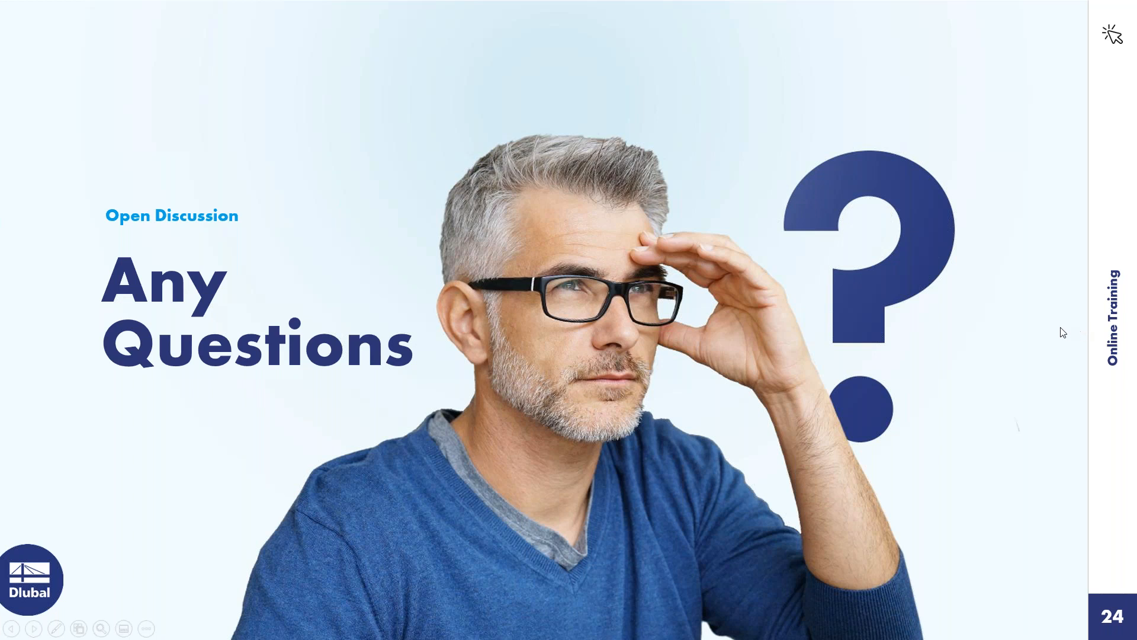
Step: Switch back to RFEM and look through the add-on modules for RF-CONCRETE Surfaces and RF-CONCRETE Members
key(super)
click(600, 627)
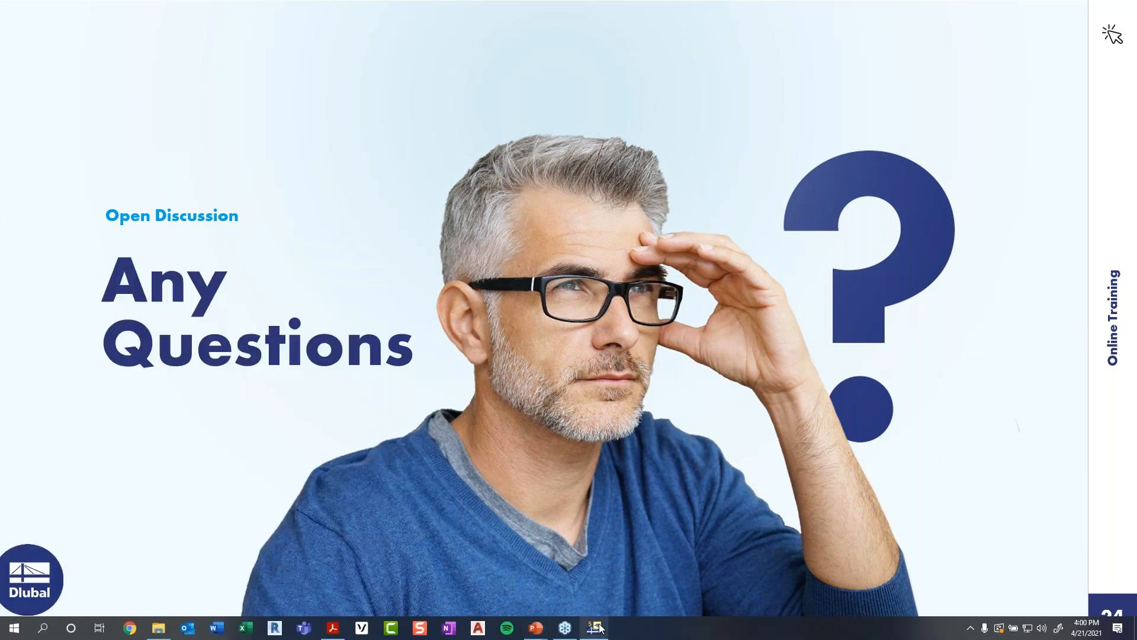
ctrl+middle_drag(594, 312, 623, 368)
click(32, 519)
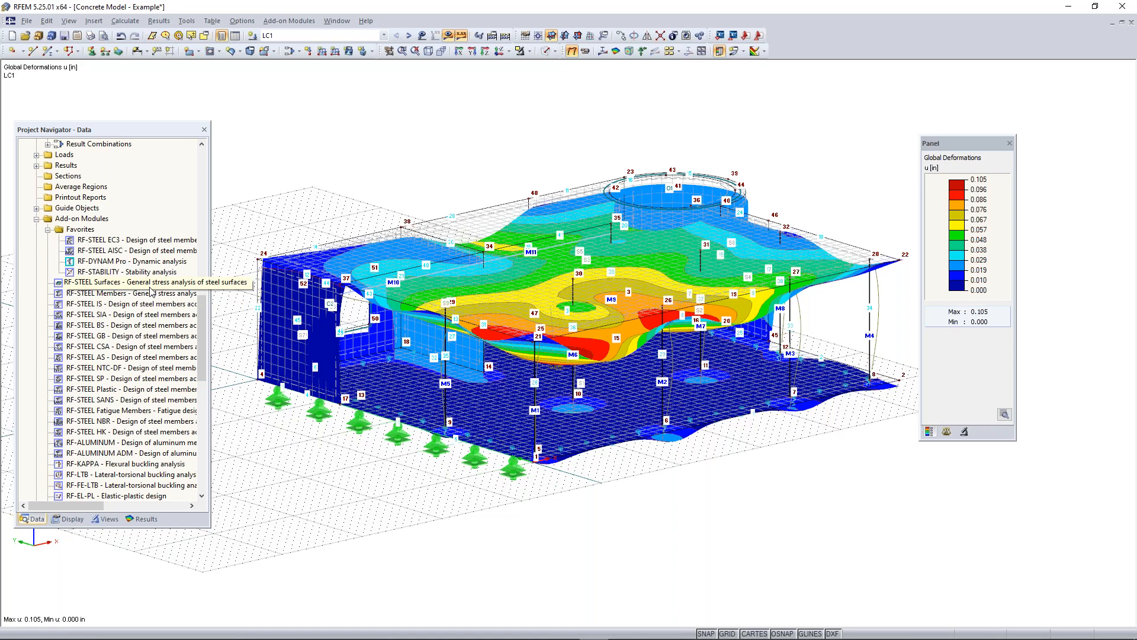
scroll(150, 291, down, 10)
scroll(150, 290, up, 12)
scroll(150, 290, up, 3)
scroll(150, 290, down, 18)
scroll(150, 290, up, 4)
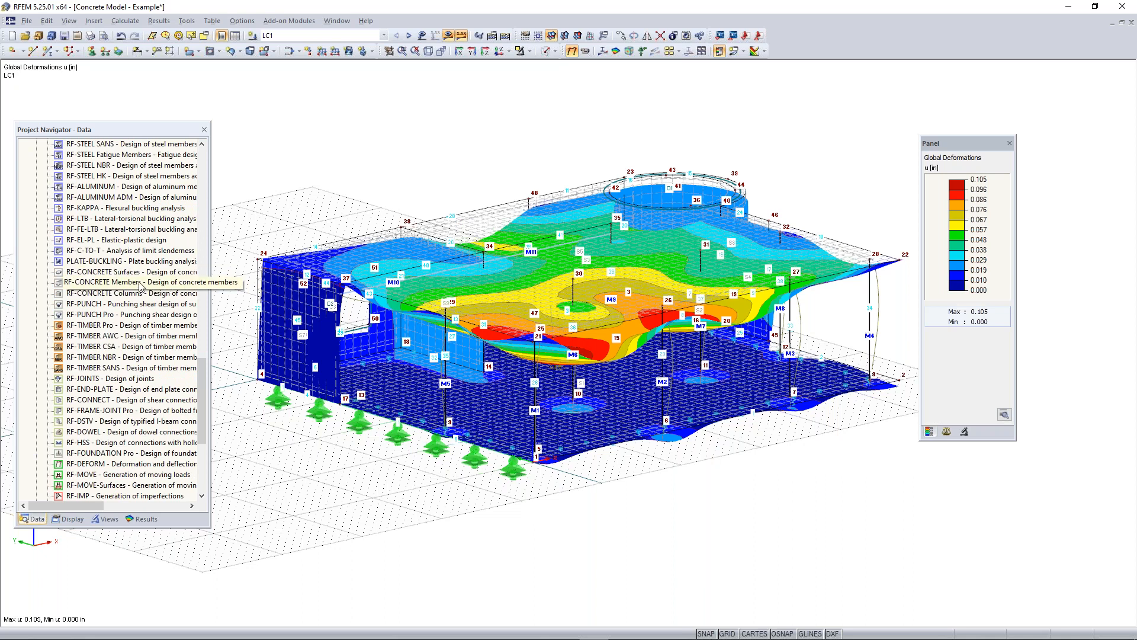
click(140, 284)
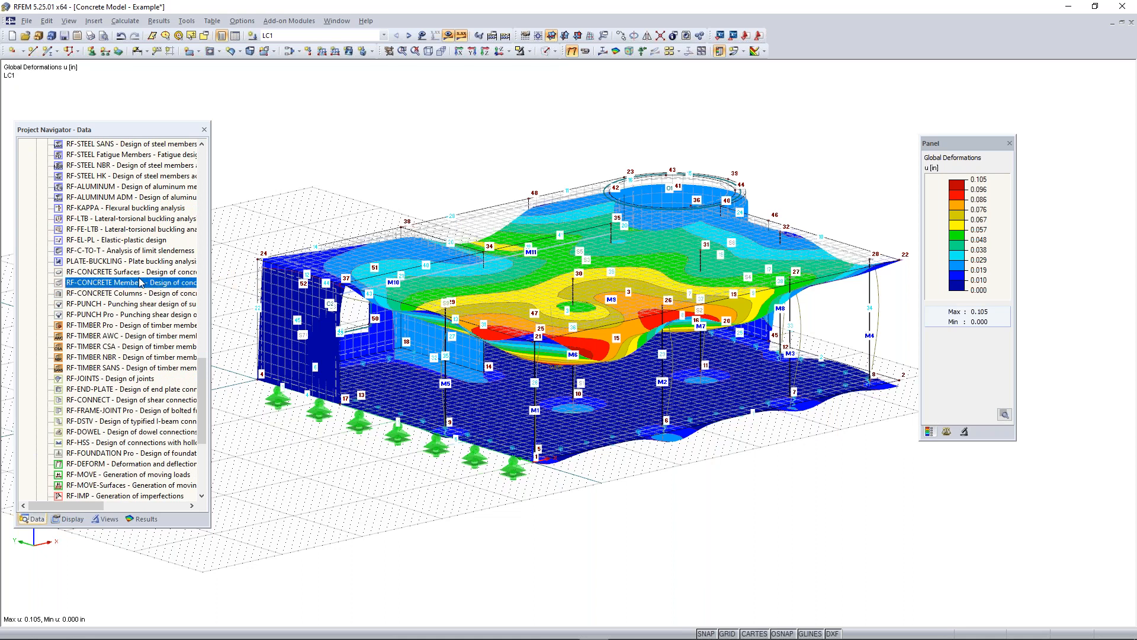
click(131, 275)
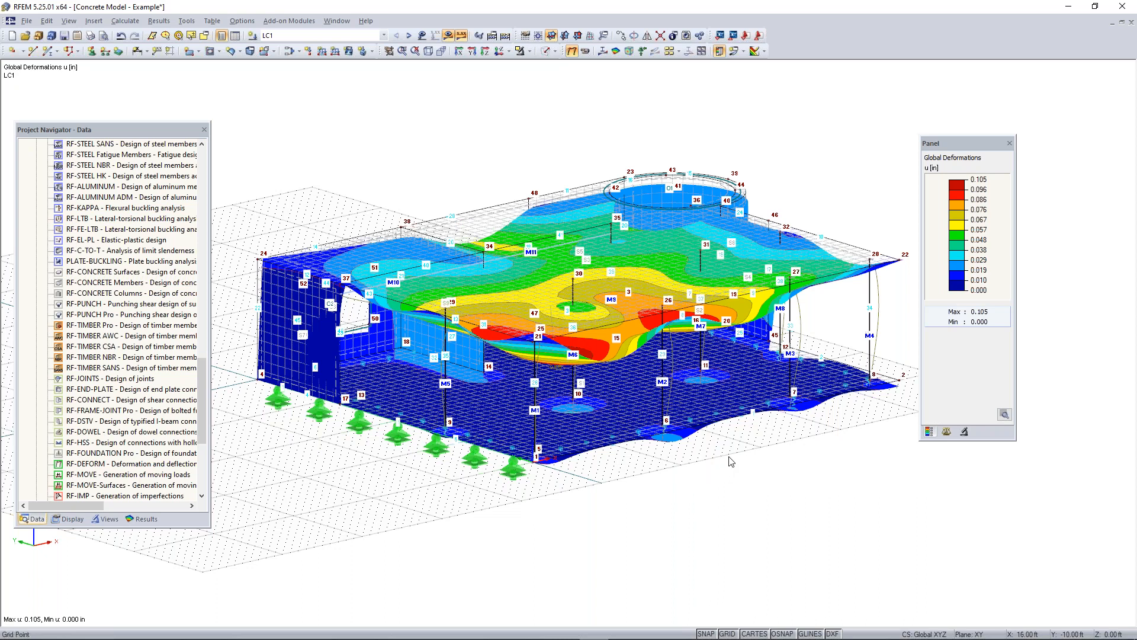
Step: Return to the PowerPoint slide show and advance through the Free Online Services slides to the closing website and contact slide
key(super)
mouse_move(546, 627)
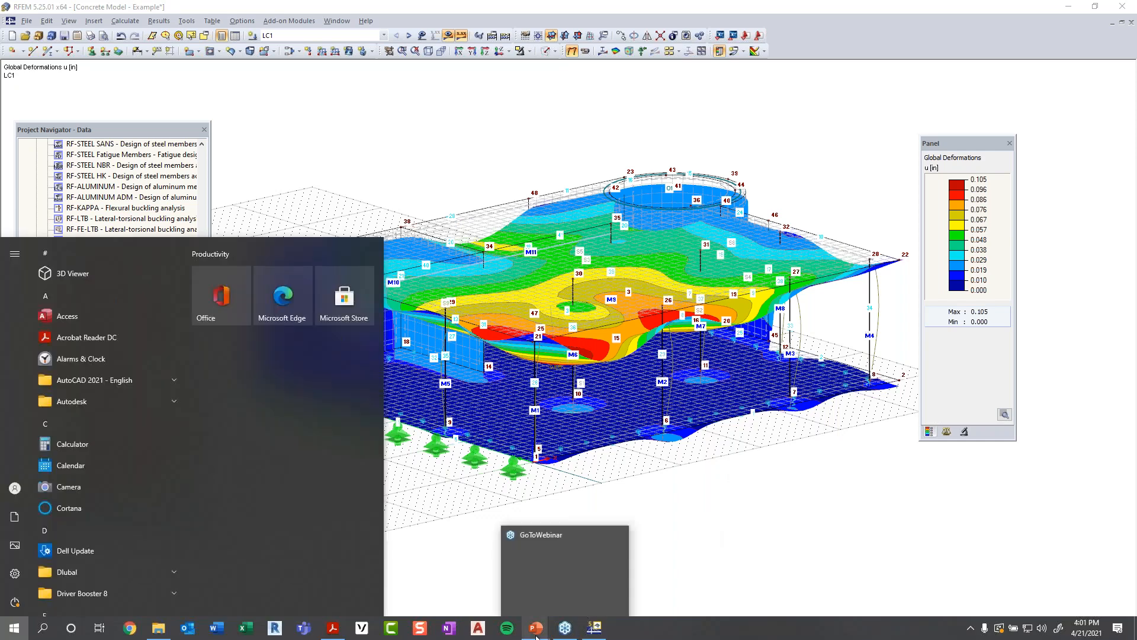
click(564, 604)
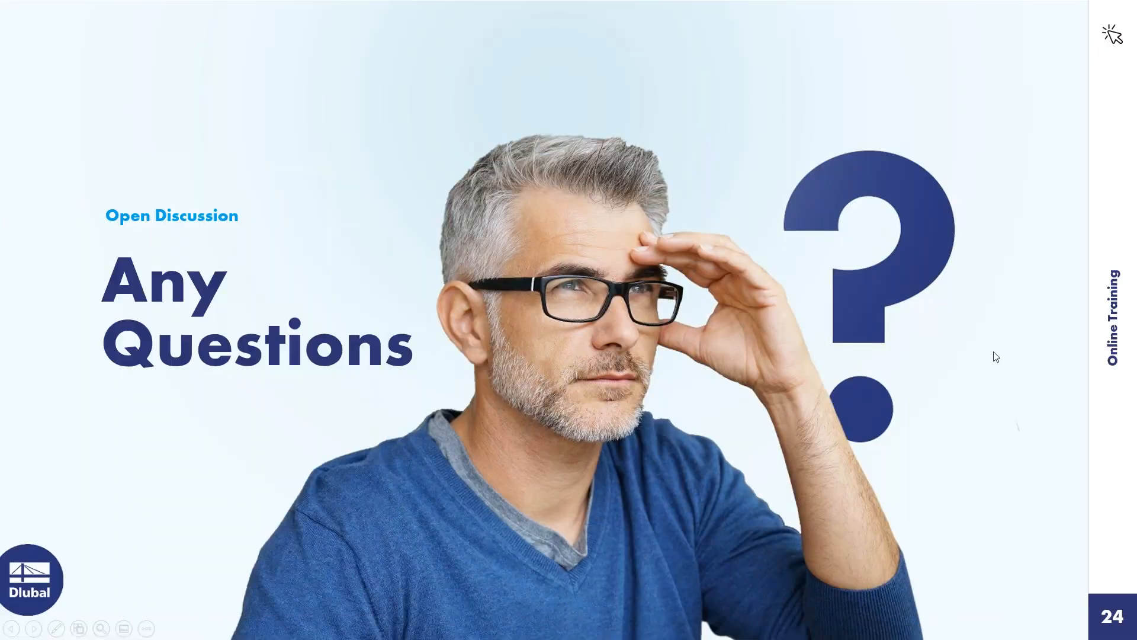
click(1013, 354)
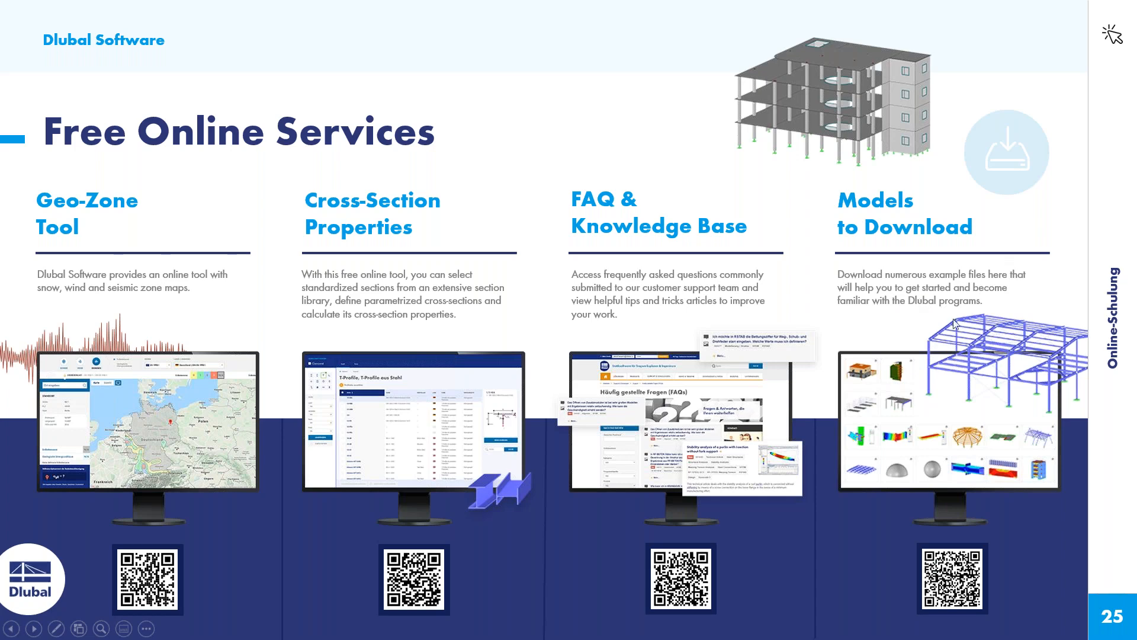
click(1024, 335)
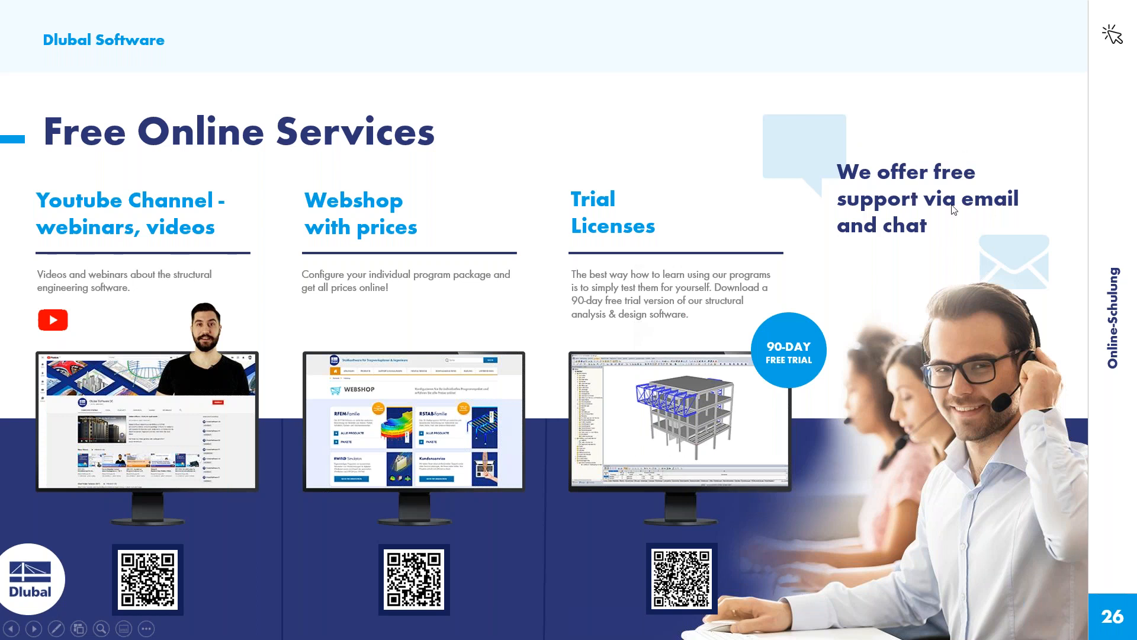
click(985, 235)
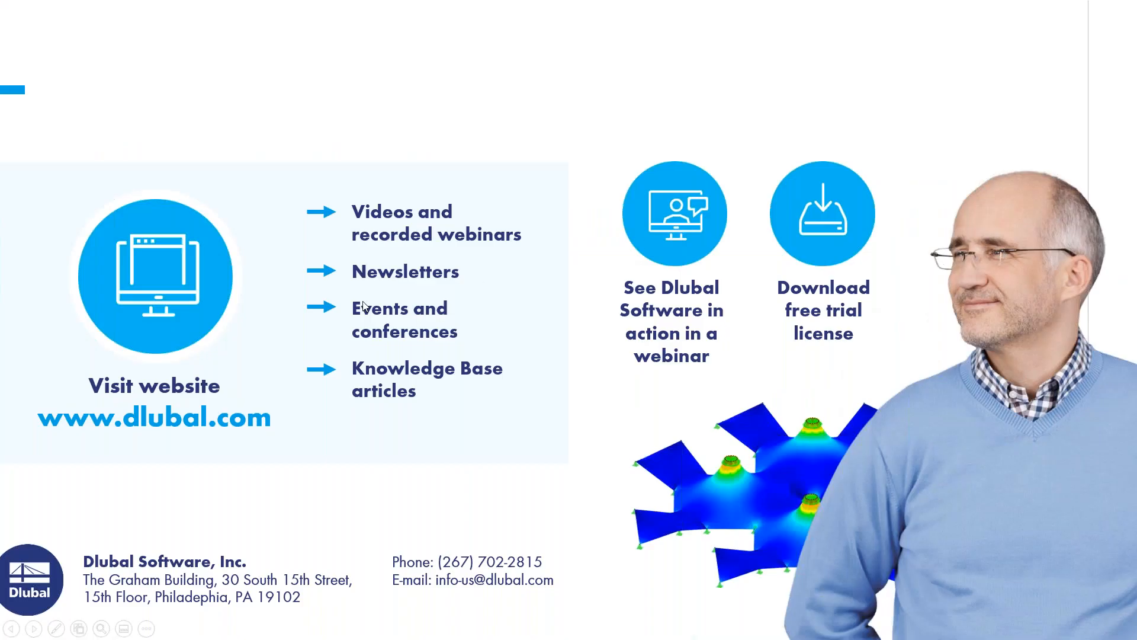